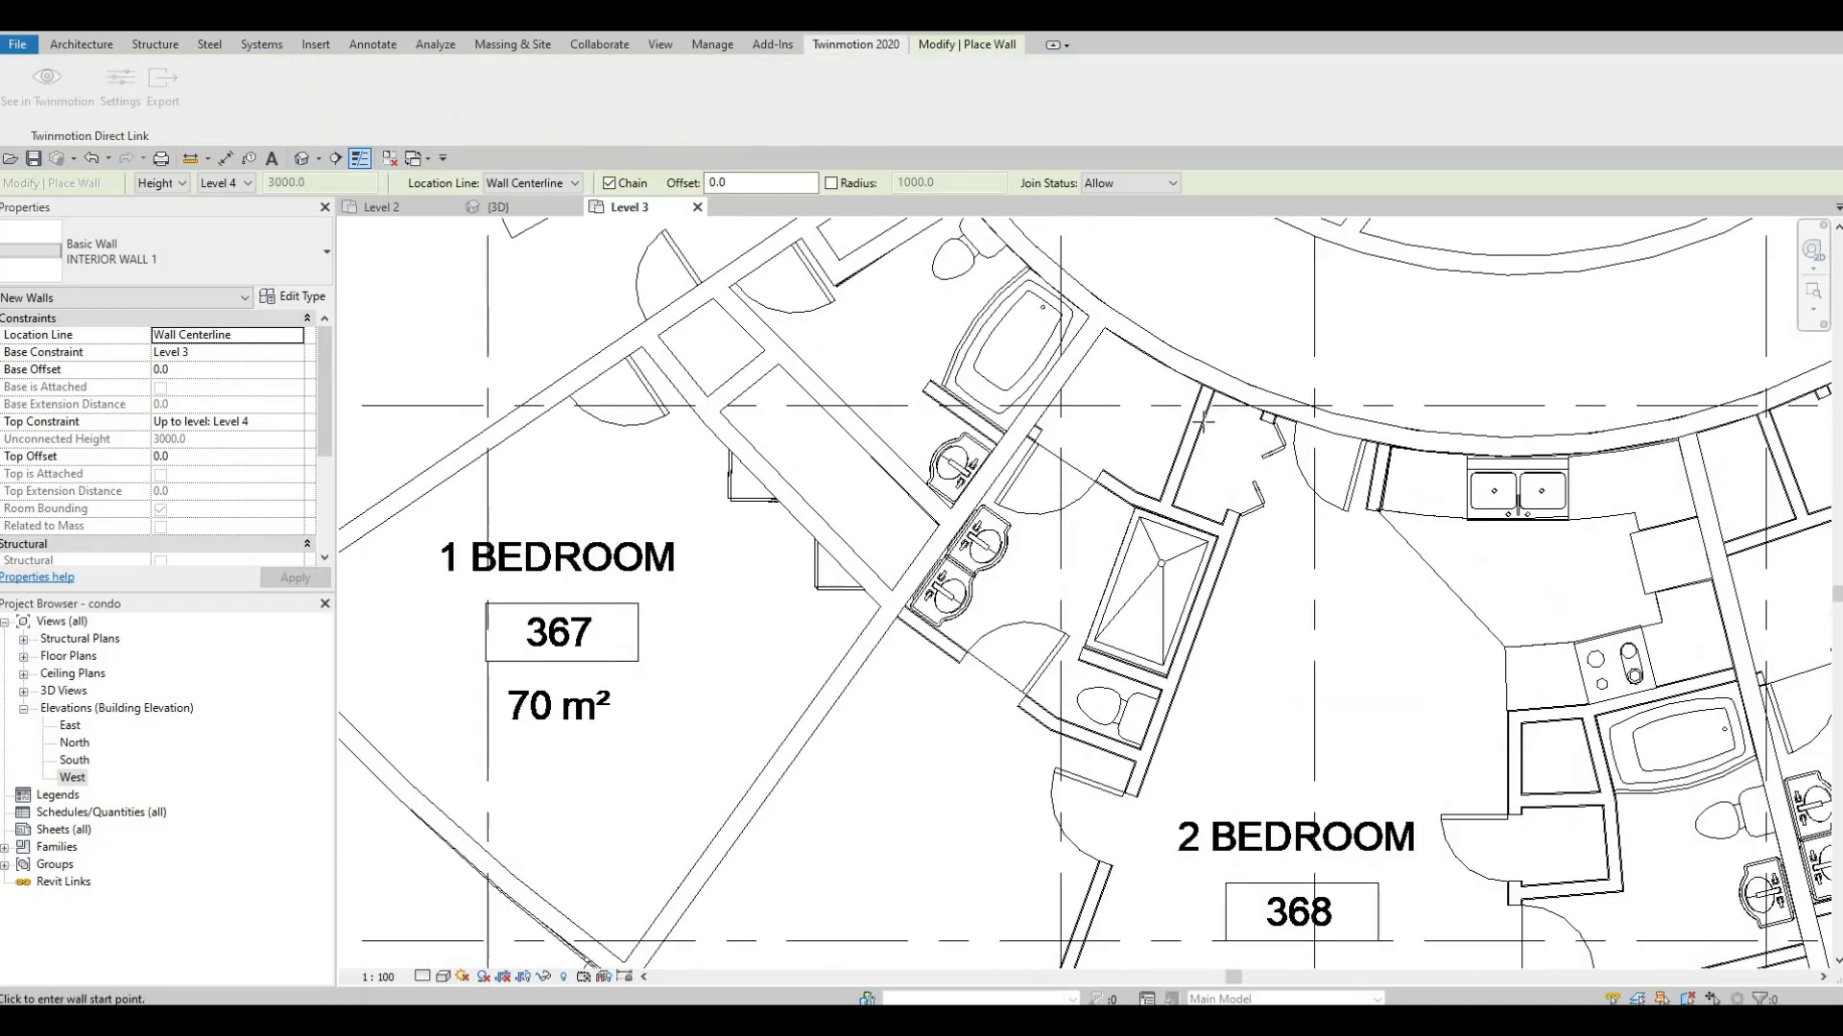
Draw a short INTERIOR WALL 1 wall, about 950 mm long, between the bathtub and vanity of unit 367's bathroom
scroll(1187, 381, "down", 2)
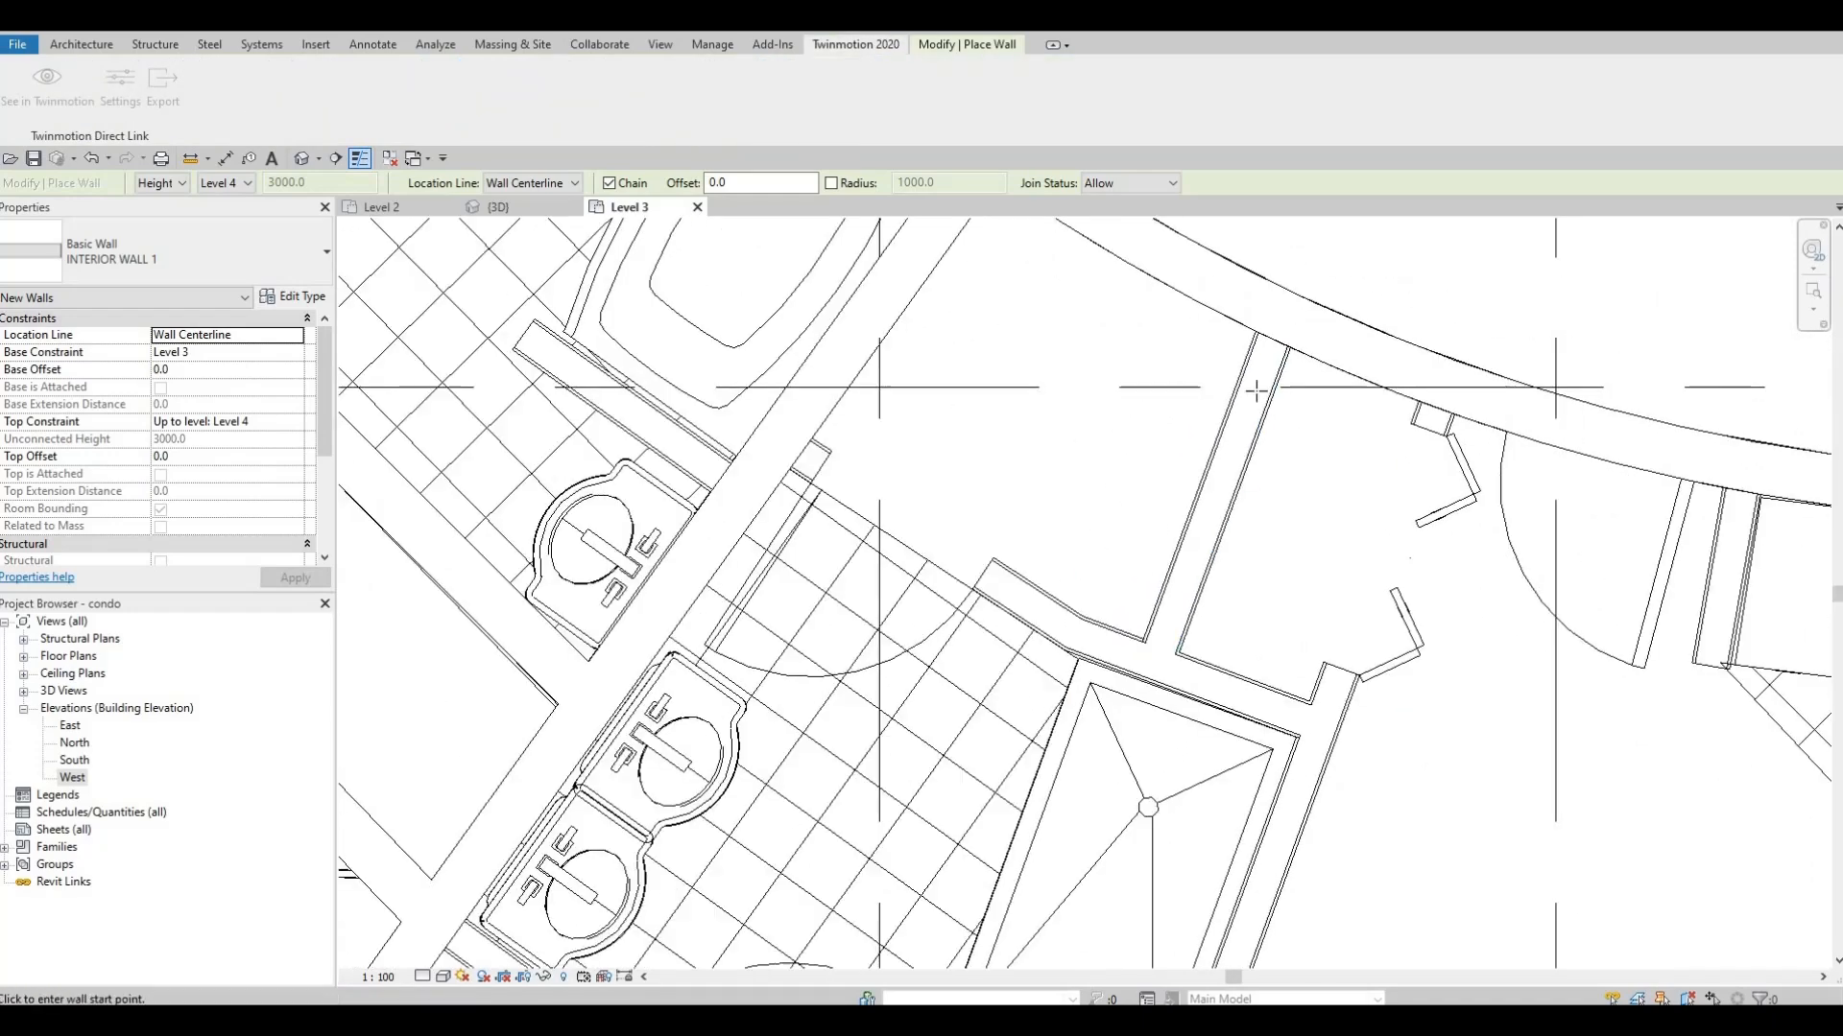
scroll(1212, 496, "down", 2)
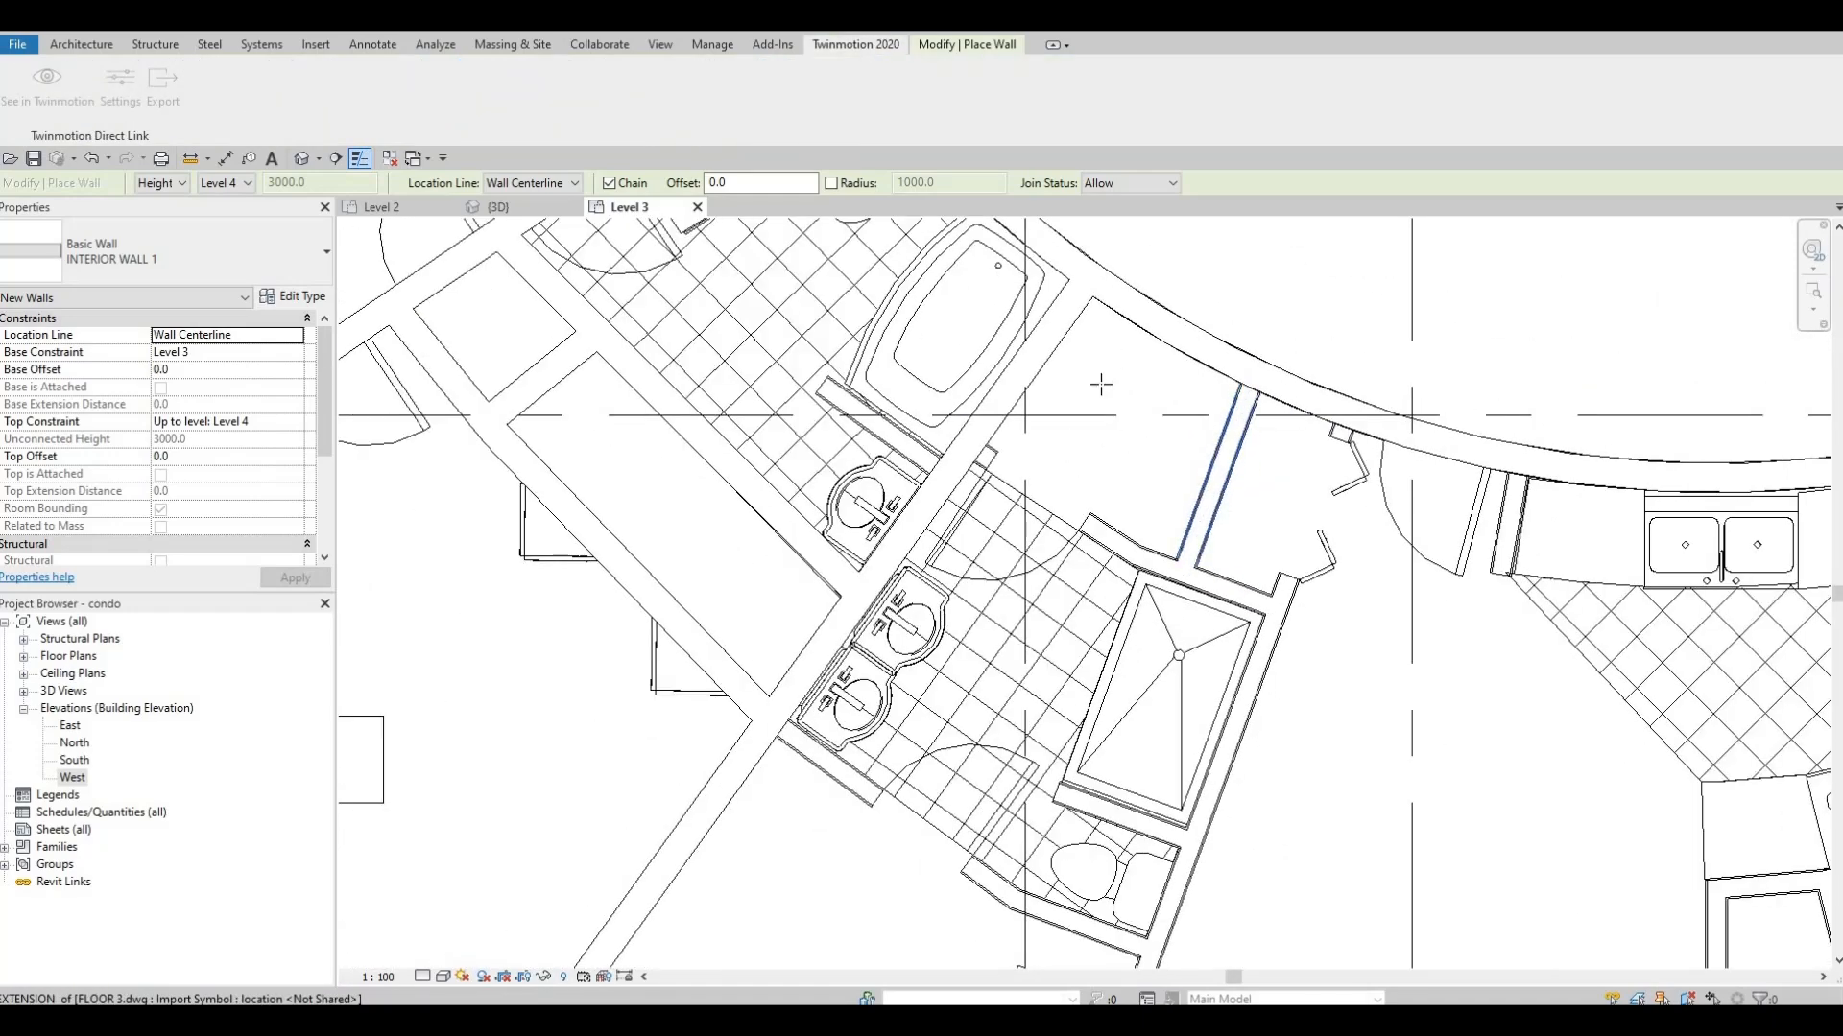
scroll(1058, 517, "down", 1)
scroll(1058, 516, "down", 2)
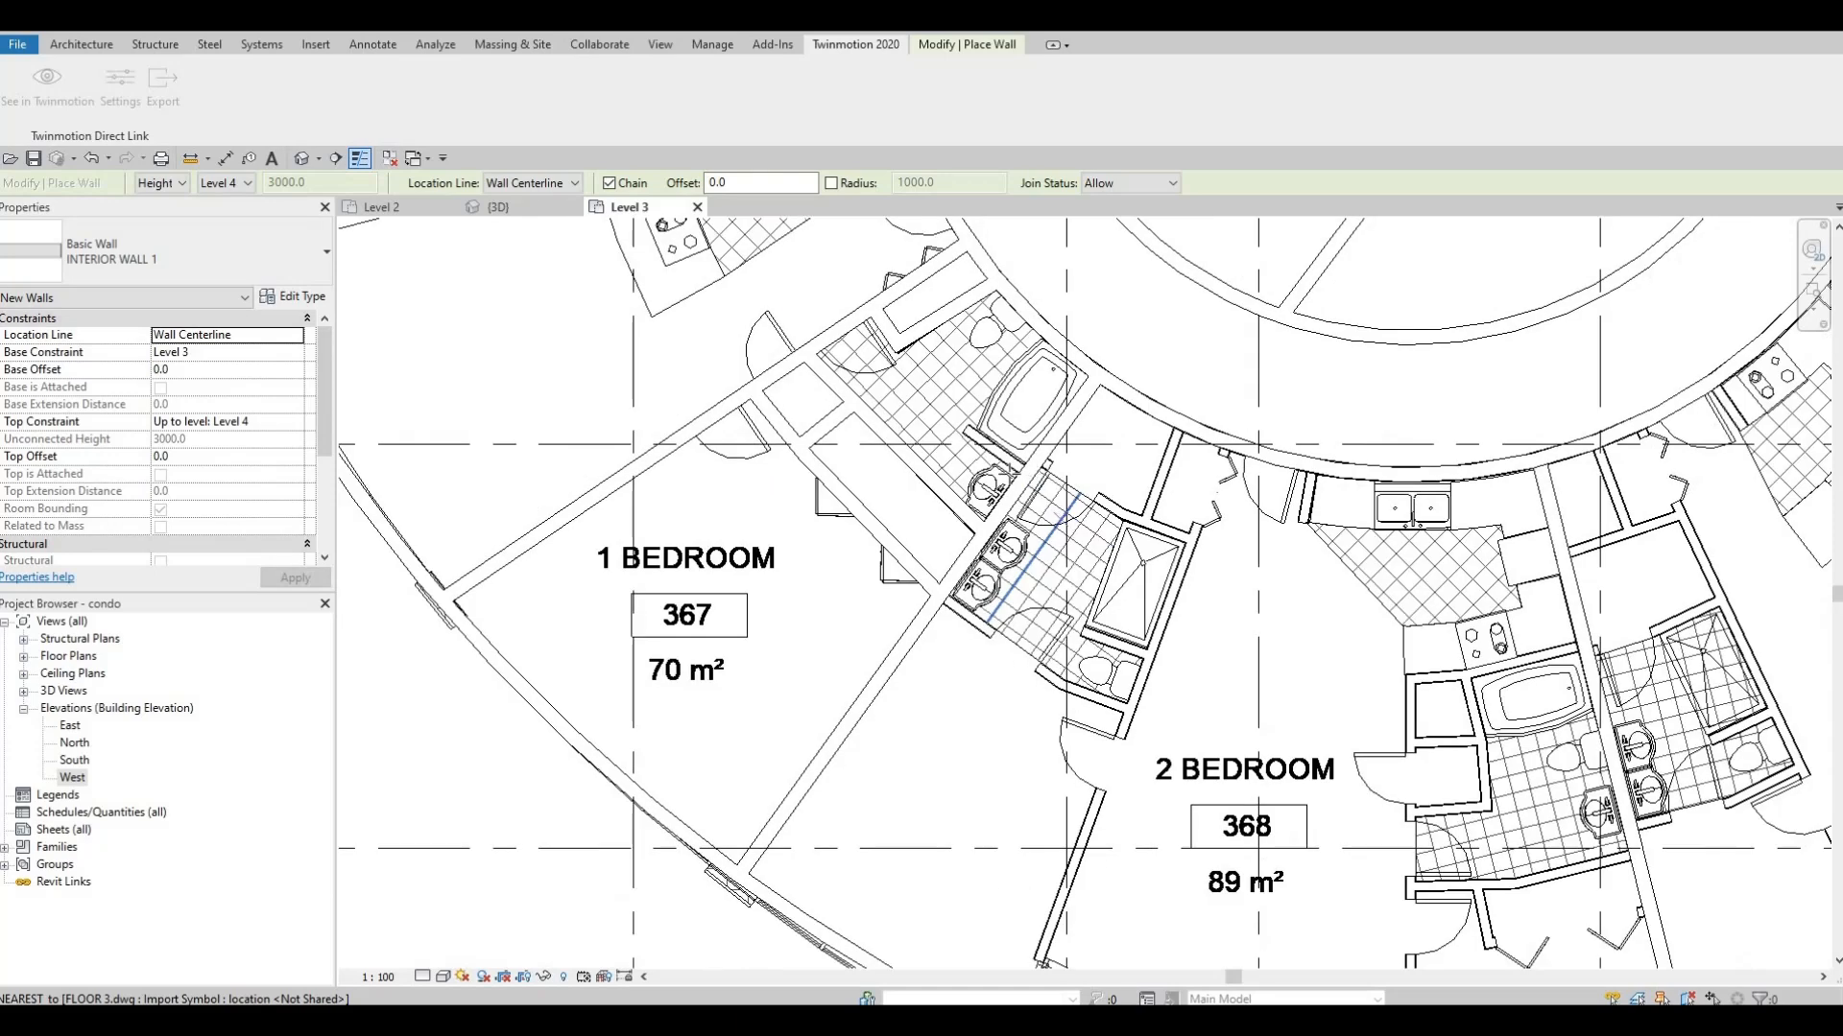
scroll(1035, 472, "up", 5)
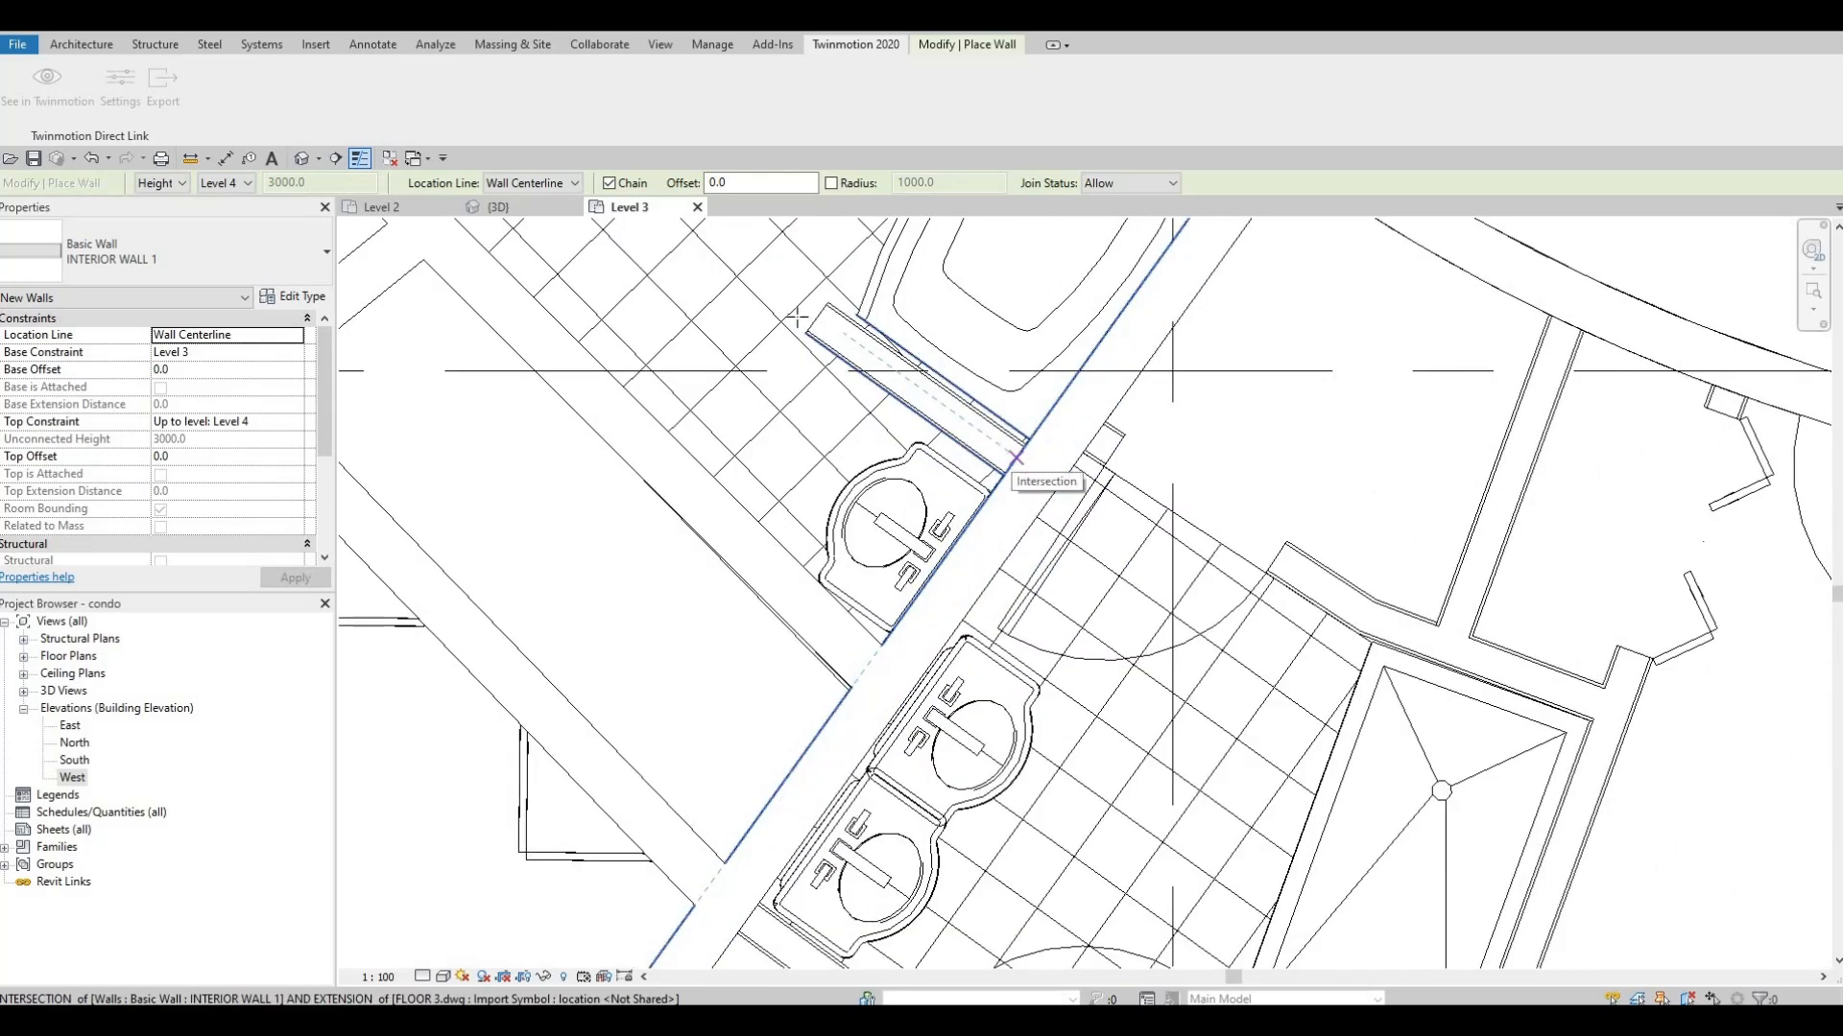
left_click(1016, 459)
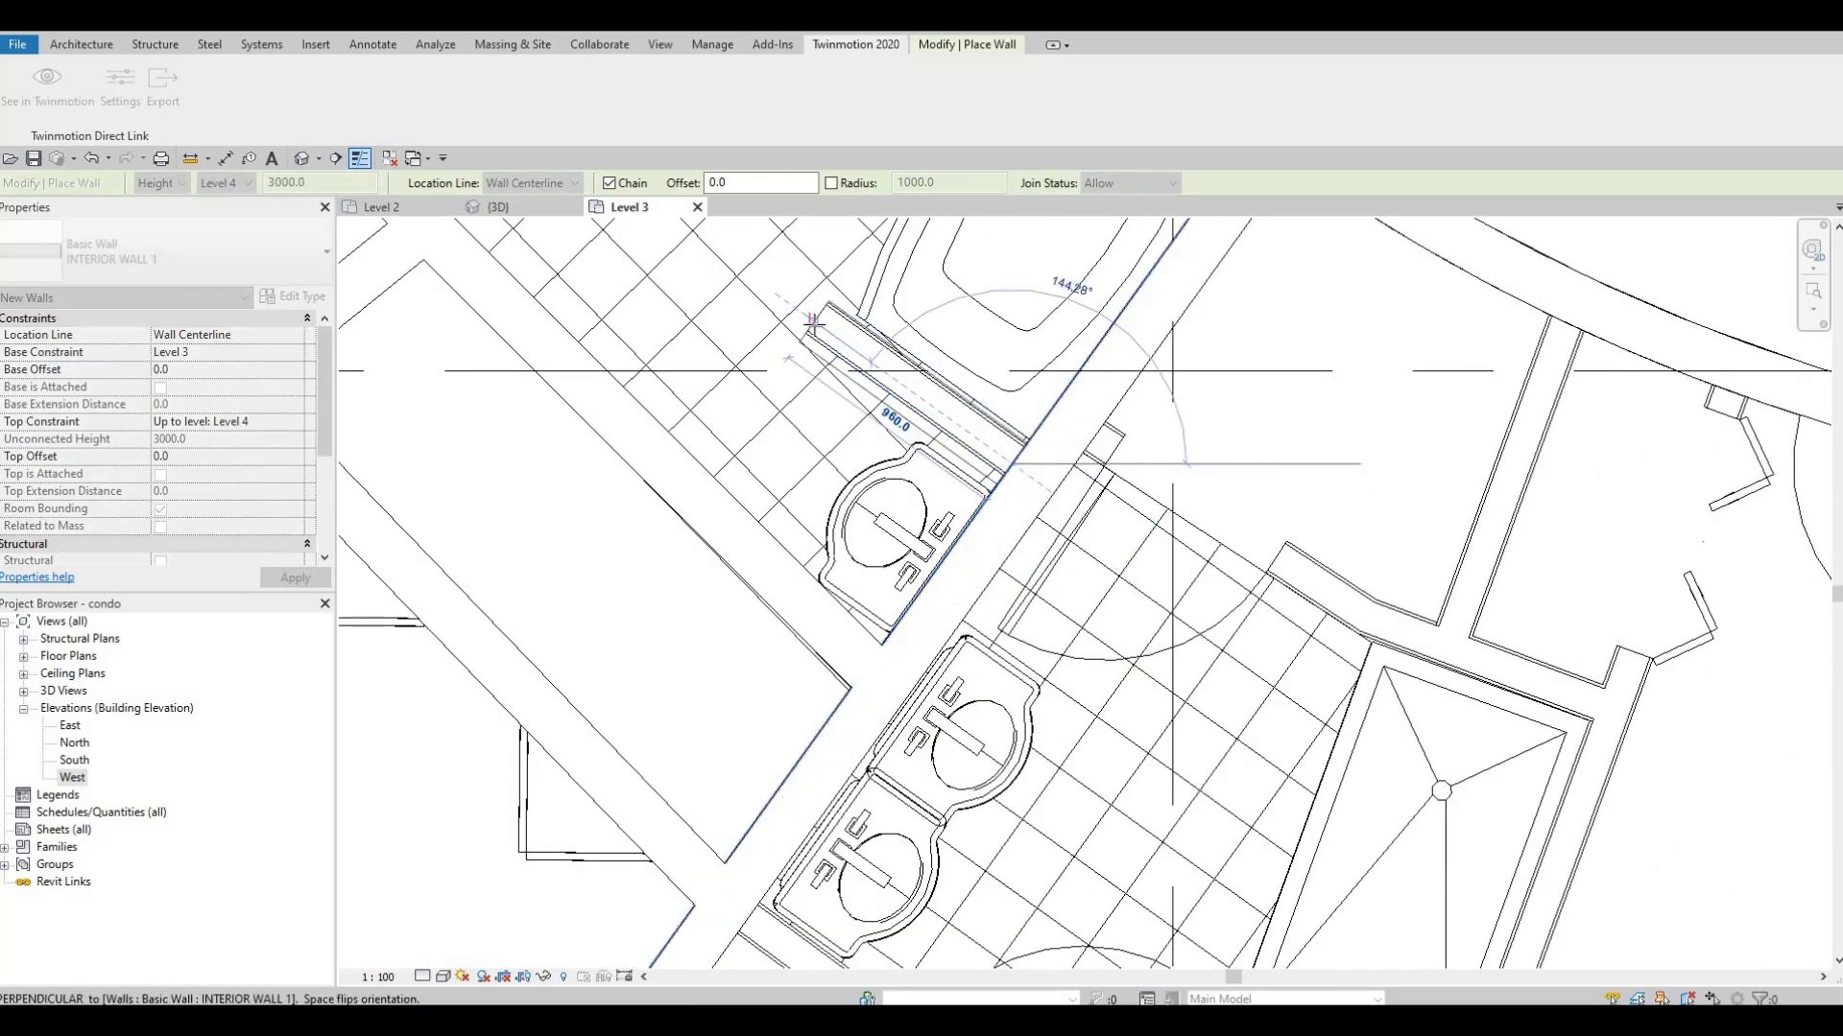
key("Escape")
scroll(1016, 348, "down", 3)
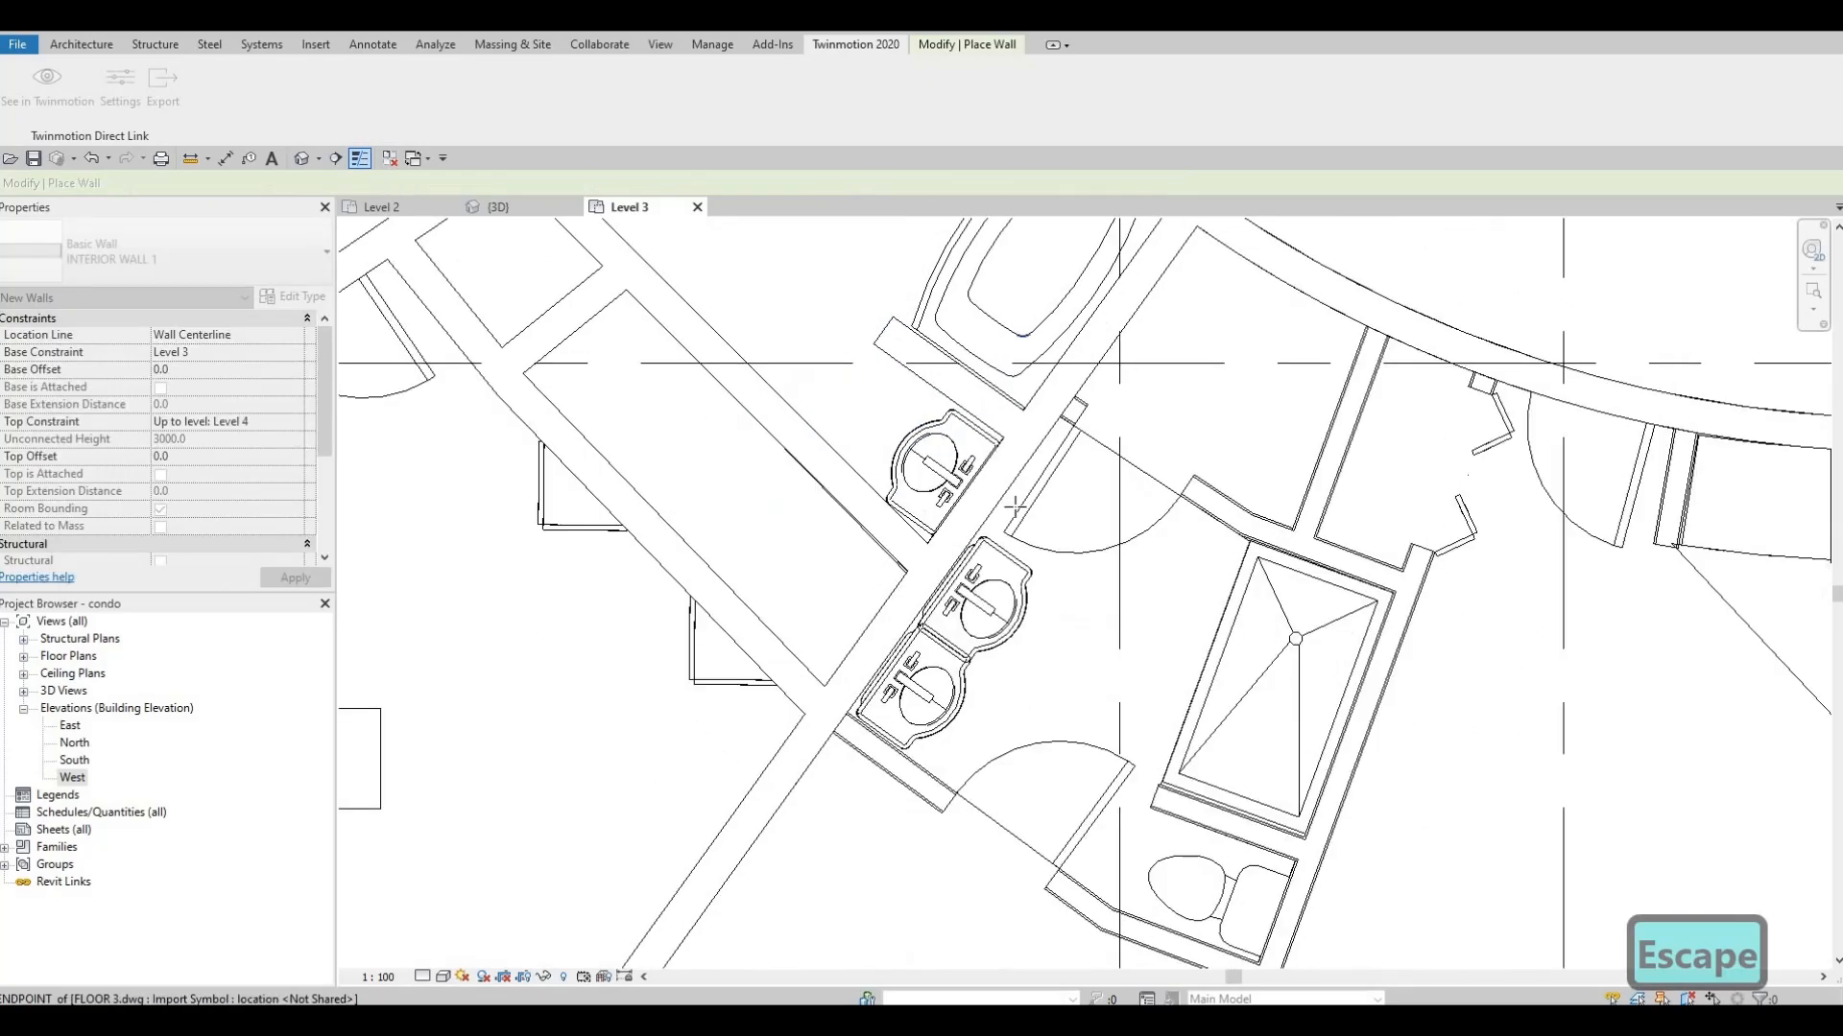
Review the kitchens, closets and party walls of unit 364 and its neighbours against the floor plan underlay
scroll(953, 501, "up", 3)
scroll(953, 501, "down", 2)
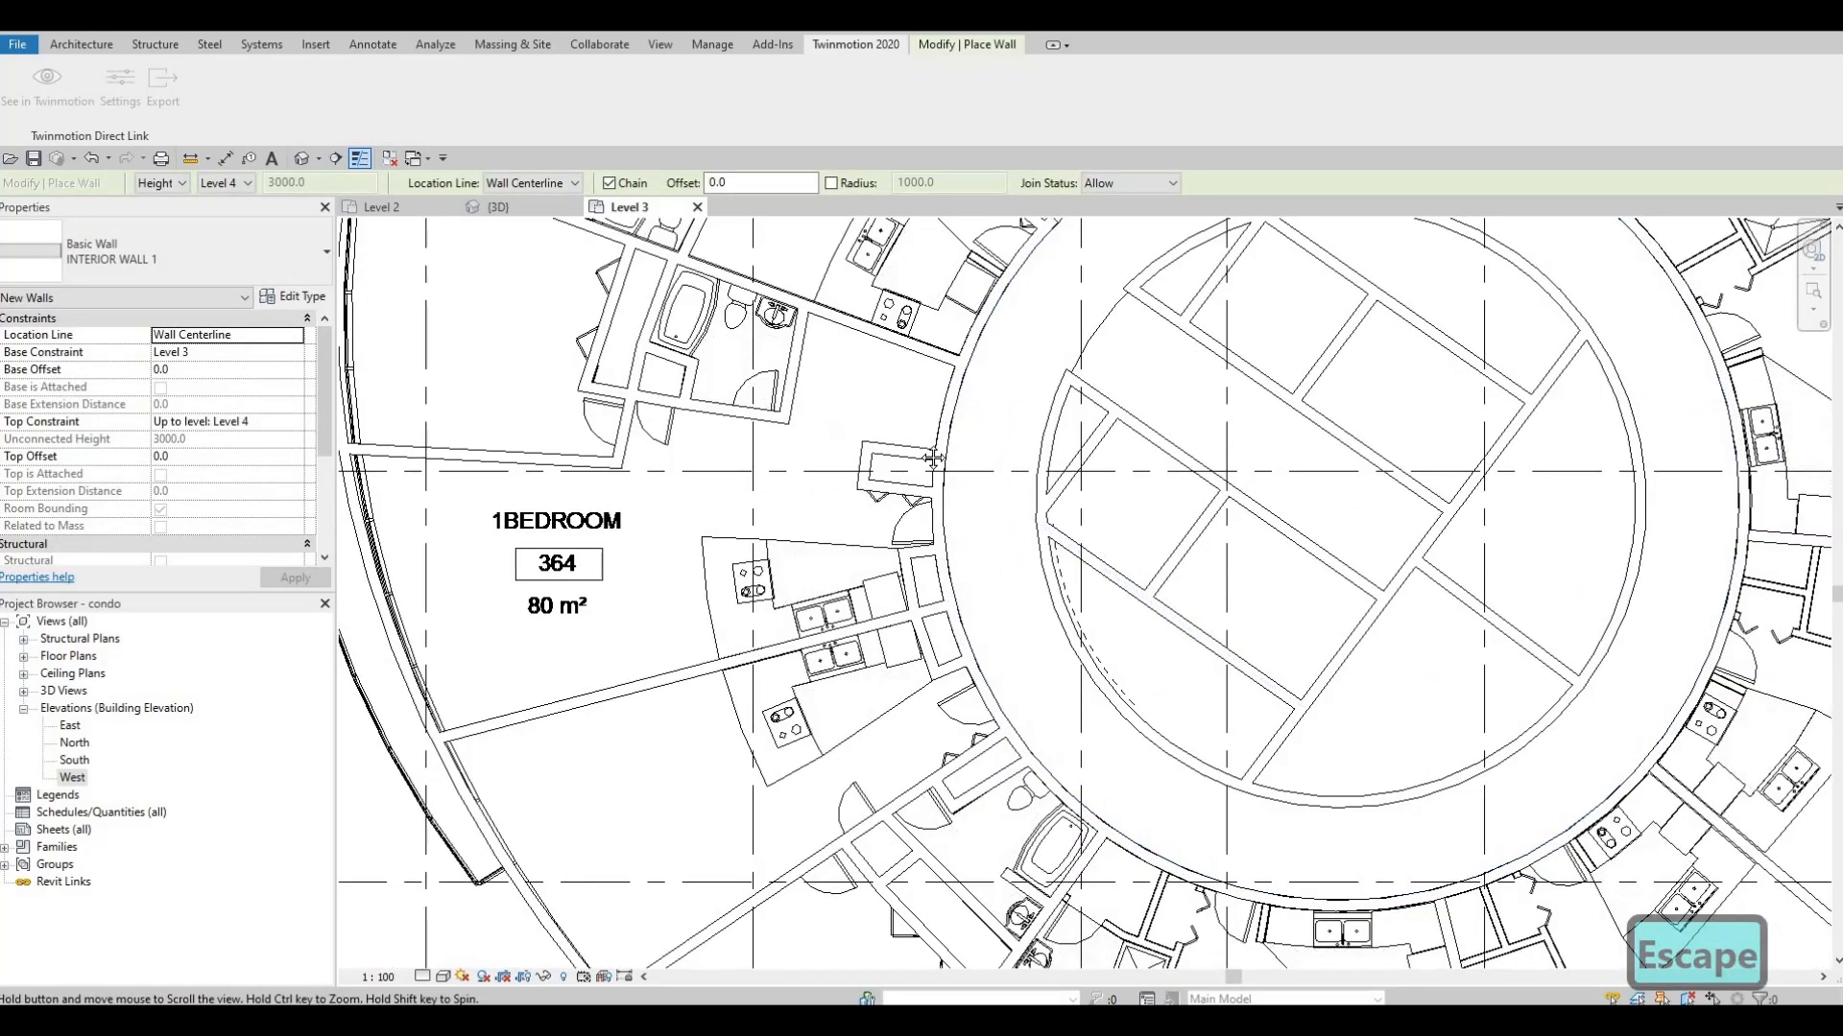
scroll(953, 413, "down", 2)
middle_click_drag(953, 413, 804, 182)
middle_click_drag(585, 176, 674, 374)
scroll(653, 252, "up", 5)
scroll(1200, 462, "down", 1)
middle_click_drag(1200, 462, 876, 186)
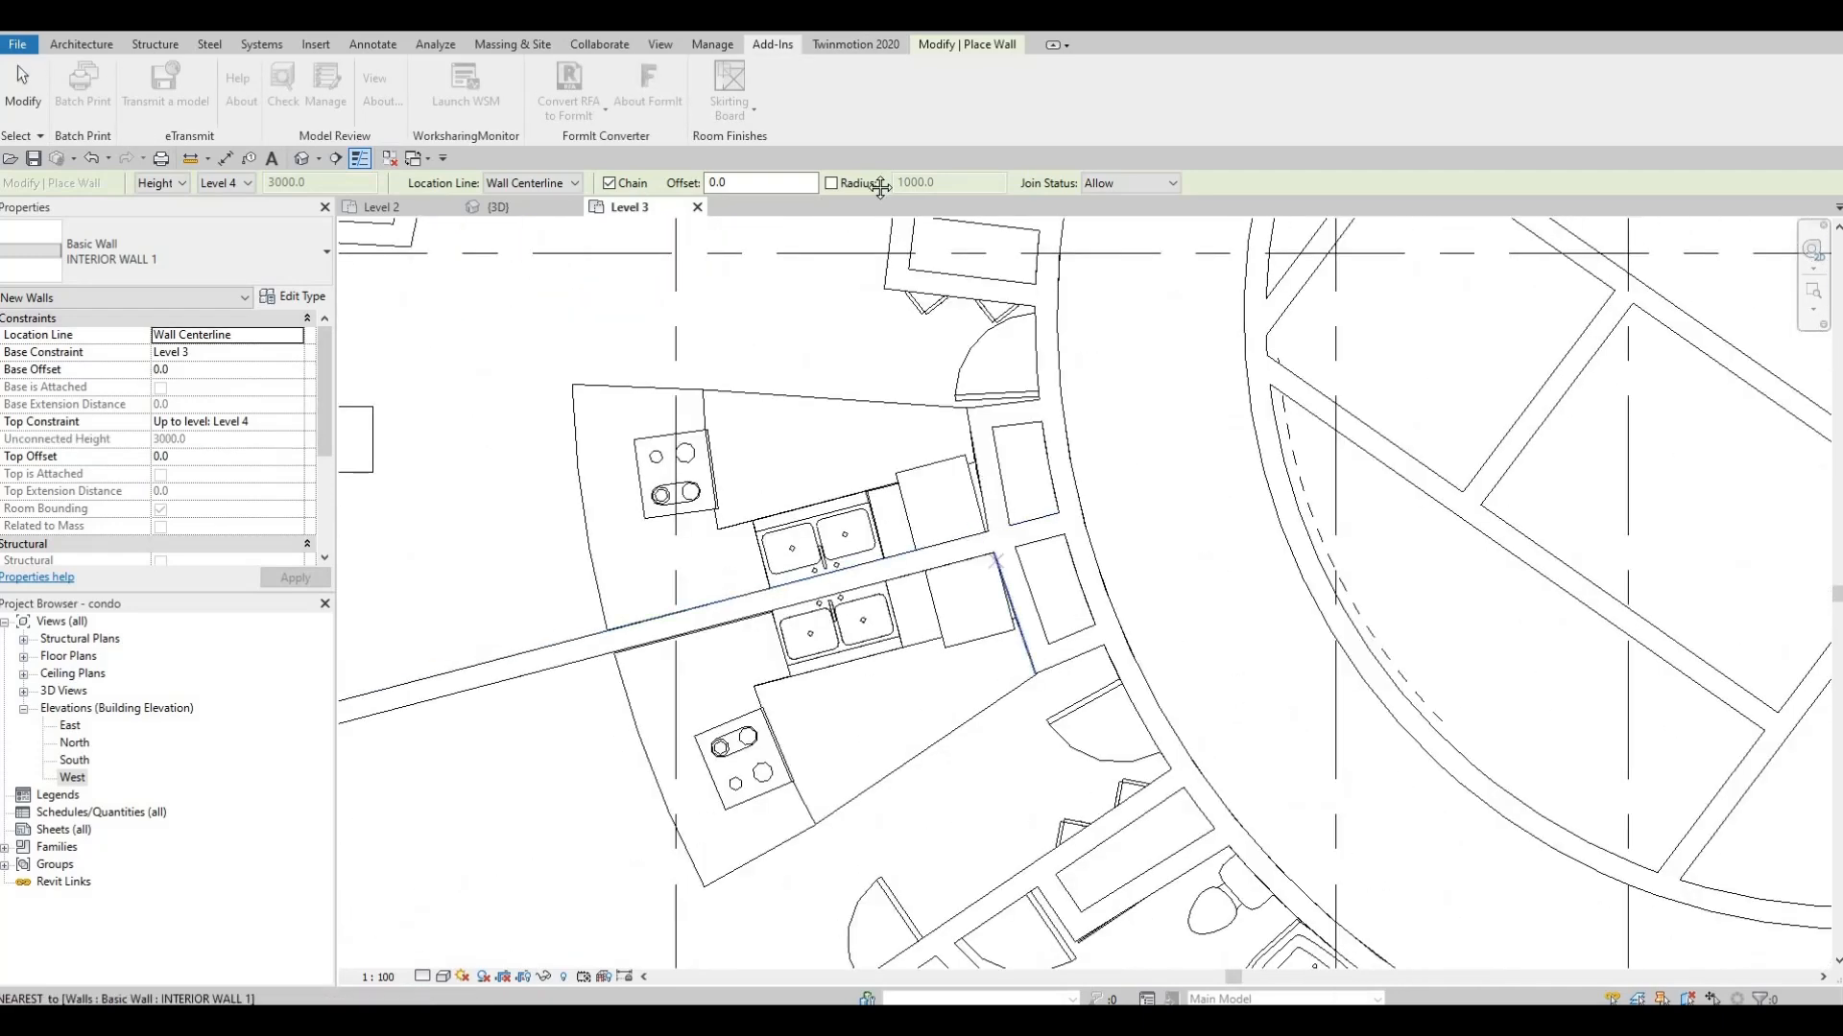
middle_click_drag(1117, 678, 893, 193)
middle_click_drag(1209, 541, 1092, 268)
Draw the interior wall of unit 368 from the circular corridor wall past the shower and along the balcony to the outer curved wall
scroll(1090, 272, "down", 2)
middle_click_drag(1229, 376, 1103, 387)
scroll(1066, 105, "up", 2)
scroll(1046, 295, "up", 1)
scroll(1102, 387, "up", 3)
scroll(1086, 409, "up", 4)
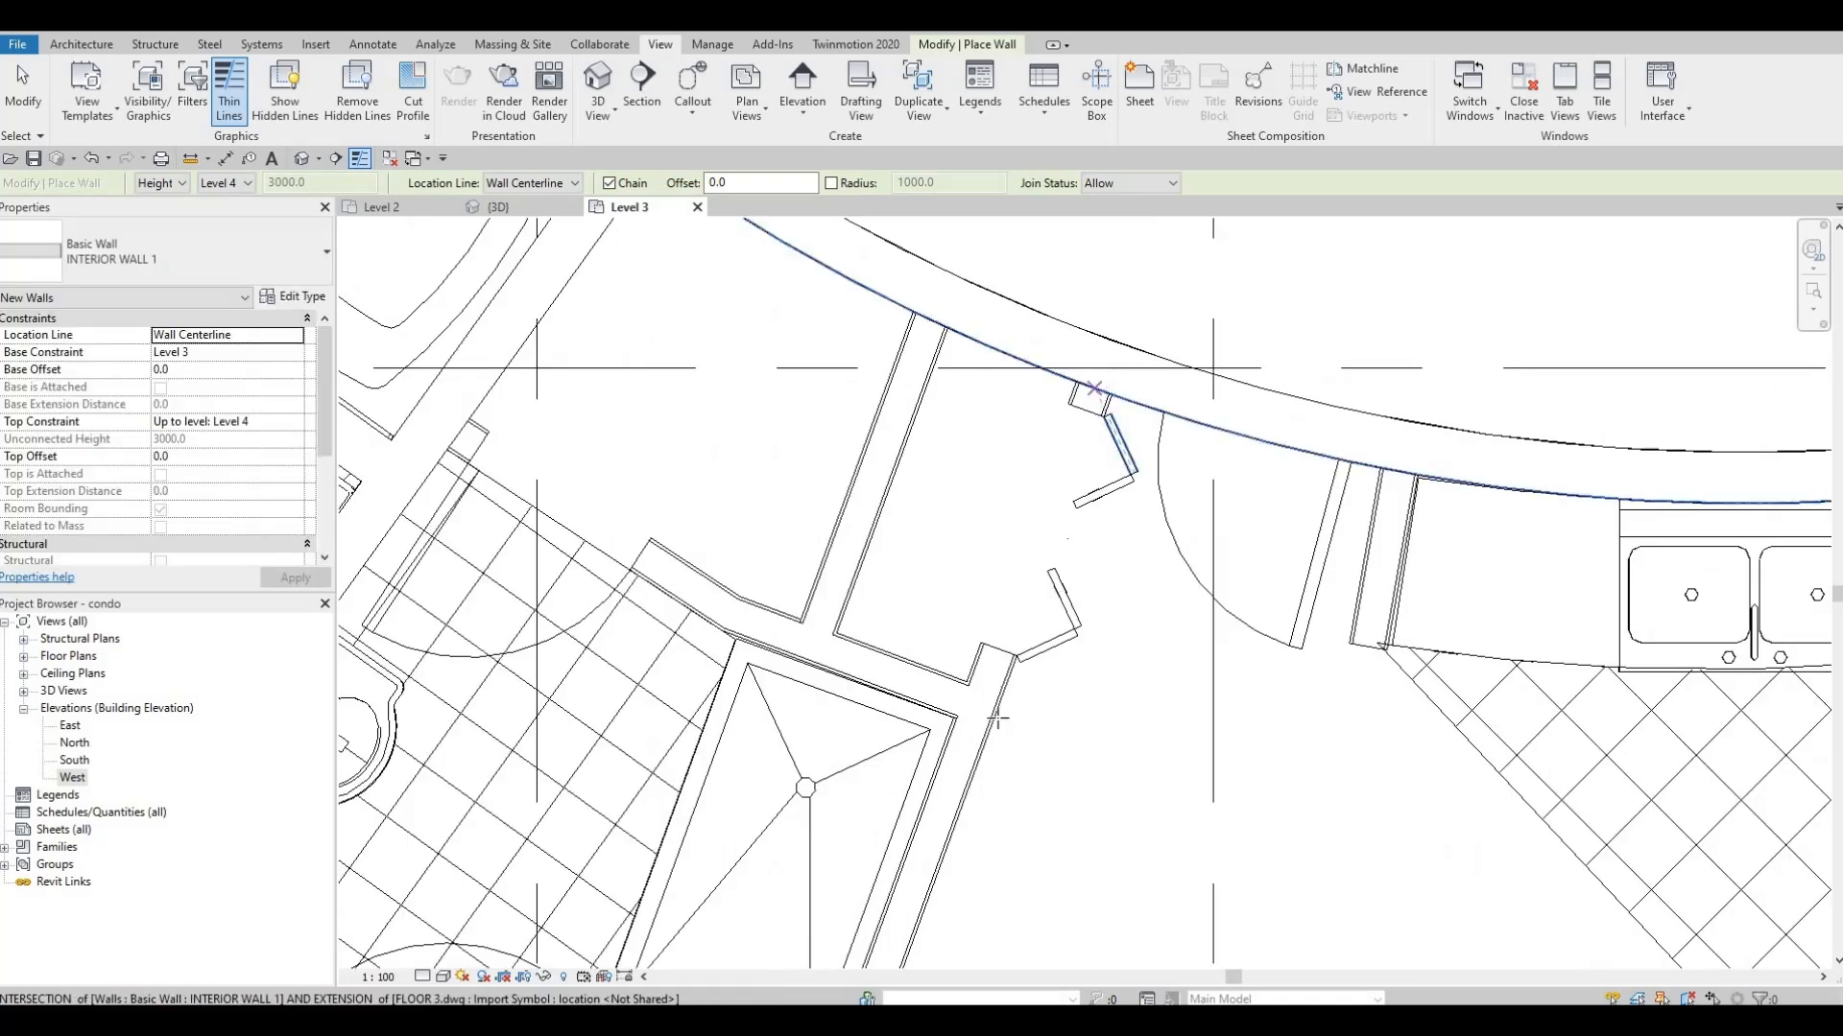
left_click(1085, 409)
middle_click_drag(917, 610, 951, 313)
scroll(950, 313, "down", 3)
middle_click_drag(747, 936, 826, 423)
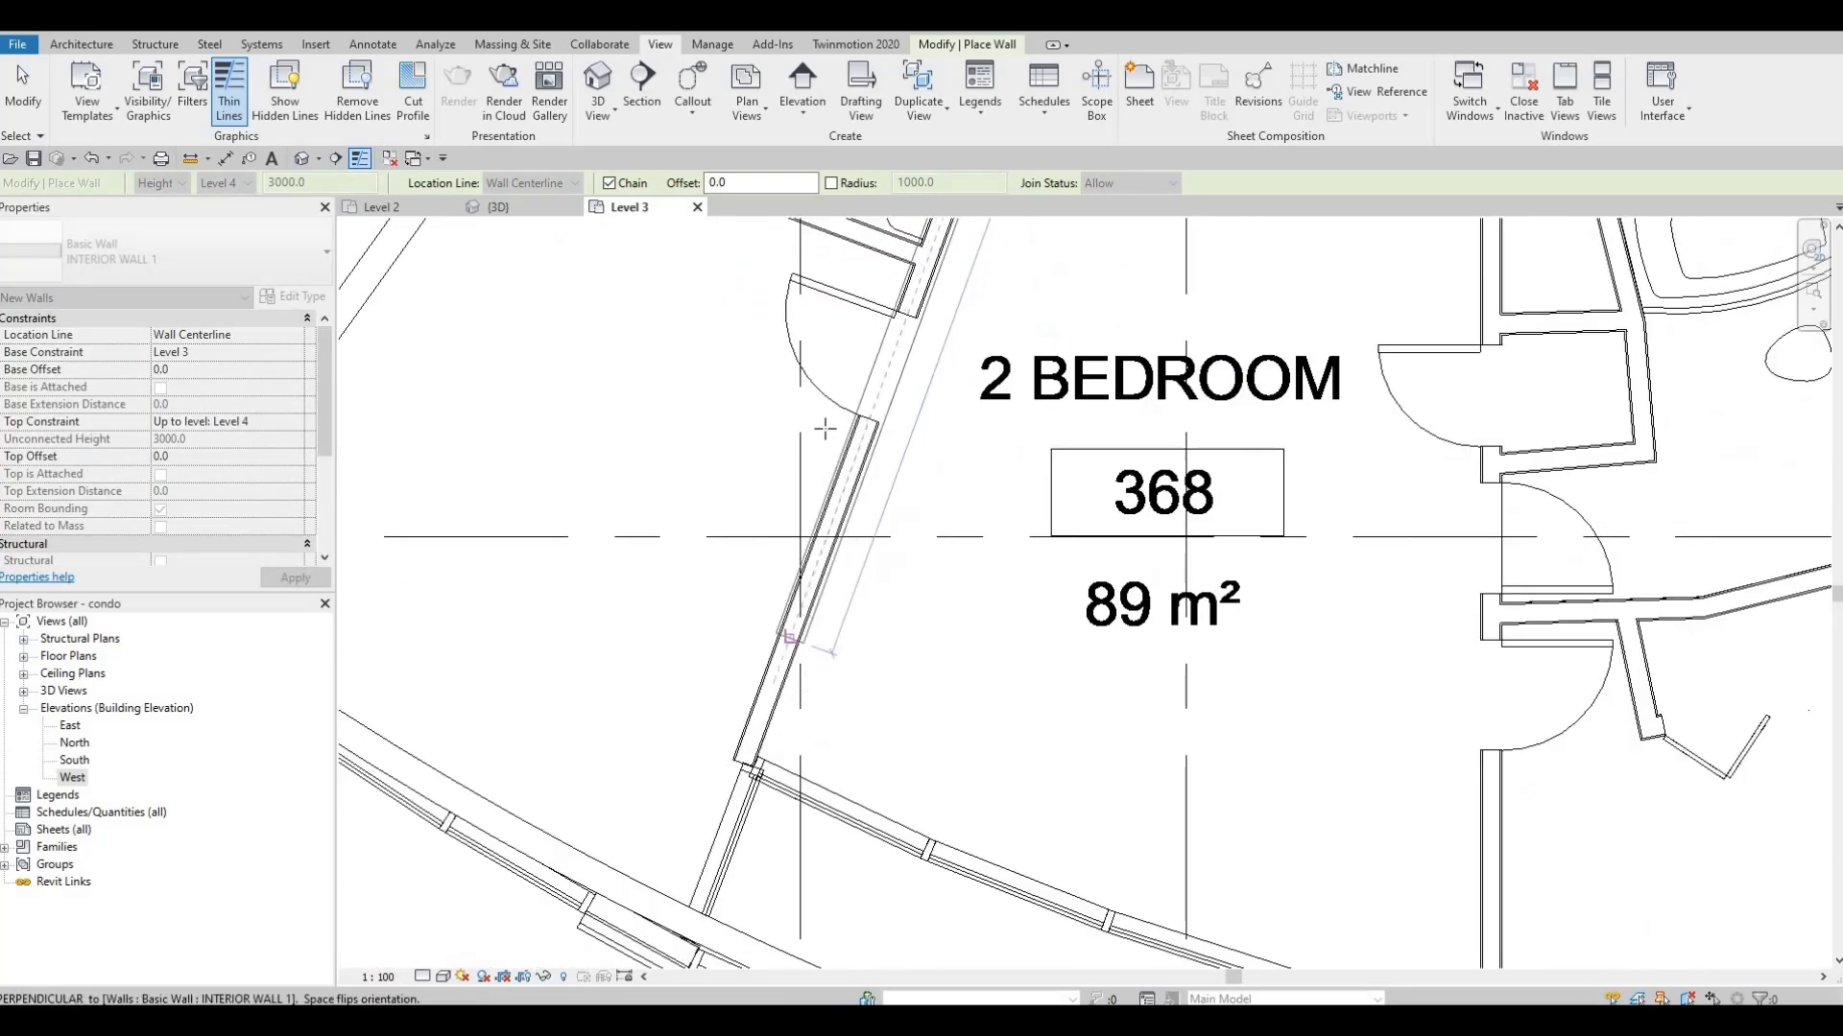
middle_click_drag(749, 880, 753, 609)
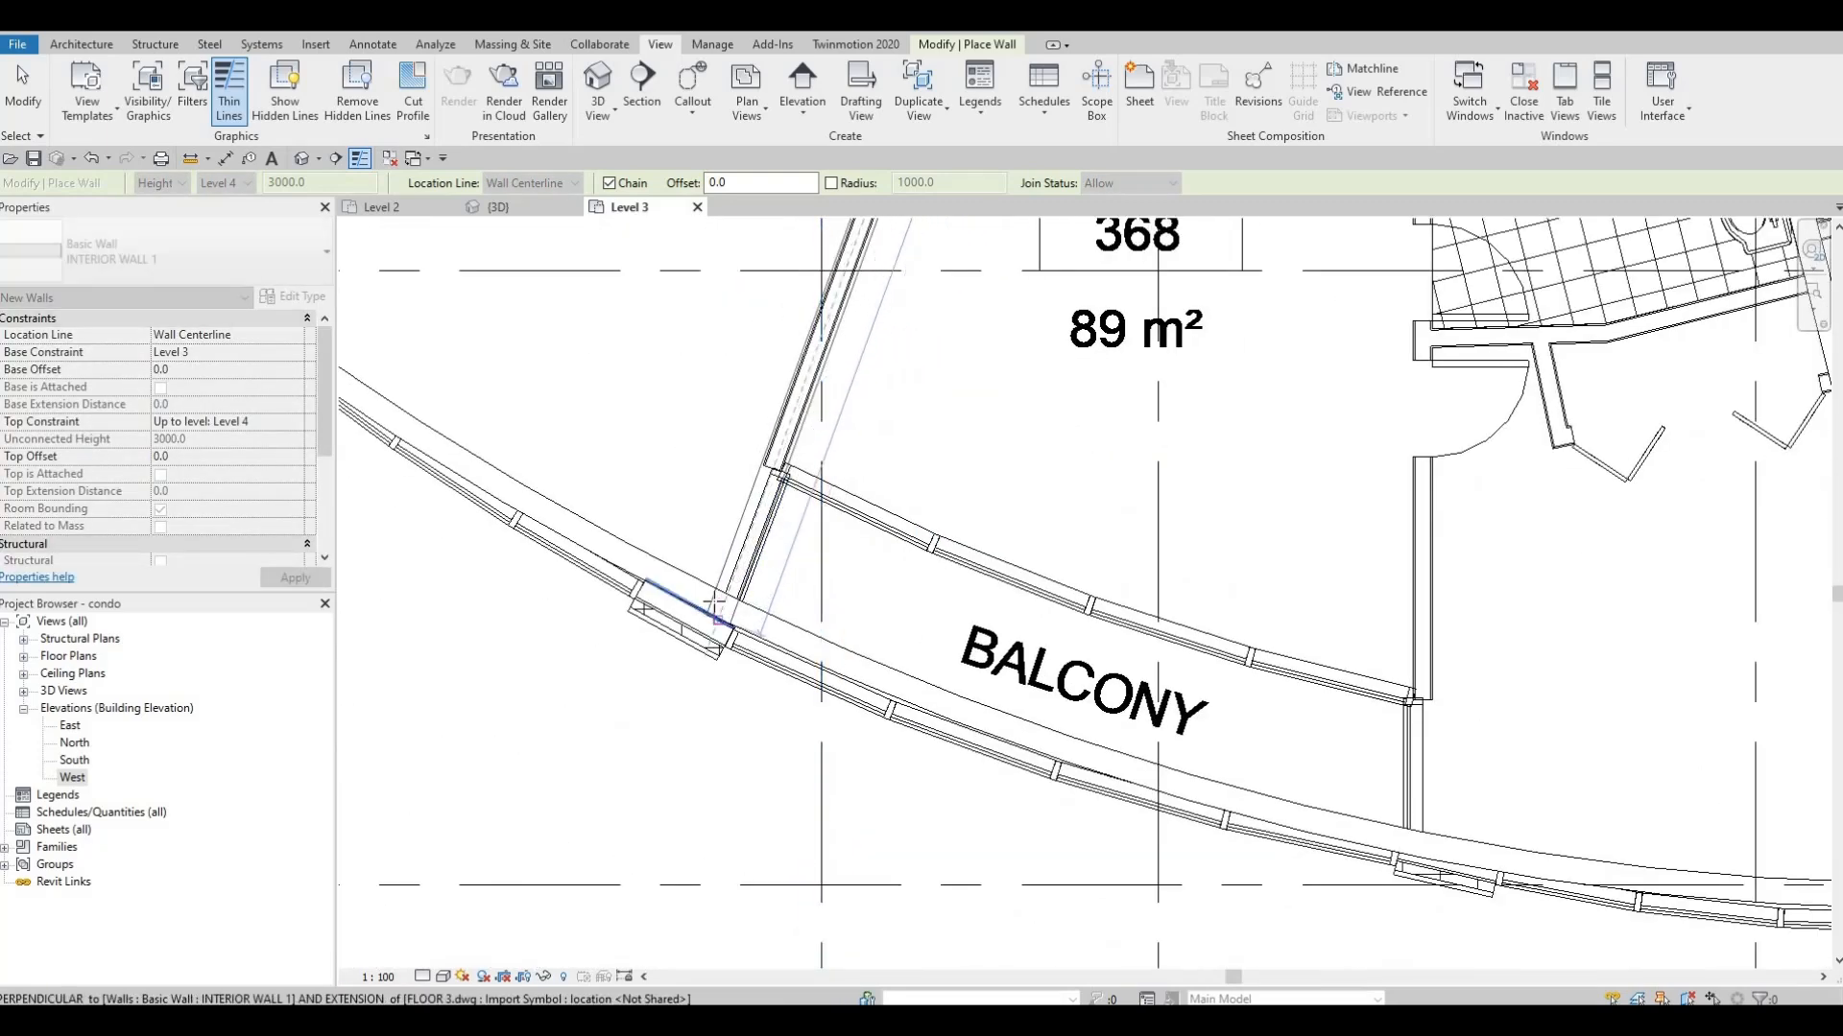
left_click(724, 567)
key("Escape")
middle_click_drag(826, 752, 785, 669)
scroll(785, 670, "down", 2)
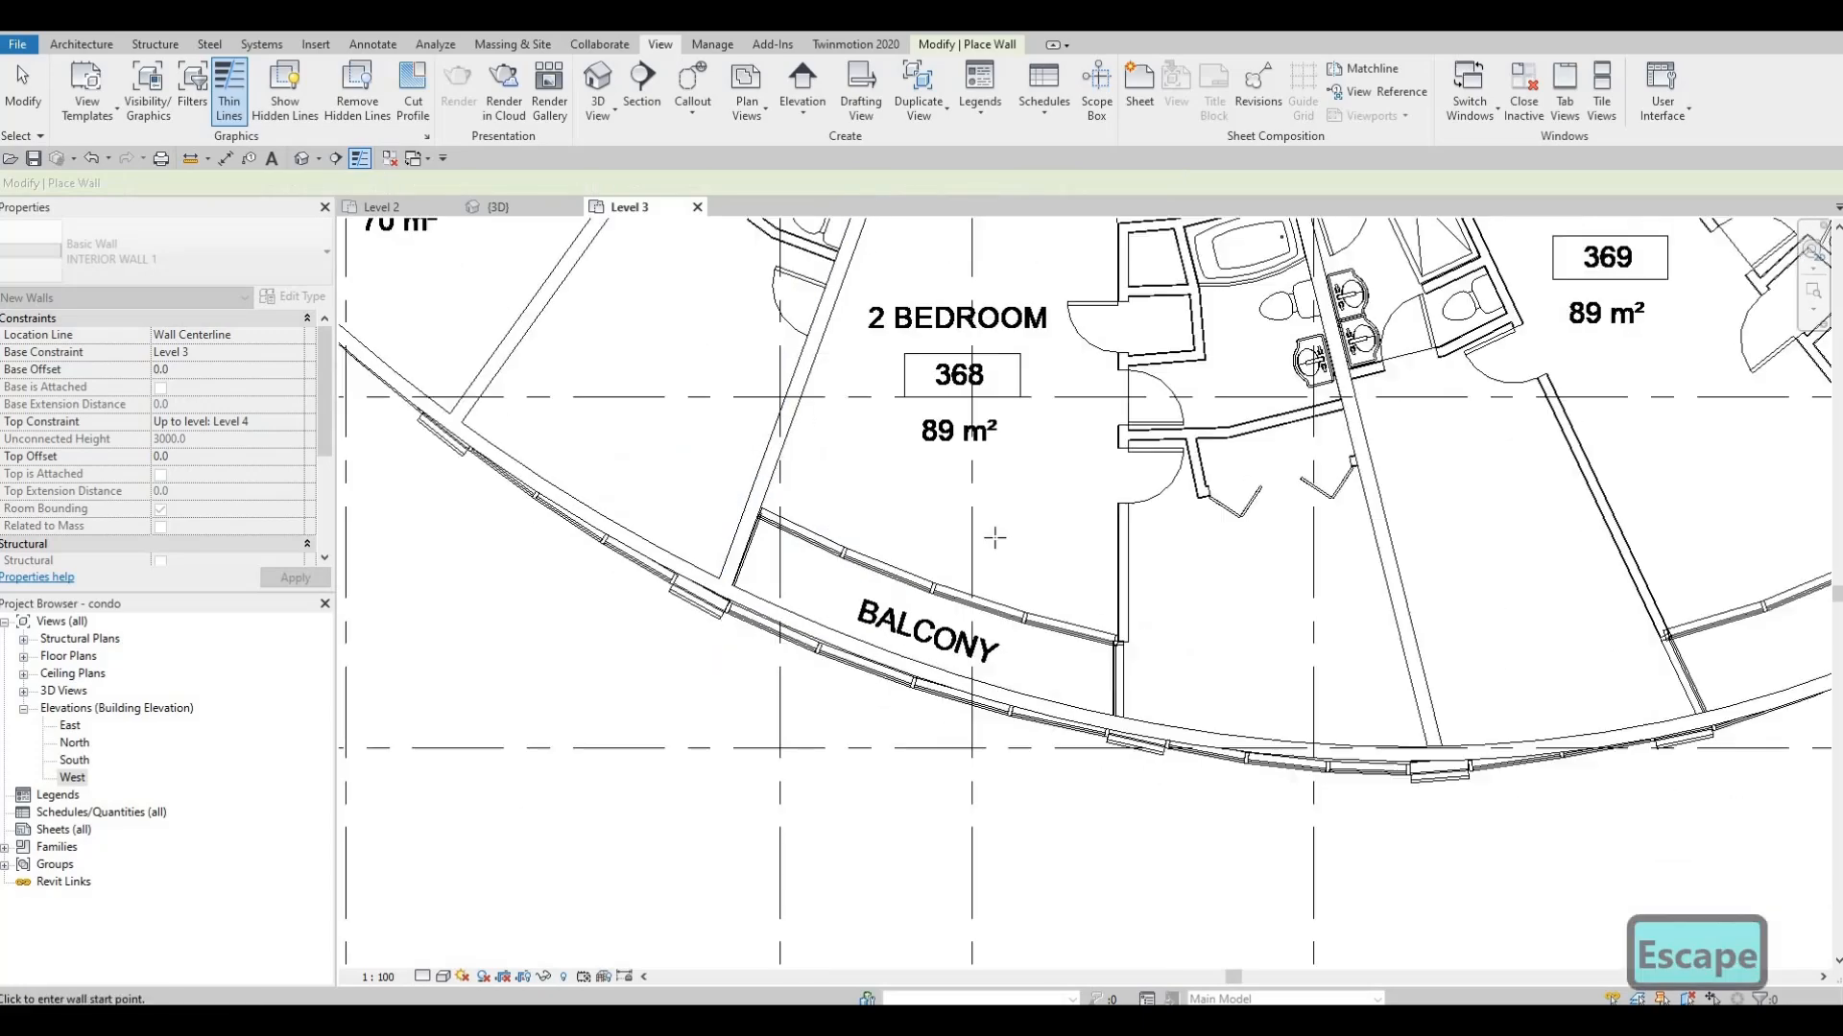
Draw the party wall between units 368 and 369 from the circular corridor wall to the outer curved wall
middle_click_drag(991, 534, 861, 774)
scroll(845, 760, "down", 1)
middle_click_drag(1077, 429, 965, 369)
scroll(965, 370, "up", 1)
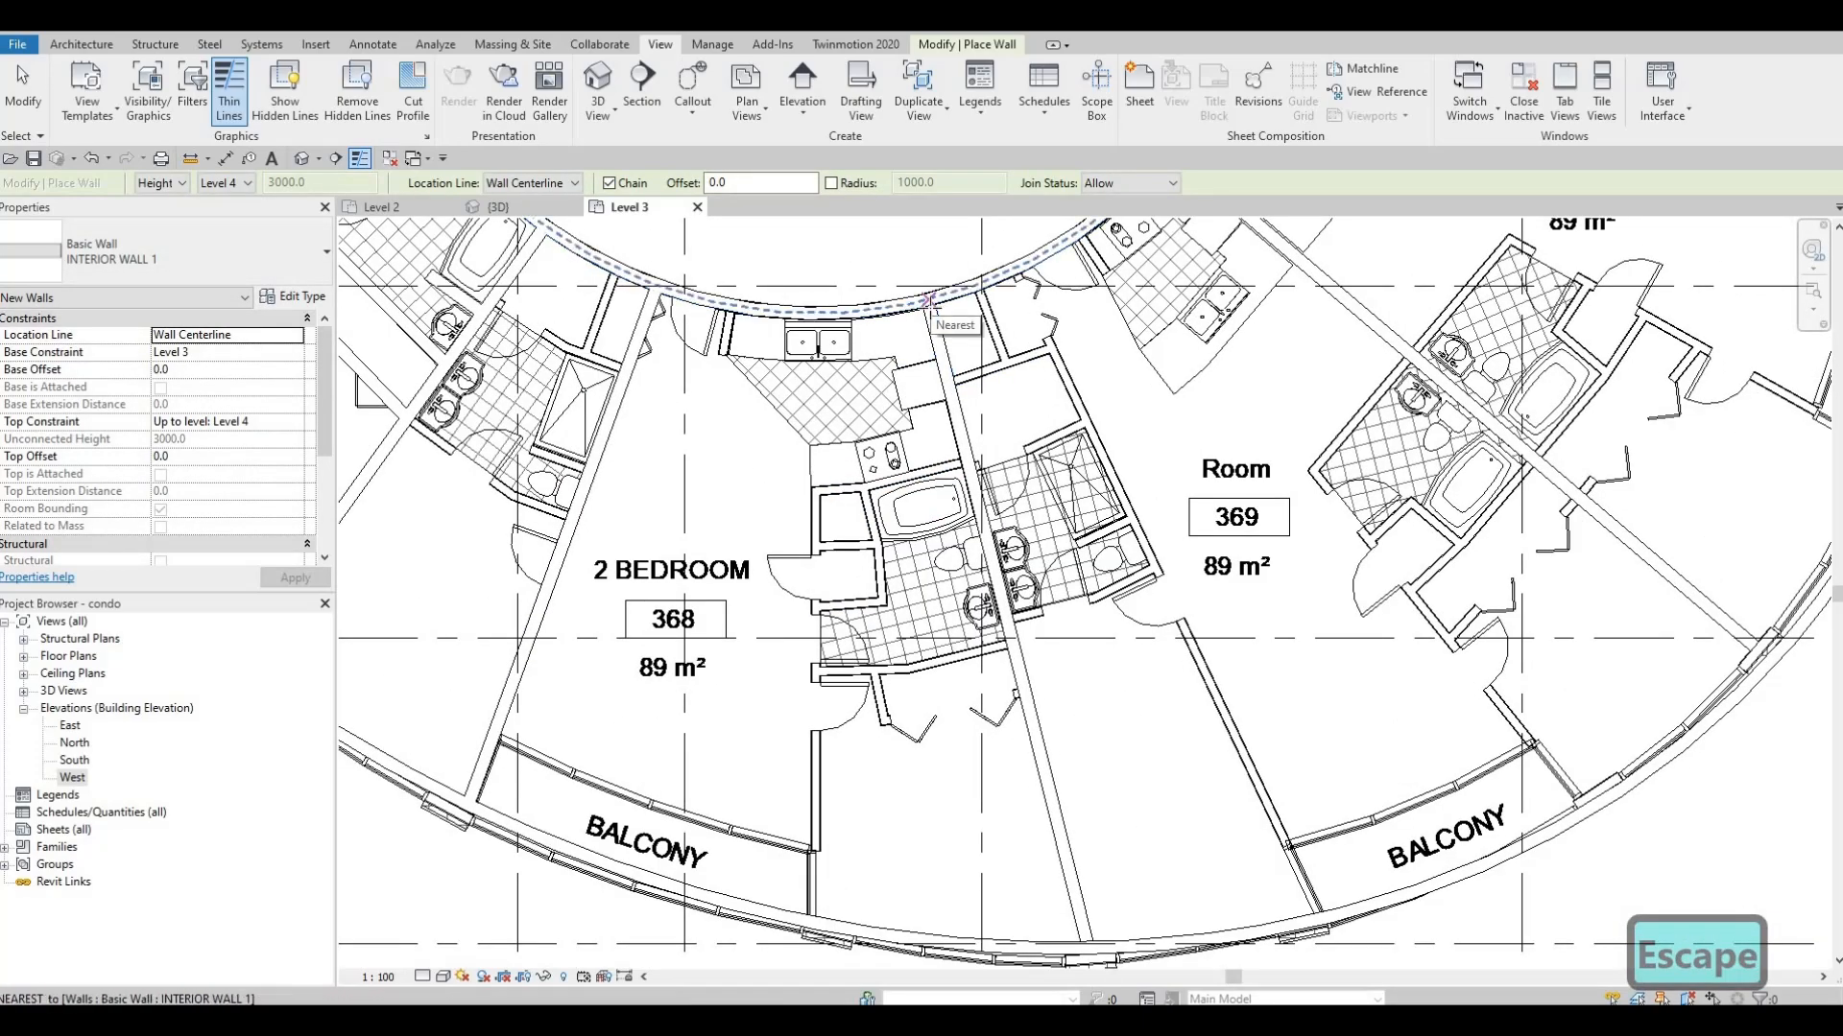
left_click(930, 307)
middle_click_drag(998, 624, 811, 431)
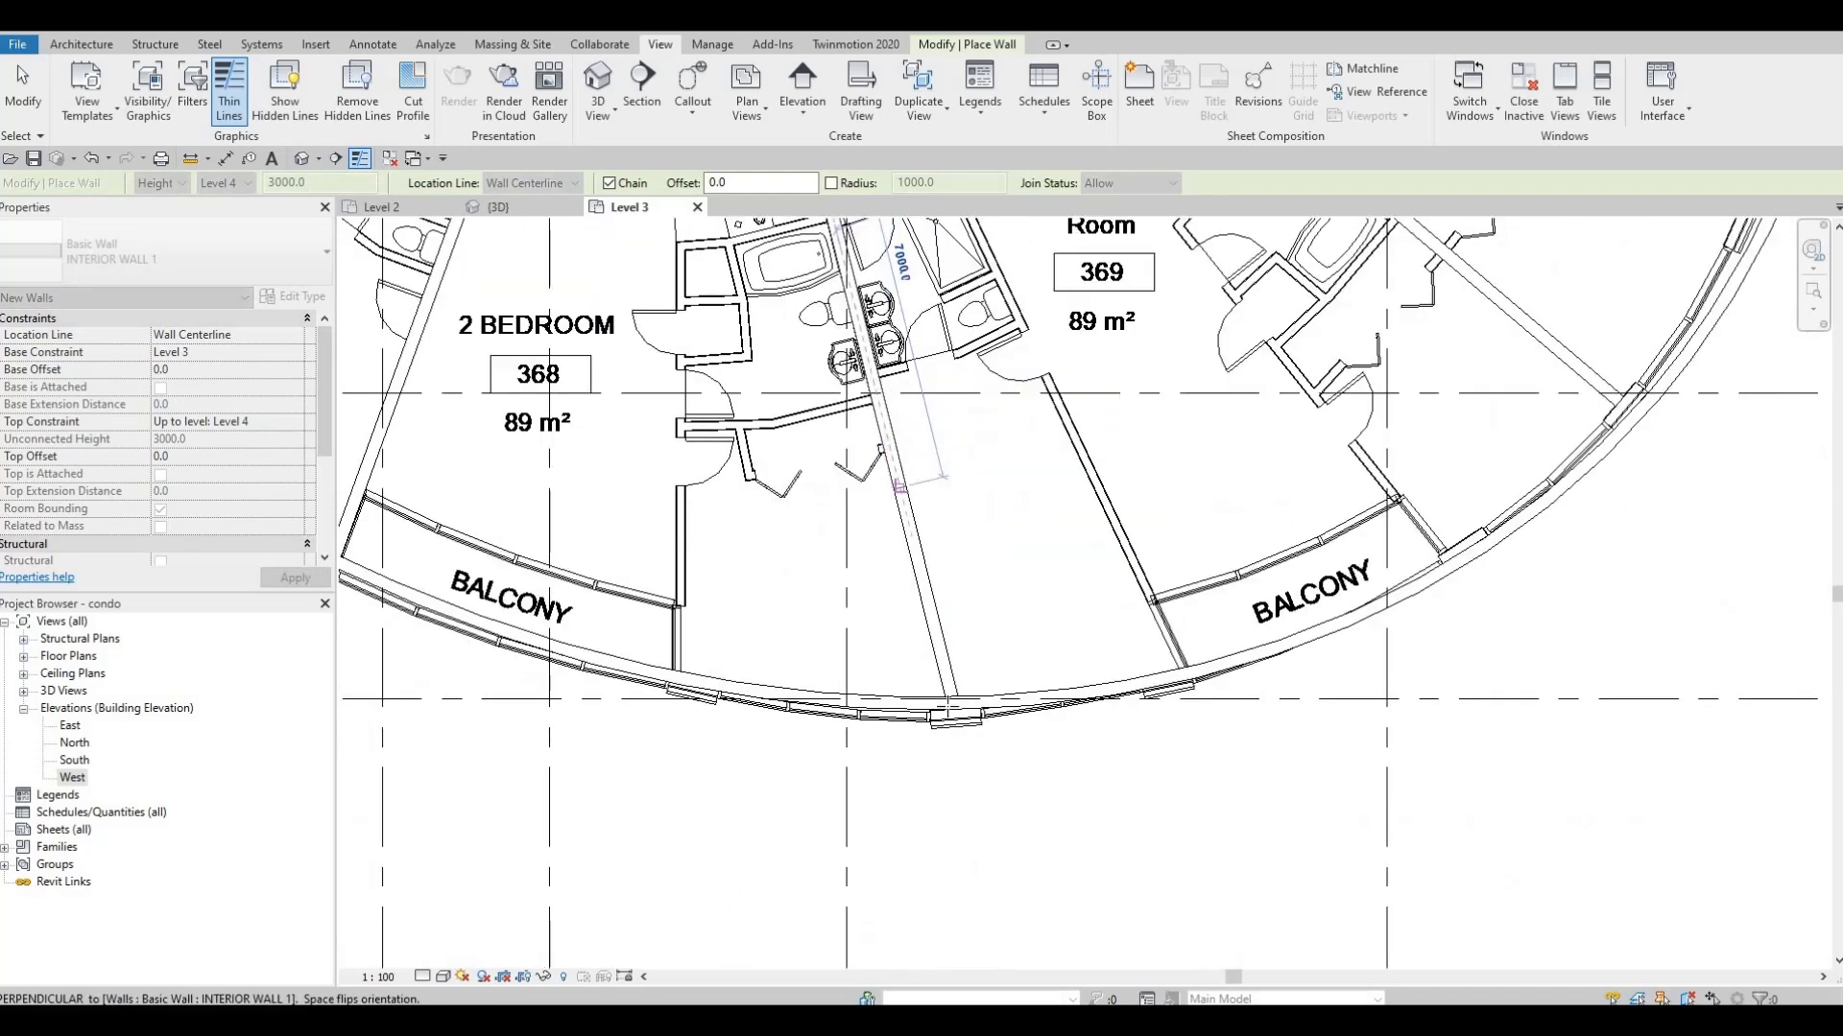
scroll(950, 672, "up", 1)
scroll(954, 710, "up", 1)
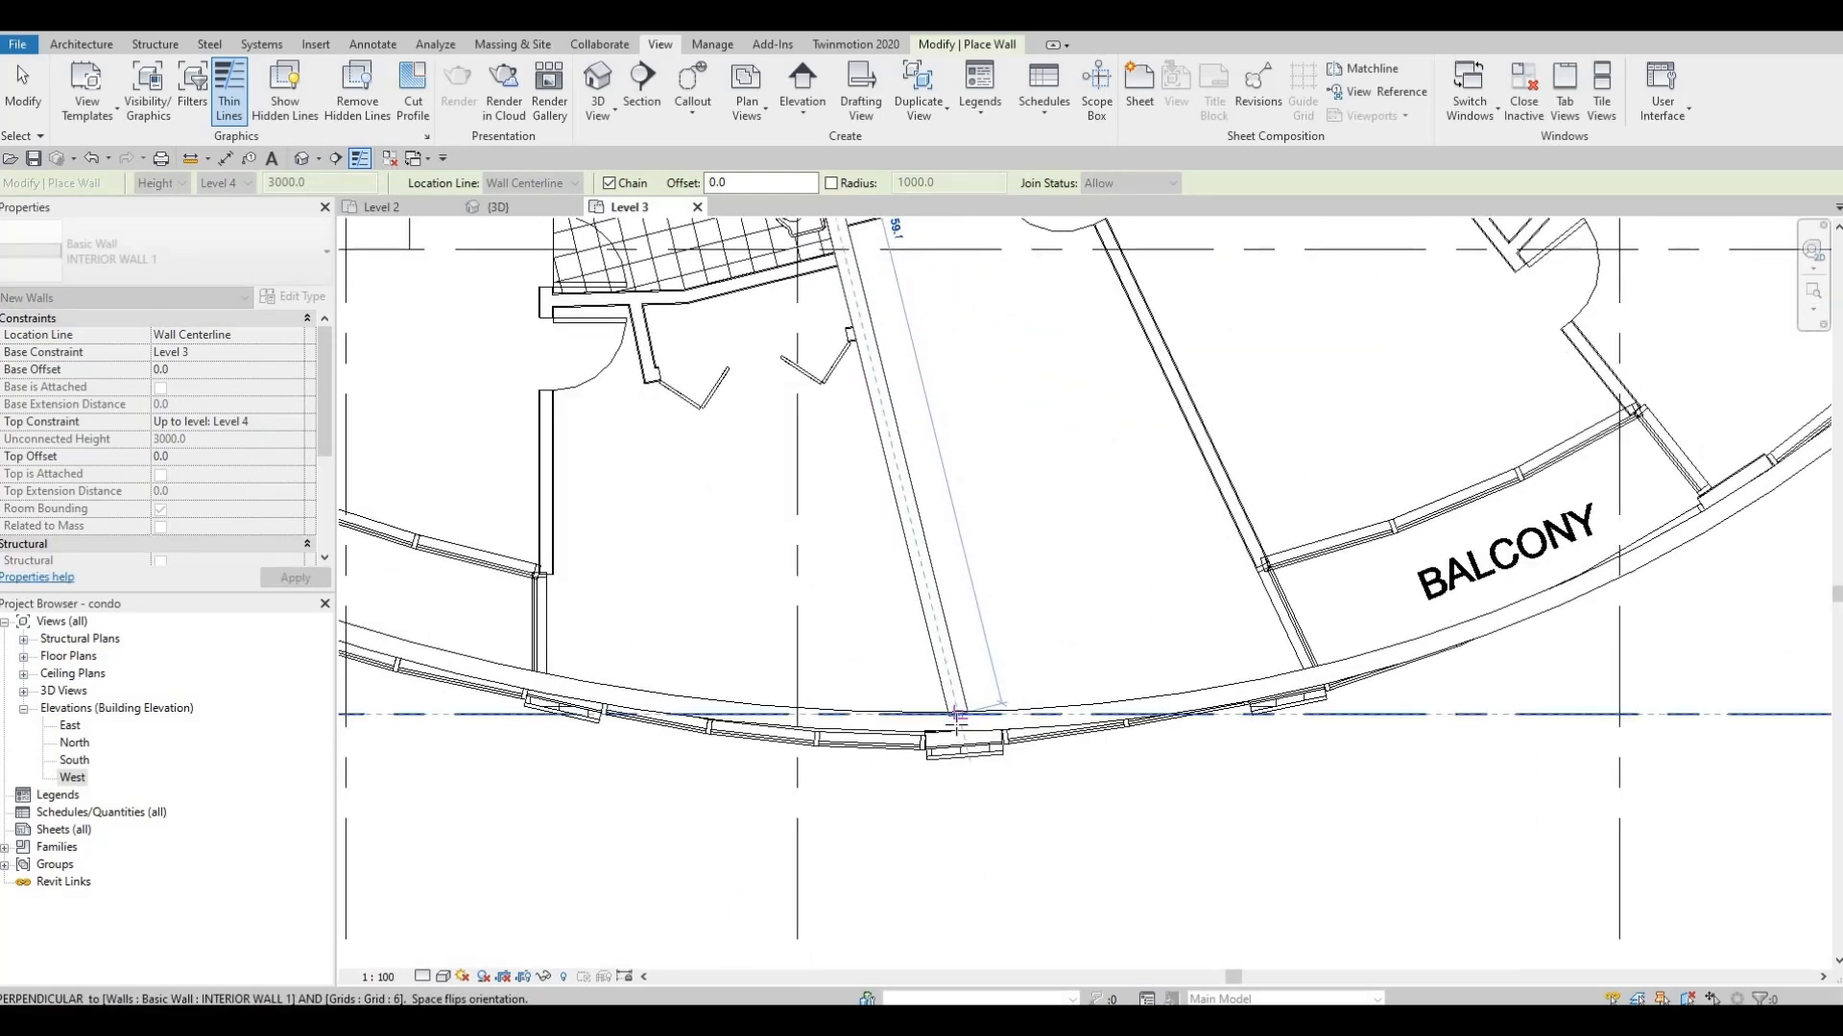
left_click(958, 723)
key("Escape")
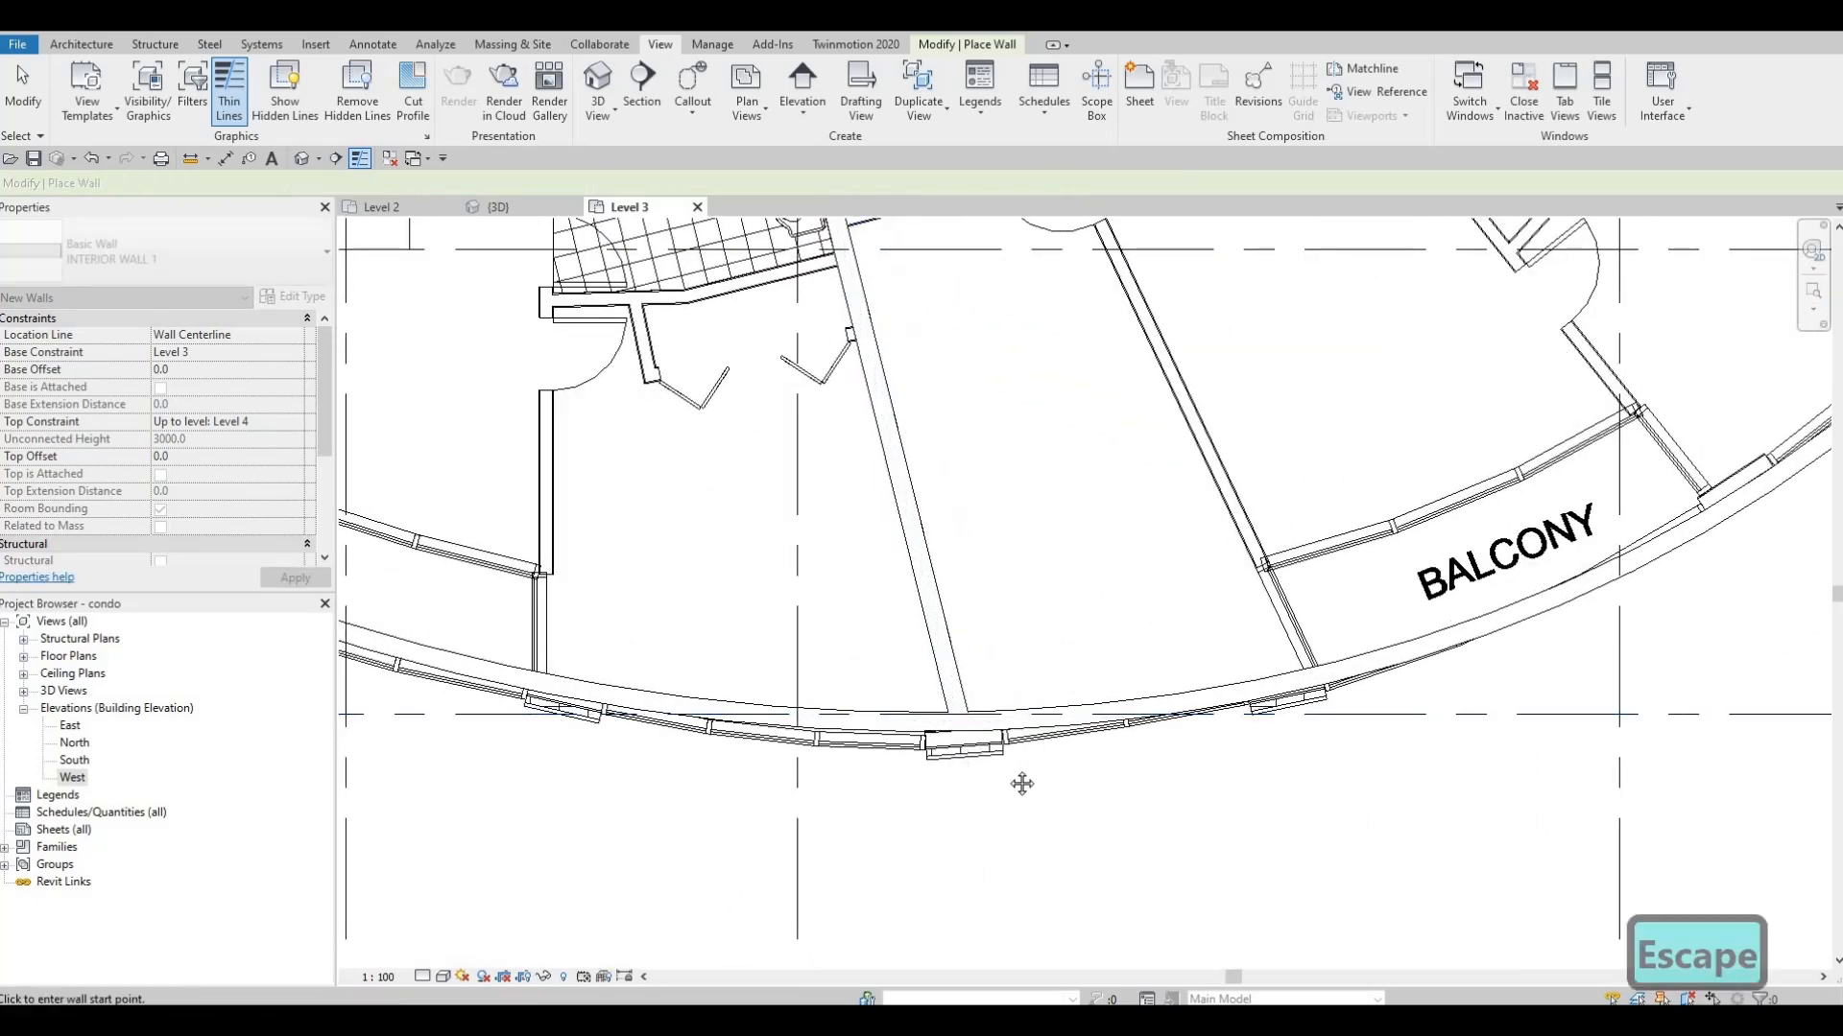
Draw the interior wall of unit 369 from the corridor wall by the entry closet, past the shower and balcony edge, to the outer curved wall
scroll(1018, 768, "down", 1)
middle_click_drag(765, 559, 1020, 837)
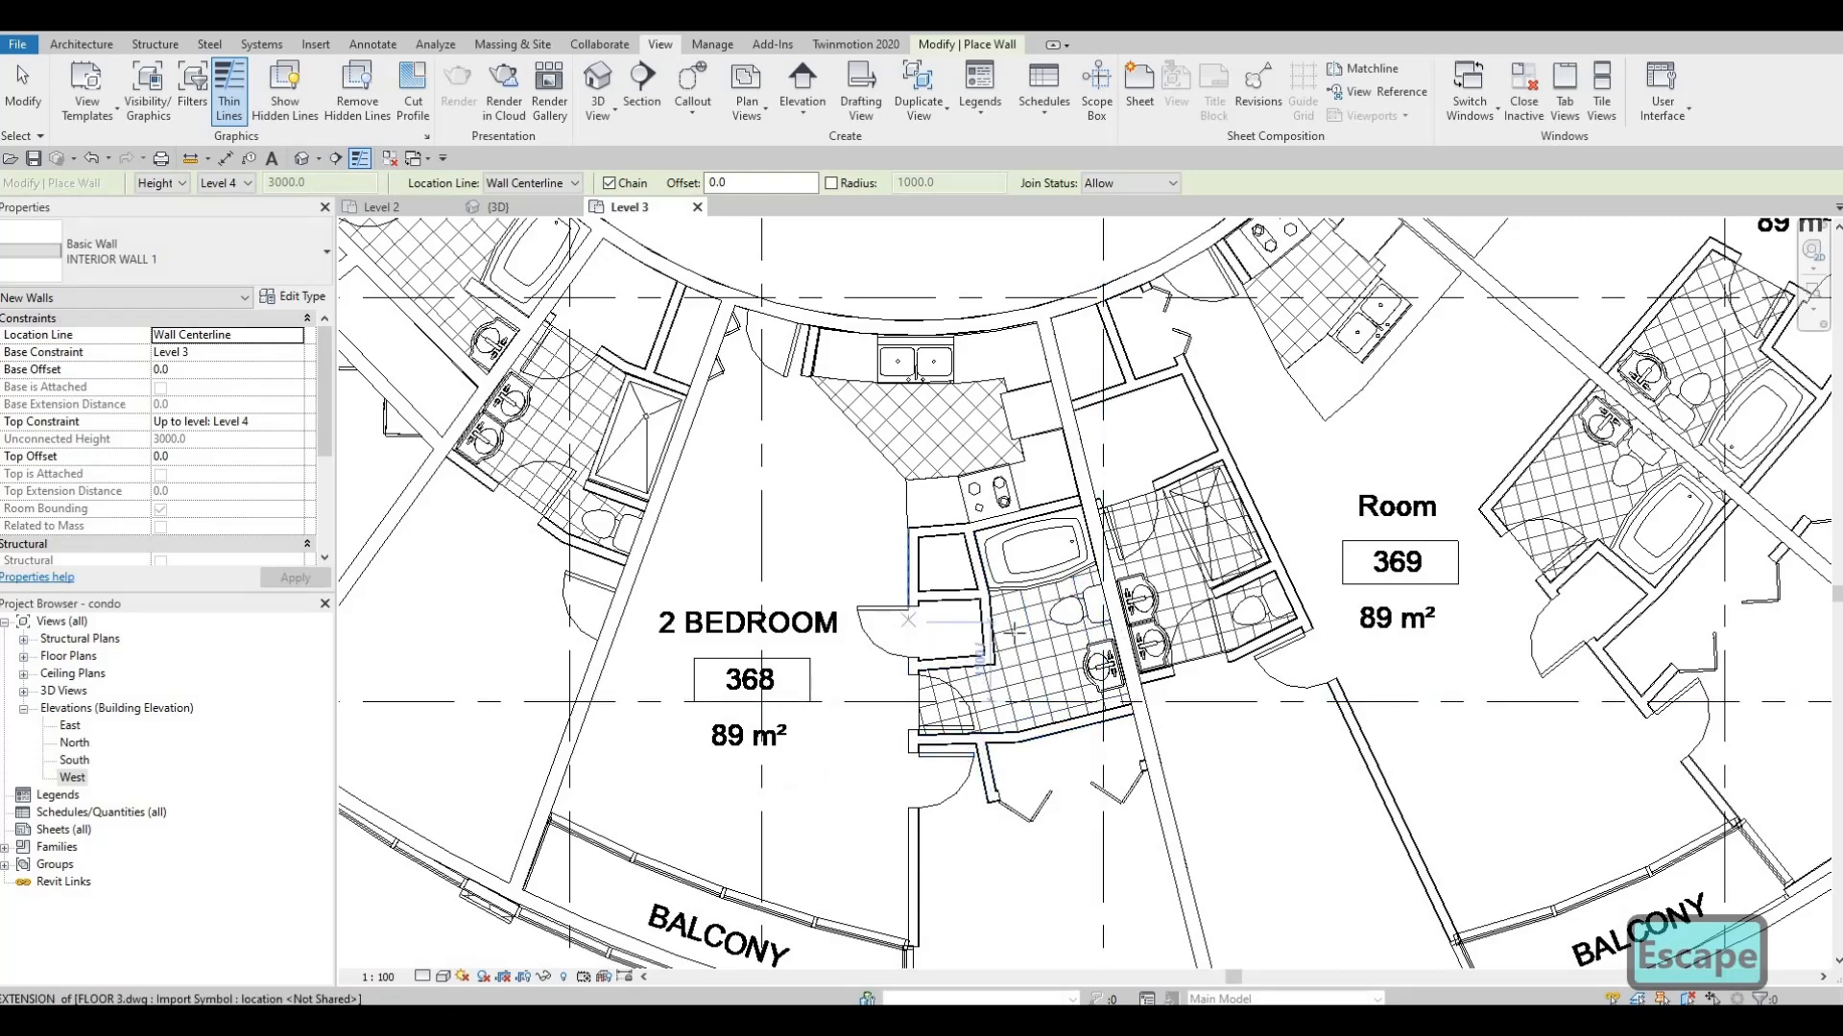
middle_click_drag(1344, 567, 1075, 556)
scroll(1075, 556, "down", 1)
middle_click_drag(1229, 677, 1037, 737)
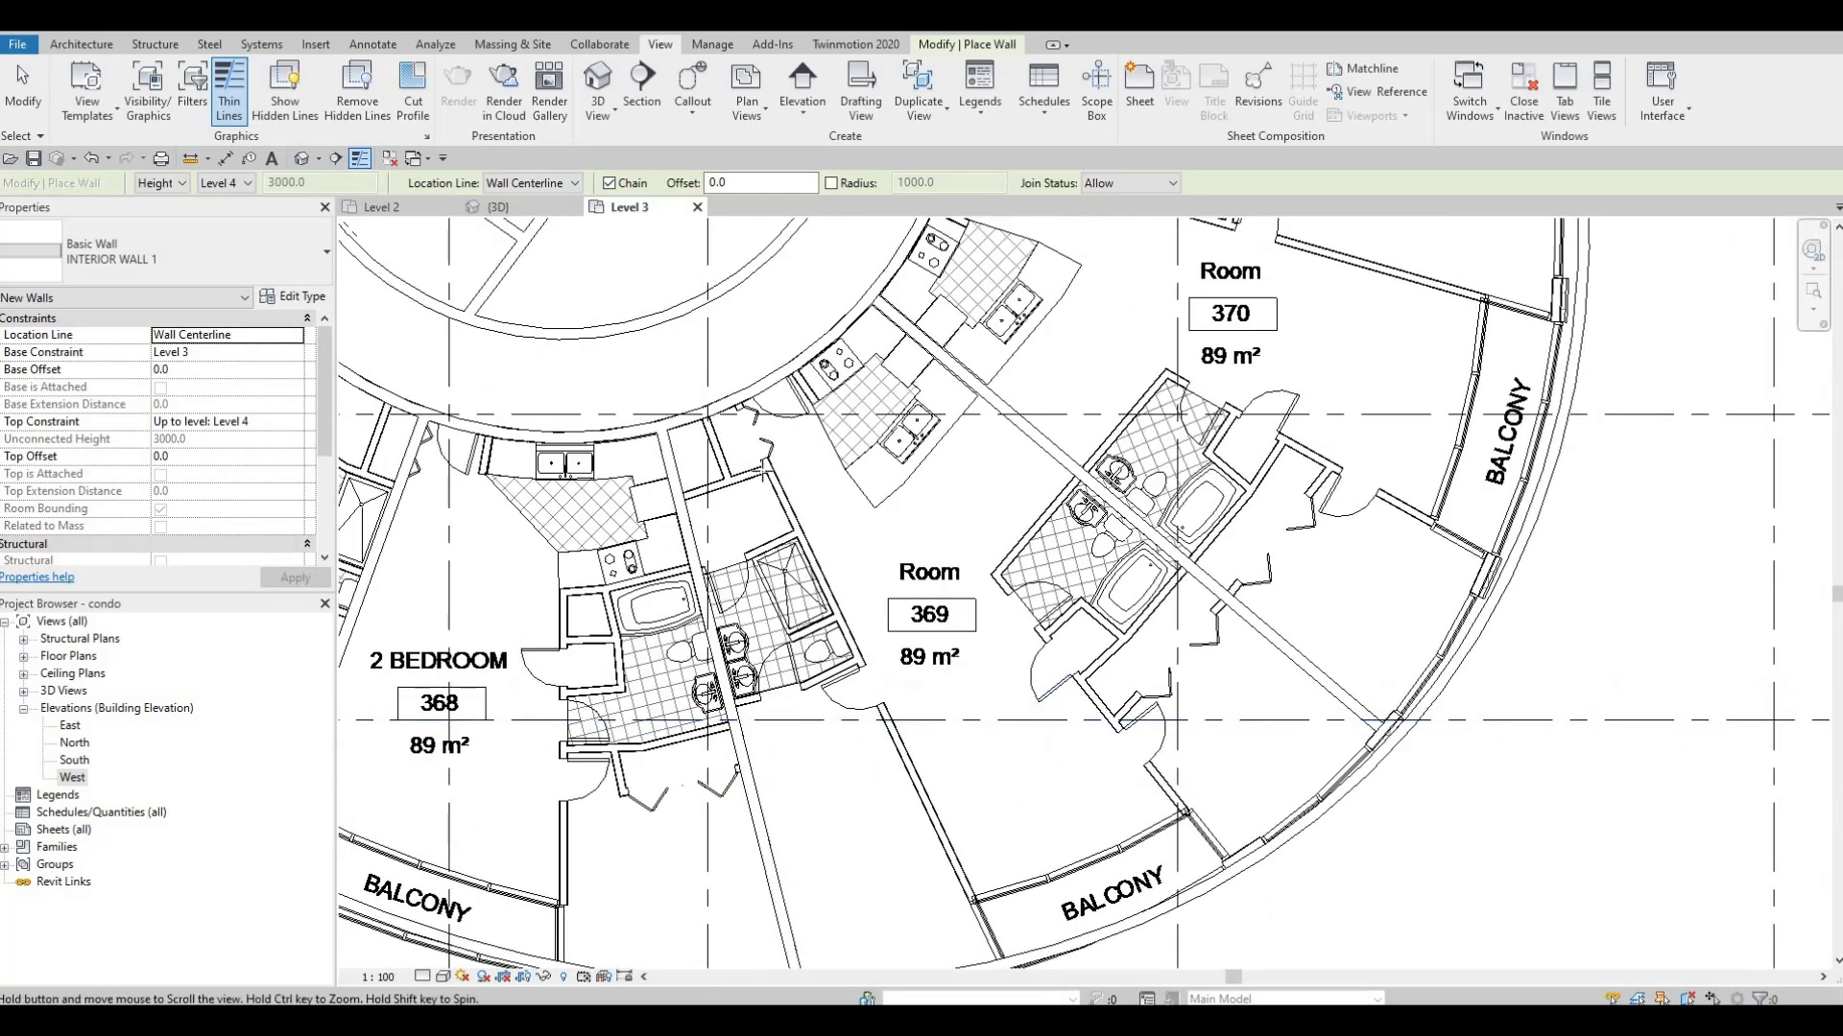
scroll(825, 437, "up", 3)
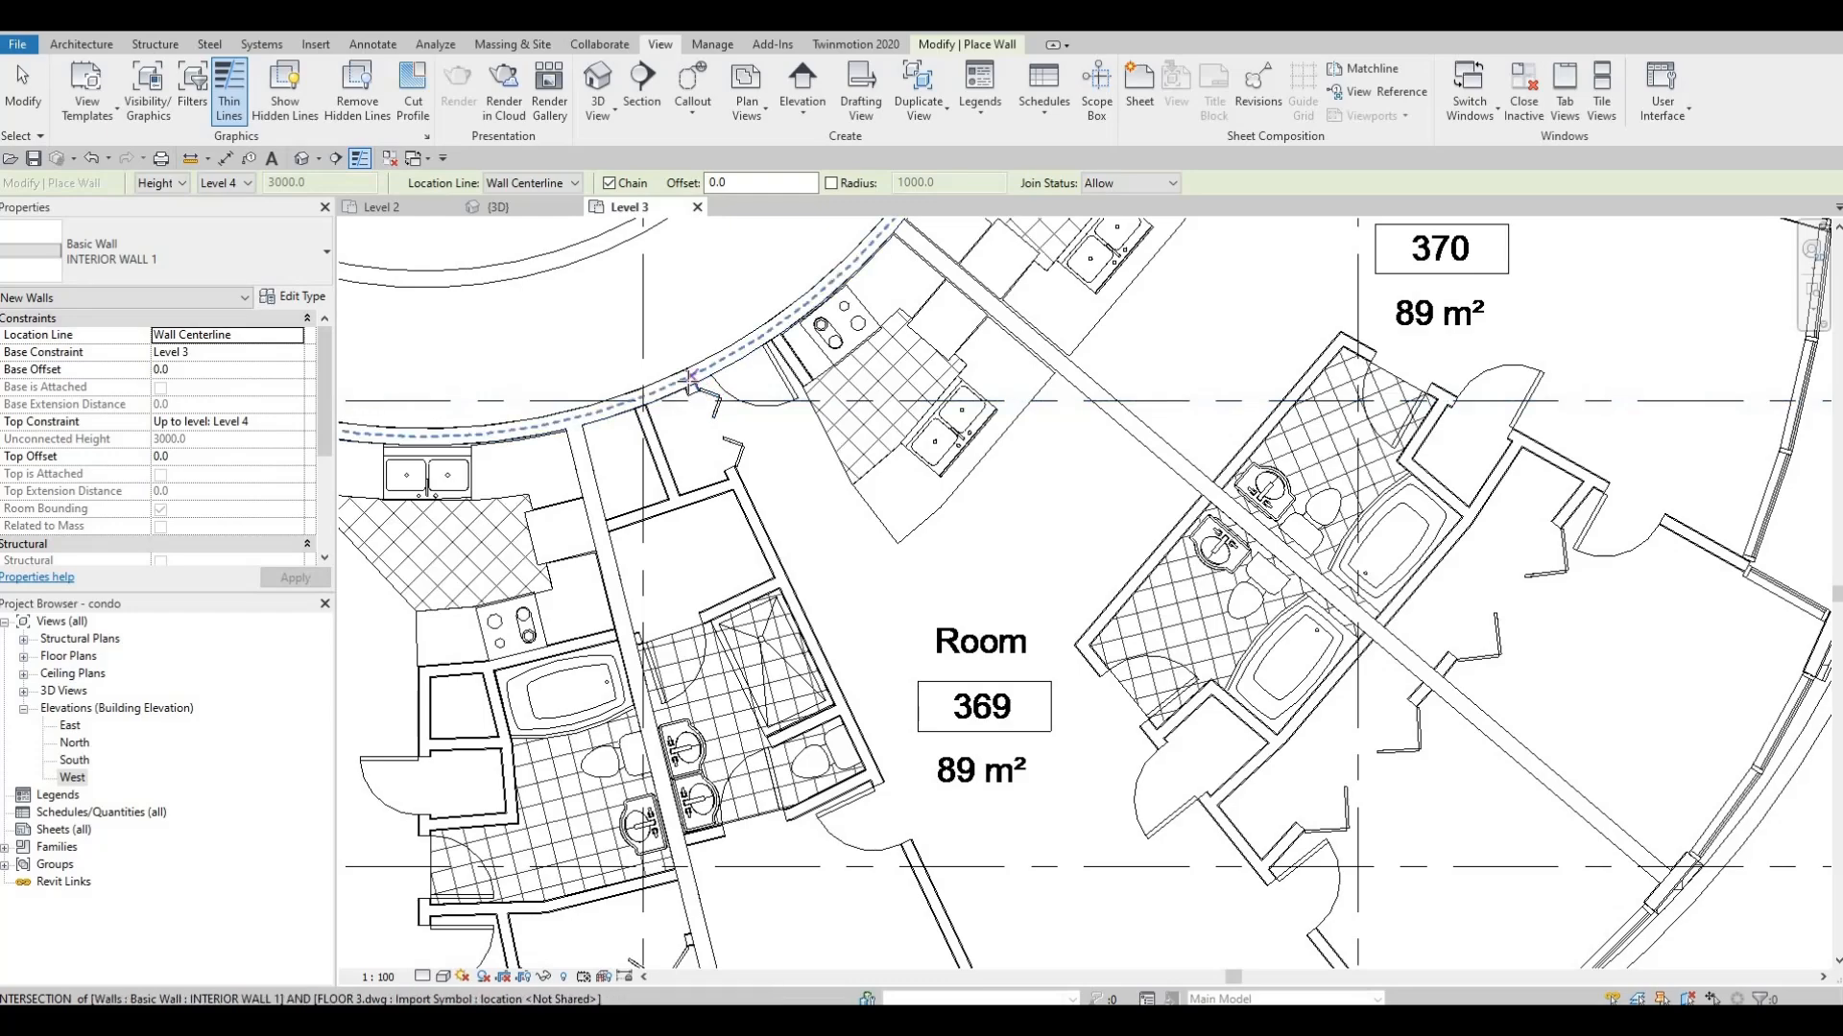
scroll(688, 384, "up", 3)
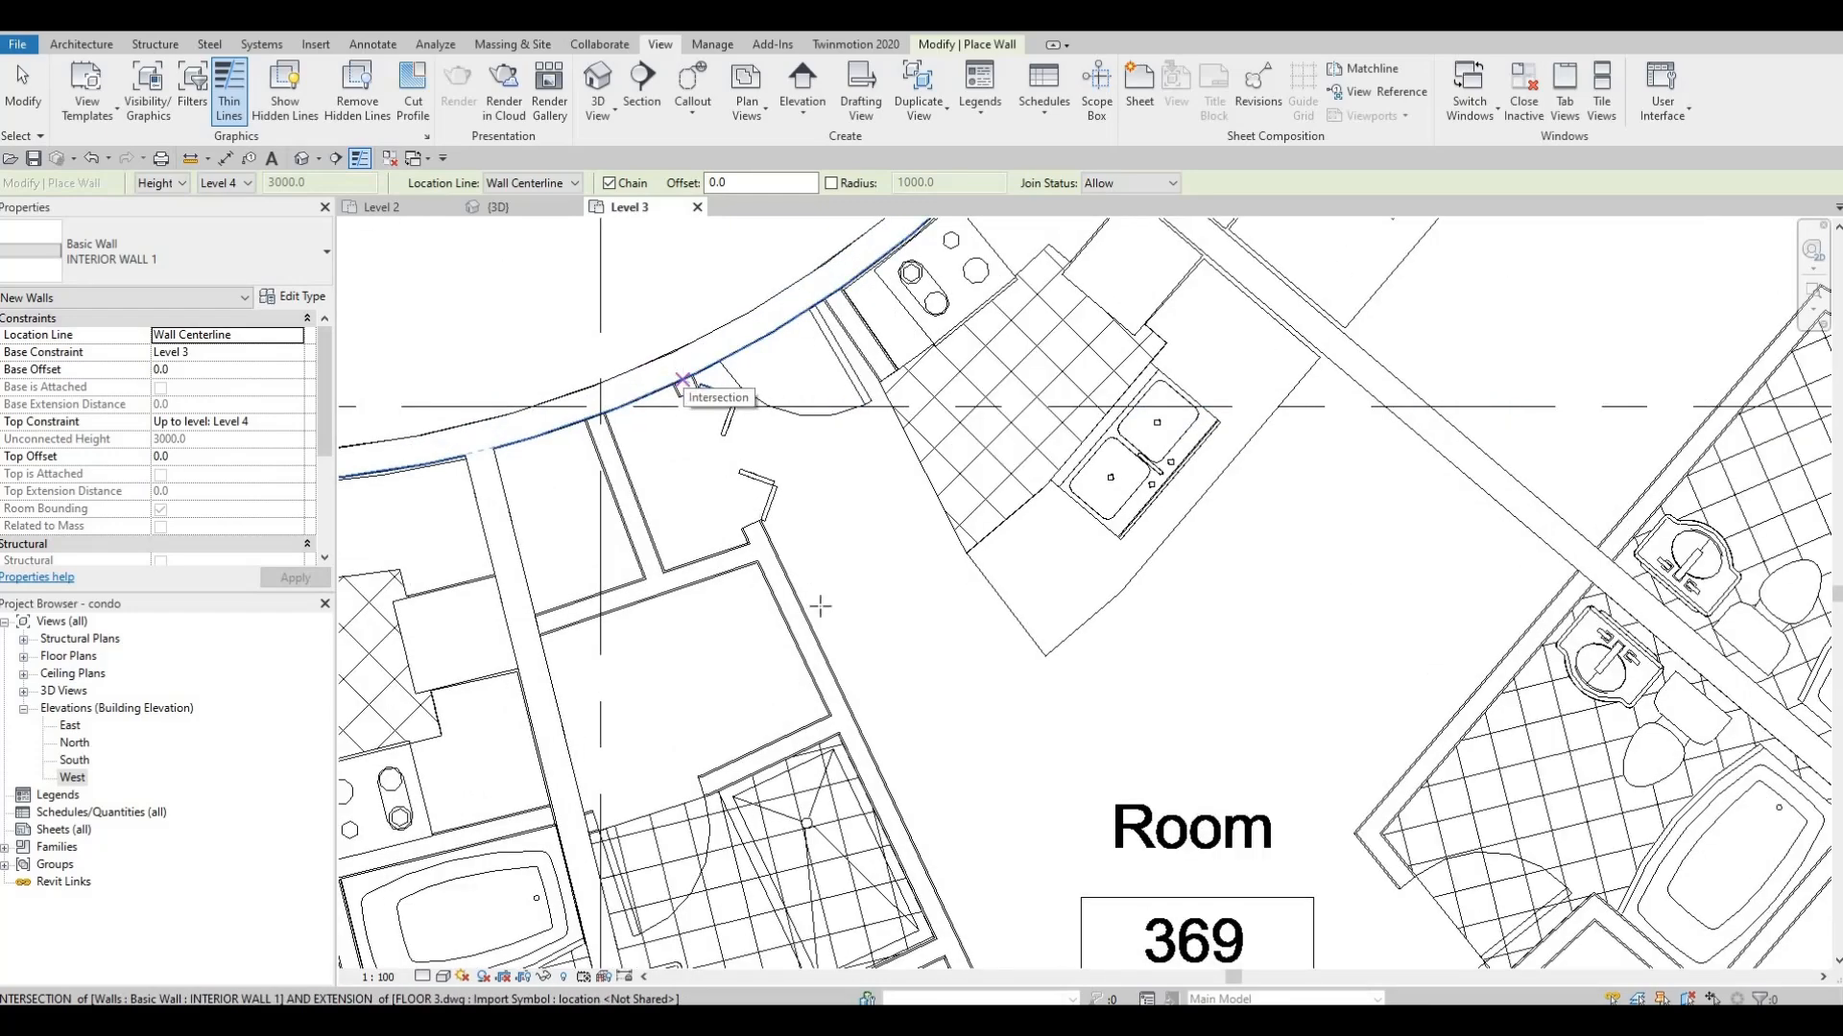
left_click(688, 384)
scroll(942, 773, "down", 2)
middle_click_drag(941, 774, 806, 504)
middle_click_drag(999, 752, 941, 510)
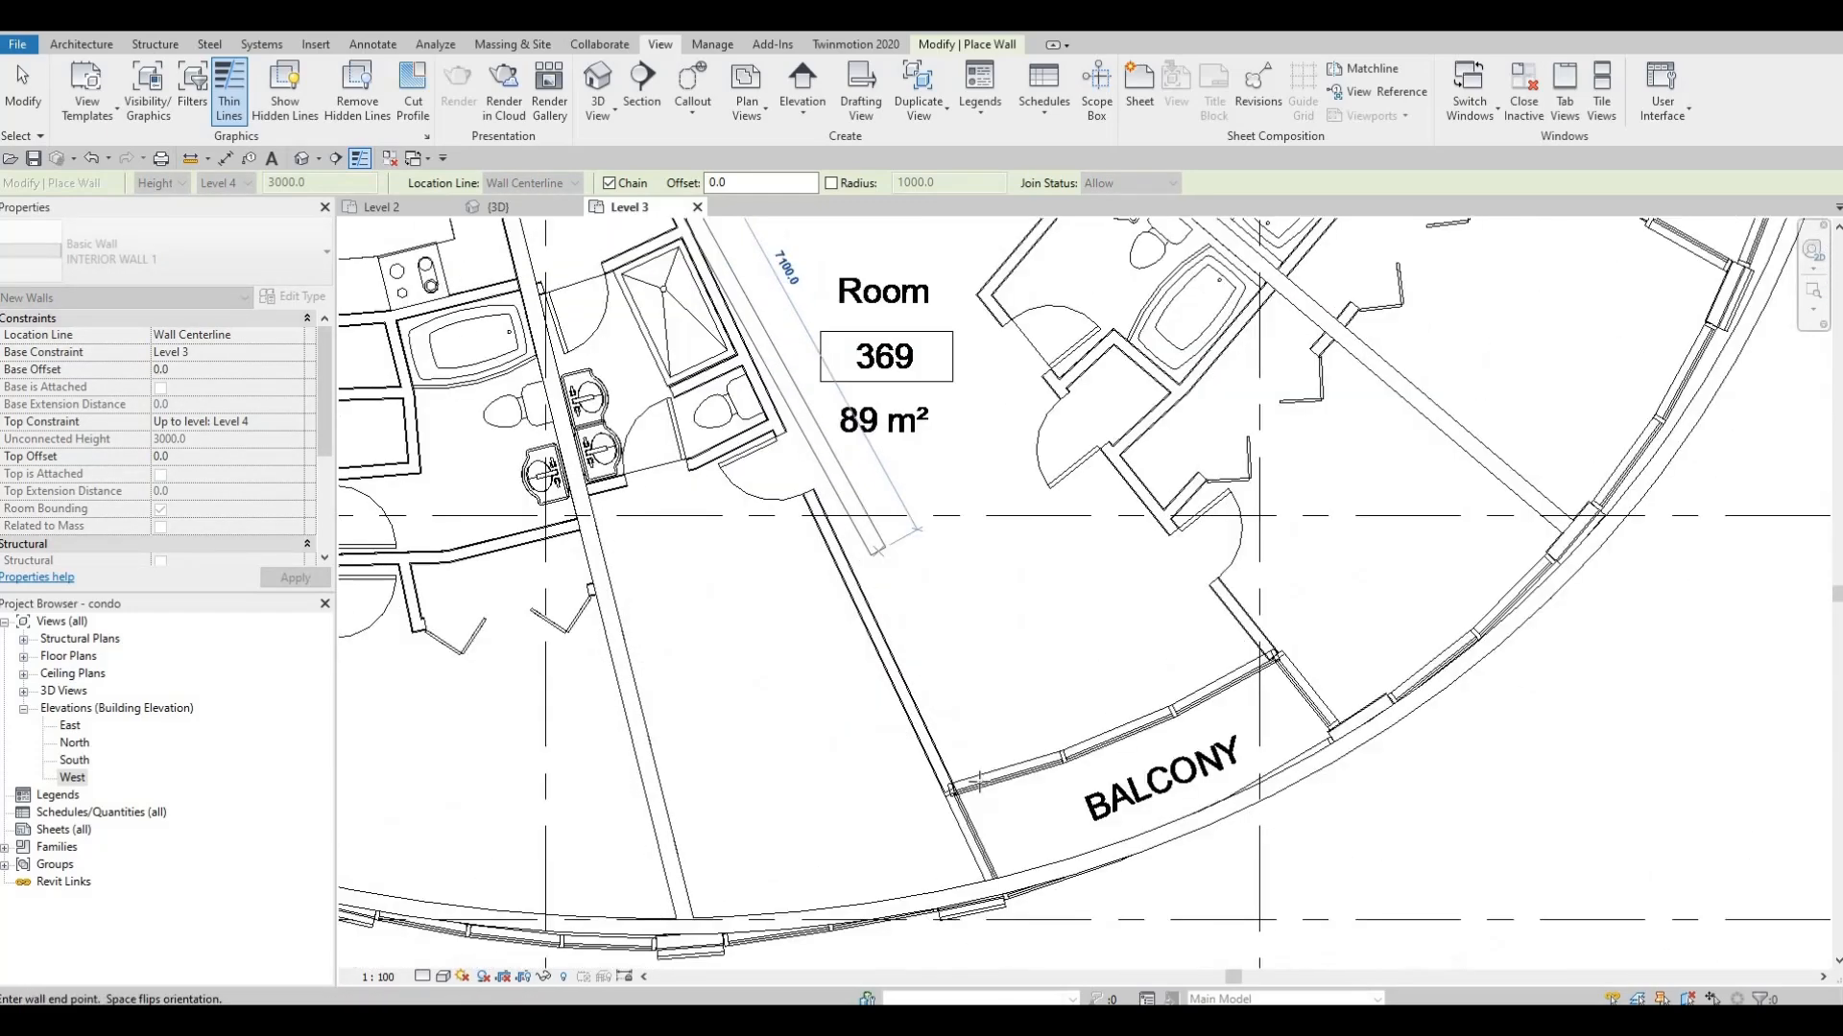
scroll(917, 489, "down", 1)
scroll(951, 753, "up", 3)
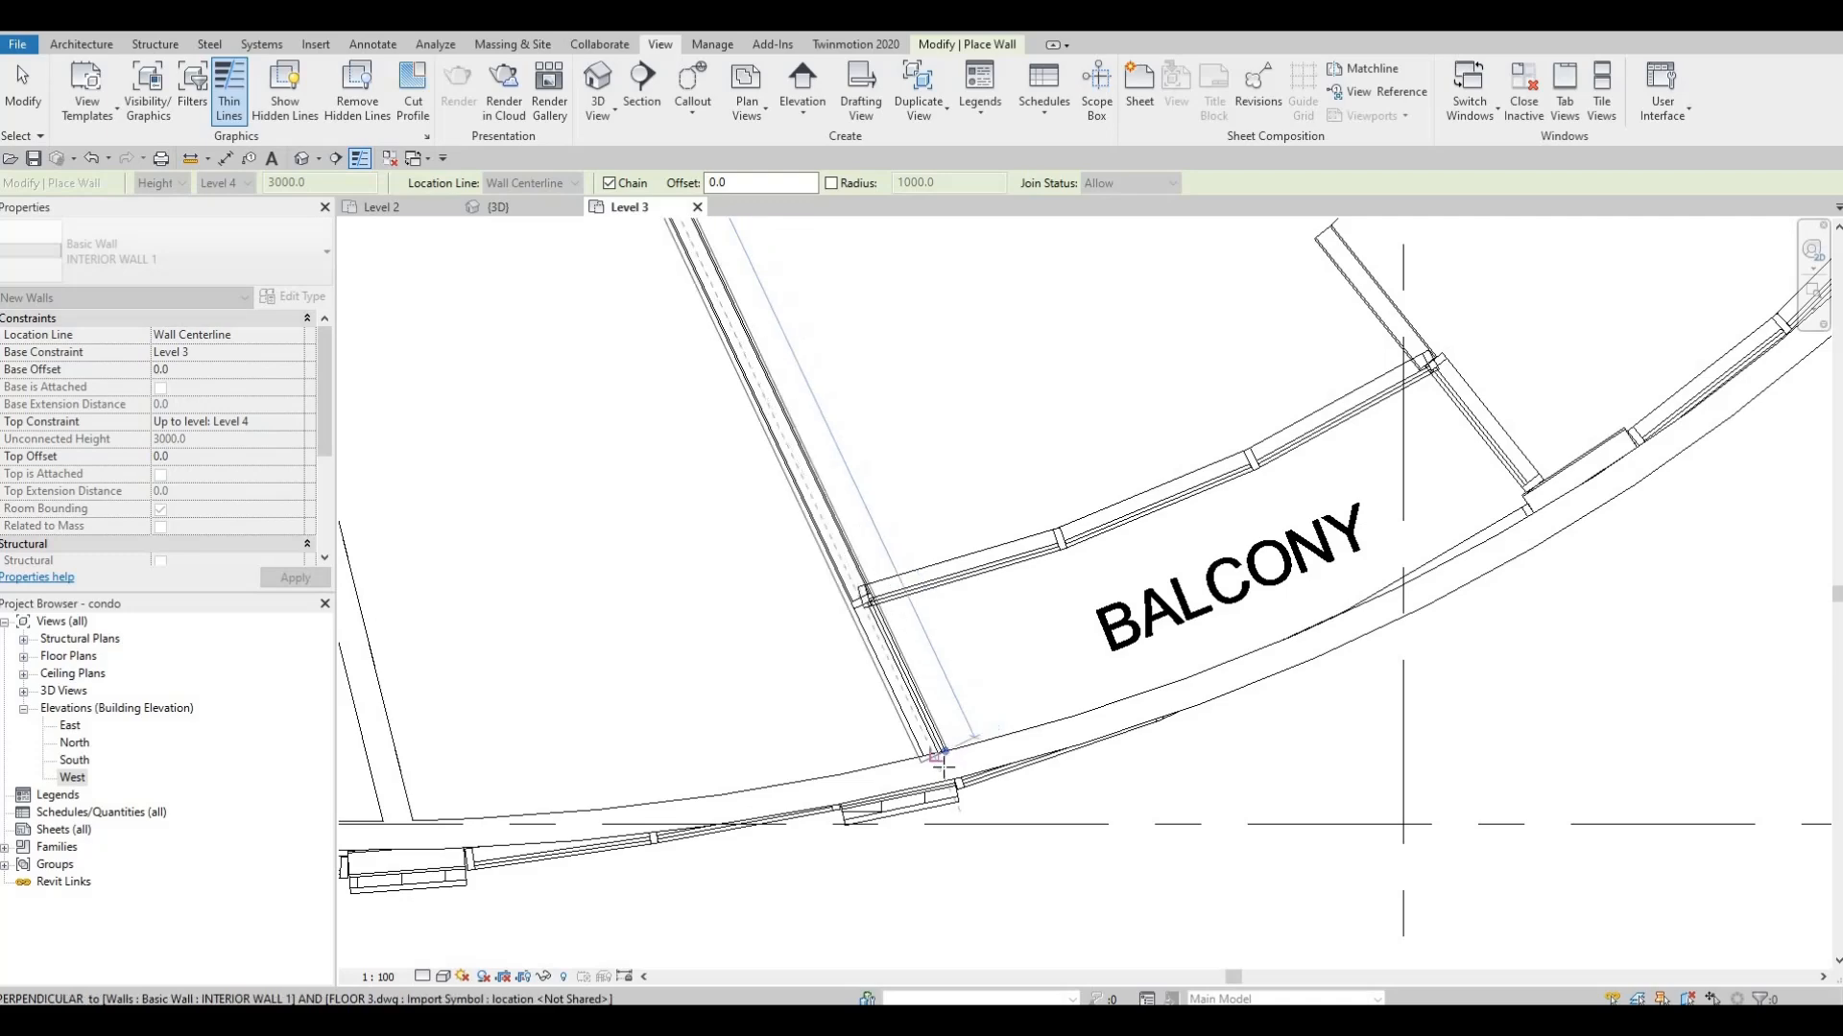
left_click(895, 653)
key("Escape")
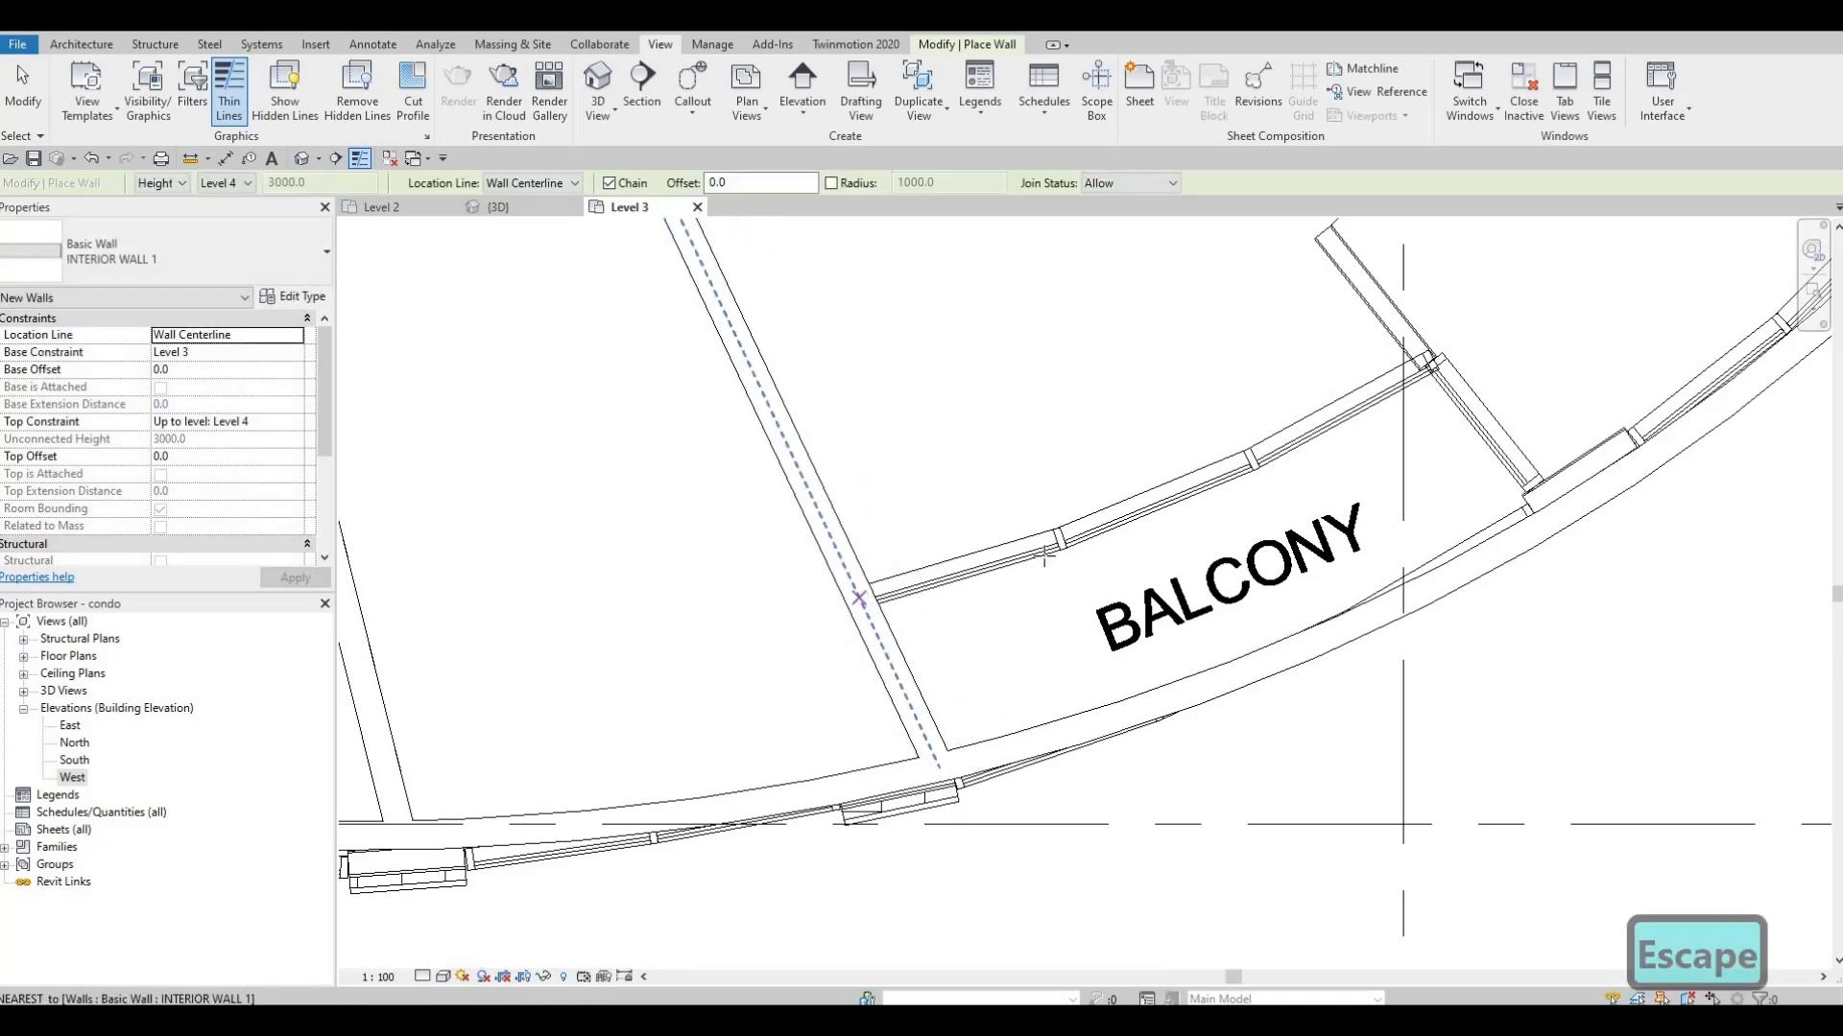
Examine the party wall line between units 369 and 370 from the facade to the corridor wall, and leave the wall command
middle_click_drag(1394, 426, 1186, 513)
scroll(1191, 511, "down", 5)
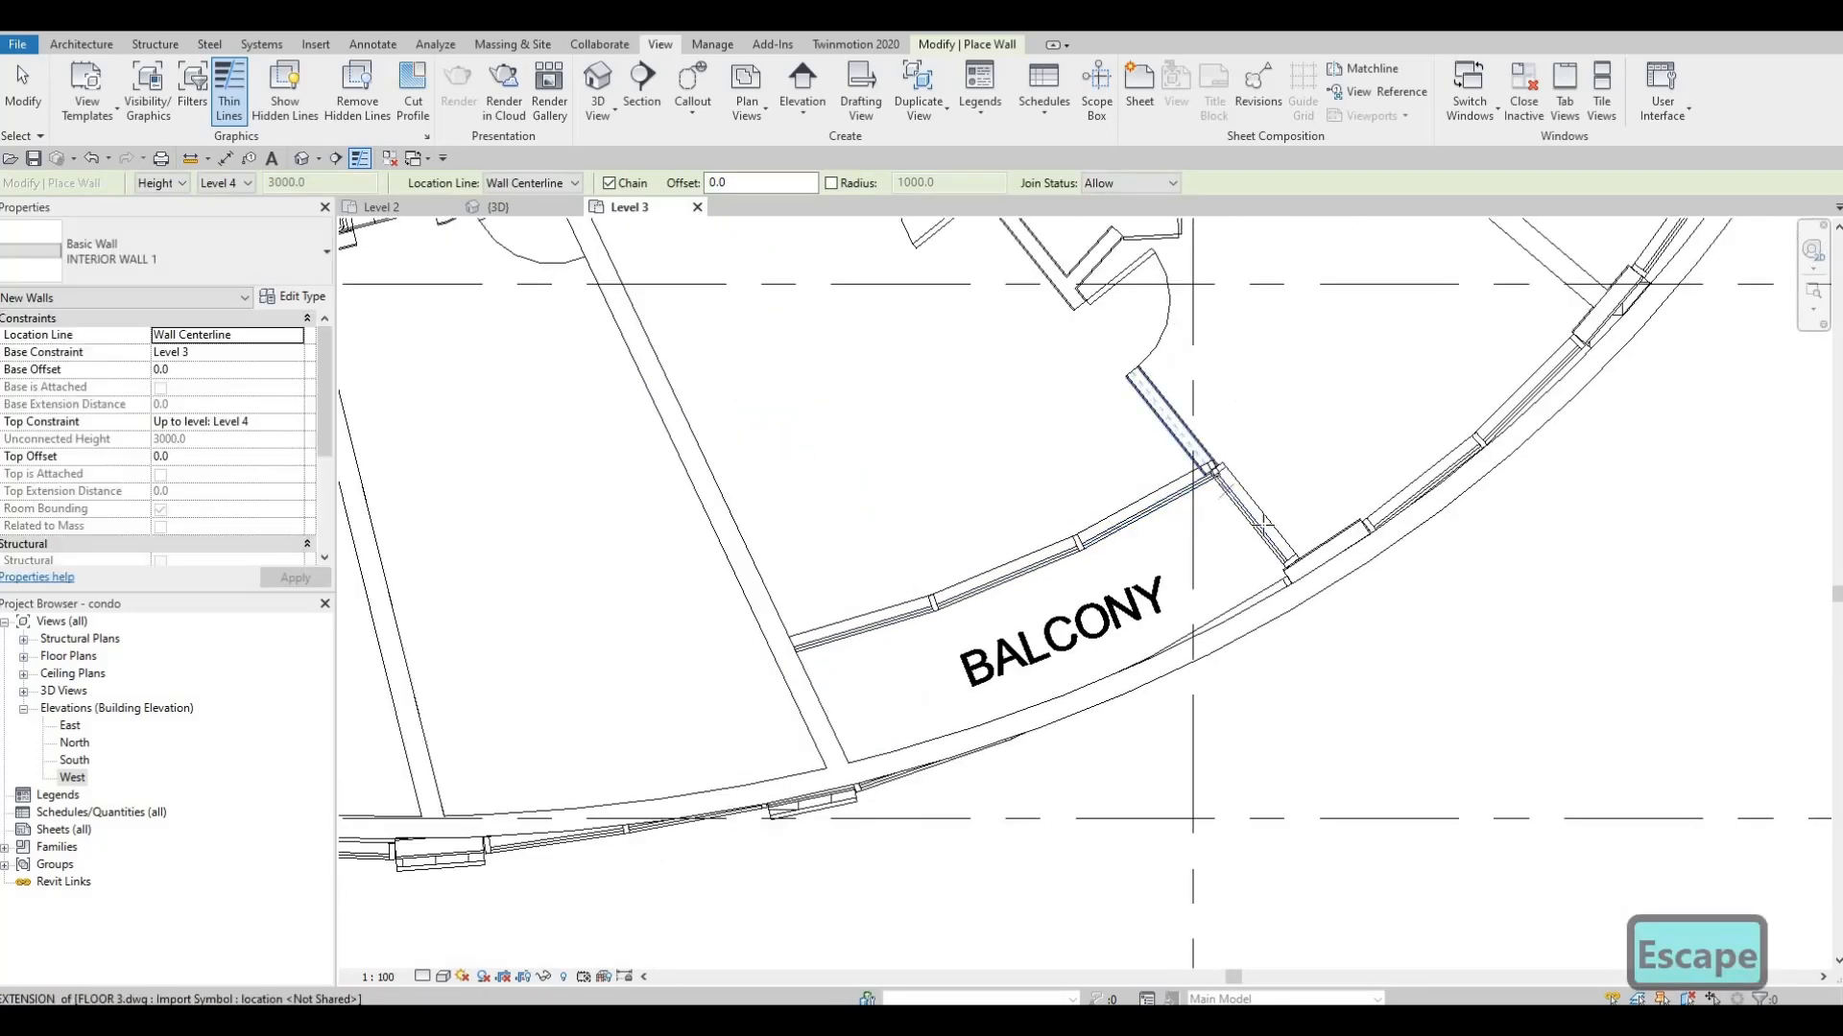
middle_click_drag(1311, 473, 1225, 633)
middle_click_drag(1160, 460, 1199, 659)
scroll(1199, 658, "down", 1)
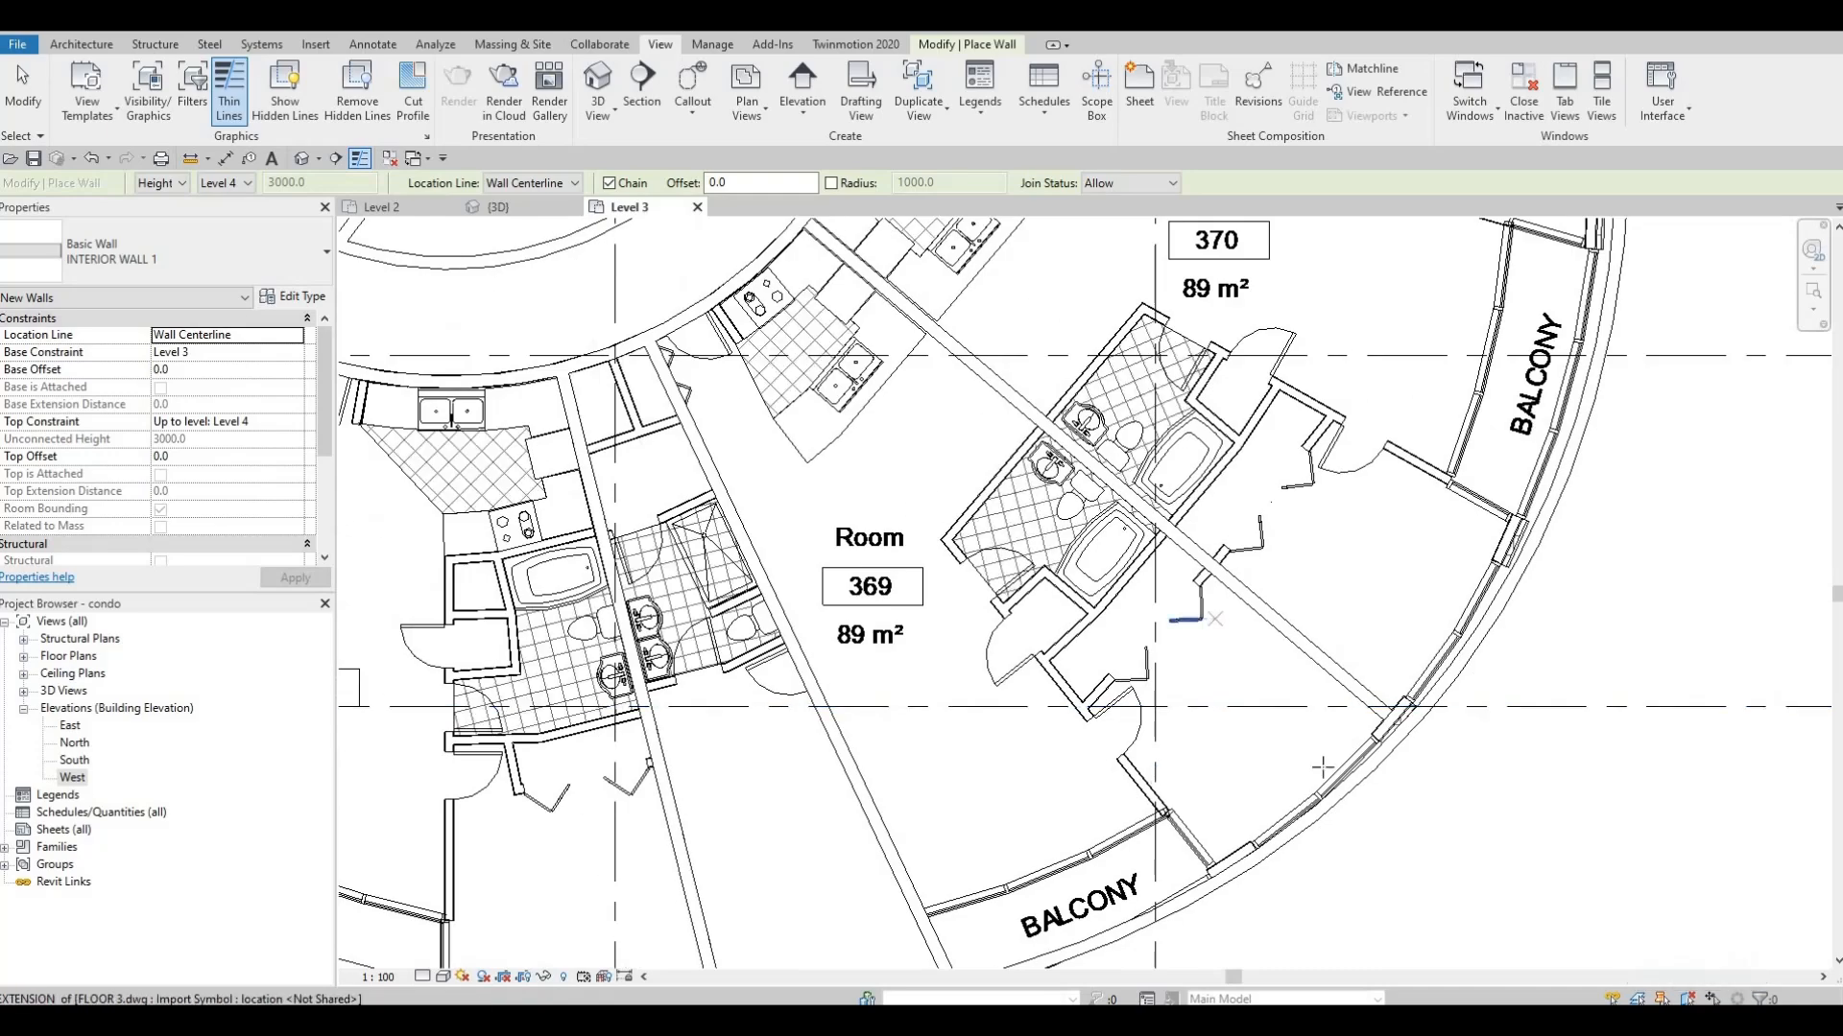
middle_click_drag(1385, 759, 1305, 851)
scroll(1328, 779, "up", 3)
scroll(1219, 772, "up", 3)
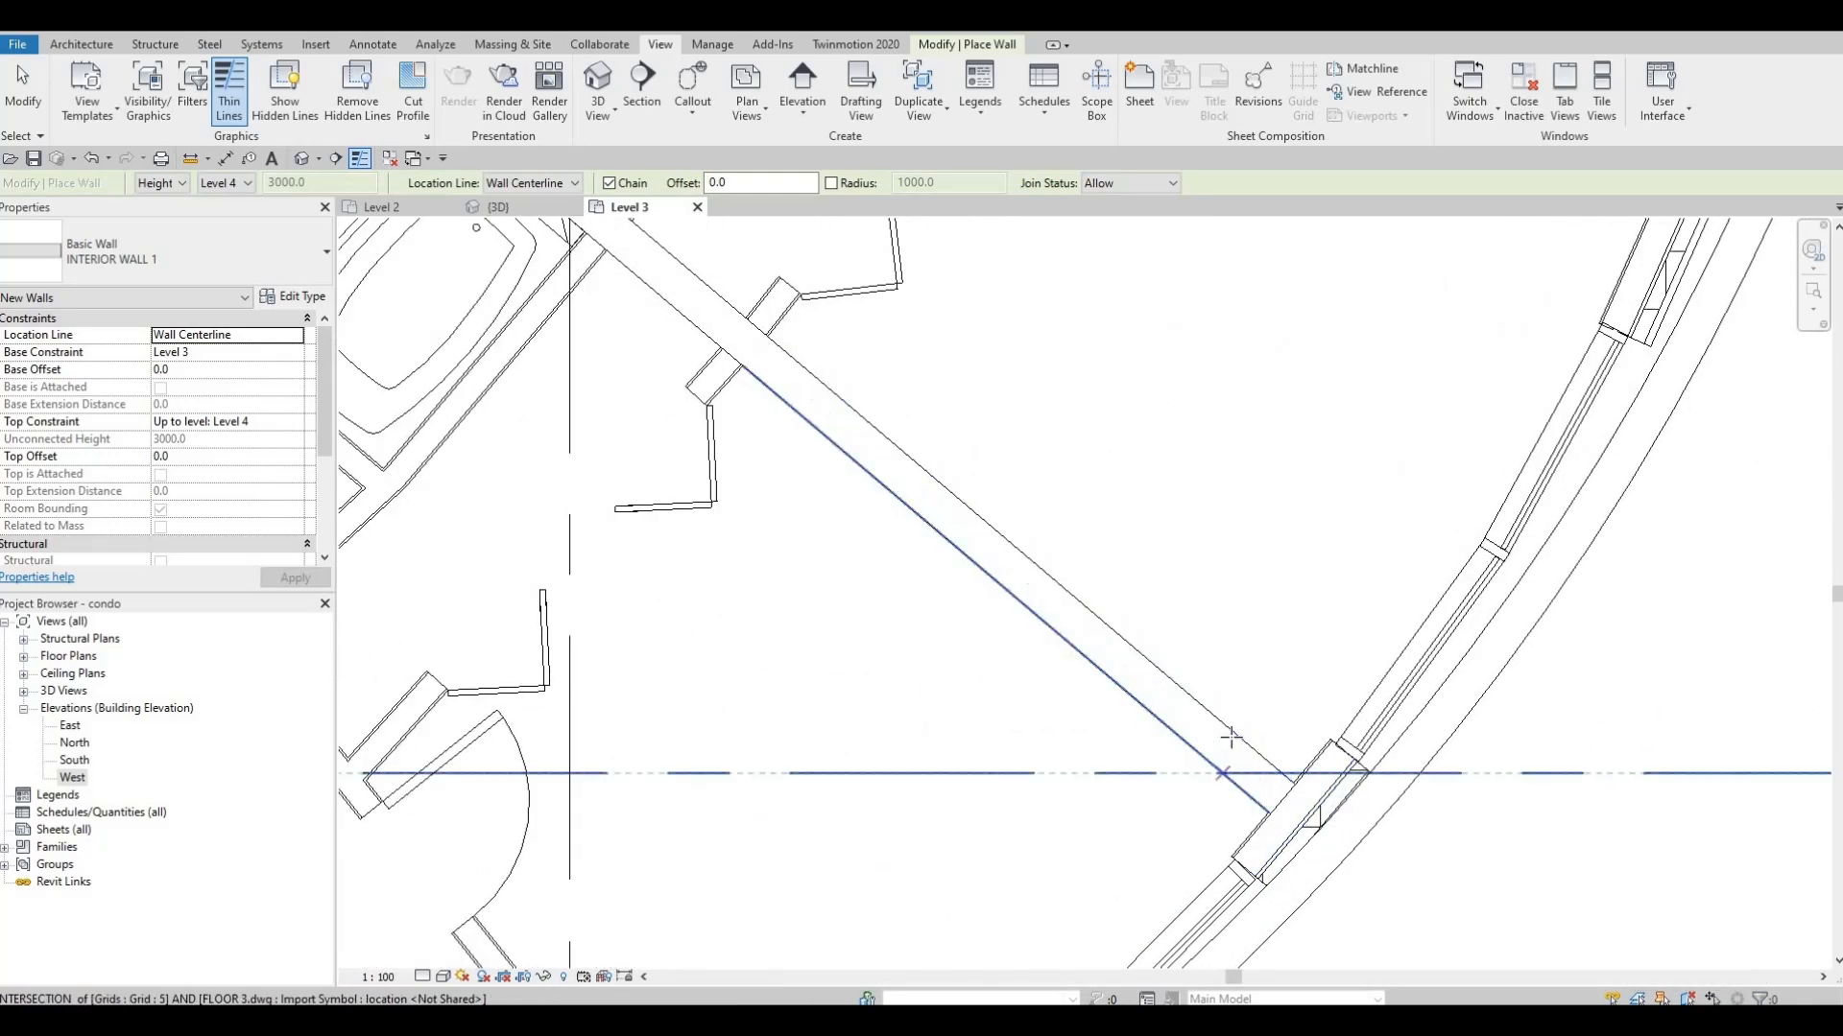
scroll(1110, 608, "down", 3)
middle_click_drag(857, 546, 1193, 872)
scroll(1193, 872, "up", 1)
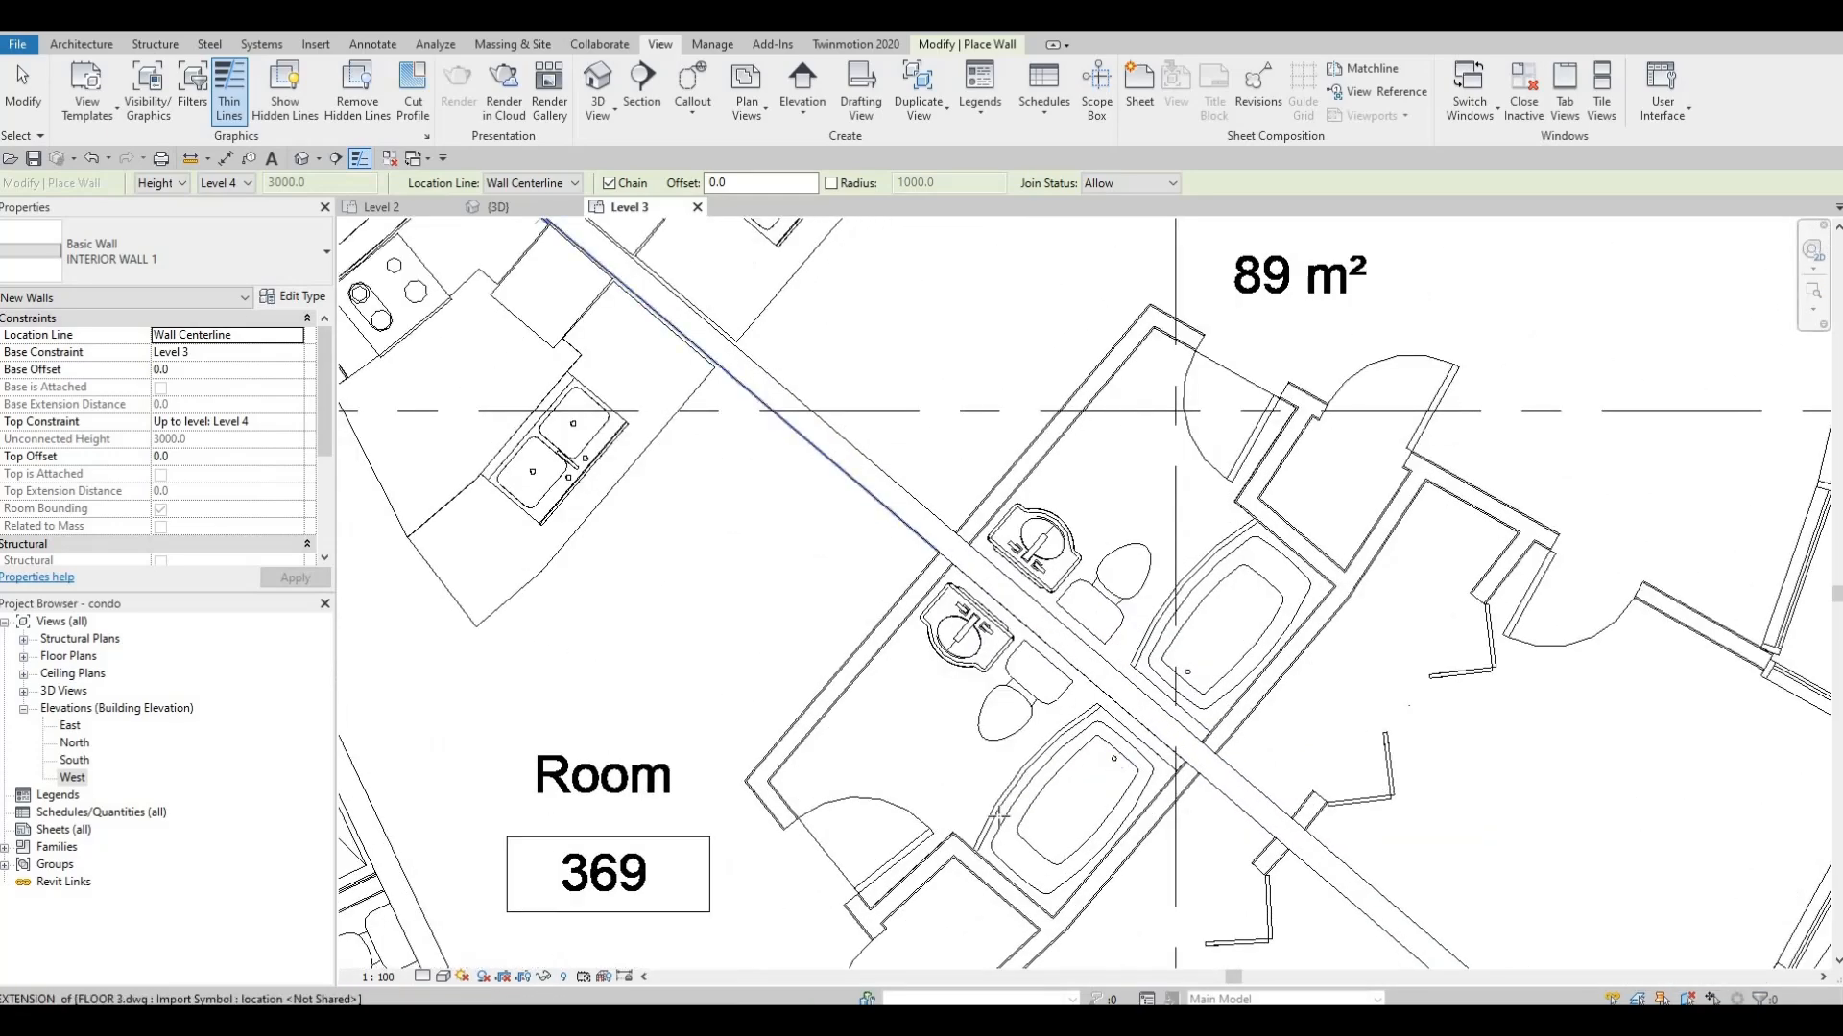
middle_click_drag(579, 235, 994, 775)
scroll(988, 761, "up", 1)
scroll(846, 675, "up", 3)
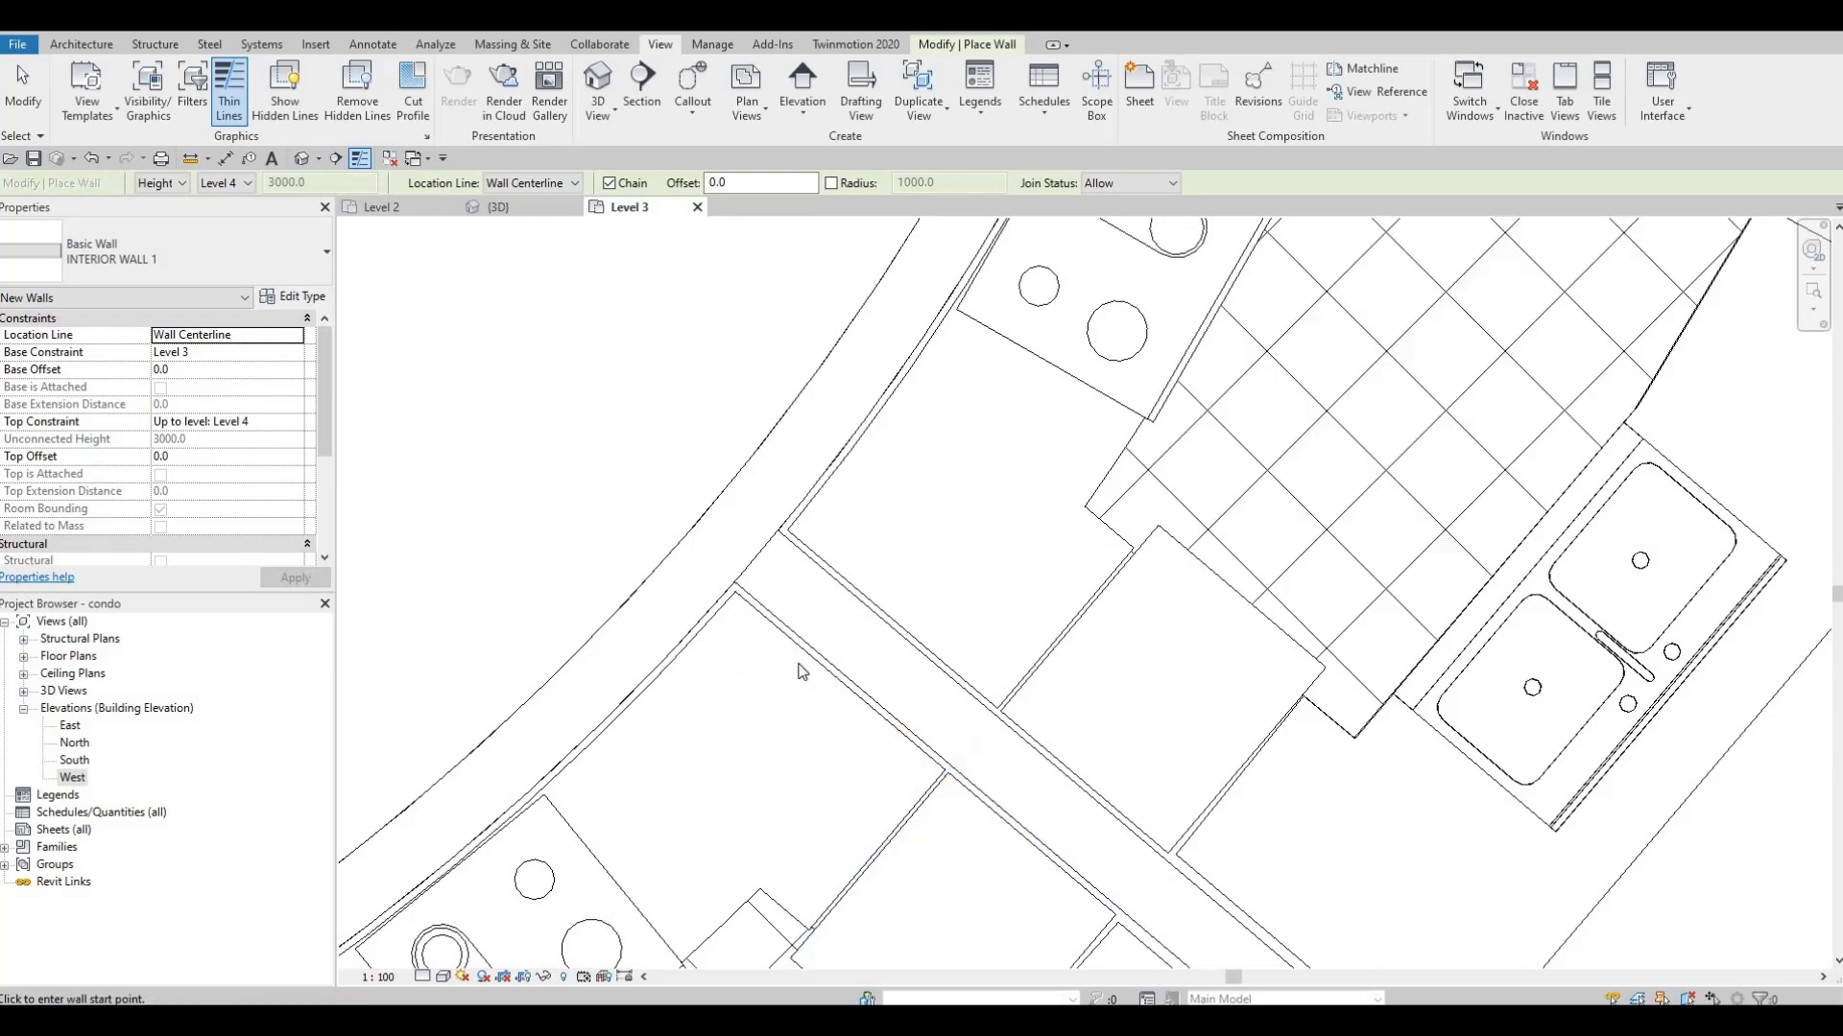
key("Escape")
key("Escape")
left_click(865, 688)
key("Escape")
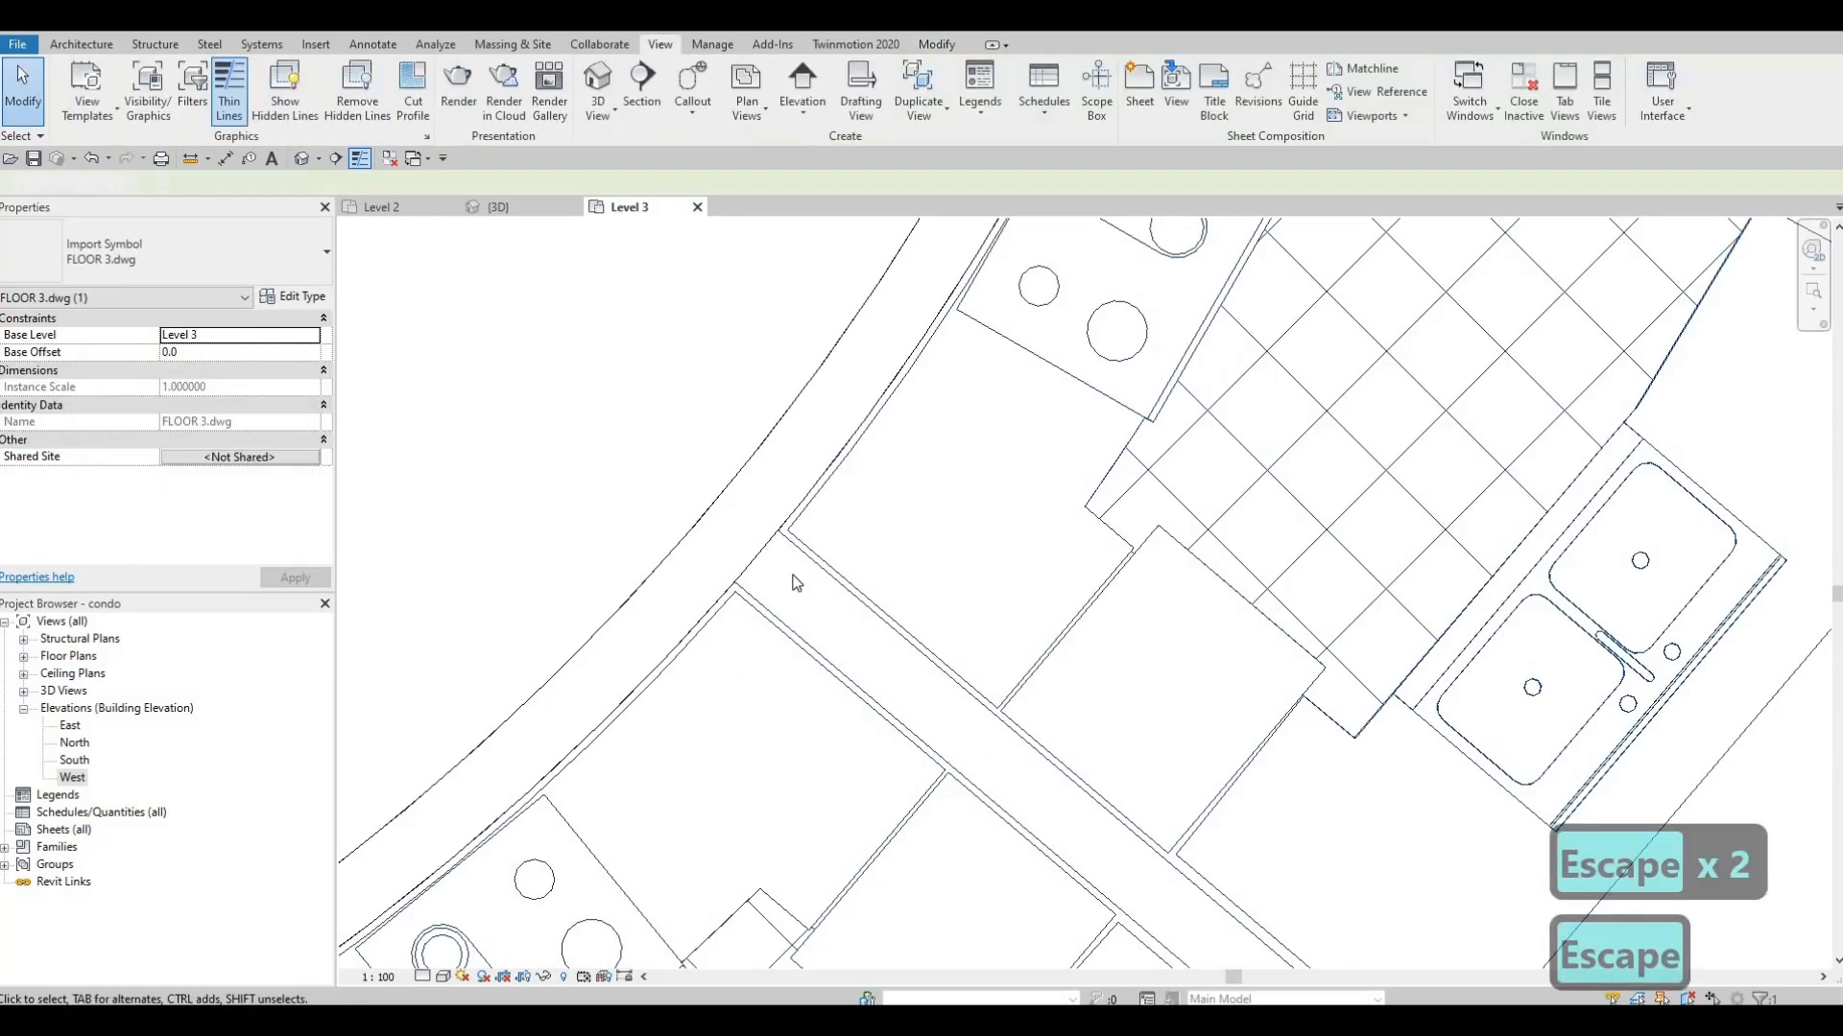
Draw the party wall between units 369 and 370, matching the circular corridor wall's type, from that wall to the outer facade
scroll(793, 582, "down", 2)
scroll(726, 593, "down", 2)
left_click(722, 587)
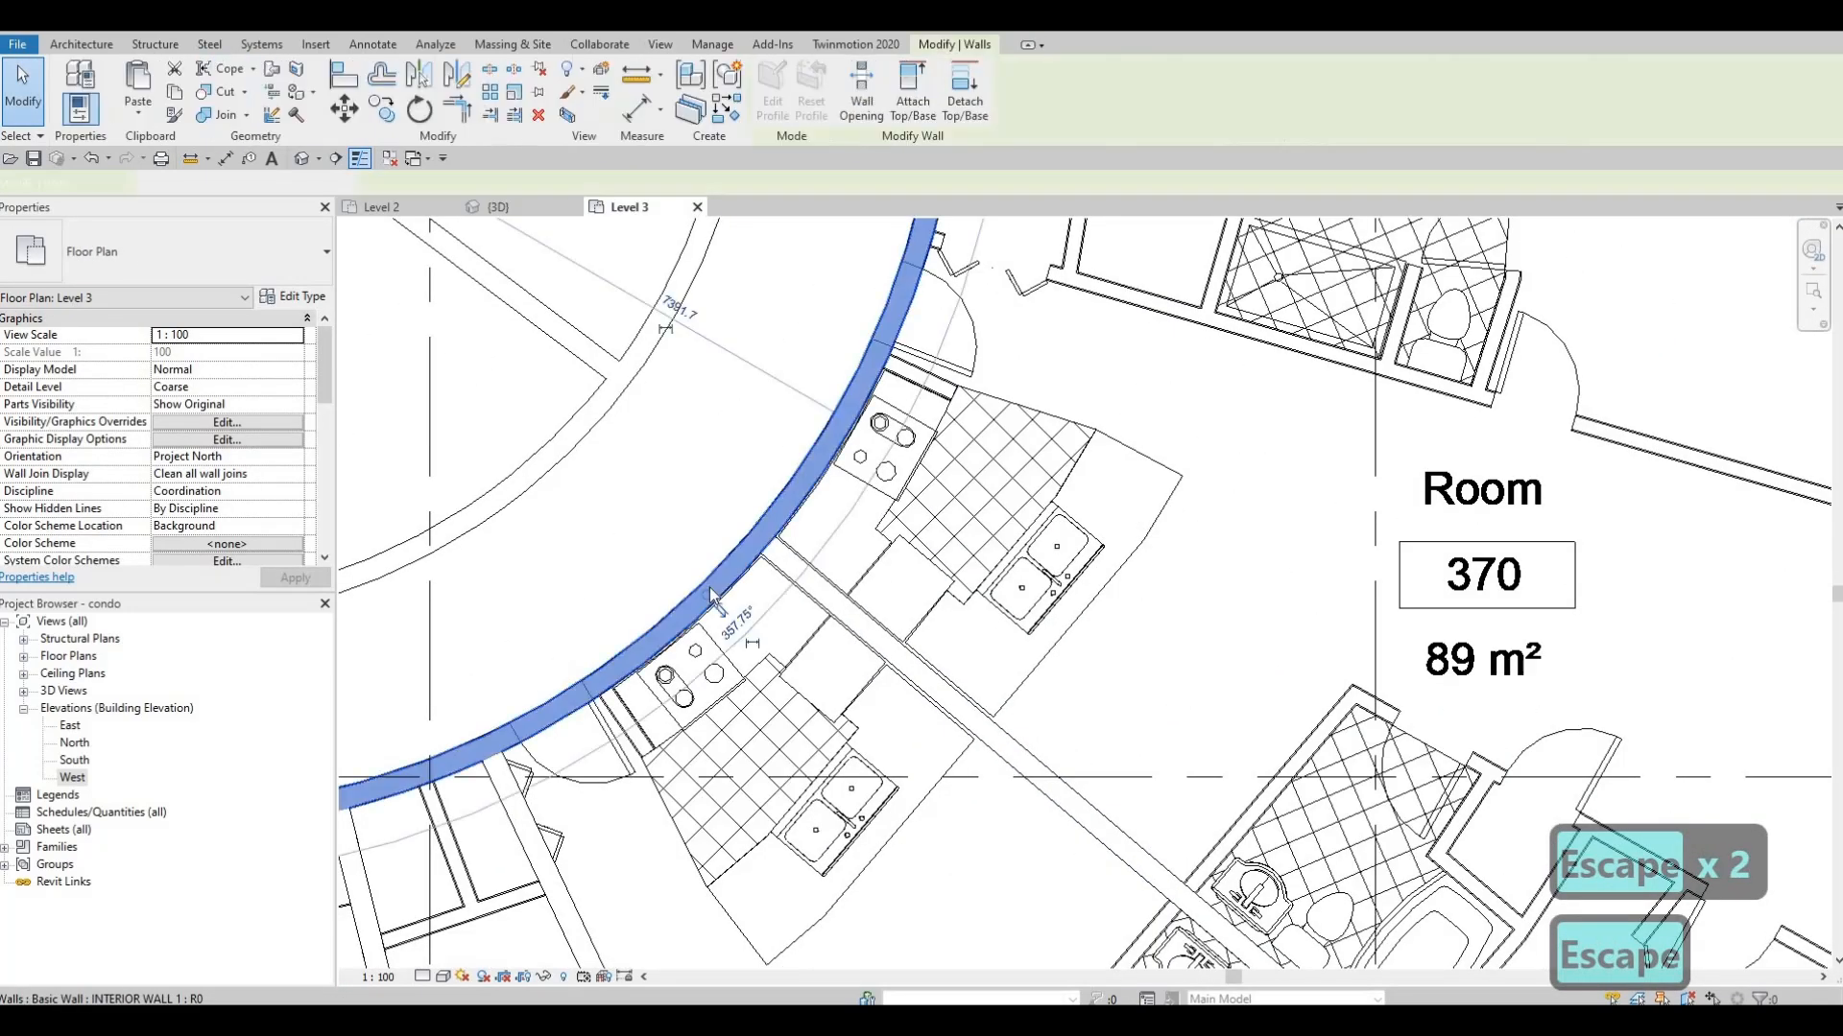
key("c")
key("s")
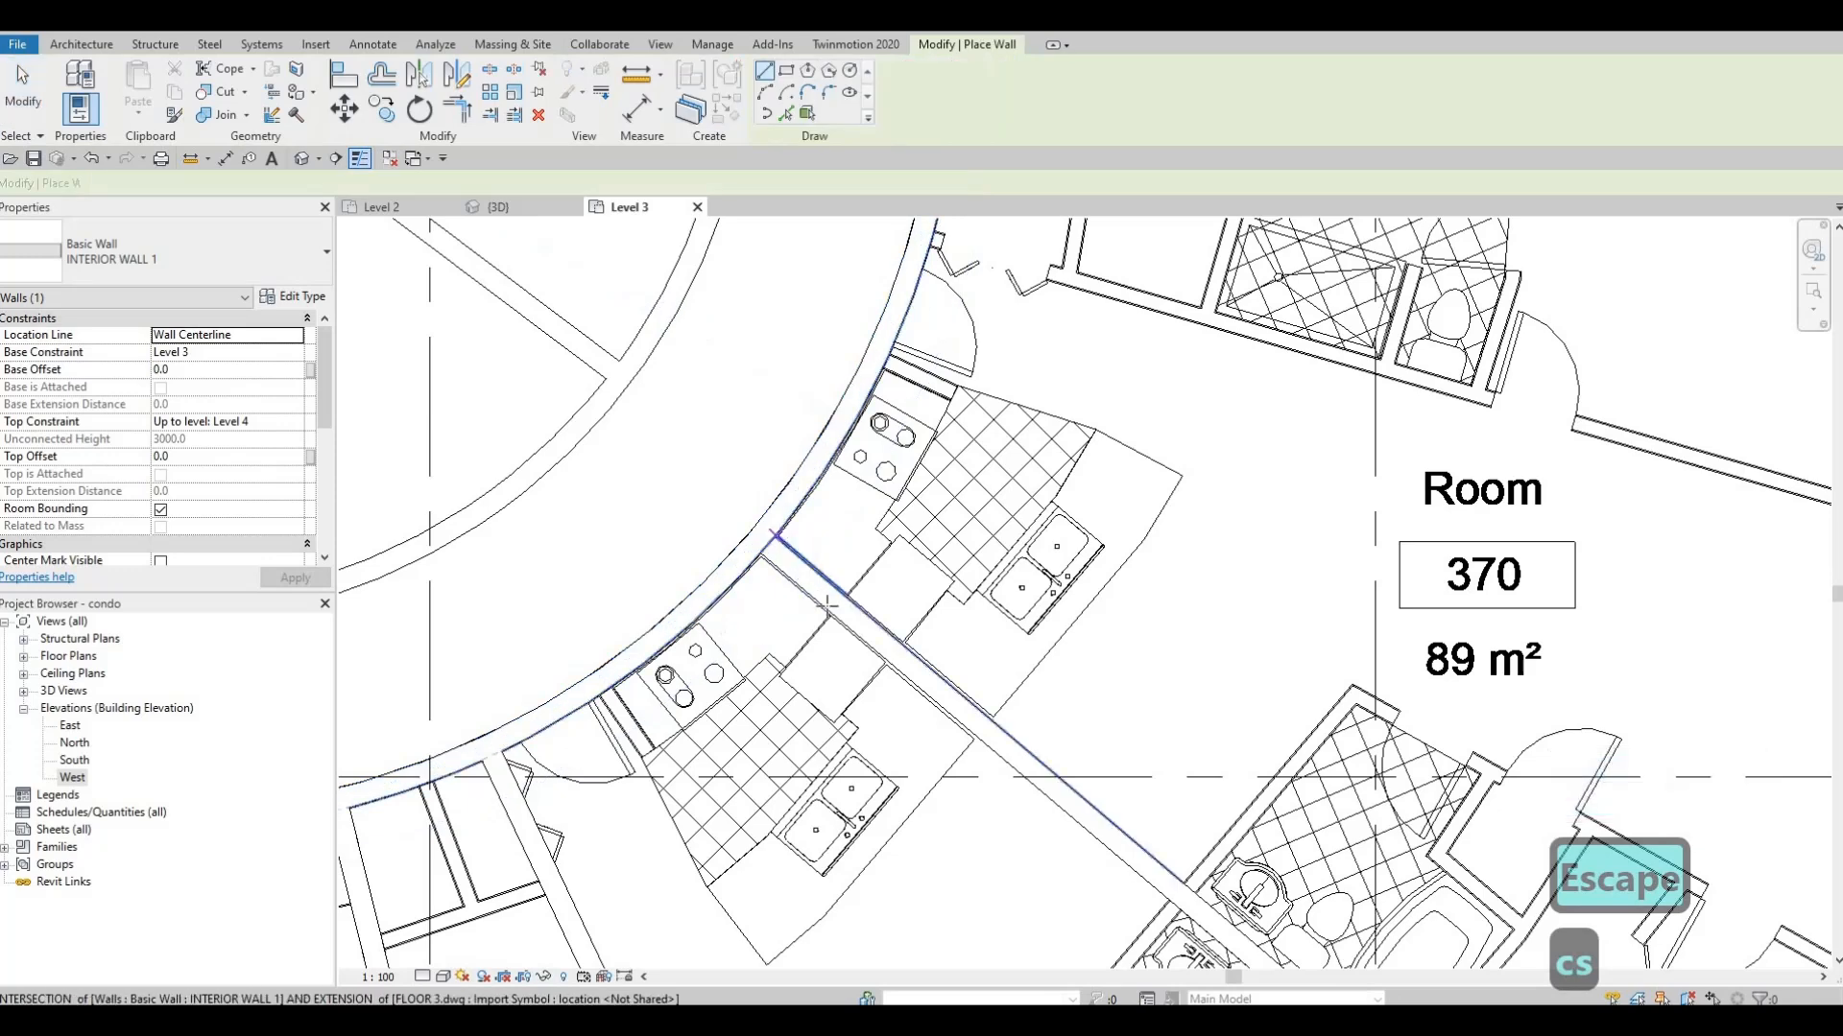
left_click(770, 544)
scroll(1116, 653, "down", 3)
scroll(1296, 845, "up", 2)
middle_click_drag(1274, 854, 1138, 730)
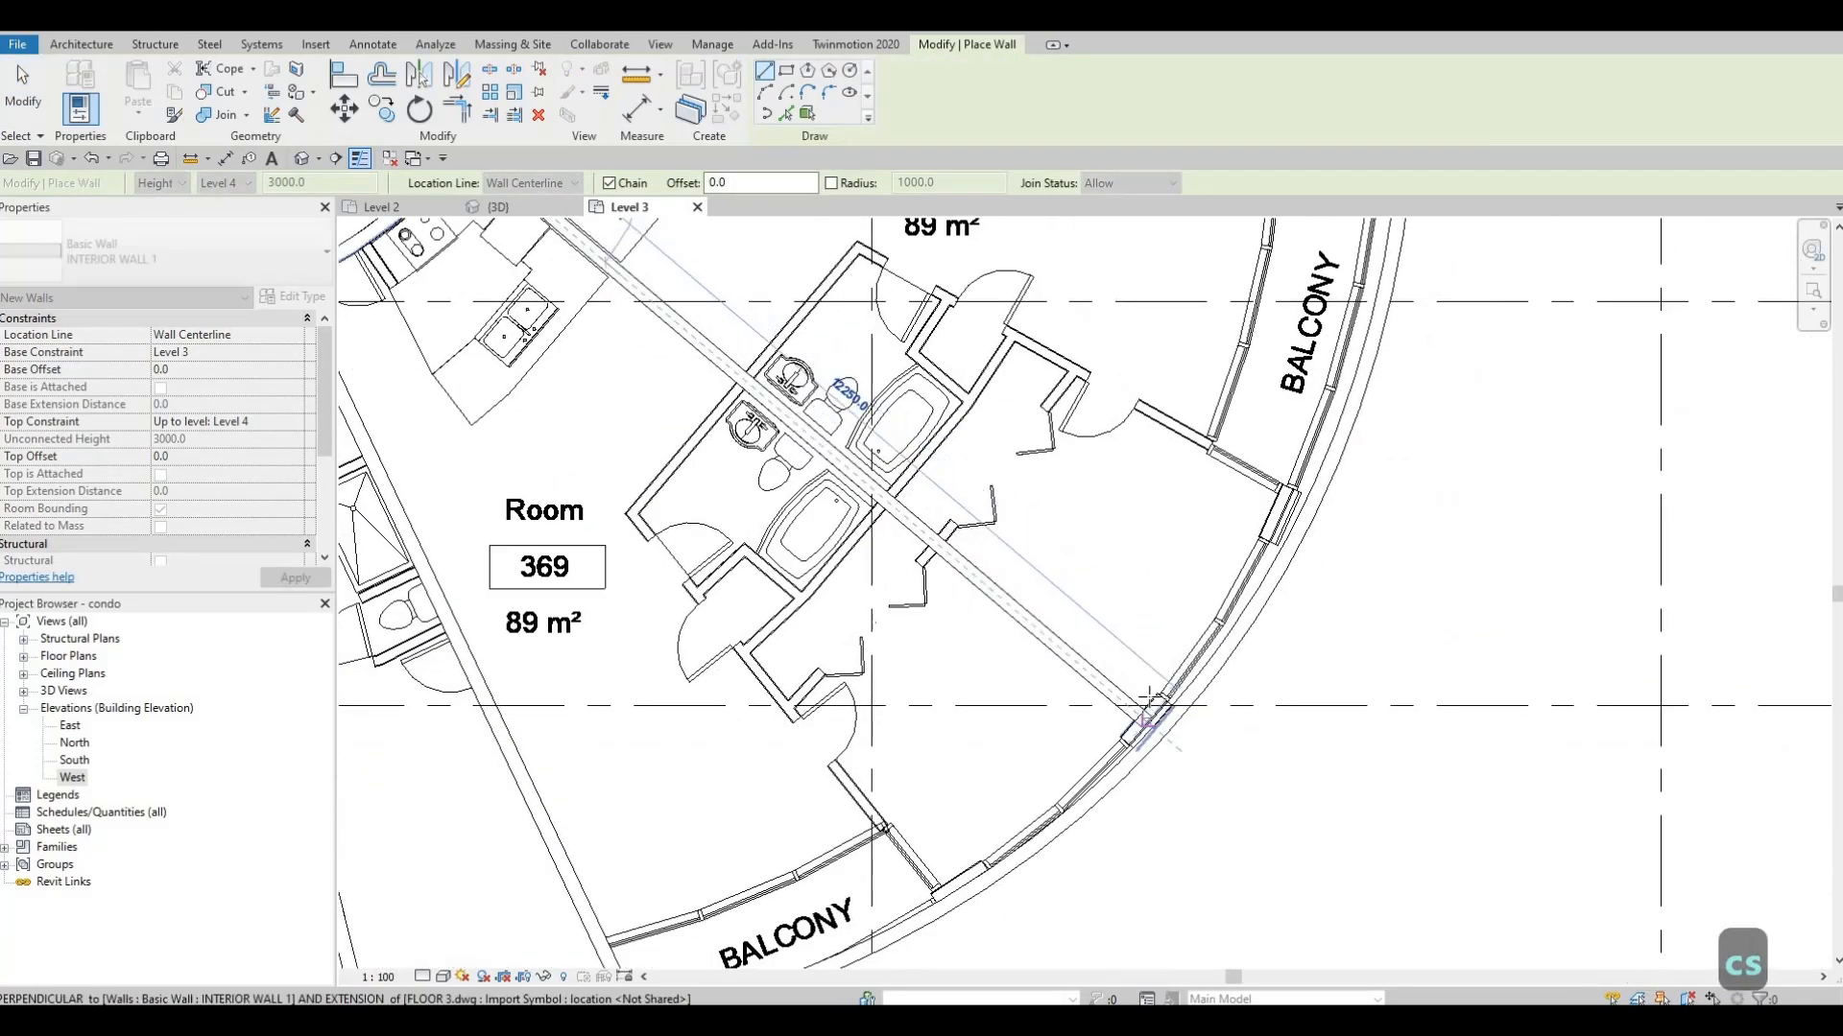
scroll(1150, 718, "up", 4)
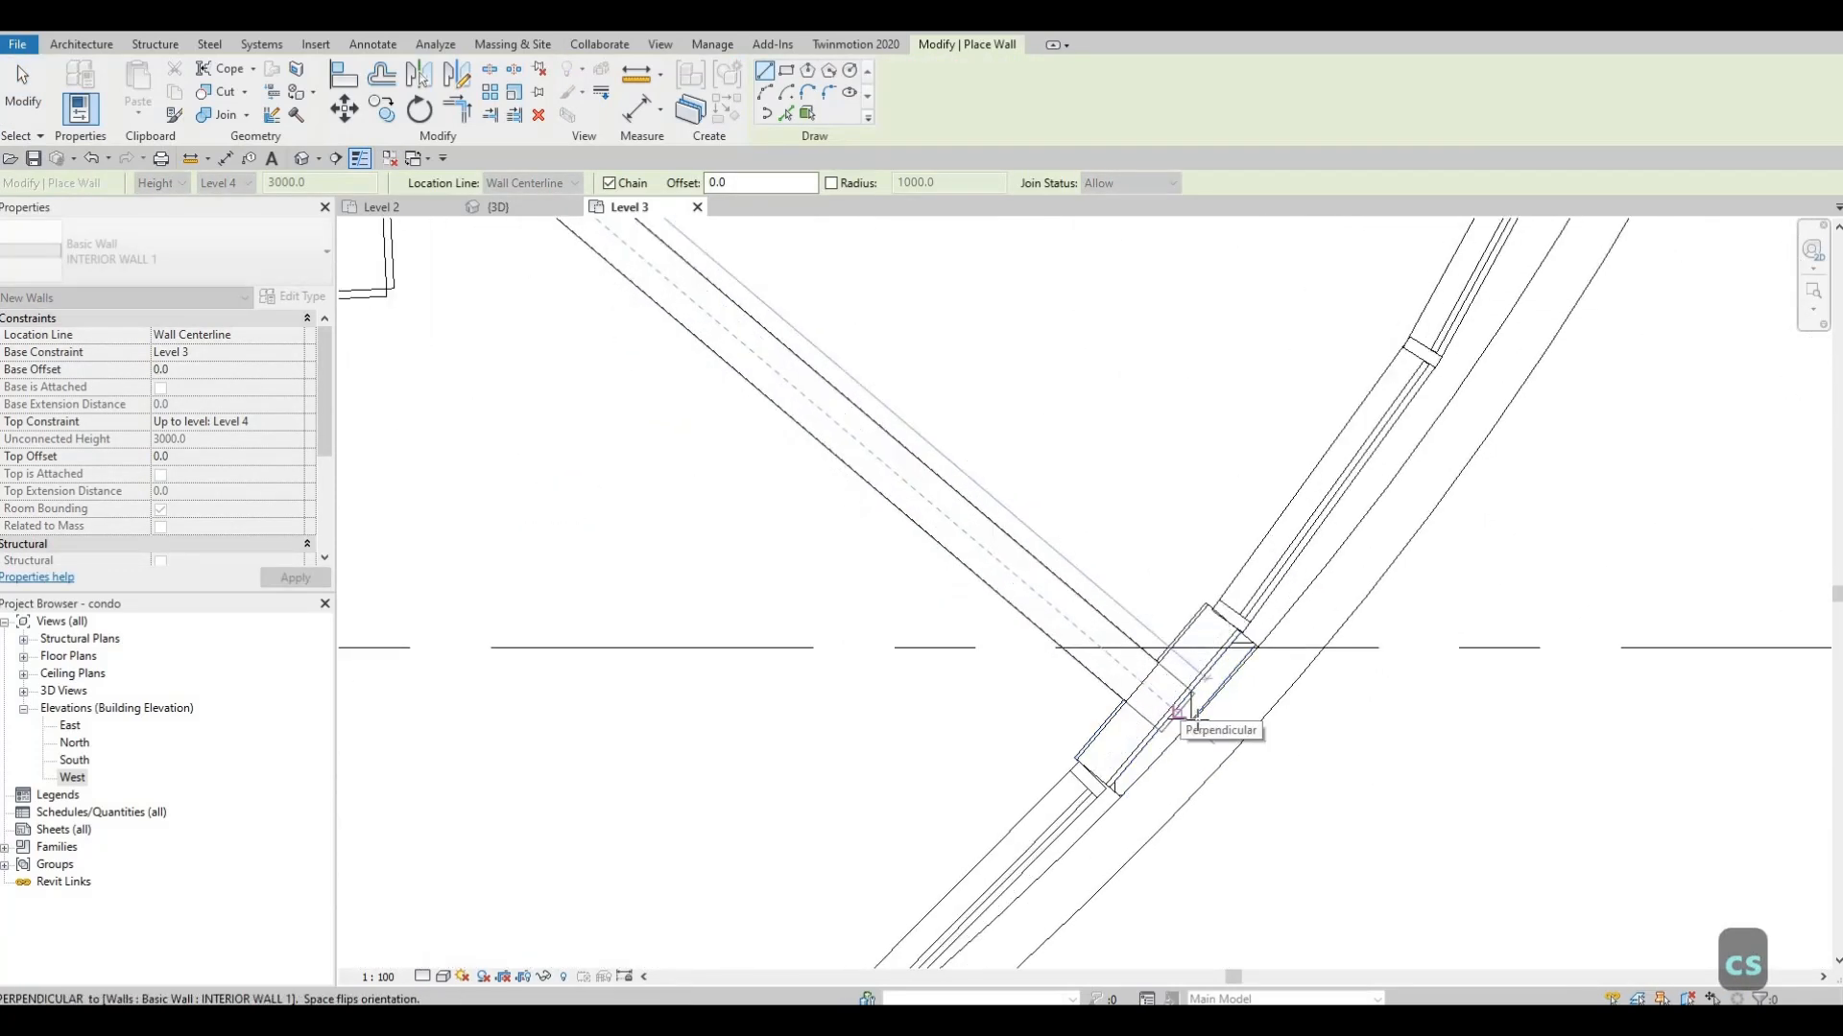
left_click(1175, 663)
scroll(1162, 701, "down", 4)
key("Escape")
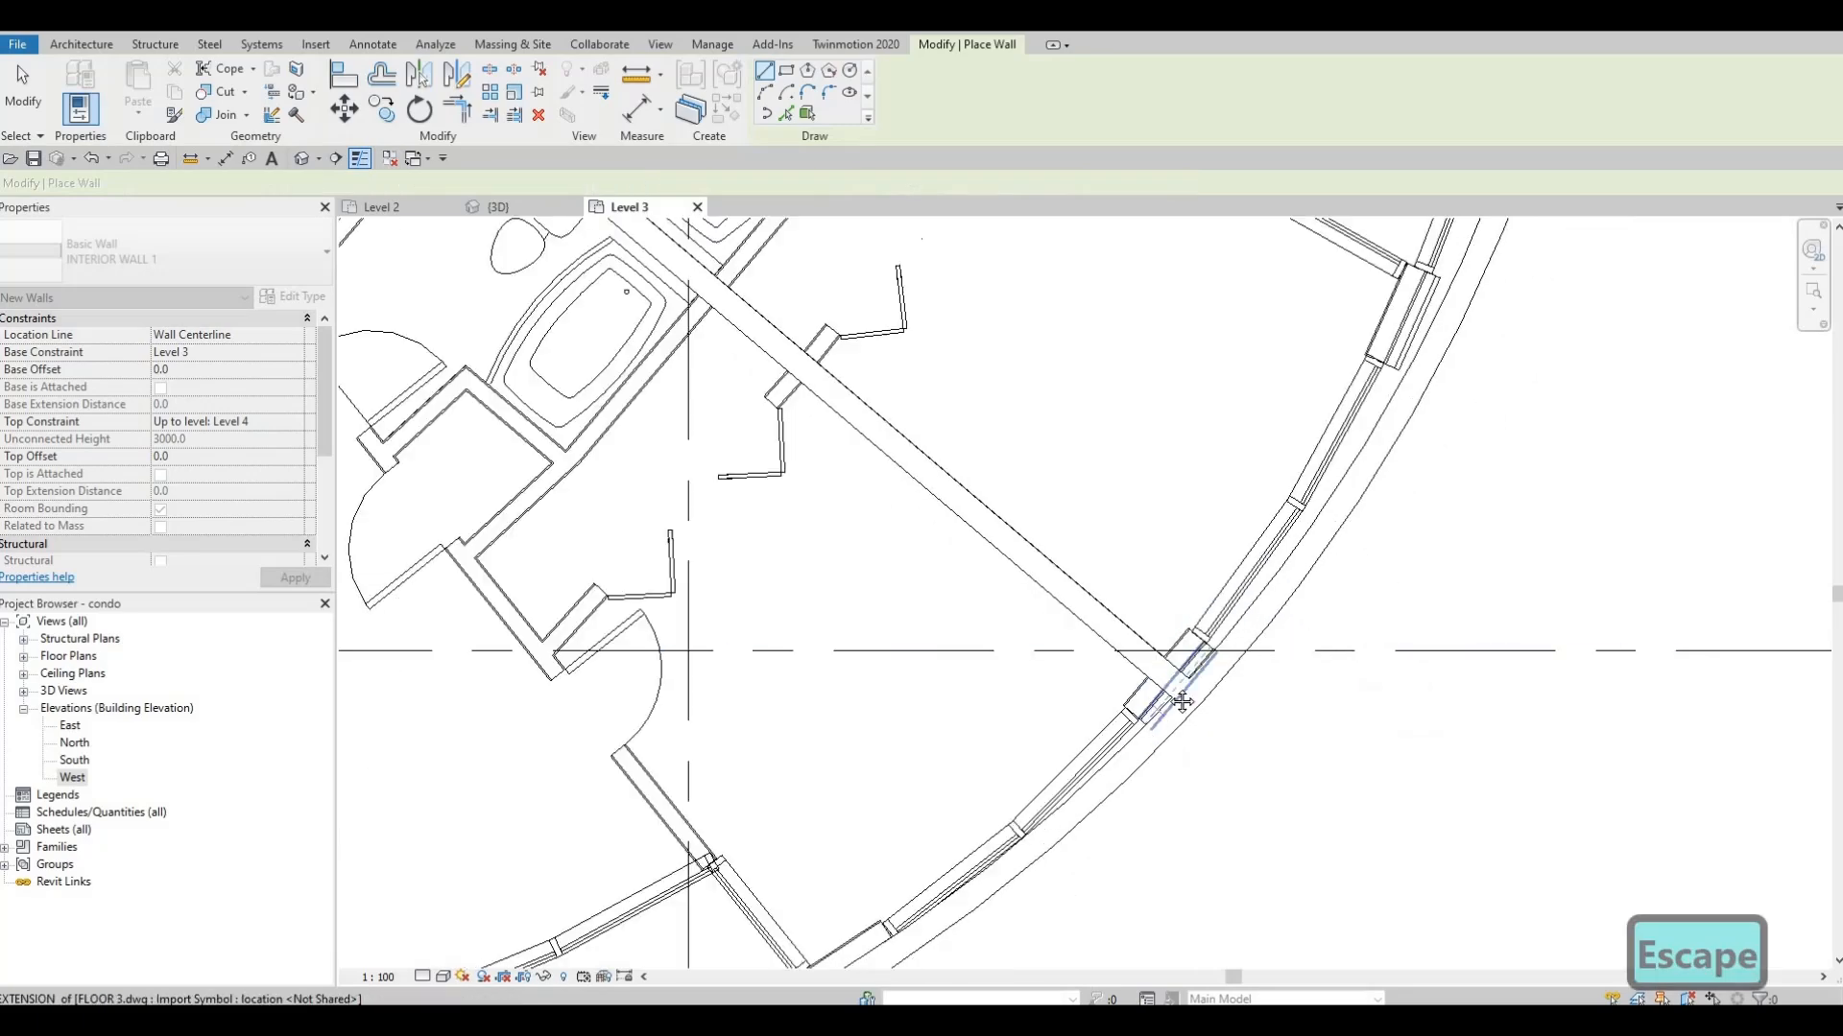
scroll(1166, 686, "up", 2)
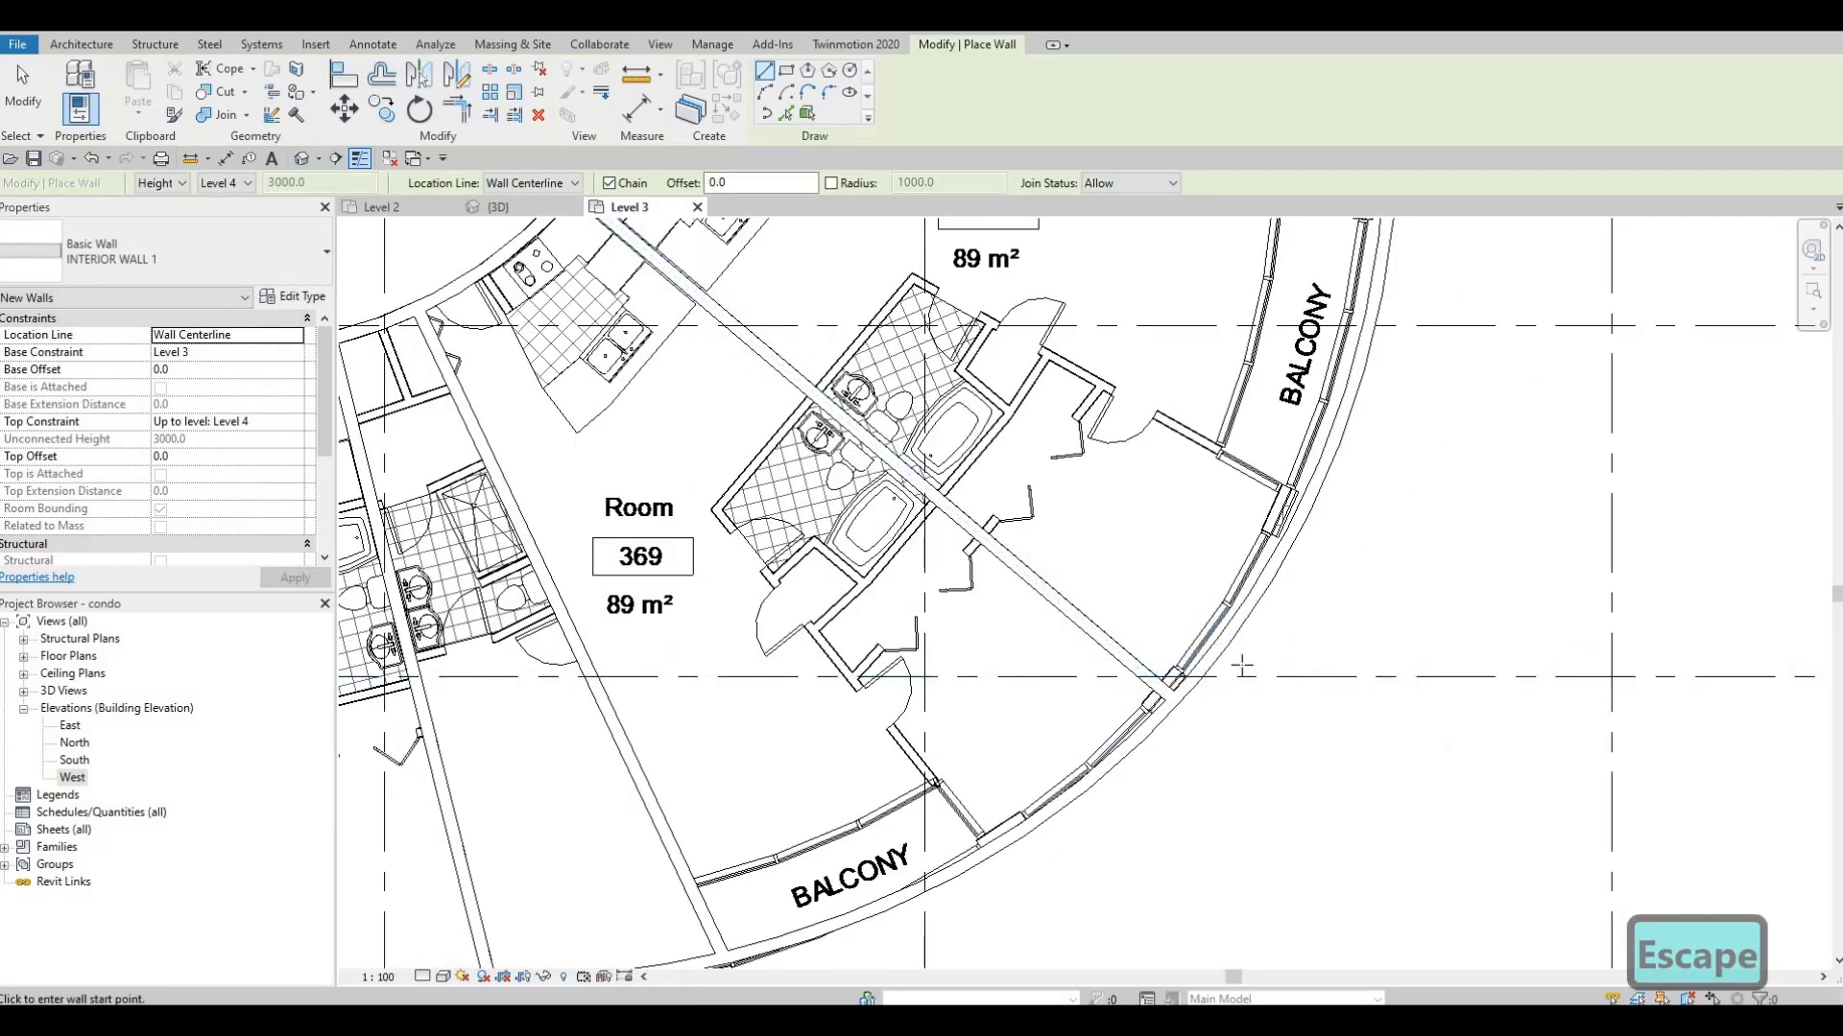
Draw the interior wall of unit 370 from the corridor wall by the entry closet, past the shower and balcony edge, to the outer curved wall
middle_click_drag(1160, 608, 1149, 796)
middle_click_drag(746, 272, 742, 404)
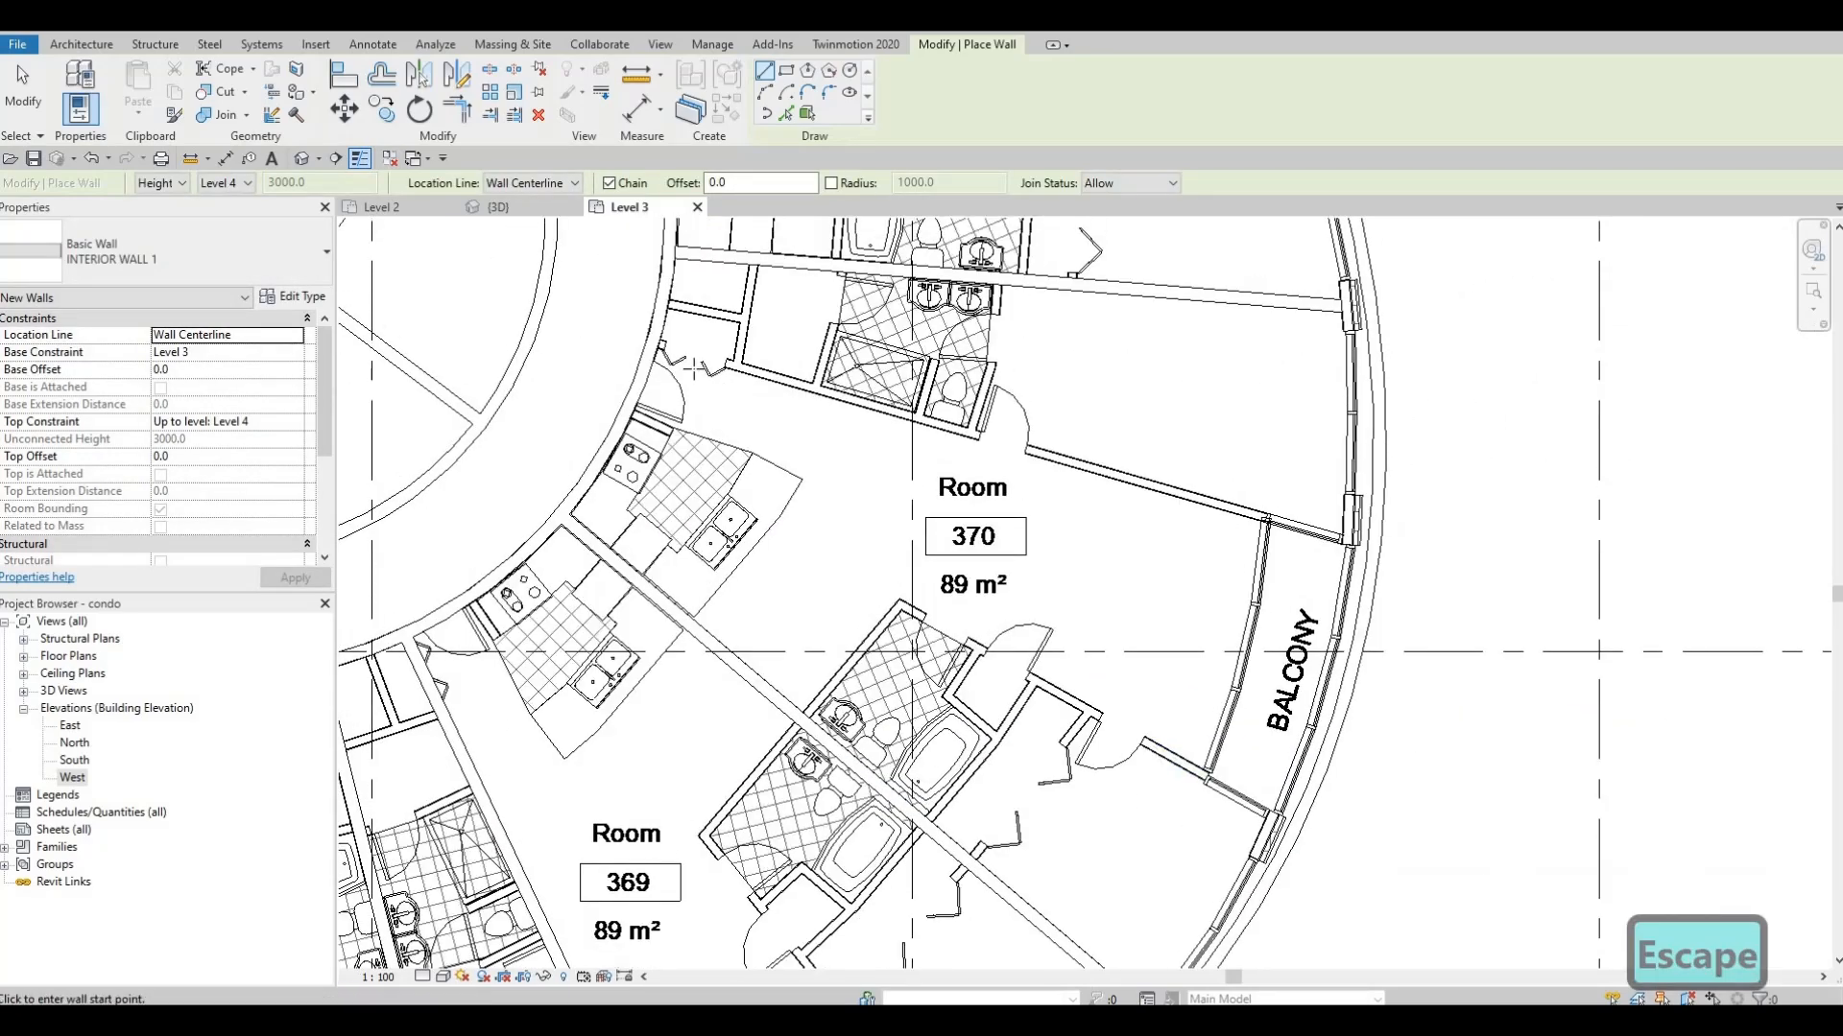
left_click(659, 344)
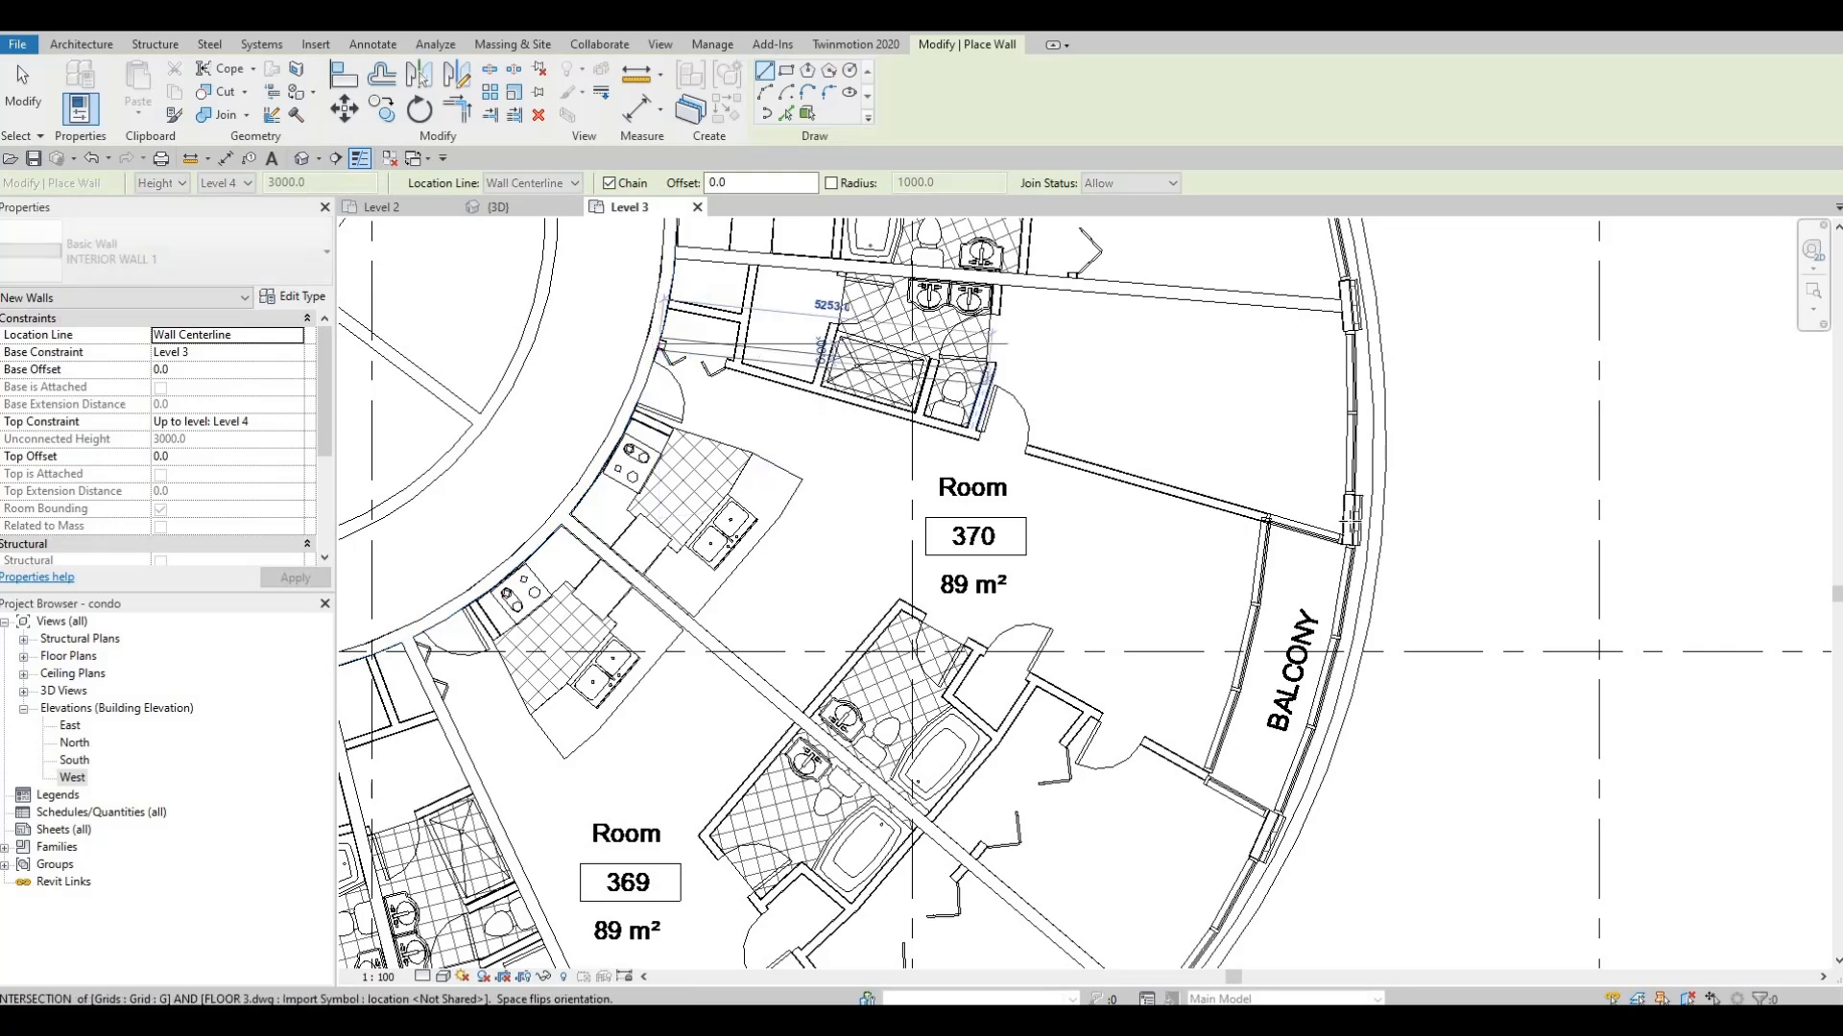
scroll(1349, 530, "up", 4)
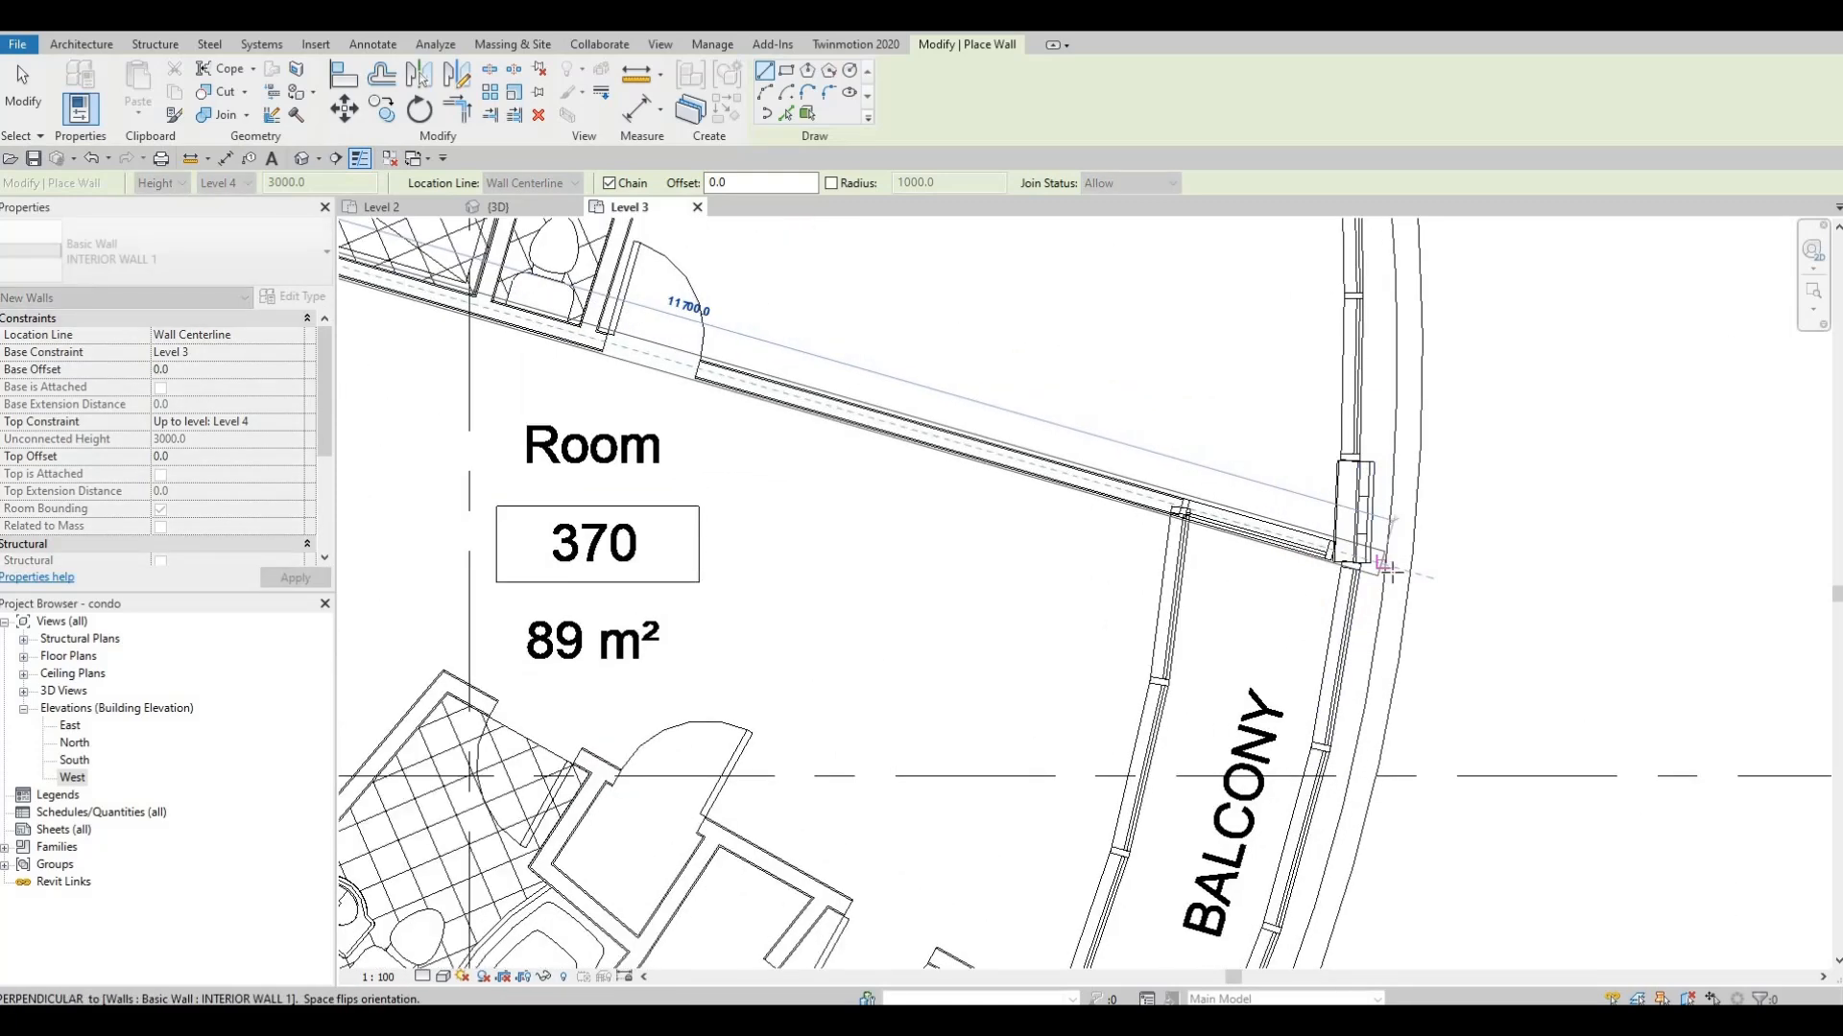
left_click(1392, 567)
key("Escape")
Draw the party wall between units 370 and 371 from the circular corridor wall to the outer curved wall
scroll(1439, 595, "down", 4)
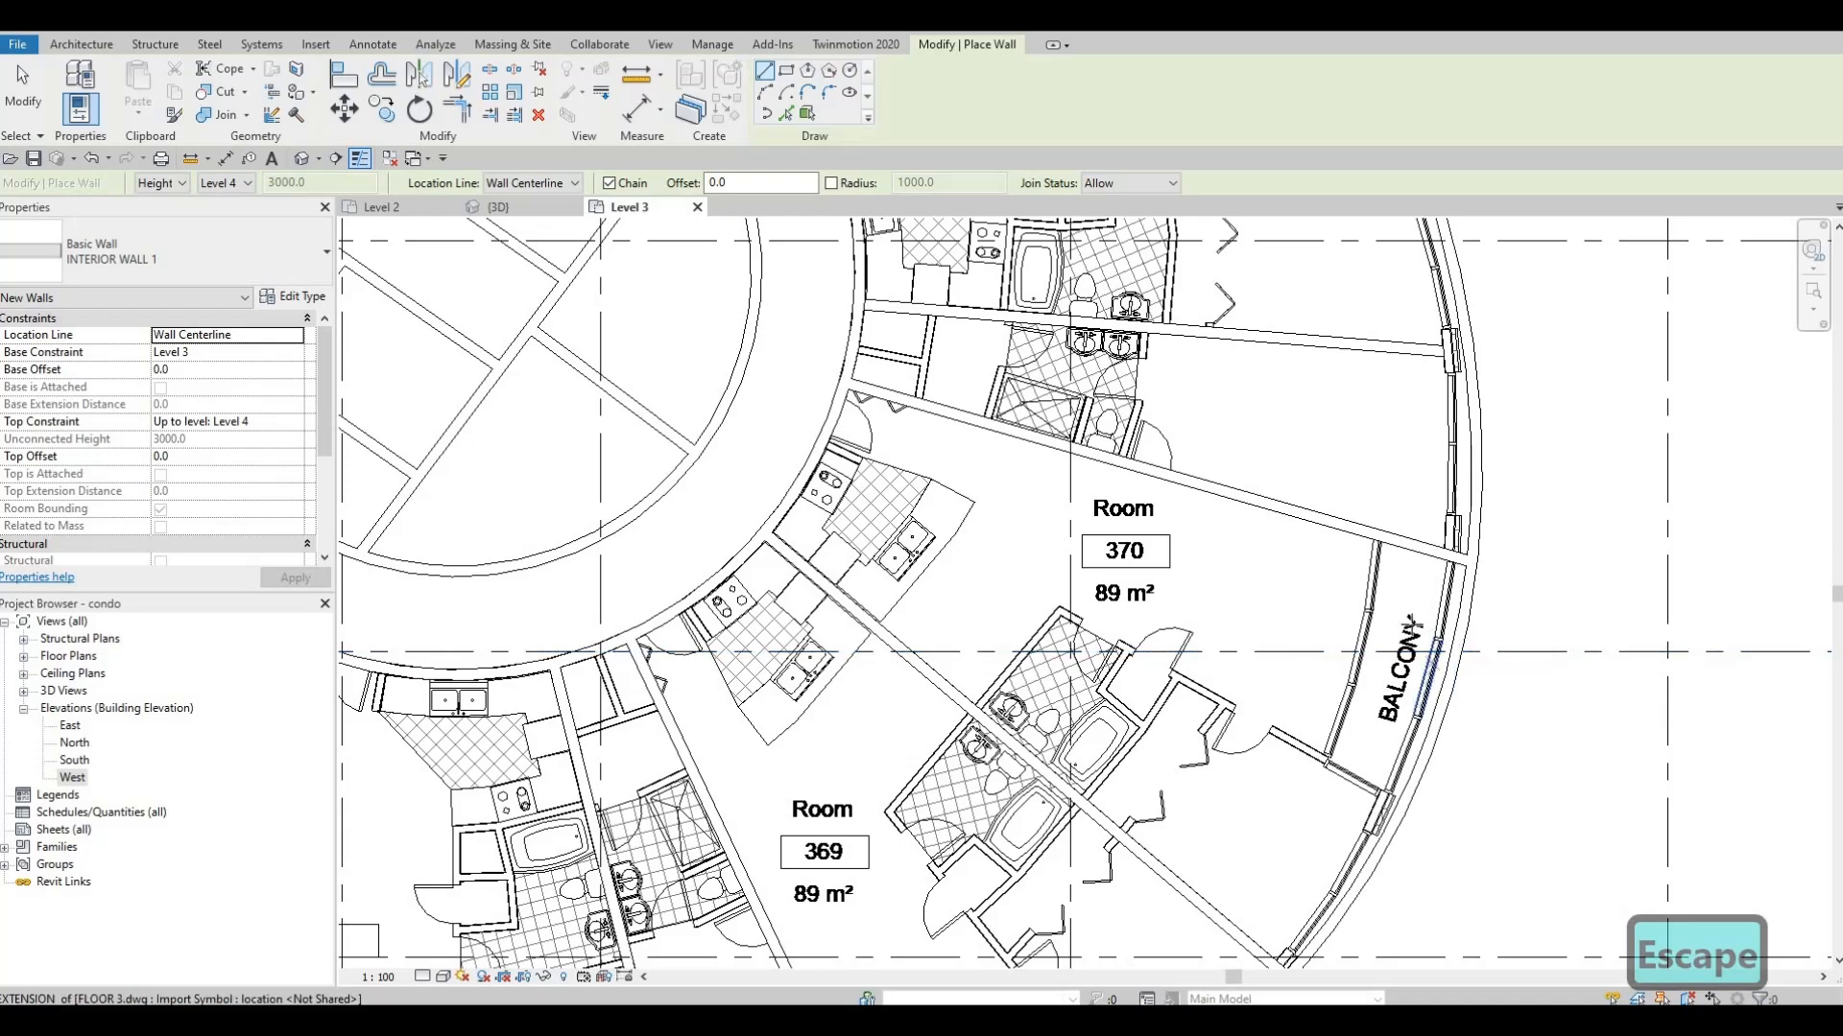
scroll(768, 499, "up", 6)
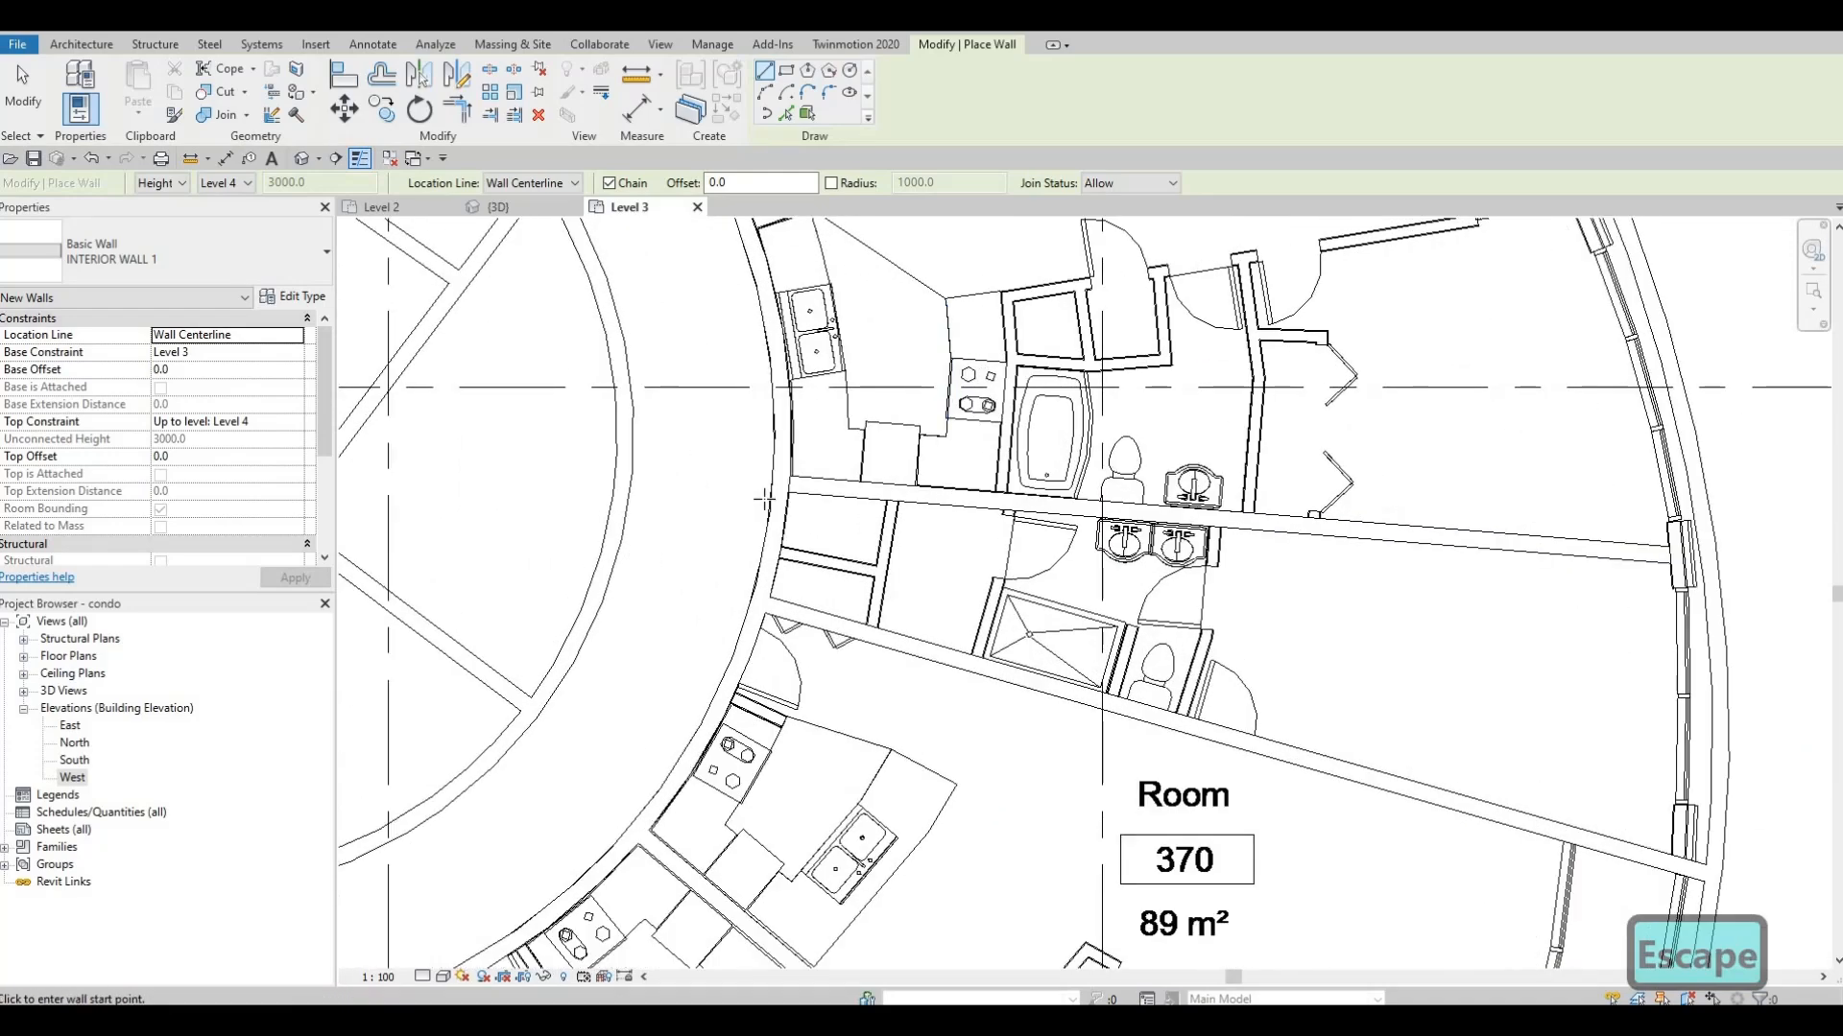
left_click(761, 498)
scroll(1392, 576, "down", 3)
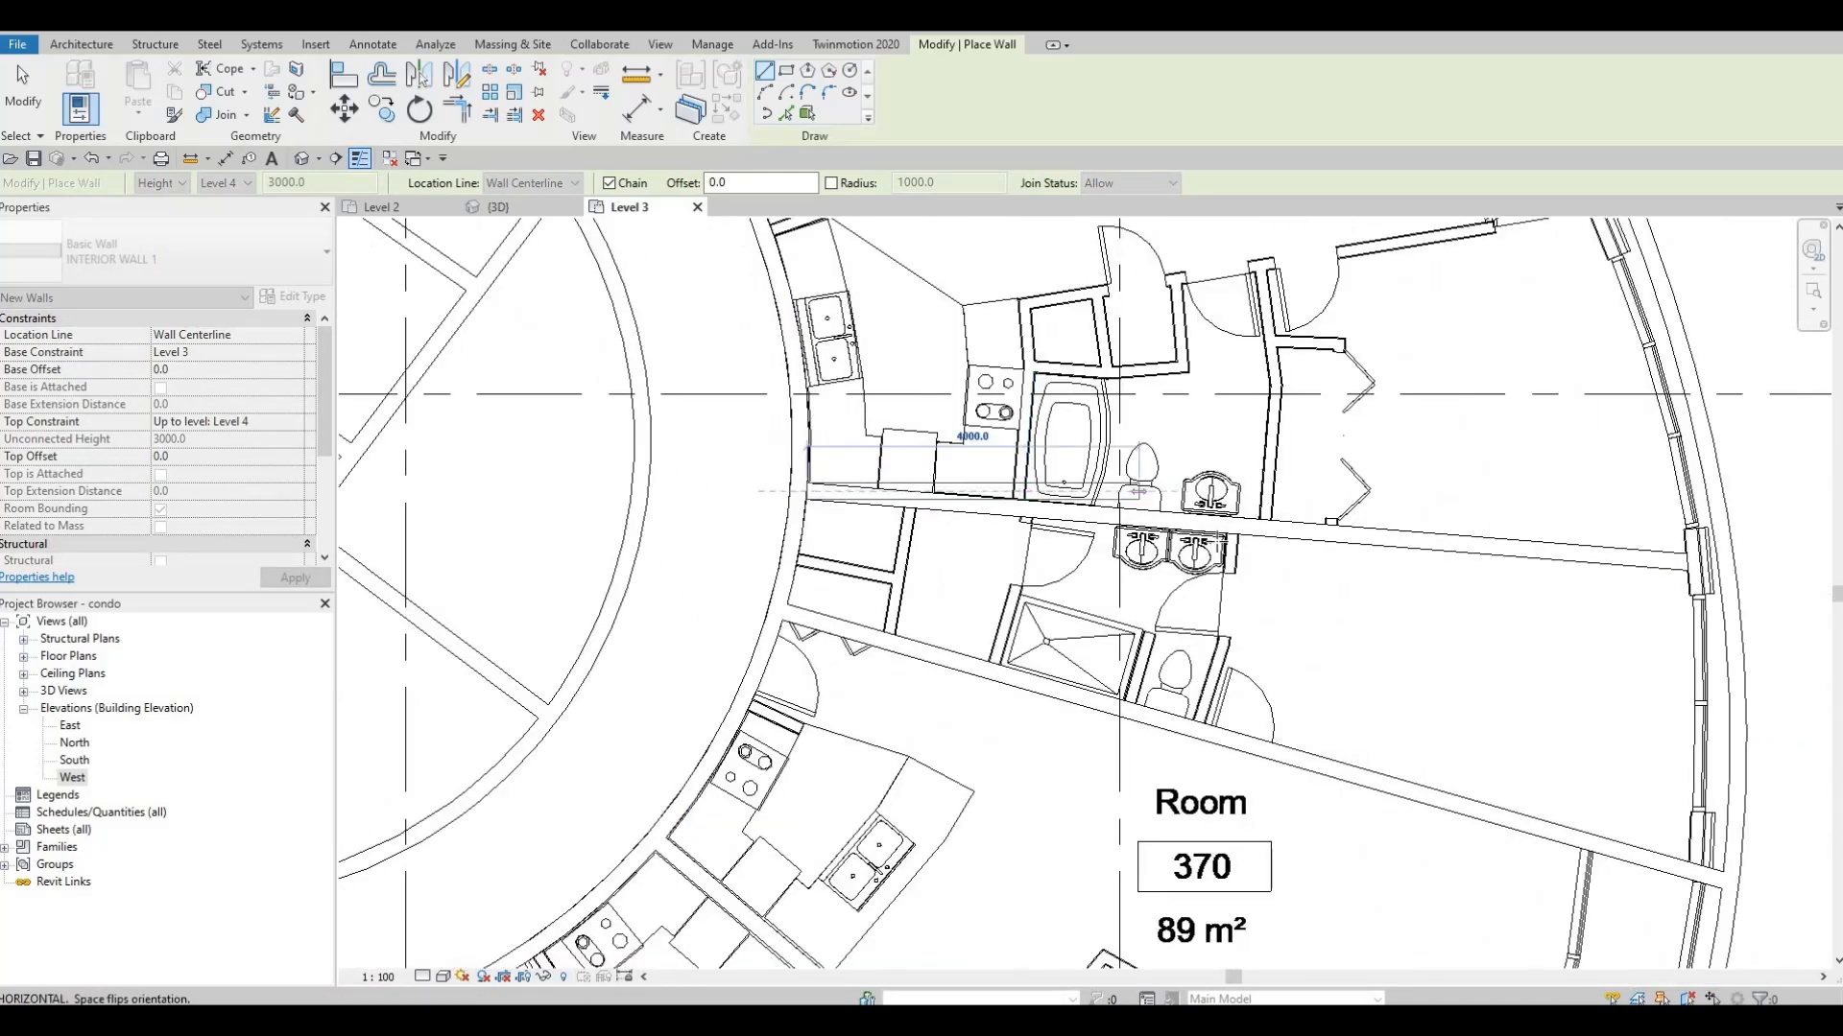
scroll(1392, 576, "up", 2)
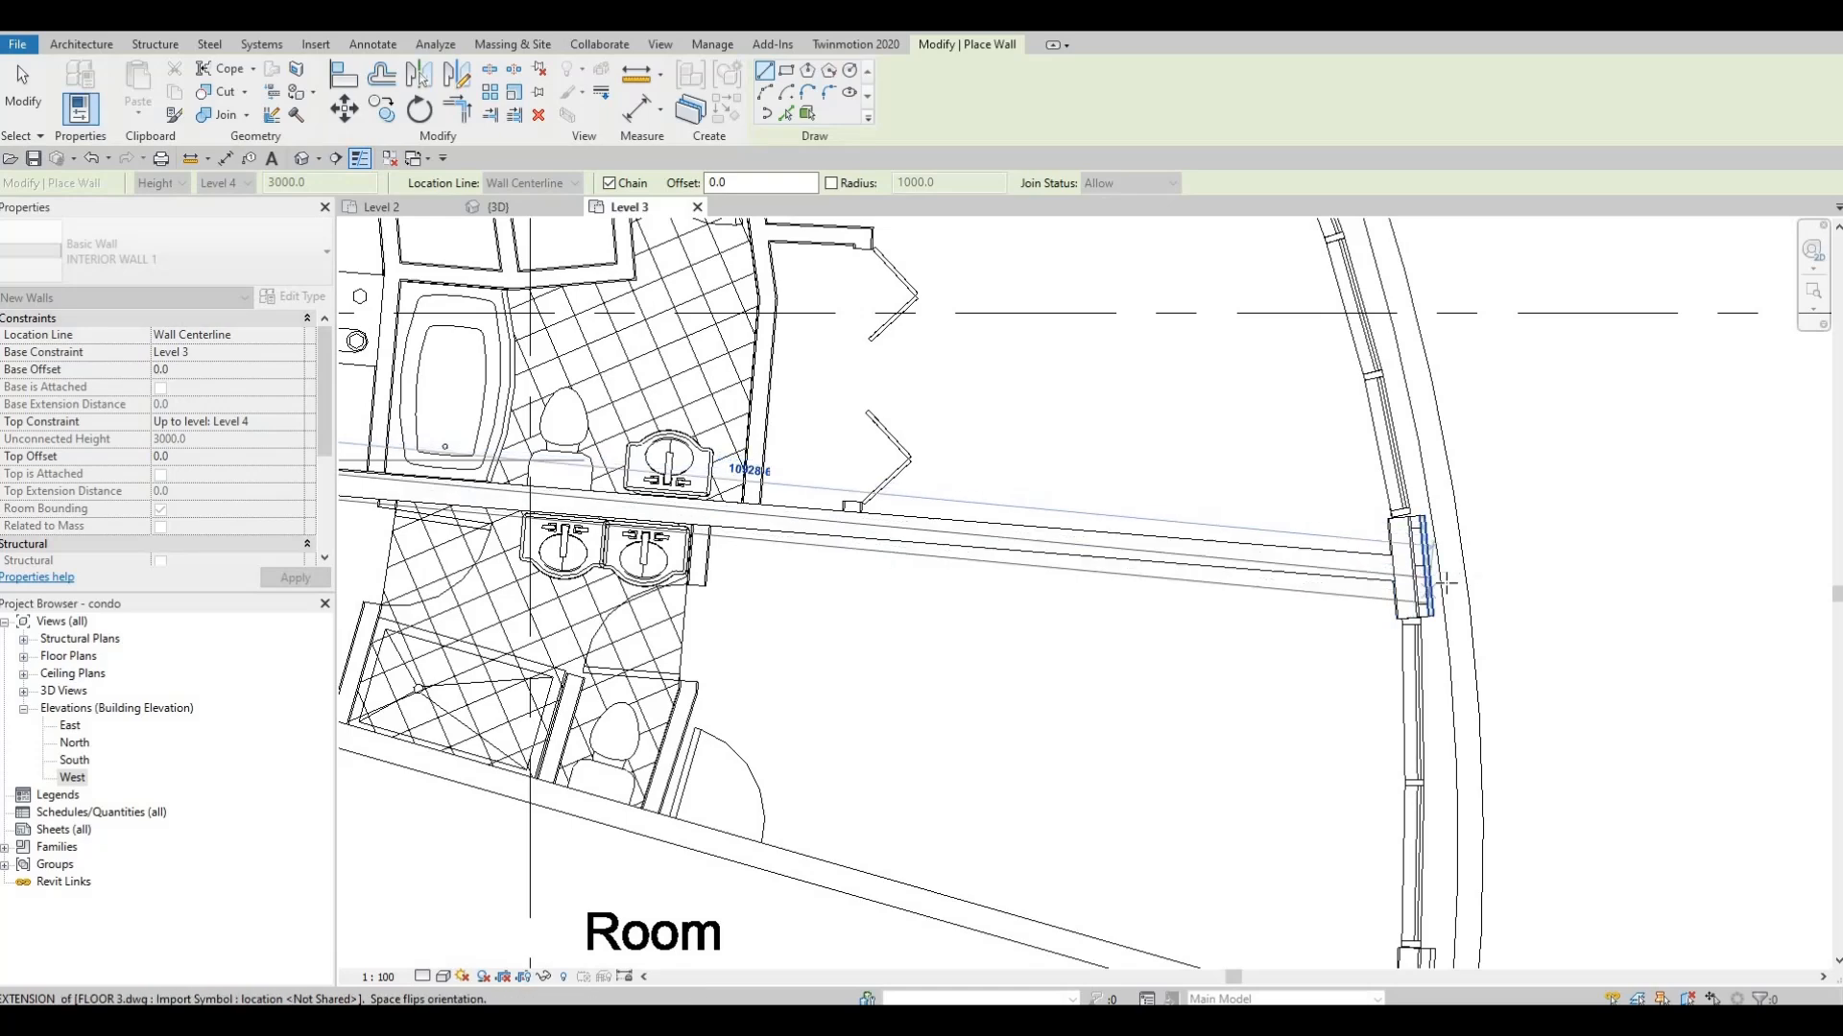
left_click(1421, 601)
key("Escape")
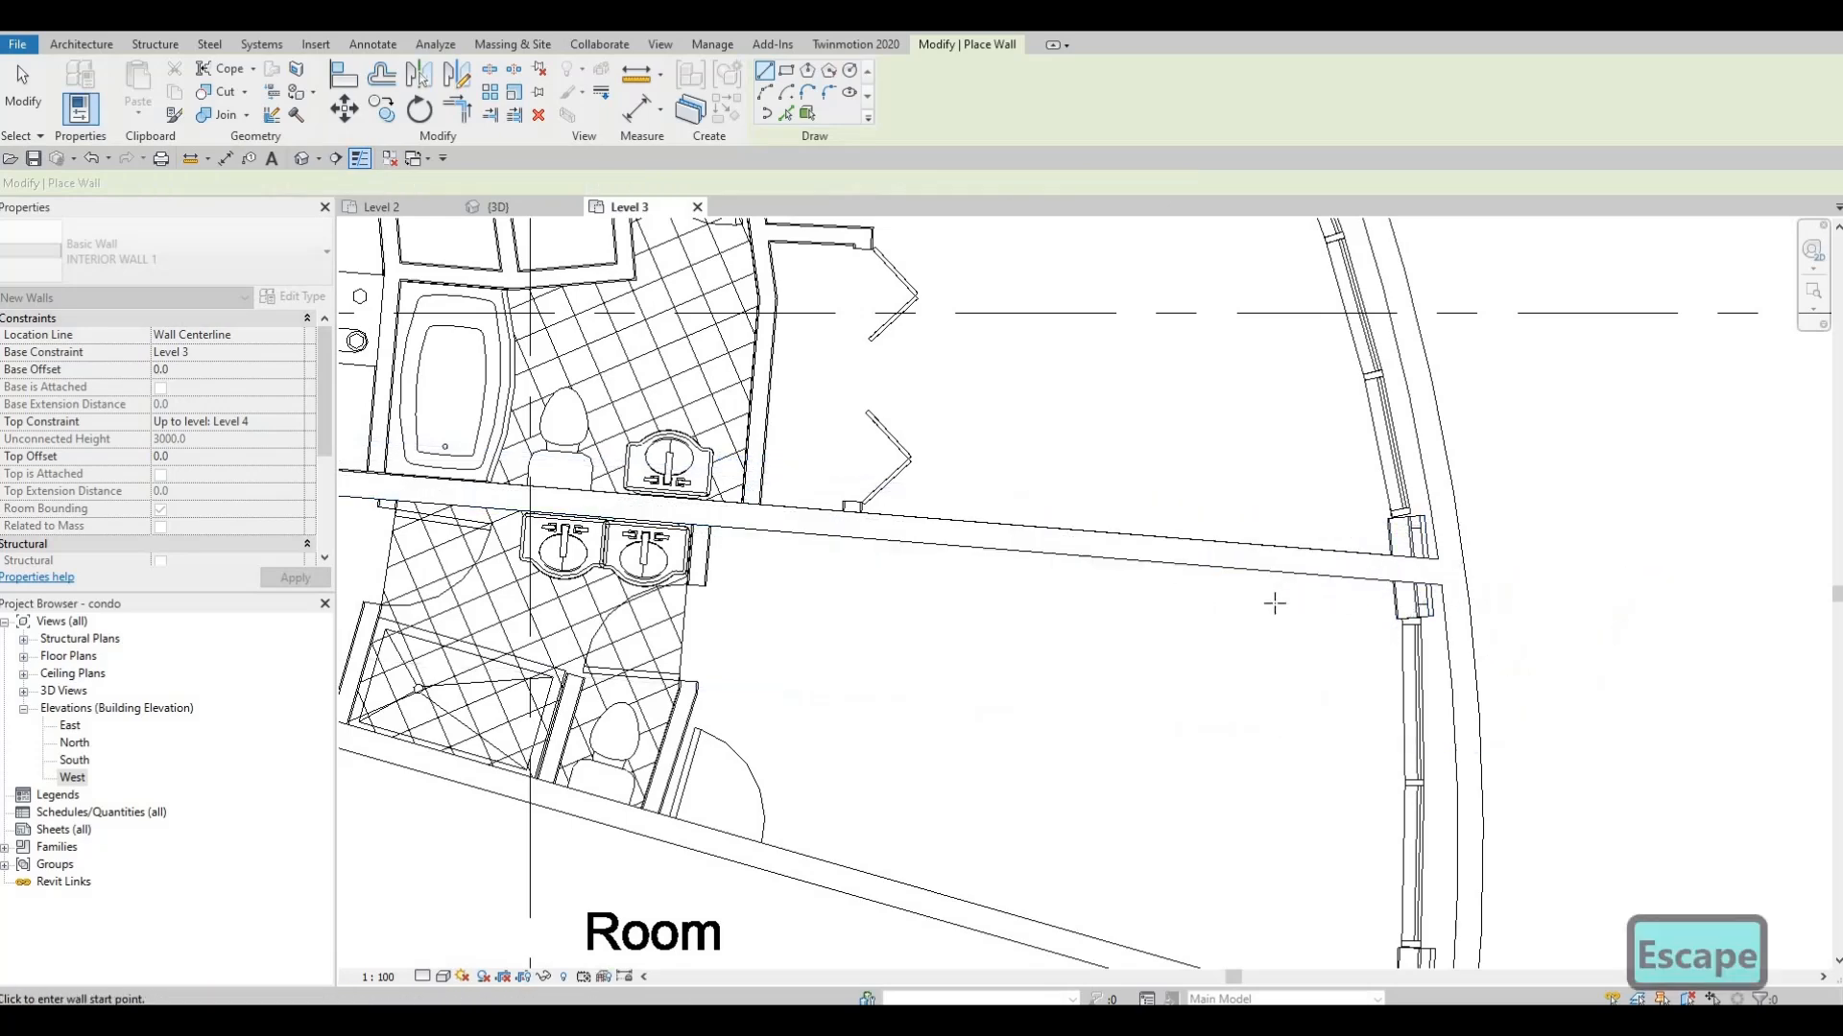
Draw the interior wall of unit 371 from the corridor wall by the entry closet, past the shower and balcony edge, to the outer facade
scroll(1167, 608, "down", 2)
scroll(1271, 677, "down", 3)
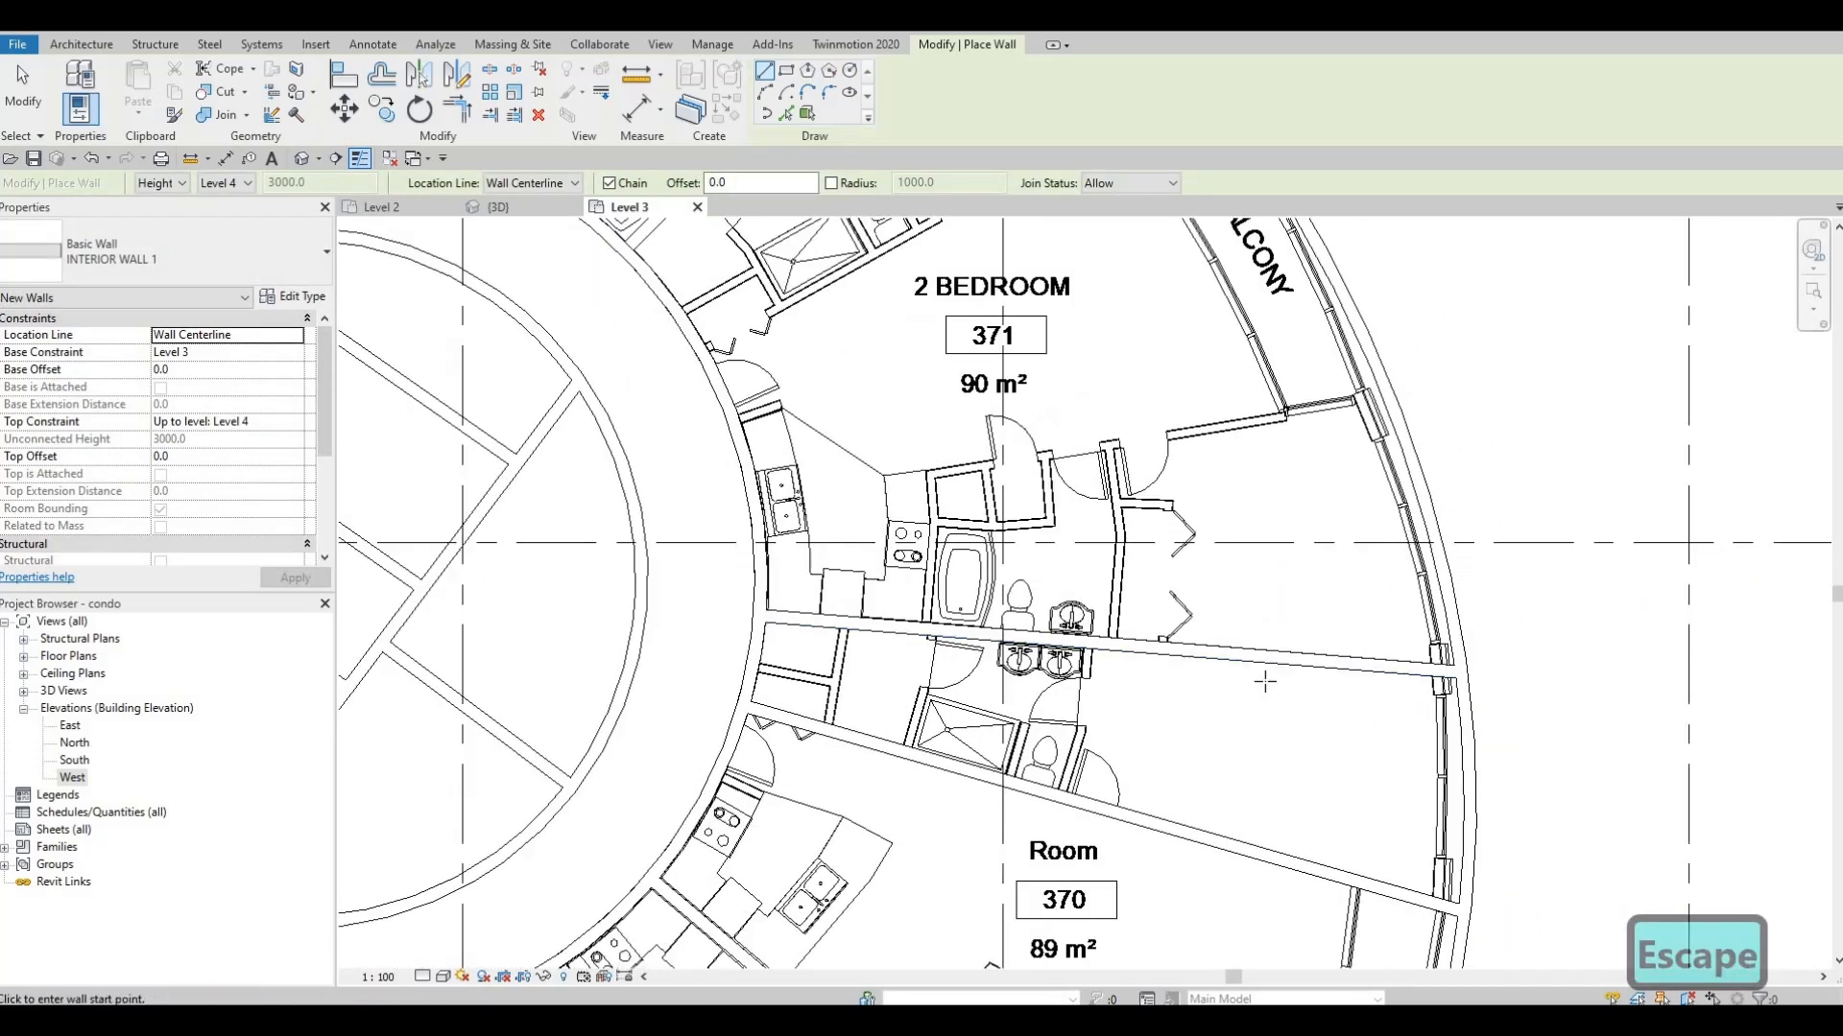
middle_click_drag(918, 415, 943, 567)
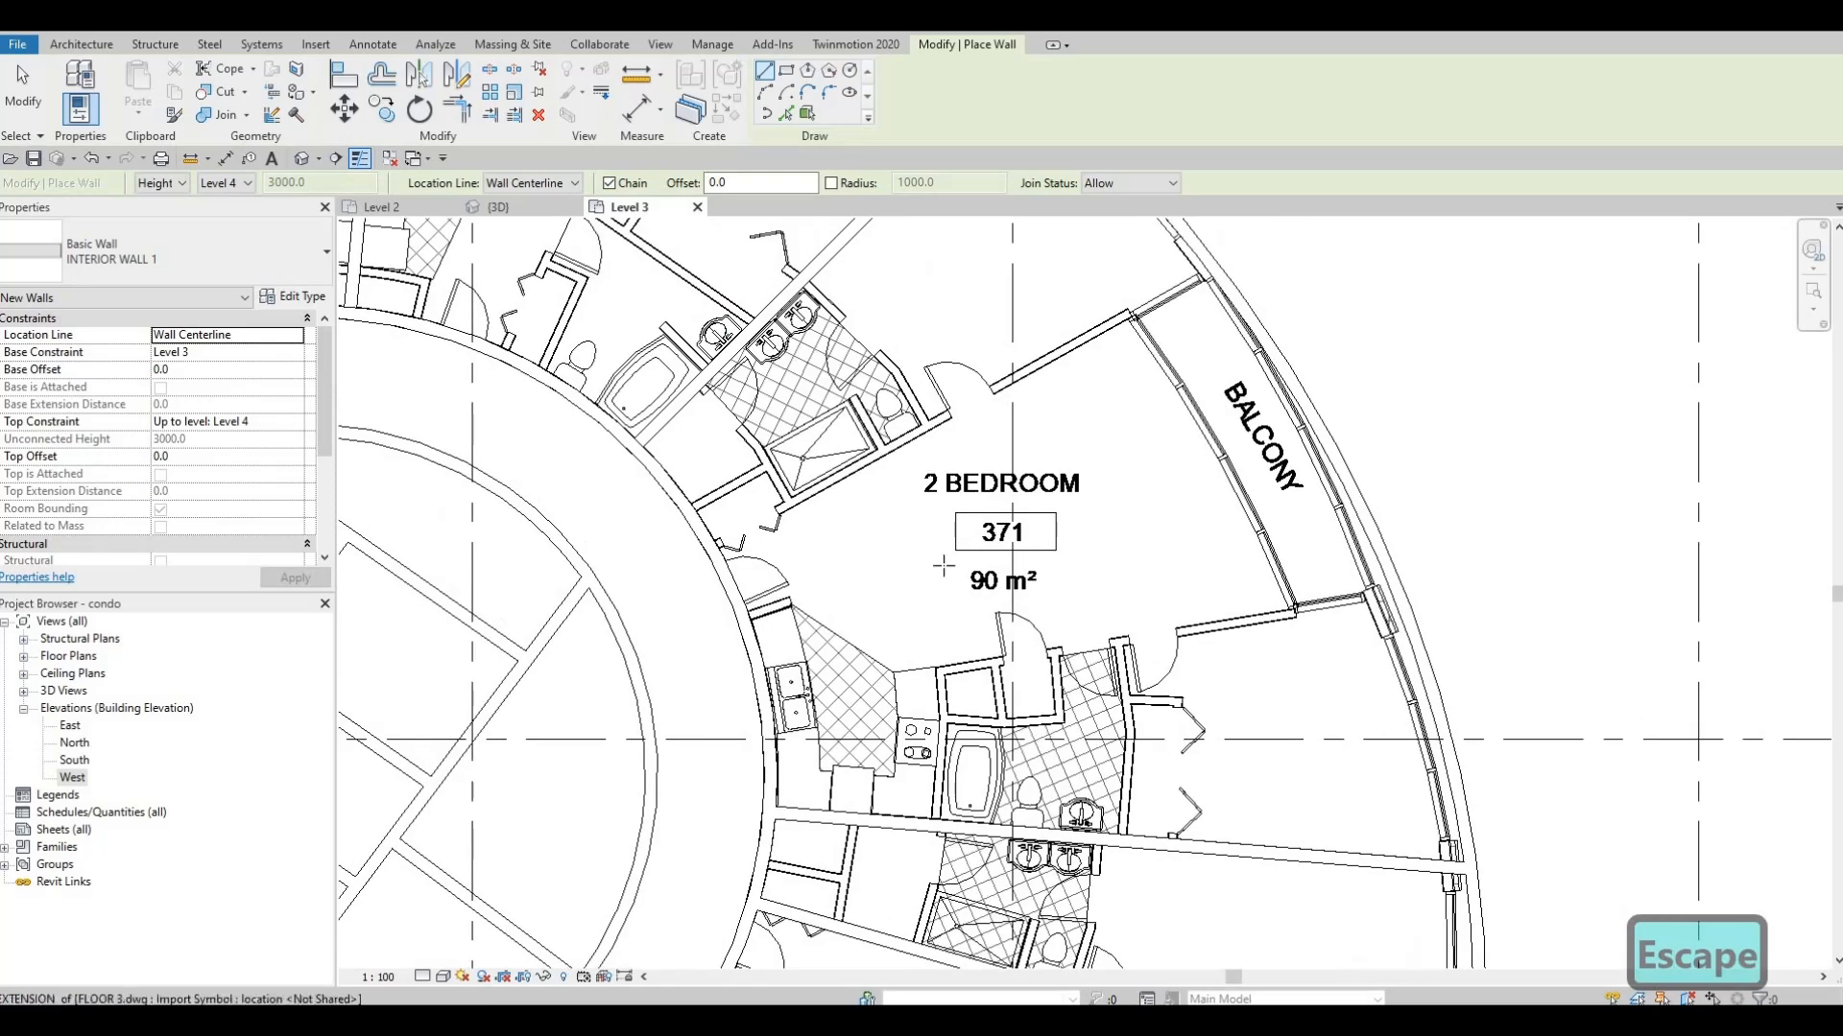
middle_click_drag(1024, 614, 994, 694)
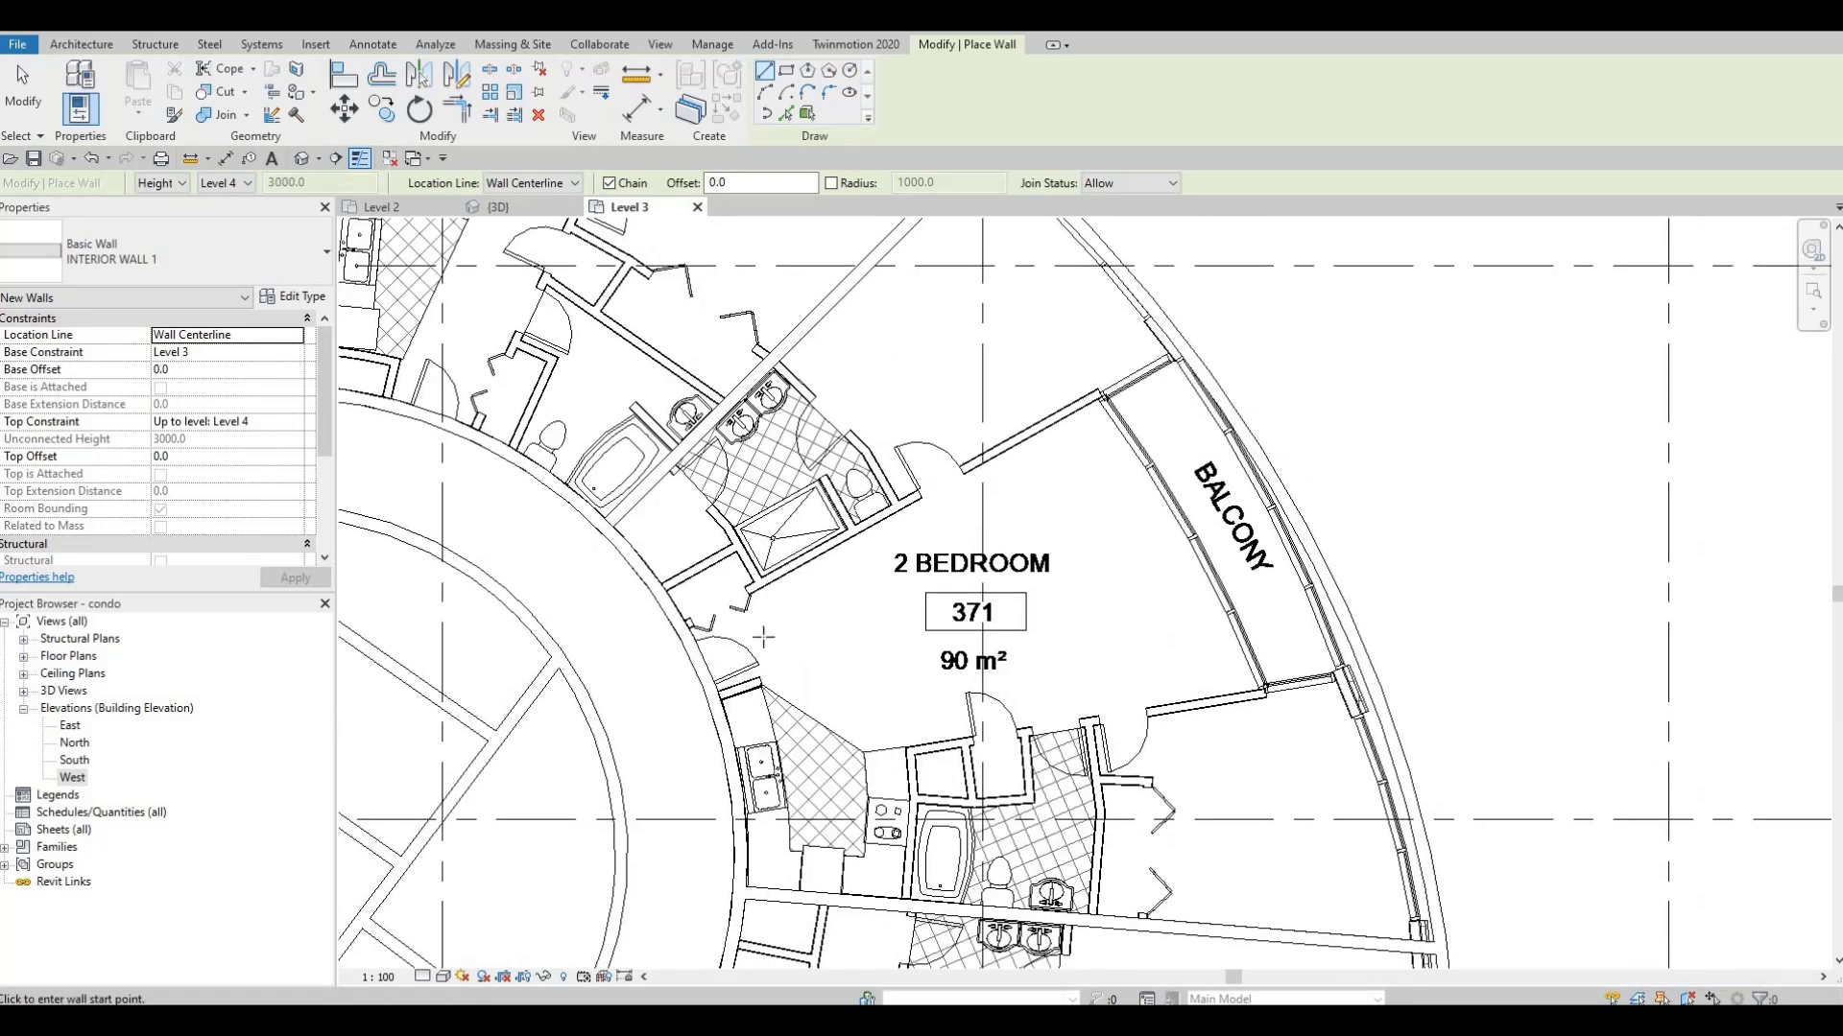
scroll(691, 581, "up", 5)
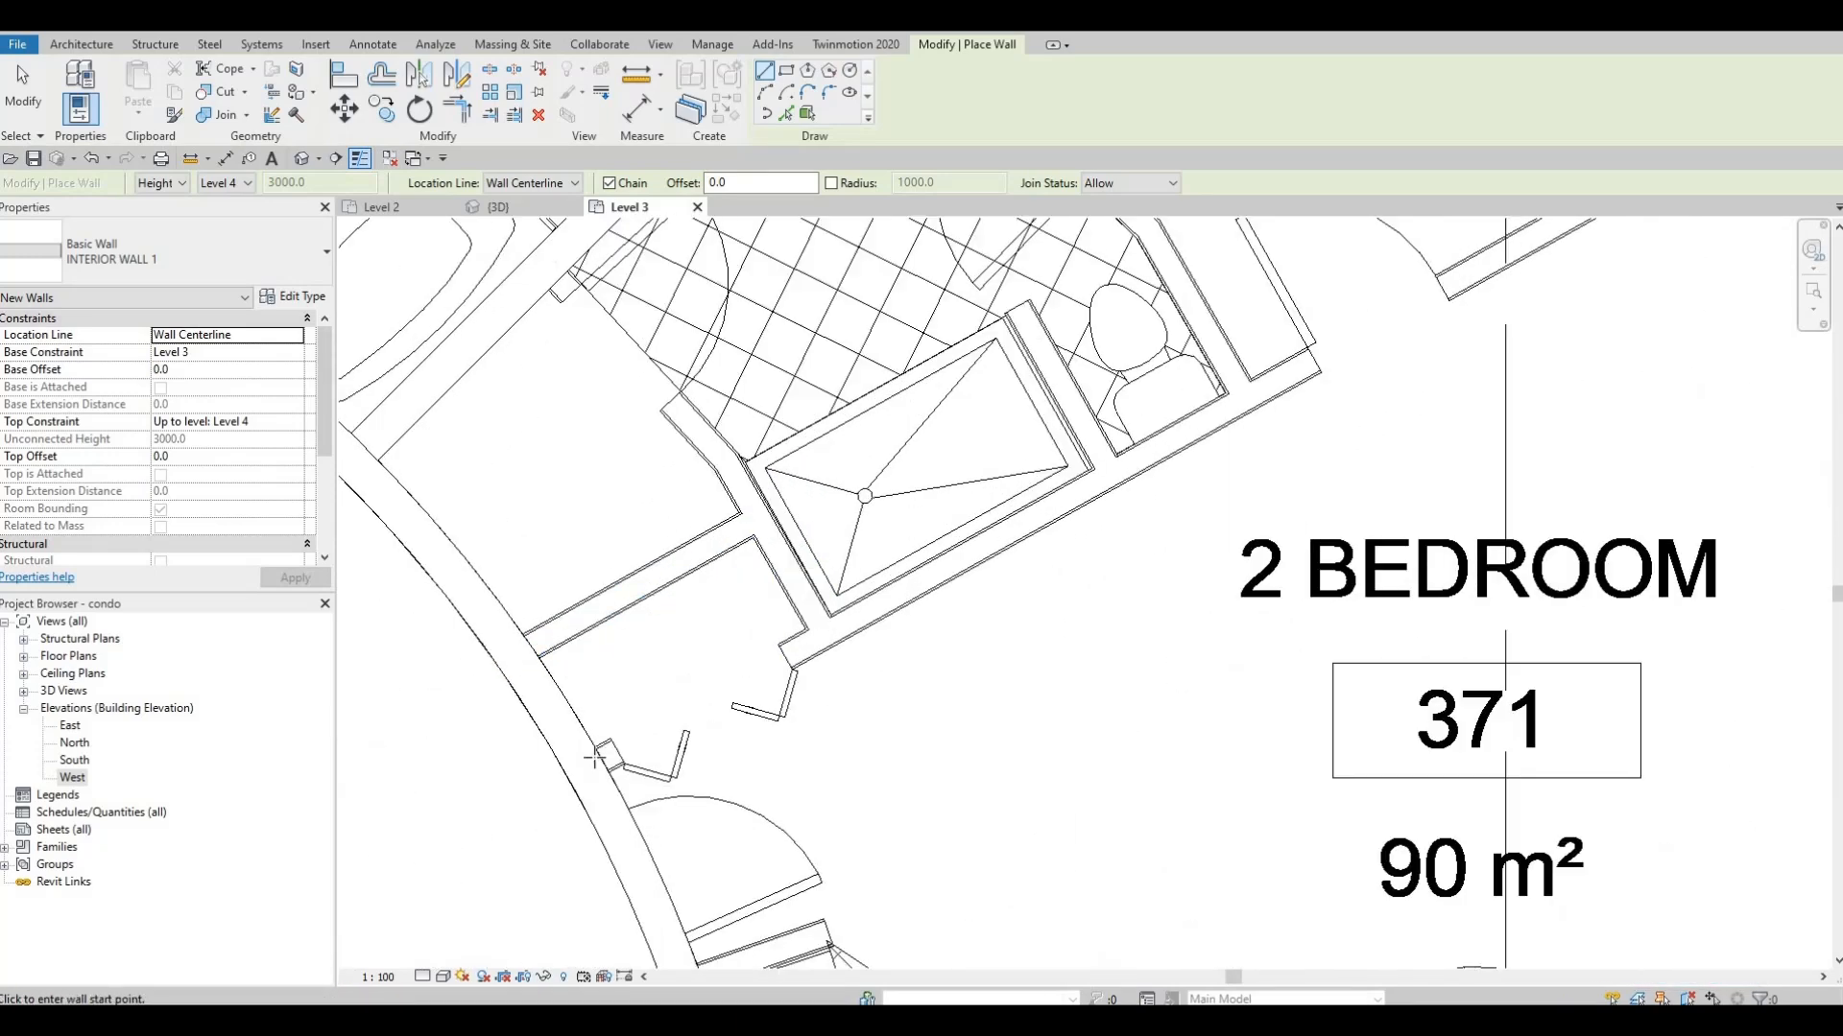
left_click(601, 761)
scroll(999, 522, "down", 3)
middle_click_drag(1037, 559, 934, 677)
middle_click_drag(1211, 423, 994, 510)
scroll(1258, 435, "up", 2)
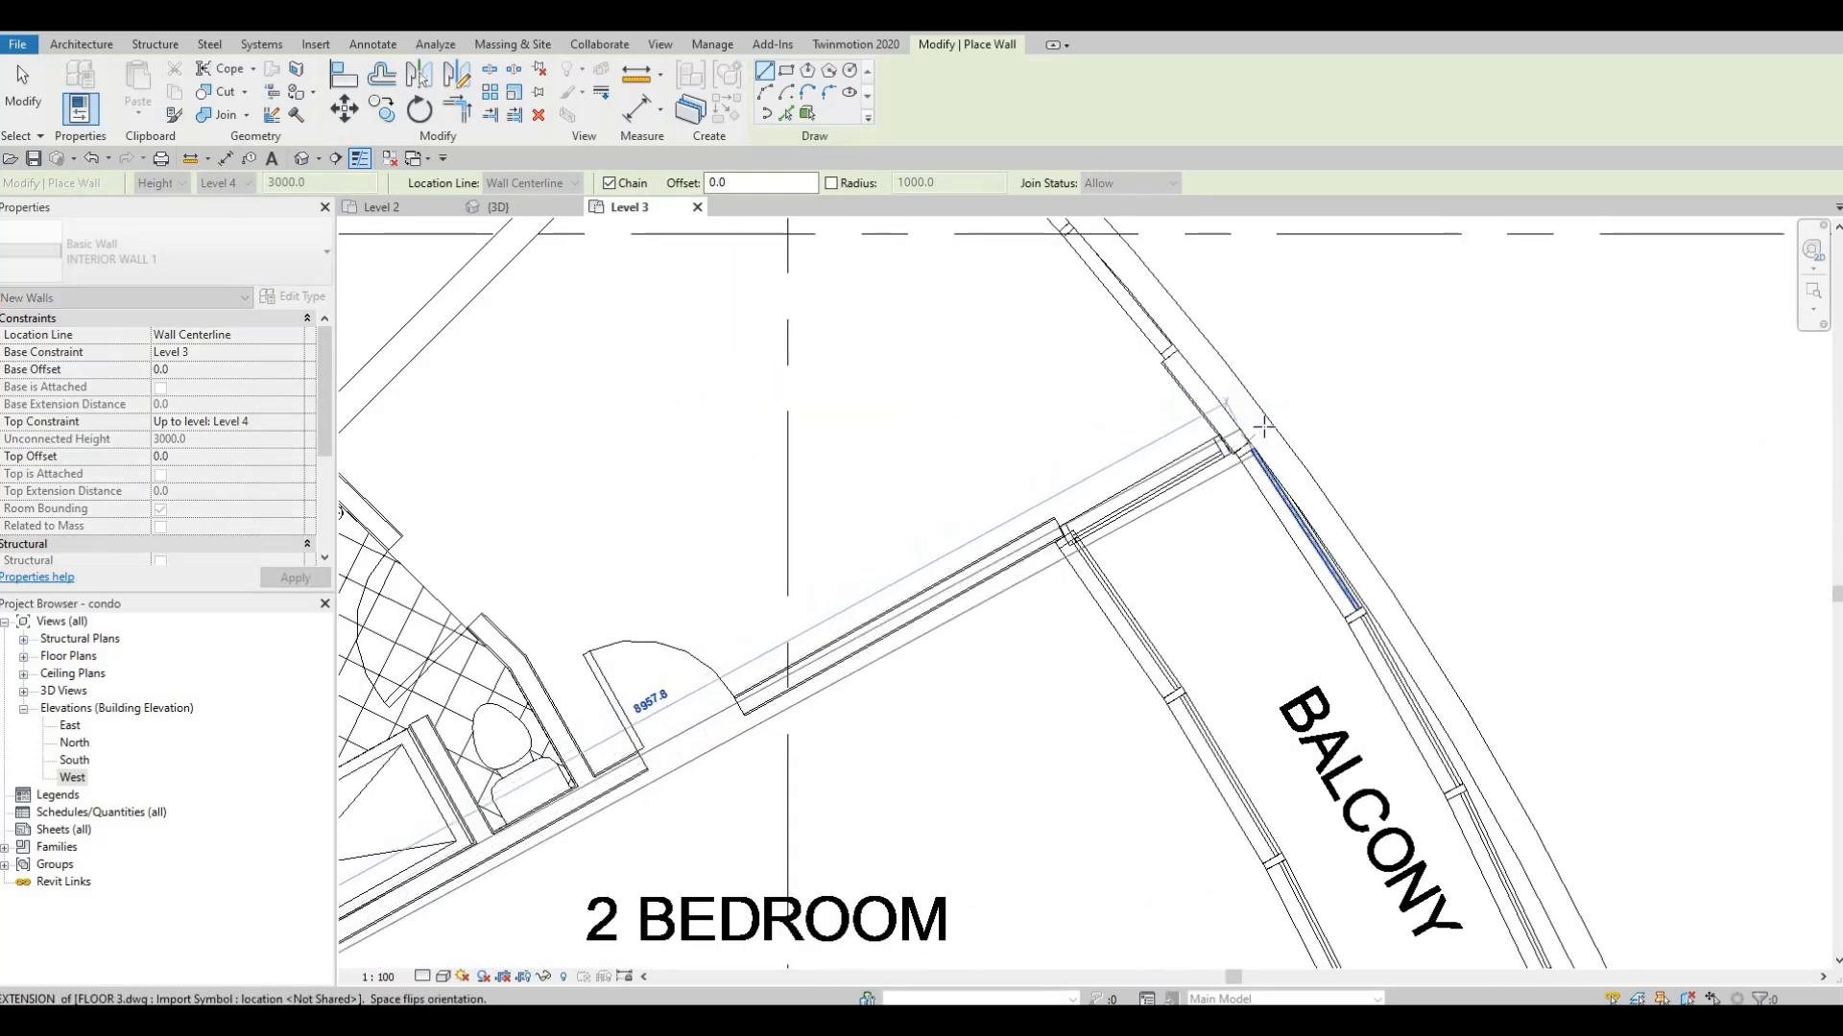
scroll(1263, 427, "up", 2)
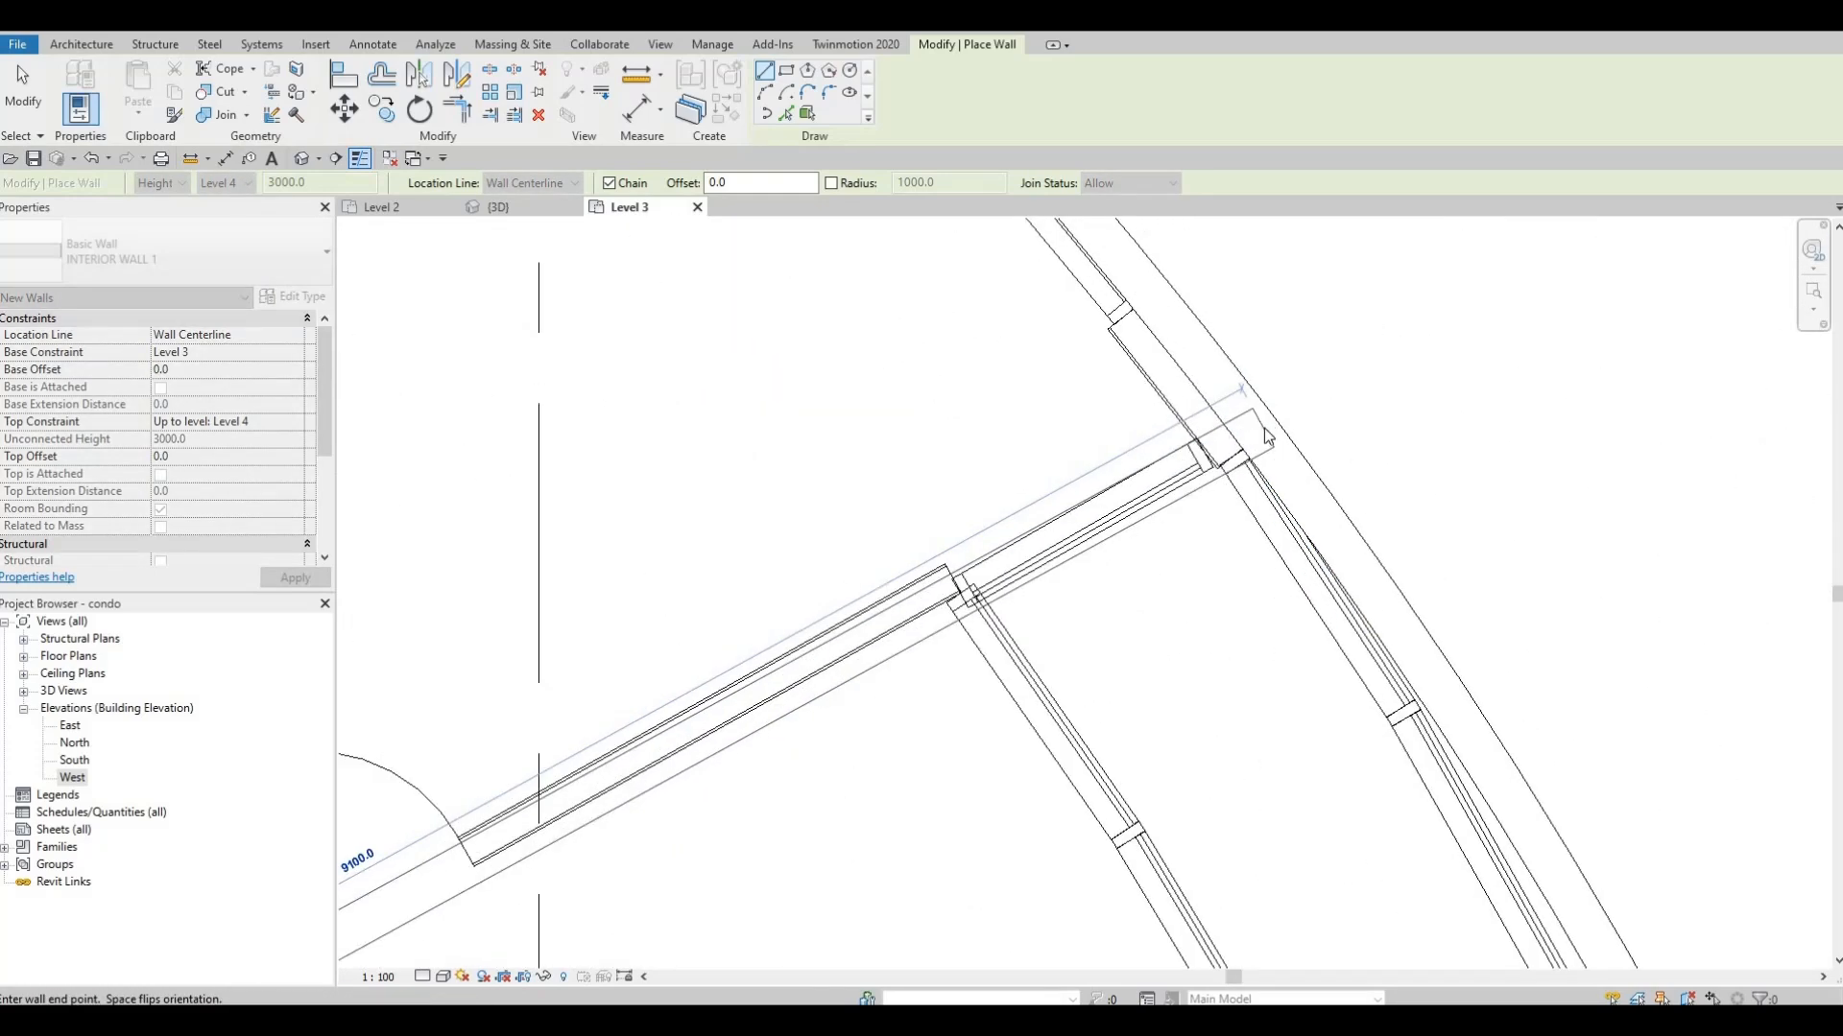
key("Escape")
key("Escape")
Draw the party wall between units 371 and 372, matching an existing interior wall's type, from the corridor wall to the outer curved wall
scroll(1121, 492, "down", 4)
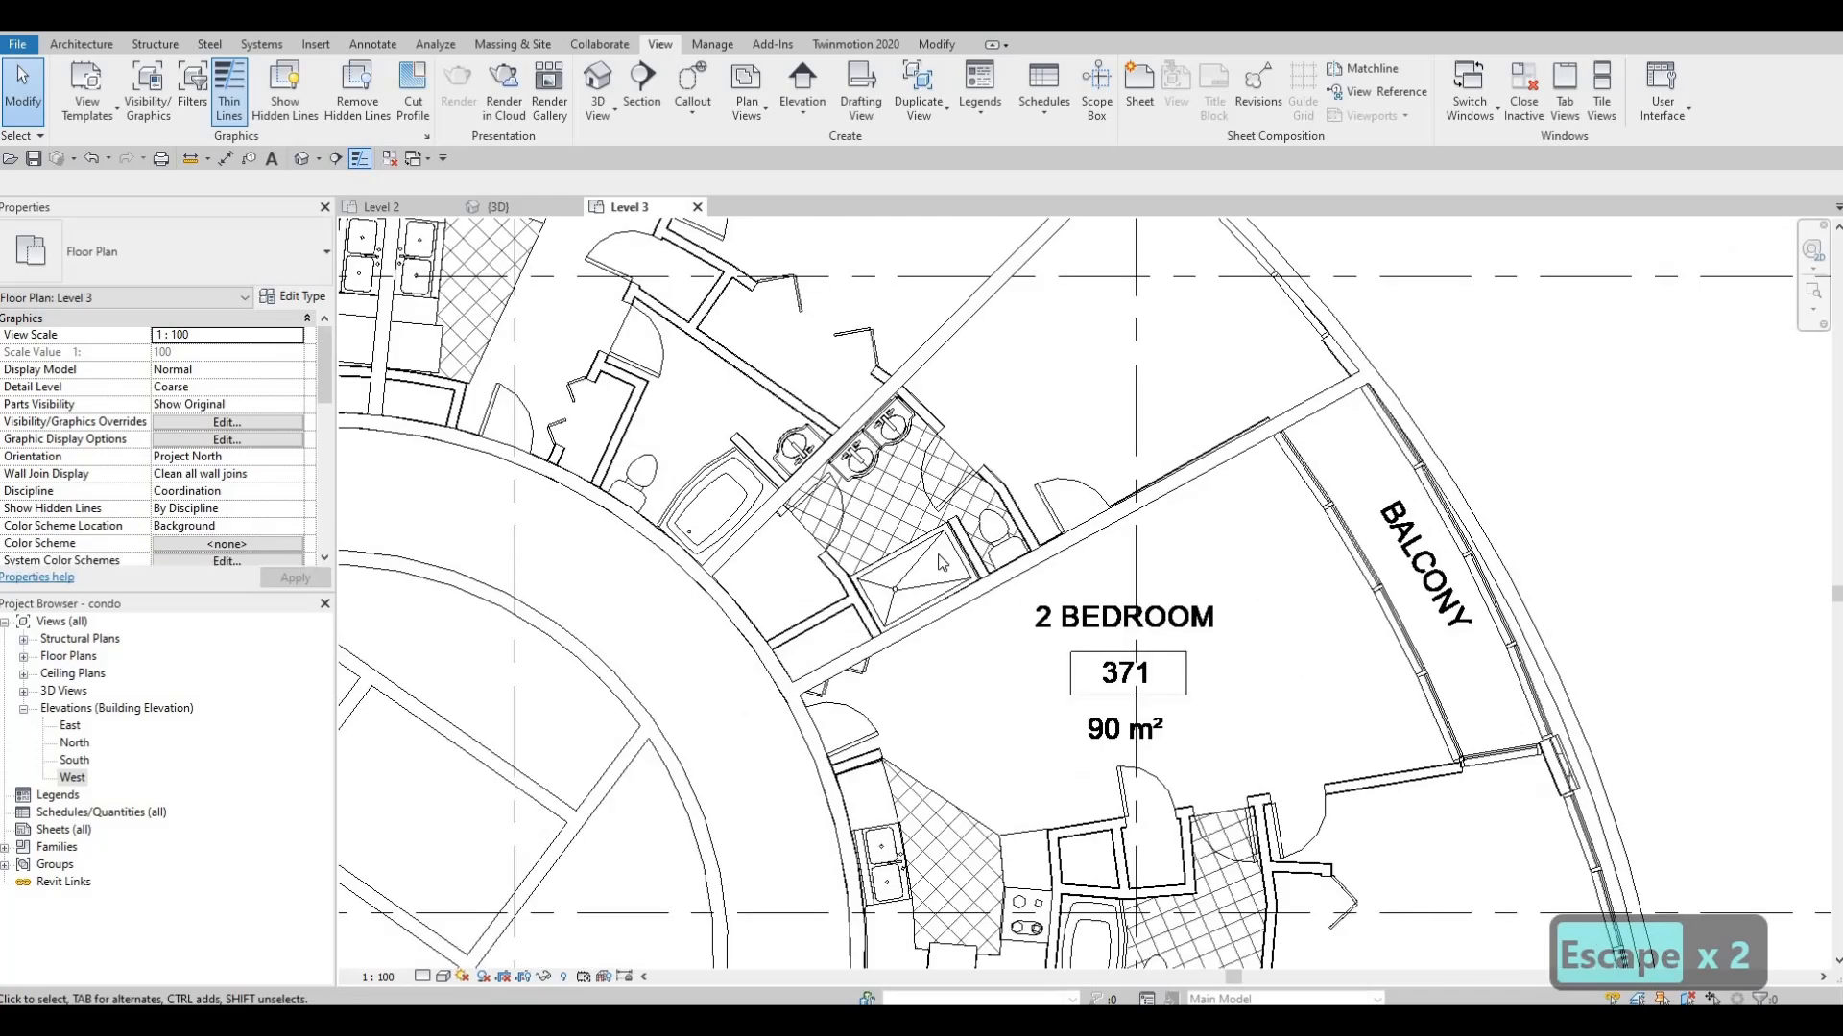
middle_click_drag(761, 553, 842, 597)
scroll(842, 597, "up", 3)
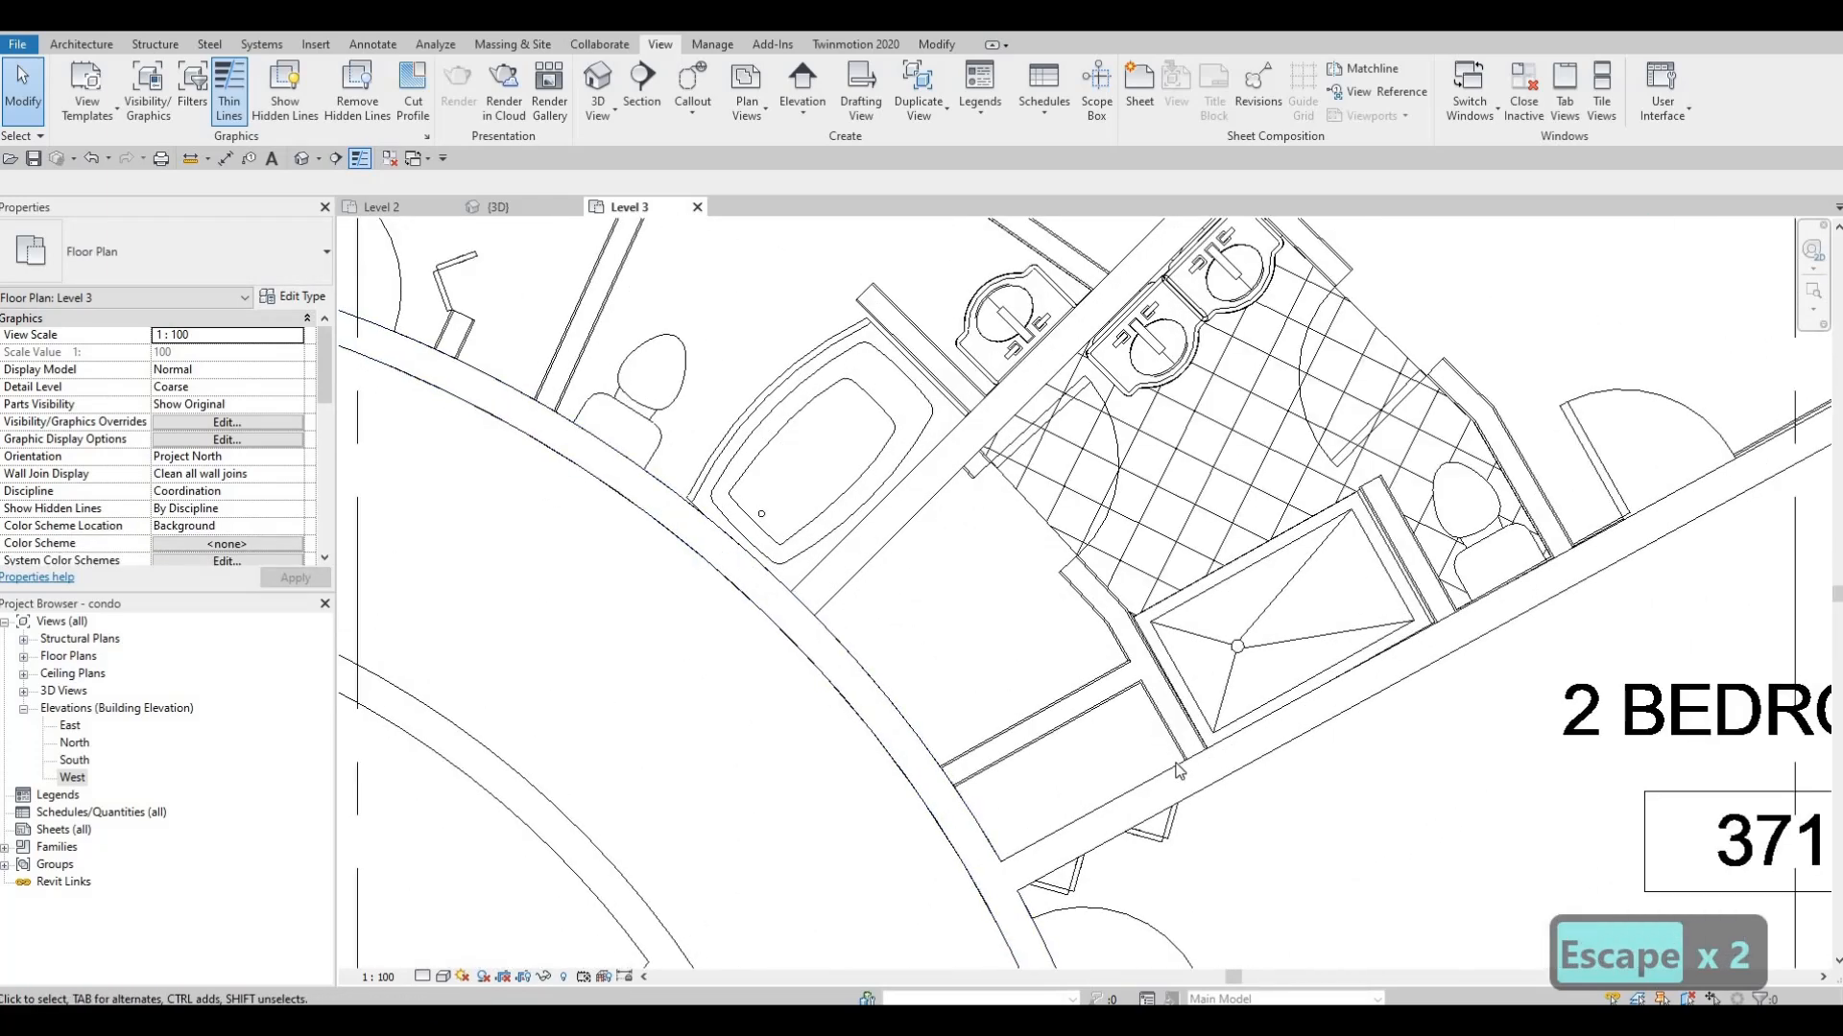
left_click(1179, 771)
key("c")
key("s")
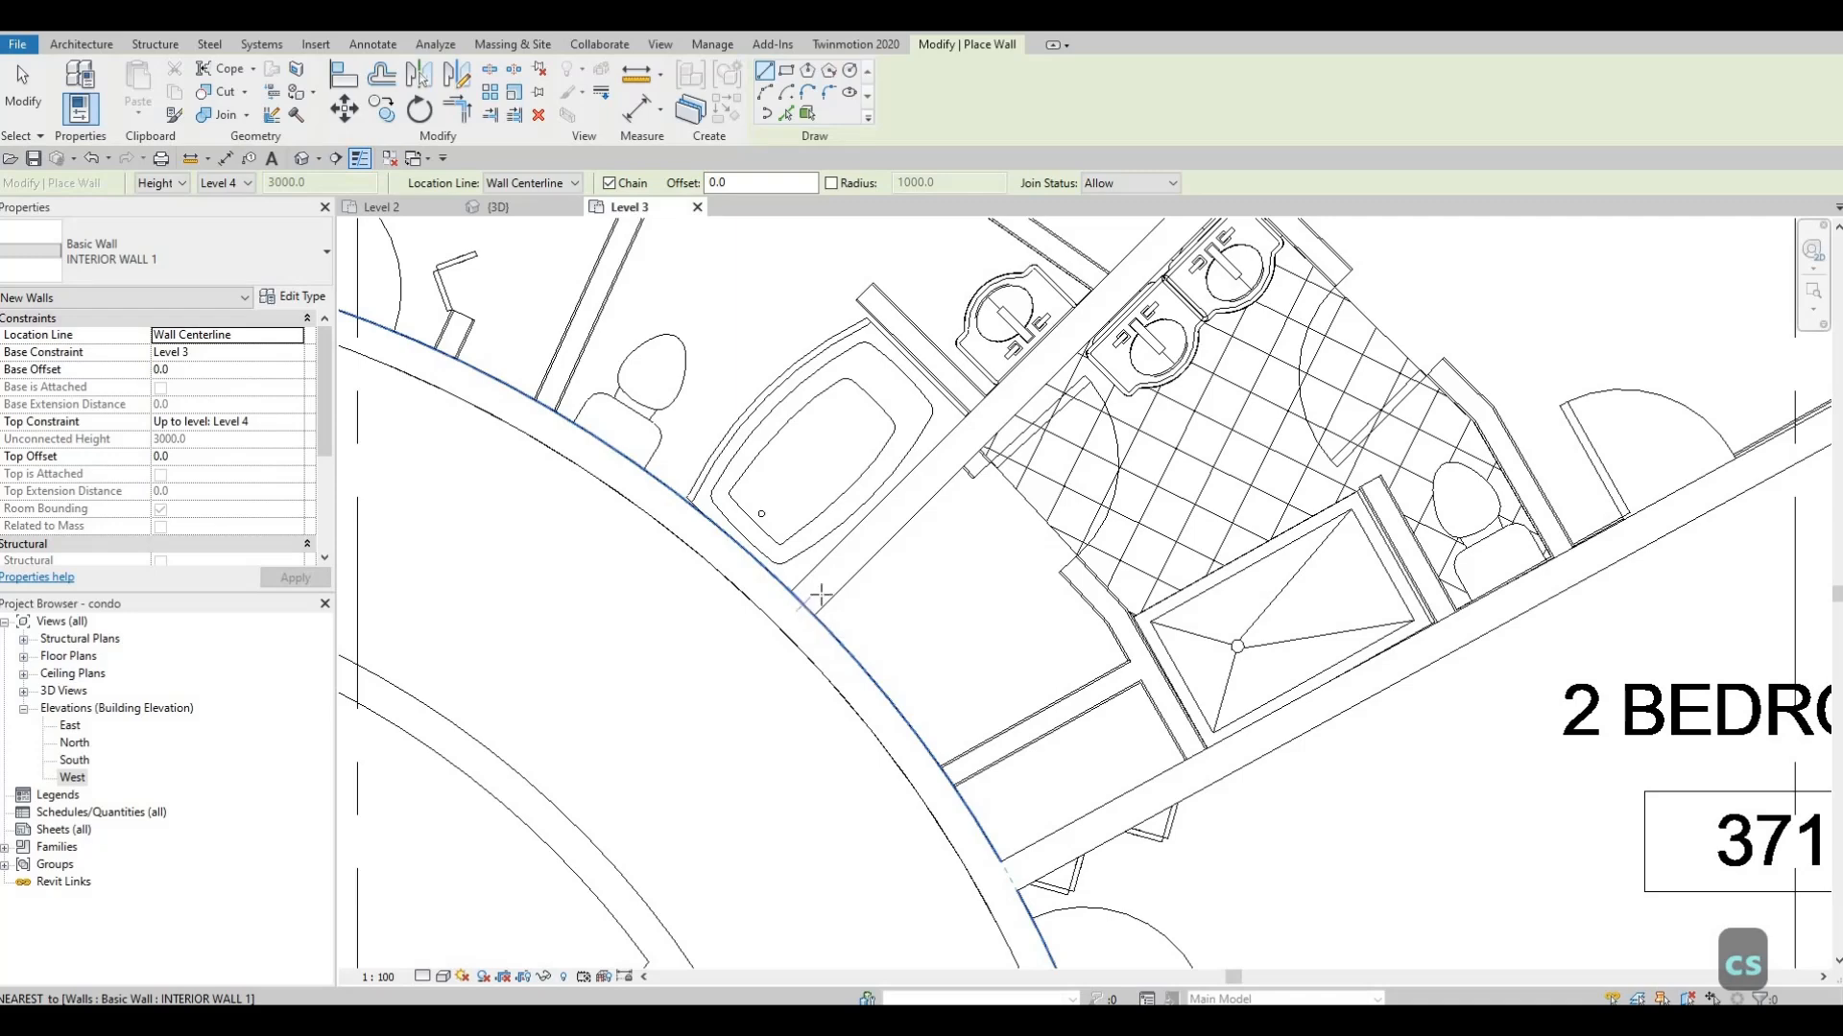
left_click(936, 483)
scroll(936, 483, "down", 5)
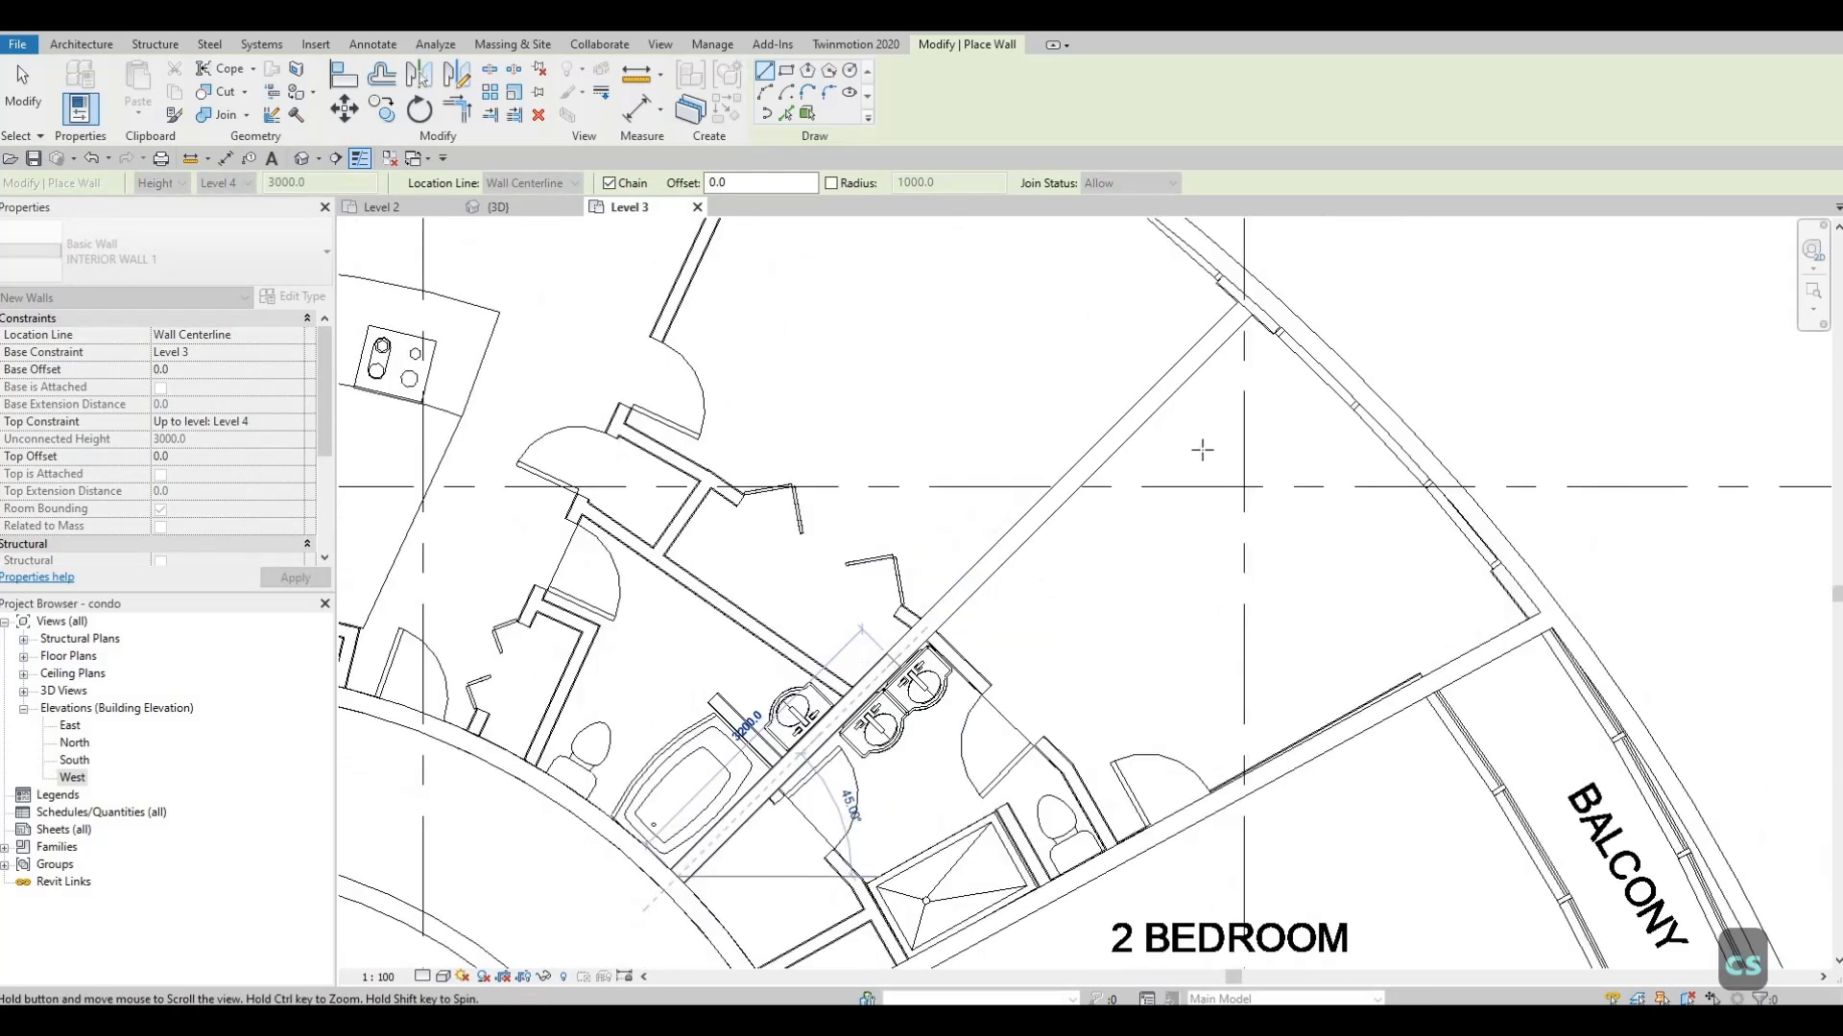
scroll(1199, 442, "up", 2)
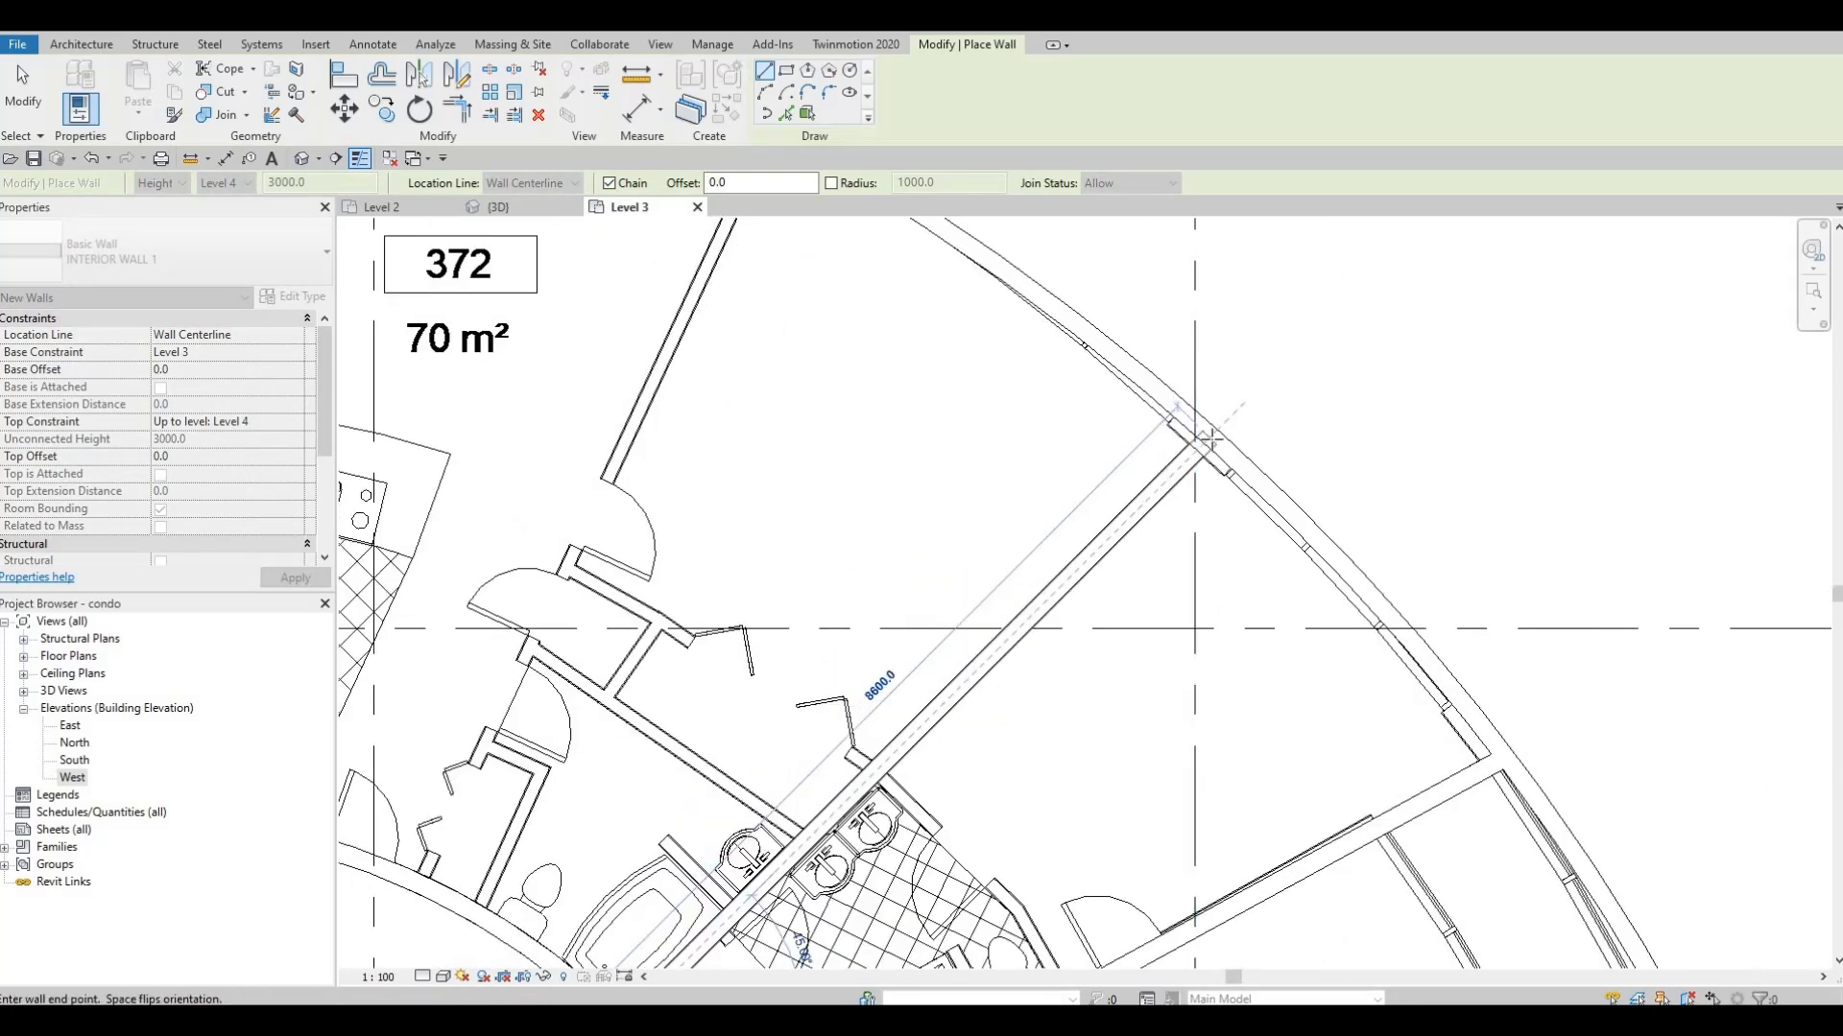
key("Escape")
Draw the interior wall of unit 372 from the corridor wall by the entry closet, along the bedroom, to the outer curved wall
middle_click_drag(842, 522, 1121, 427)
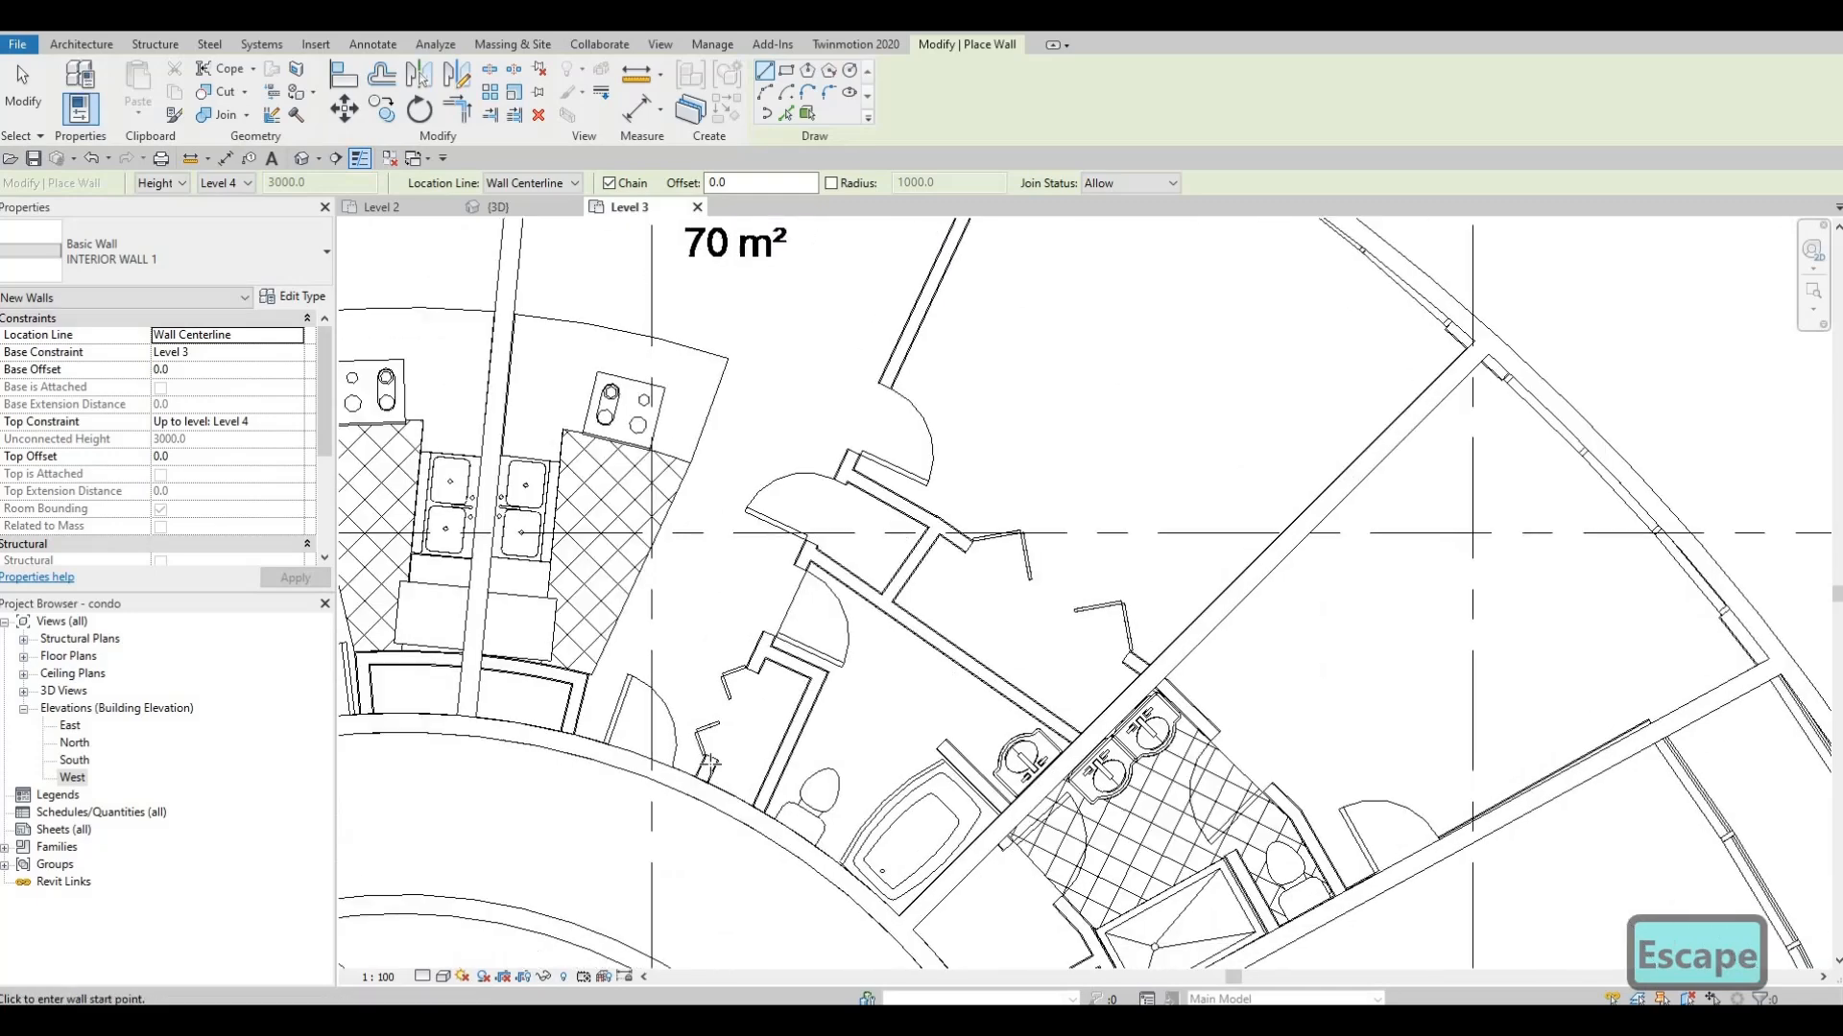
scroll(703, 771, "up", 2)
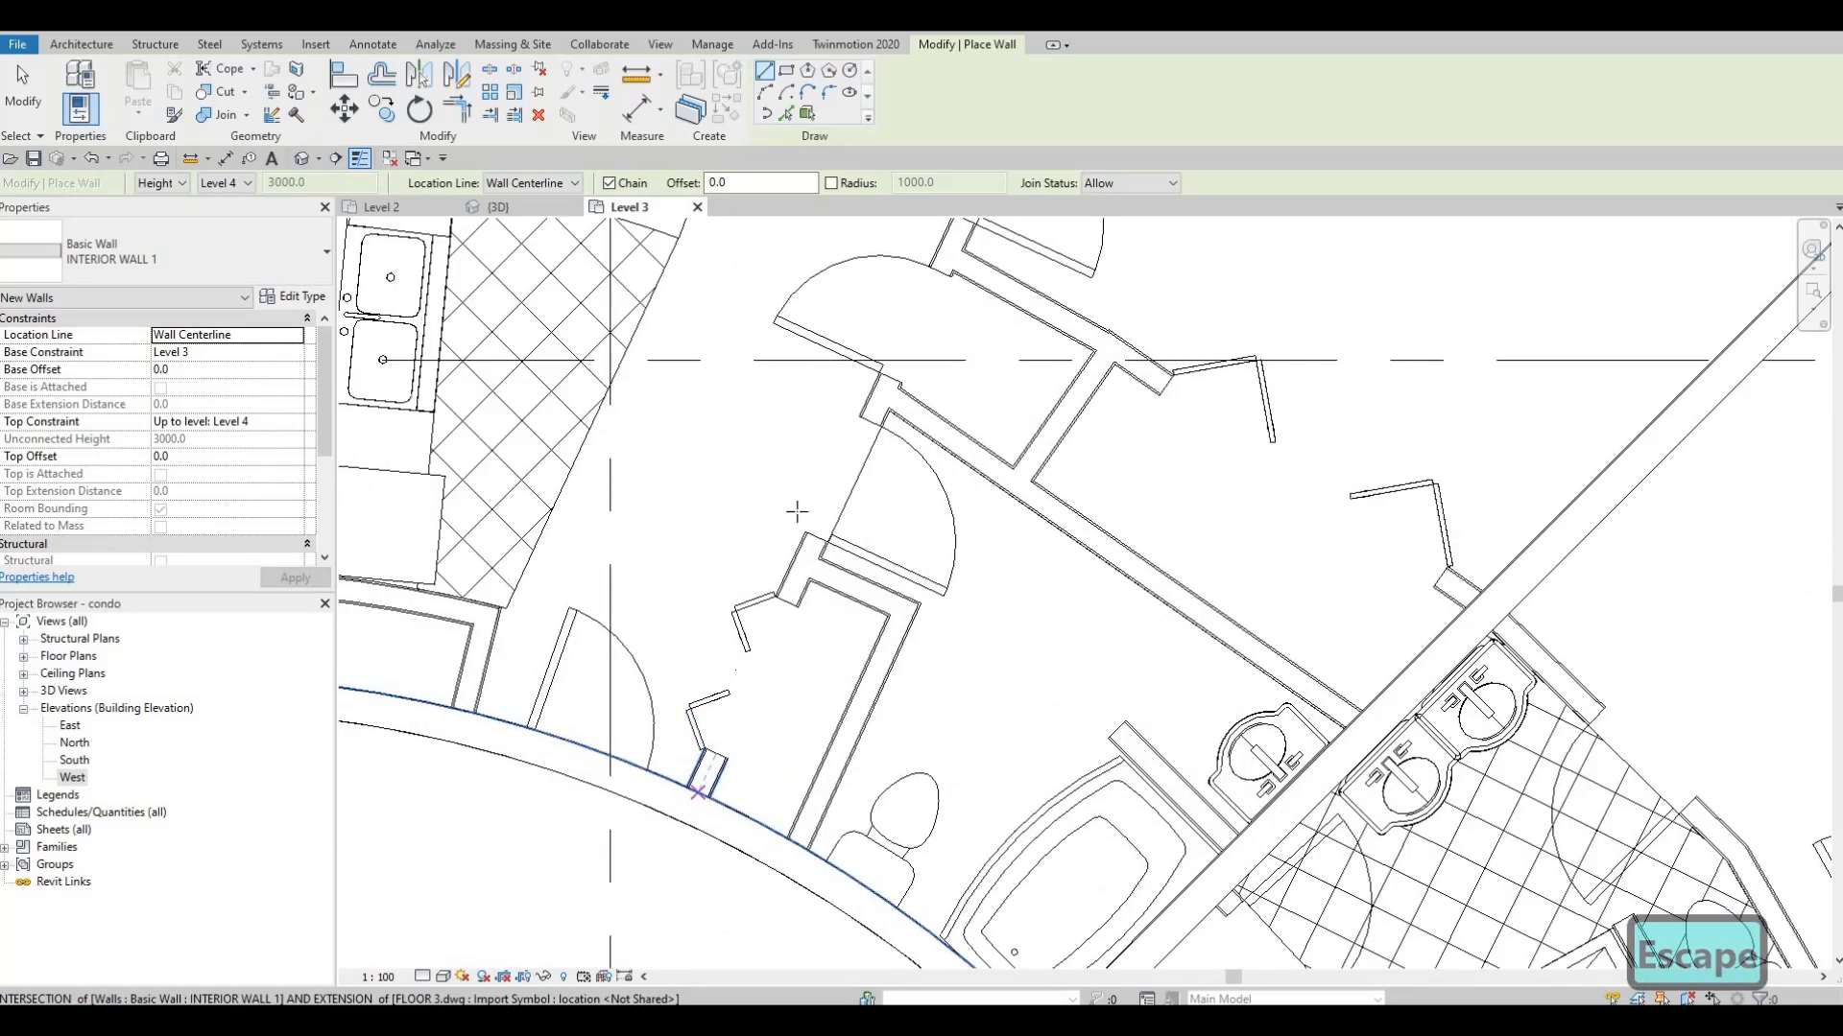
left_click(701, 790)
middle_click_drag(896, 392, 831, 683)
scroll(830, 684, "down", 1)
middle_click_drag(966, 311, 823, 746)
scroll(996, 437, "up", 1)
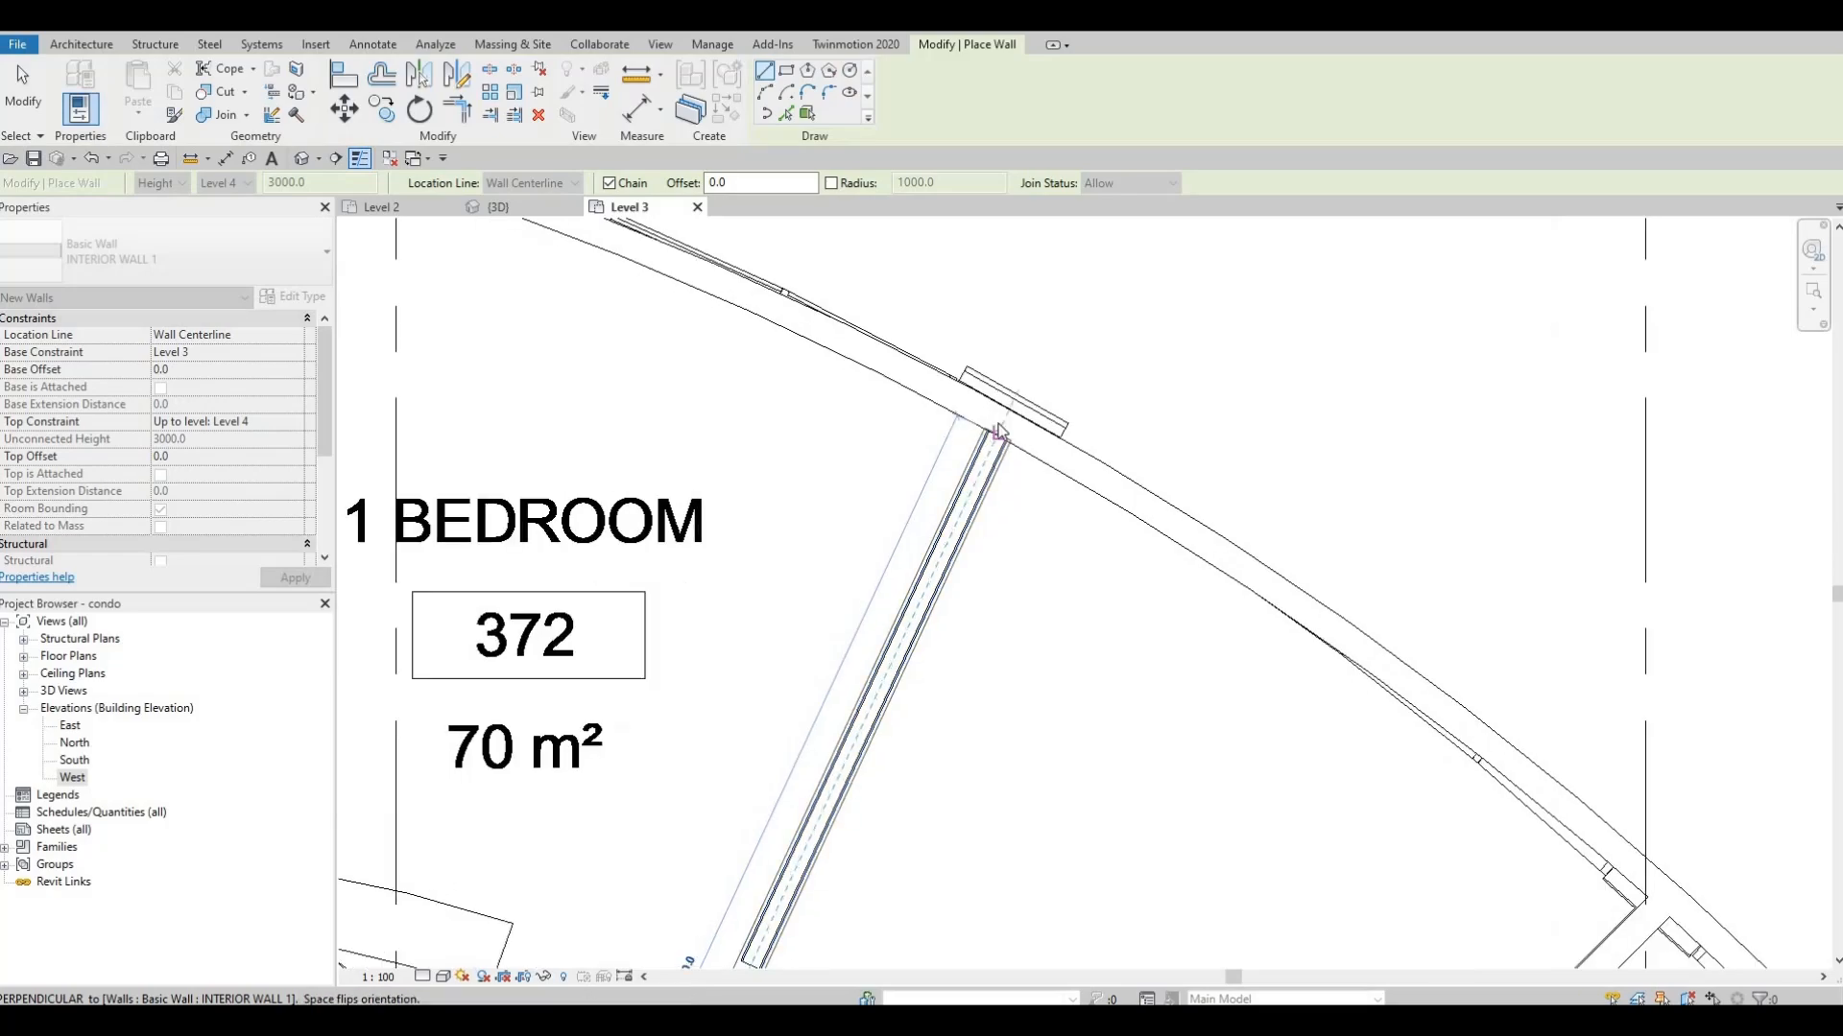
left_click(982, 452)
key("Escape")
Examine the party wall between units 366 and 372 from facade to corridor, and check the whole floor for missing unit walls
scroll(897, 605, "down", 1)
middle_click_drag(897, 605, 1090, 399)
middle_click_drag(827, 654, 1114, 486)
scroll(1113, 487, "down", 1)
middle_click_drag(996, 370, 1177, 436)
scroll(1178, 436, "down", 2)
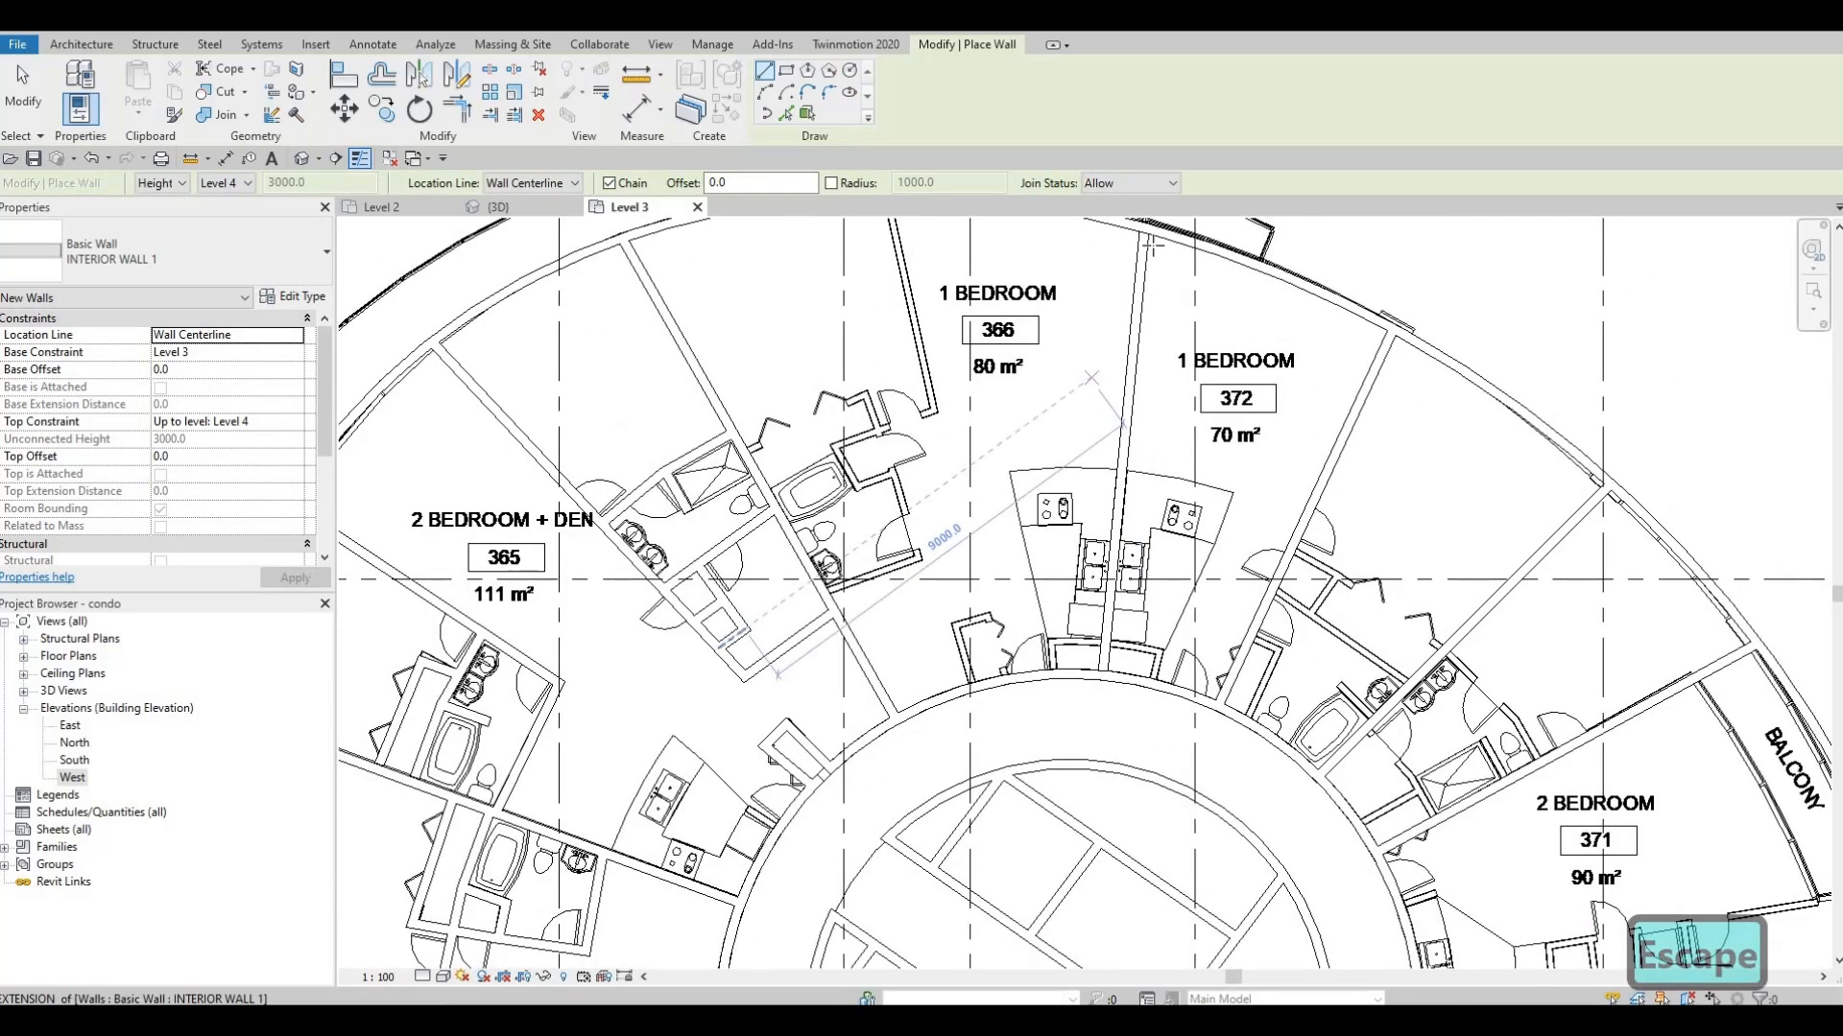
scroll(1141, 232, "up", 7)
scroll(1073, 586, "down", 4)
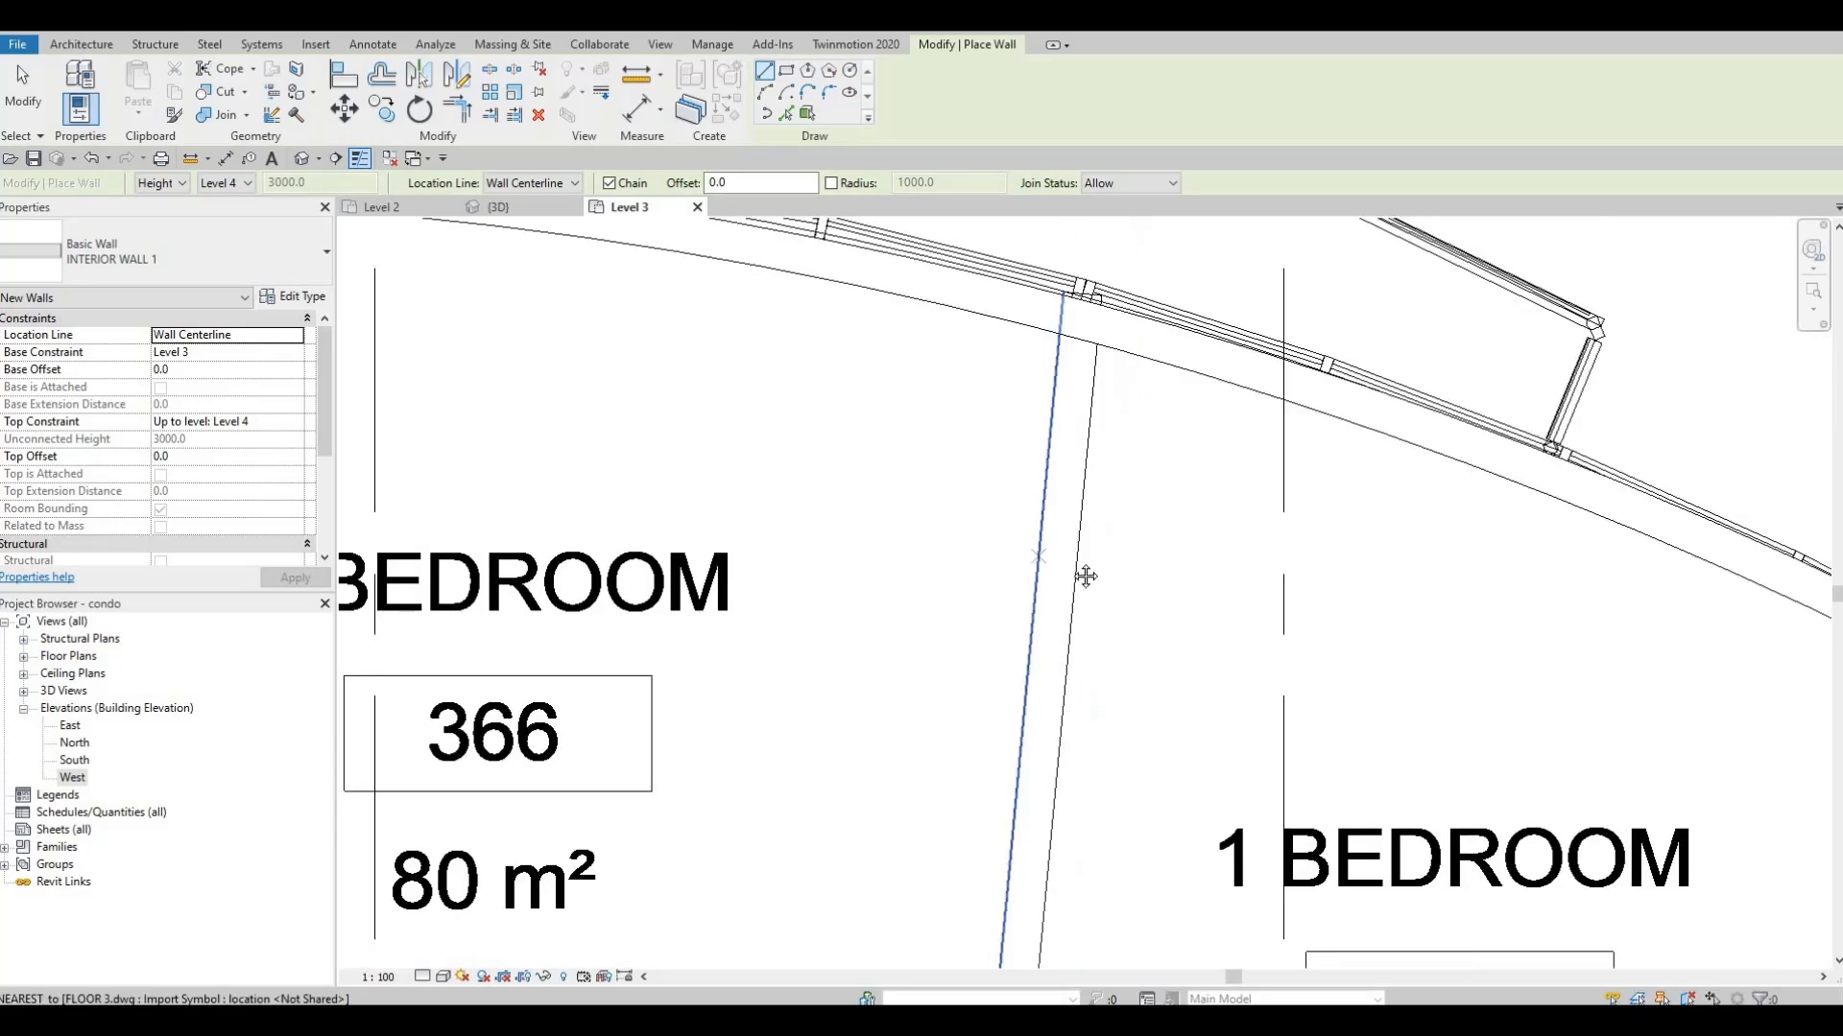
scroll(1029, 616, "down", 3)
middle_click_drag(1028, 616, 1134, 519)
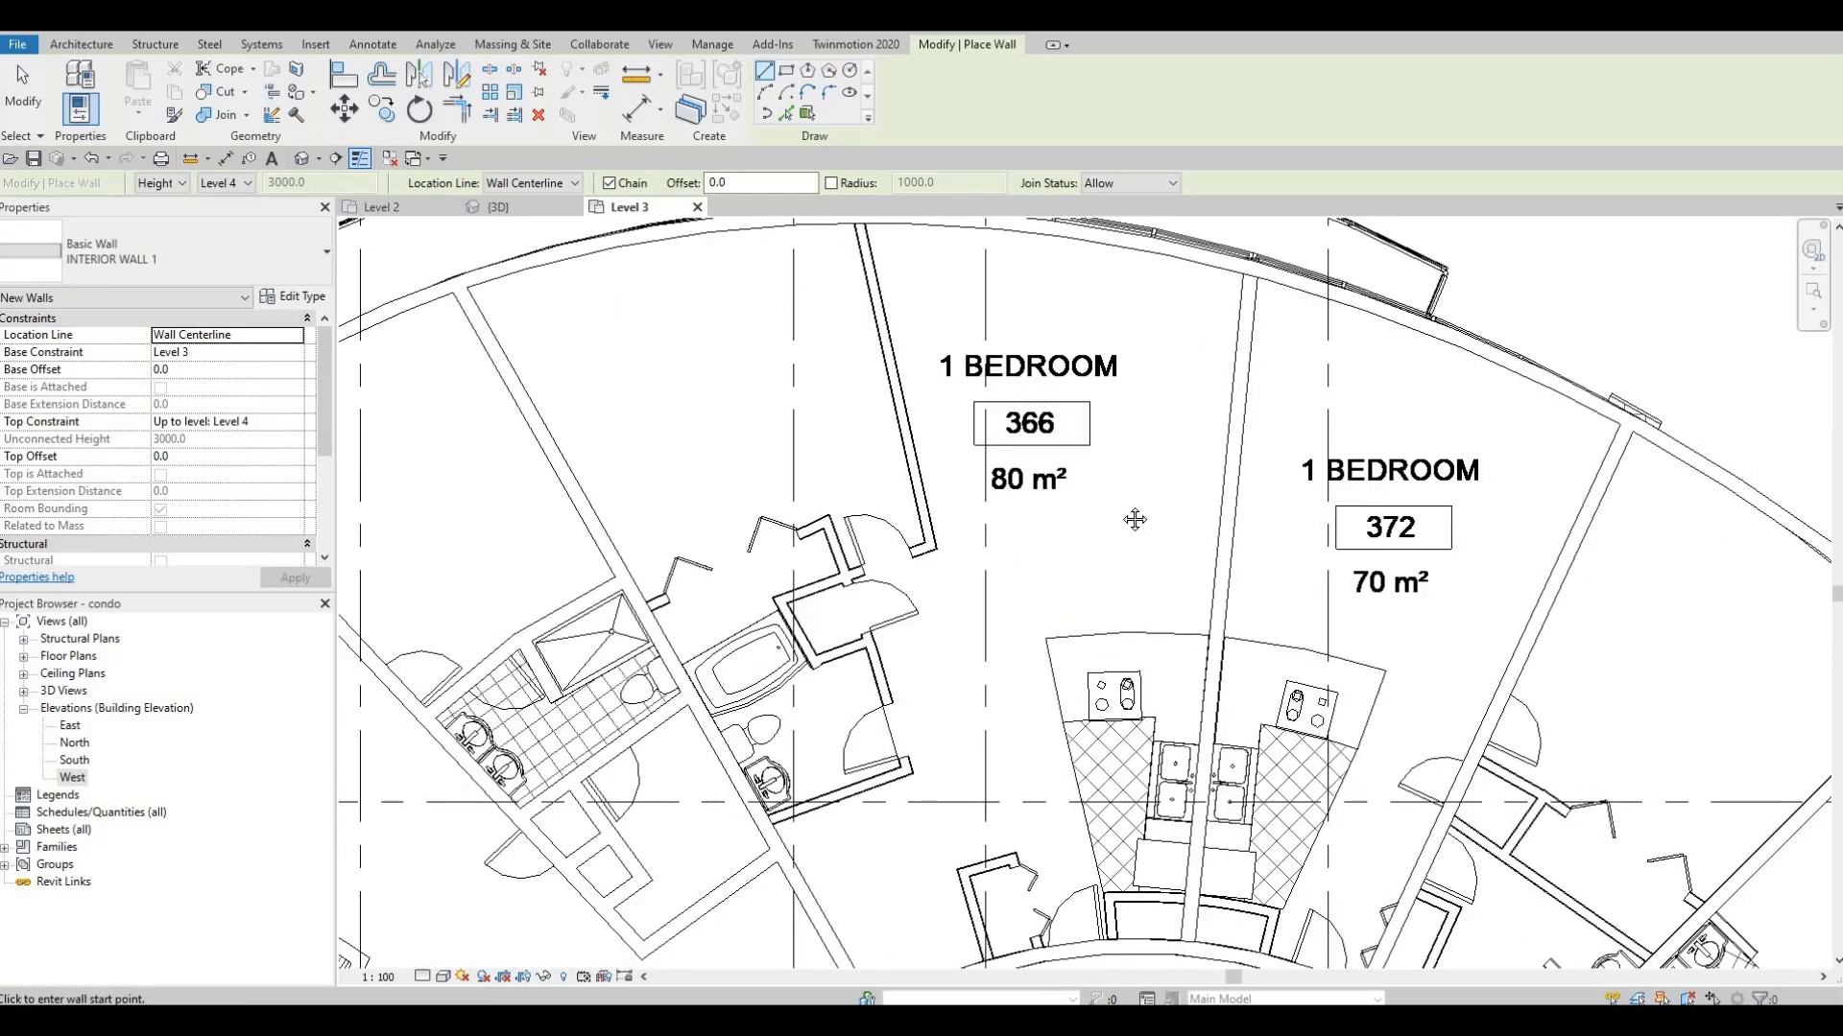
middle_click_drag(1016, 679, 1012, 543)
scroll(1008, 537, "down", 2)
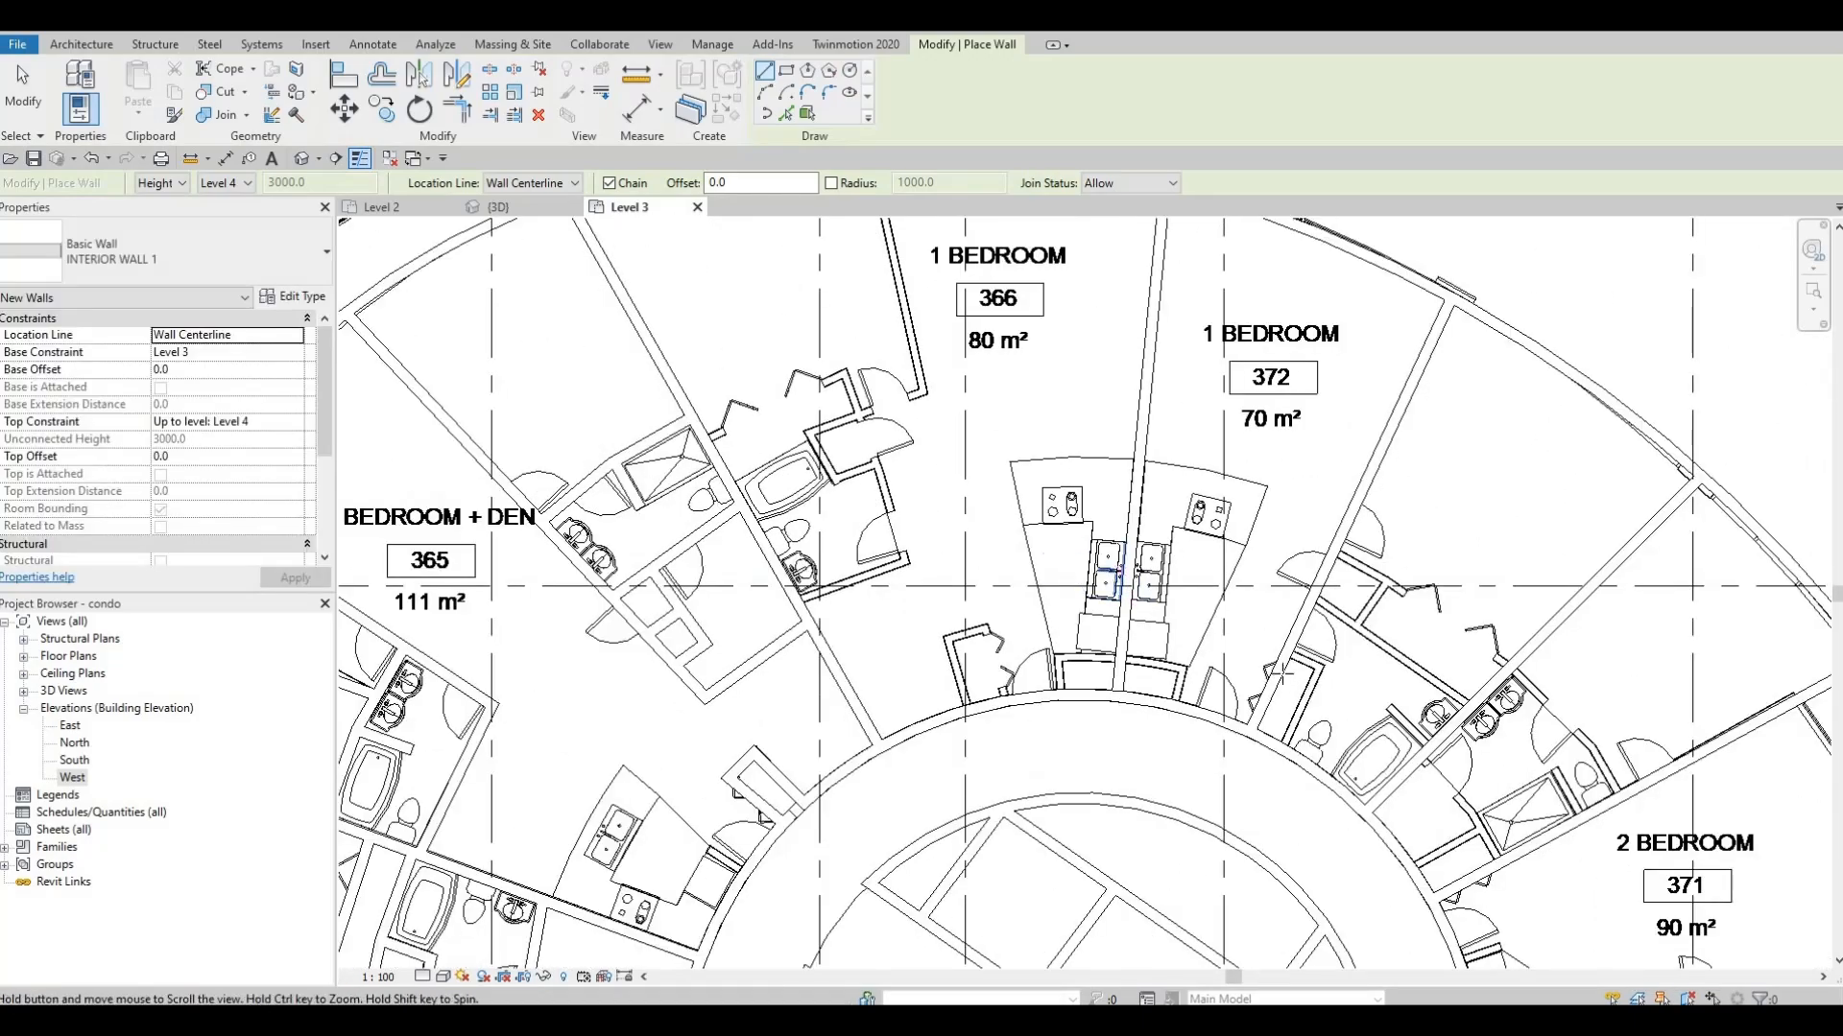
scroll(1324, 437, "down", 1)
middle_click_drag(1325, 437, 1211, 289)
scroll(1170, 386, "down", 4)
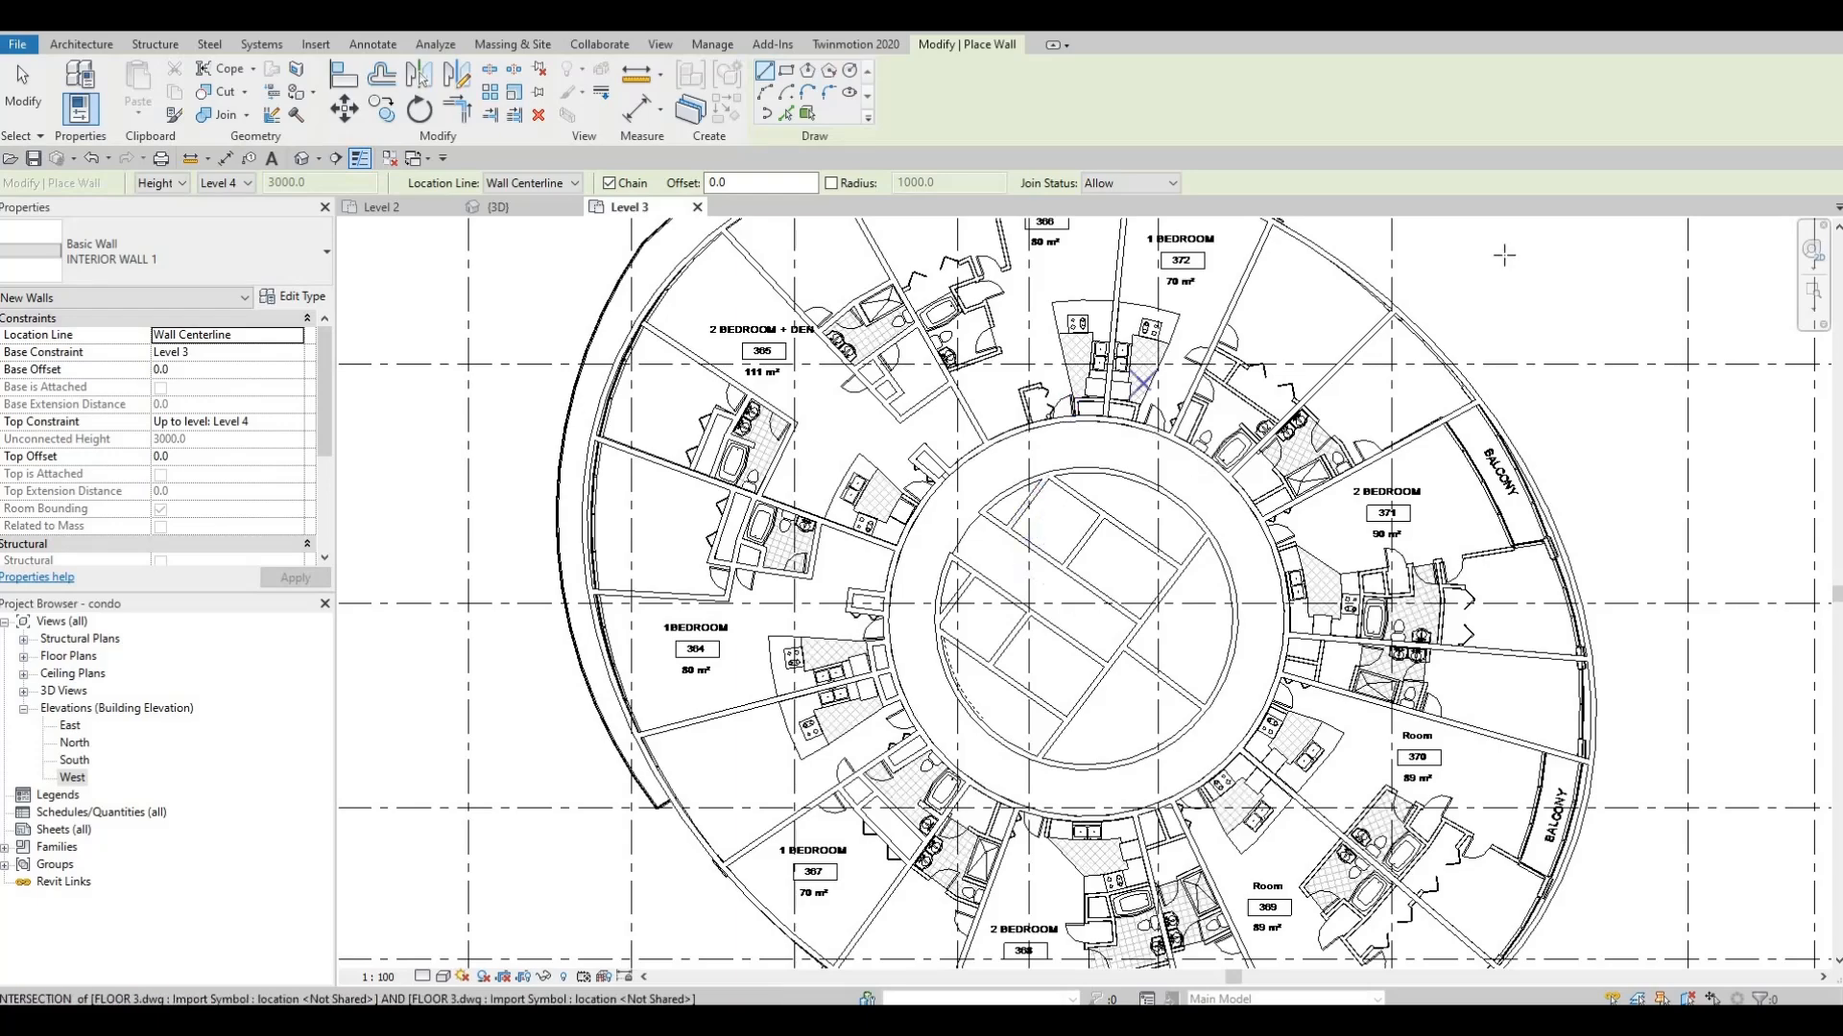
middle_click_drag(1374, 761, 1466, 522)
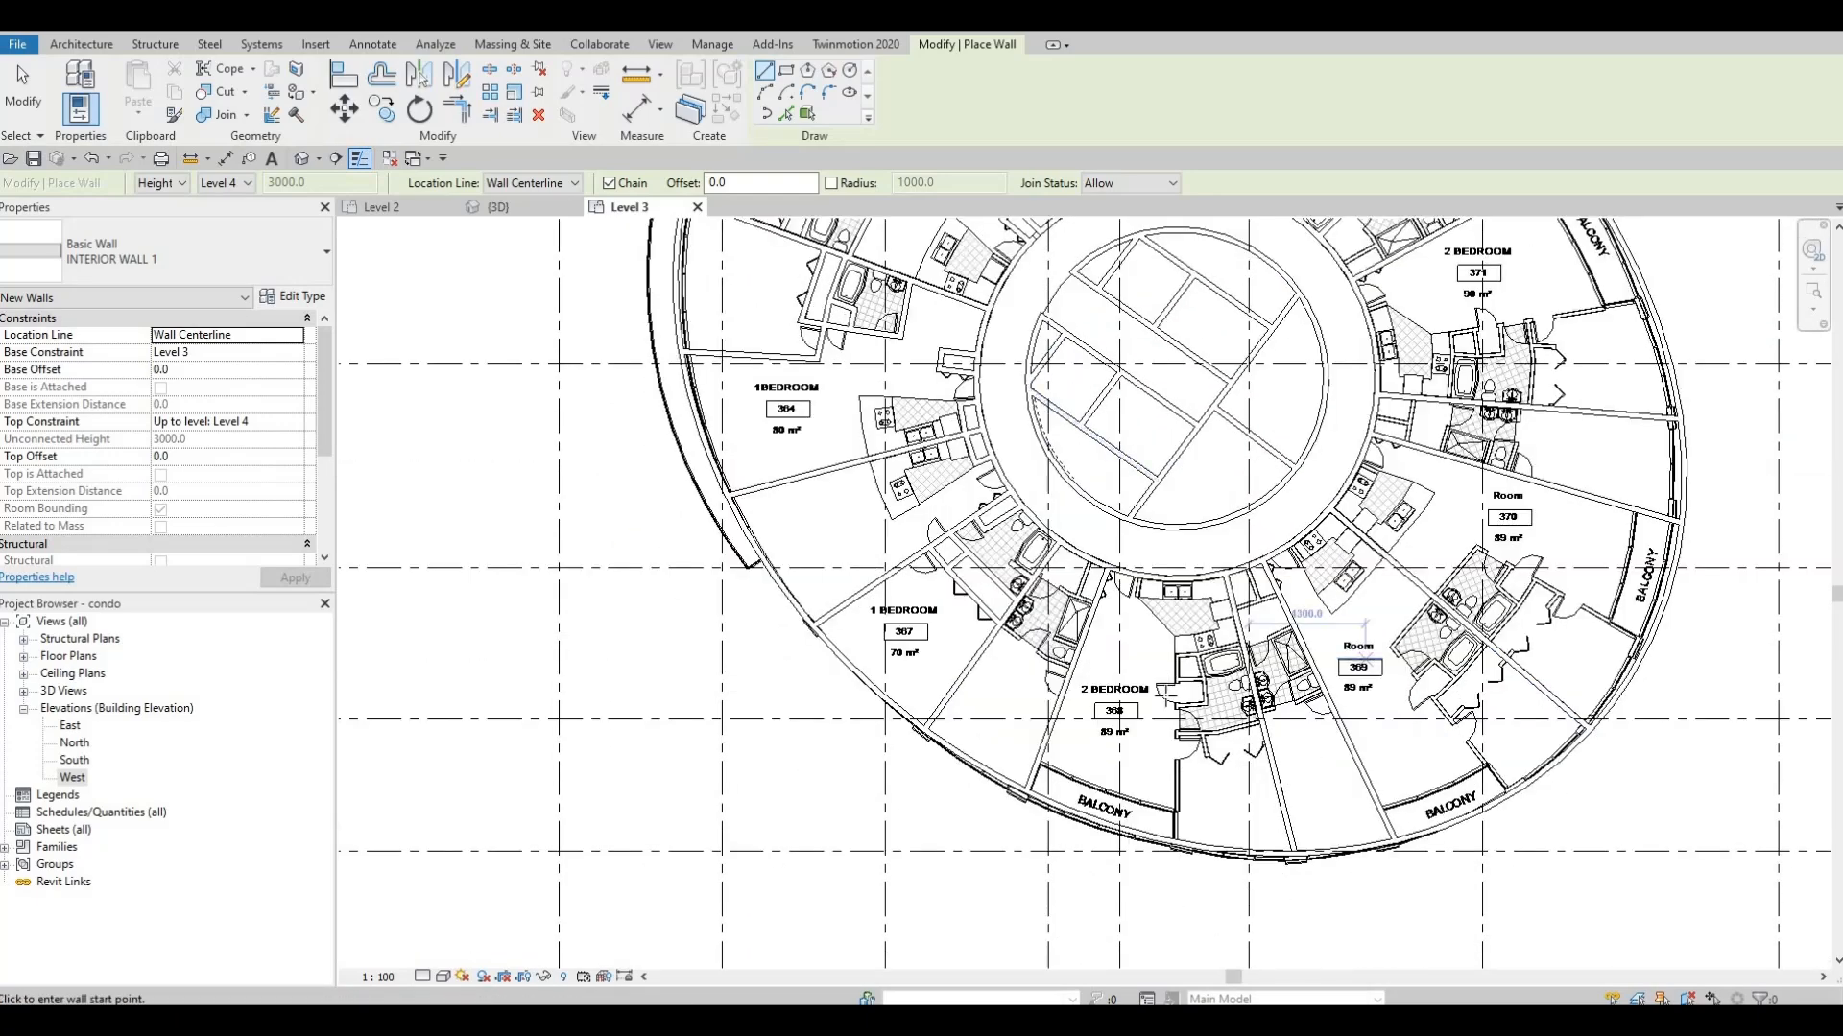
Draw unit 368's closet partition from the corridor wall toward the shower, and the bathroom wall from the unit's interior wall to the 367/368 party wall
scroll(1028, 653, "up", 7)
middle_click_drag(1036, 575, 1188, 773)
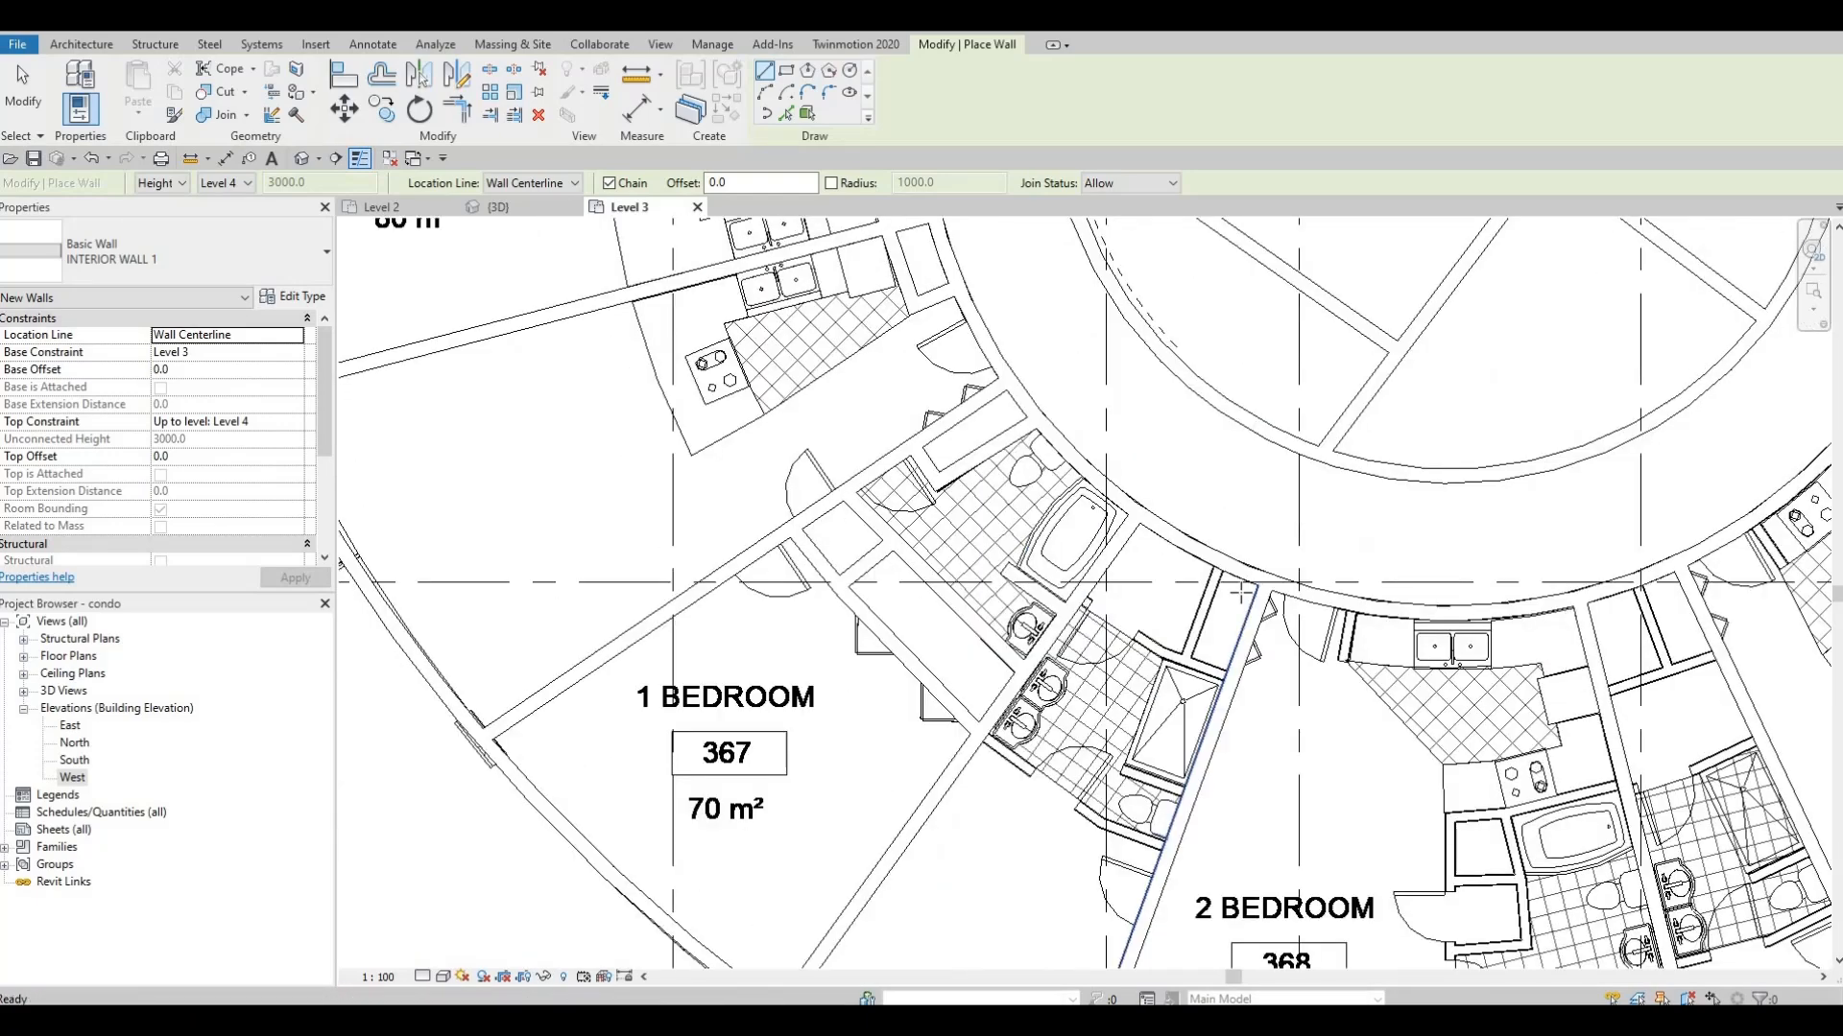
scroll(1194, 558, "up", 1)
scroll(1194, 557, "up", 6)
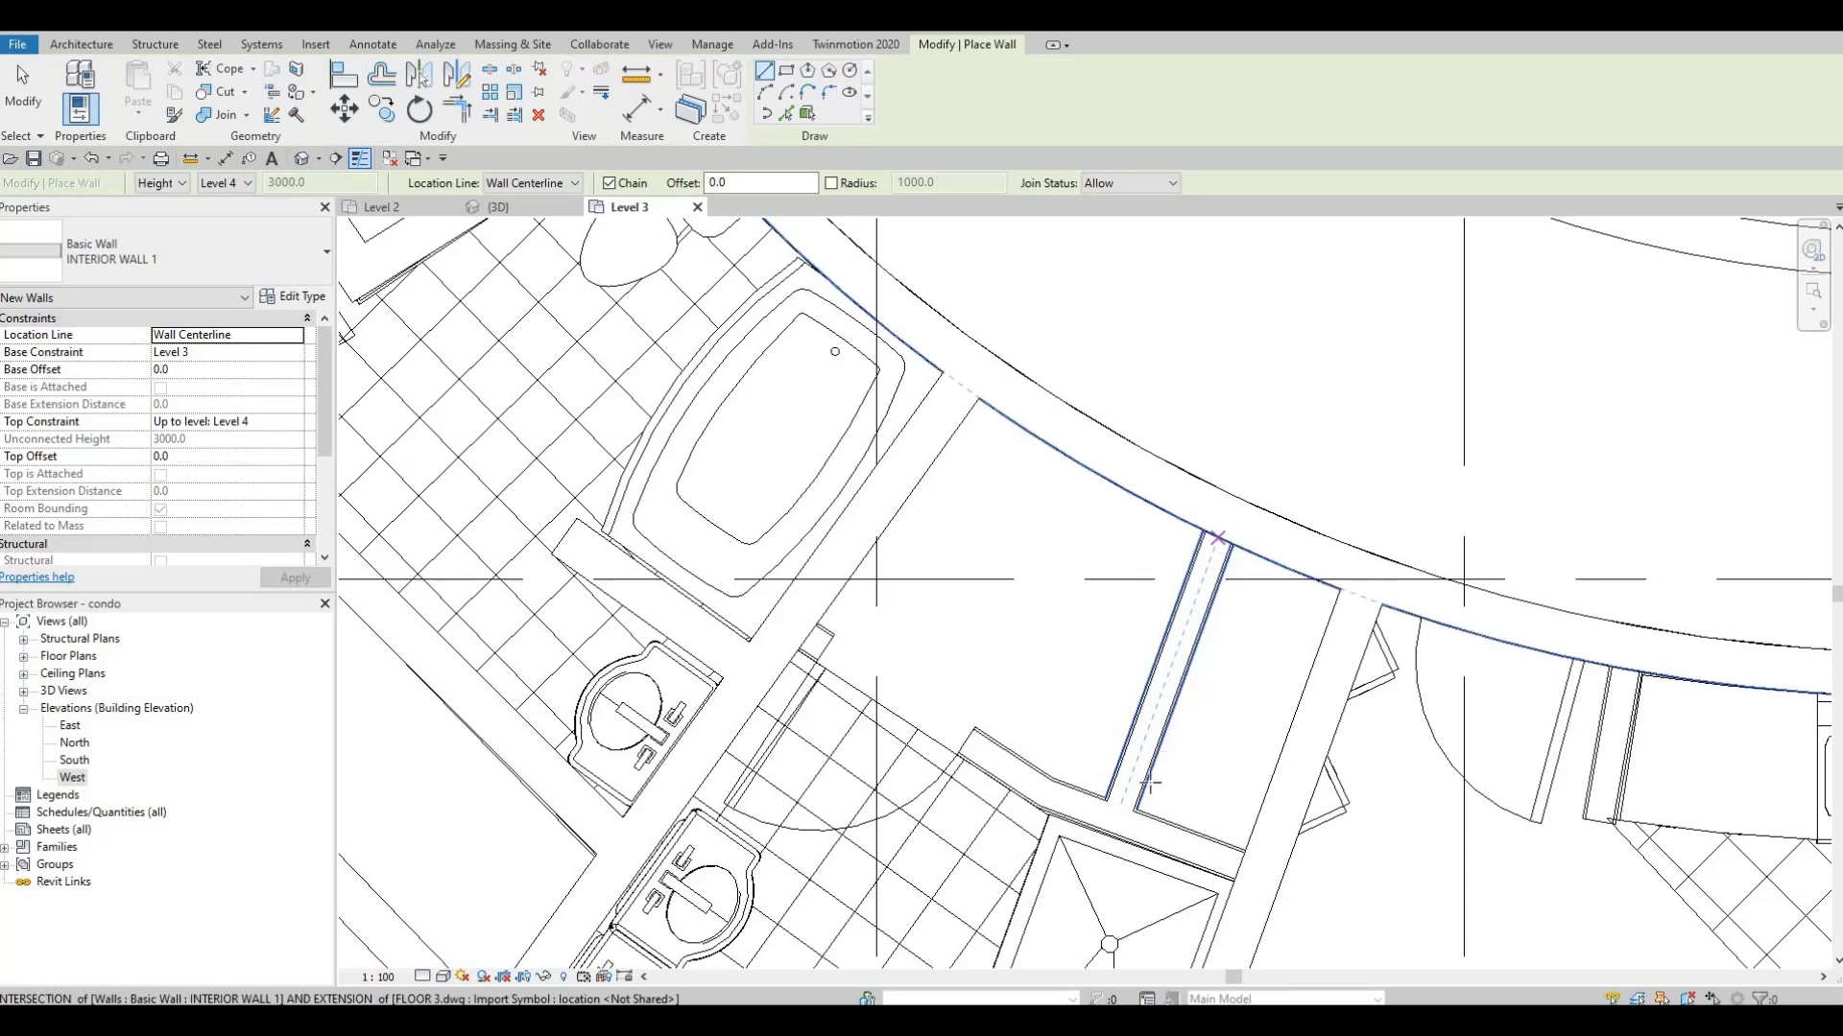
left_click(1216, 541)
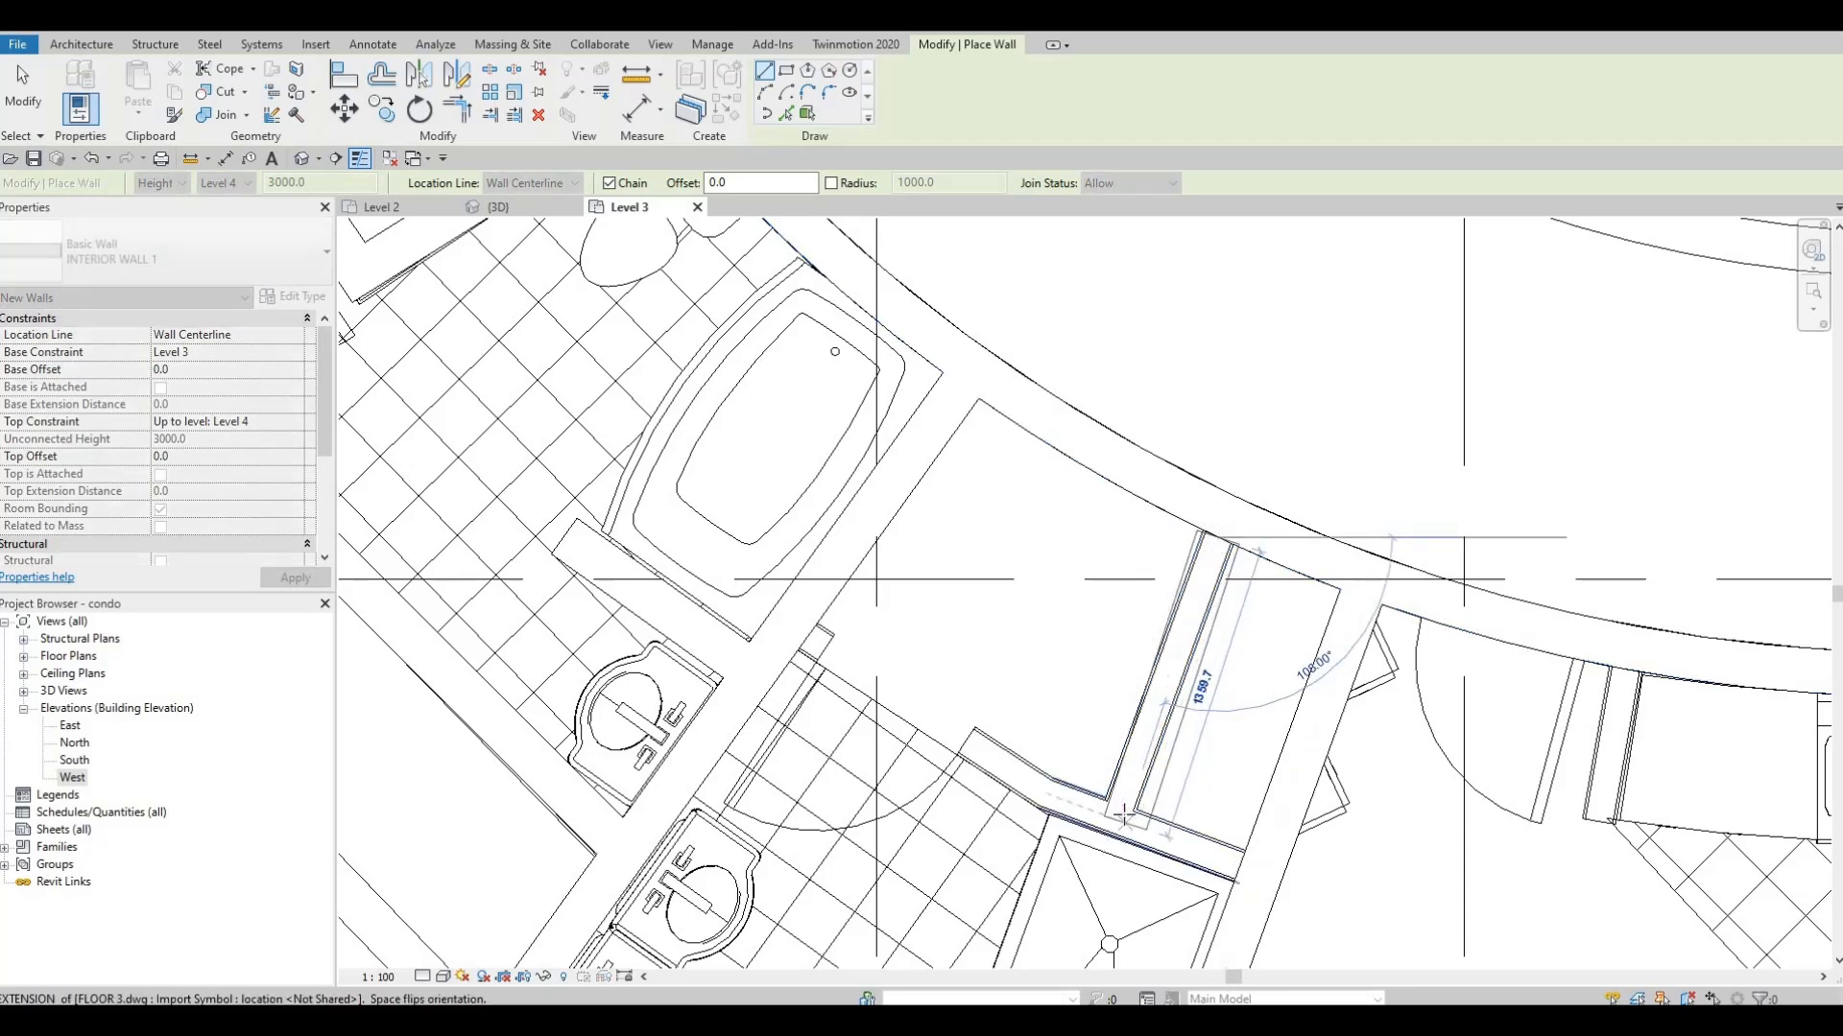
key("Escape")
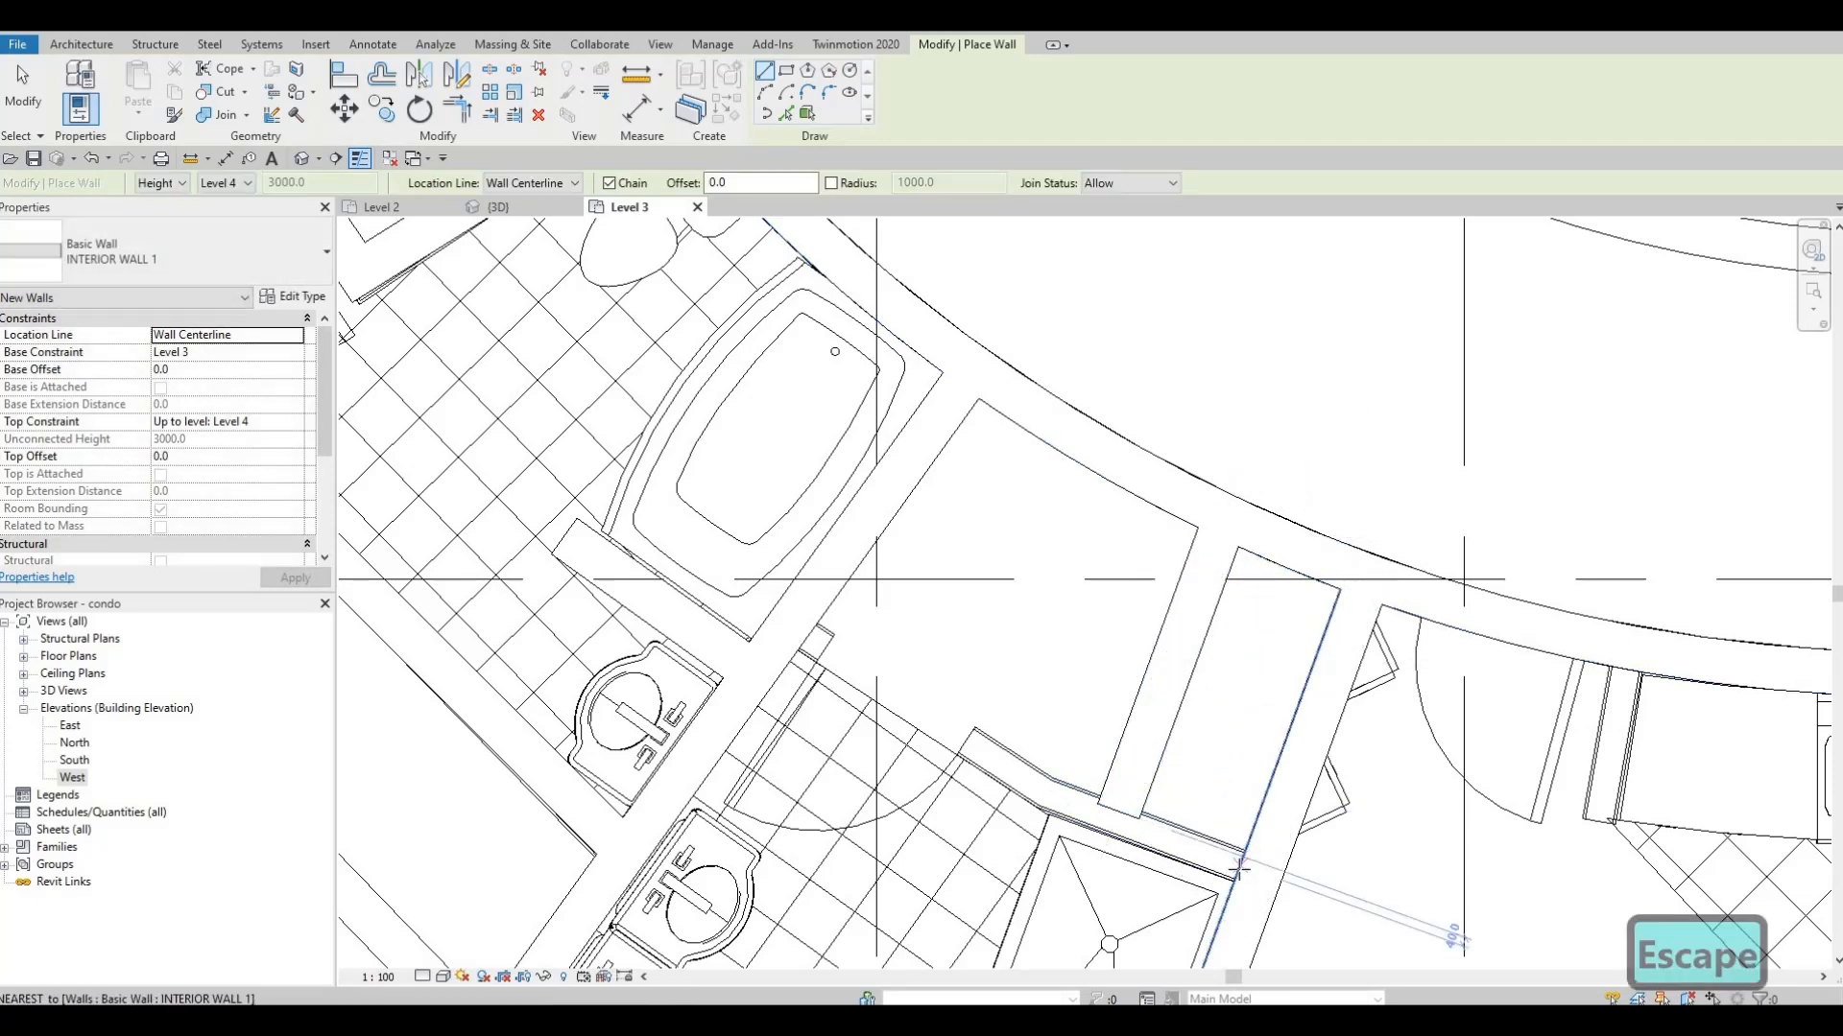
left_click(1238, 866)
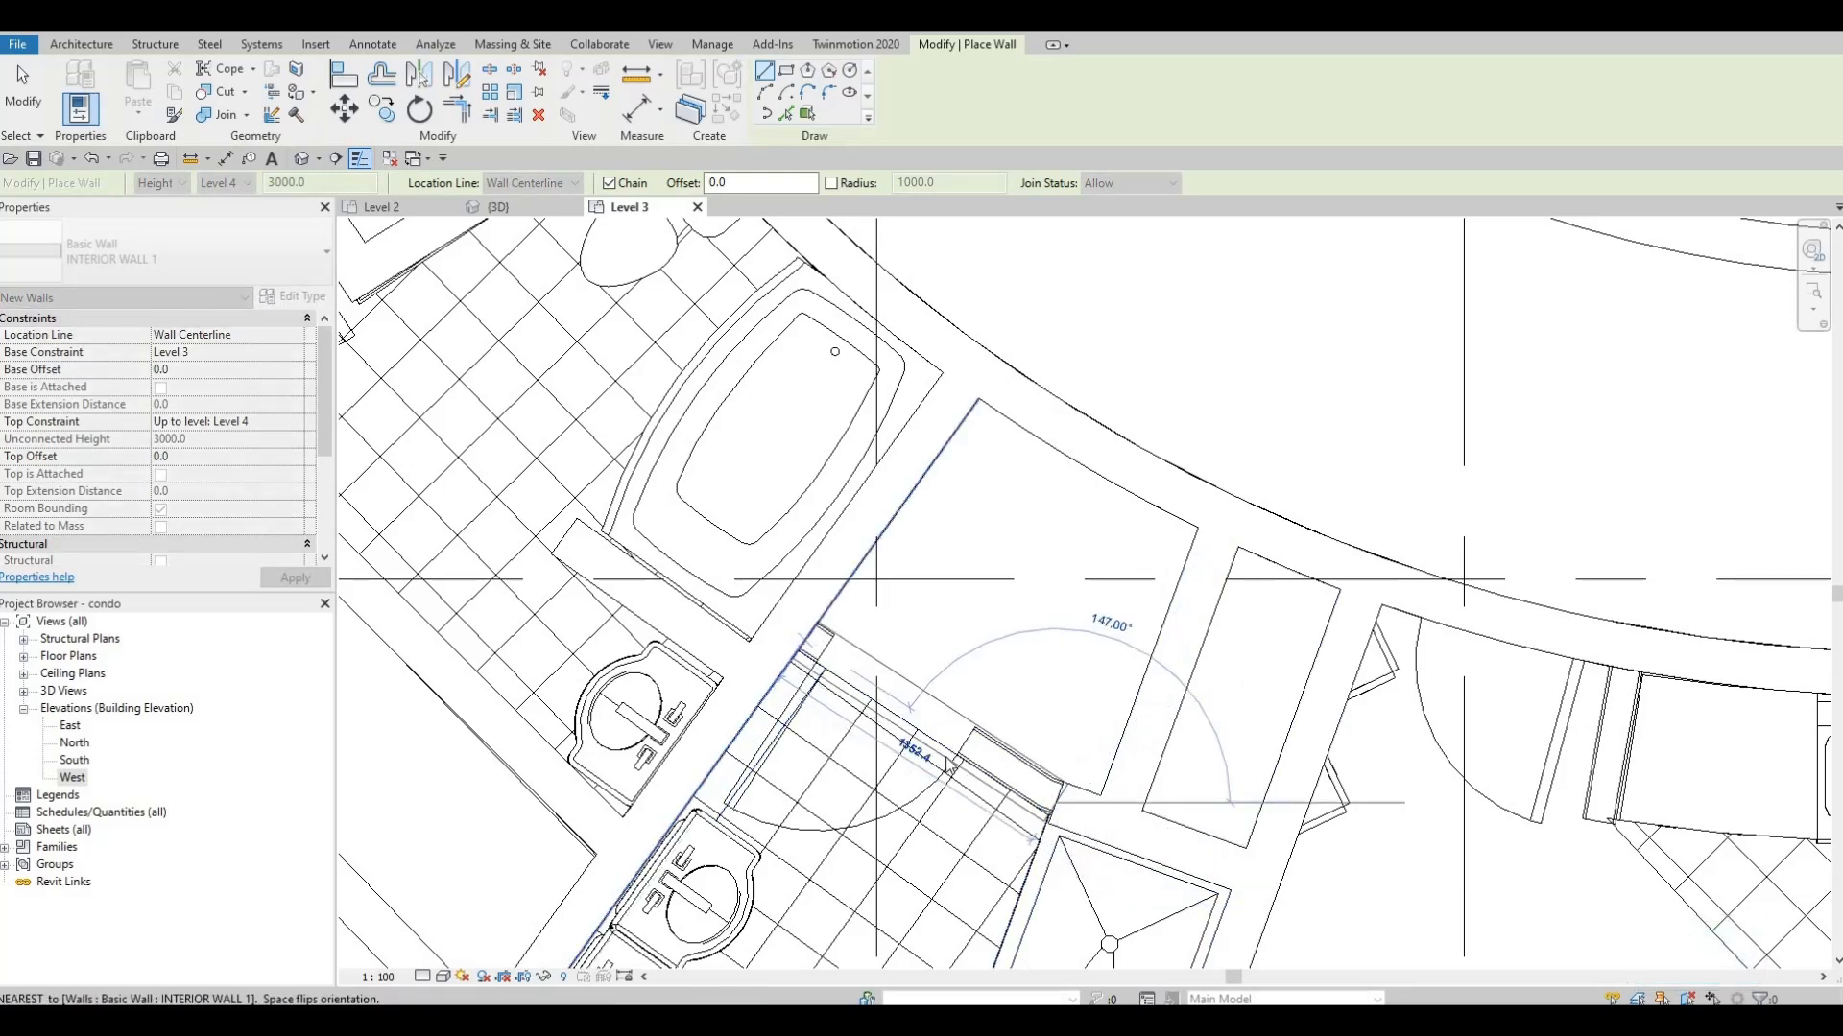
key("Escape")
Draw the short wall between the shower and the toilet in unit 368's left bathroom, starting from the unit's interior wall
middle_click_drag(1155, 649, 1177, 311)
middle_click_drag(1196, 757, 1244, 601)
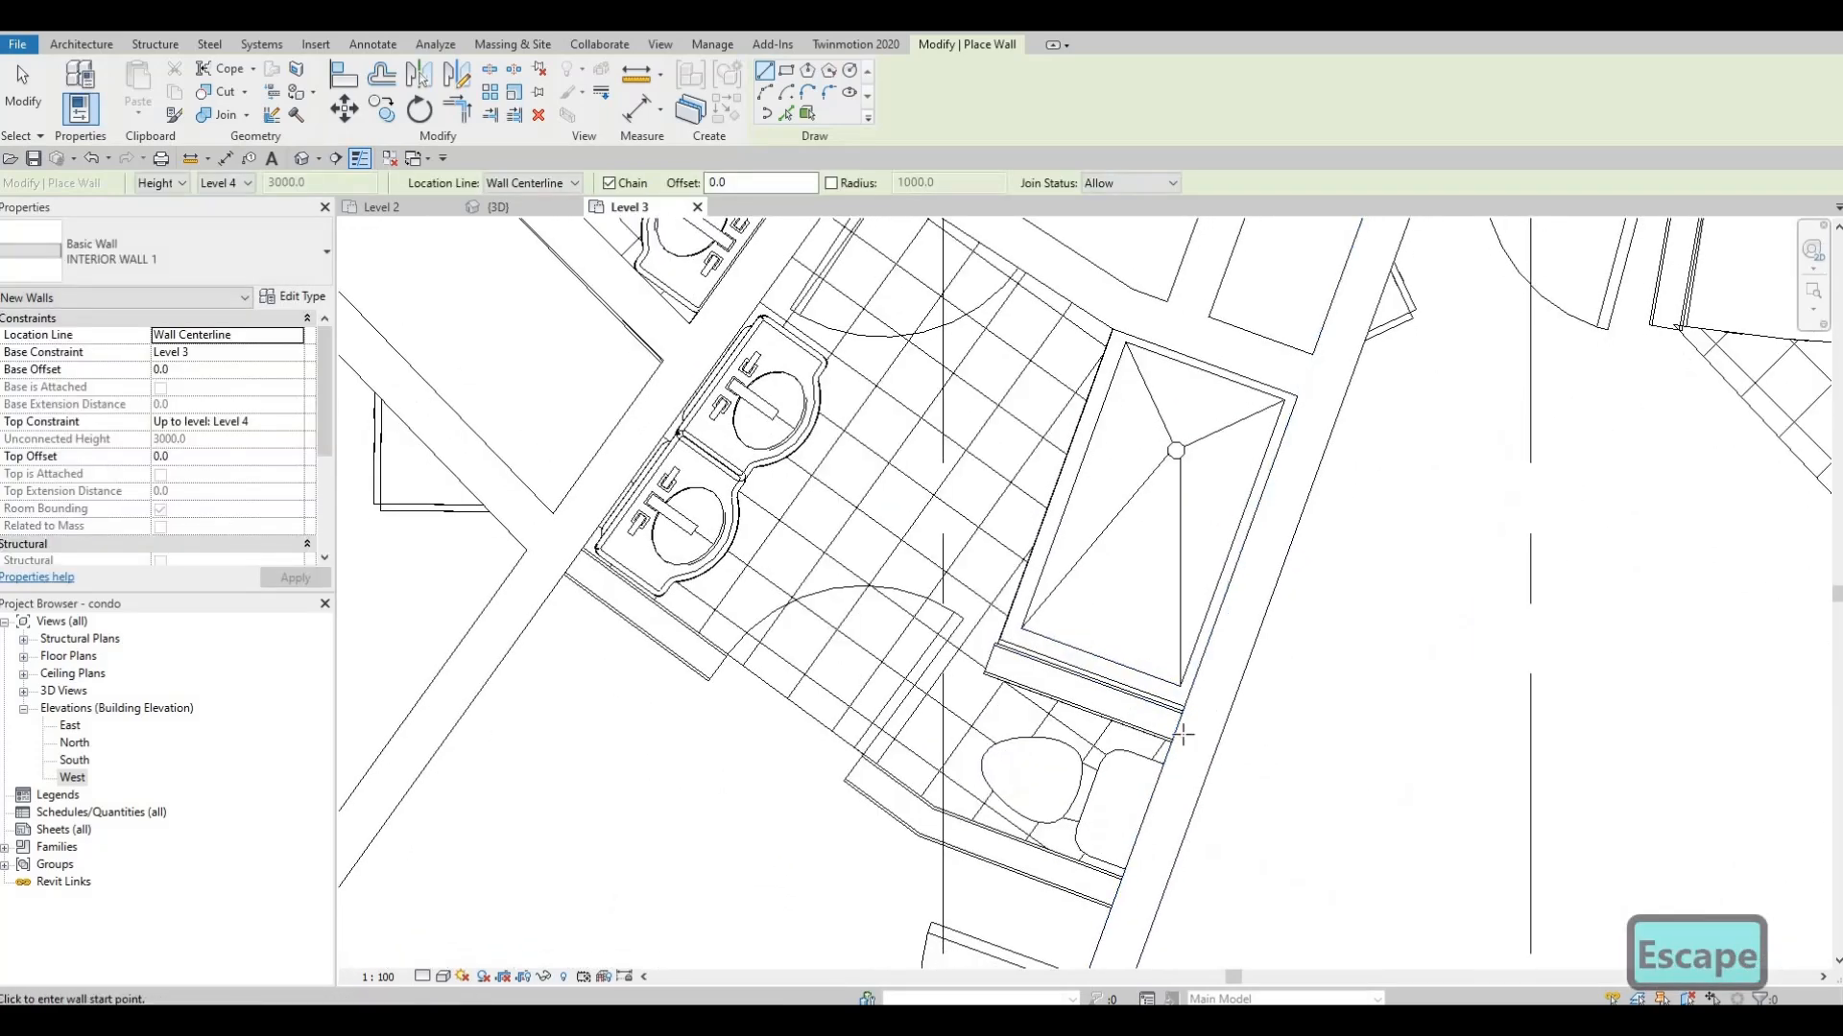
left_click(1176, 727)
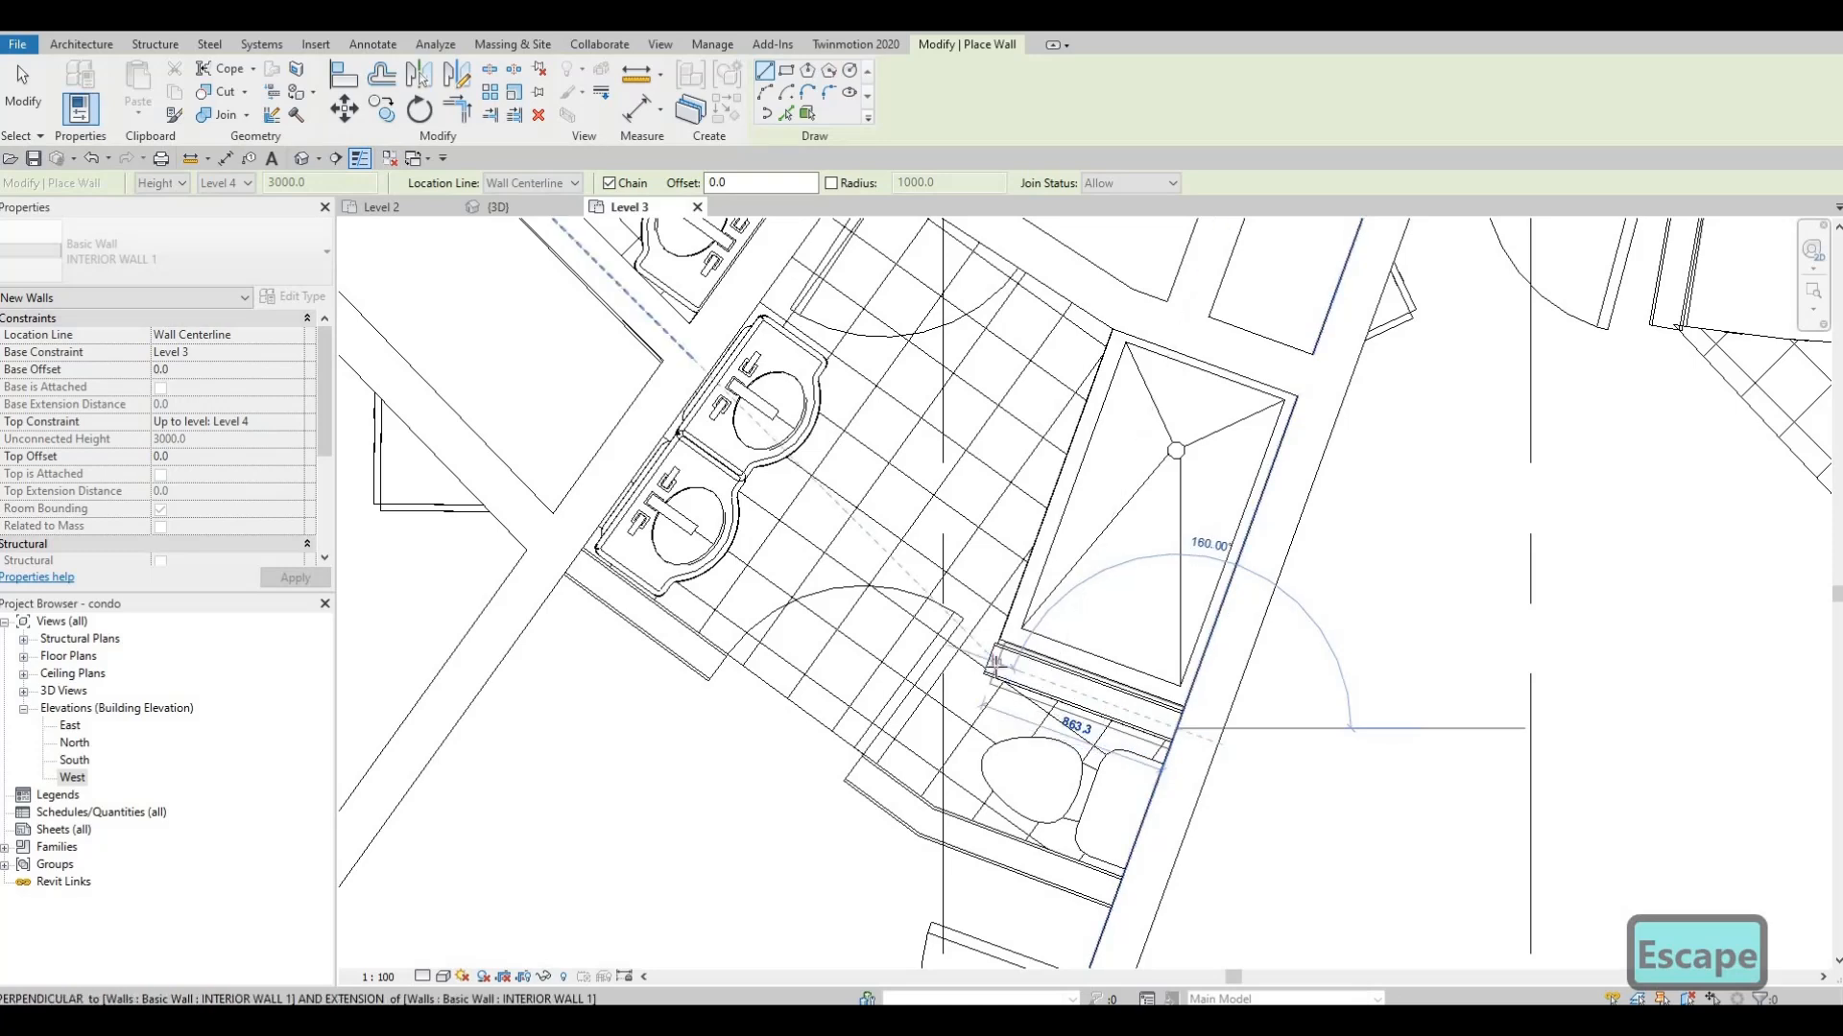
key("Escape")
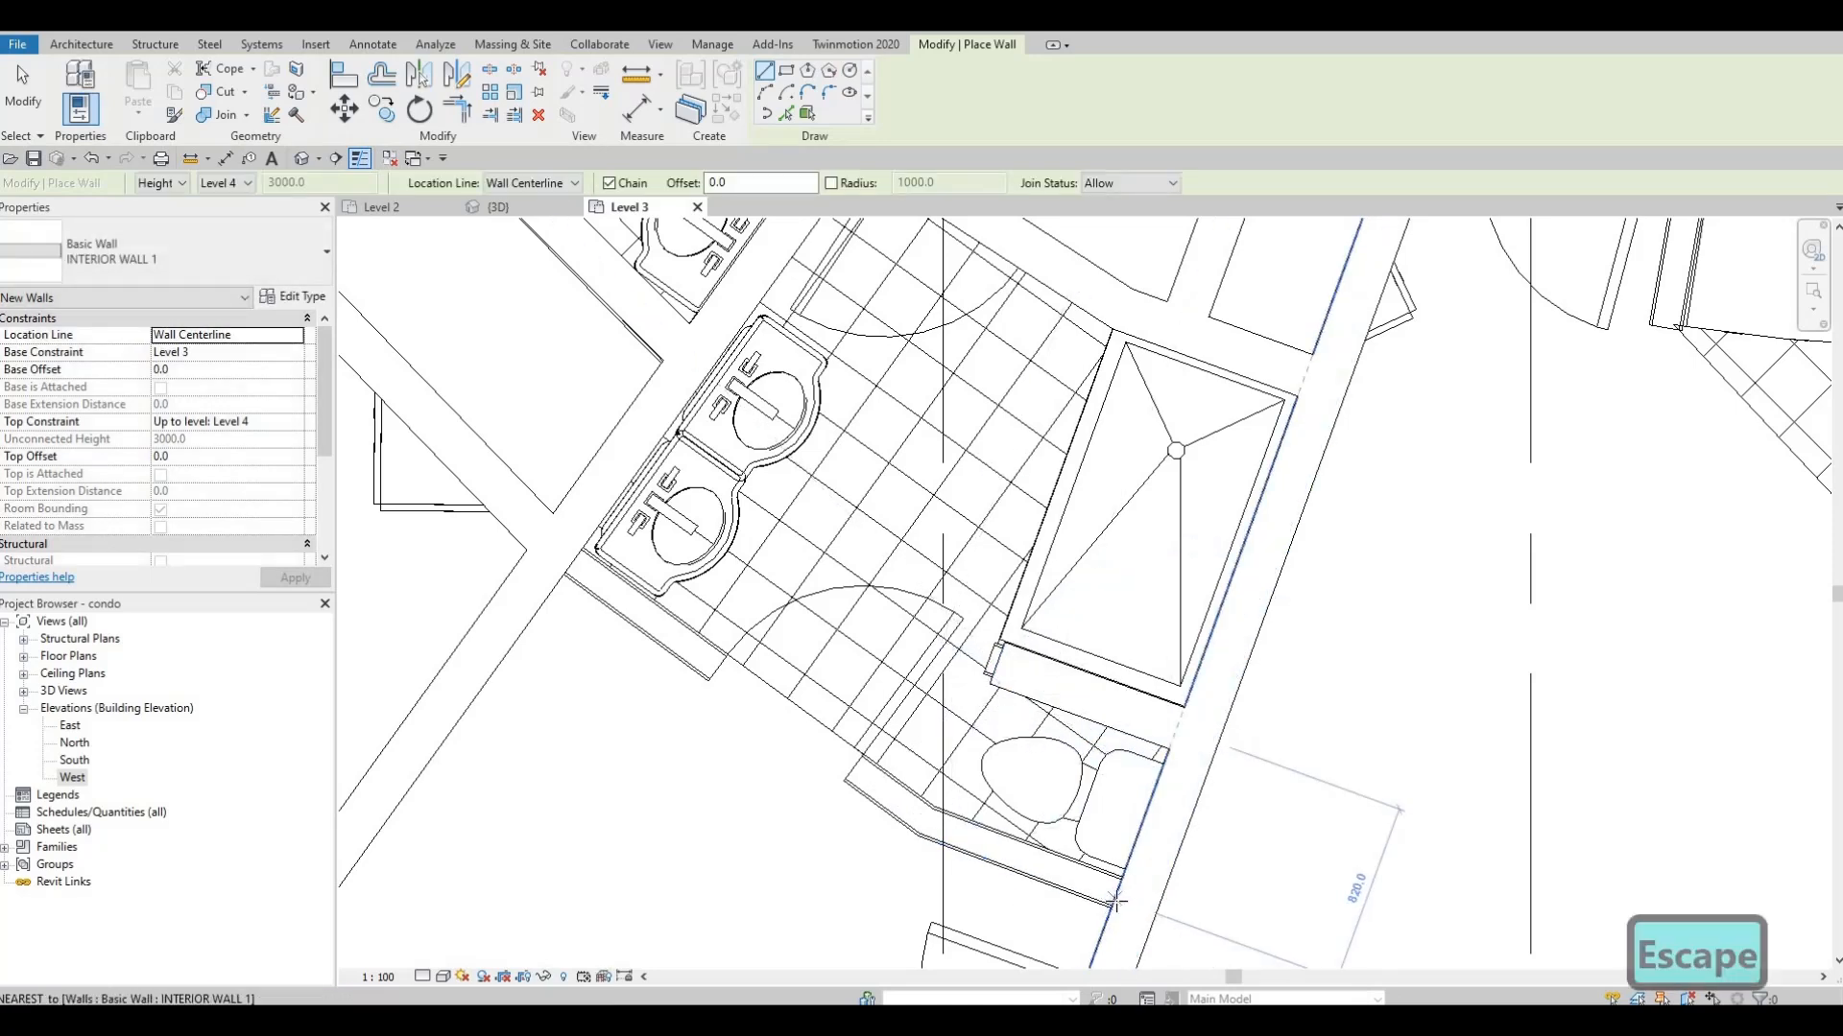
Draw the bathroom's angled lower wall from unit 368's interior wall, past the toilet and door, to the 367/368 party wall
left_click(1111, 897)
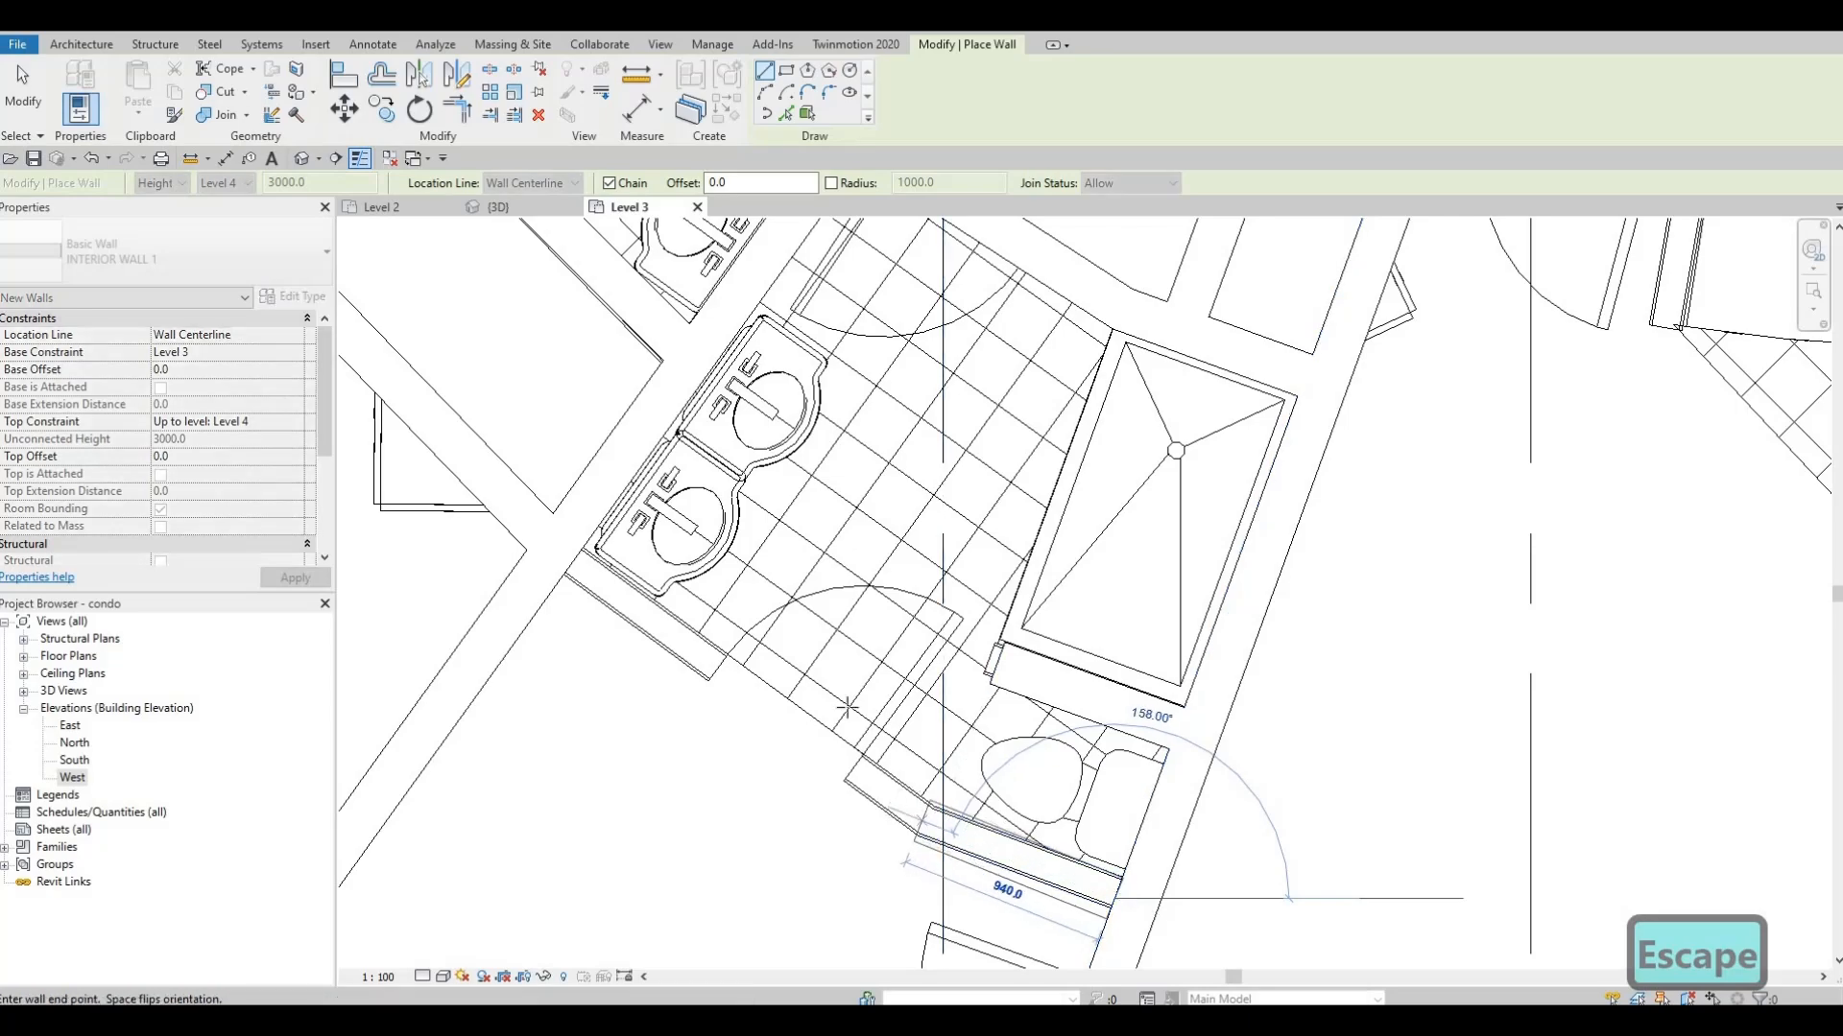
left_click(584, 574)
key("Escape")
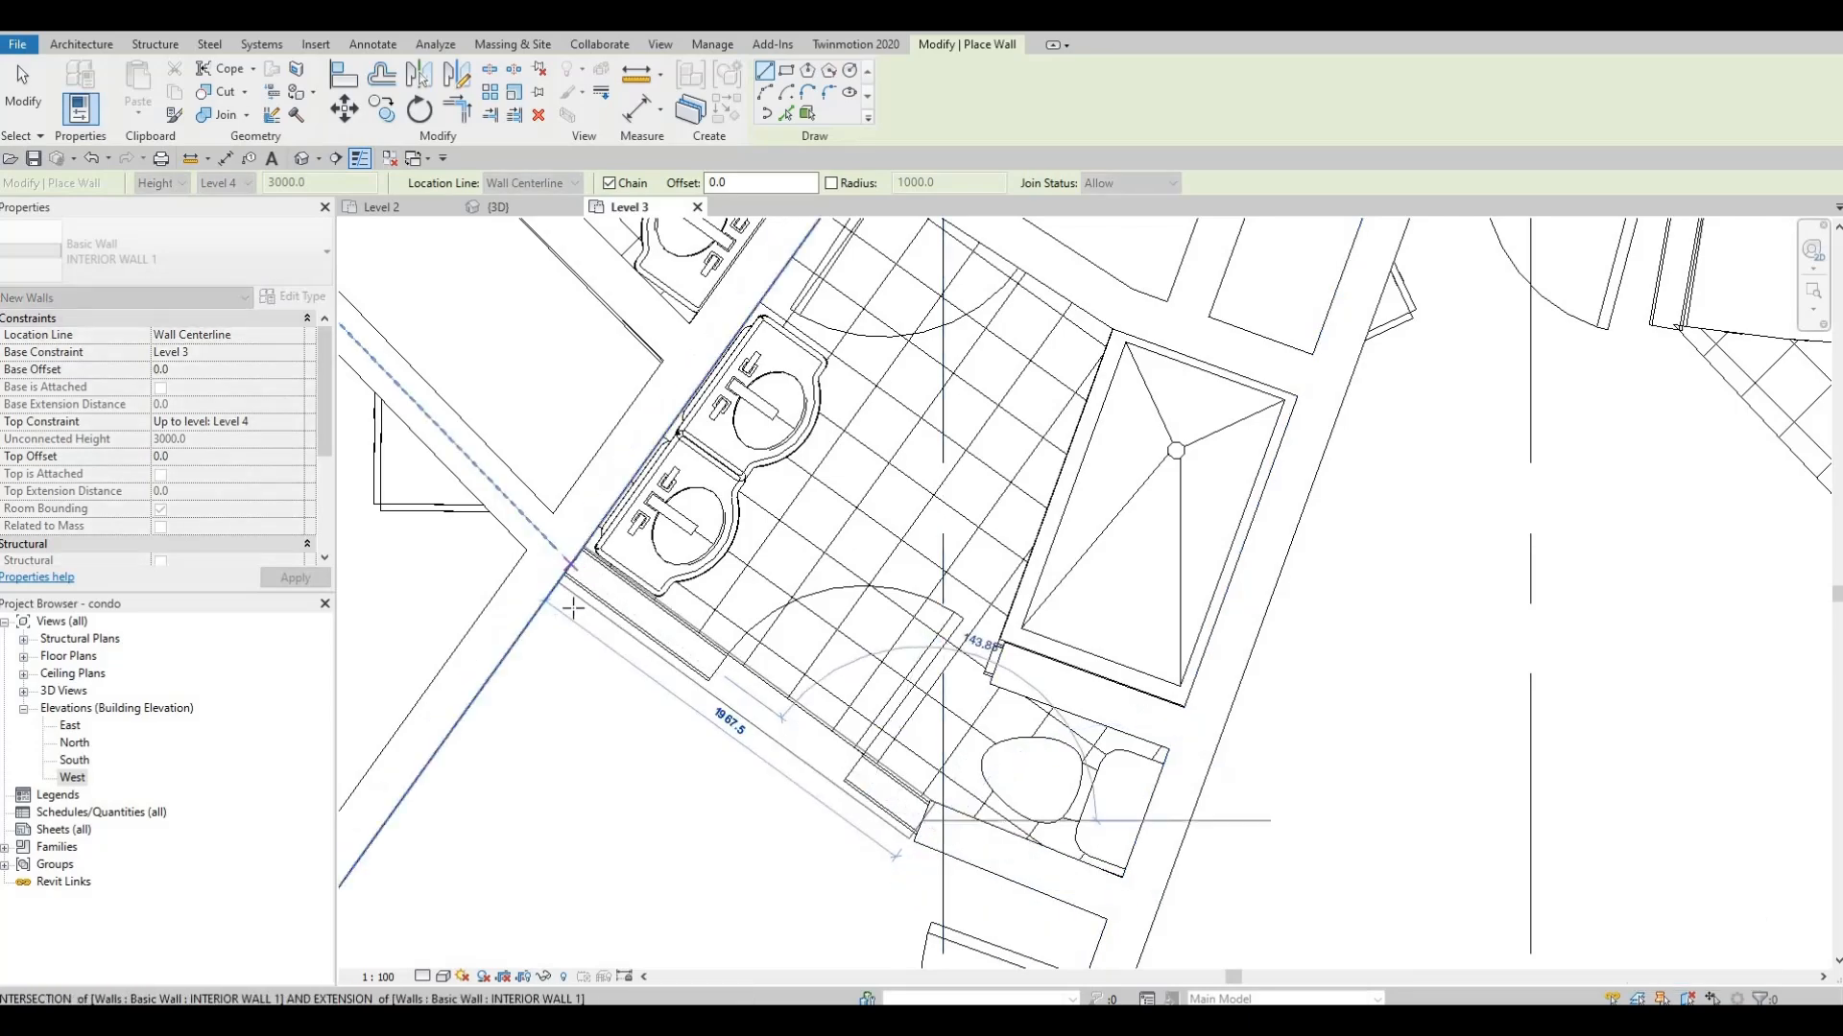
key("Escape")
Draw a stub wall about 760 mm long between unit 368's entry door and kitchen counter, starting from the corridor wall
scroll(1035, 778, "down", 5)
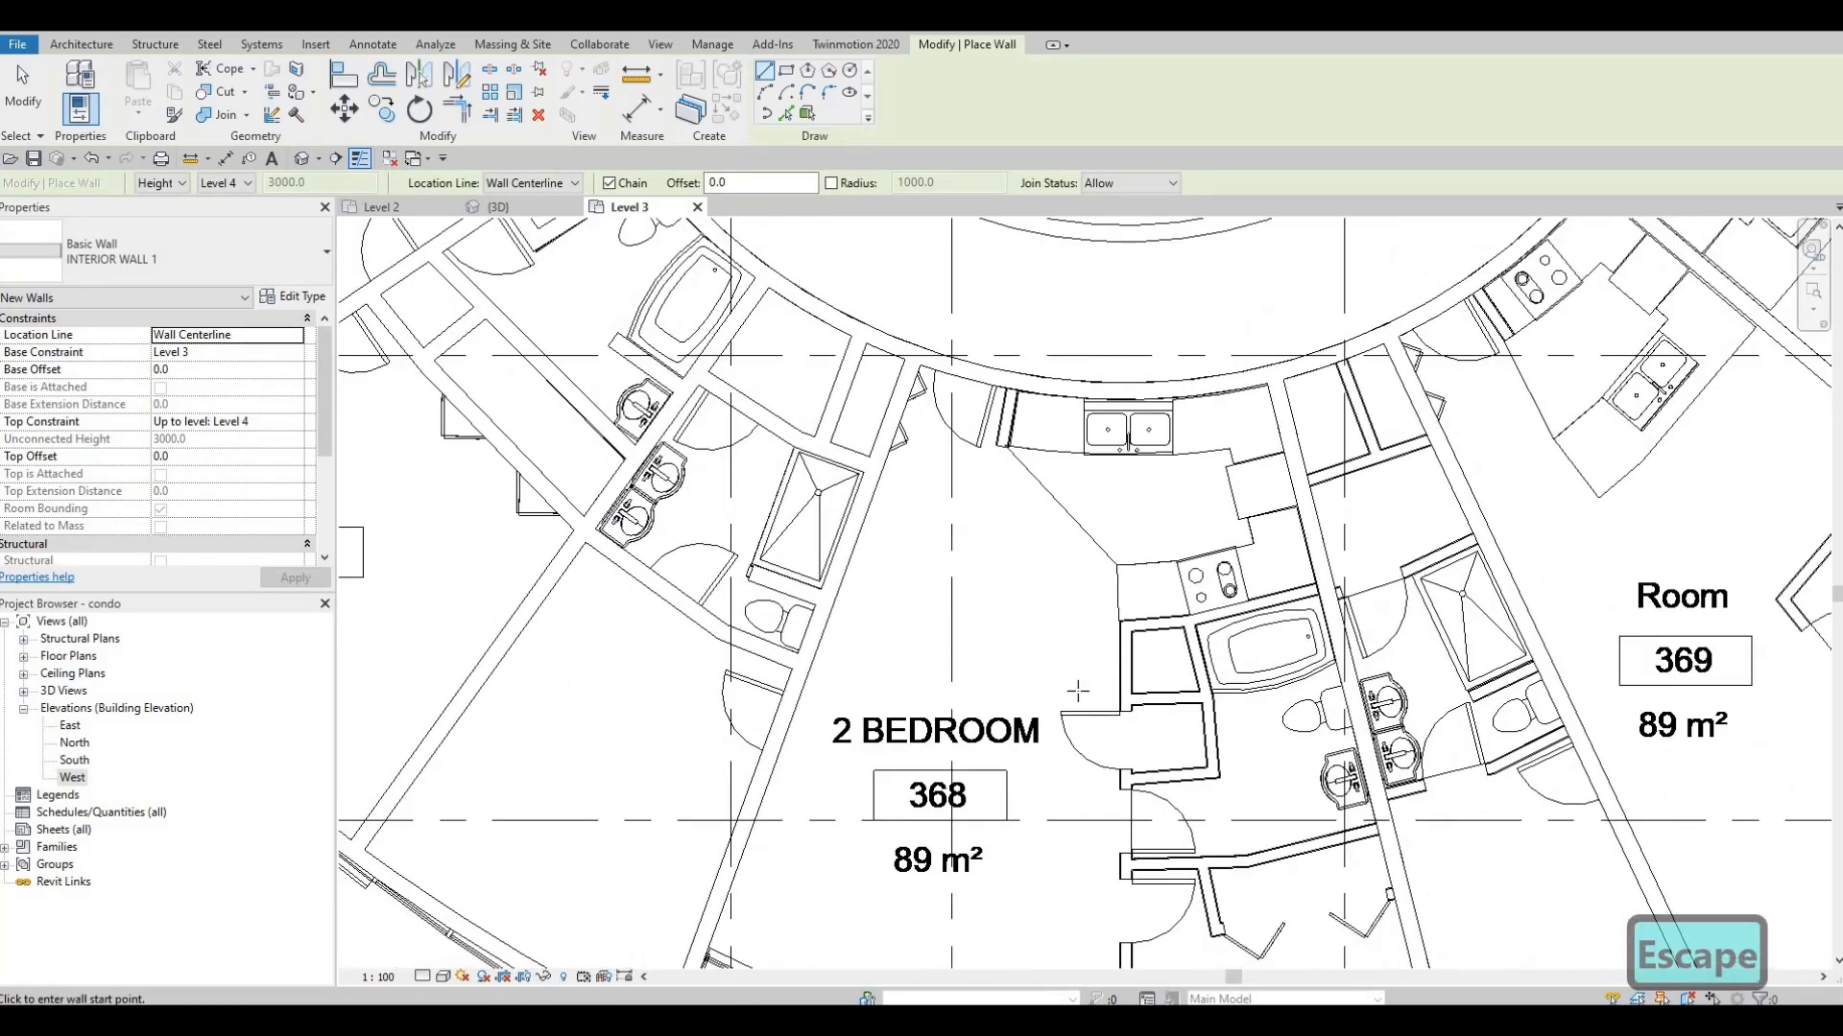
scroll(884, 634, "down", 2)
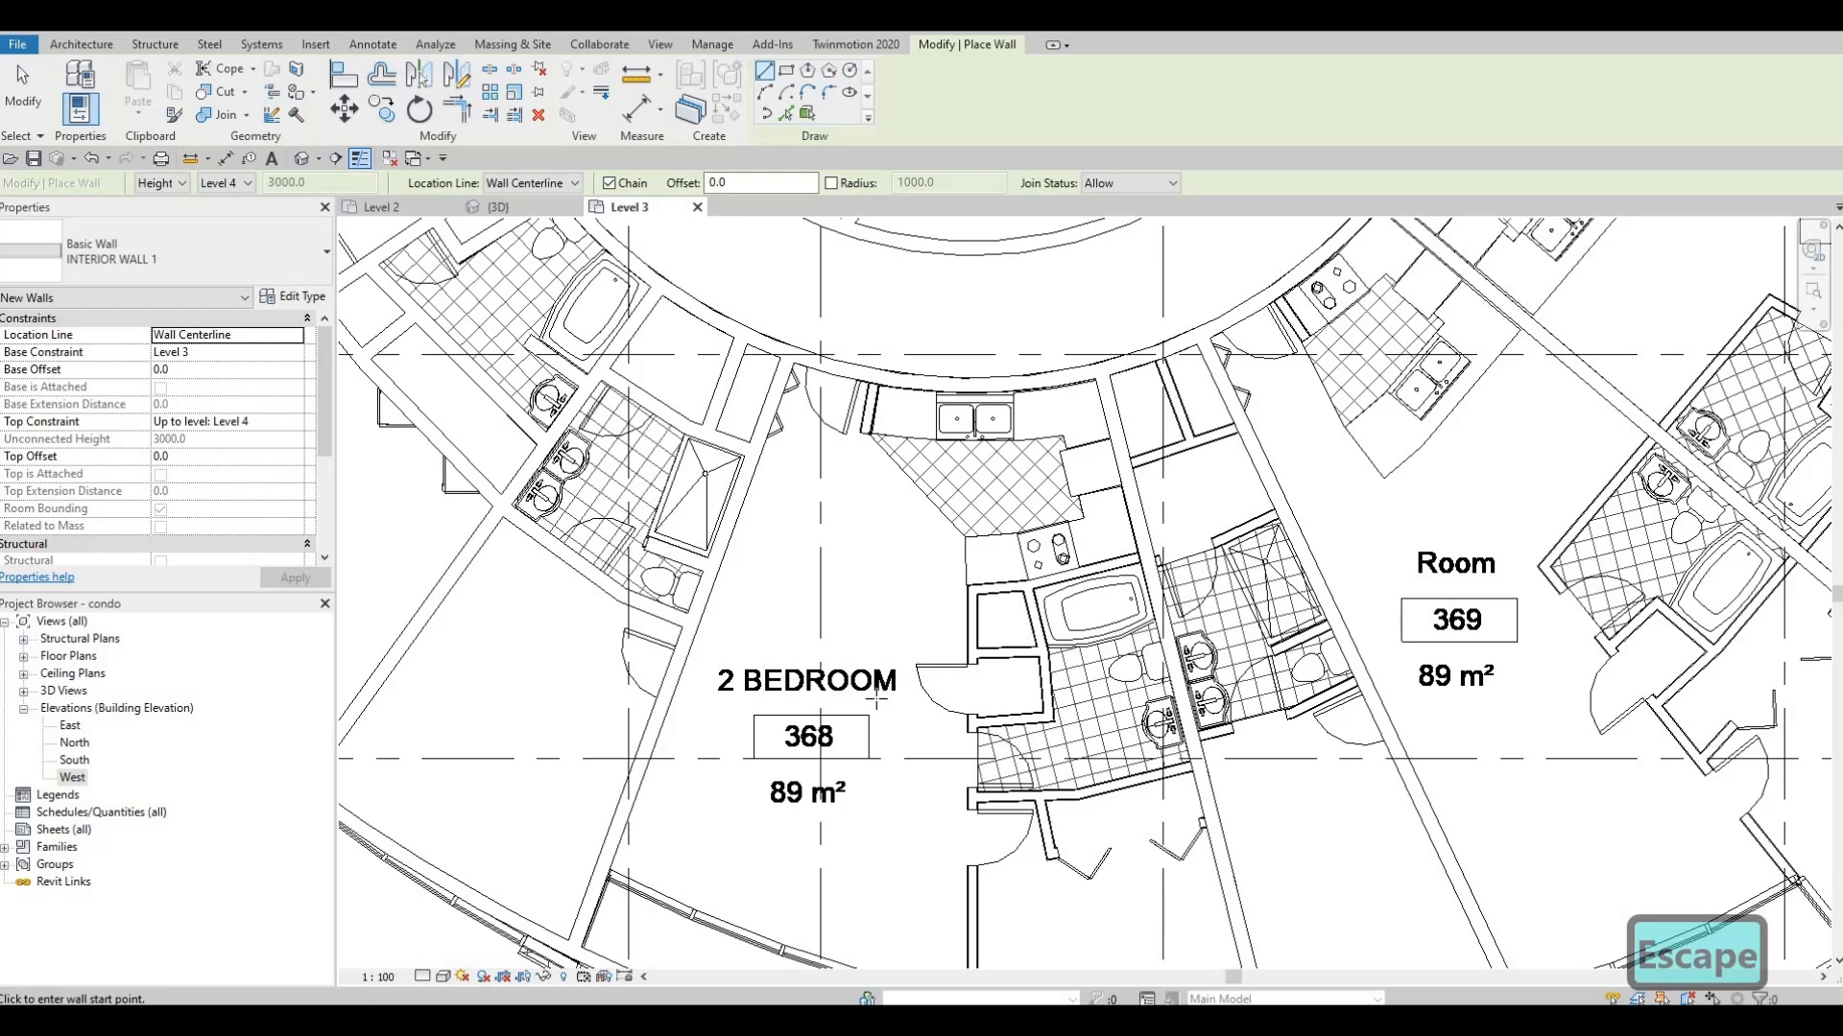
middle_click_drag(876, 690, 863, 743)
scroll(868, 724, "down", 1)
middle_click_drag(975, 691, 952, 673)
scroll(1016, 704, "up", 2)
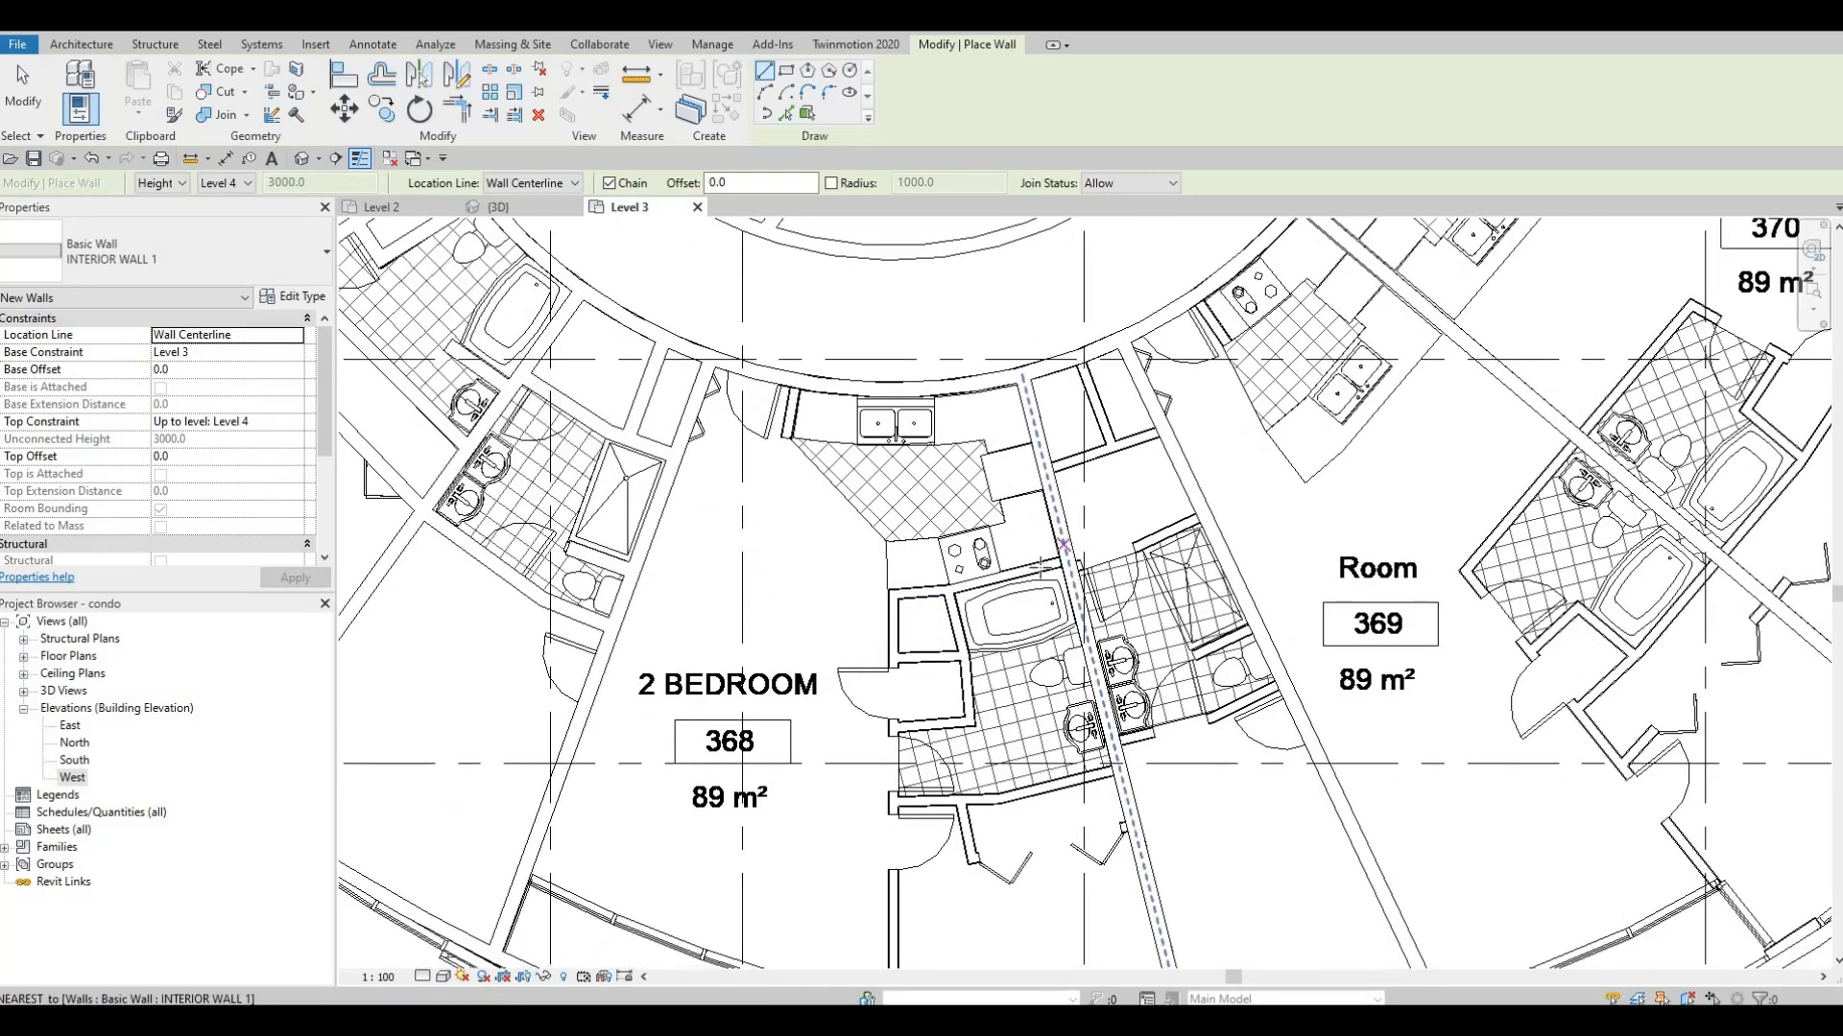
scroll(1067, 596, "up", 2)
scroll(1058, 485, "up", 2)
scroll(892, 566, "down", 1)
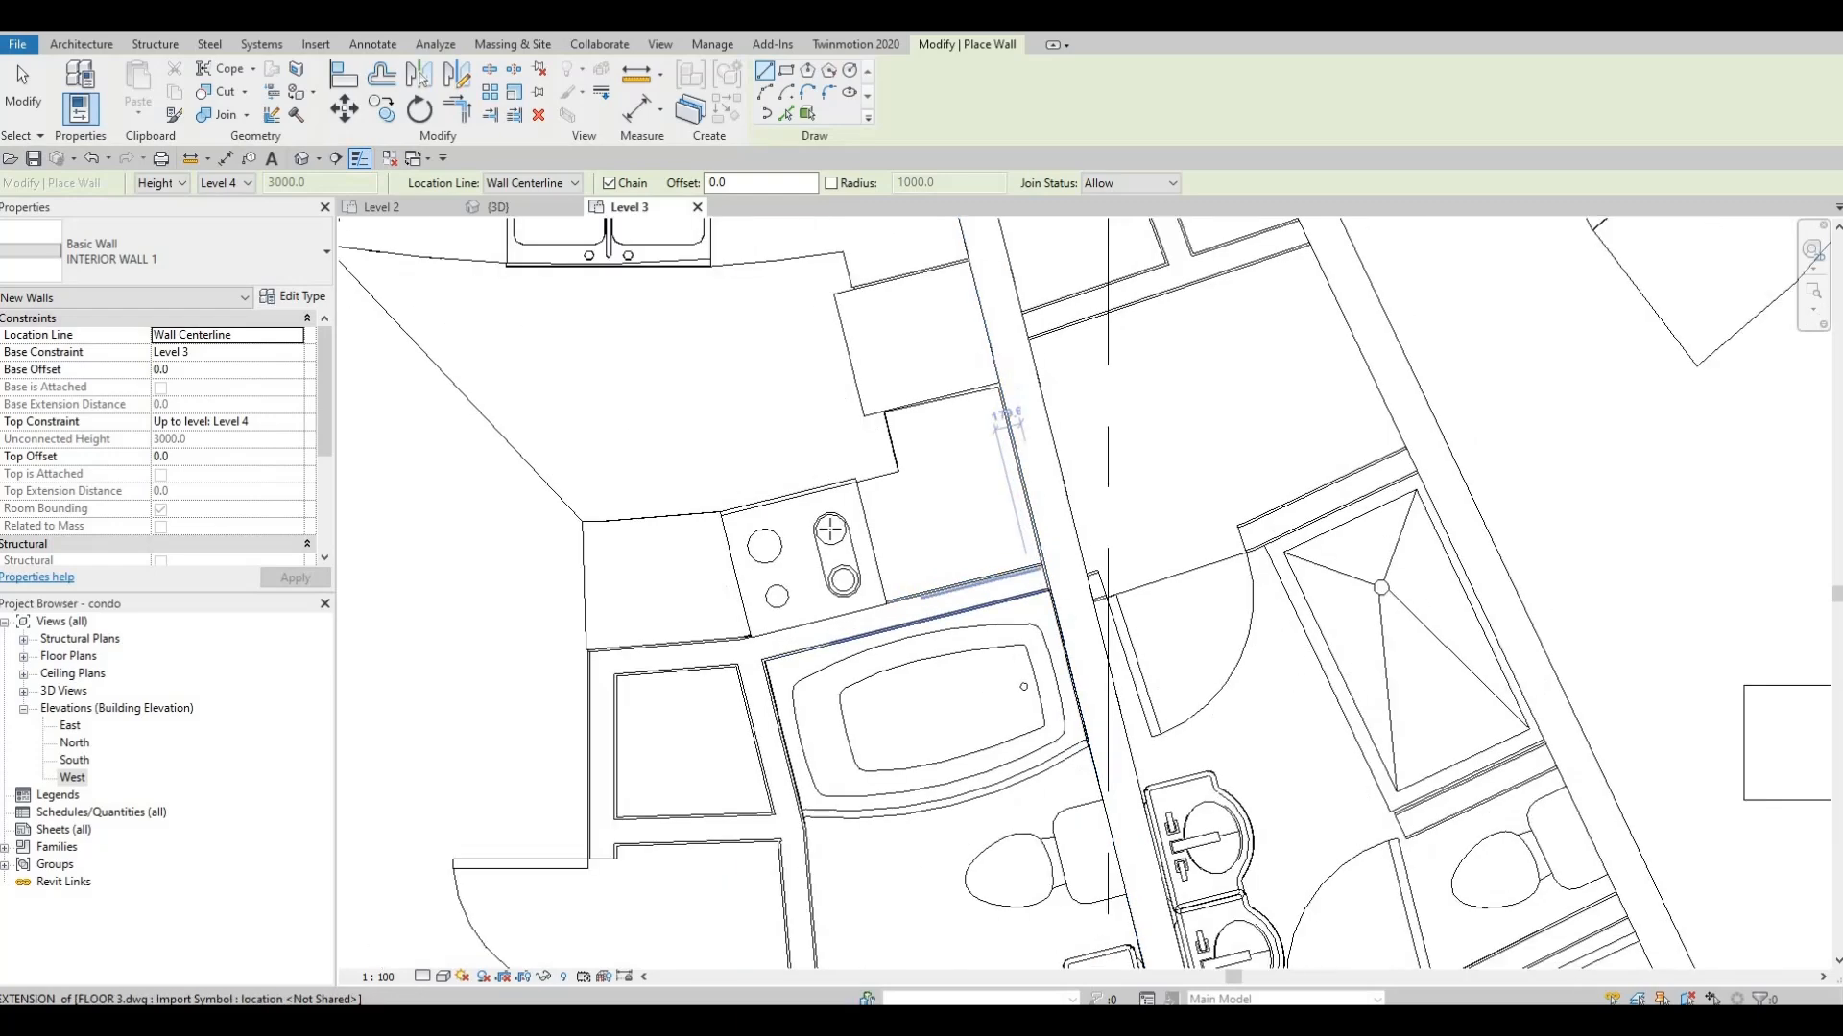
scroll(892, 432, "down", 1)
middle_click_drag(614, 341, 802, 503)
scroll(716, 423, "up", 2)
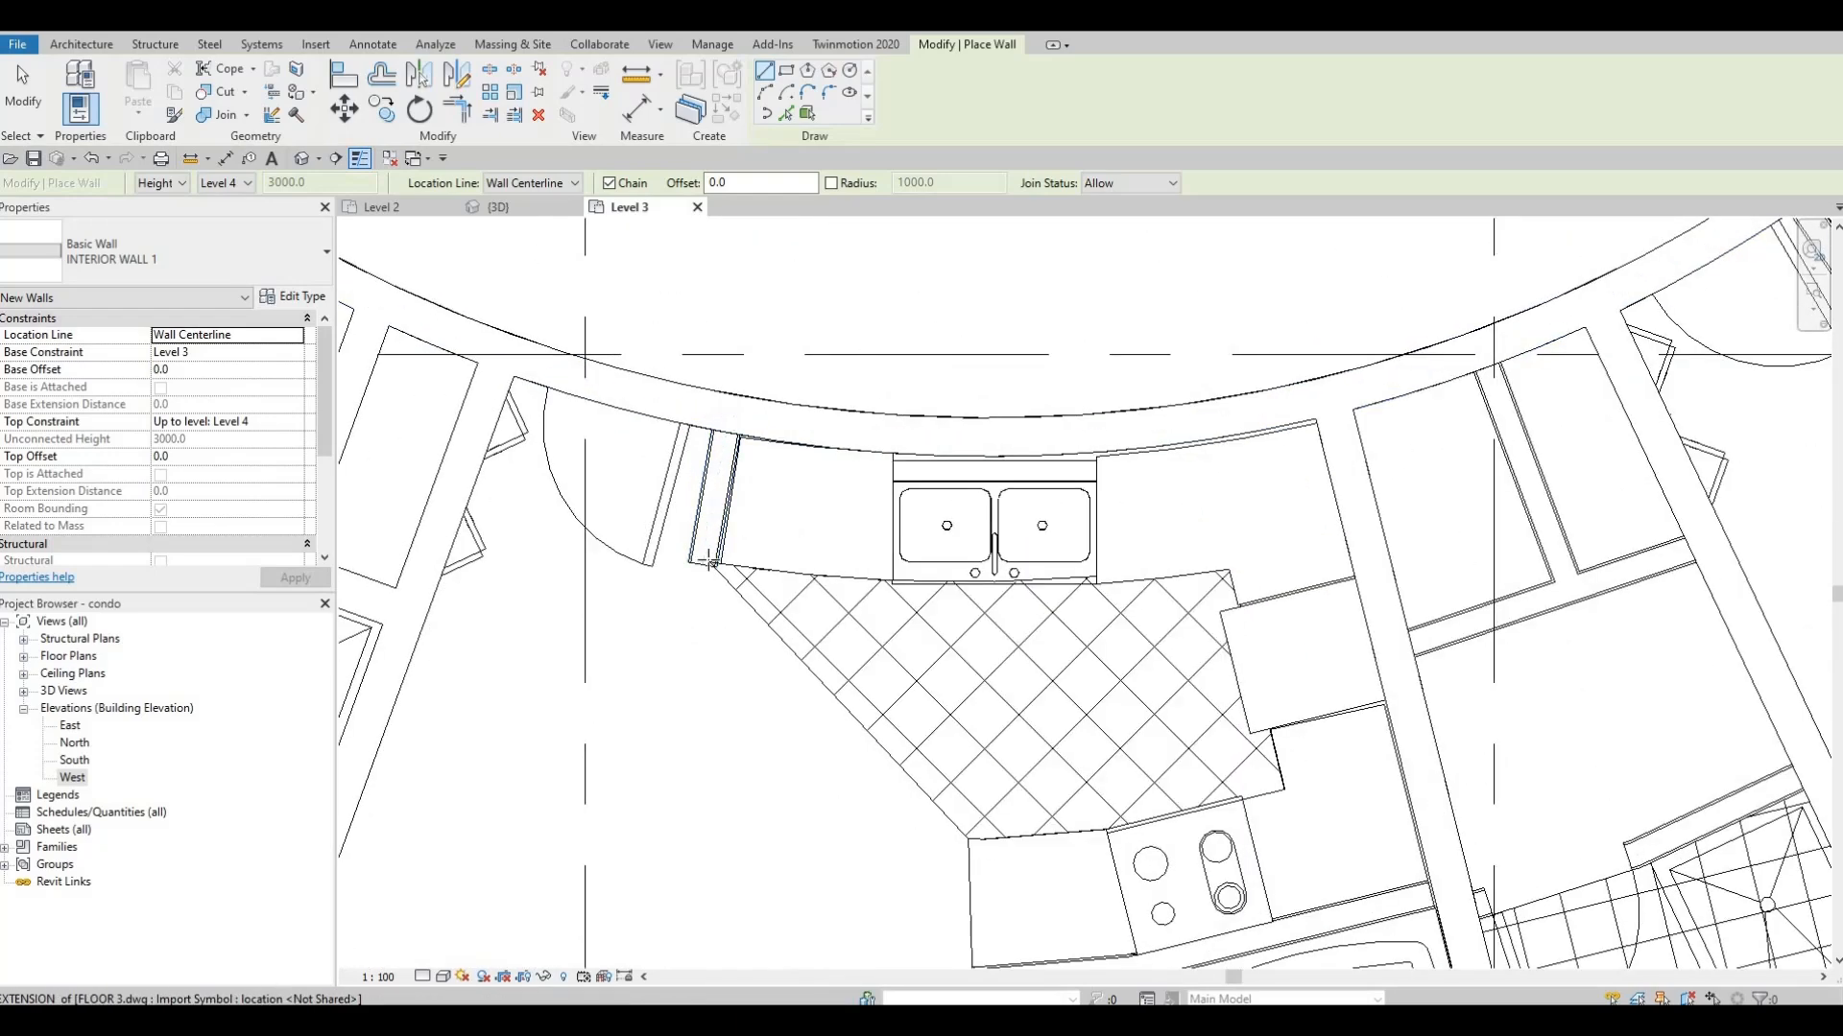
left_click(726, 424)
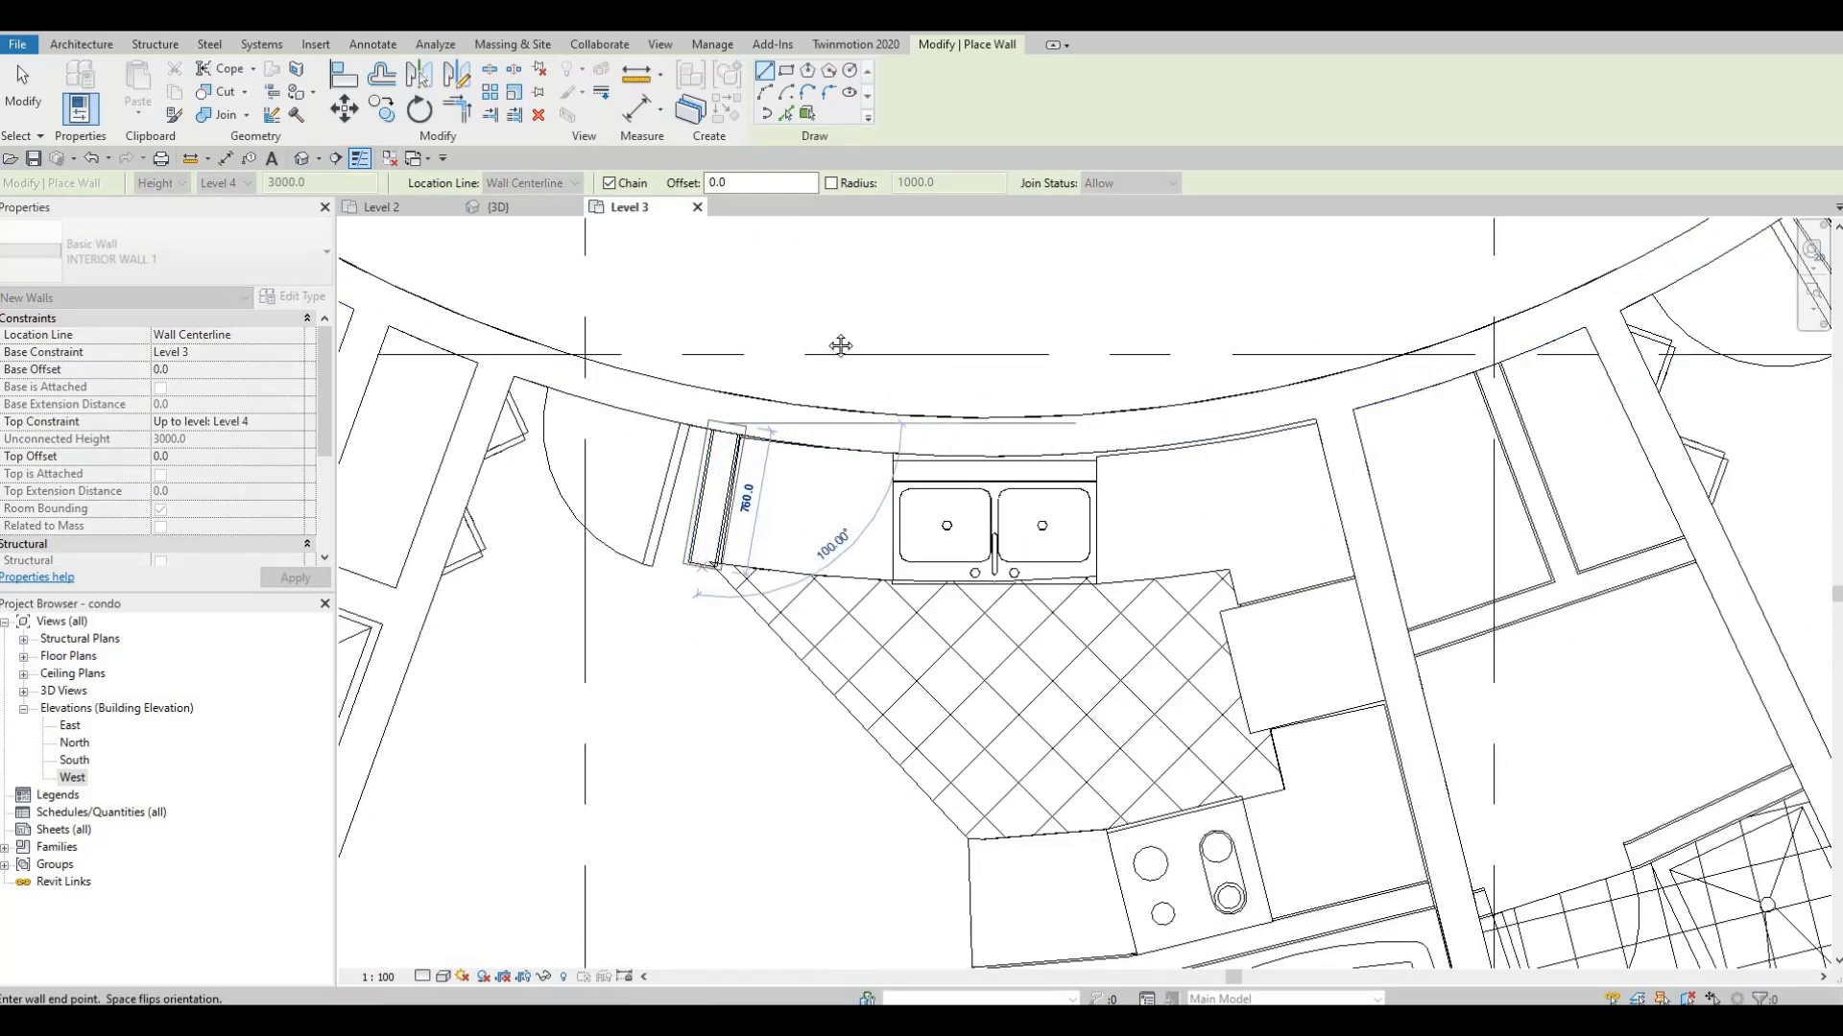
key("Escape")
Draw unit 368's wall from the 368/369 party wall between kitchen and bathtub, around the closet corner and down to the outer curved wall
scroll(1098, 509, "down", 1)
middle_click_drag(1114, 614, 1059, 299)
scroll(1311, 493, "up", 1)
left_click(1322, 491)
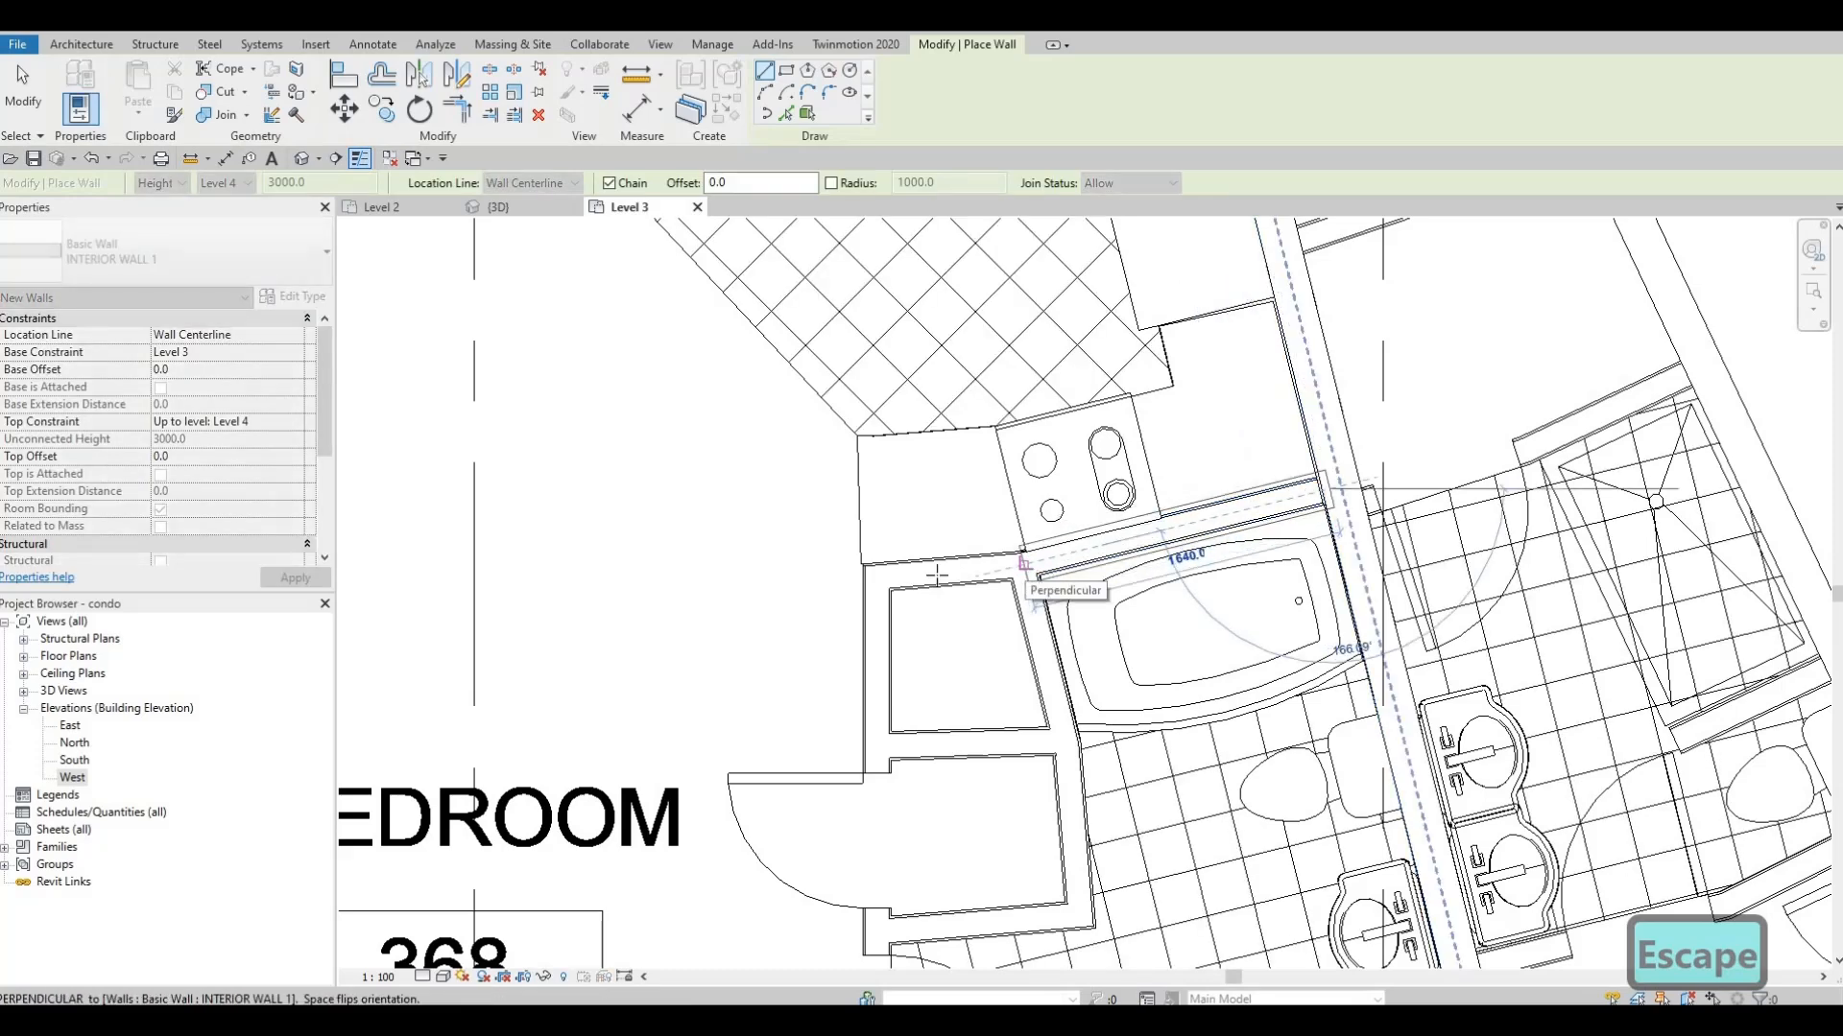
left_click(936, 574)
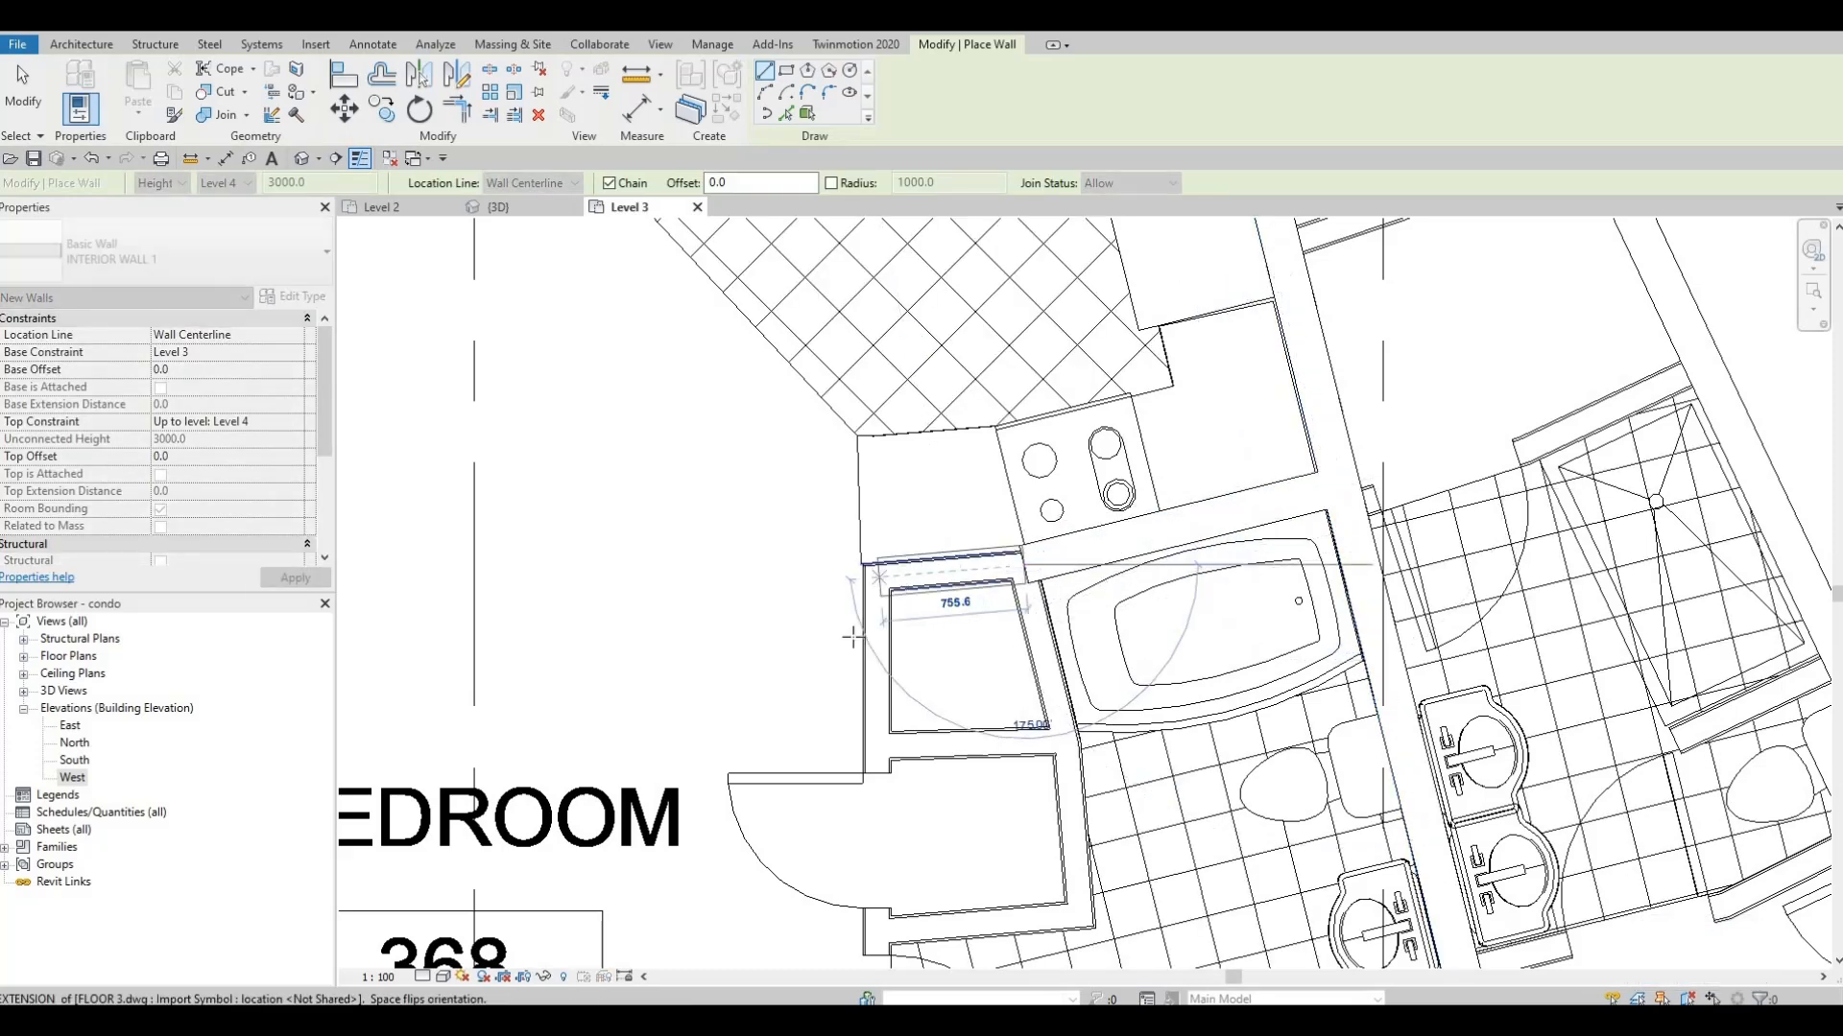
left_click(877, 577)
middle_click_drag(864, 744, 893, 290)
scroll(922, 297, "down", 1)
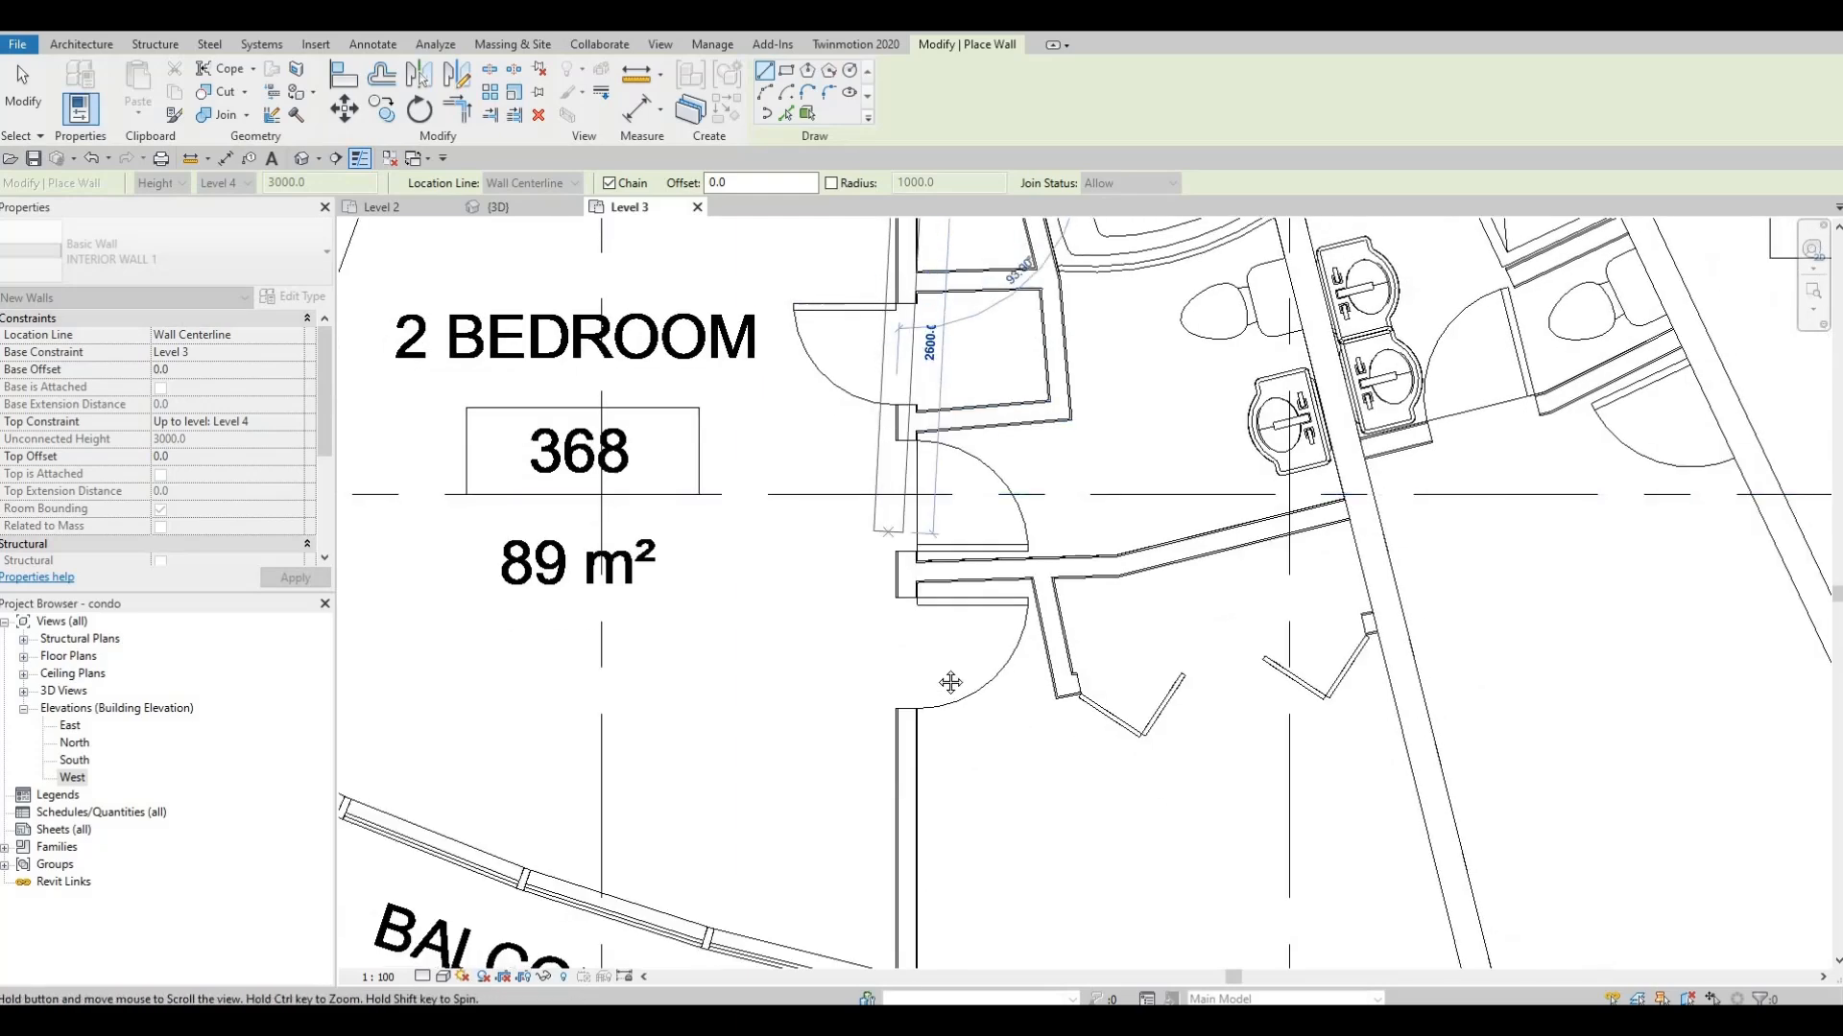
middle_click_drag(951, 682, 958, 455)
middle_click_drag(909, 869, 910, 720)
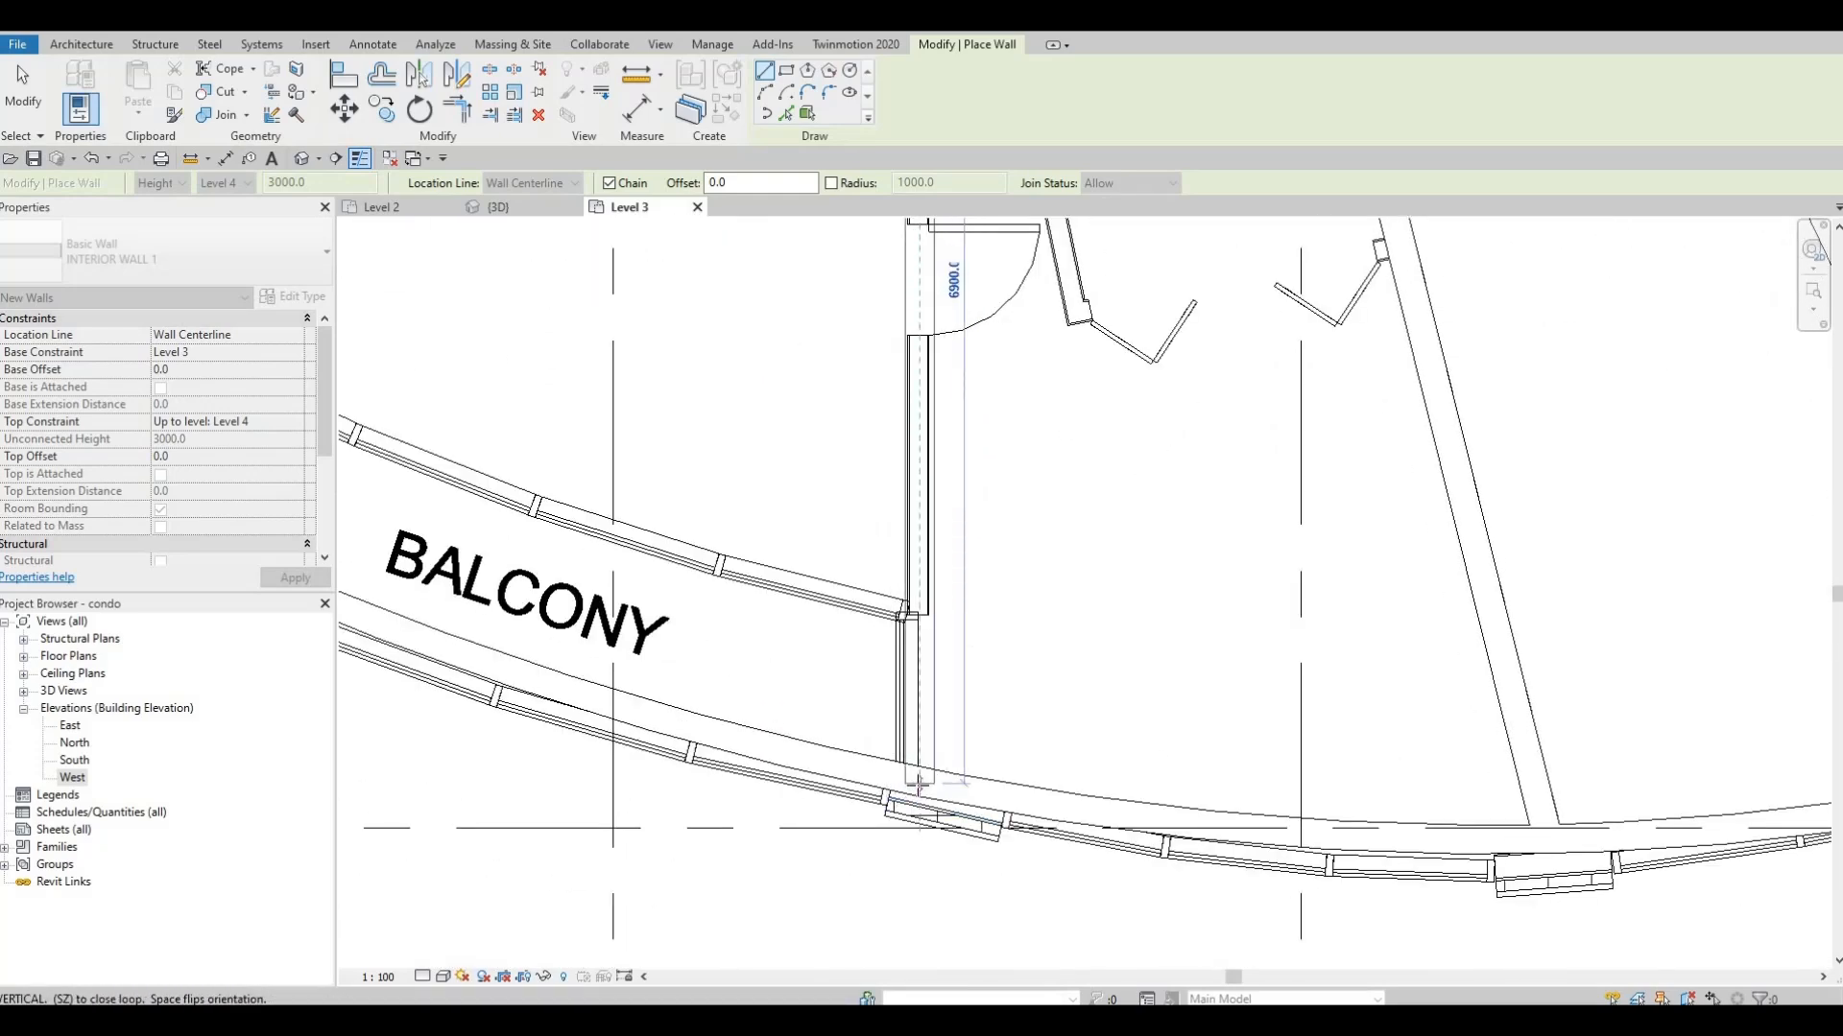
left_click(920, 792)
key("Escape")
Draw the angled wall between unit 368's right bathroom and bedroom closet, from the 368/369 party wall to the vertical interior wall
scroll(917, 671, "down", 2)
middle_click_drag(945, 581, 923, 731)
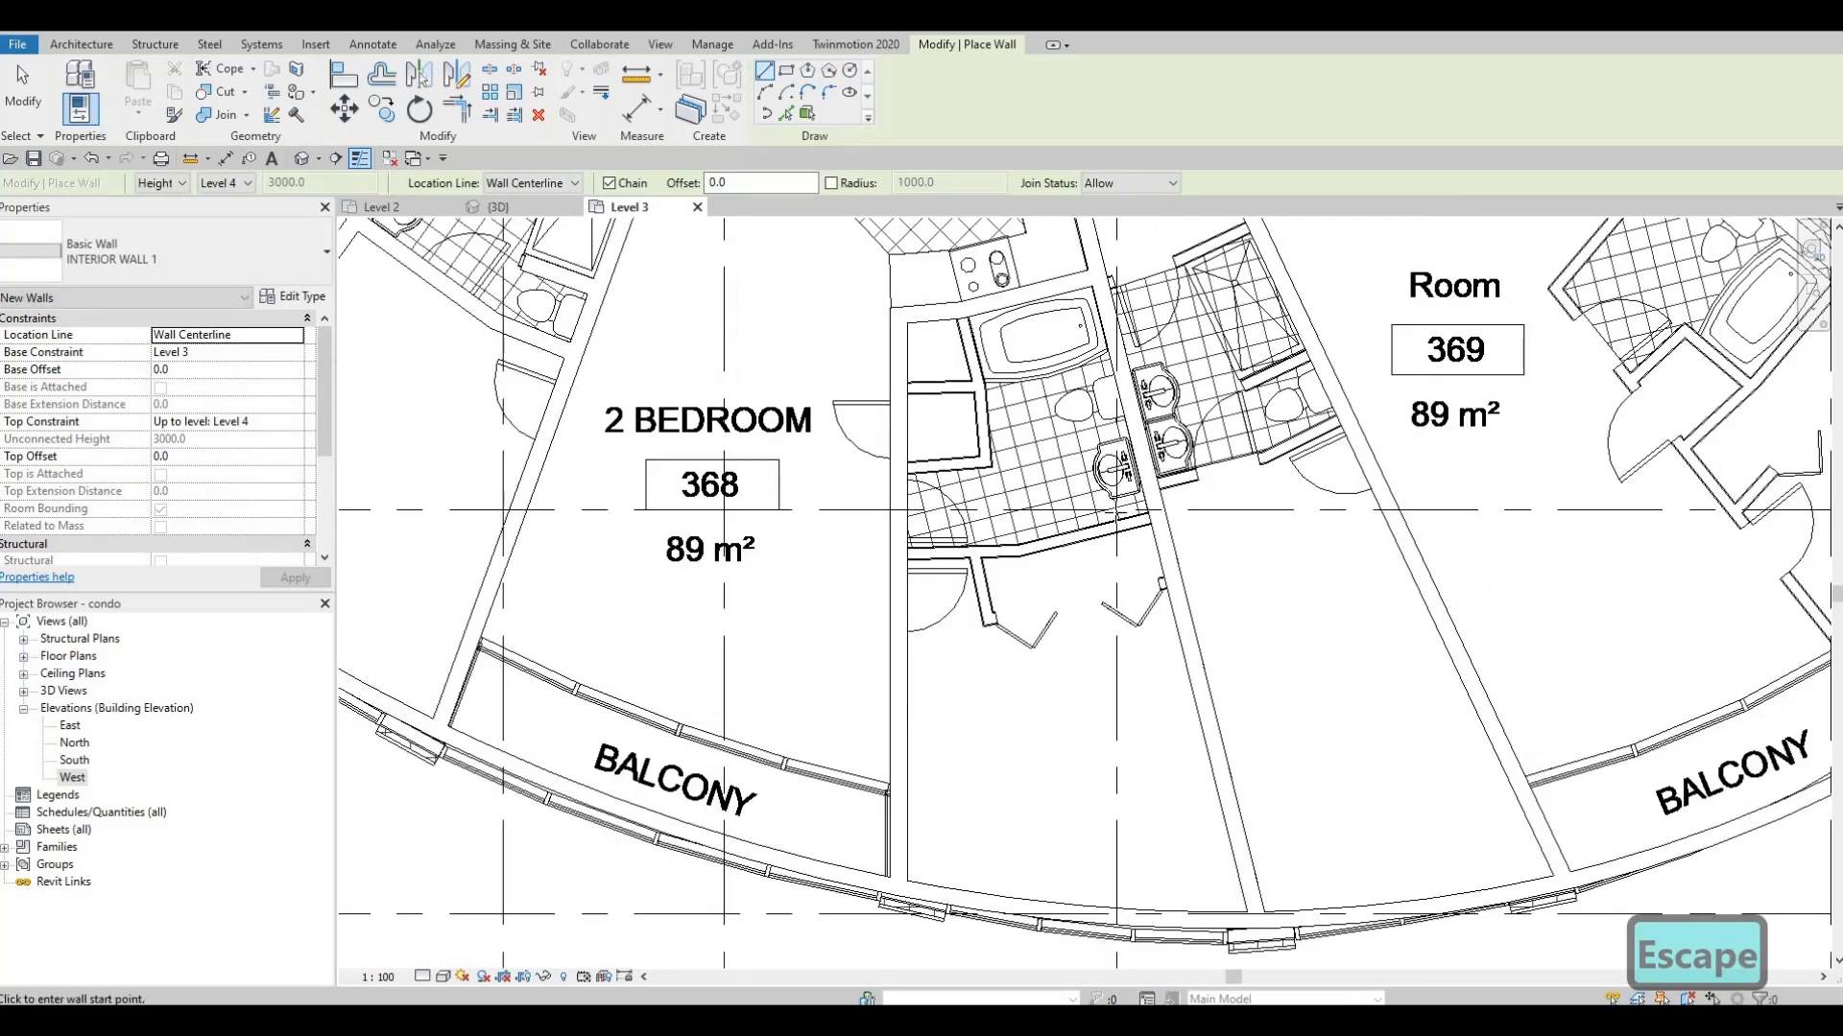
scroll(989, 431, "up", 1)
scroll(1233, 539, "up", 1)
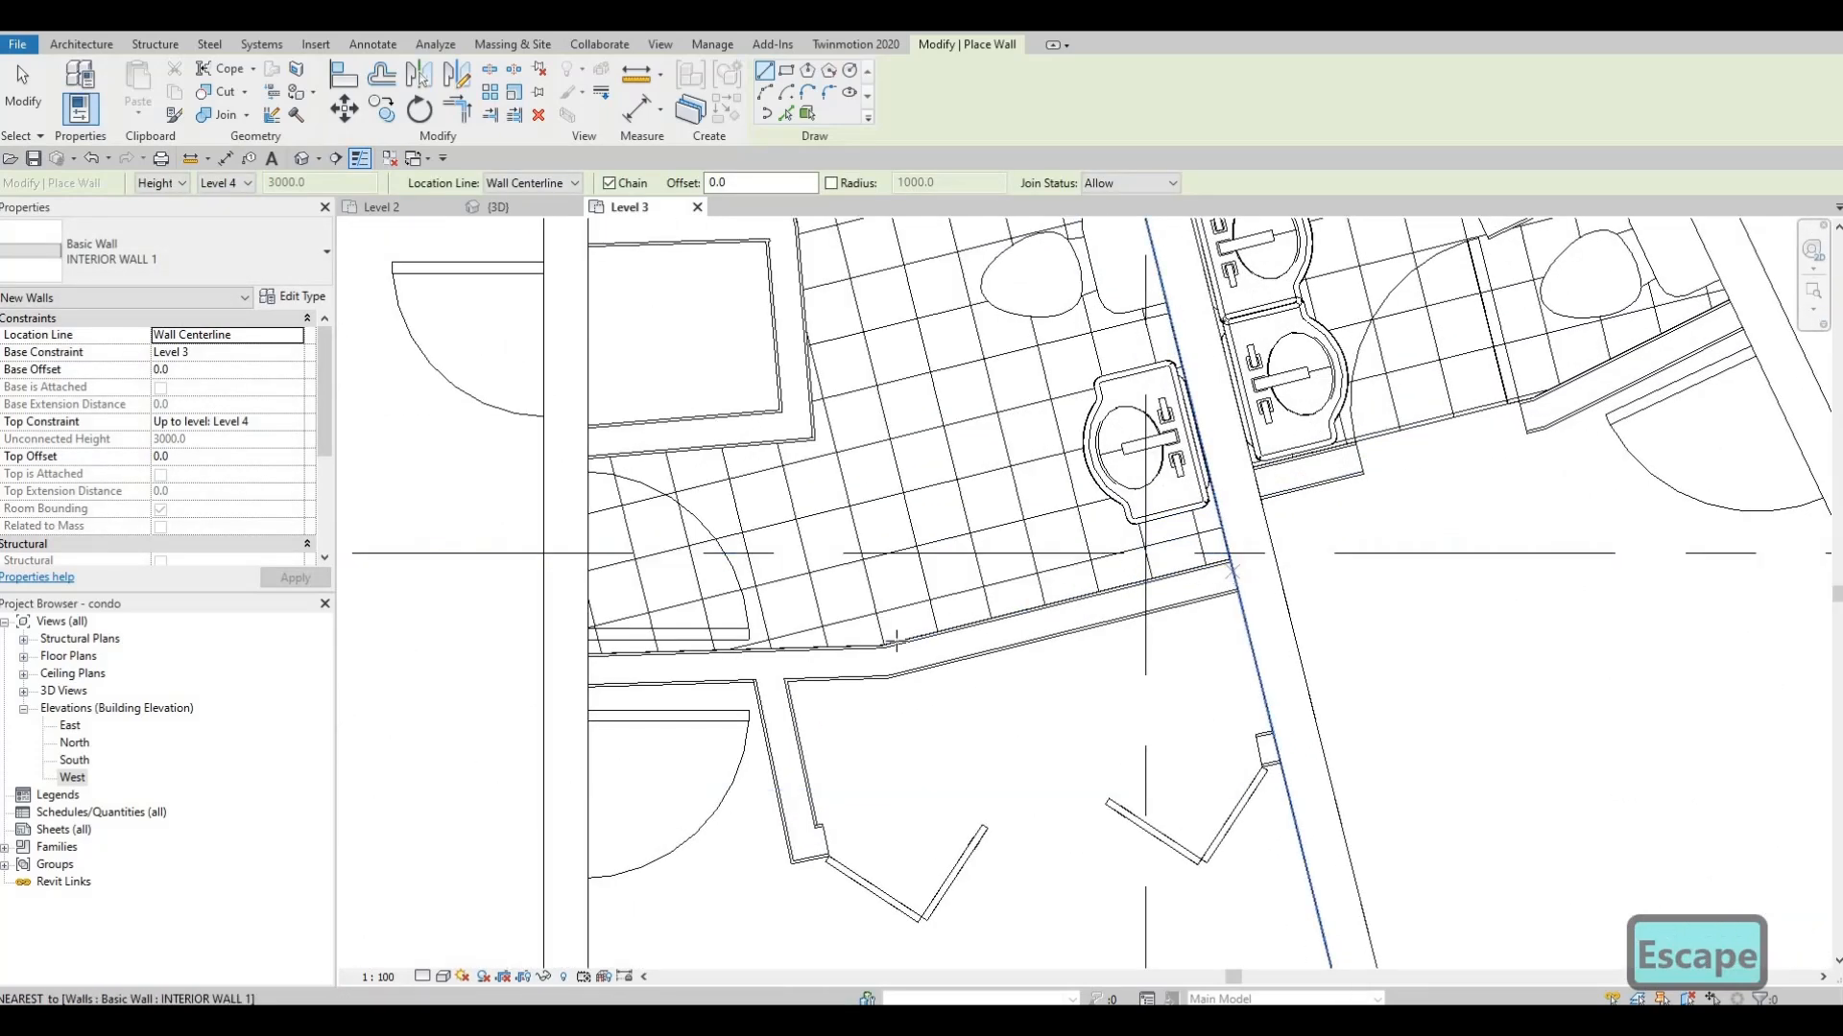
left_click(885, 658)
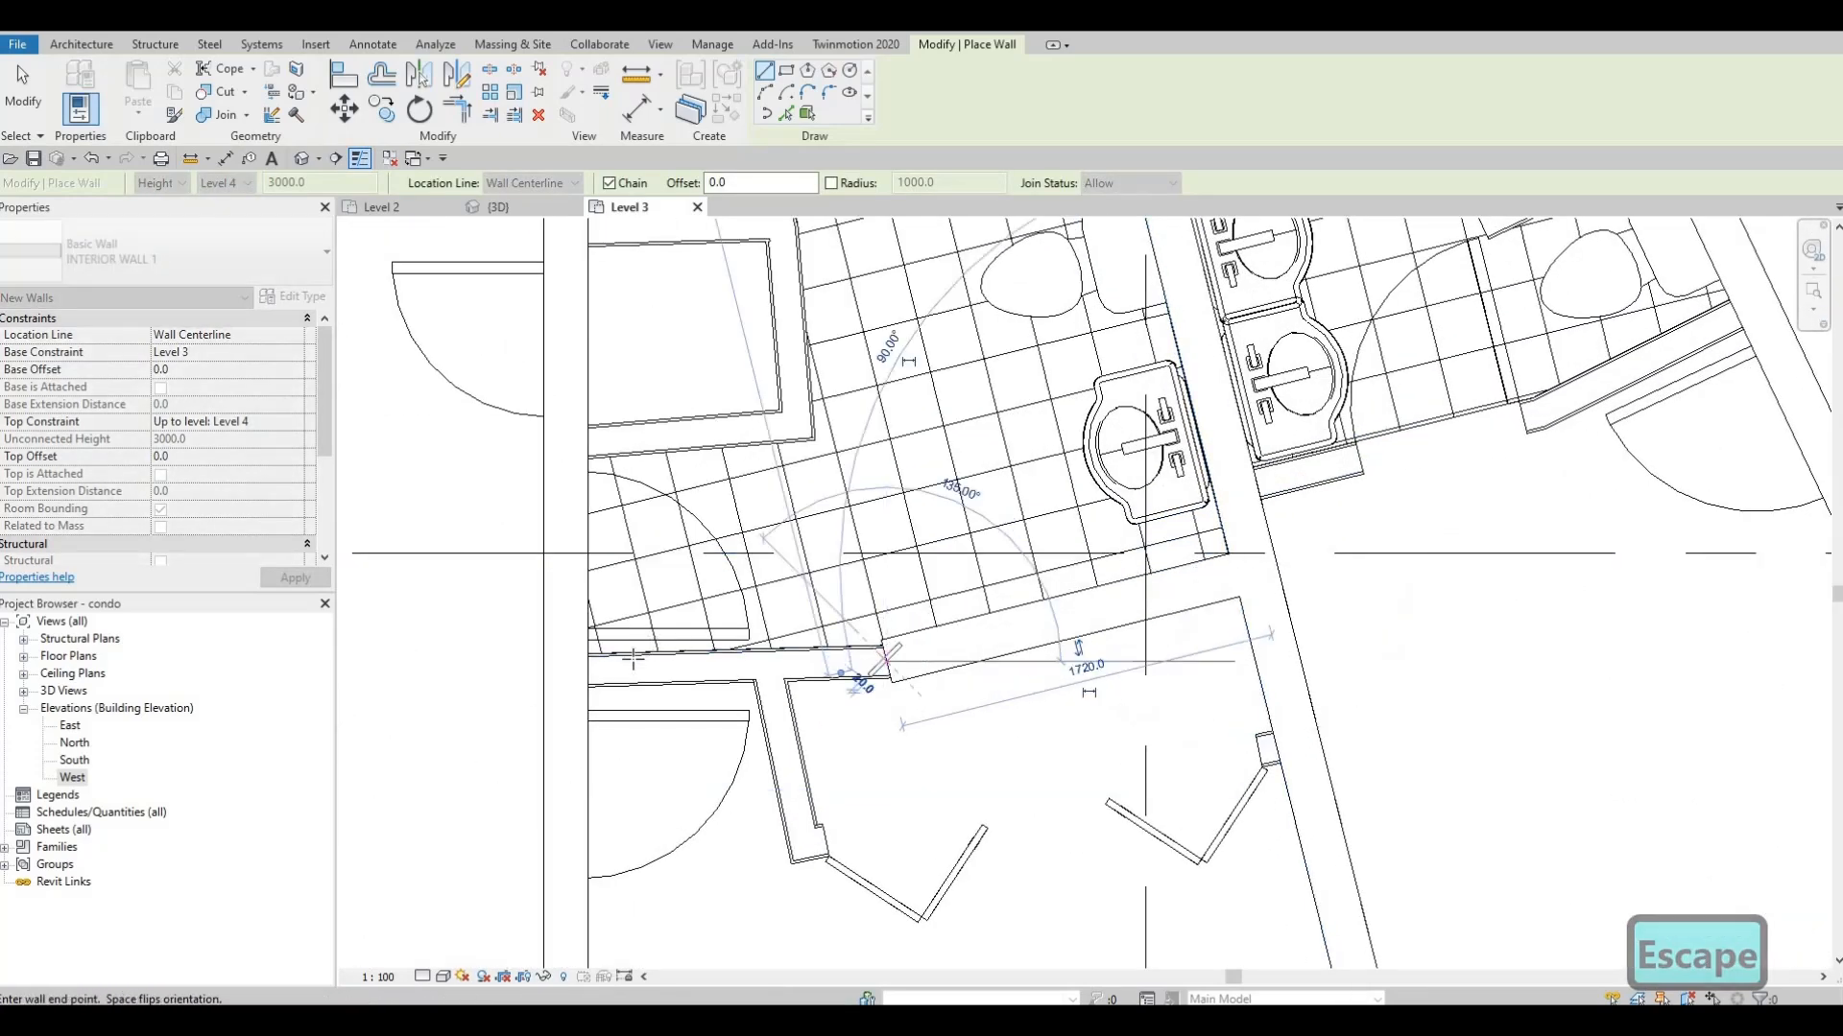
key("Escape")
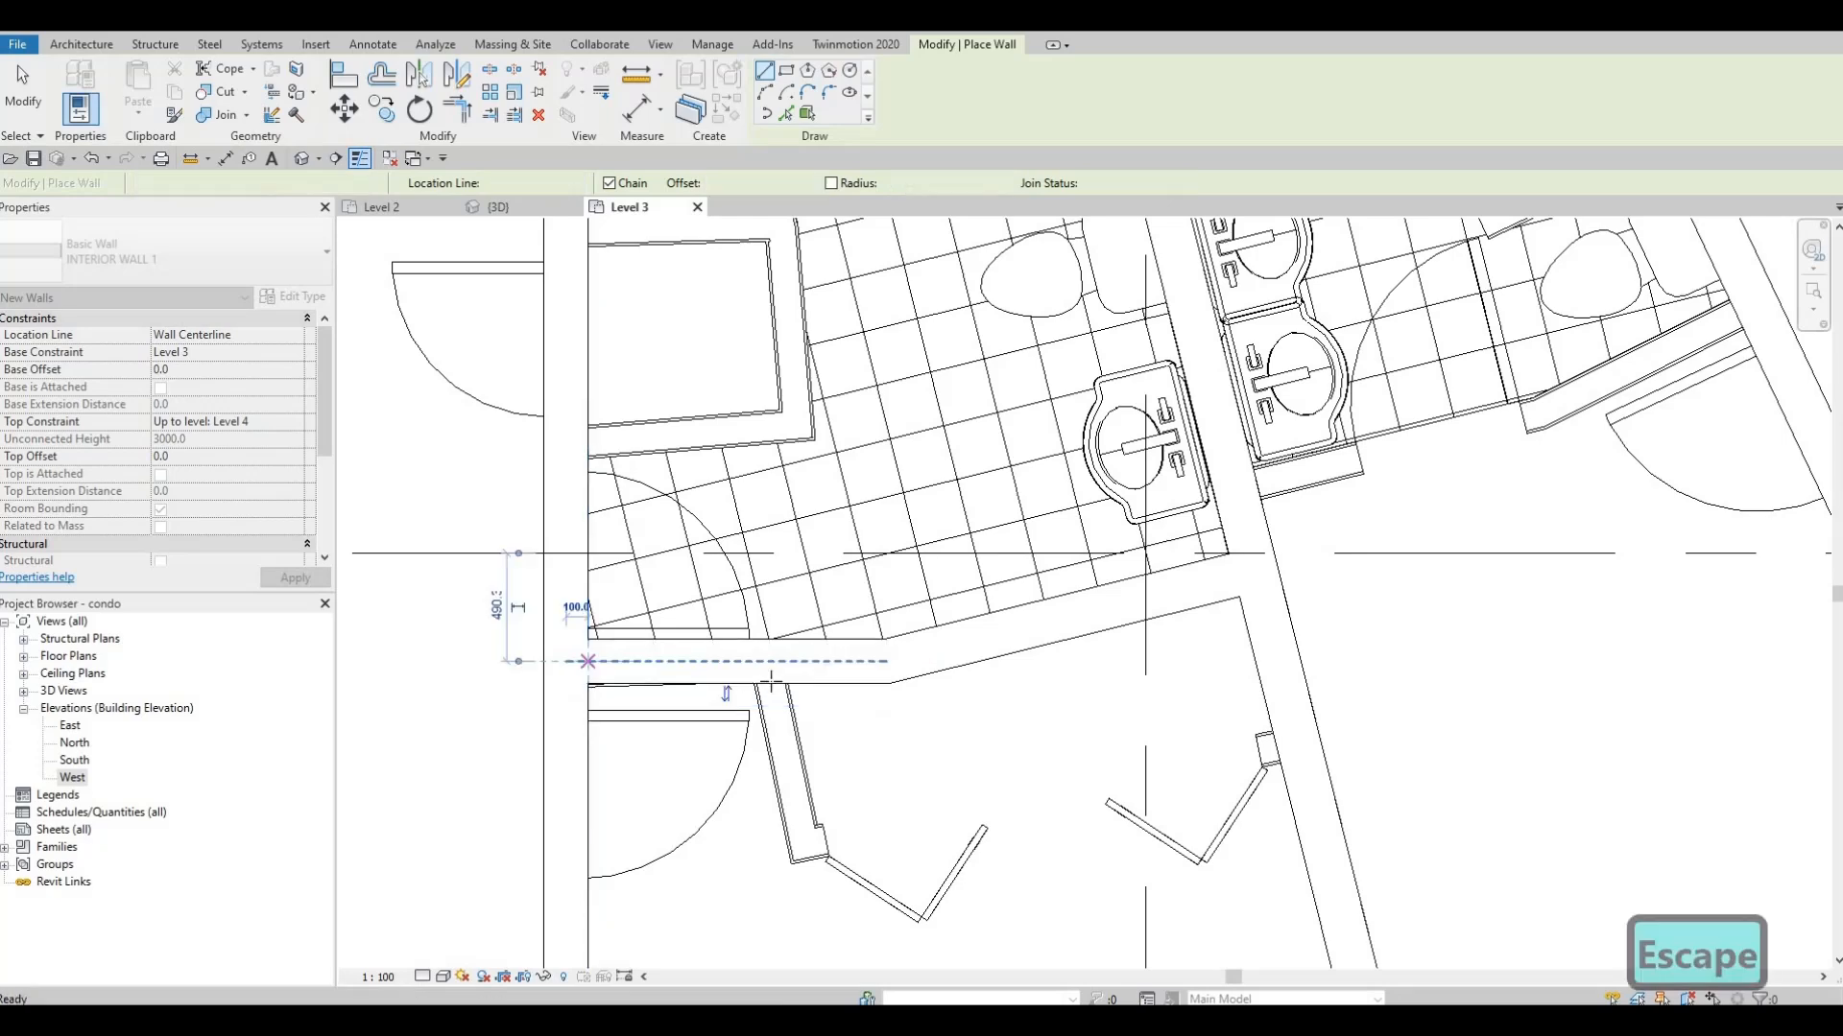
Draw the bedroom closet's side wall about 720 mm long and its front wall across to the 368/369 party wall
left_click(767, 687)
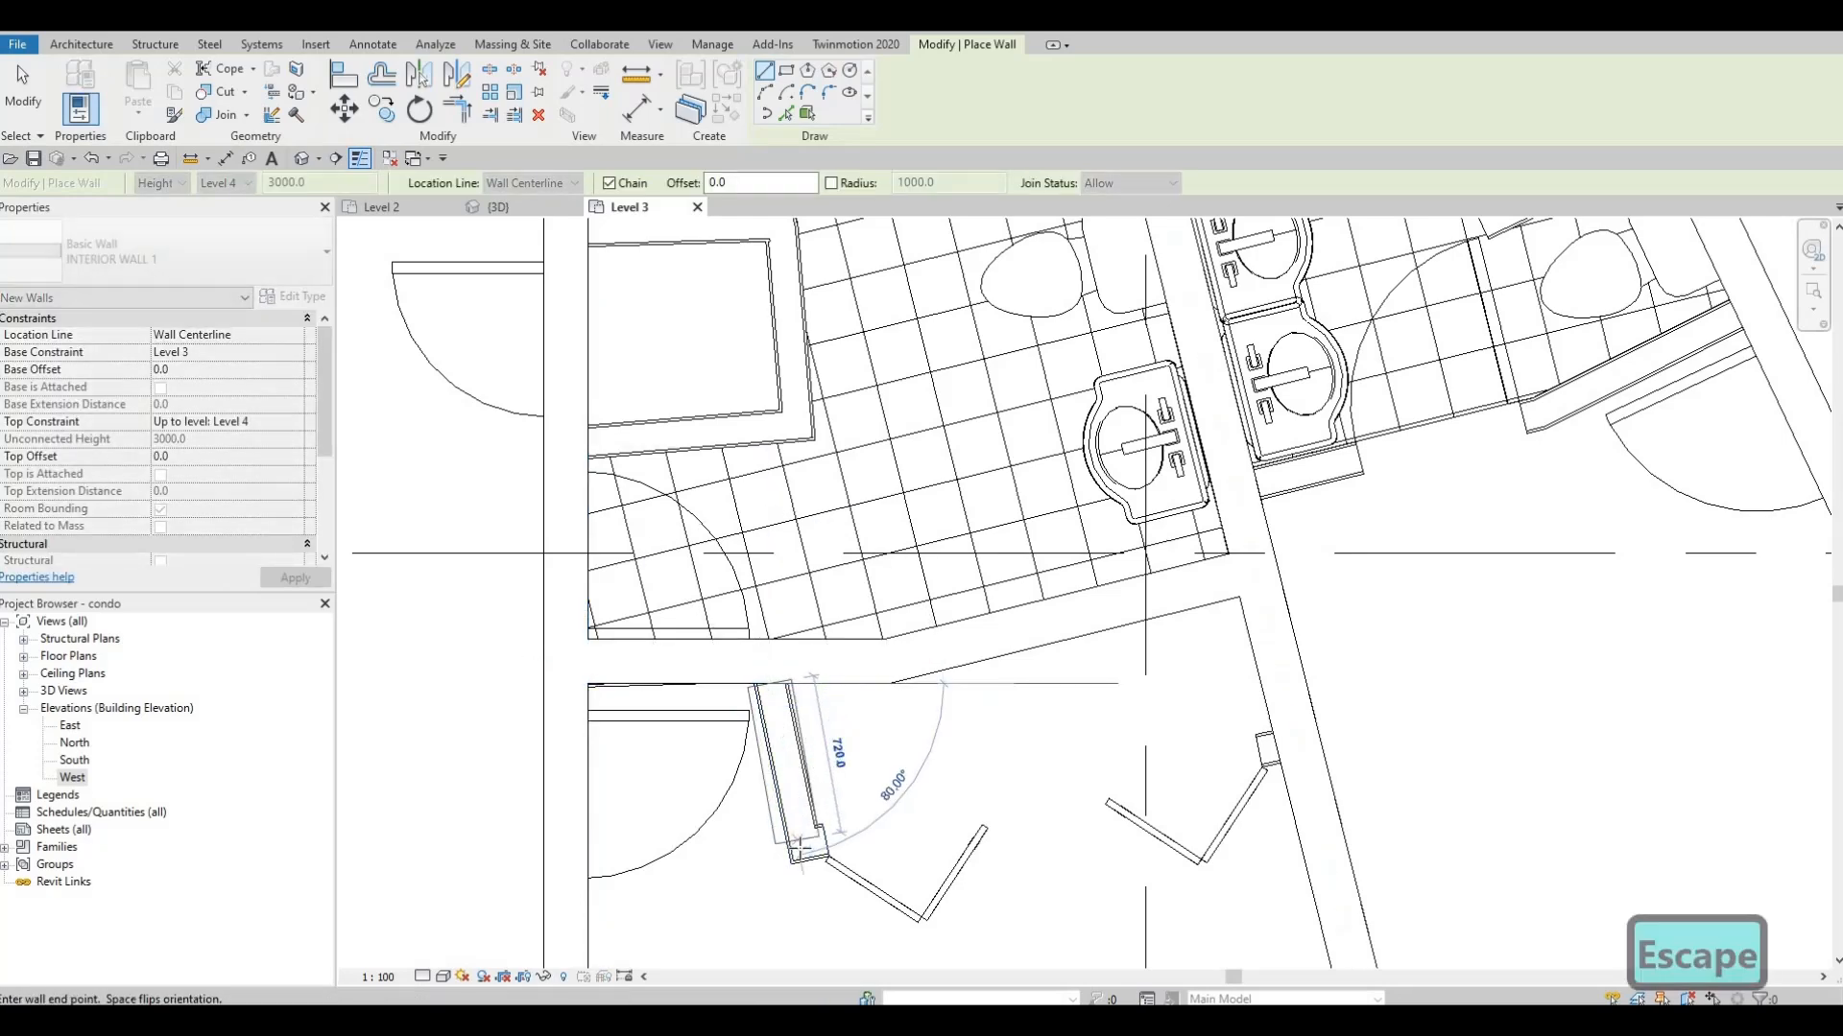
left_click(799, 849)
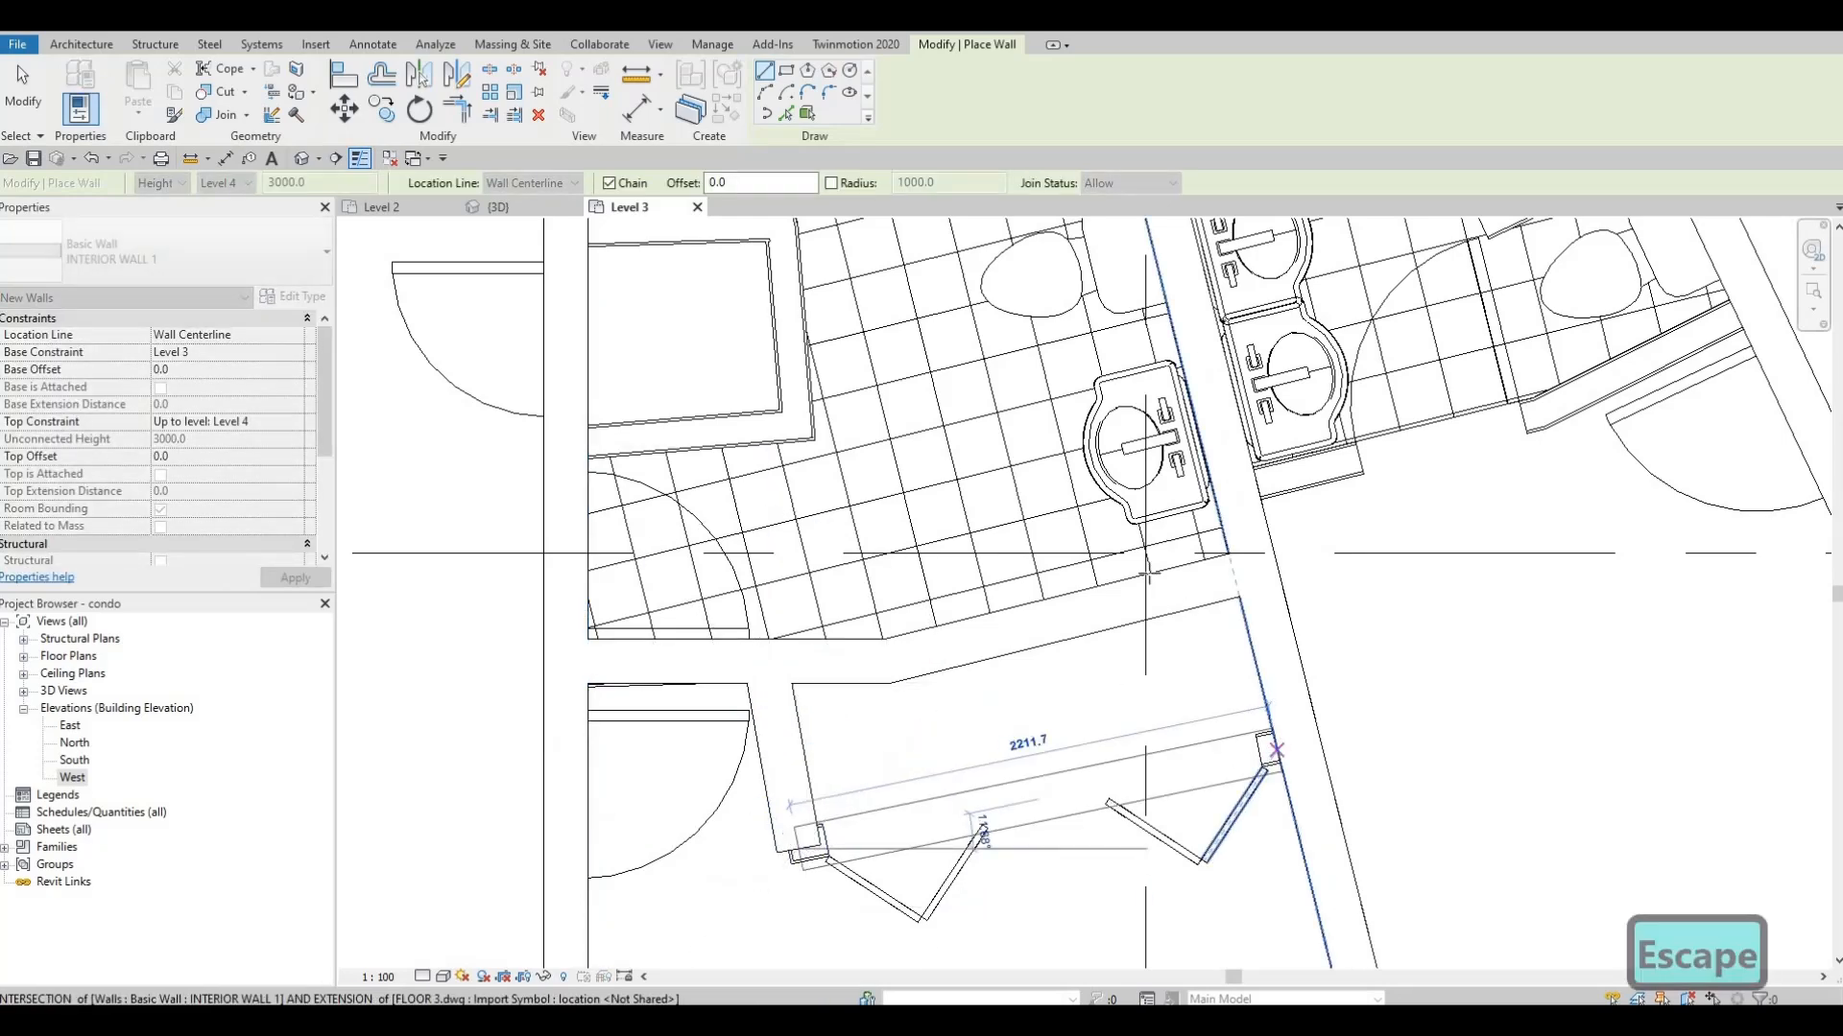
key("Escape")
Enclose the two small closets beside unit 368's bathtub with a bent side wall, a lower wall and a dividing wall
scroll(1148, 574, "down", 3)
scroll(944, 569, "up", 3)
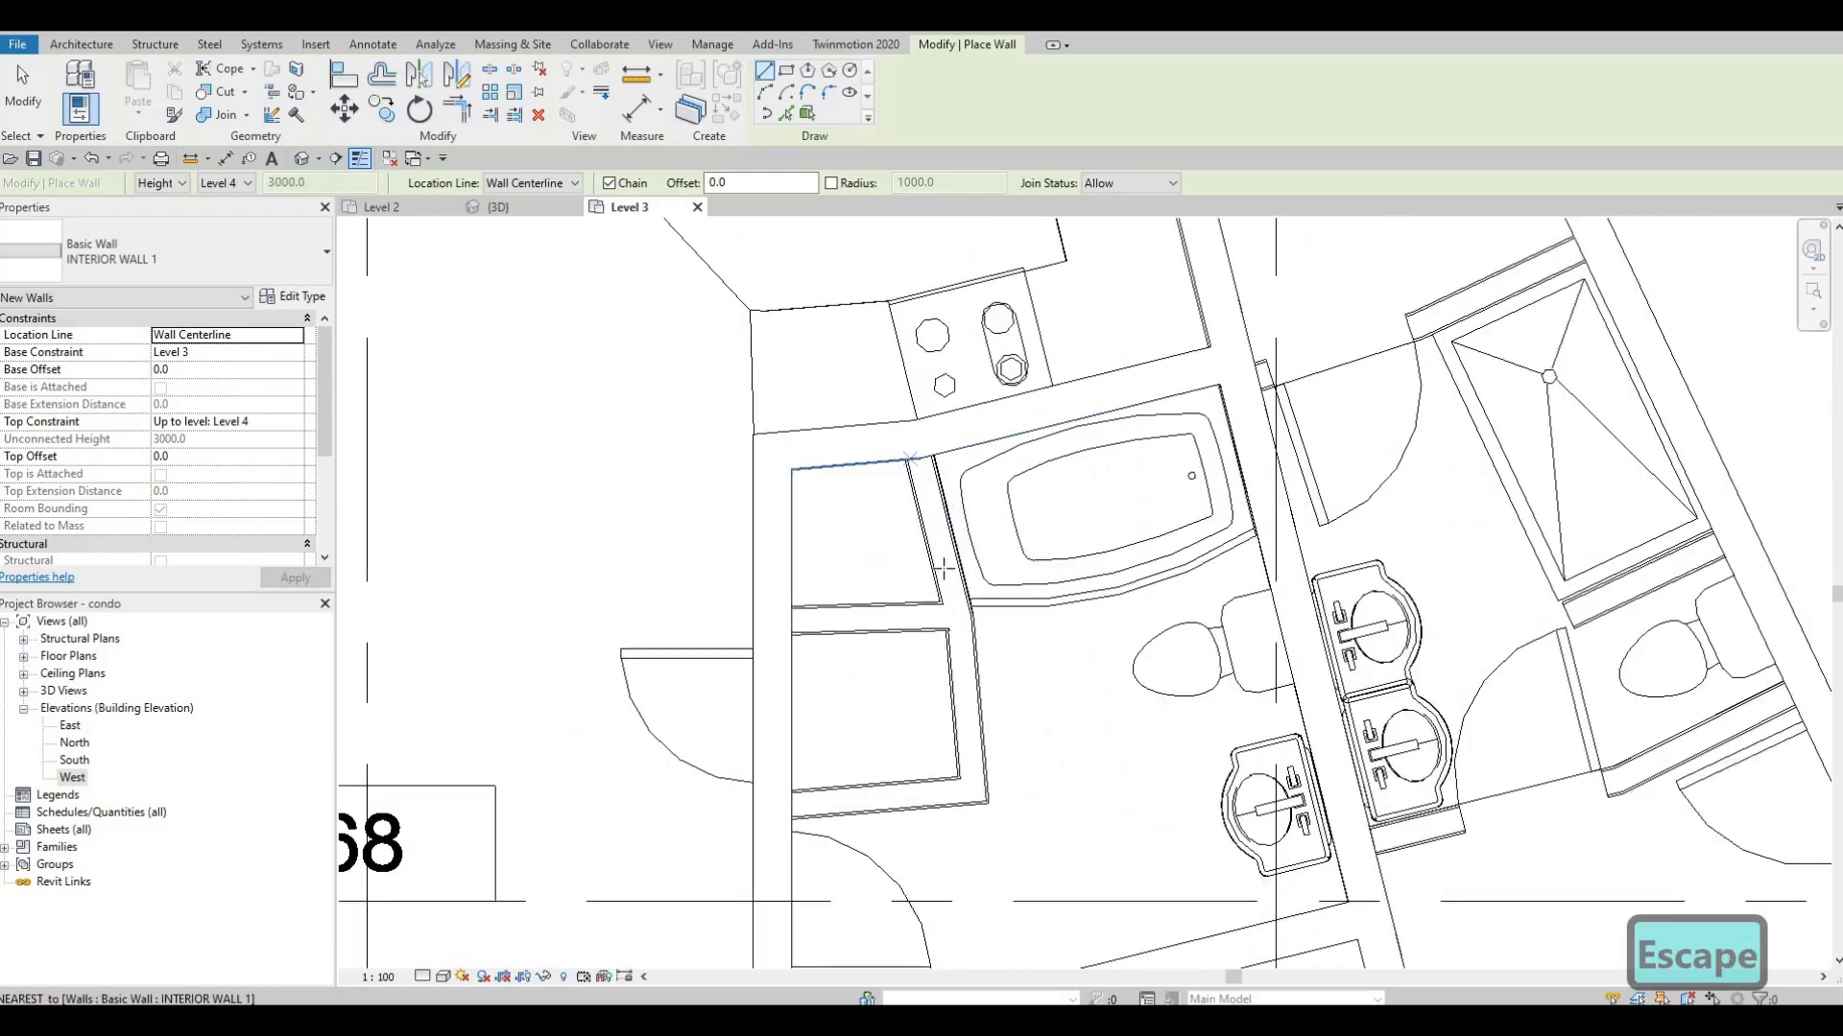
left_click(958, 610)
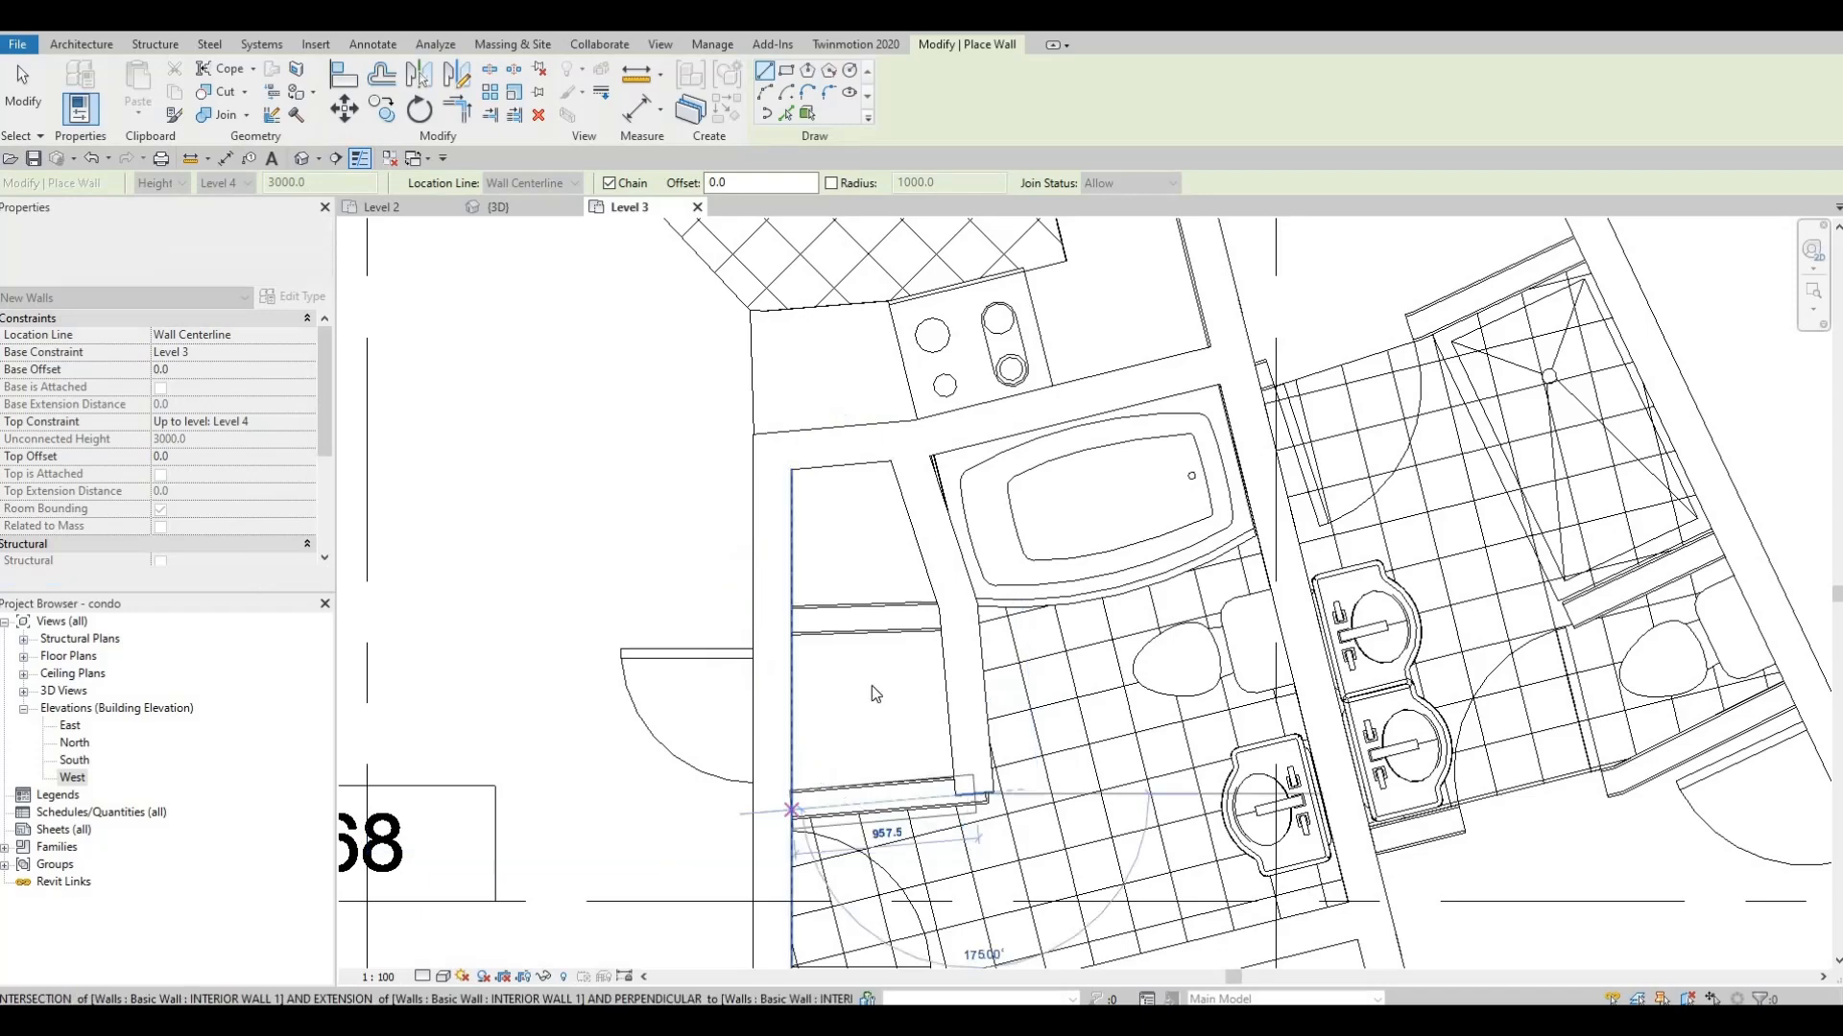
key("Escape")
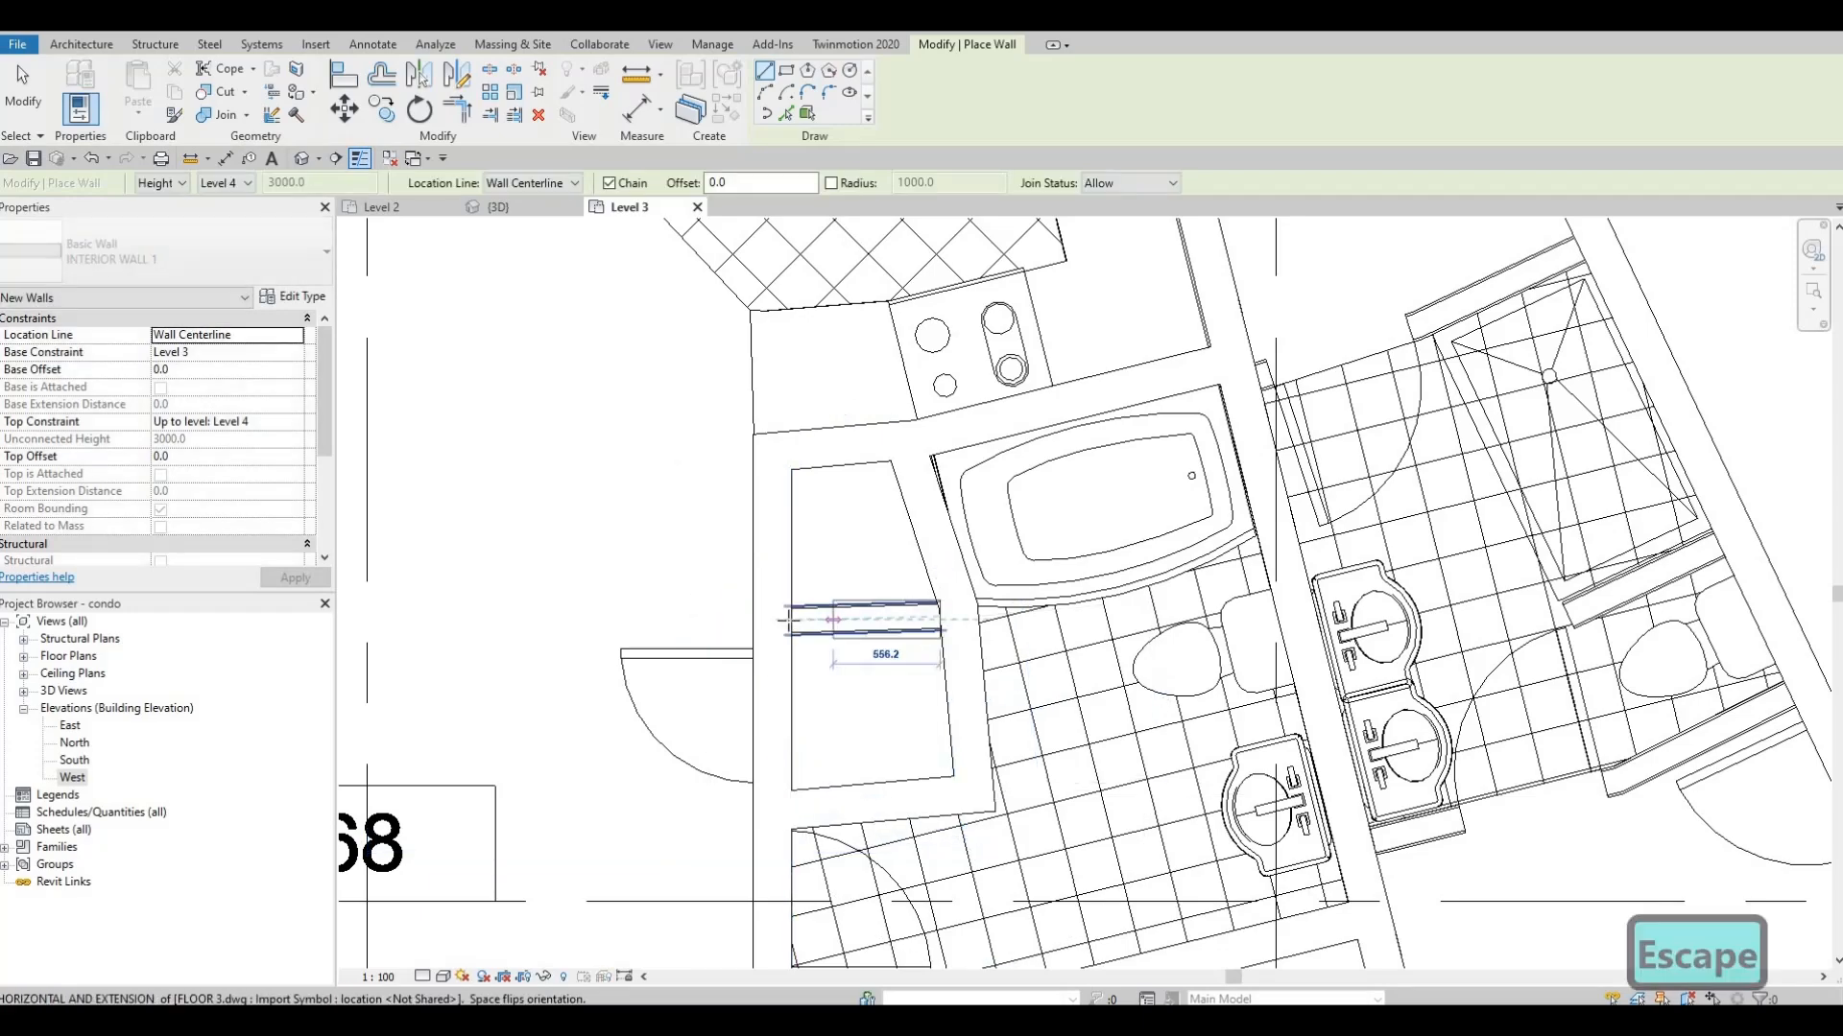
key("Escape")
Draw unit 369's closet partition from the corridor wall and the cross wall from the 368/369 party wall to the unit's interior wall
scroll(957, 569, "down", 5)
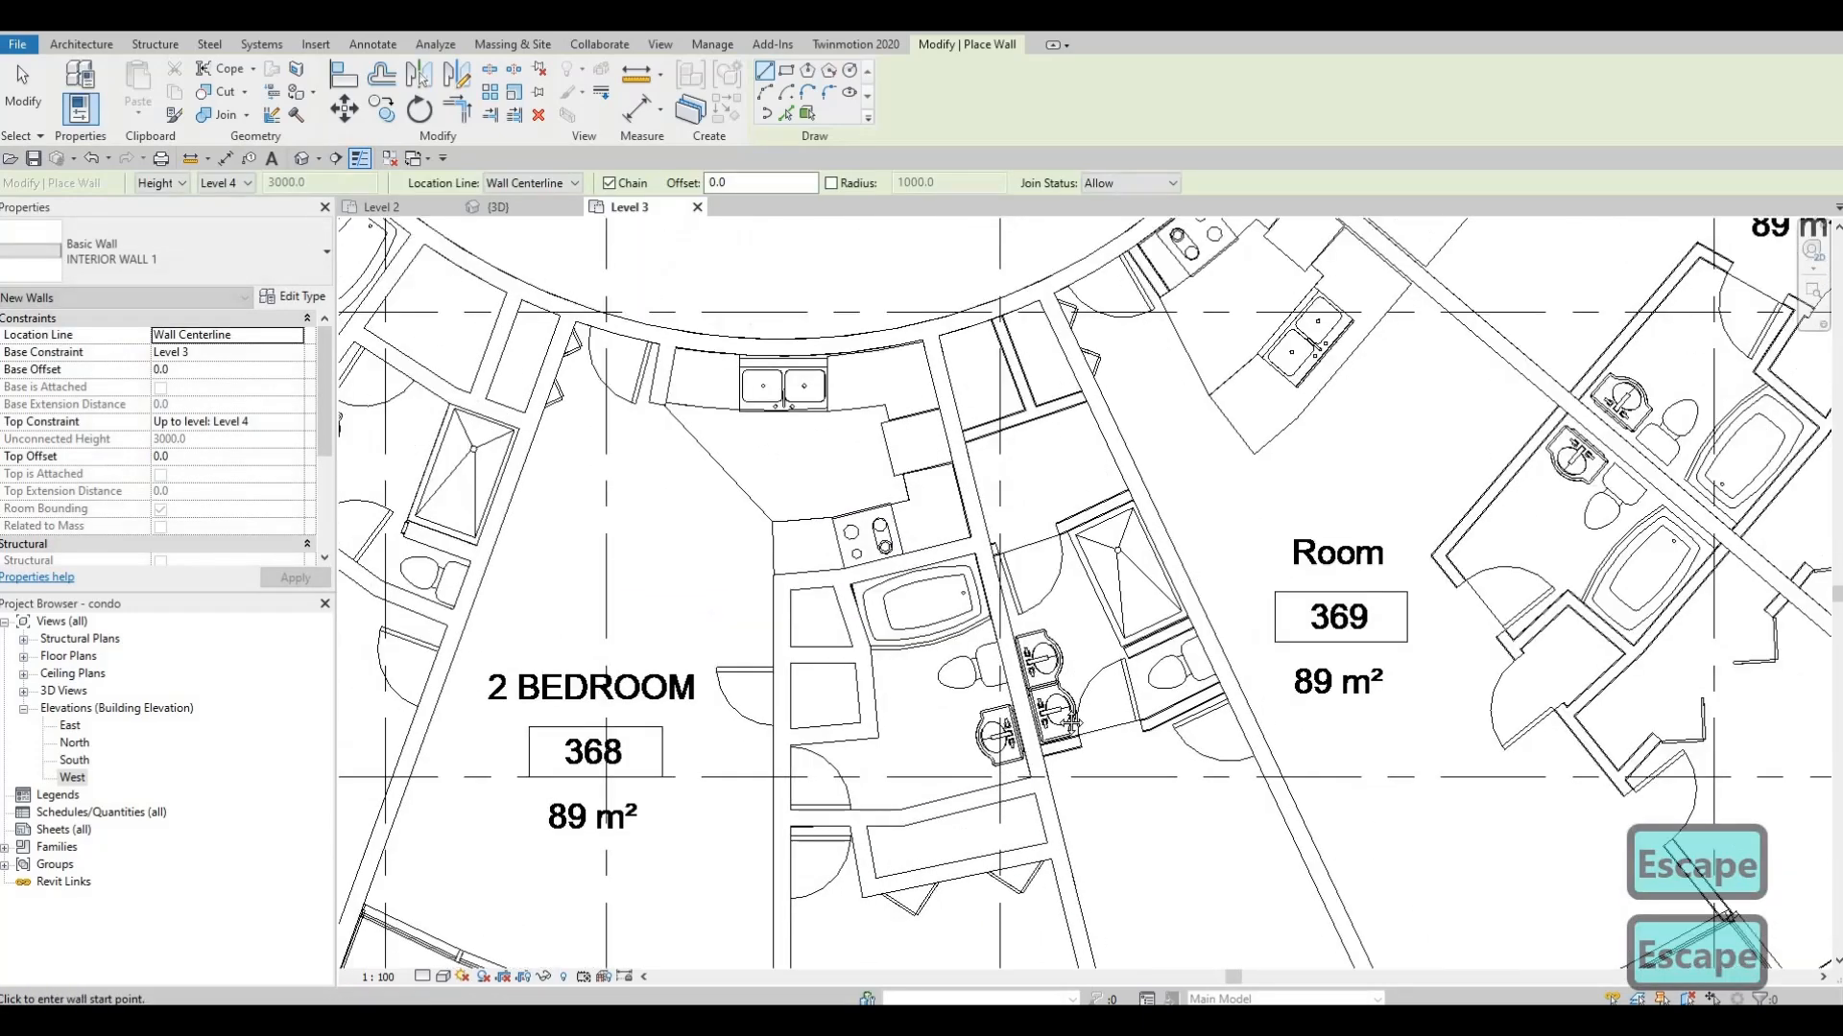
scroll(969, 486, "up", 4)
left_click(971, 481)
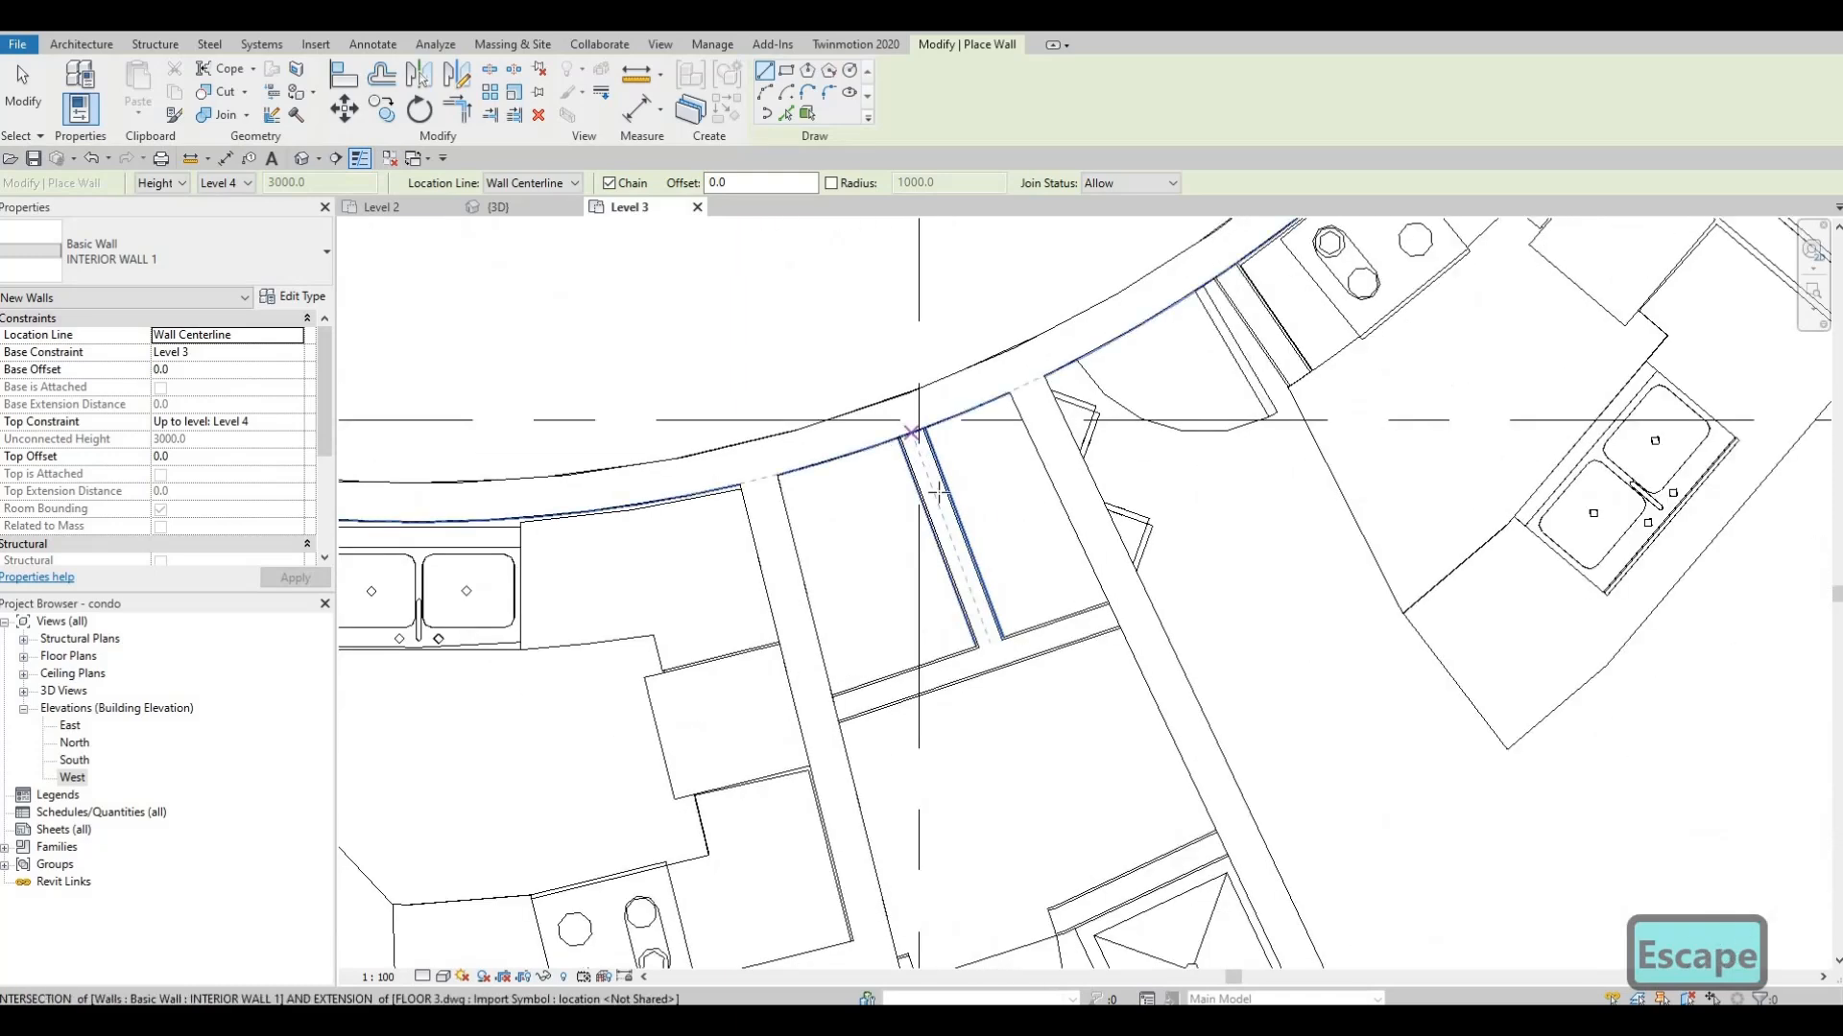
key("Escape")
left_click(835, 710)
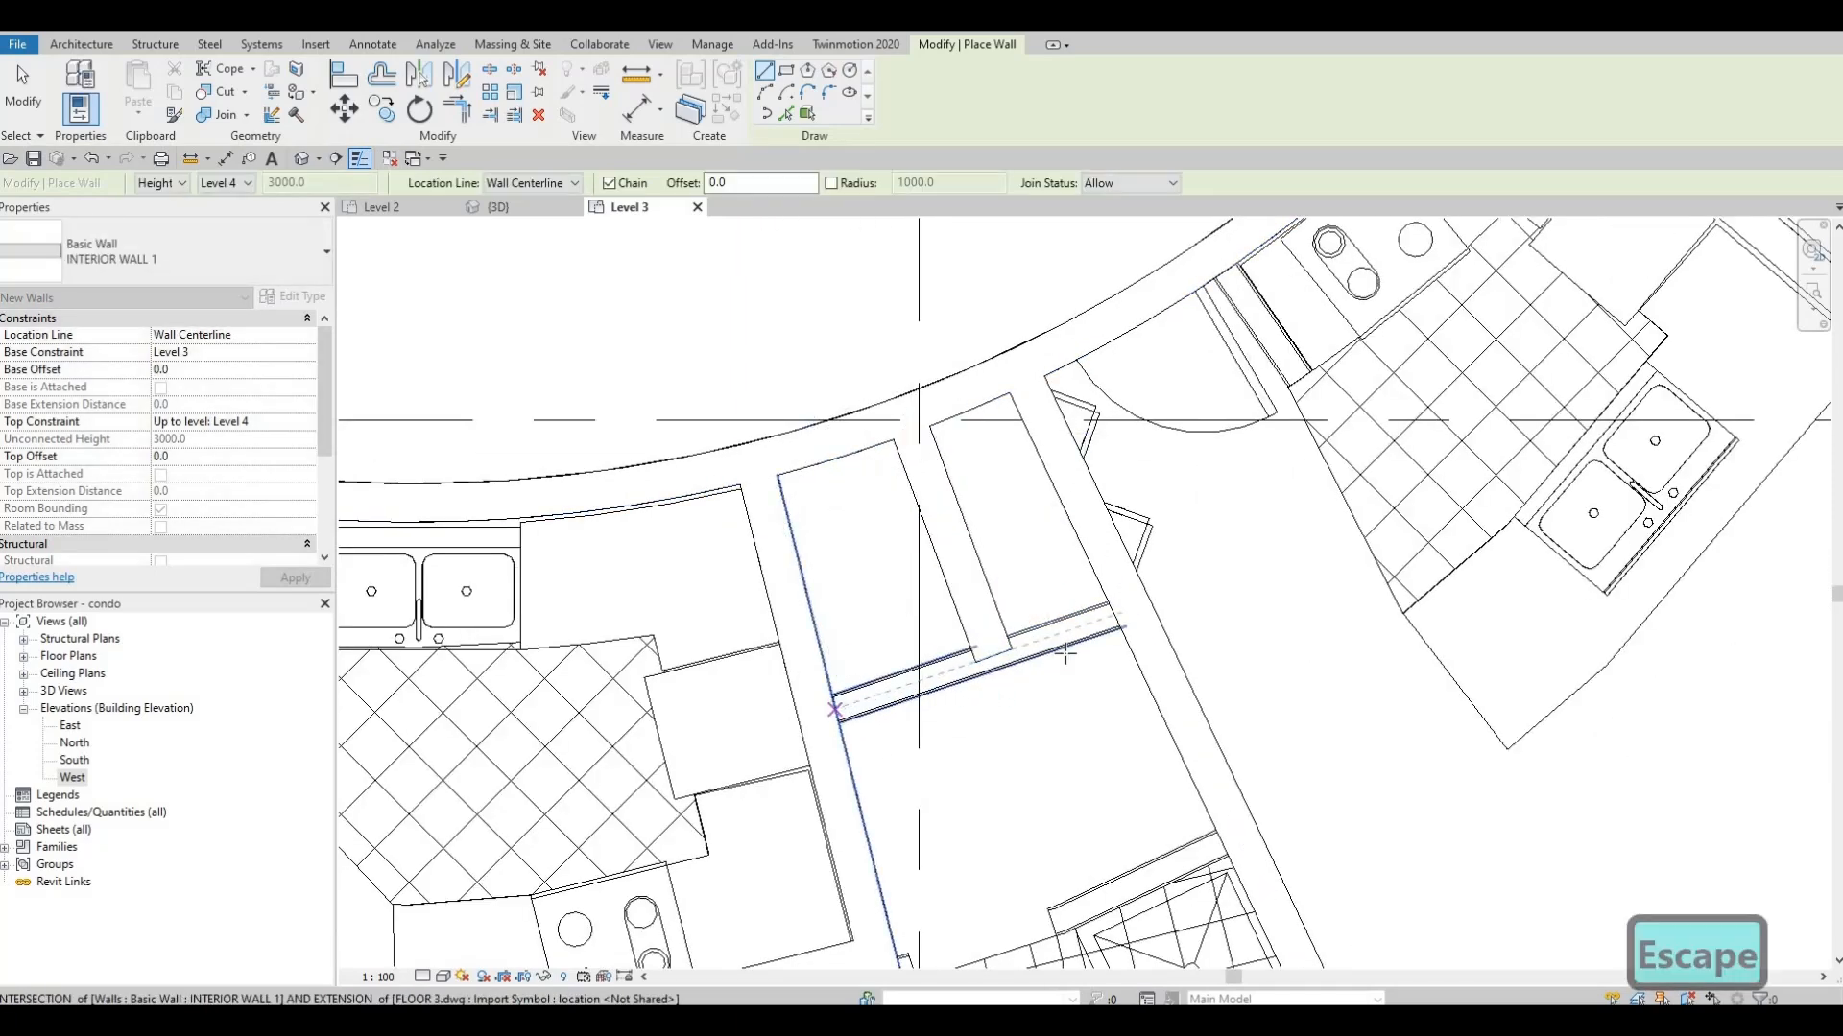
left_click(1115, 621)
key("Escape")
Draw the wall above unit 369's shower and bathroom door, from the unit's interior wall to the 368/369 party wall
middle_click_drag(1131, 698, 1029, 361)
scroll(1032, 364, "down", 1)
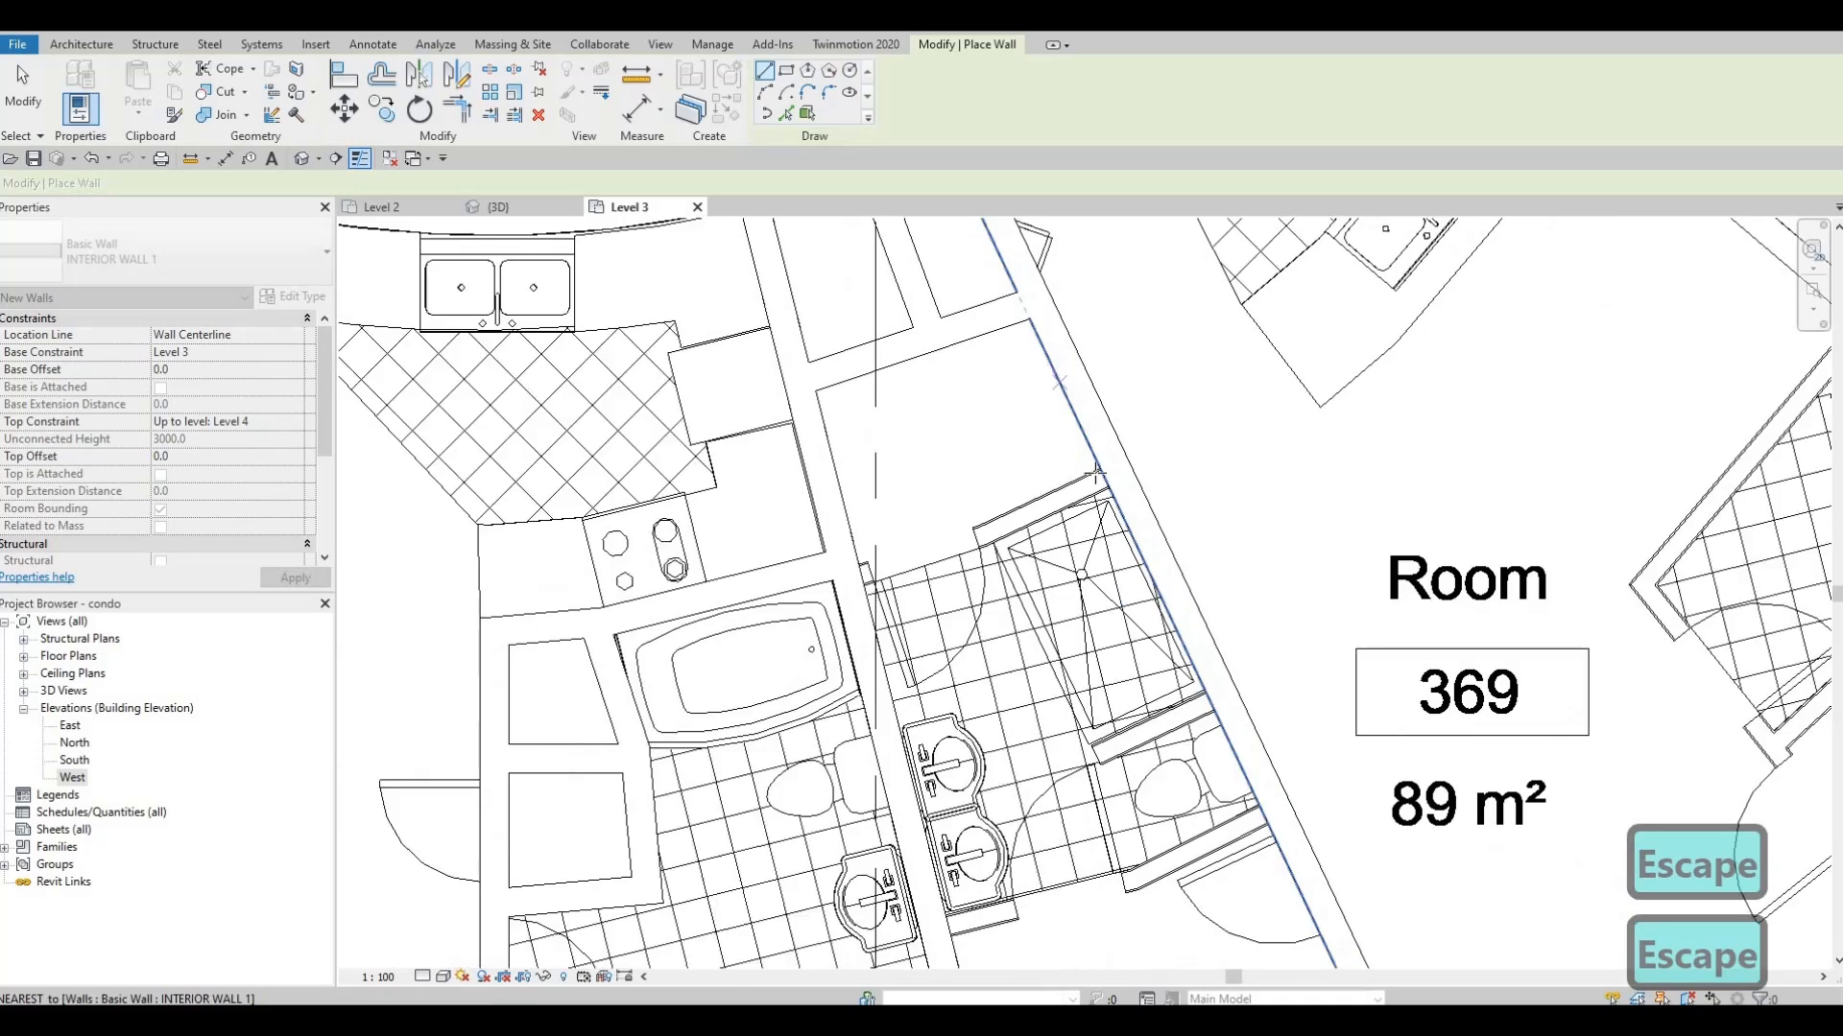
left_click(1103, 475)
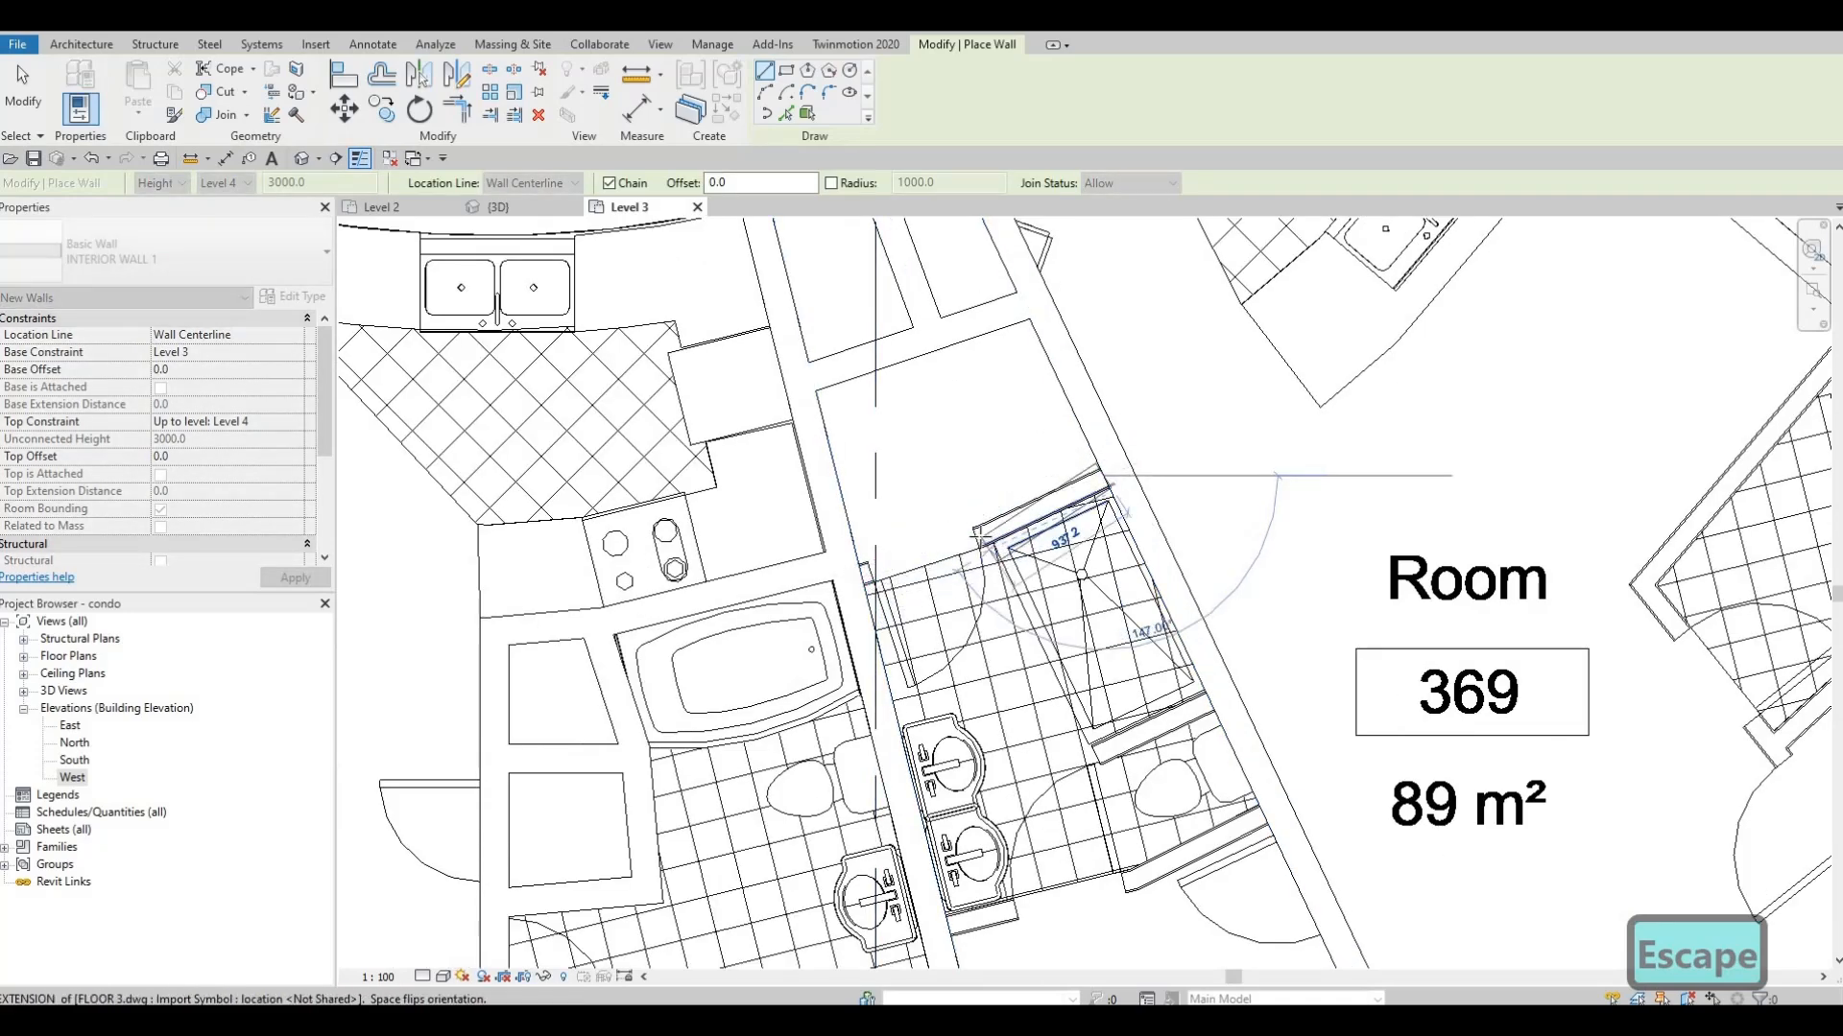
left_click(883, 573)
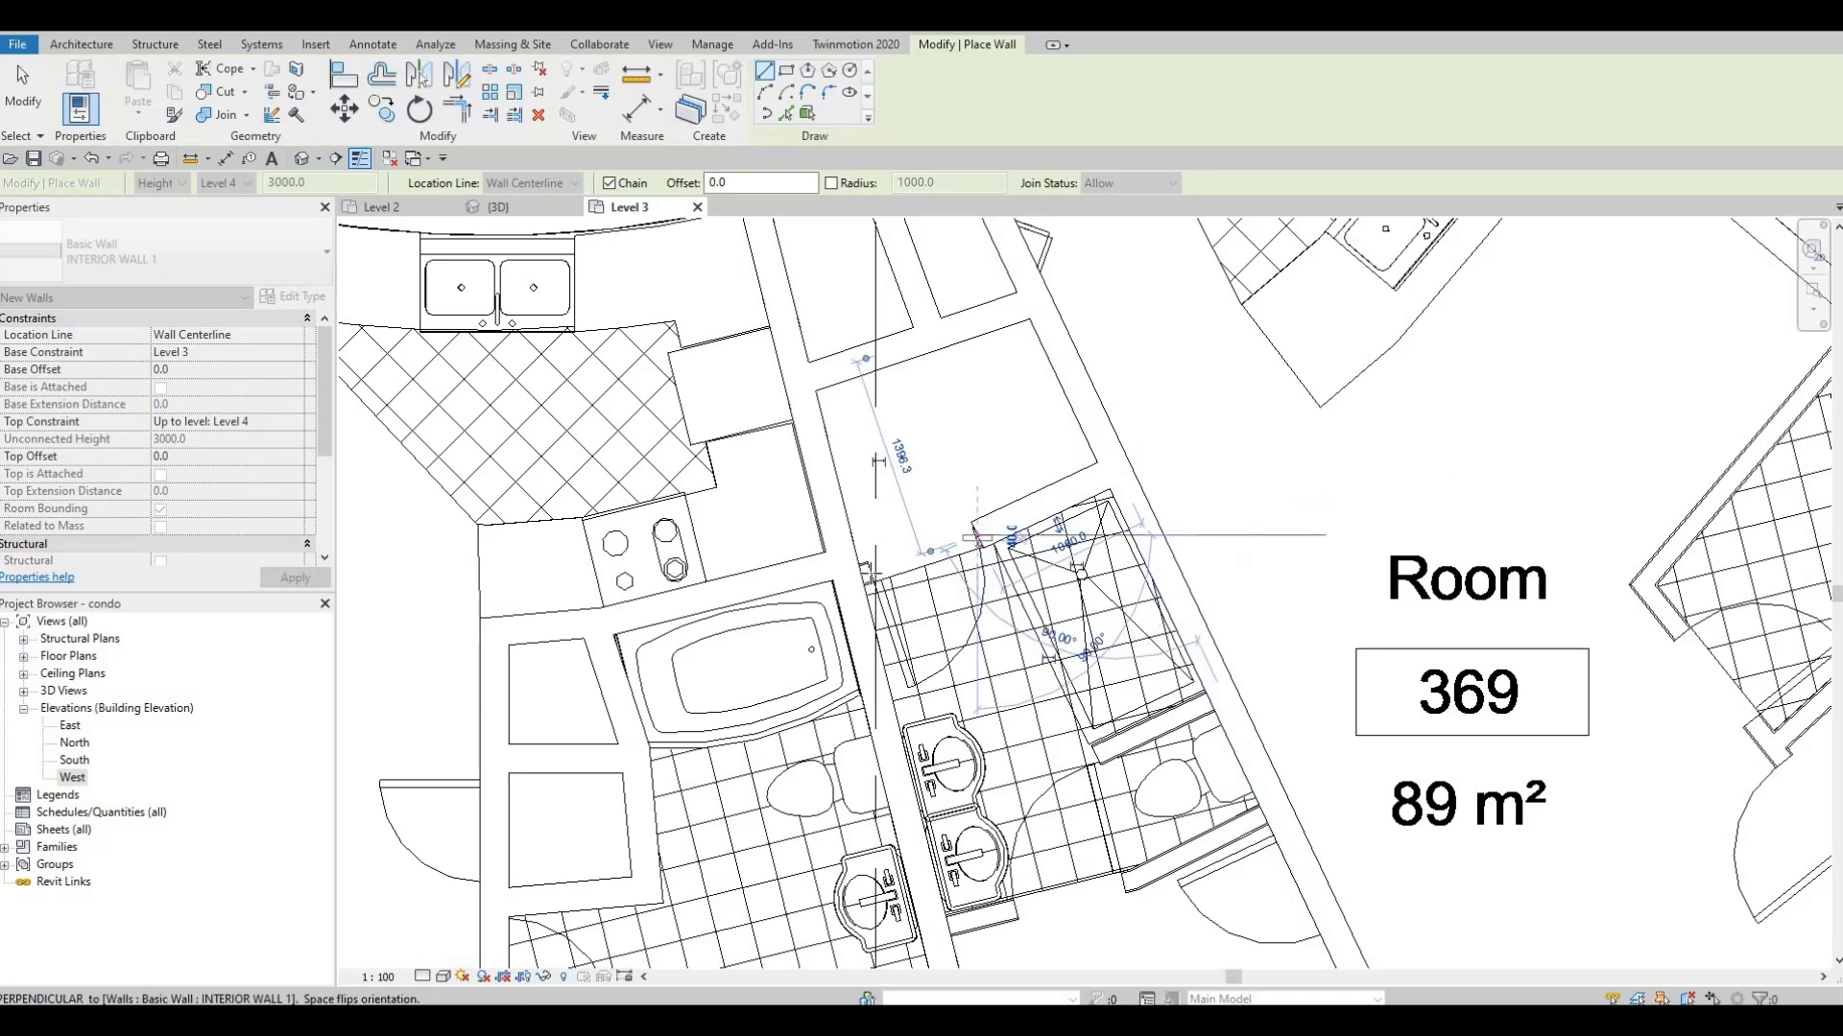
key("Escape")
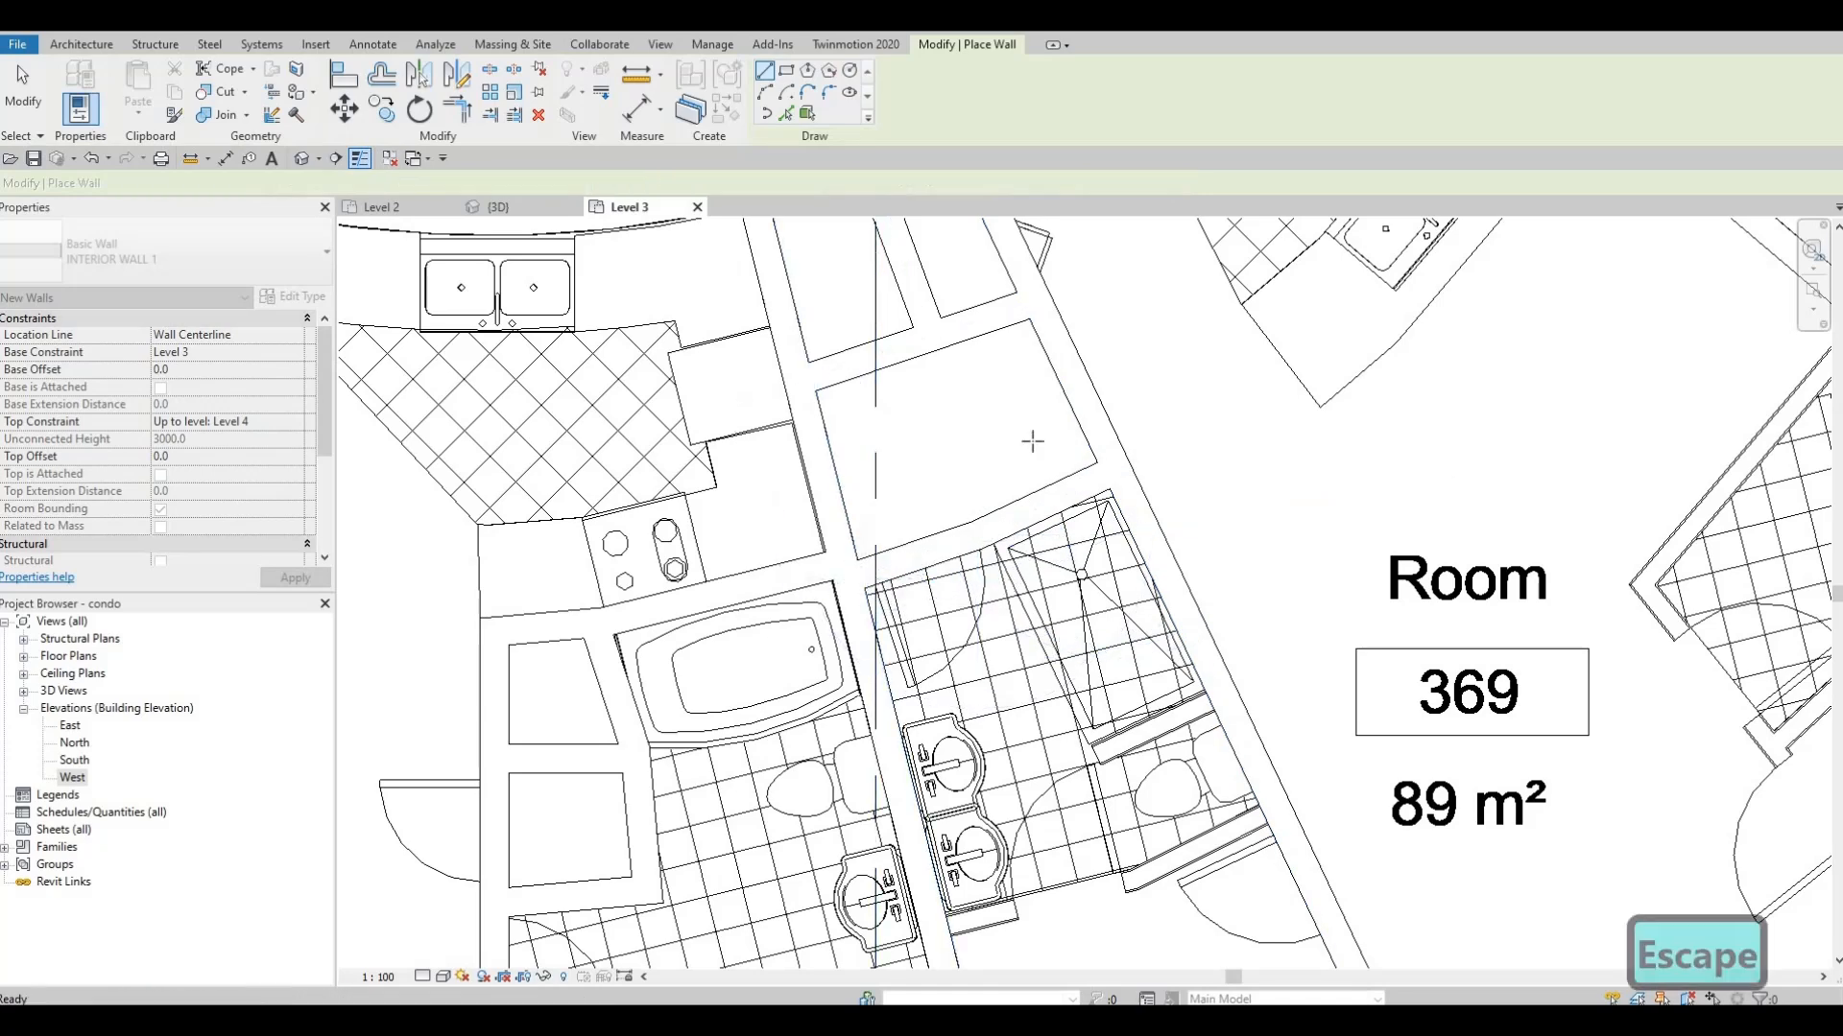
Draw the short wall between the shower and the toilet in unit 369's bathroom, starting from the unit's interior wall
middle_click_drag(1005, 586, 874, 286)
scroll(1097, 382, "up", 2)
left_click(1097, 382)
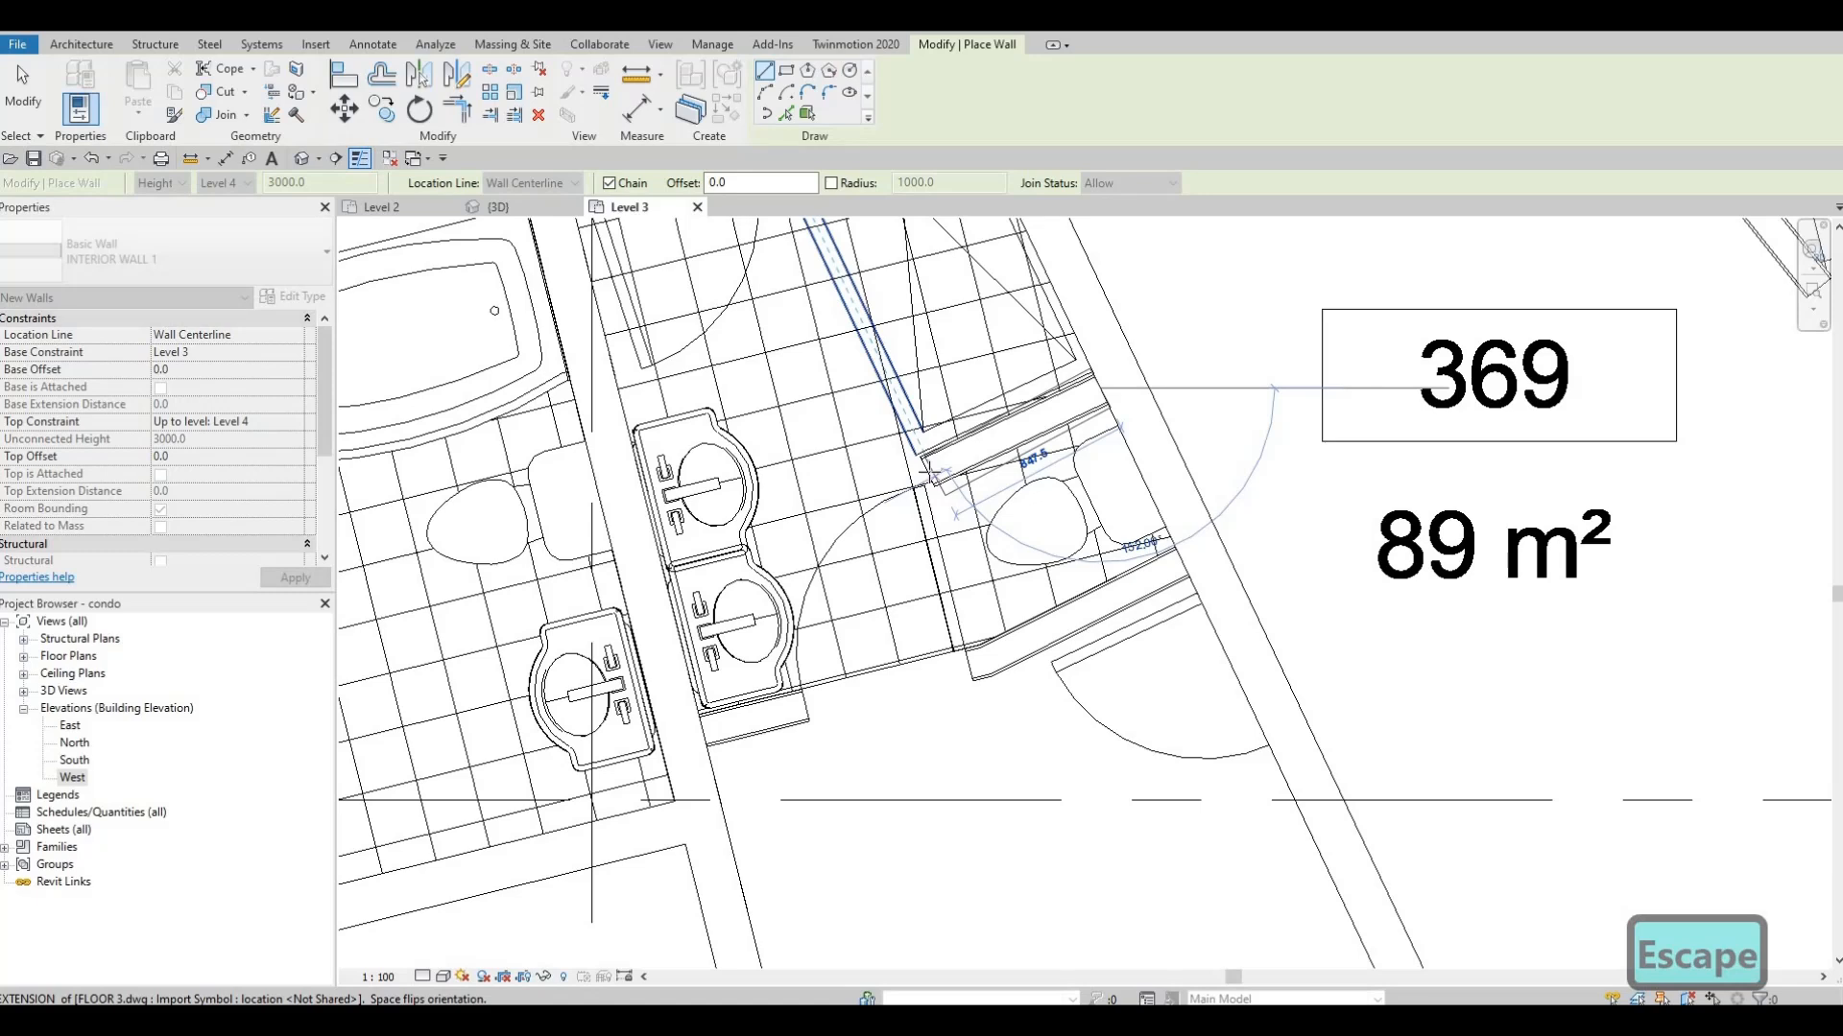
key("Escape")
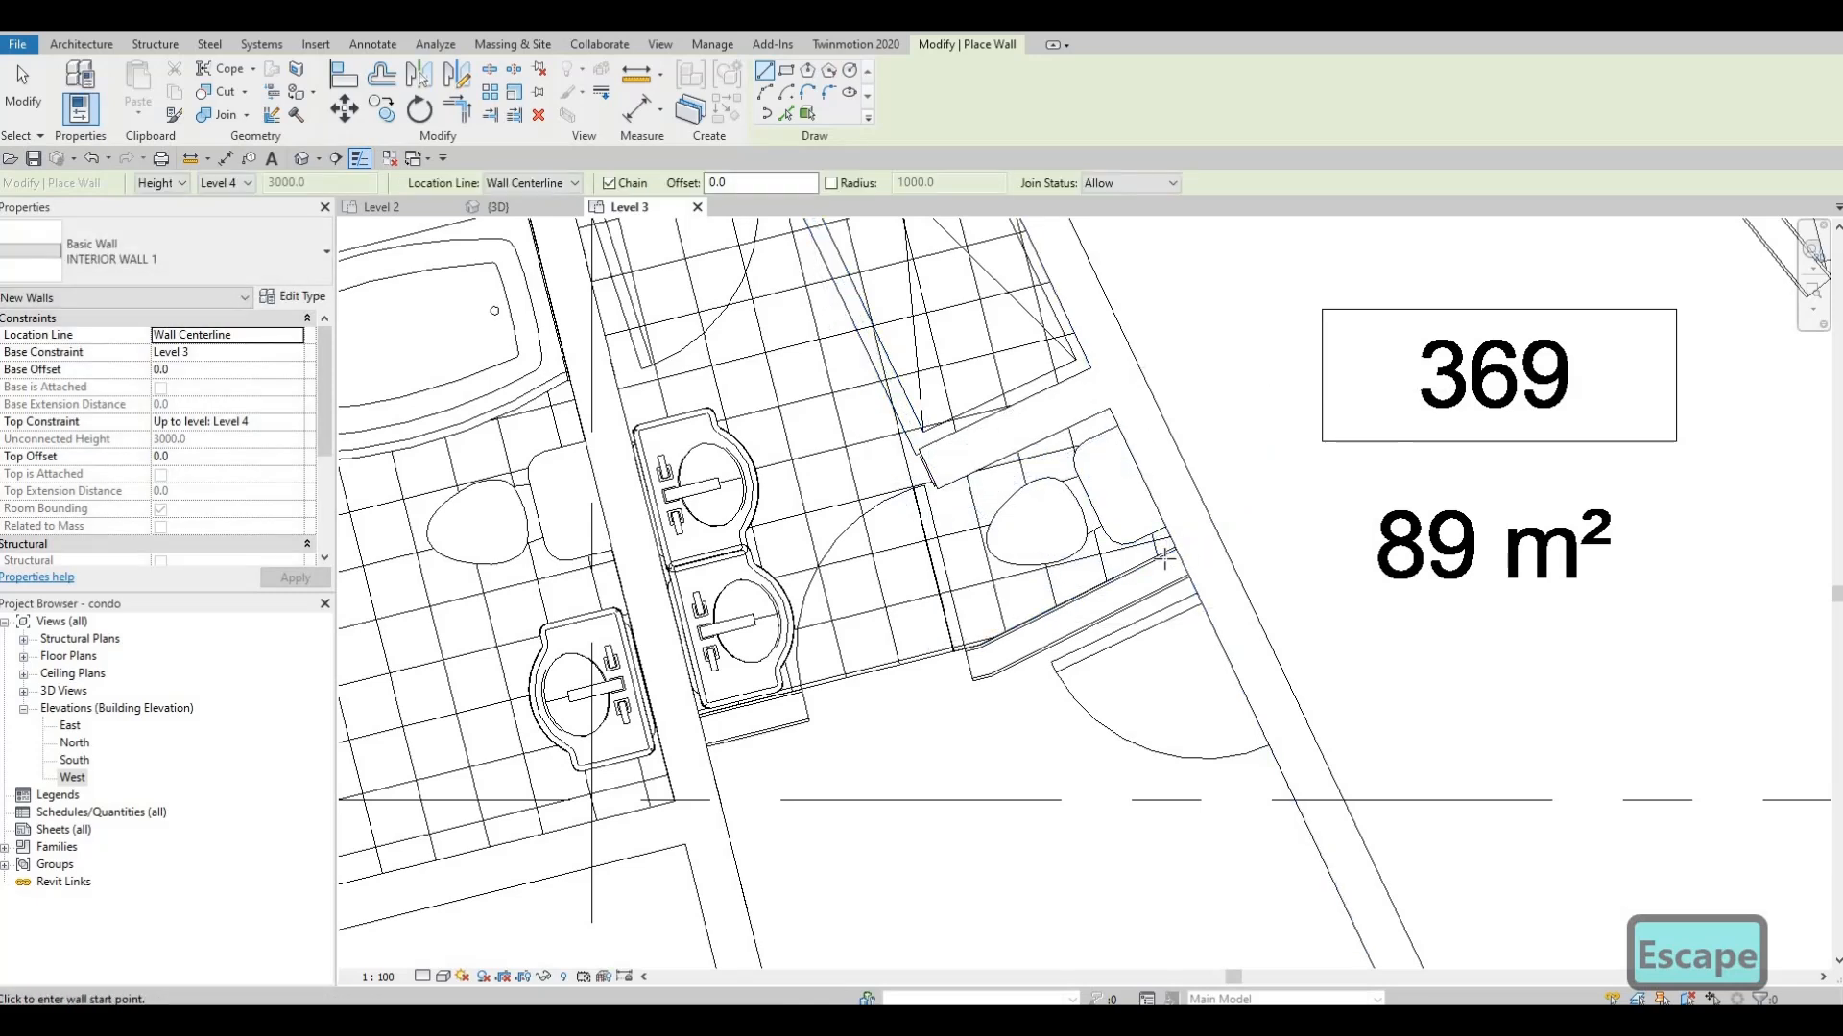
Draw the lower wall of unit 369's bathroom from the interior wall, bending past the toilet, to the 368/369 party wall
left_click(1017, 653)
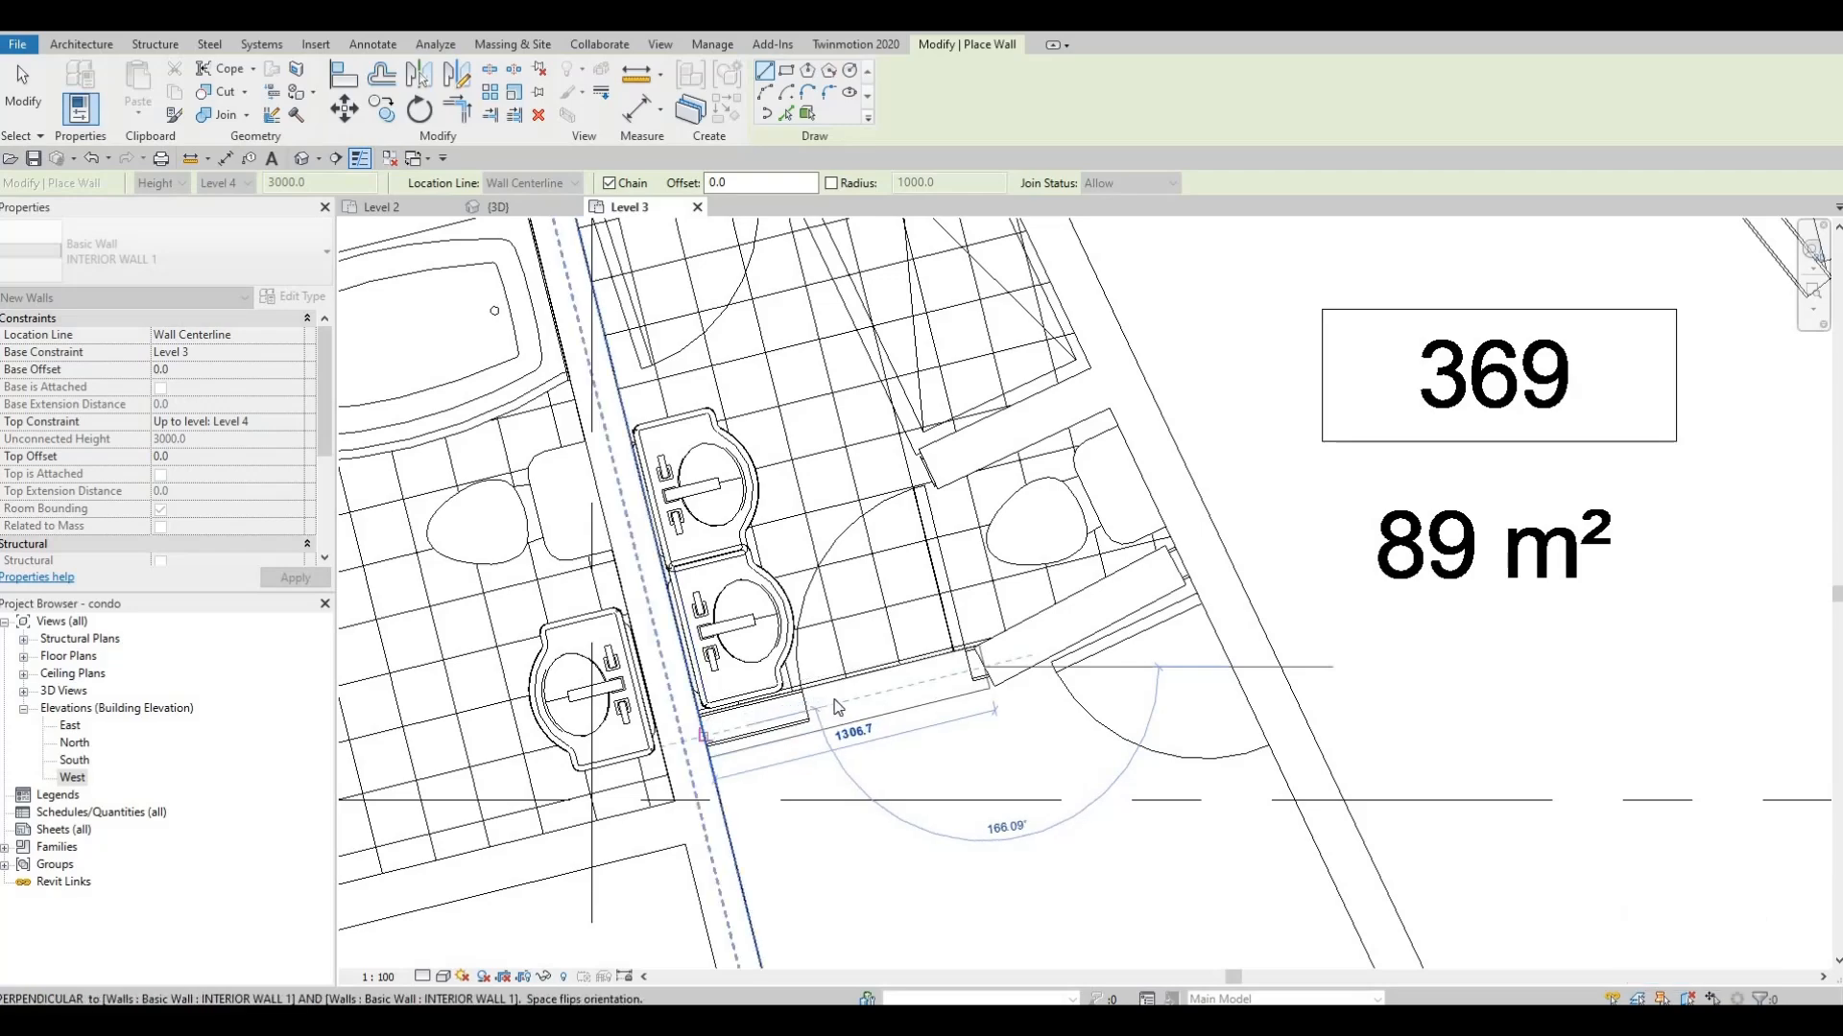
key("Escape")
scroll(946, 576, "down", 6)
key("Escape")
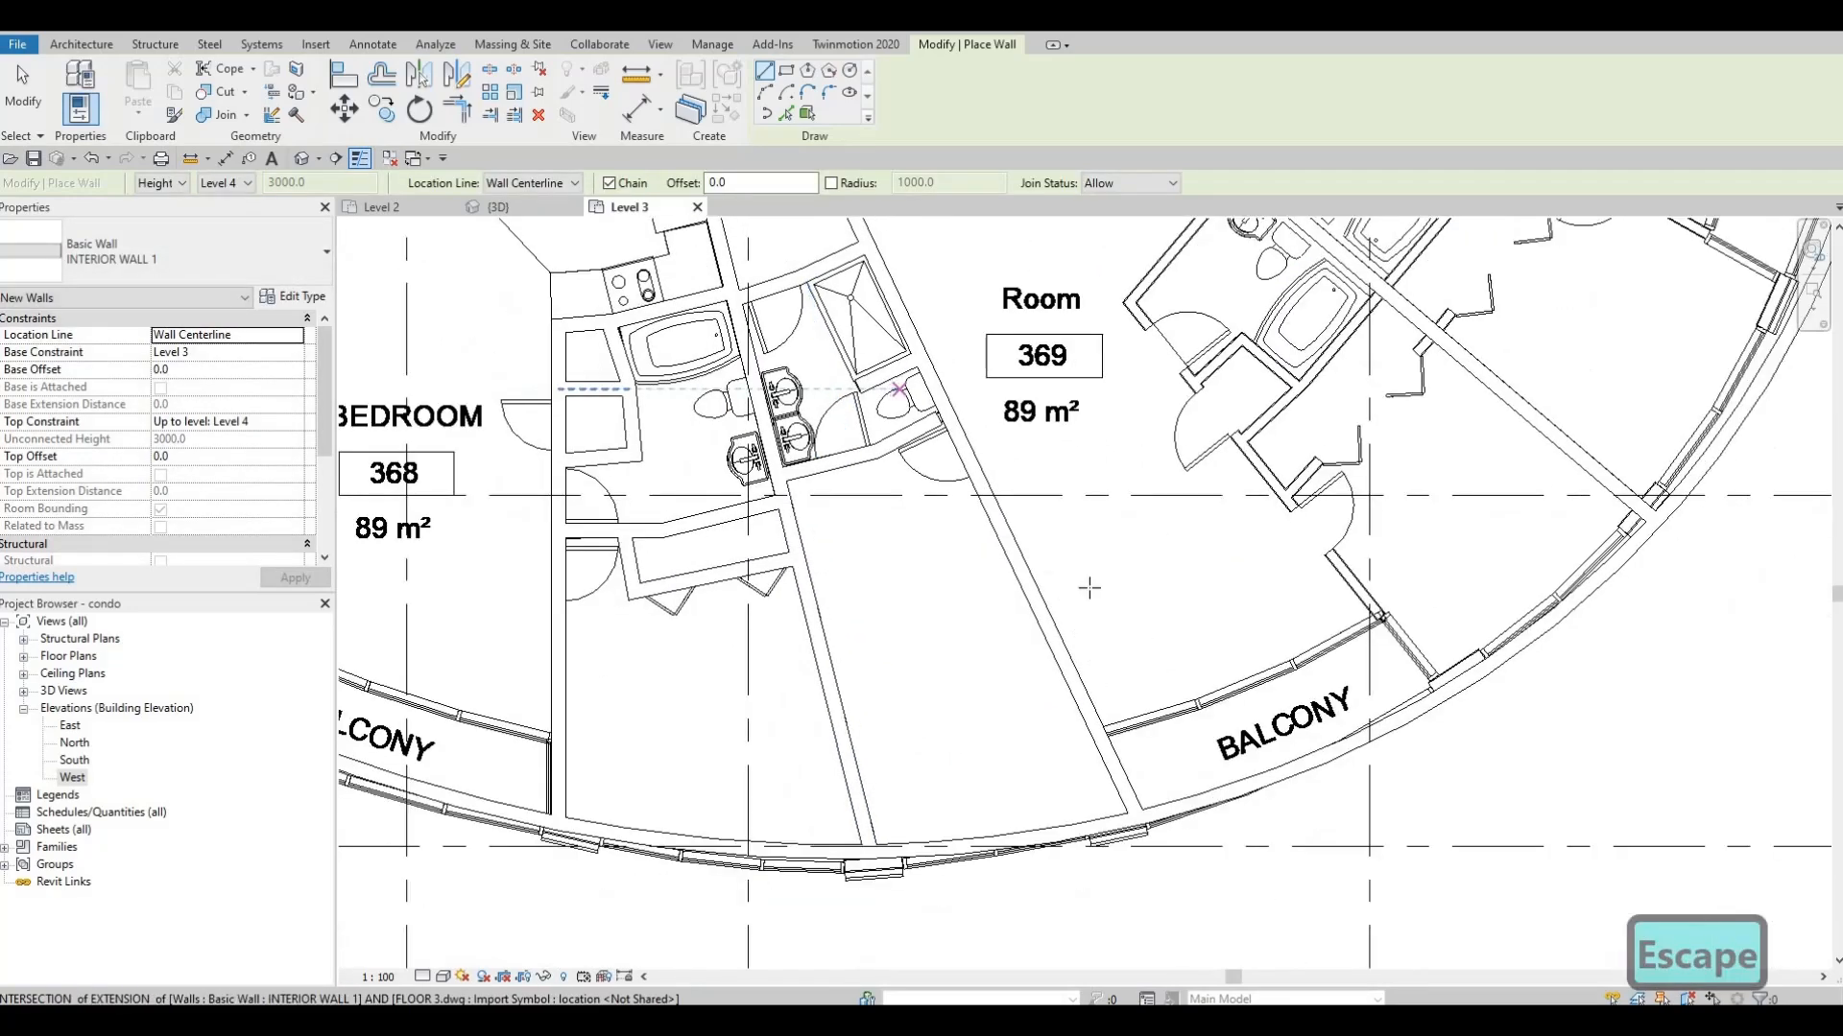
Draw the shared end wall of the 369/370 bathrooms from unit 370's outer bathroom corner, across the party wall, to unit 369's outer bathroom corner
middle_click_drag(1051, 671, 1022, 724)
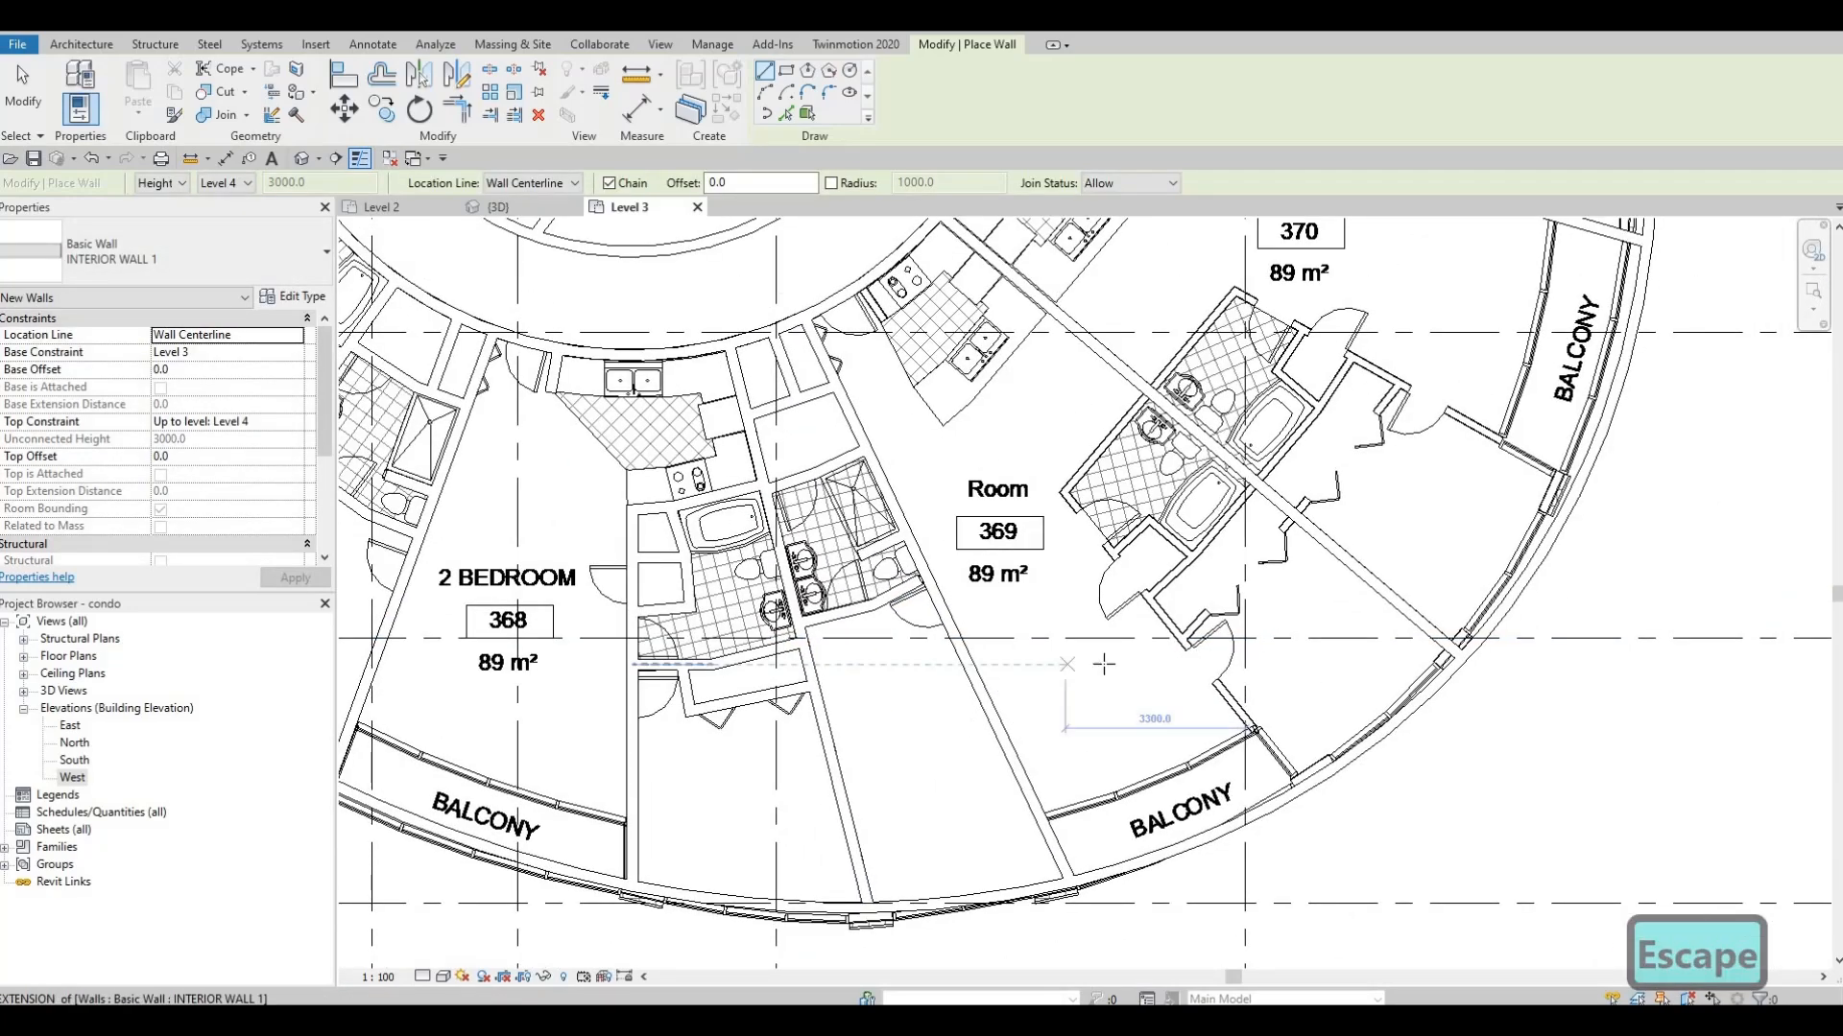
middle_click_drag(1171, 688, 1078, 728)
middle_click_drag(1104, 664, 1078, 726)
scroll(880, 446, "up", 1)
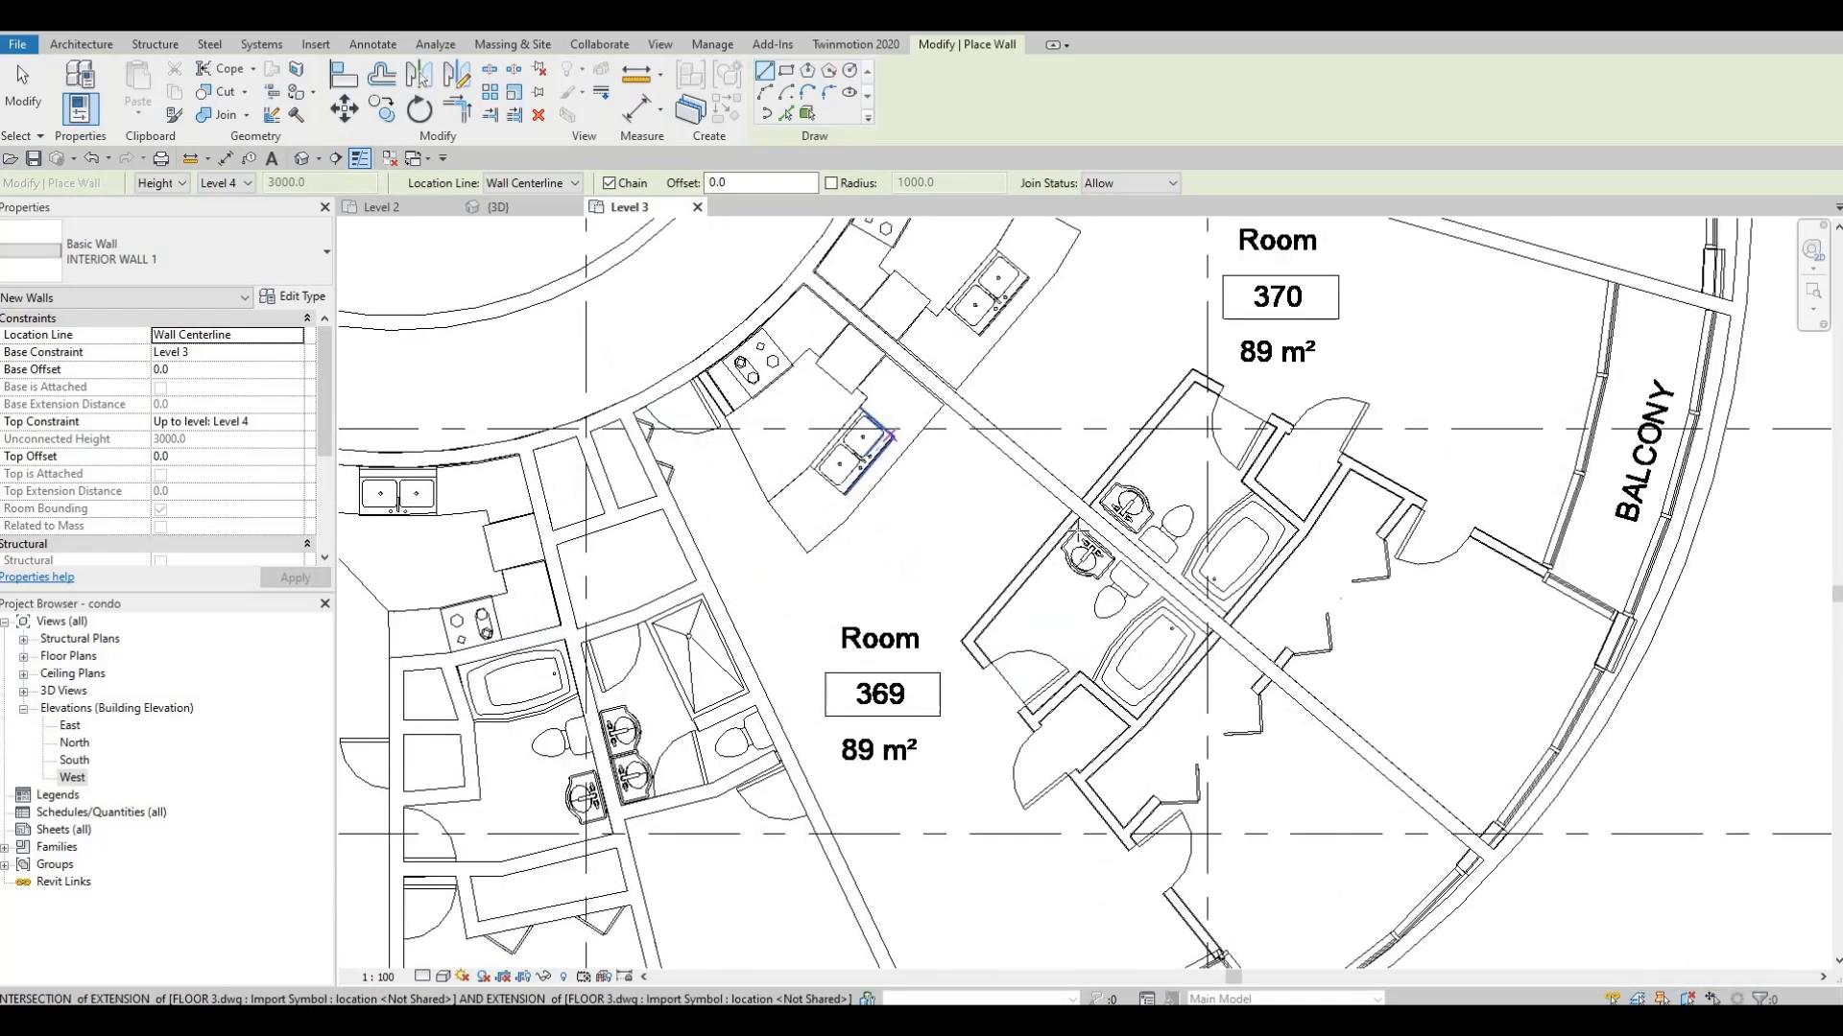
scroll(1074, 571, "up", 1)
scroll(1078, 545, "up", 4)
middle_click_drag(1118, 488, 1059, 651)
scroll(1059, 651, "down", 1)
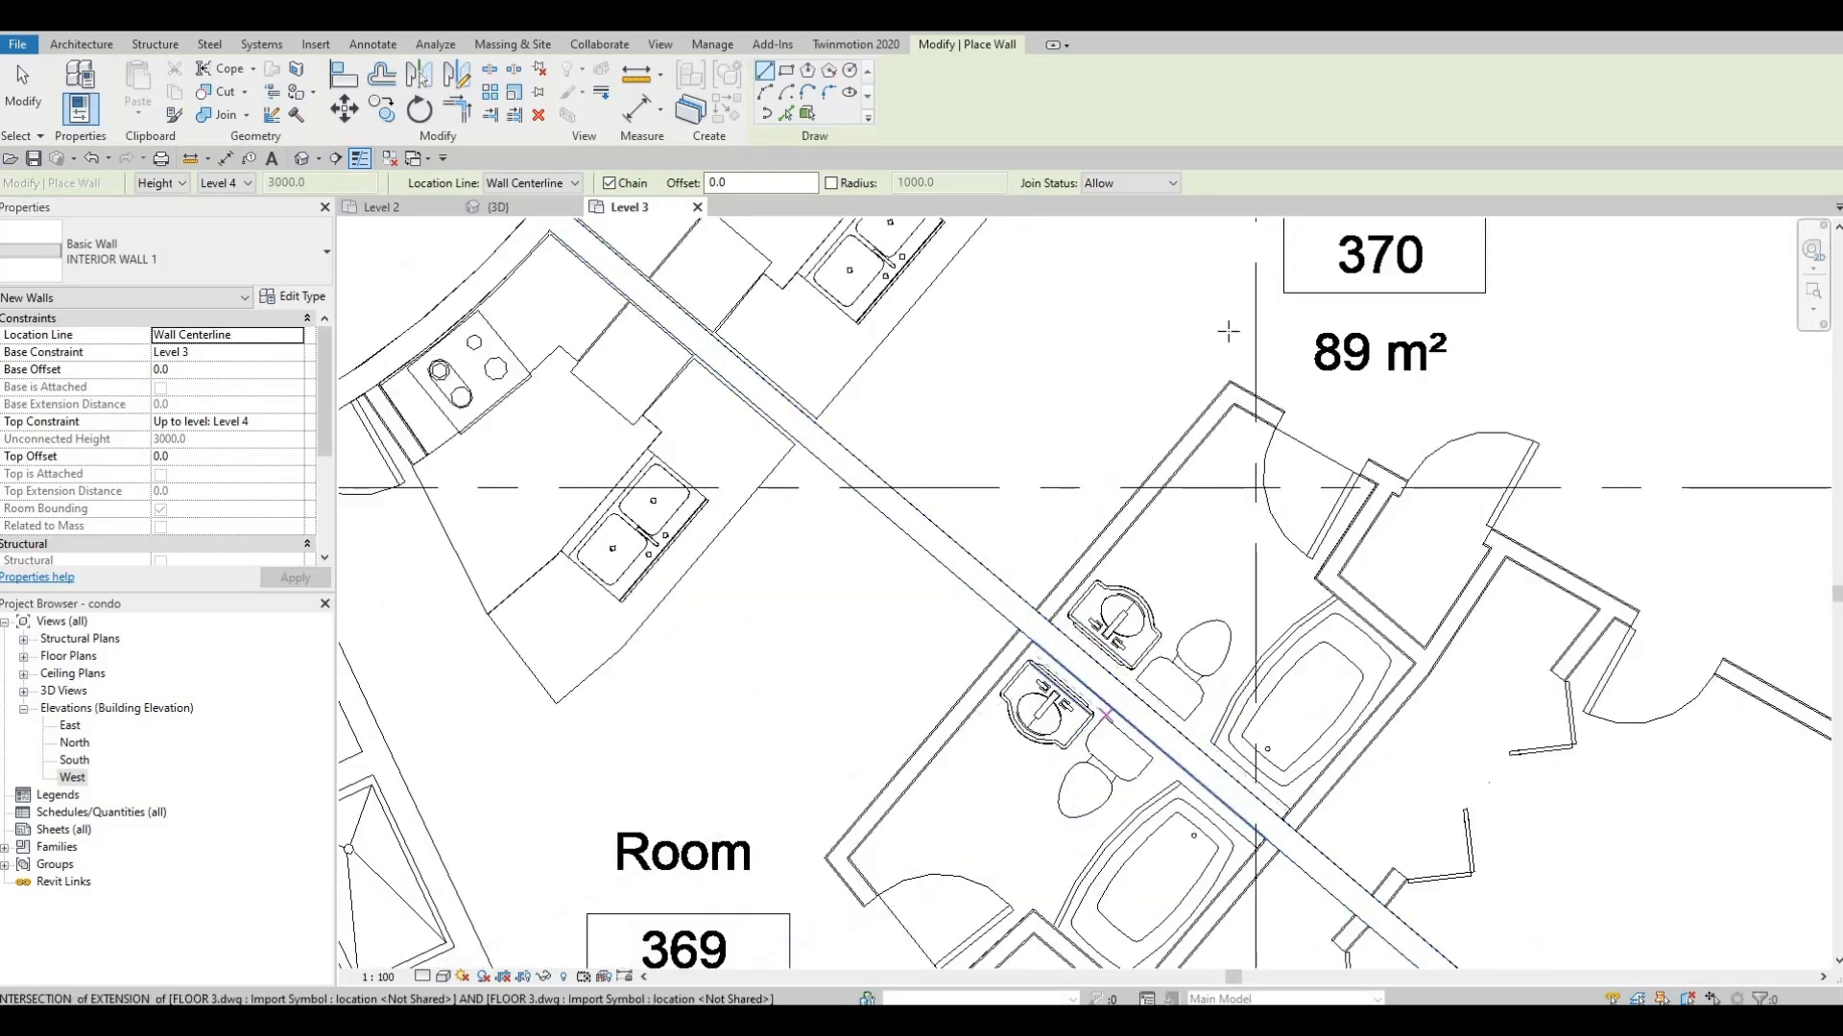
scroll(1227, 331, "down", 1)
middle_click_drag(1227, 331, 1190, 297)
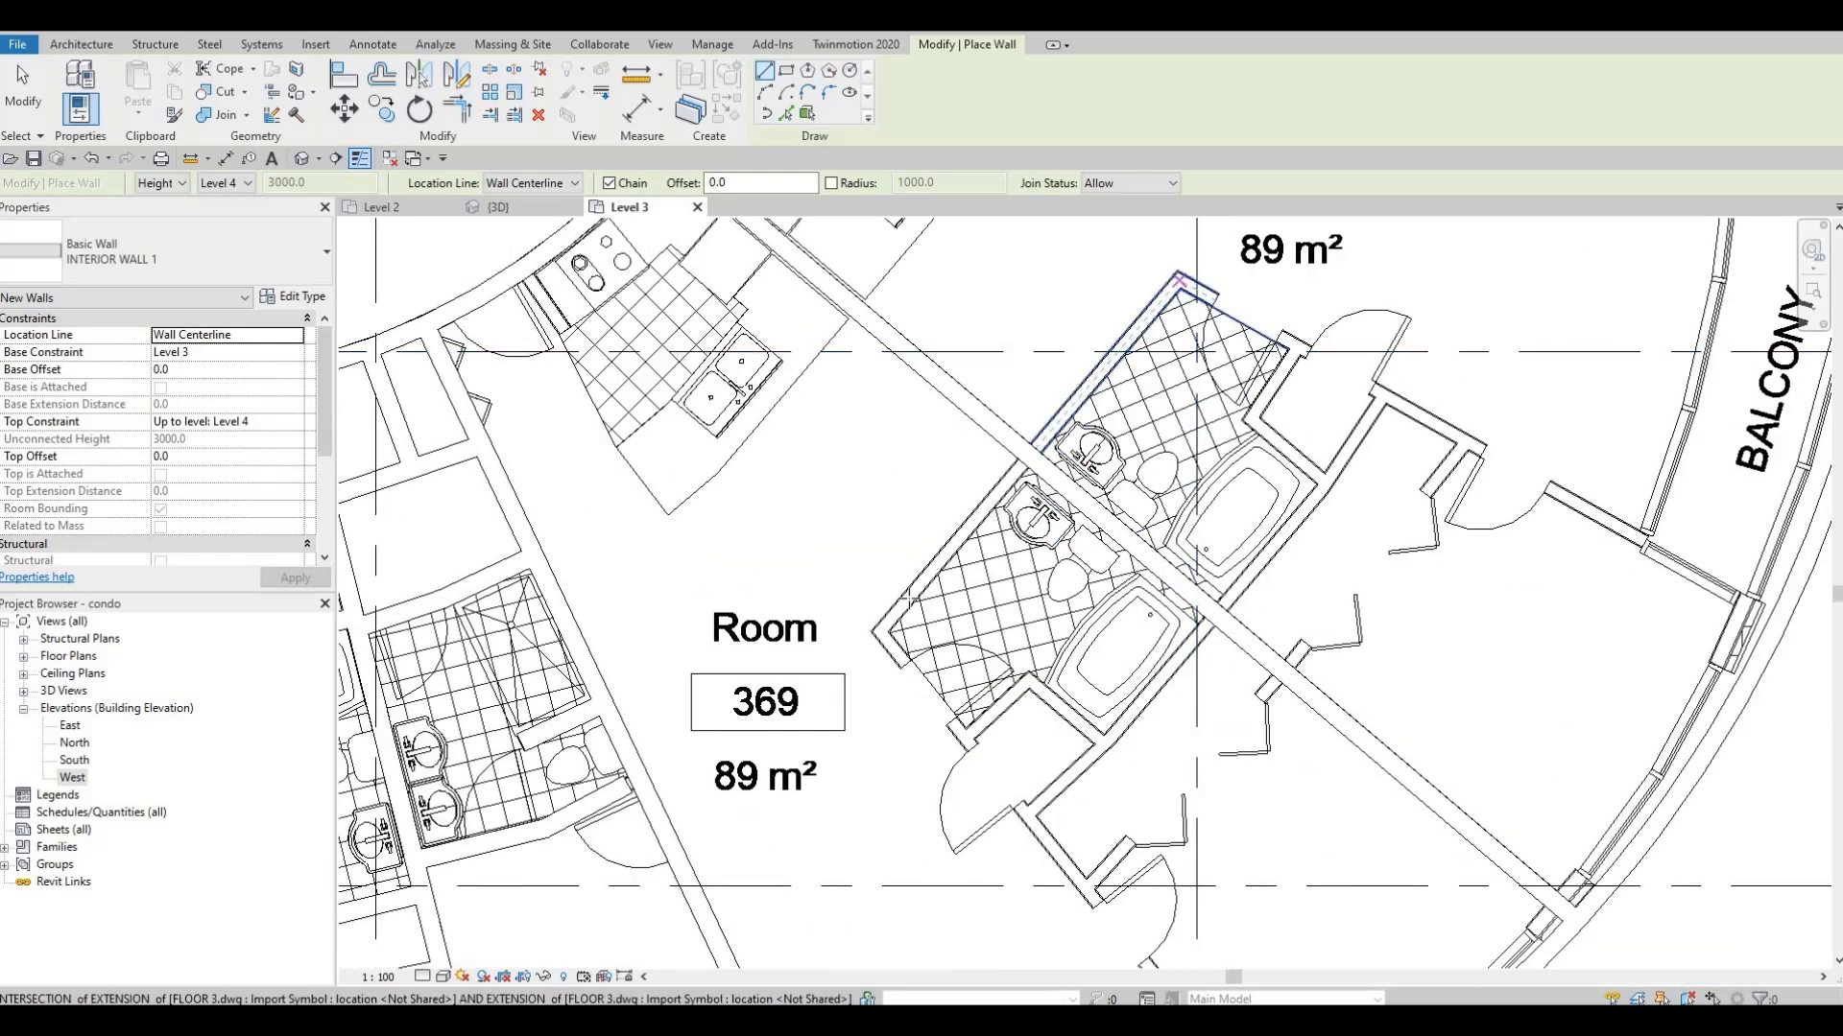
left_click(1180, 280)
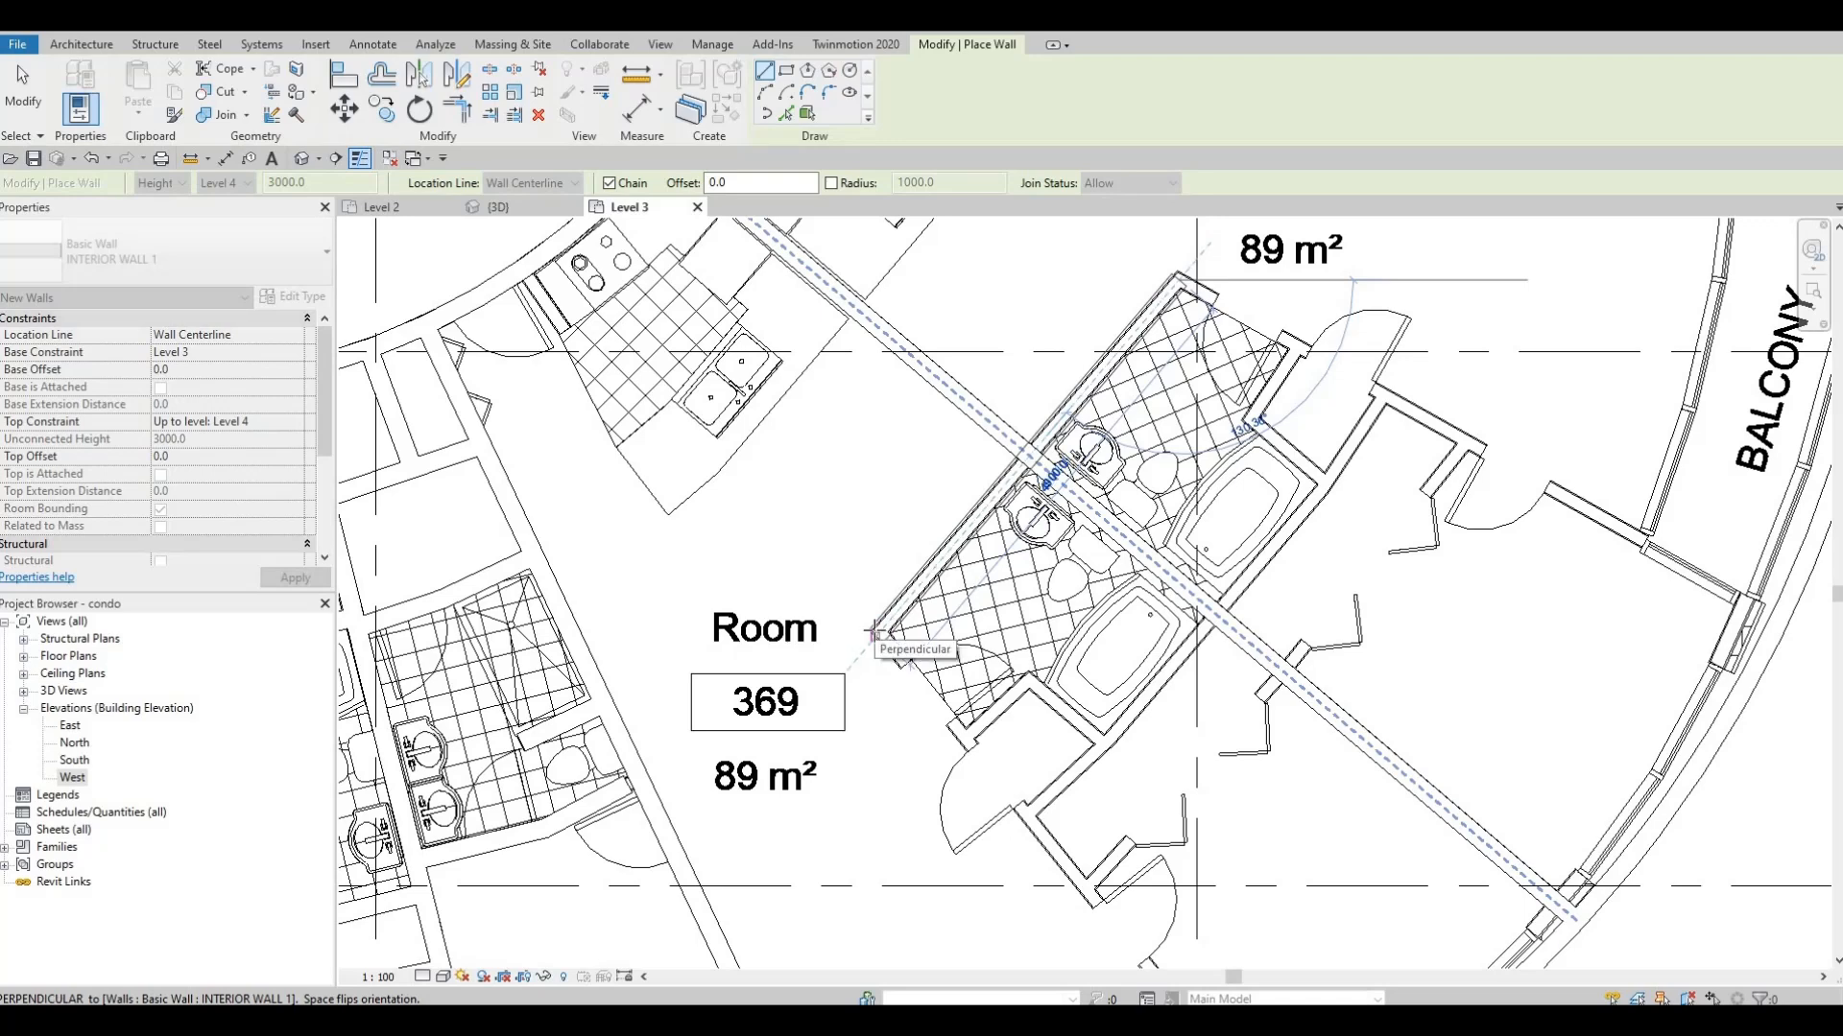
left_click(875, 636)
Draw the side walls of the 369/370 bathrooms and bedrooms, from each unit's outer bathroom corner past the balcony end to the exterior wall
middle_click_drag(1068, 828, 928, 543)
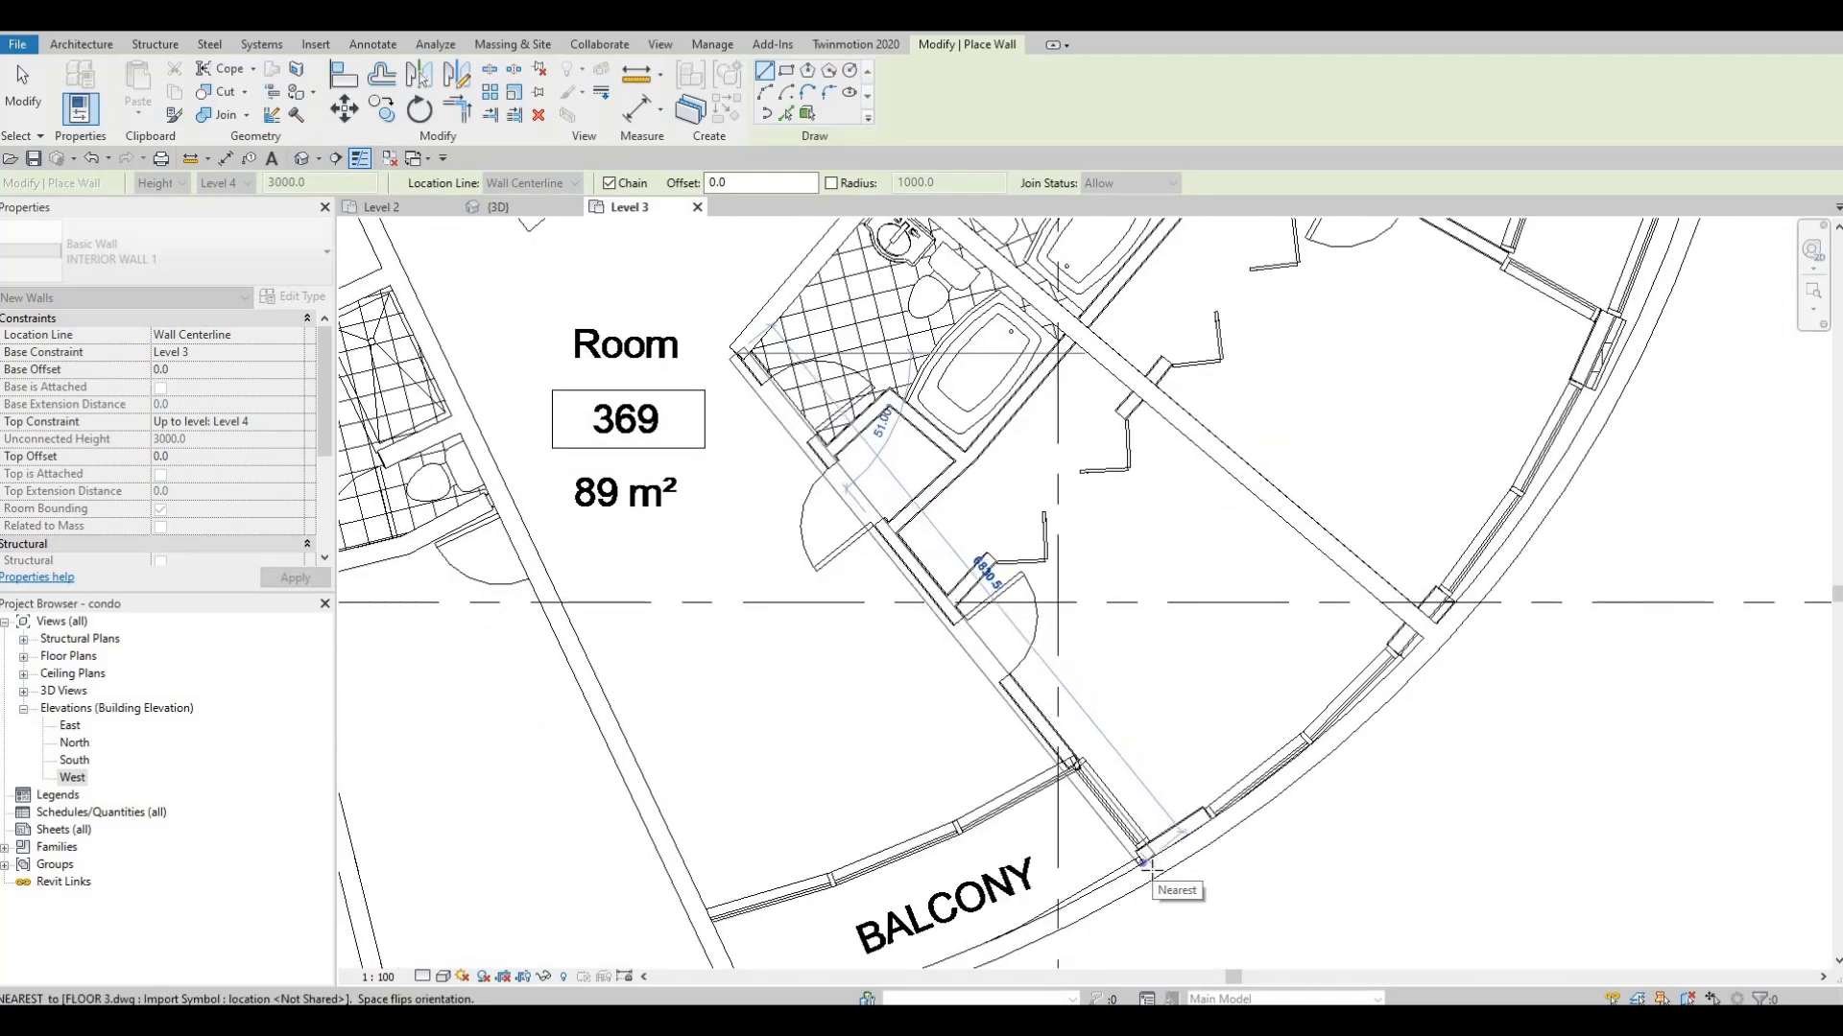
left_click(1144, 862)
key("Escape")
middle_click_drag(1113, 230, 1058, 540)
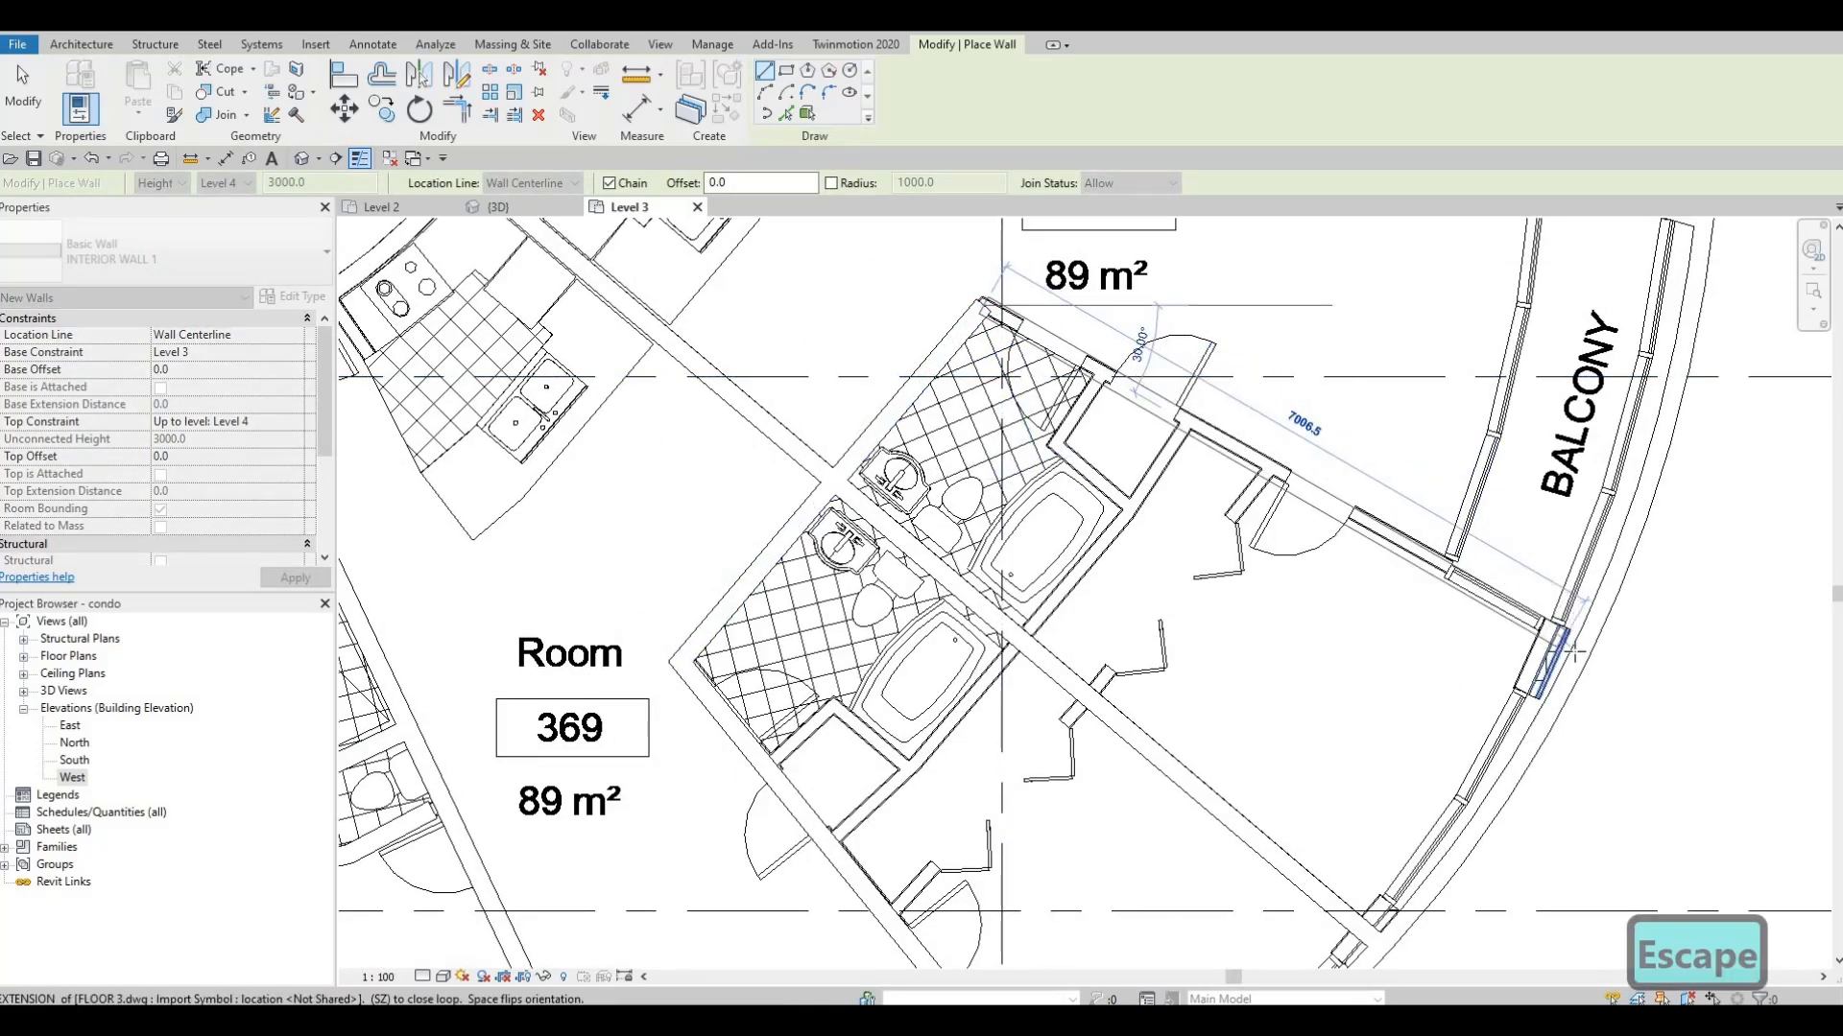
key("Escape")
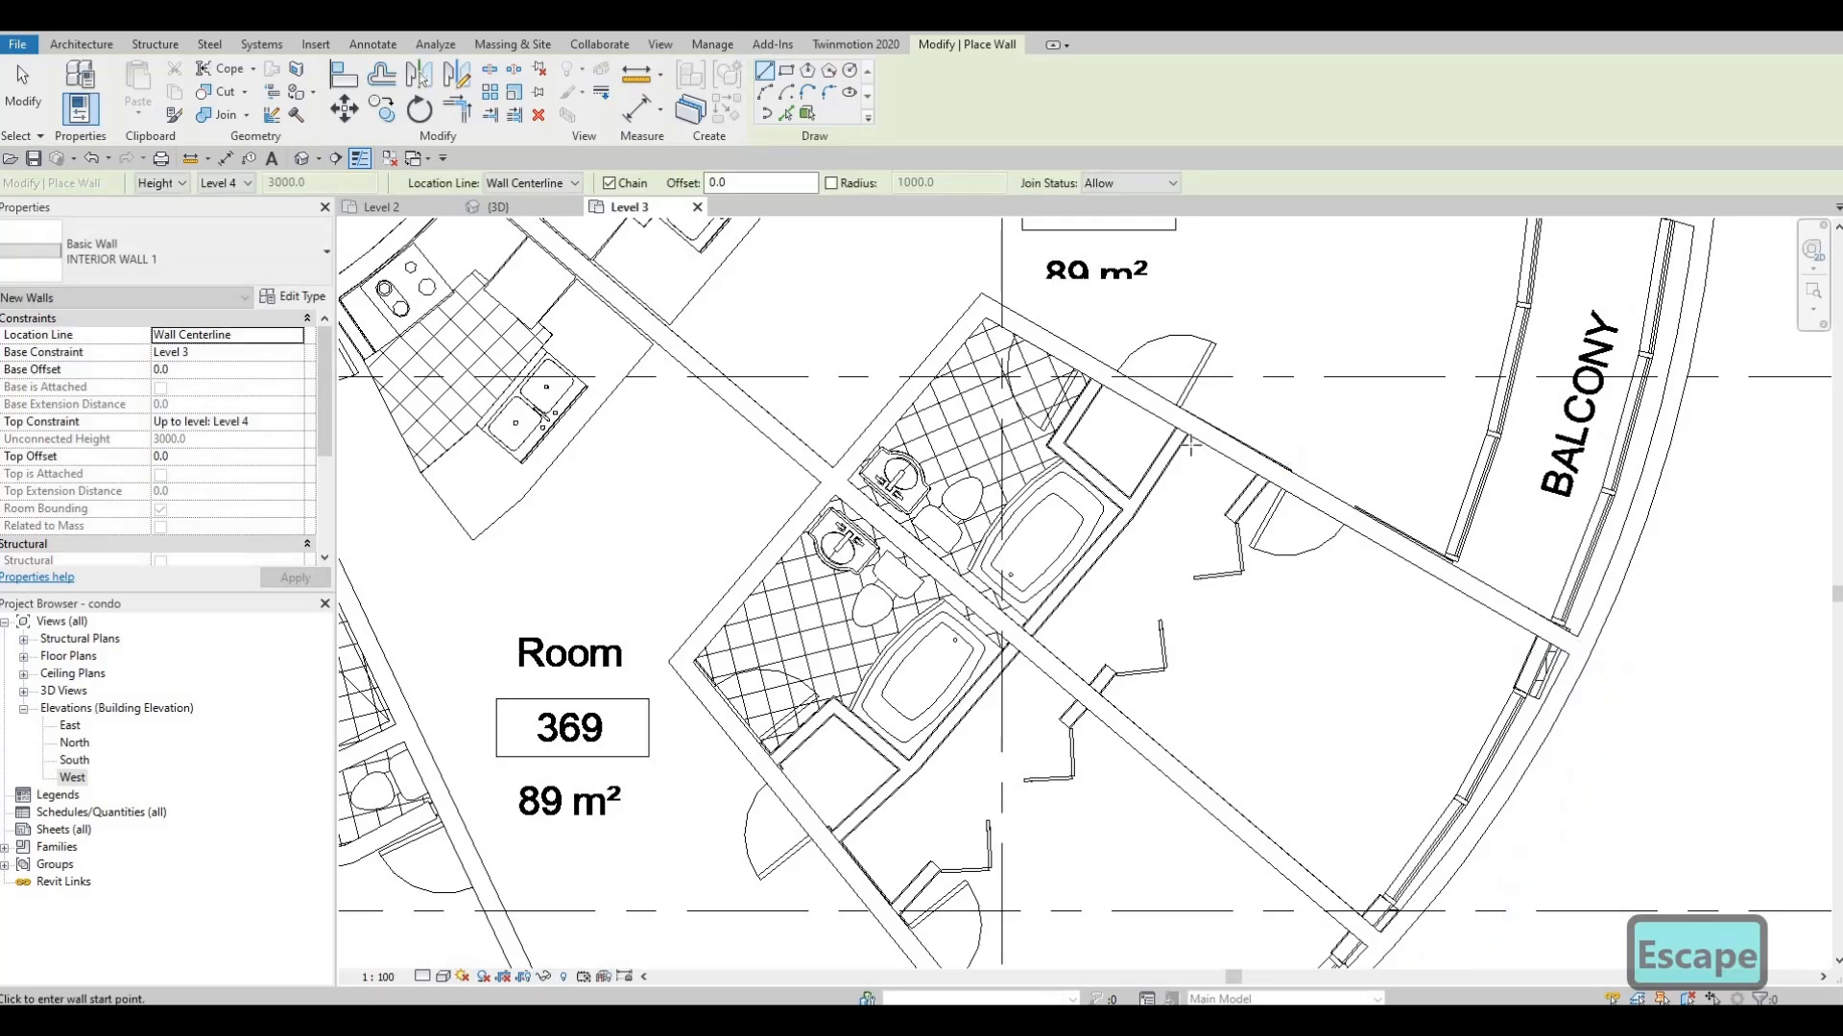
Draw the wall behind both bathtubs from unit 370's side wall, bending at each small closet, to unit 369's side wall
scroll(1178, 537, "up", 1)
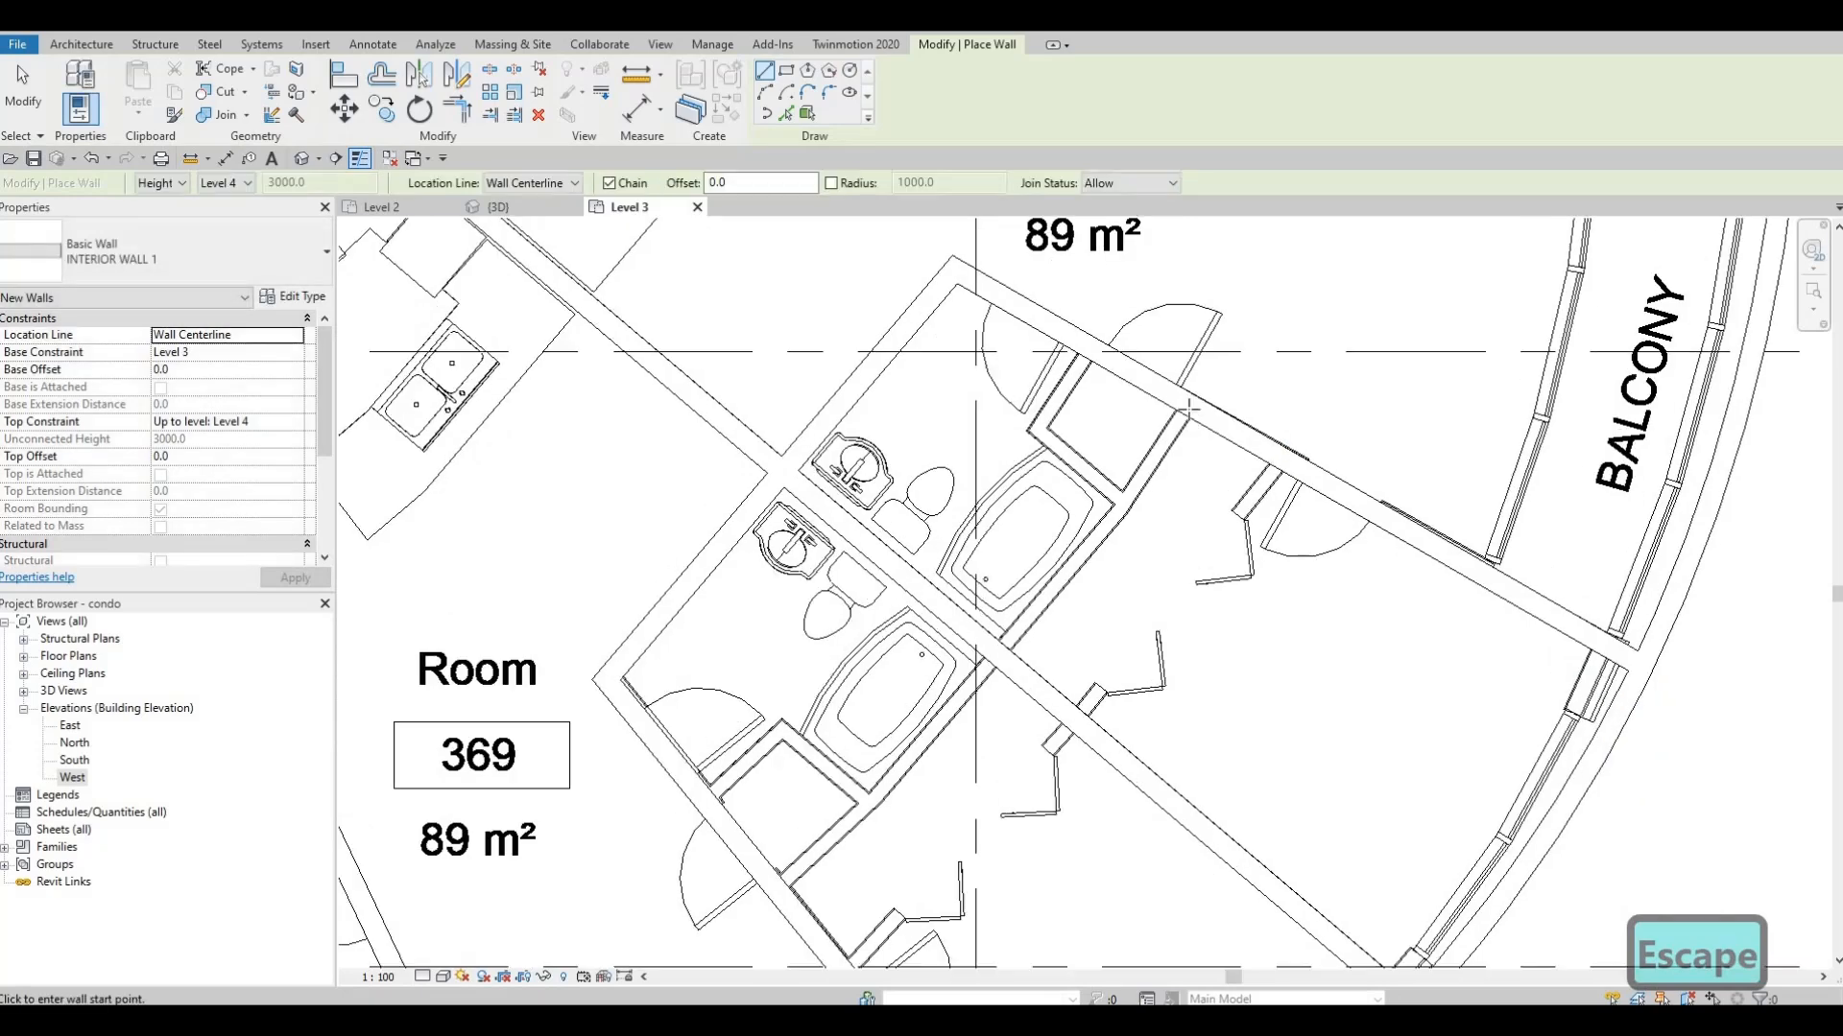
left_click(1130, 502)
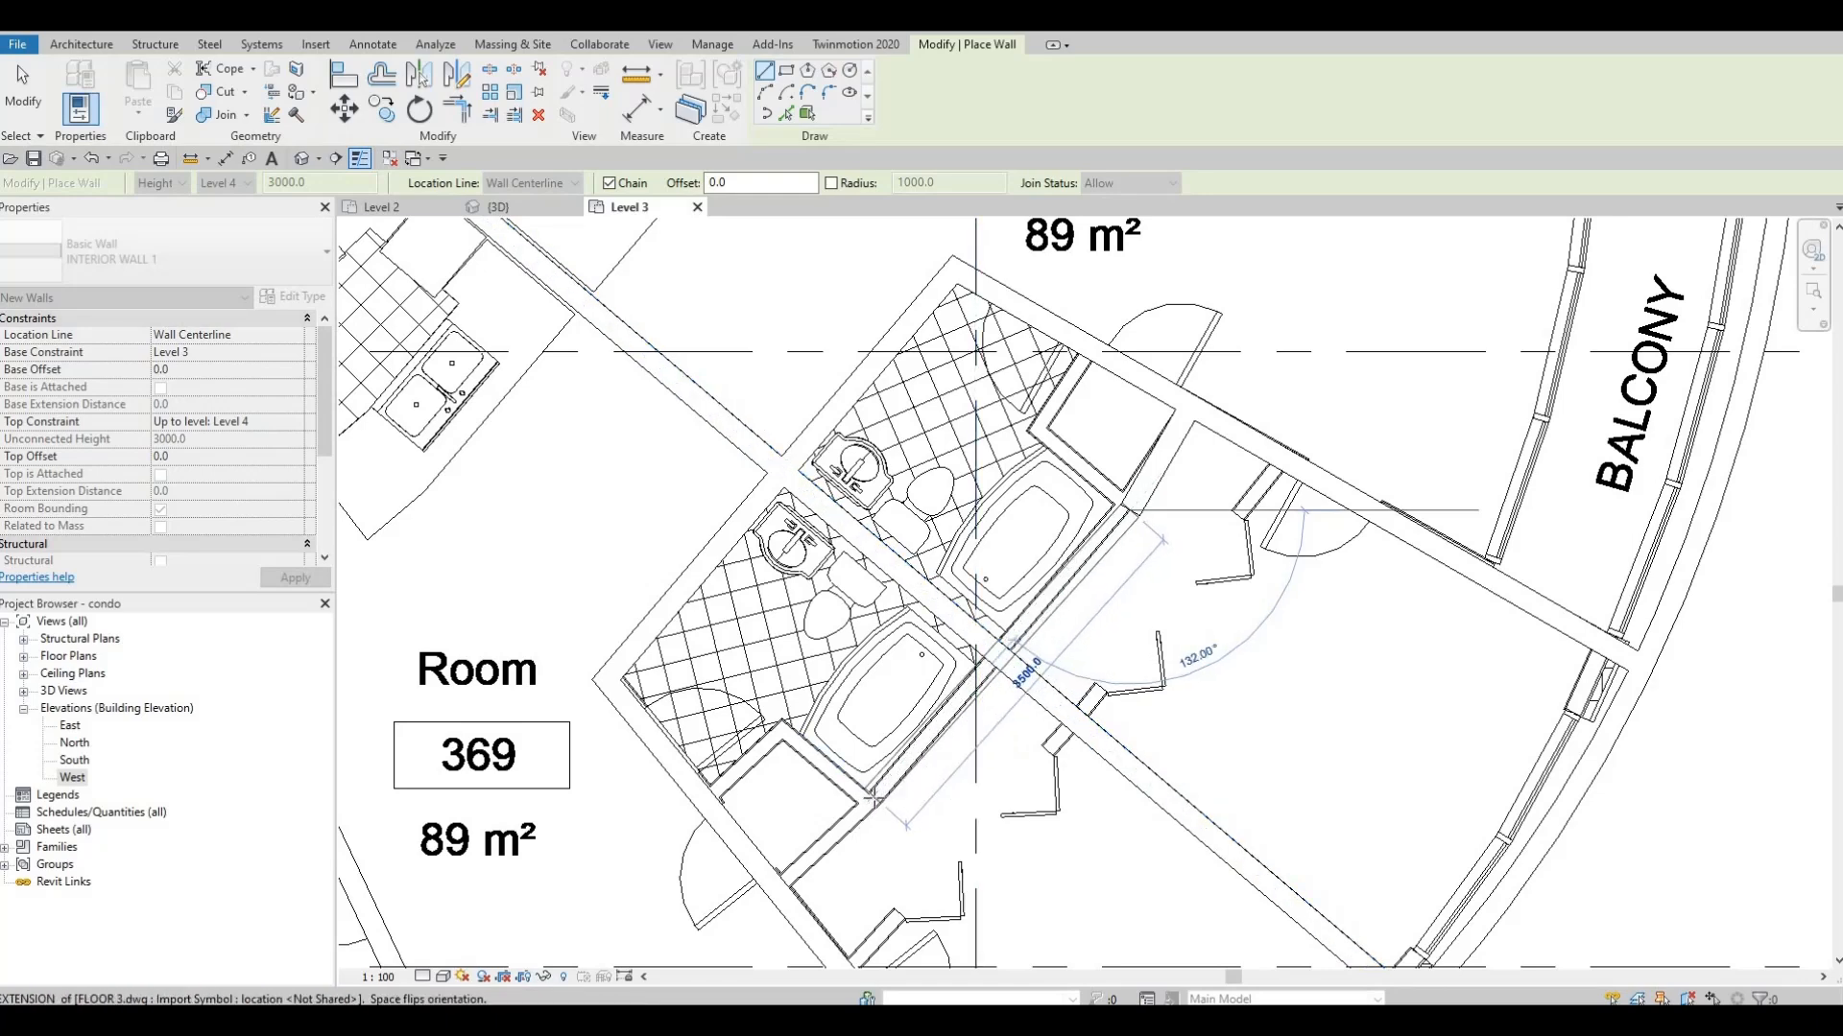
scroll(875, 798, "up", 3)
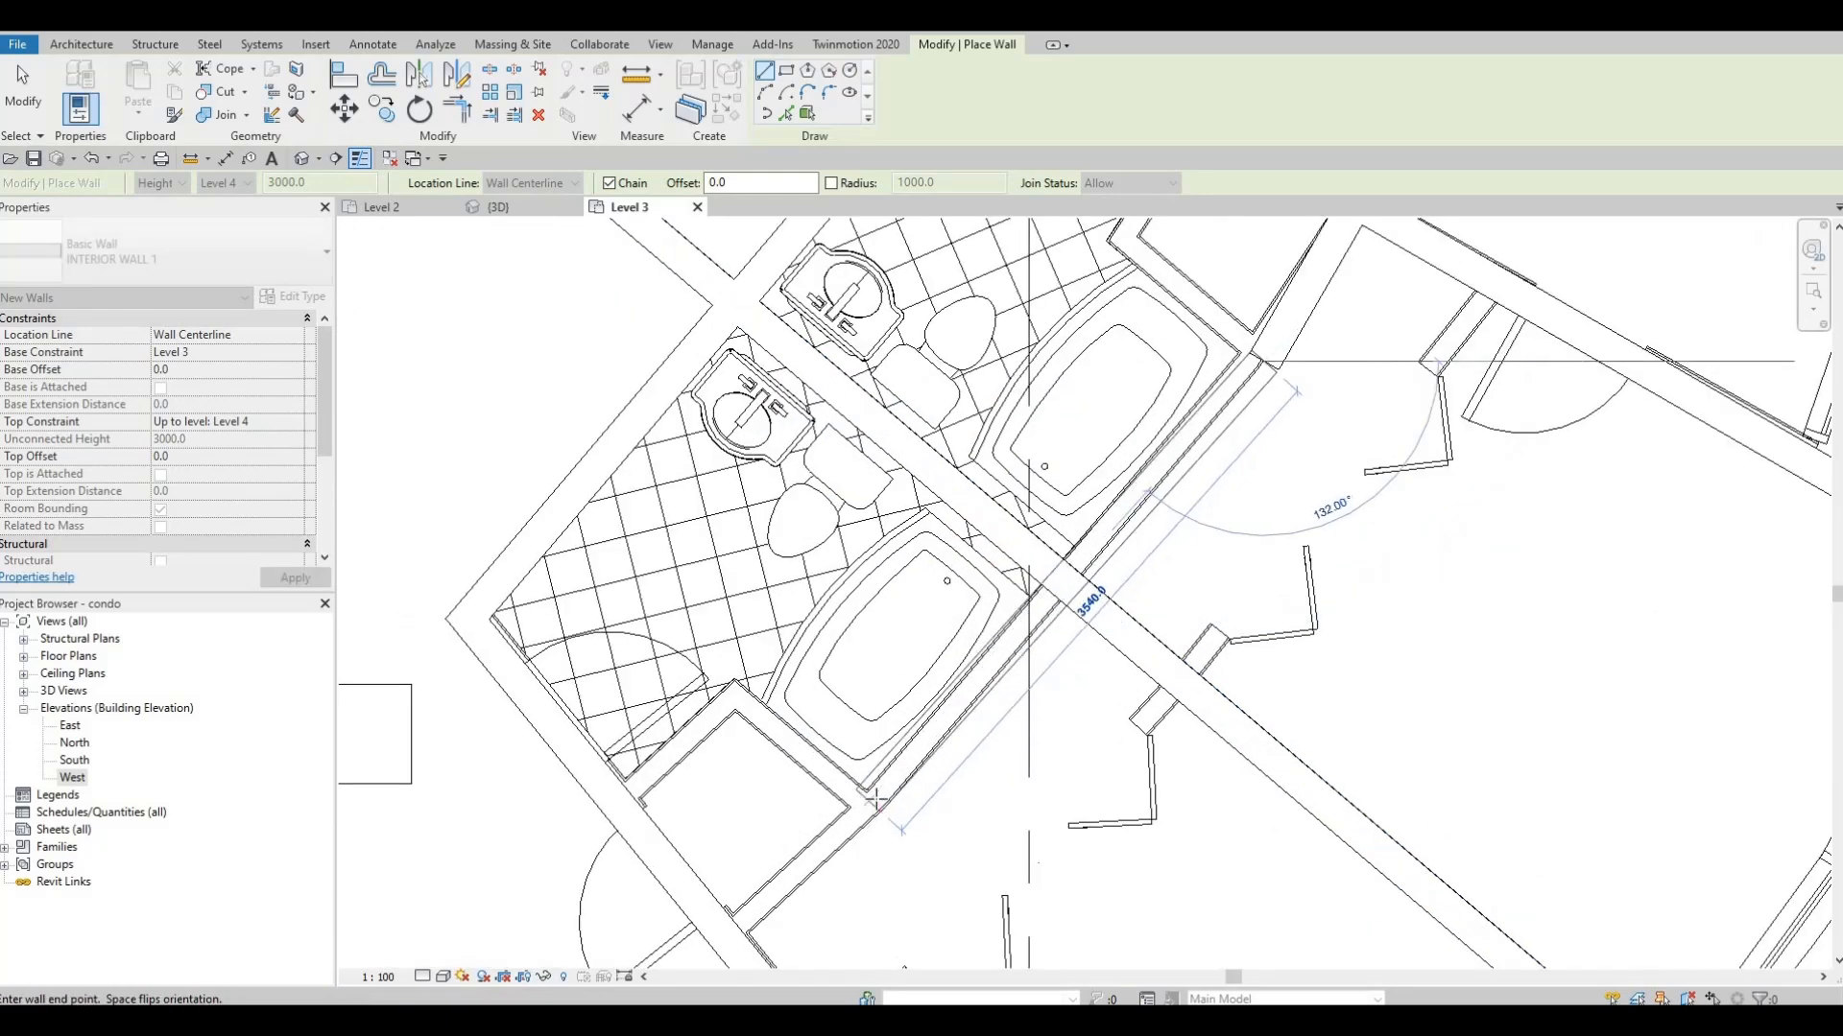
left_click(757, 892)
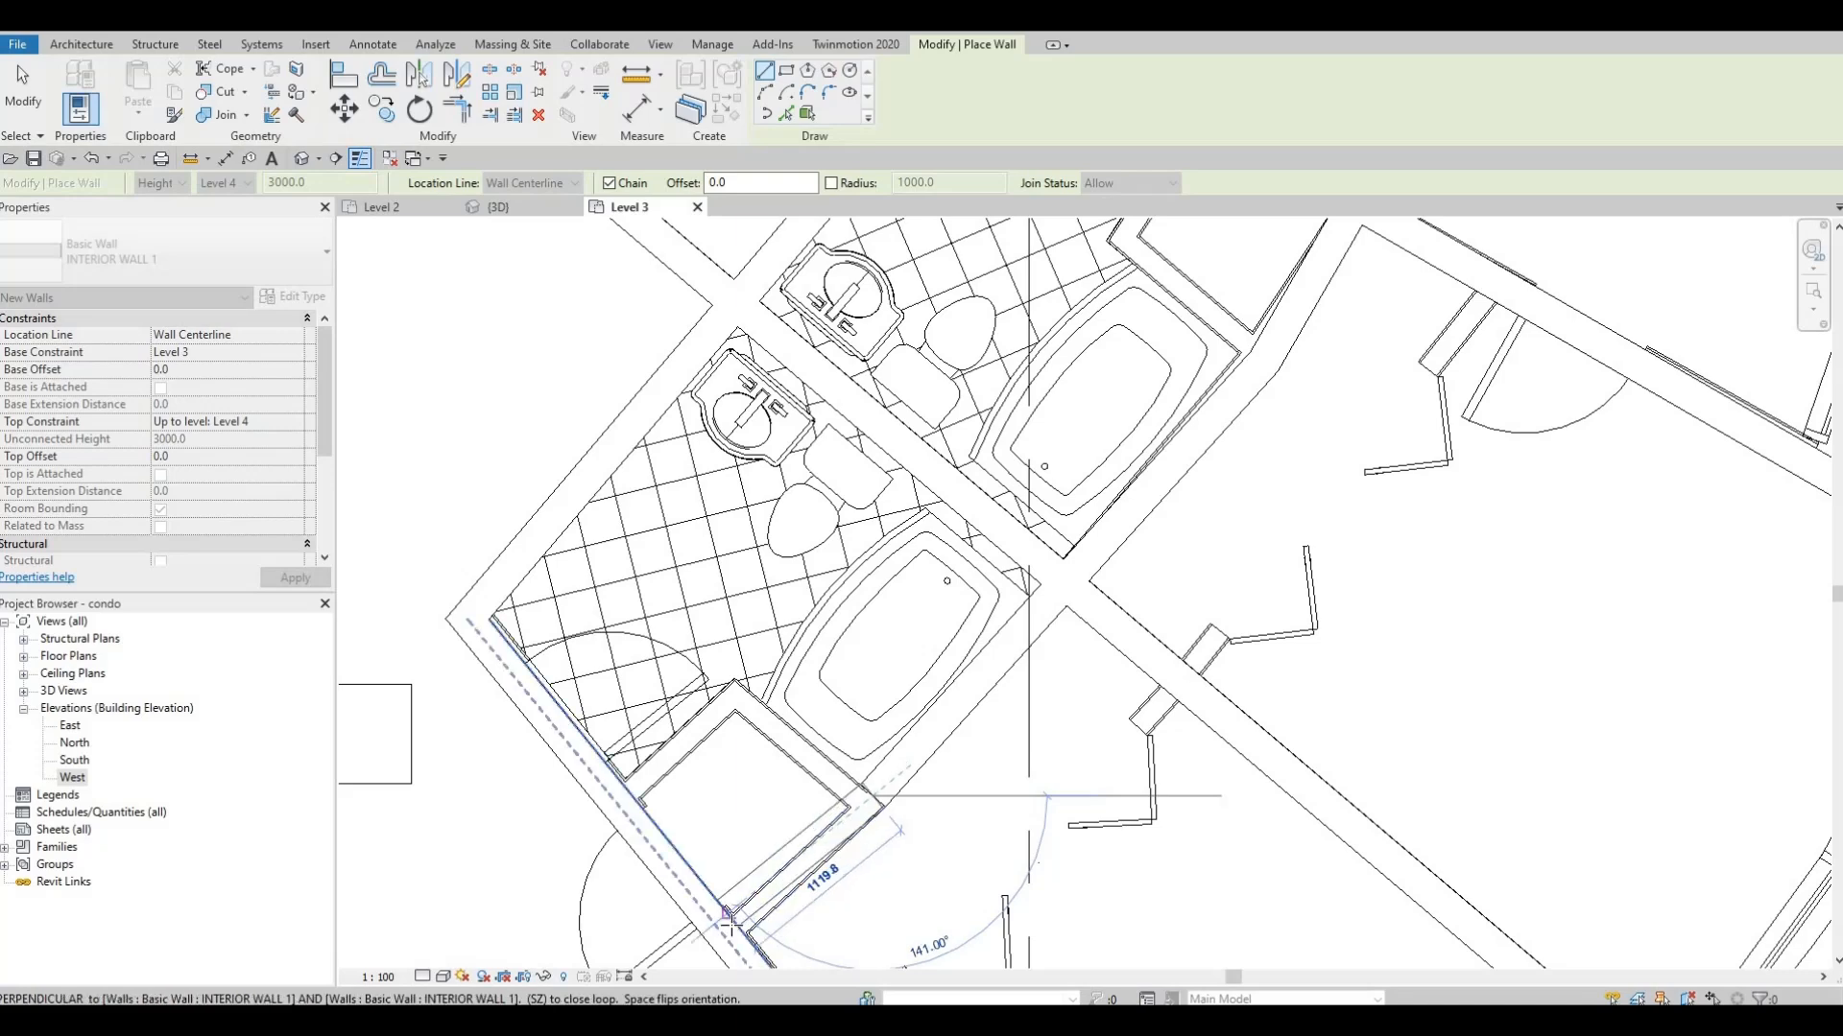
left_click(731, 924)
key("Escape")
Draw the L-shaped walls of the small closet beside unit 369's bathtub, from the side wall to the wall behind the tub
middle_click_drag(734, 776, 777, 745)
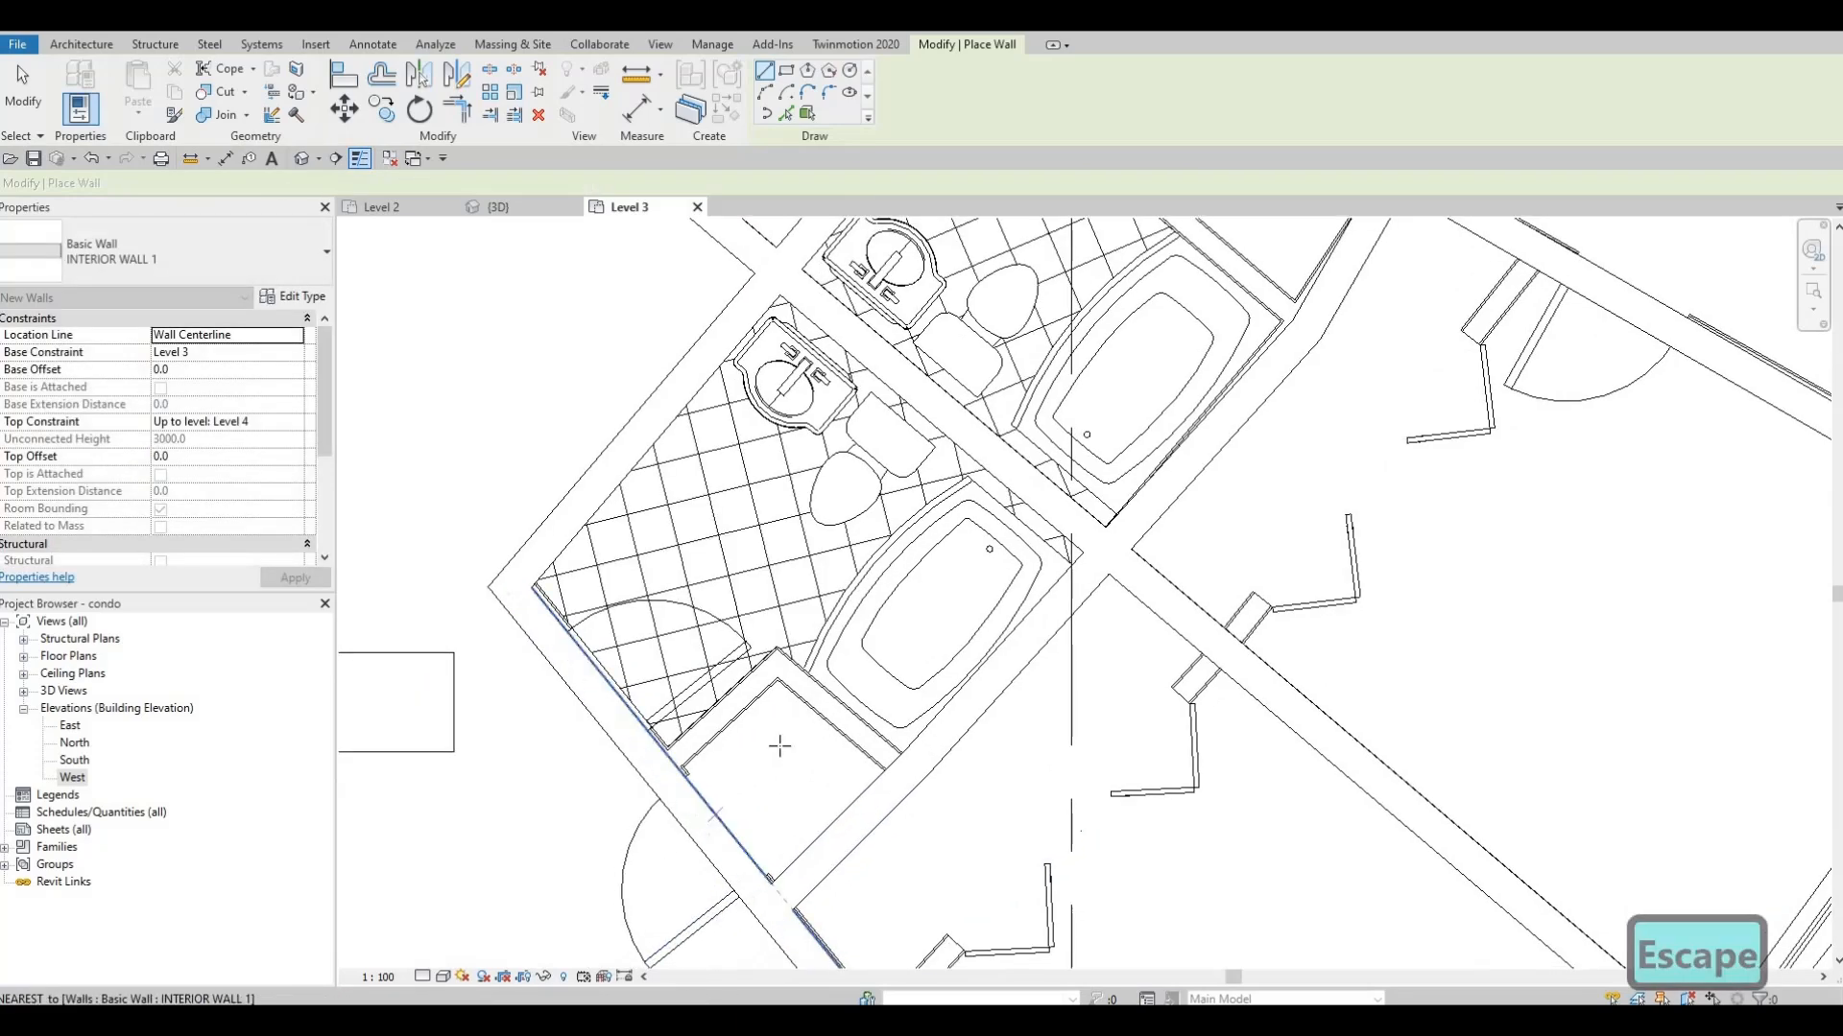
left_click(754, 691)
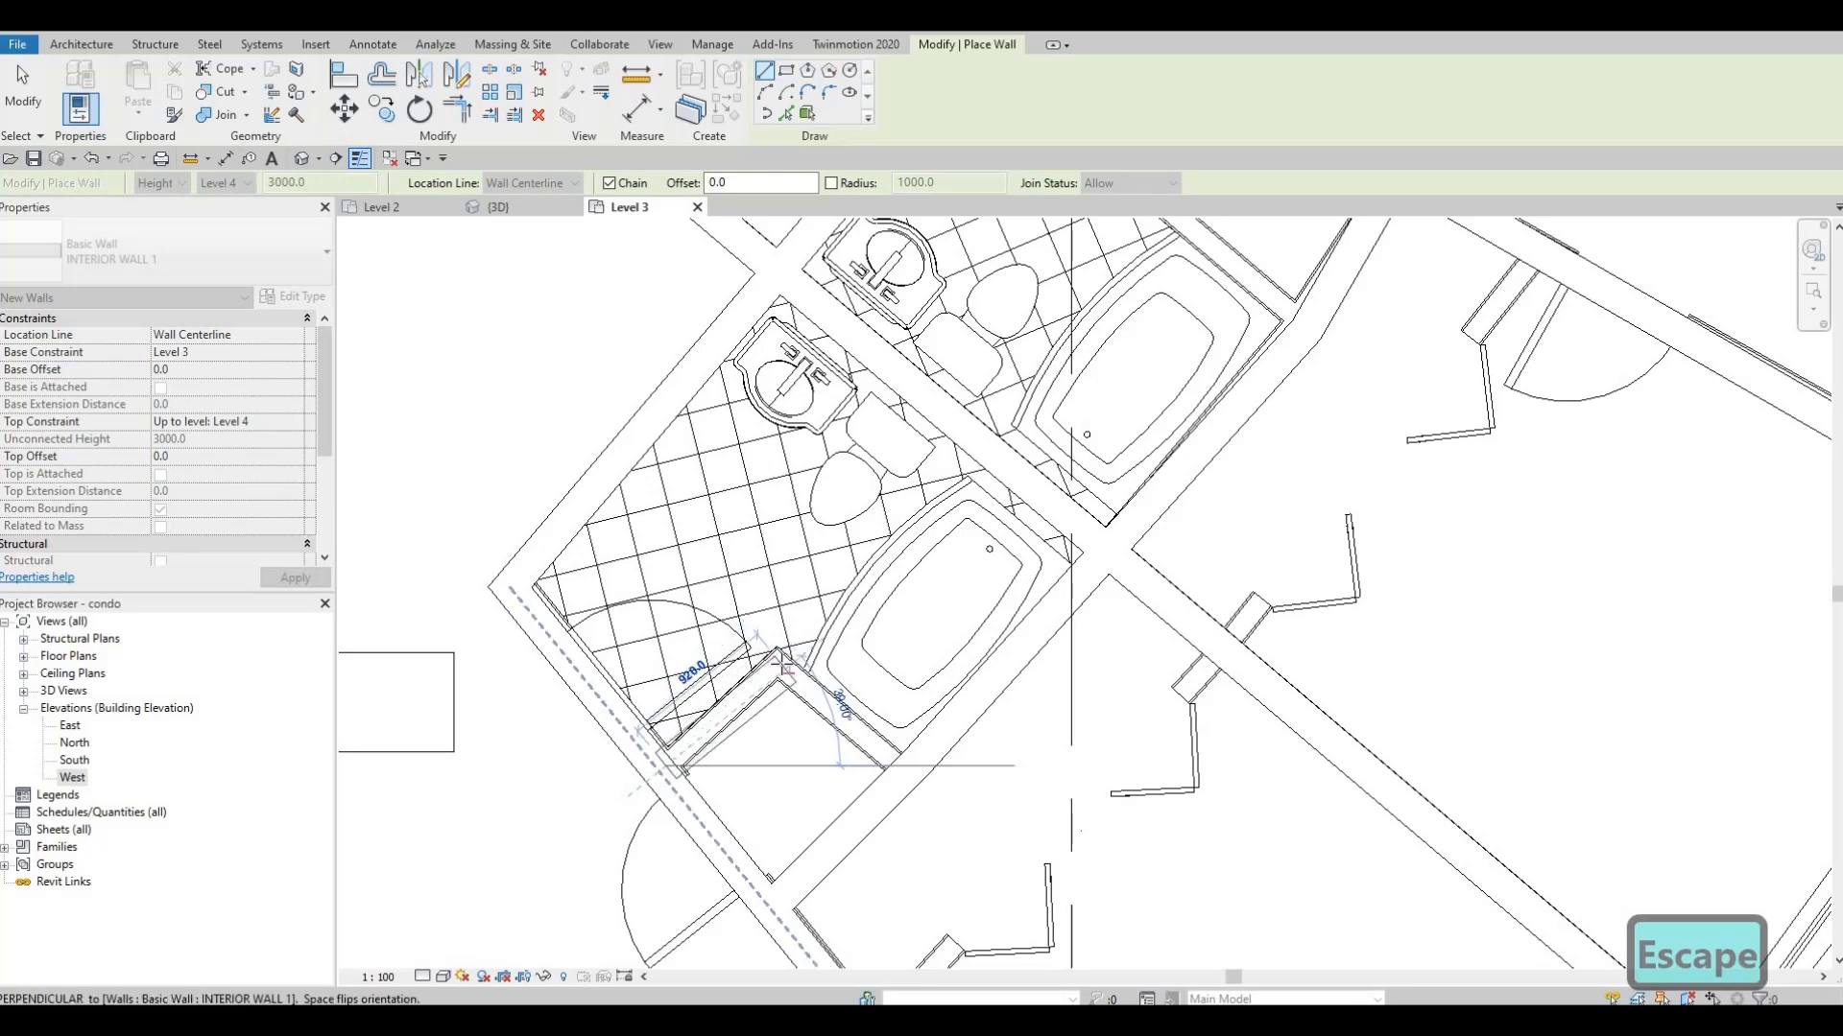
scroll(777, 661, "up", 2)
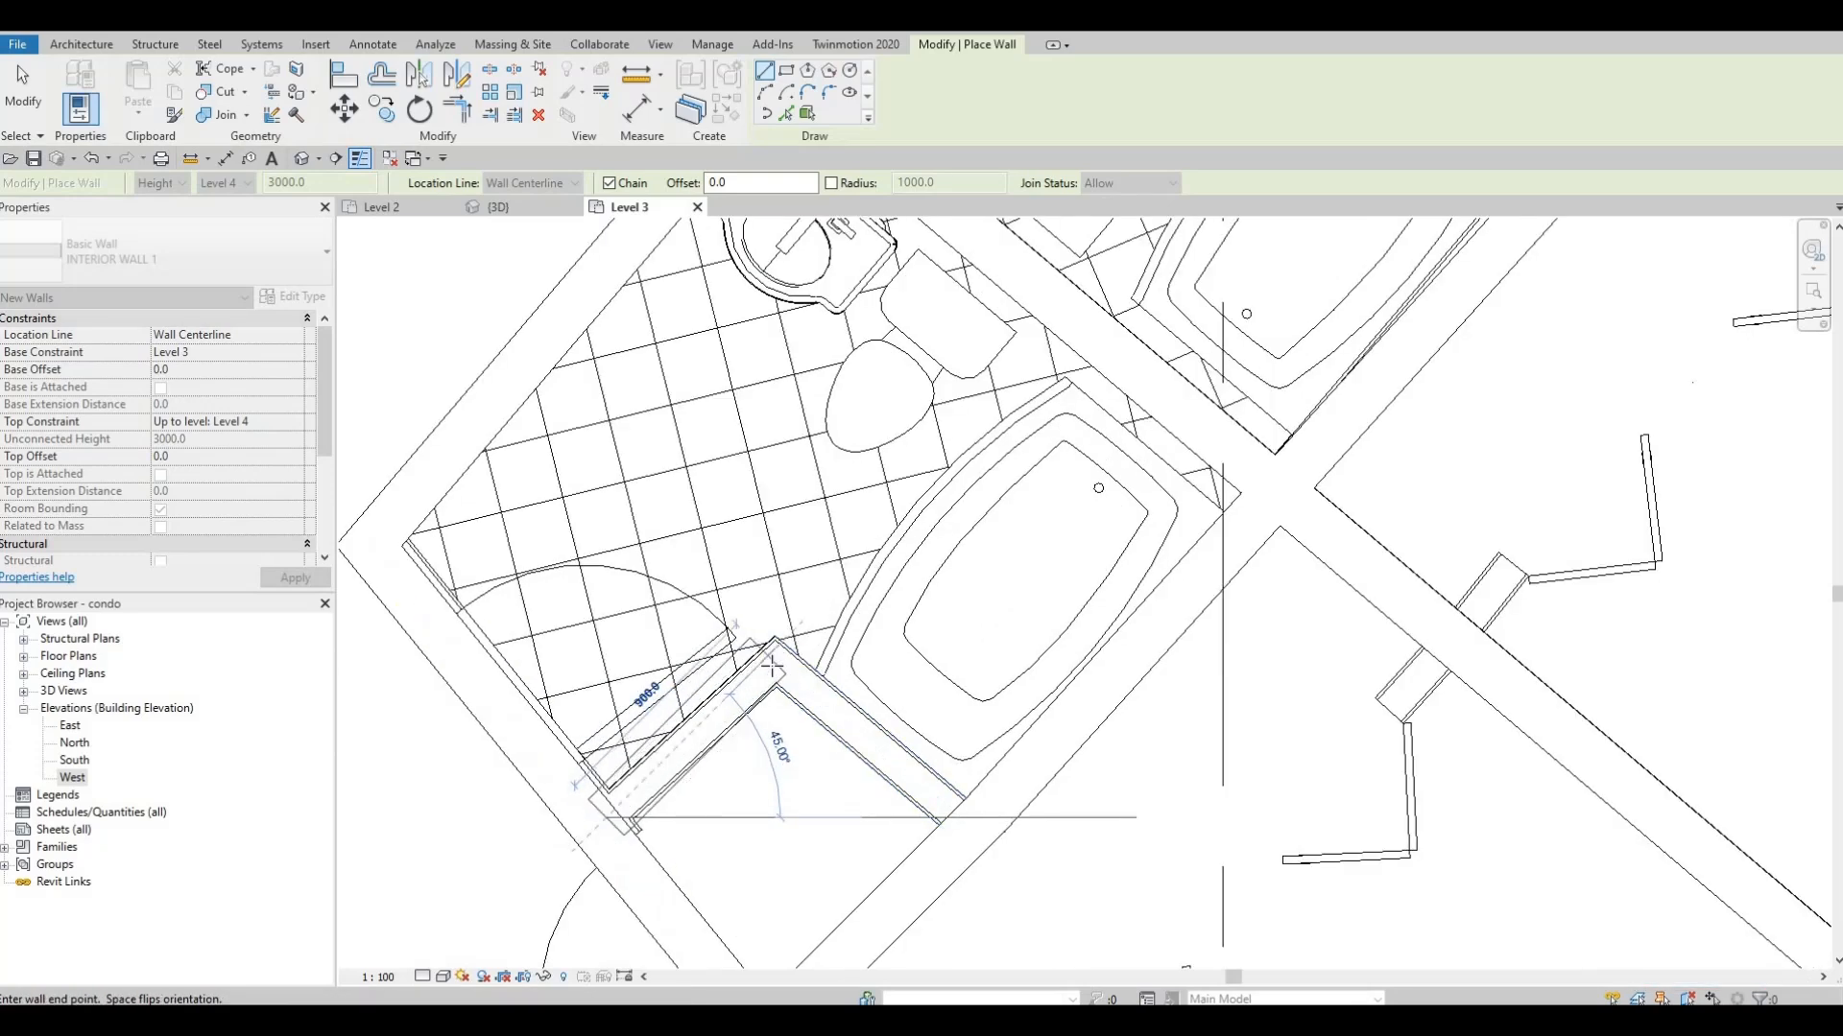
left_click(771, 665)
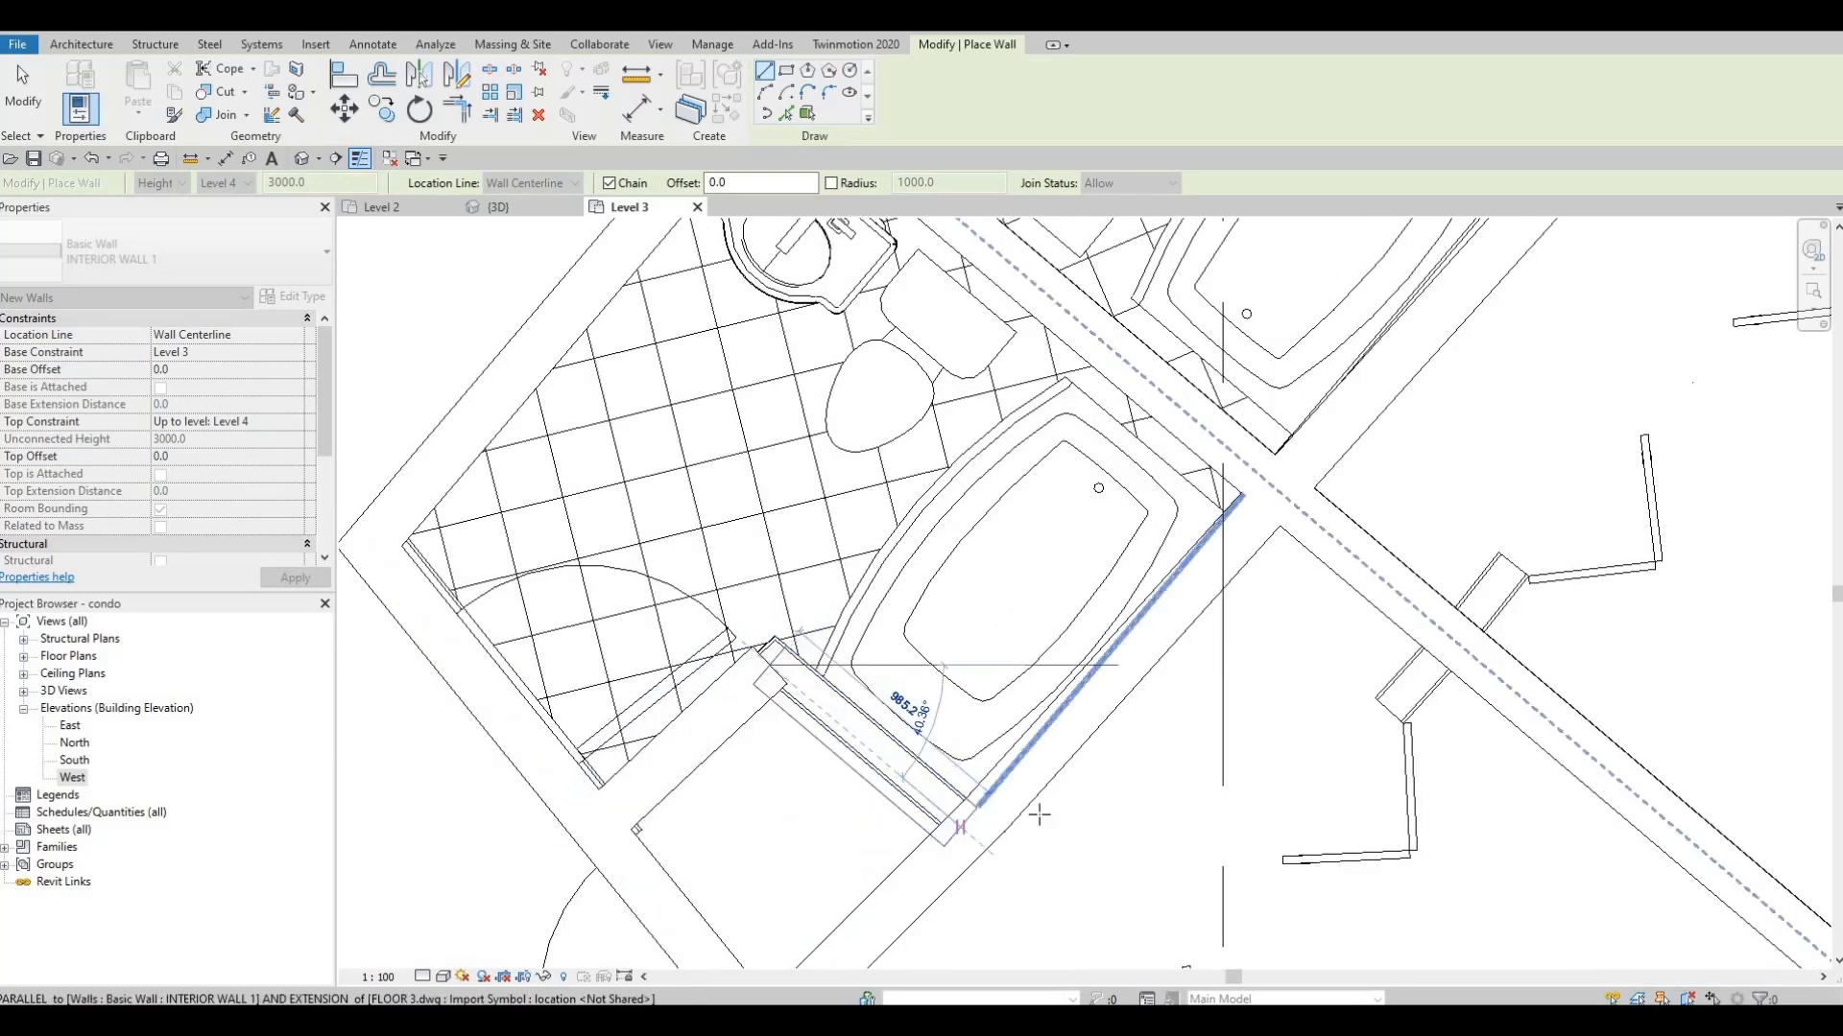
key("Escape")
Draw the L-shaped walls of the small closet beside unit 370's bathtub, from the side wall to the wall behind the tub
scroll(1020, 576, "down", 3)
scroll(985, 459, "up", 2)
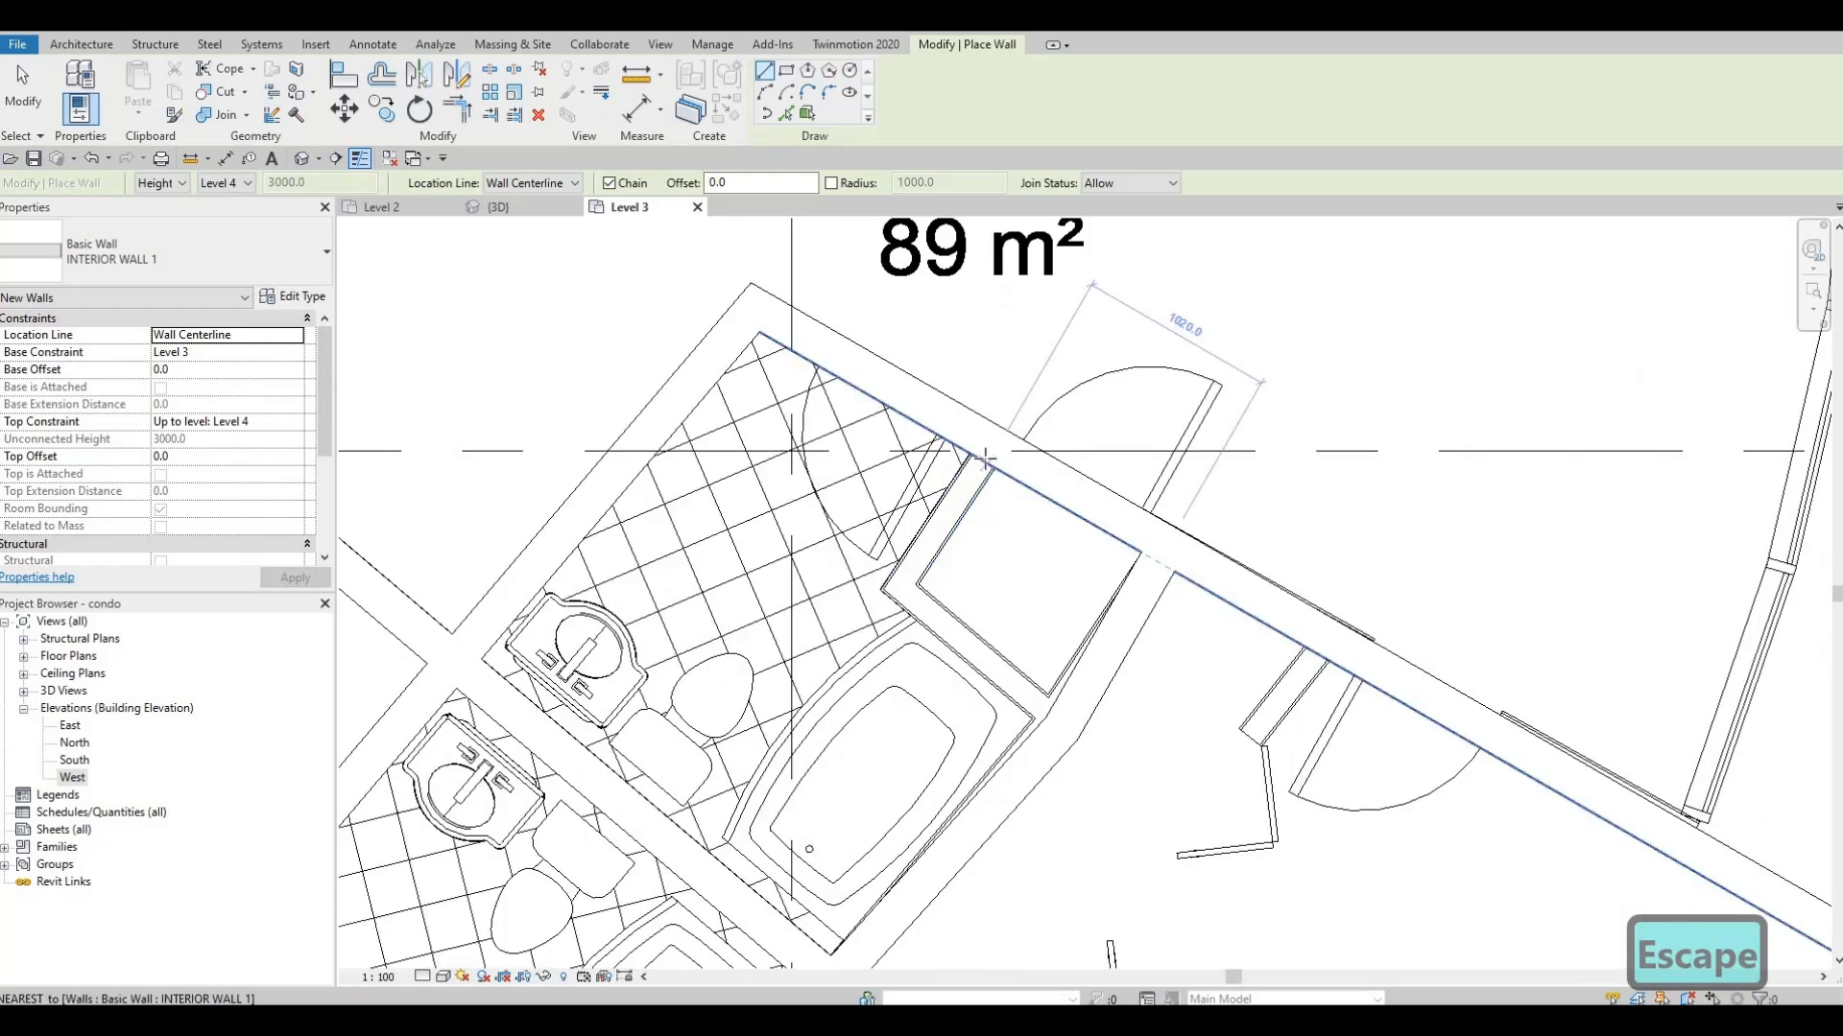
left_click(946, 526)
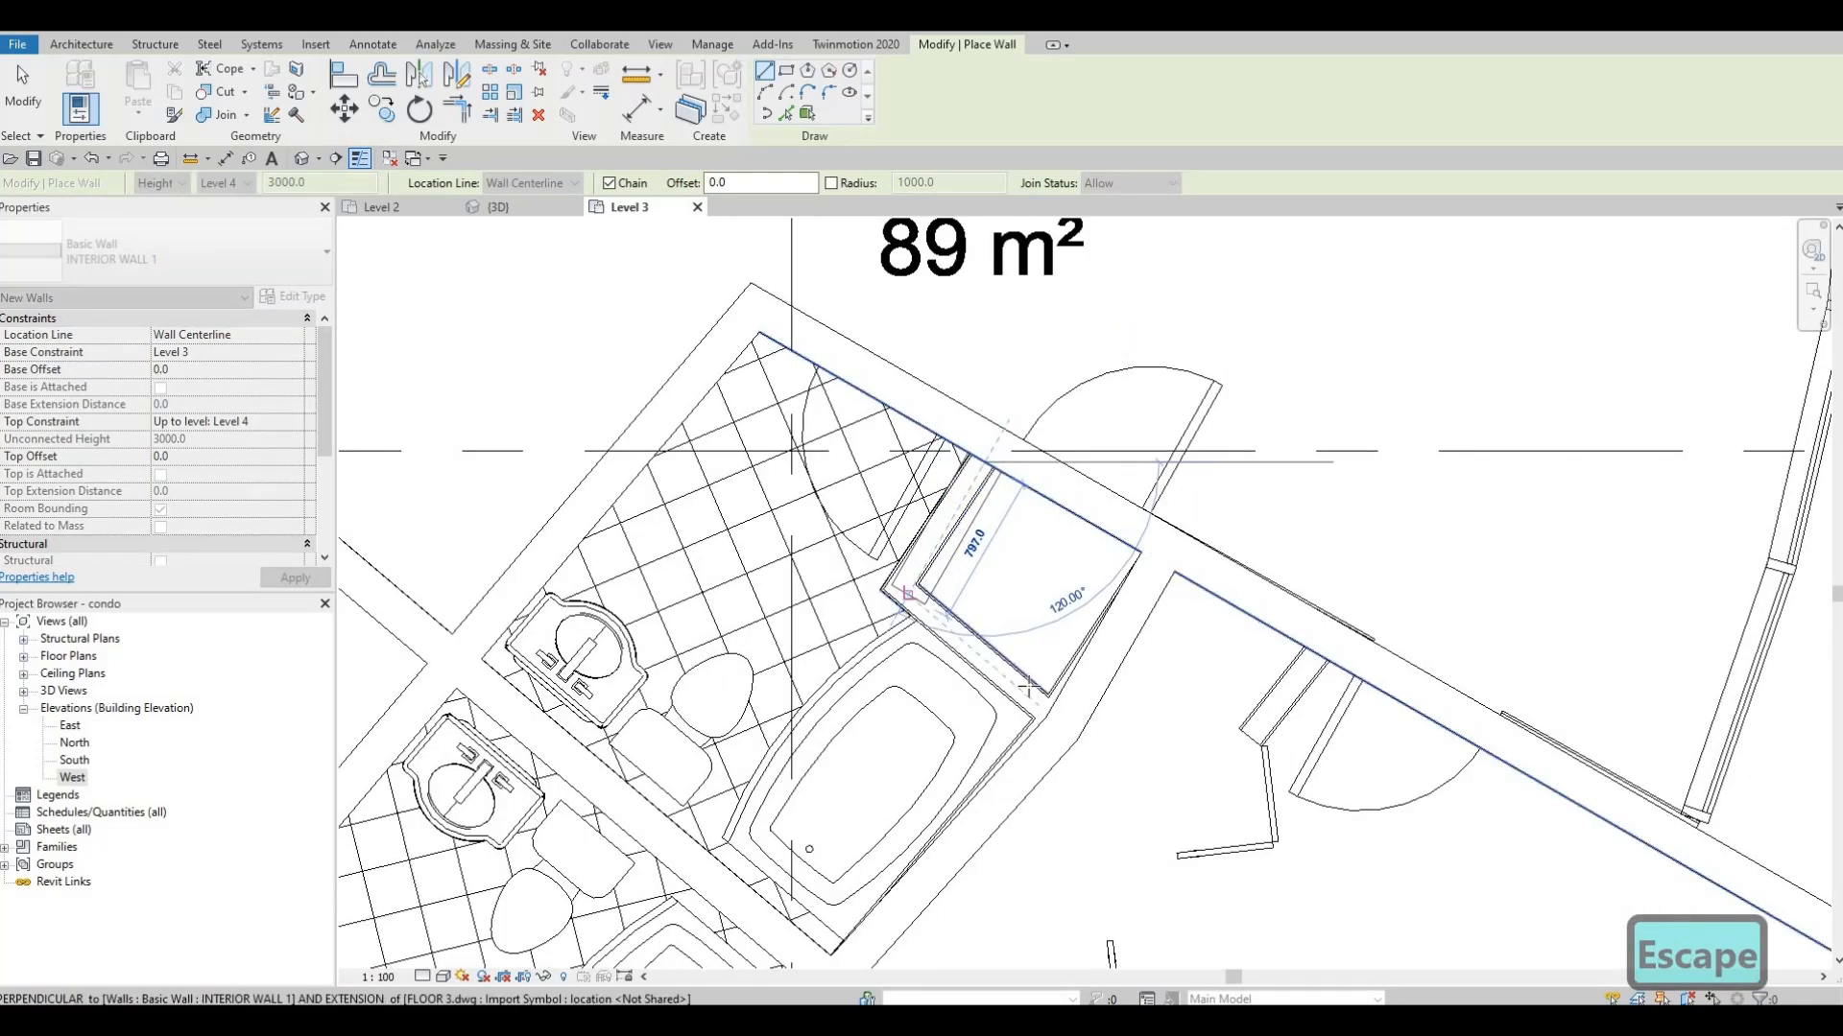
left_click(907, 594)
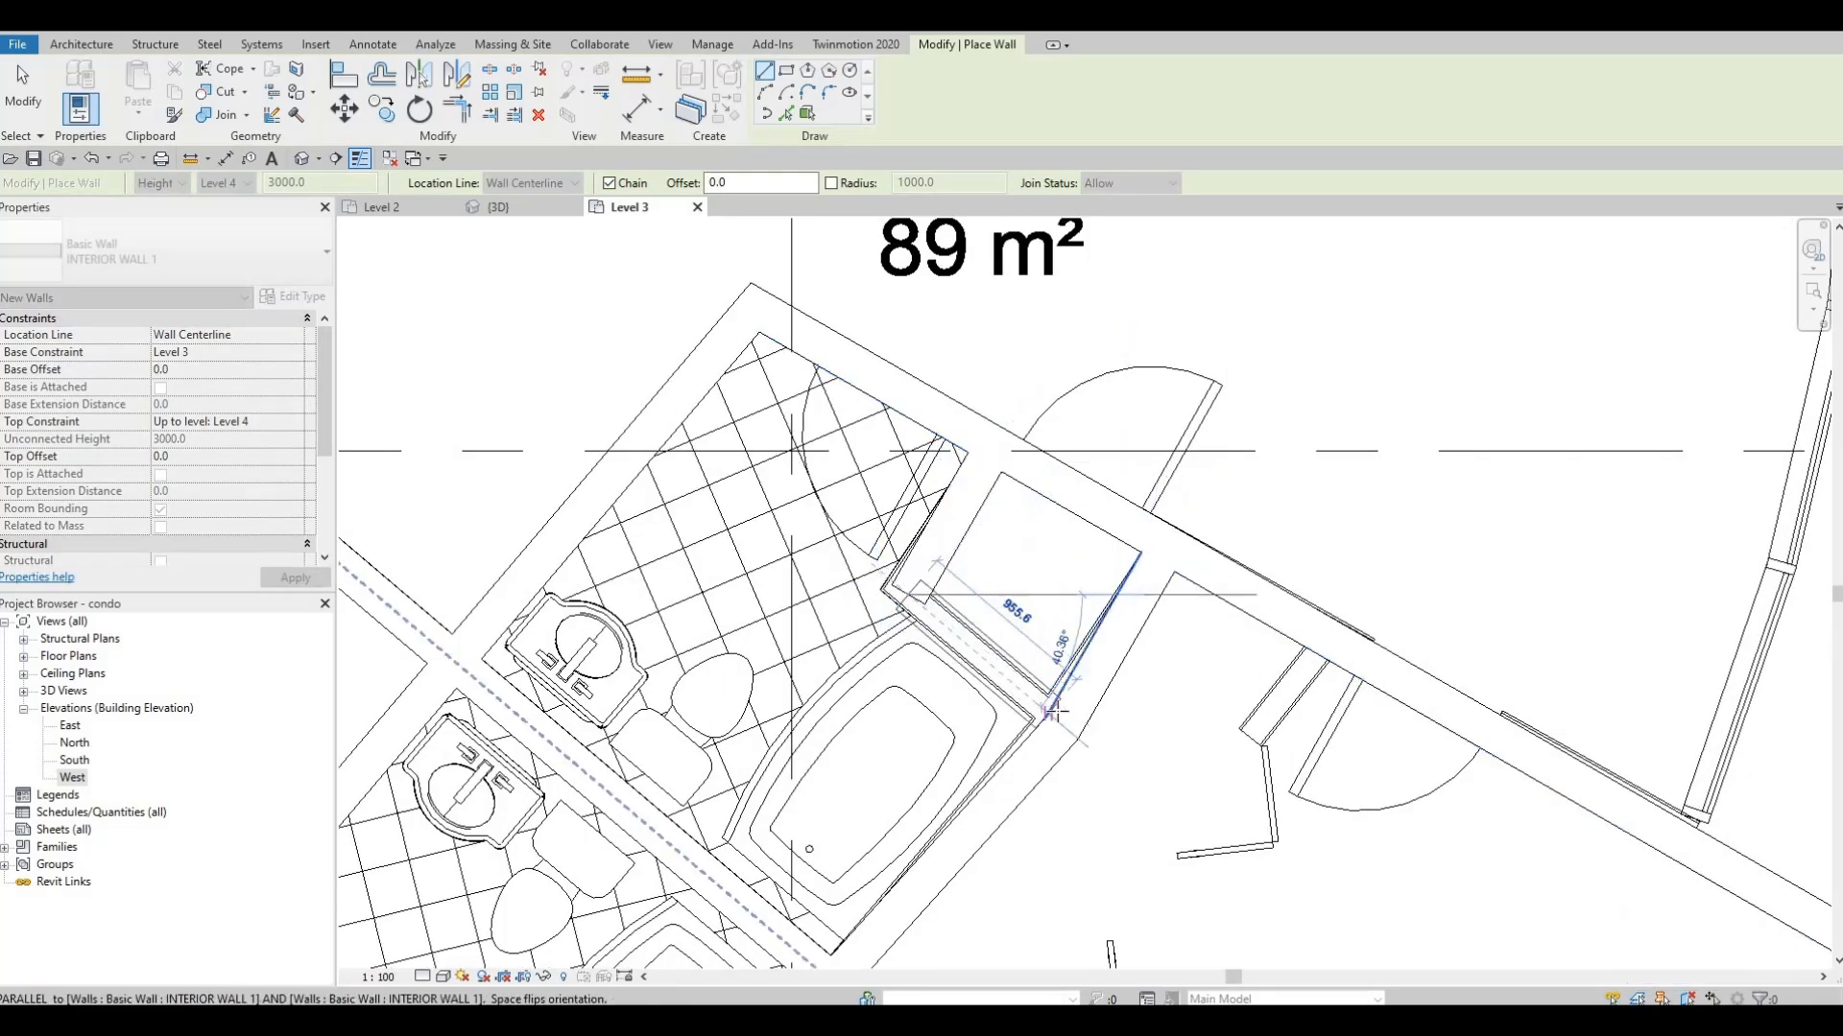
key("Escape")
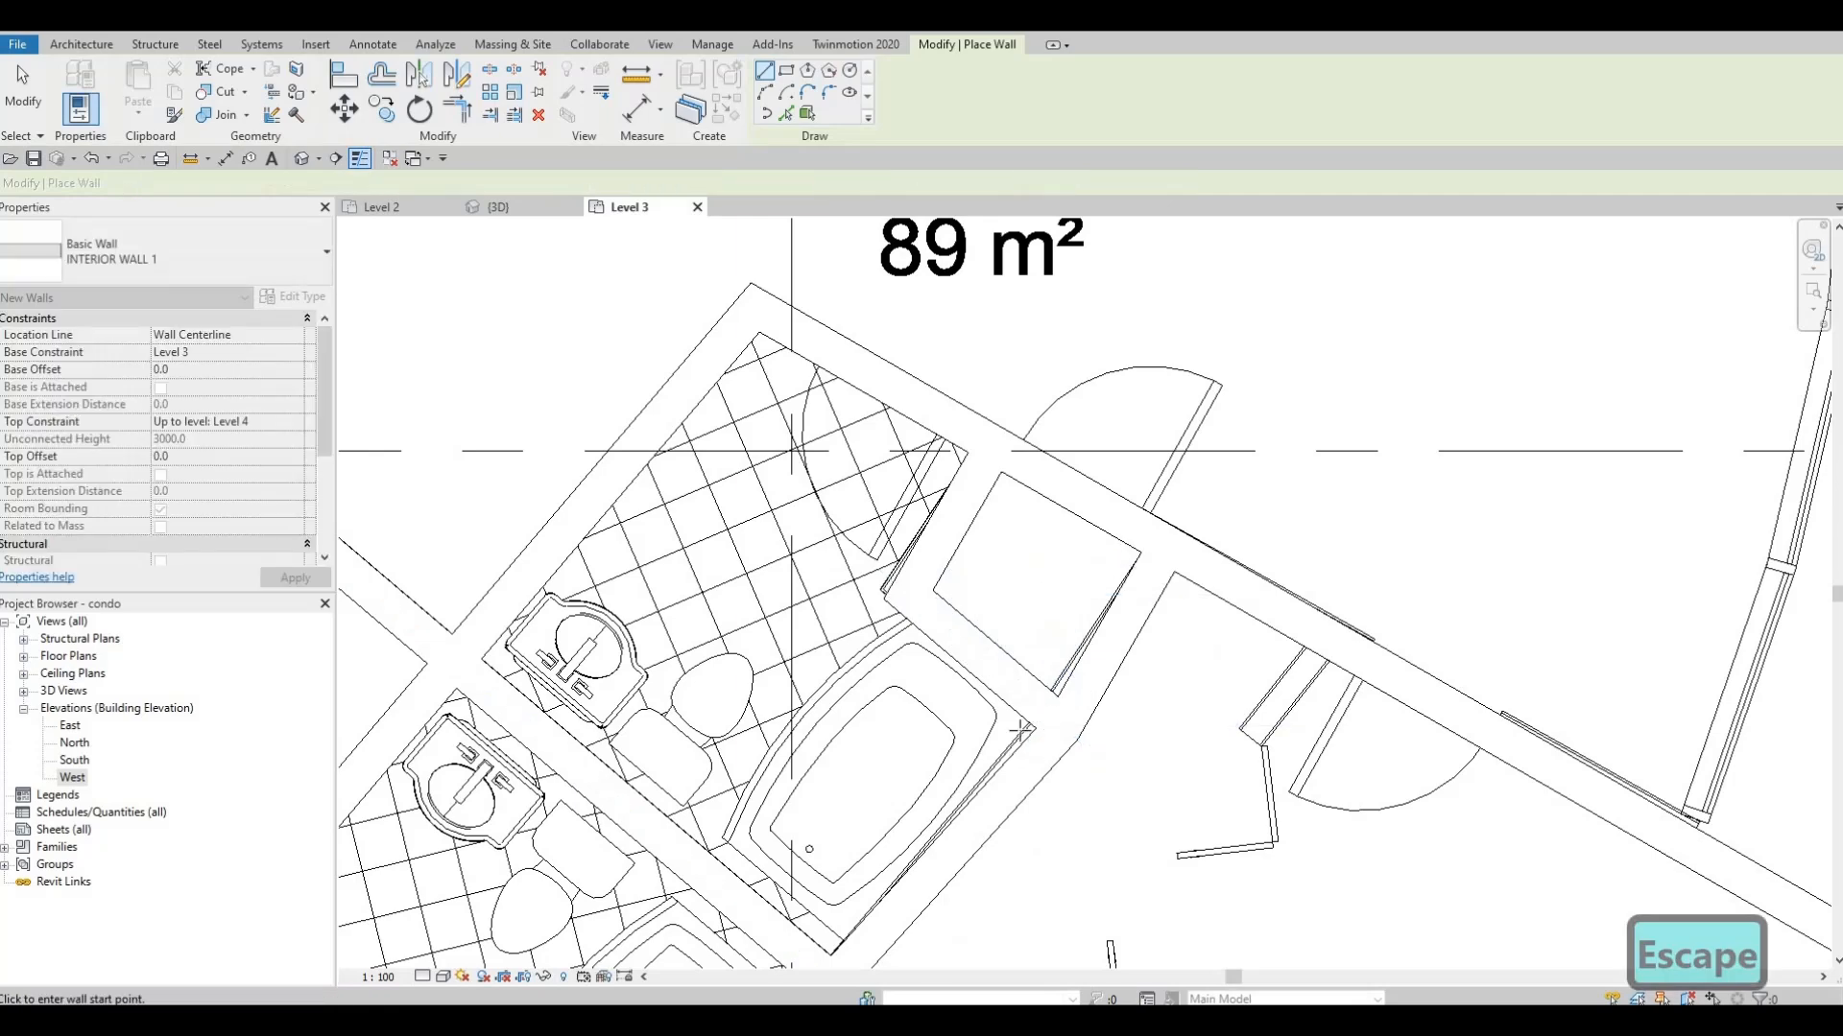
Draw the bedroom closet front wall from unit 370's side wall, across the party wall, to unit 369's side wall
scroll(954, 716, "down", 3)
scroll(1048, 386, "up", 2)
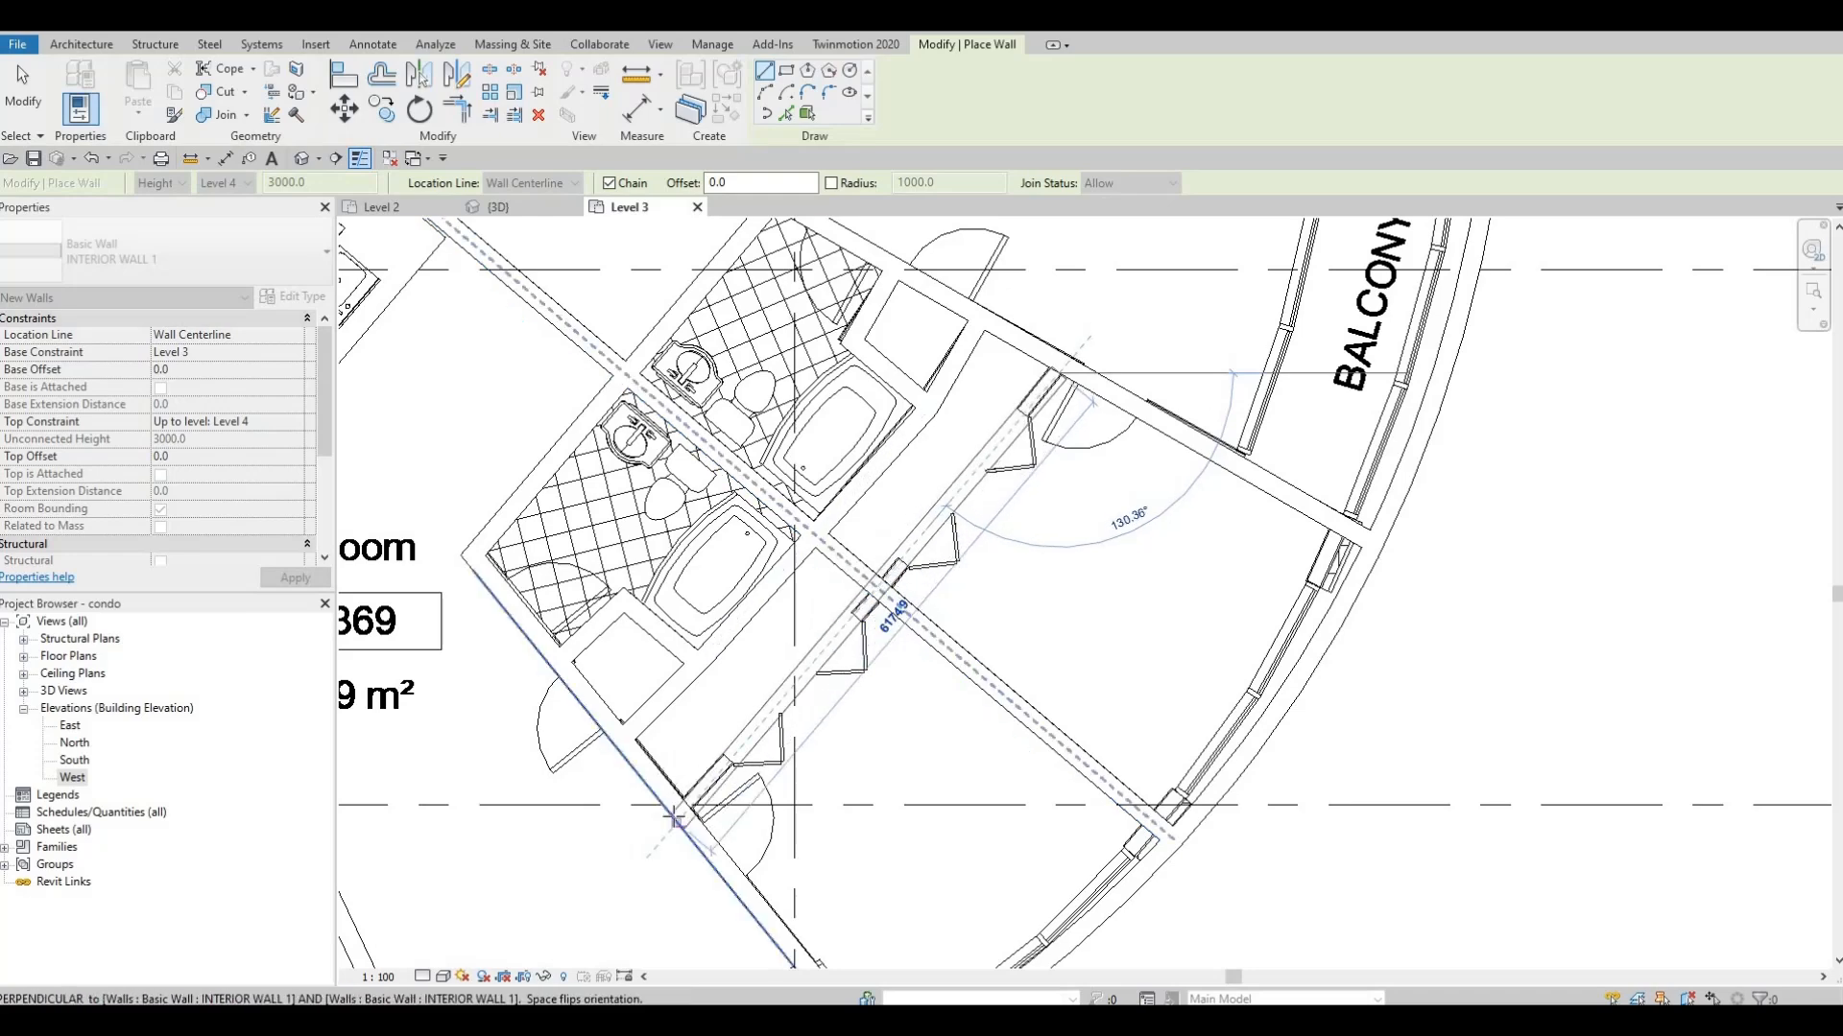
key("Escape")
Draw a short wall about 740 mm long from the corridor wall between unit 370's entry door and kitchen
scroll(939, 619, "down", 1)
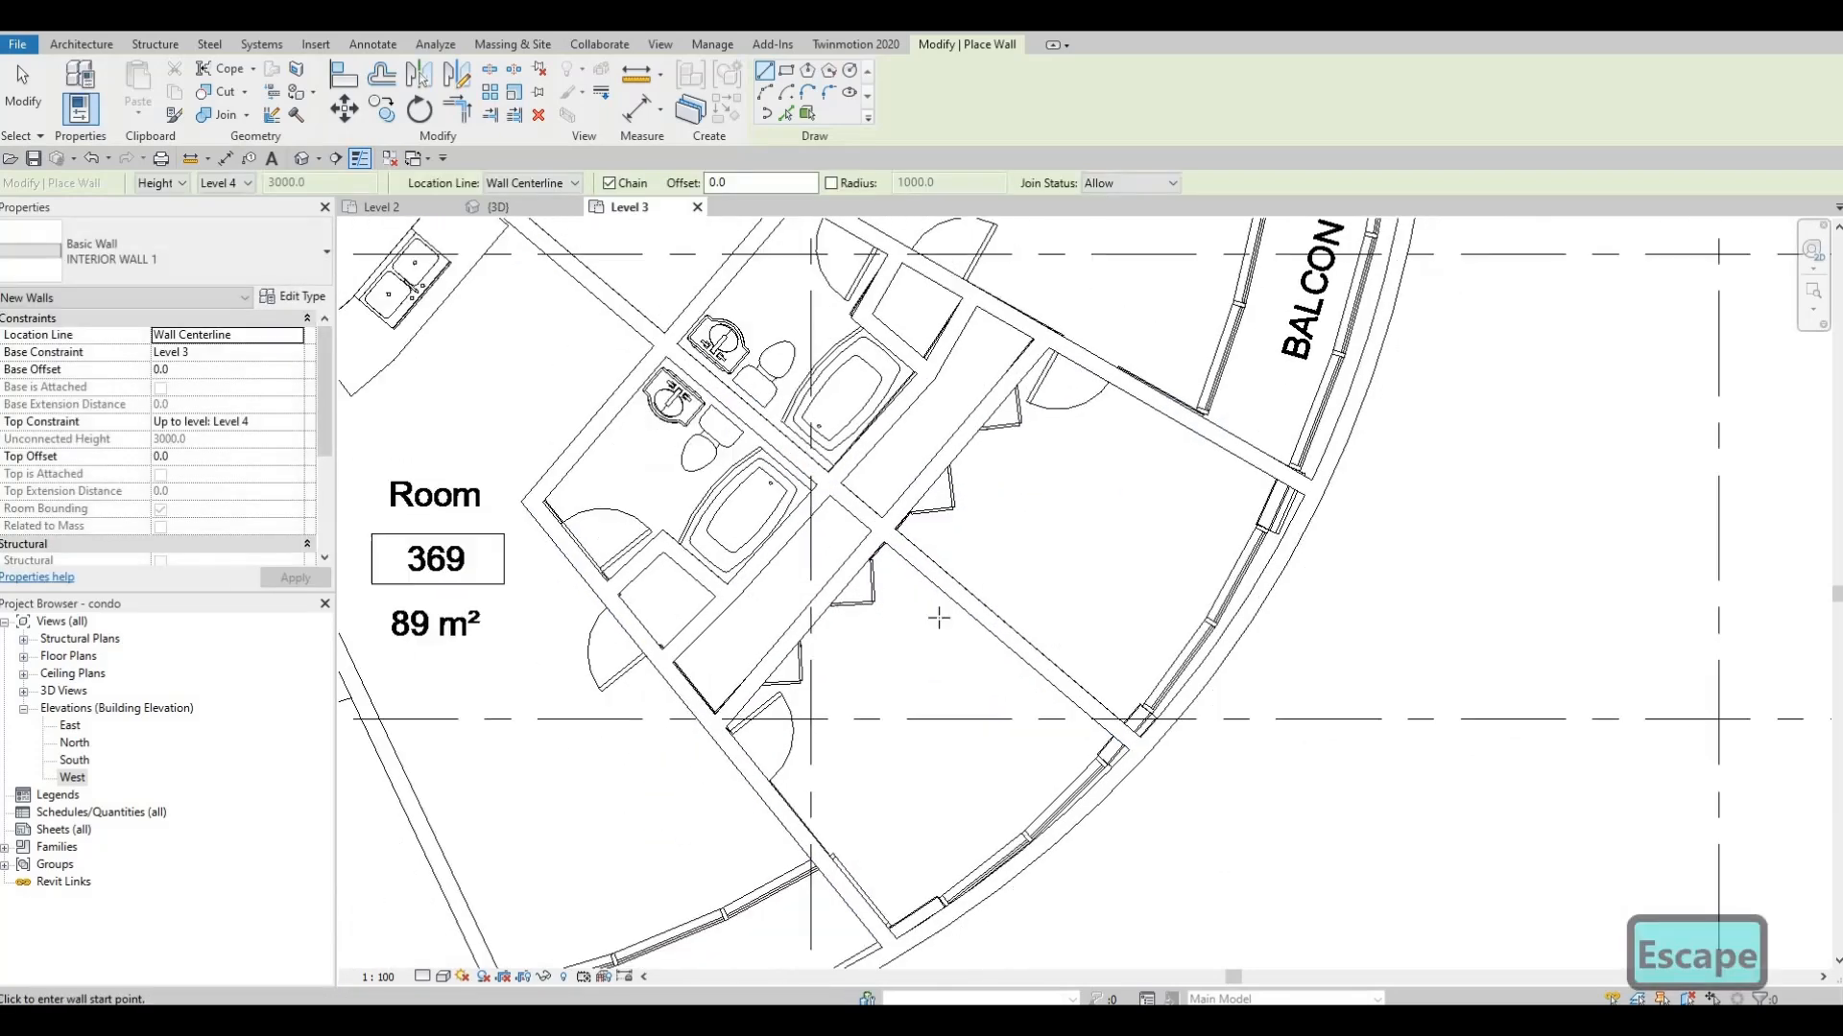
middle_click_drag(939, 621, 958, 580)
middle_click_drag(931, 692, 934, 677)
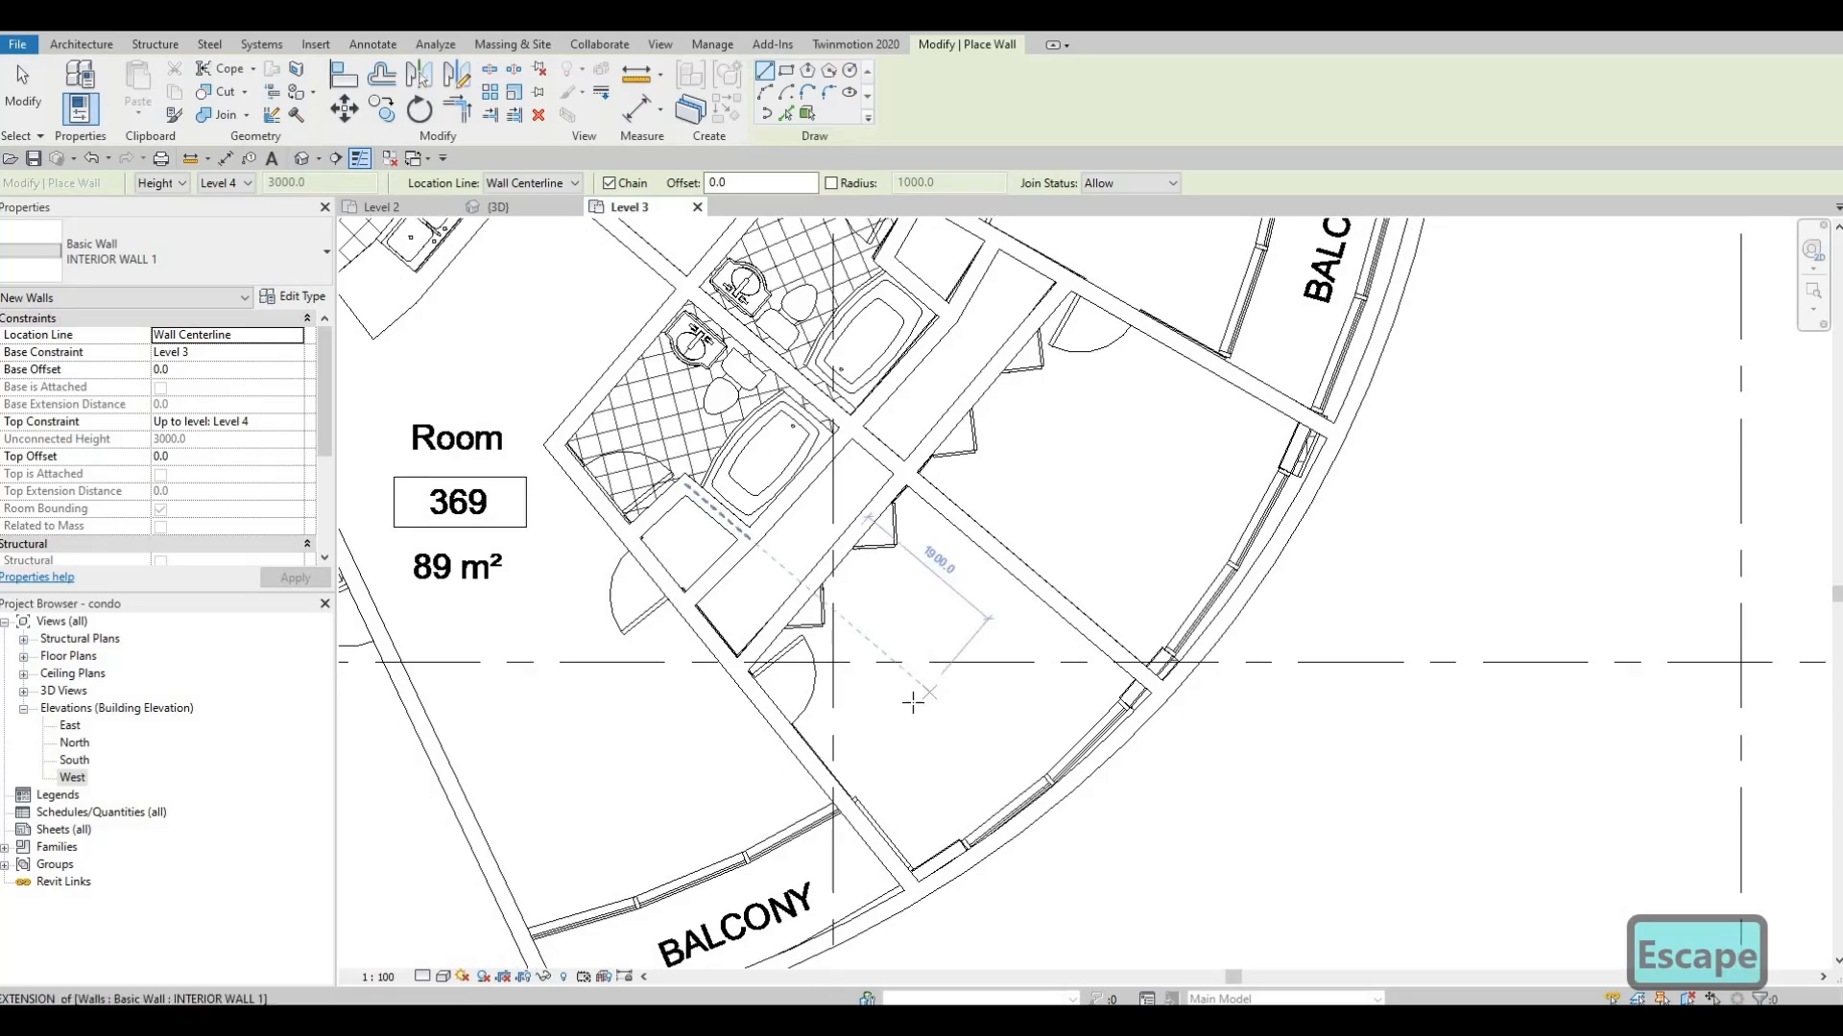
scroll(998, 648, "down", 3)
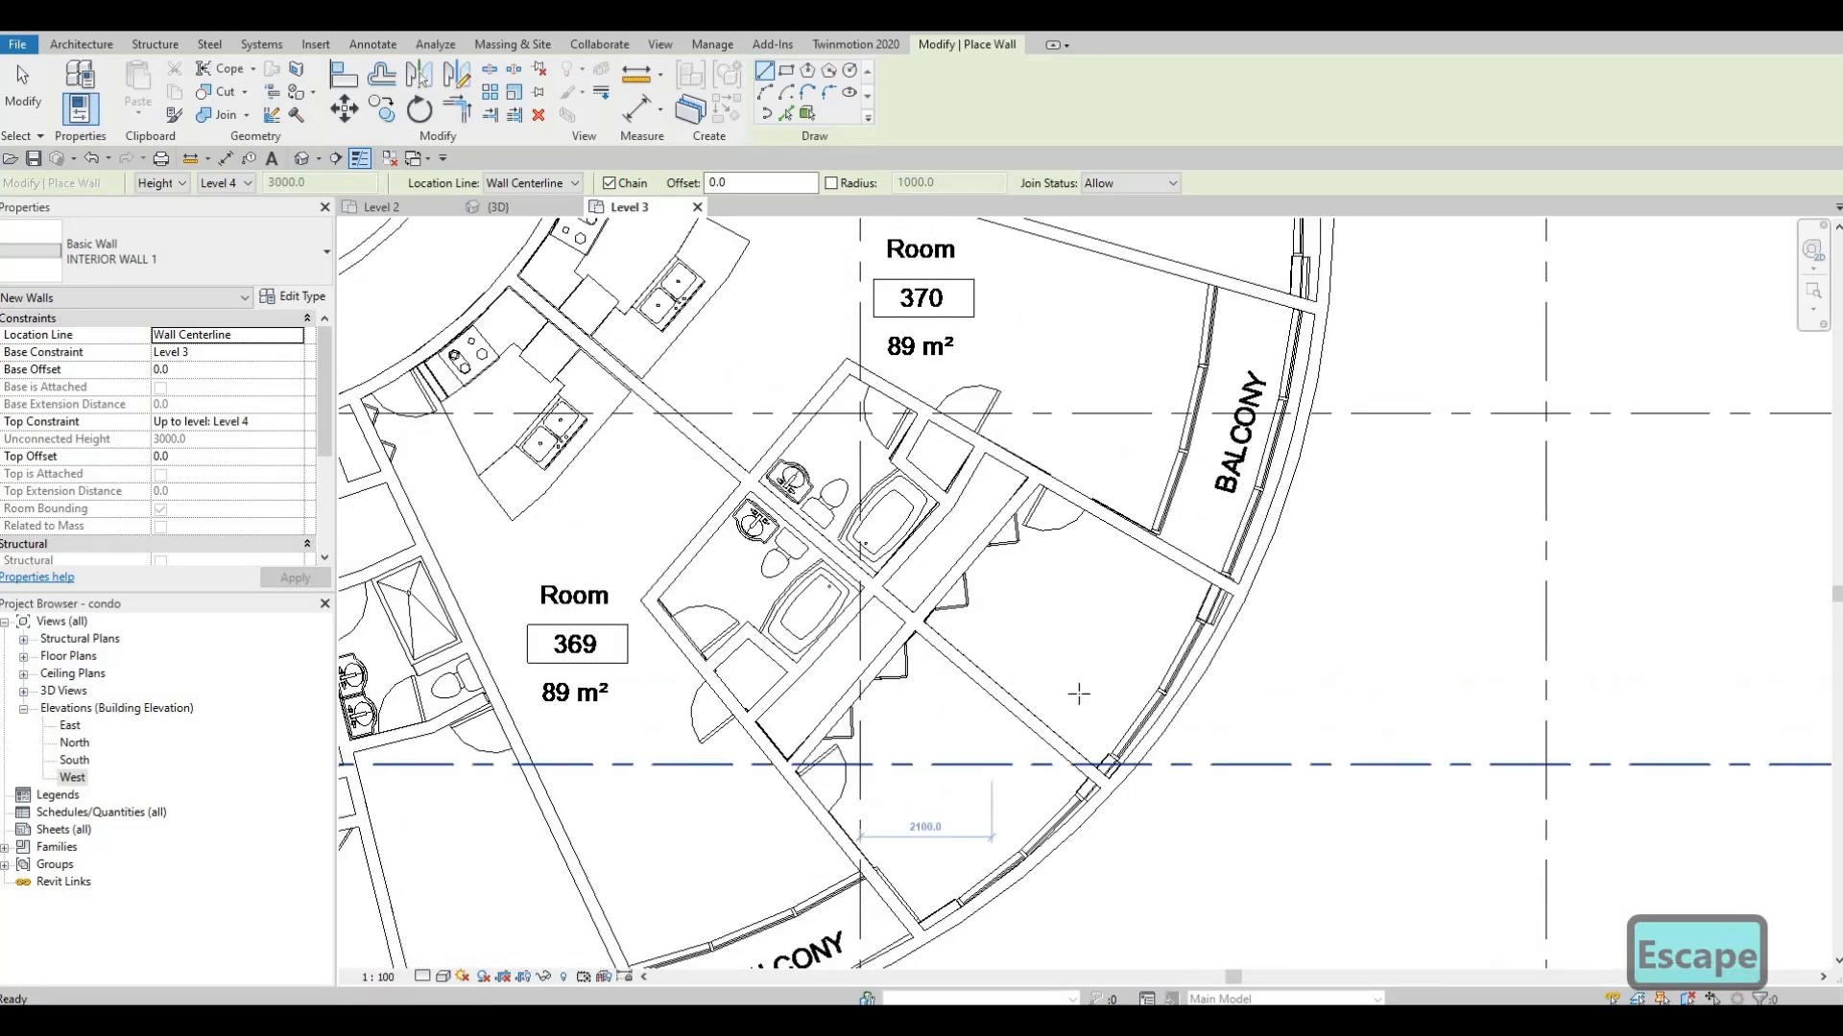
scroll(835, 422, "up", 5)
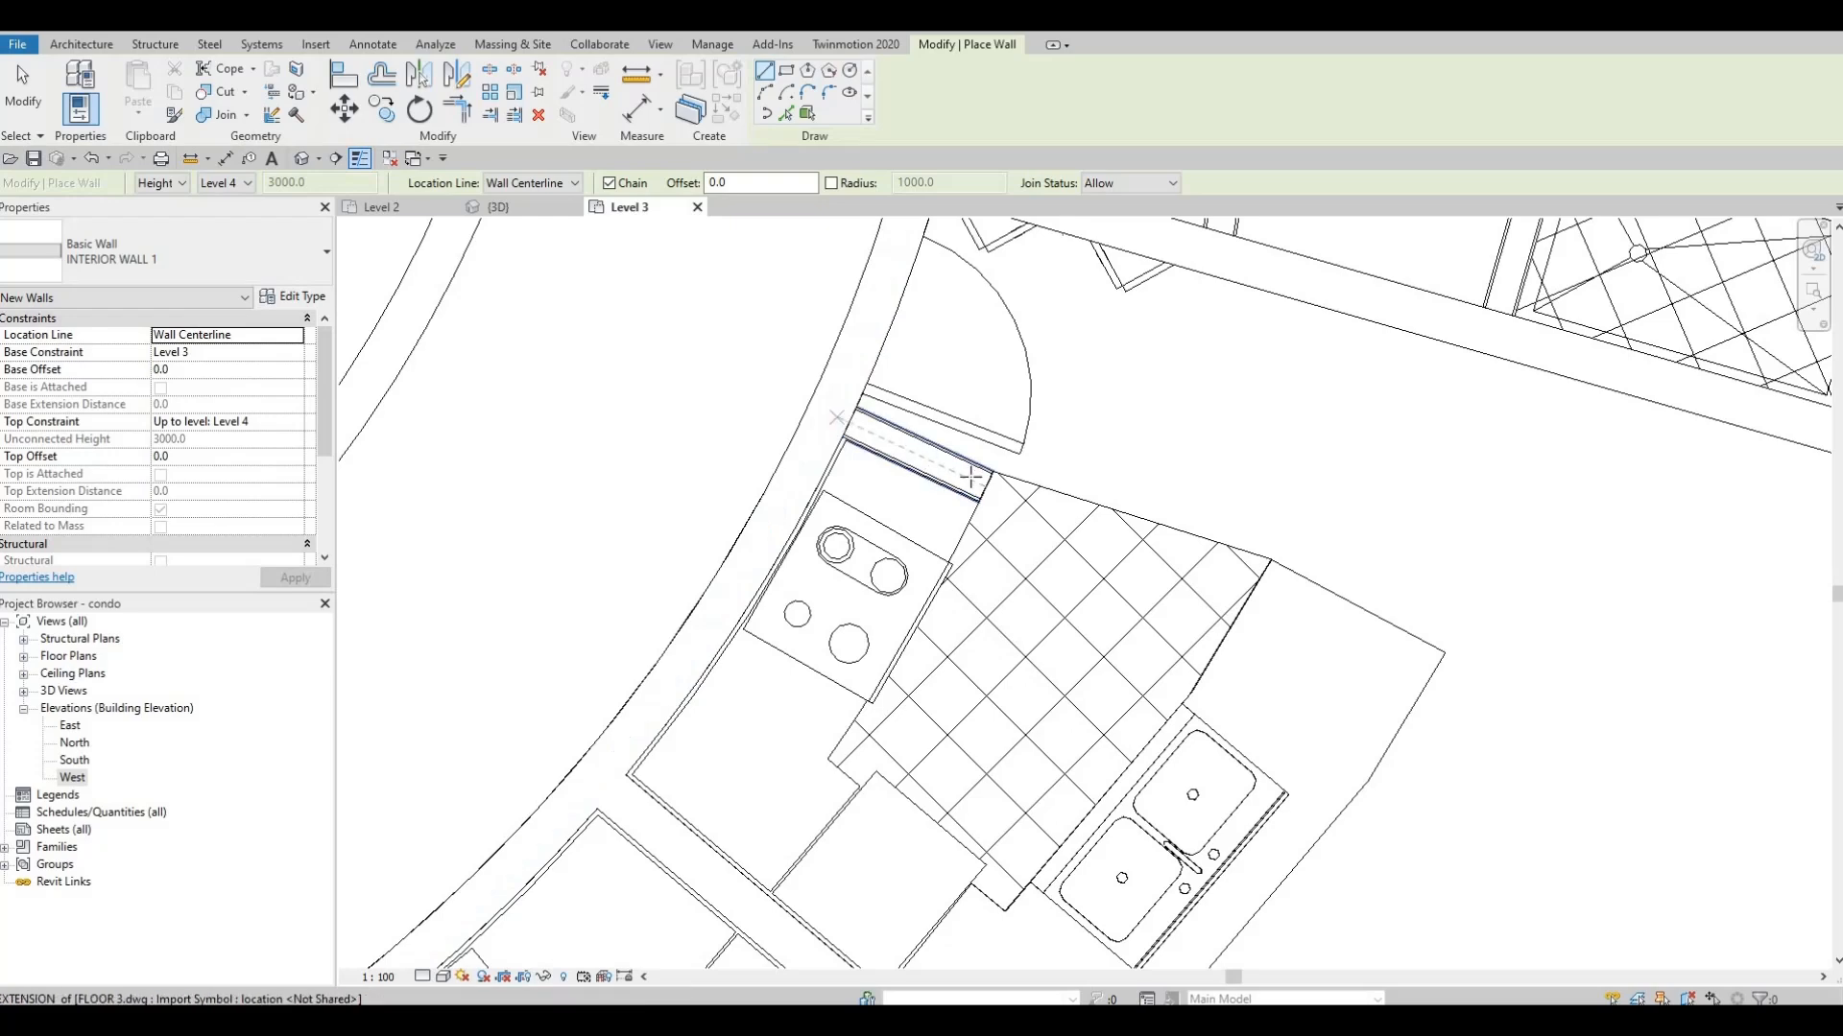
left_click(970, 477)
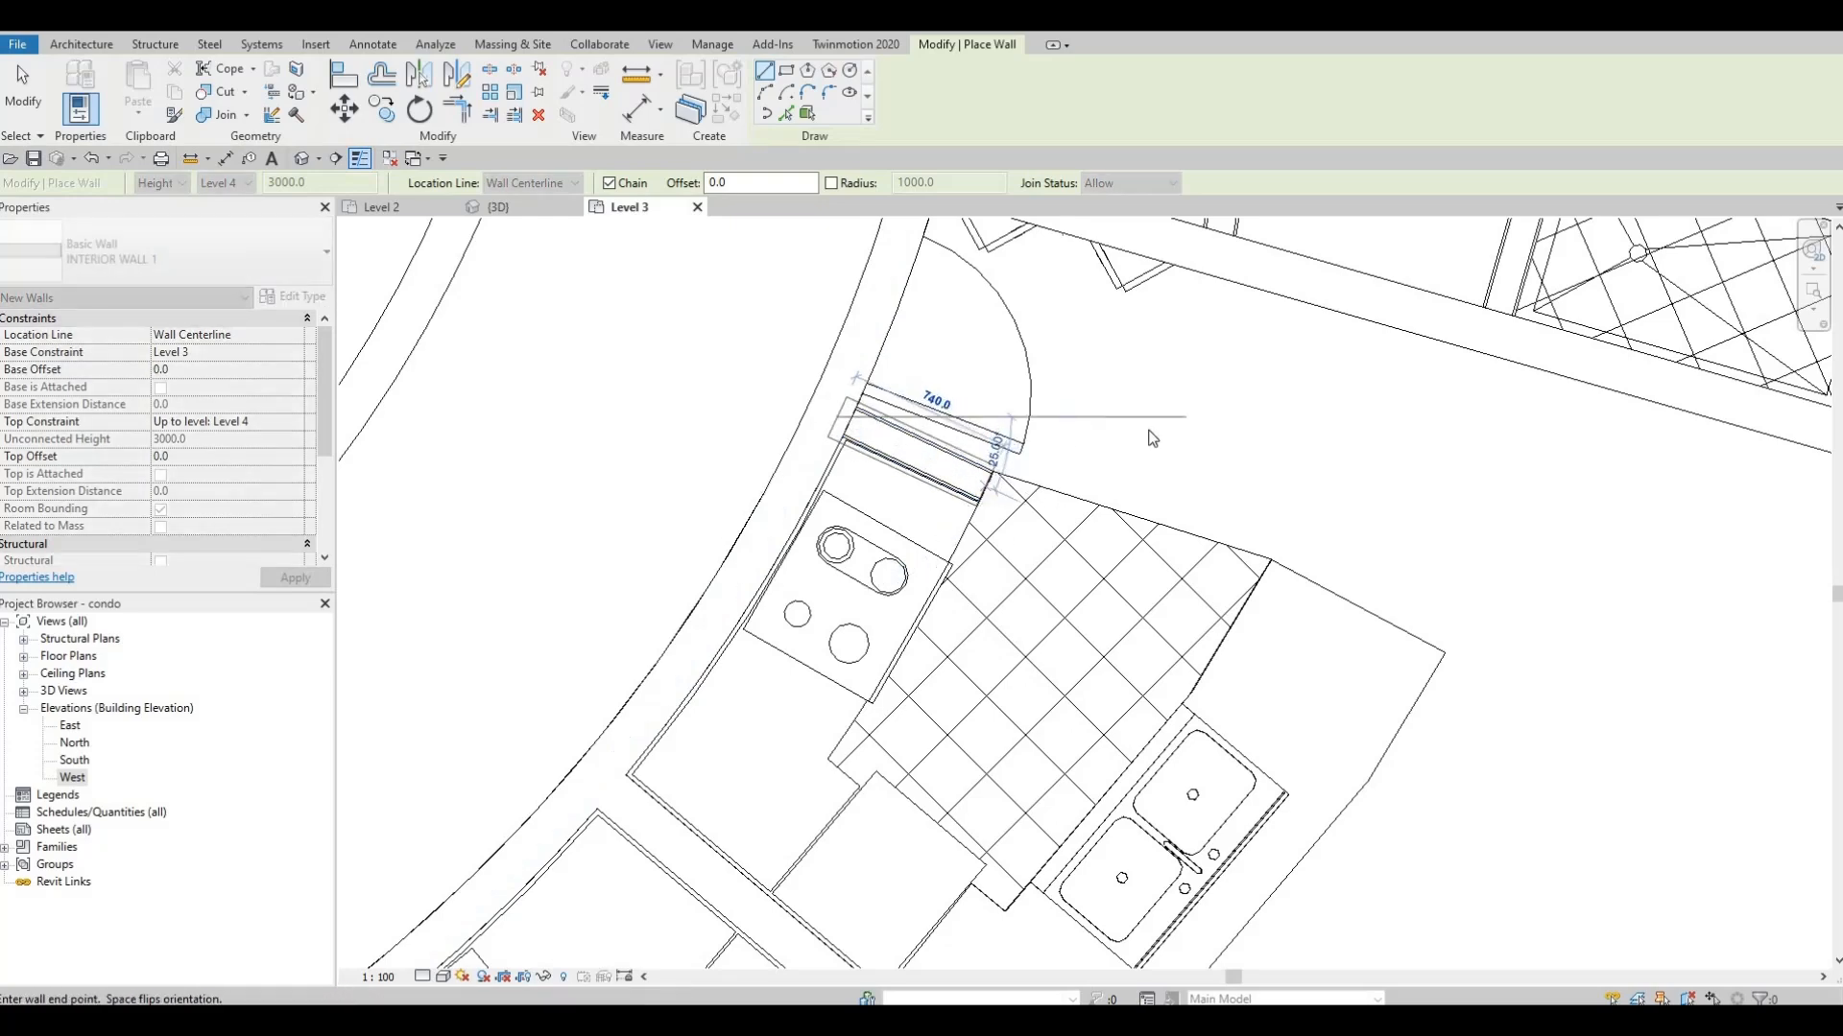
key("Escape")
Draw a short wall about 720 mm long from the corridor wall between unit 369's entry door and kitchen
scroll(1151, 403, "down", 1)
middle_click_drag(787, 701, 1311, 260)
scroll(1233, 410, "up", 1)
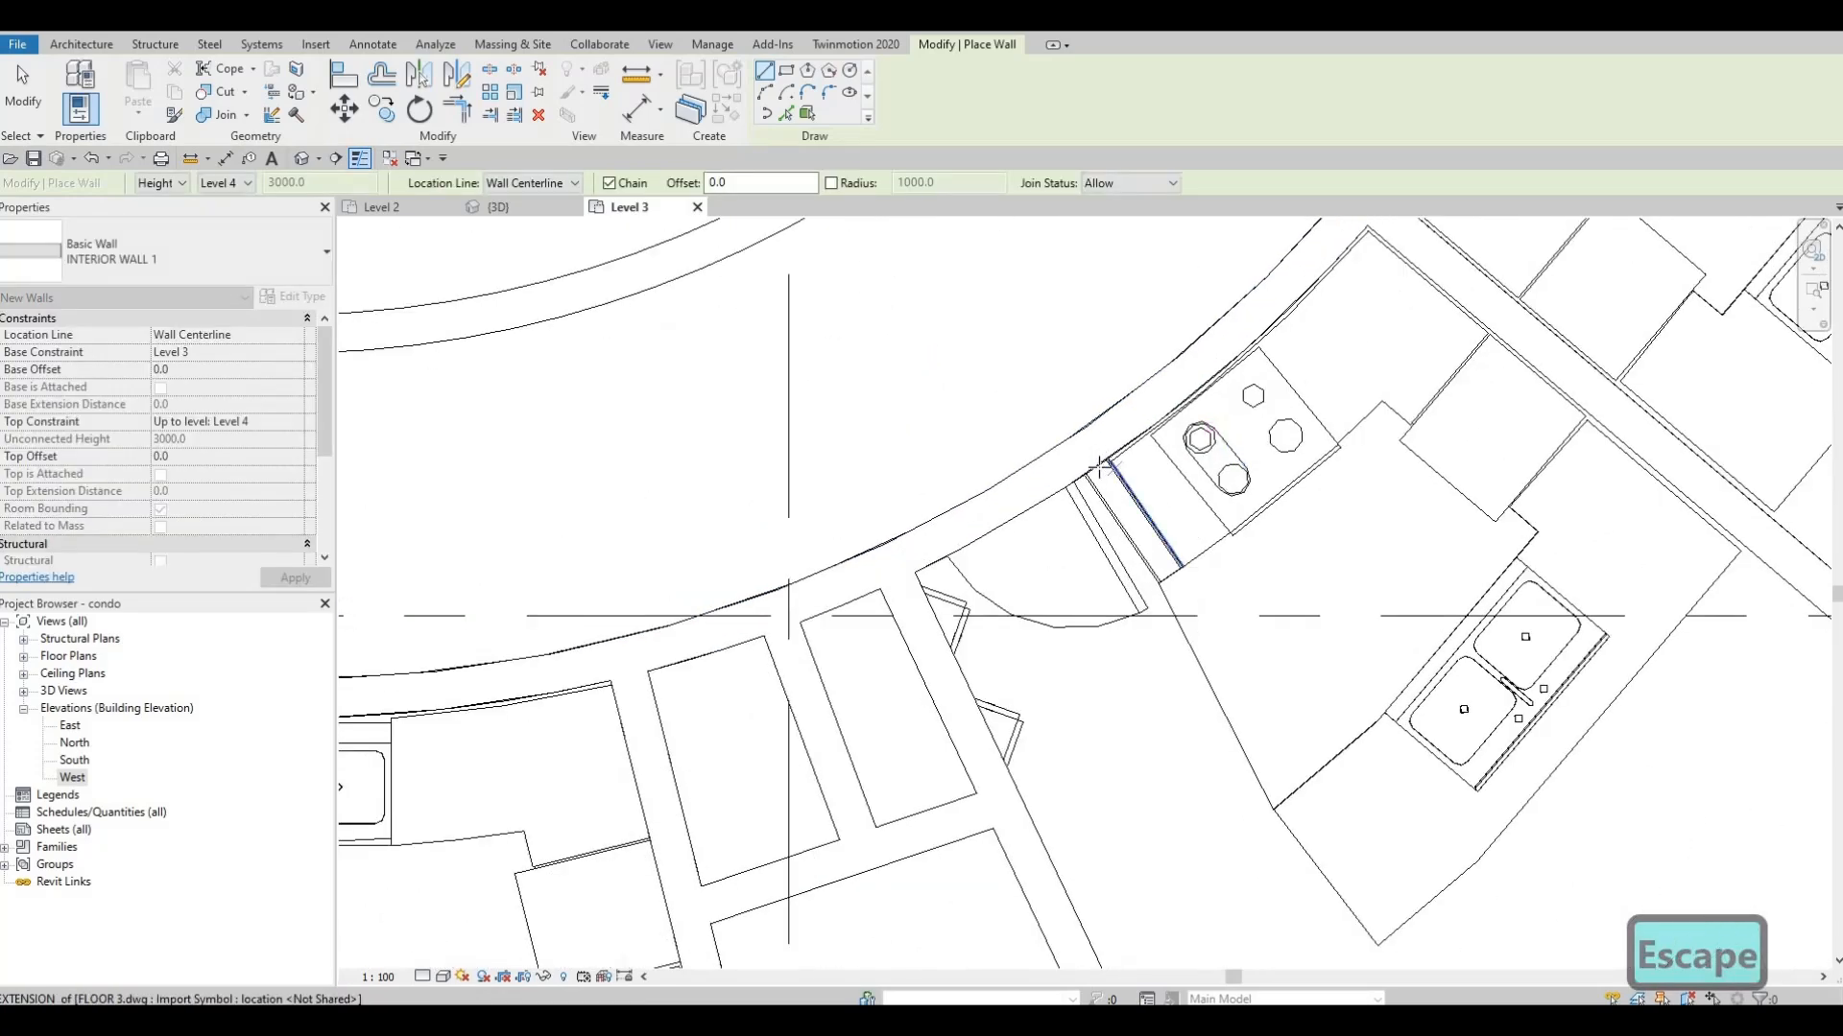
left_click(1172, 579)
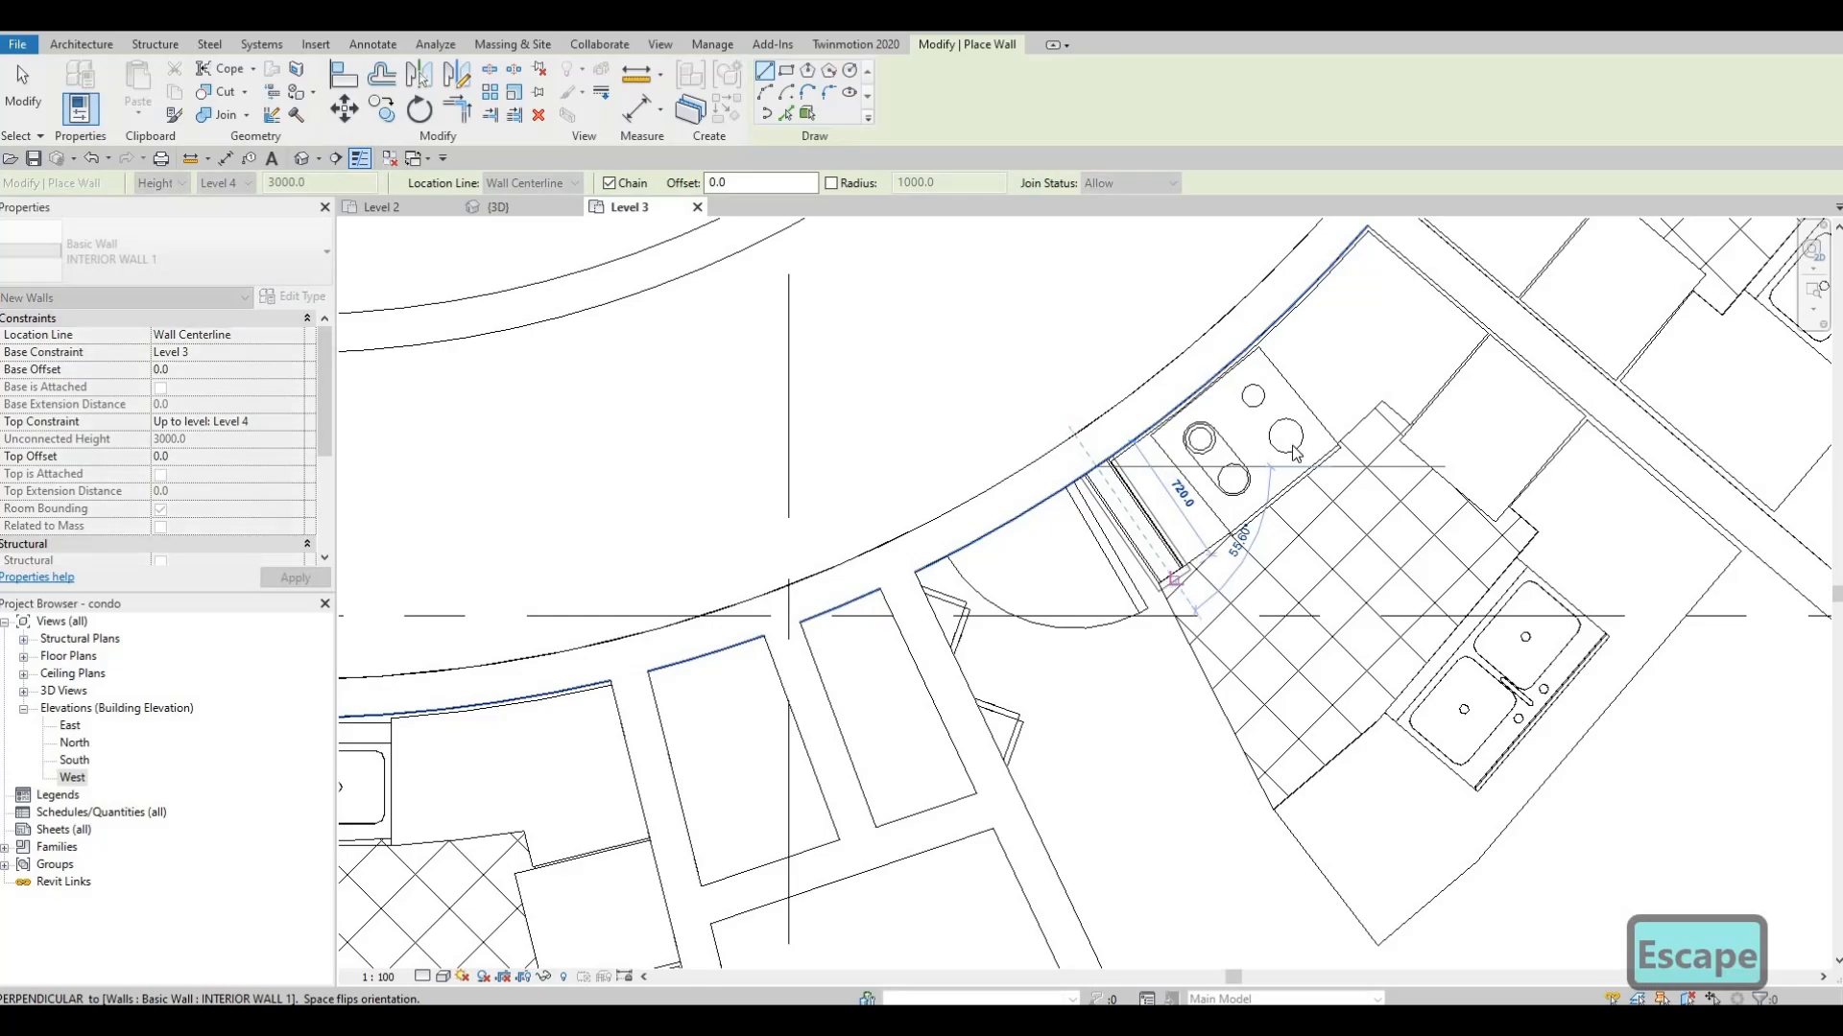
key("Escape")
Draw straight wall segments along the inner front of unit 369's balcony, between the unit's two side walls
scroll(1382, 259, "down", 2)
scroll(1315, 440, "down", 2)
middle_click_drag(1310, 518, 1107, 492)
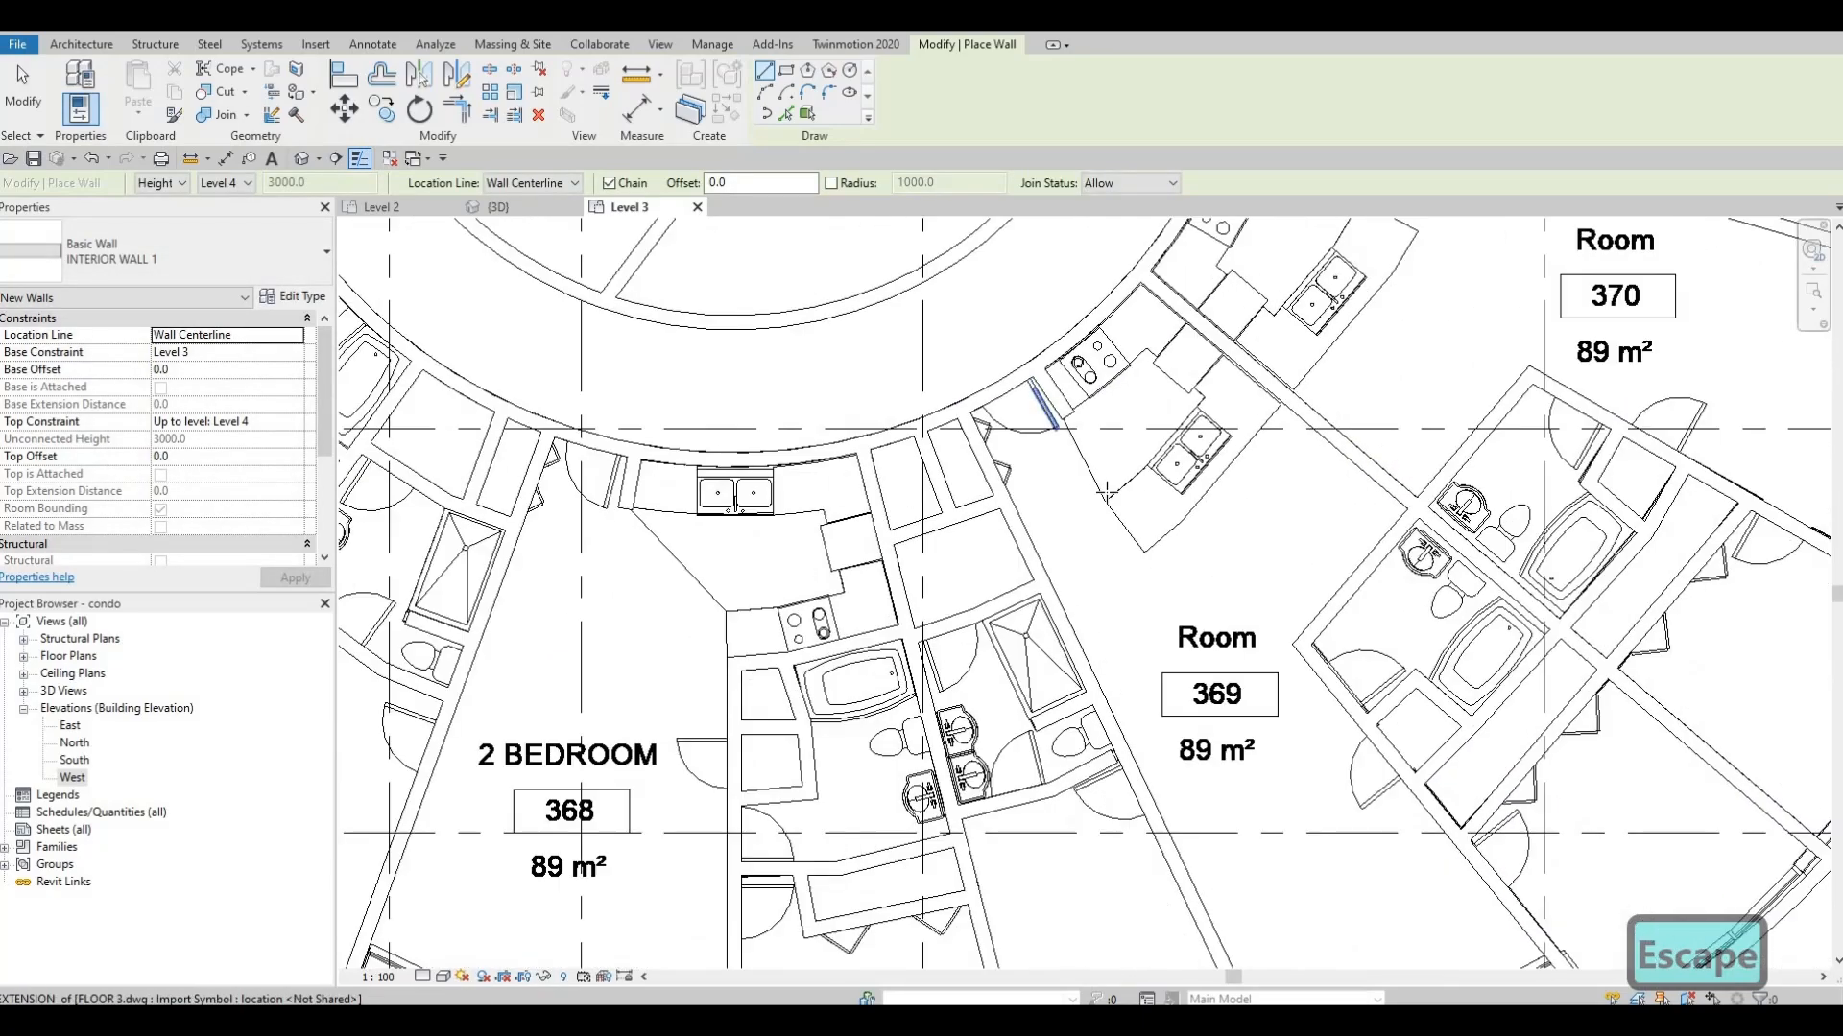
scroll(1107, 492, "down", 1)
scroll(1177, 529, "down", 4)
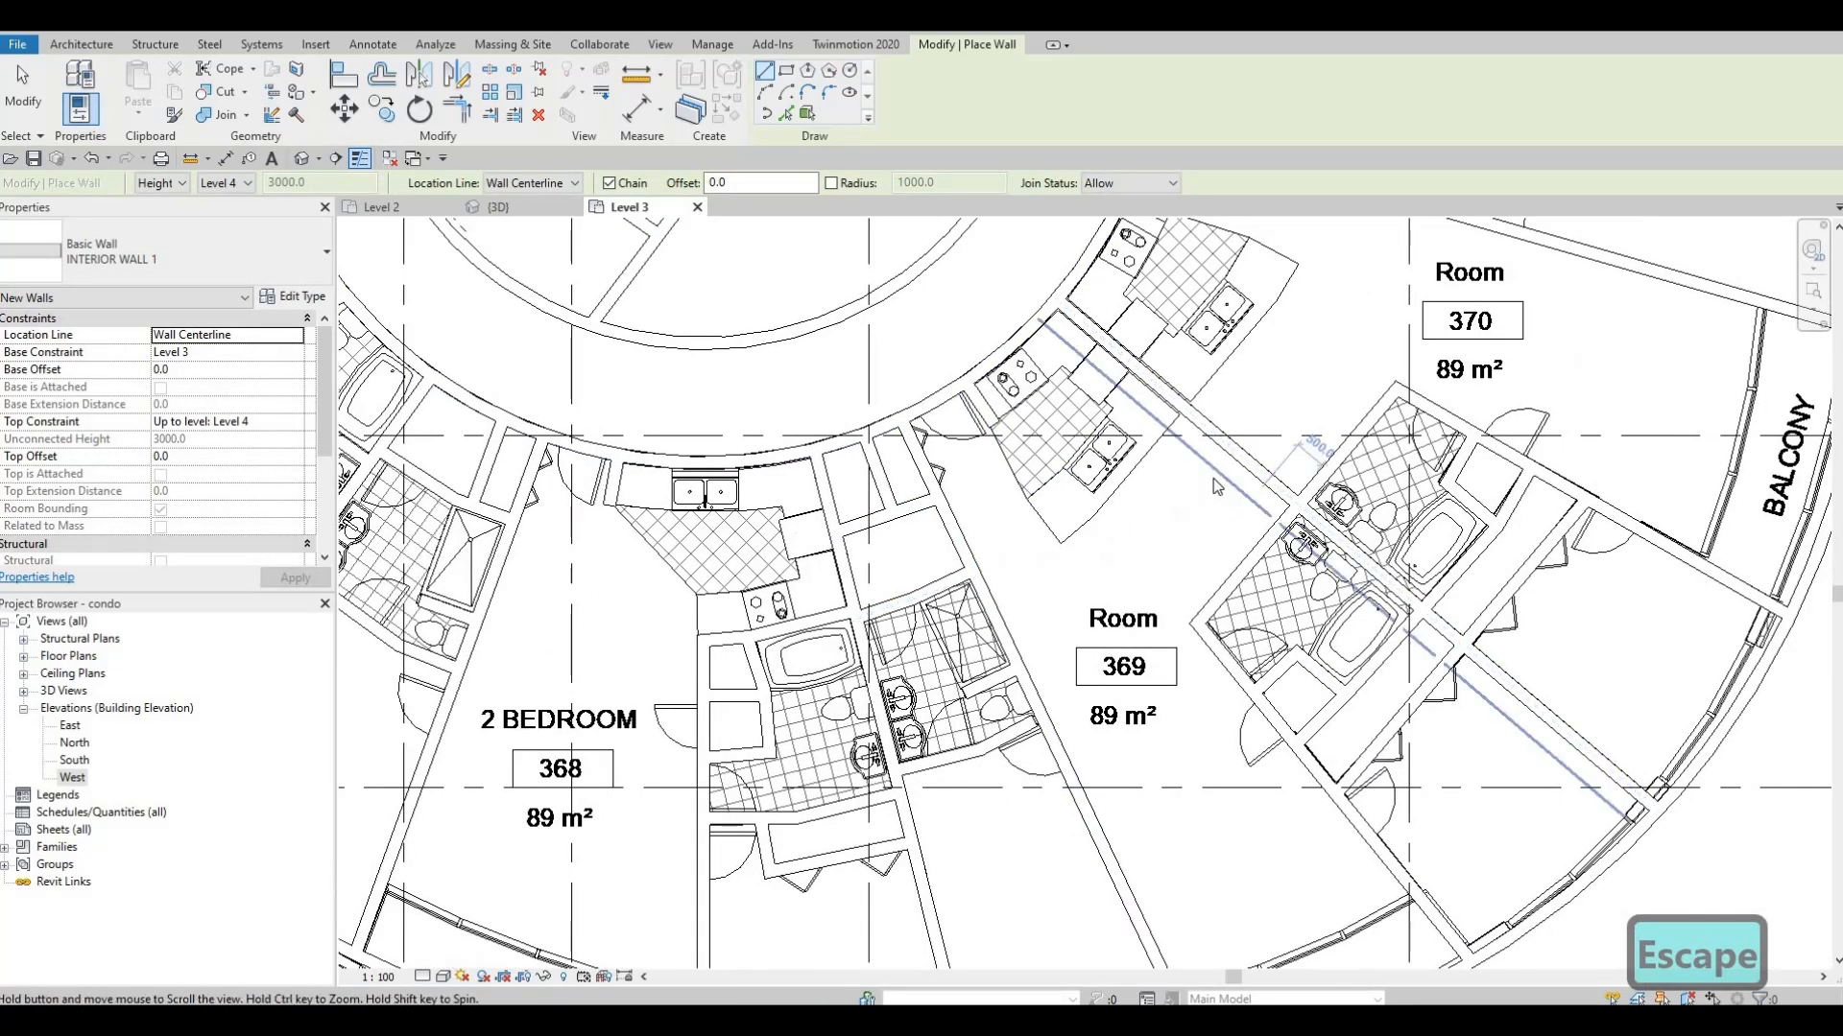
middle_click_drag(1412, 398, 1165, 547)
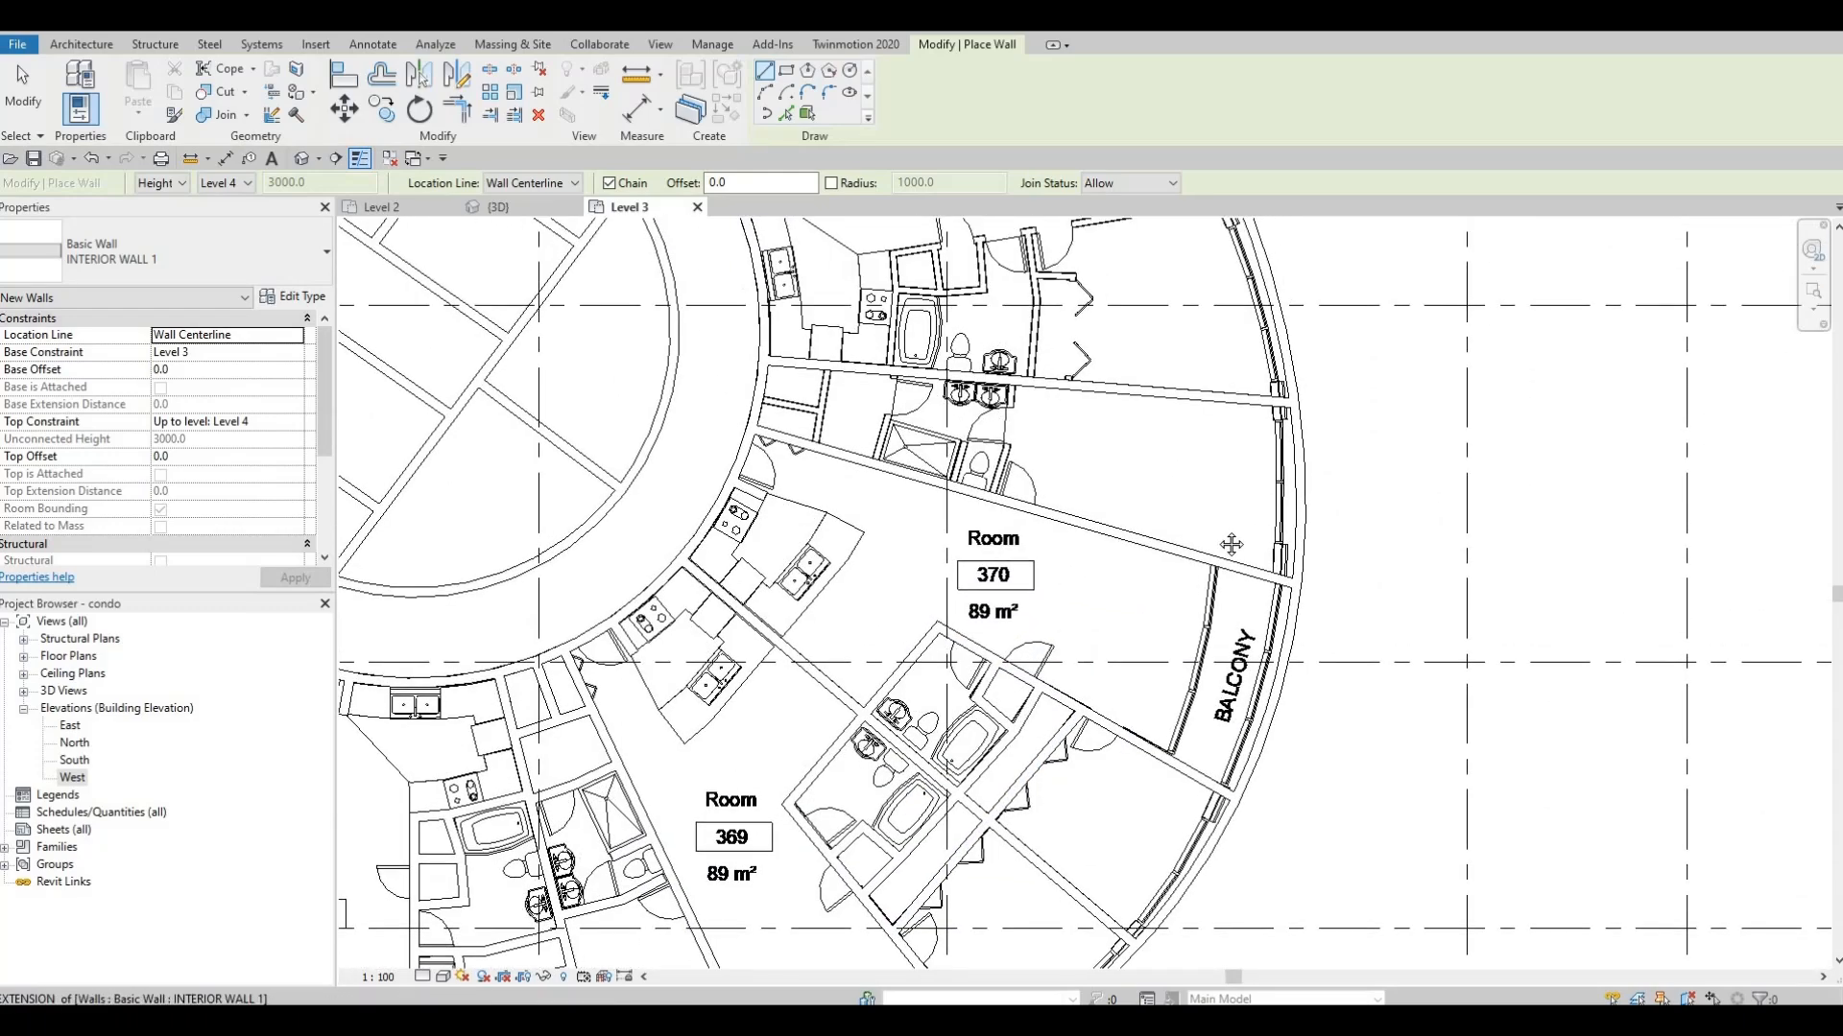
scroll(1075, 614, "up", 4)
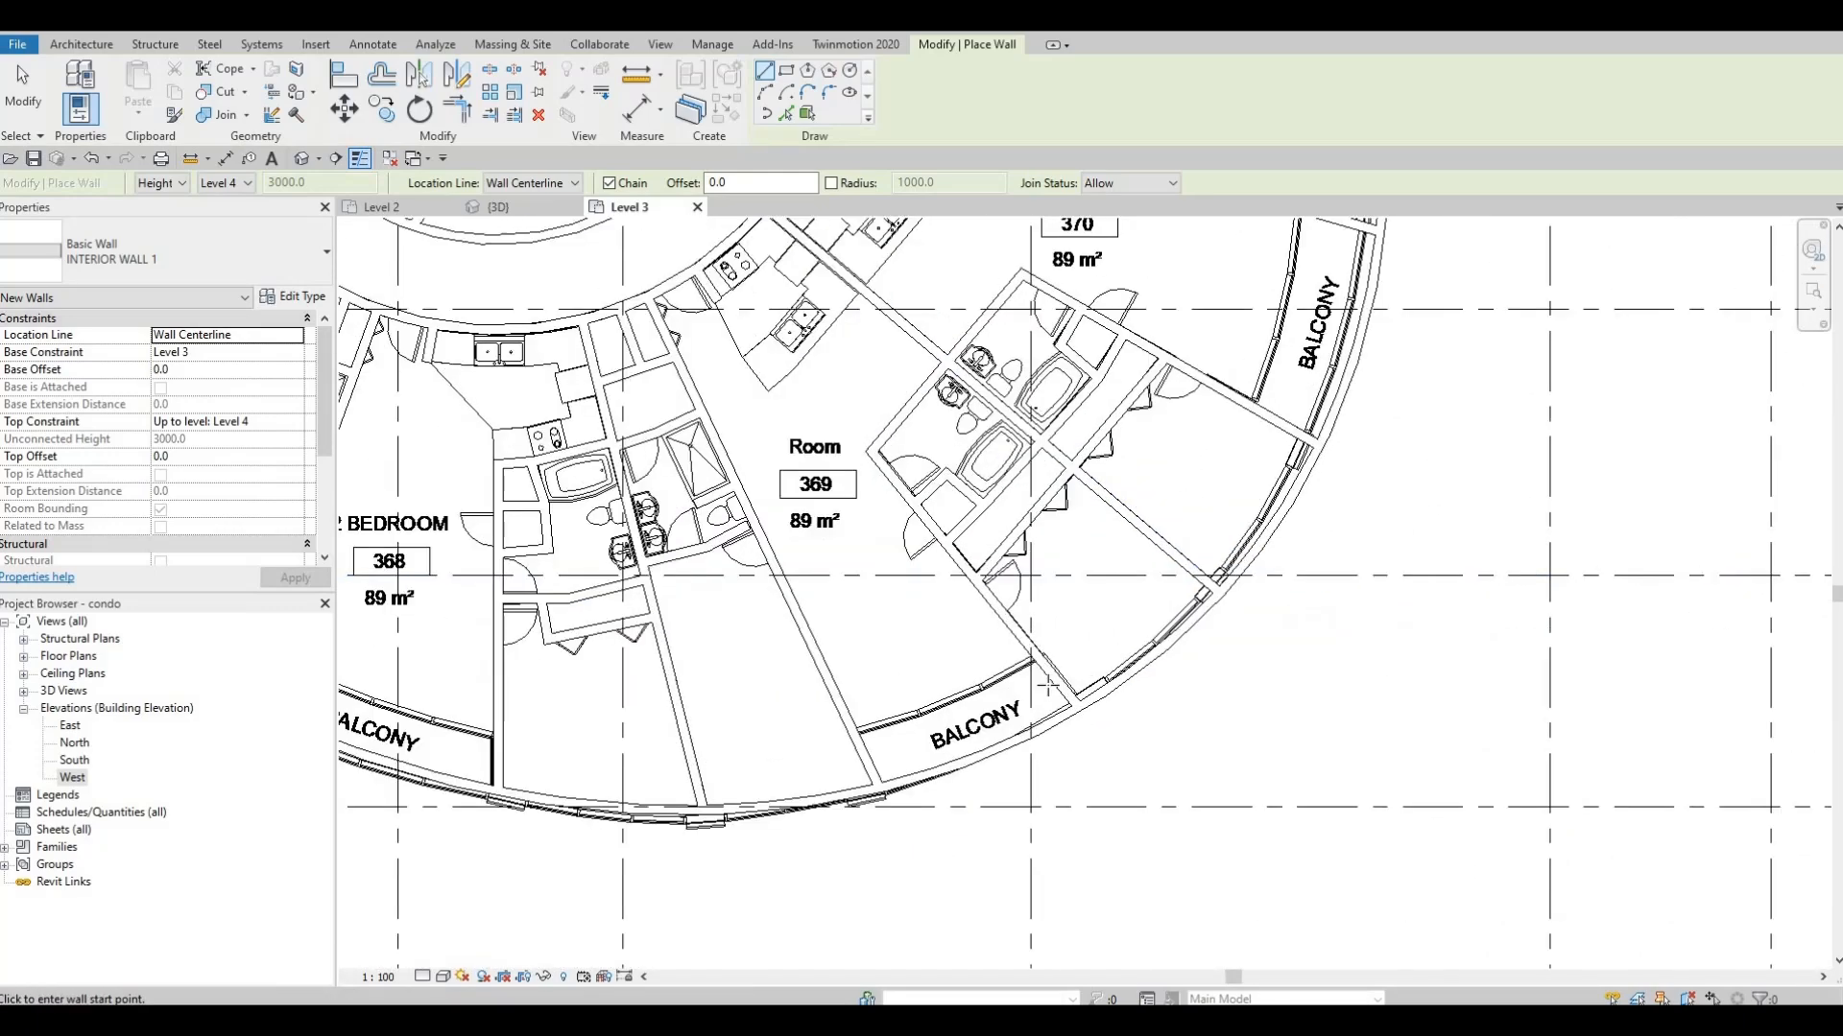
middle_click_drag(1188, 451, 1121, 602)
scroll(1128, 624, "down", 4)
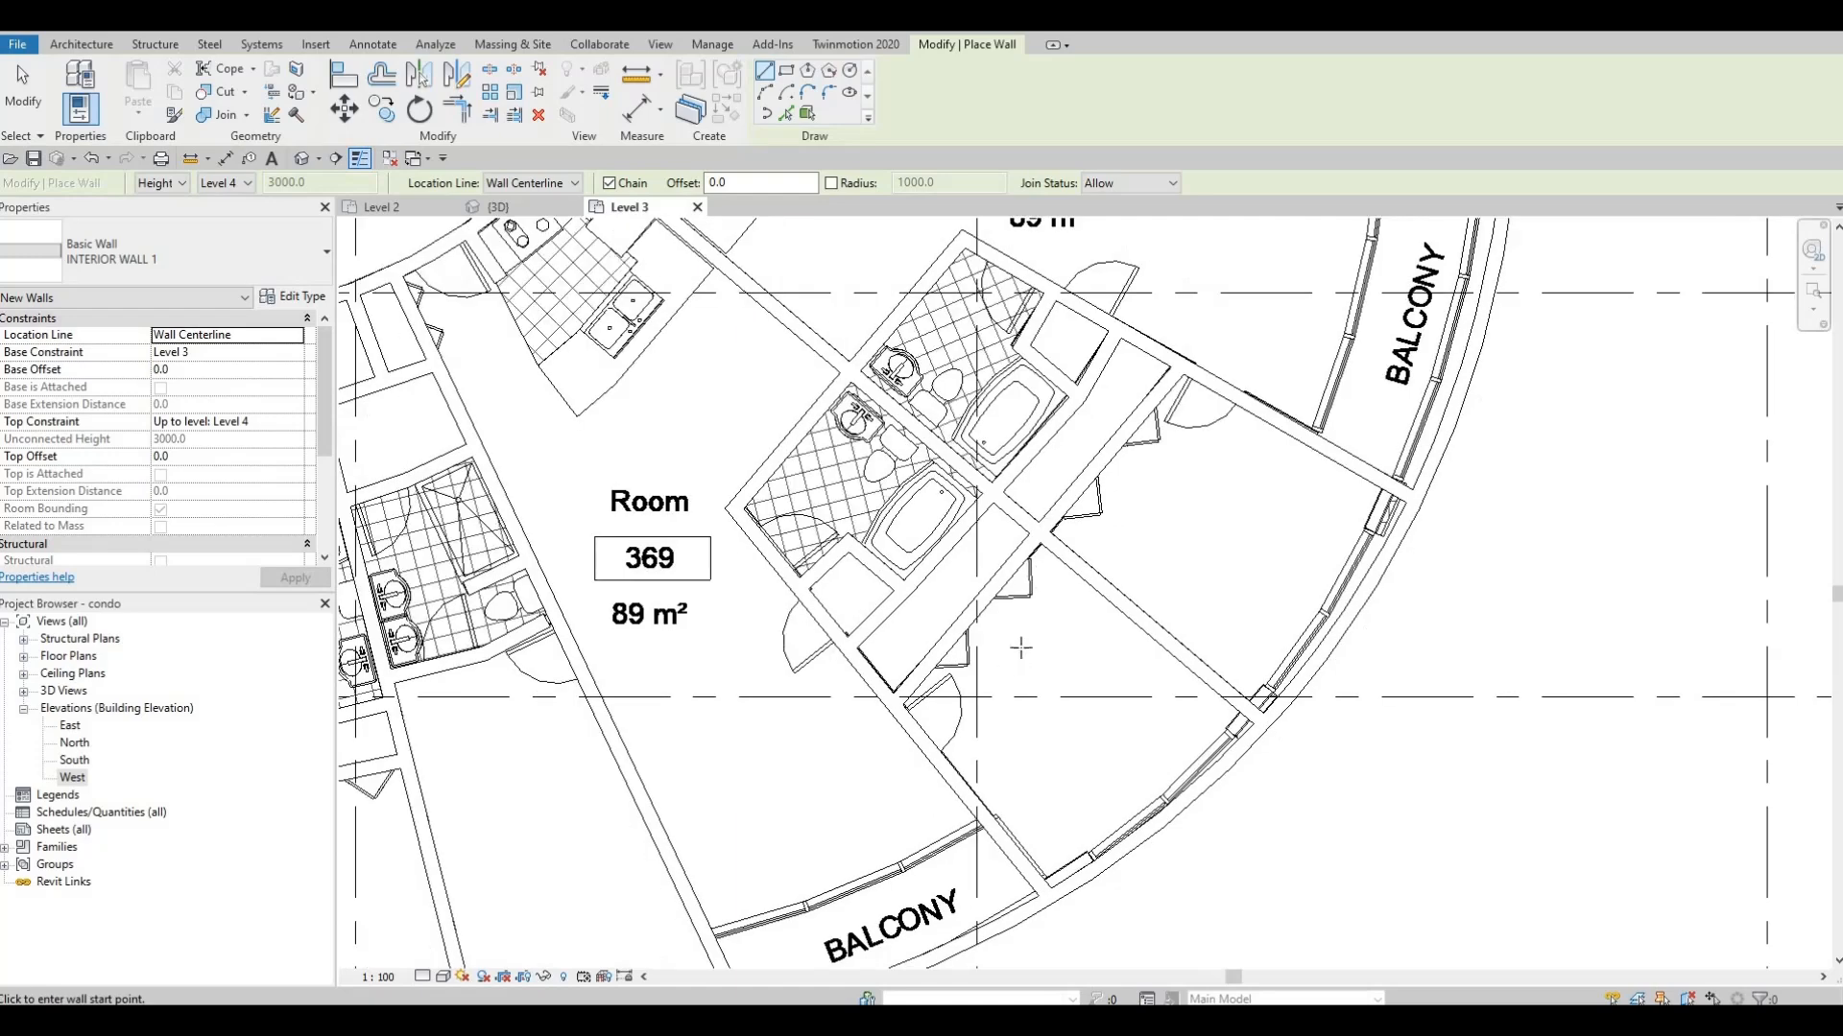
scroll(921, 543, "up", 5)
scroll(921, 544, "up", 1)
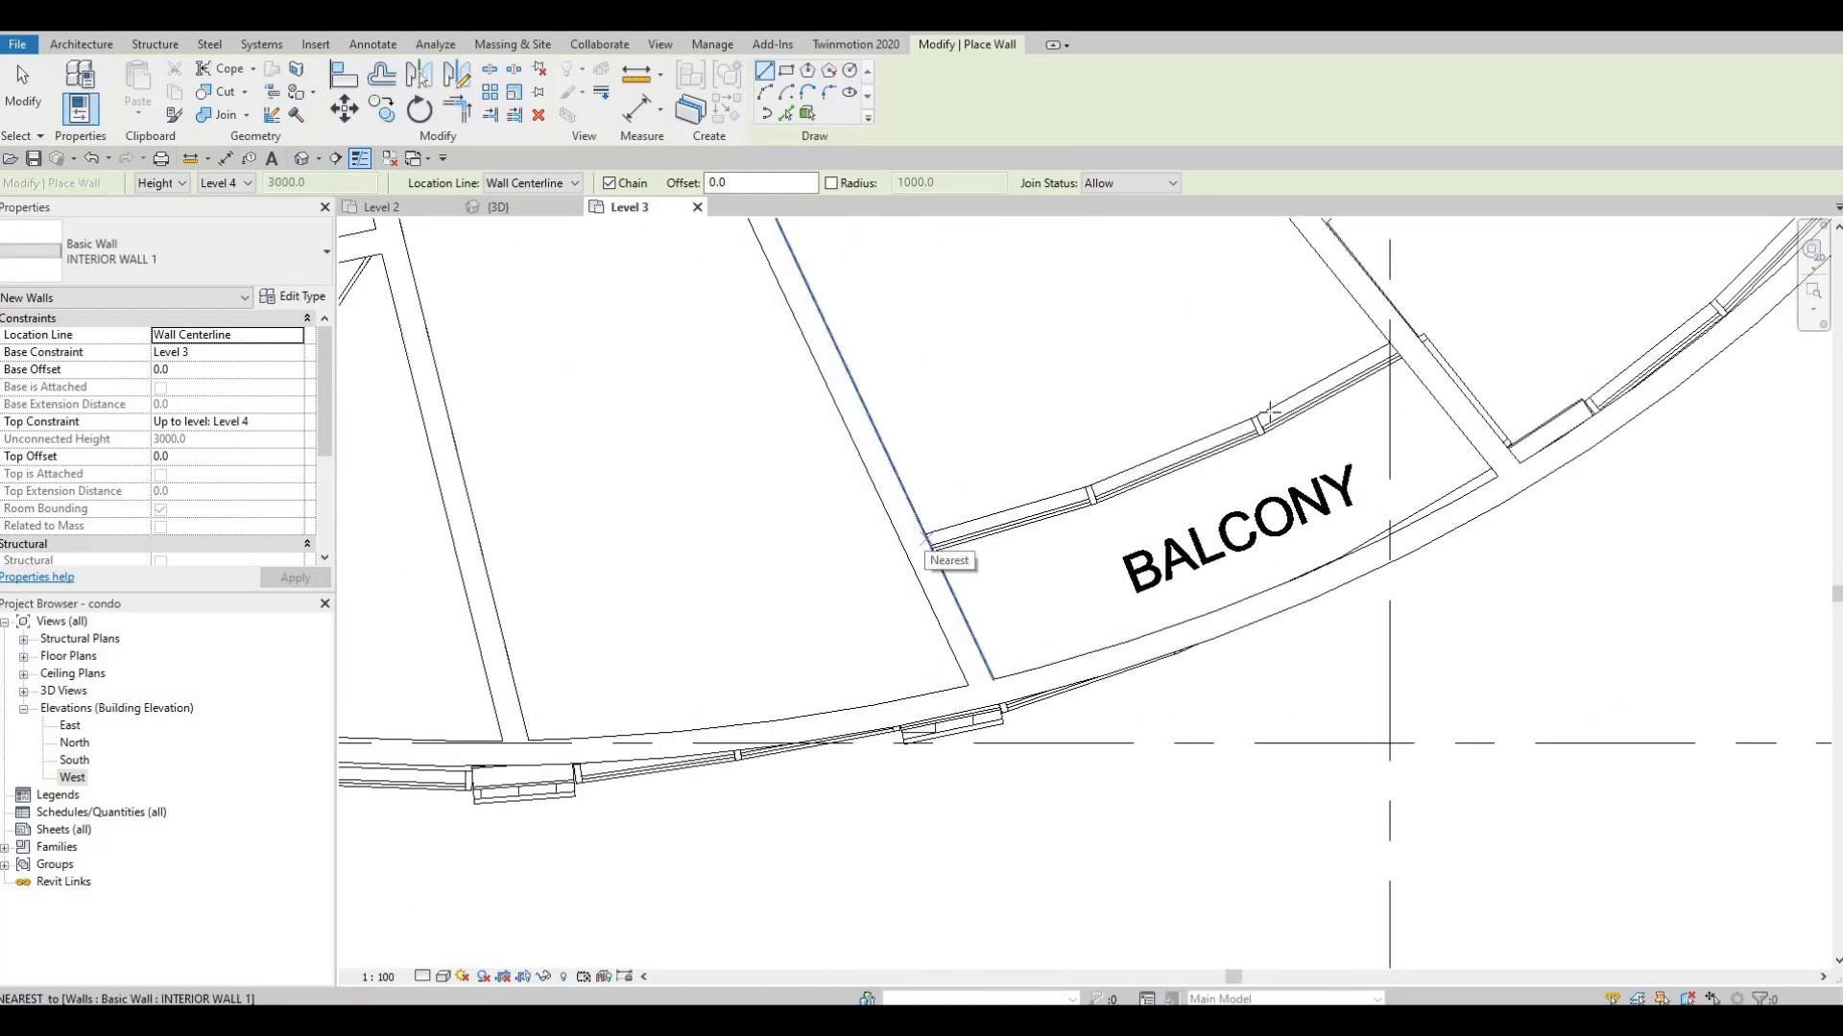
left_click(923, 542)
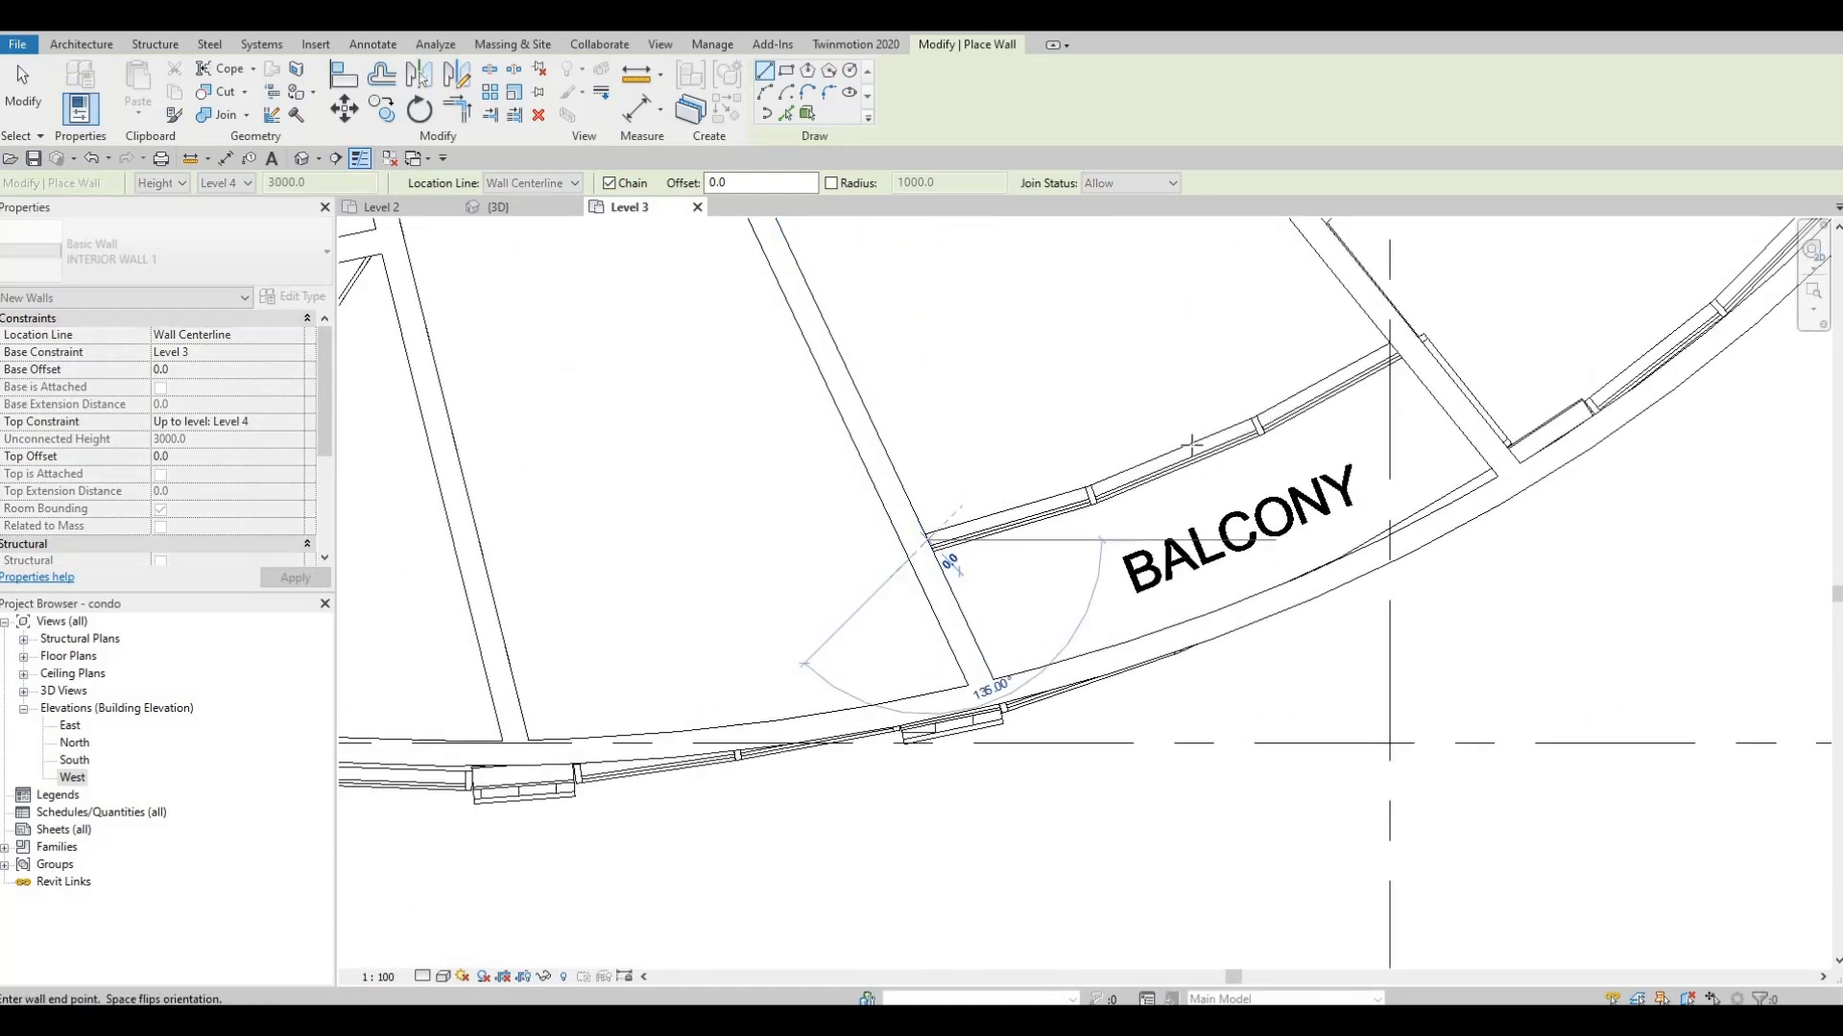
left_click(1345, 362)
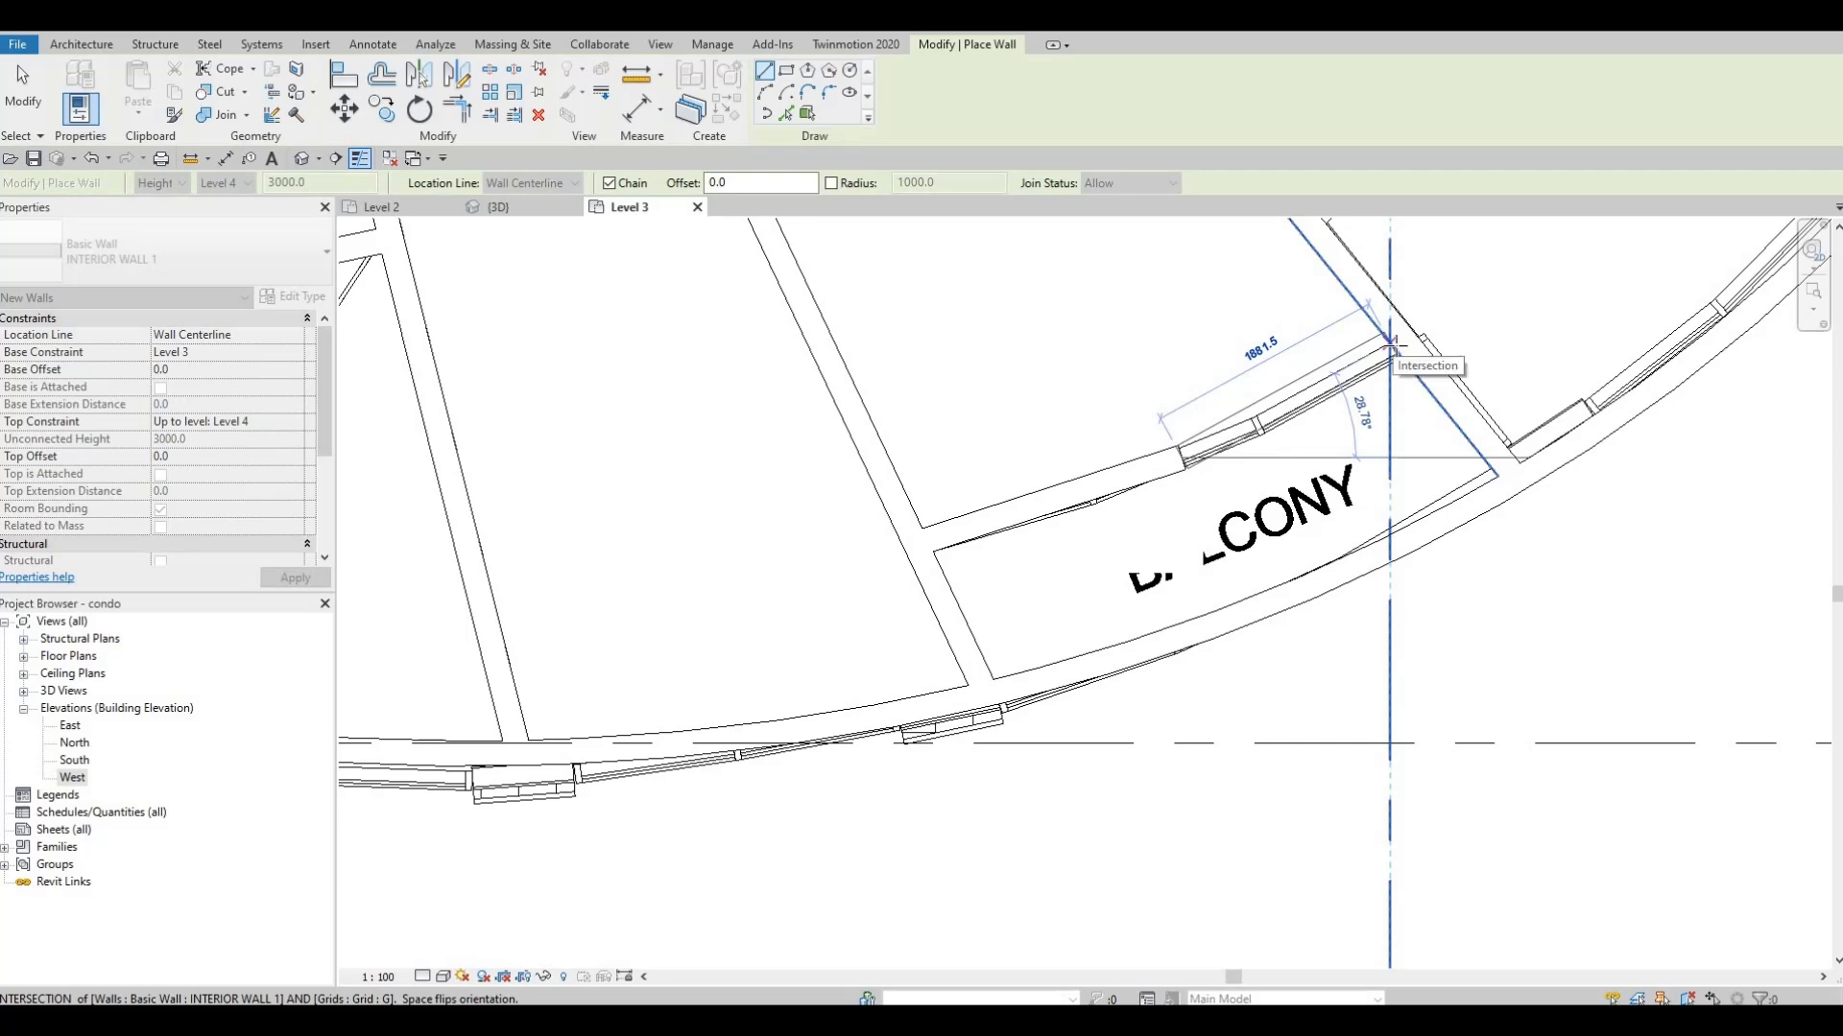
key("Escape")
scroll(1057, 707, "down", 5)
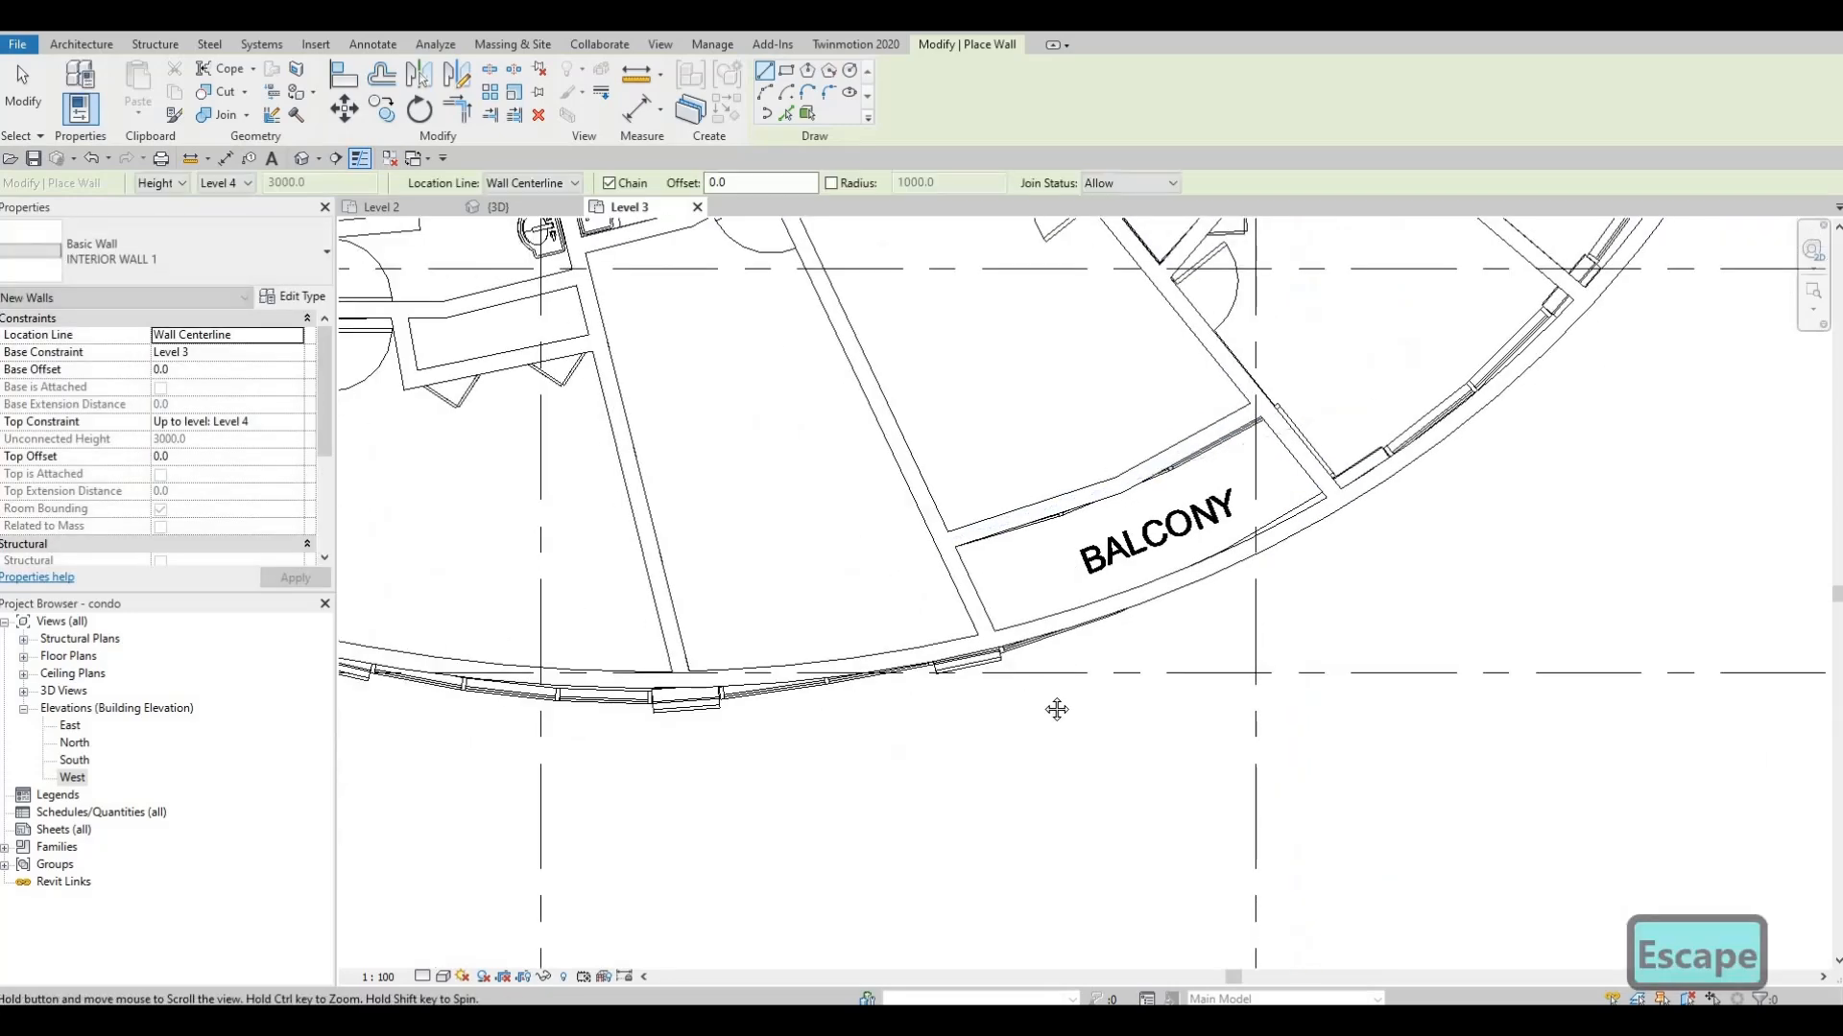
scroll(895, 568, "up", 2)
left_click(895, 569)
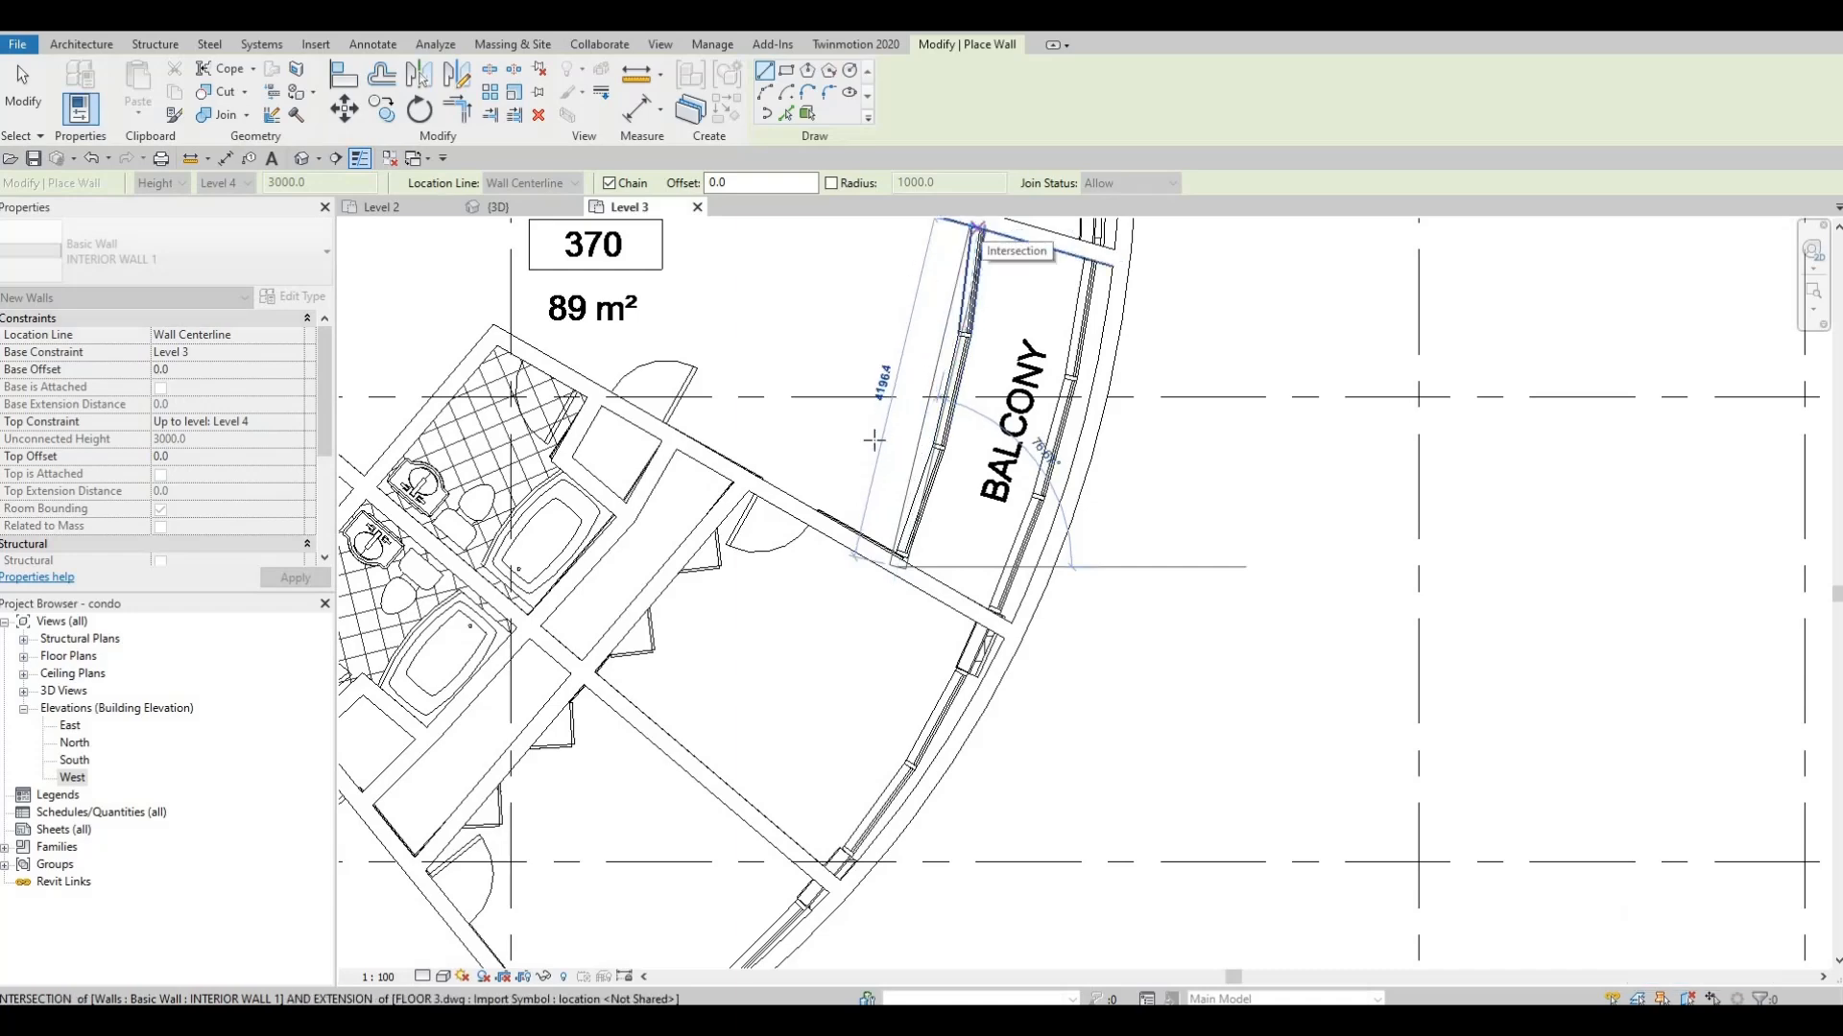
key("Escape")
Delete the two straight wall segments along unit 369's balcony front
middle_click_drag(637, 941, 1080, 635)
key("Escape")
scroll(499, 859, "down", 3)
middle_click_drag(499, 859, 1137, 639)
scroll(1063, 639, "down", 1)
key("Escape")
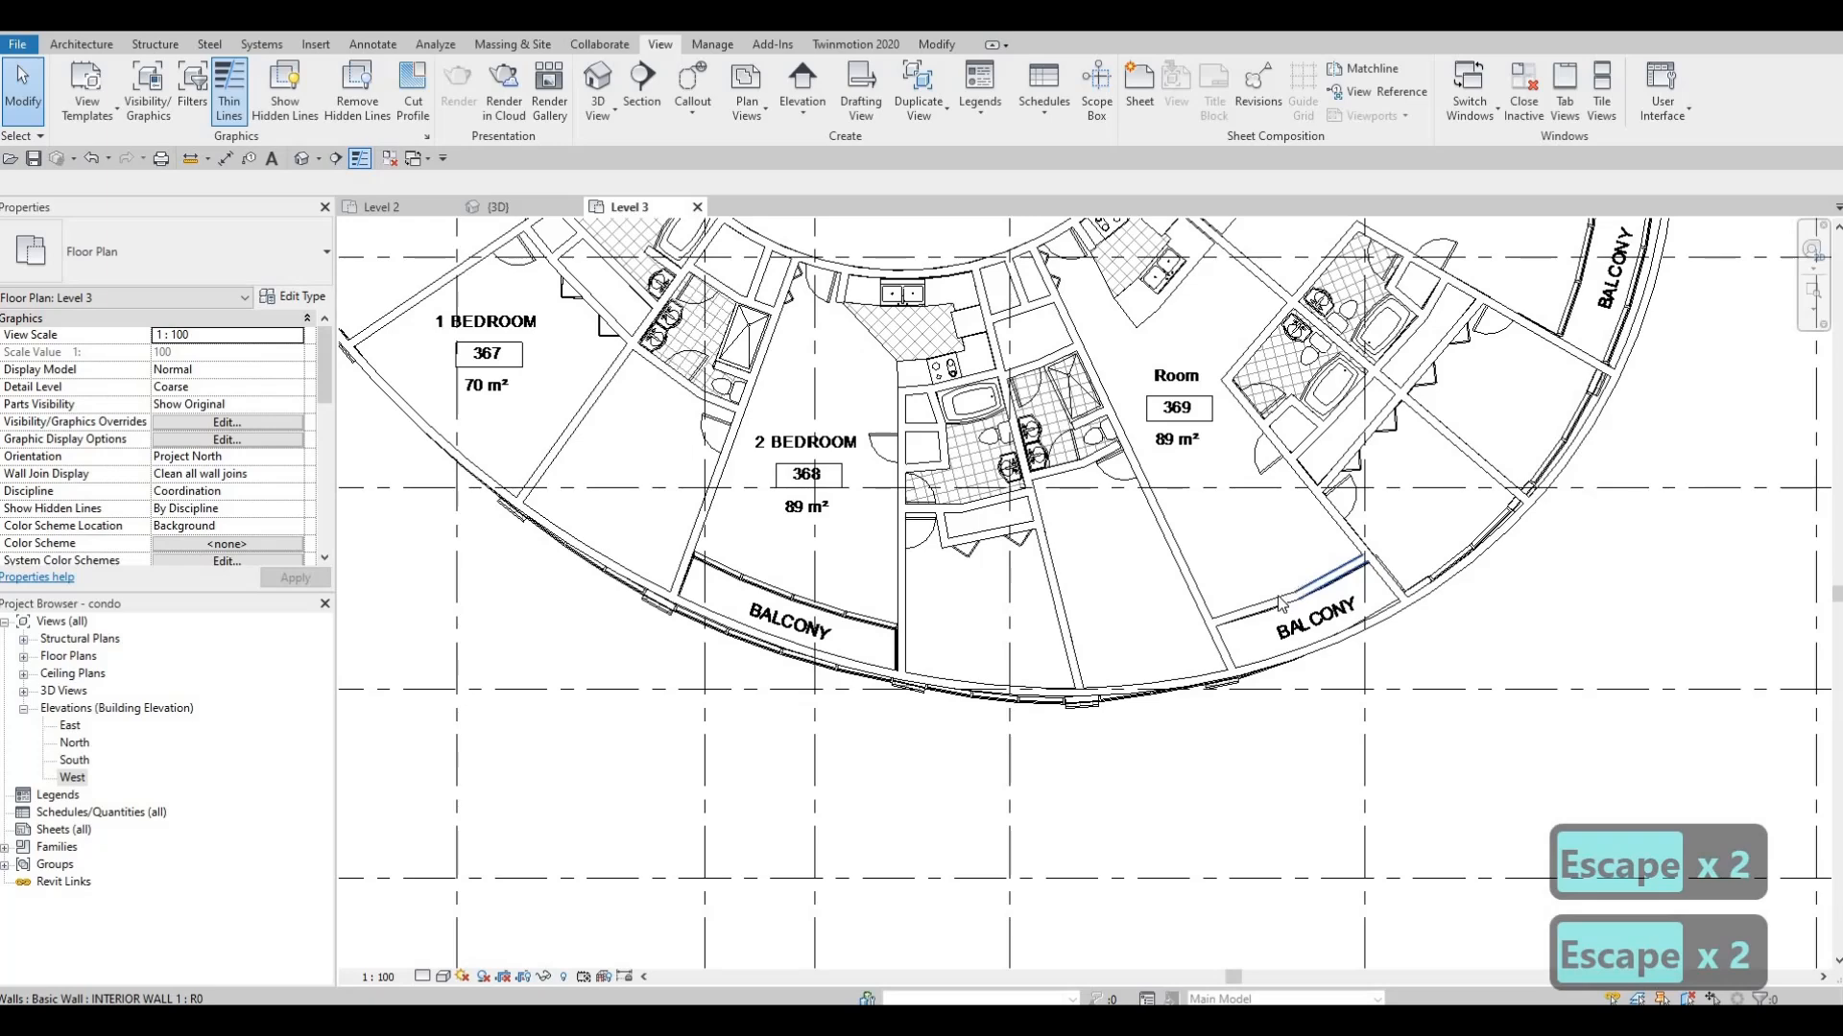
left_click(1281, 603)
key("Delete")
left_click(1284, 601)
key("Delete")
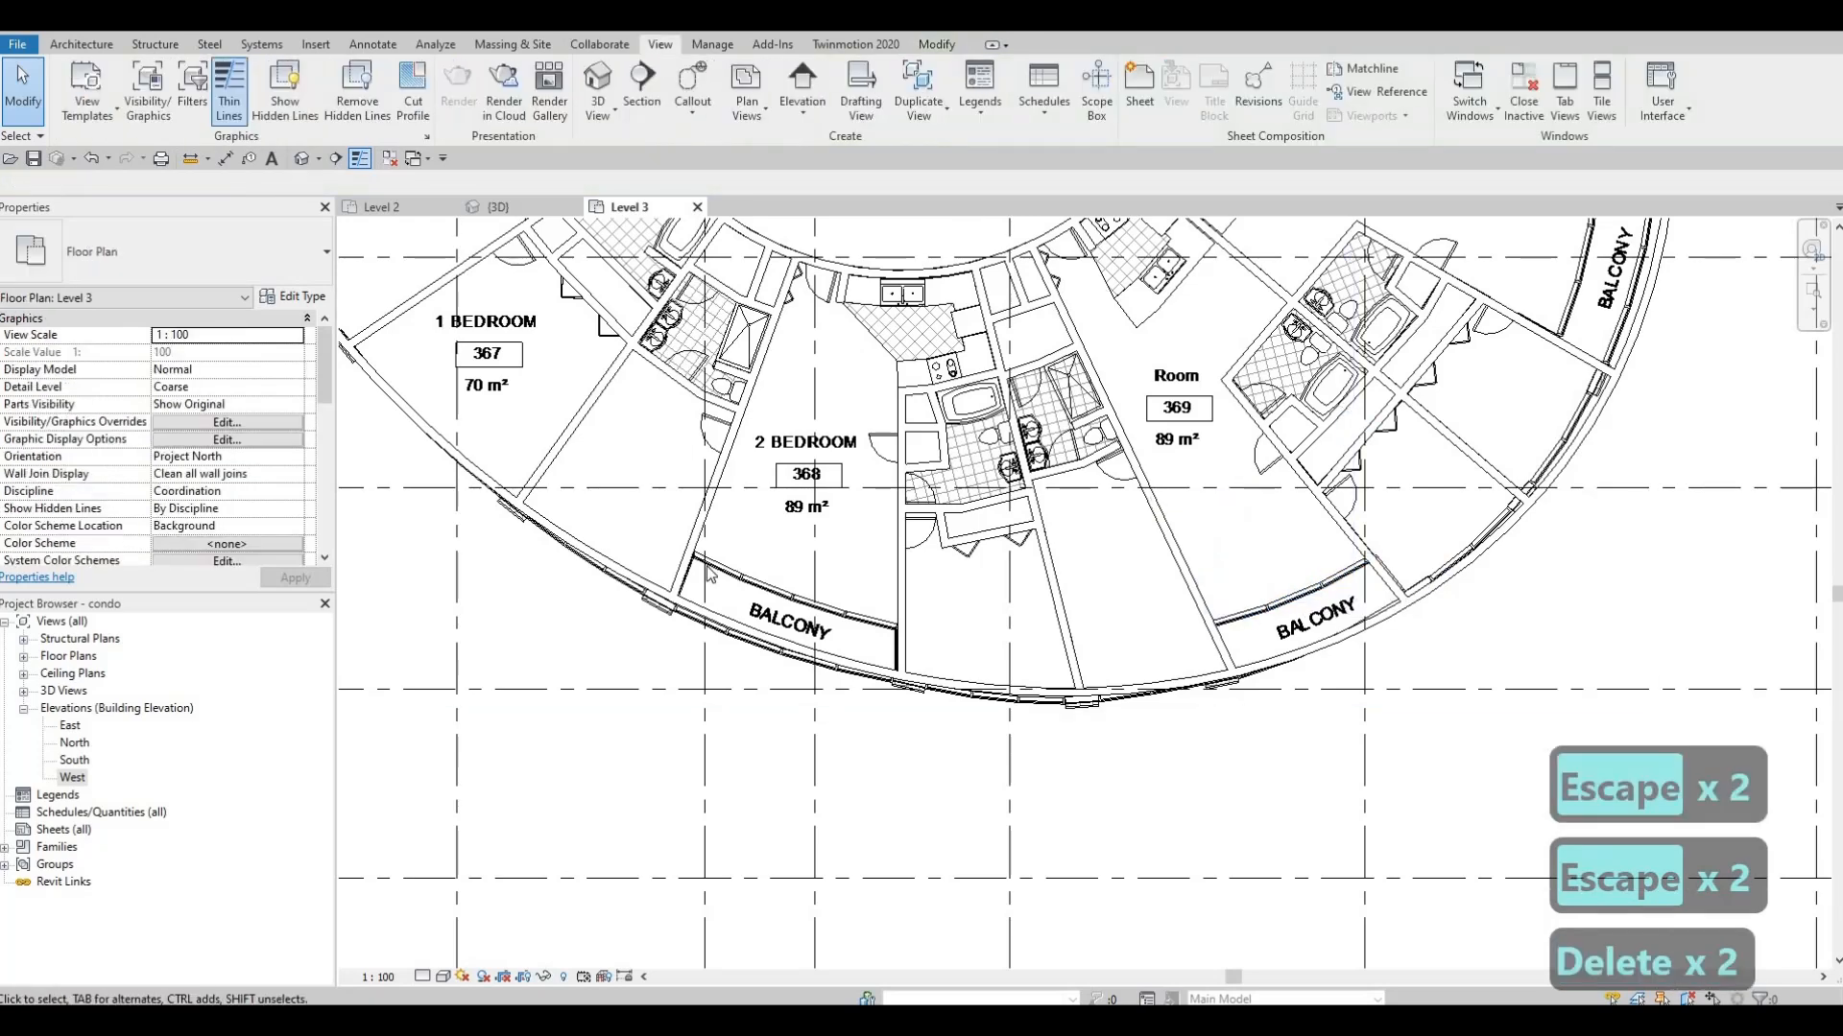
key("Escape")
key("Escape")
Draw a Start-End-Radius Arc INTERIOR WALL 1 along unit 368's balcony front, spanning about 5160 mm between its side walls
left_click(702, 497)
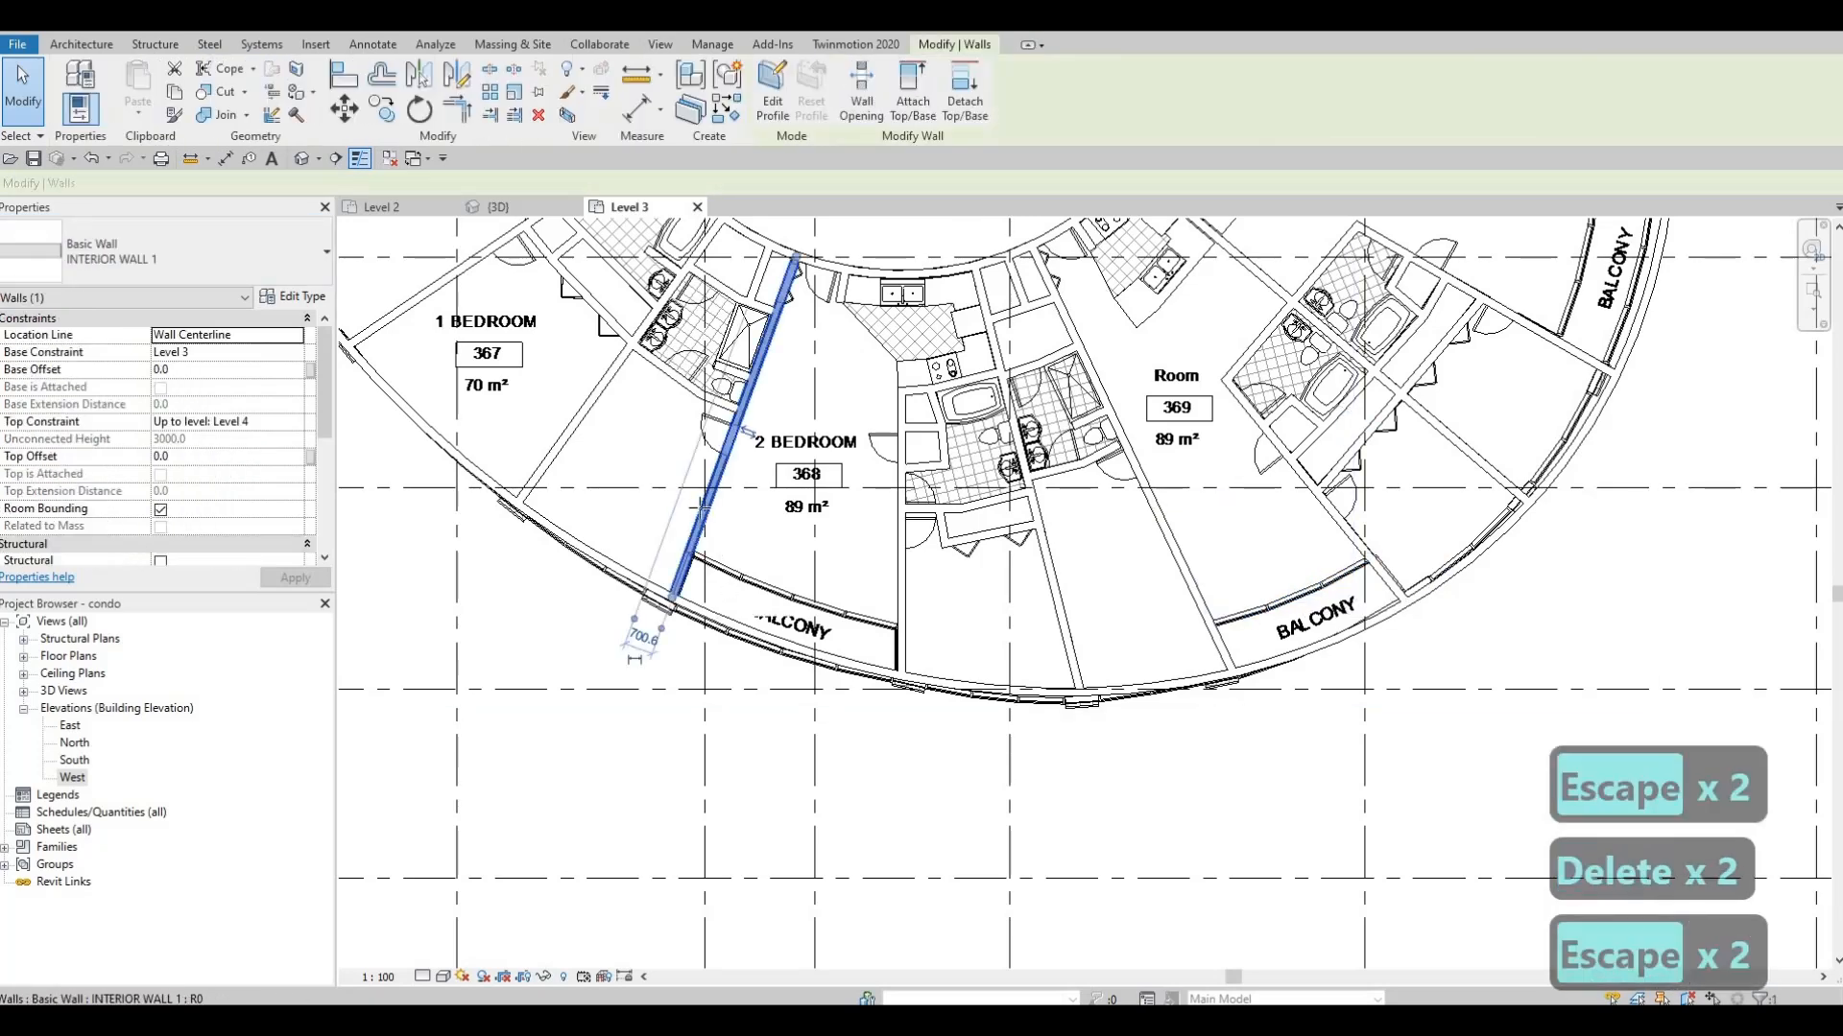
key("c")
key("s")
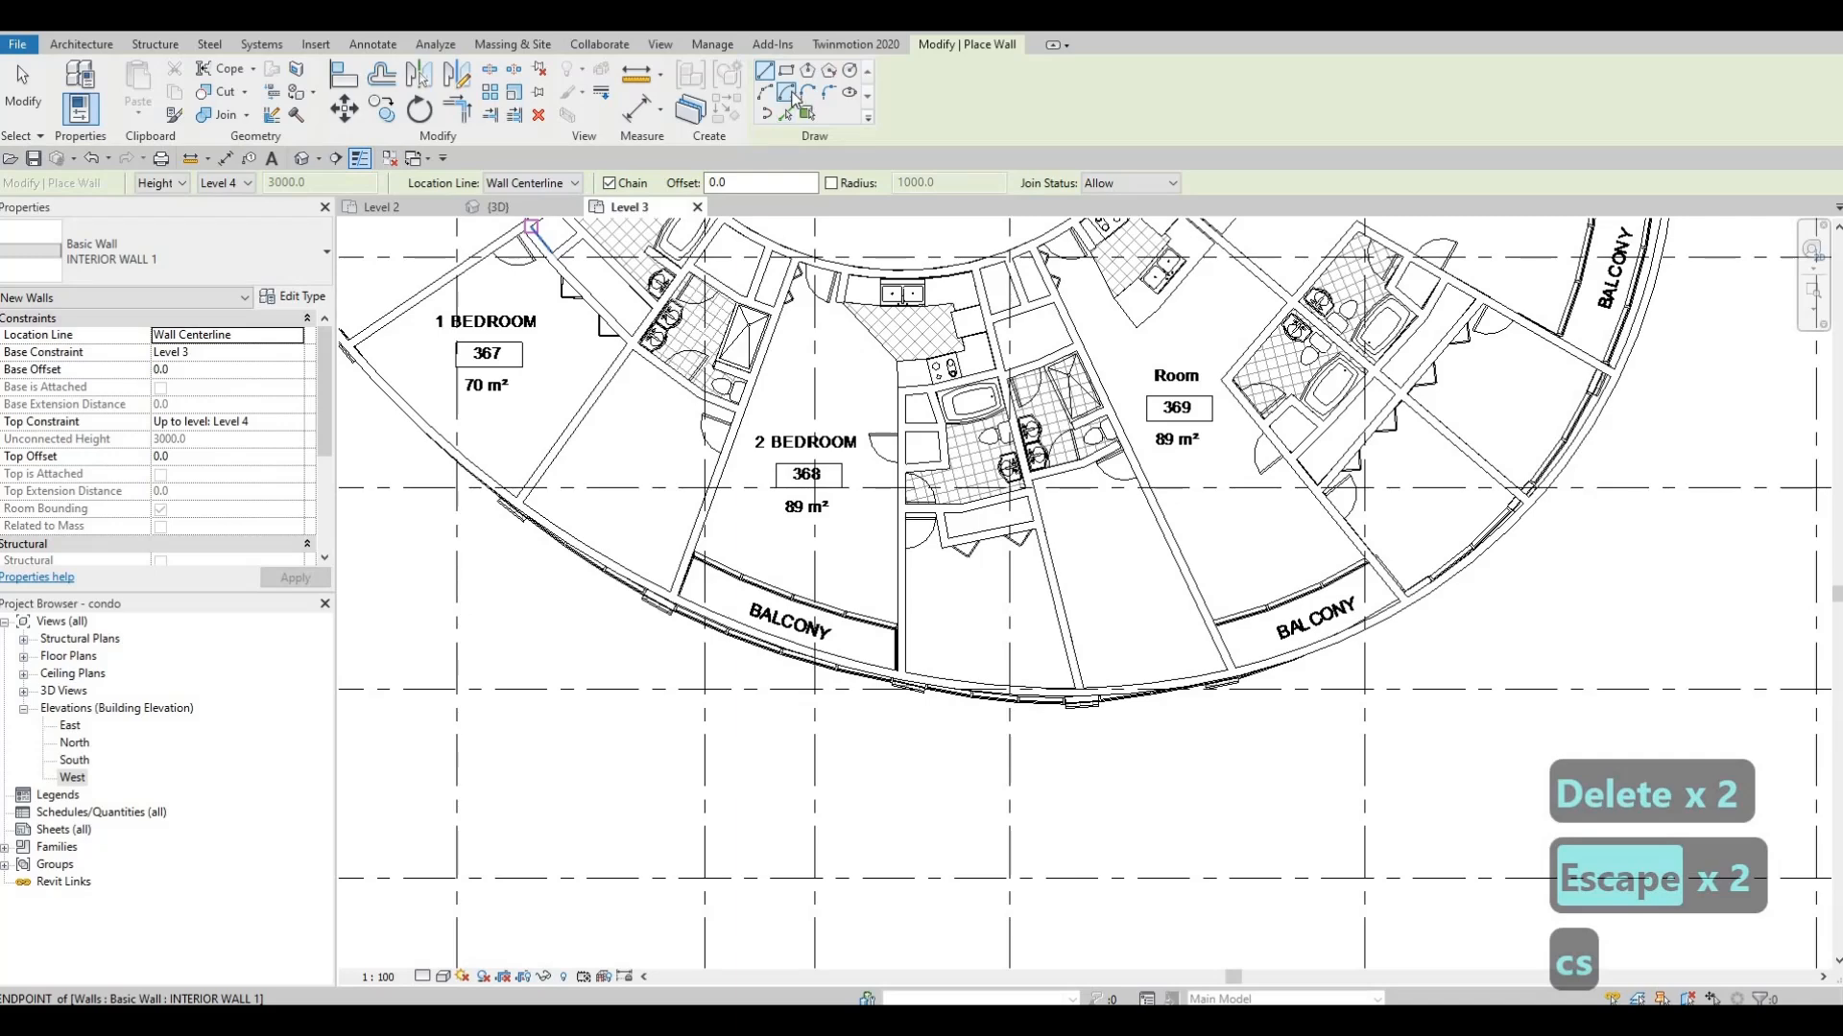
left_click(766, 92)
scroll(758, 572, "up", 2)
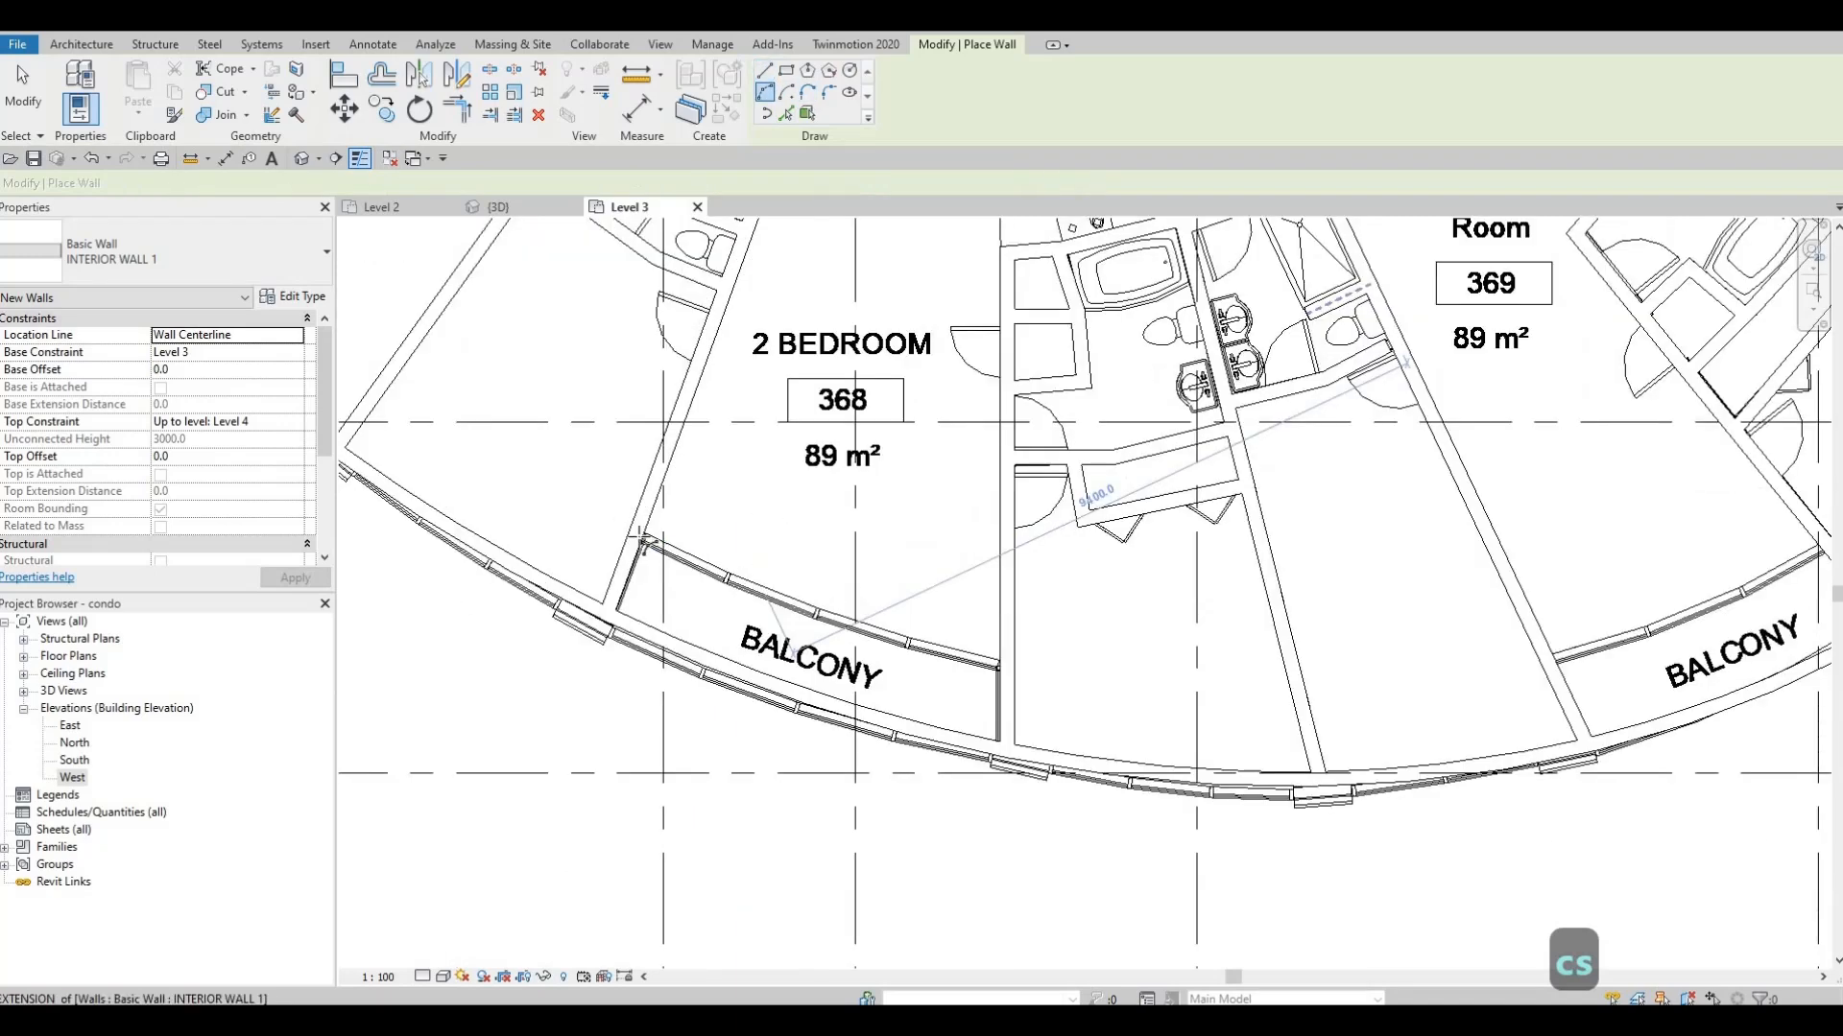
scroll(637, 550, "up", 1)
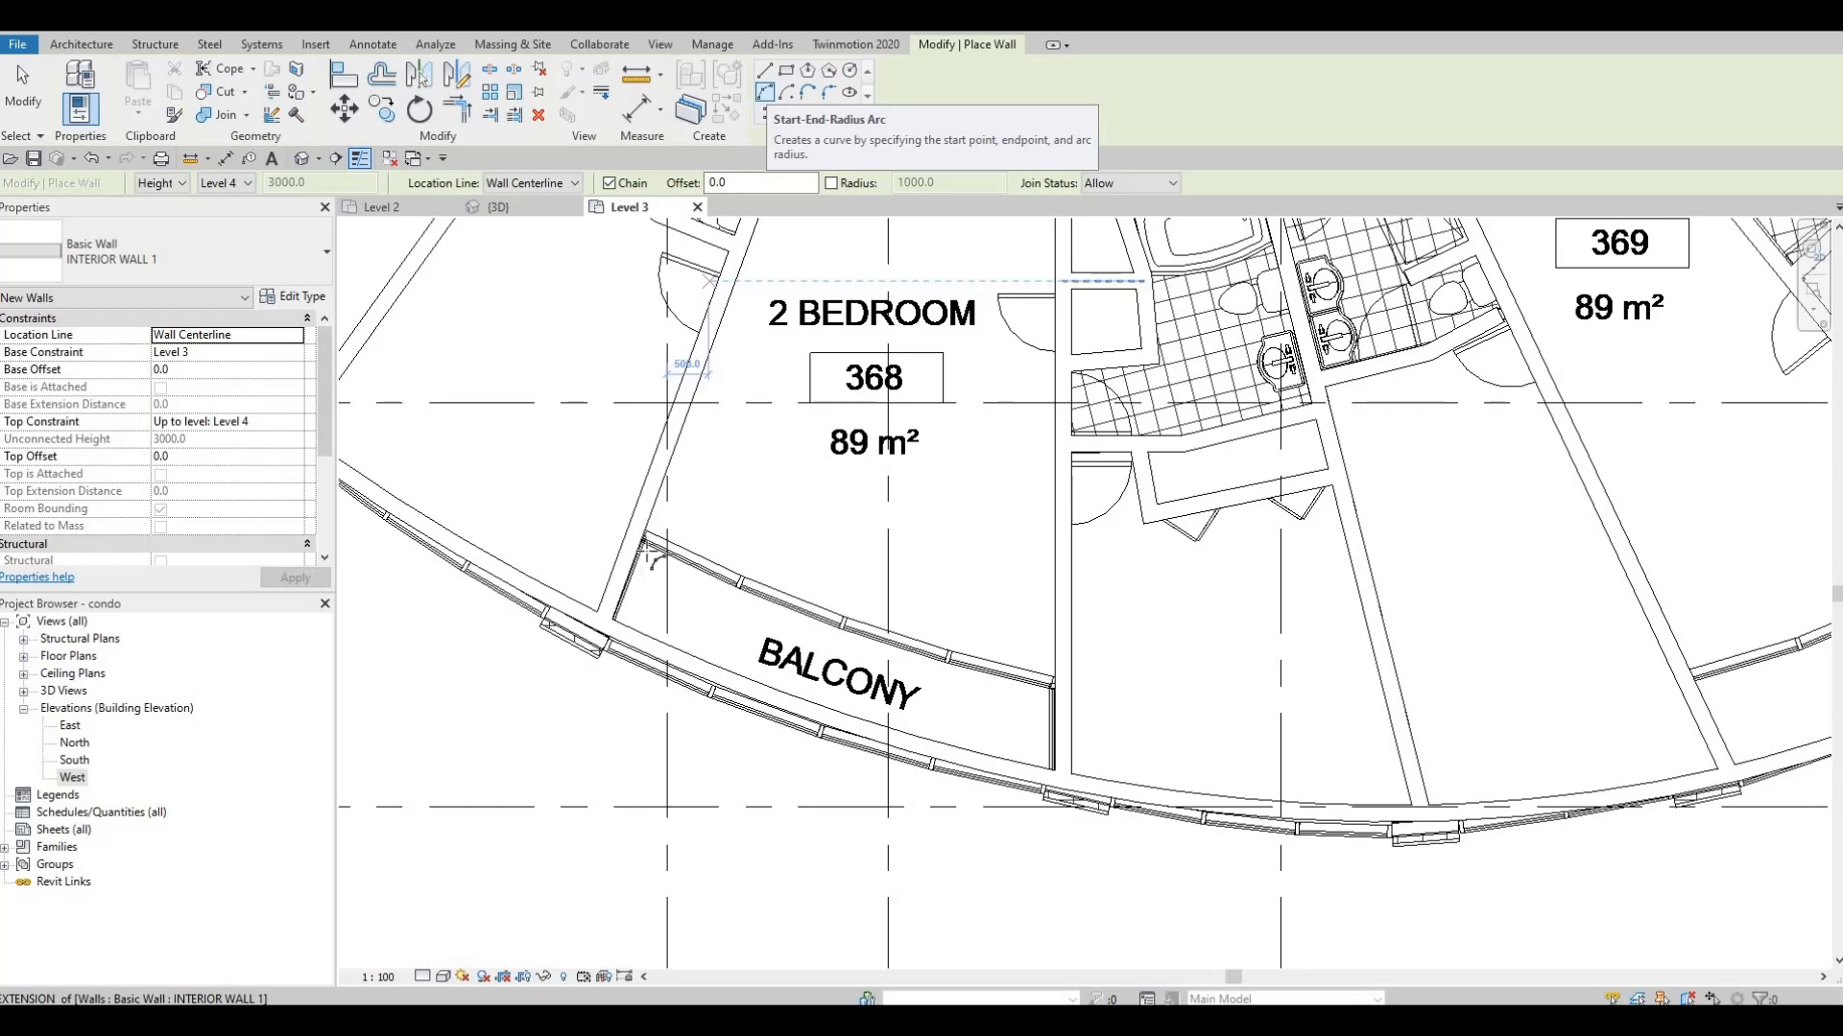
scroll(645, 544, "up", 3)
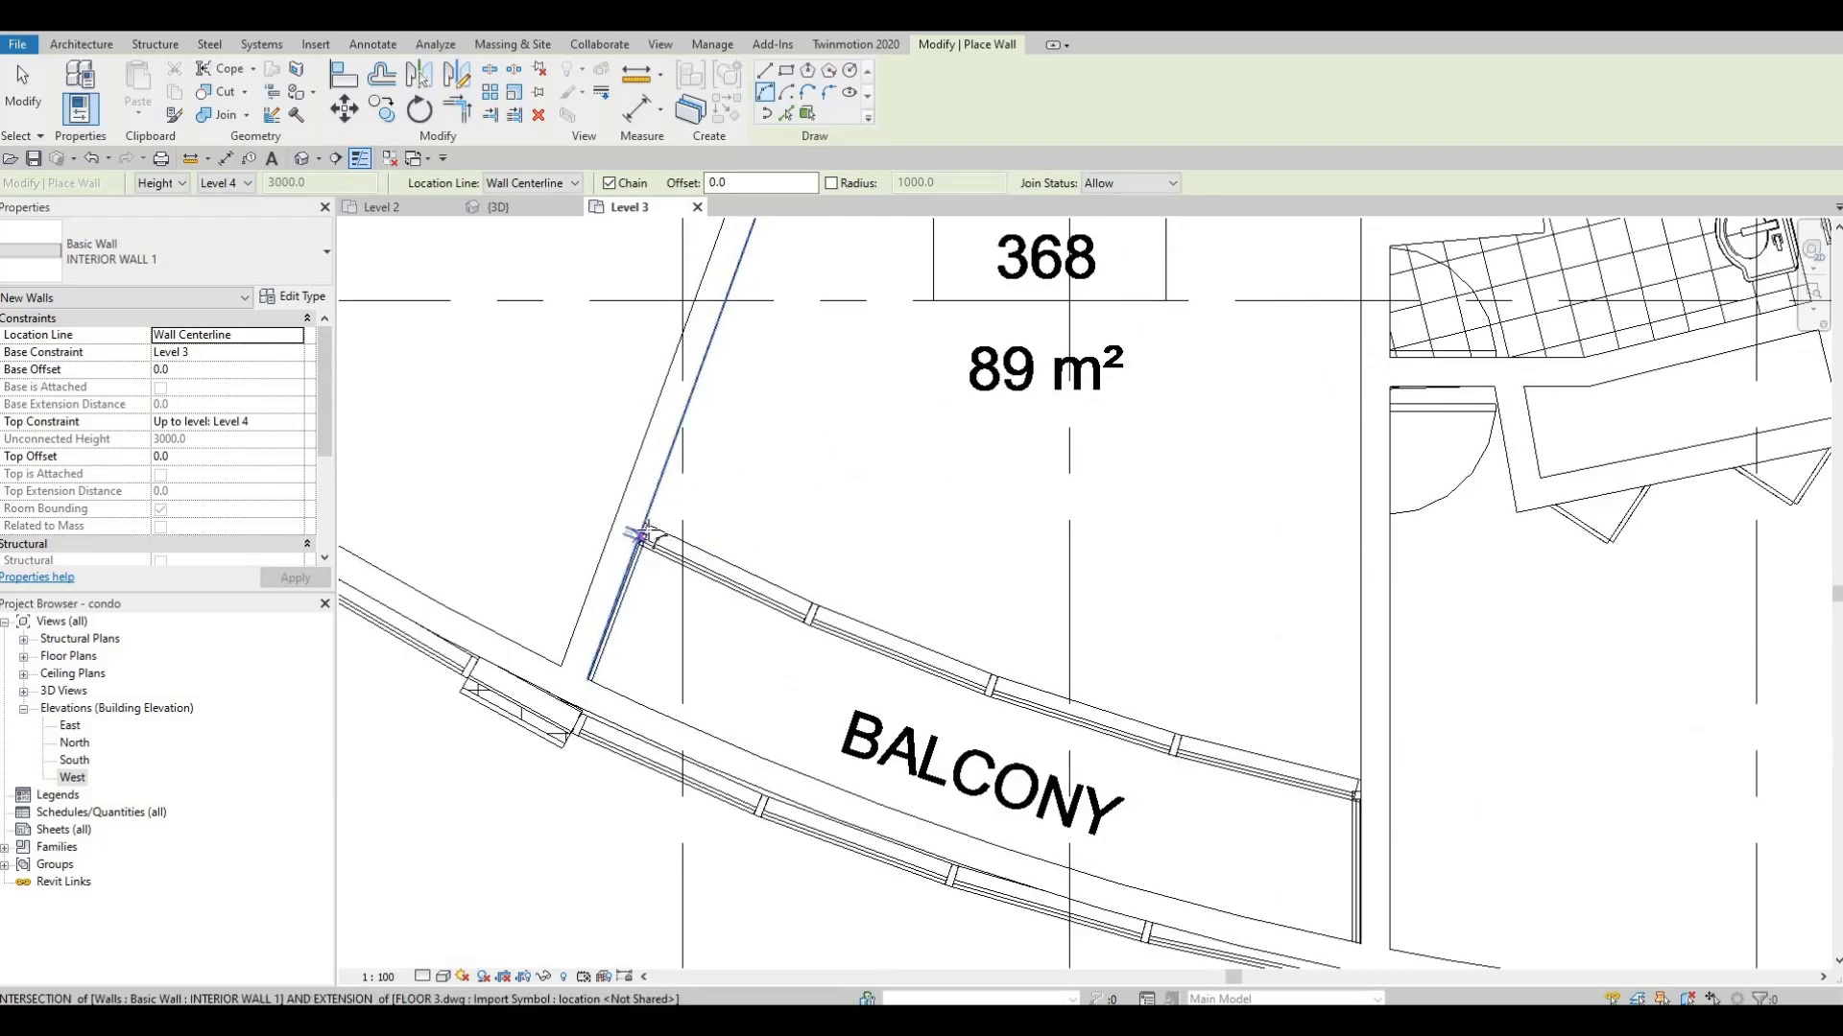
left_click(642, 534)
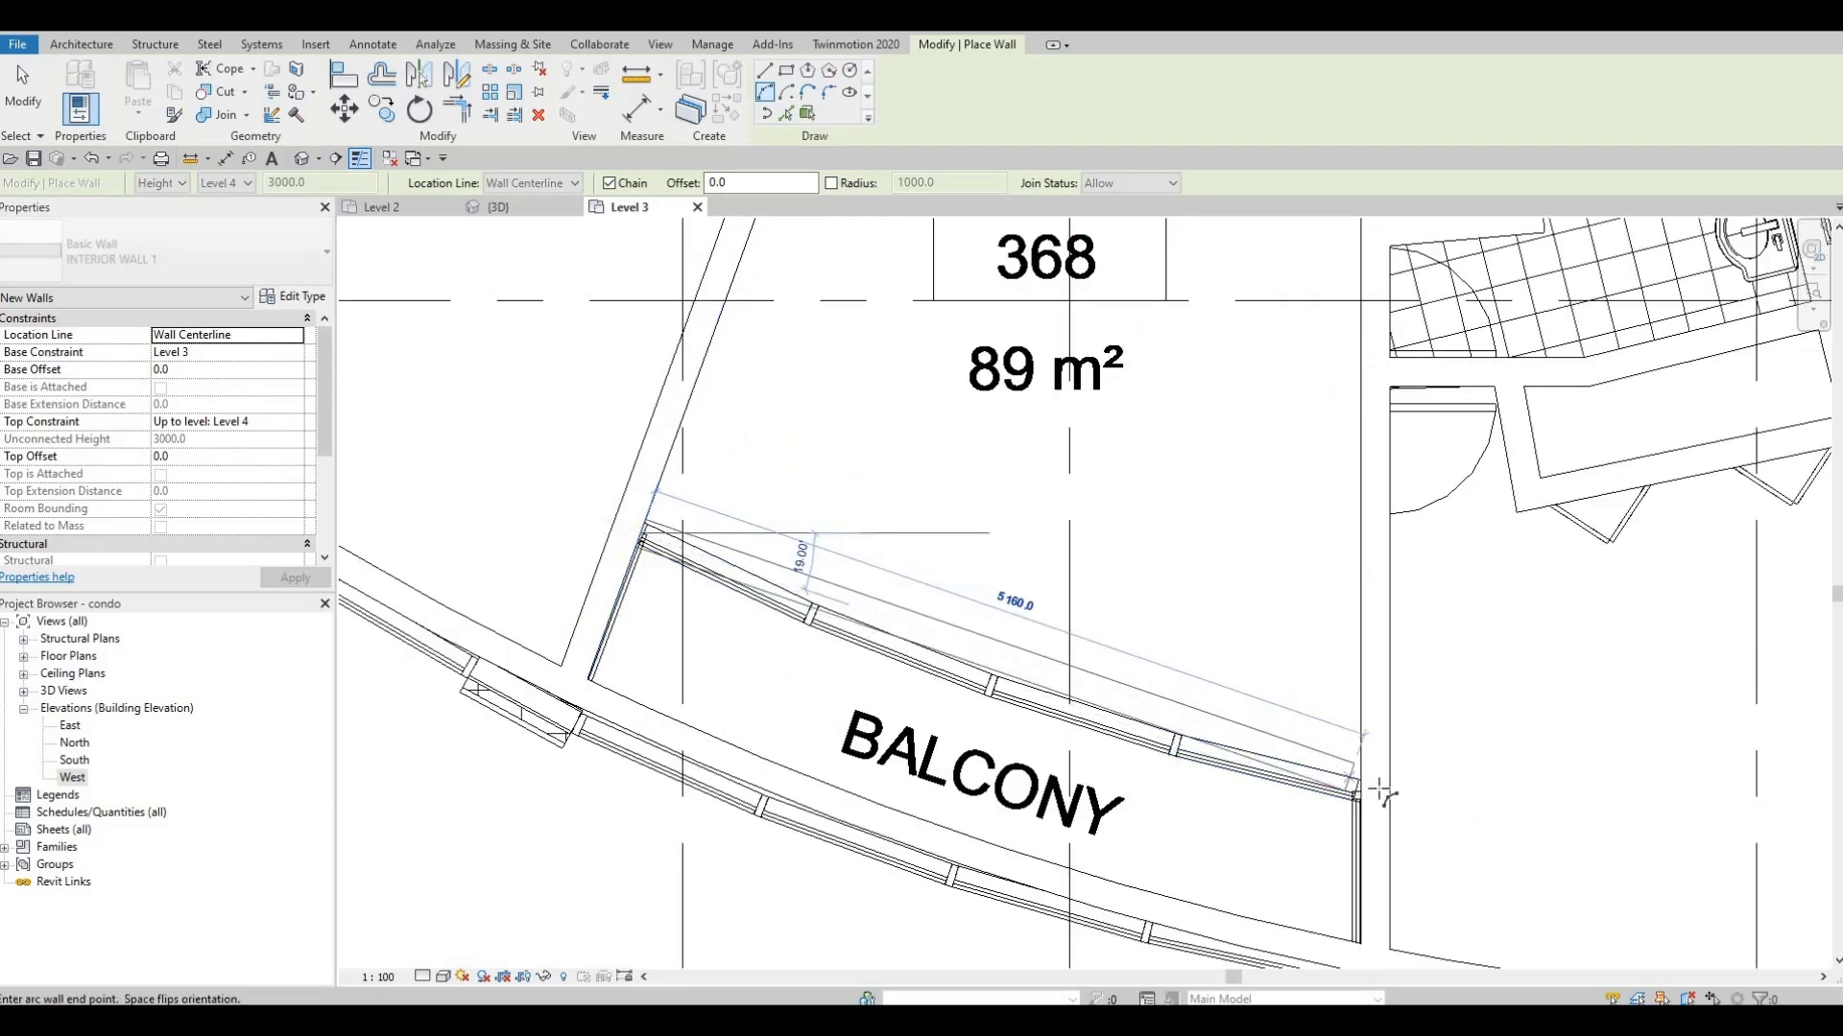
left_click(1260, 758)
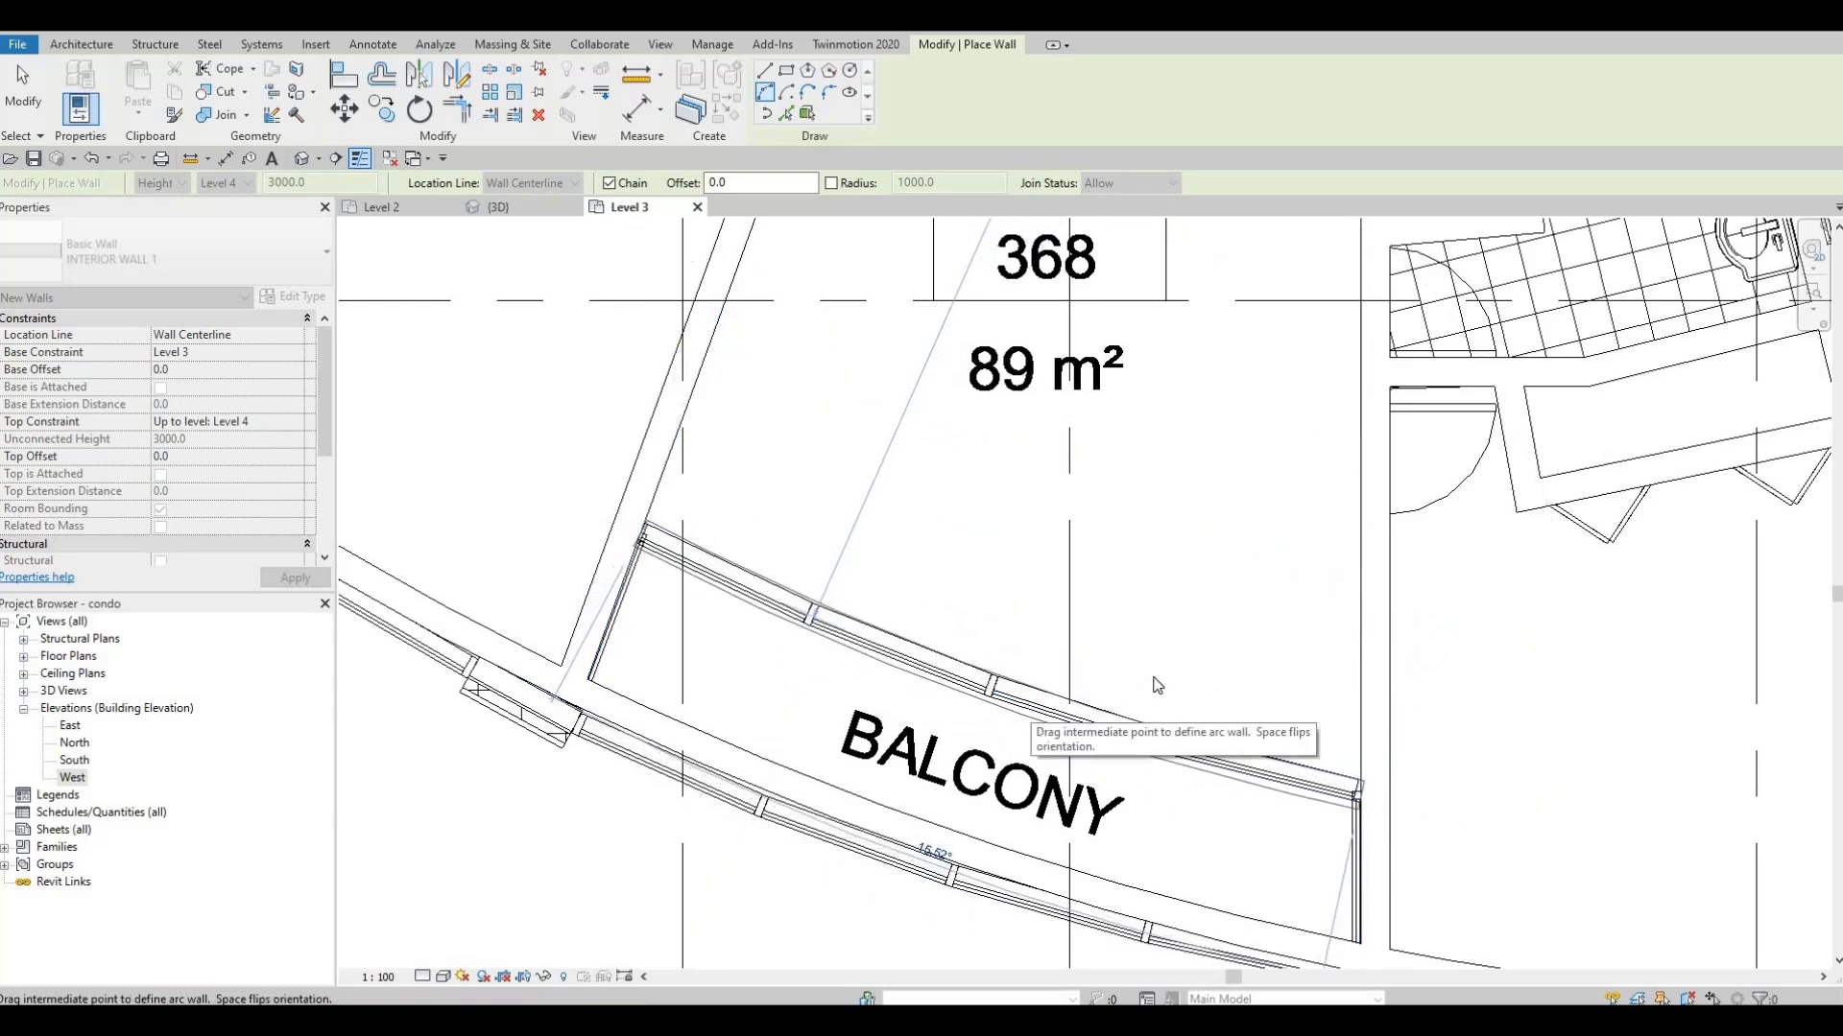
key("Escape")
Draw an arc wall along unit 369's balcony front, from one side wall to the other, following the plan's curve
scroll(1119, 580, "down", 3)
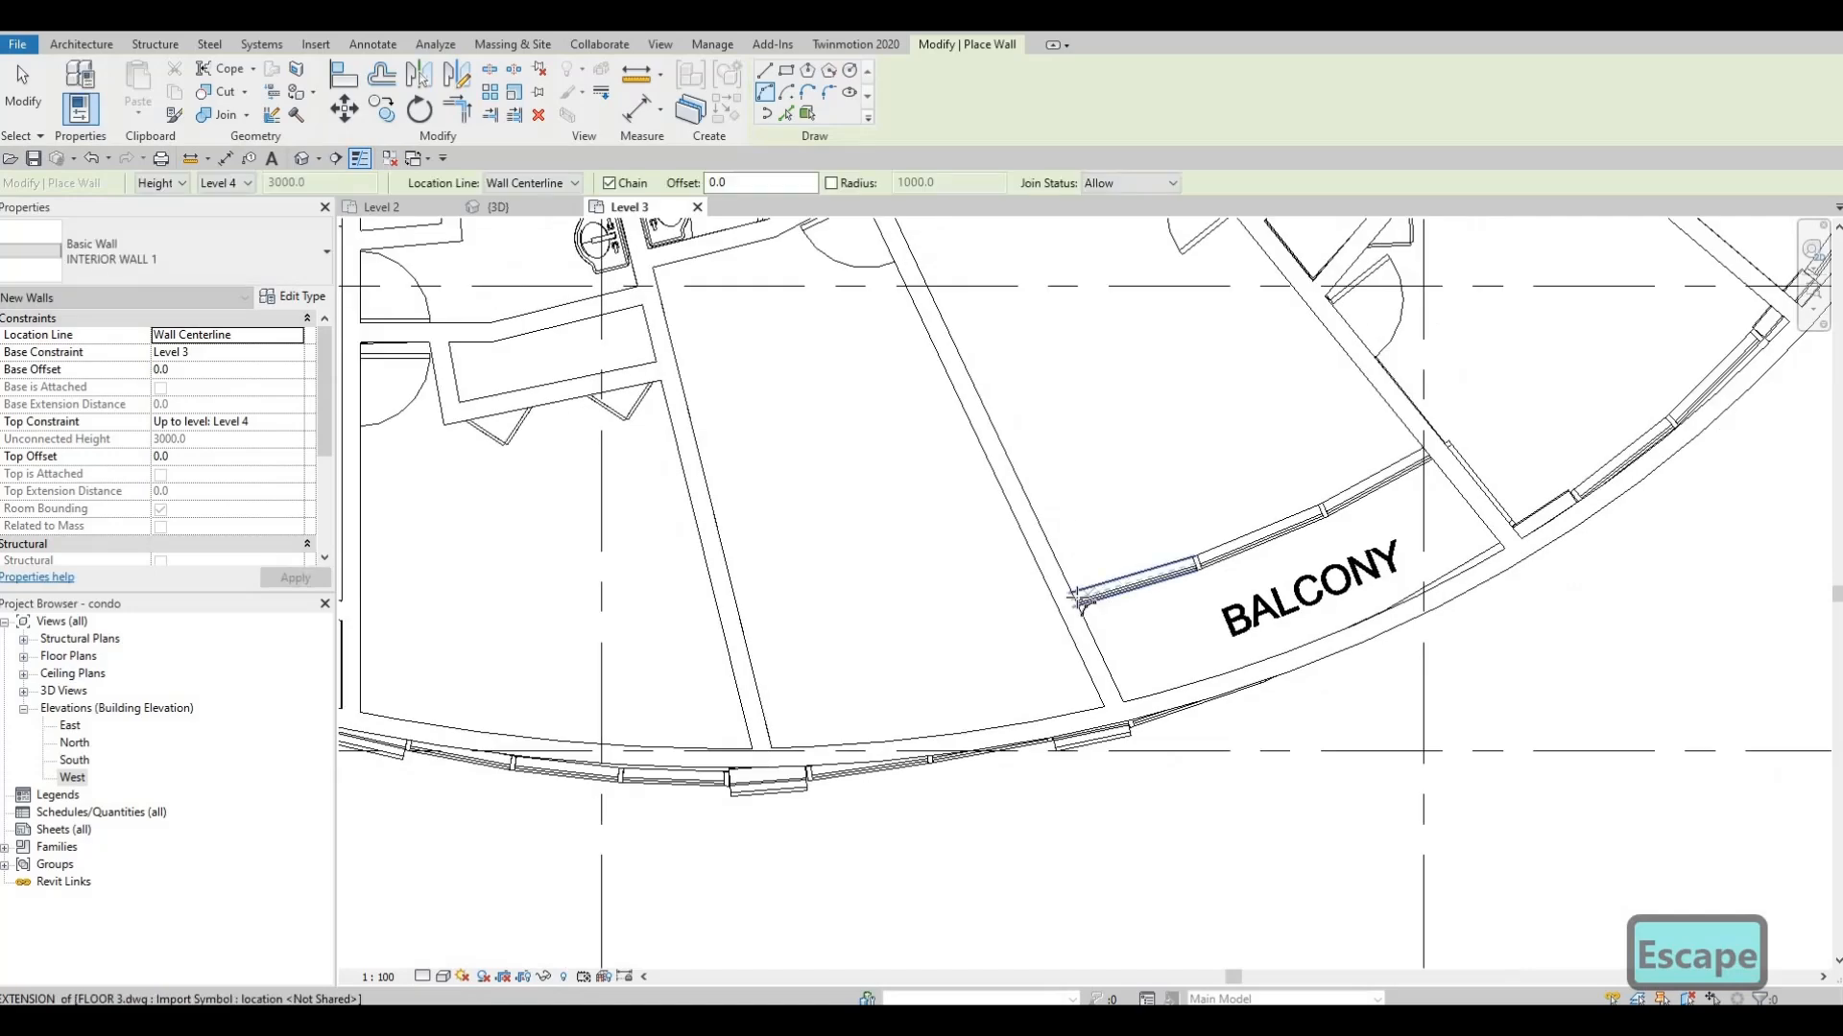
left_click(1080, 600)
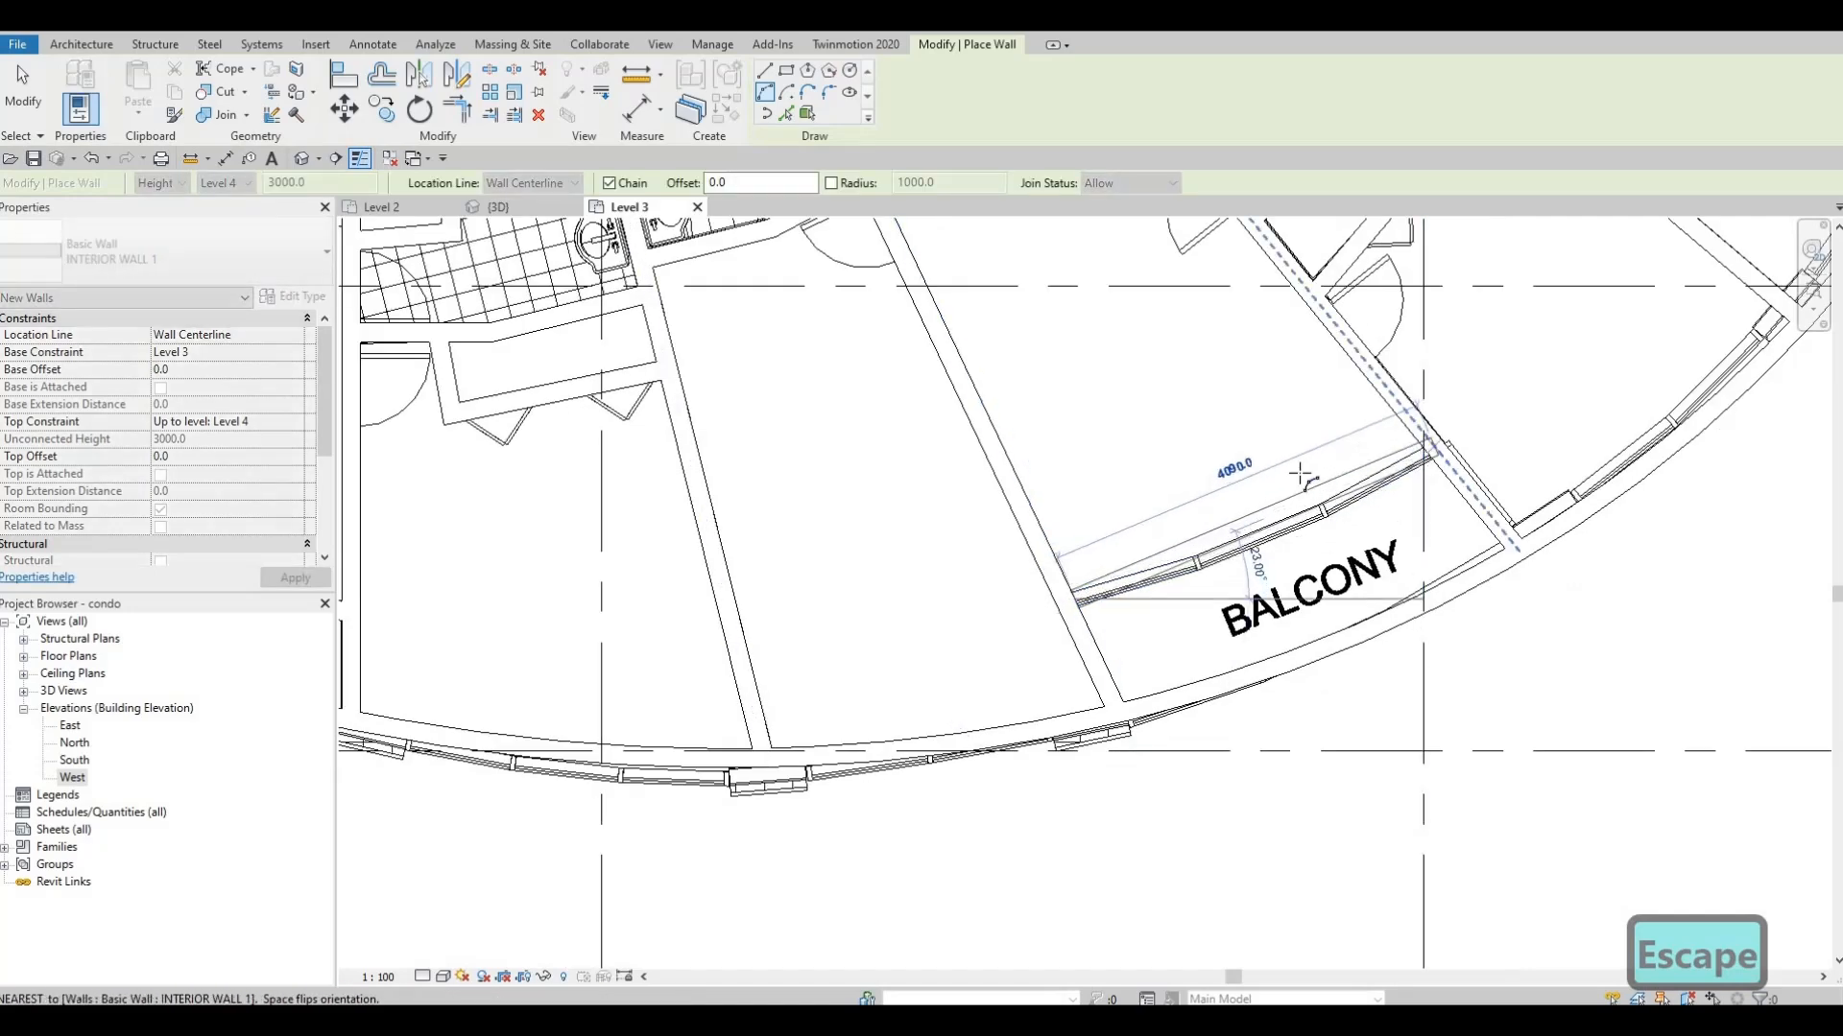
left_click(1428, 444)
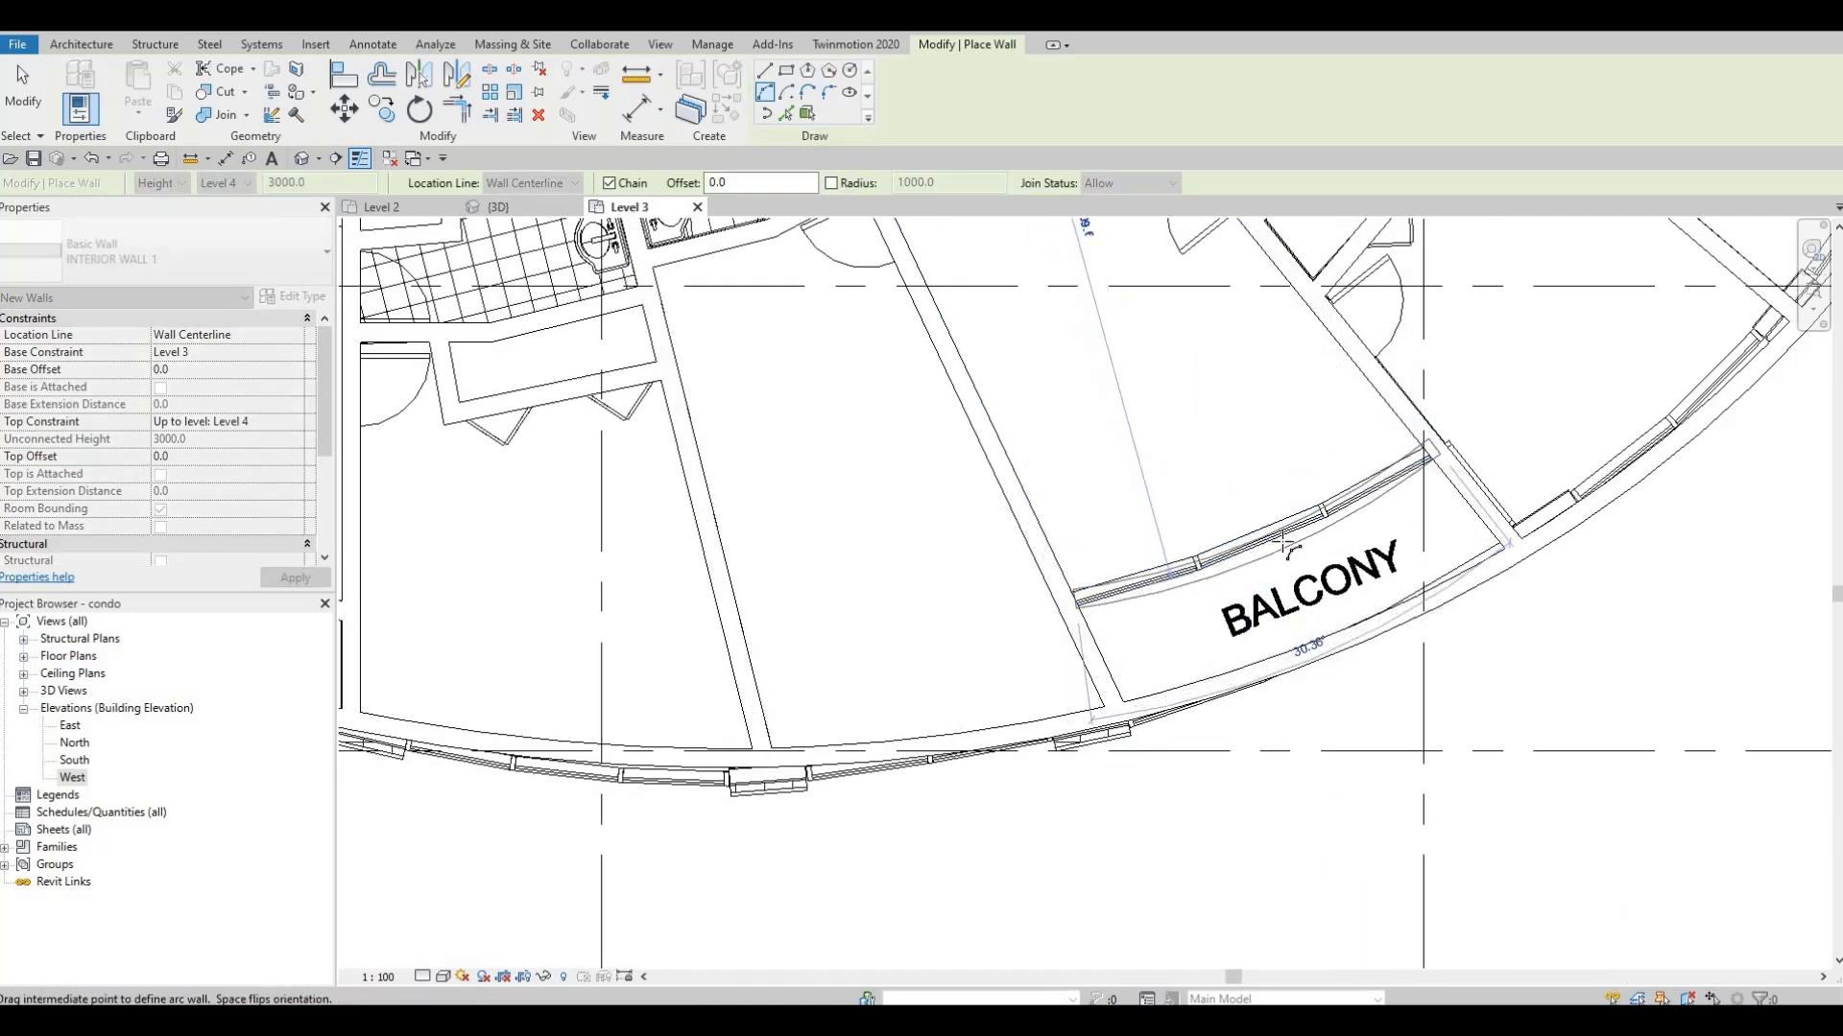
scroll(1283, 528, "up", 2)
left_click(1273, 530)
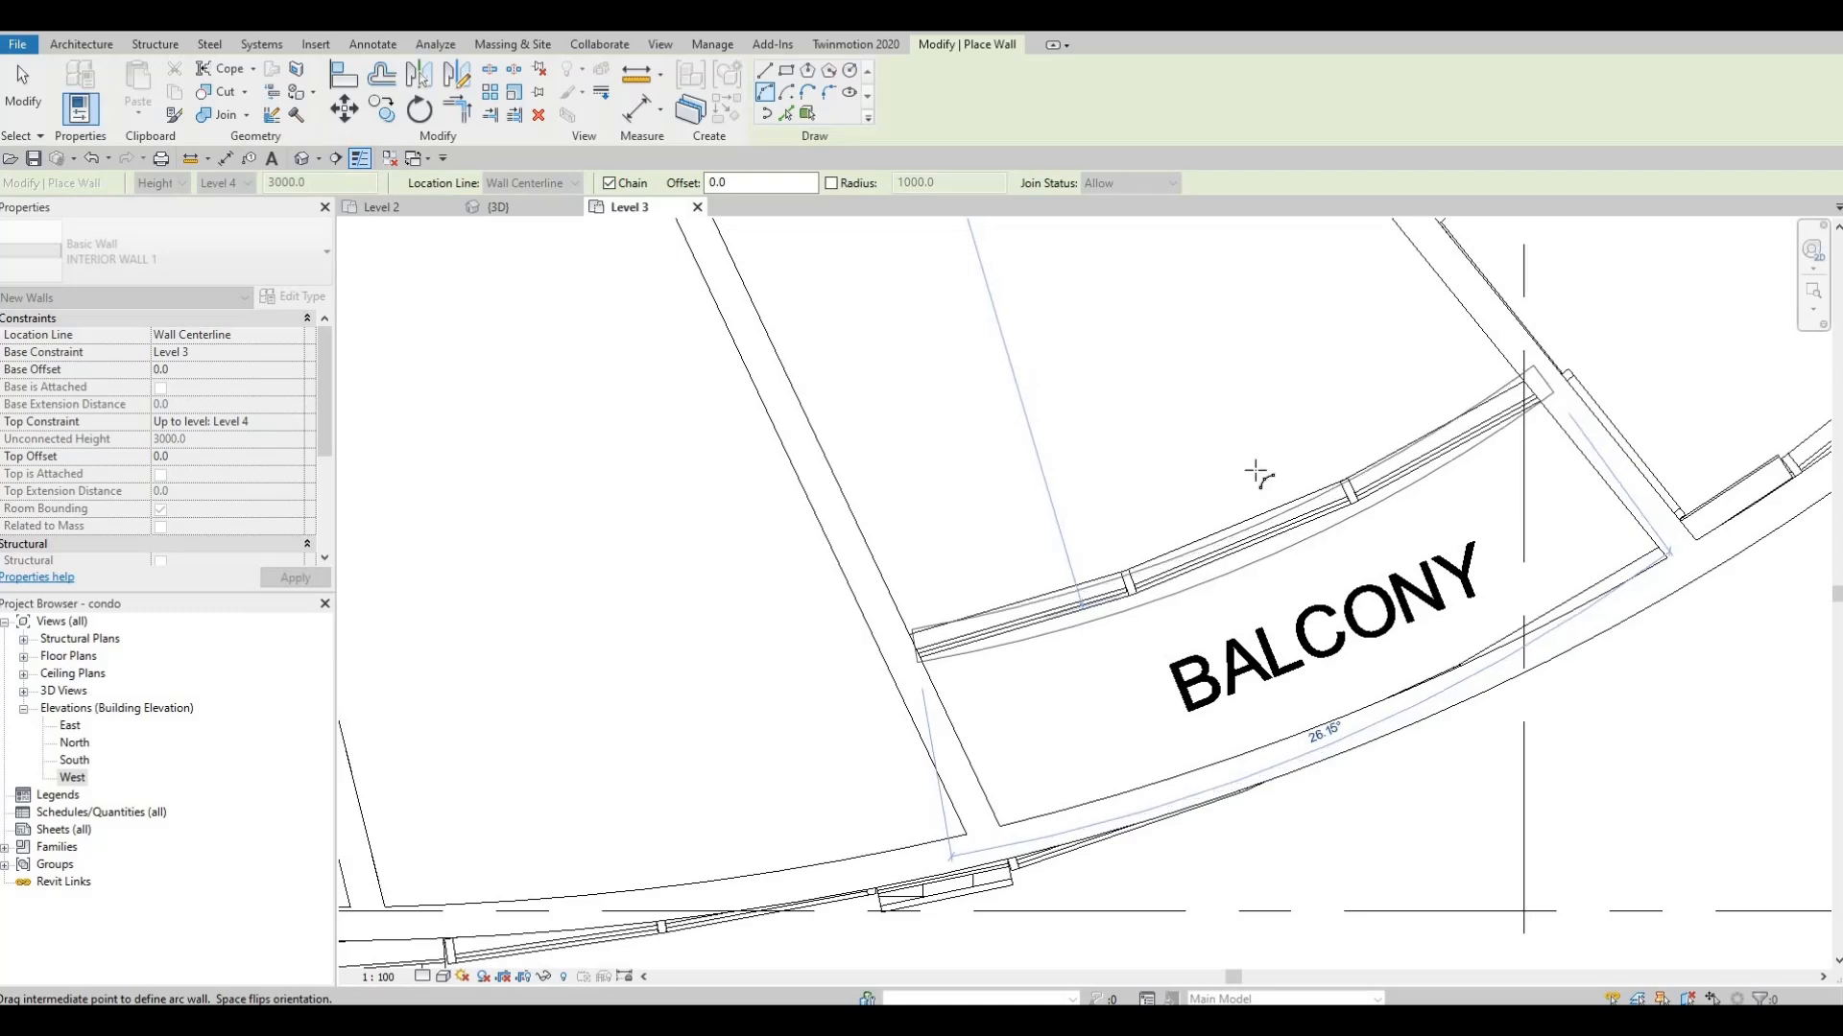
key("Escape")
Draw an arc wall with a radius of about 11420 mm along unit 370's balcony front, between its side walls
scroll(1094, 671, "down", 4)
mouse_move(1348, 758)
middle_mouse_down()
mouse_move(1149, 748)
mouse_move(1012, 998)
middle_mouse_up()
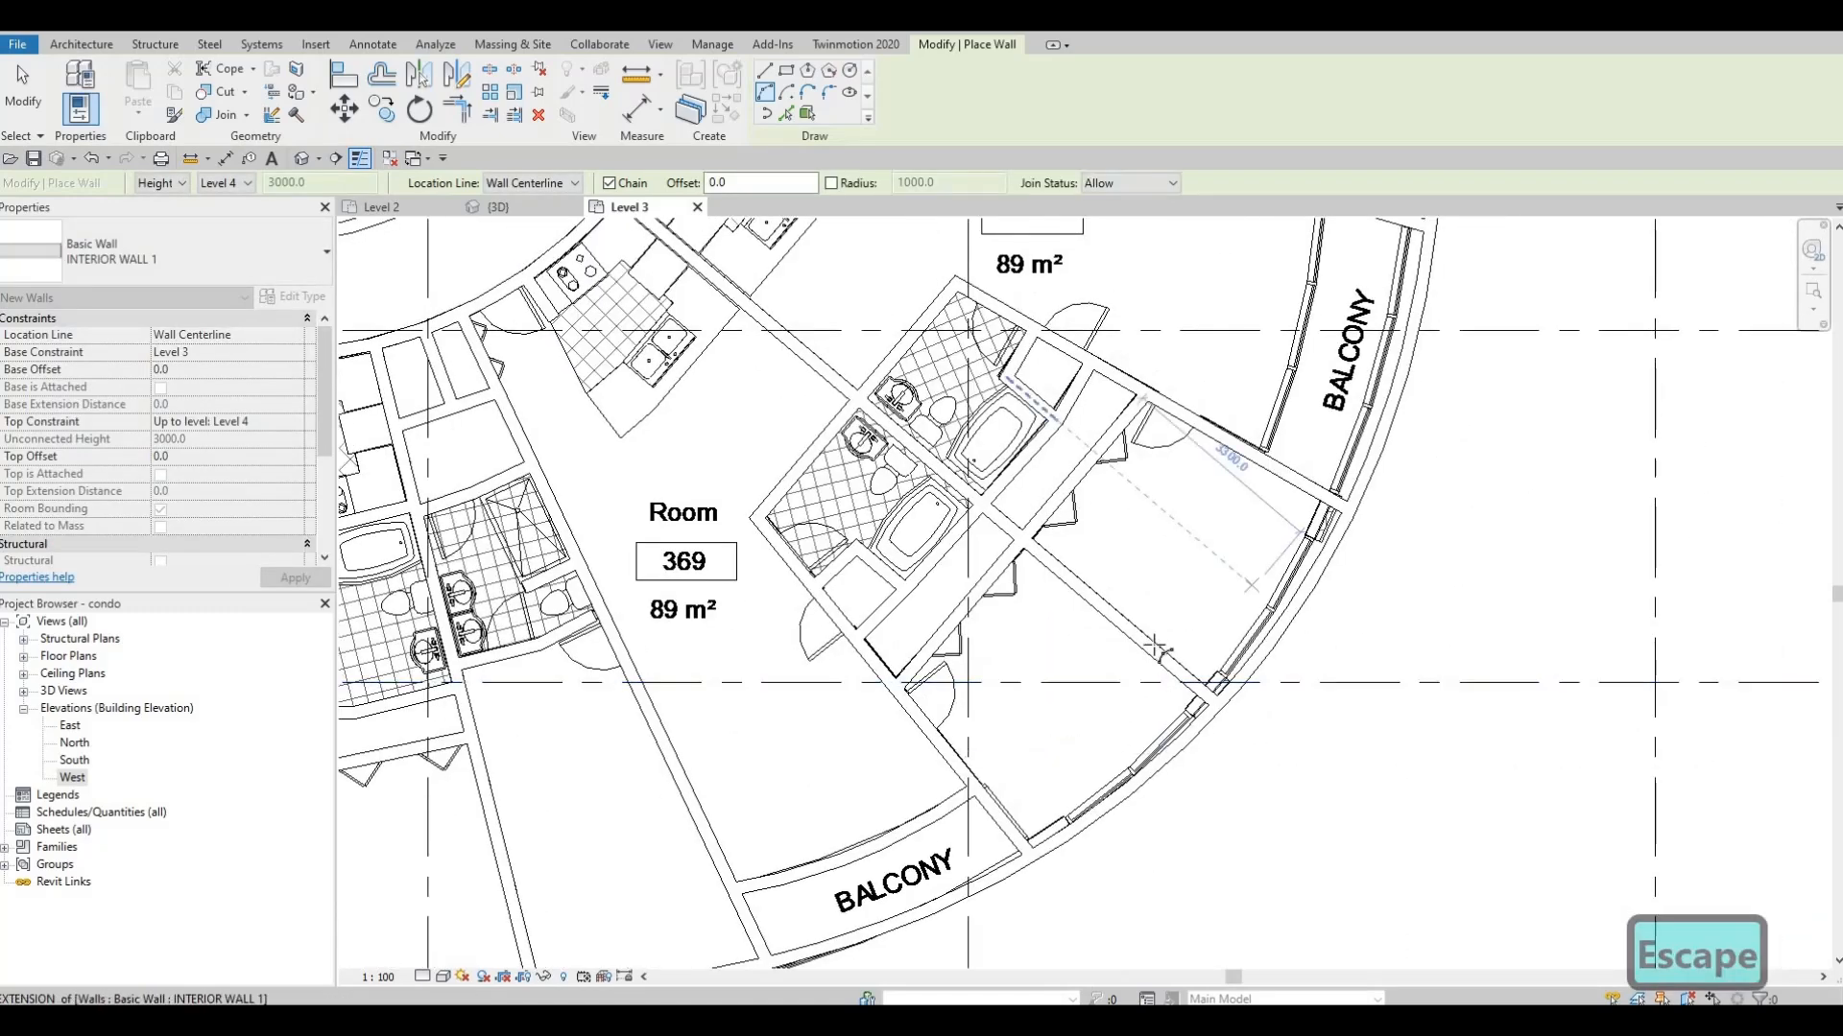
middle_click_drag(1217, 679, 1098, 855)
scroll(1147, 634, "up", 2)
left_click(1128, 638)
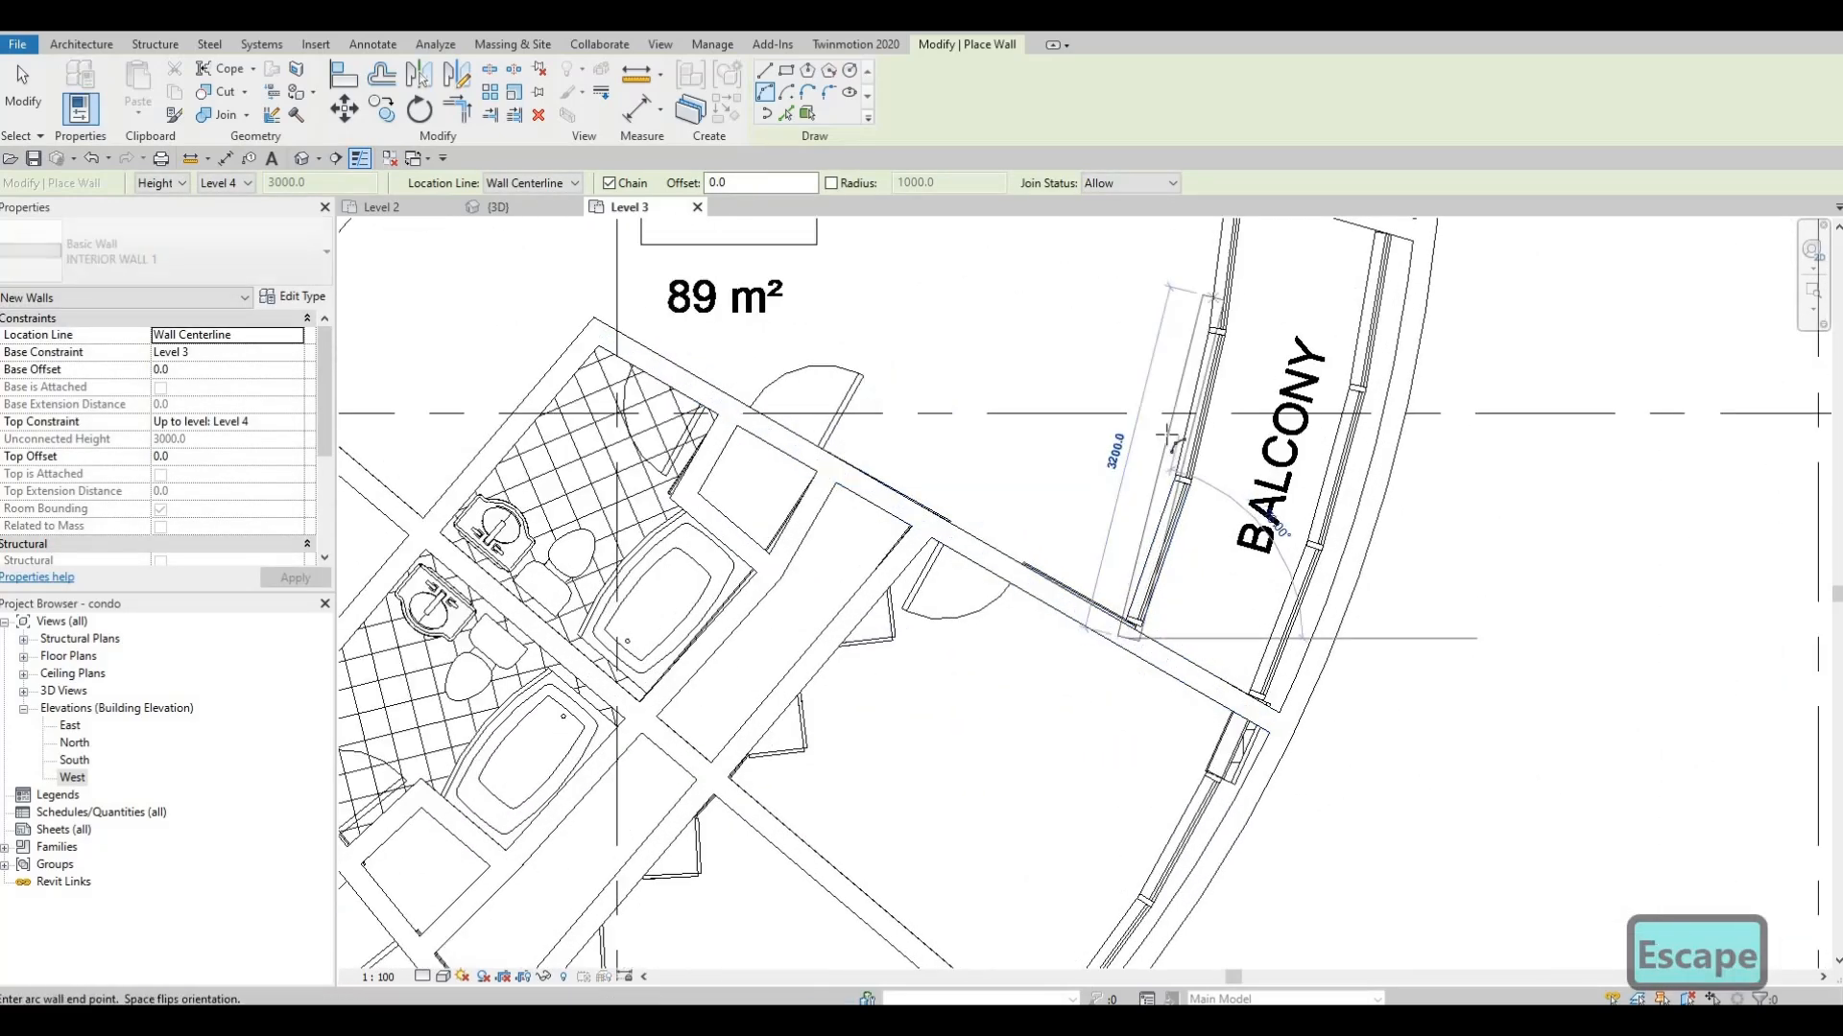
middle_click_drag(1238, 255, 1181, 470)
left_click(1190, 475)
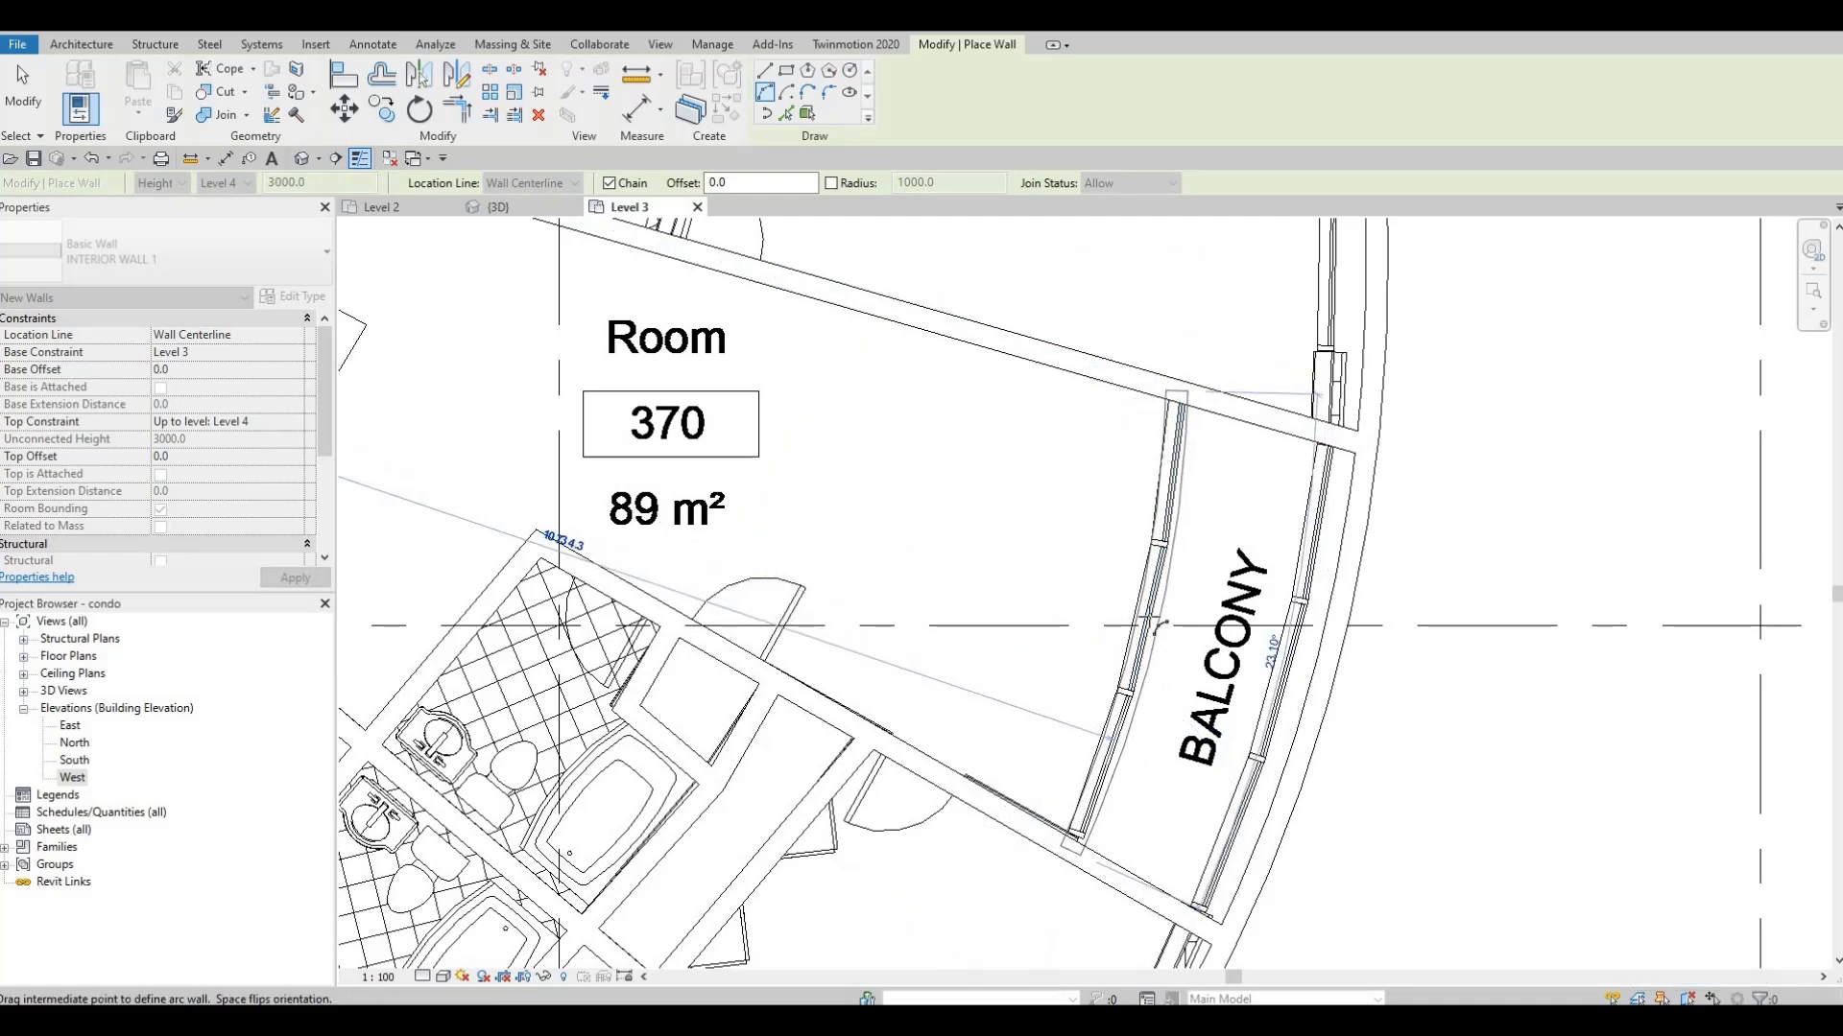
left_click(1164, 533)
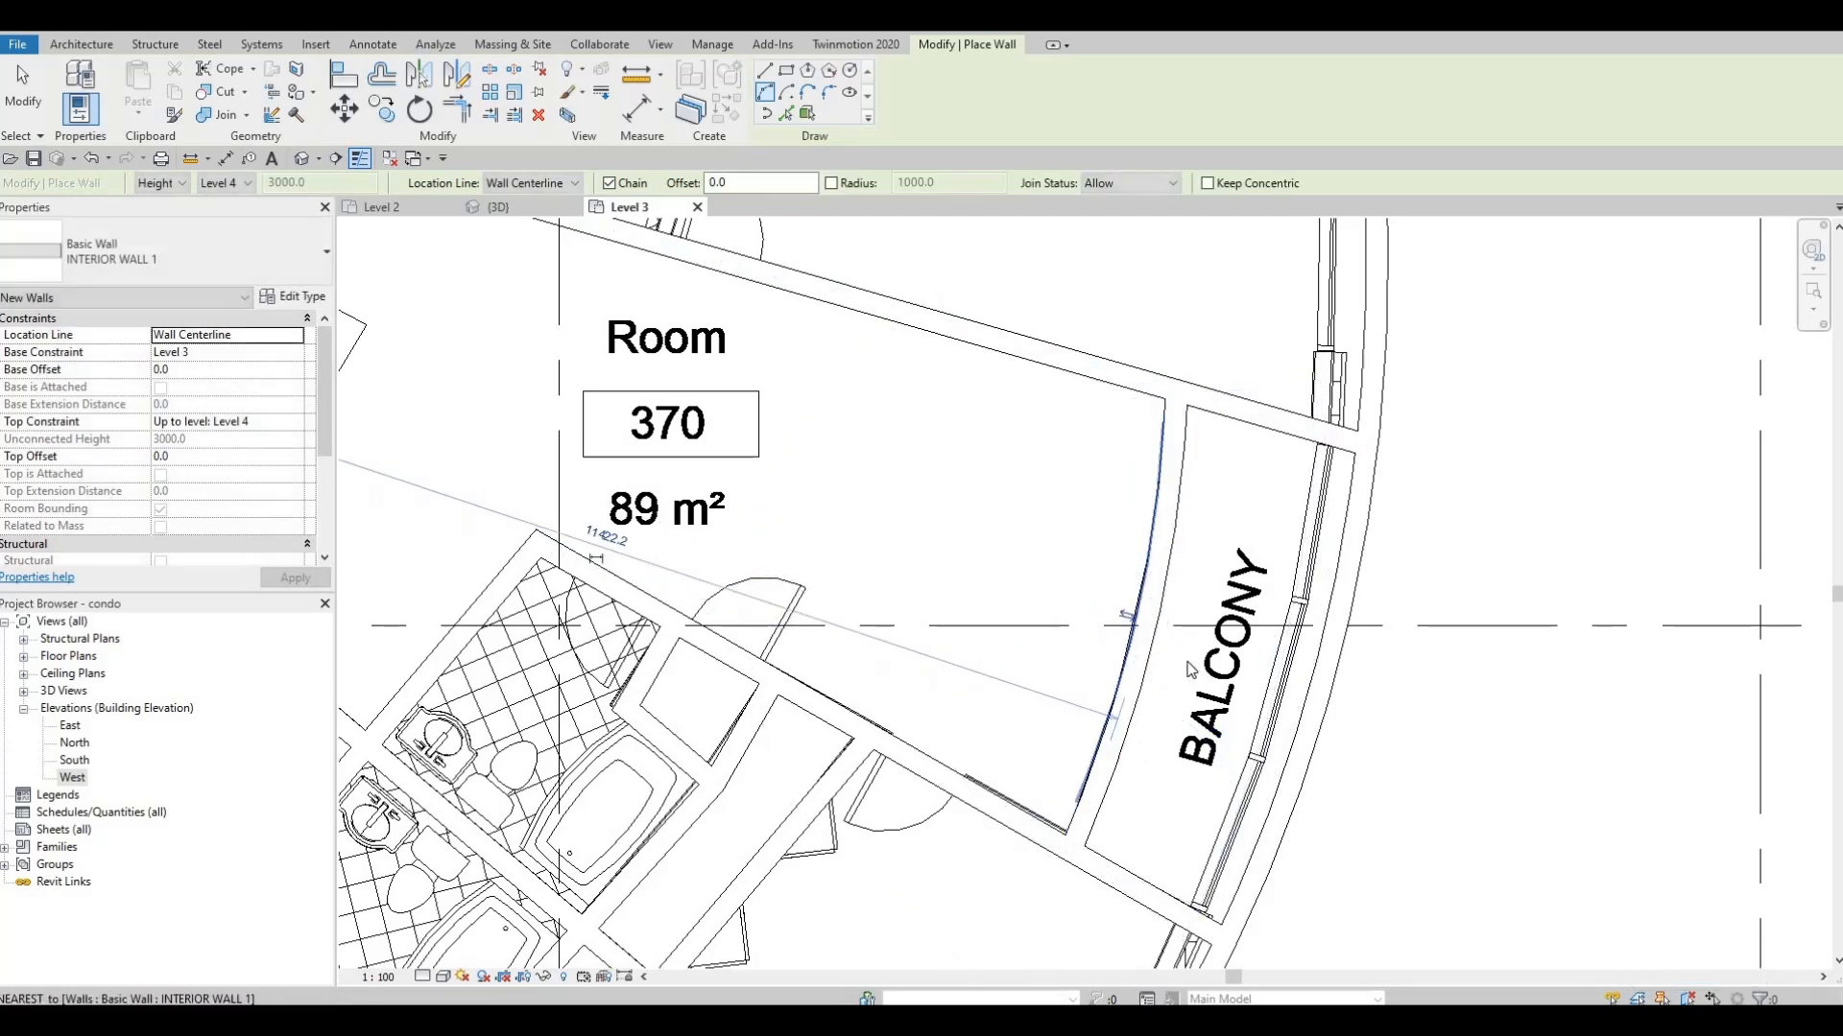
key("Escape")
Draw an arc wall along unit 371's balcony front, from the upper side wall to the balcony's lower corner
scroll(1152, 600, "down", 3)
middle_click_drag(1114, 445, 1143, 621)
scroll(1143, 620, "down", 4)
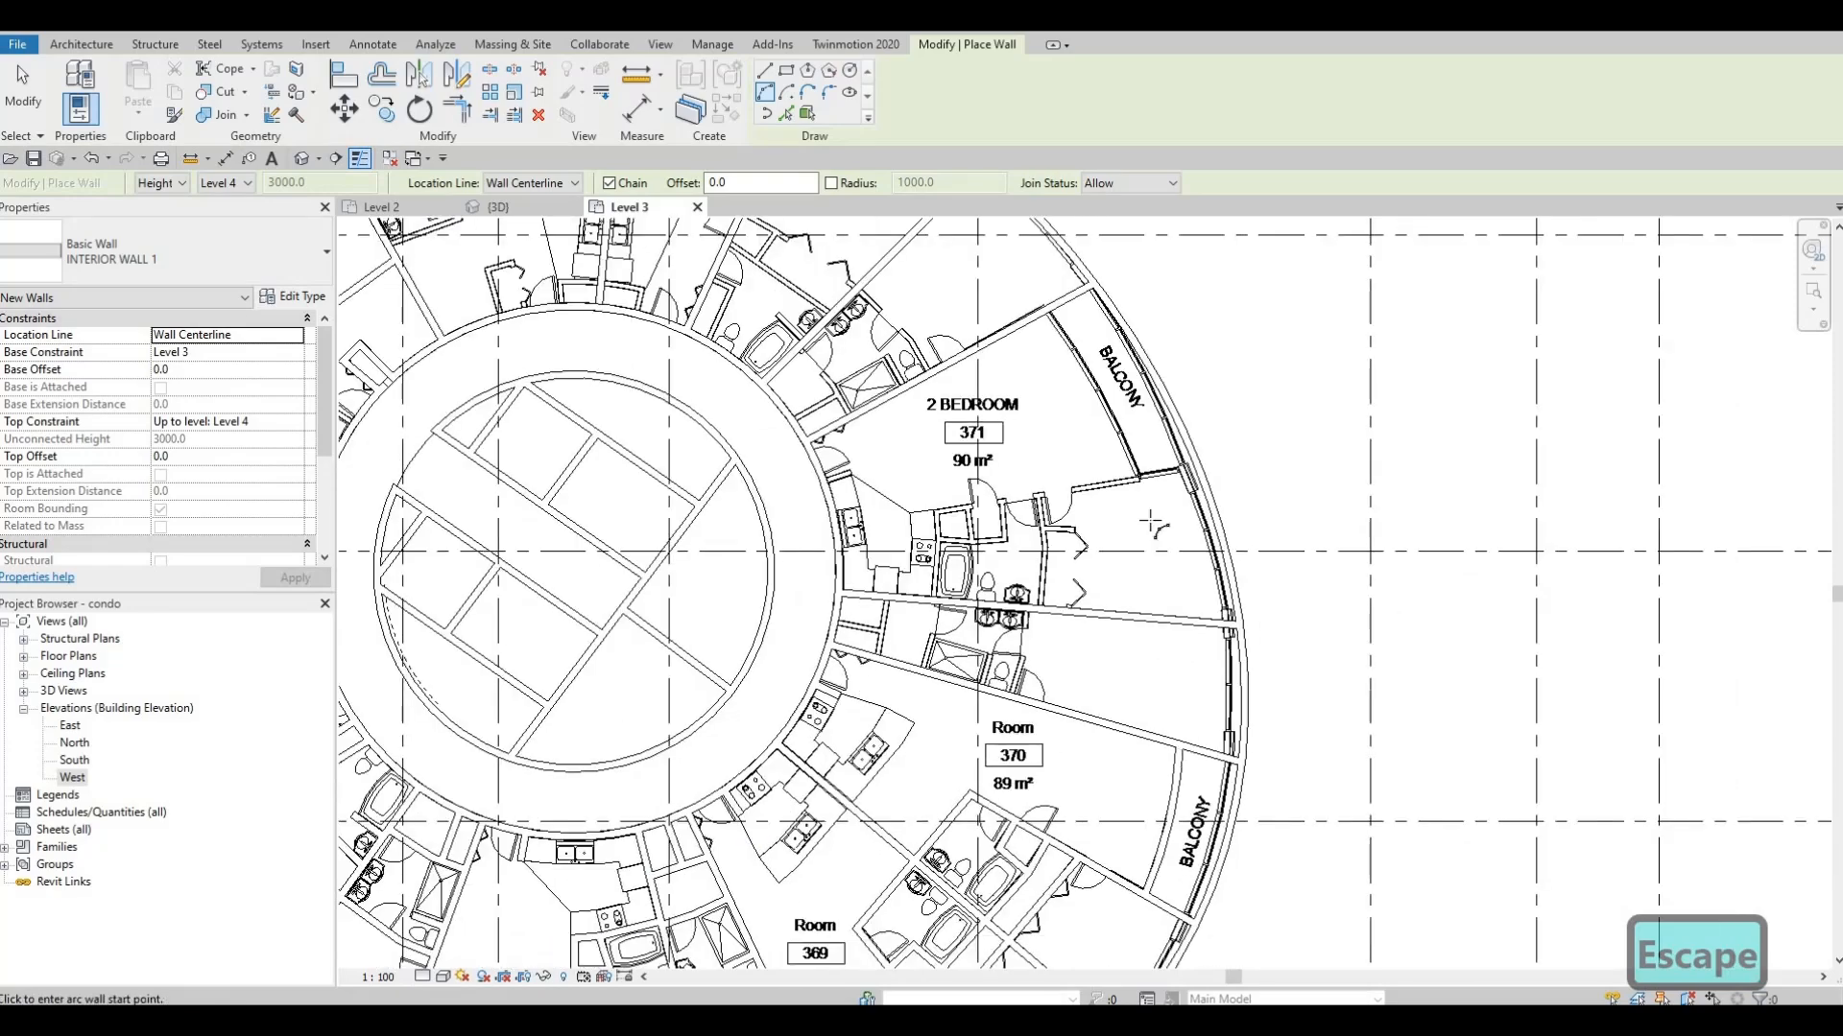
scroll(1085, 449, "up", 3)
scroll(1085, 448, "up", 3)
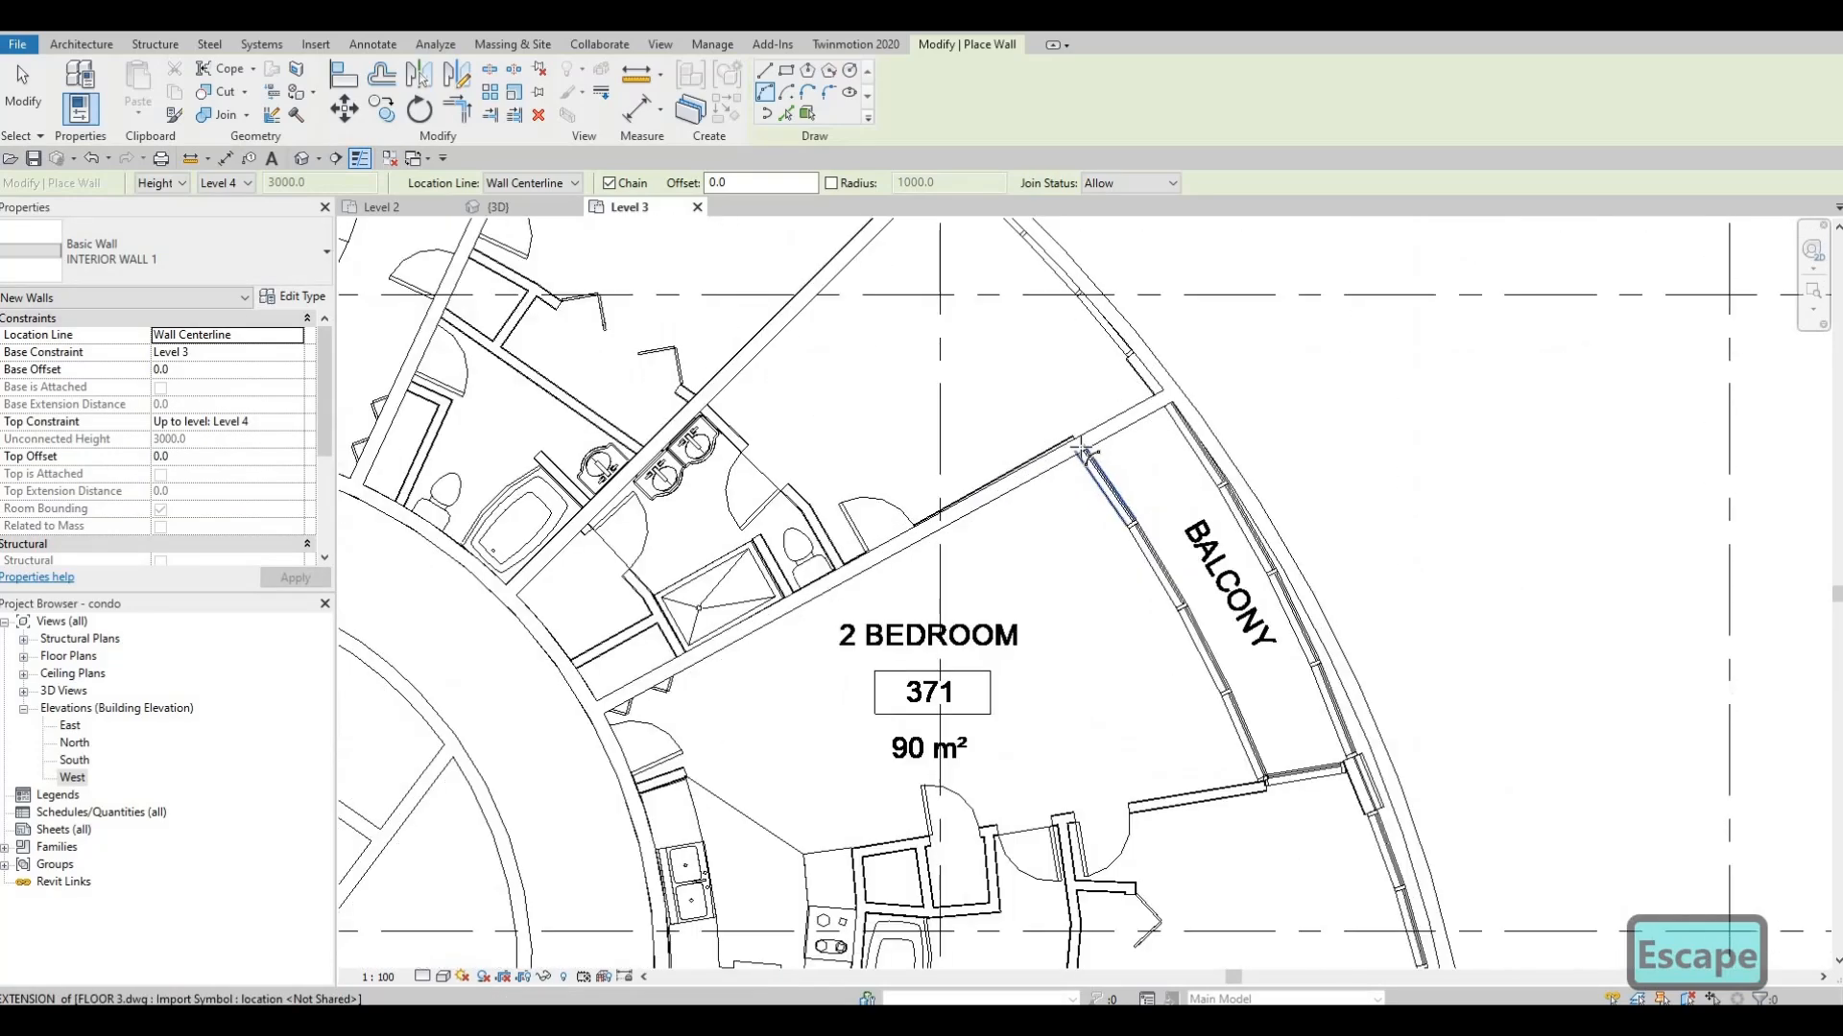
left_click(1273, 785)
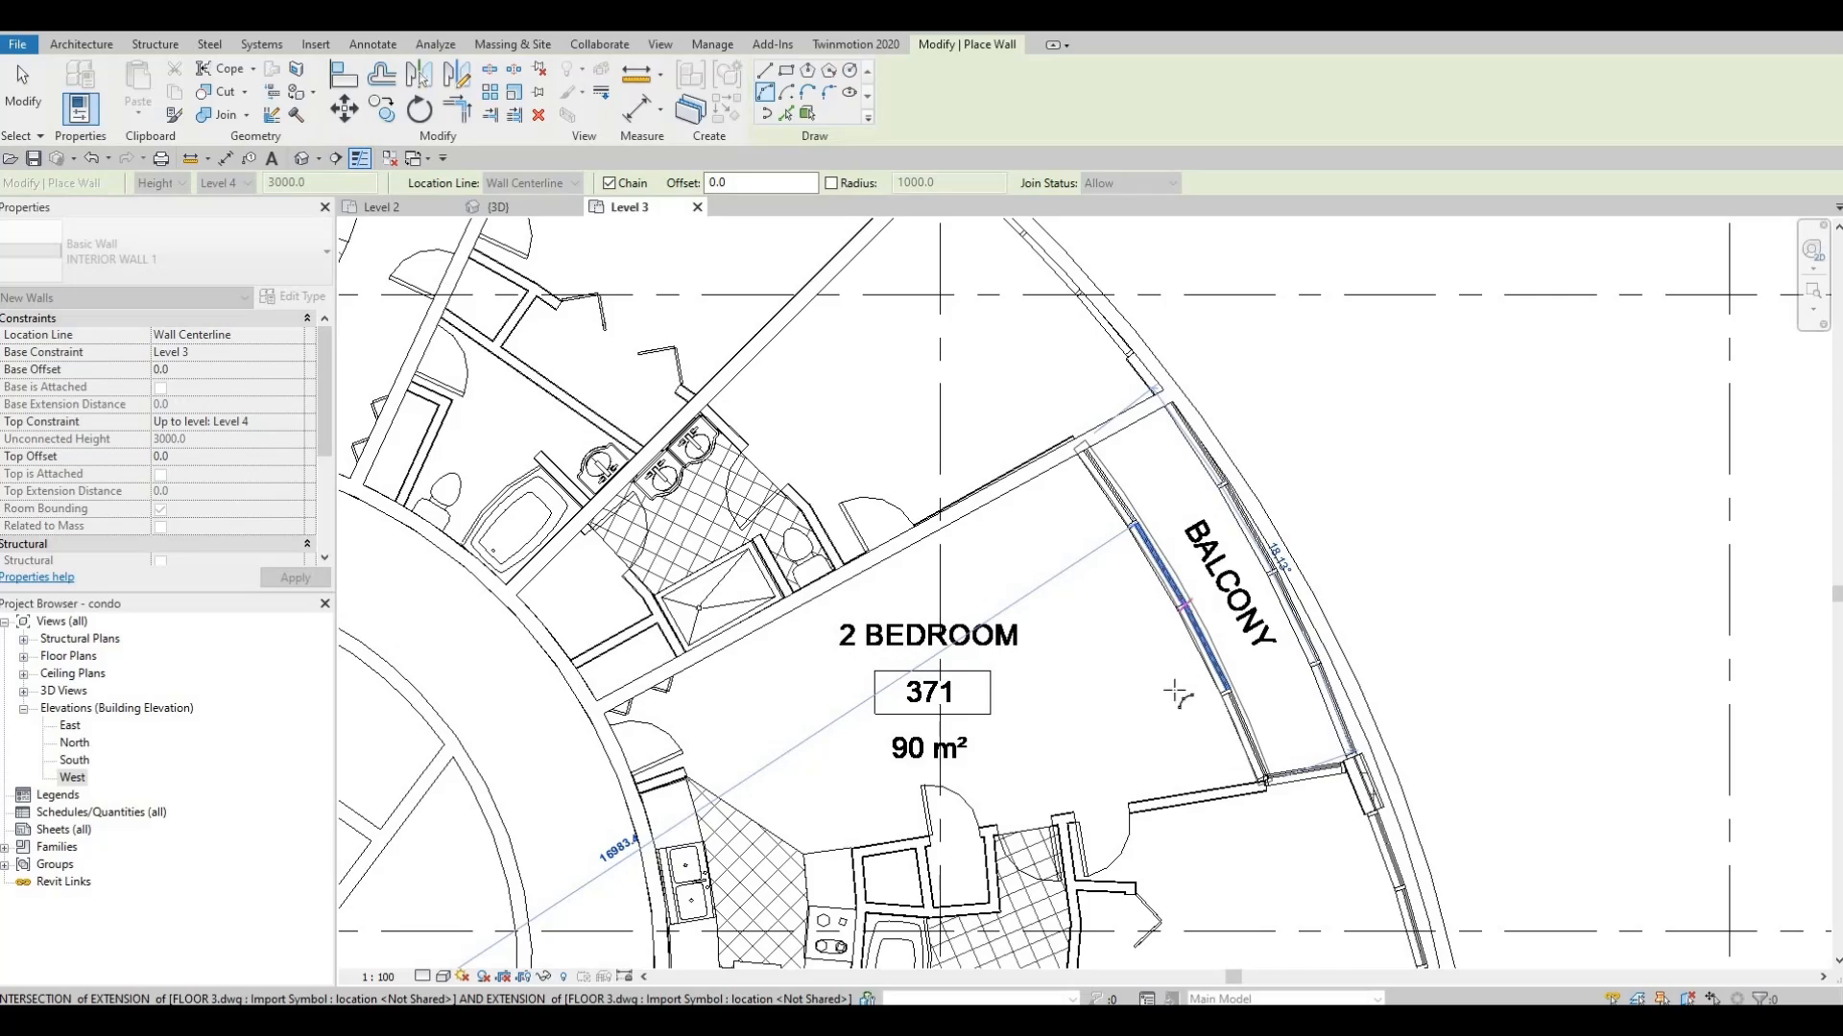
key("Escape")
scroll(1177, 693, "down", 3)
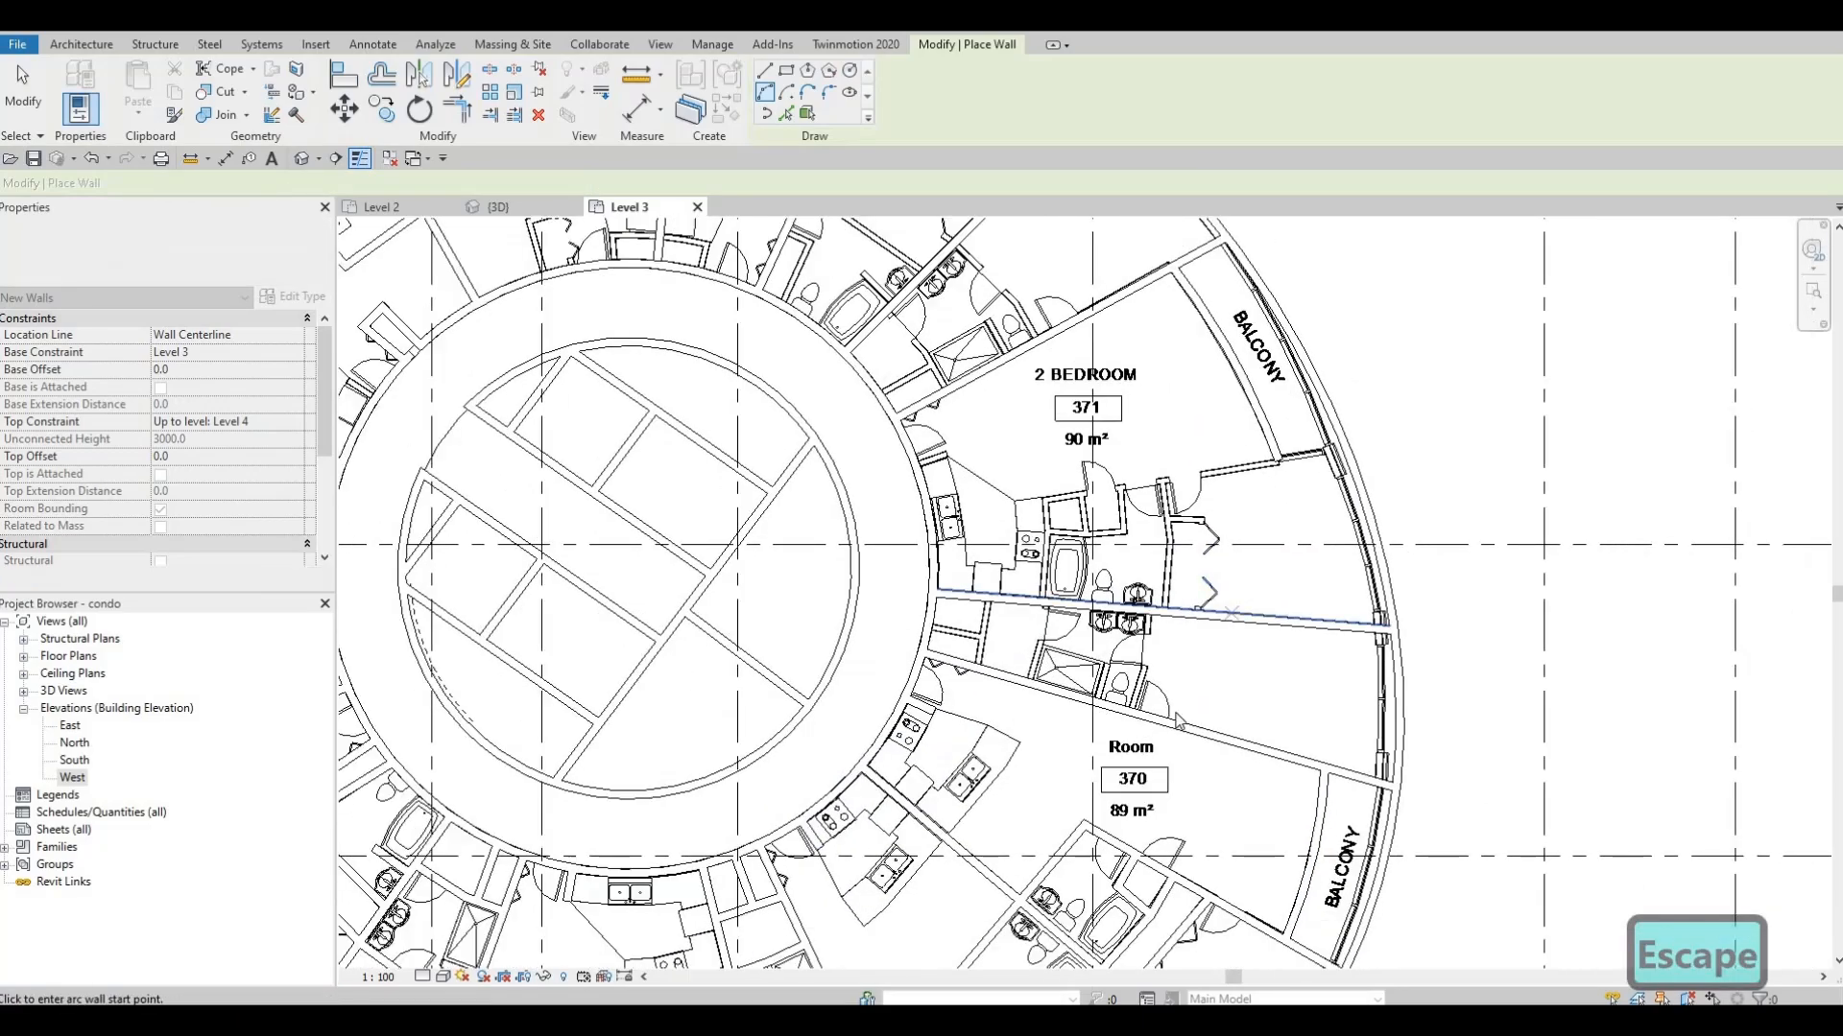
key("Escape")
Check the Level 3 plan around units 368, 369 and 370 for completeness of the interior and balcony walls
scroll(1178, 719, "down", 2)
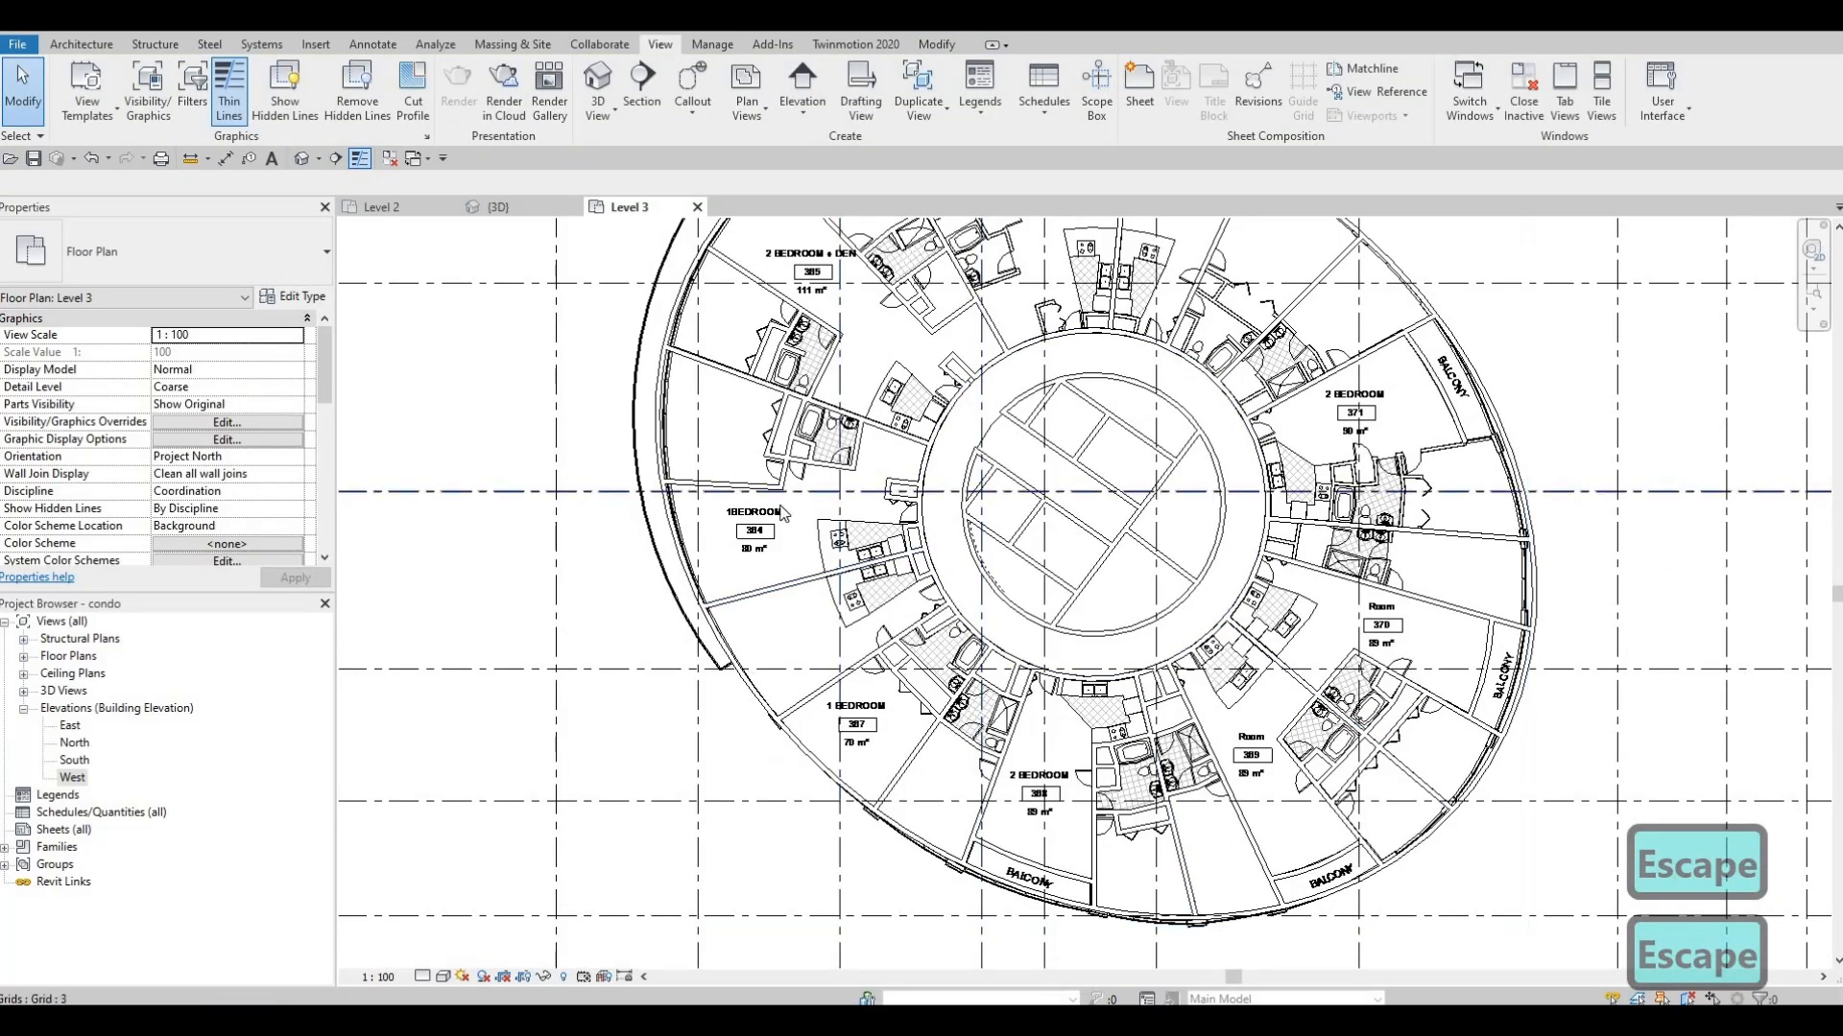
scroll(1290, 658, "up", 4)
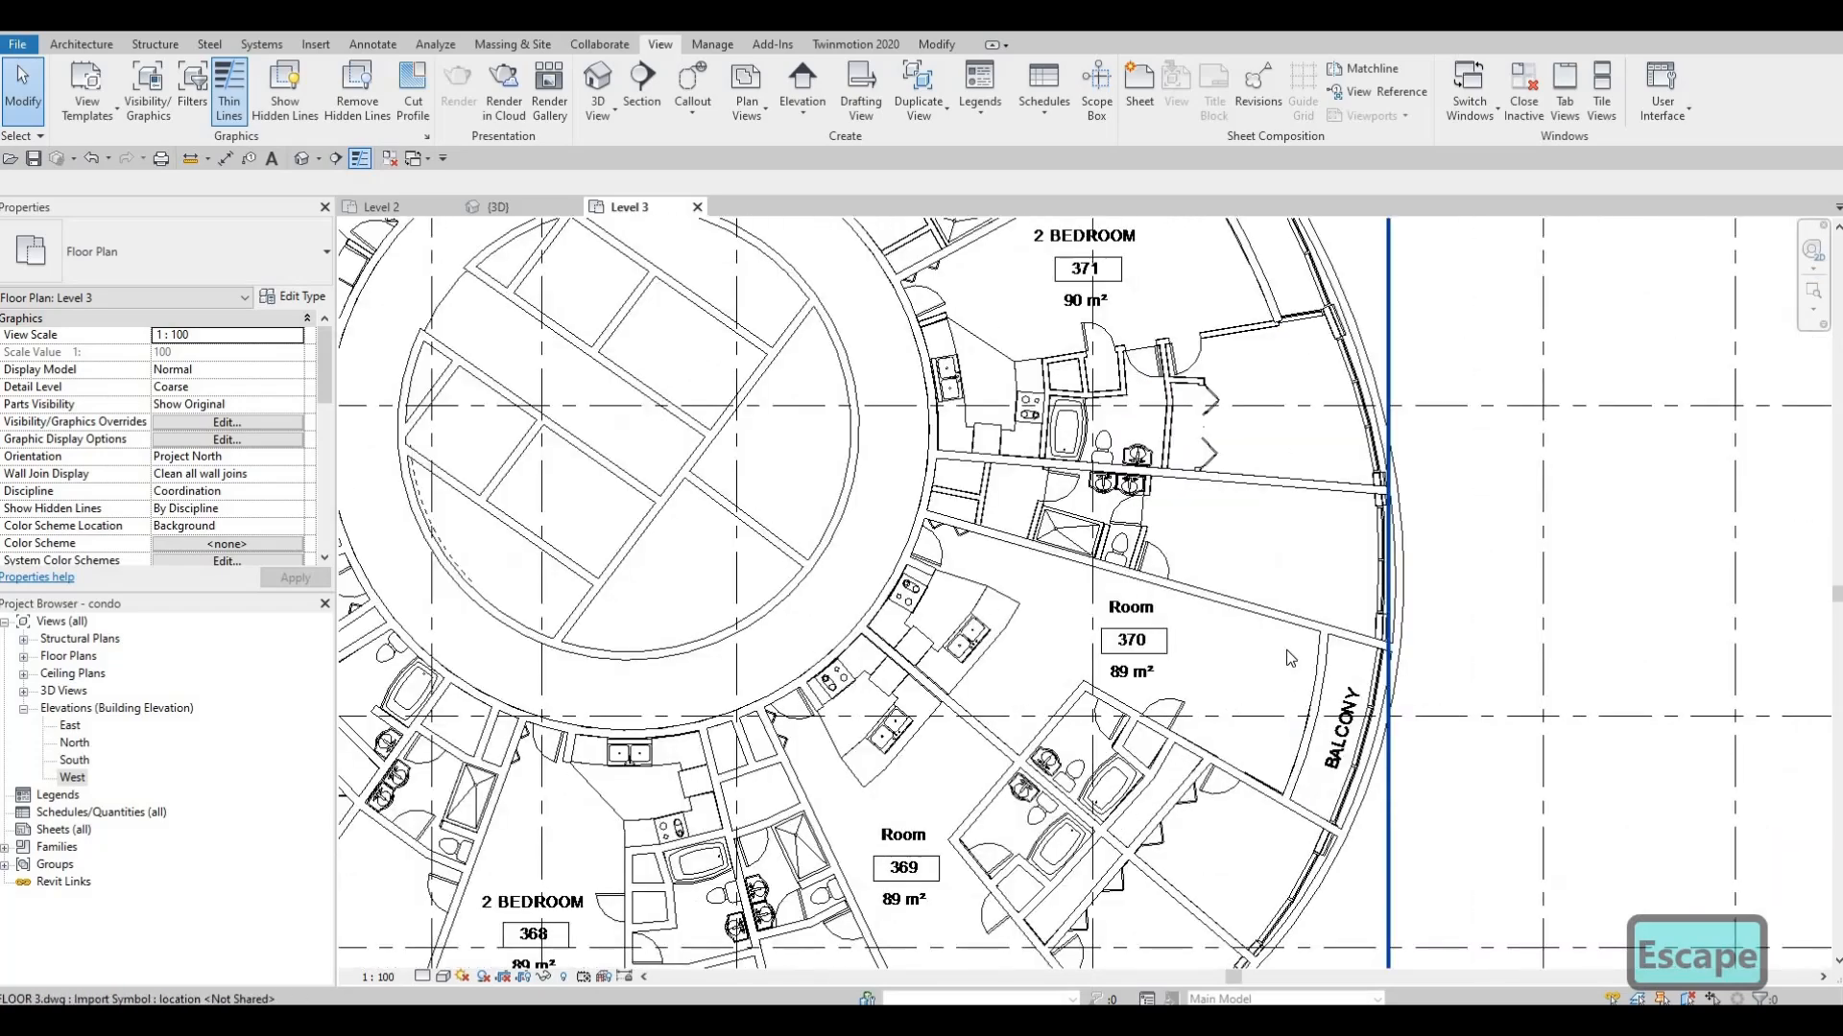
key("Escape")
middle_click_drag(1323, 483, 1292, 559)
scroll(1237, 620, "up", 1)
scroll(1236, 620, "down", 2)
middle_click_drag(1249, 779, 1312, 554)
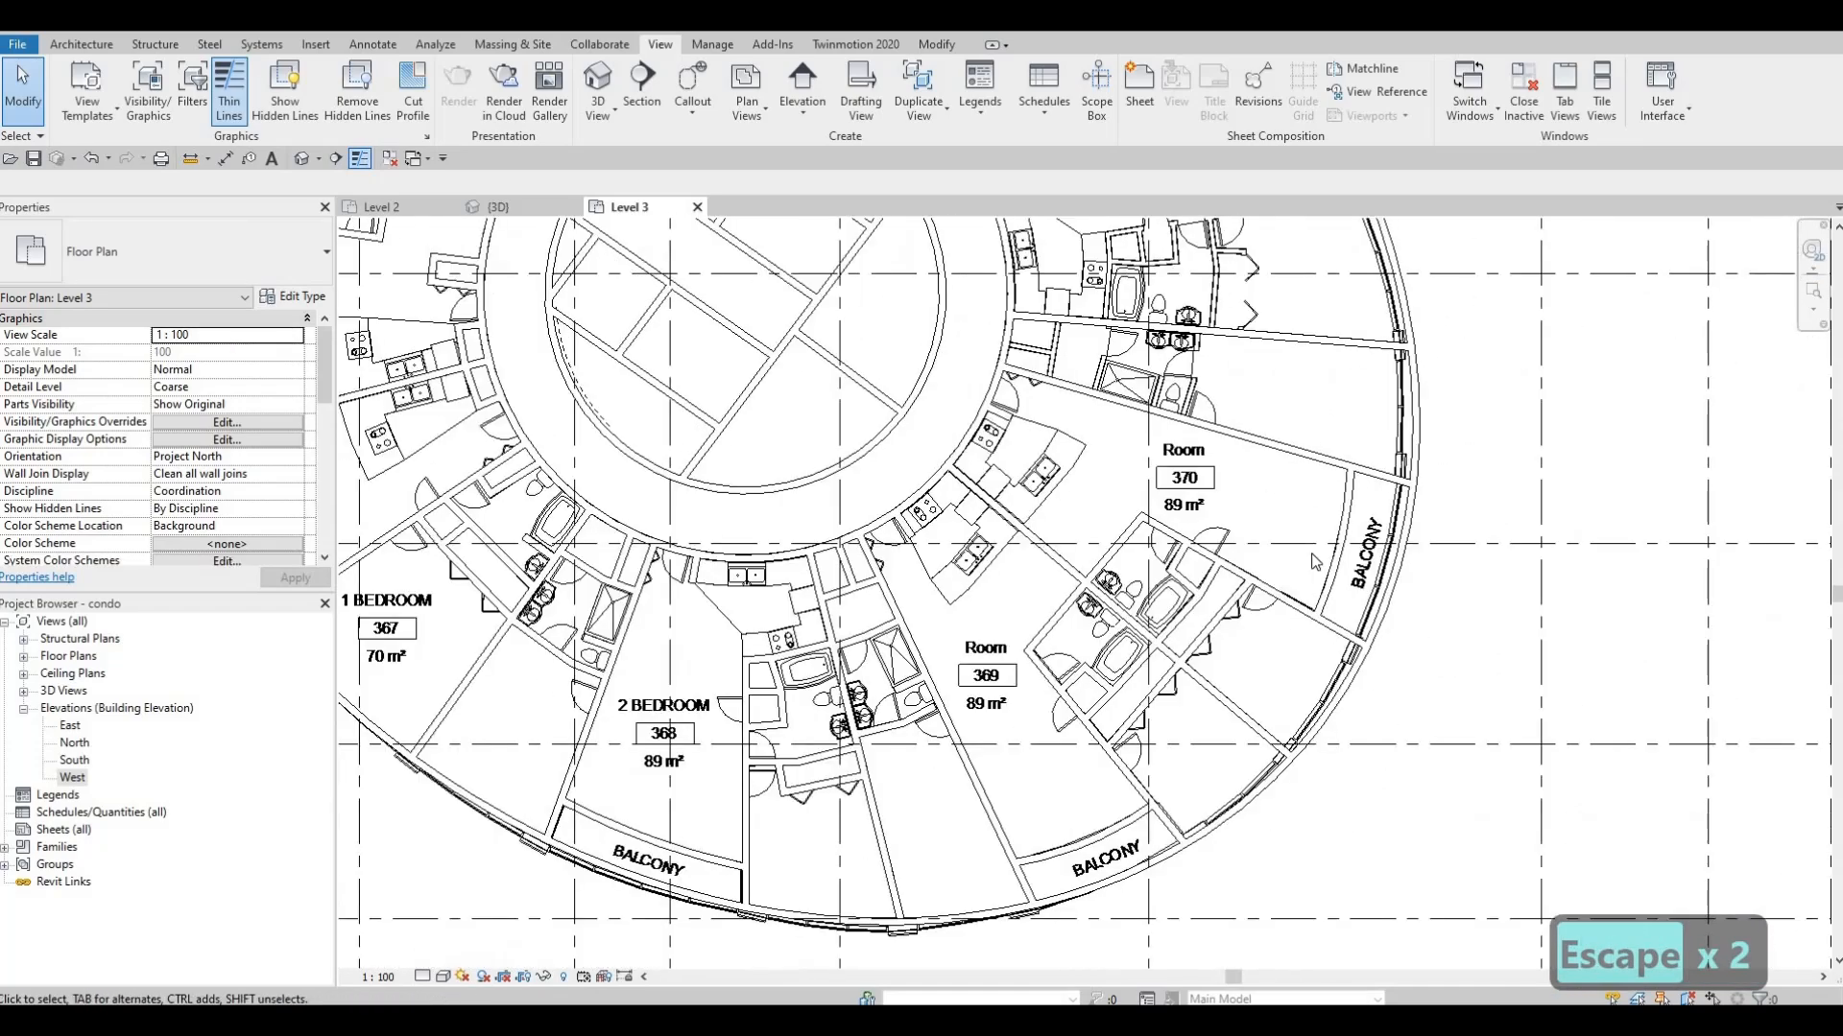
scroll(1238, 523, "up", 3)
middle_click_drag(1281, 436, 1023, 608)
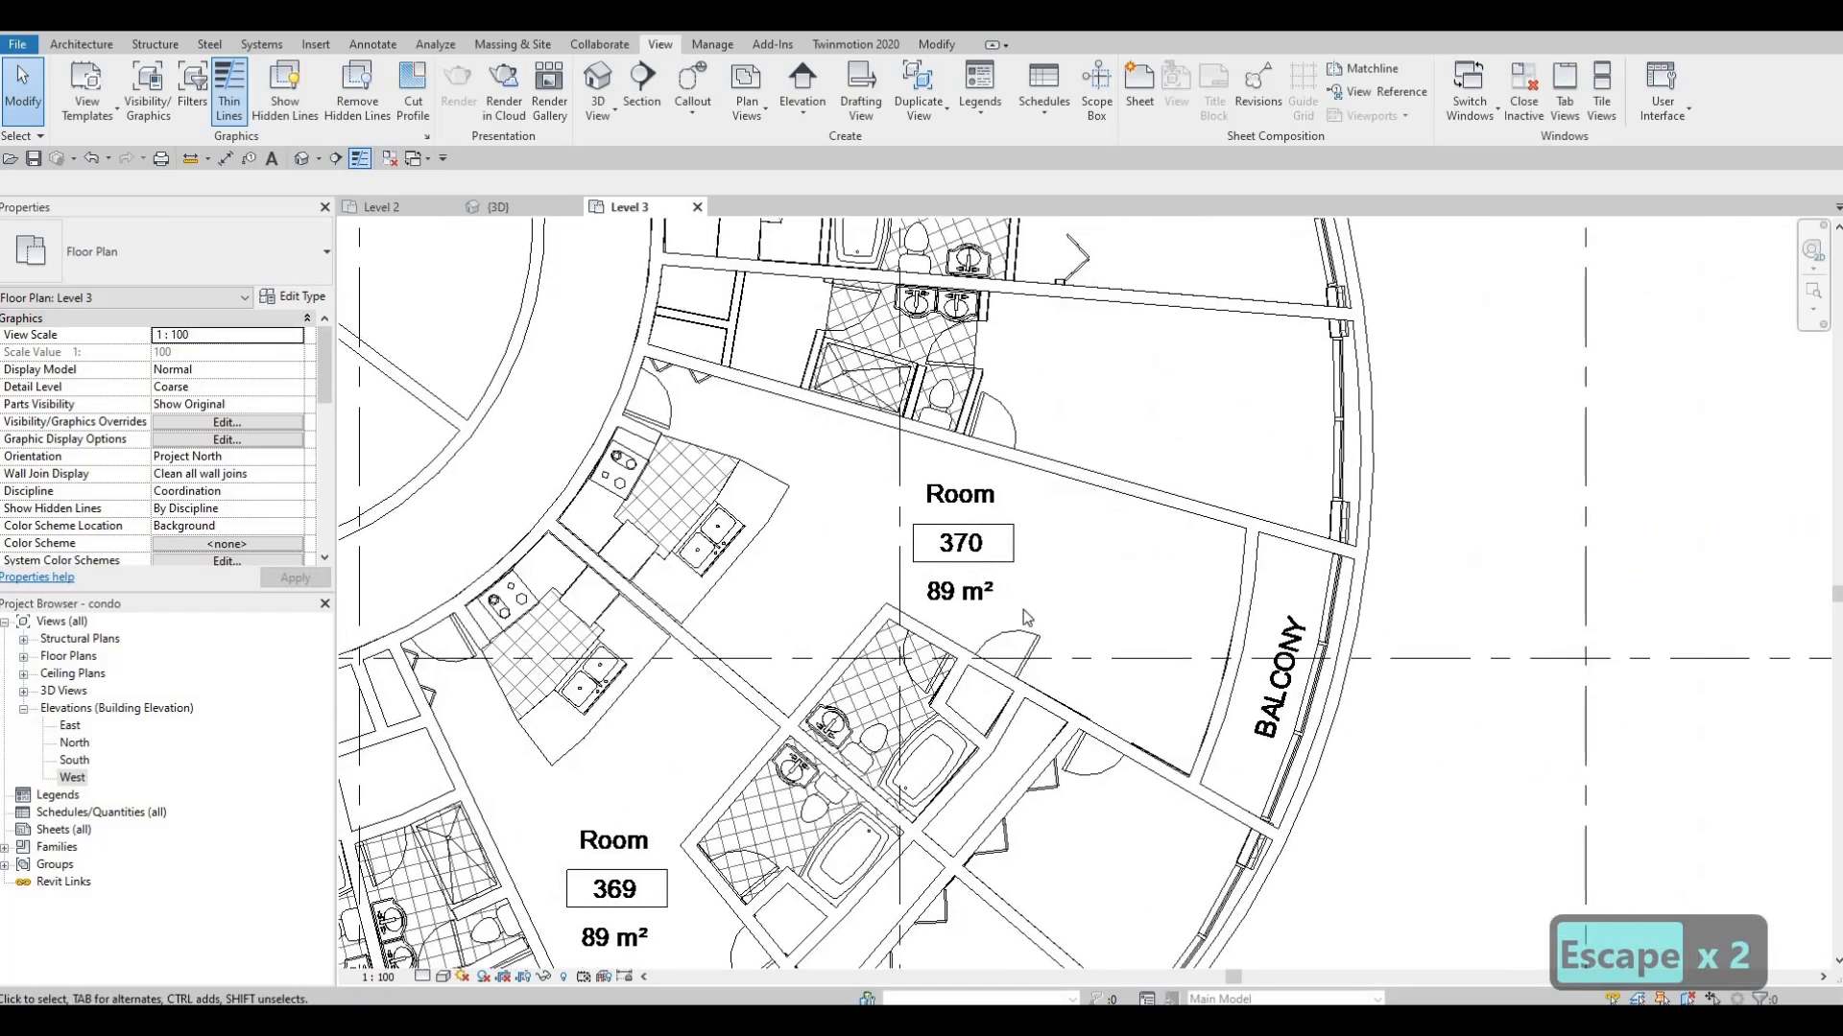
Using the INTERIOR WALL 1 type, trace the entry closet's side wall and dividing wall in the strip between units 370 and 371
key("Escape")
key("Escape")
middle_click_drag(1065, 465, 1178, 603)
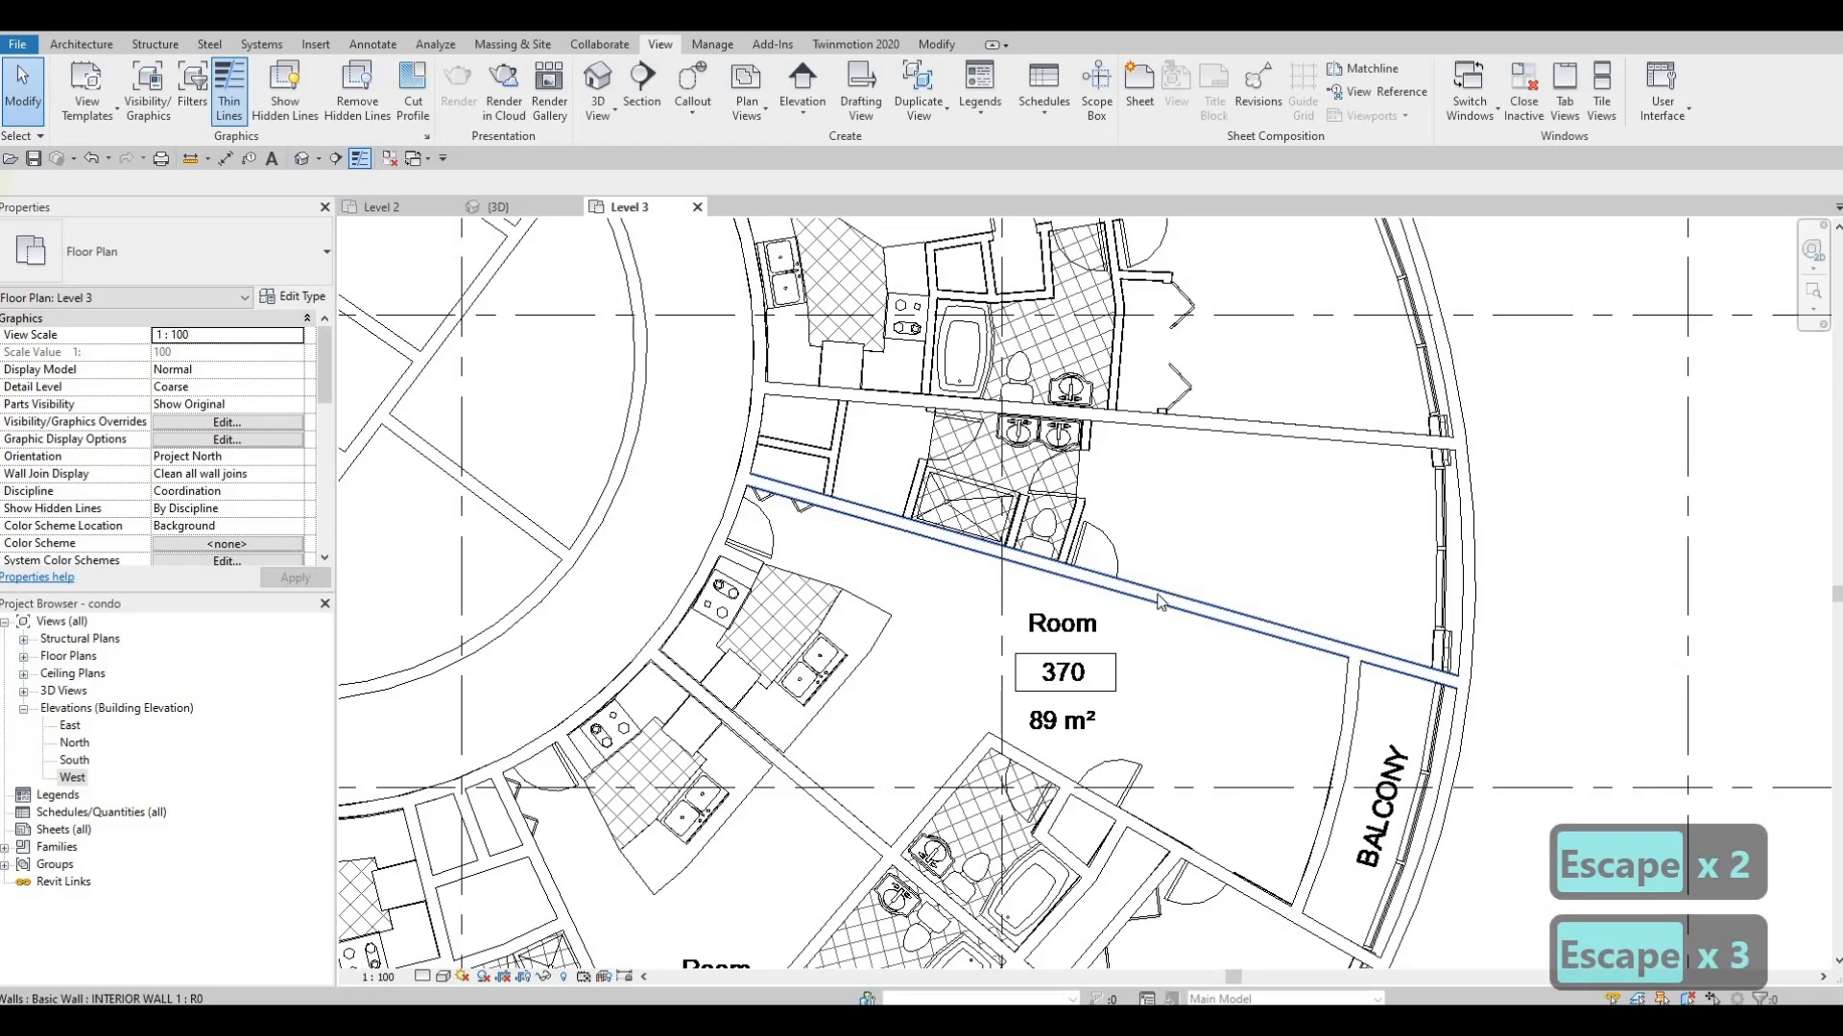
left_click(1158, 602)
key("c")
key("s")
scroll(834, 357, "up", 3)
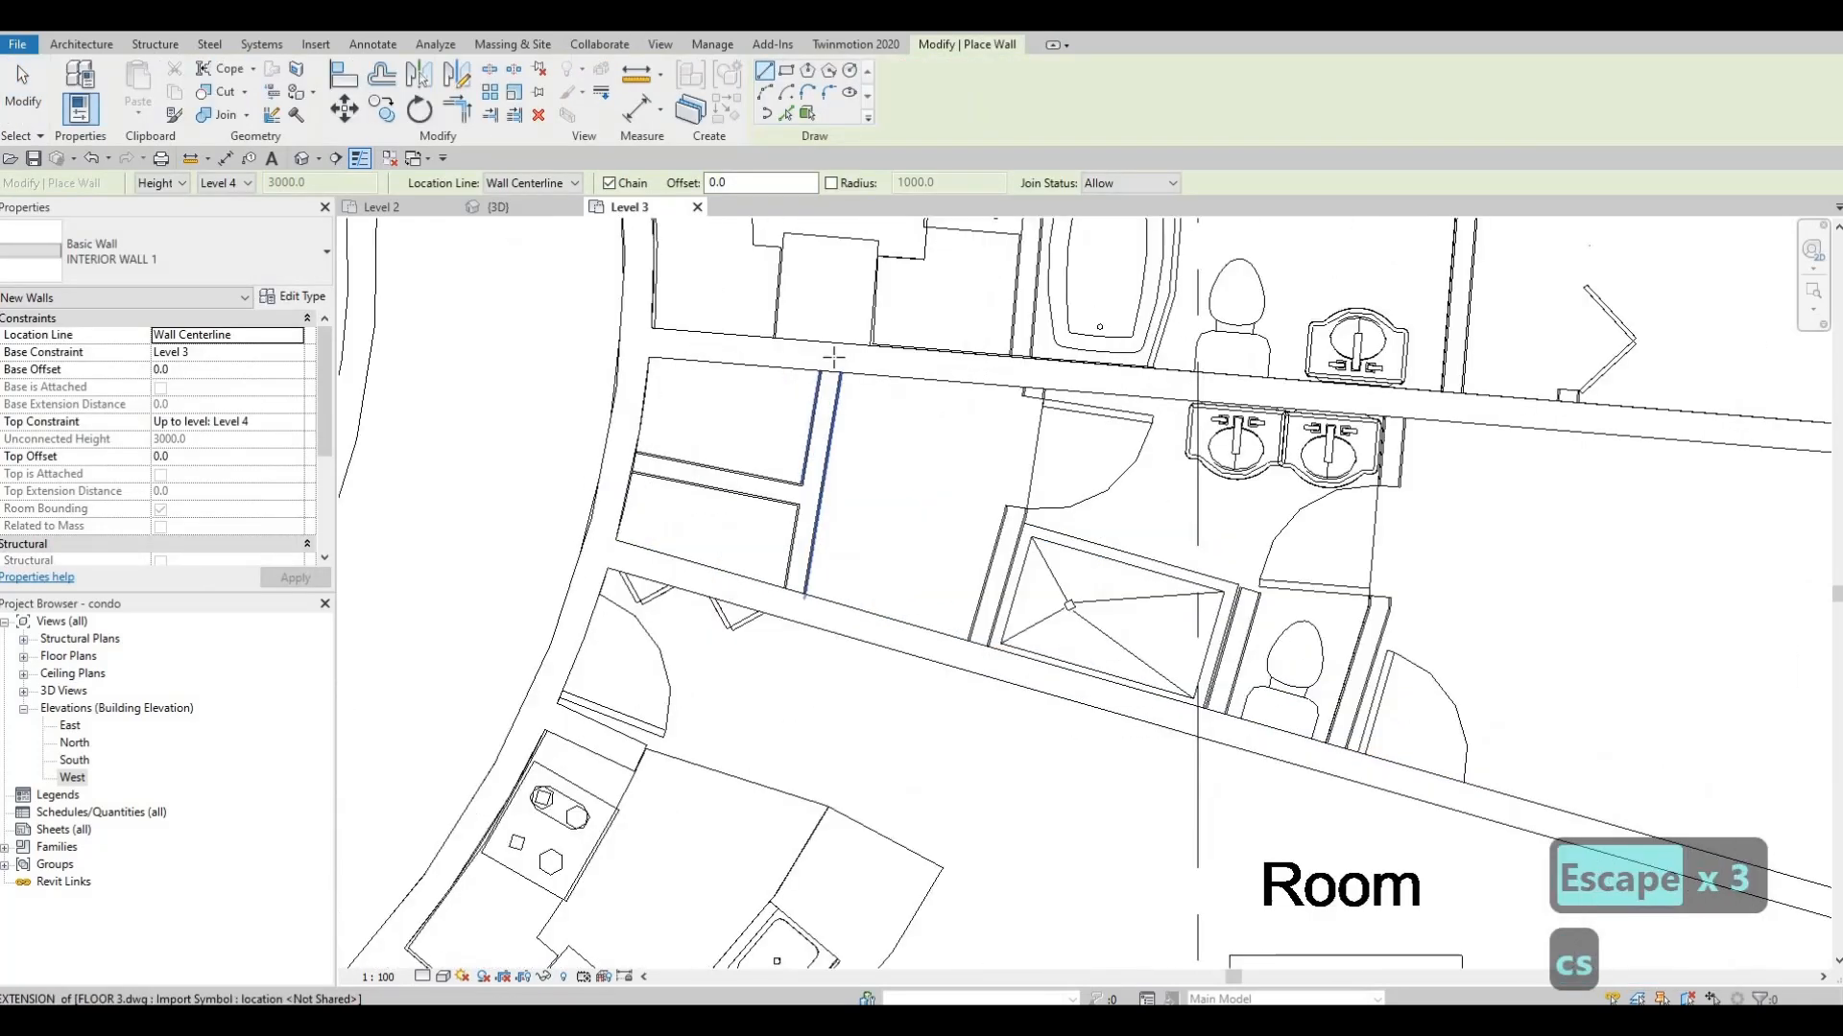
scroll(834, 357, "up", 1)
left_click(834, 357)
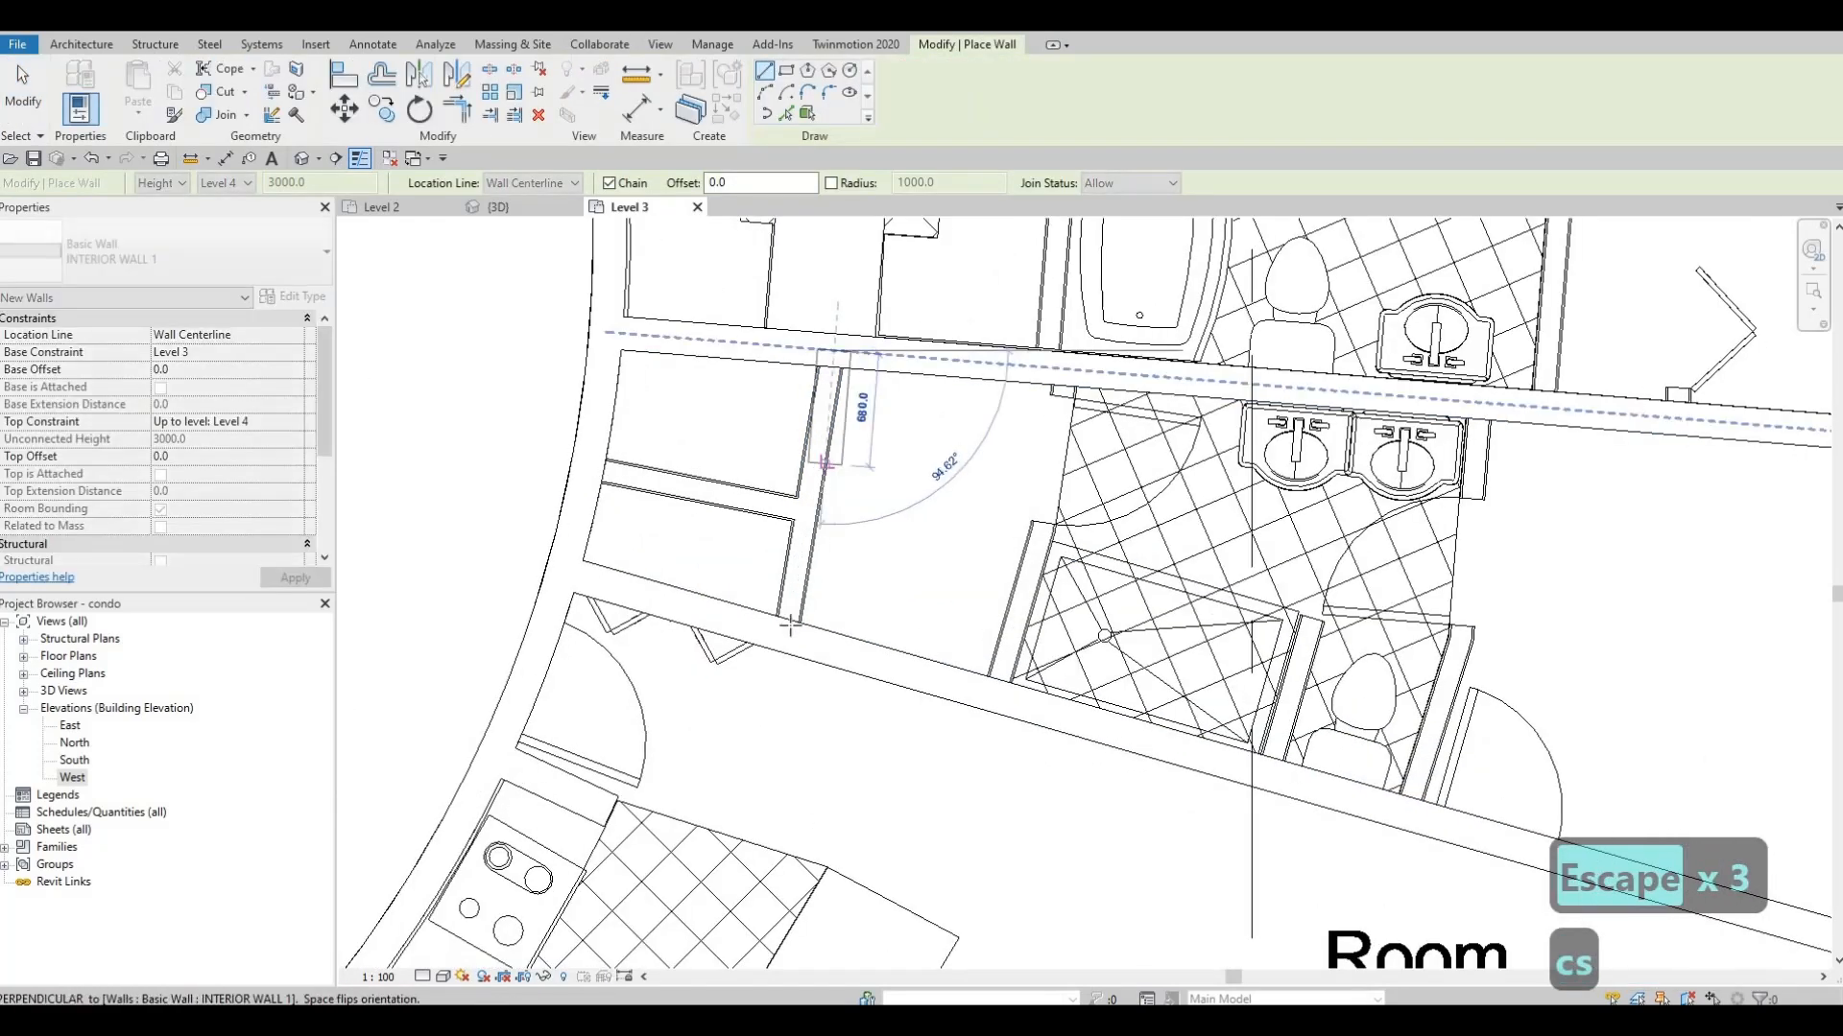
left_click(797, 518)
key("Escape")
left_click(794, 511)
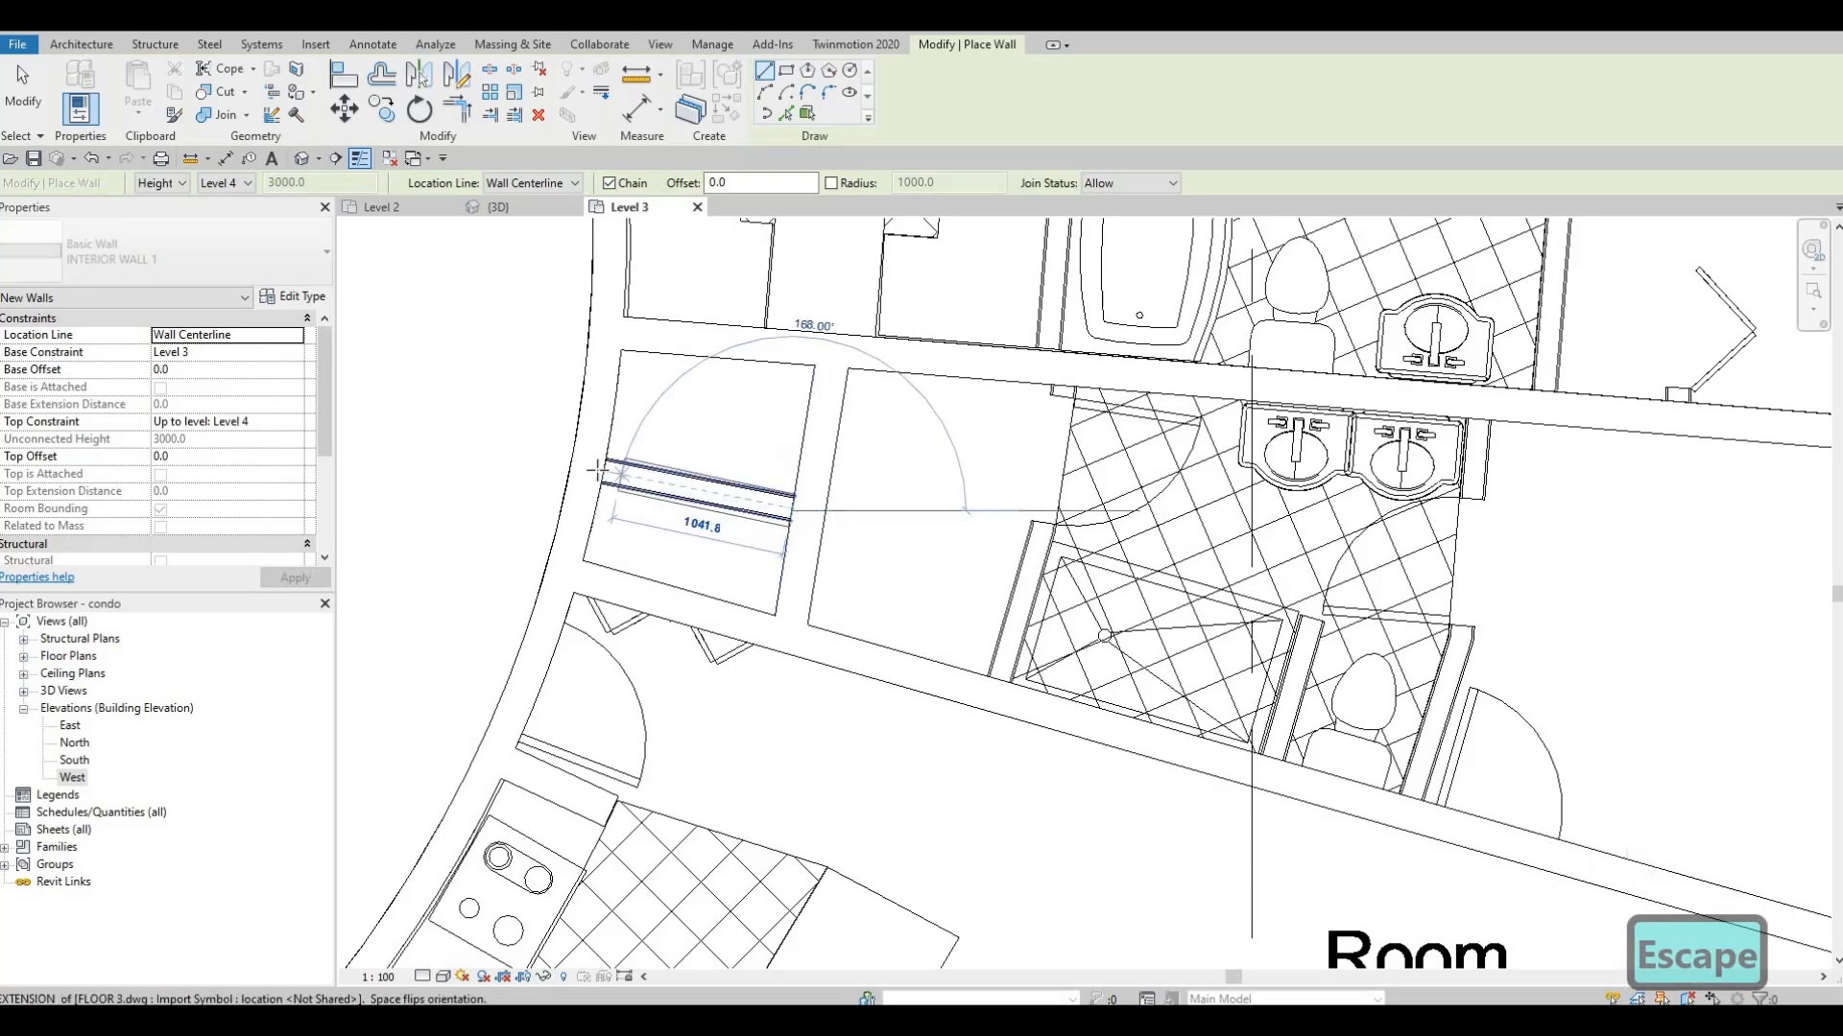
key("Escape")
Draw the double-sink bathroom's angled closet-side wall in two segments, from the upper dividing wall past the shower to the lower dividing wall
middle_click_drag(1058, 384, 905, 355)
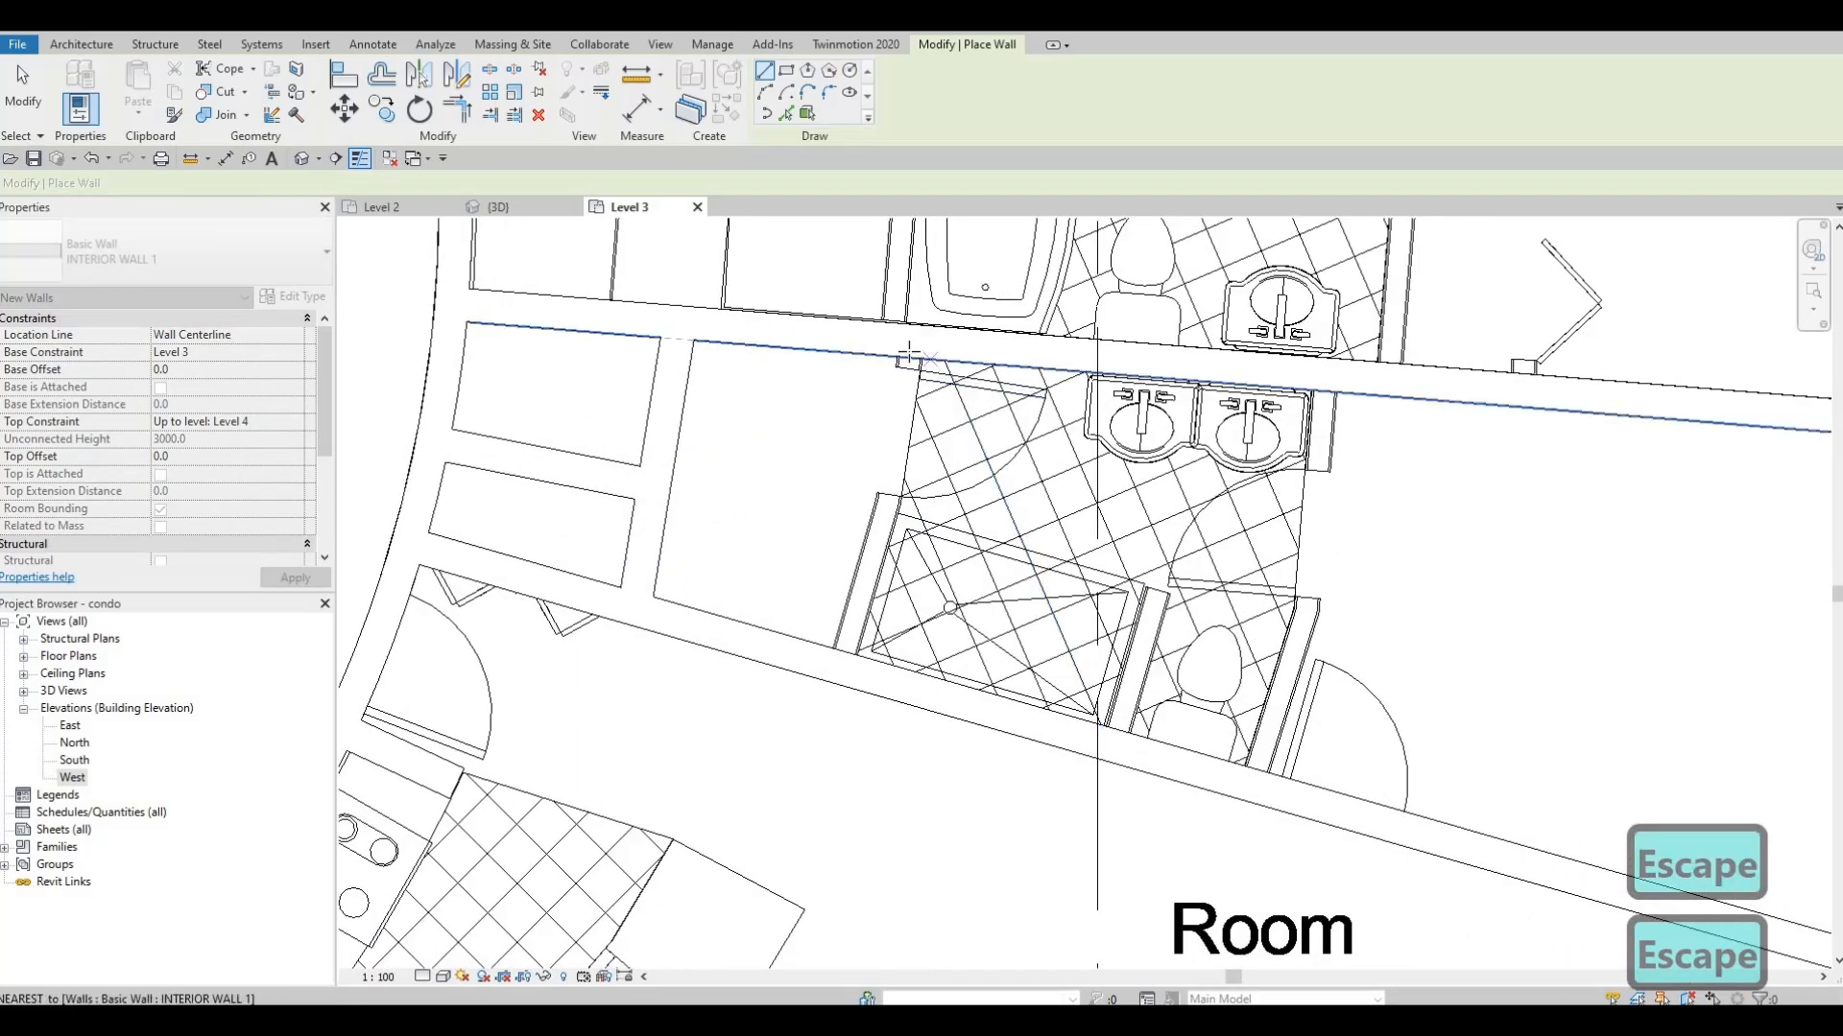
left_click(902, 358)
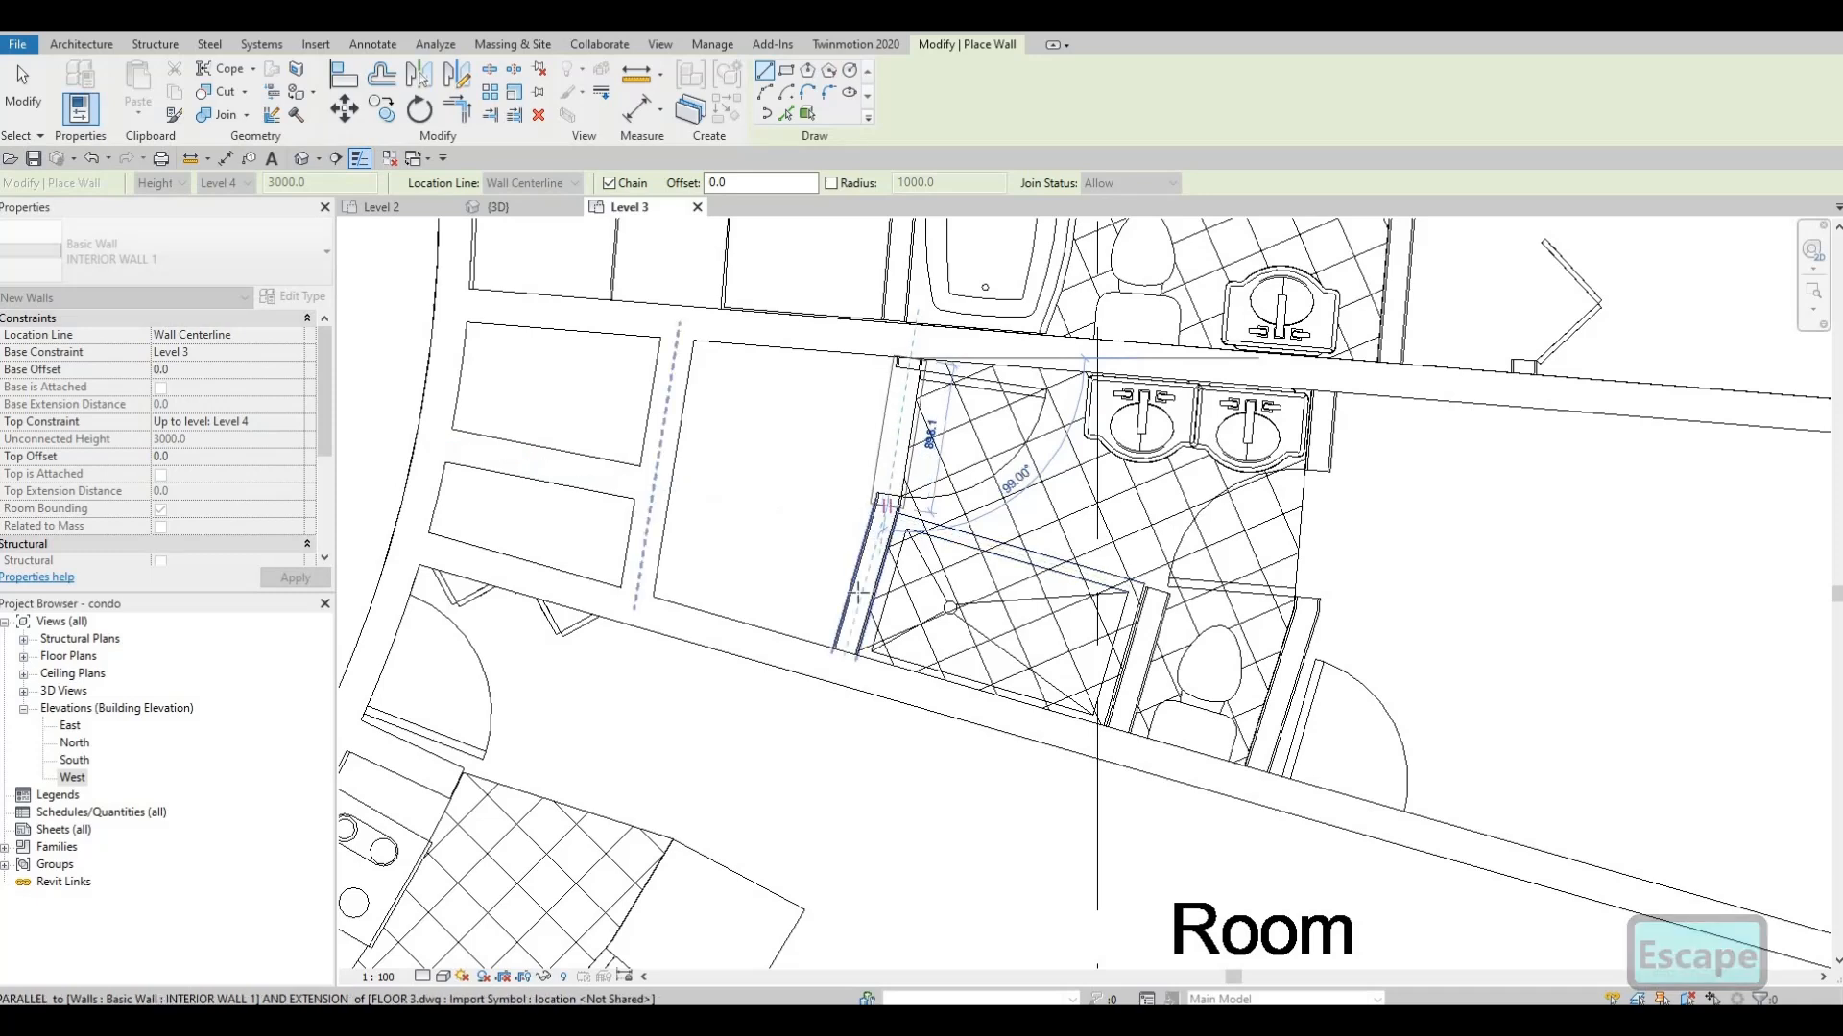
left_click(884, 502)
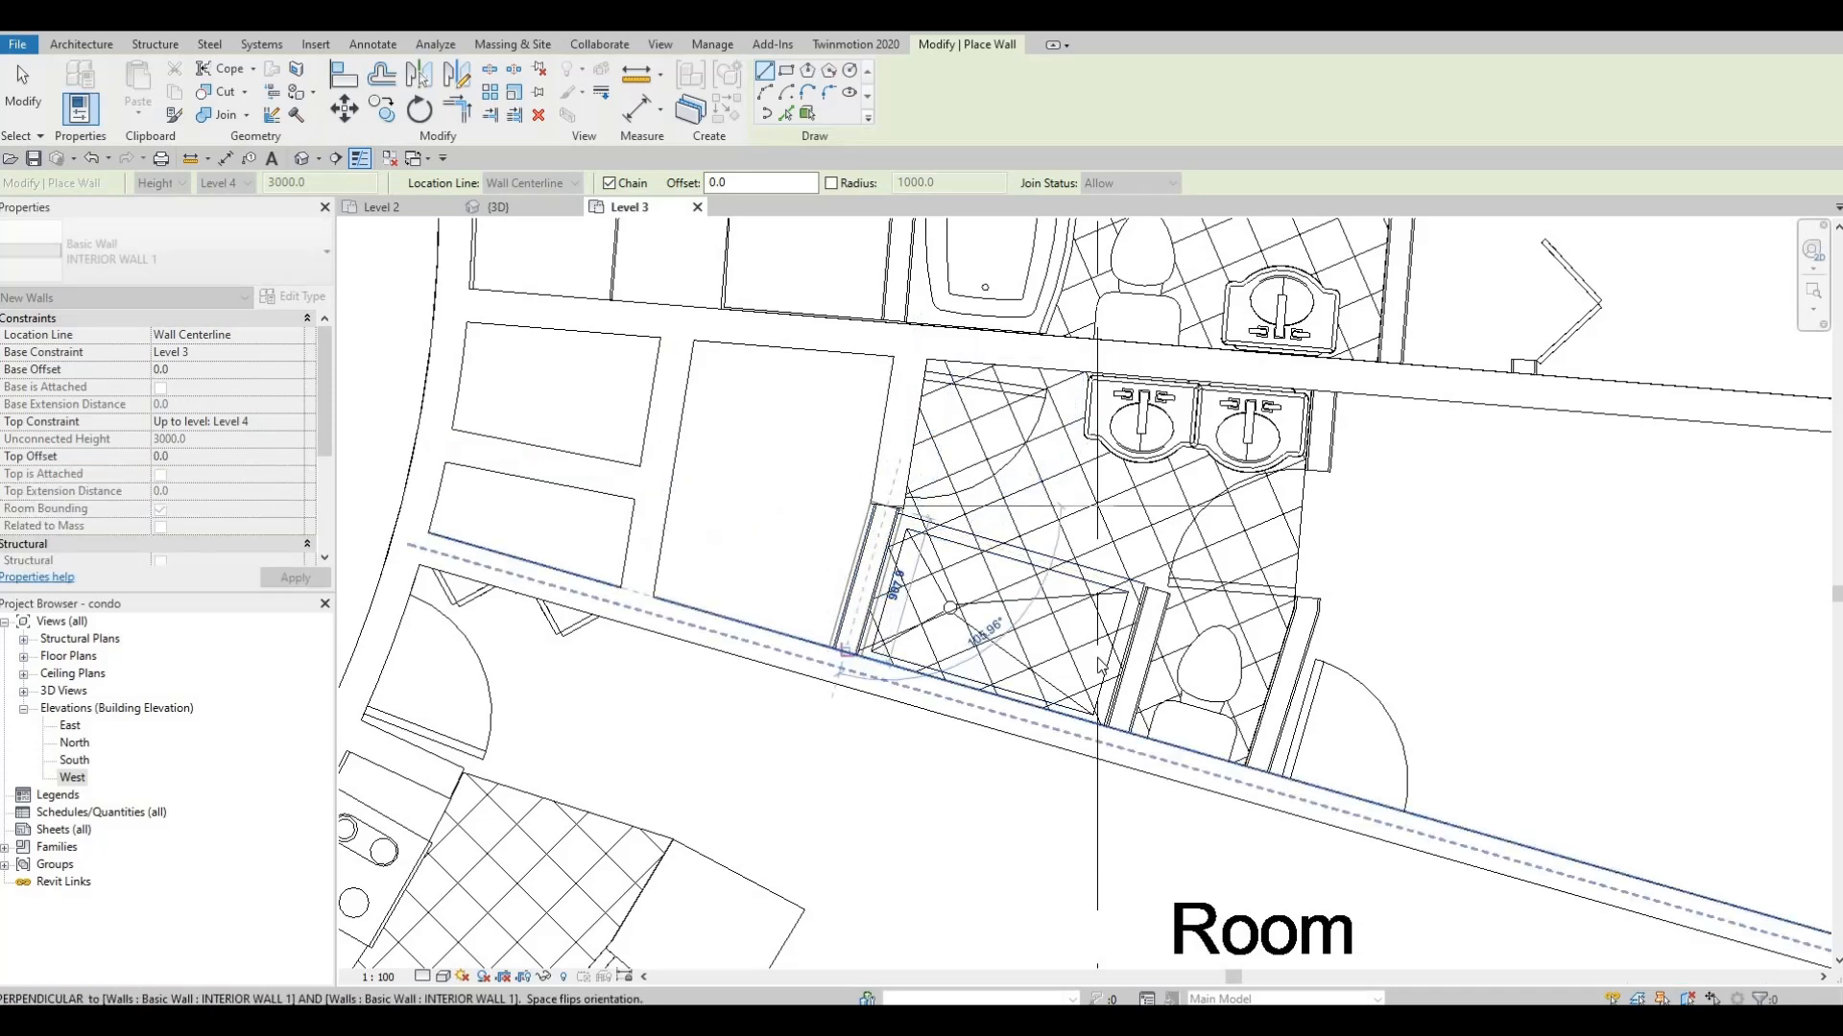
key("Escape")
Draw the partition between shower and toilet and the bathroom's bedroom-side wall, continuing it up to the upper dividing wall
left_click(1164, 583)
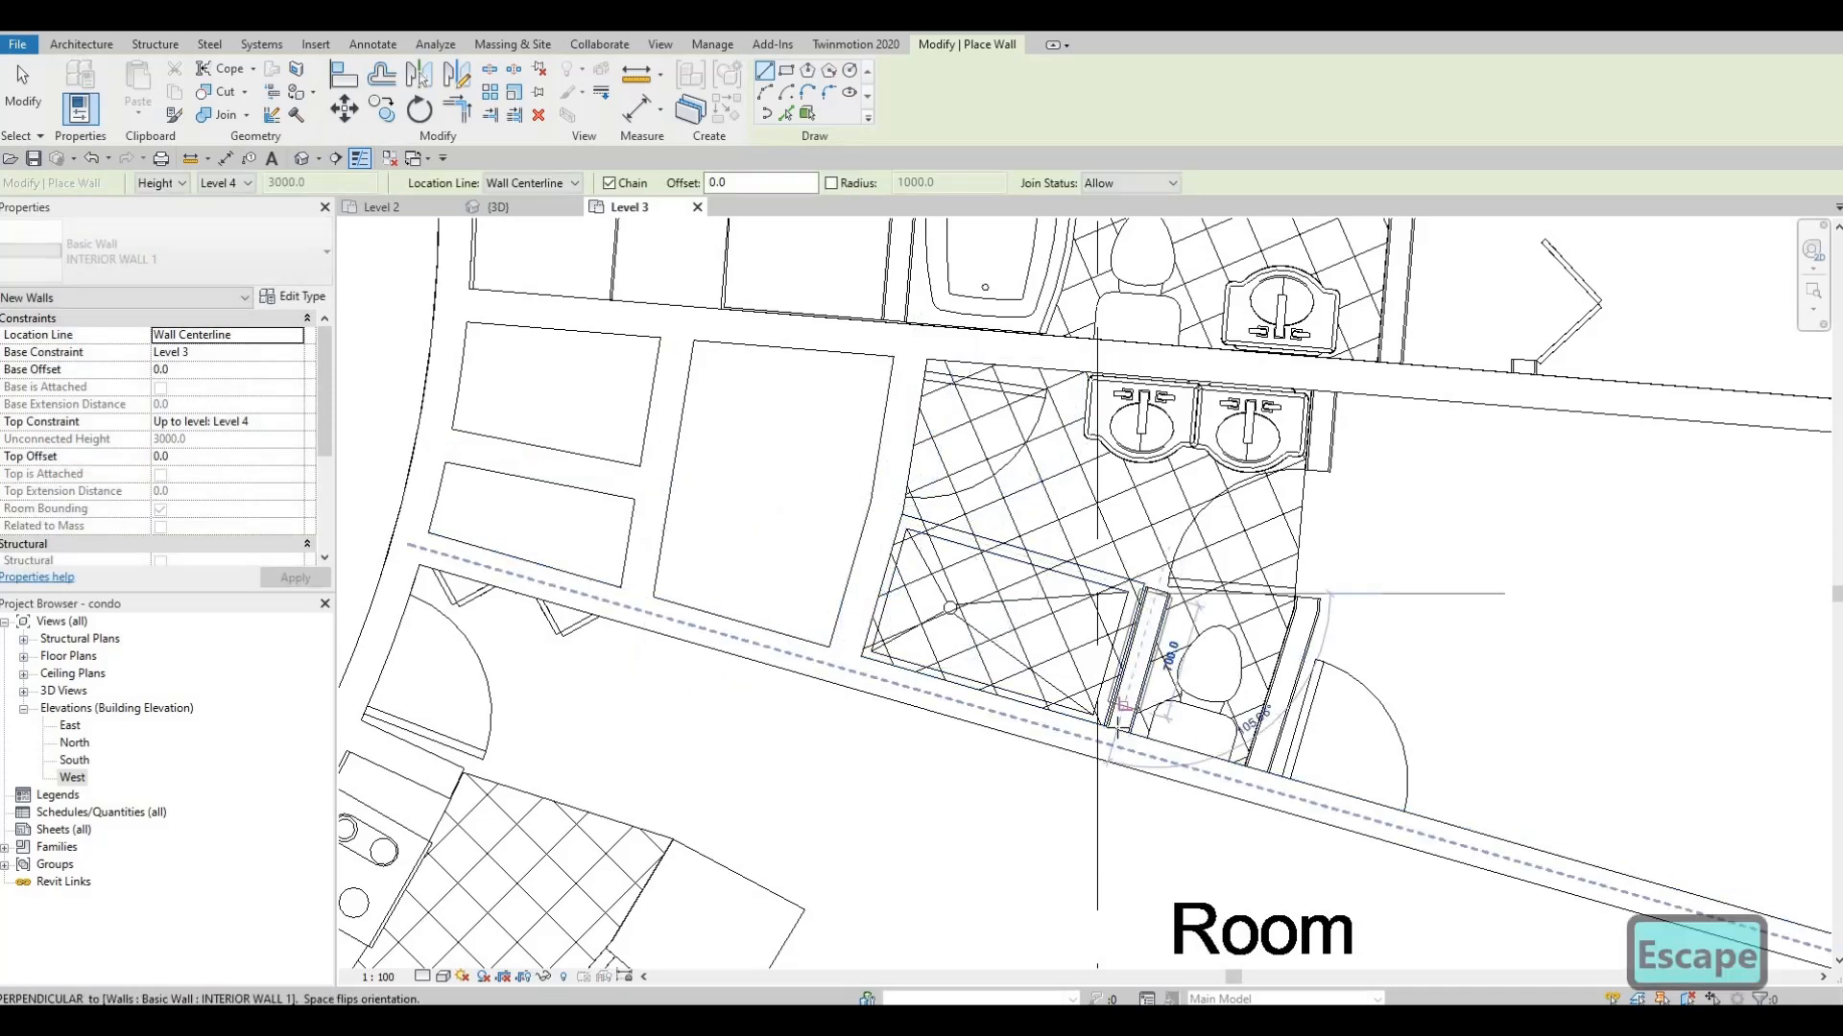
key("Escape")
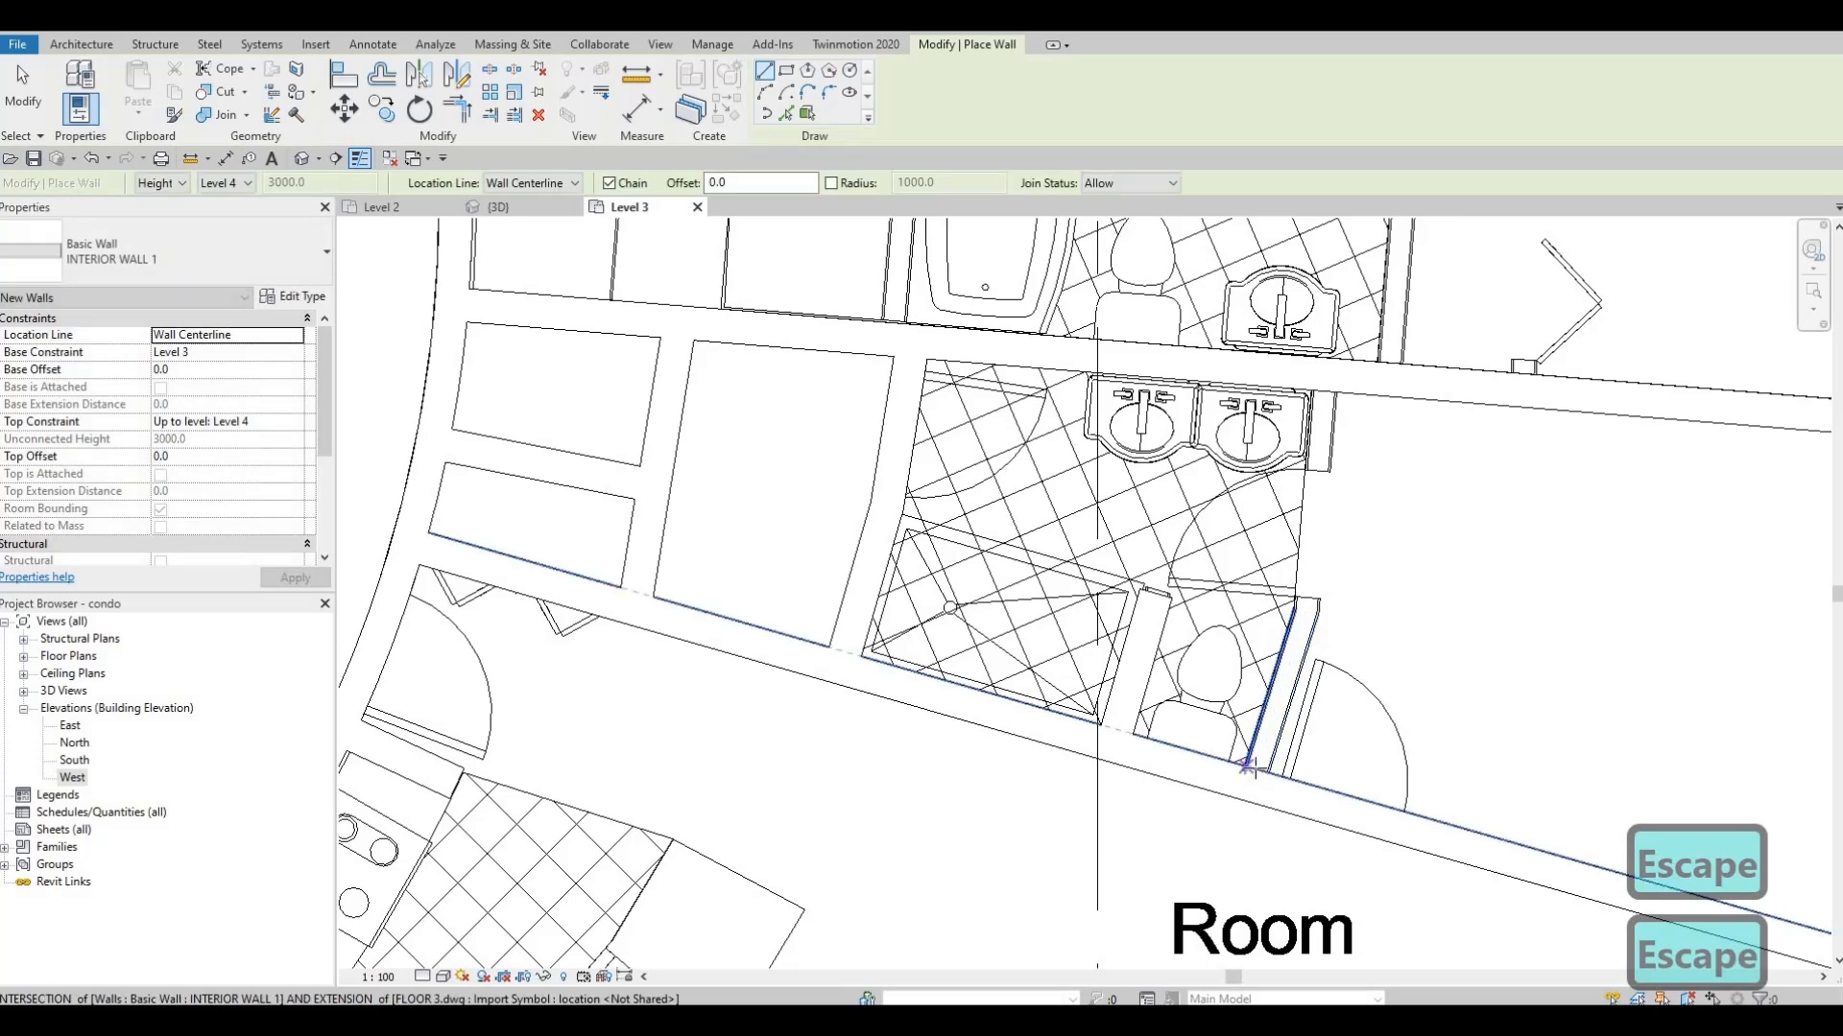
left_click(1308, 608)
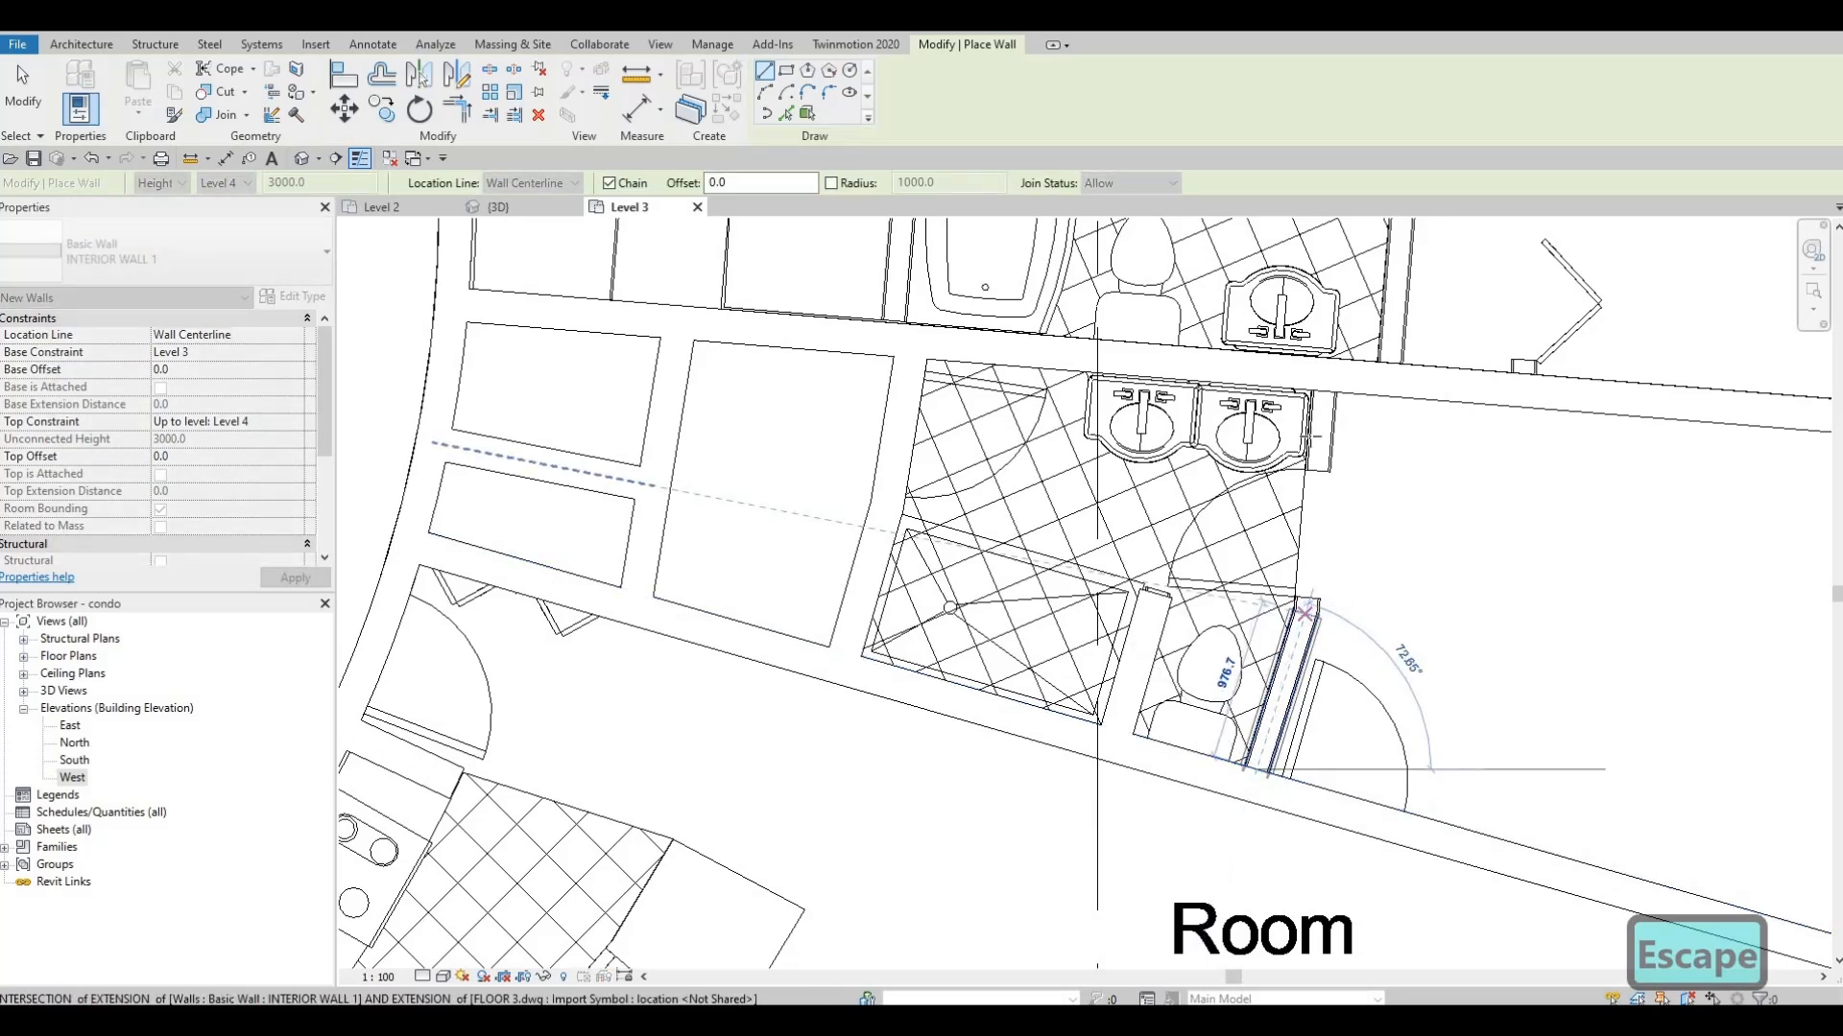
key("Escape")
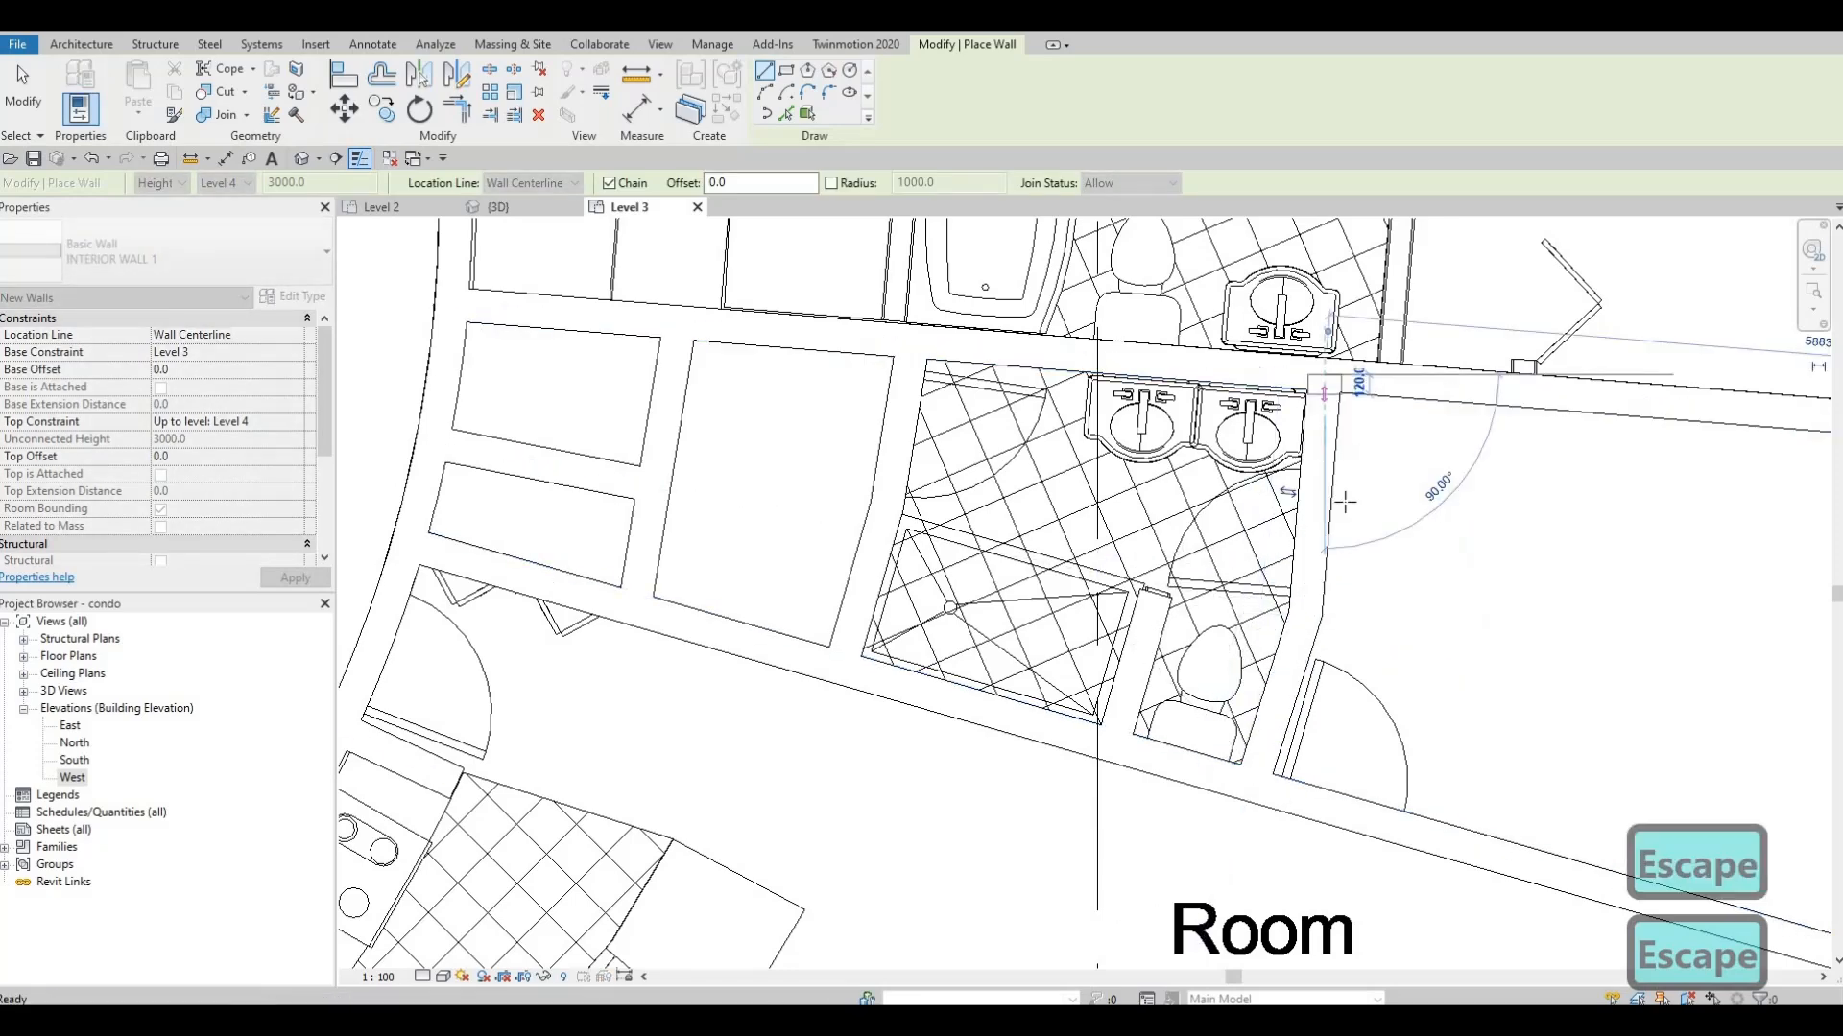
Trace the wall between unit 371's kitchen and bathtub, from the lower dividing wall up to the closet's outer corner
scroll(1364, 476, "down", 2)
middle_click_drag(1200, 432, 987, 689)
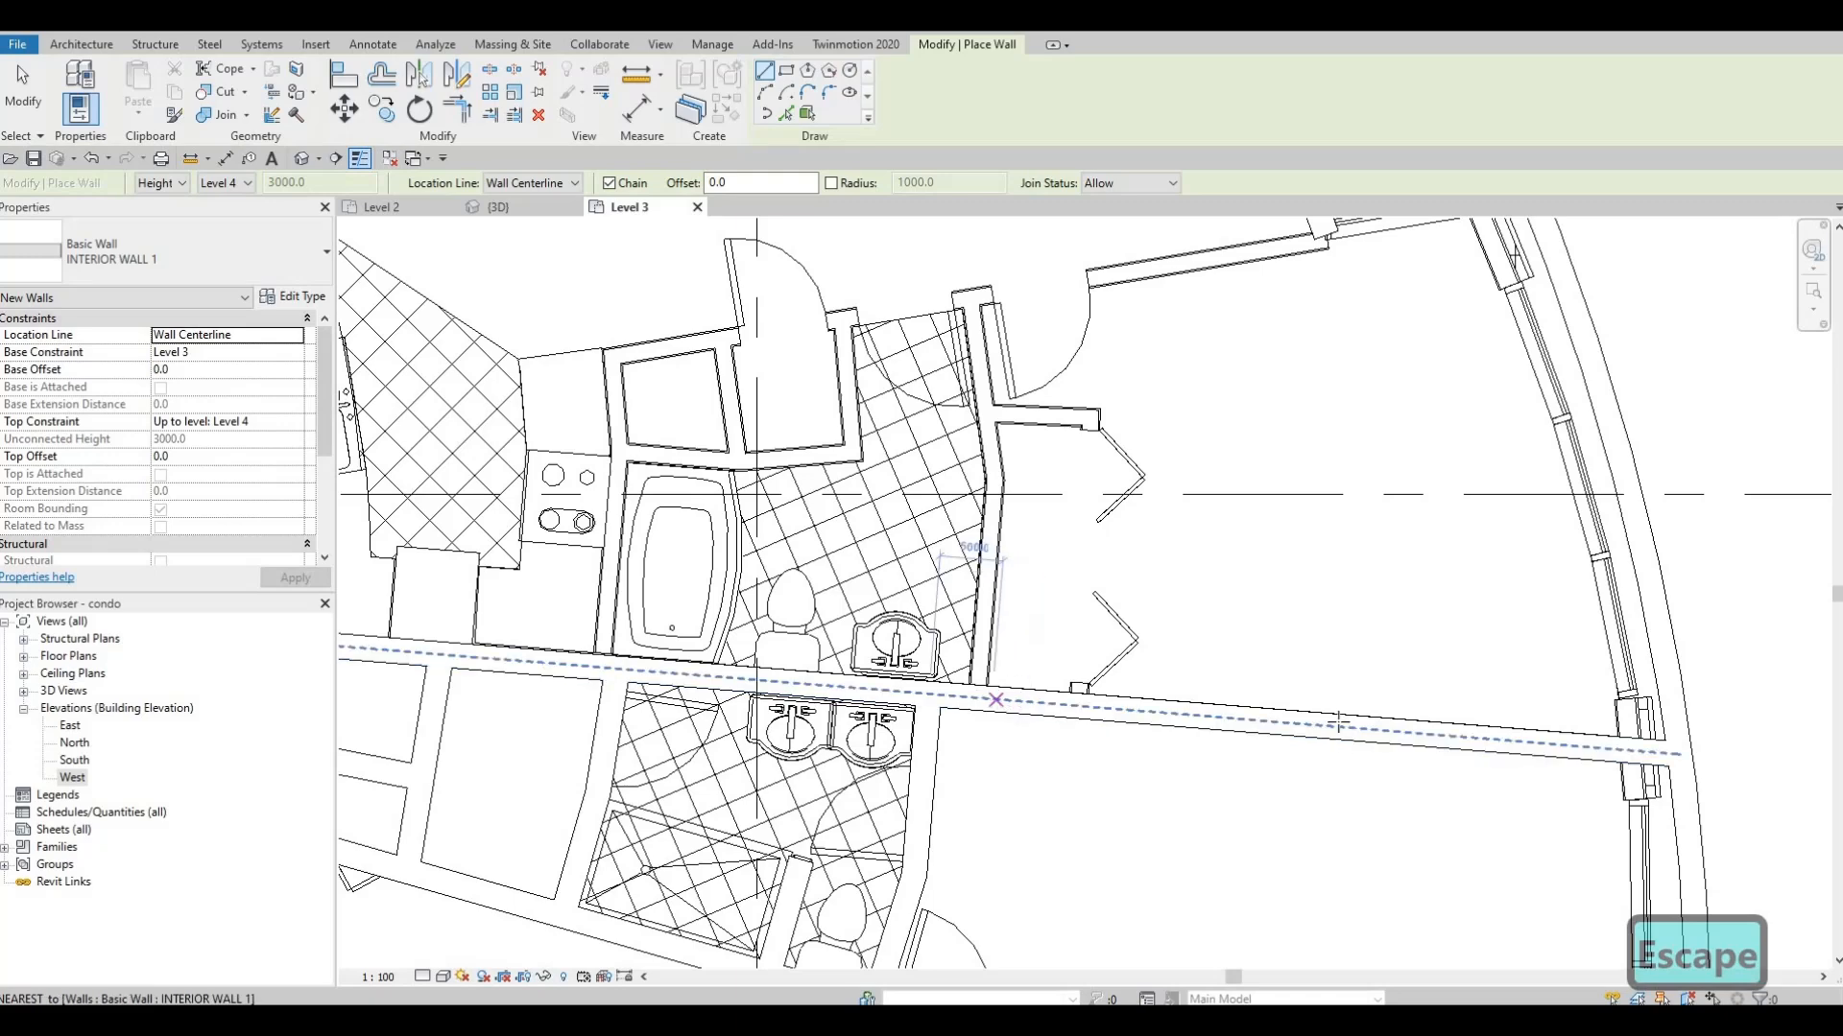
middle_click_drag(602, 660, 838, 770)
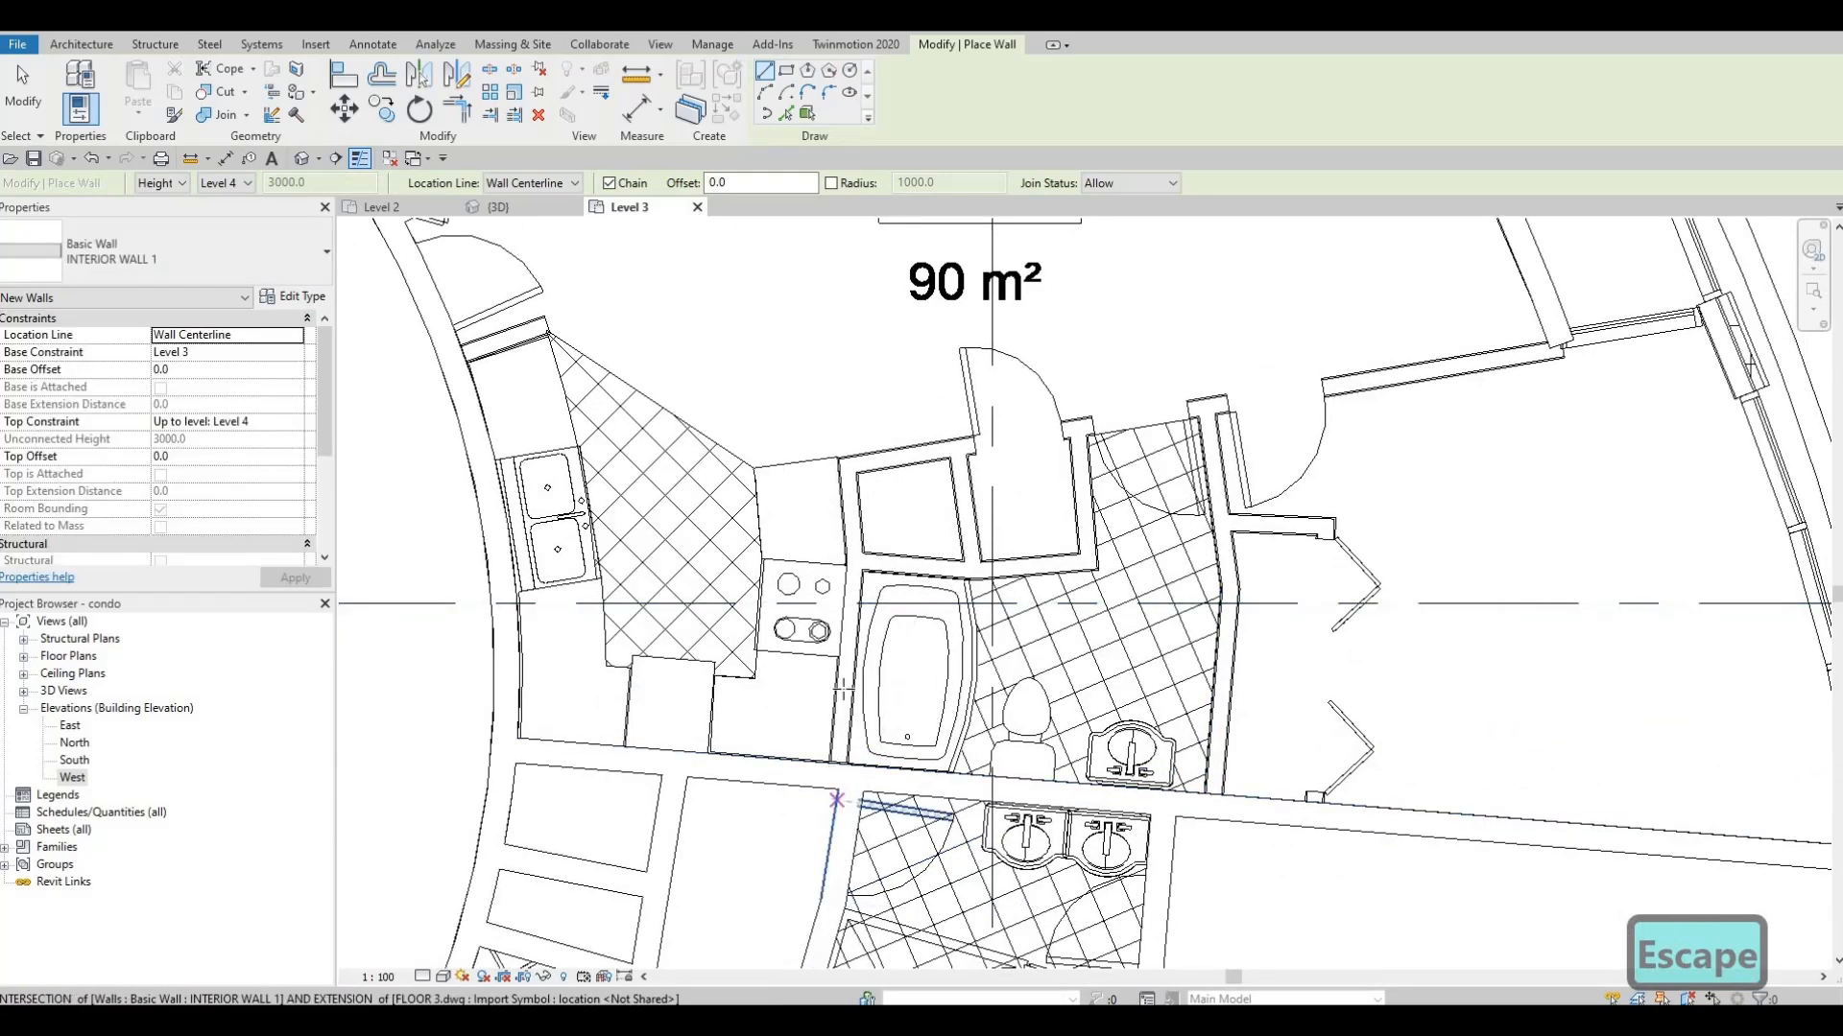
left_click(838, 763)
left_click(854, 562)
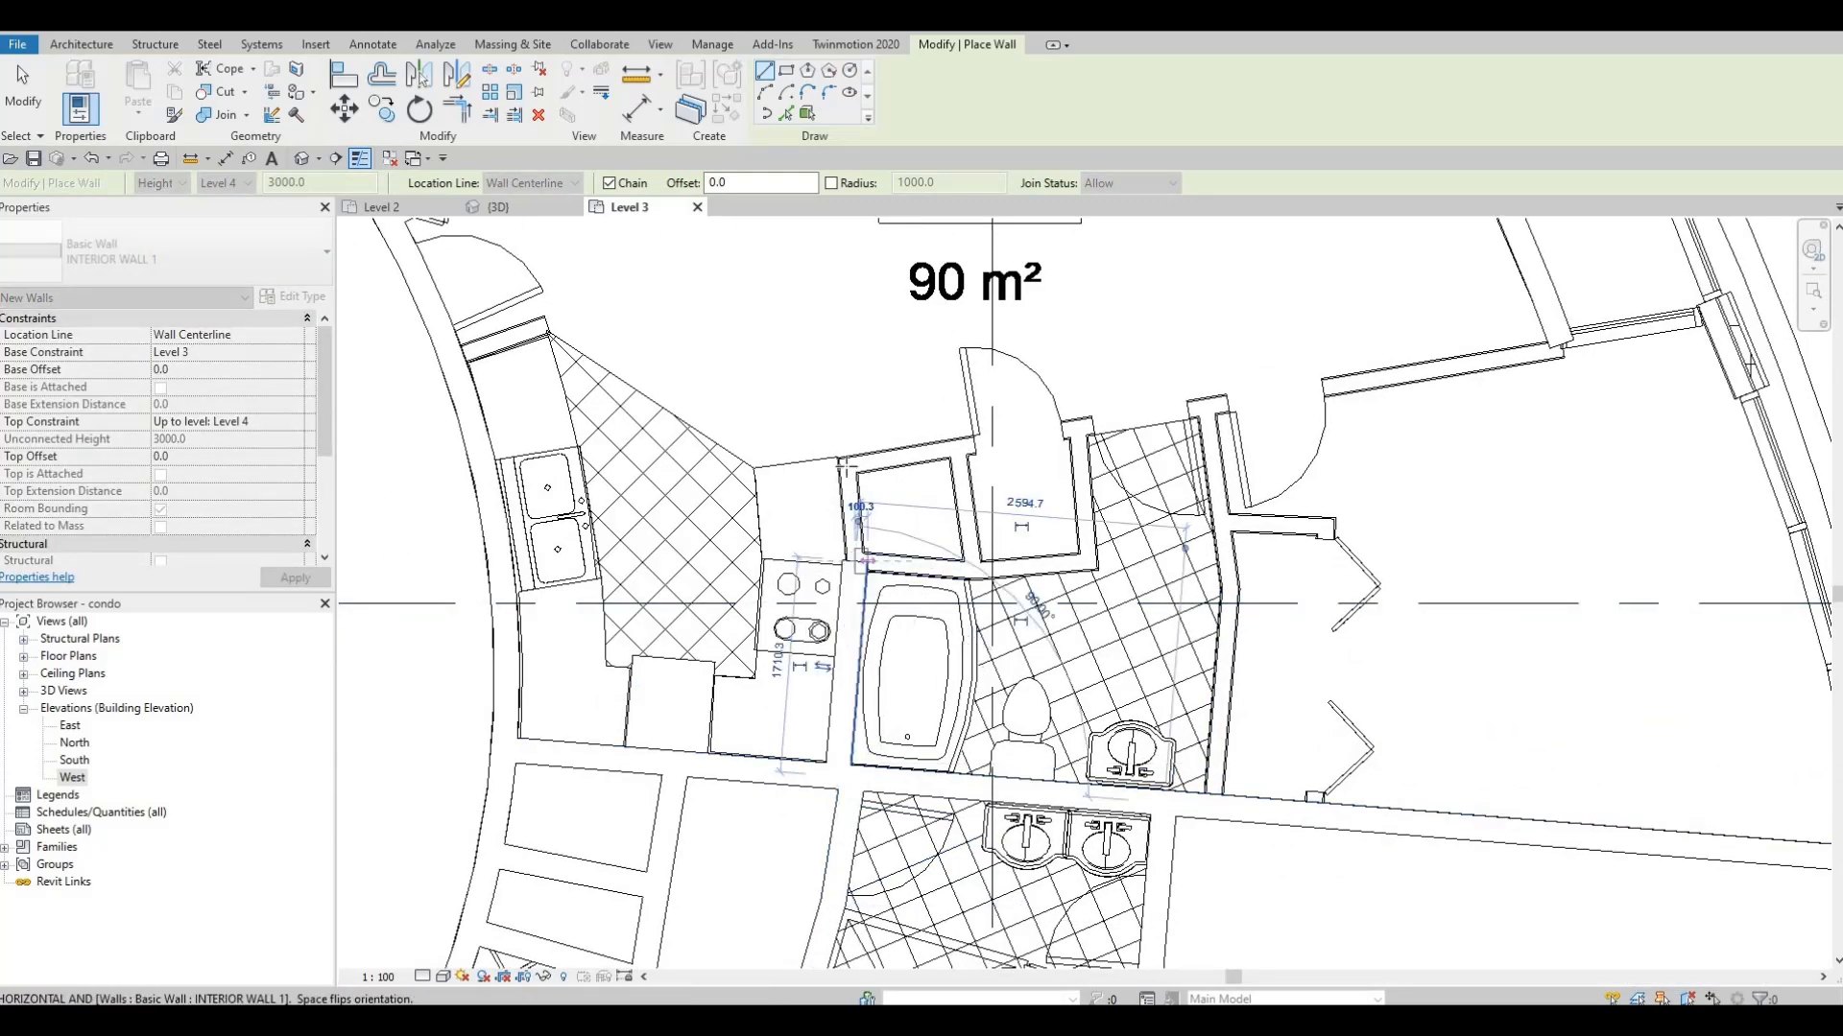
left_click(849, 462)
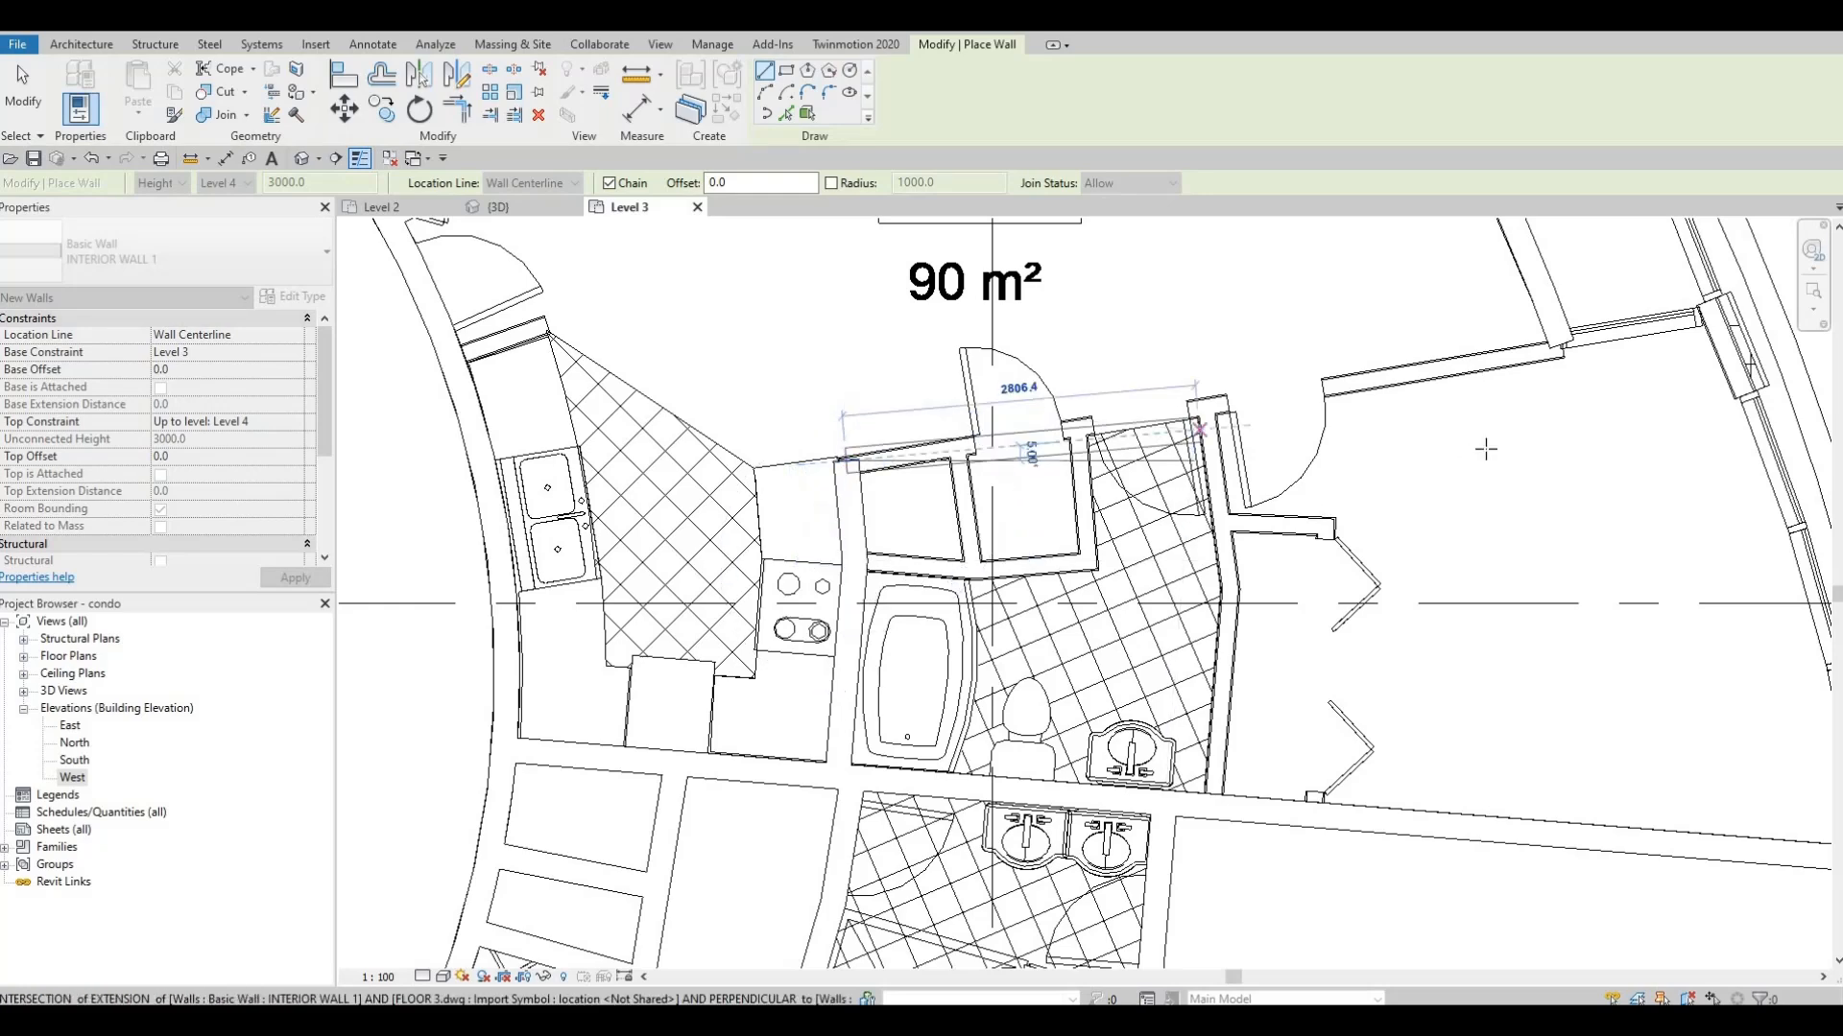
Draw a wall about 7150 mm long from unit 371's closet corner past the balcony end to the outer facade
middle_click_drag(1484, 448, 1205, 560)
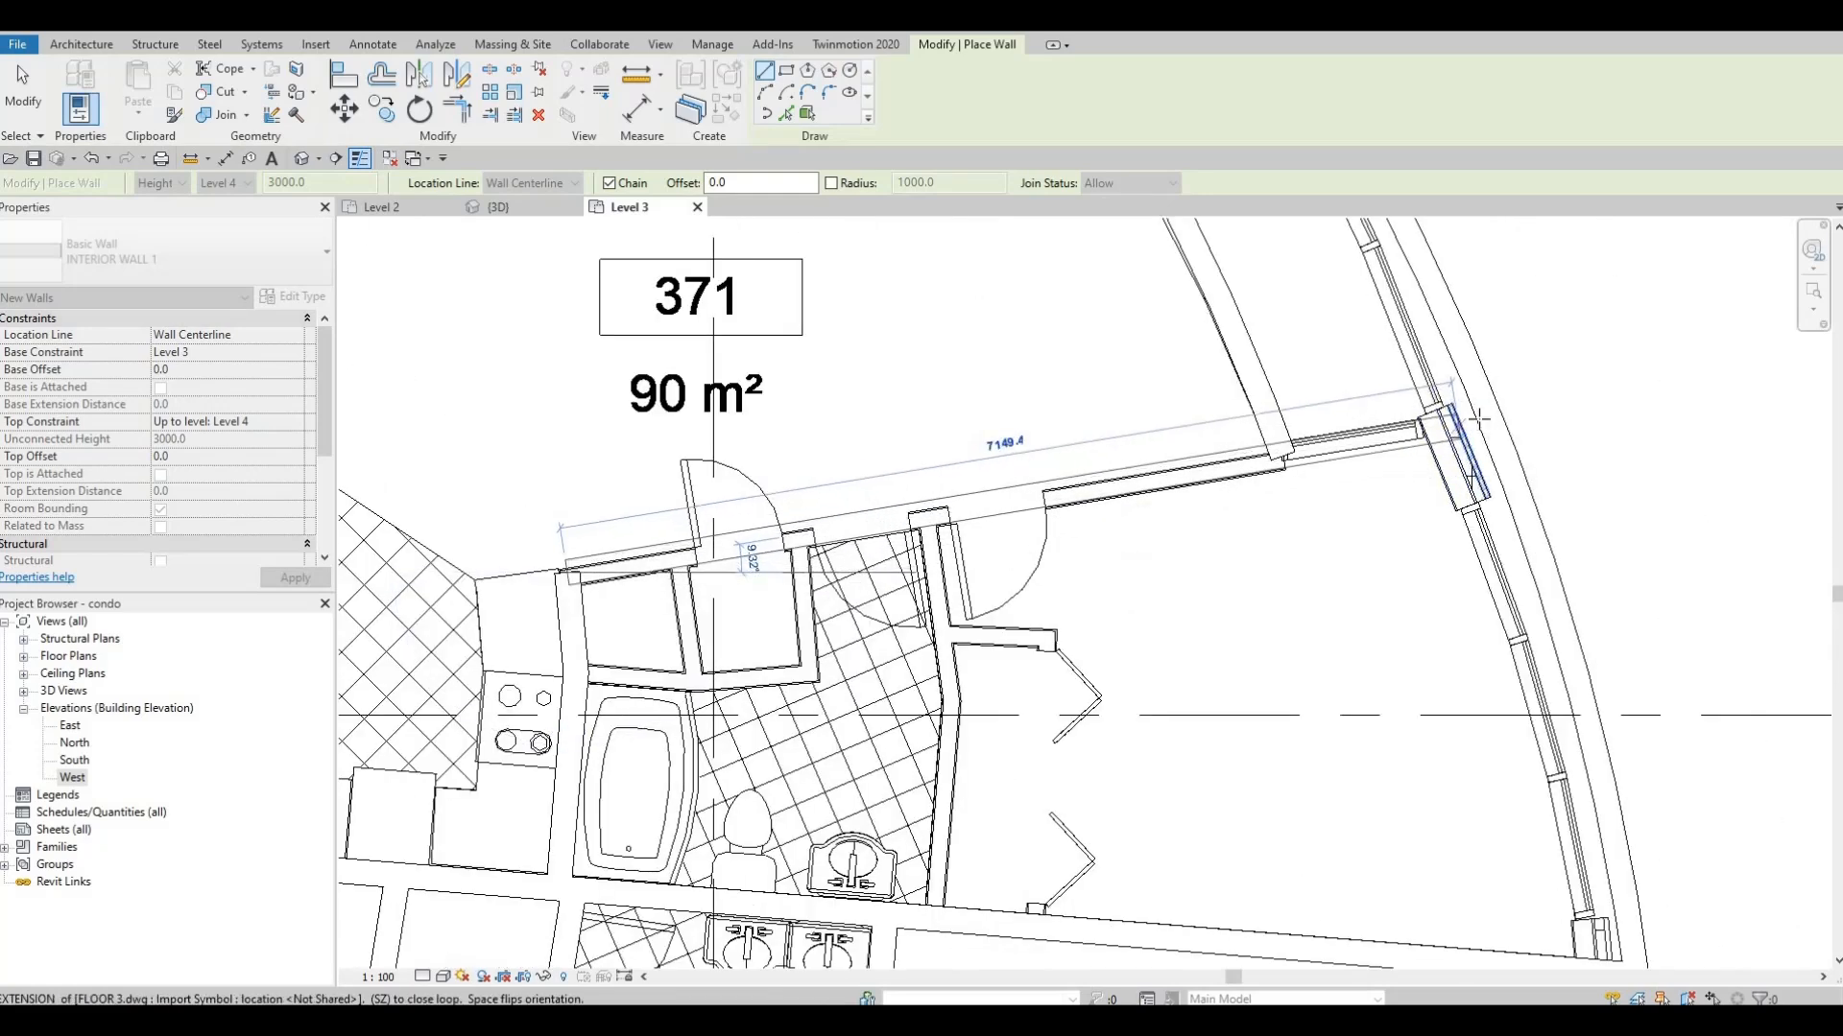
left_click(1476, 419)
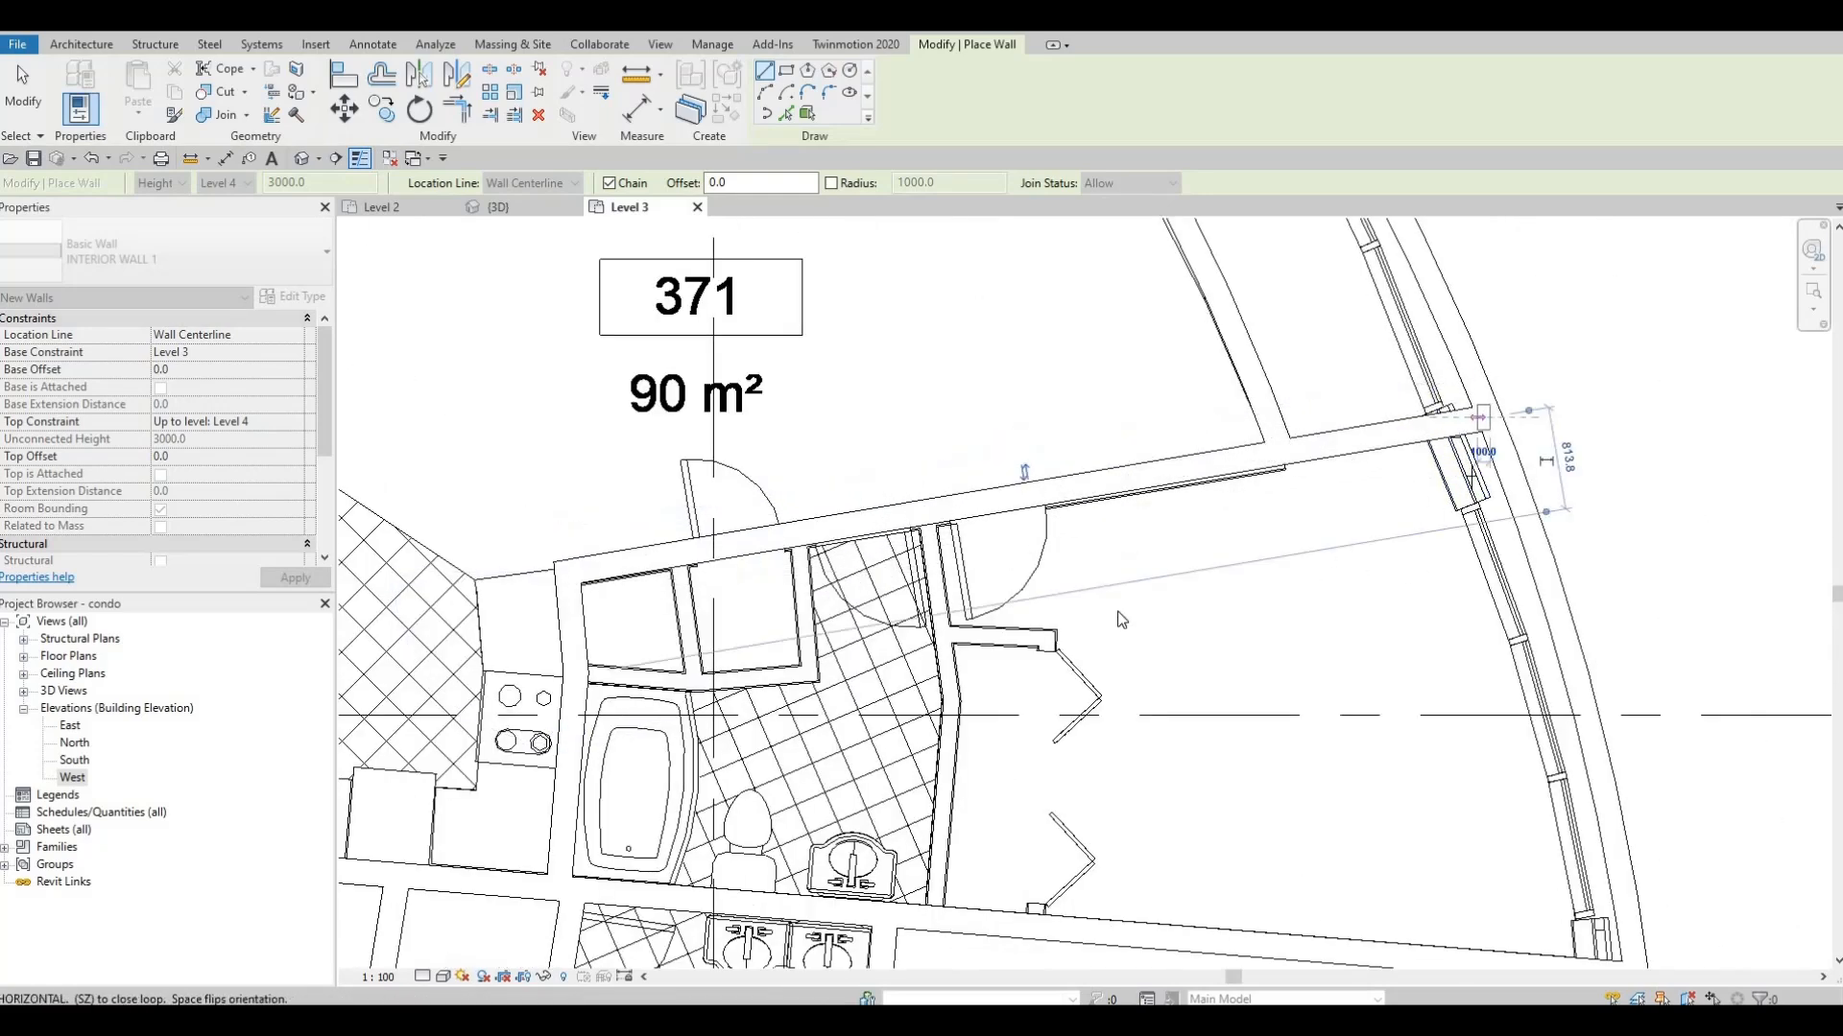
middle_click_drag(1119, 621, 1205, 584)
key("Escape")
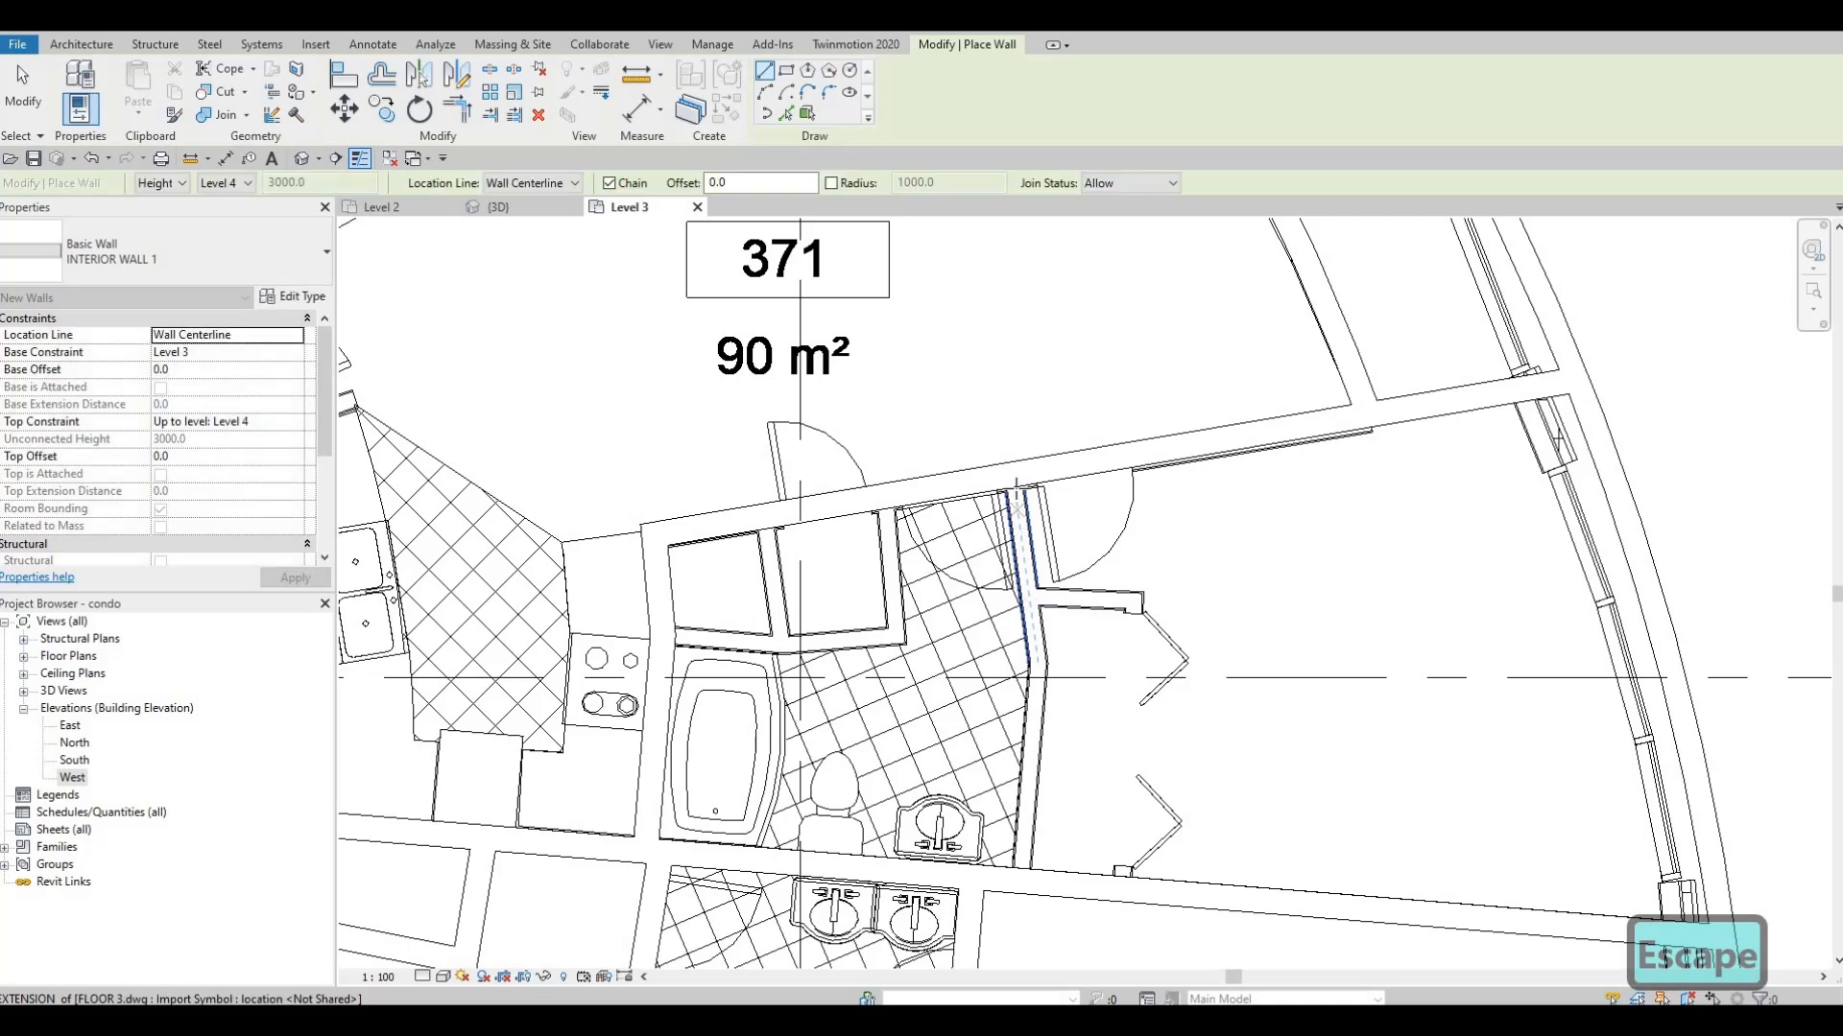
Draw unit 371's bedroom-side bathroom wall in two angled segments, the lower one about 1576 mm long and ending at the dividing wall
left_click(1023, 487)
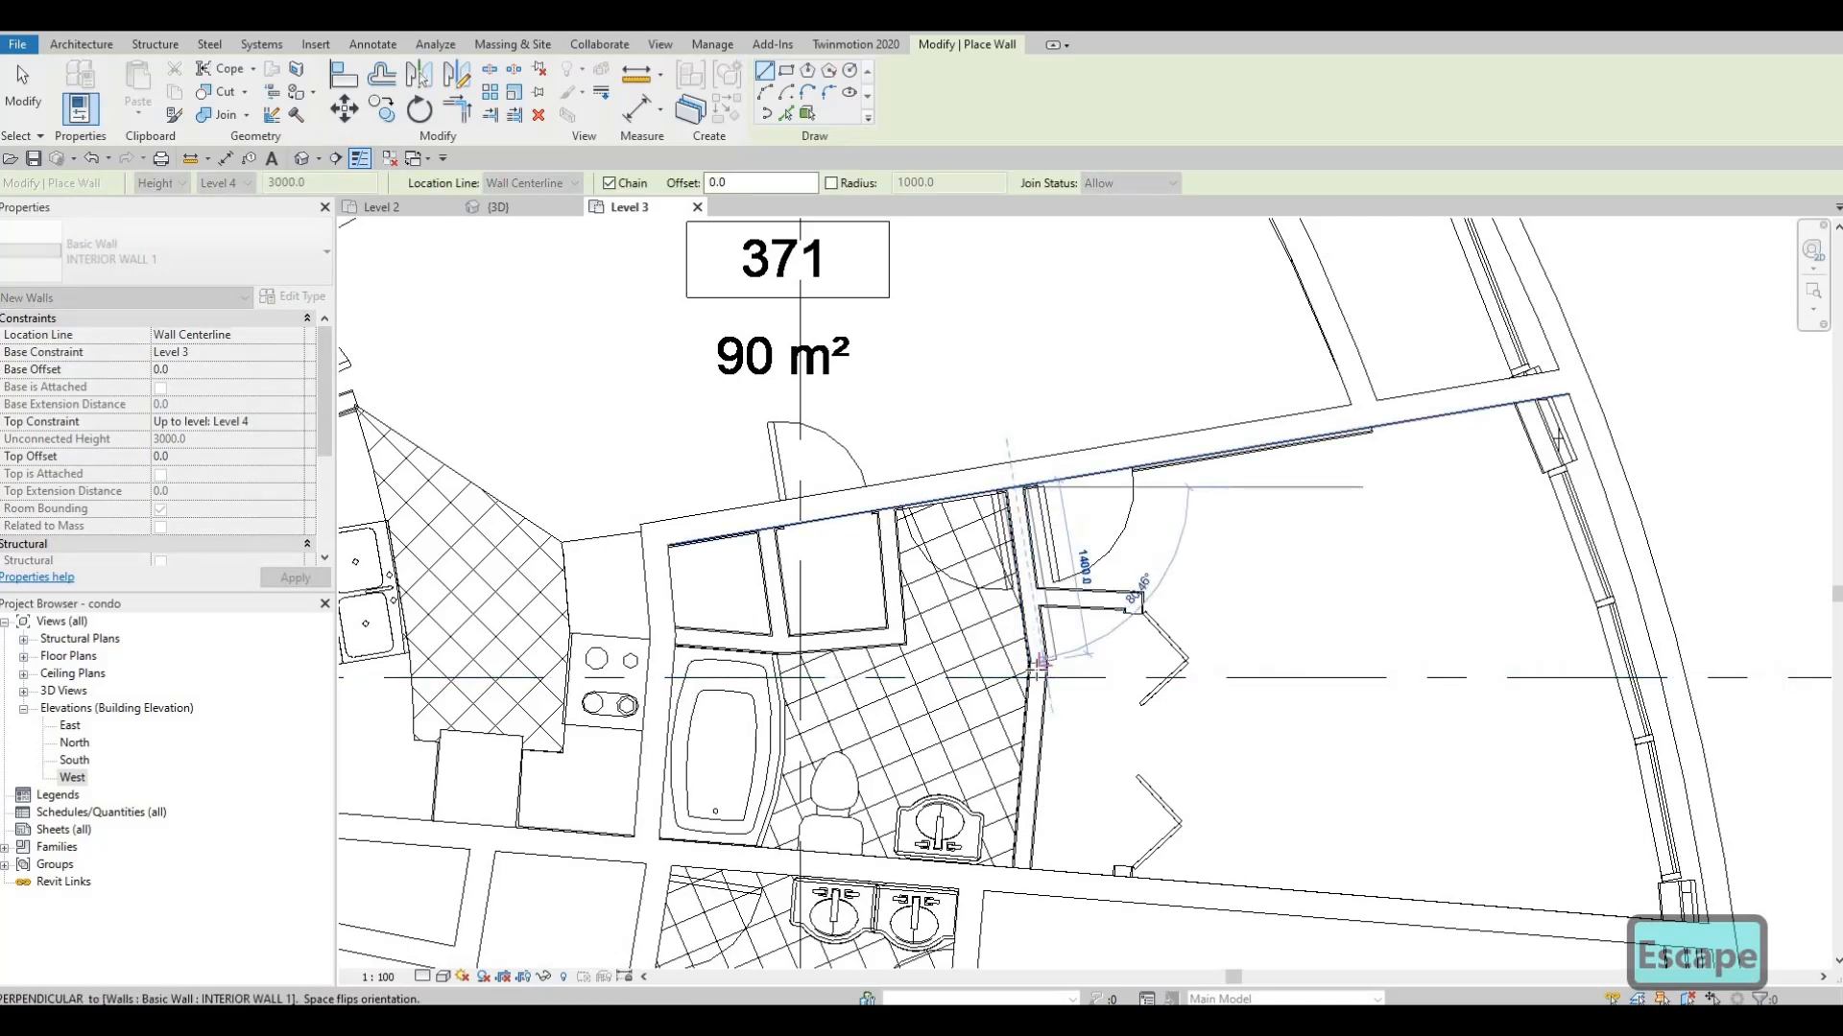
scroll(1042, 672, "up", 3)
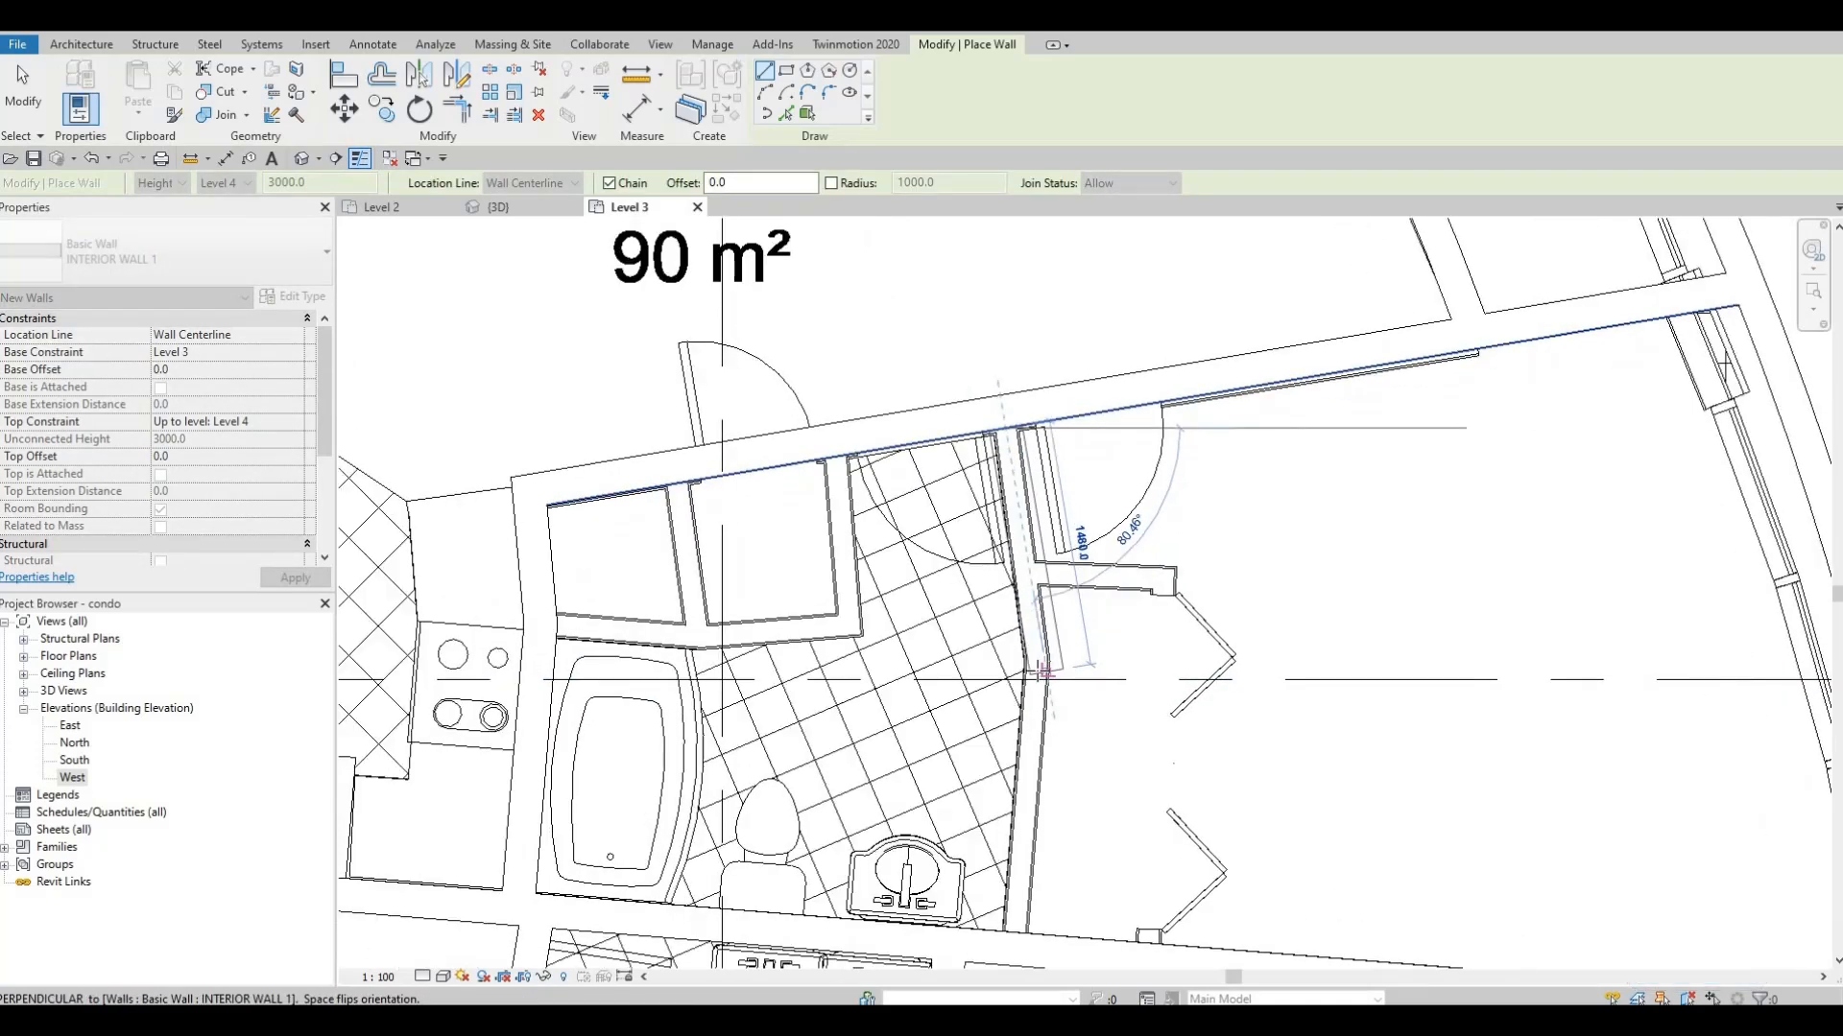
left_click(1041, 672)
middle_click_drag(1053, 811, 1085, 663)
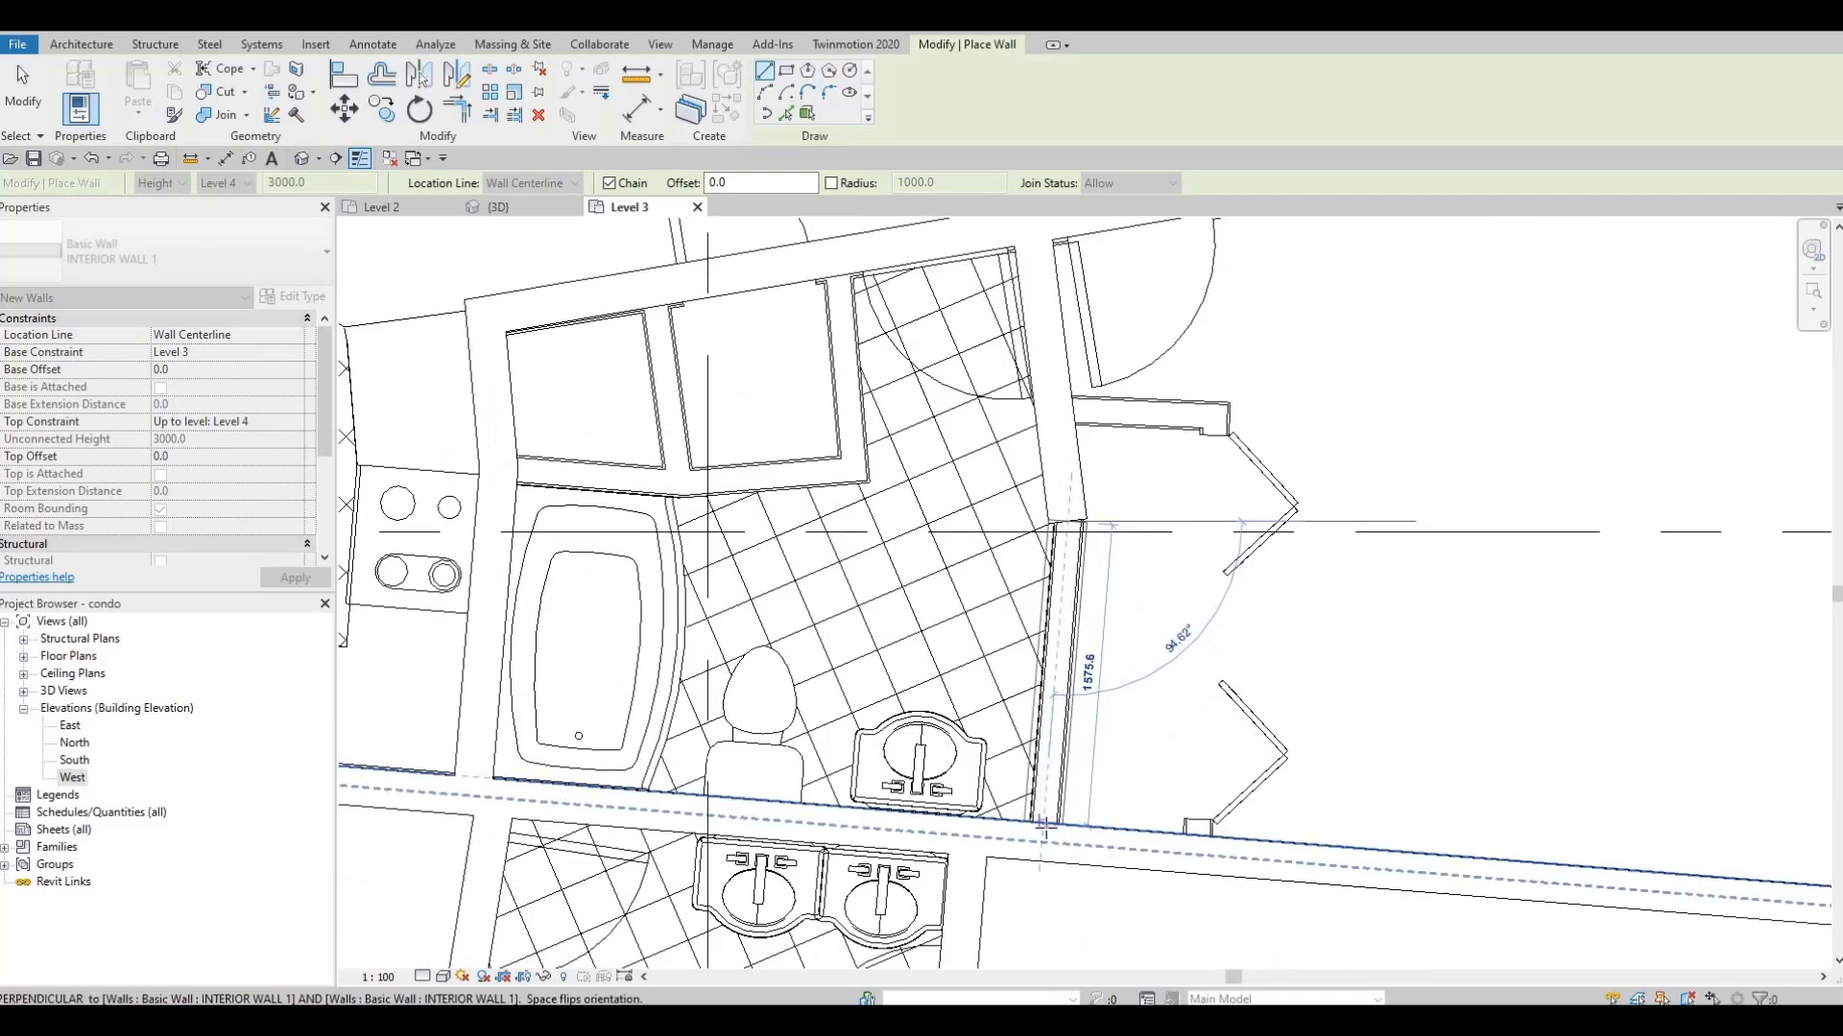
key("Escape")
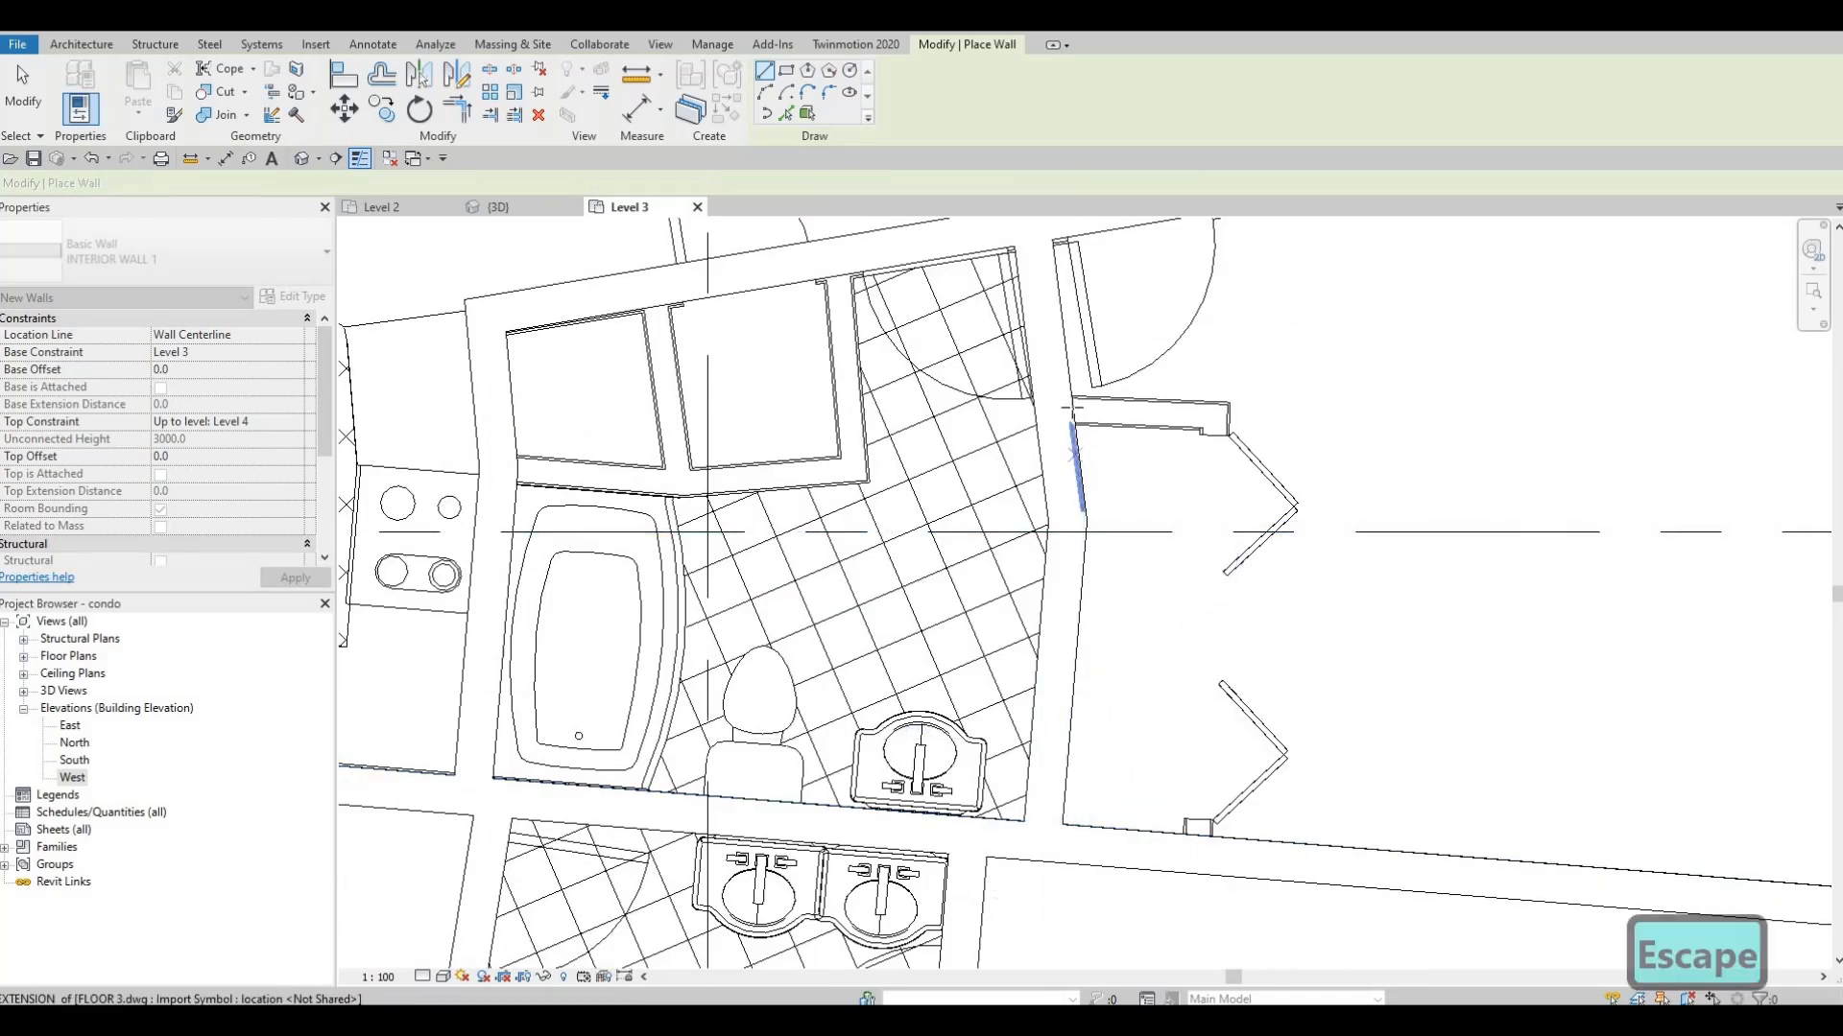
Draw unit 371's bedroom closet with a short end wall about 800 mm long and a front wall down to the dividing wall
left_click(1094, 406)
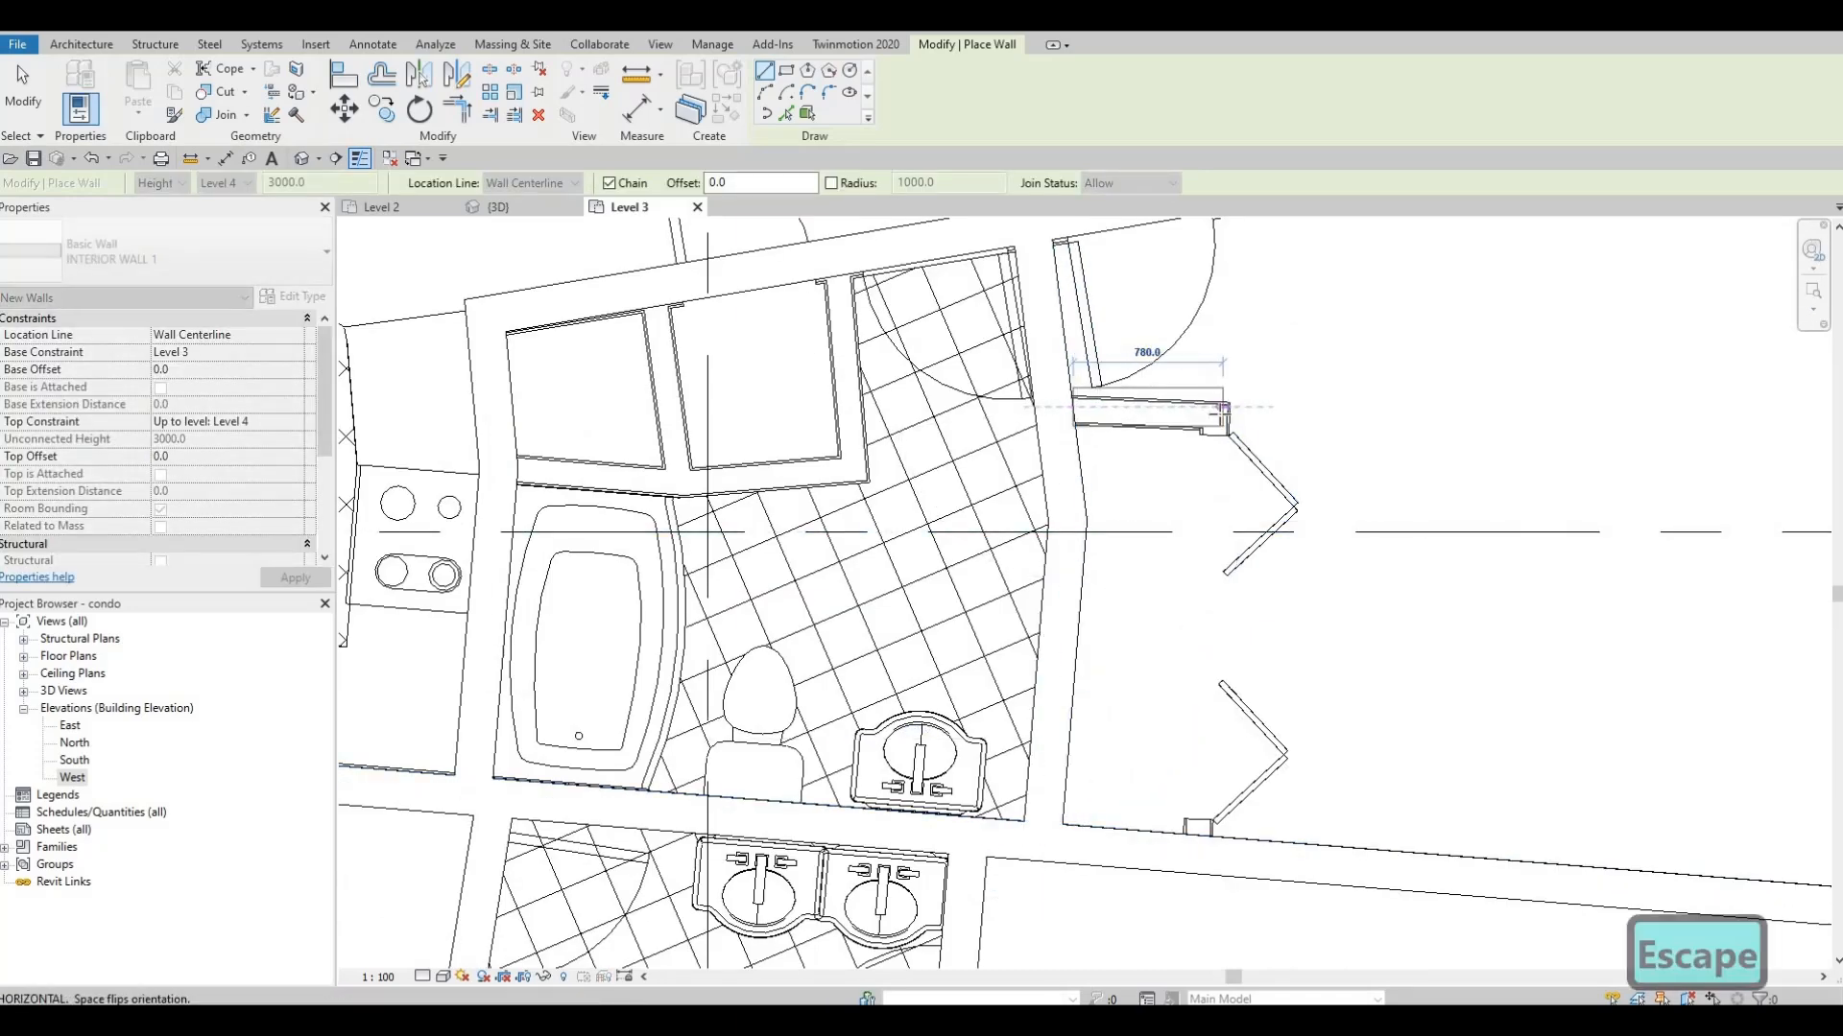
scroll(1220, 407, "up", 2)
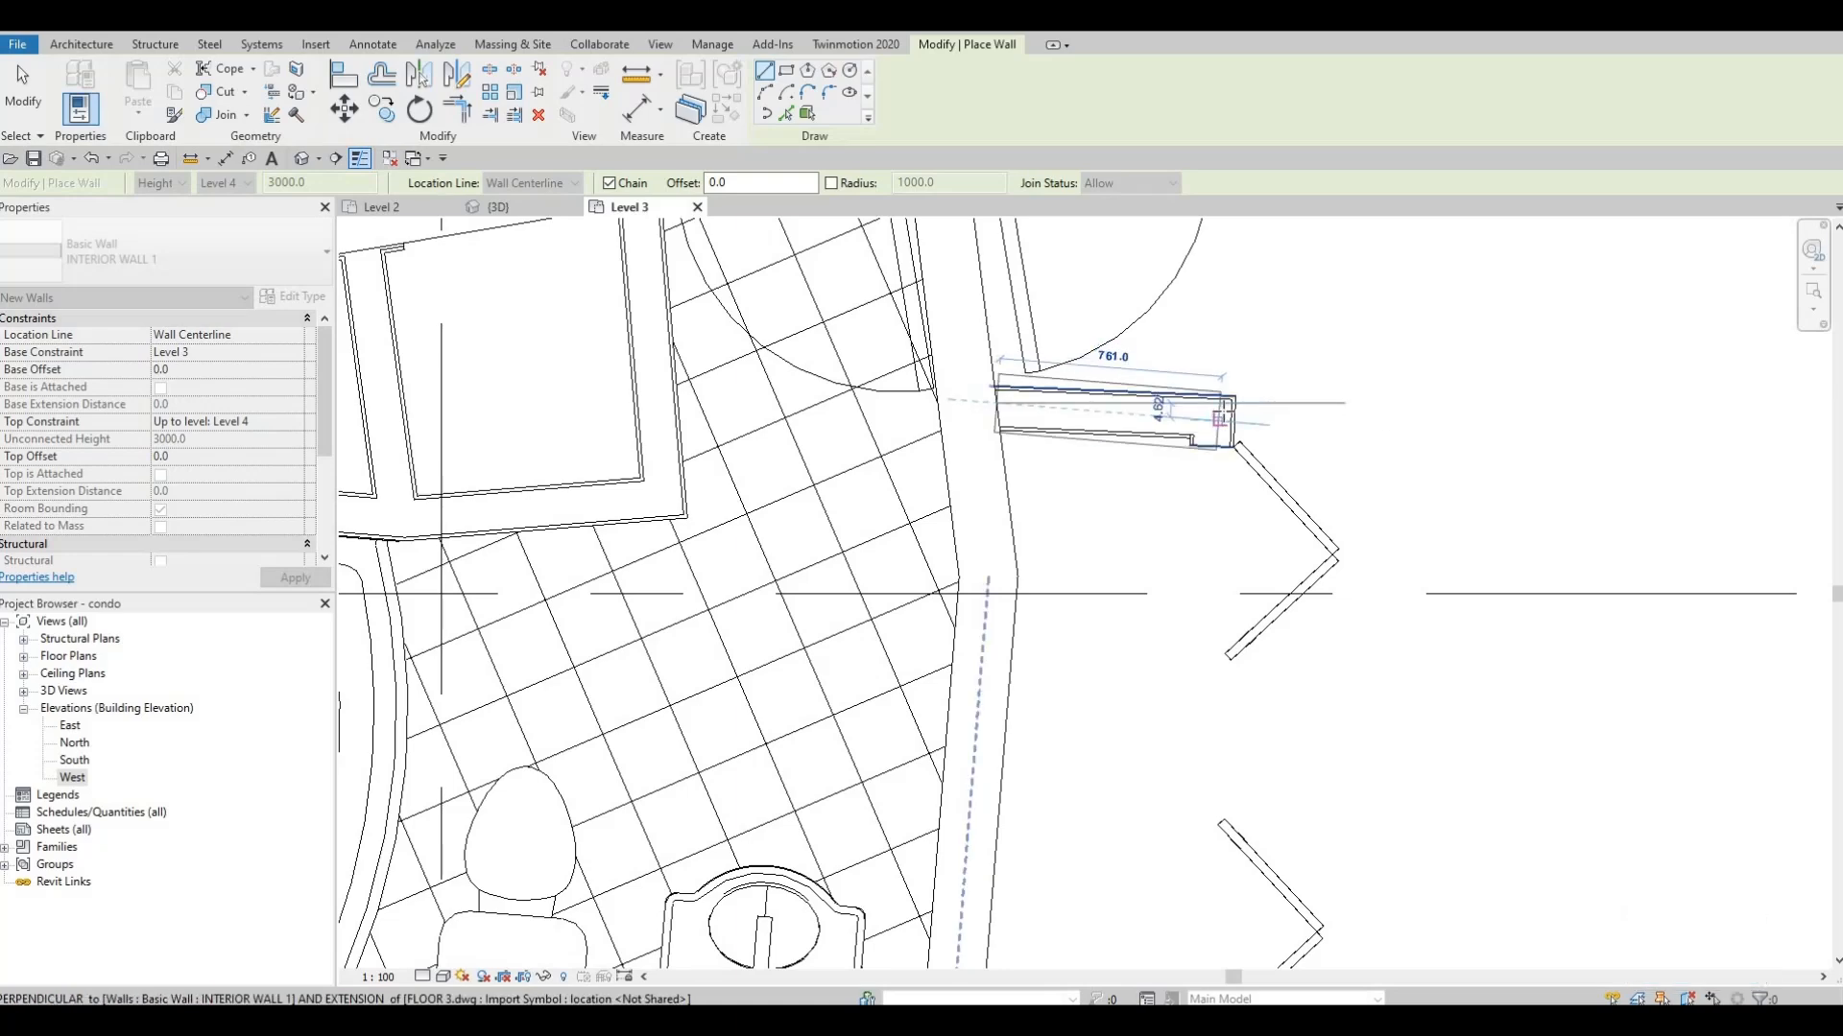
scroll(1219, 420, "up", 1)
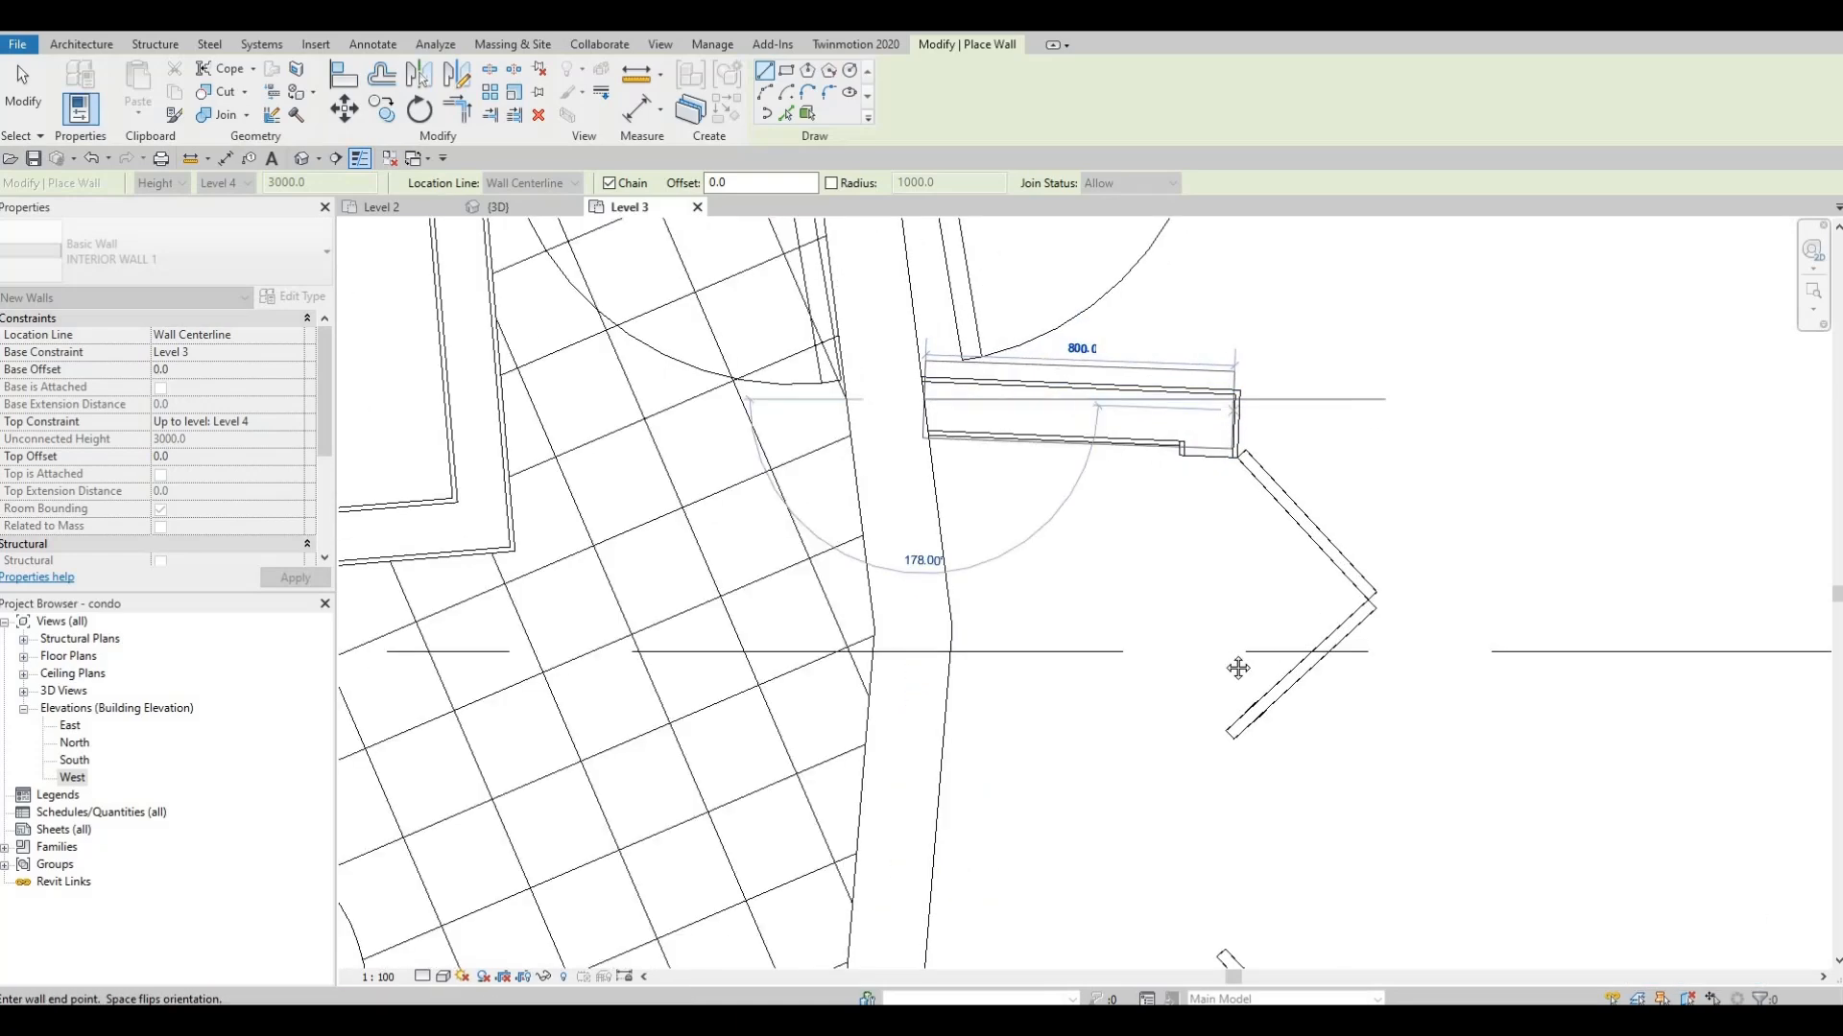
middle_click_drag(1224, 666, 1224, 487)
scroll(1205, 699, "down", 2)
middle_click_drag(1182, 946, 1222, 720)
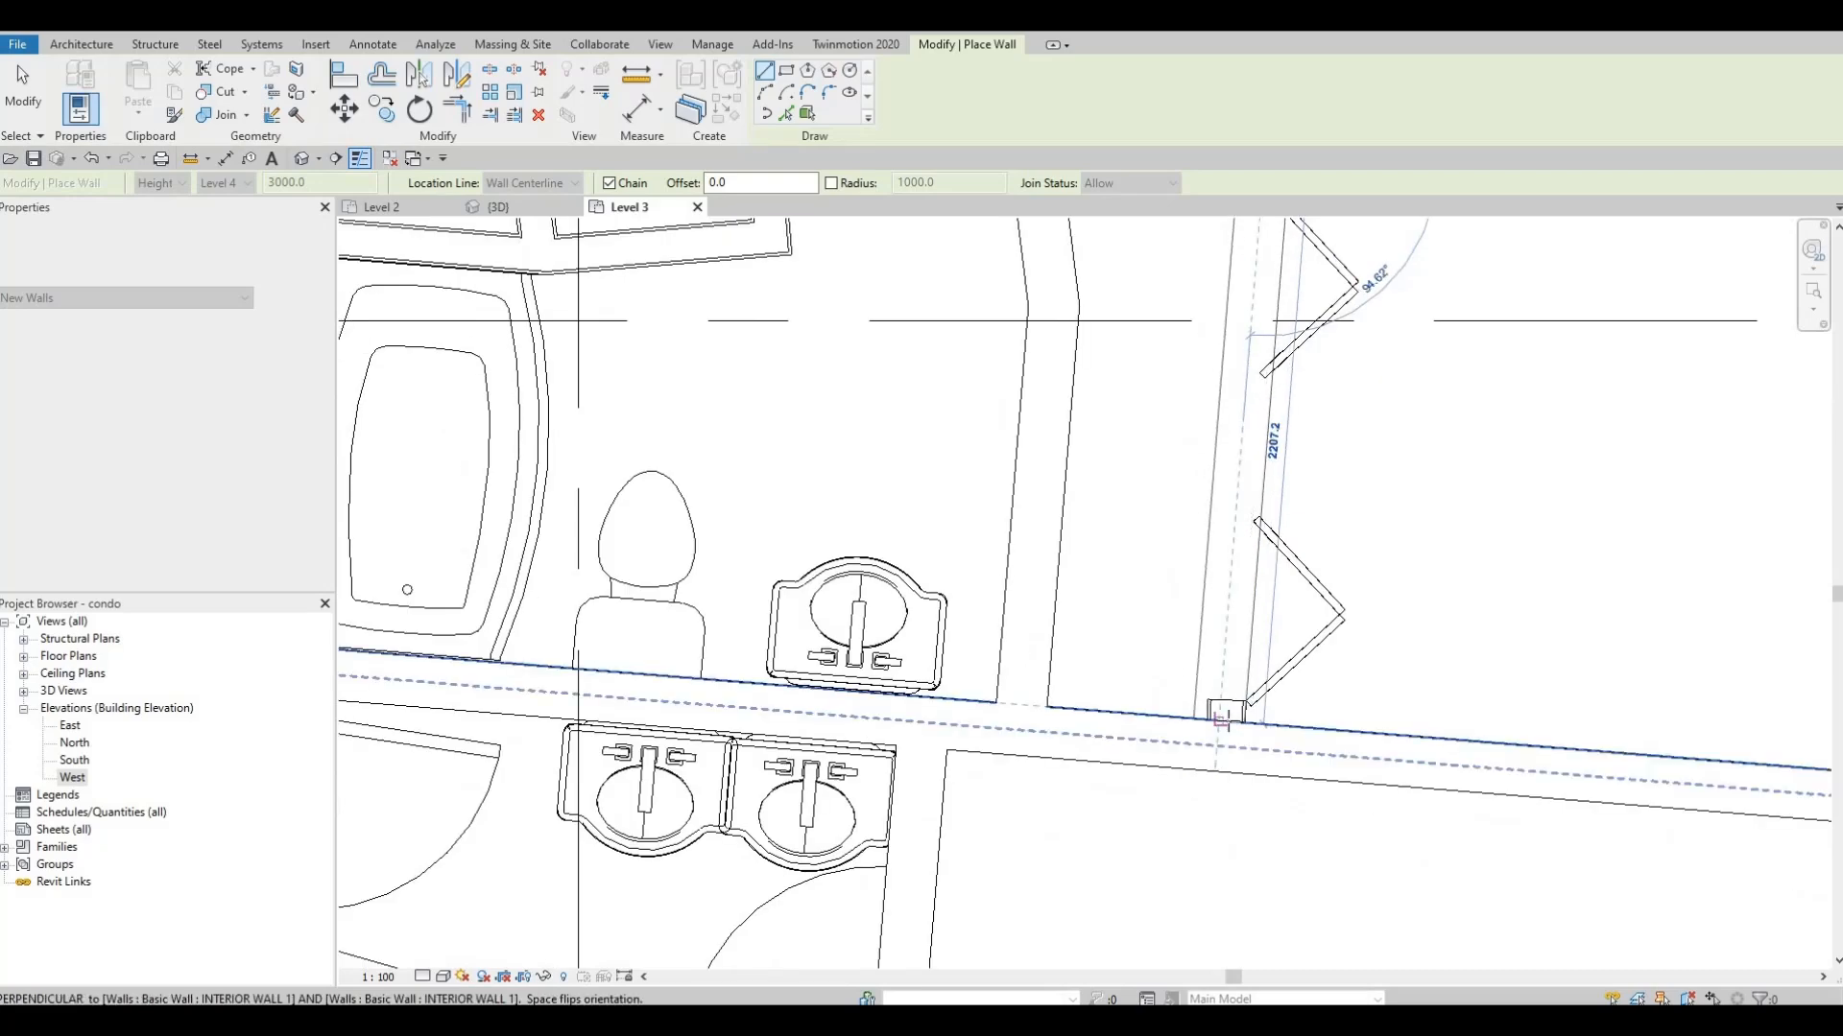
left_click(1221, 719)
key("Escape")
Trace the walls enclosing the two small closets above unit 371's bathtub, including the divider between them
scroll(1250, 651, "down", 1)
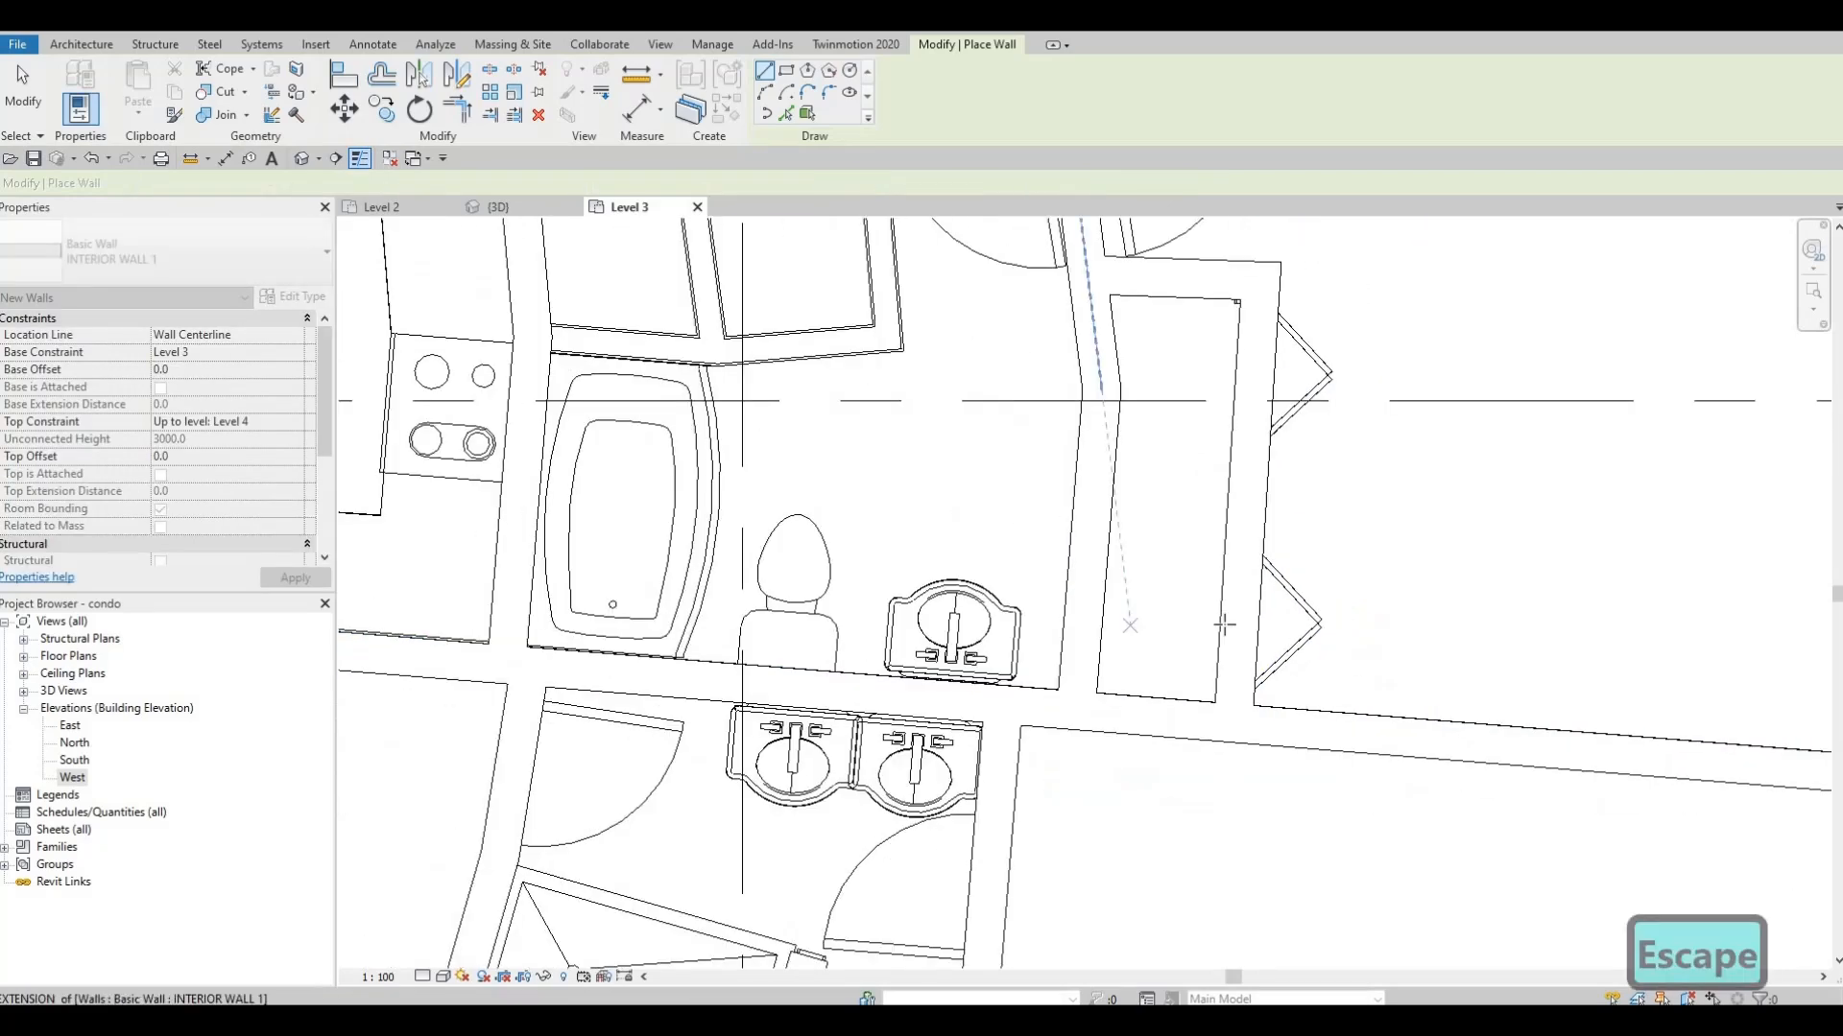
scroll(1224, 625, "down", 1)
middle_click_drag(940, 594, 1224, 640)
middle_click_drag(1210, 260, 1212, 360)
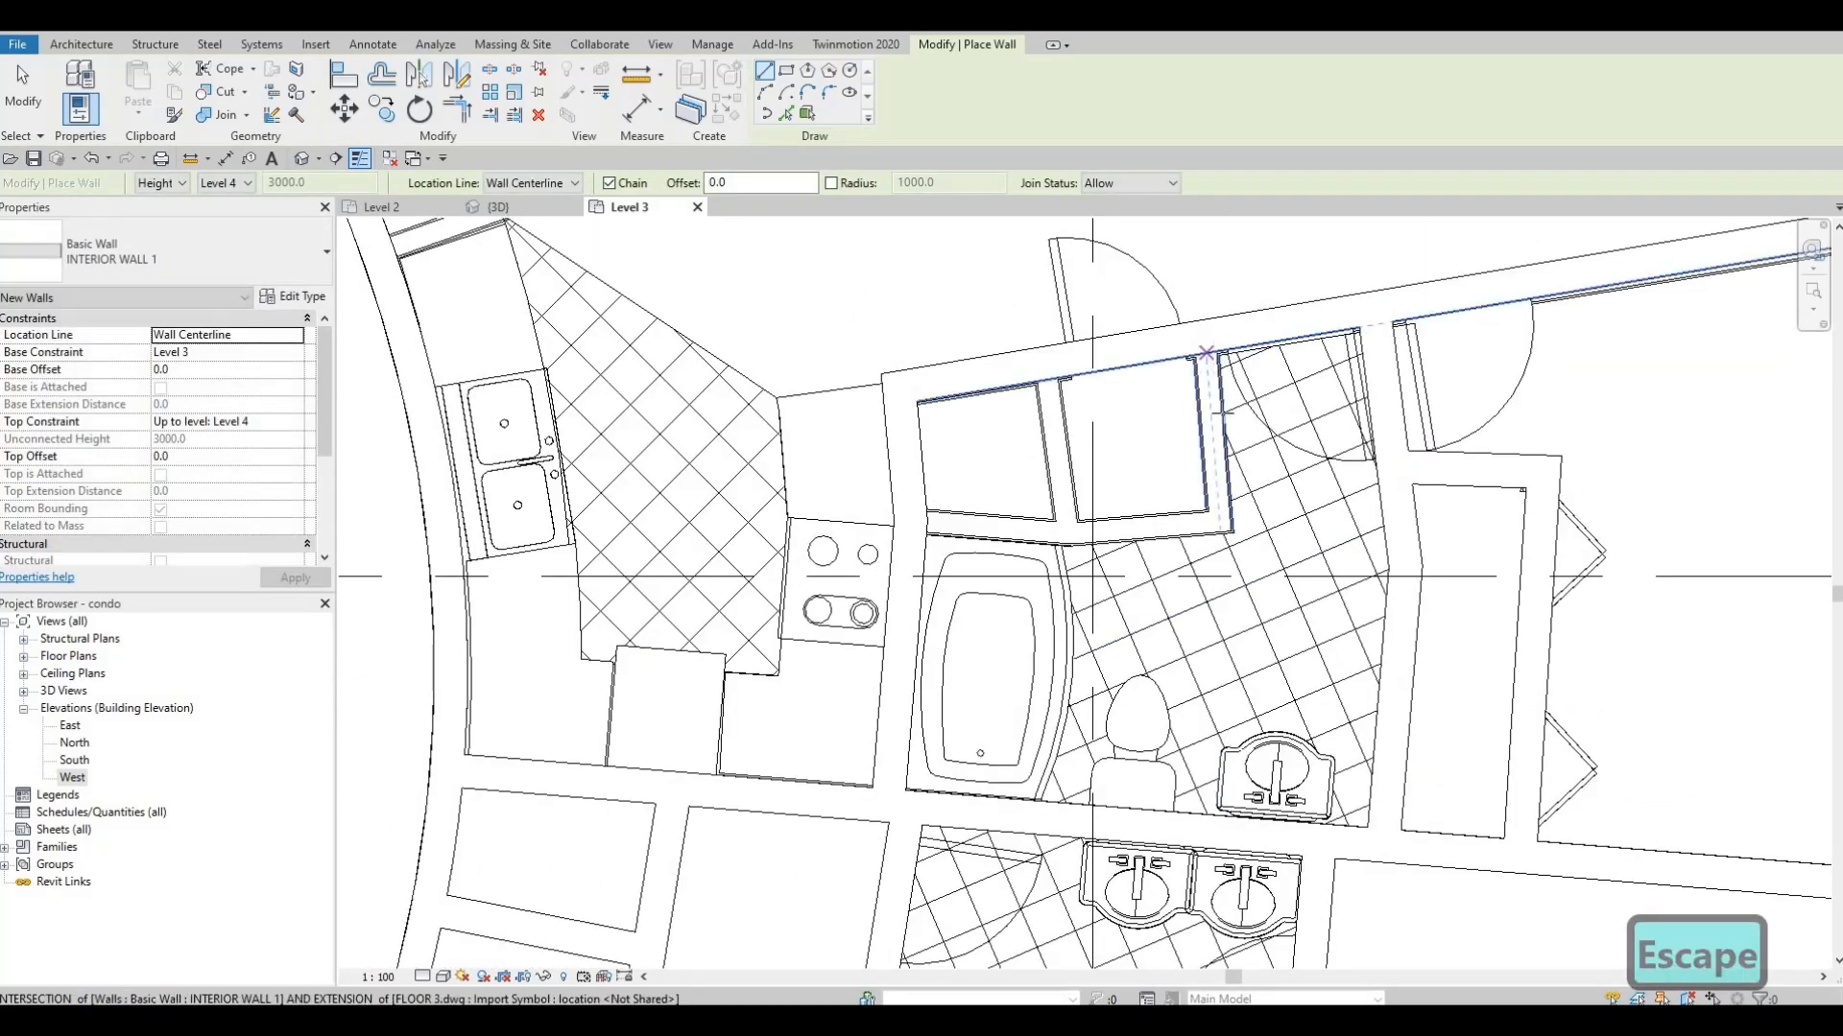
left_click(1231, 520)
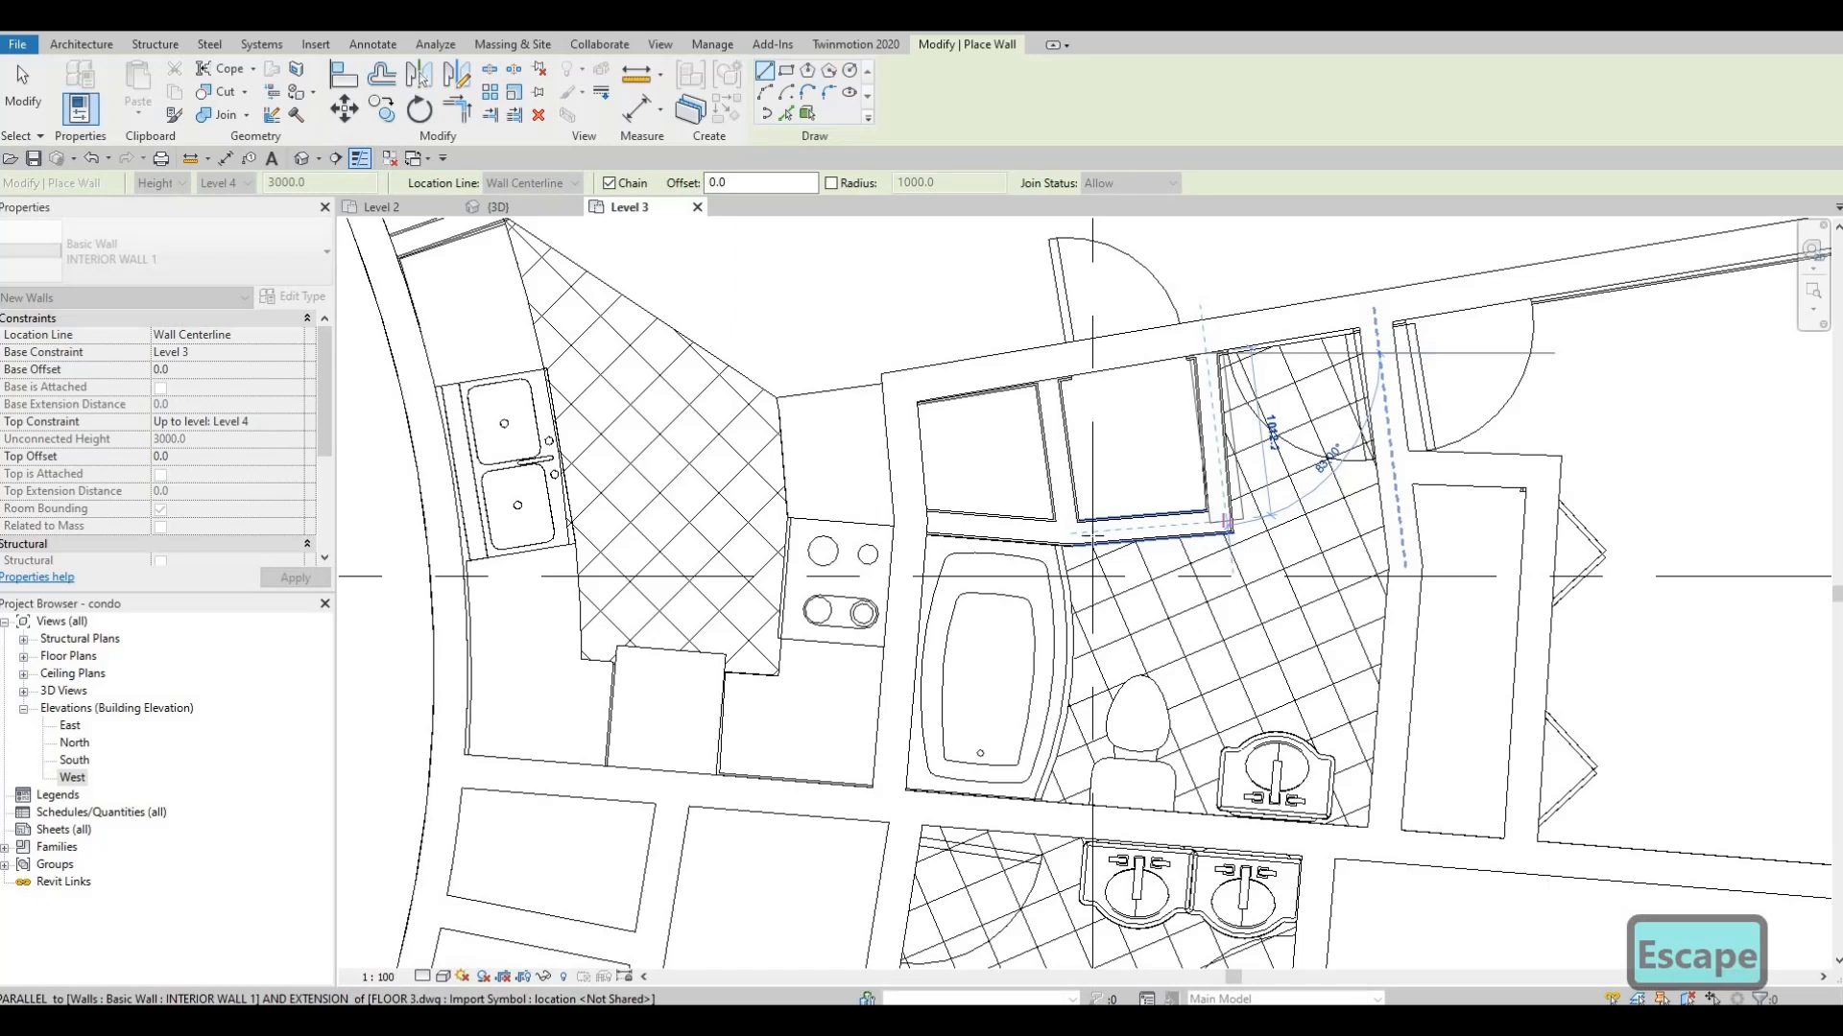
left_click(1077, 540)
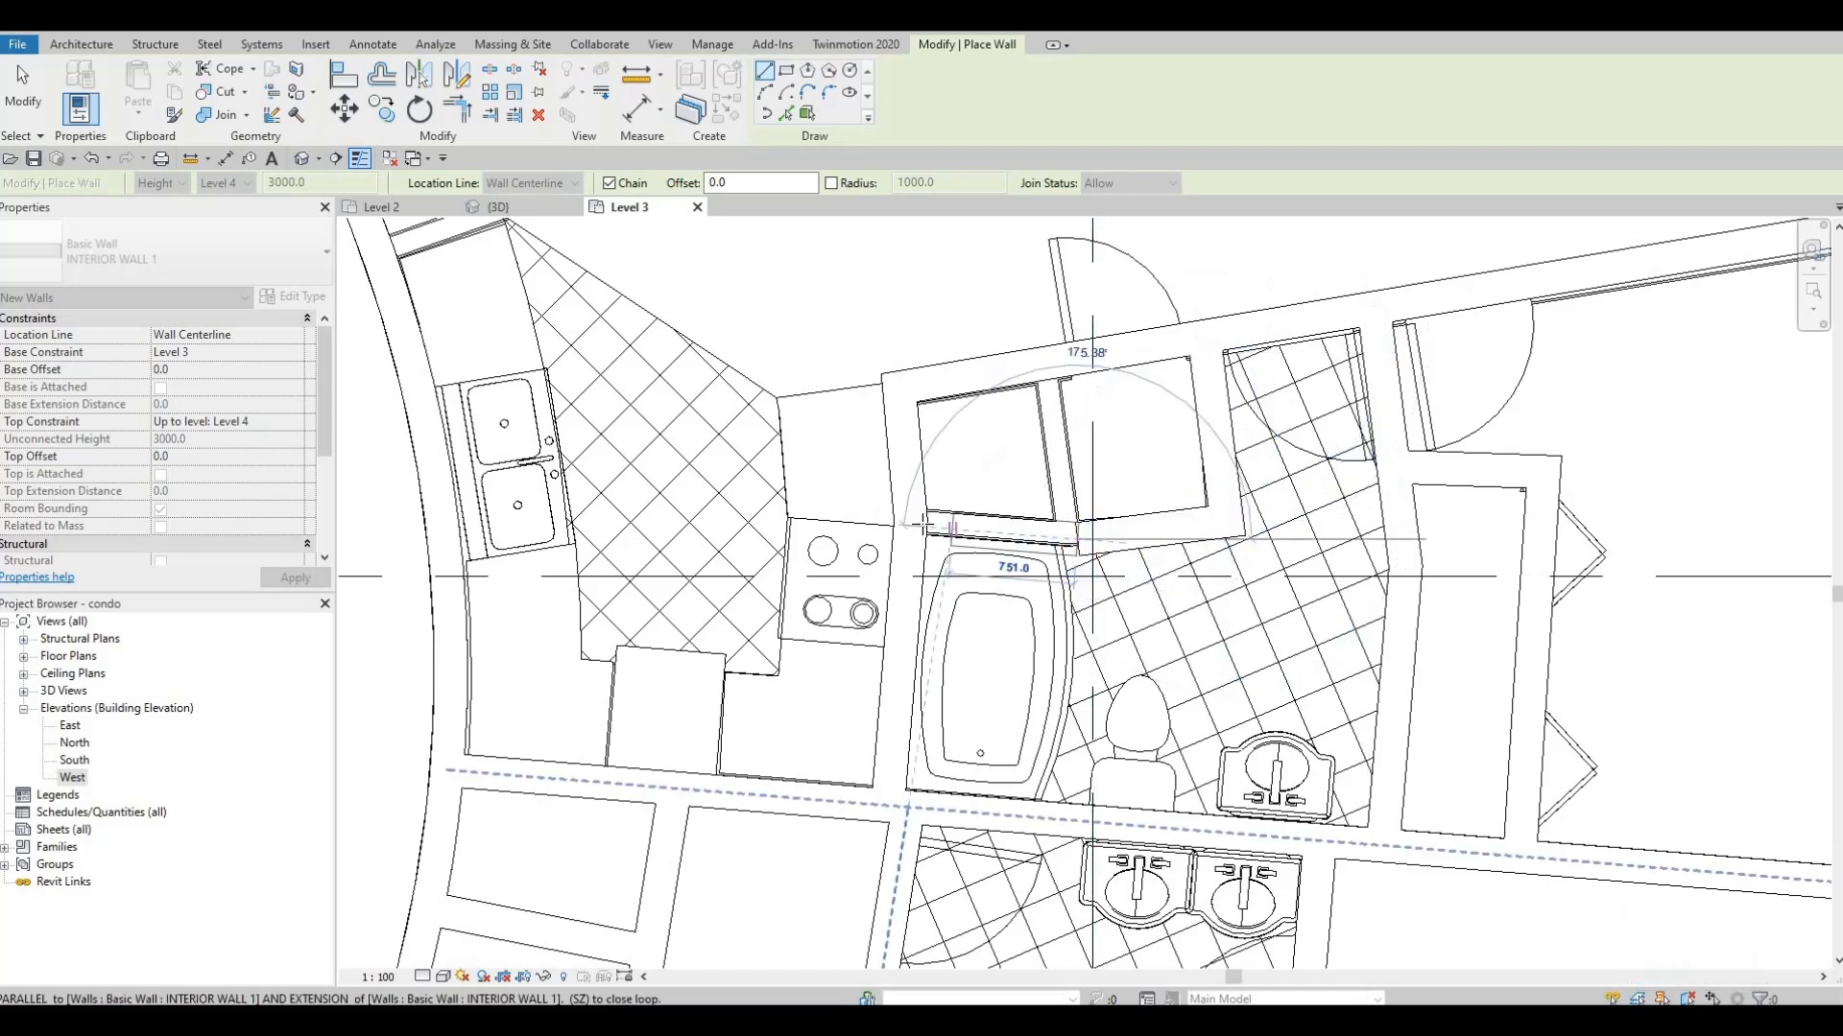
key("Escape")
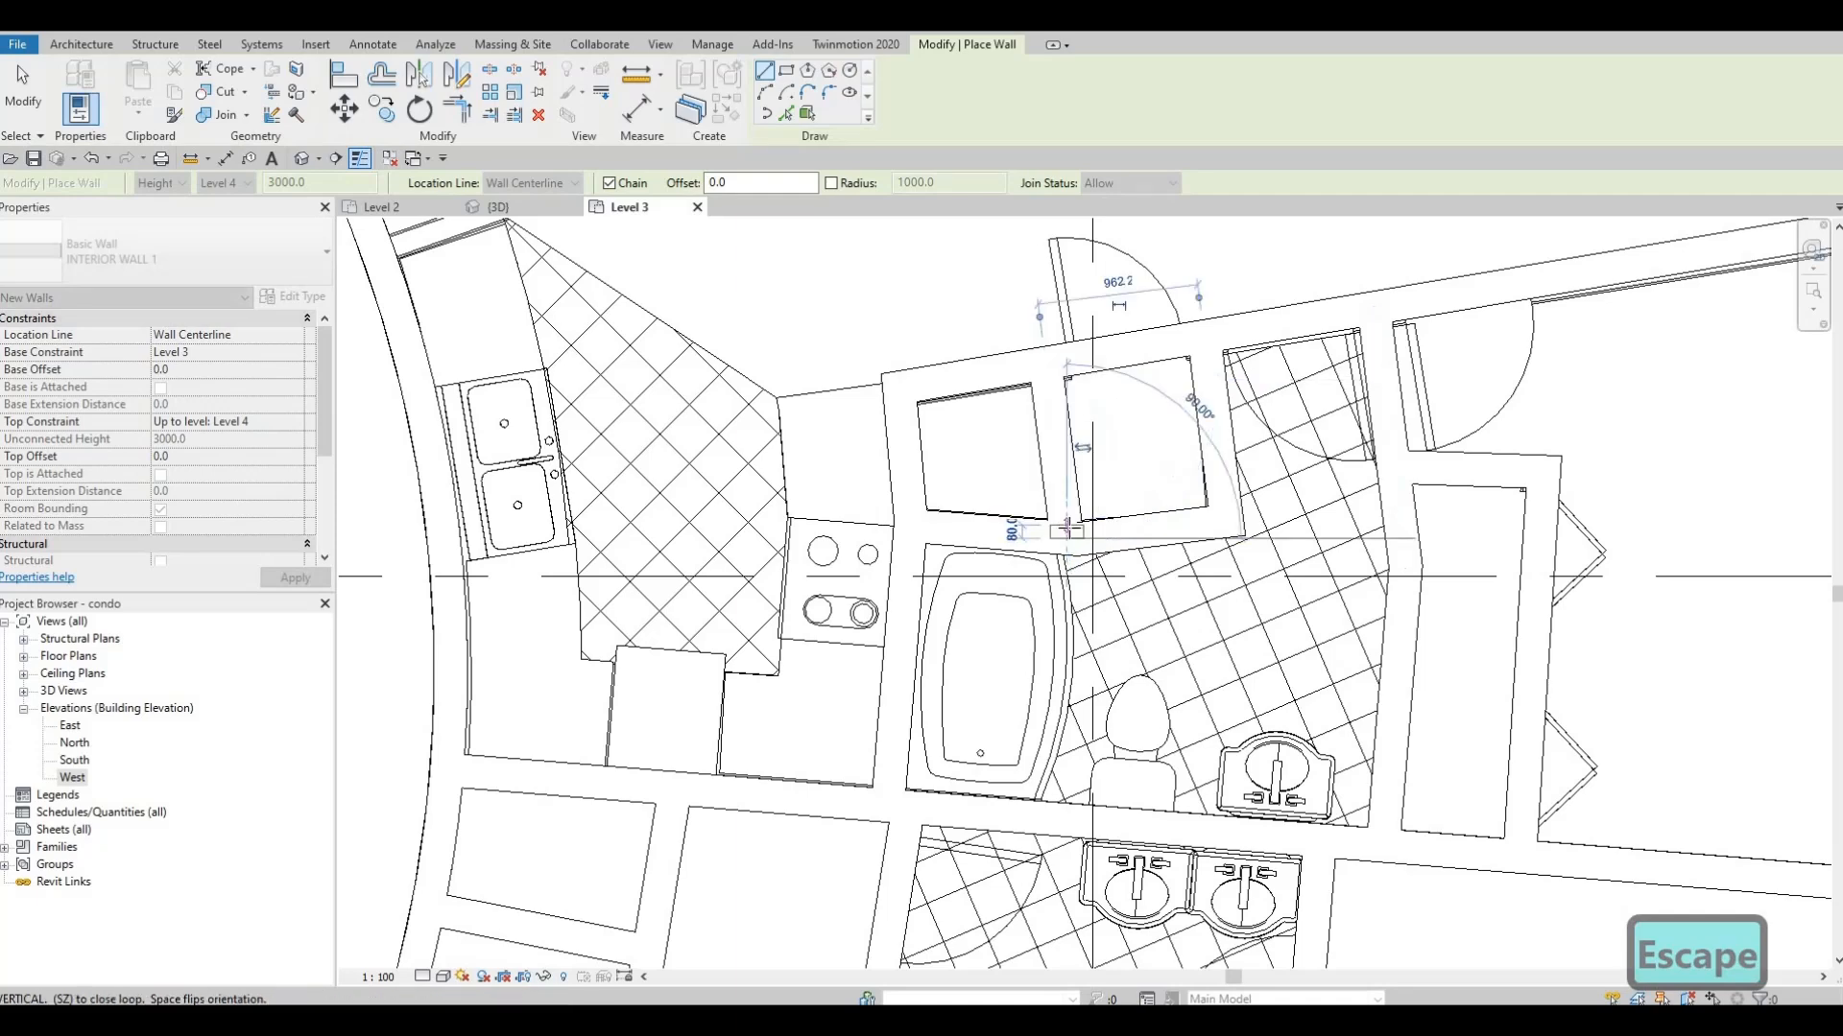
key("Escape")
Draw a short wall about 820 mm long from the curved corridor wall along the kitchen counter's end near unit 371's entry door
scroll(1026, 537, "down", 1)
scroll(1026, 537, "down", 1)
scroll(1089, 560, "down", 1)
middle_click_drag(748, 348, 859, 394)
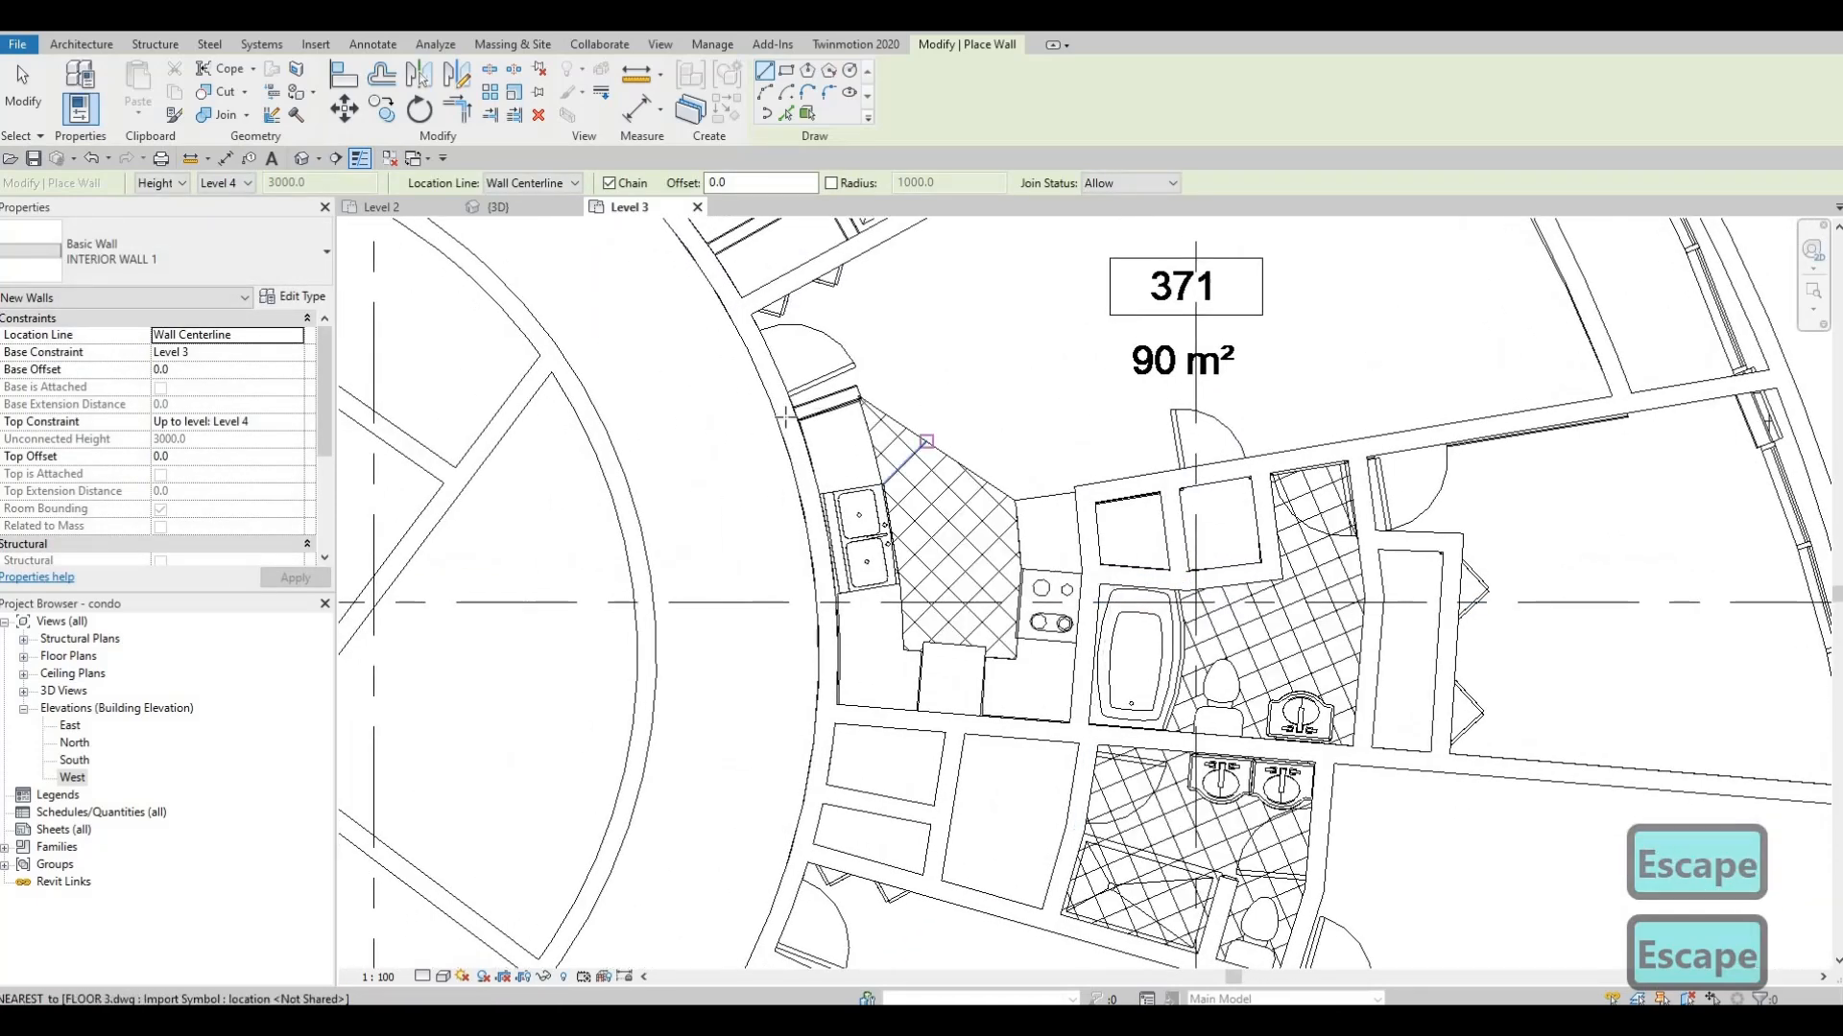
scroll(859, 394, "up", 2)
scroll(817, 404, "up", 2)
left_click(735, 442)
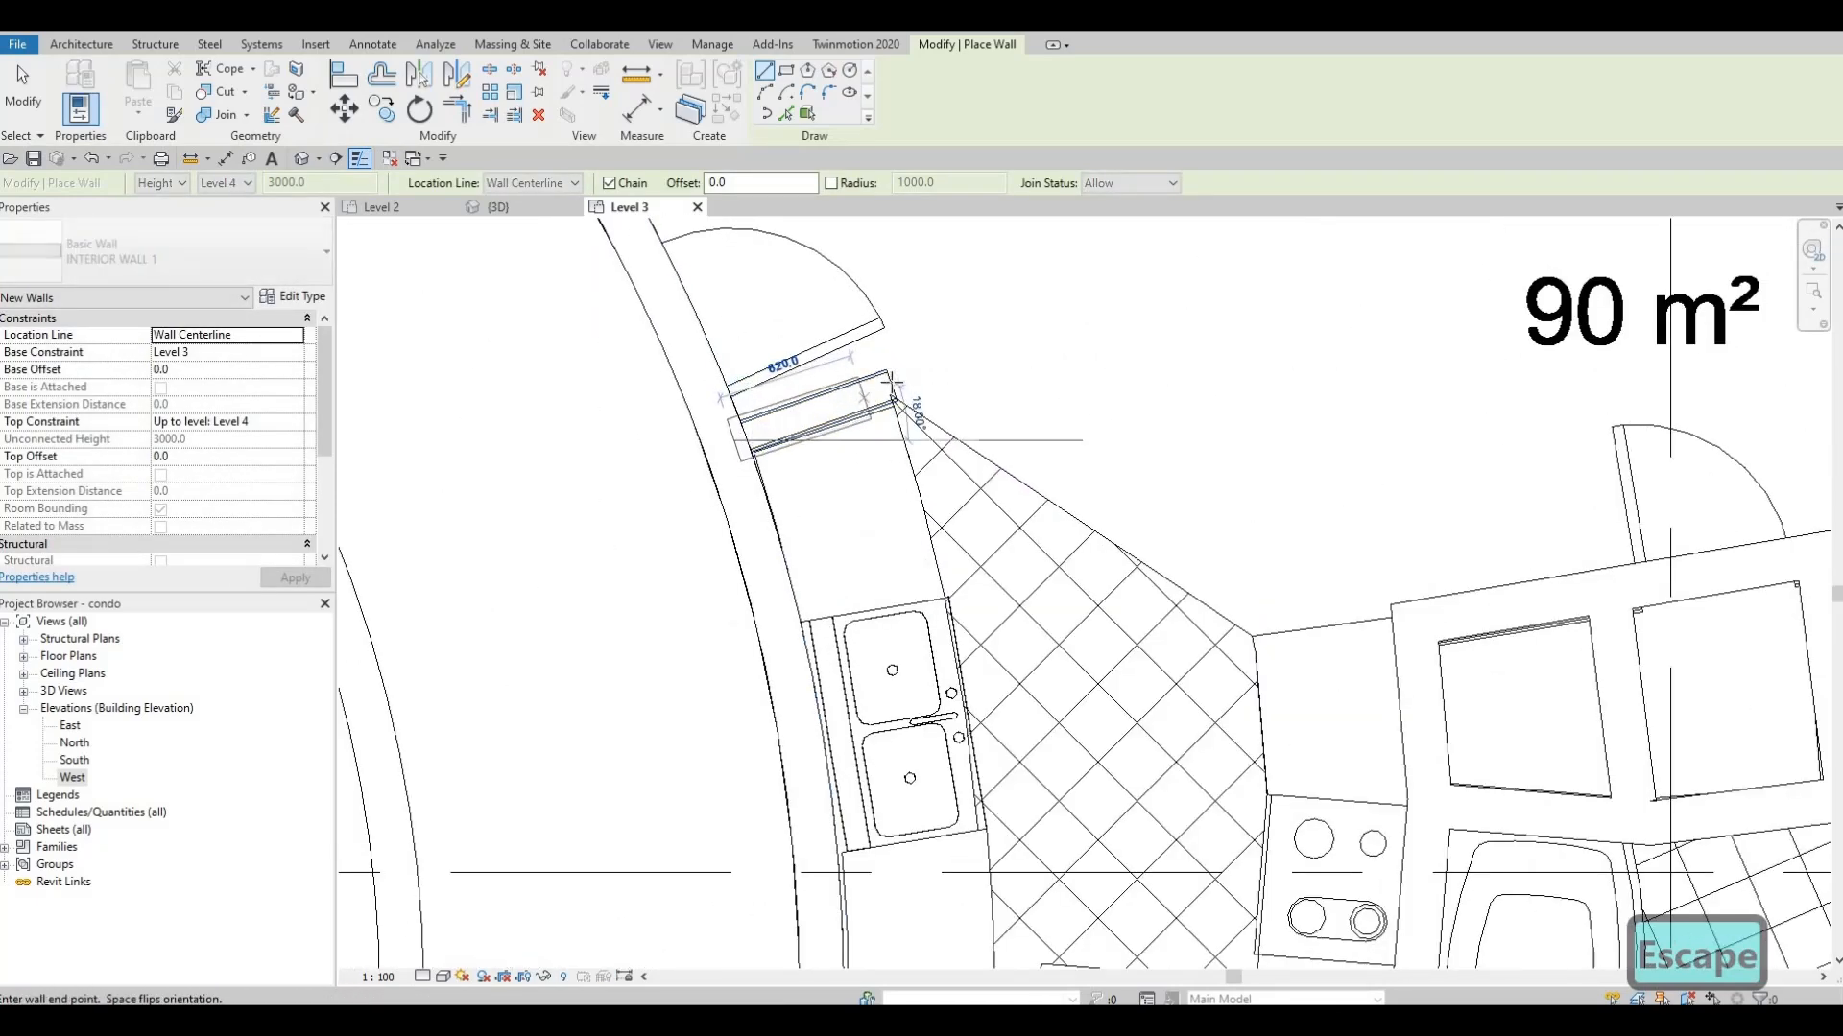
key("Escape")
Bring the area above unit 371 into view, with its balcony and the adjoining bathrooms and closets
scroll(1090, 522, "down", 2)
scroll(1075, 582, "down", 1)
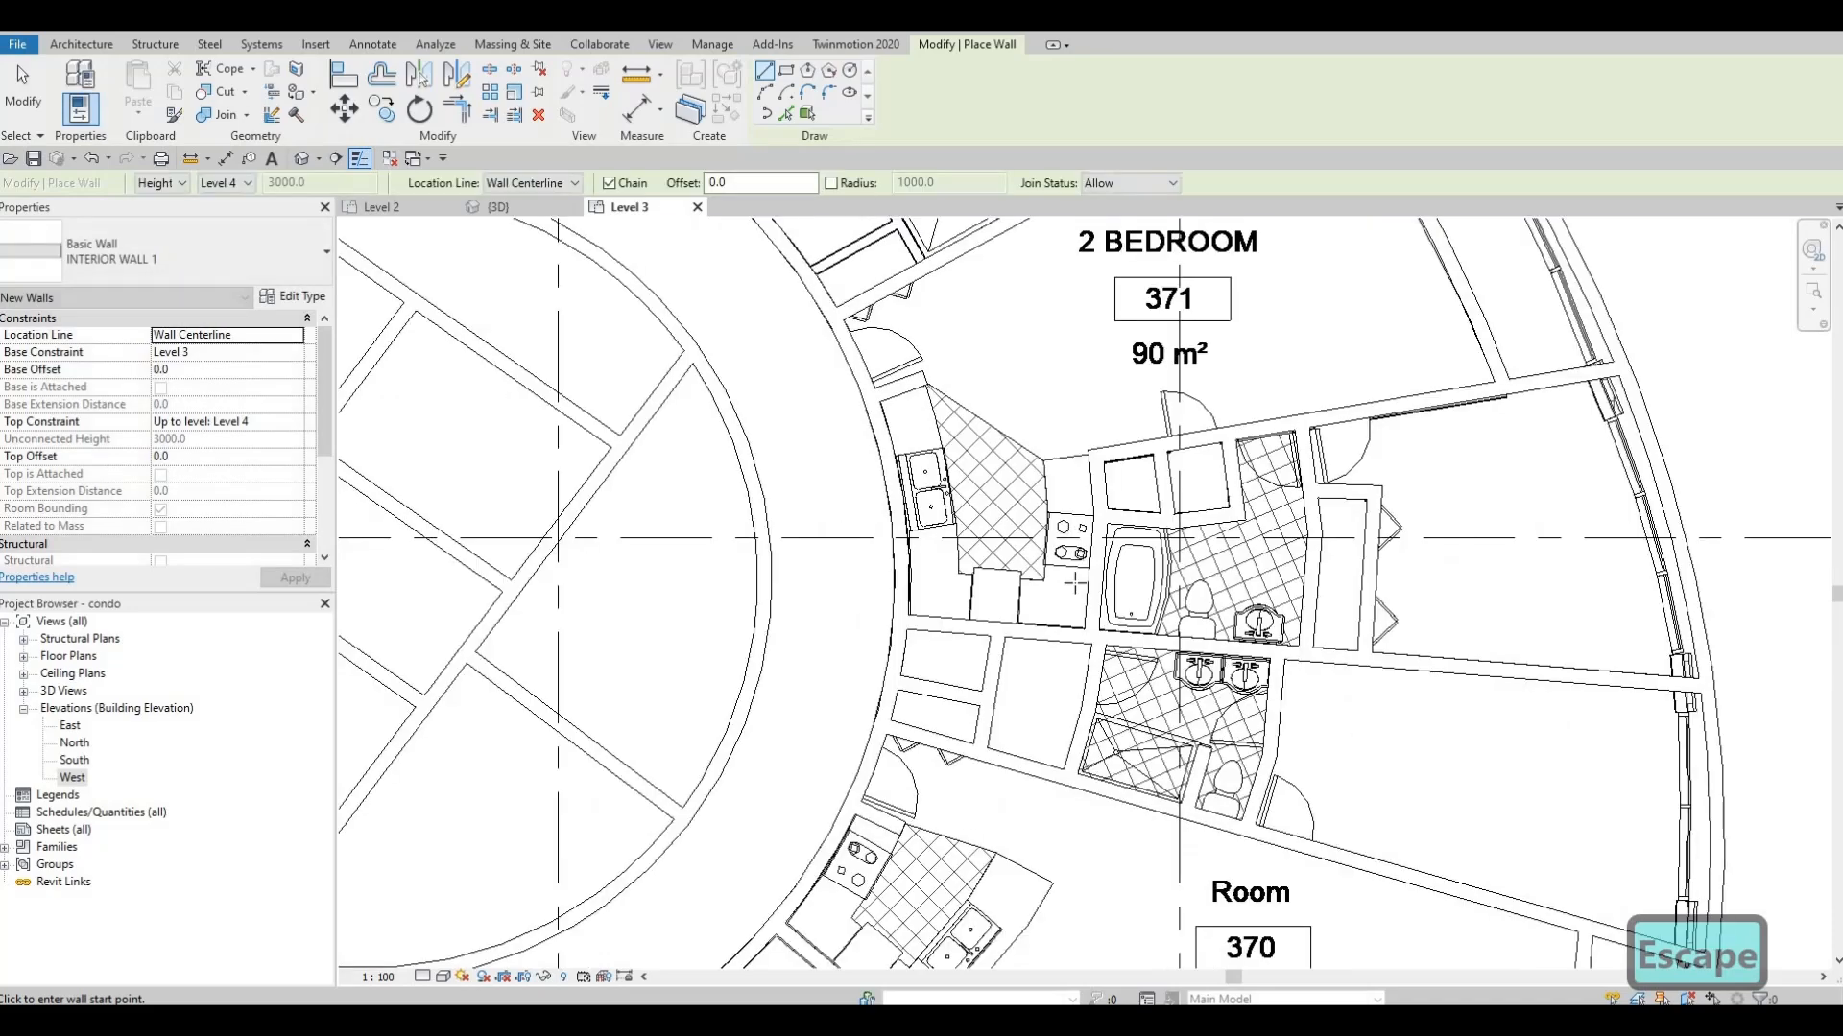
middle_click_drag(1075, 582, 1055, 753)
middle_click_drag(1081, 677, 1058, 827)
scroll(1057, 827, "down", 1)
middle_click_drag(1065, 629, 1068, 703)
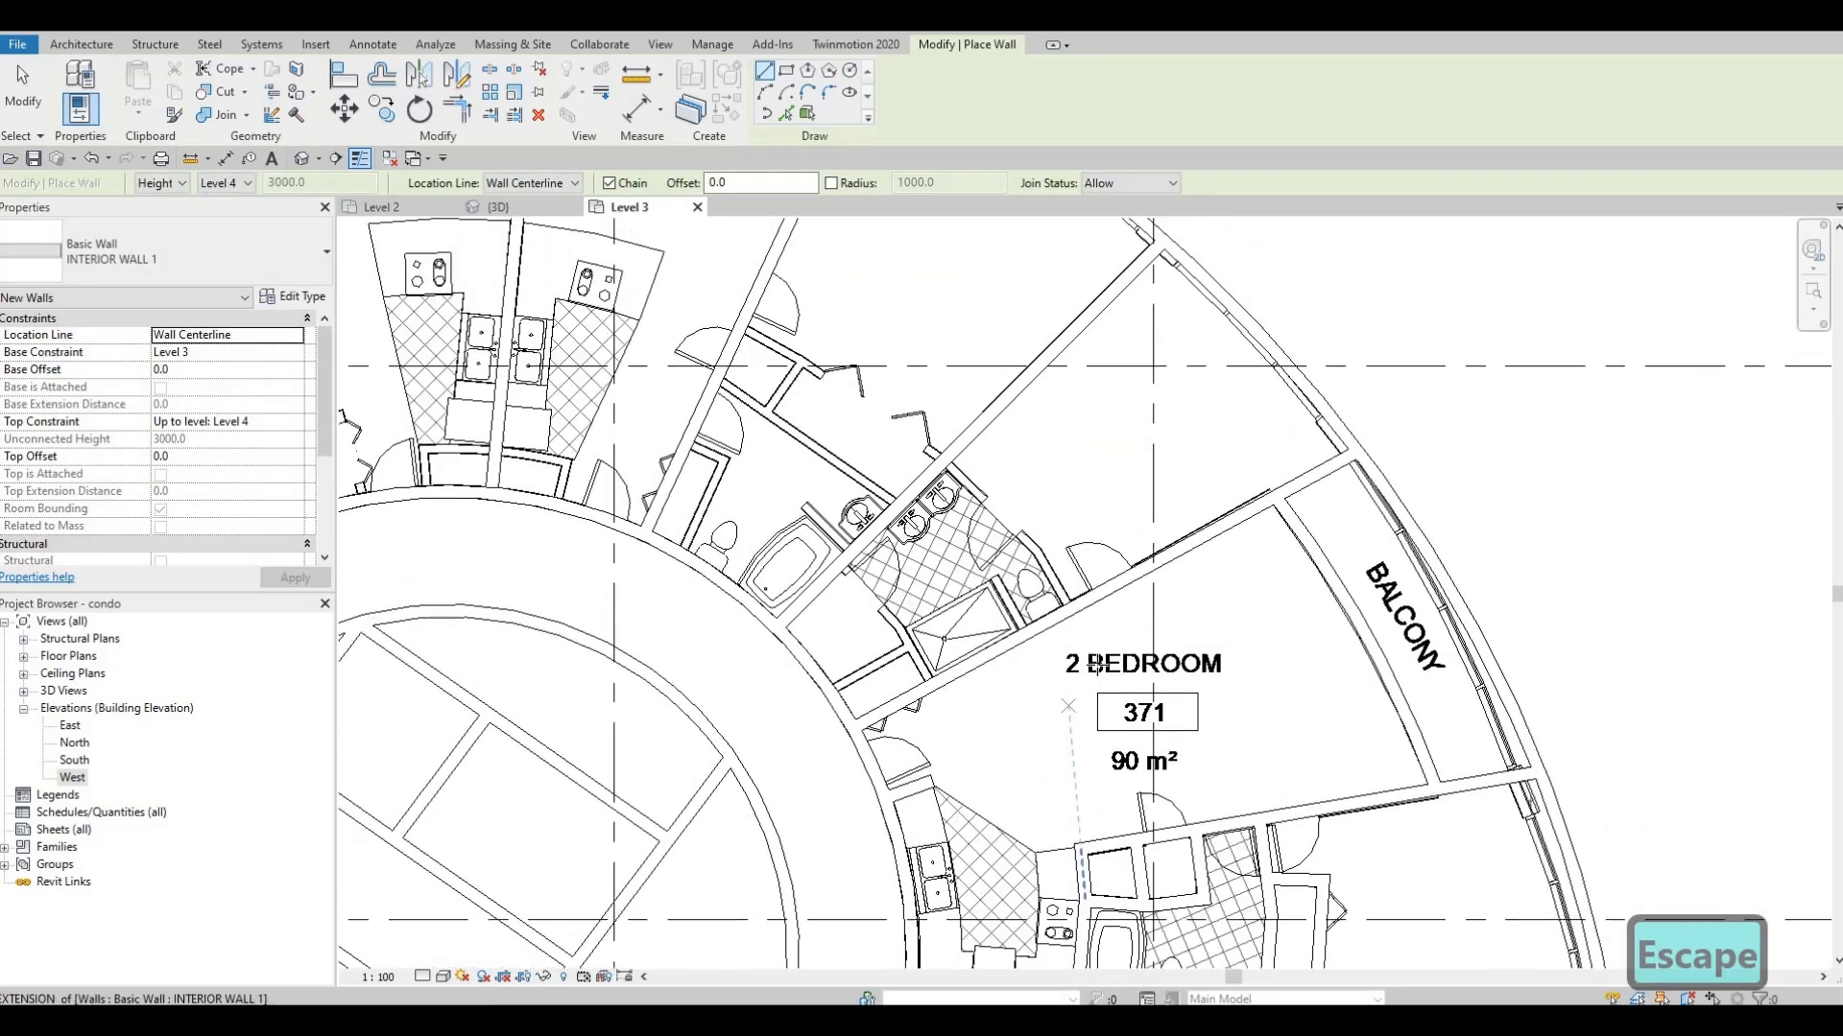
Trace the bent wall beside the shower above unit 371 to the next dividing wall, and the roughly 1270 mm closet divider to the corridor wall
middle_click_drag(1033, 583, 1060, 545)
scroll(820, 631, "up", 5)
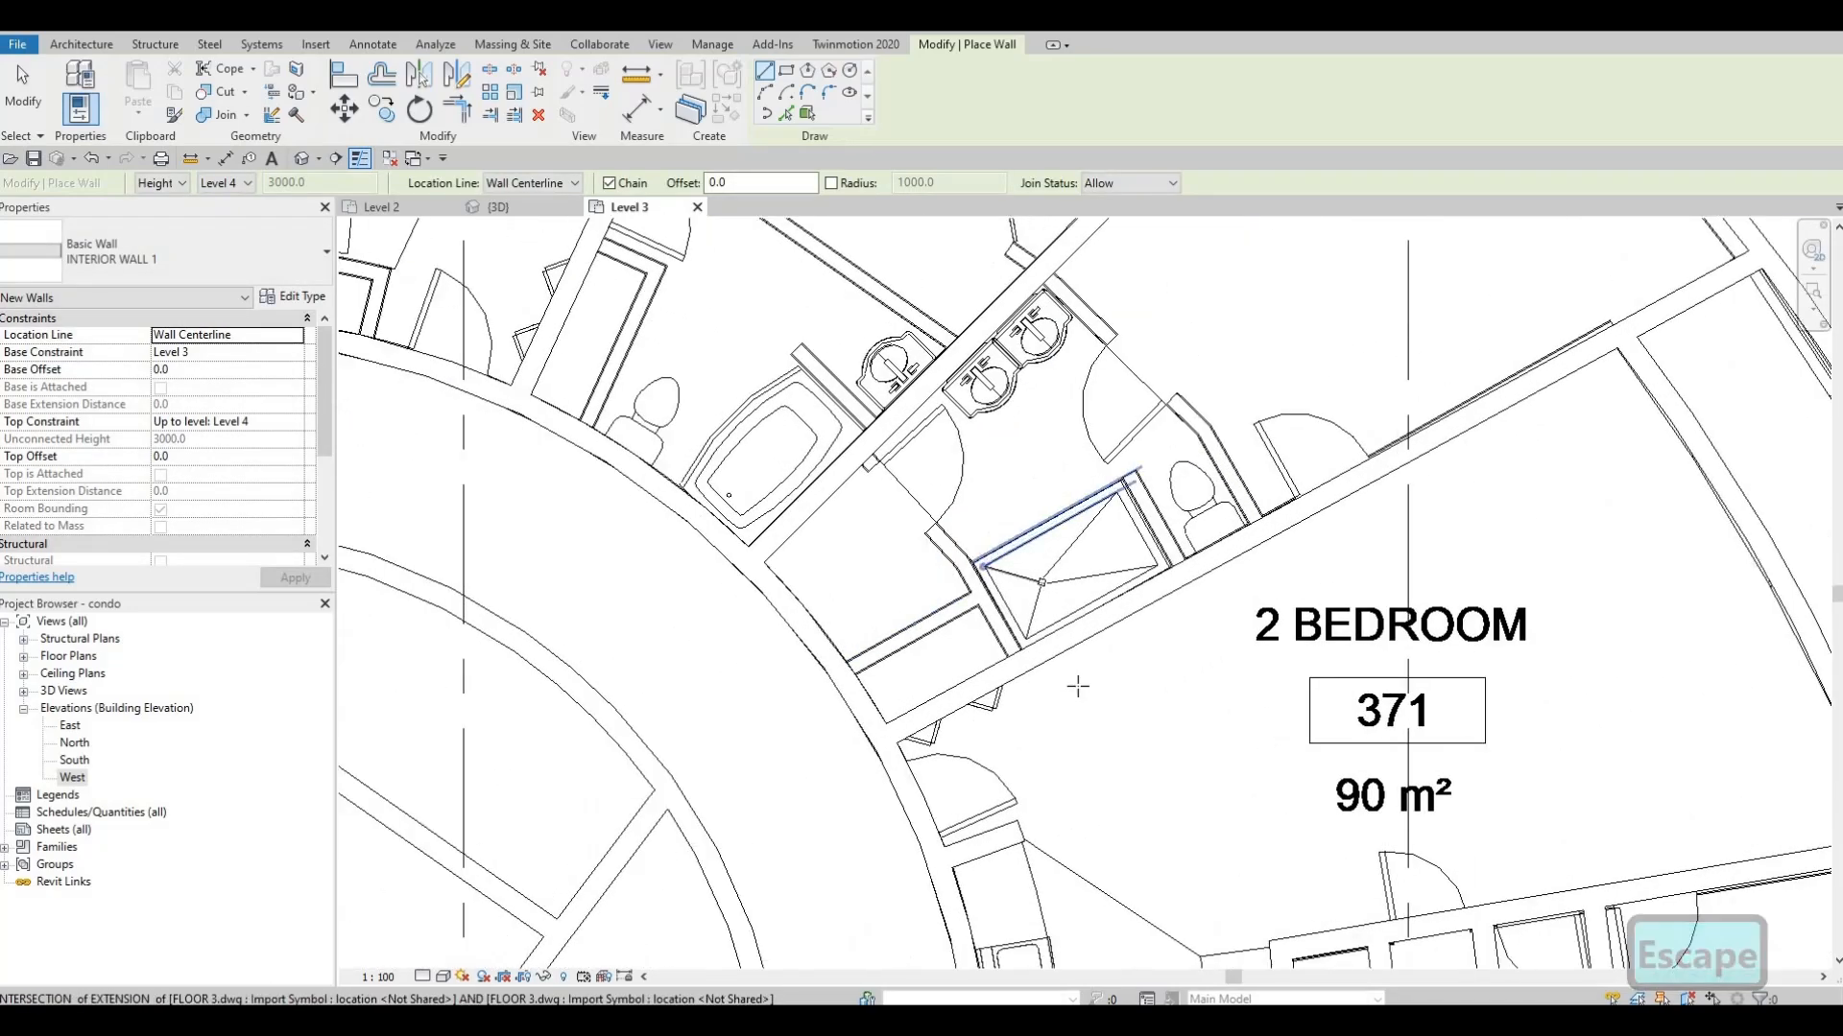
left_click(991, 523)
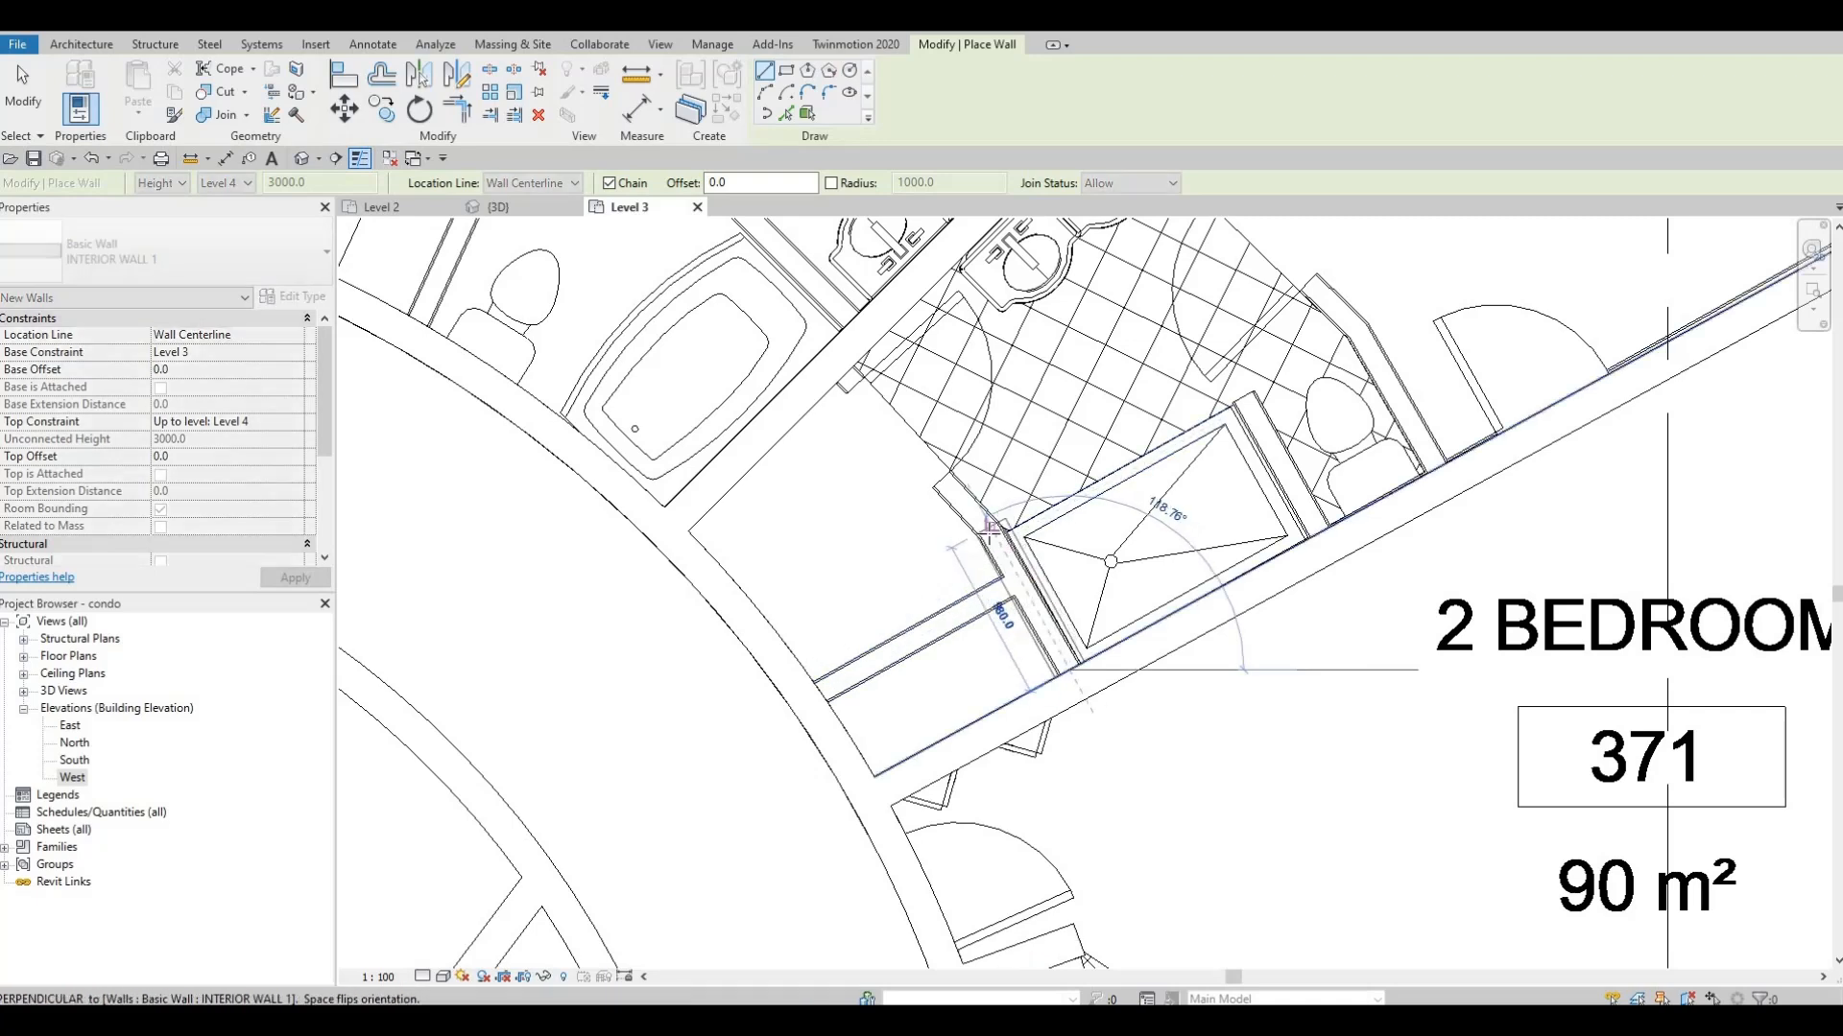
left_click(843, 372)
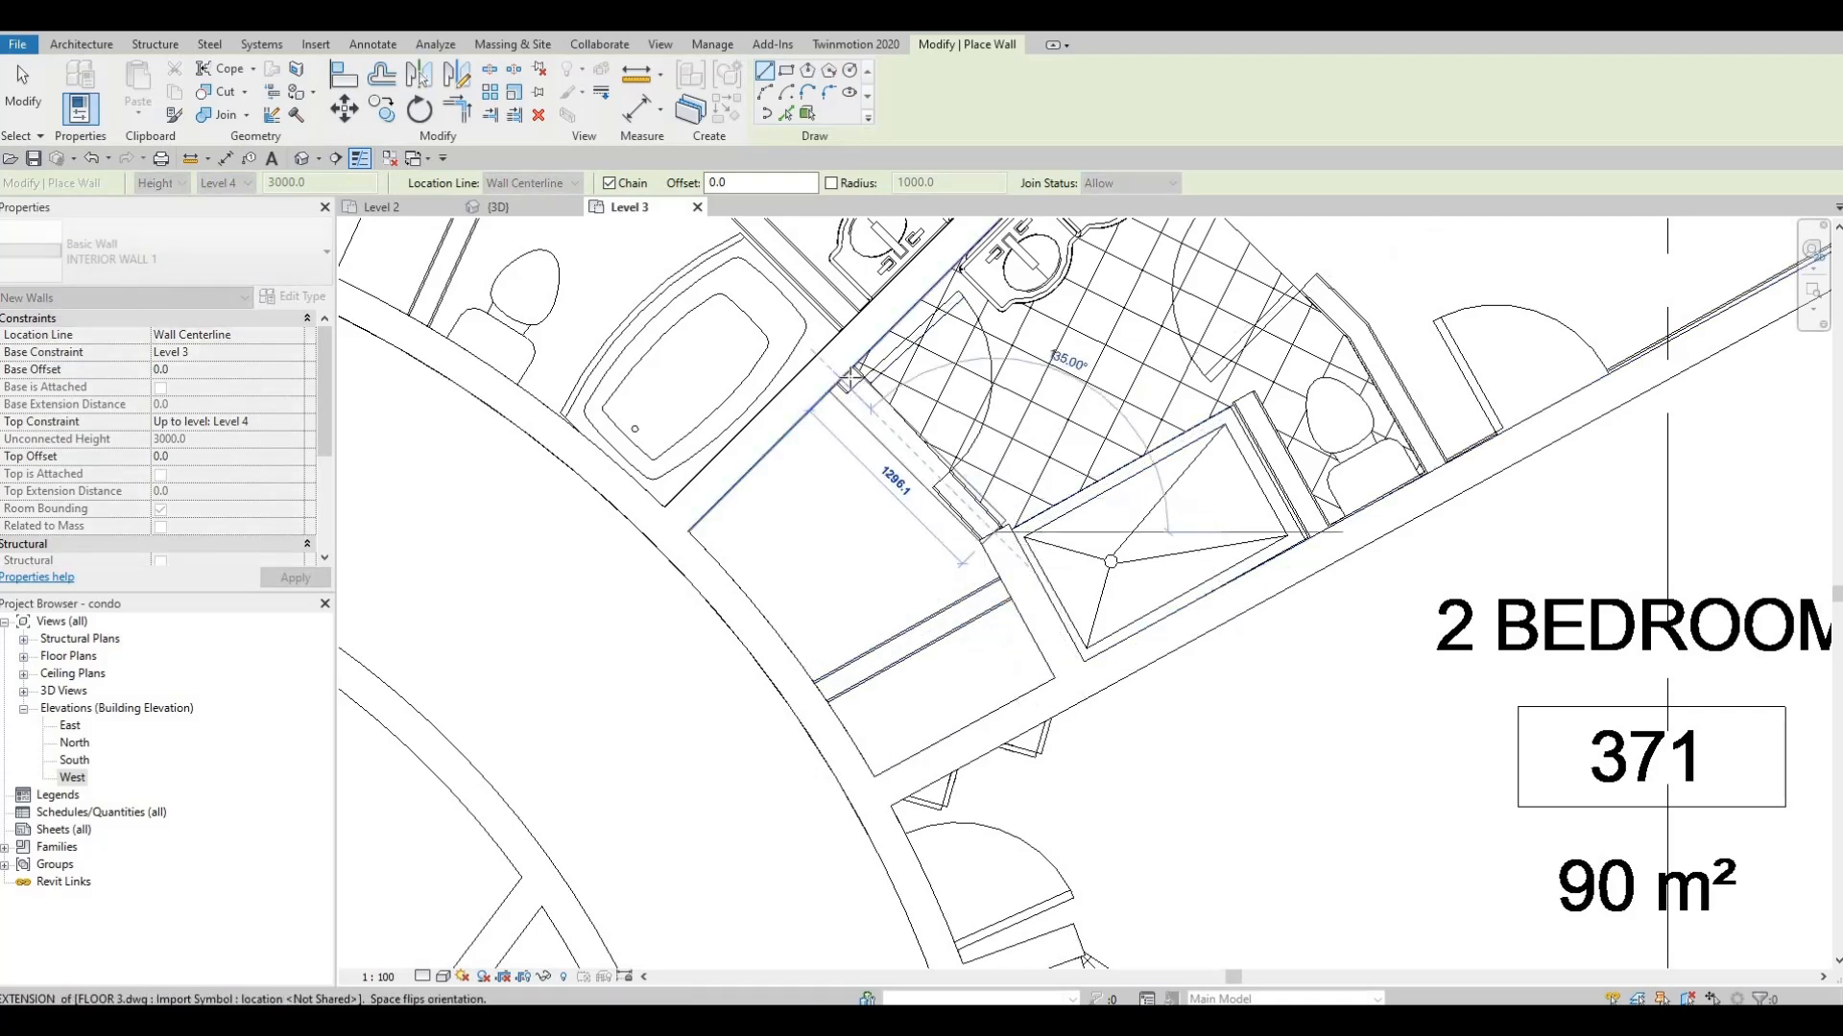
key("Escape")
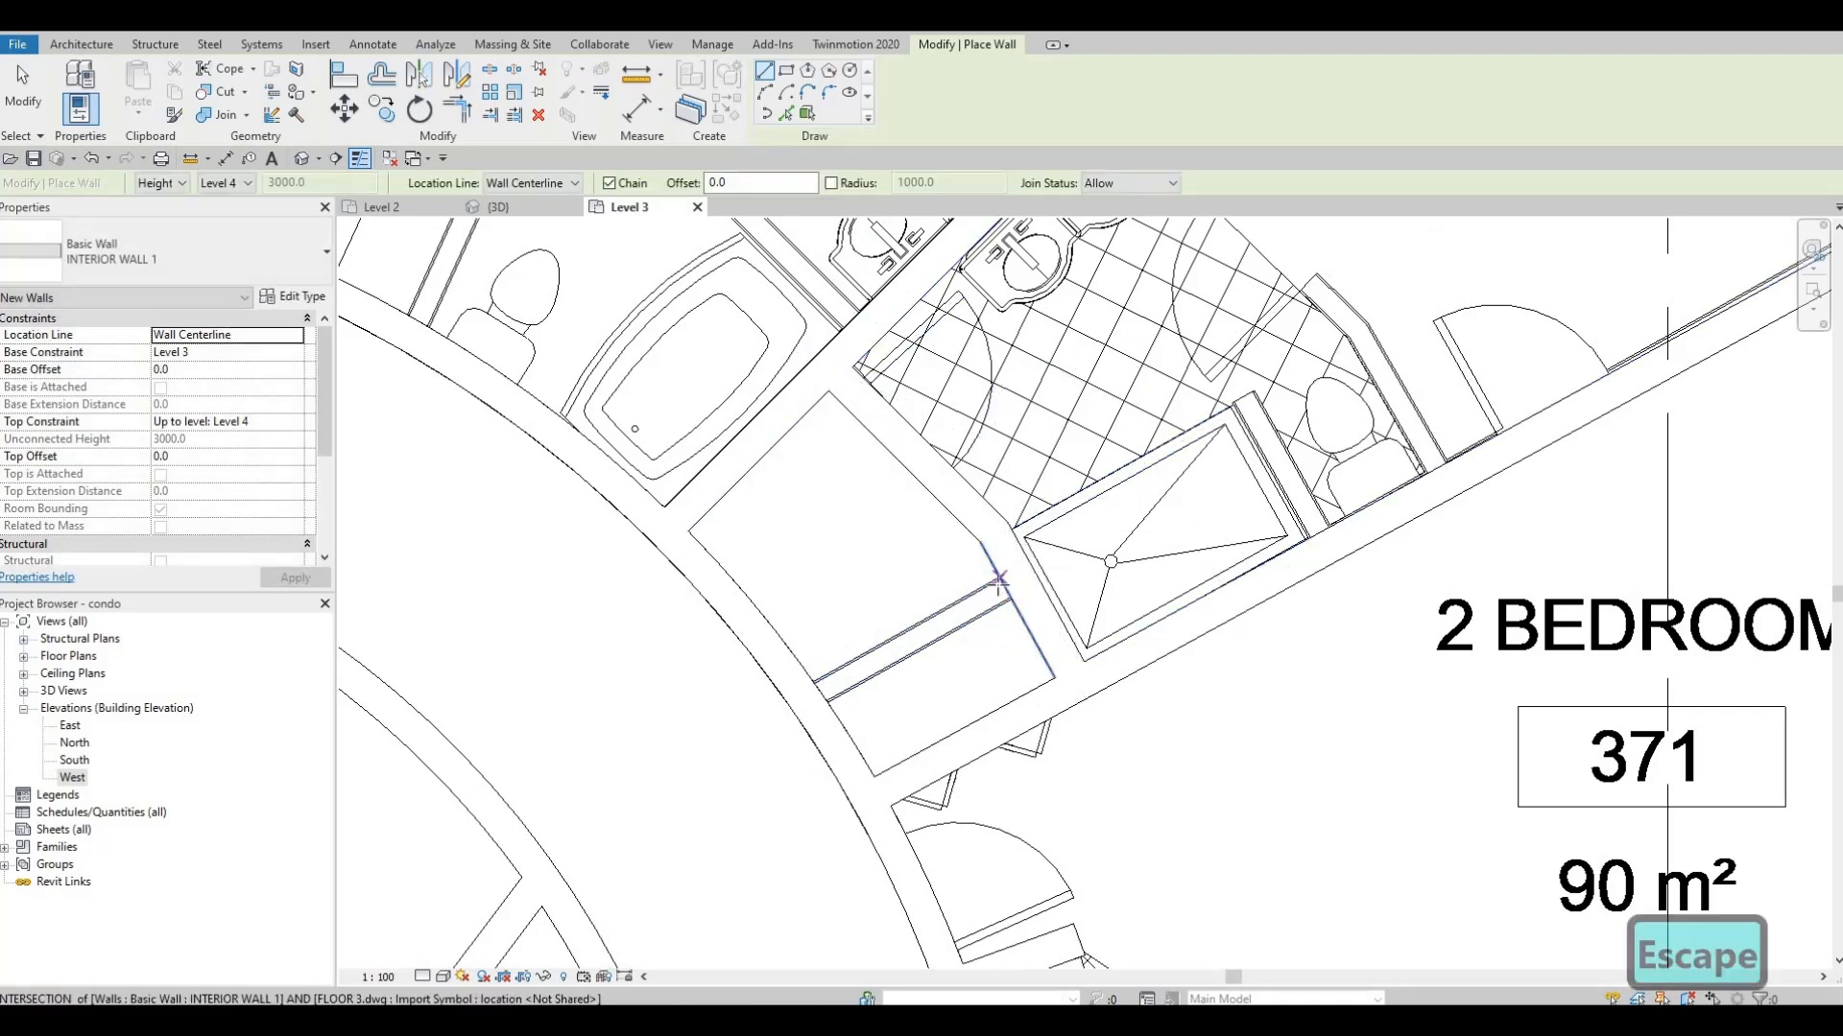
left_click(836, 681)
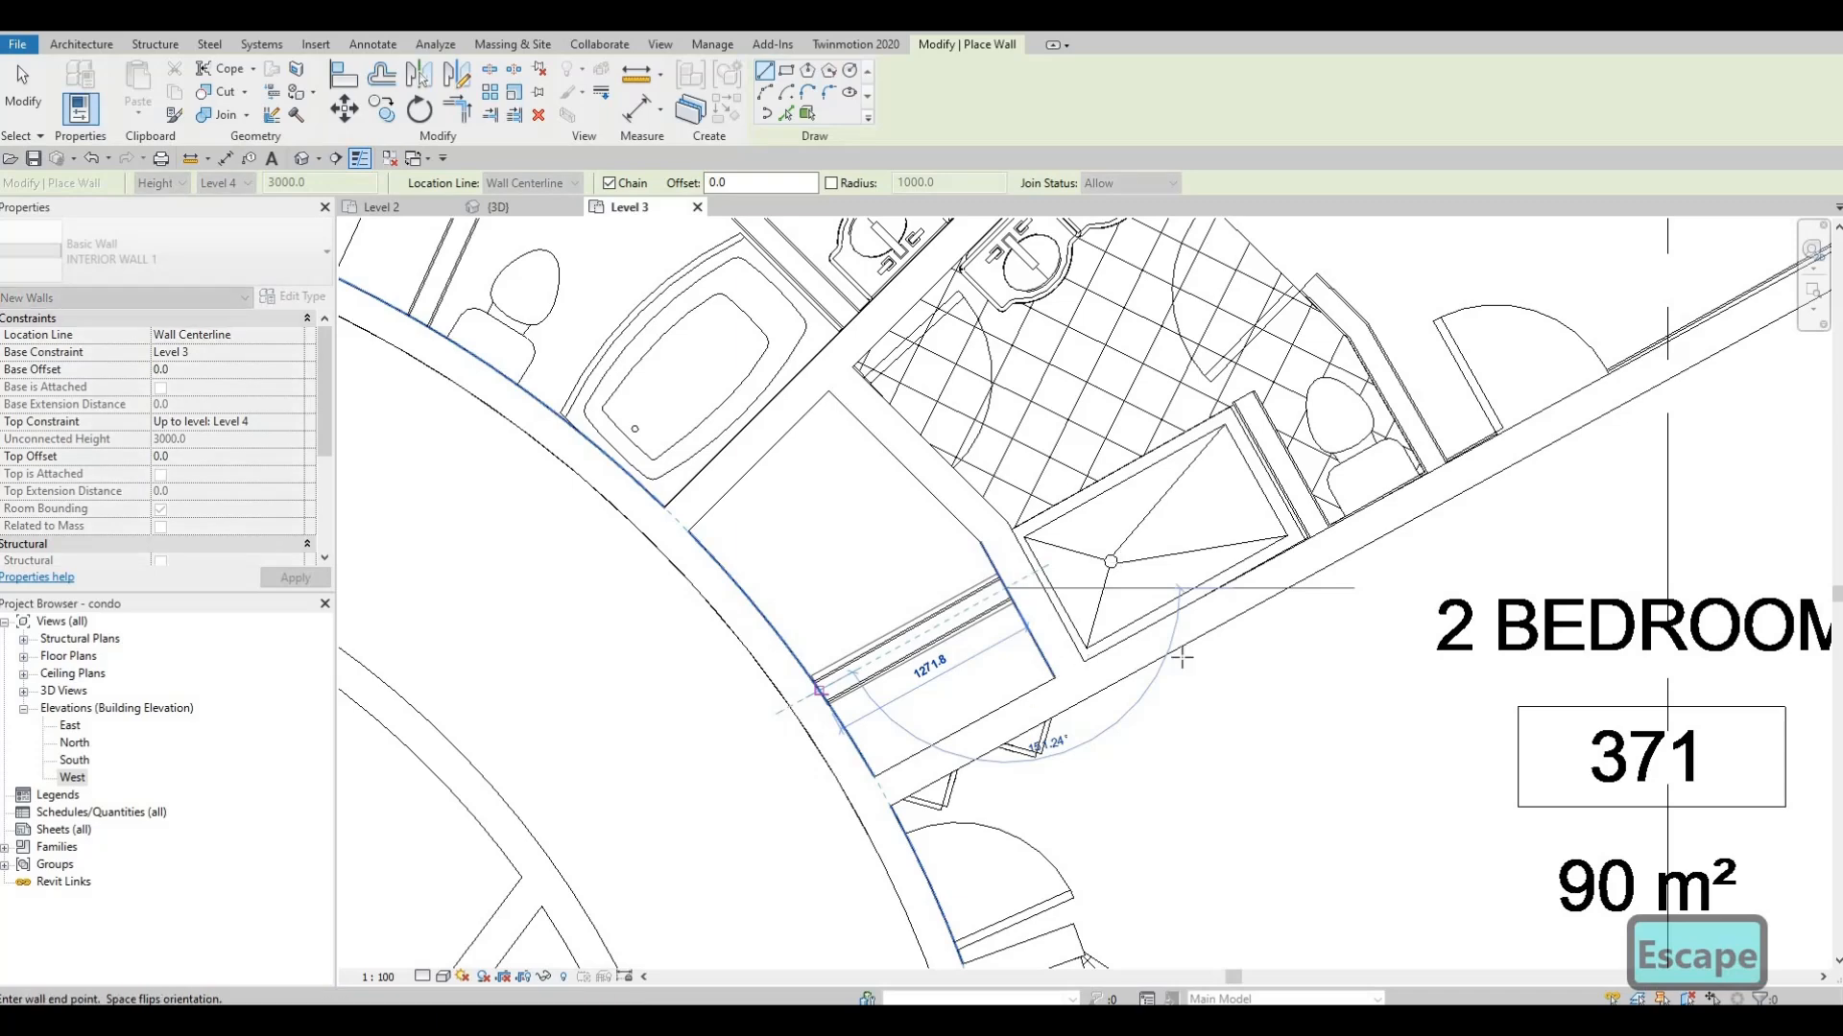
key("Escape")
Draw the short wall between shower and toilet, and the bent wall from beside the toilet to the dividing wall behind the double sinks
middle_click_drag(1258, 409, 1139, 545)
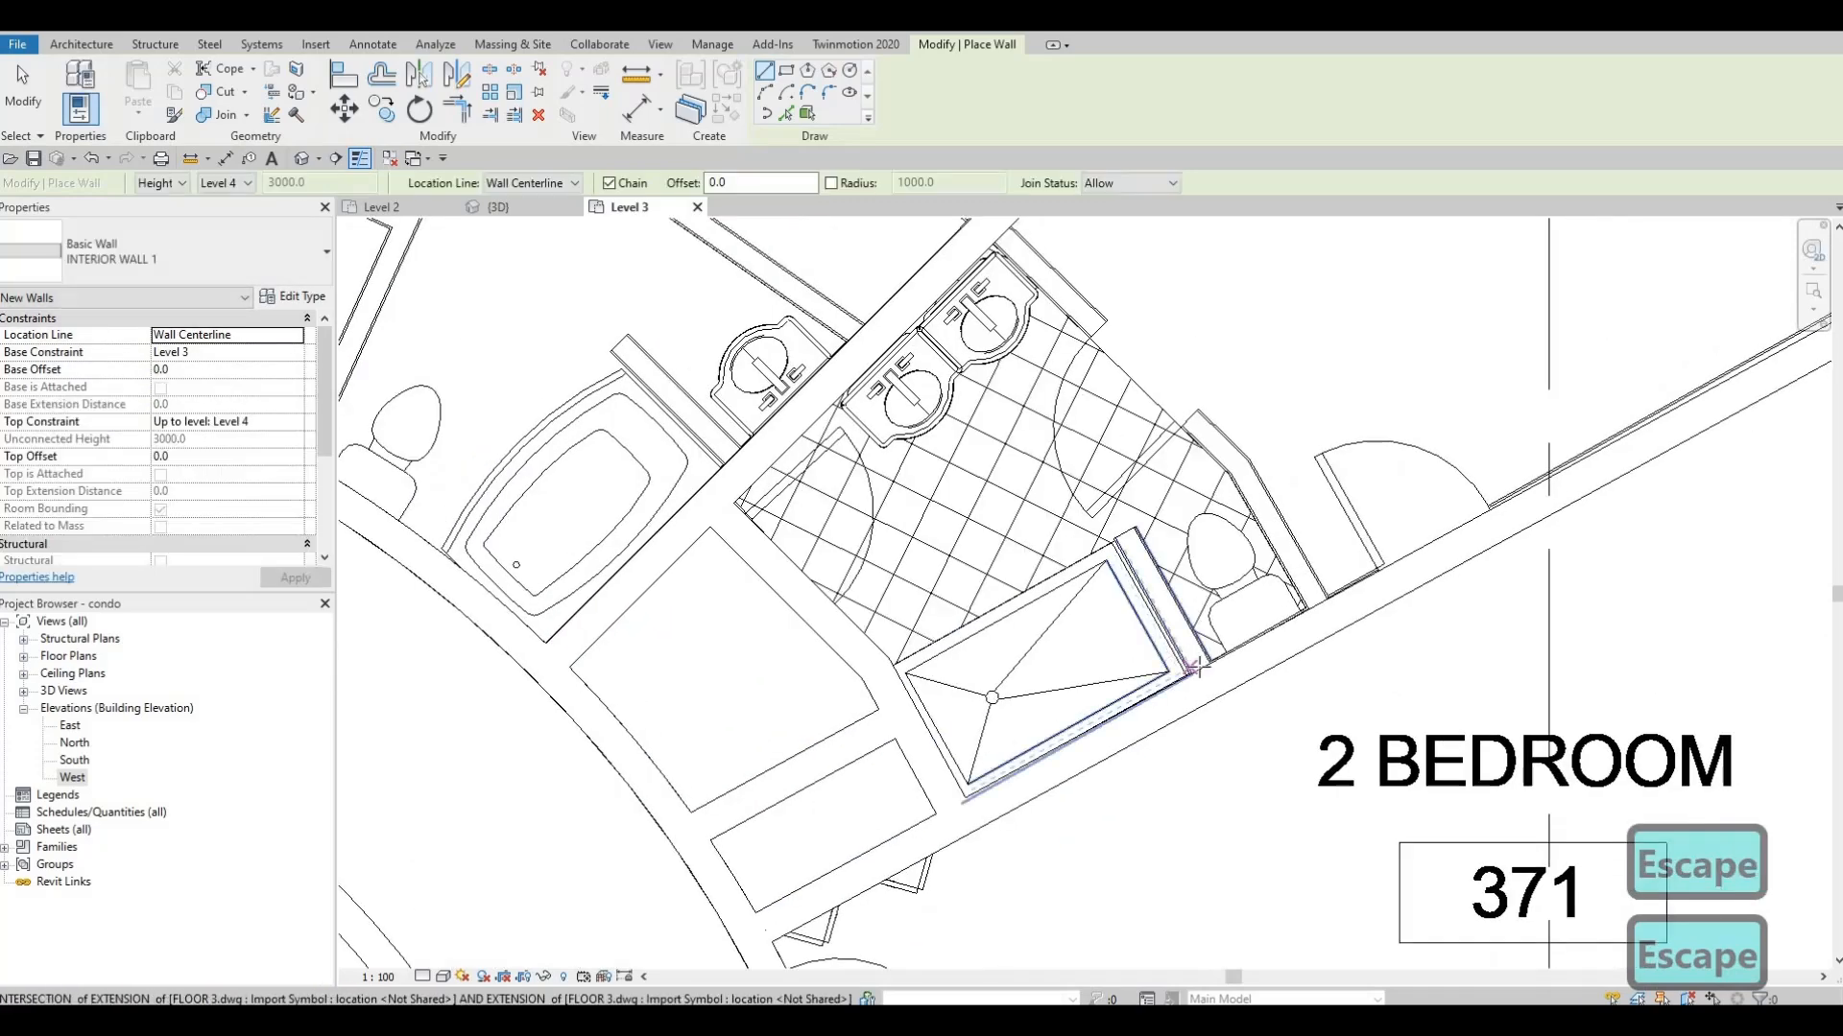
left_click(1139, 545)
key("Escape")
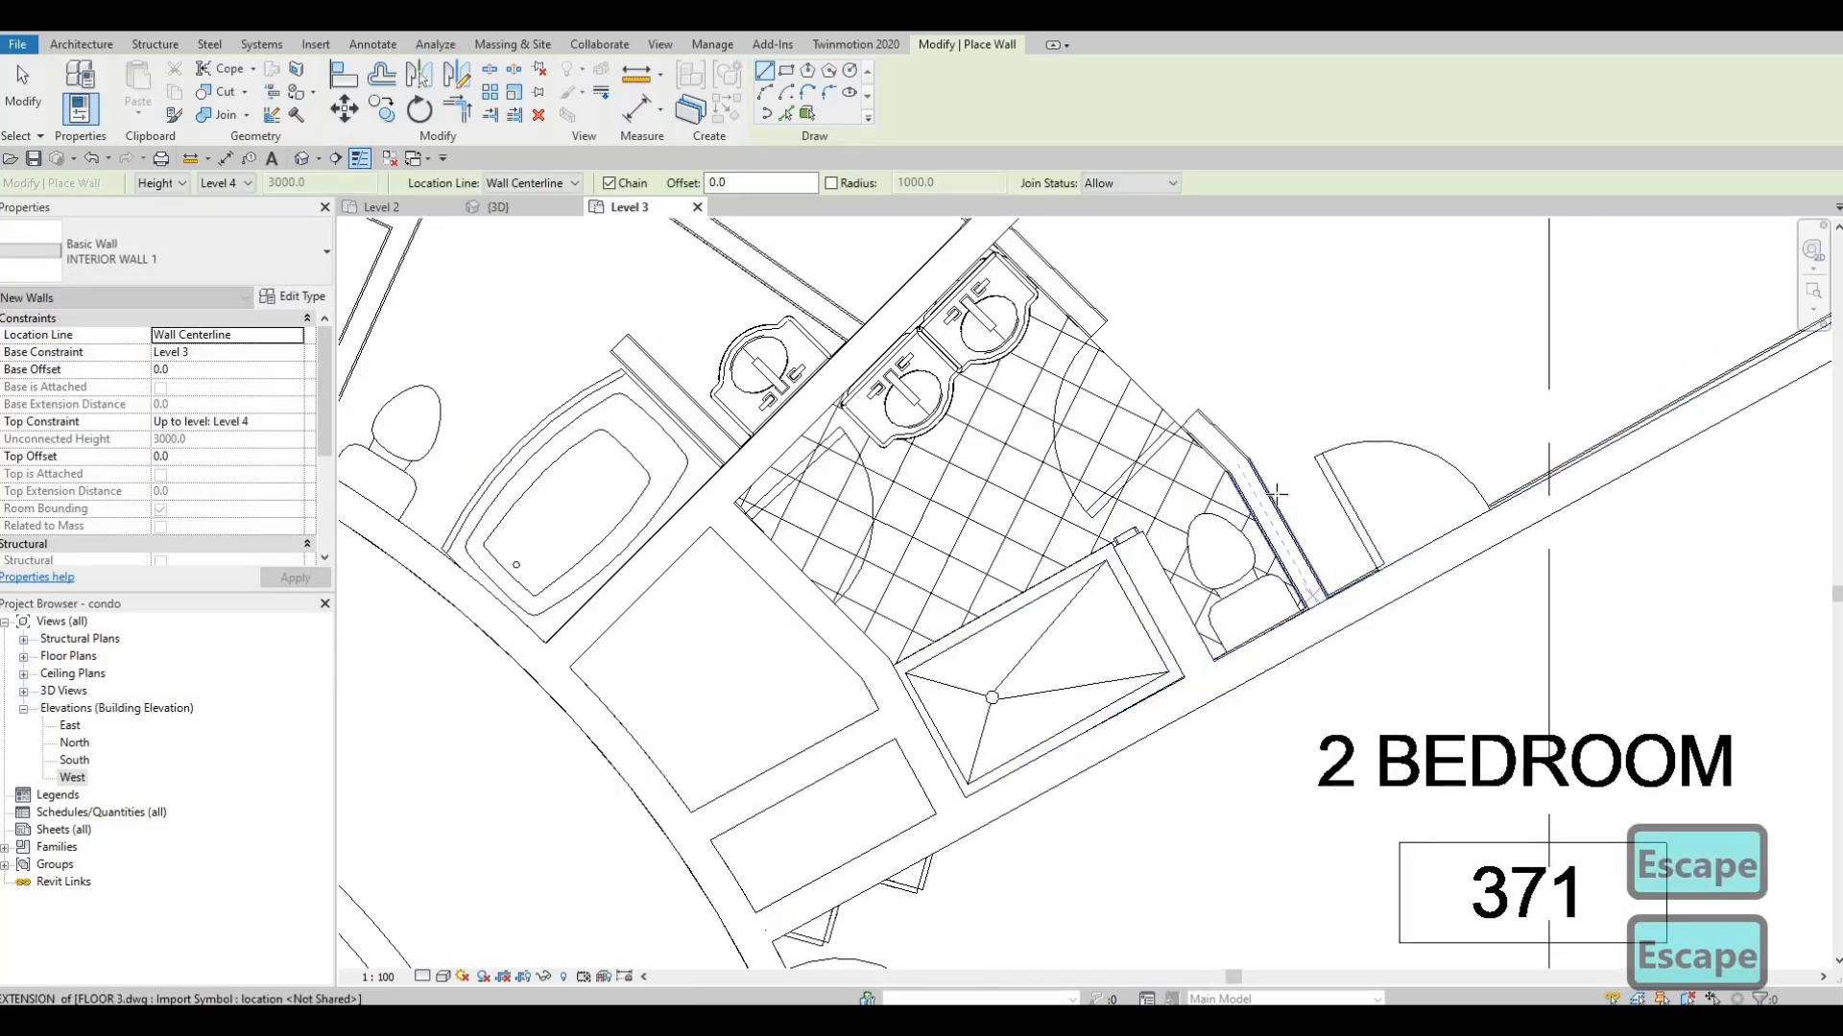
left_click(1320, 600)
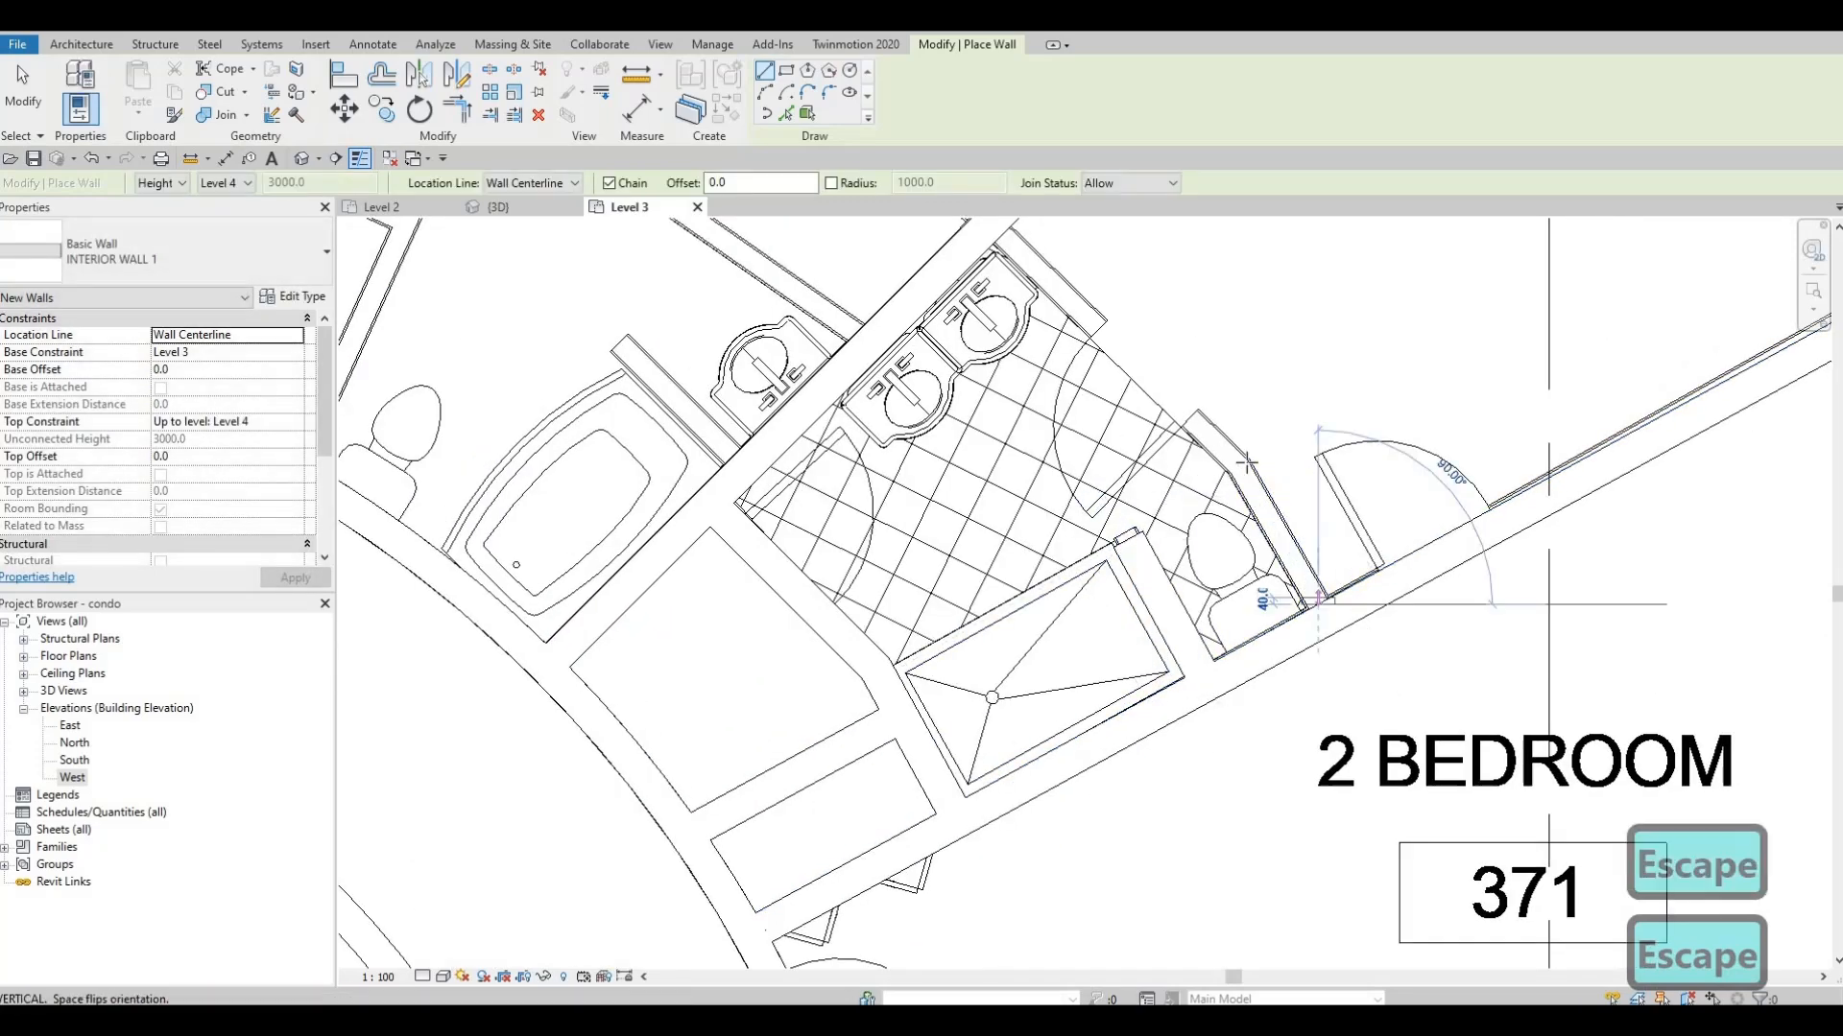
left_click(1036, 274)
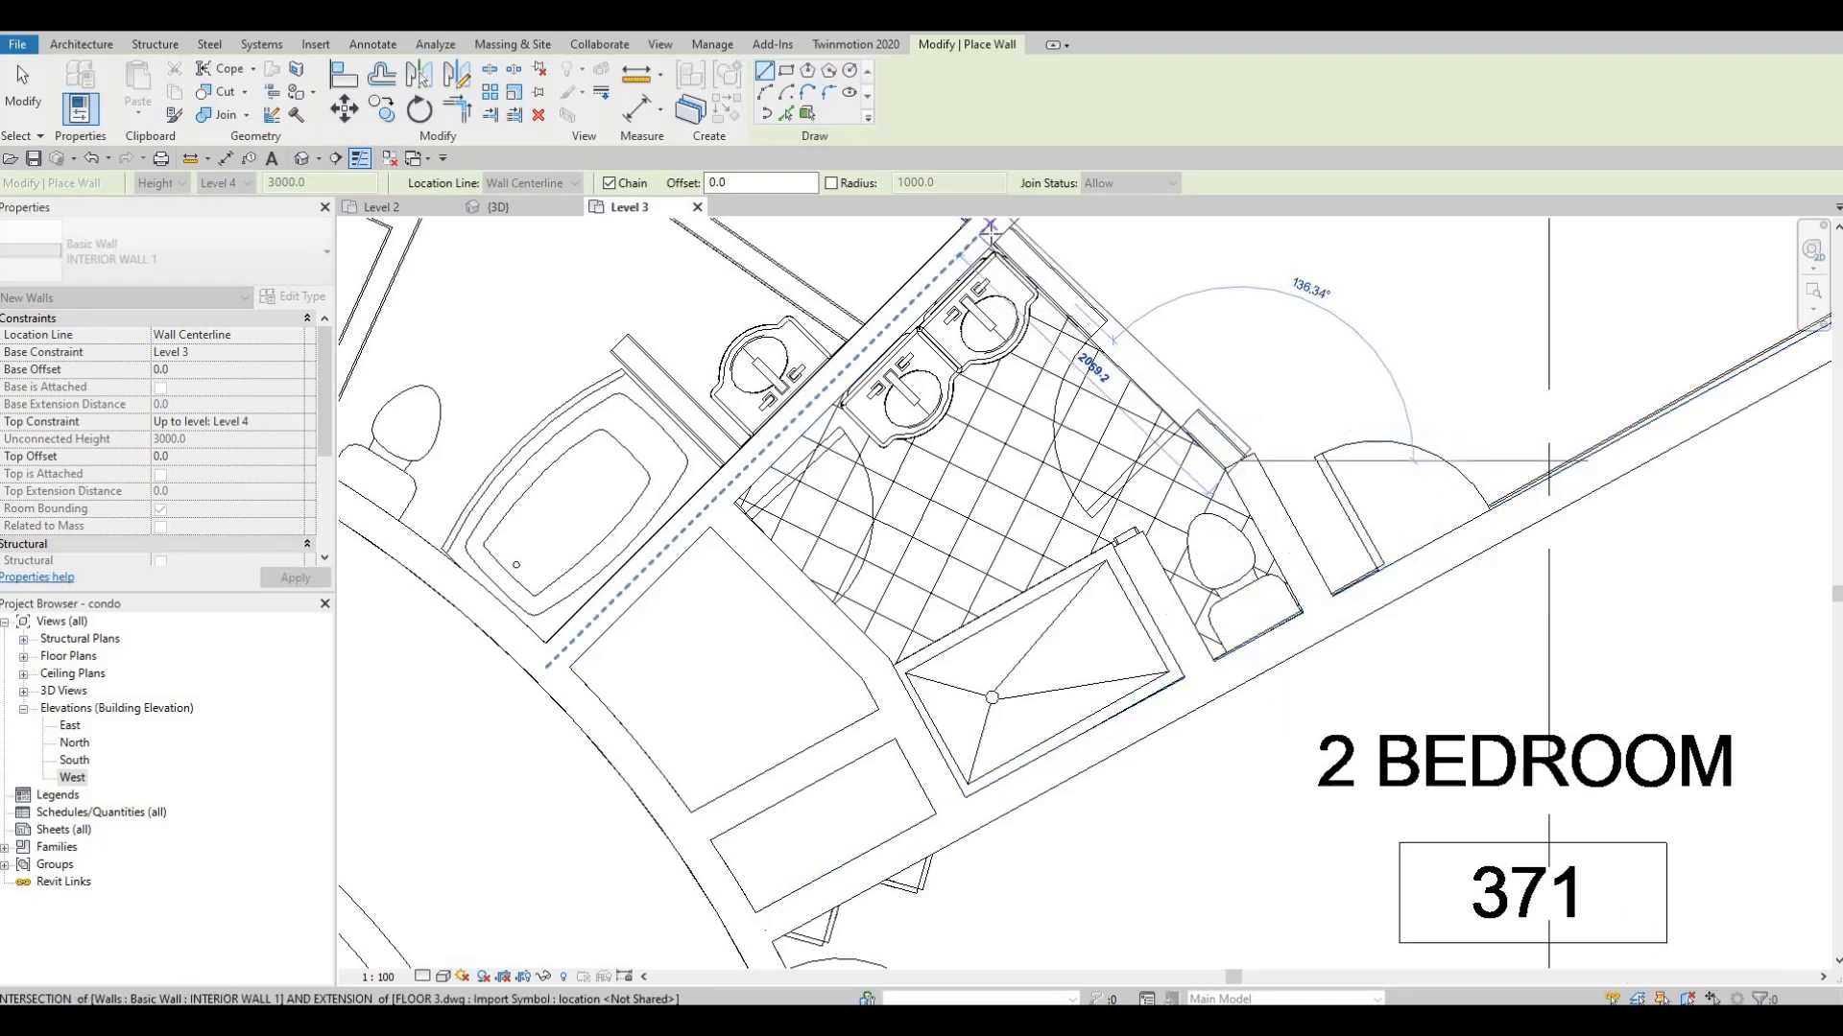
key("Escape")
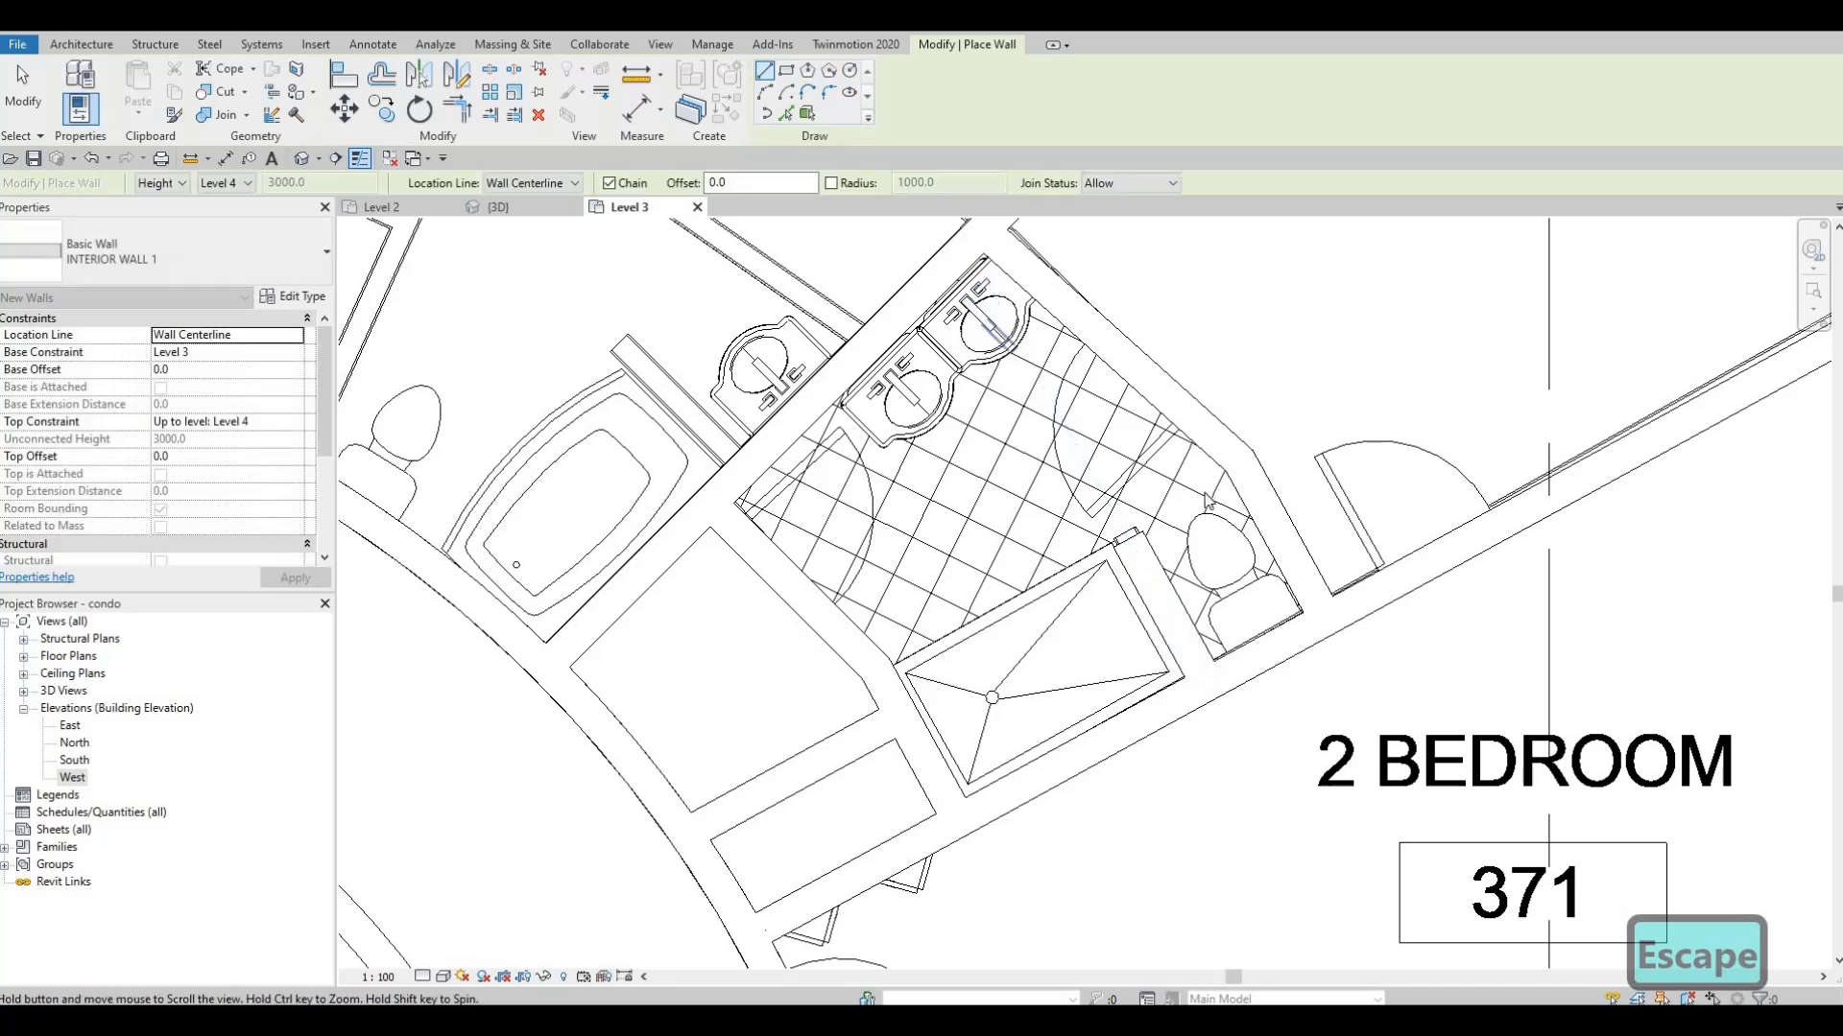
Trace the closet beside the neighbouring bathroom's toilet with a front wall about 1540 mm long, and the short wall between bathtub and sink
scroll(1090, 523, "down", 4)
middle_click_drag(1090, 523, 1084, 586)
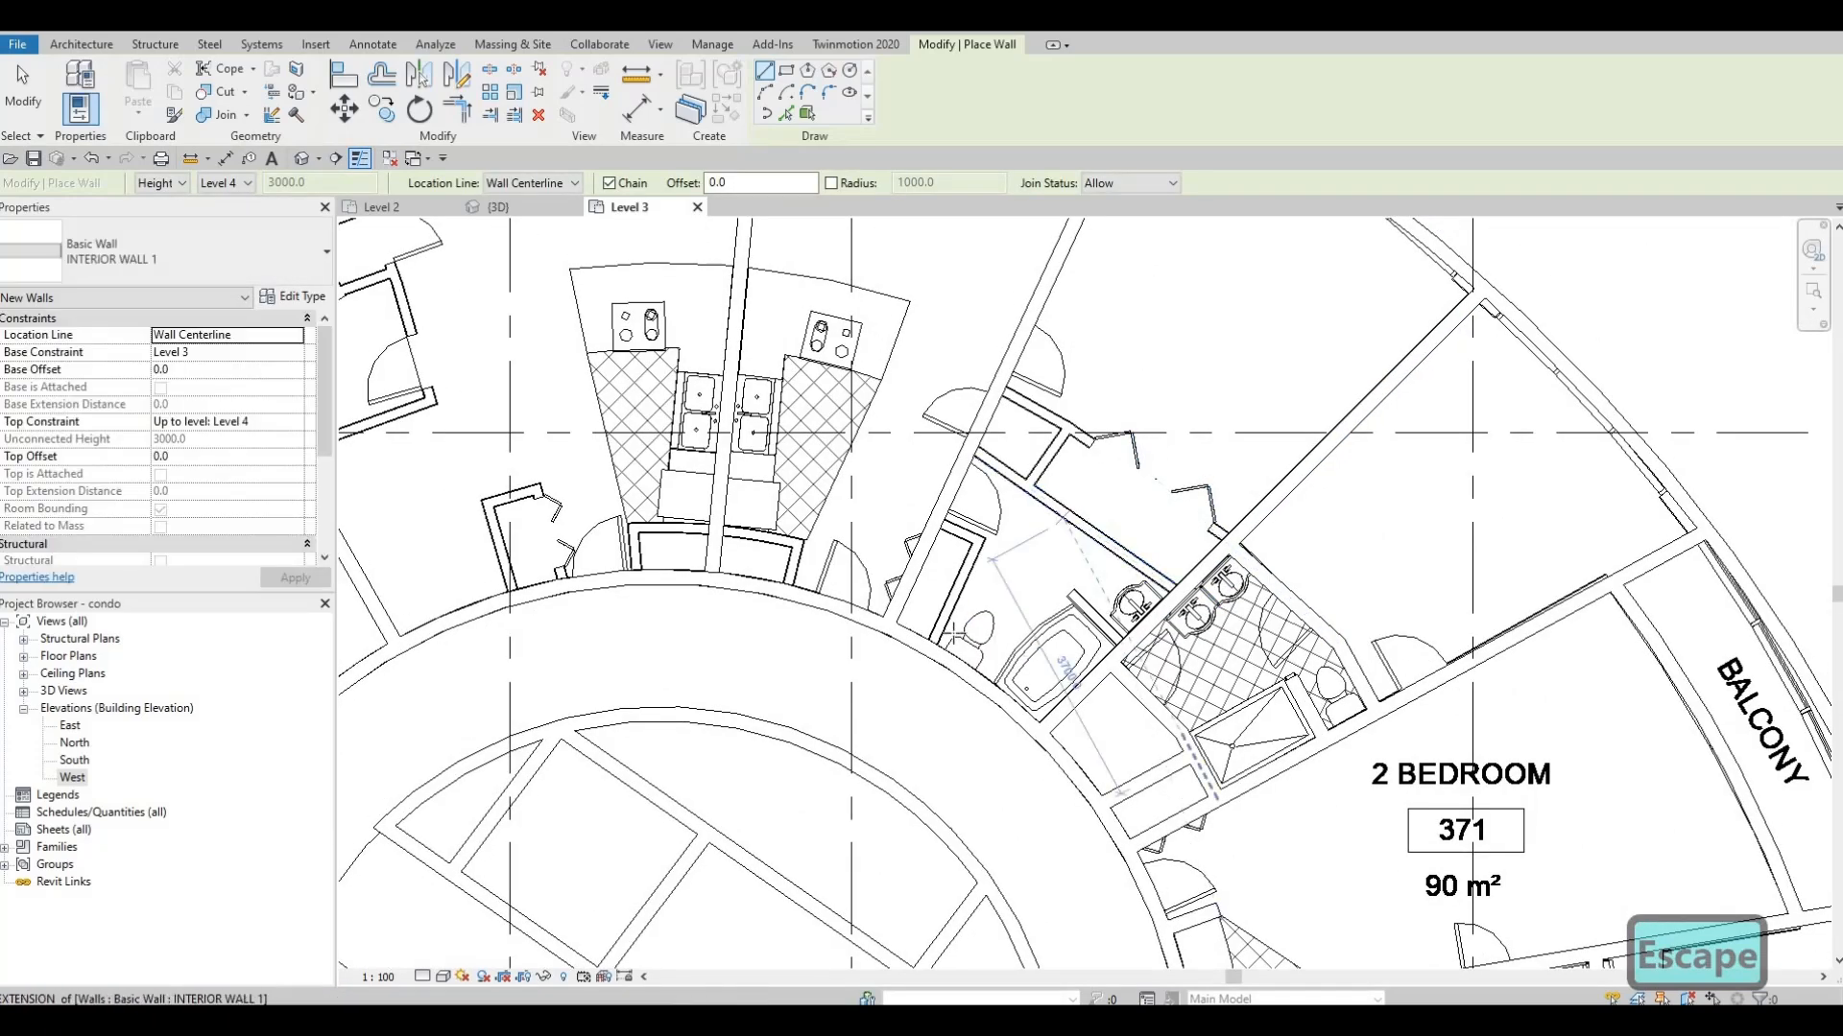
scroll(954, 632, "up", 3)
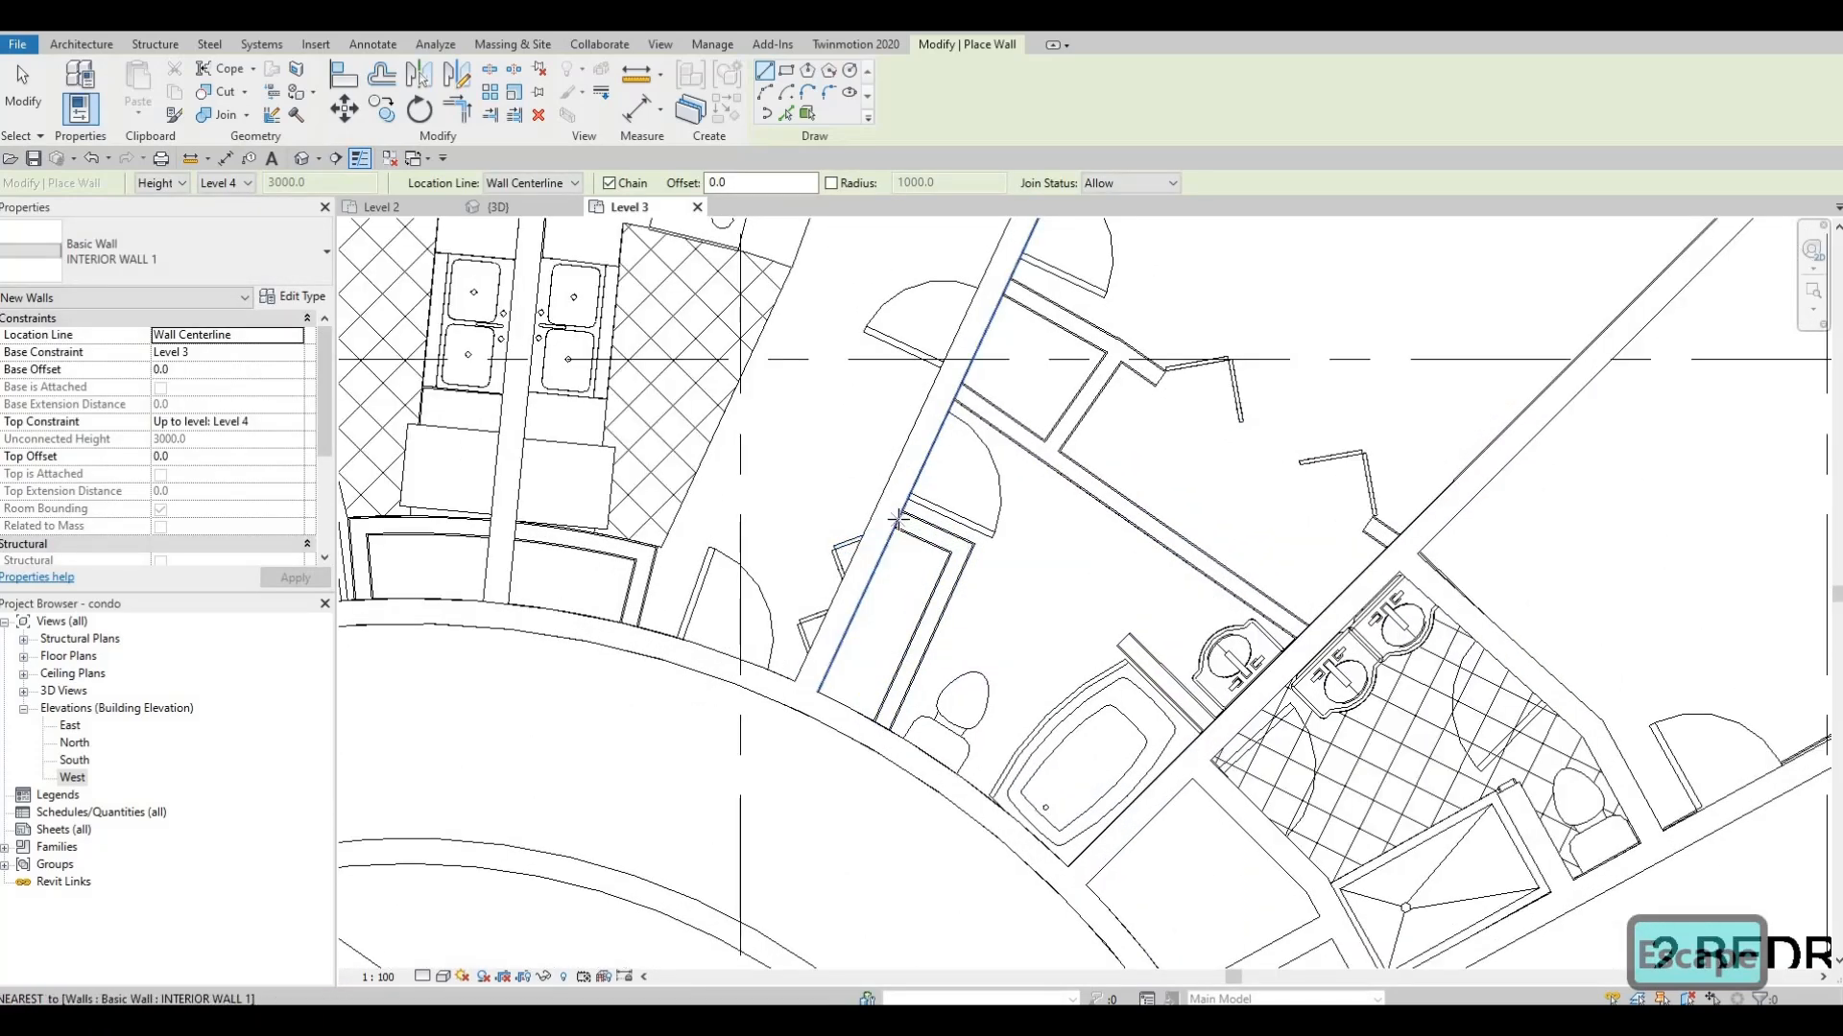
left_click(965, 550)
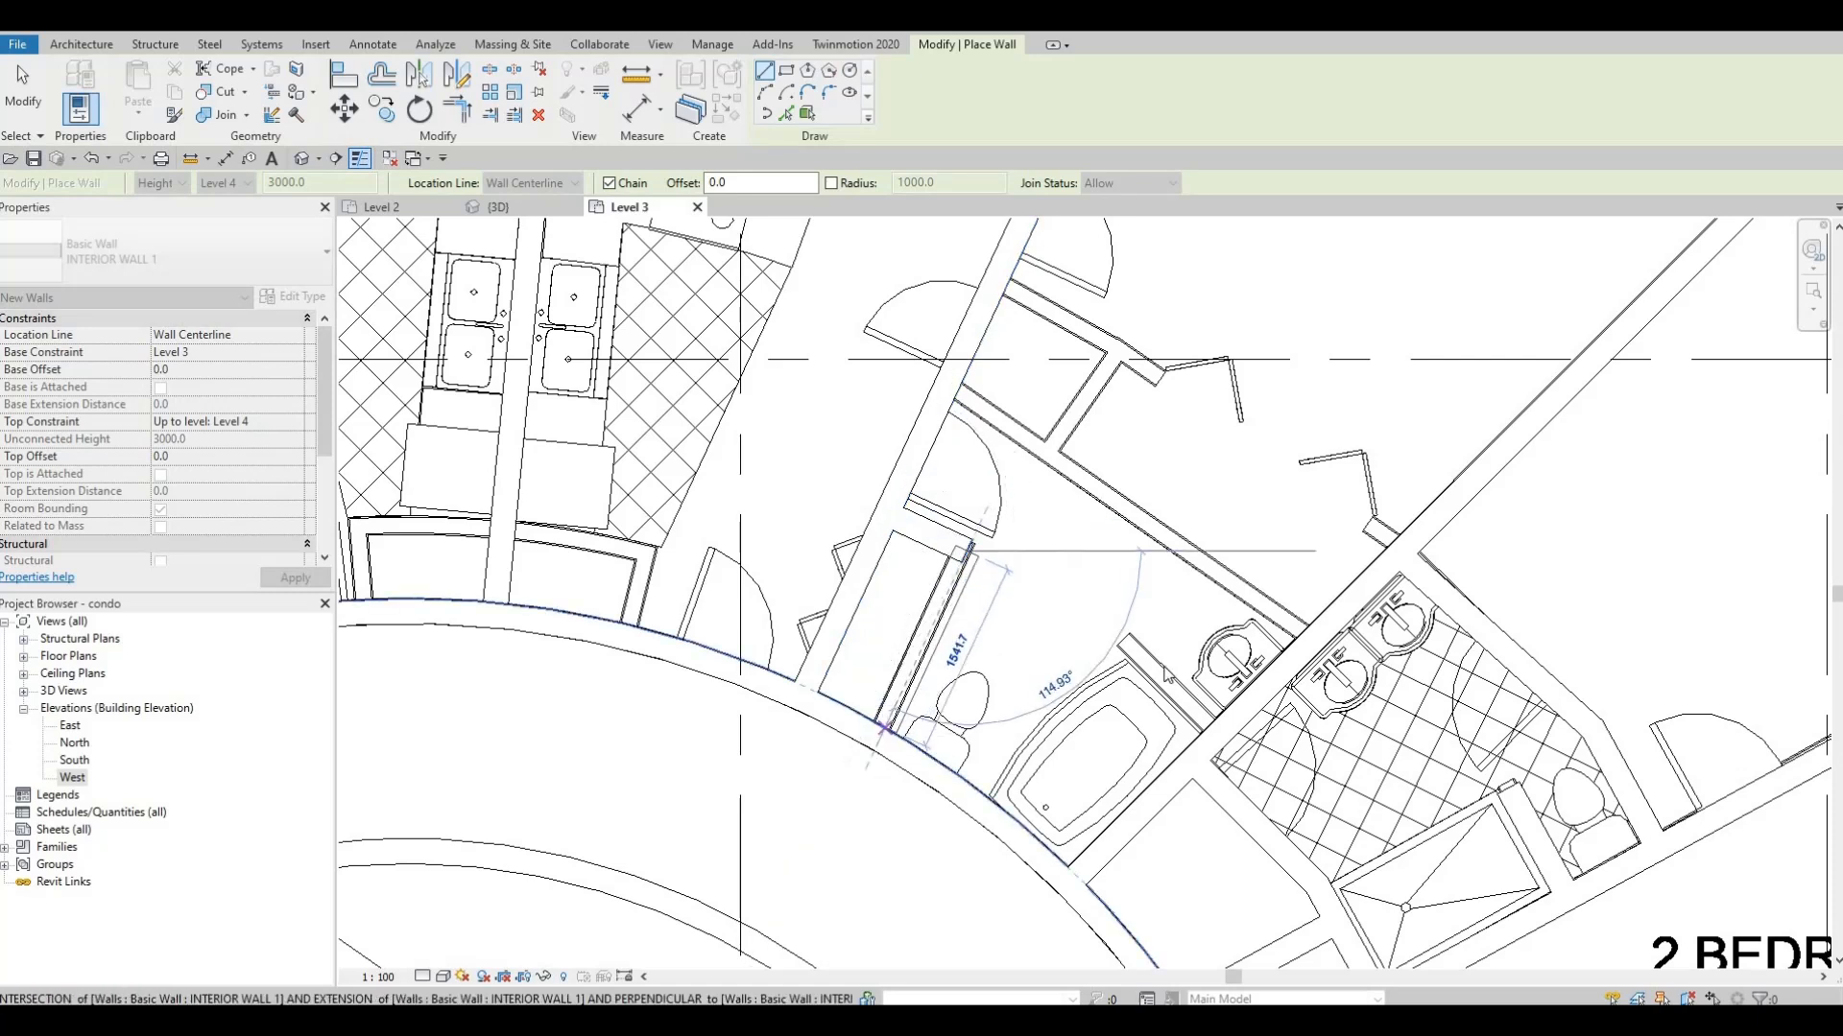
key("Escape")
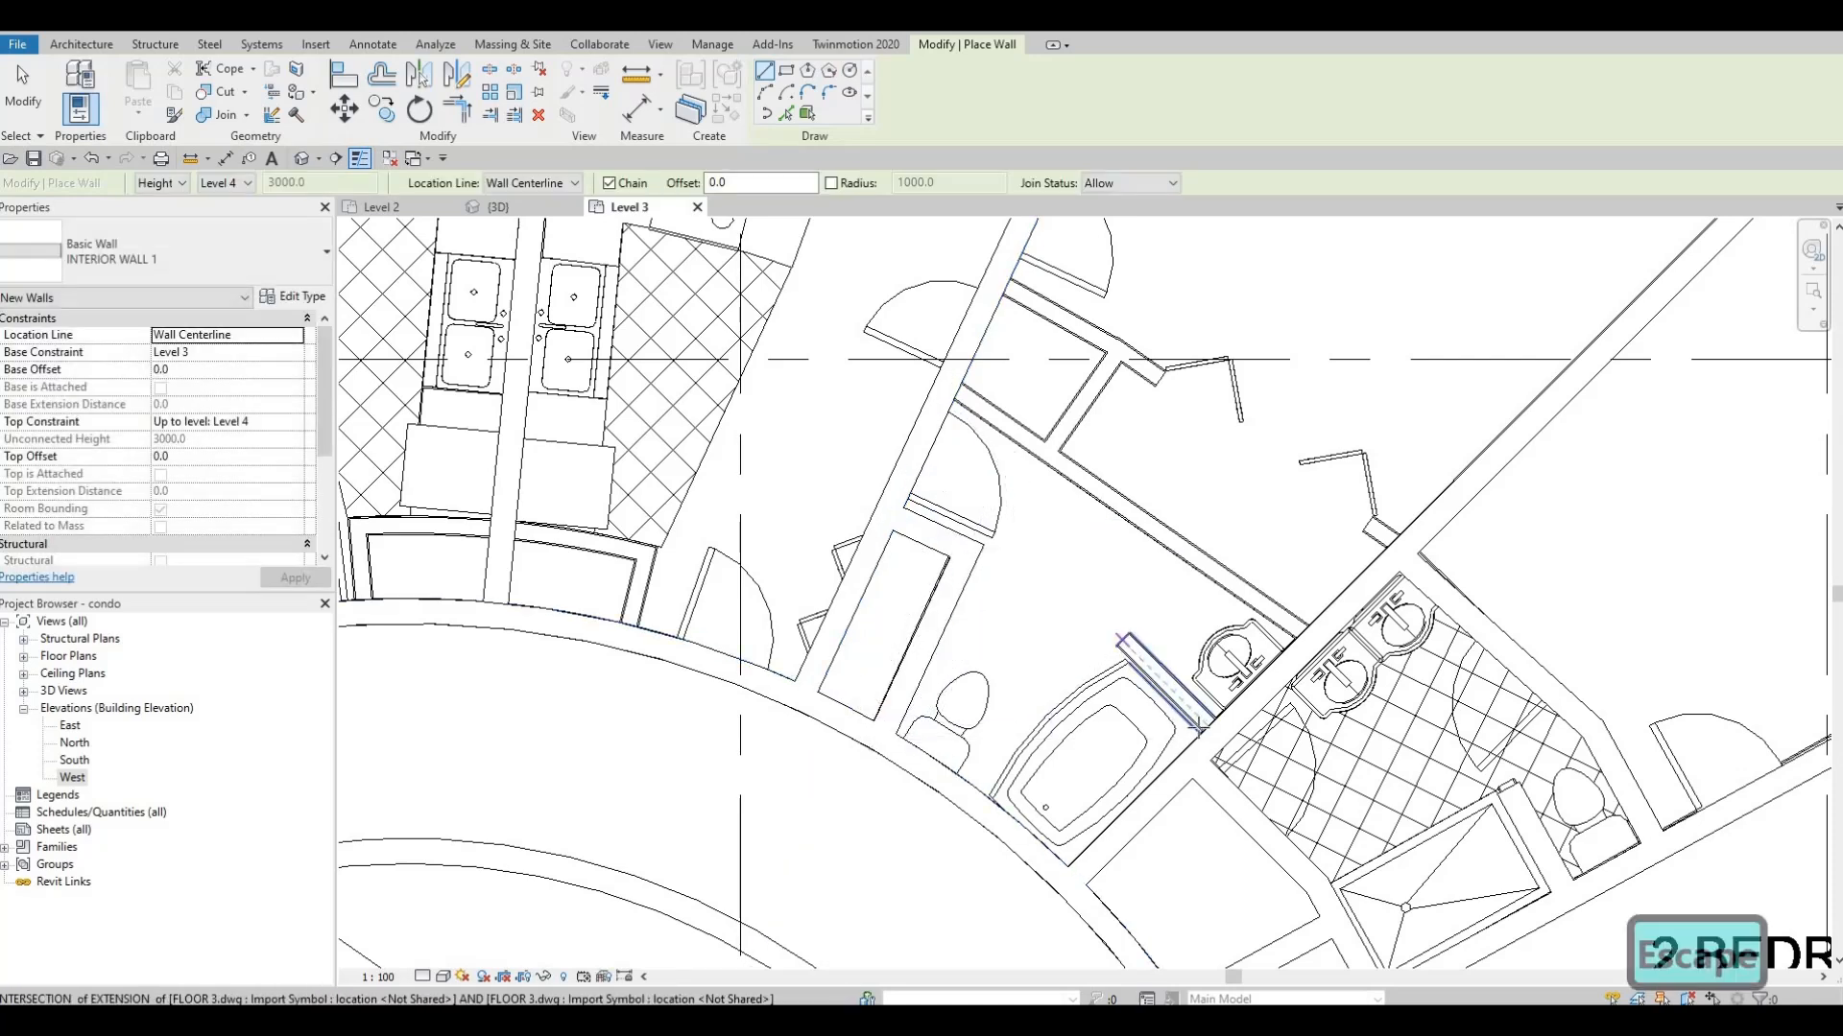
key("Escape")
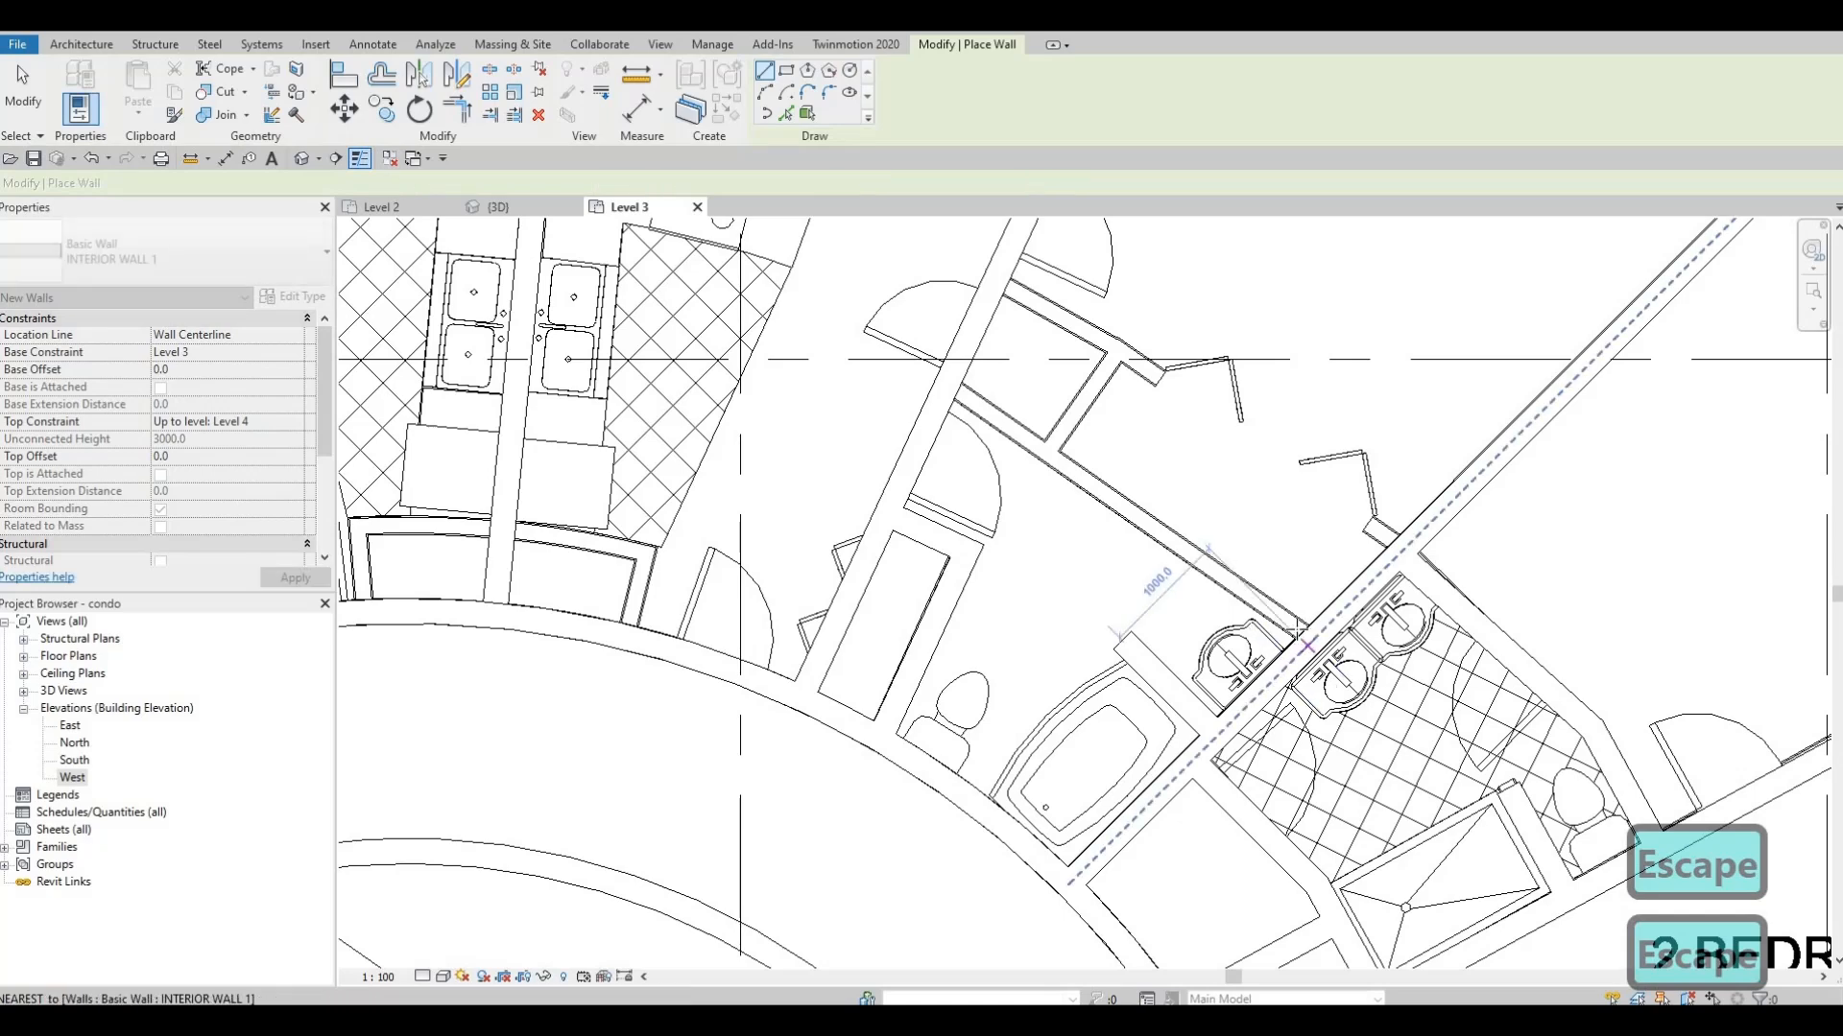
Draw the bathroom's rear wall about 3300 mm long from the sink-side dividing wall, joining its far end to the opposite dividing wall
left_click(1302, 632)
left_click(967, 394)
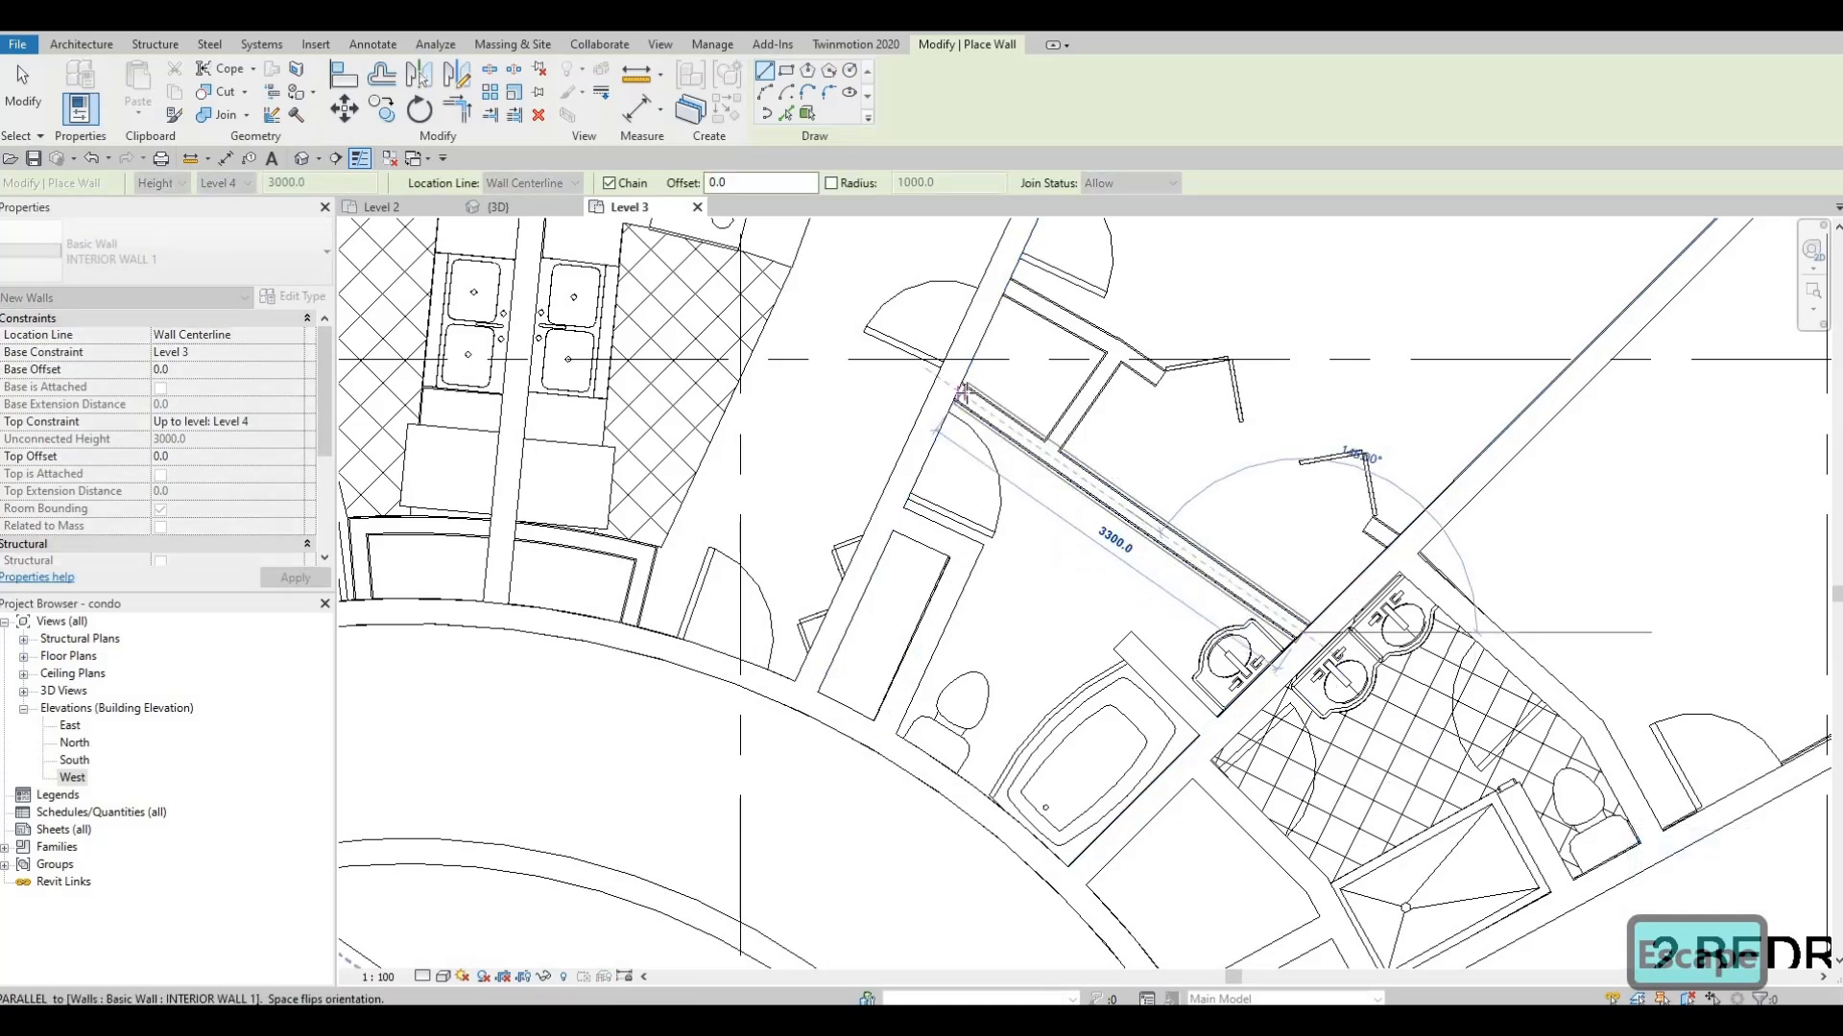
key("Escape")
key("Escape")
scroll(983, 420, "up", 3)
left_click(983, 420)
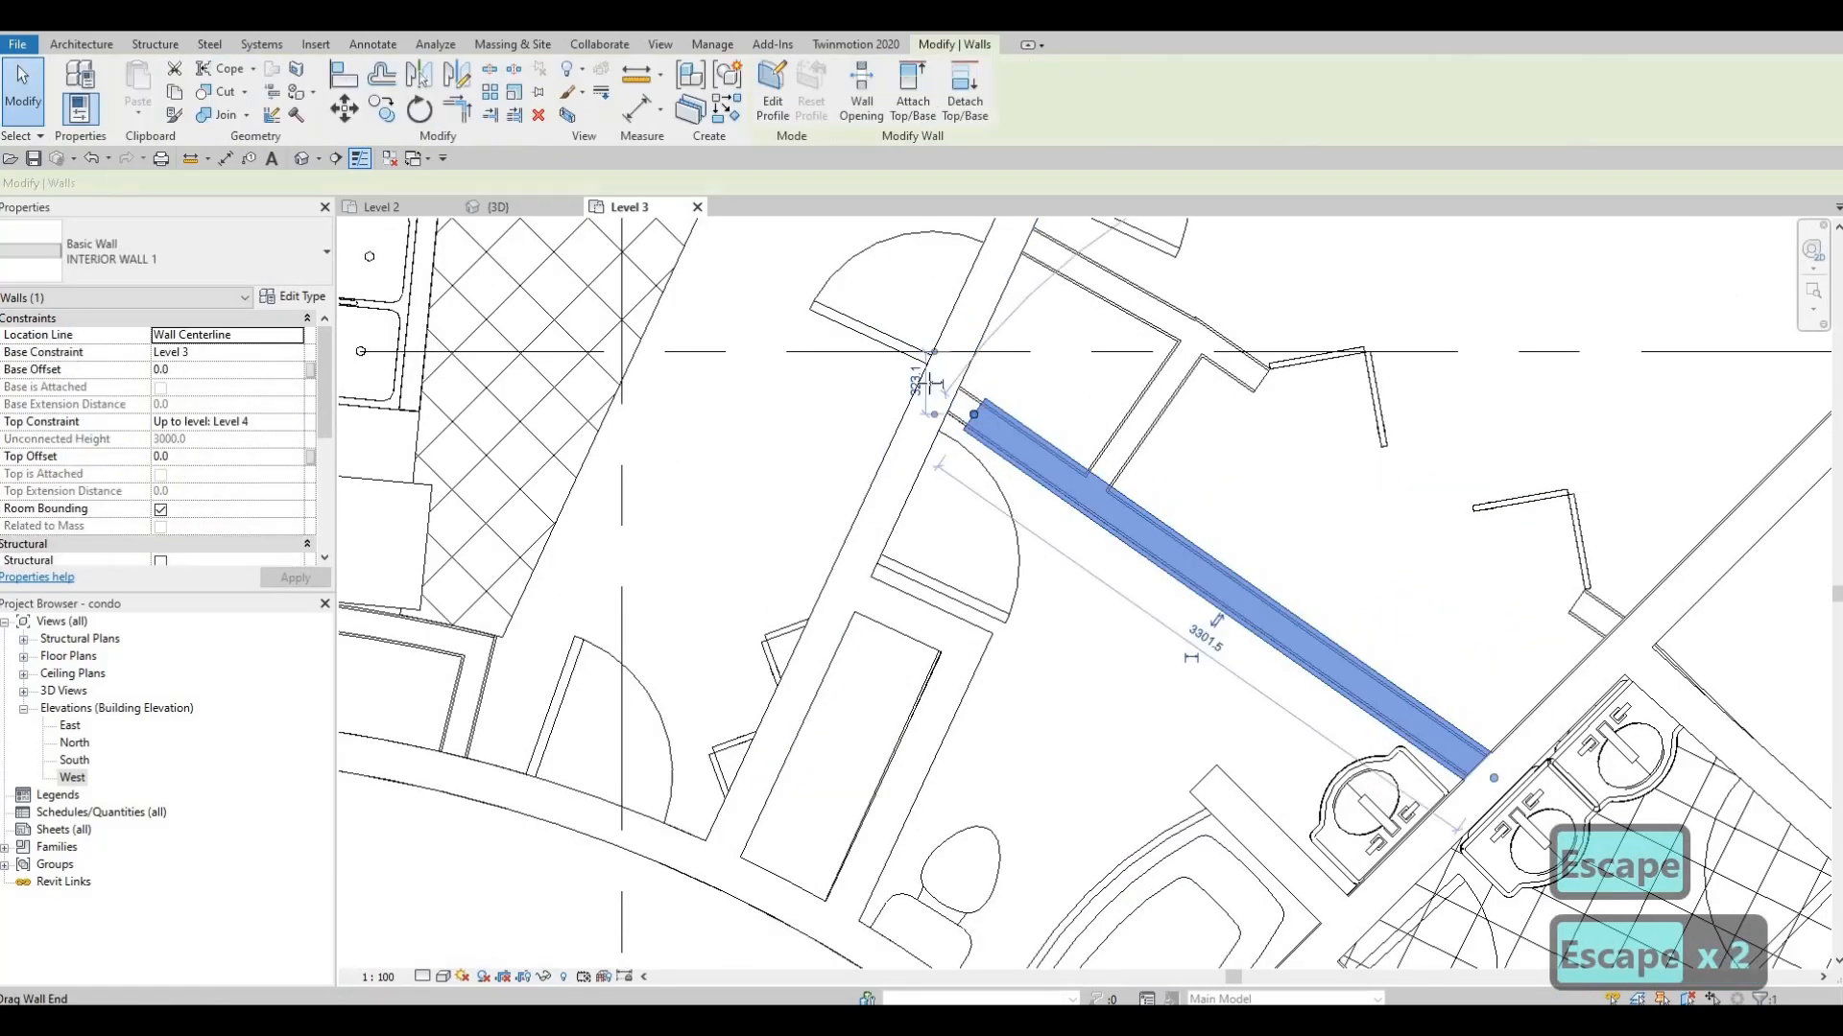
key("Escape")
key("Escape")
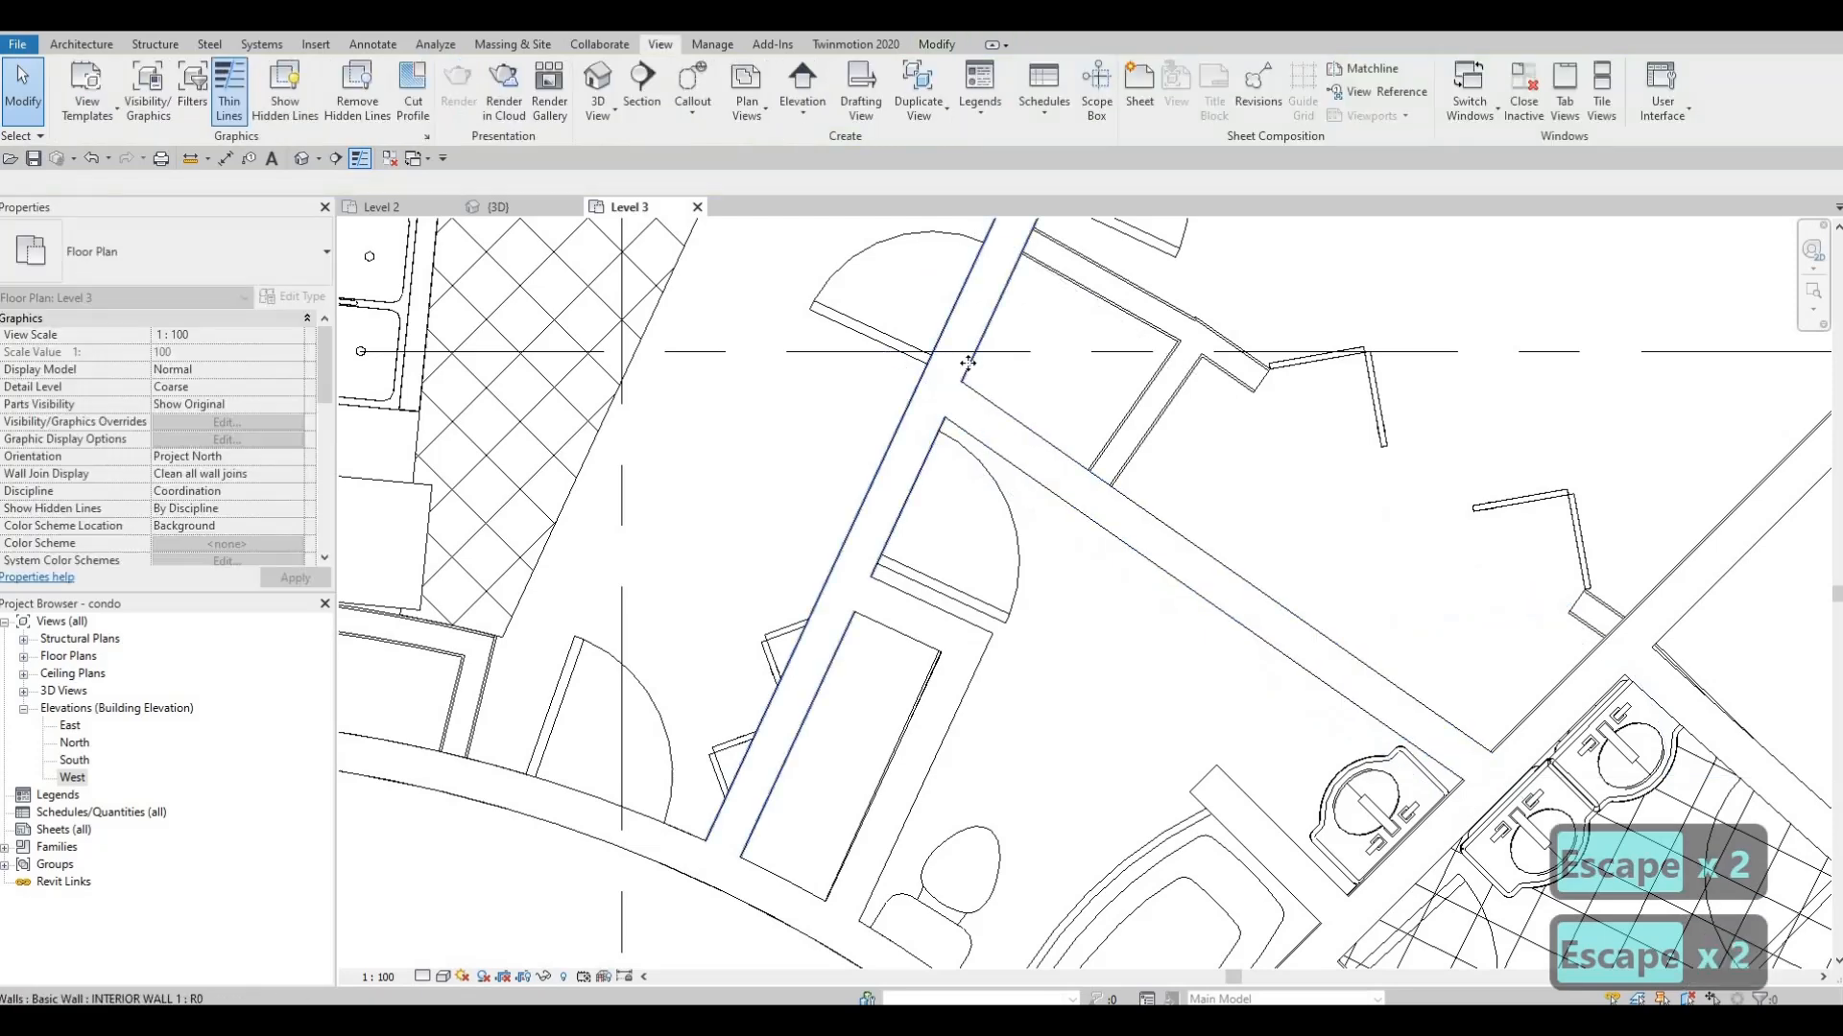
Trace the bent closet front wall between the two dividing walls across the bifold doors, plus the divider back to the bathroom wall, as matching walls
left_click(968, 363)
key("c")
key("s")
middle_click_drag(1052, 248, 954, 407)
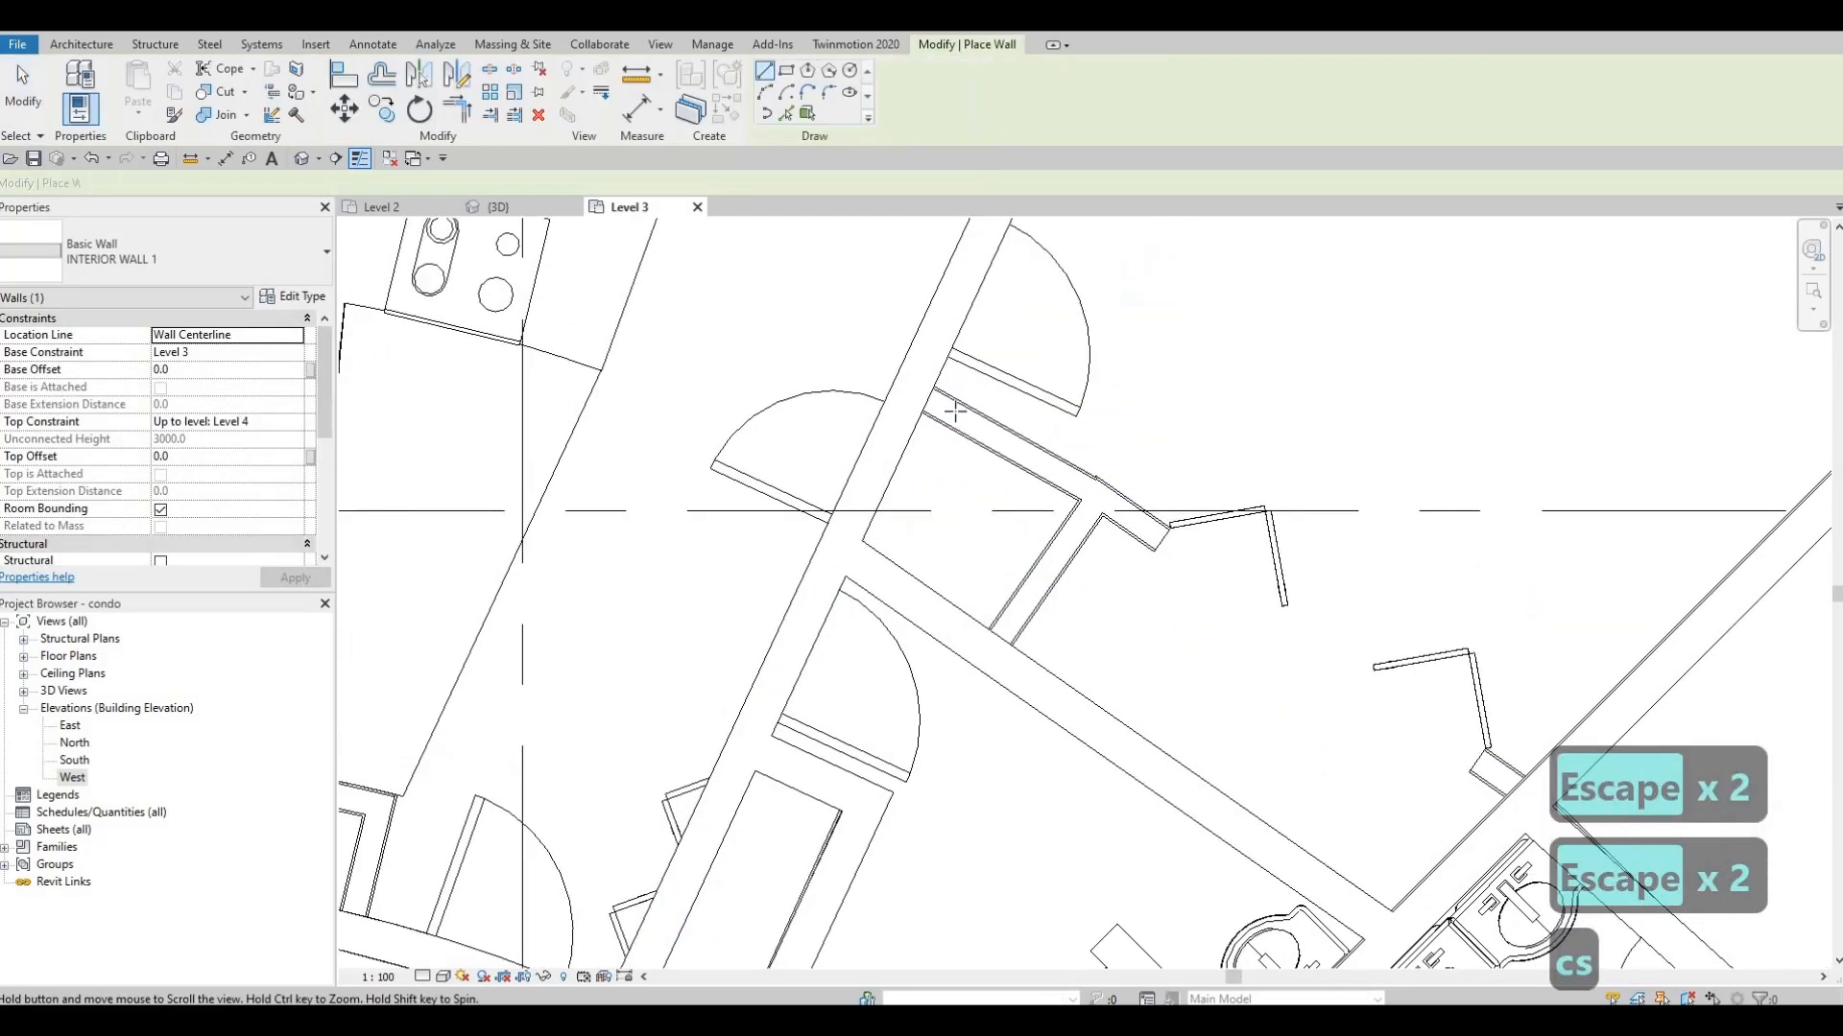
left_click(927, 400)
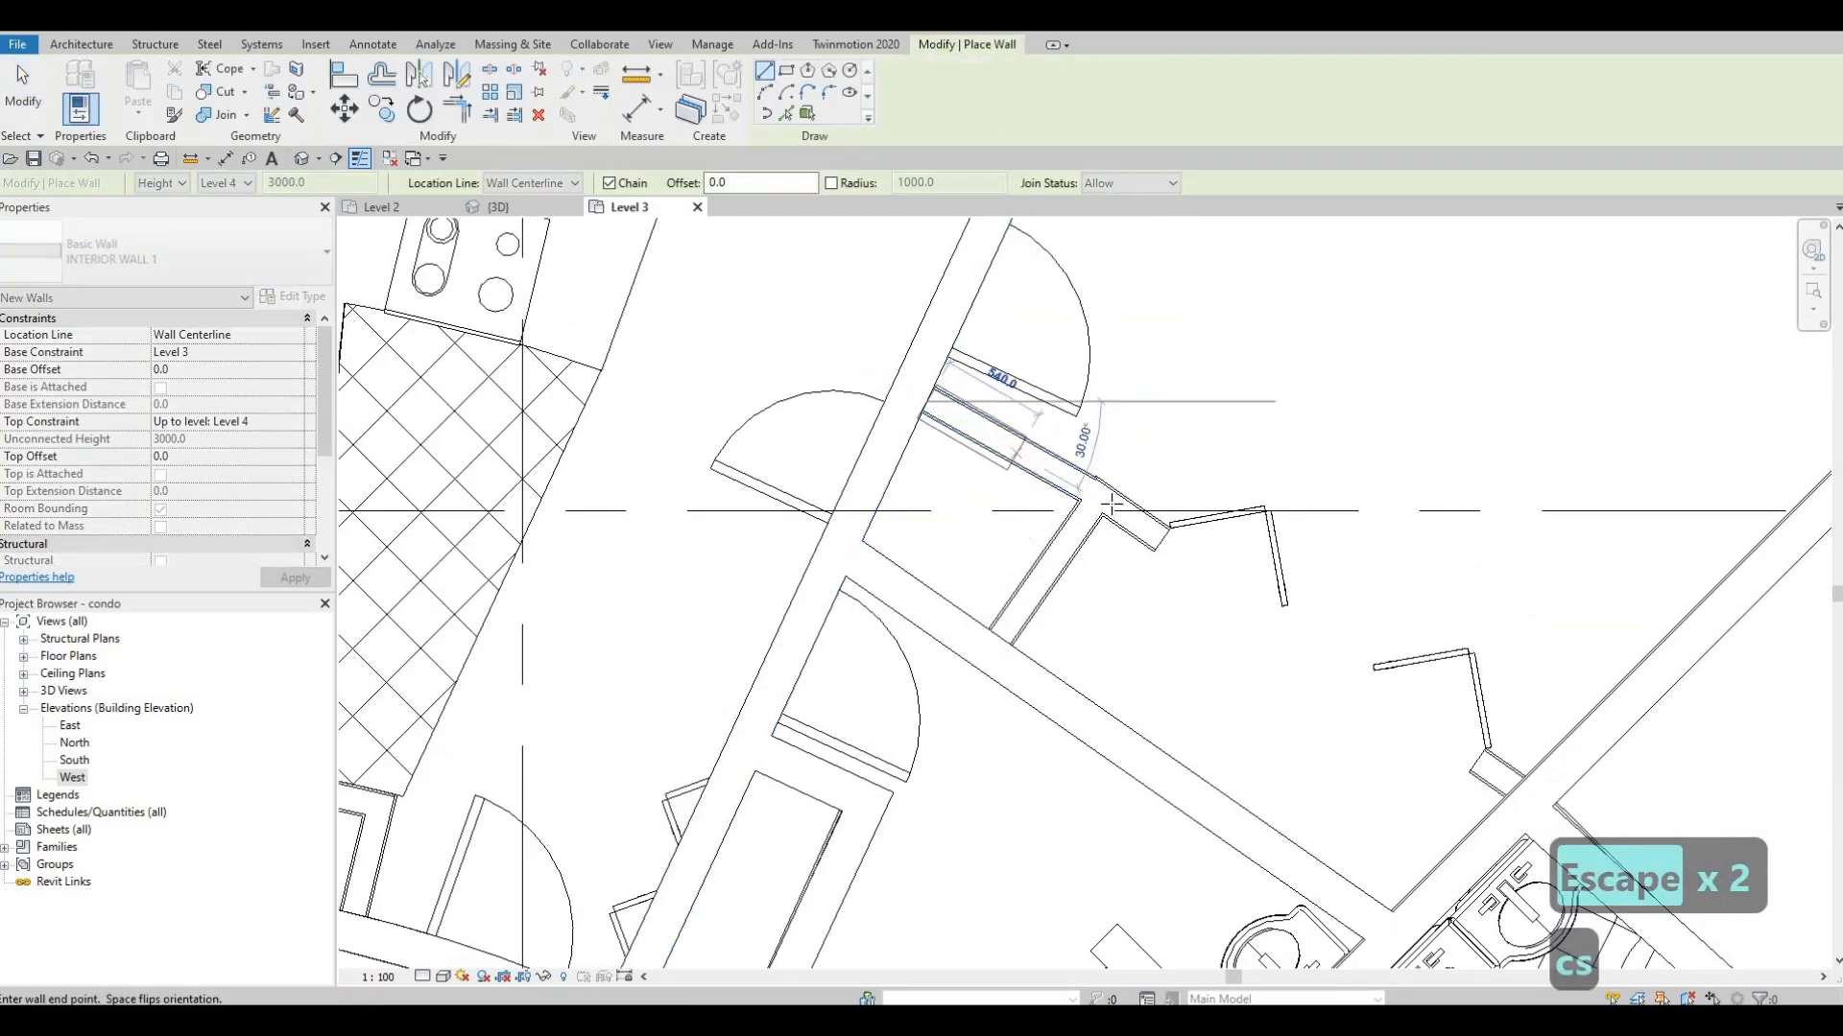
left_click(1111, 498)
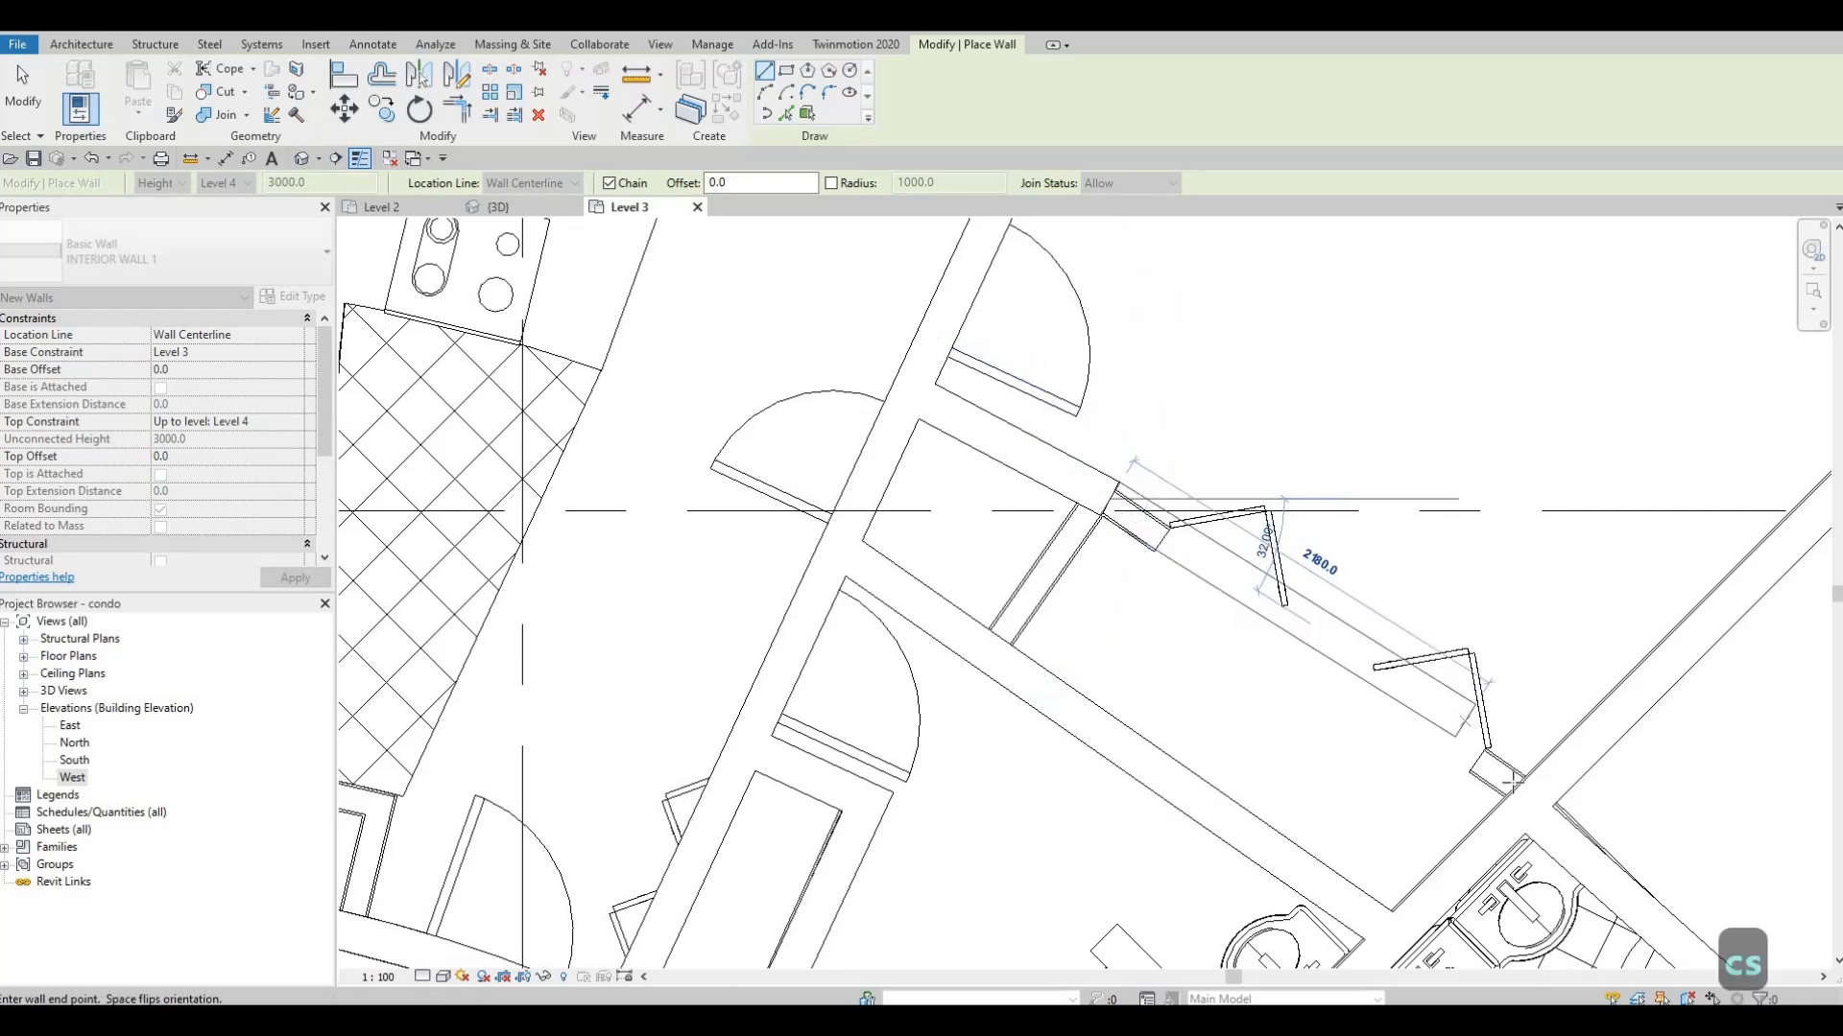
key("Escape")
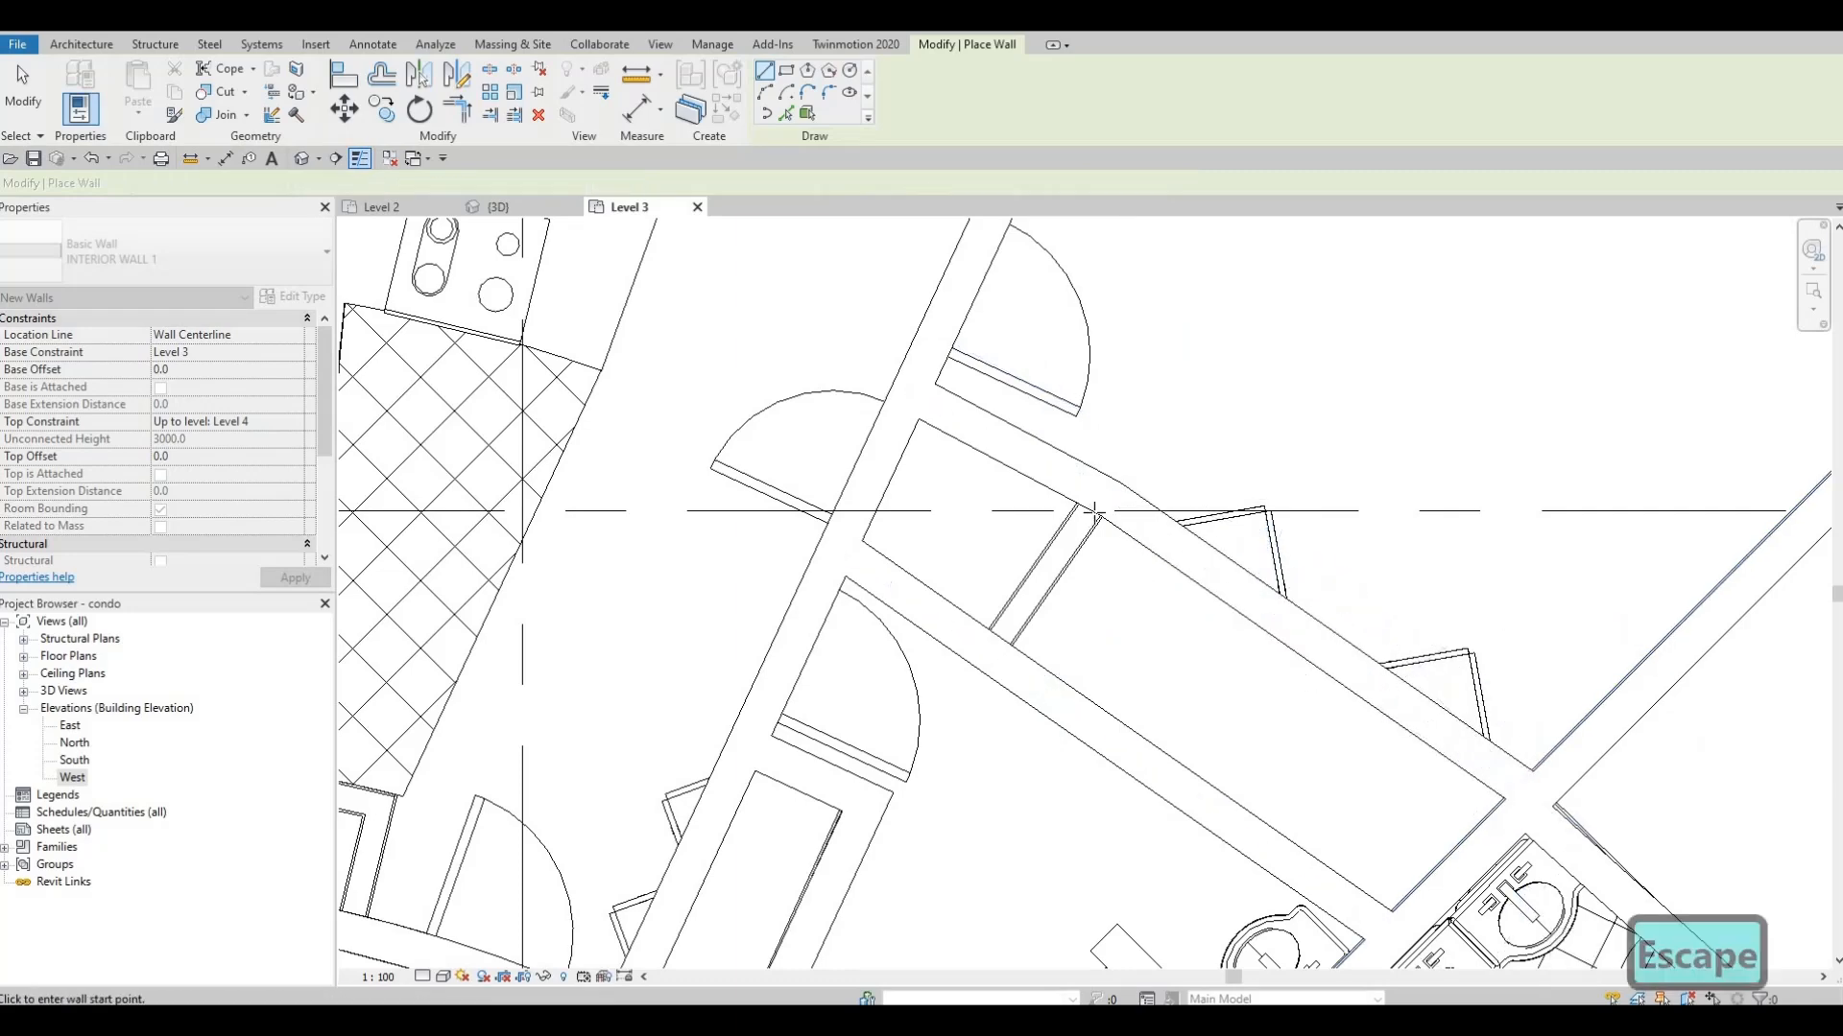
left_click(1092, 506)
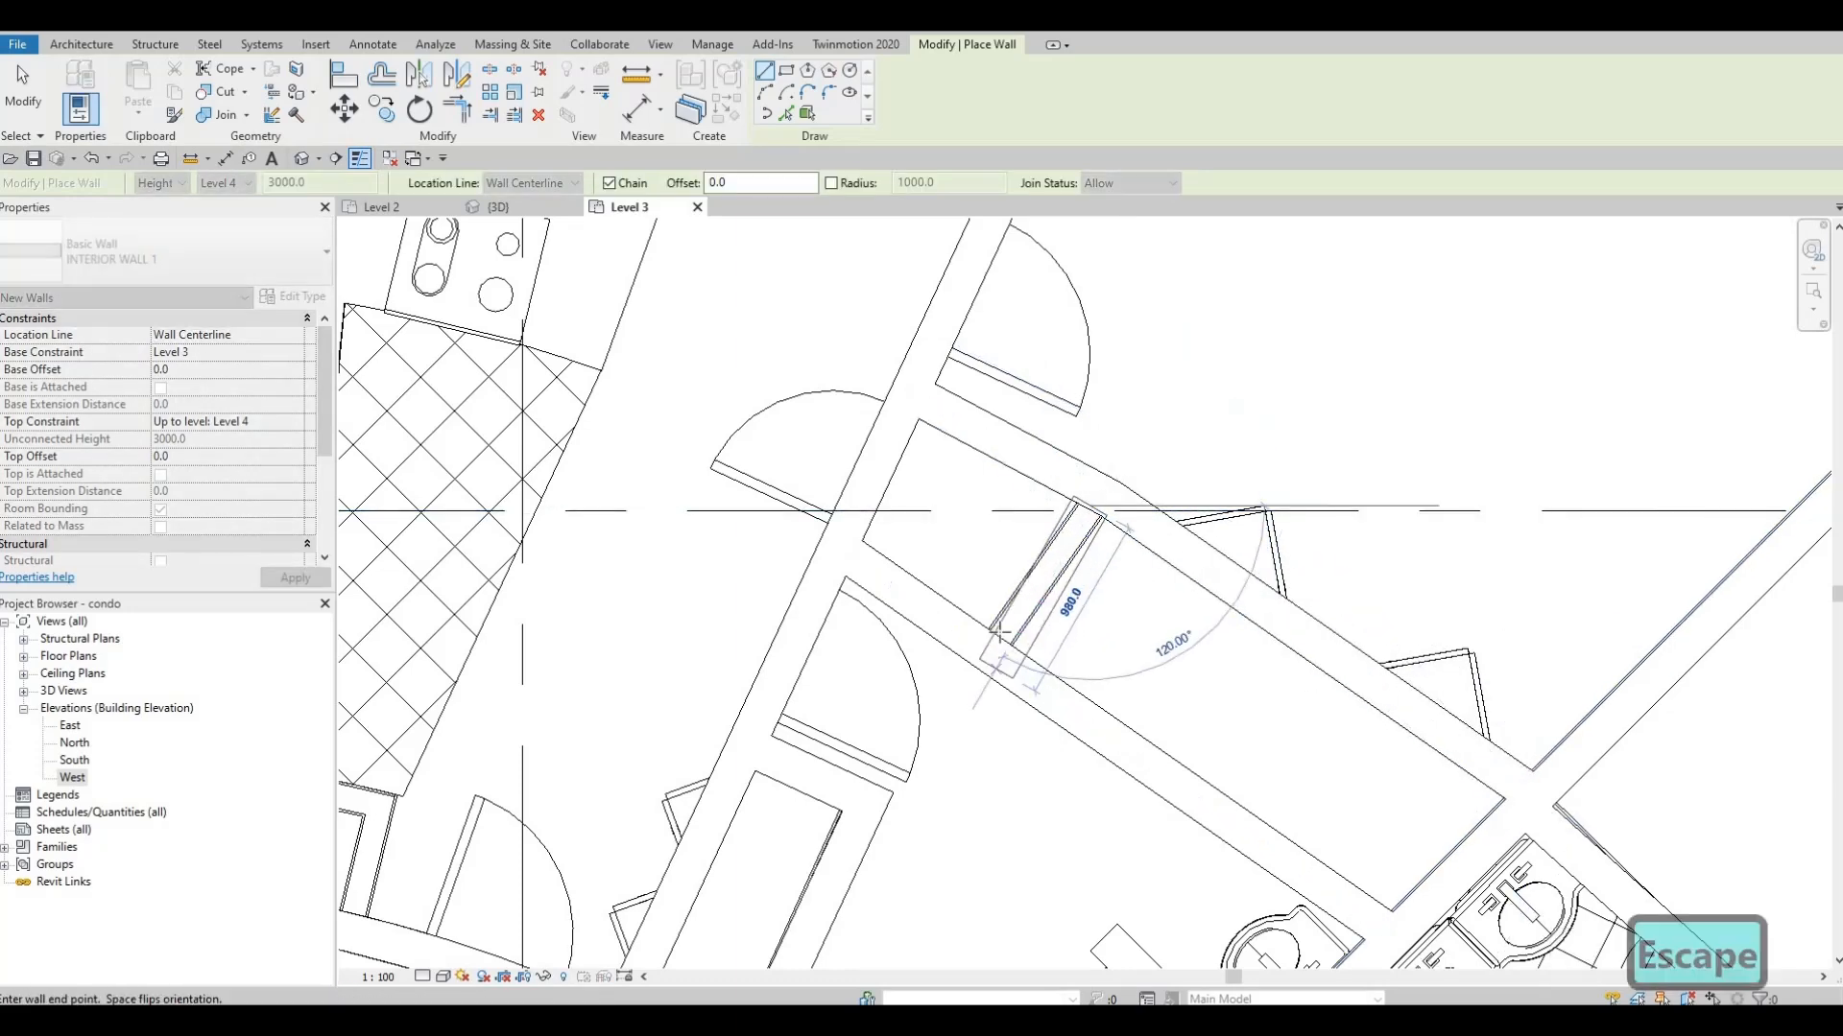
key("Escape")
Trace the enclosure along the curved corridor wall behind the kitchens of units 366 and 372, with front walls about 1100 and 1140 mm long
scroll(1182, 635, "down", 5)
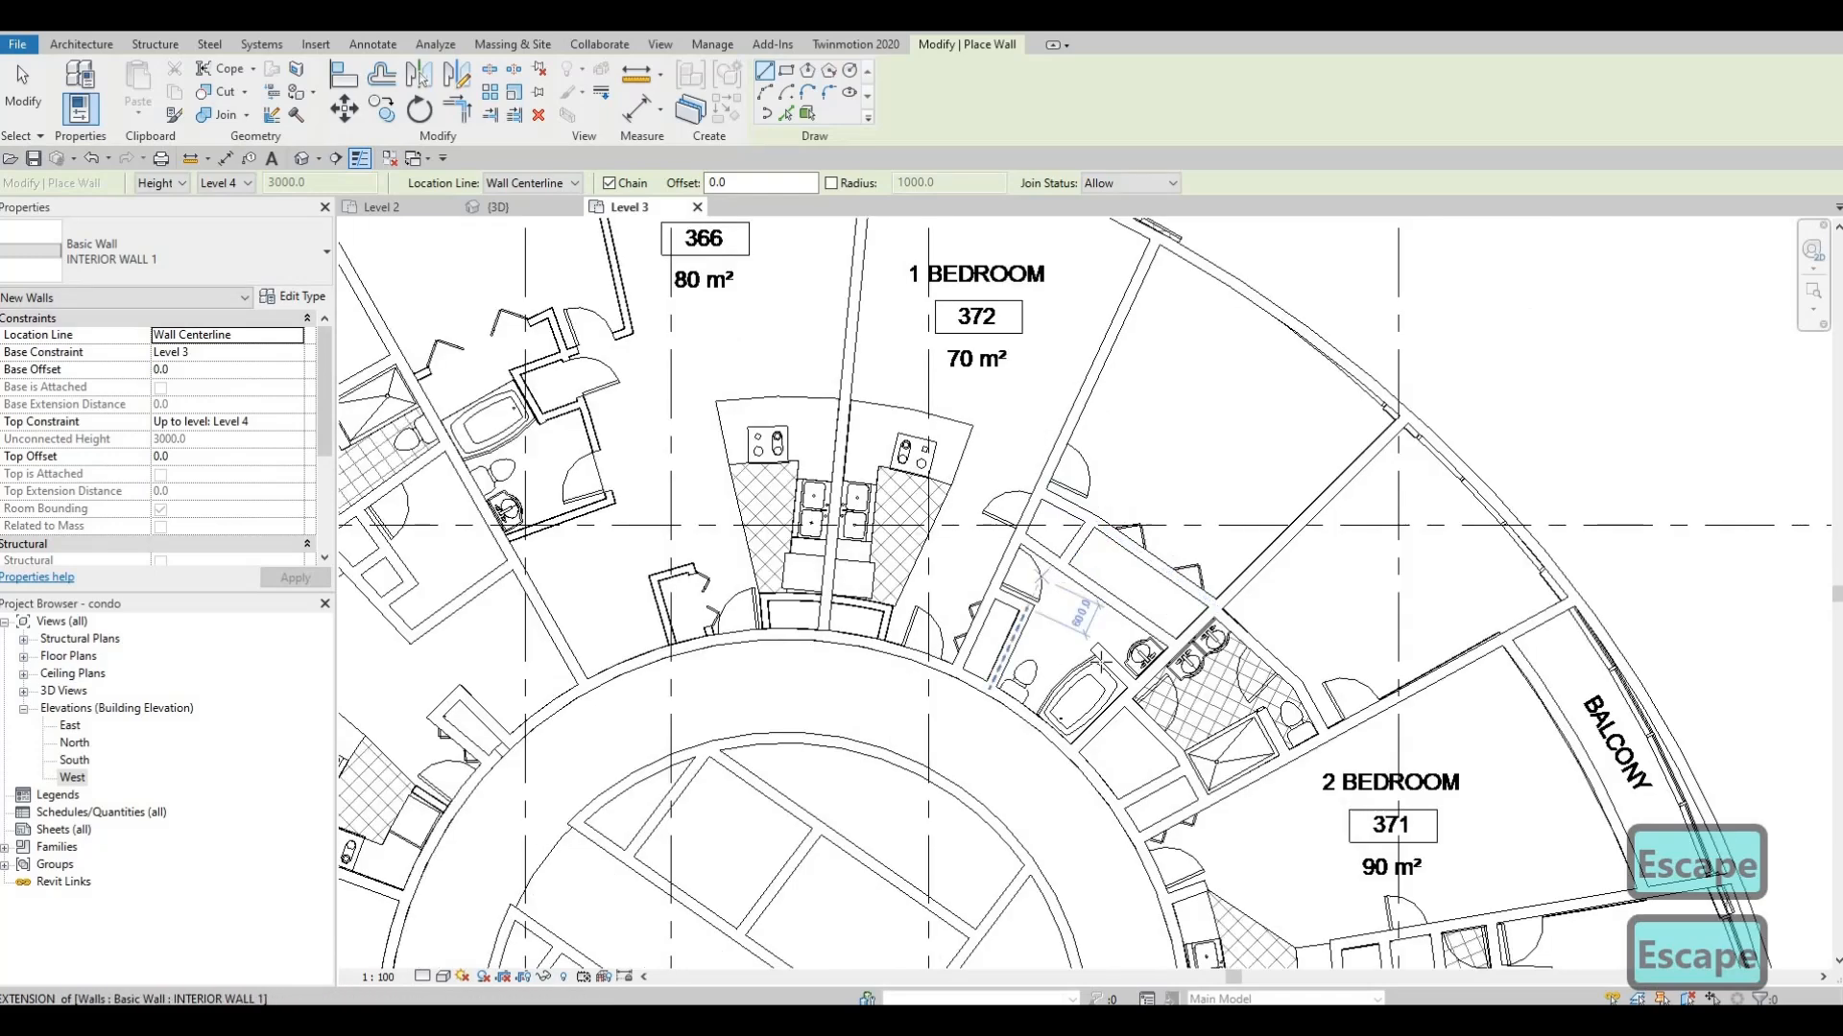
middle_click_drag(992, 728, 1076, 700)
scroll(1023, 635, "up", 5)
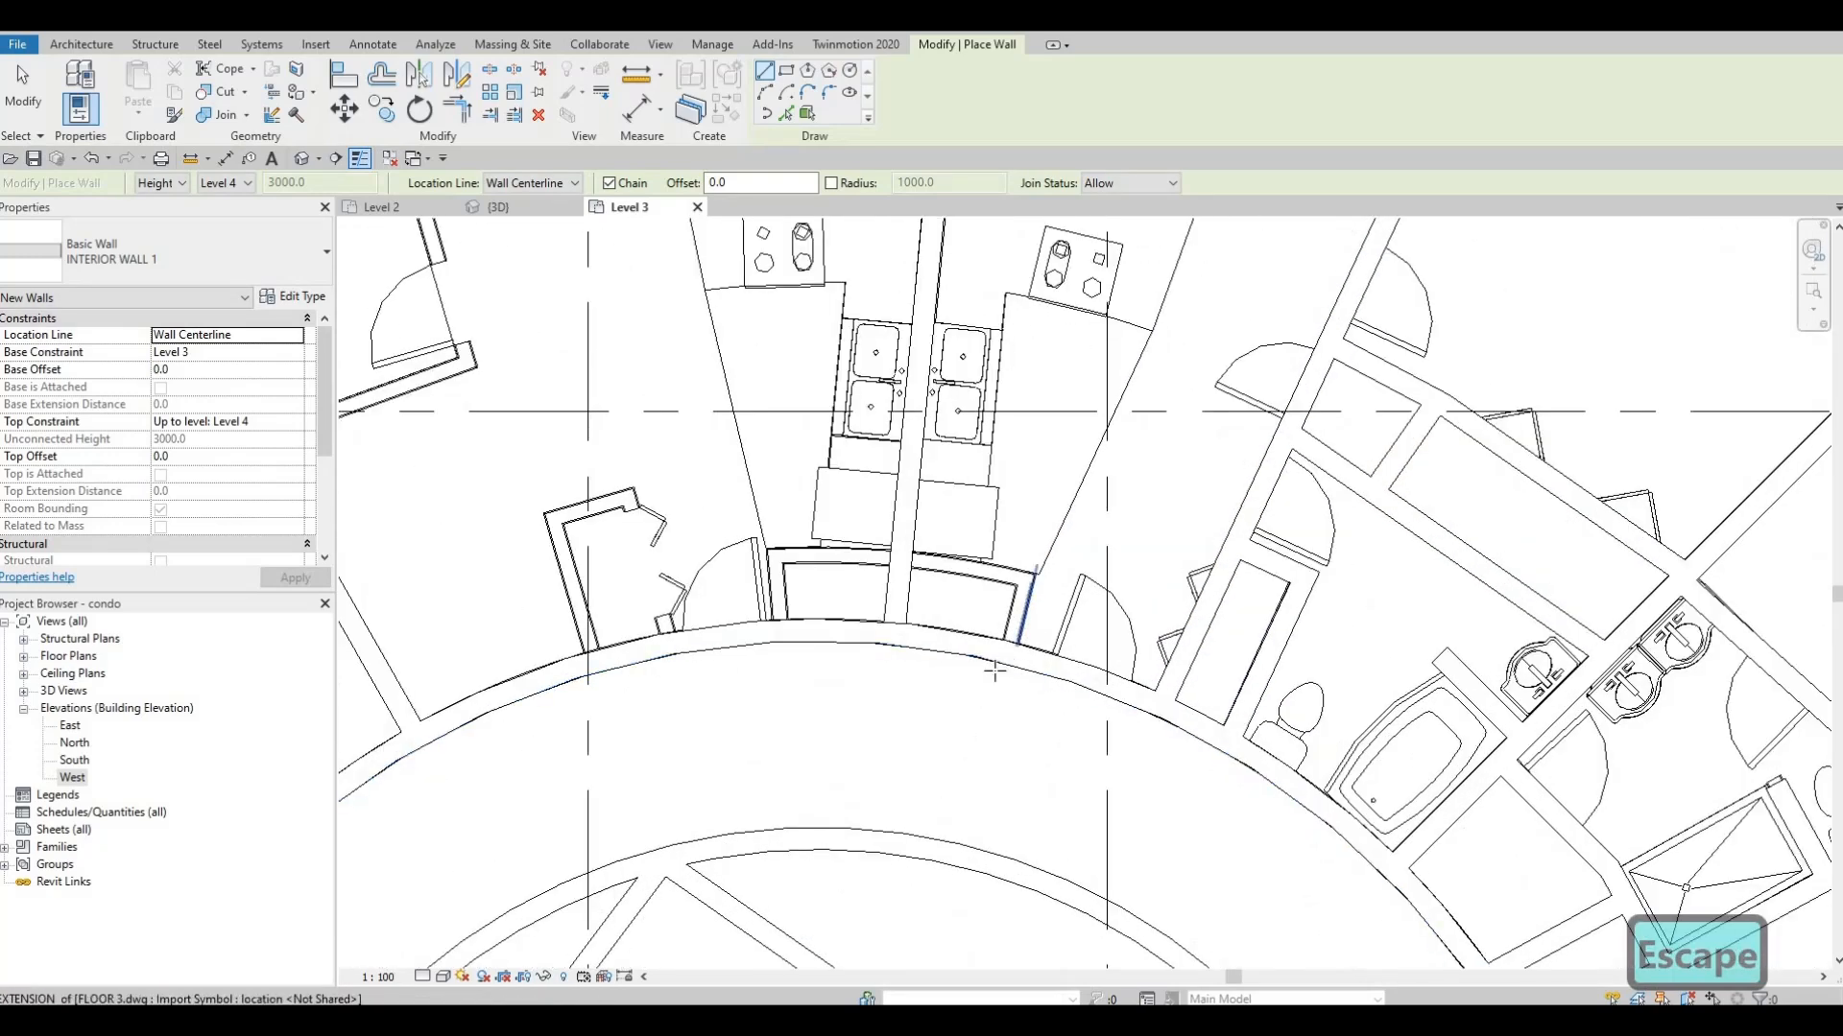
left_click(997, 662)
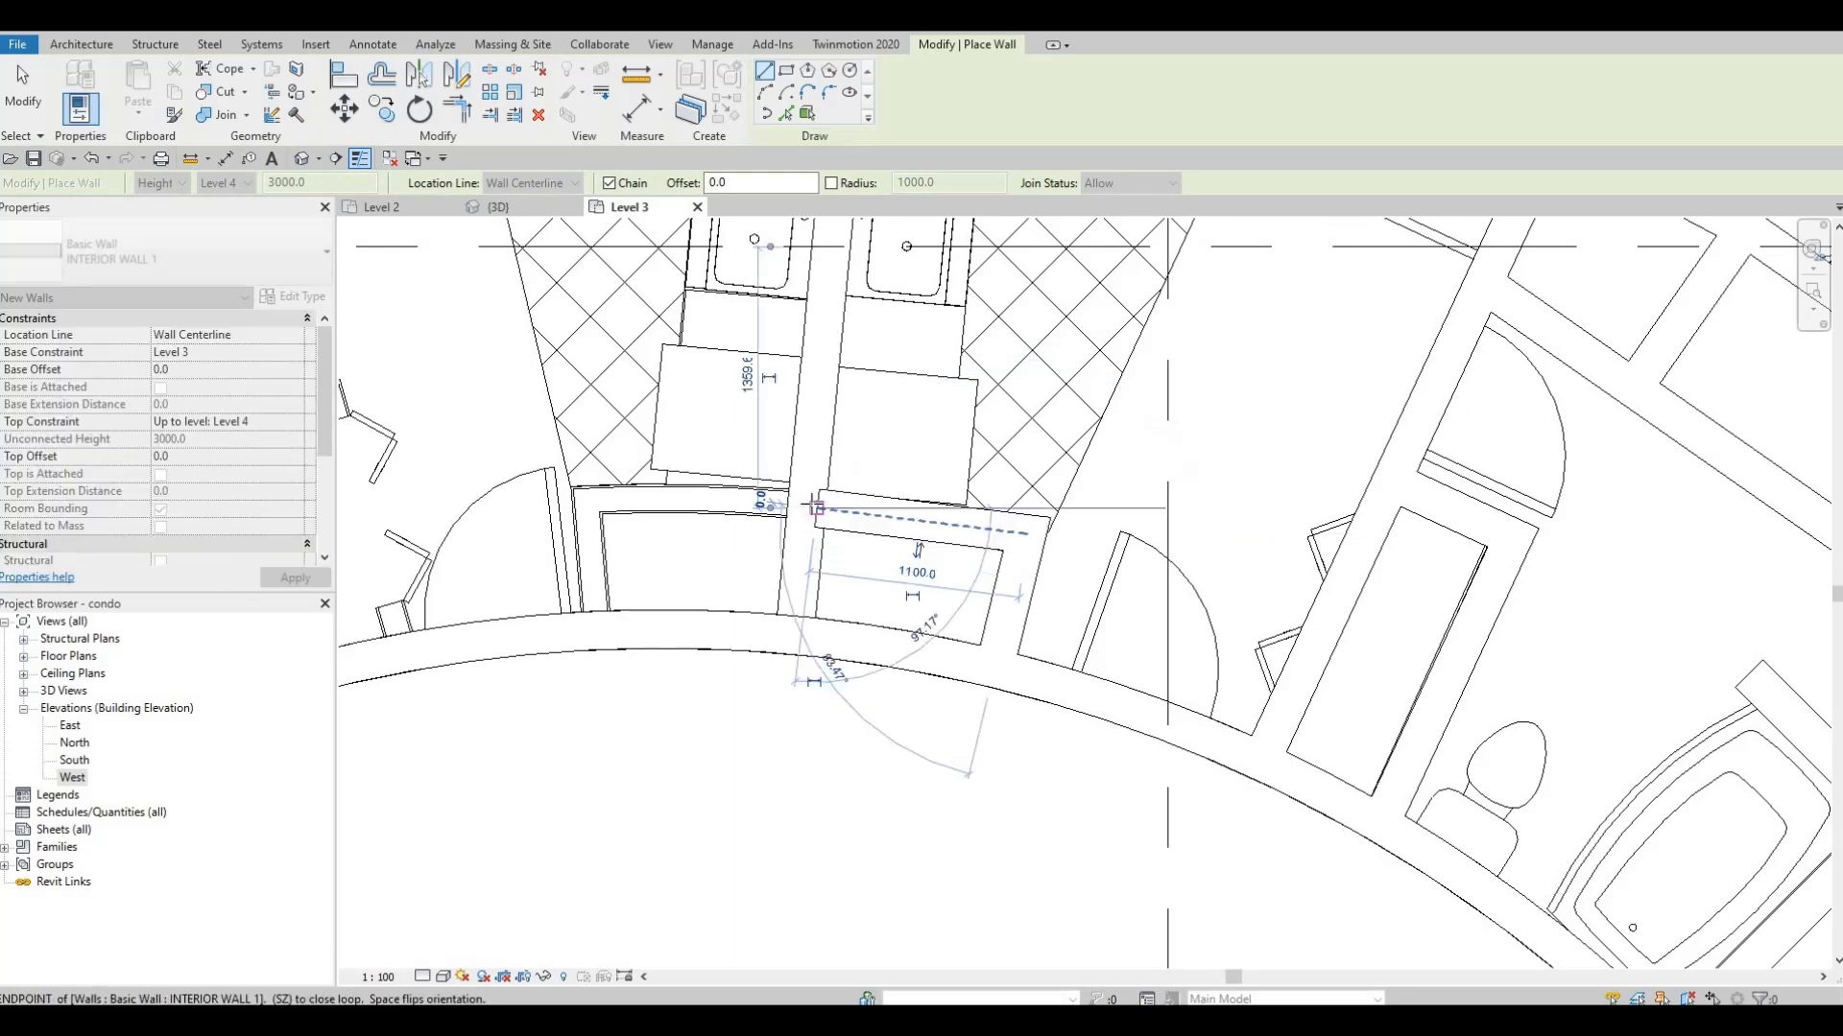
key("Escape")
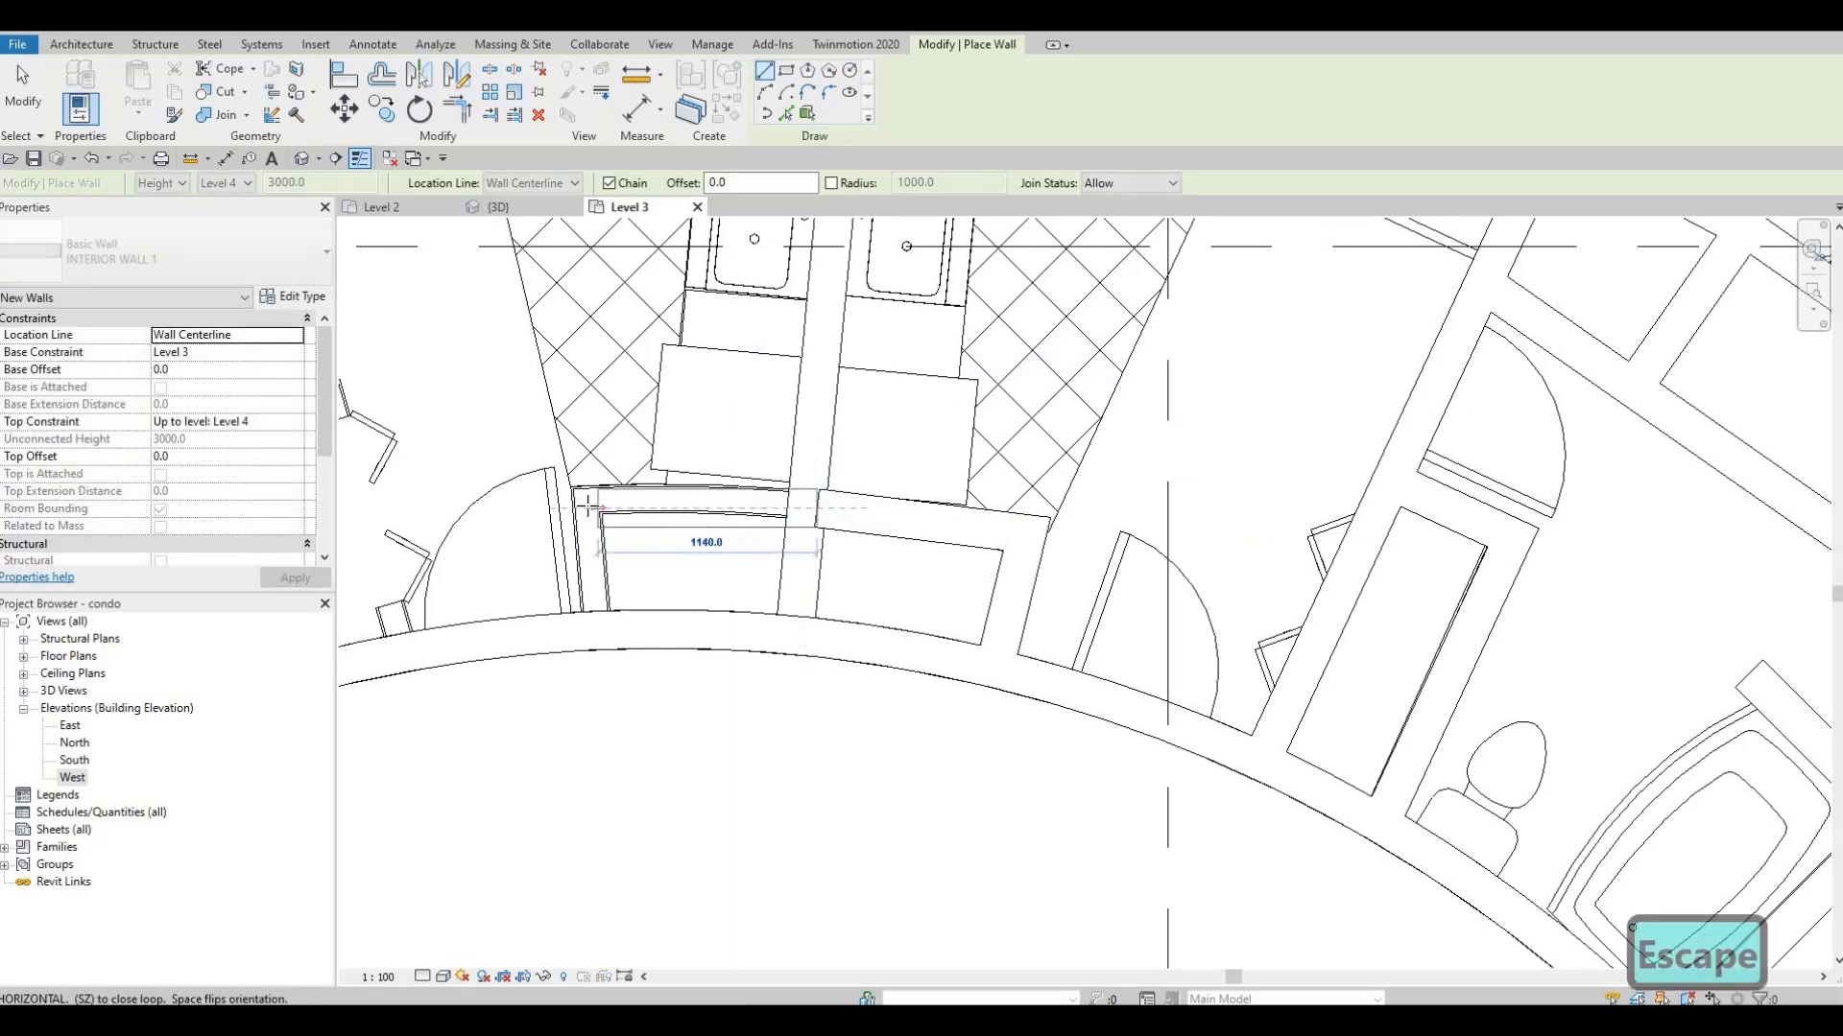
left_click(588, 506)
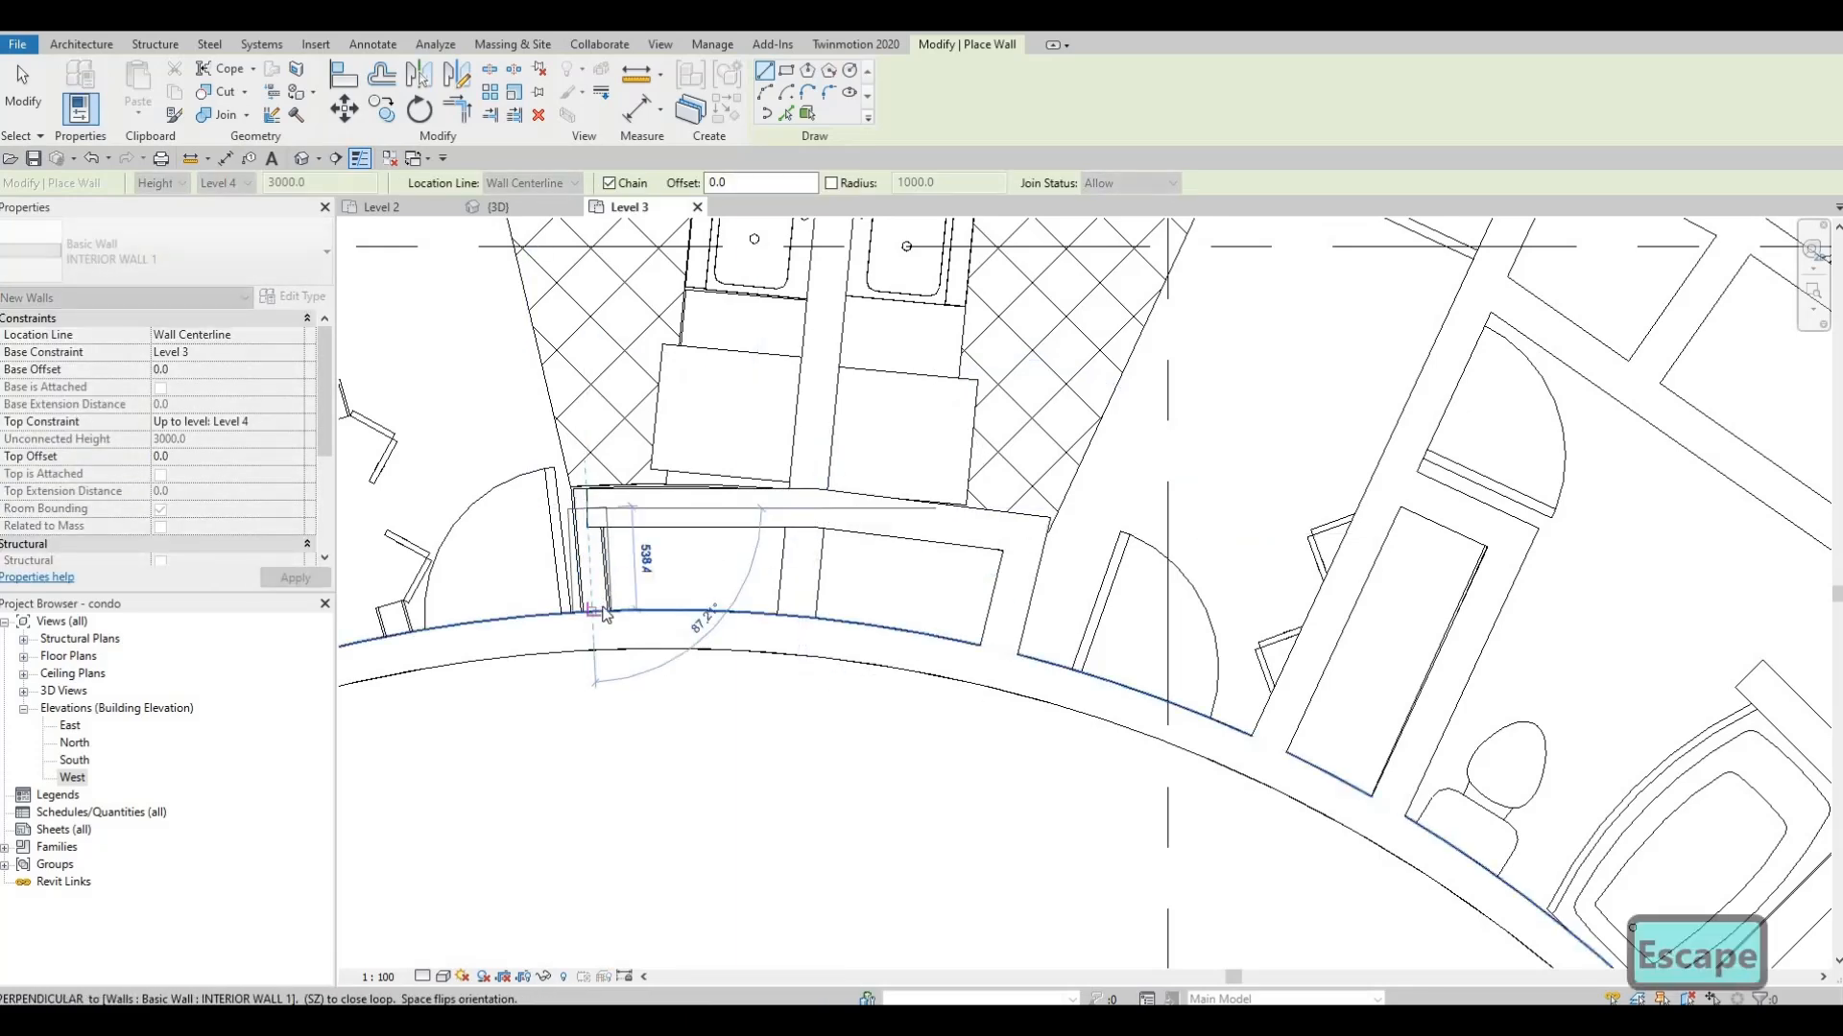
key("Escape")
Examine the dividing line between units 366 and 372 from the corridor wall past the kitchens to the facade
scroll(730, 542, "down", 2)
middle_click_drag(770, 541, 1016, 708)
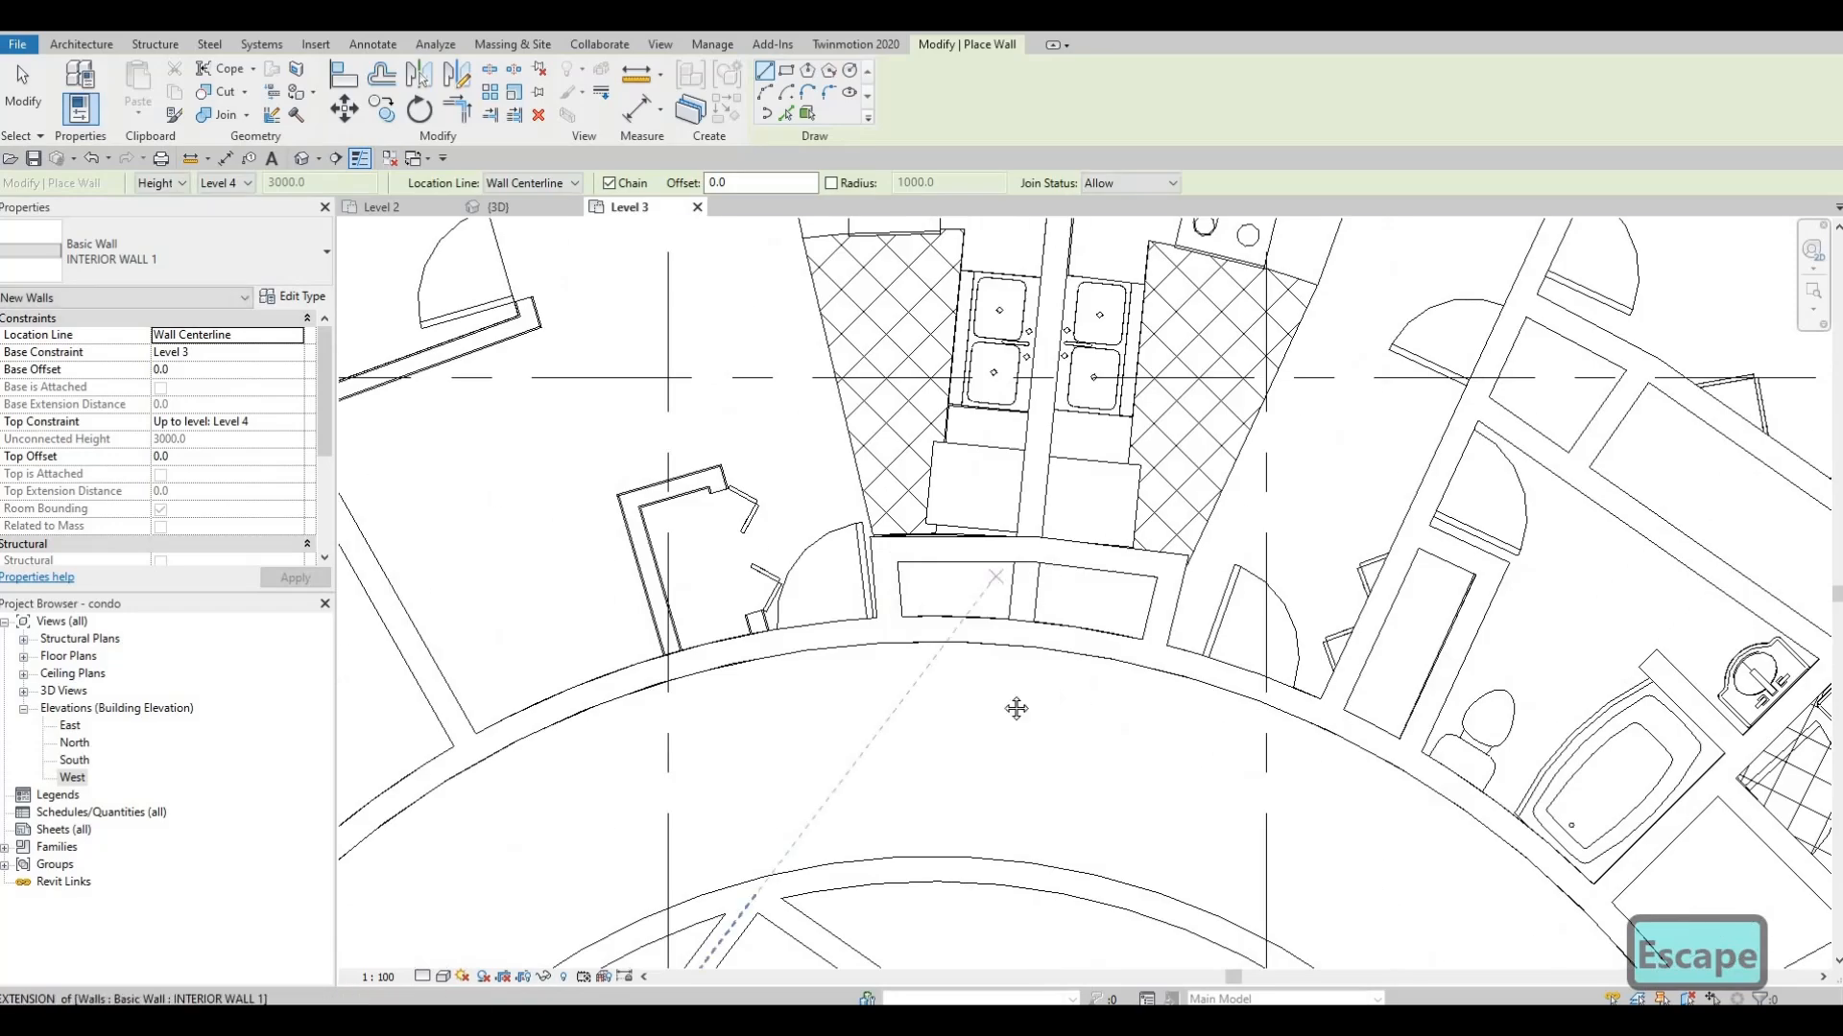
middle_click_drag(1111, 564, 1090, 687)
scroll(1085, 693, "down", 3)
middle_click_drag(1063, 510, 1062, 624)
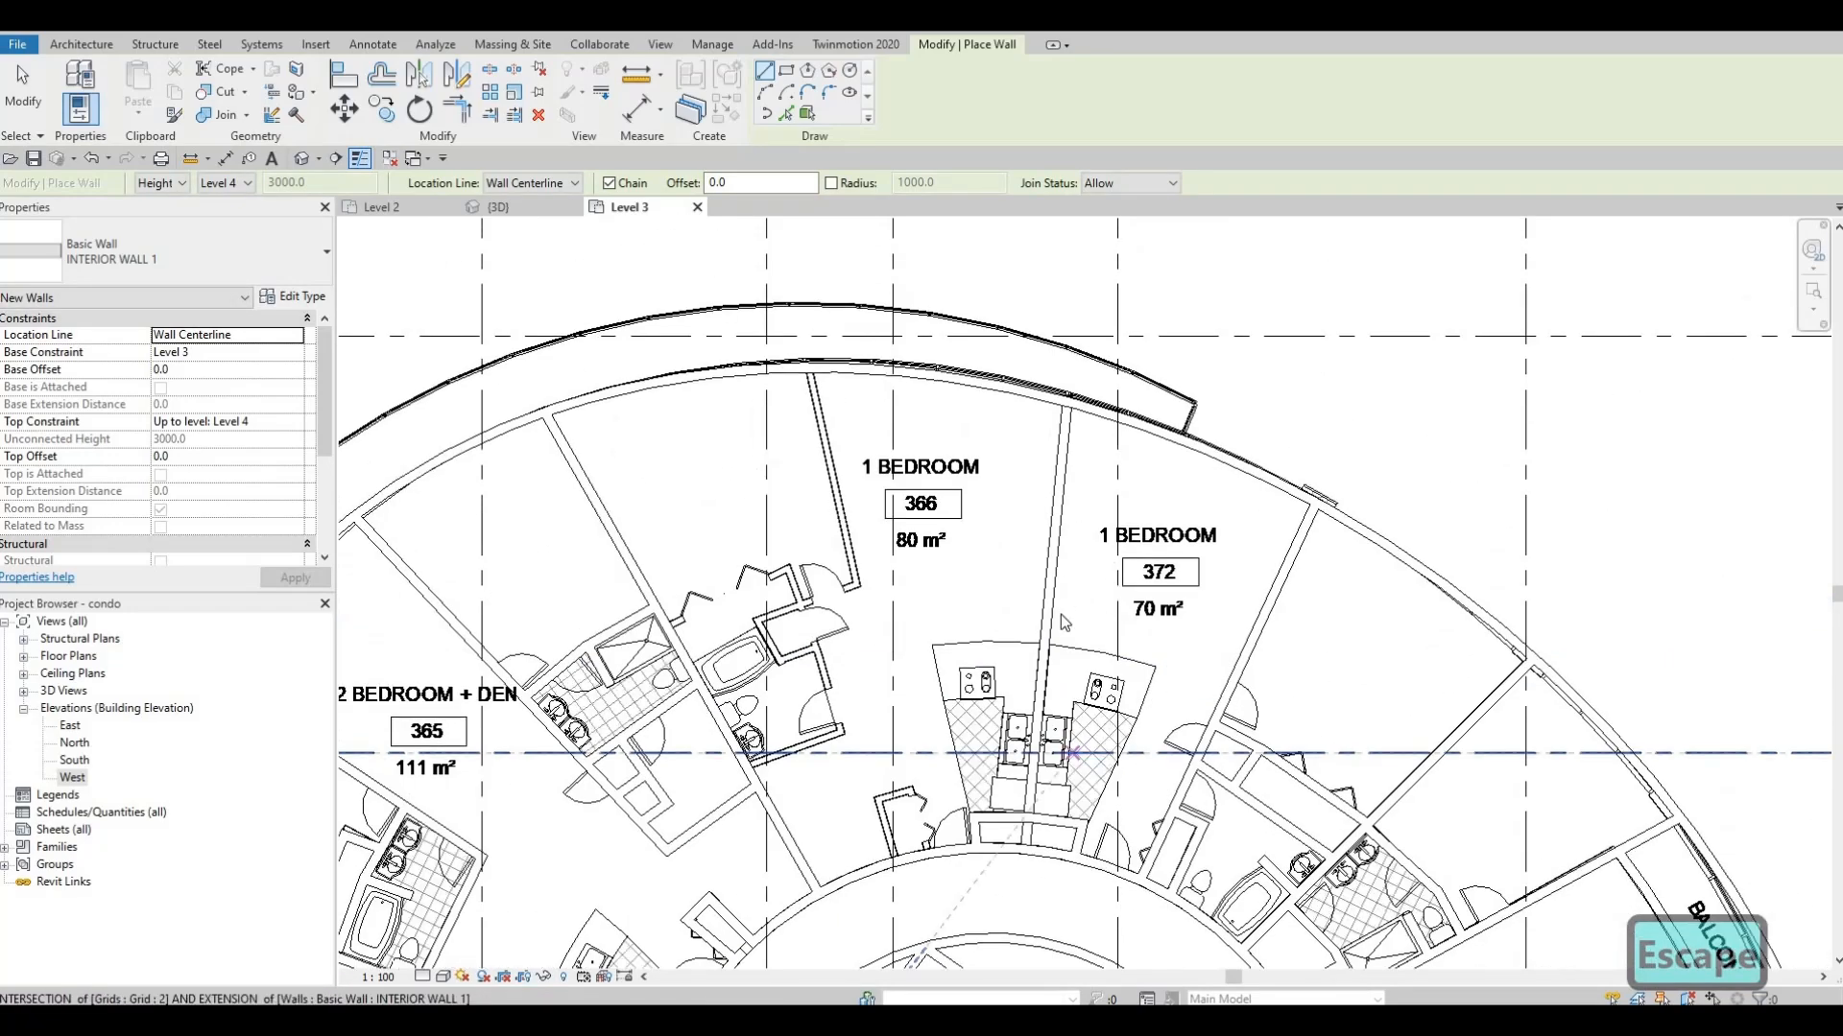
middle_click_drag(1042, 723, 1040, 579)
key("Escape")
key("Escape")
scroll(1039, 581, "up", 3)
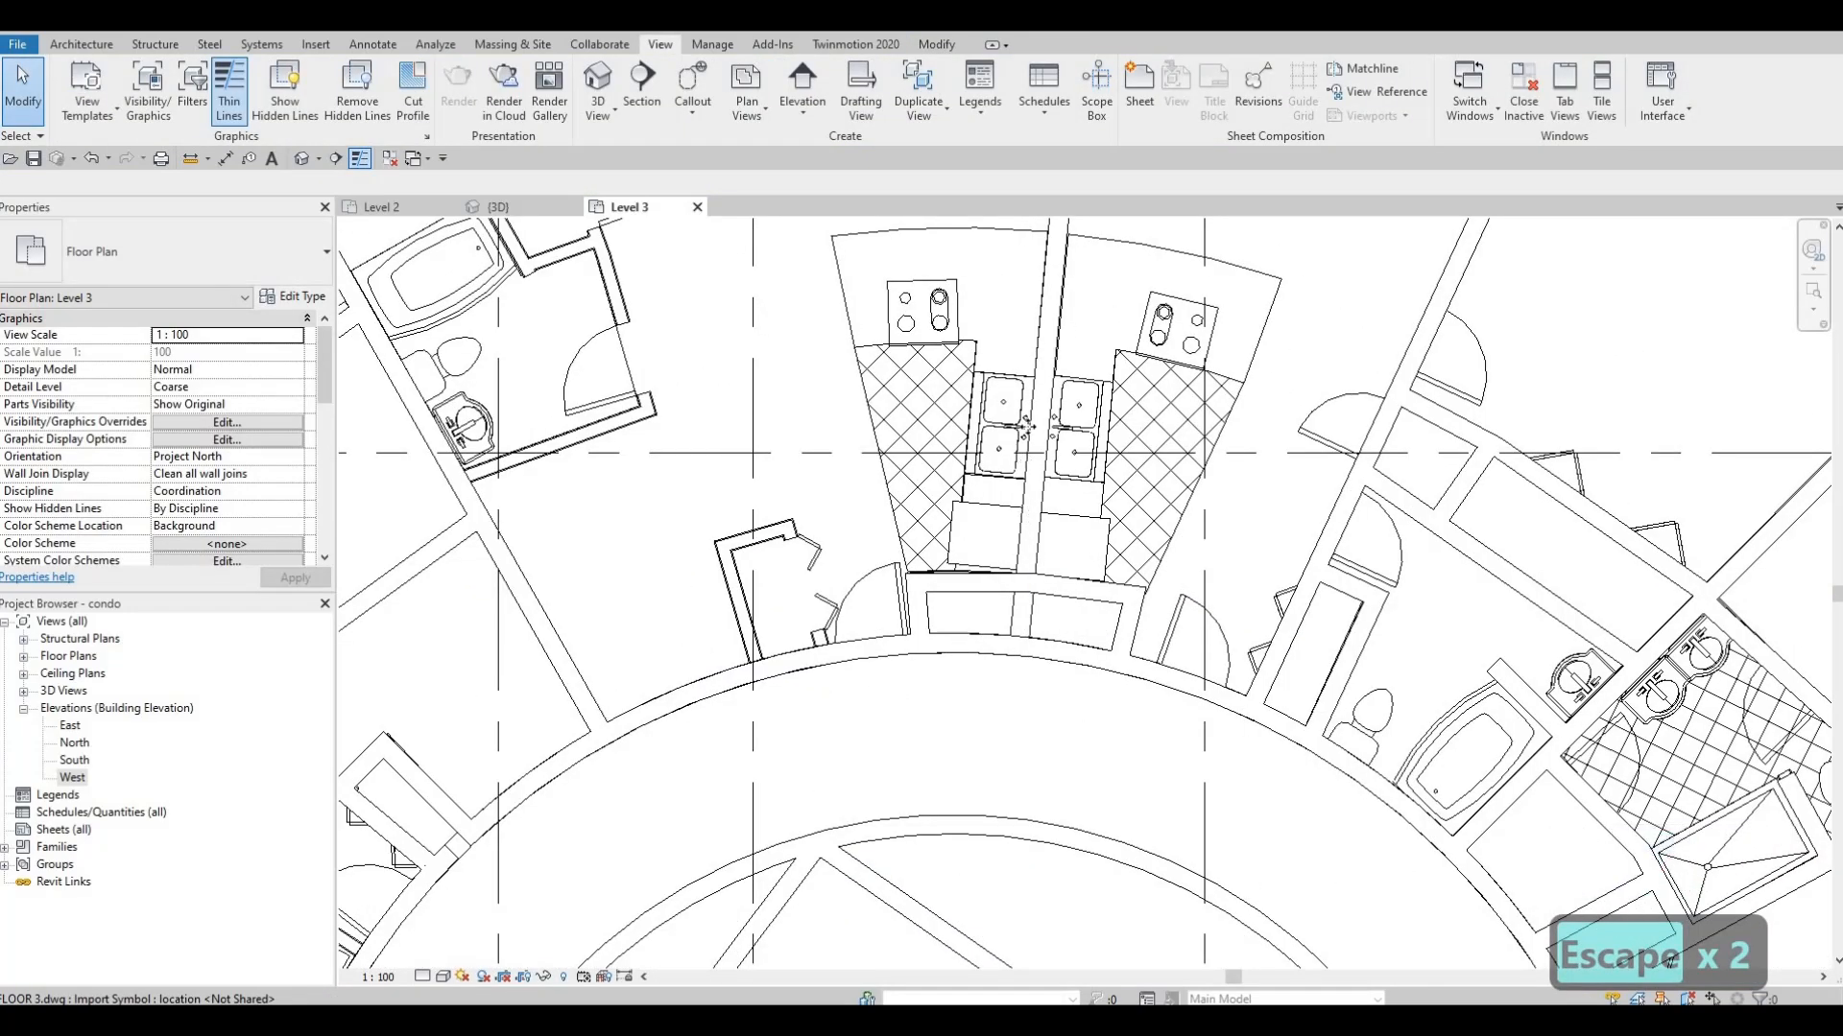
left_click(1044, 689)
scroll(1046, 645, "down", 4)
key("Escape")
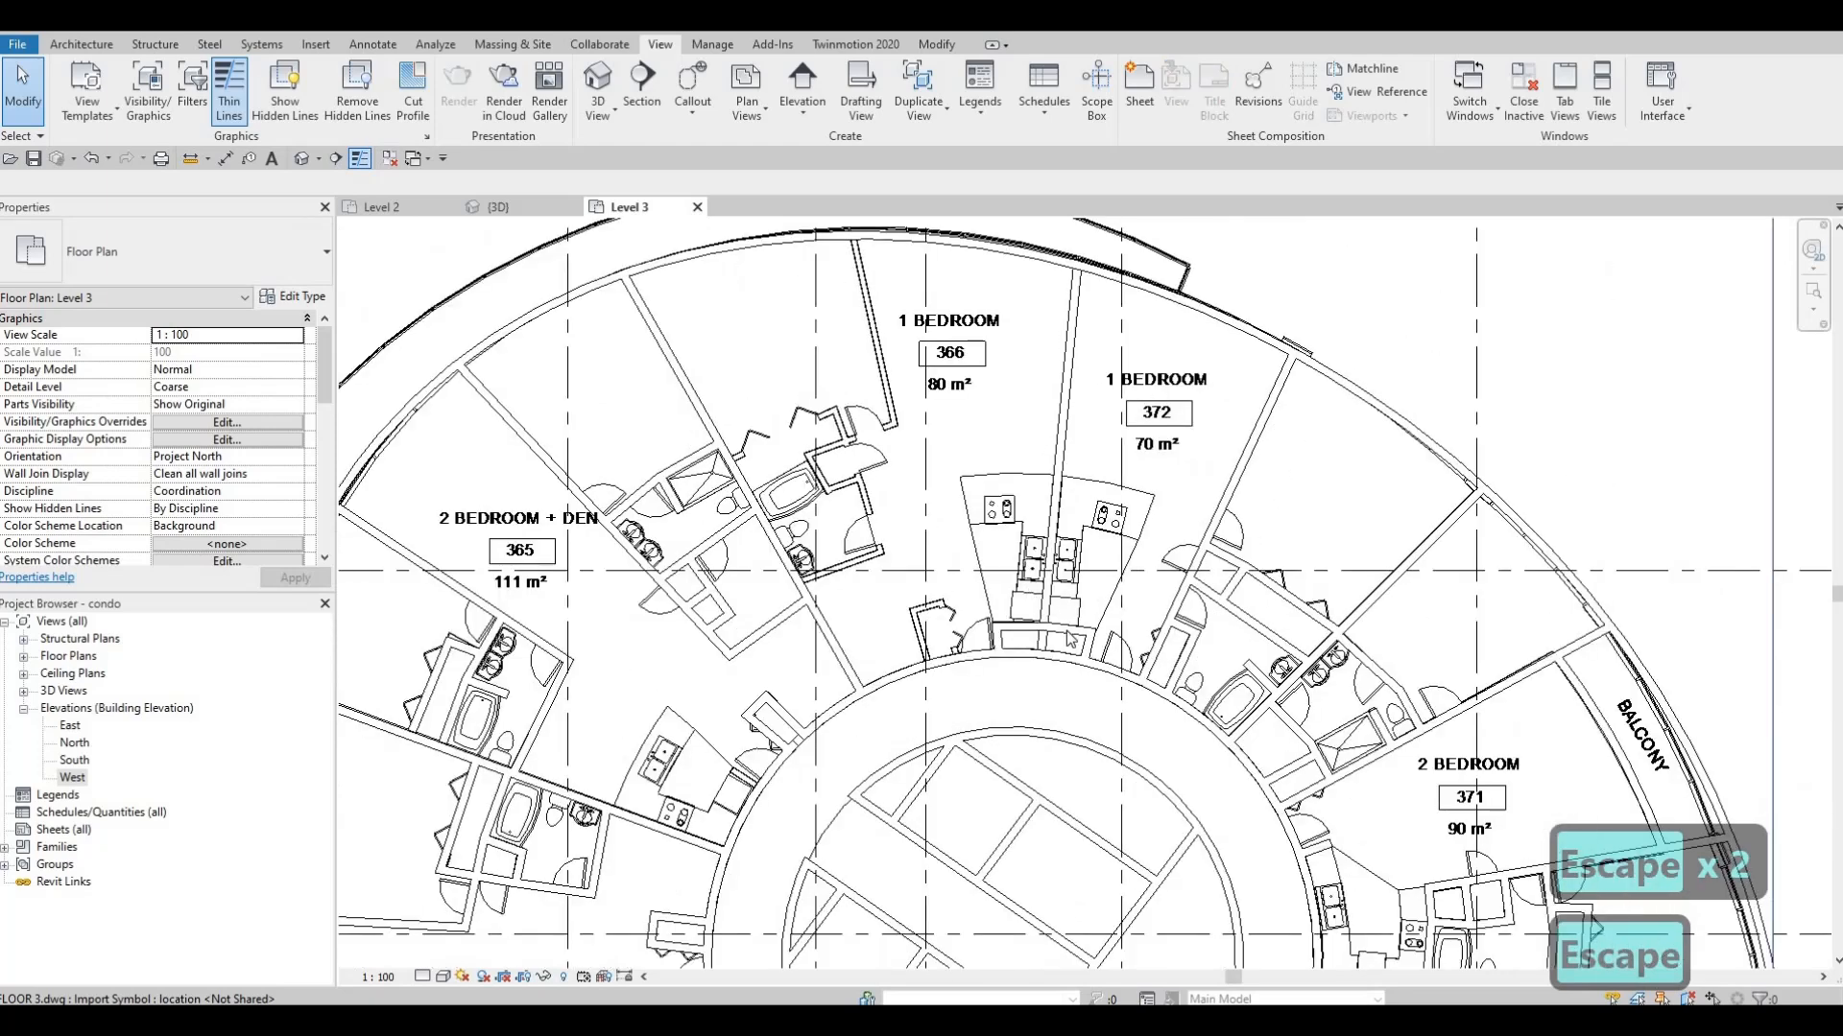
key("Escape")
key("Escape")
Draw the dividing wall between units 366 and 372 from the curved corridor wall to the facade, matching the existing INTERIOR WALL 1 party wall
left_click(1255, 447)
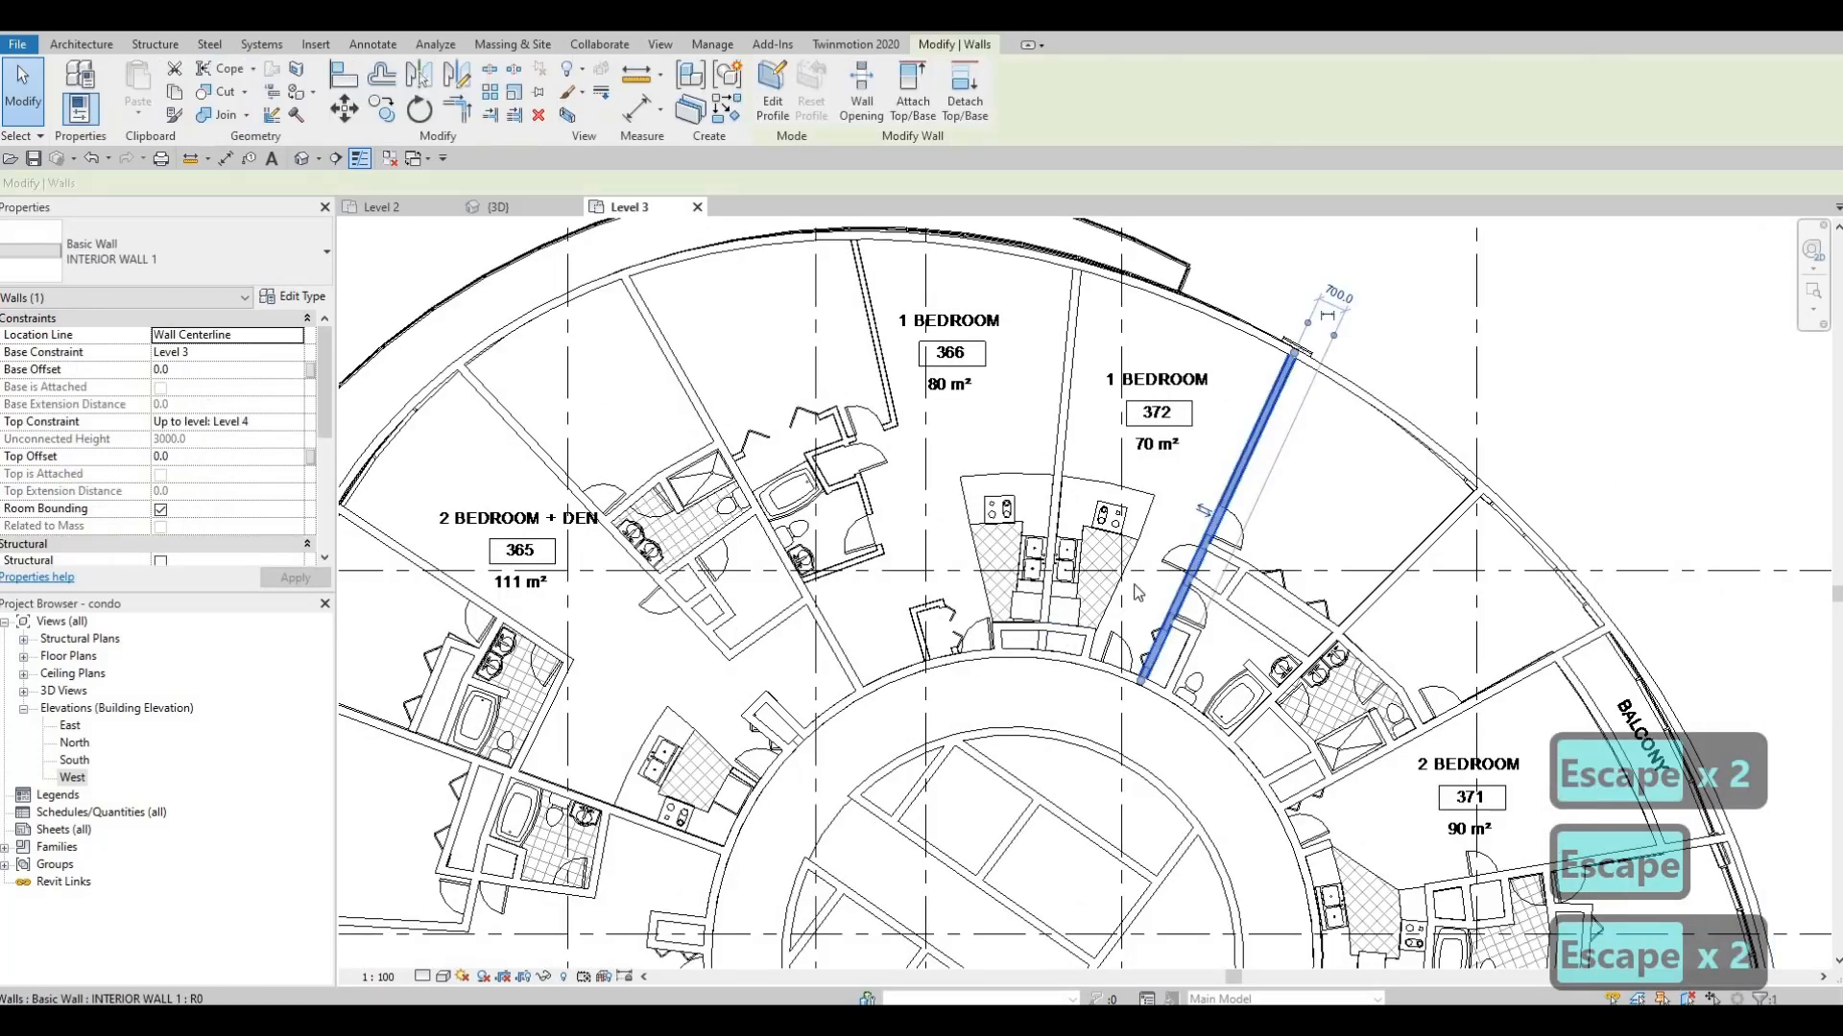
key("c")
key("s")
scroll(1036, 634, "up", 5)
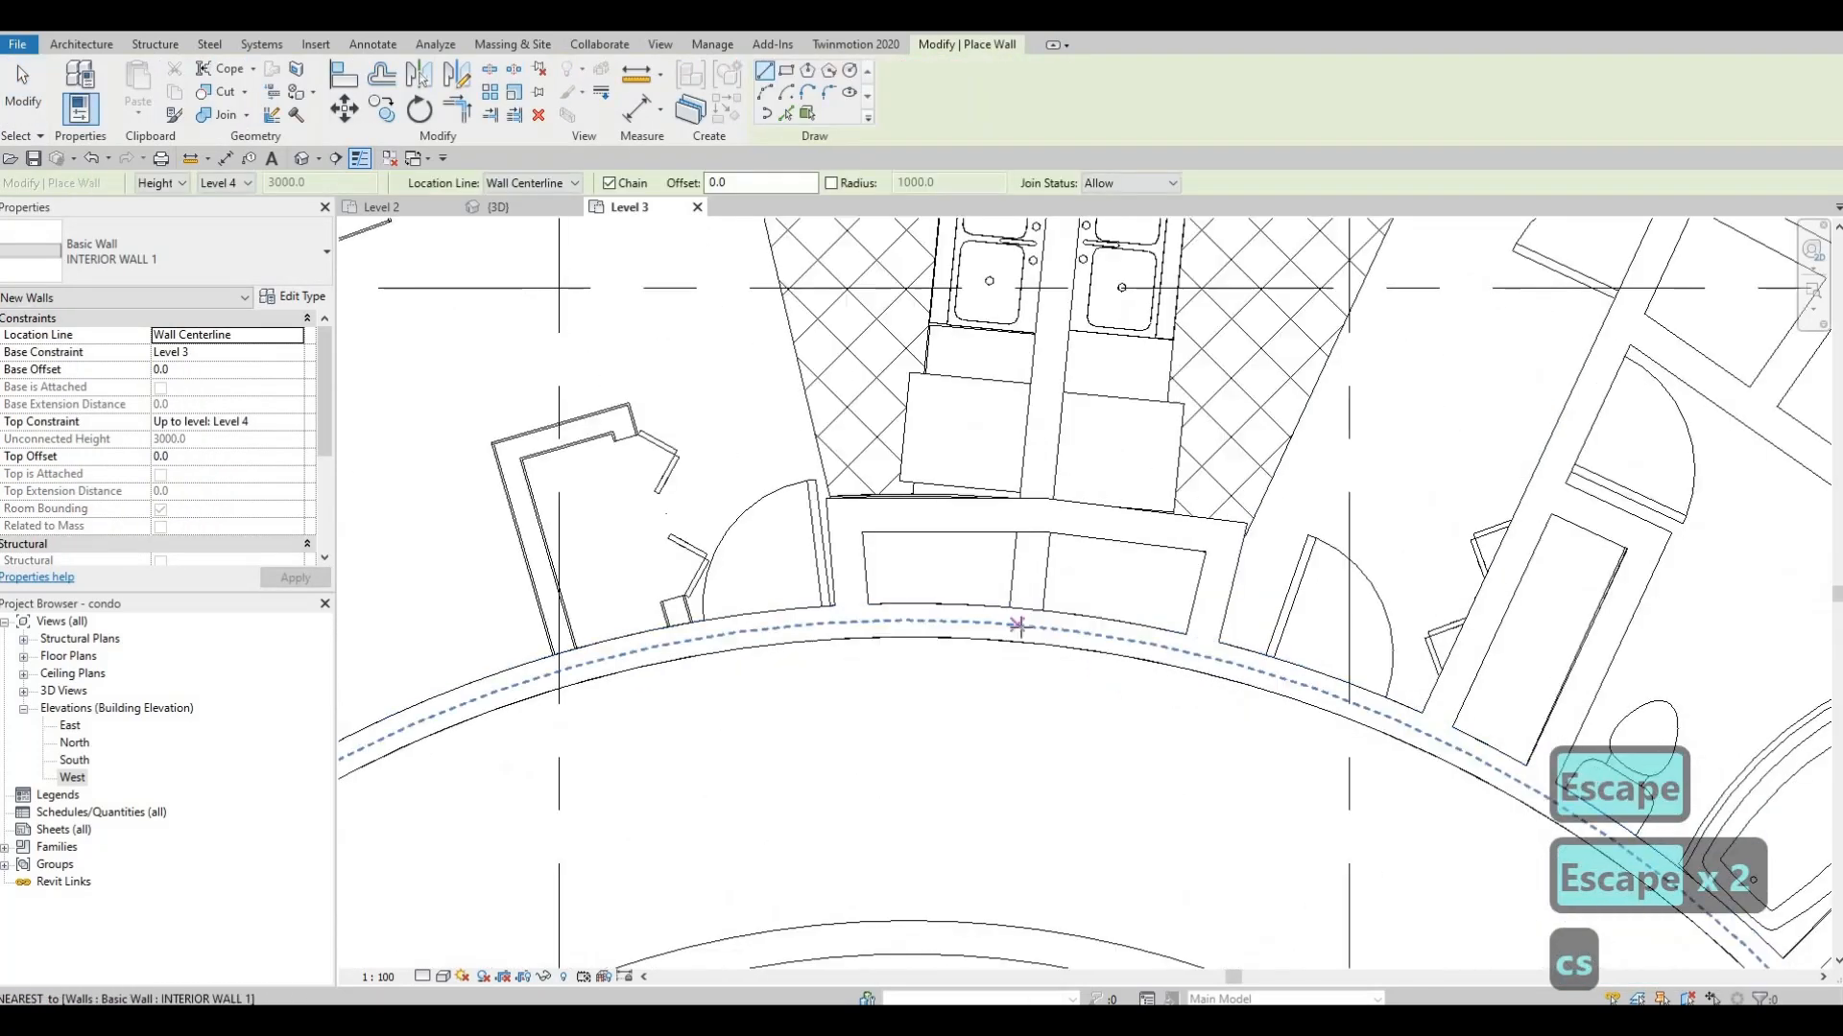
left_click(1023, 626)
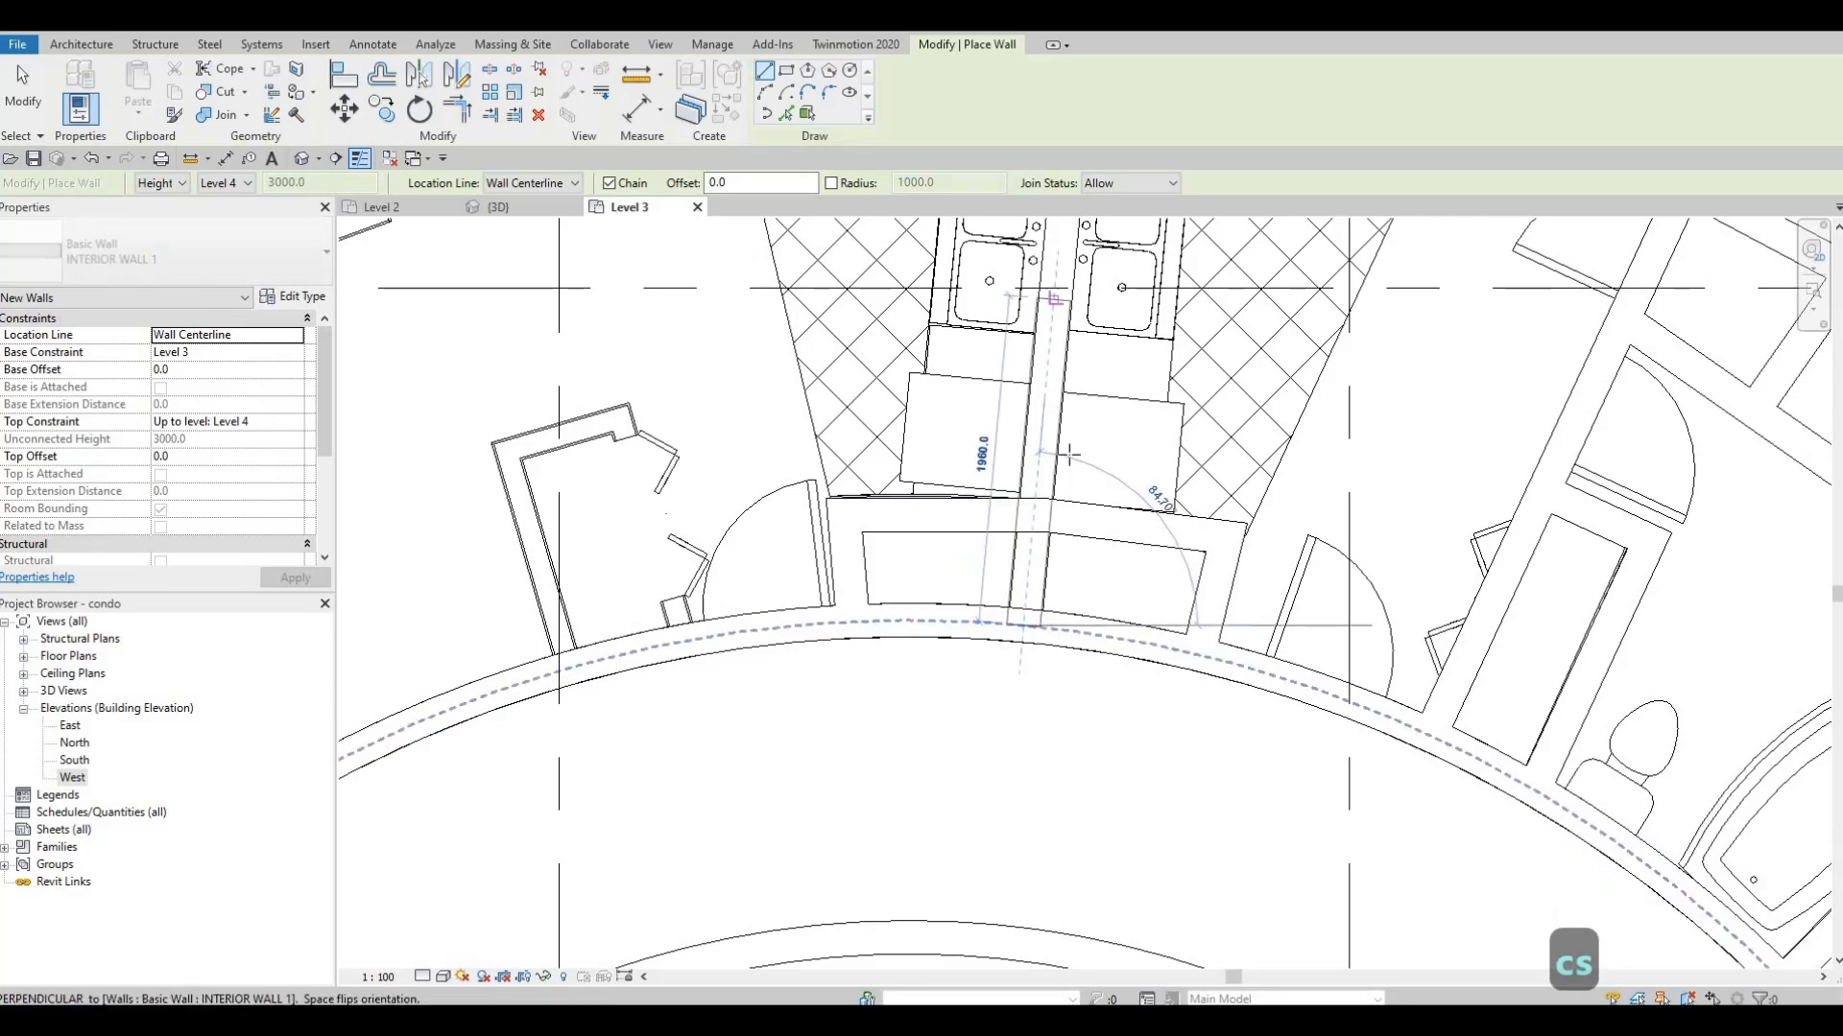
middle_click_drag(1058, 288, 1015, 986)
scroll(976, 384, "down", 1)
middle_click_drag(975, 370, 911, 838)
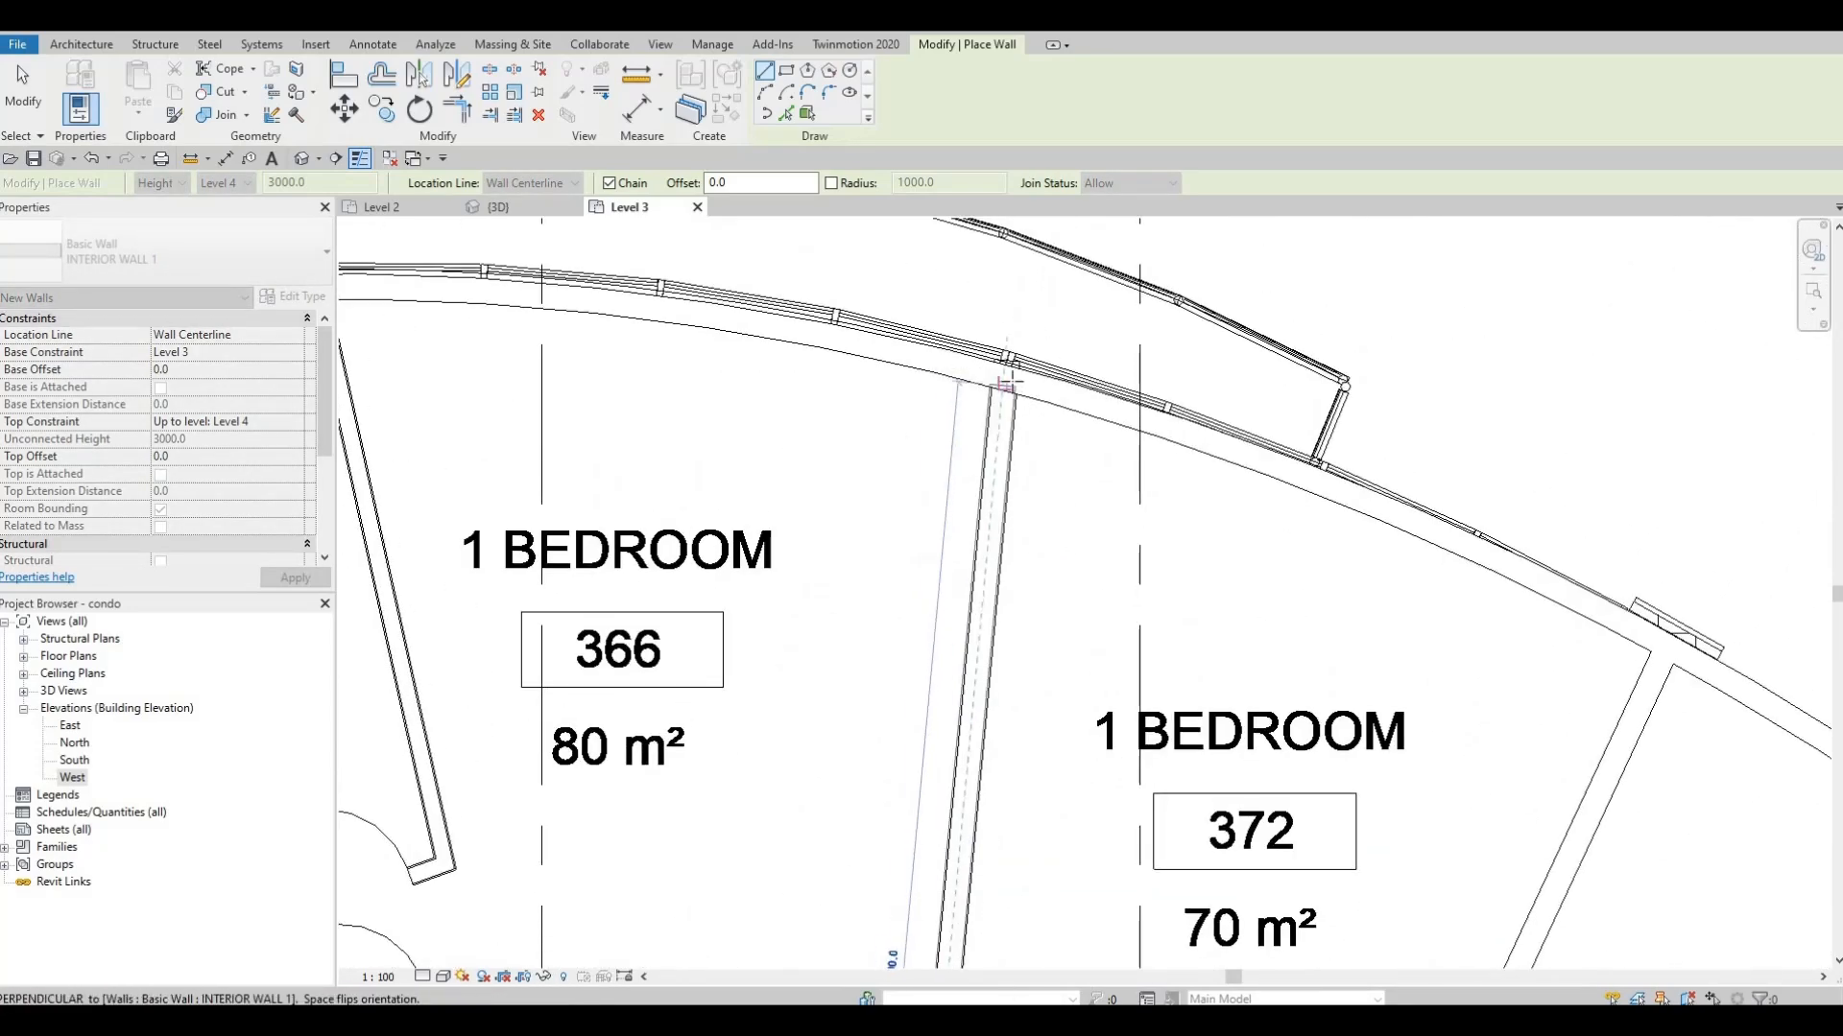
key("Escape")
key("Escape")
key("Escape")
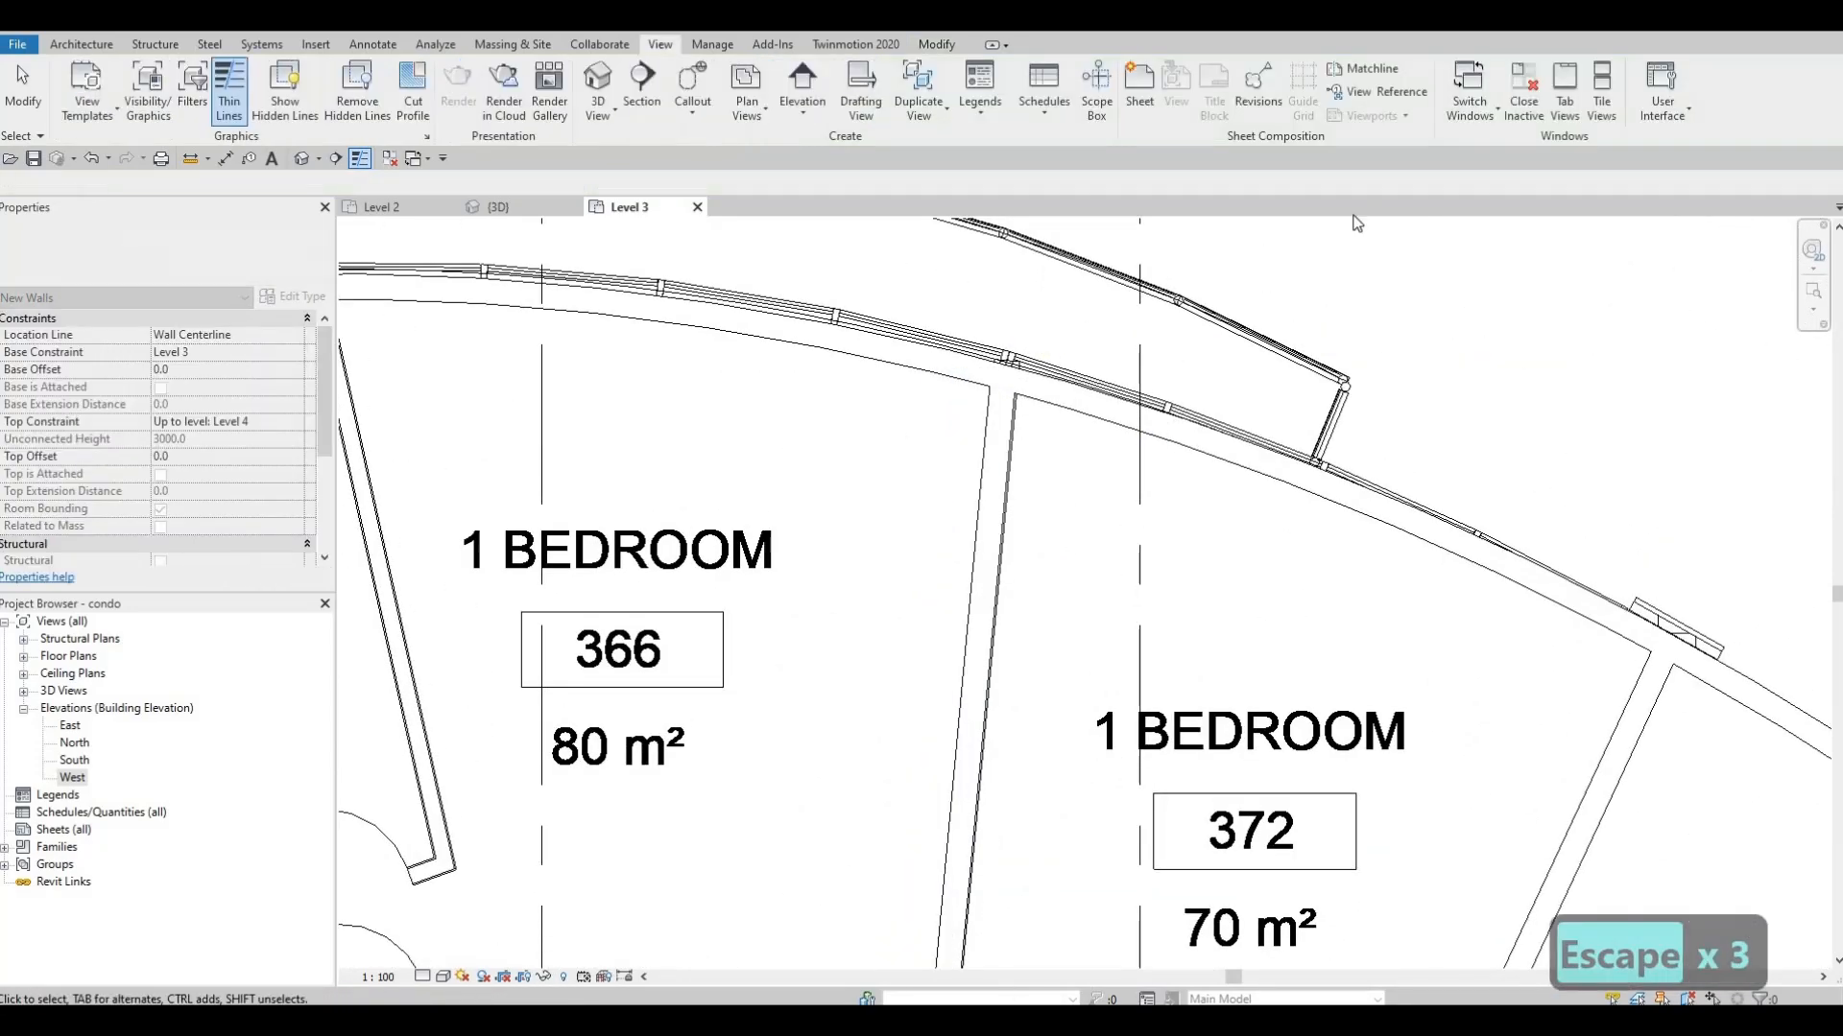
Trace the side and end walls of unit 366's entry closet from the curved corridor wall, continuing across the bifold doors, as INTERIOR WALL 1
scroll(1165, 362, "down", 4)
mouse_move(1256, 540)
middle_mouse_down()
mouse_move(1261, 470)
mouse_move(1244, 494)
middle_mouse_up()
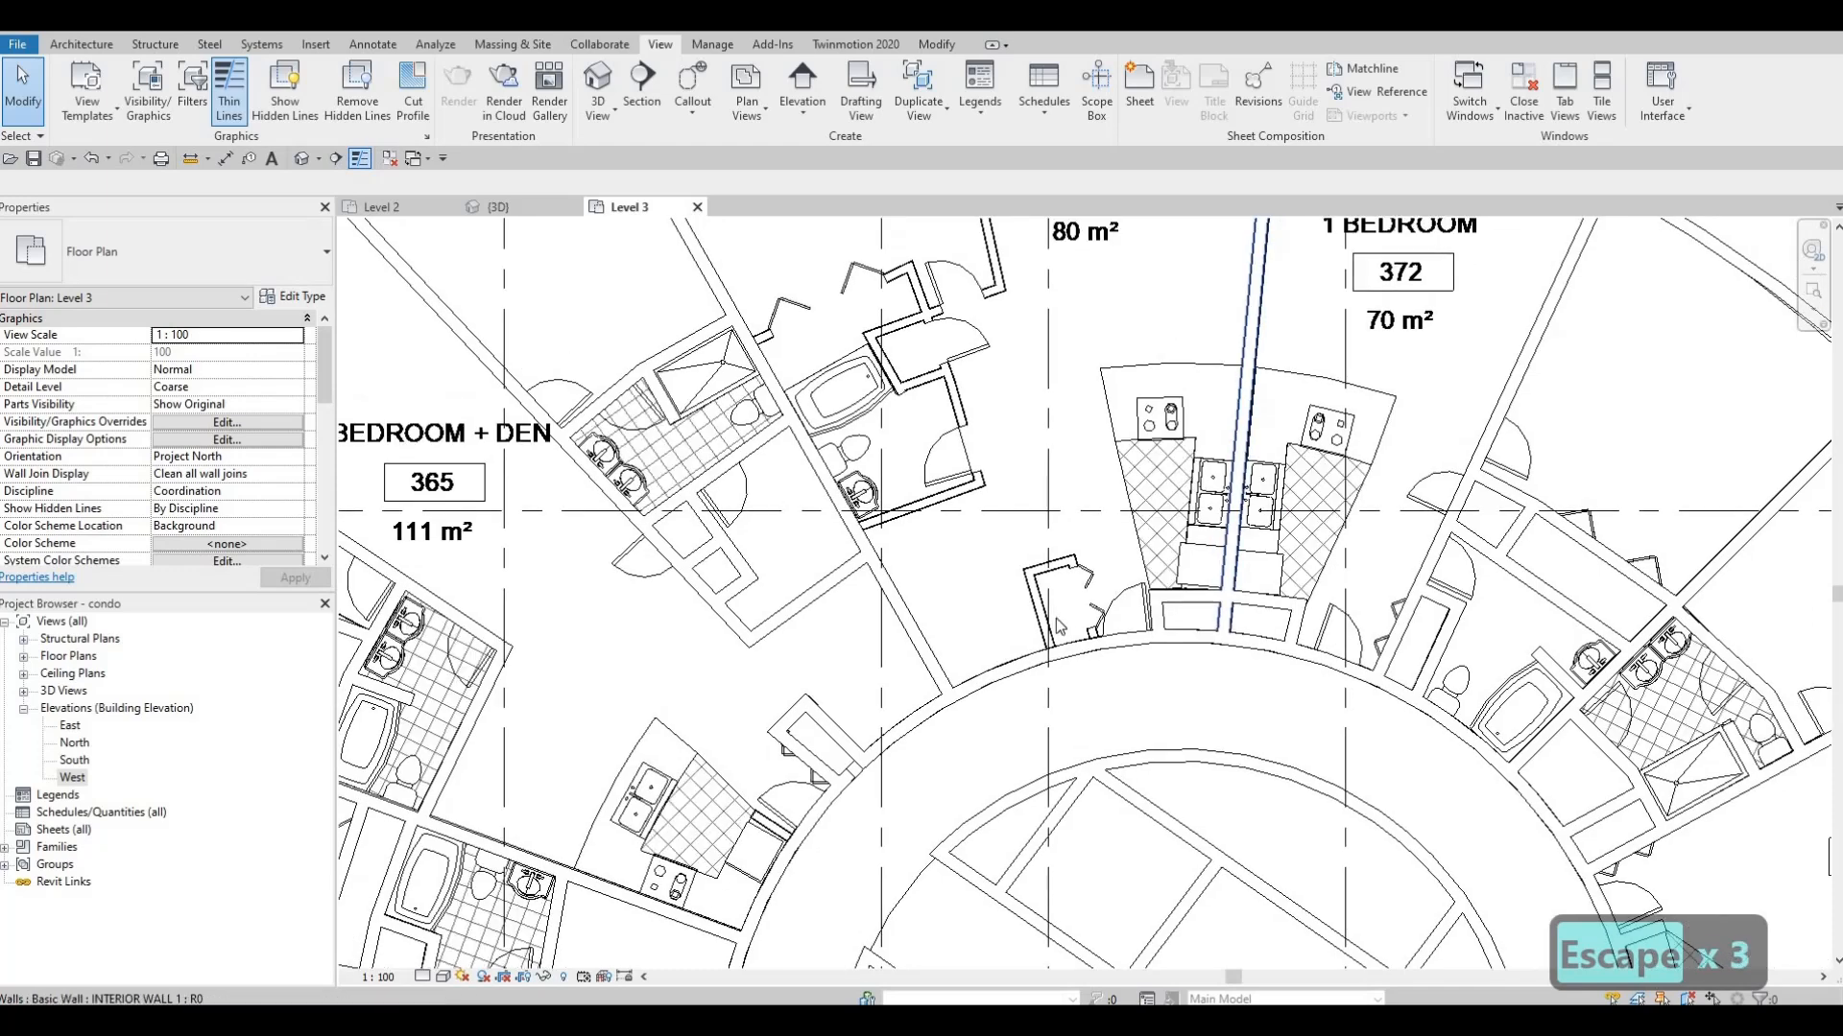
scroll(1085, 619, "up", 3)
left_click(1269, 579)
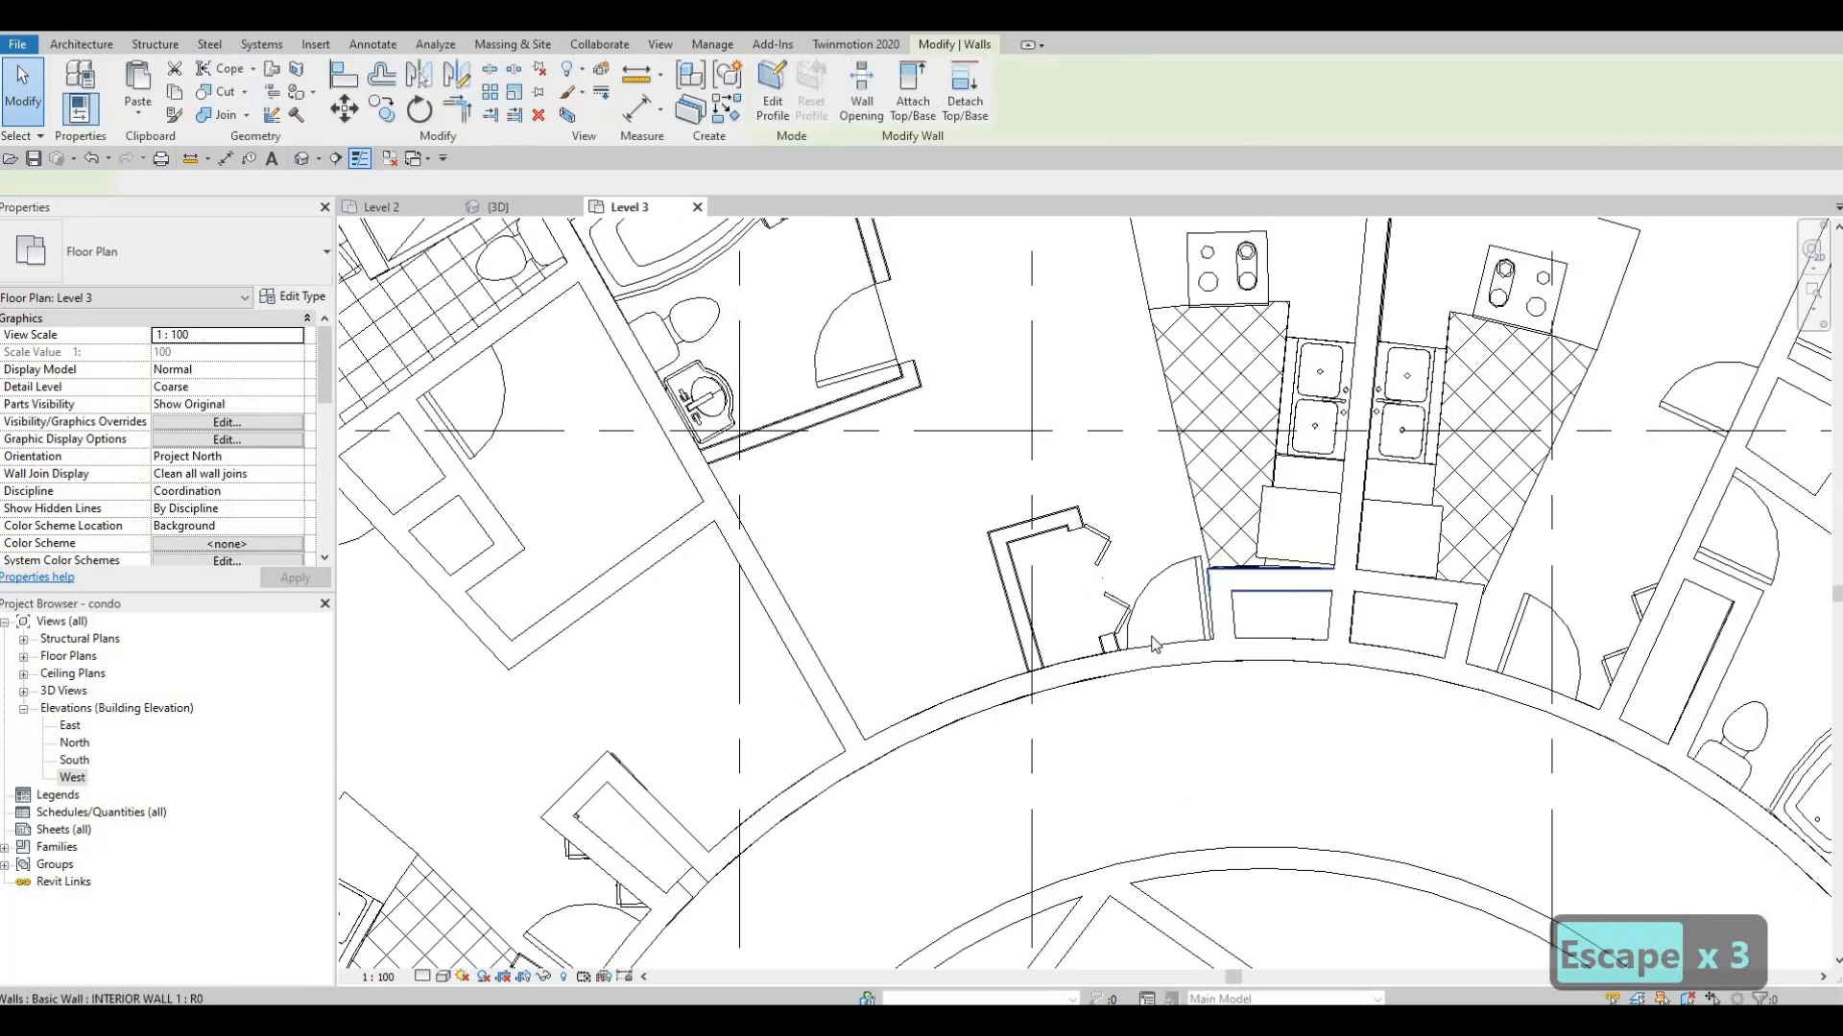
key("c")
key("s")
scroll(974, 467, "up", 3)
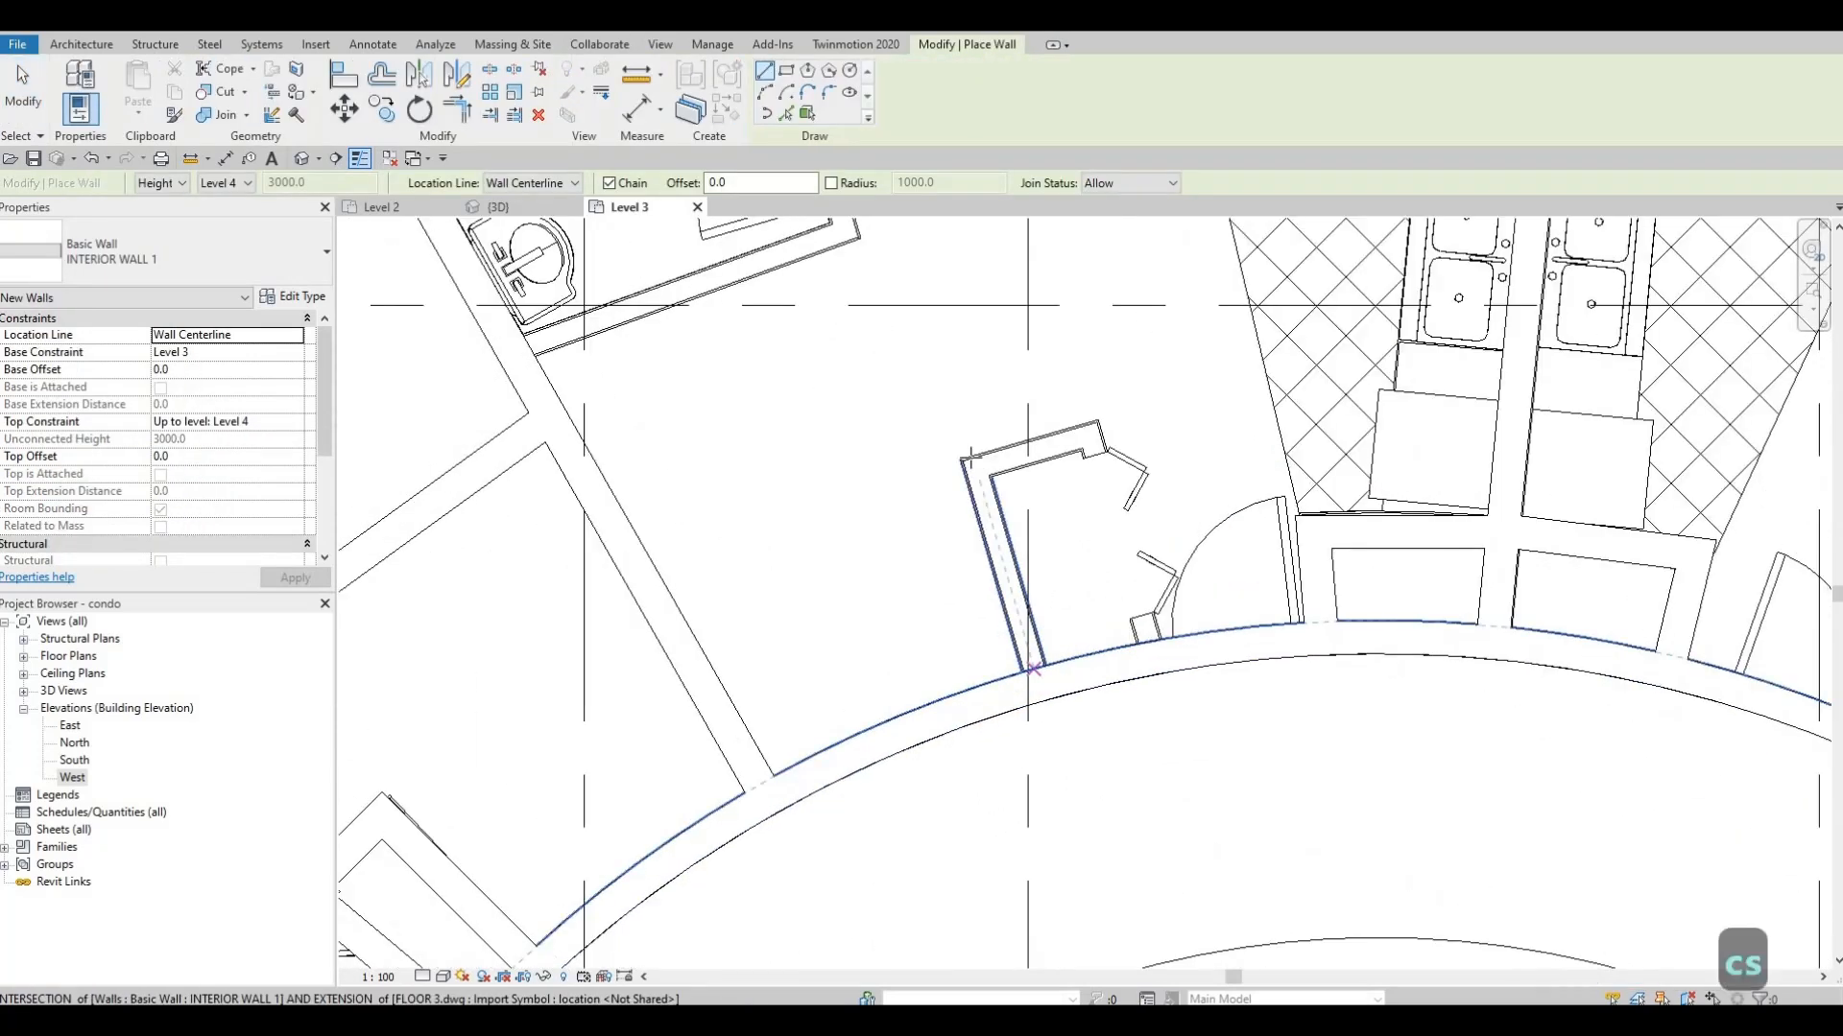
left_click(974, 467)
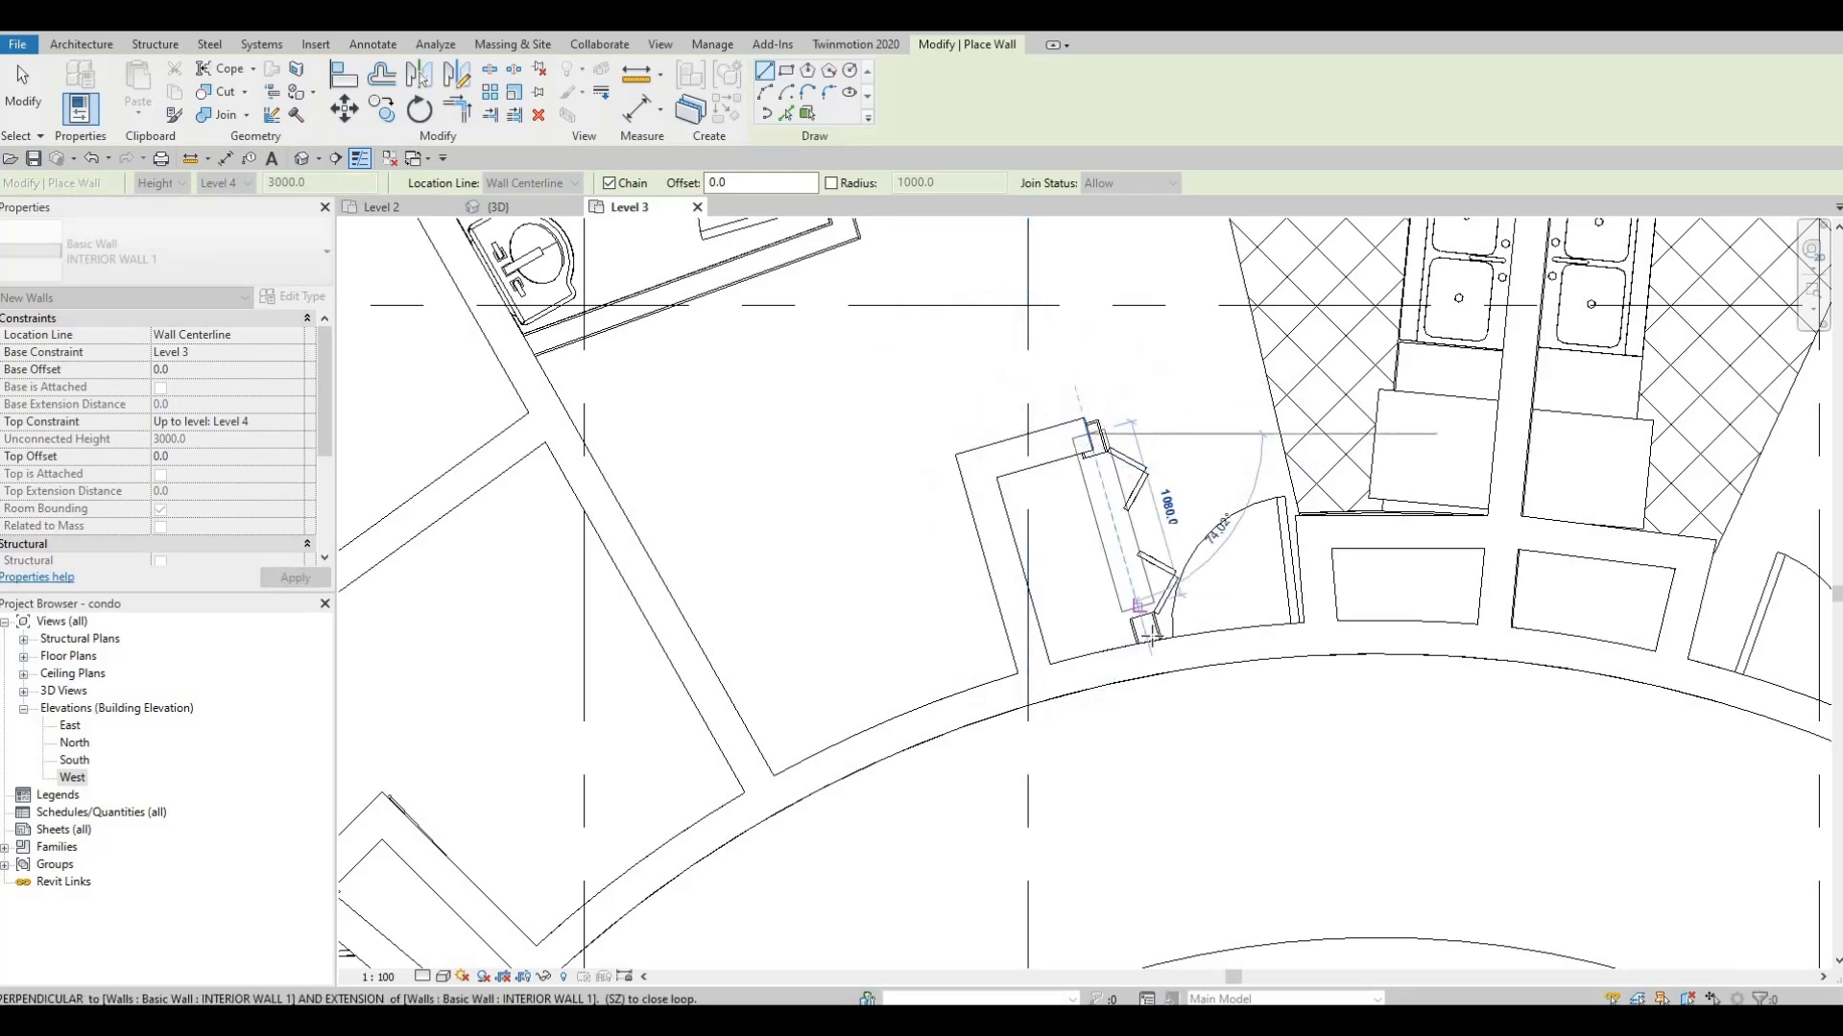
Finish the INTERIOR WALL 1 segment across the folding-door opening of unit 366's entrance closet
left_click(1094, 653)
key("Escape")
key("Escape")
scroll(1014, 531, "down", 3)
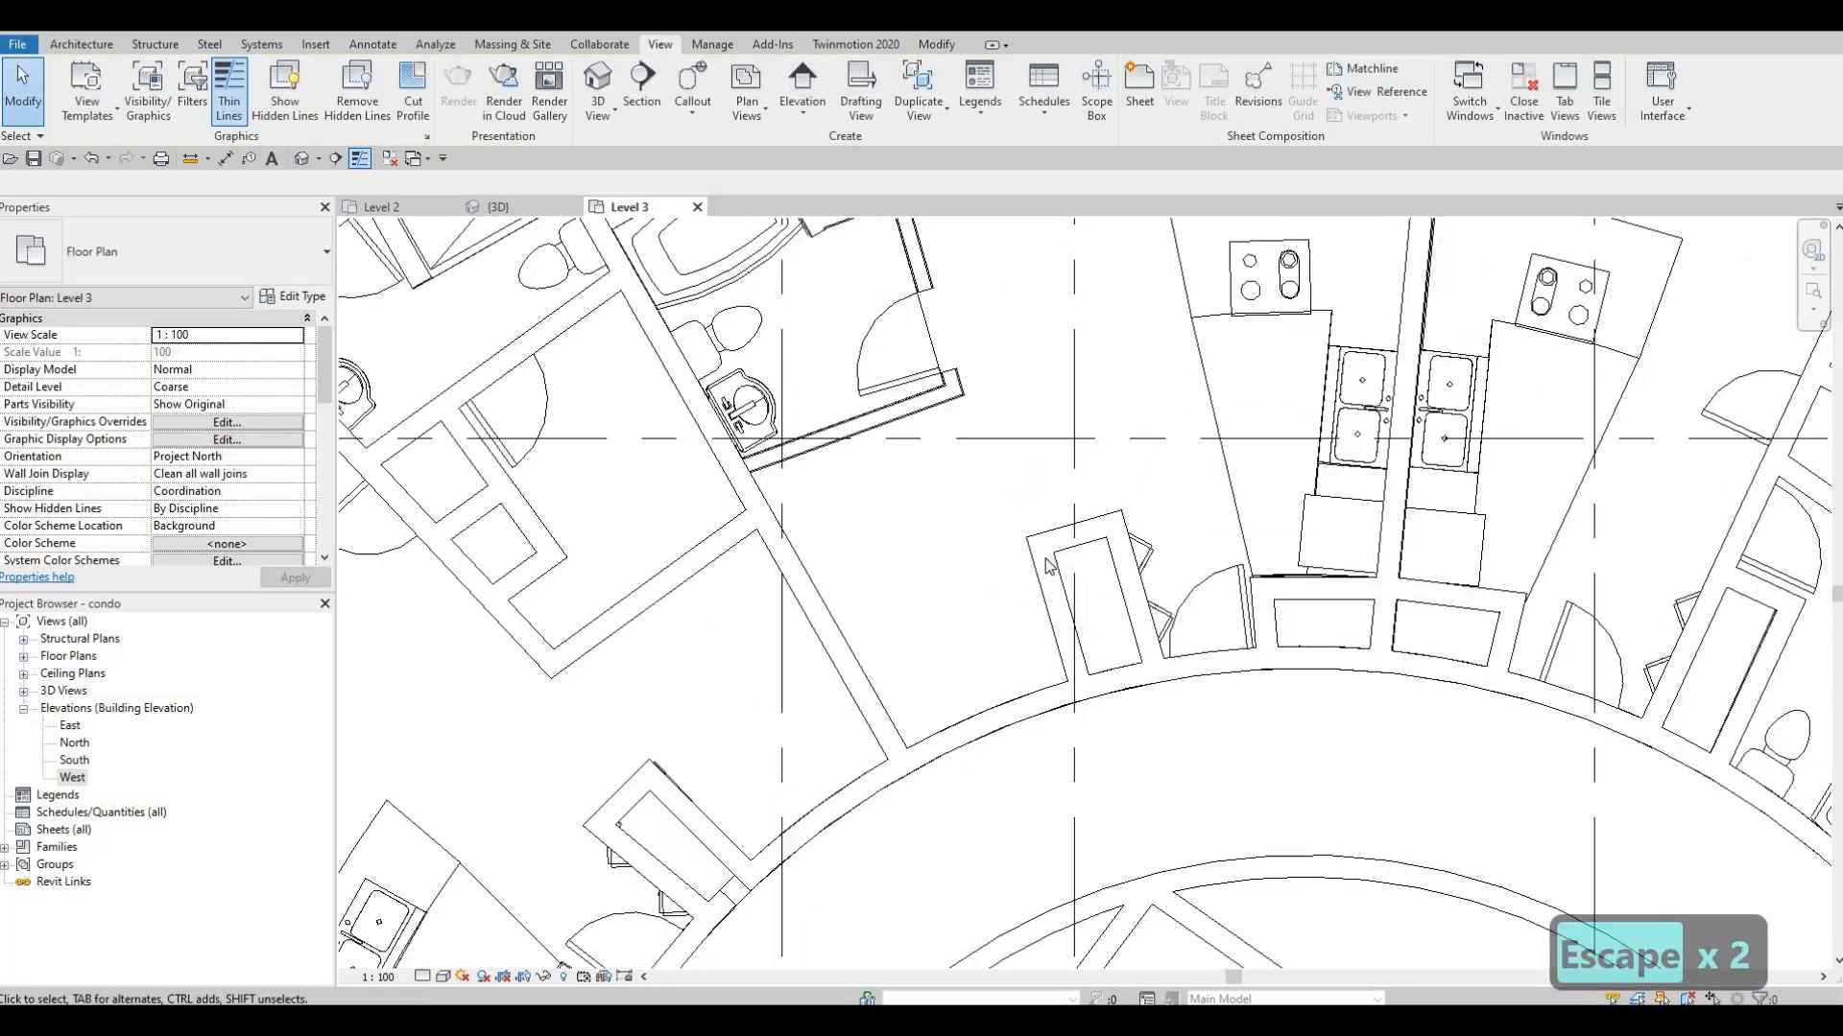
Draw a matching INTERIOR WALL 1 about 2040 mm long beside the sink of unit 366's bathroom, starting at the unit's party wall
left_click(1058, 606)
key("c")
key("s")
scroll(802, 468, "up", 2)
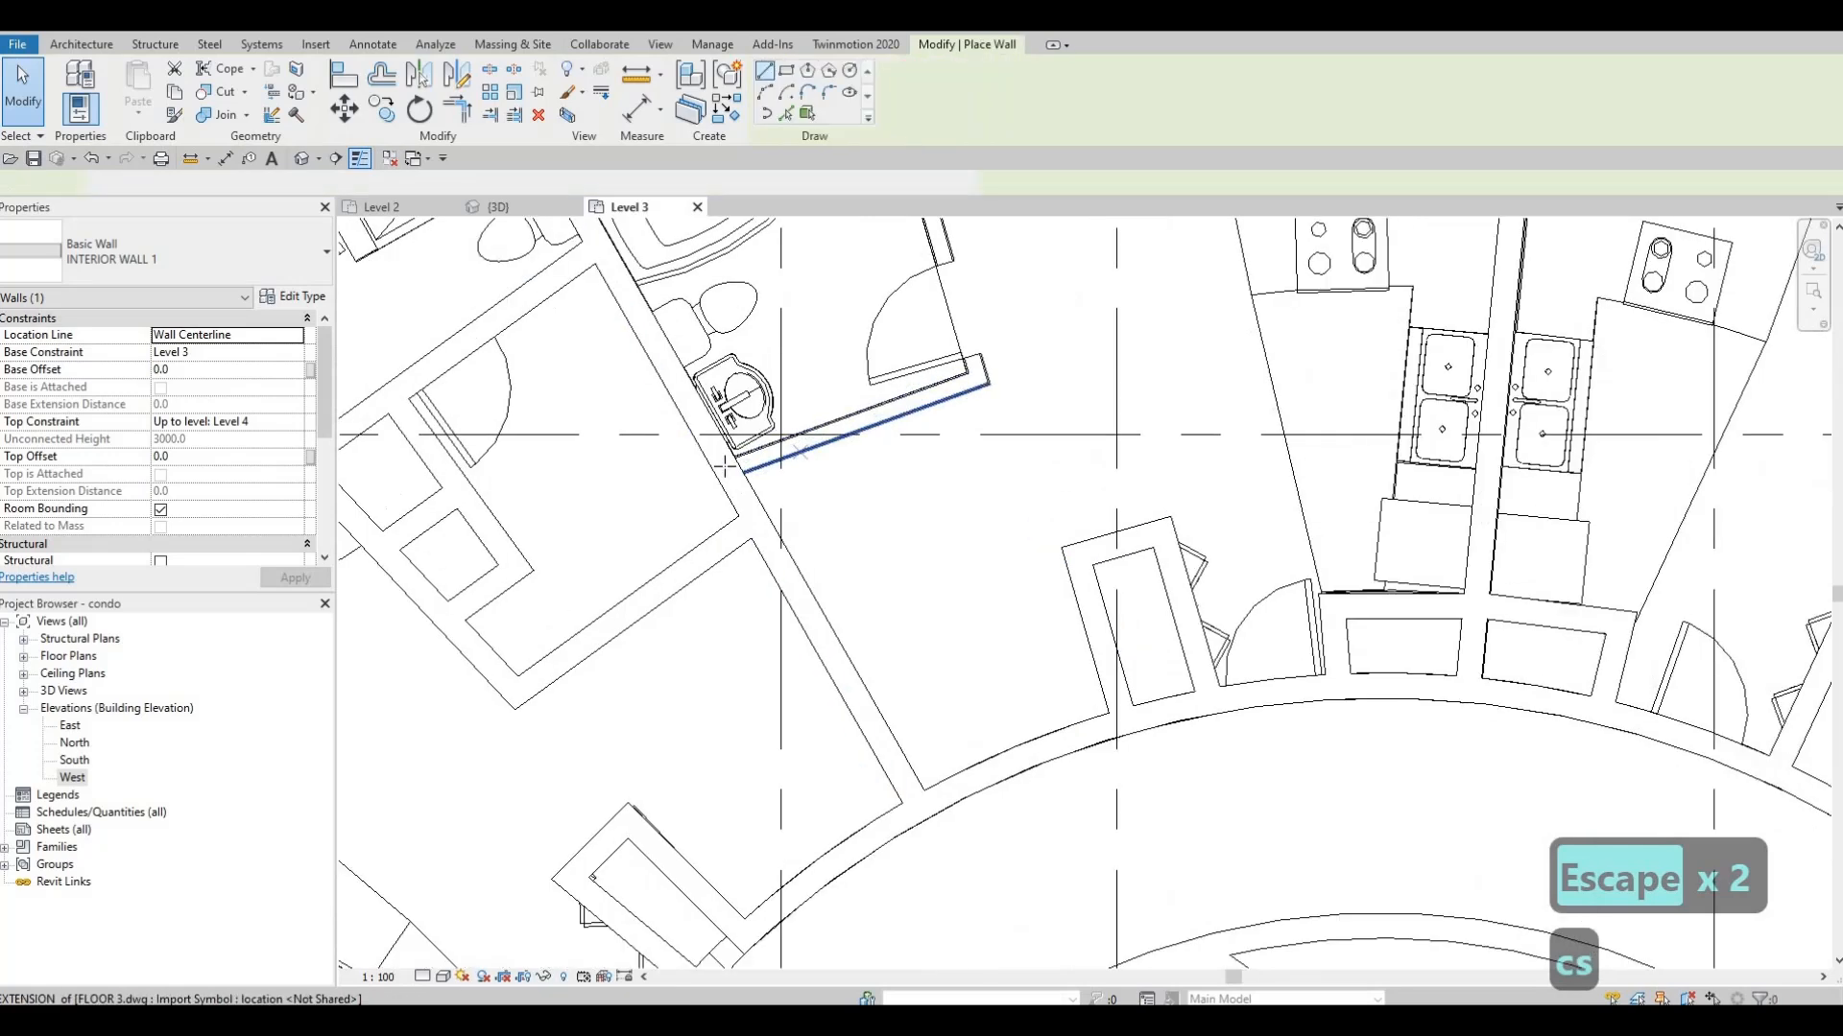
left_click(747, 462)
left_click(1004, 359)
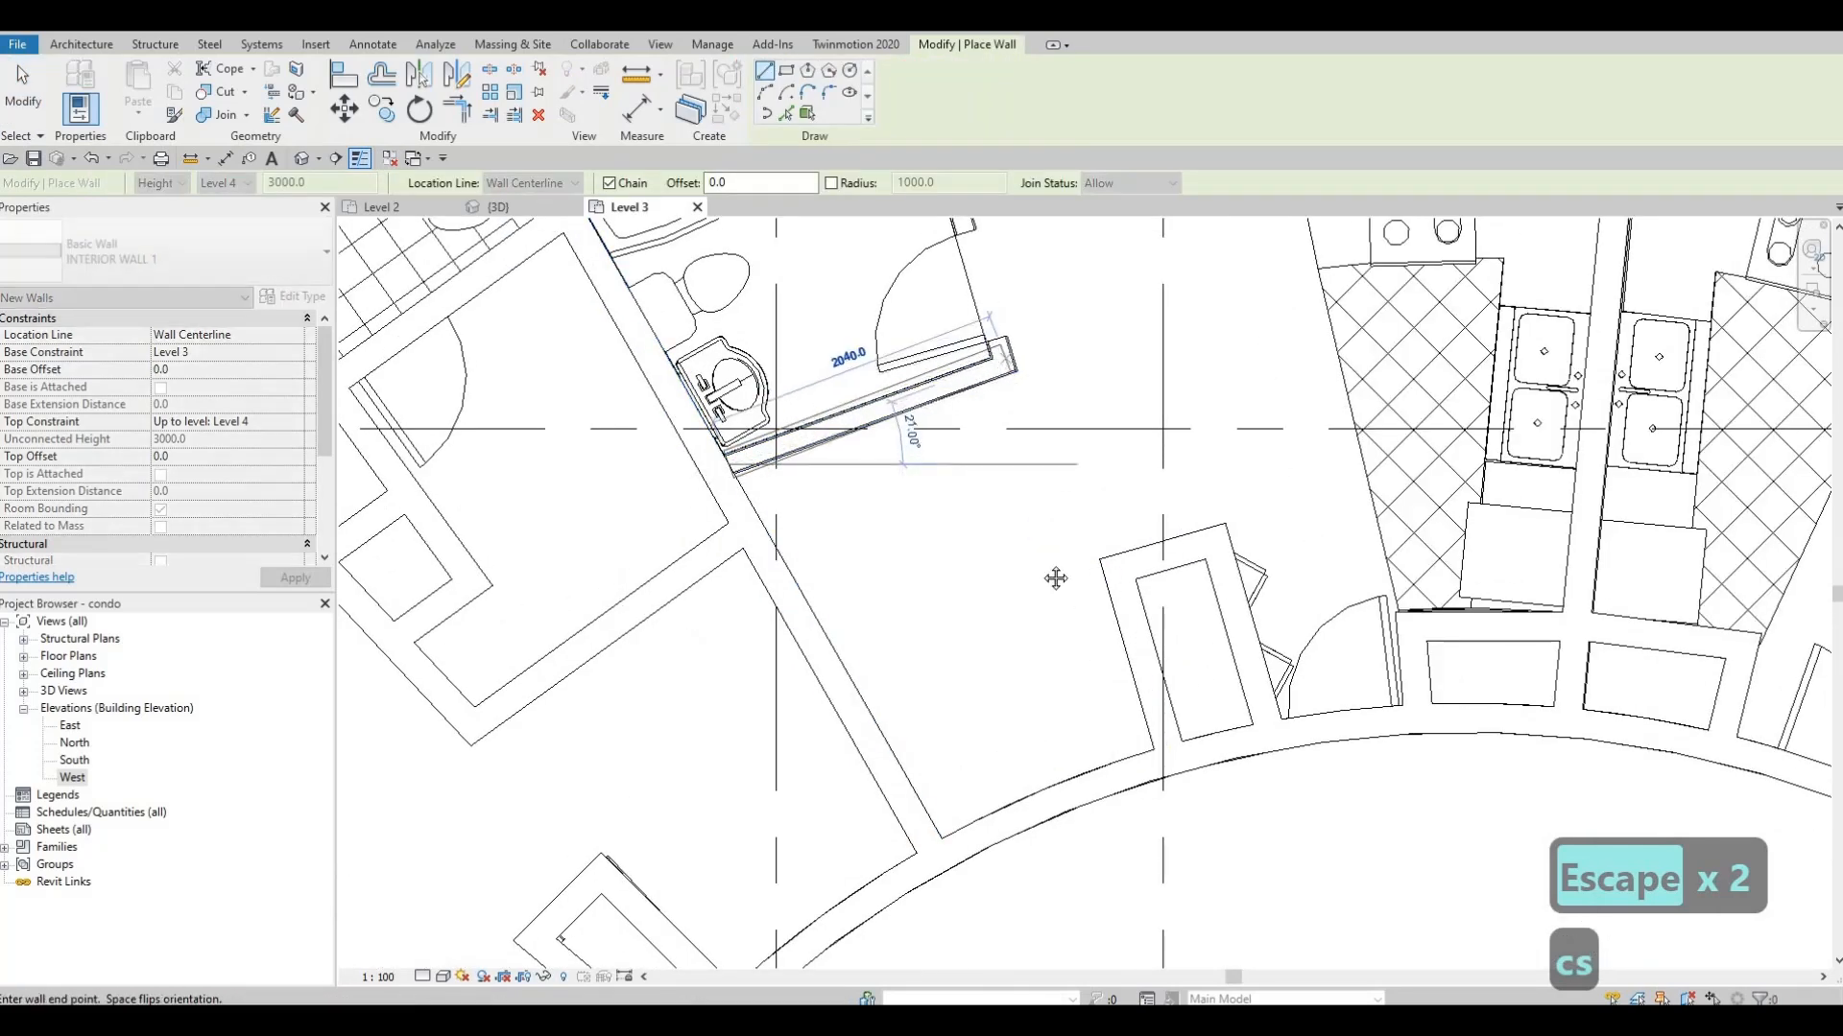
Continue the wall chain along the bathroom's door side and back behind the folding-door closet to the party wall
middle_click_drag(1017, 384, 1070, 624)
scroll(1070, 624, "down", 1)
middle_click_drag(1026, 490, 1025, 665)
scroll(1026, 664, "down", 2)
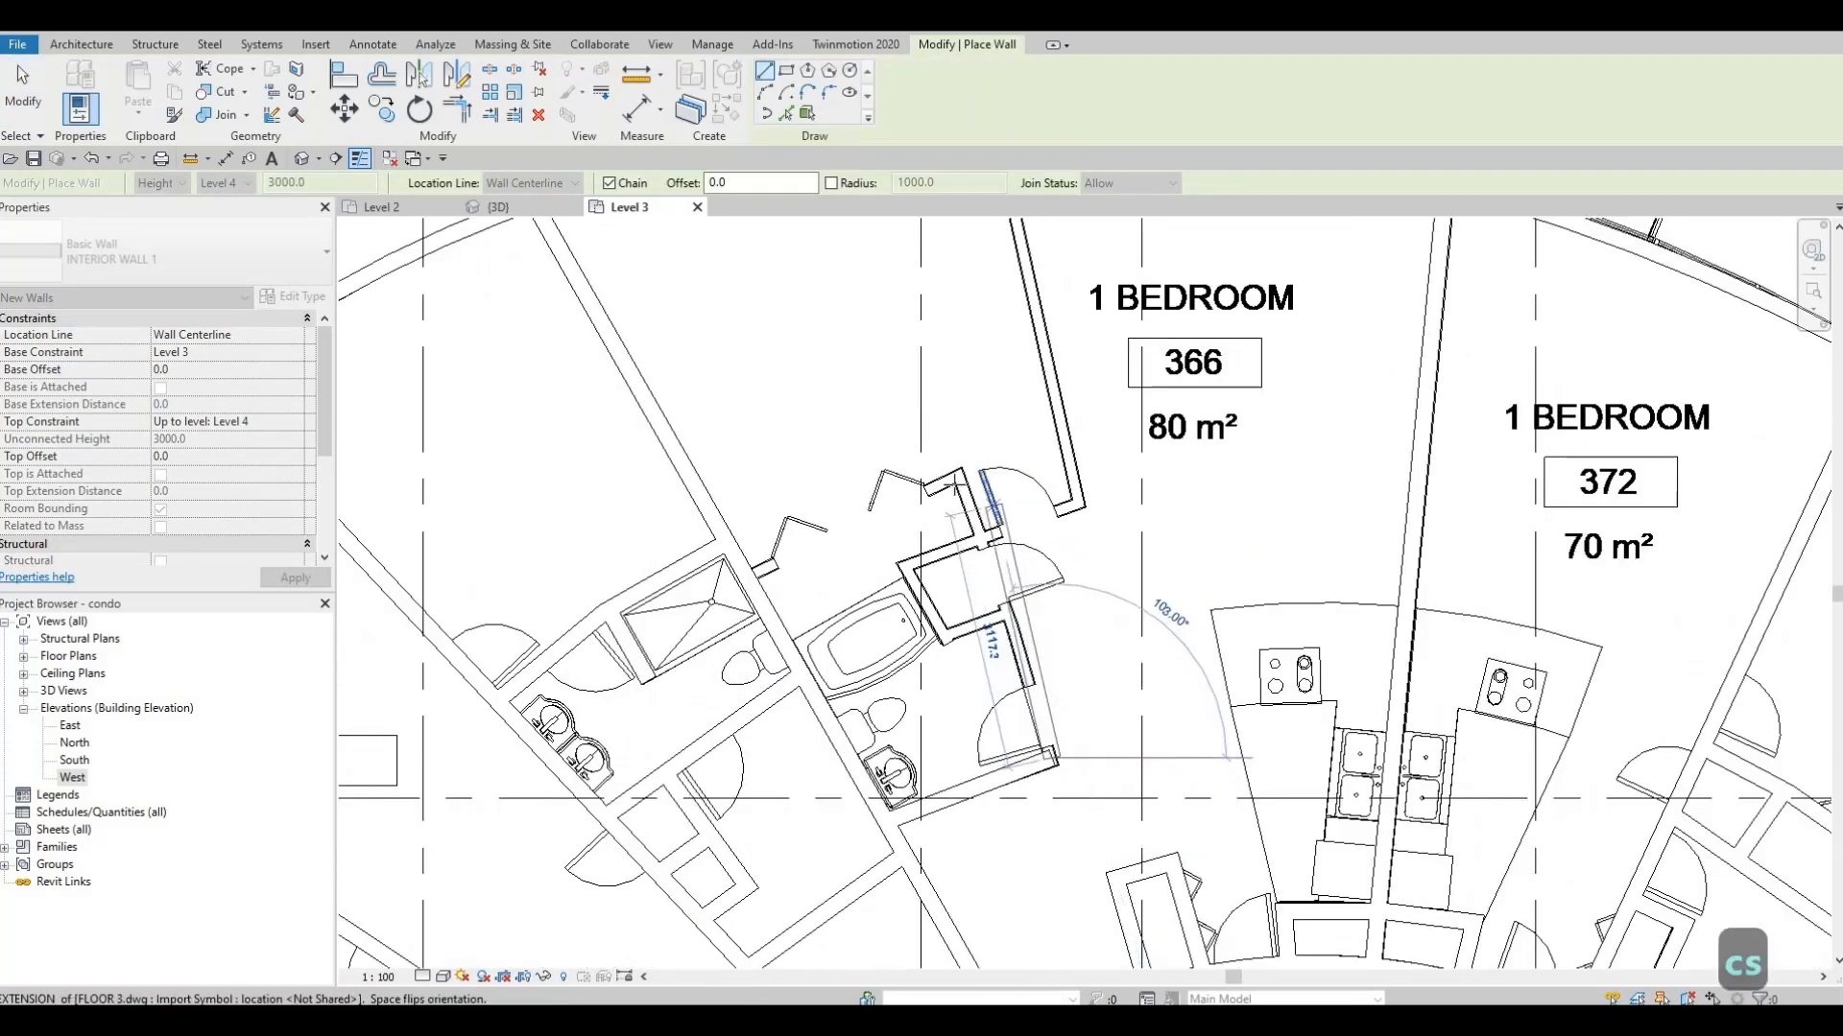
scroll(950, 480, "up", 3)
left_click(941, 462)
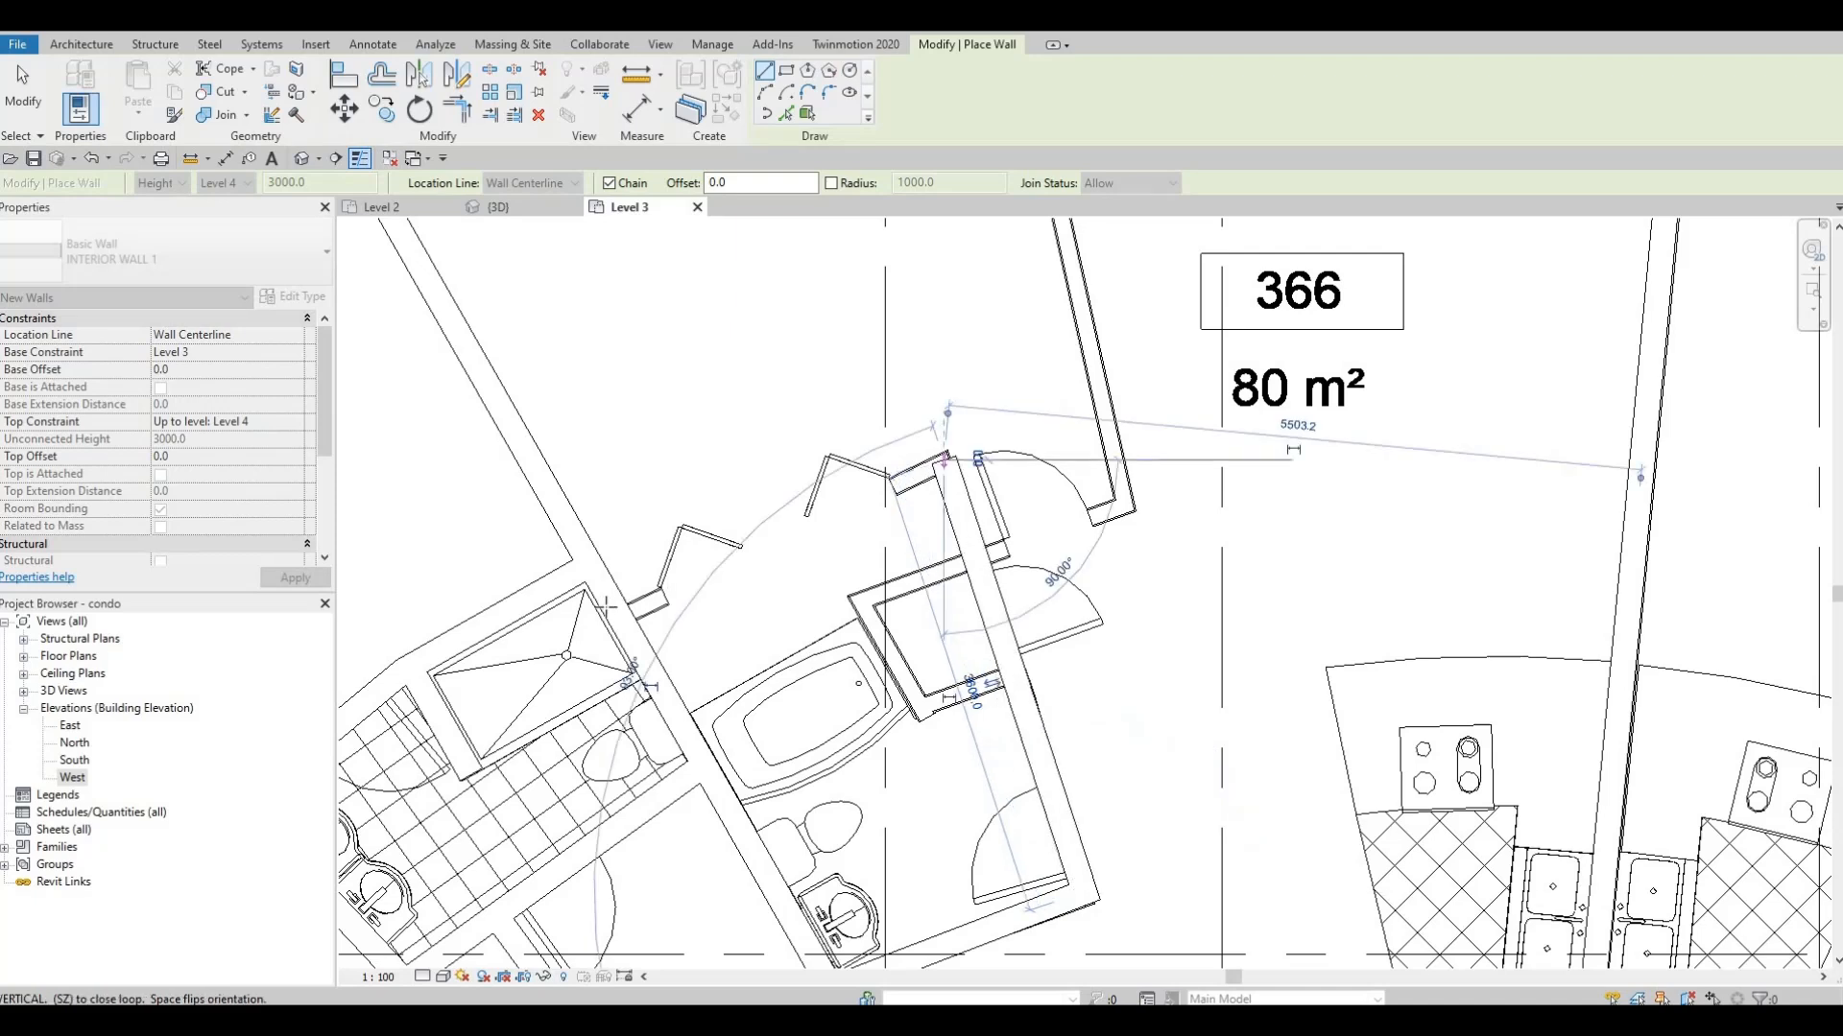
left_click(622, 614)
key("Escape")
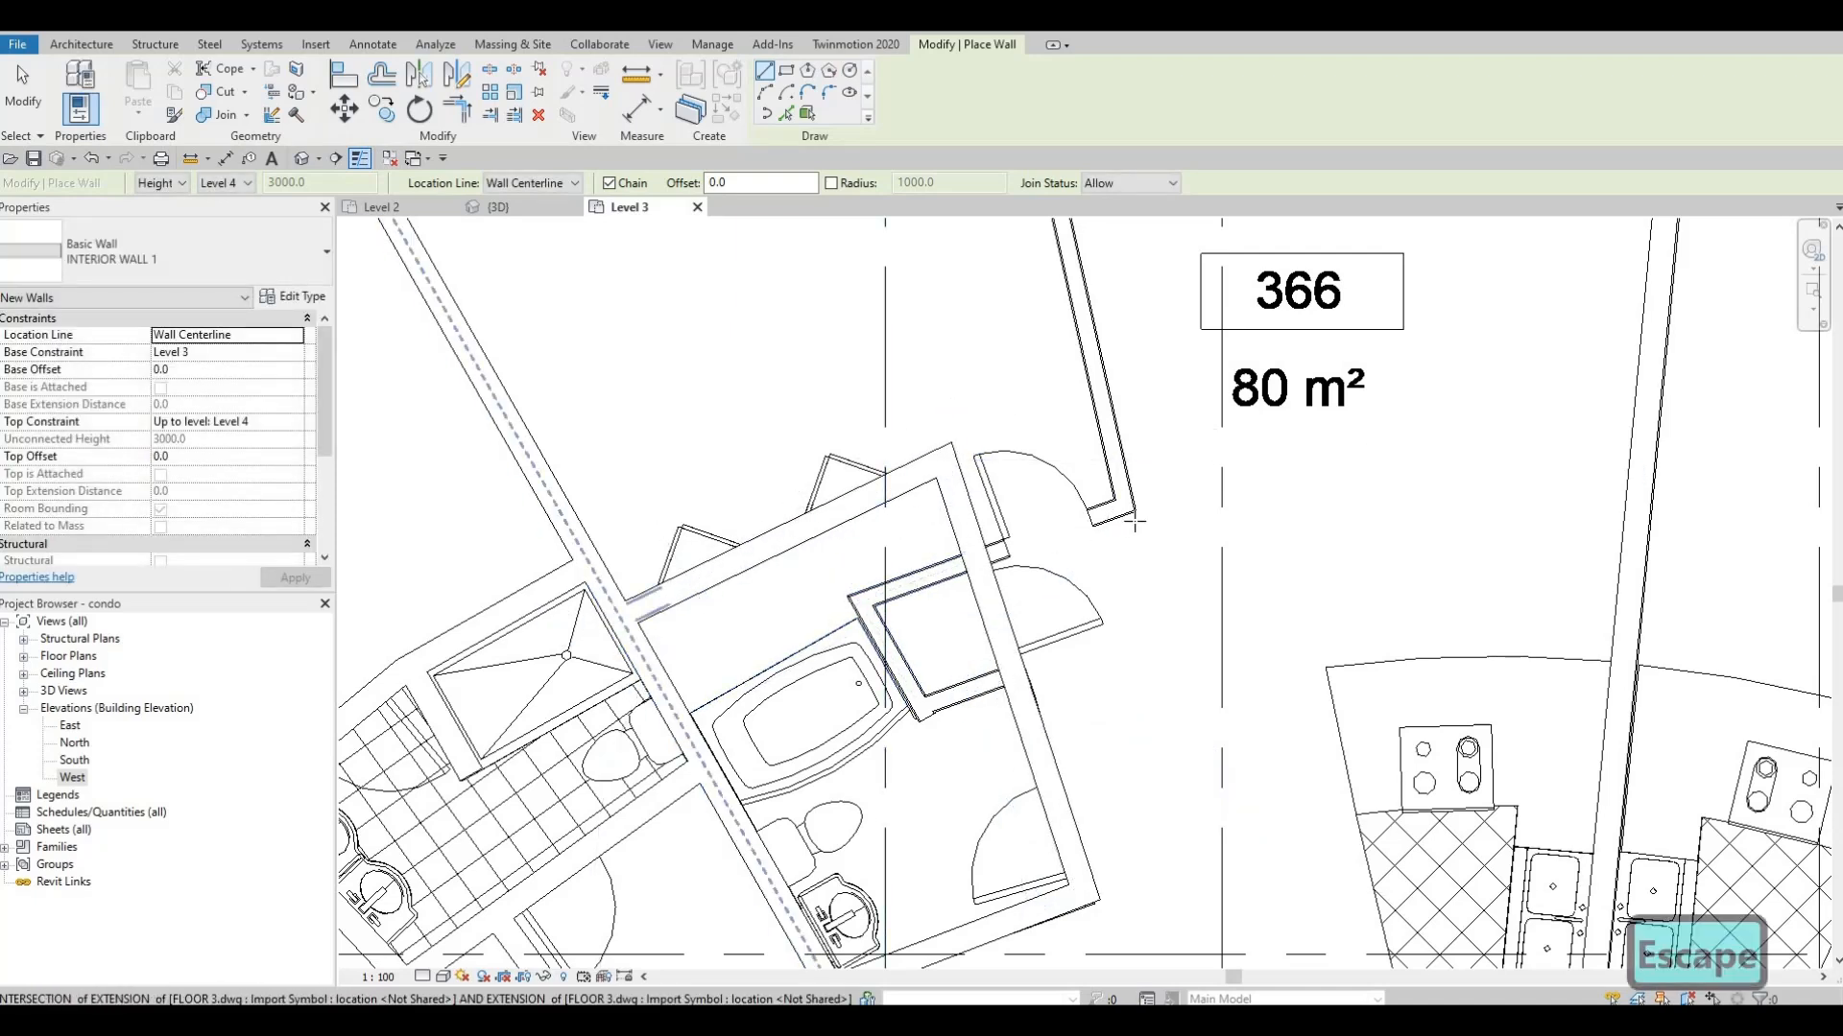
Draw a wall about 2290 mm long from the small closet's corner to the bedroom corner, continuing up to the curved exterior wall
left_click(861, 602)
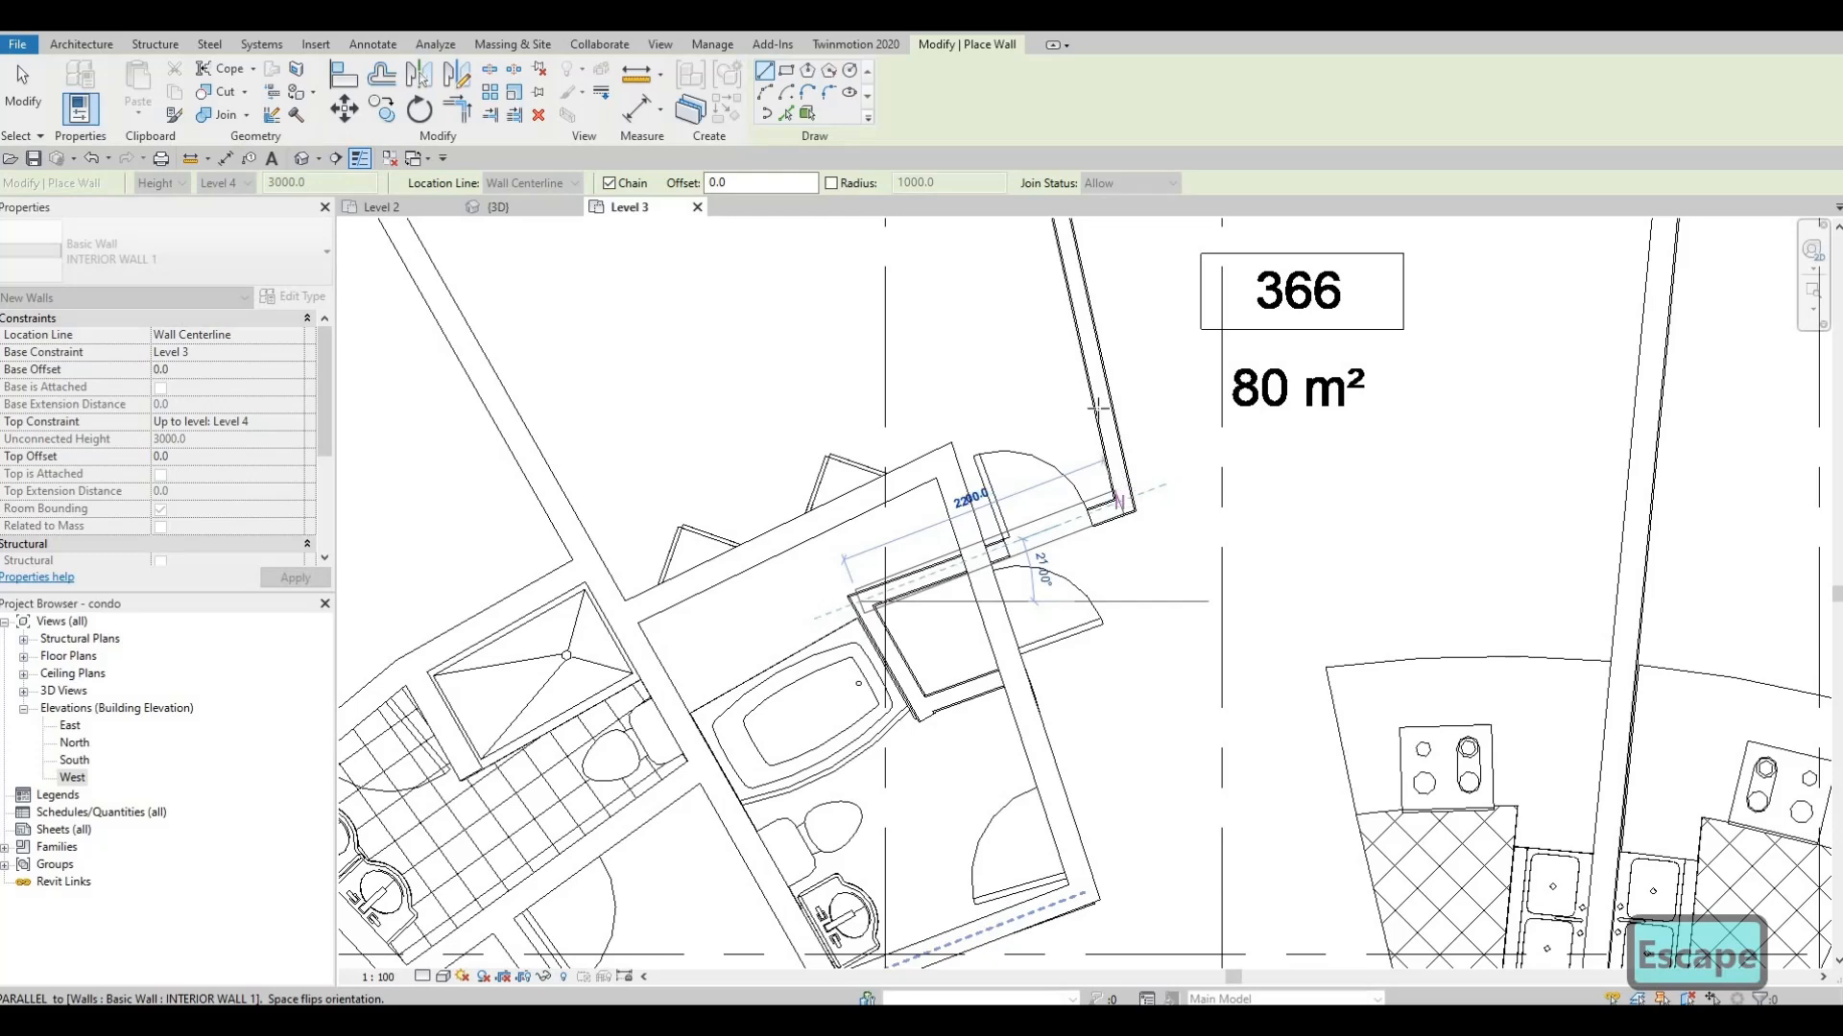
left_click(1117, 502)
middle_click_drag(1022, 231, 1064, 700)
scroll(1053, 571, "down", 1)
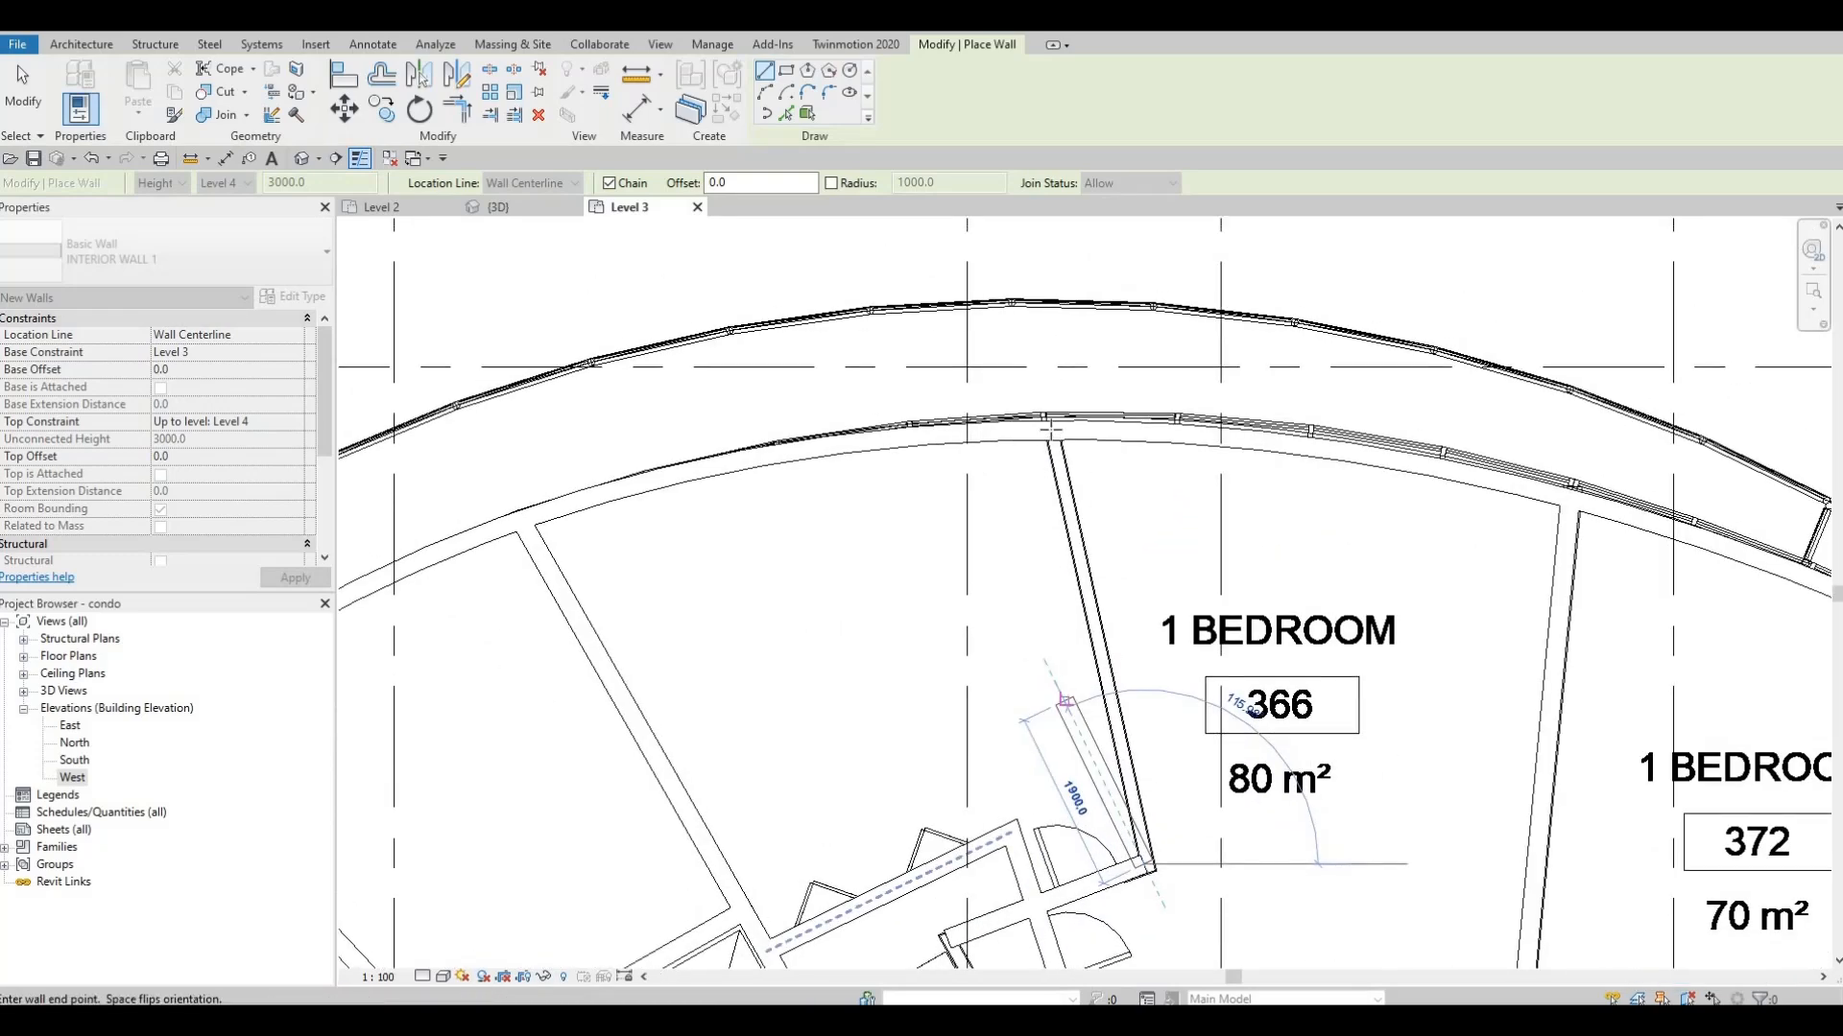
key("Escape")
middle_click_drag(998, 971, 999, 670)
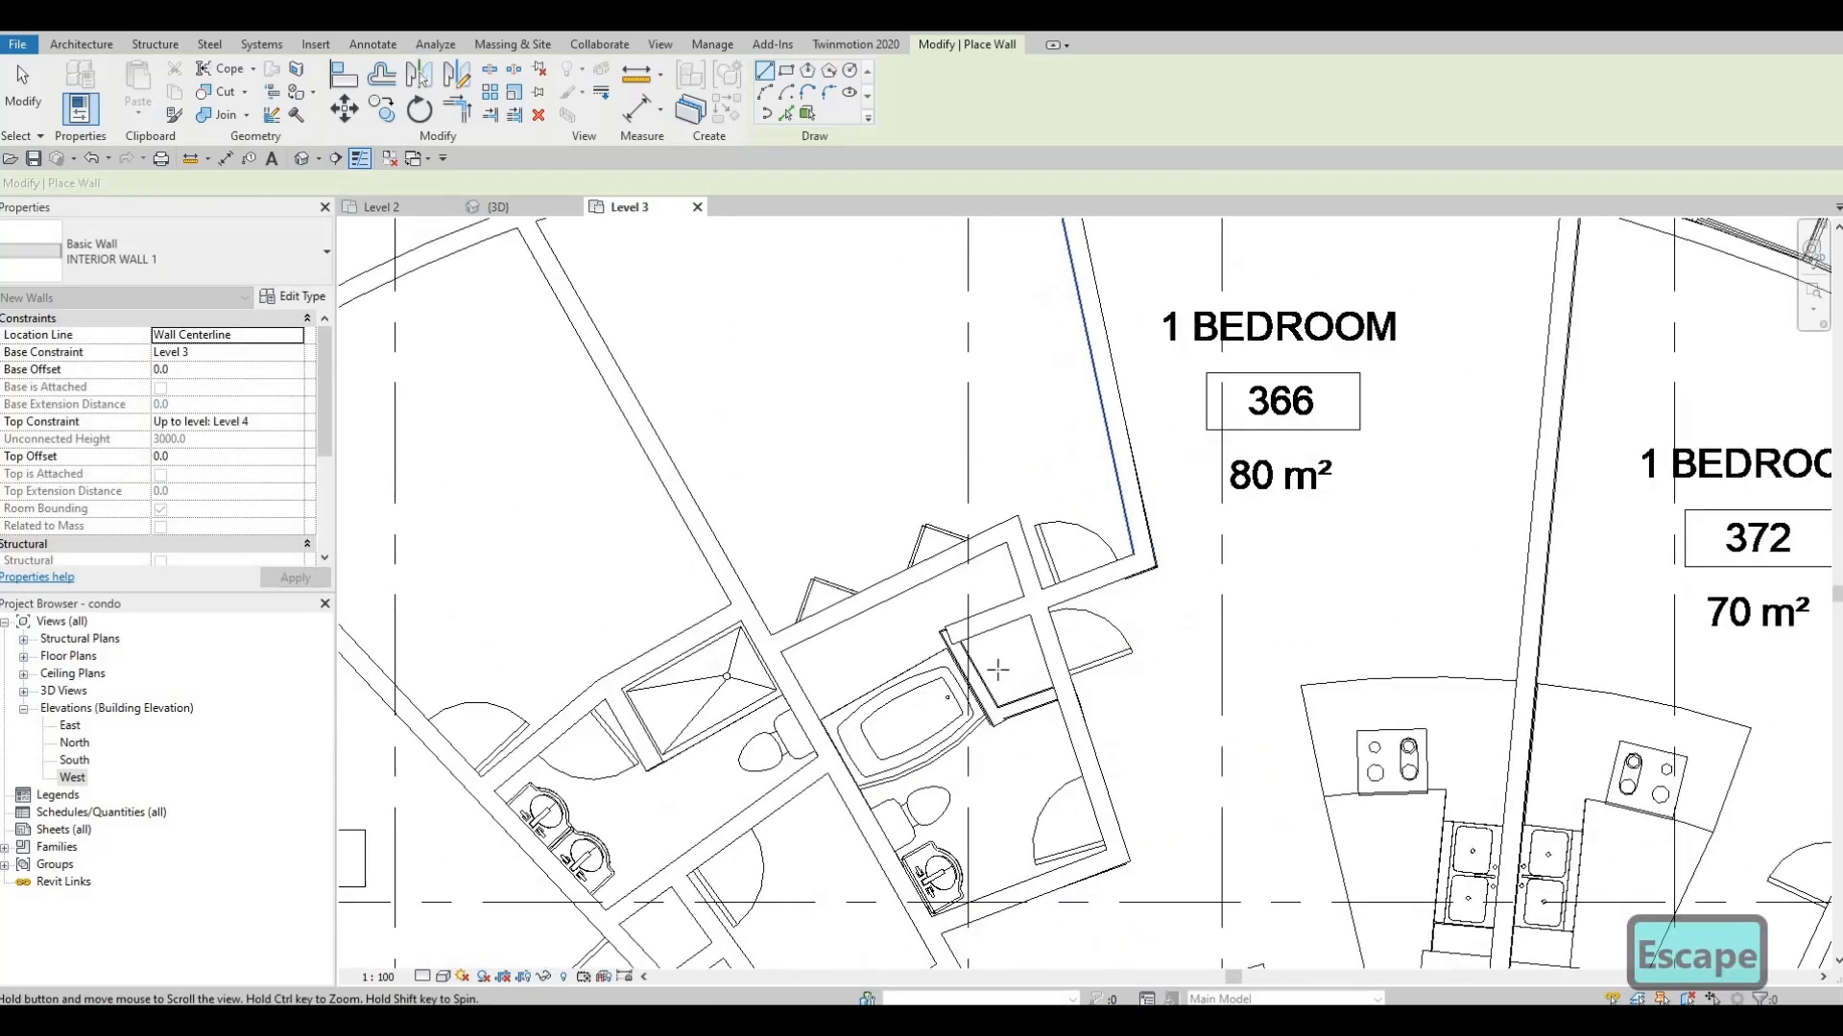
Draw the two remaining walls of the small closet beside the bathtub, ending at the bathroom's door-side wall
scroll(950, 643, "up", 1)
left_click(935, 635)
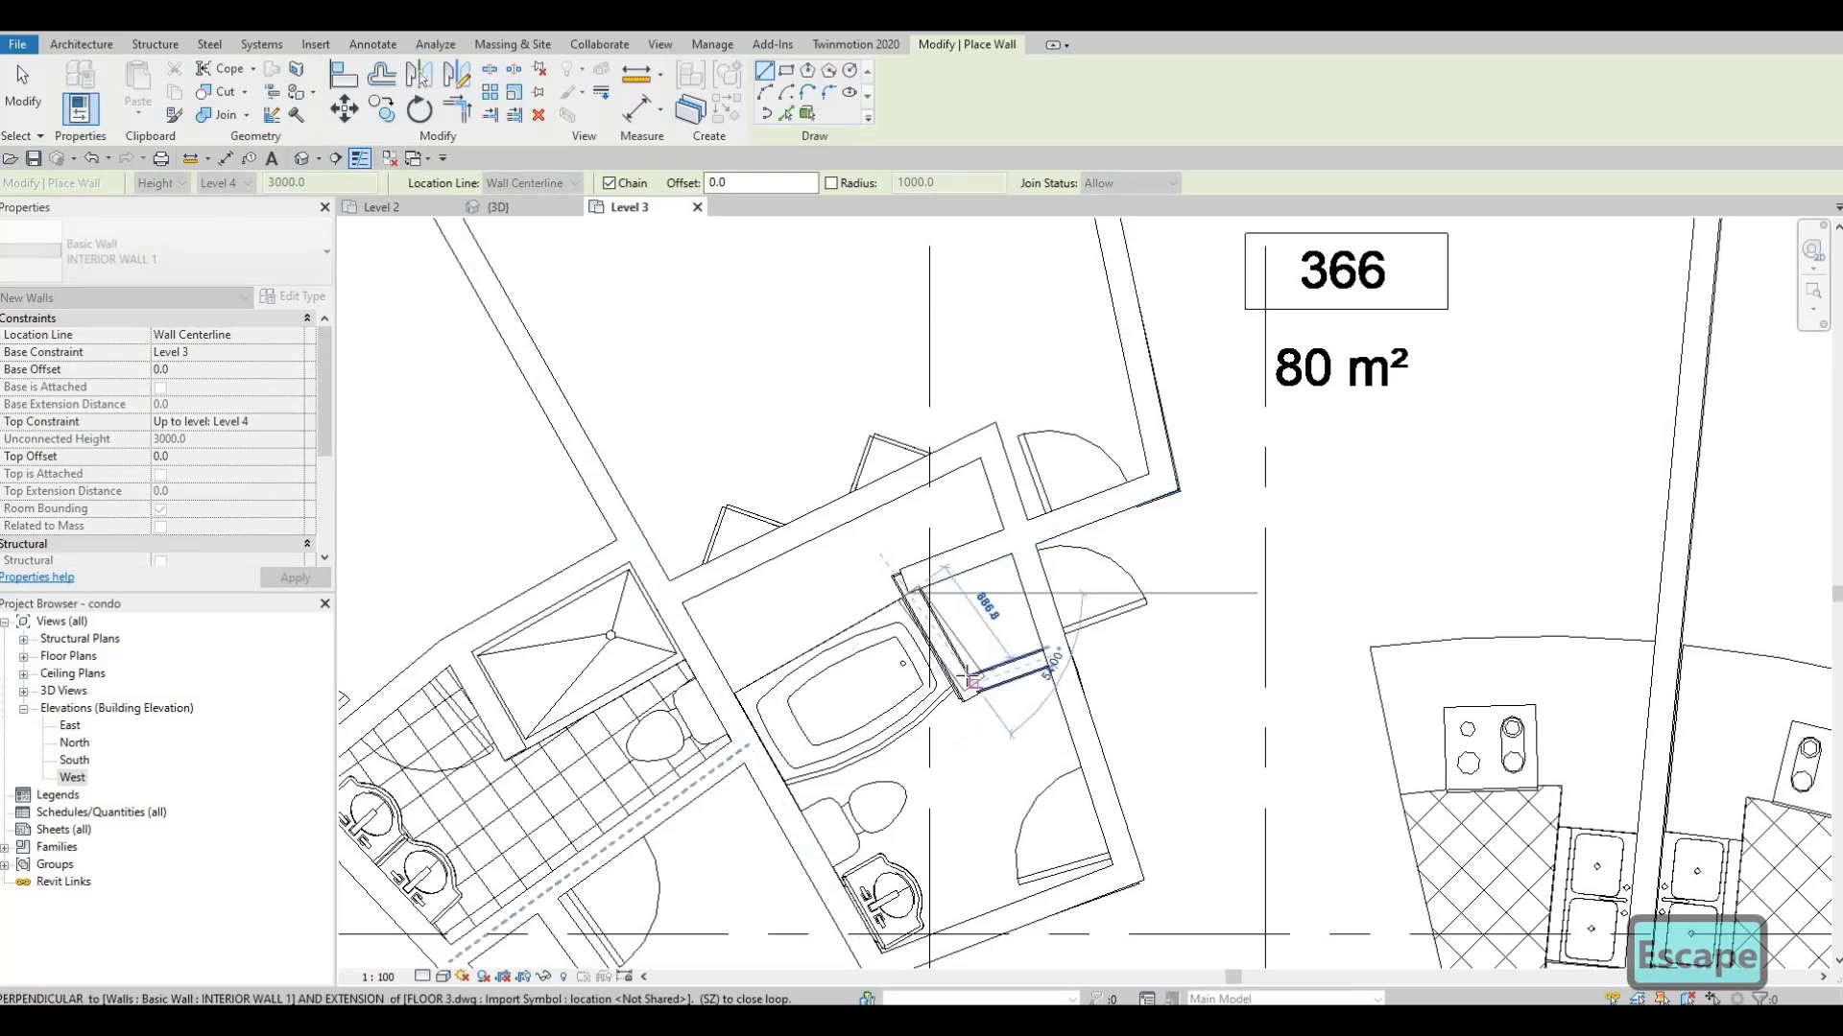
scroll(970, 685, "up", 2)
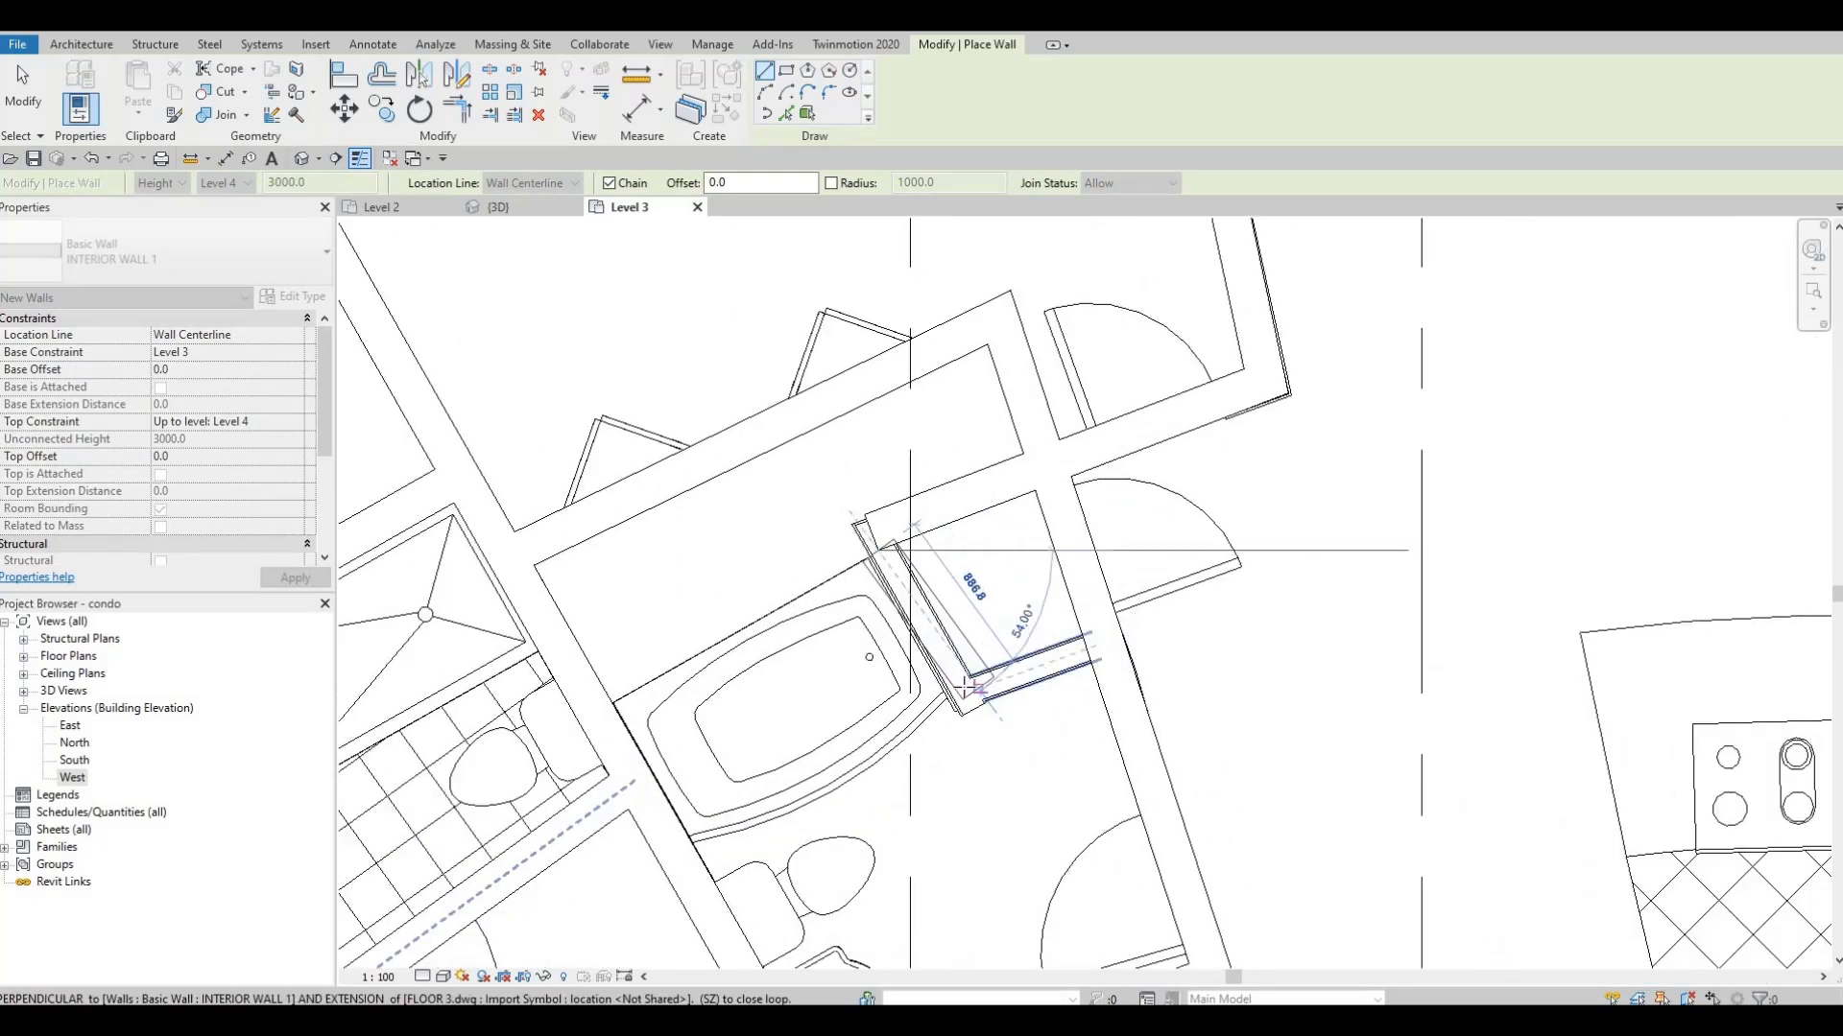
left_click(1088, 648)
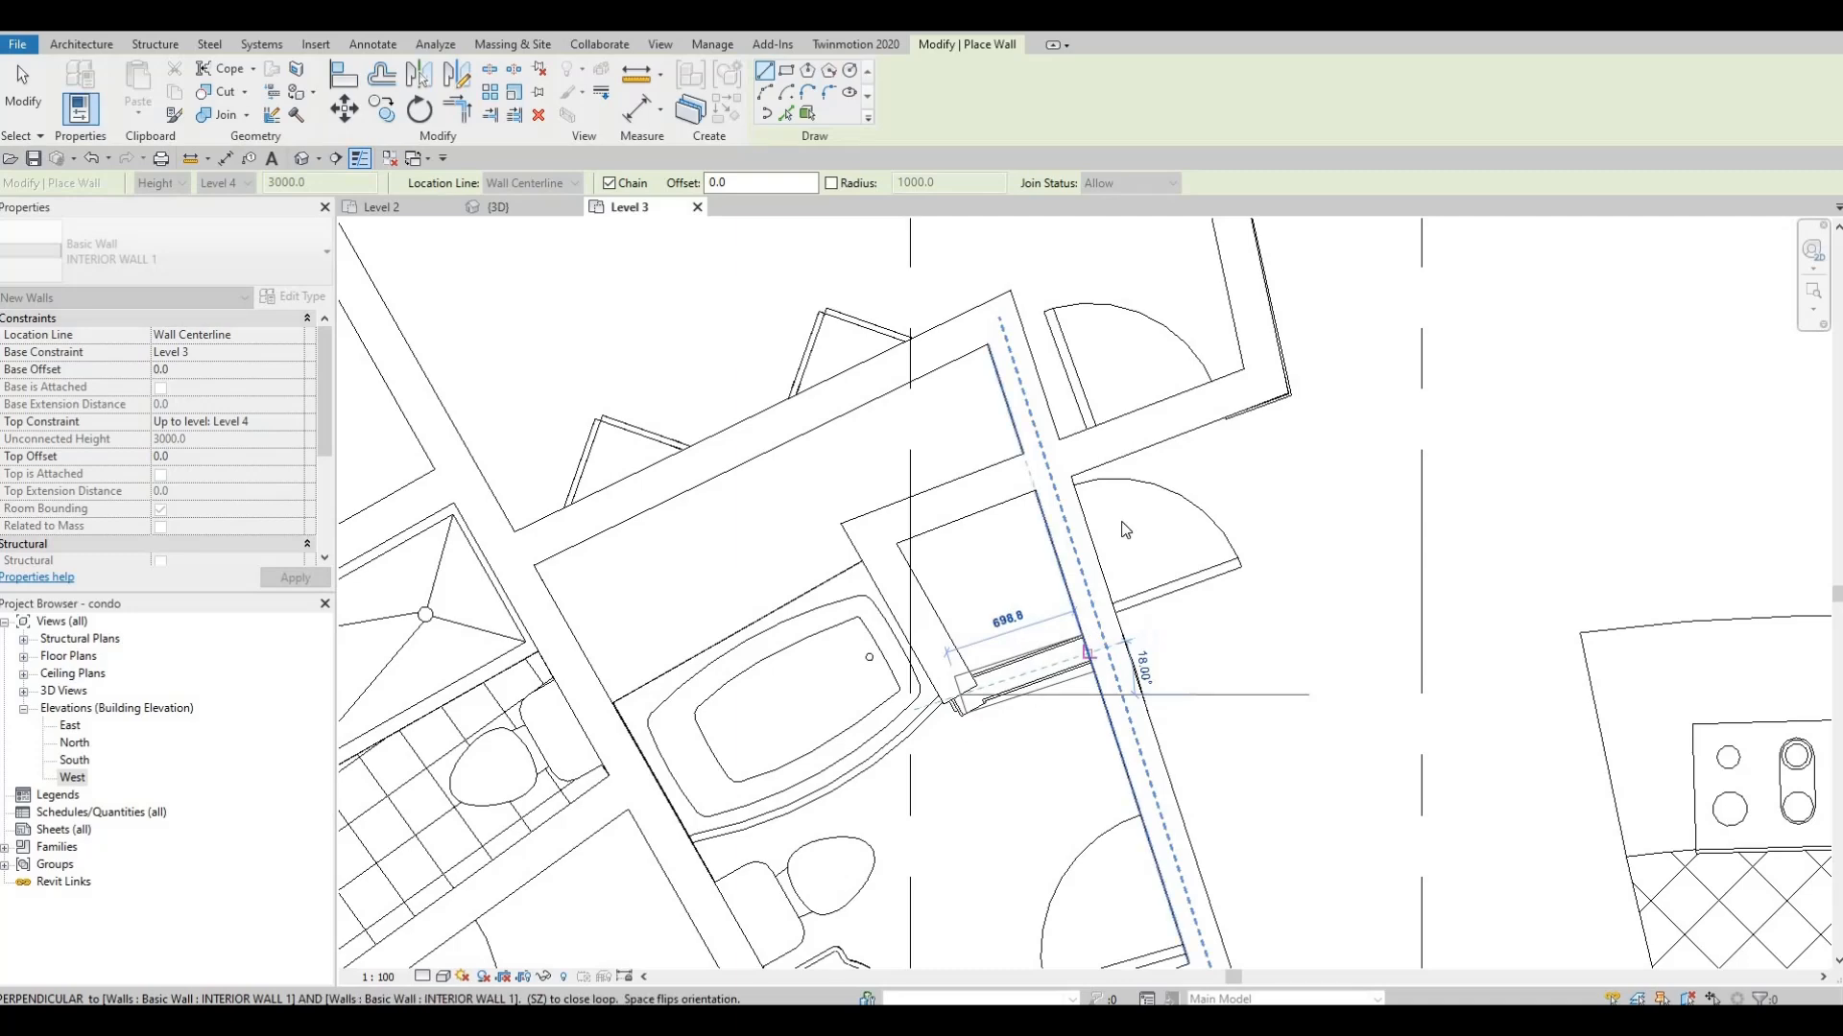
key("Escape")
scroll(953, 485, "down", 3)
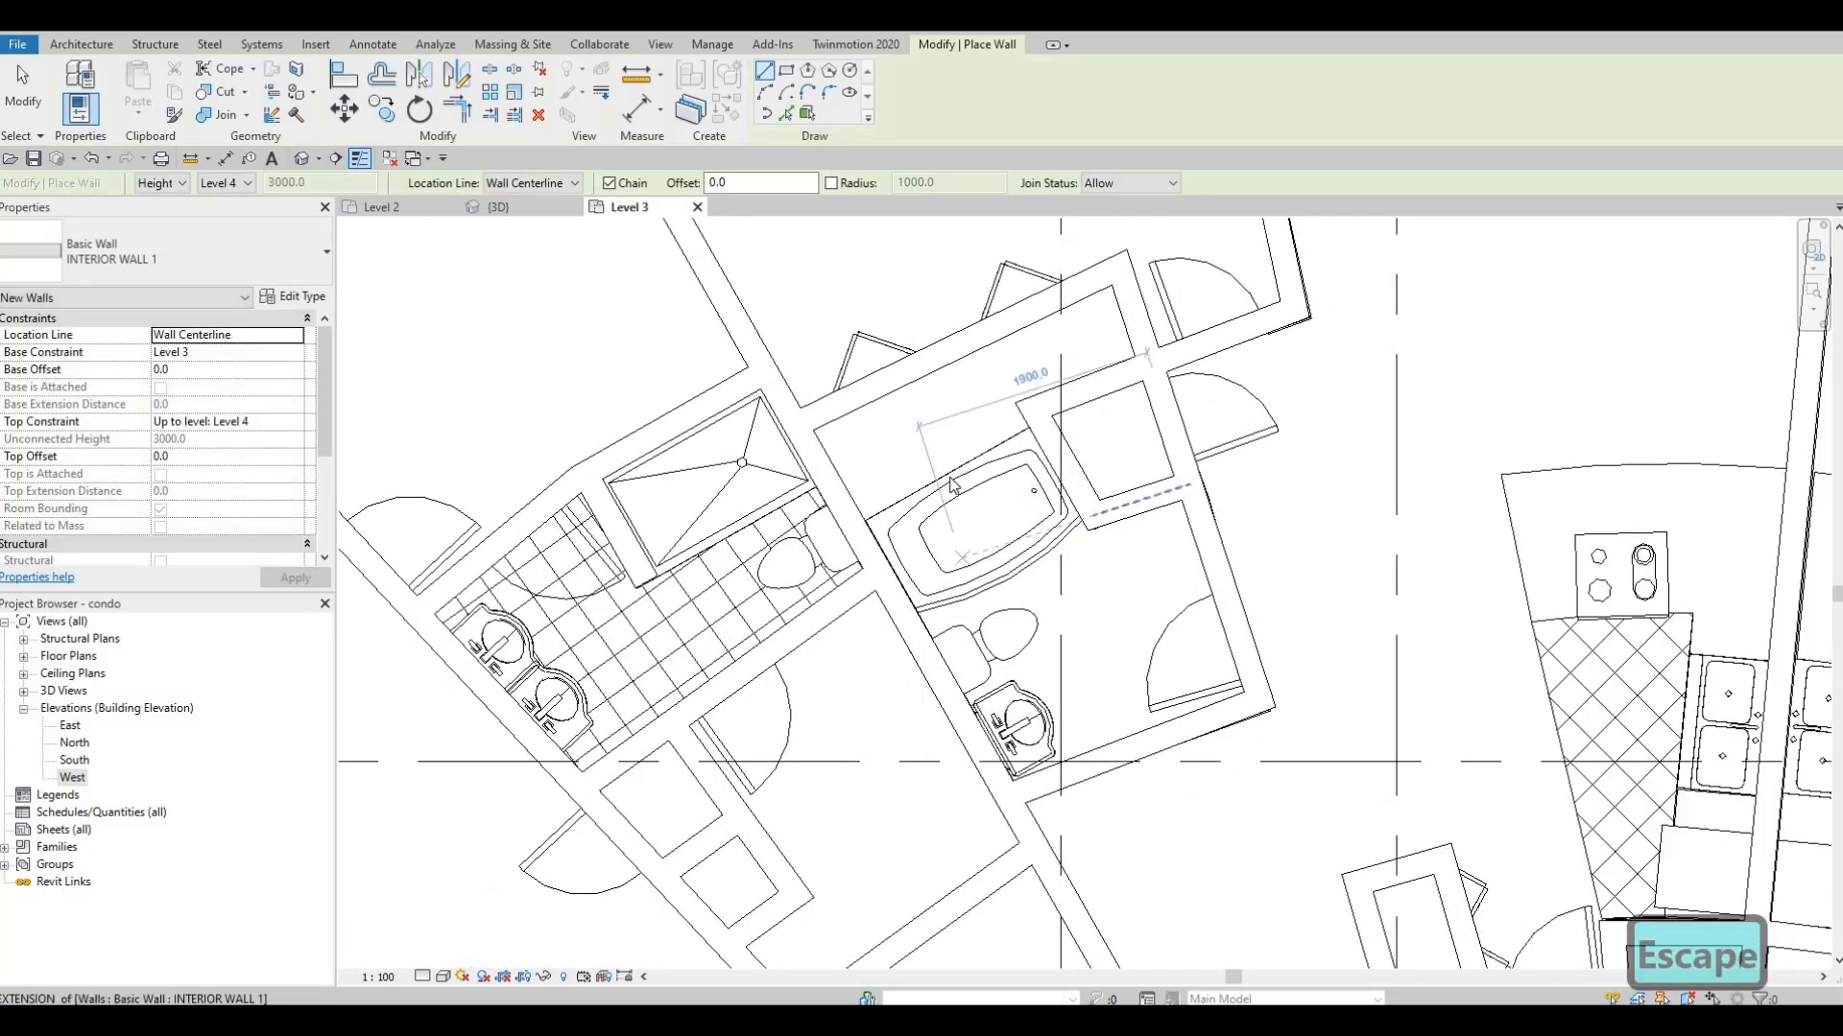
key("Escape")
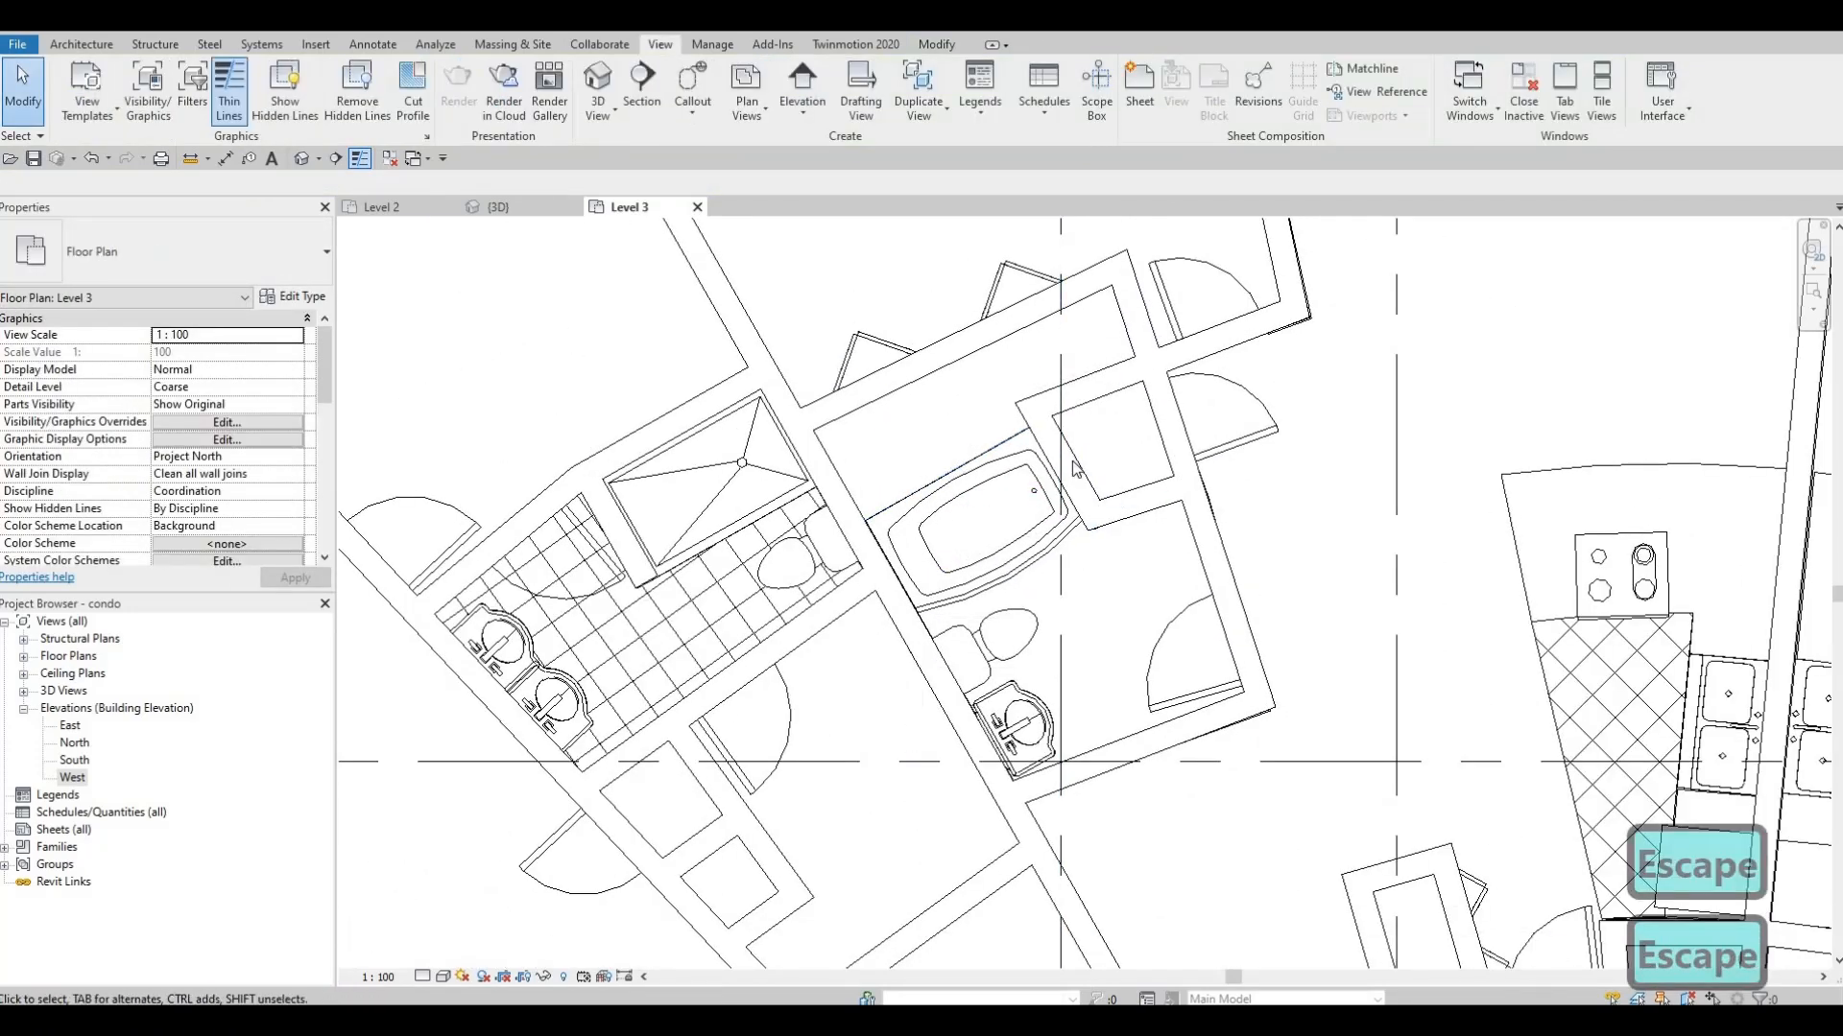
Draw an INTERIOR WALL 1 about 1600 mm long behind the bathtub, from the party wall to the small closet's corner
left_click(1052, 465)
key("c")
key("s")
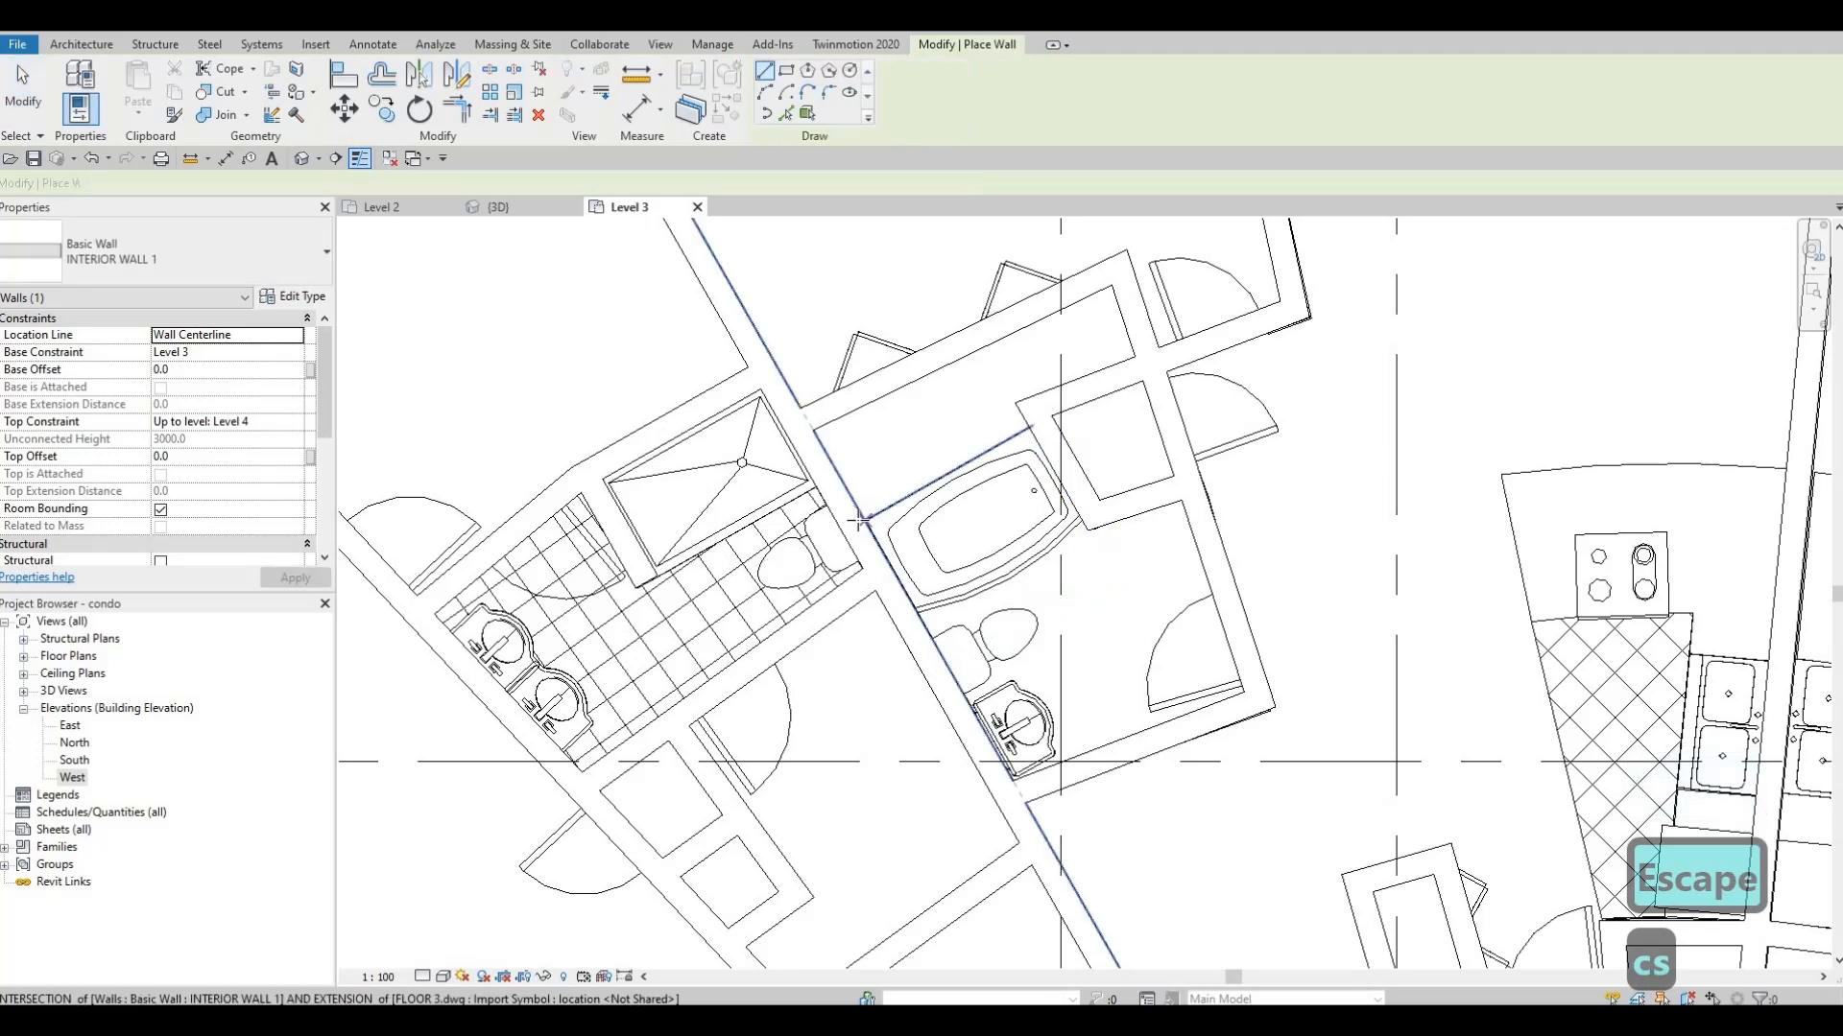
left_click(857, 526)
left_click(1033, 410)
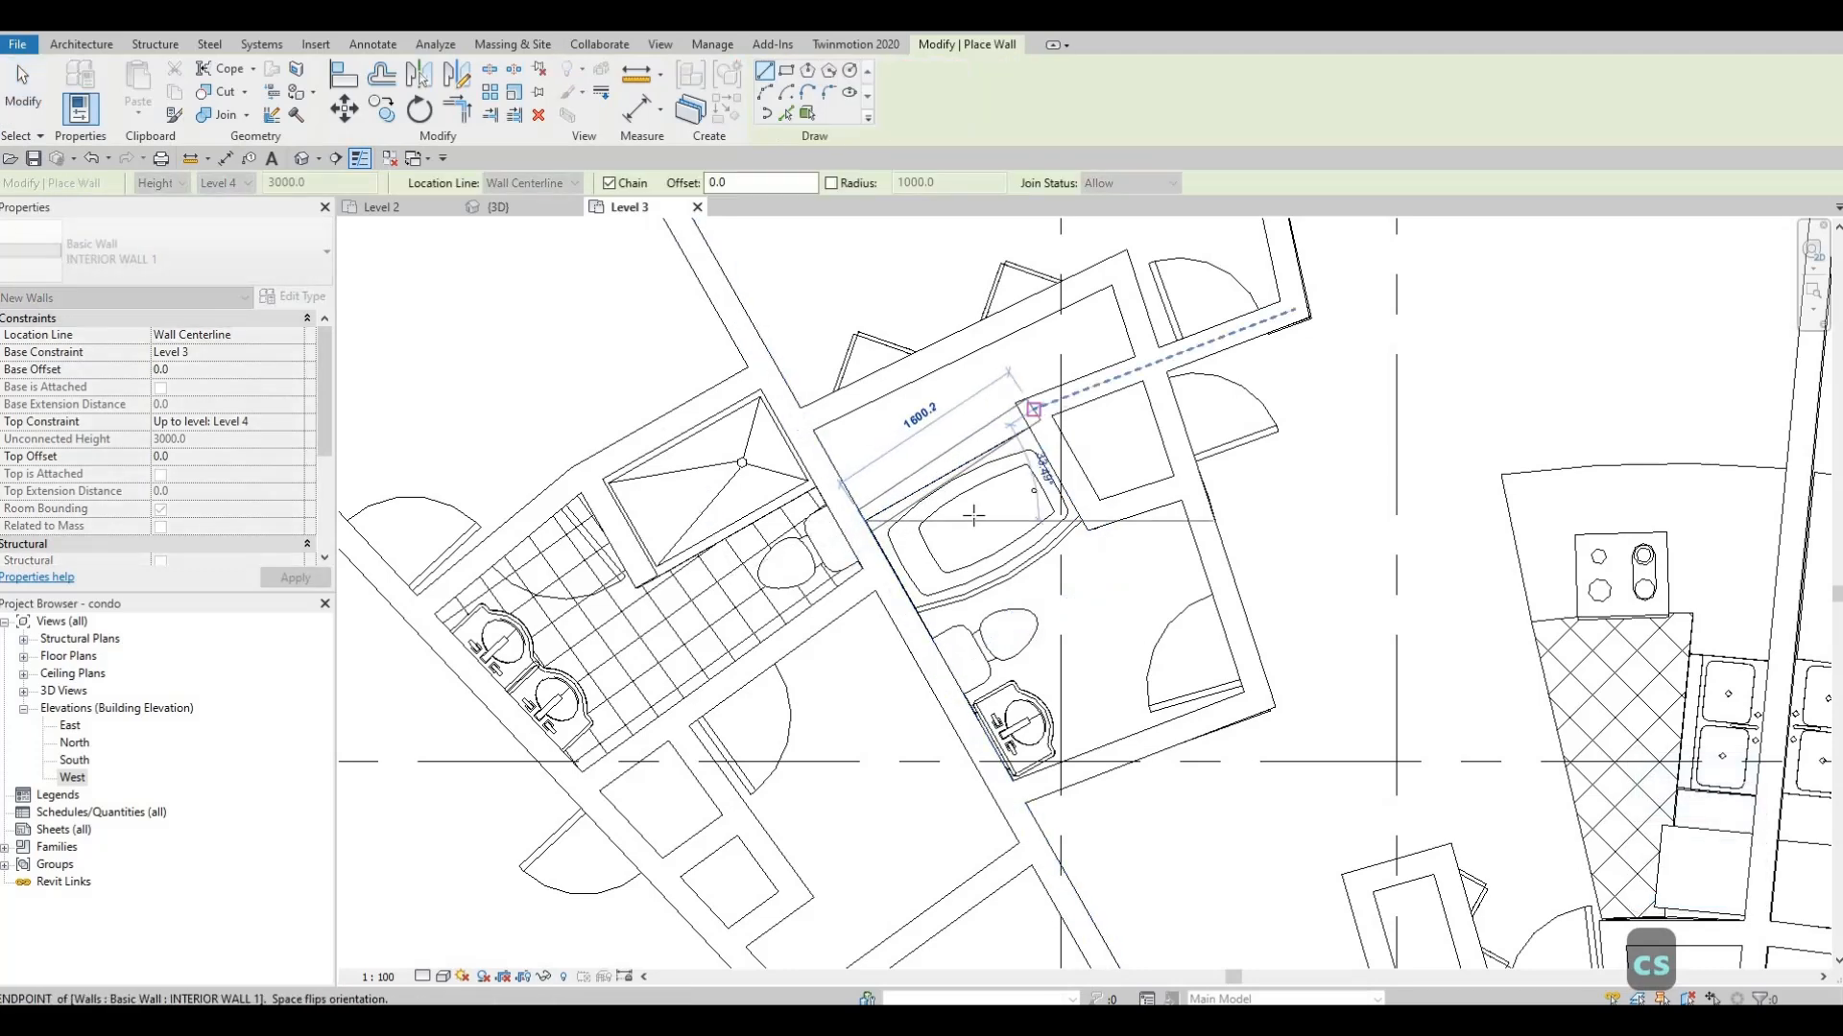
key("Escape")
middle_click_drag(1097, 612, 1052, 519)
scroll(1052, 520, "down", 3)
middle_click_drag(1022, 702, 1020, 670)
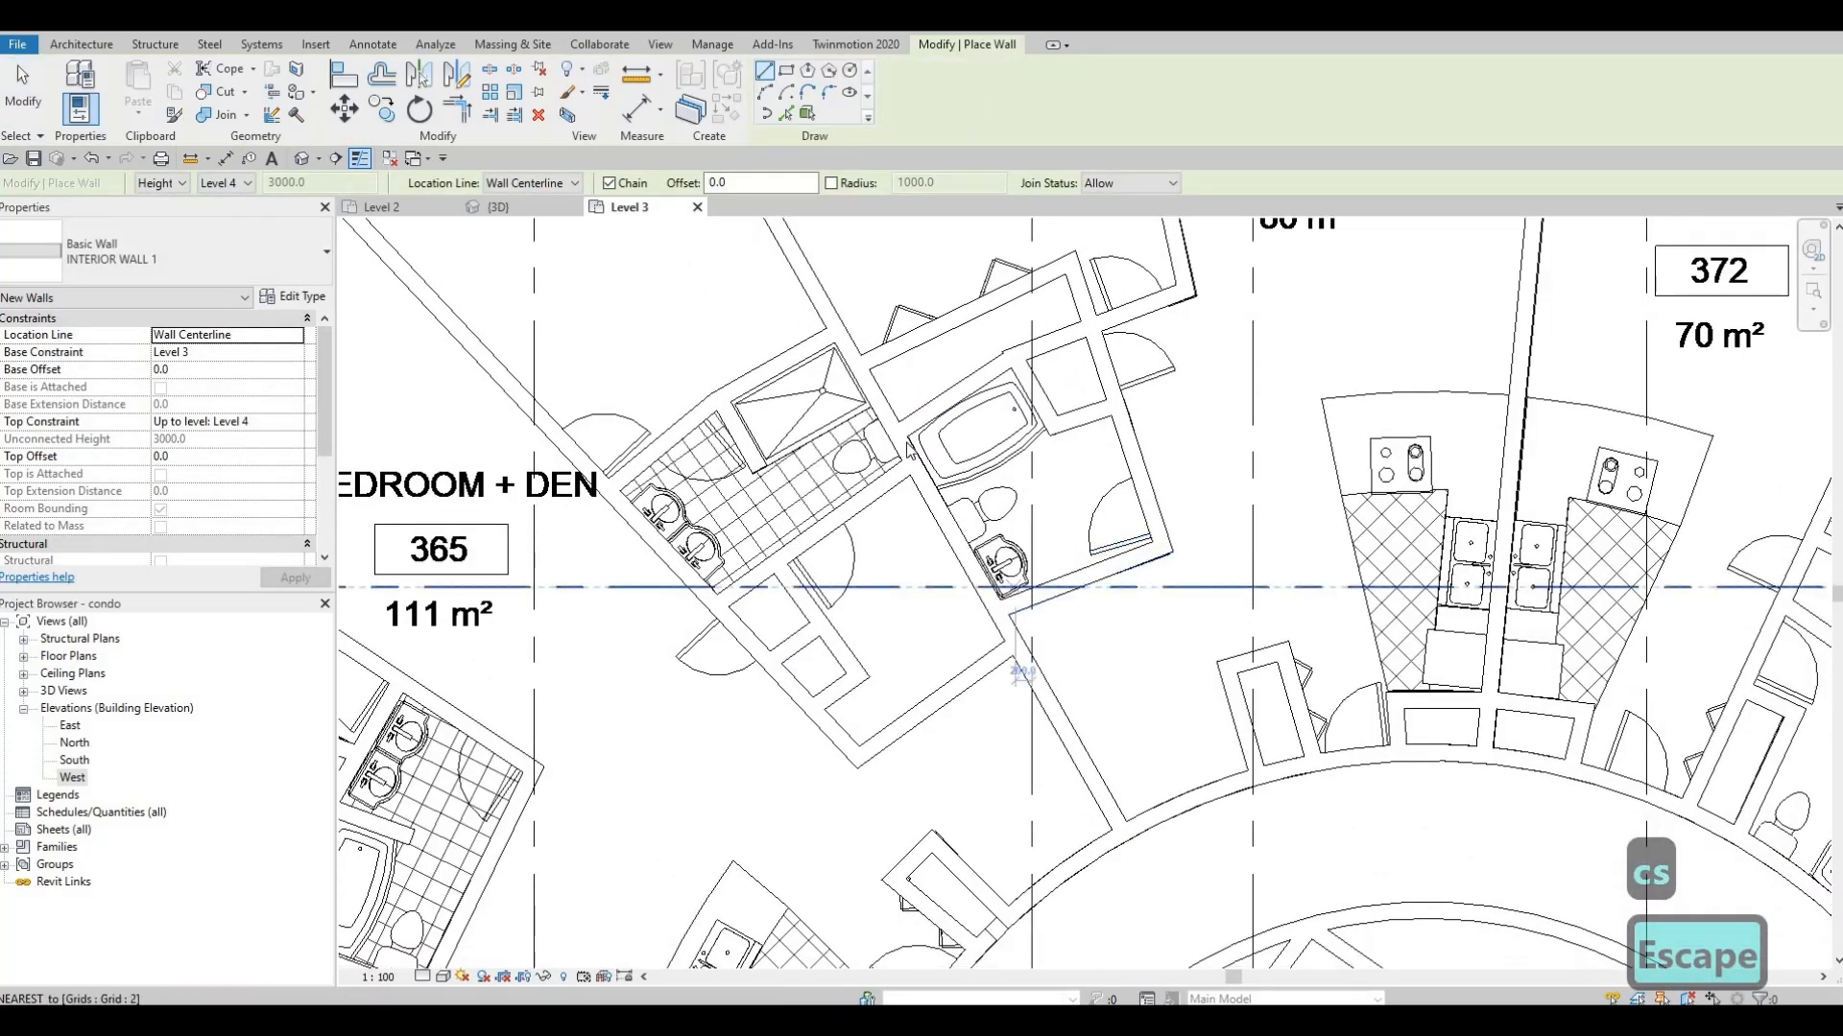
scroll(910, 432, "up", 2)
scroll(911, 440, "up", 2)
key("Escape")
key("Escape")
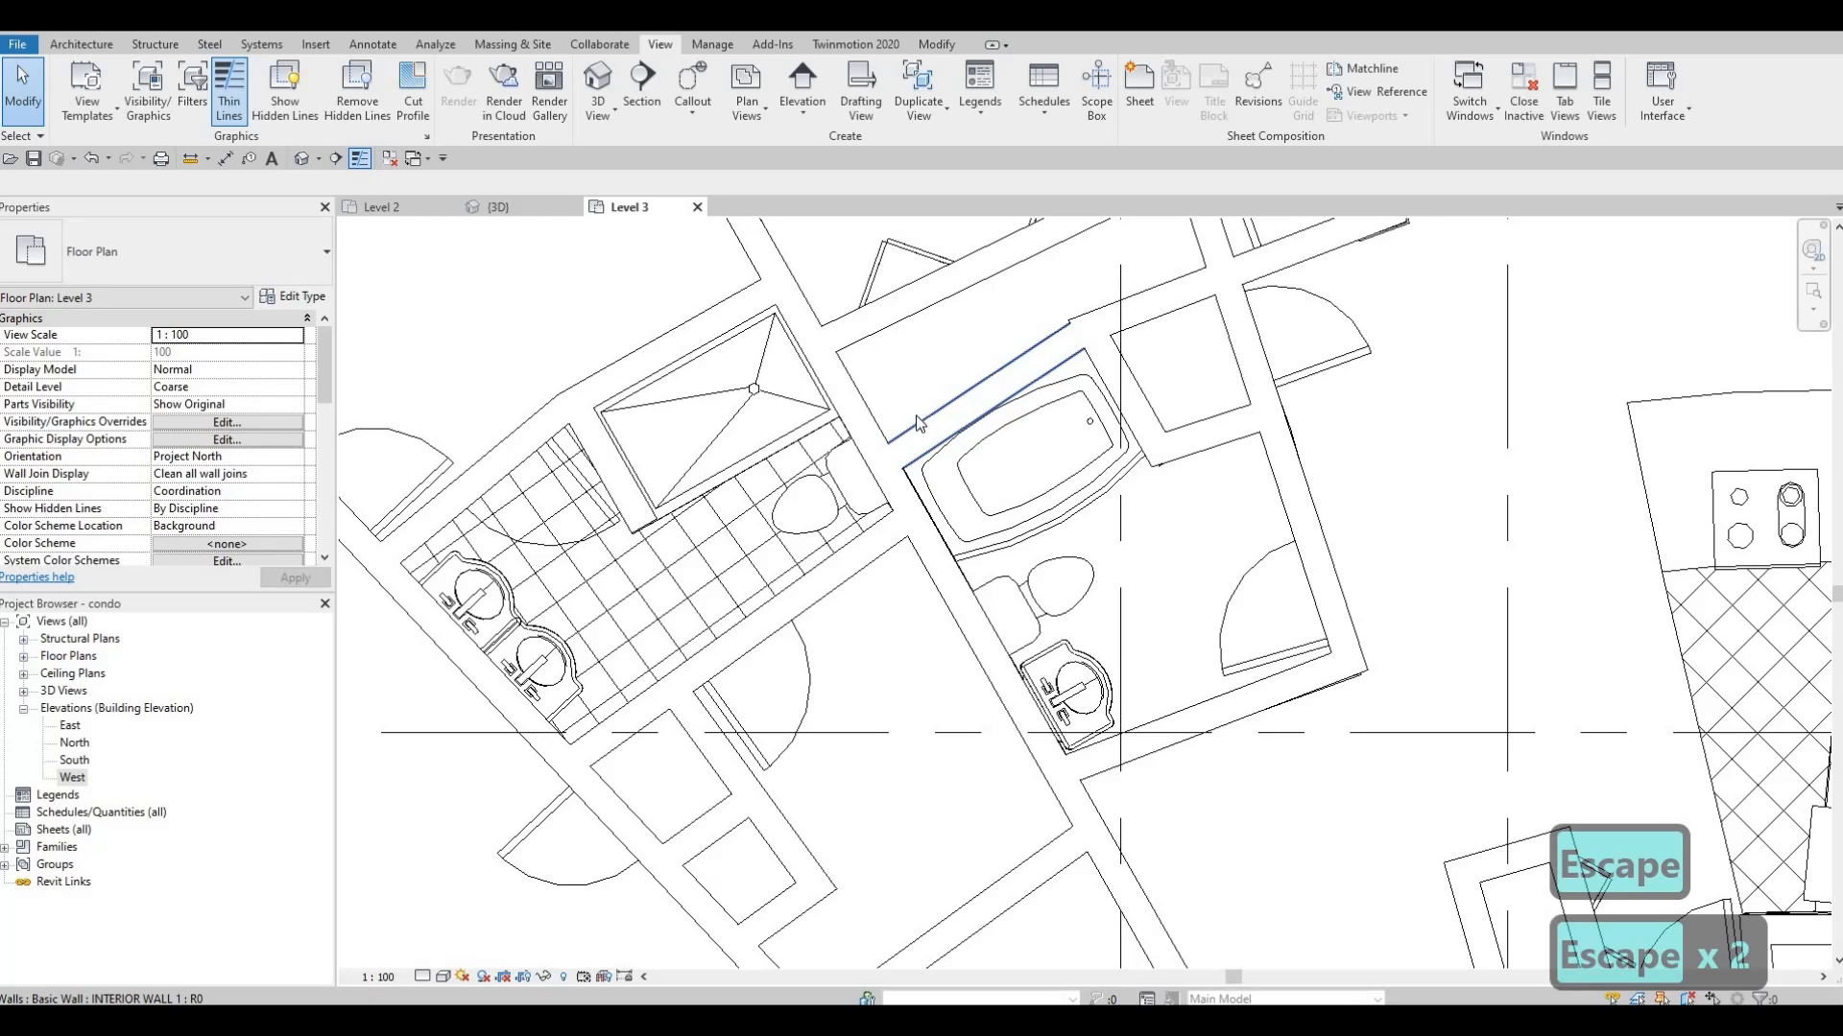
Try to adjust both ends of the wall behind the bathtub to line up with the imported floor plan
left_click(893, 456)
left_click_drag(883, 464, 897, 437)
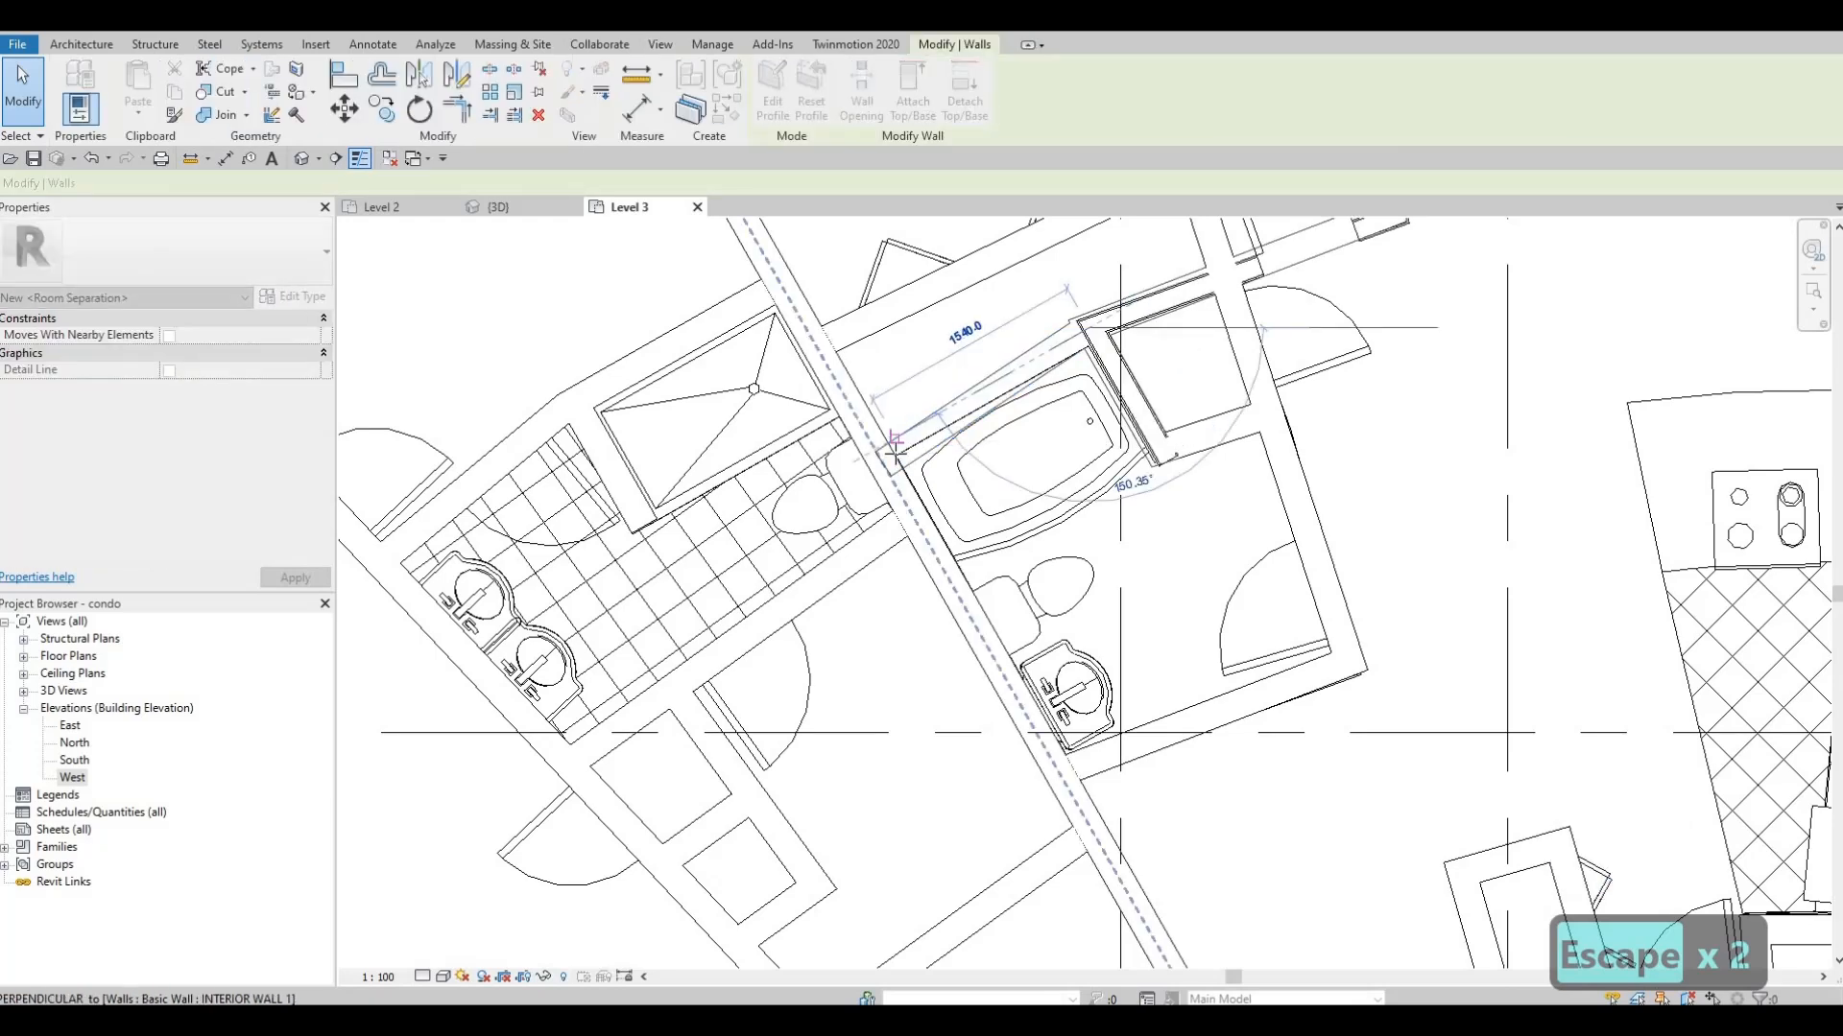
key("Escape")
scroll(1075, 332, "up", 2)
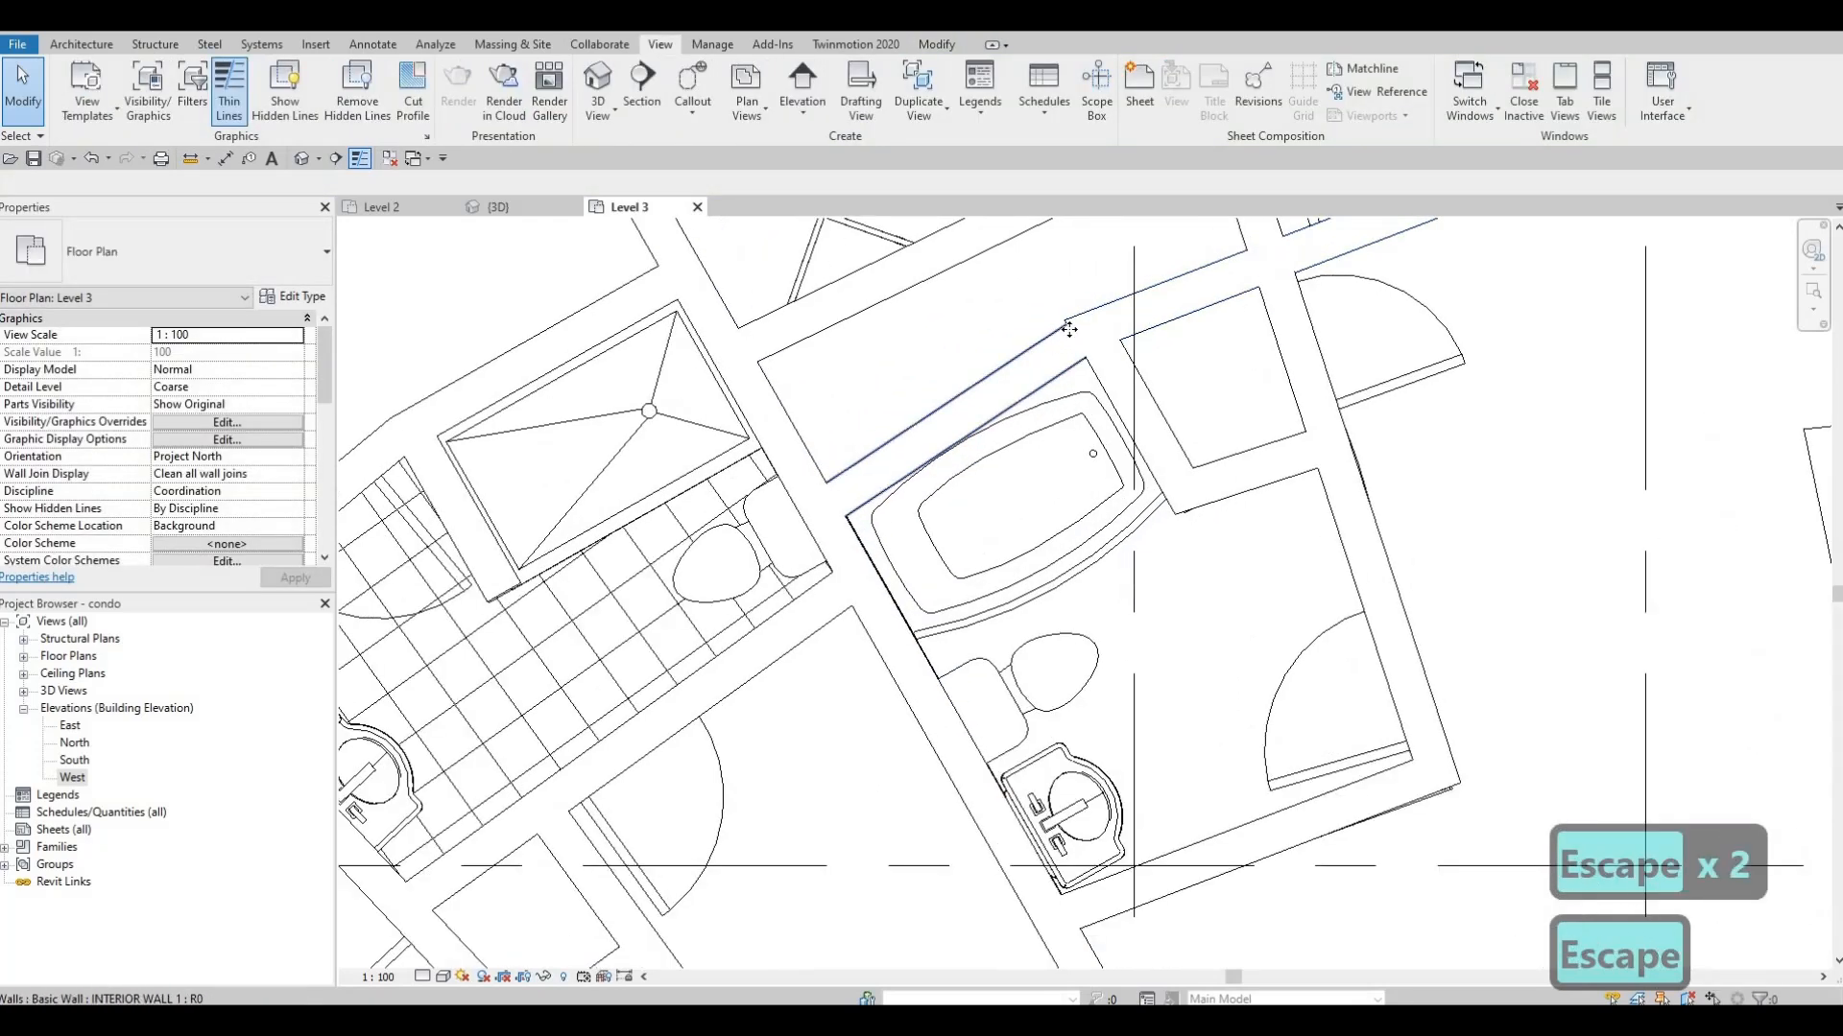
left_click(1049, 346)
mouse_move(1092, 330)
left_mouse_down()
mouse_move(1041, 353)
mouse_move(1061, 368)
mouse_move(1075, 348)
left_mouse_up()
key("Escape")
left_click(1036, 353)
key("Escape")
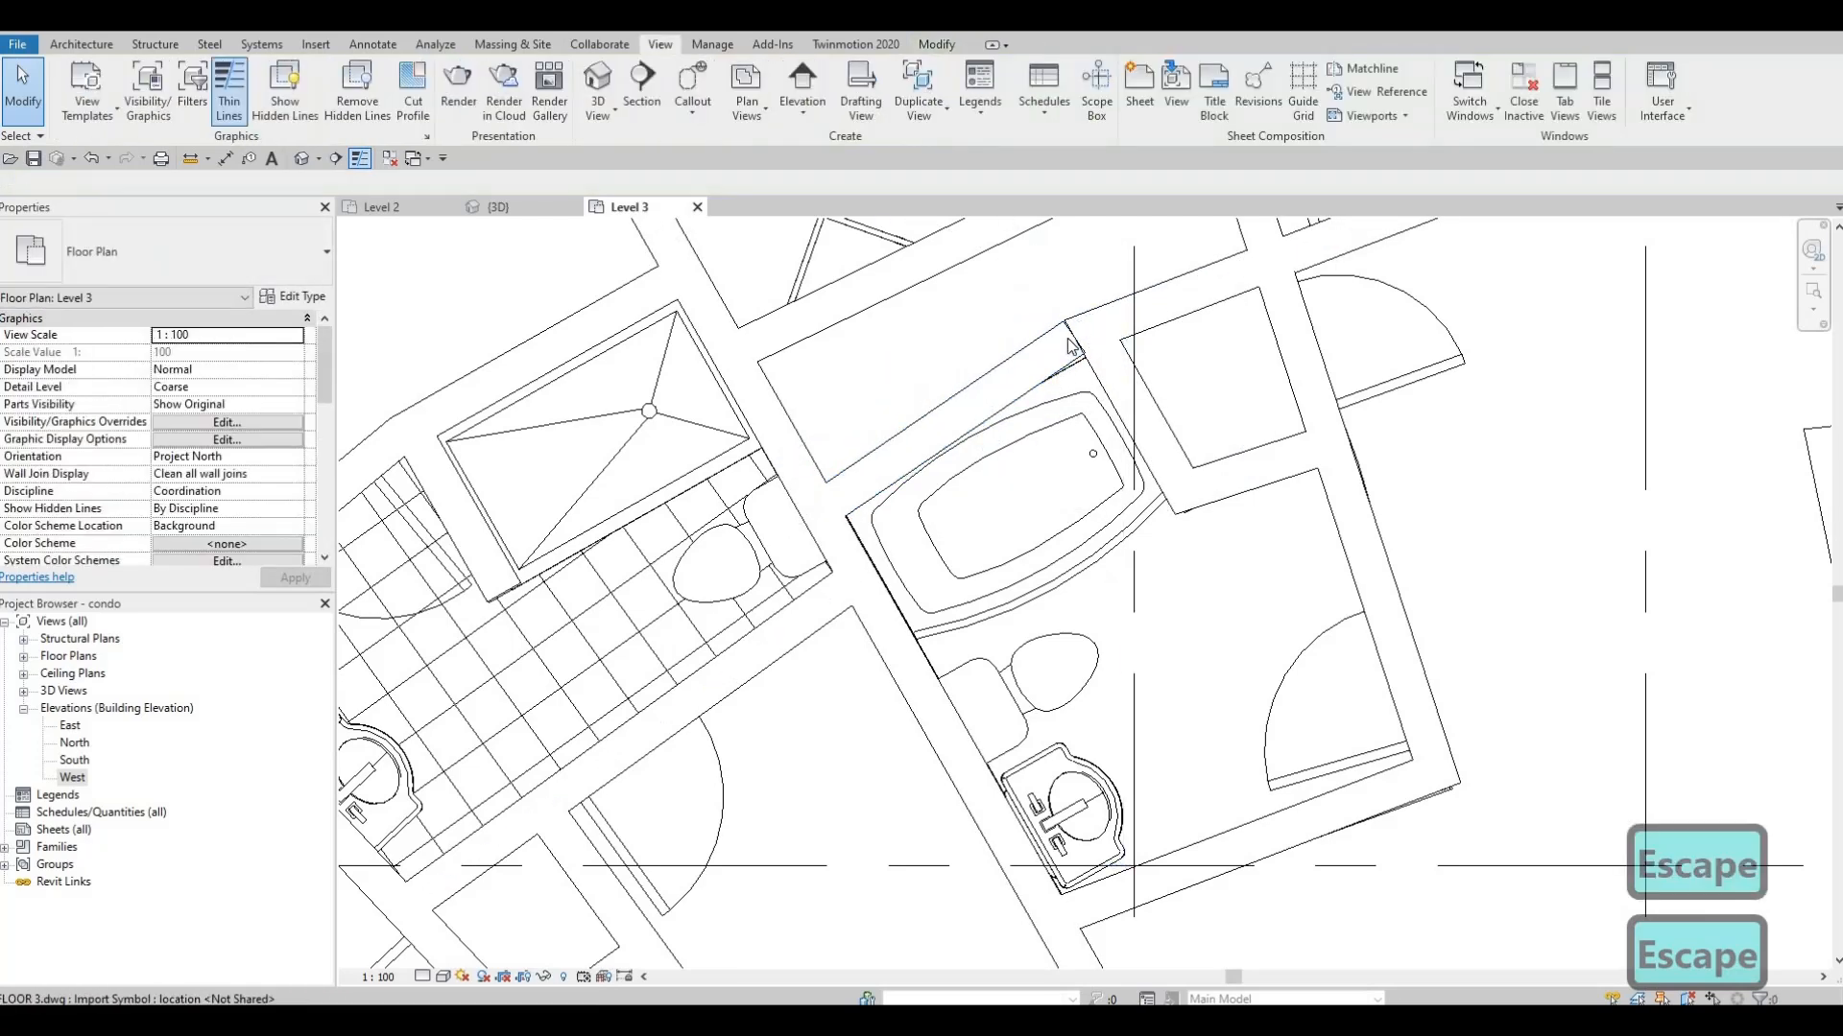
Try to reposition the closet-side end of the wall behind the bathtub so it meets the closet corner
scroll(1075, 348, "up", 2)
left_click(1074, 342)
scroll(1072, 345, "up", 2)
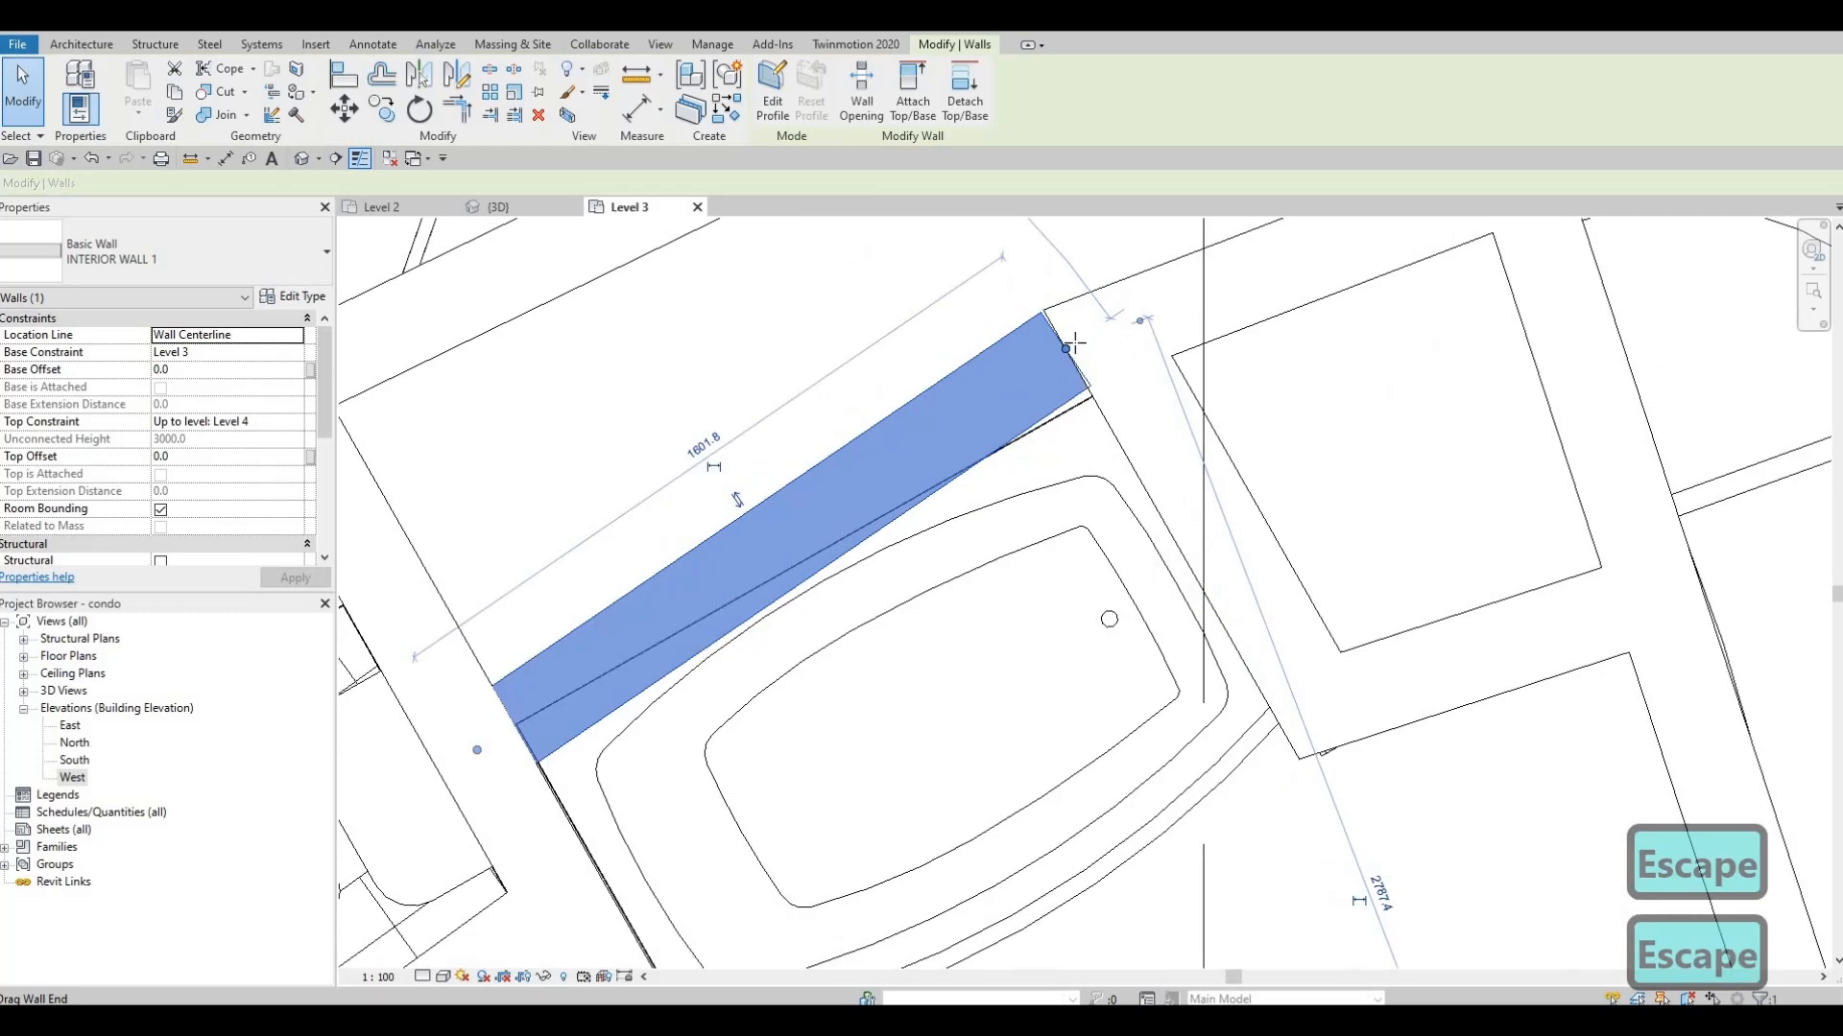
left_click_drag(1068, 348, 1065, 349)
key("Escape")
key("Escape")
left_click(1068, 358)
scroll(1077, 340, "up", 3)
key("Escape")
scroll(1047, 388, "down", 2)
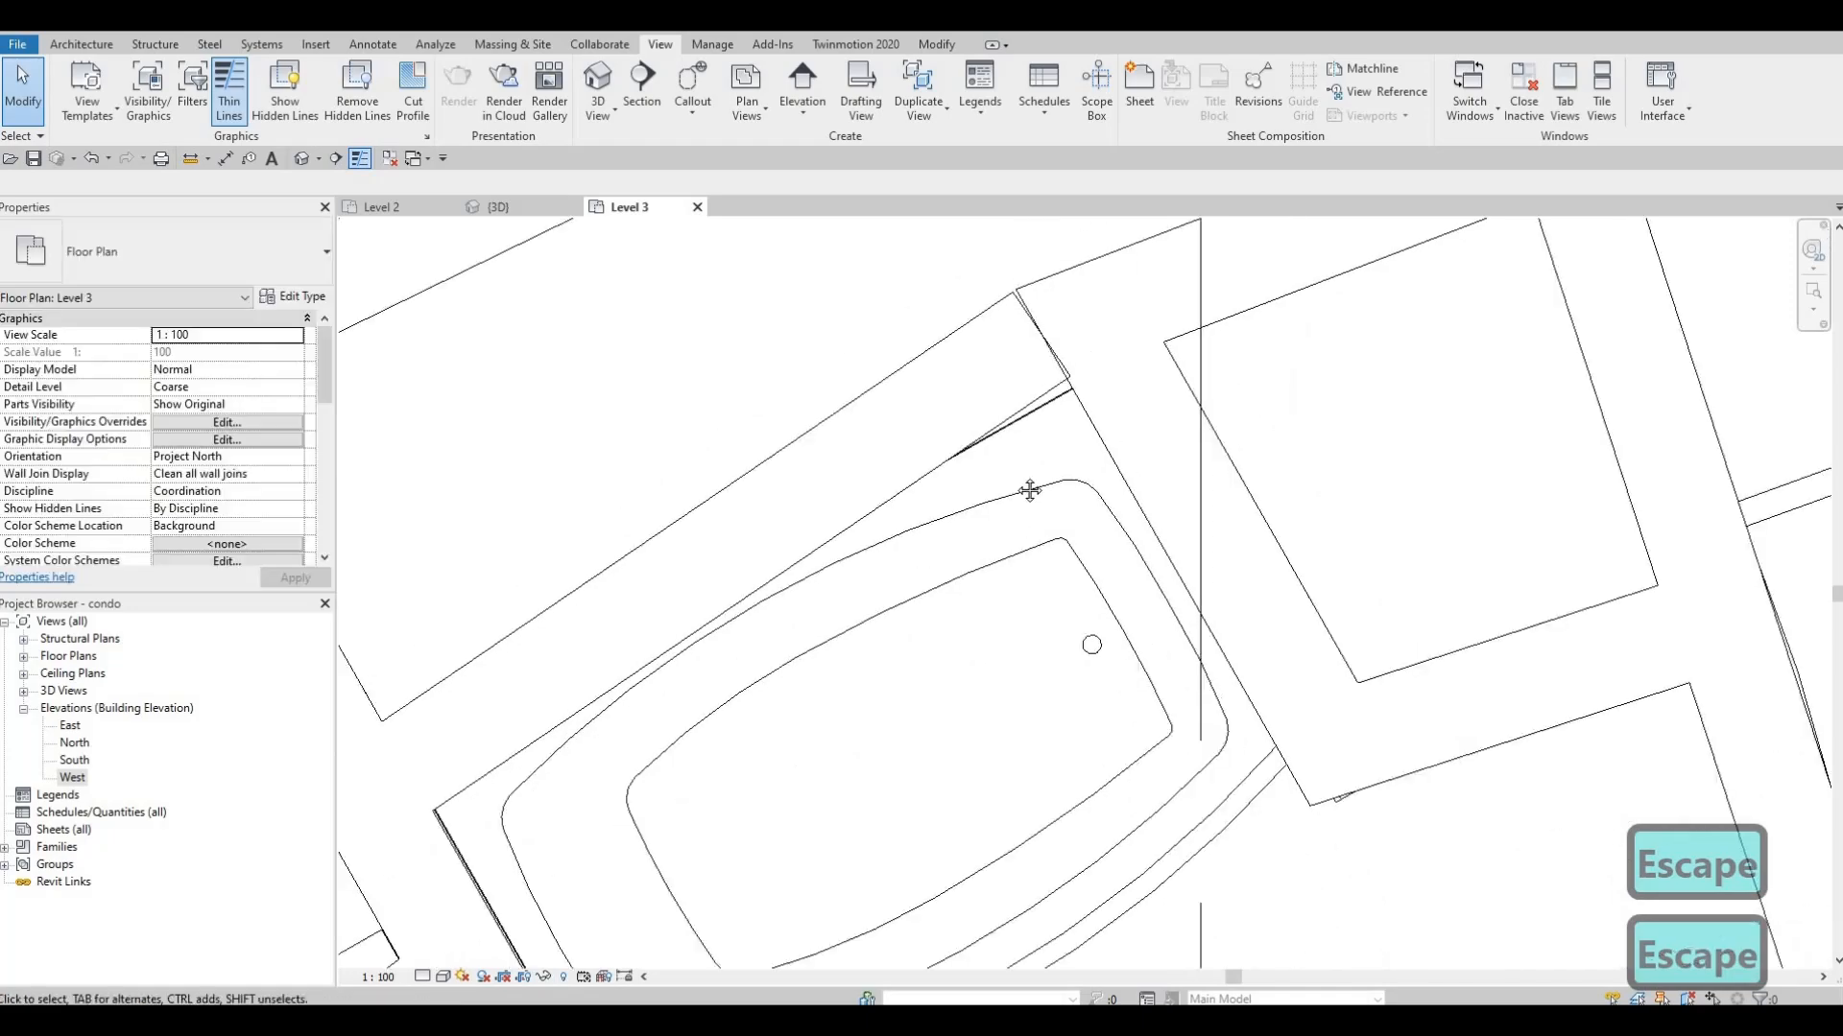
Delete the misaligned wall behind the bathtub
scroll(1042, 490, "down", 5)
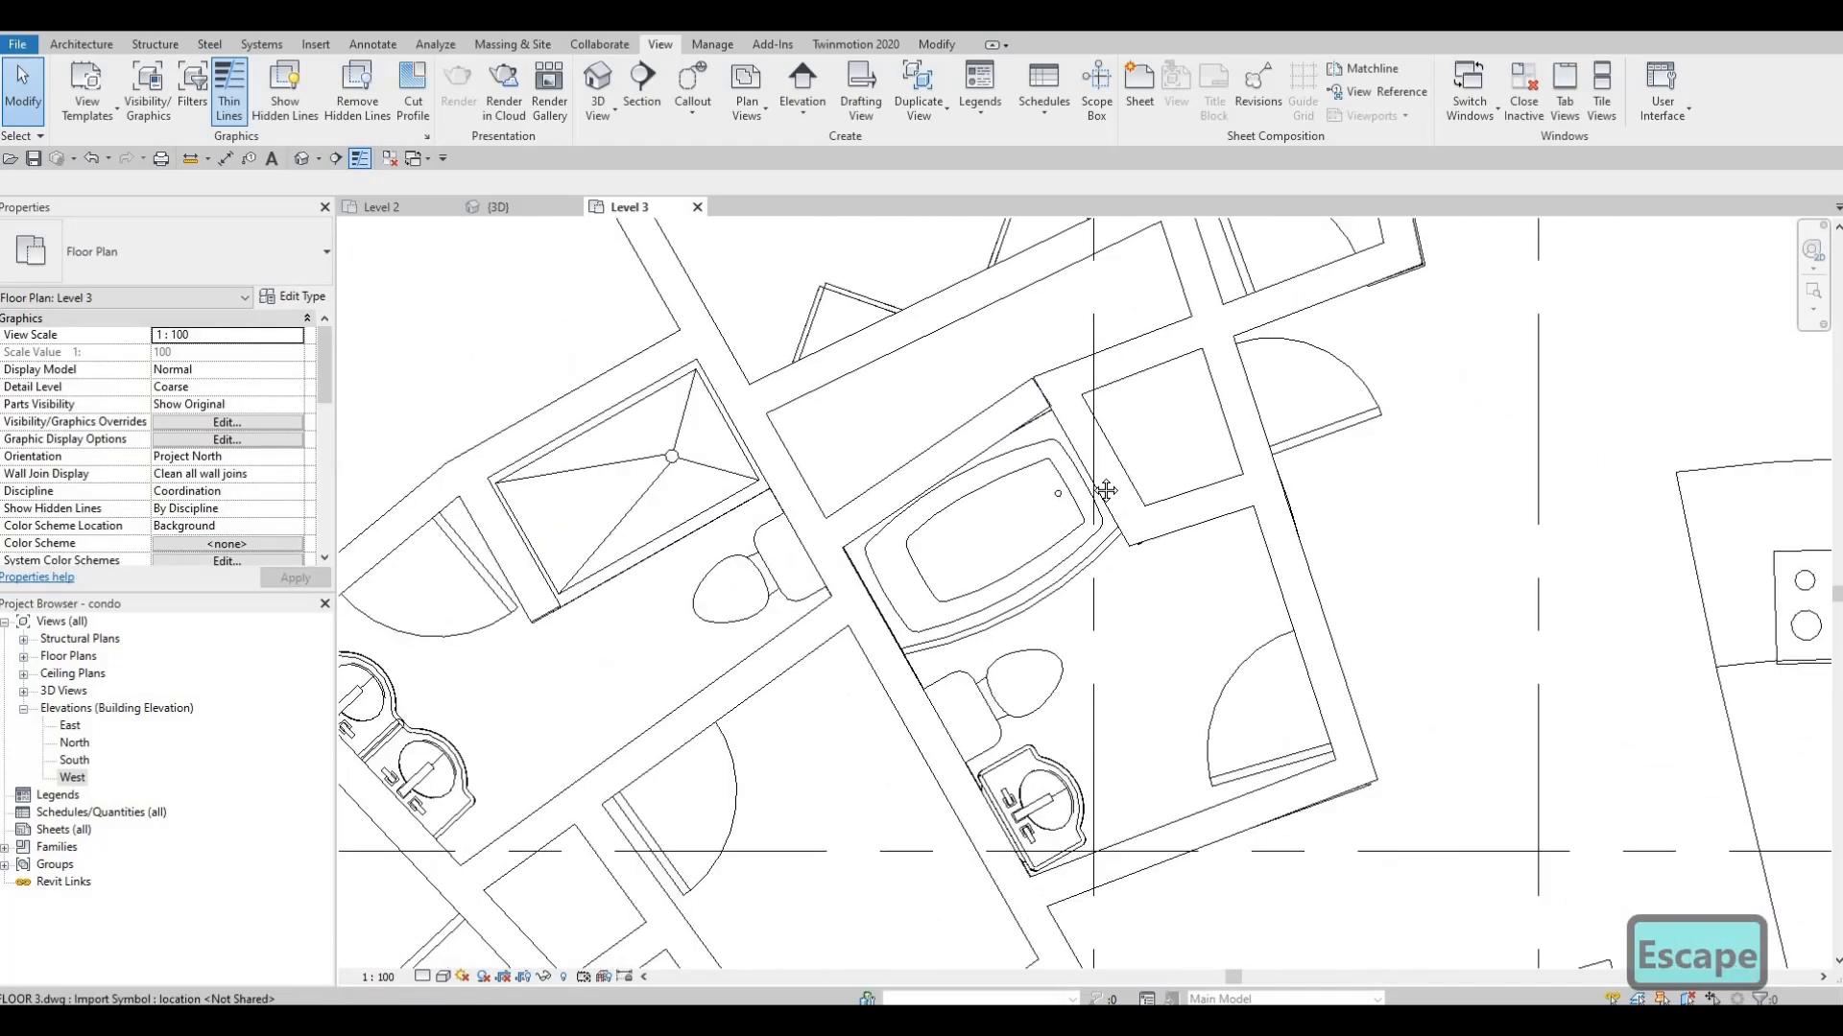
scroll(1149, 494, "down", 6)
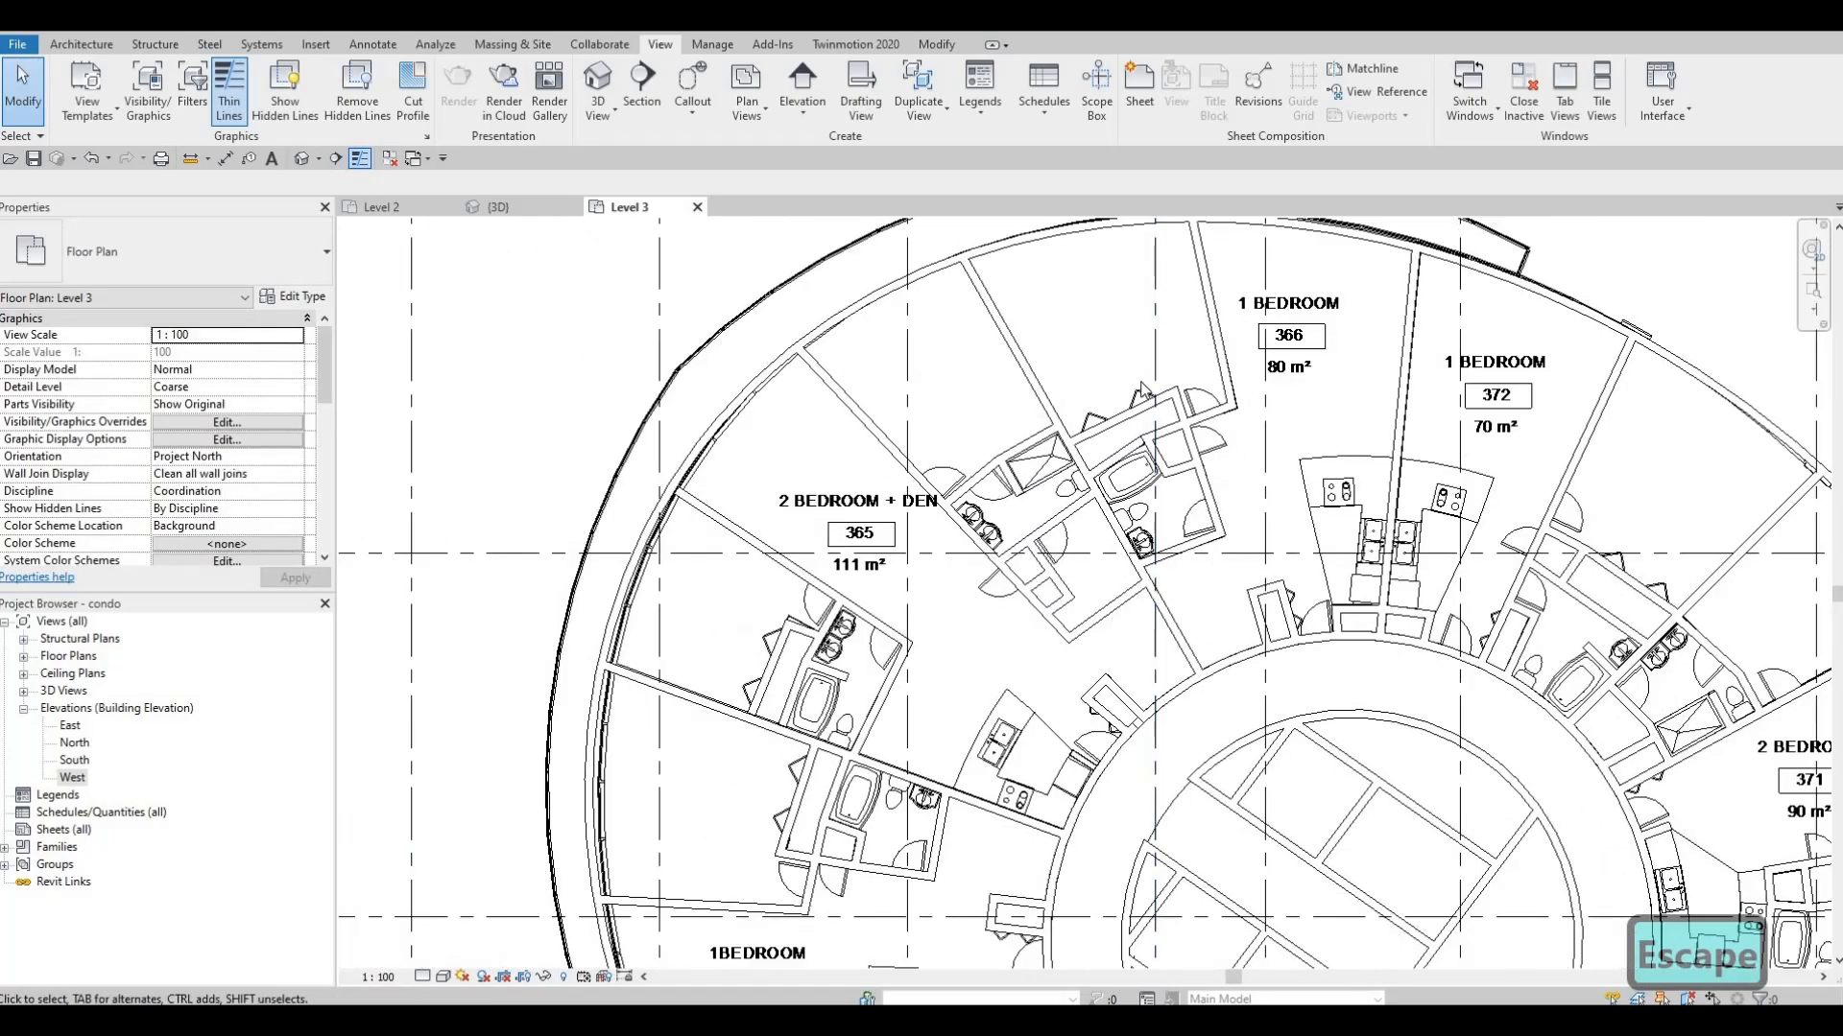
scroll(1059, 550, "up", 8)
key("Escape")
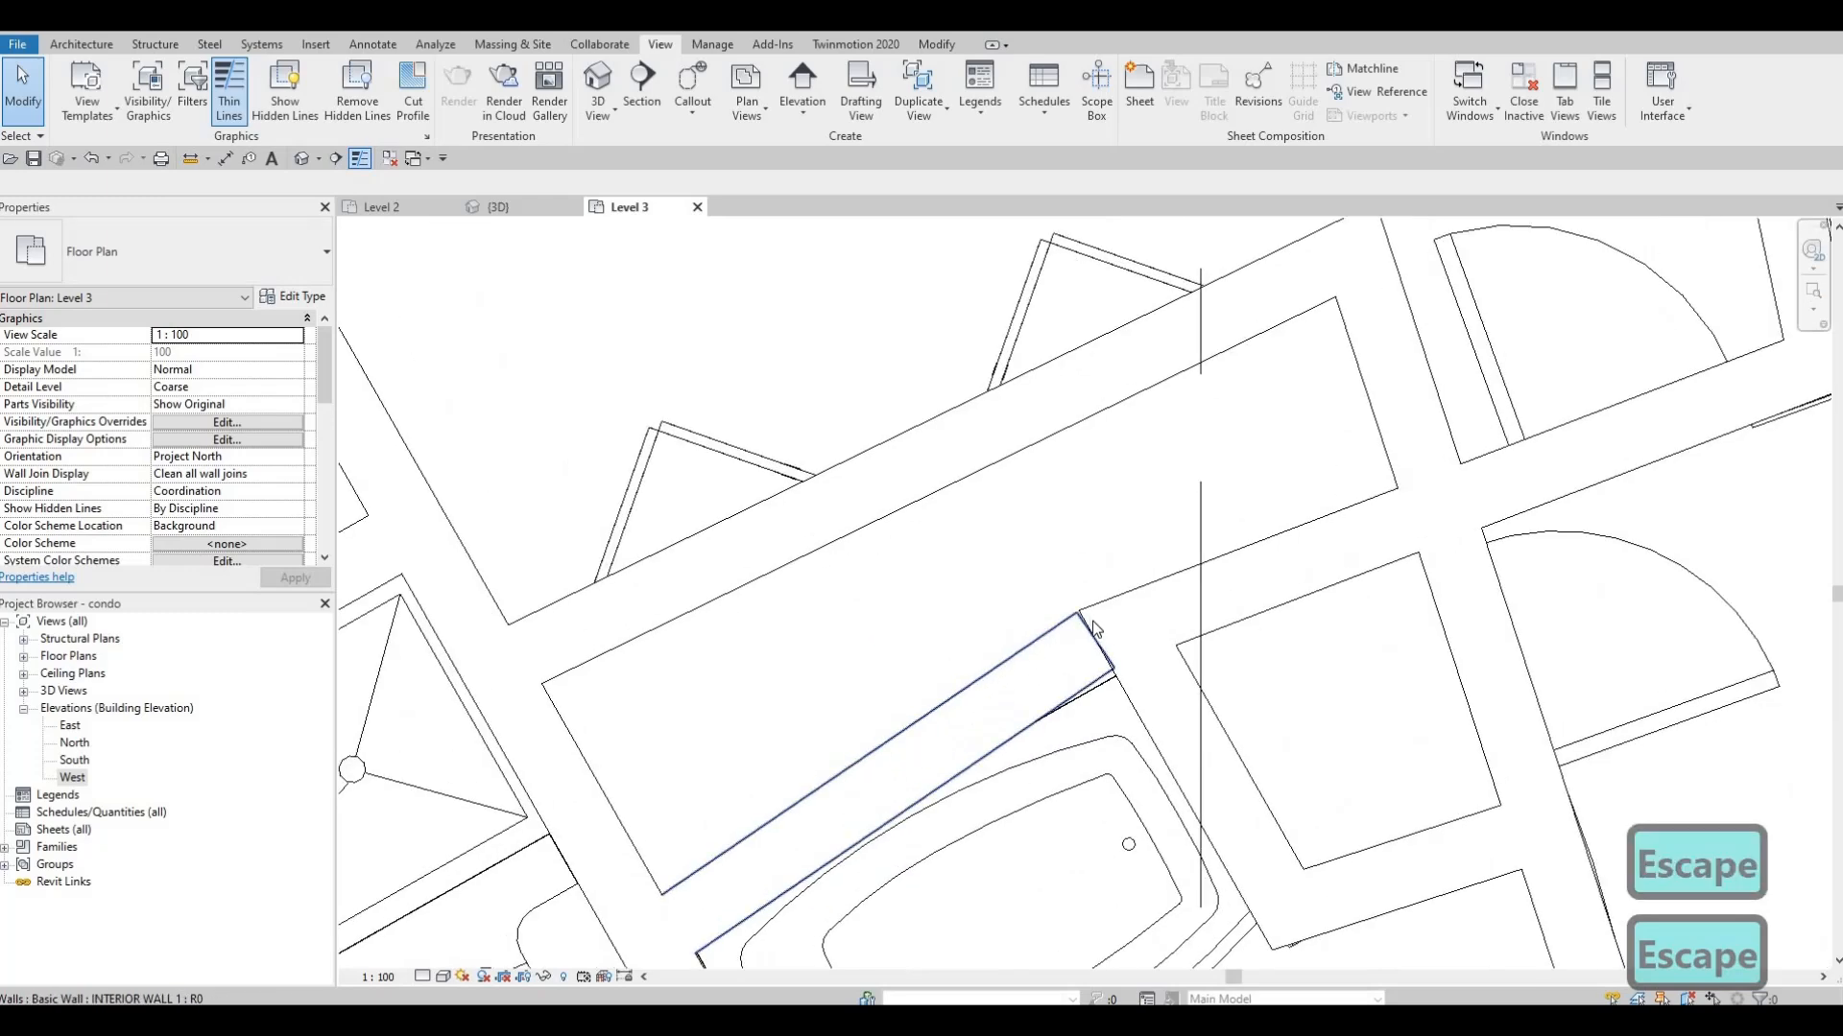
left_click(1082, 636)
key("Delete")
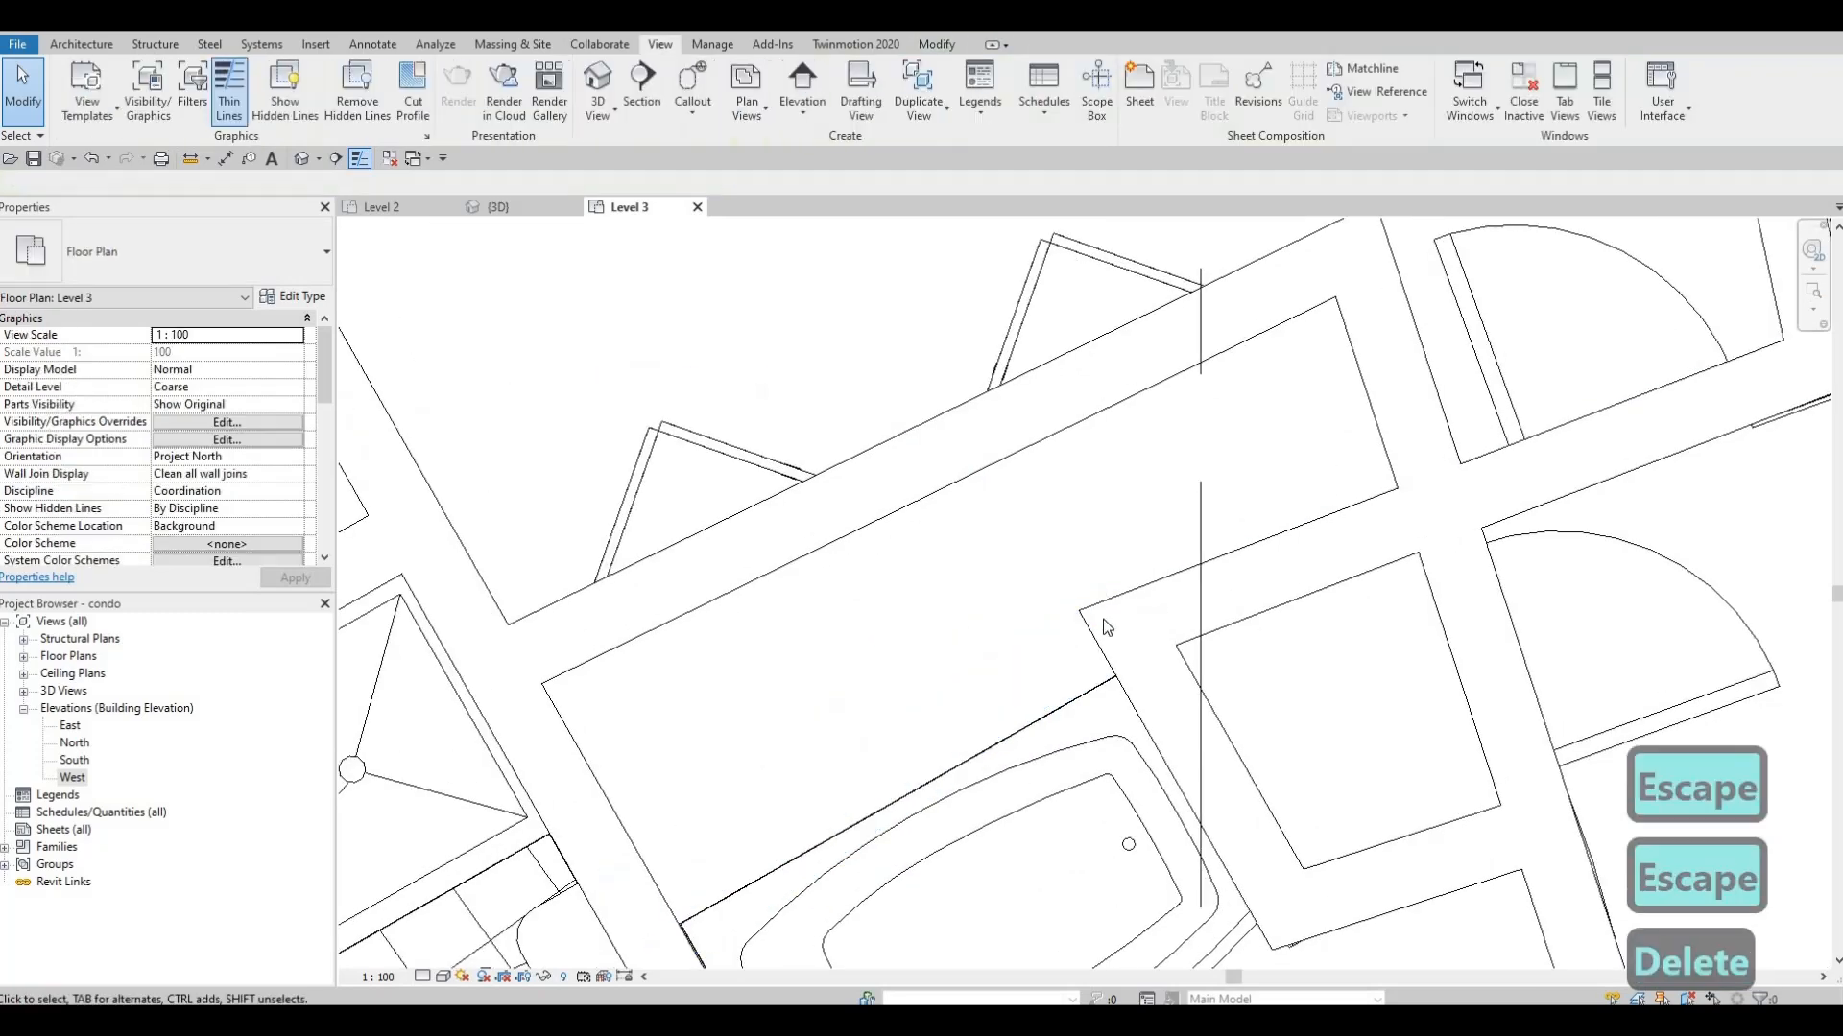
Redraw the INTERIOR WALL 1 behind the bathtub from the closet wall's endpoint to the party wall, parallel to the tub's edge
left_click(1102, 633)
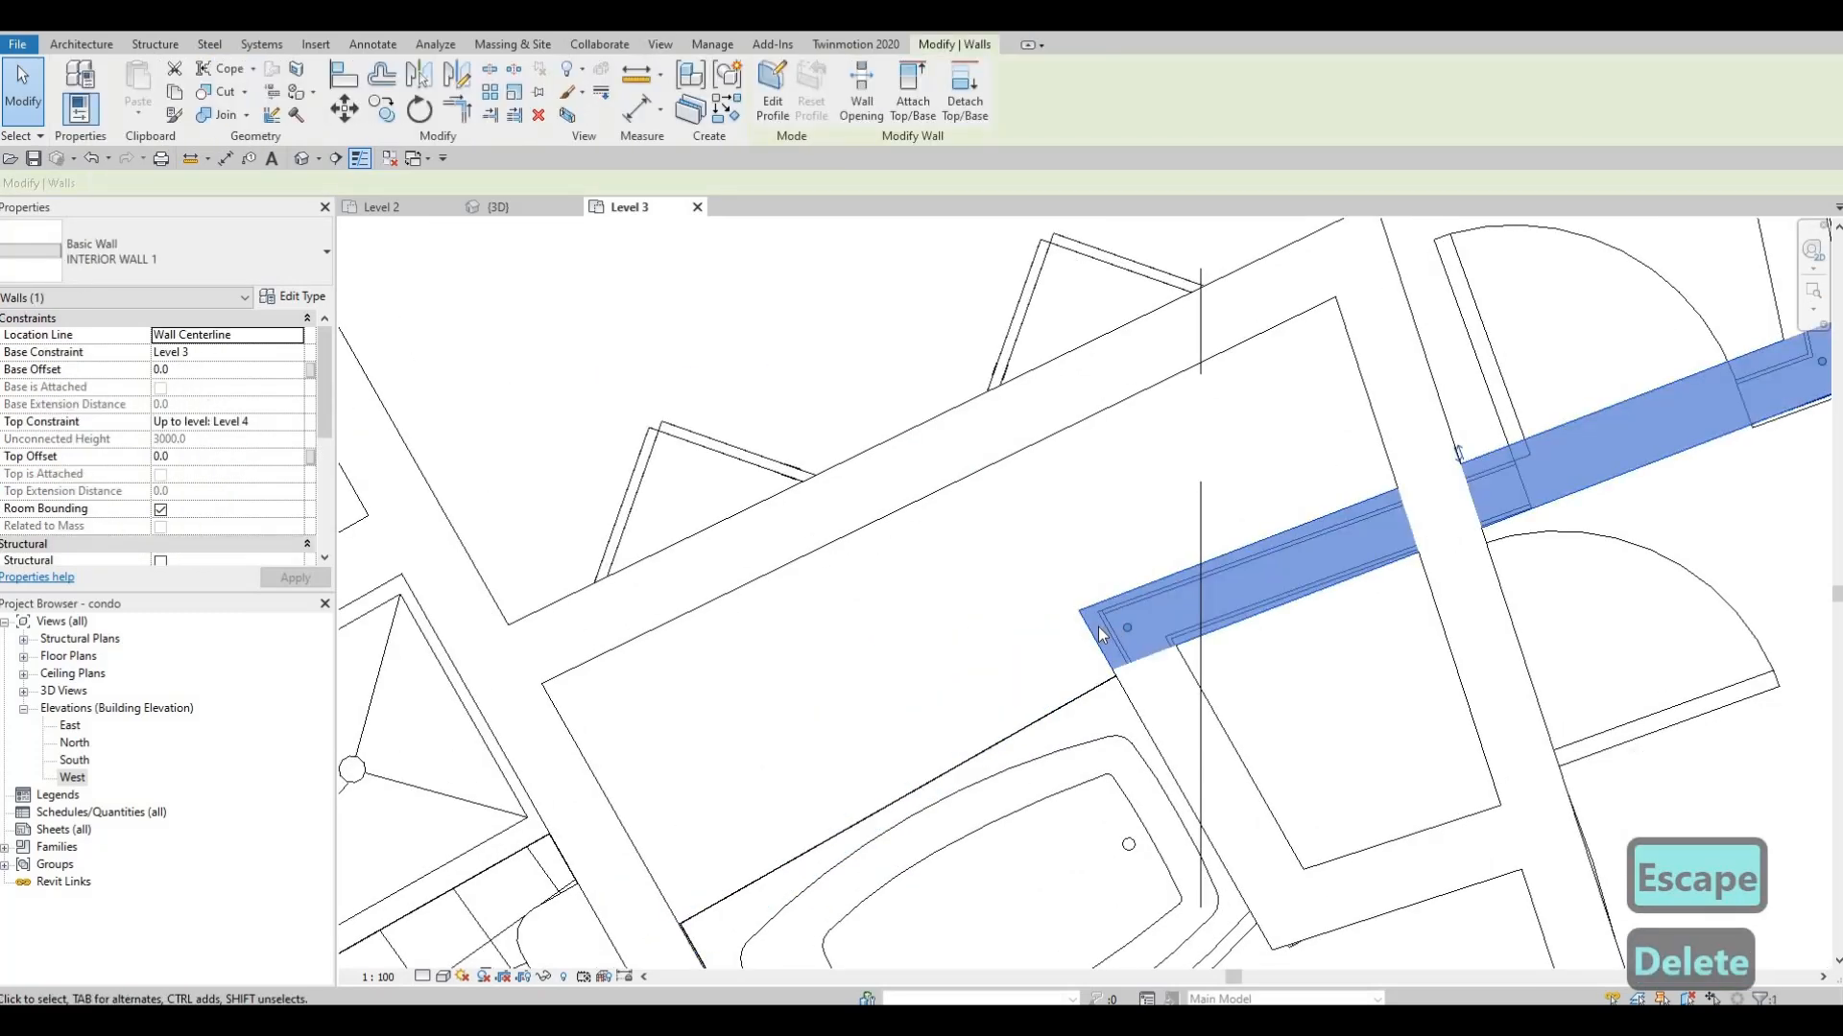
key("c")
key("s")
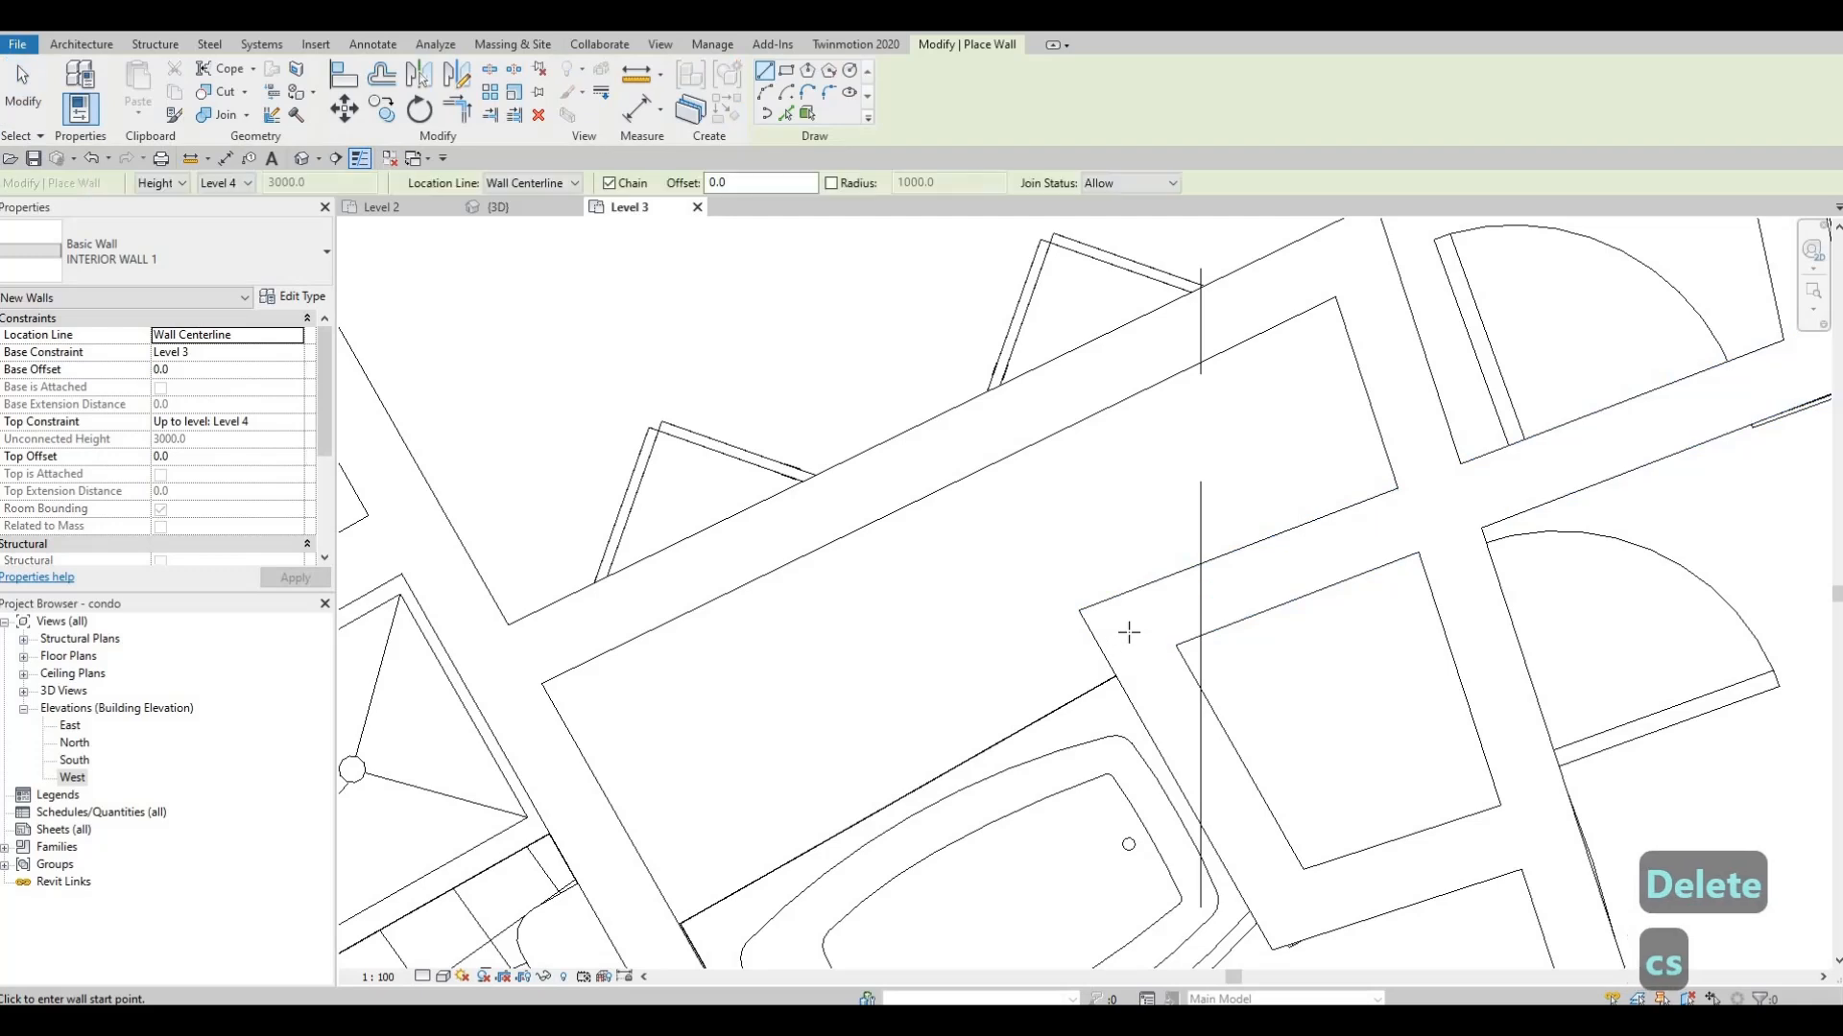
left_click(1136, 664)
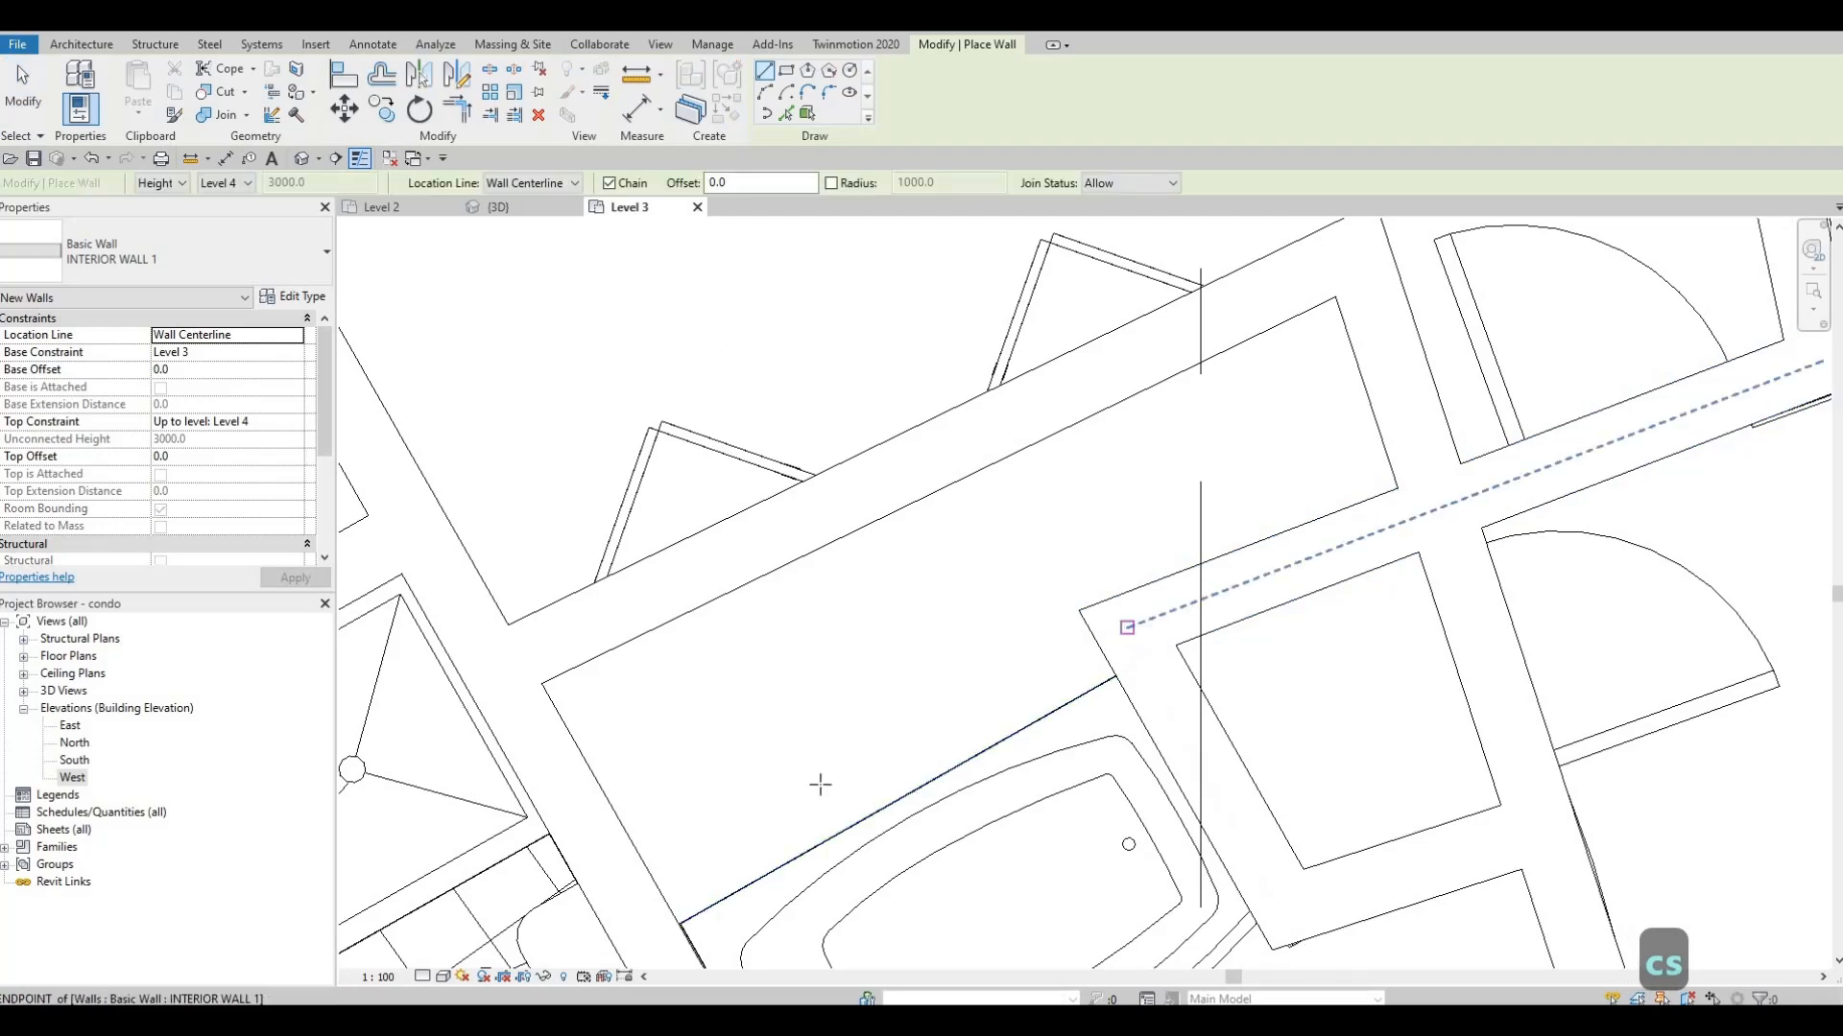
left_click(649, 881)
key("Escape")
key("Escape")
key("Escape")
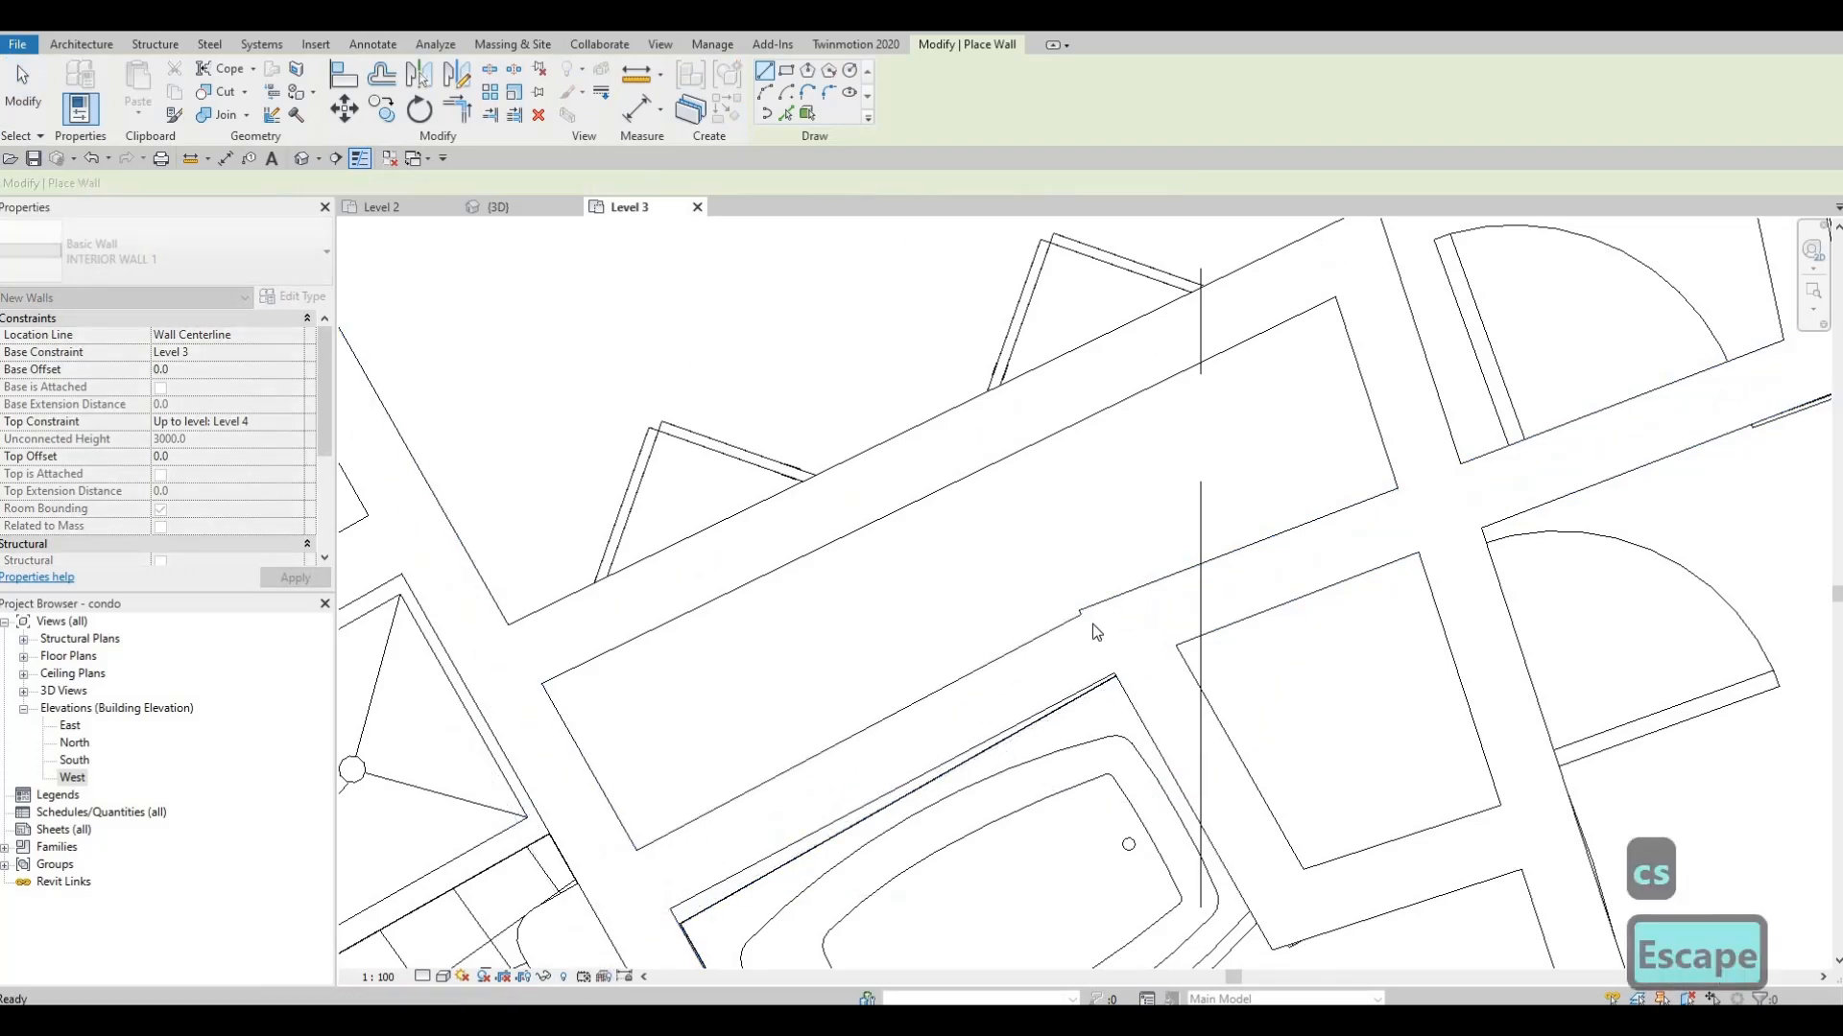
left_click(1113, 614)
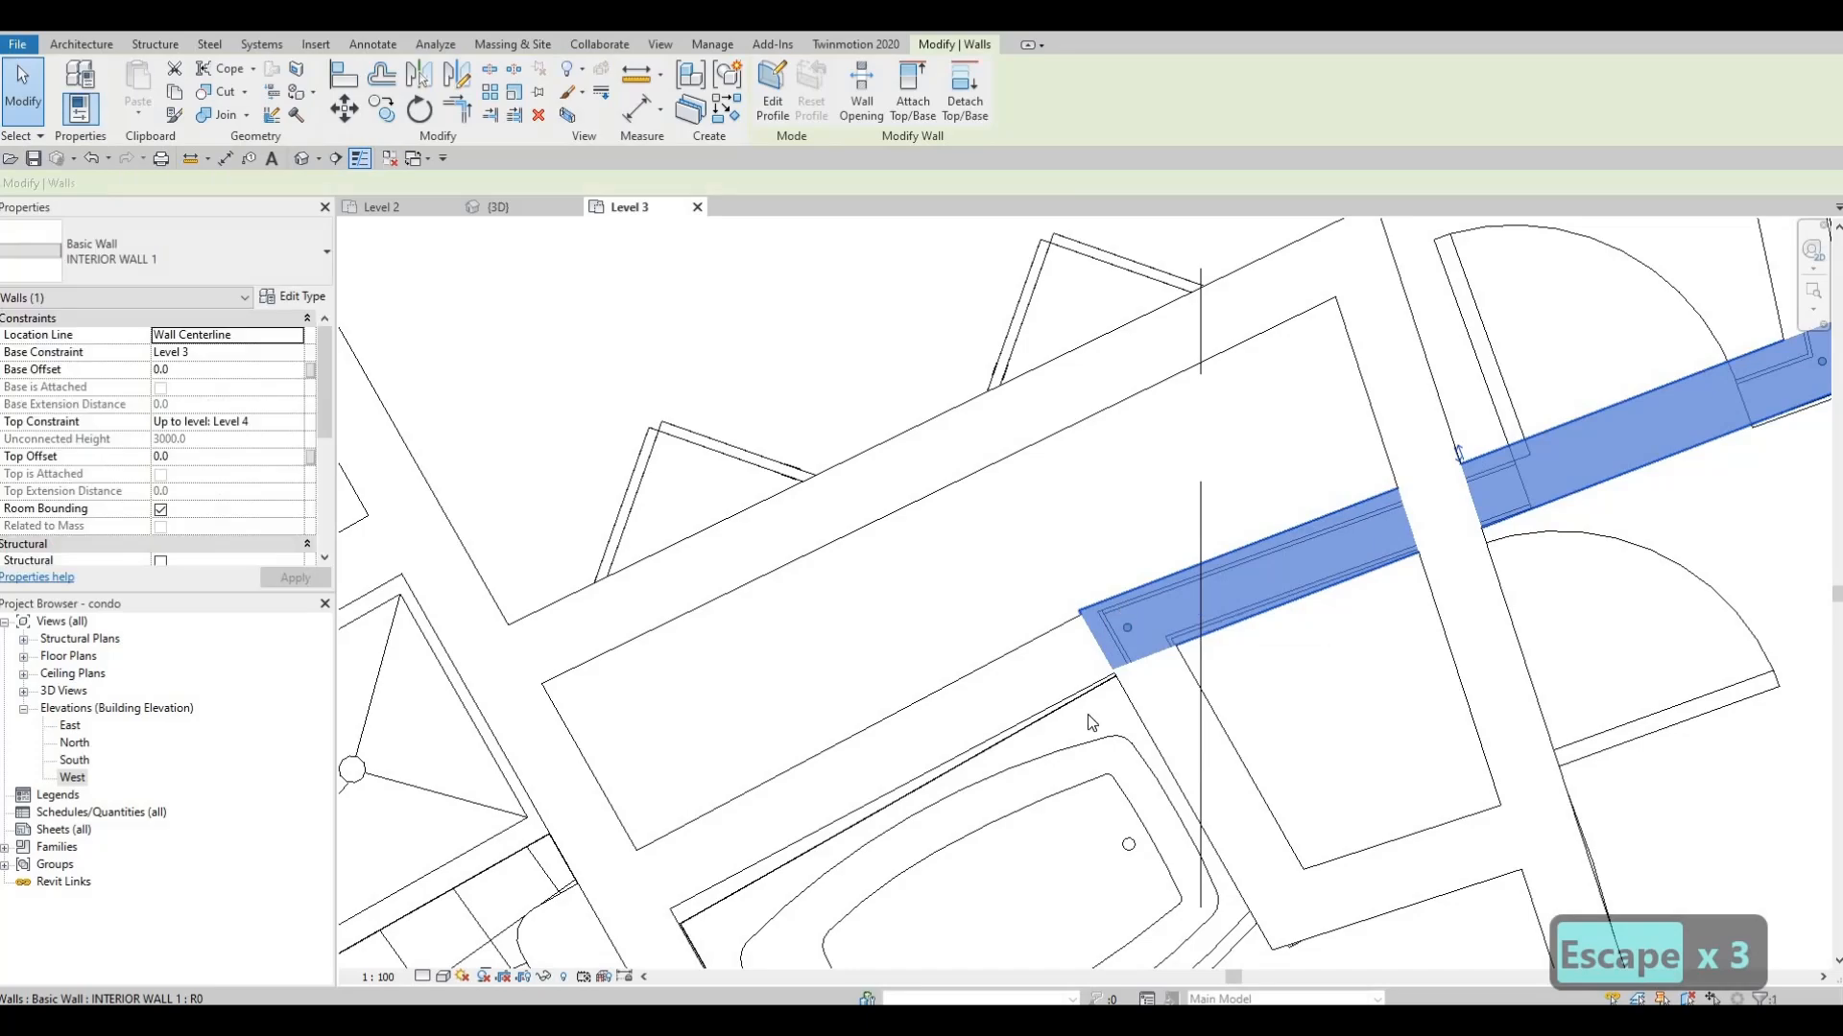
key("Escape")
Examine the Level 3 plan around the circular layout, from unit 366 to the units on the opposite side
middle_click_drag(1165, 534, 1086, 397)
scroll(1103, 403, "down", 3)
middle_click_drag(1260, 370, 1189, 457)
scroll(1189, 461, "down", 1)
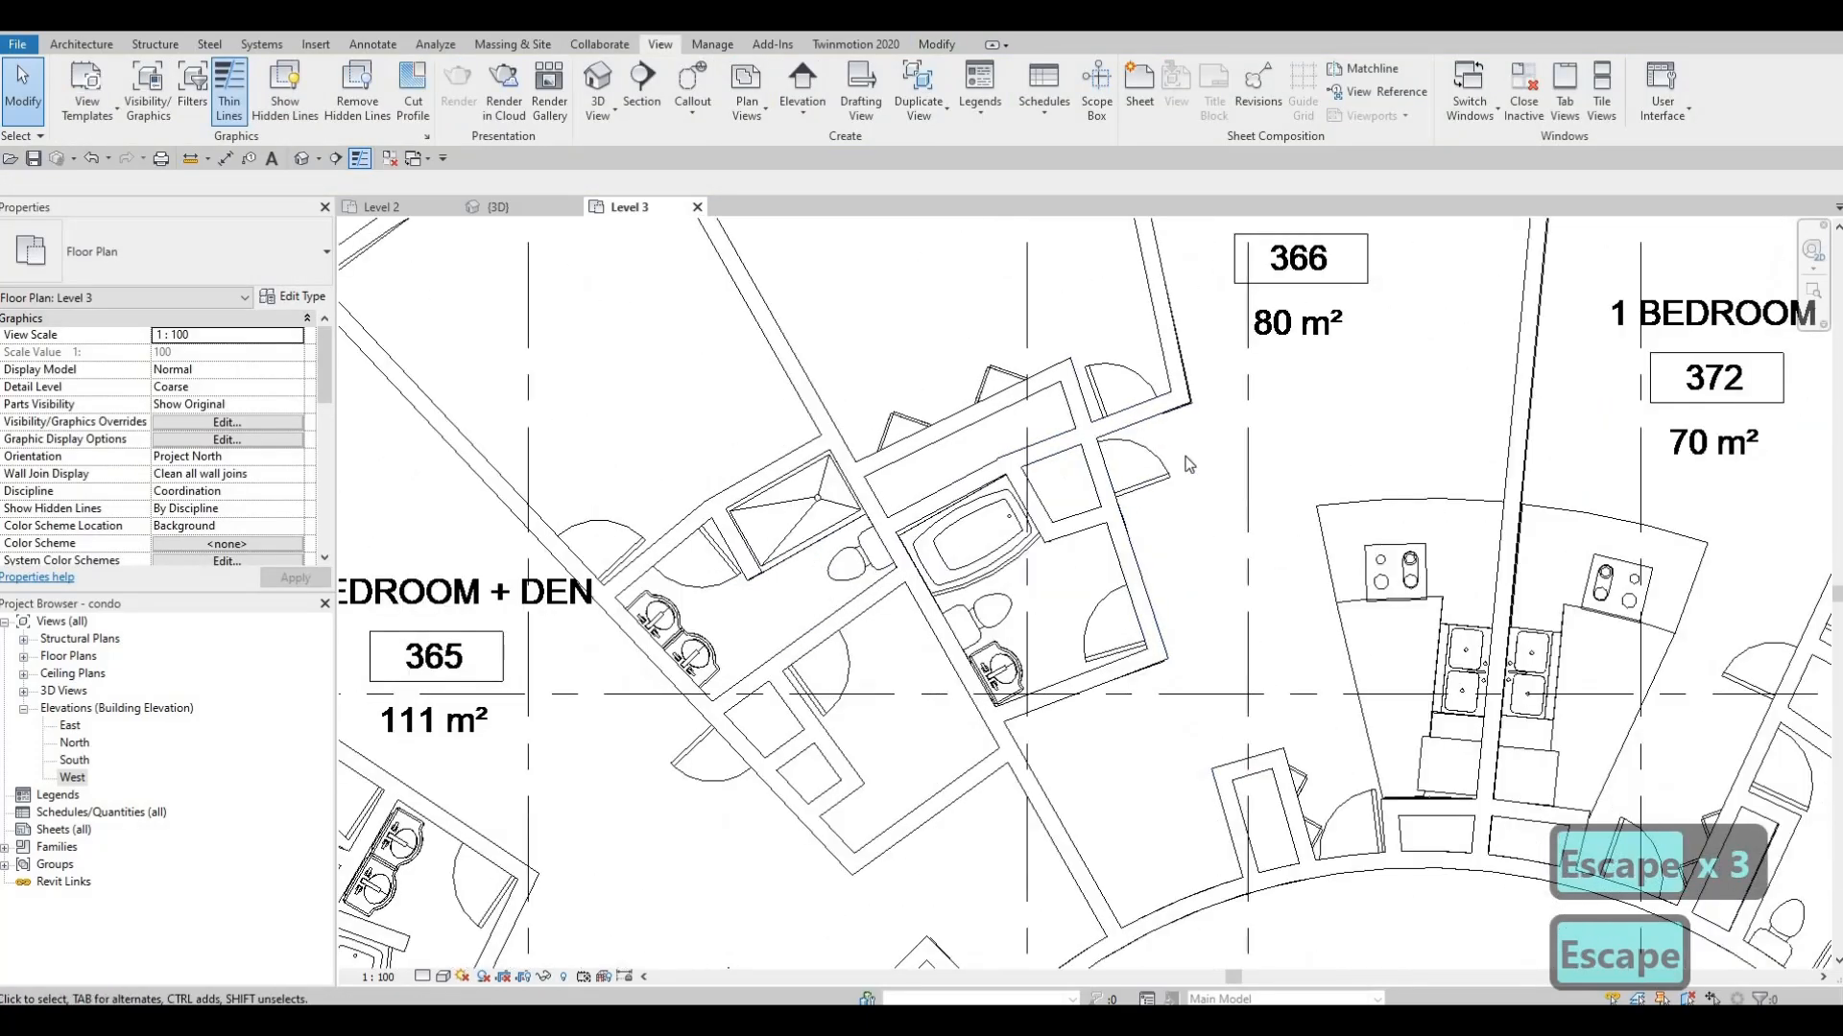
middle_click_drag(1274, 707, 1211, 524)
scroll(1211, 524, "down", 1)
middle_click_drag(1171, 608, 1142, 584)
scroll(1142, 583, "down", 1)
middle_click_drag(1354, 607, 1161, 536)
scroll(1306, 682, "down", 1)
middle_click_drag(1305, 682, 1267, 592)
scroll(1321, 664, "down", 1)
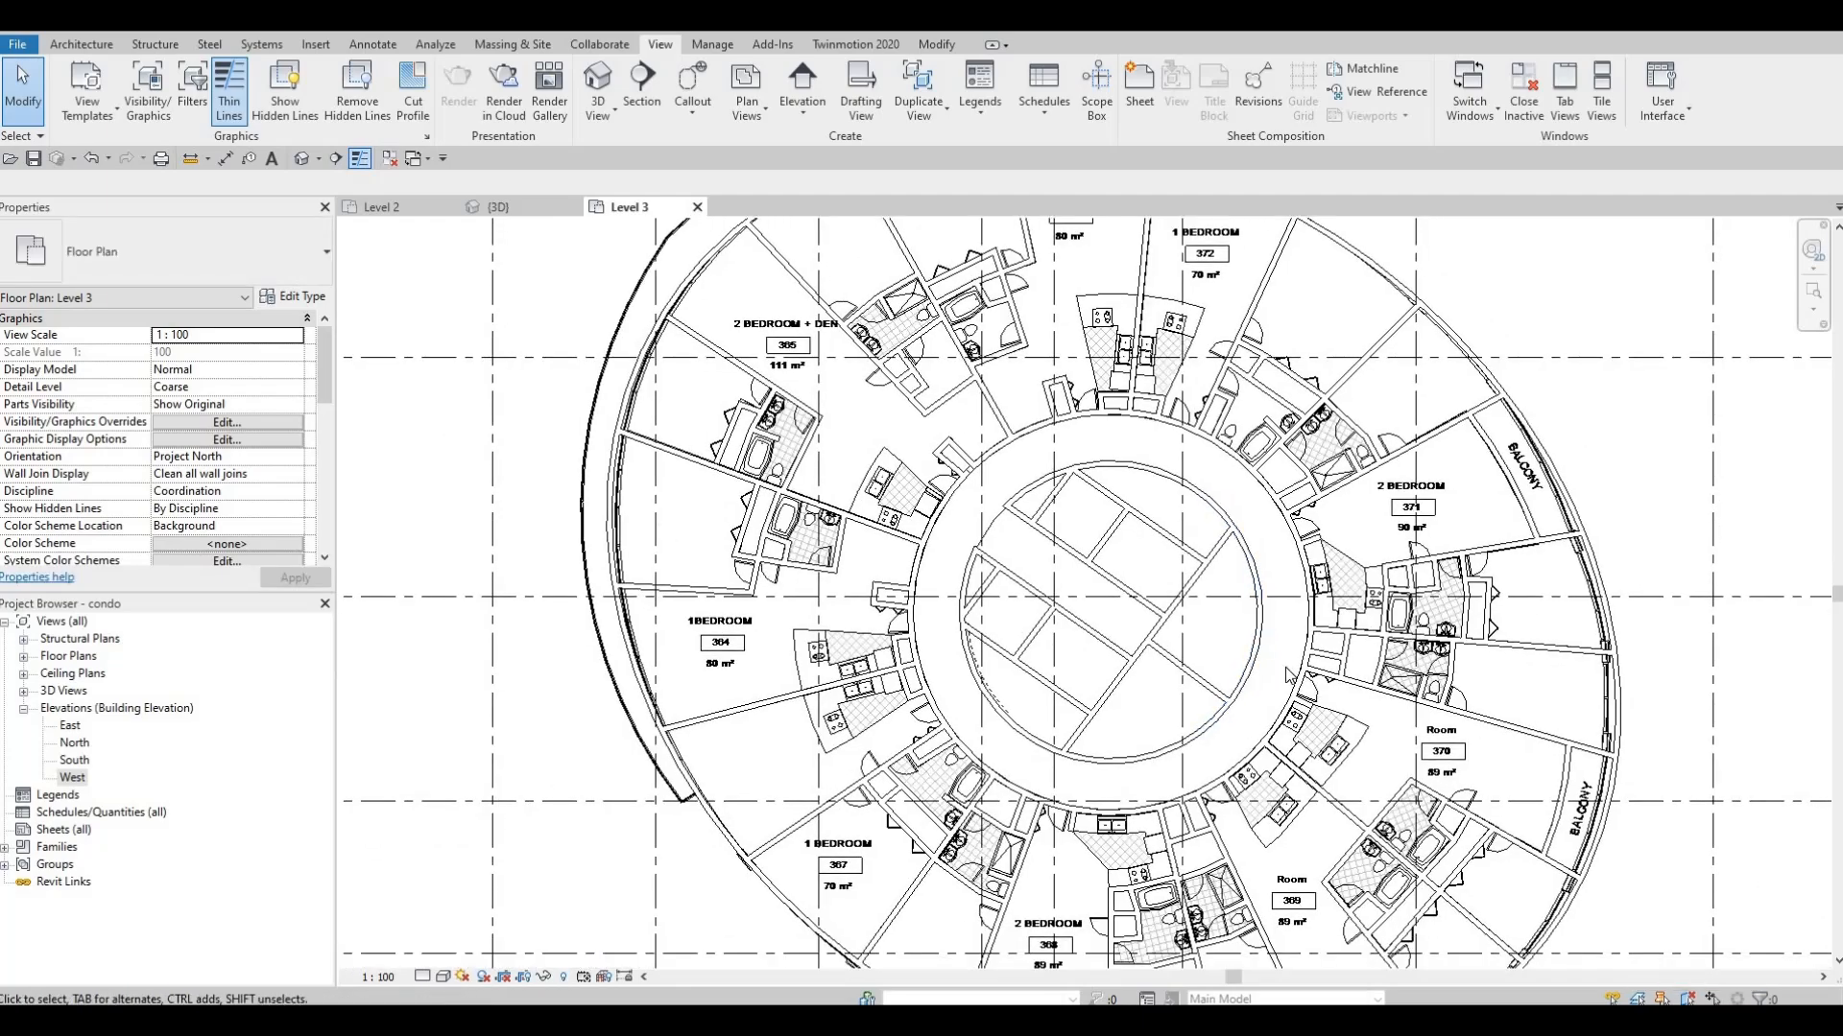
scroll(1294, 531, "up", 1)
middle_click_drag(1294, 530, 1251, 326)
scroll(1258, 483, "up", 1)
scroll(1250, 411, "down", 2)
scroll(1273, 807, "down", 2)
middle_click_drag(1273, 806, 1244, 636)
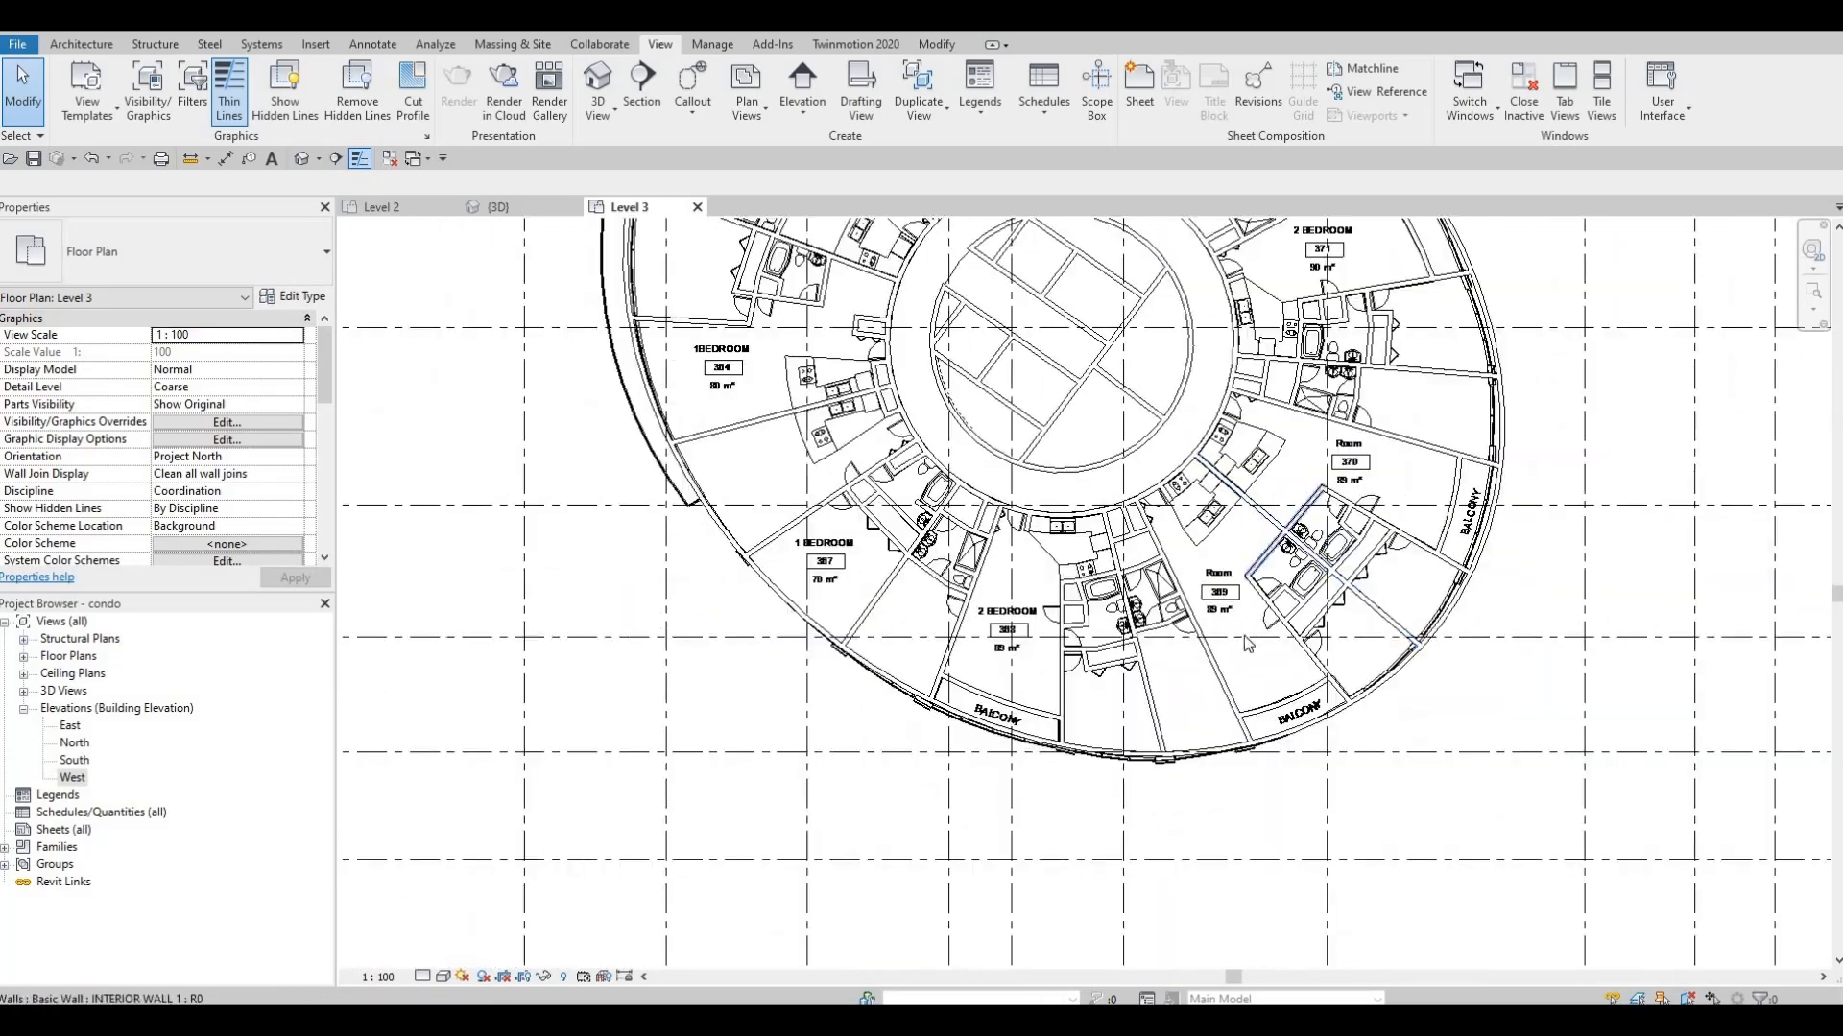
Examine the modelled walls around the Level 3 plan, from units 367 to 370 up to units 365 and 372
scroll(1195, 697, "down", 1)
middle_click_drag(1195, 698, 1156, 739)
scroll(1157, 746, "up", 3)
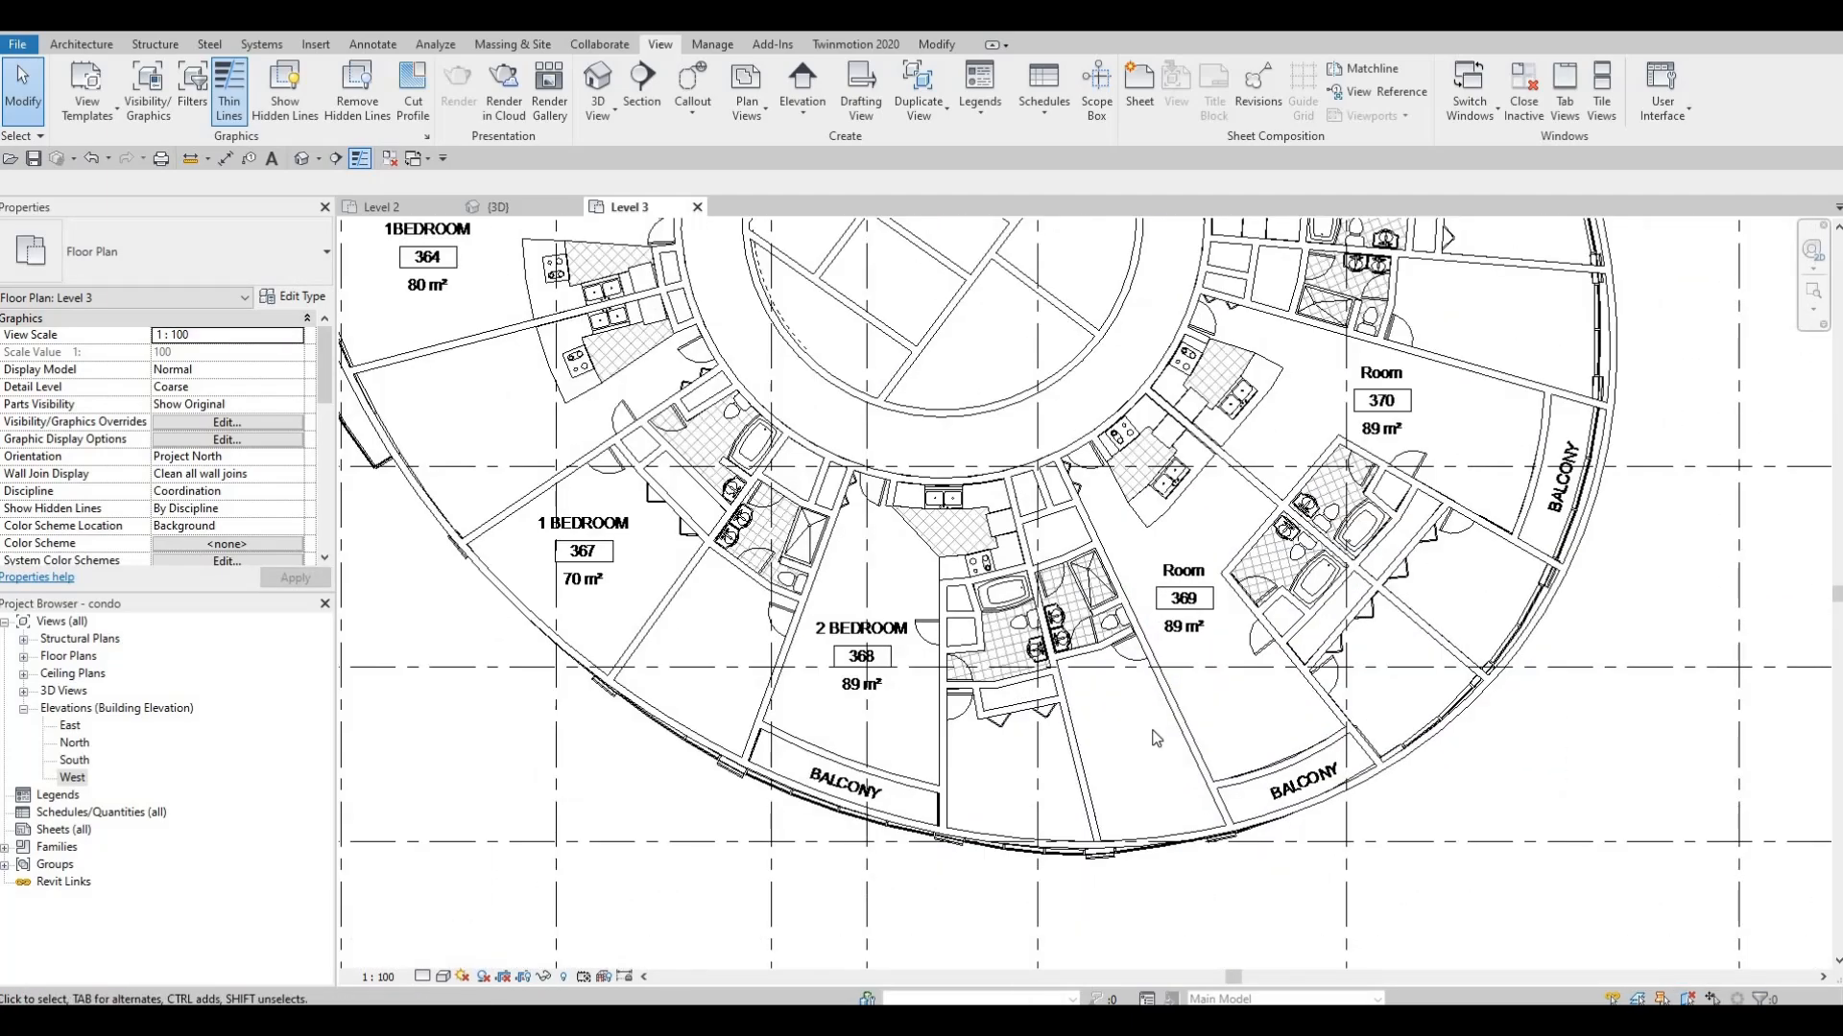
scroll(1137, 845, "down", 2)
middle_click_drag(849, 298, 1007, 515)
scroll(907, 441, "up", 5)
scroll(1171, 537, "down", 2)
middle_click_drag(1171, 537, 941, 452)
scroll(941, 452, "down", 4)
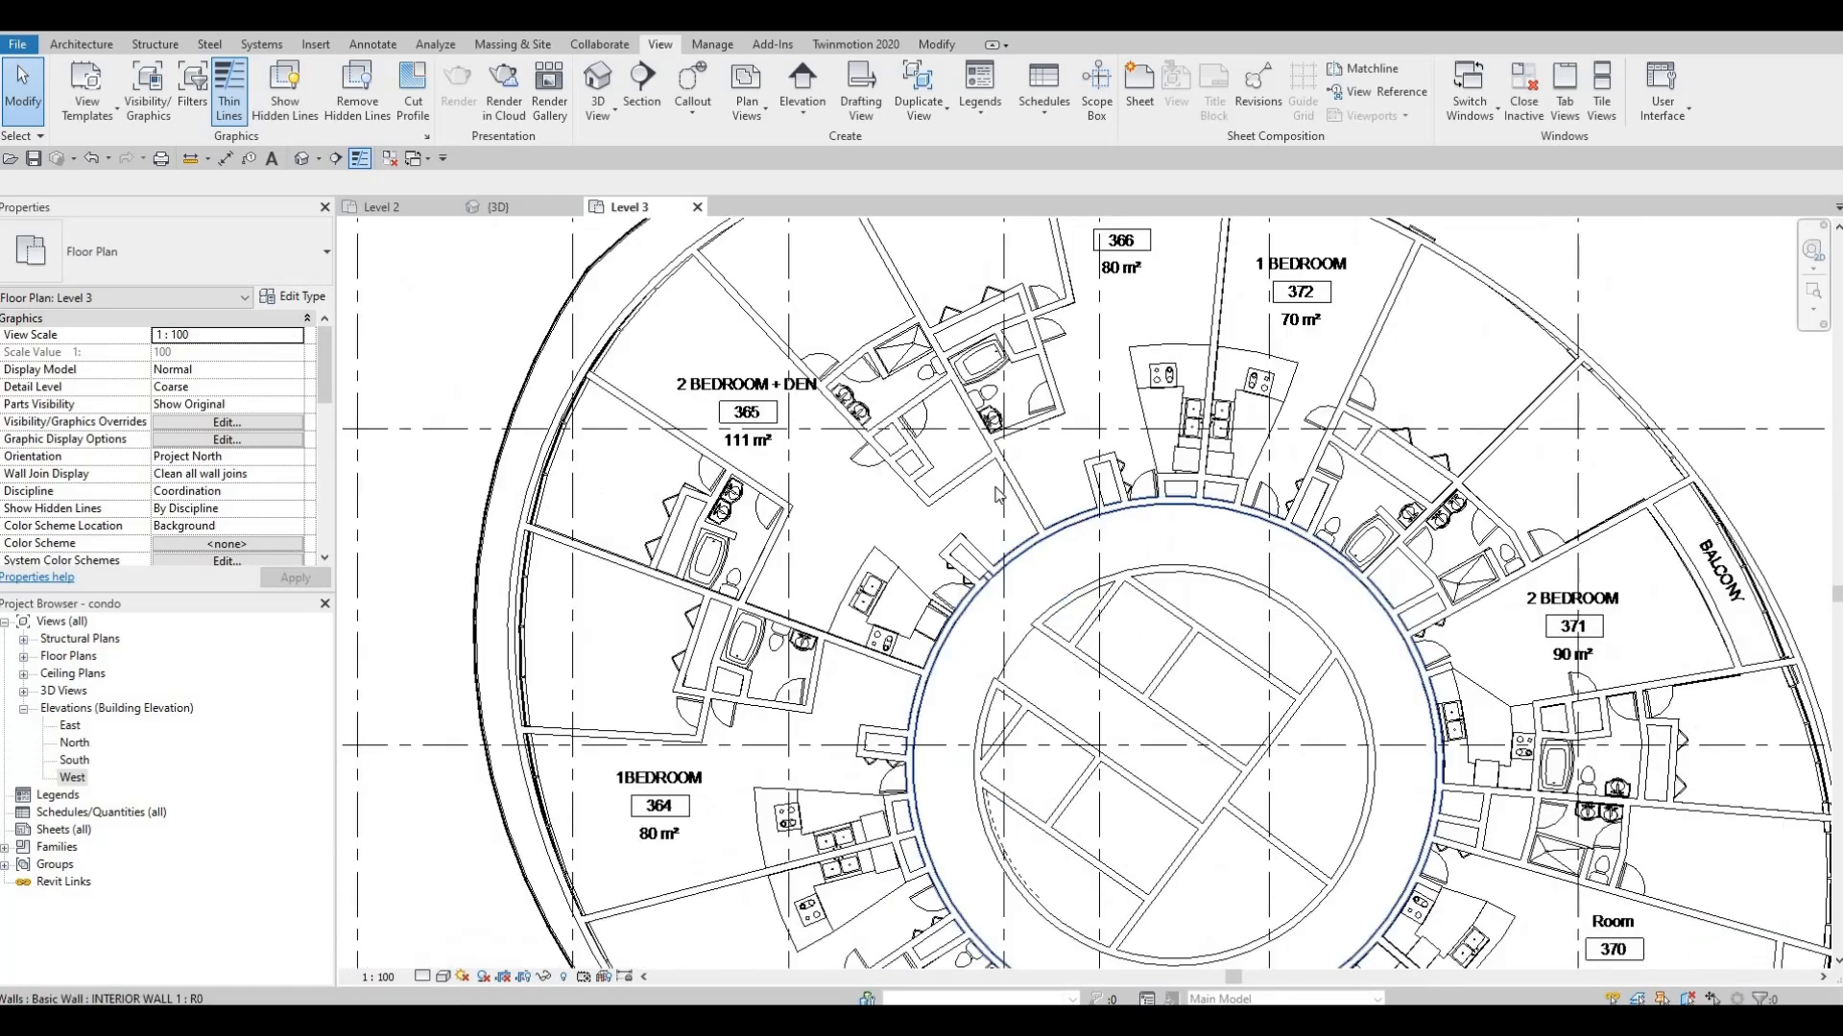
Hide the imported FLOOR 3.dwg drawing in the Level 3 floor plan's visibility overrides
key("v")
key("g")
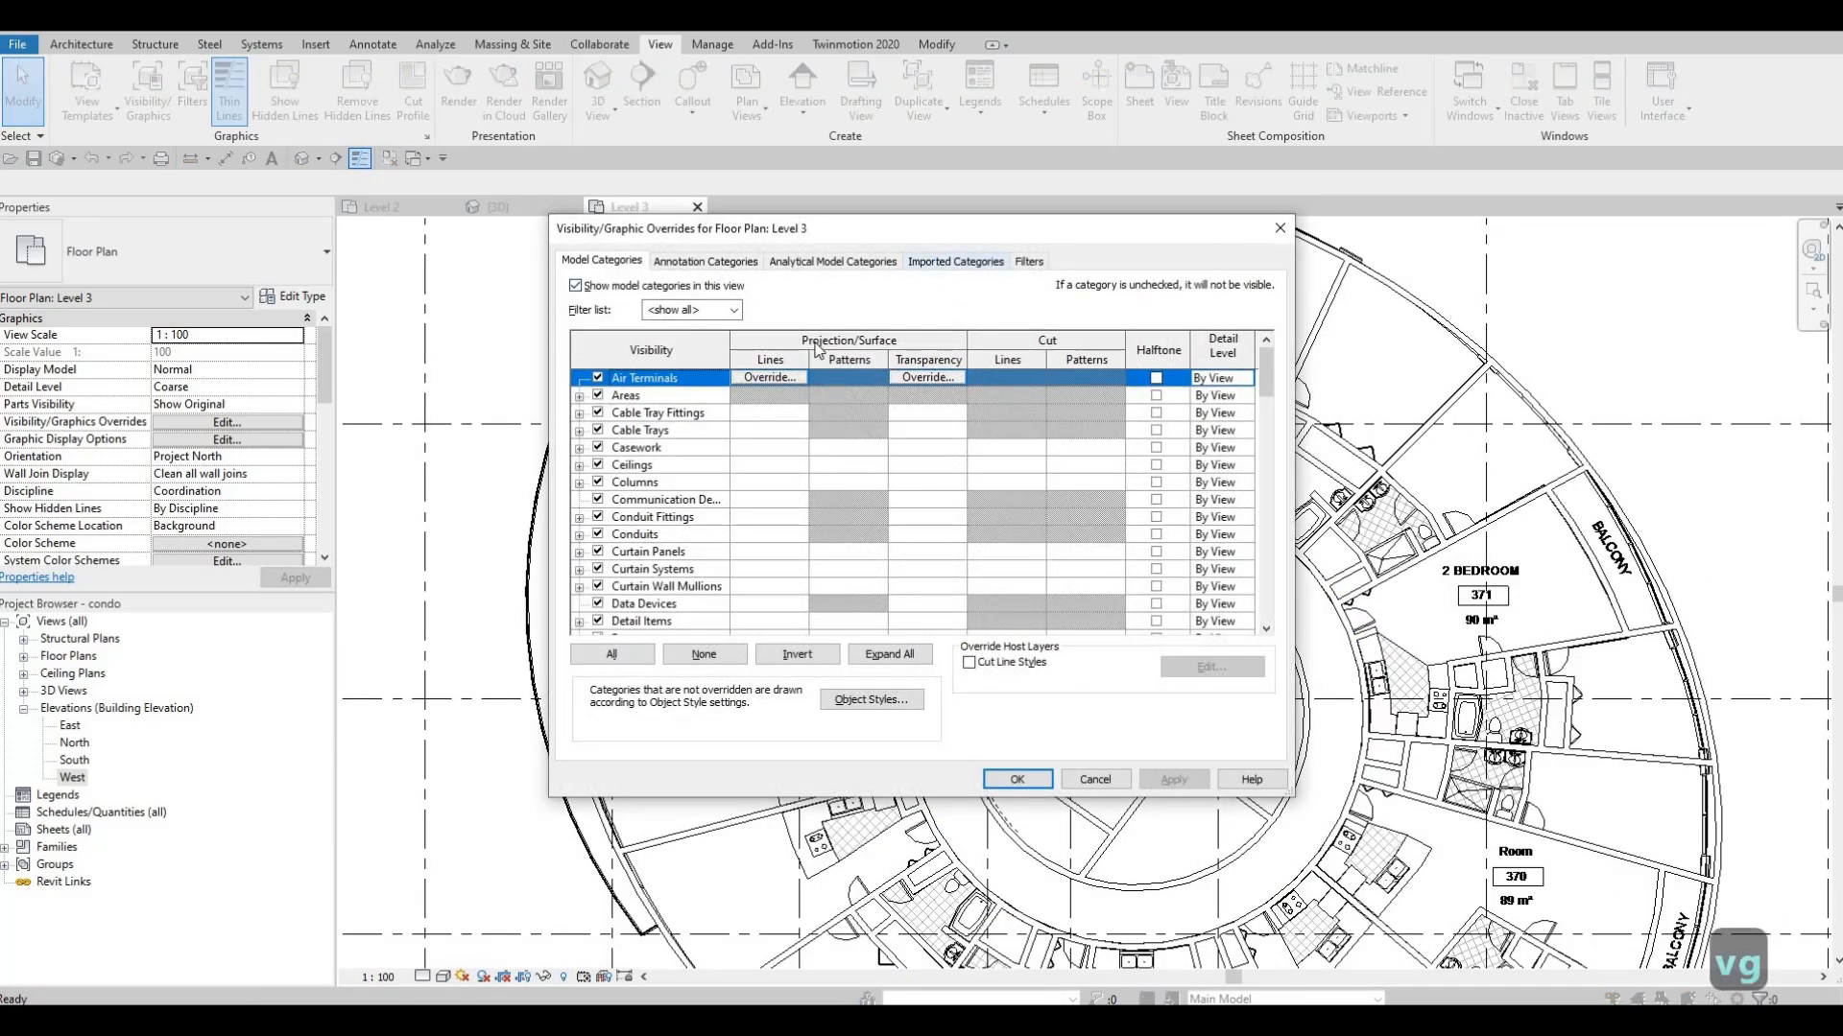
left_click(955, 261)
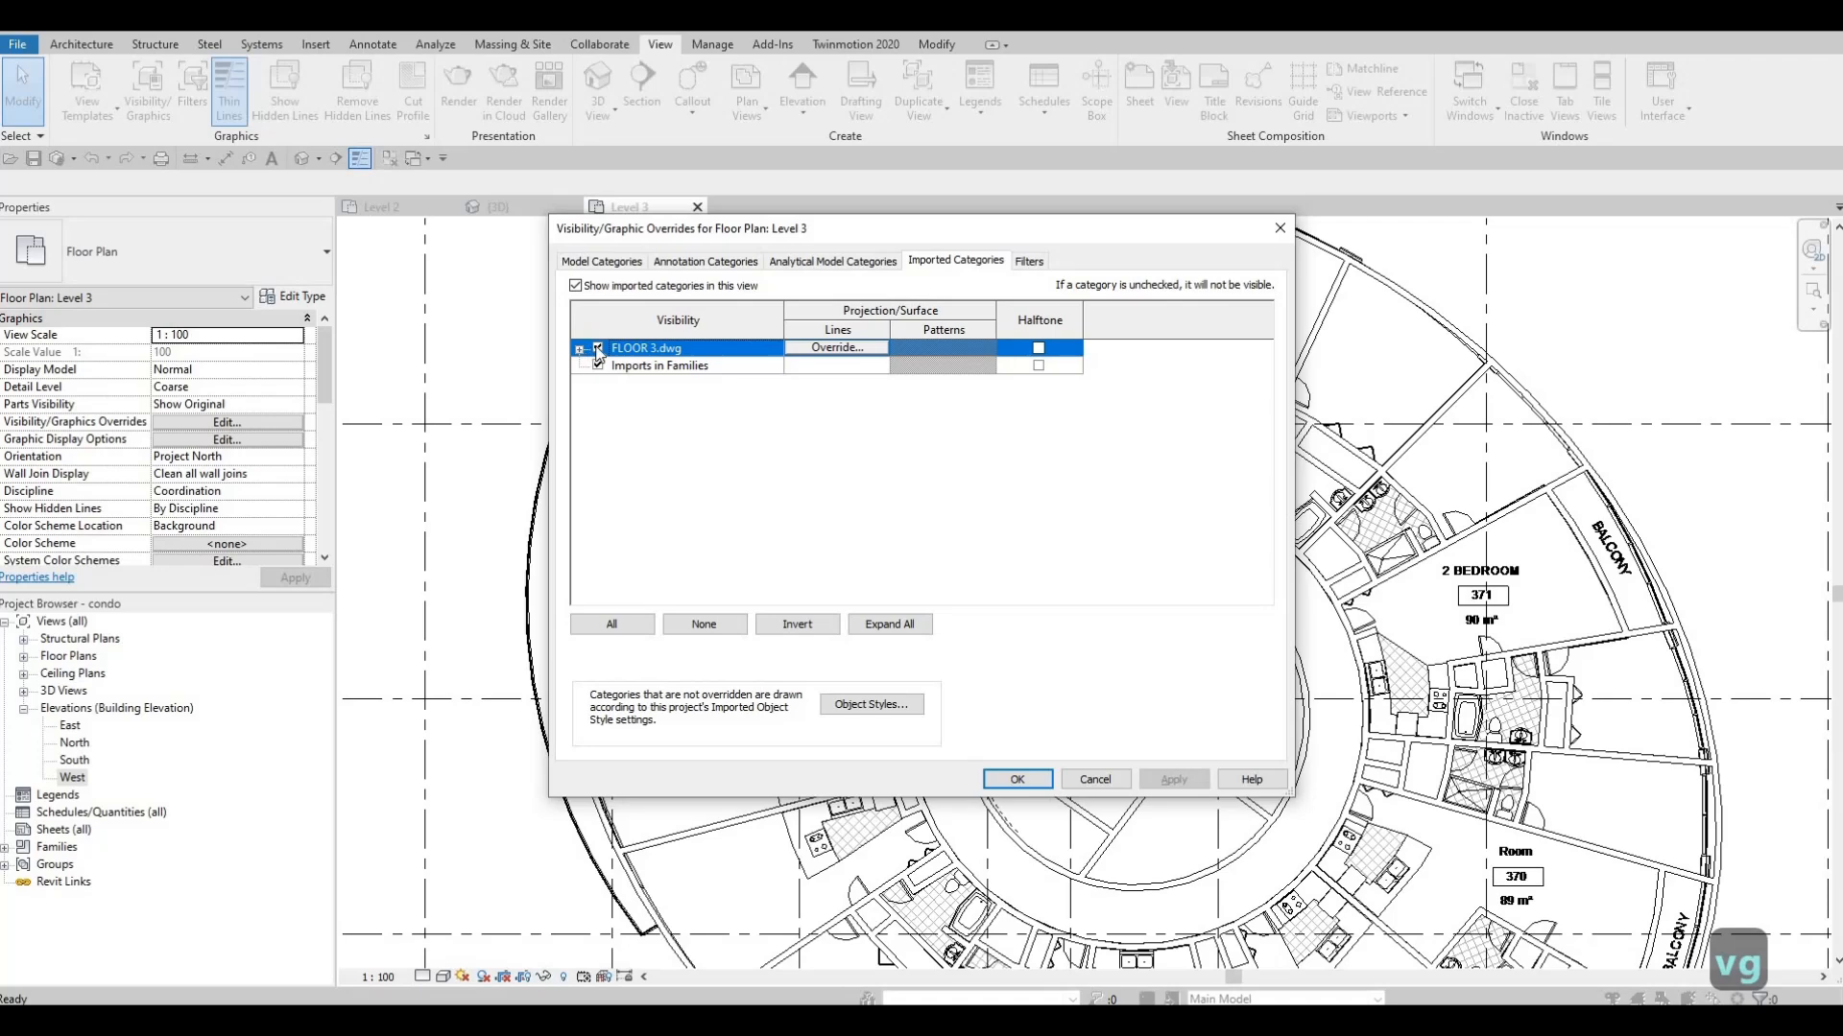
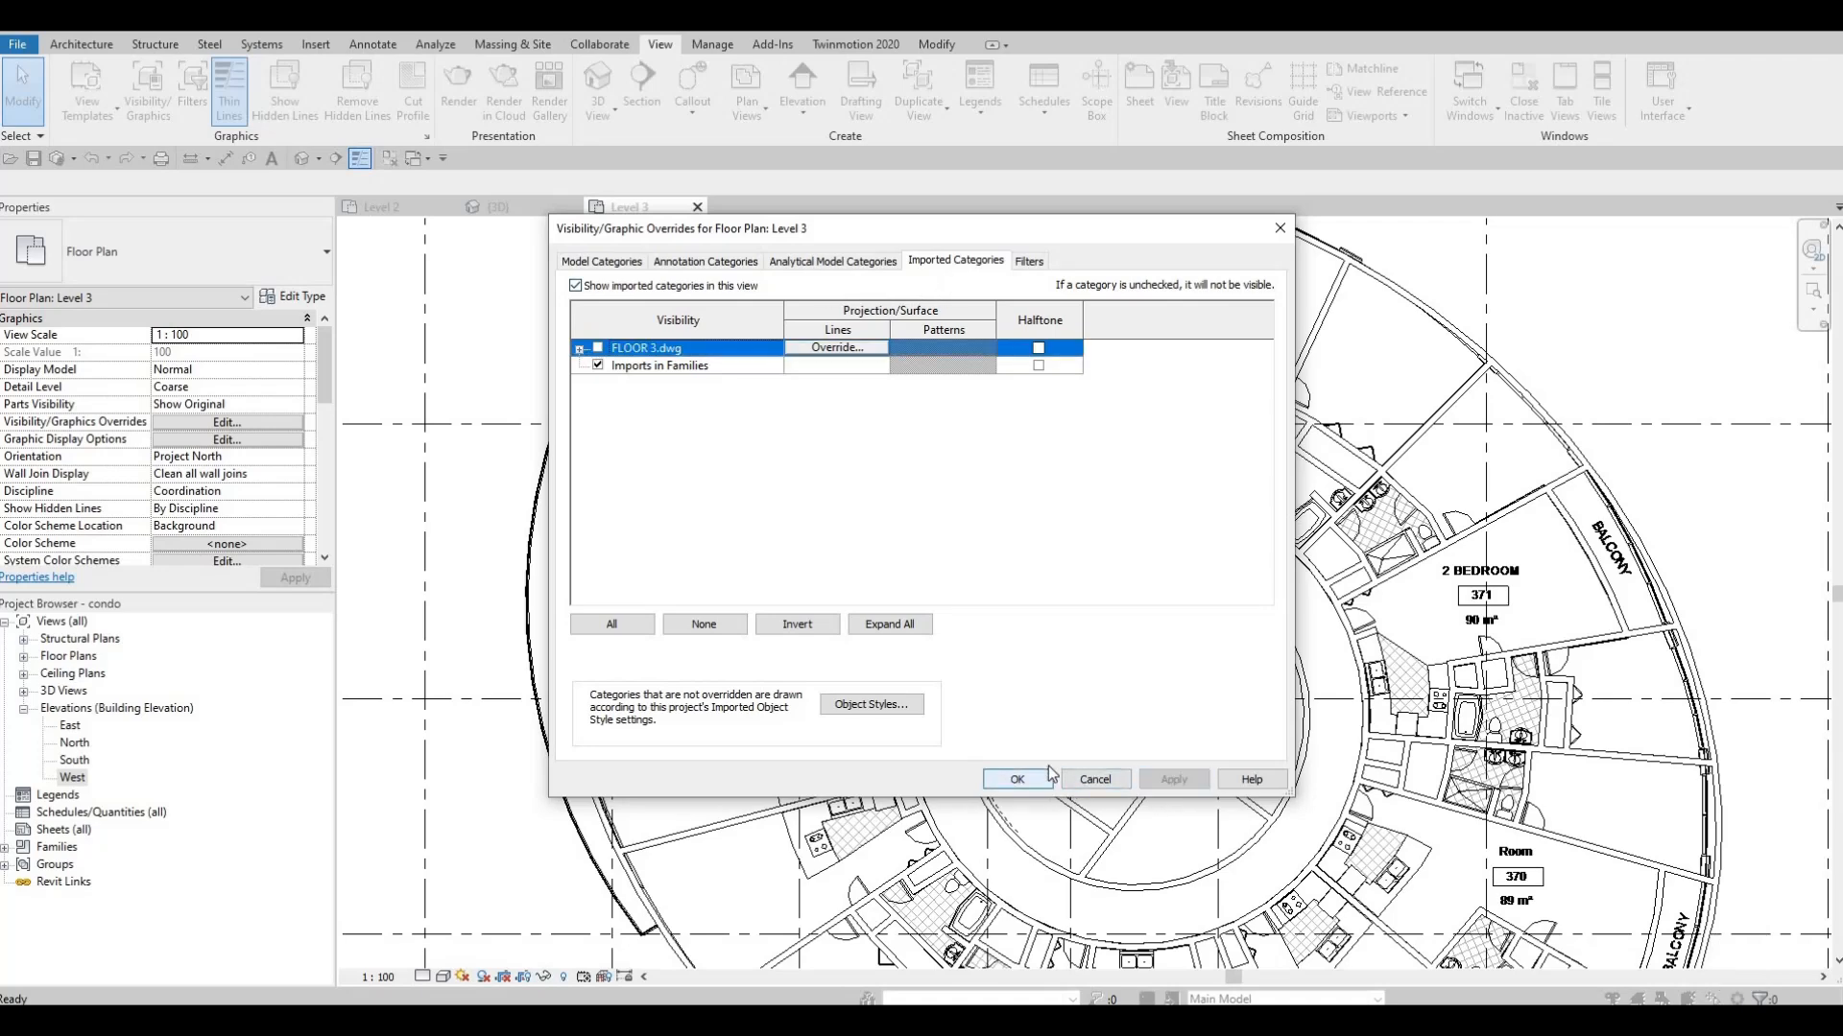
left_click(1019, 780)
Inspect the modelled walls around the whole circular layout without the imported drawing
middle_click_drag(1119, 721, 1168, 572)
middle_click_drag(1181, 749, 1057, 634)
scroll(1125, 739, "down", 1)
middle_click_drag(1121, 698, 1121, 733)
scroll(1156, 590, "up", 1)
middle_click_drag(1157, 590, 1152, 632)
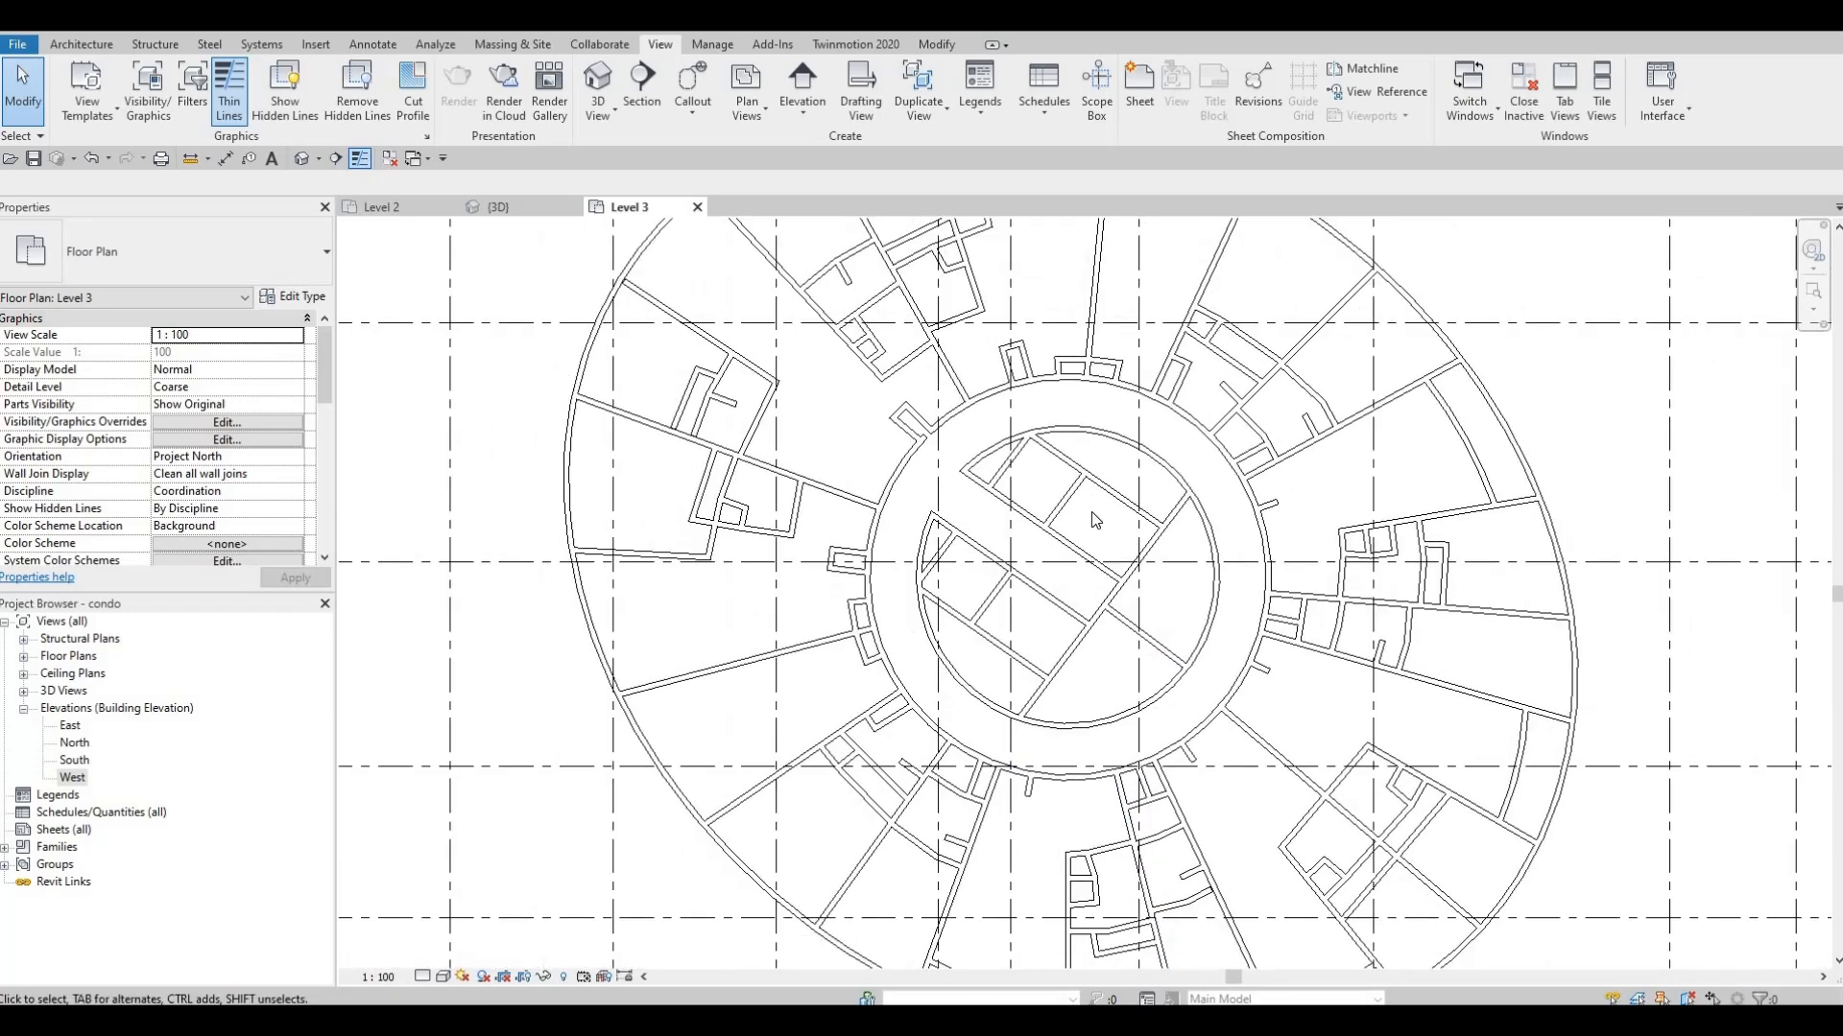
scroll(1046, 543, "up", 1)
middle_click_drag(1046, 543, 1051, 595)
scroll(1040, 598, "down", 1)
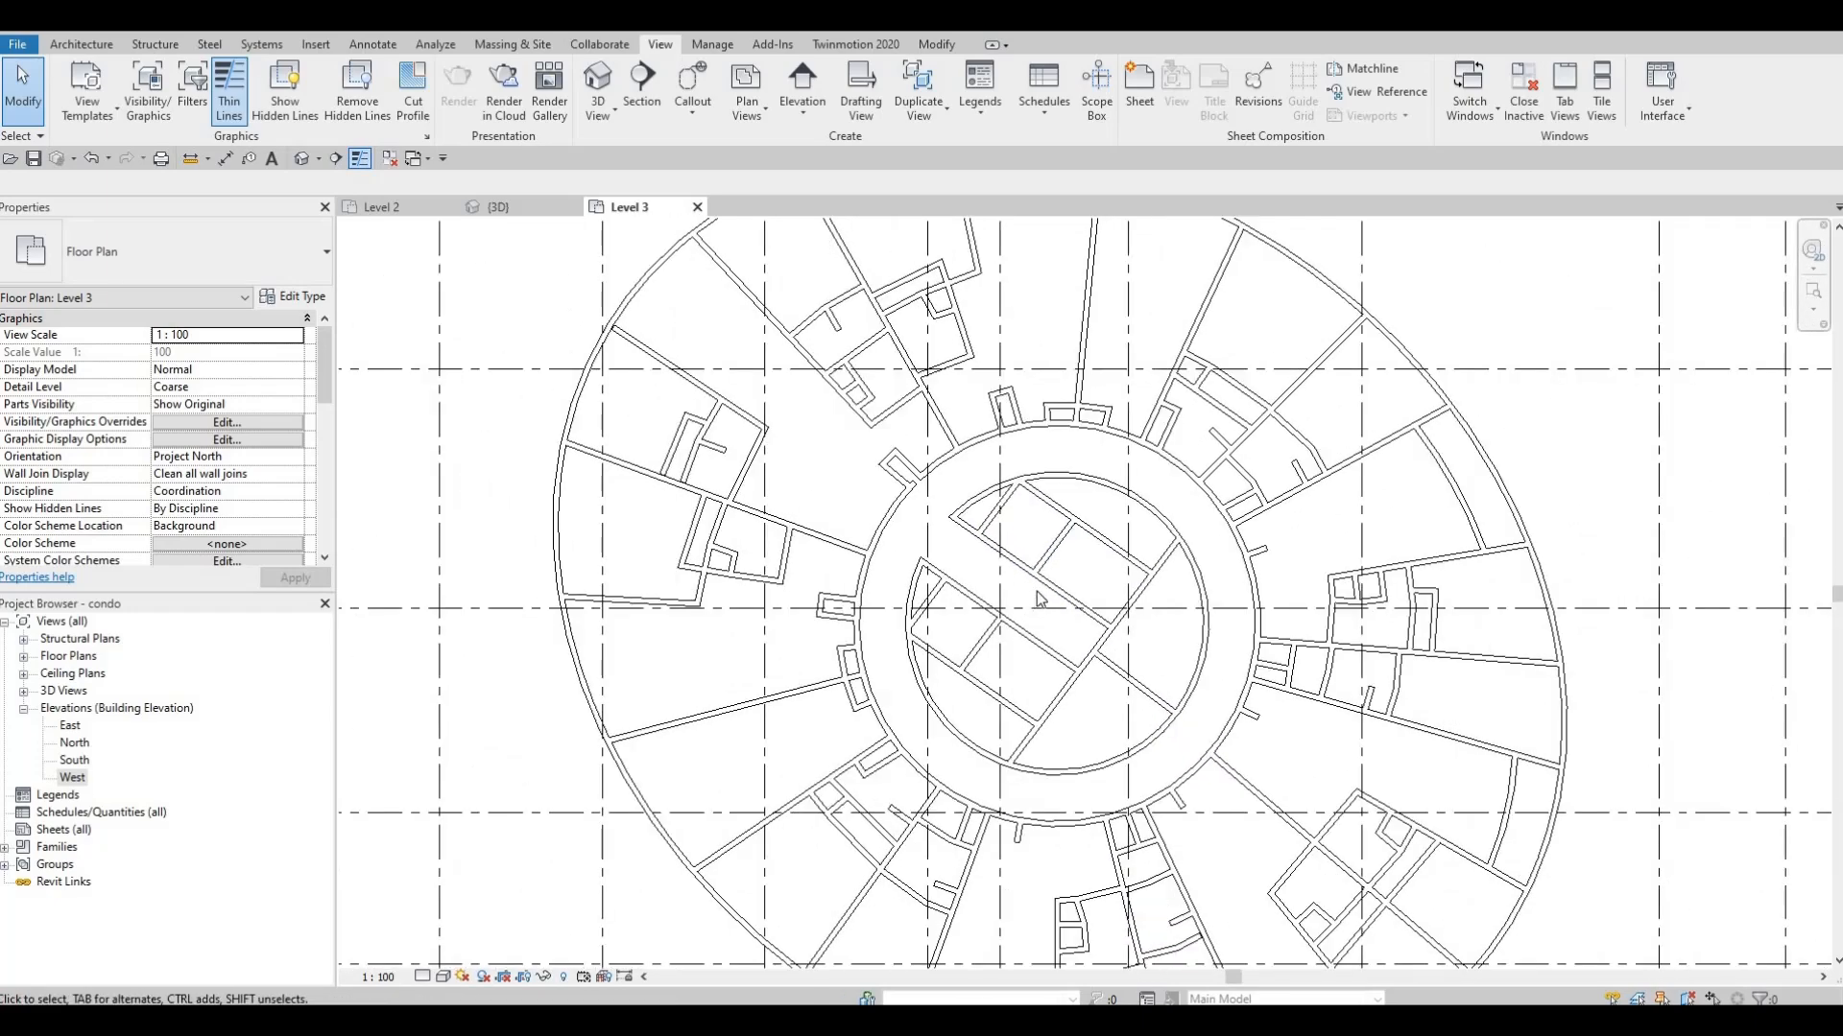
Show the imported FLOOR 3.dwg drawing again in the Level 3 floor plan
key("v")
key("g")
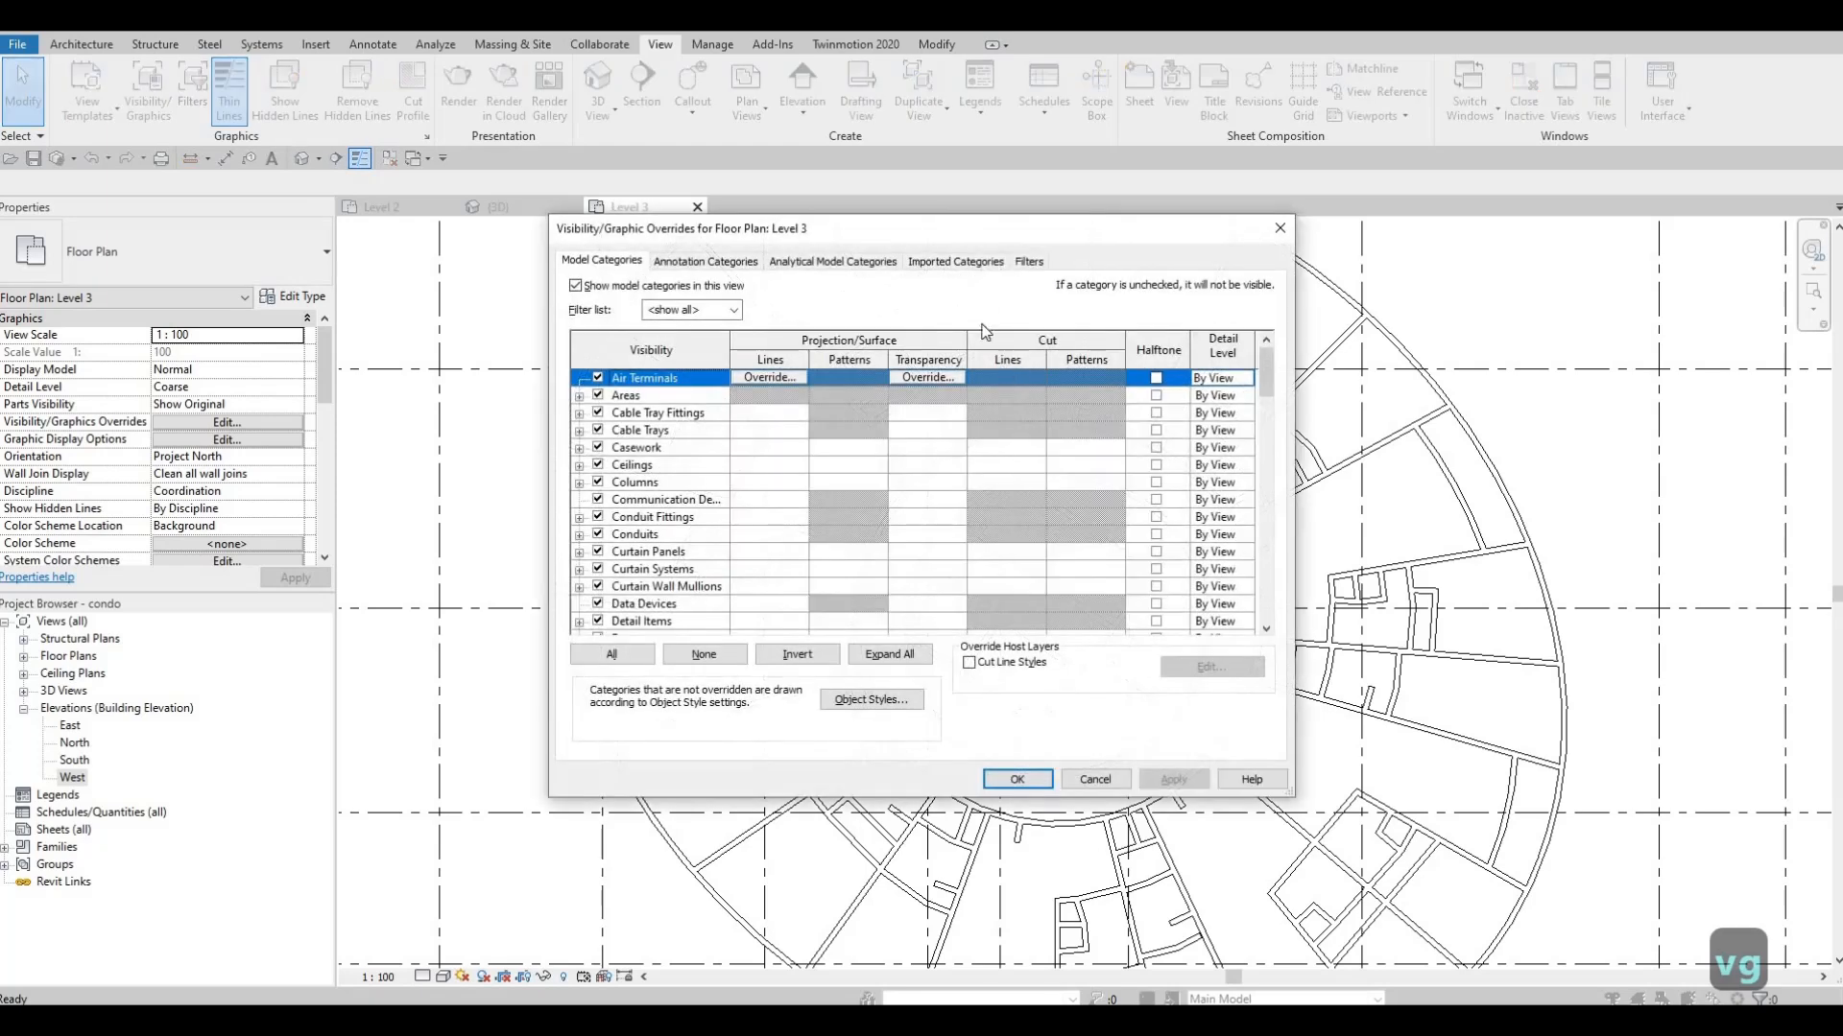
left_click(987, 261)
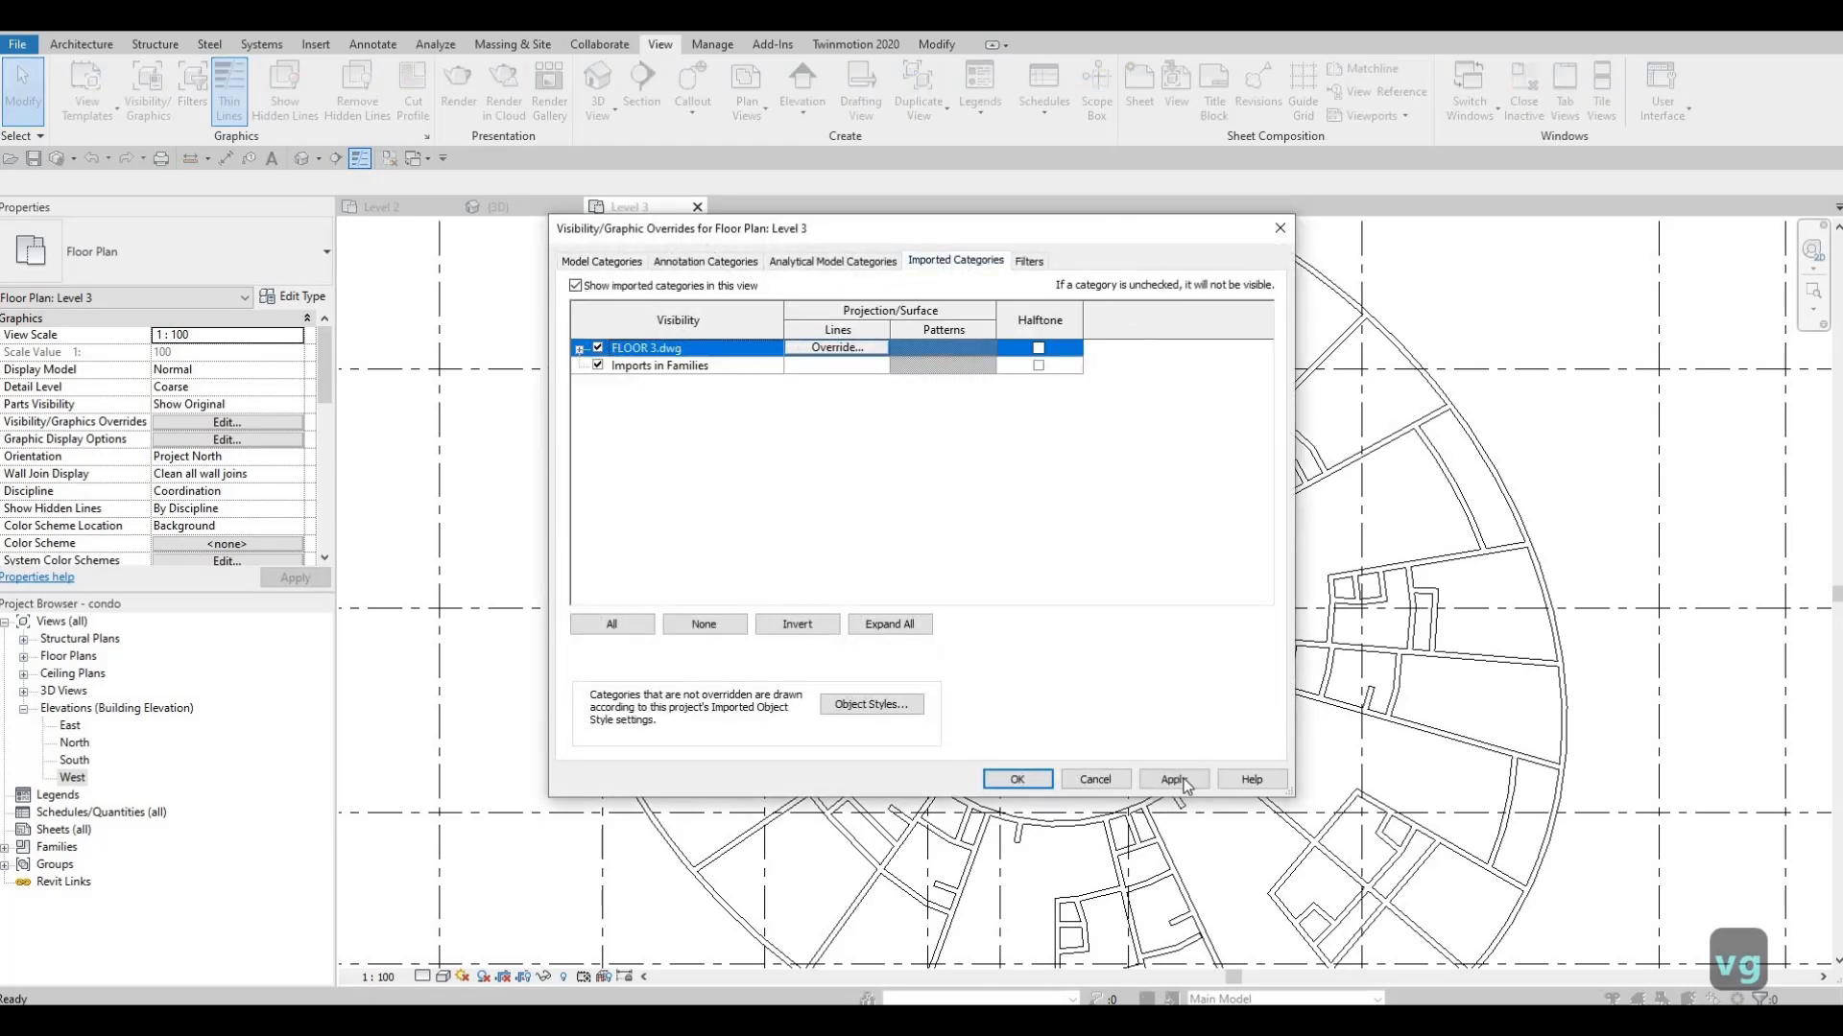
left_click(1015, 779)
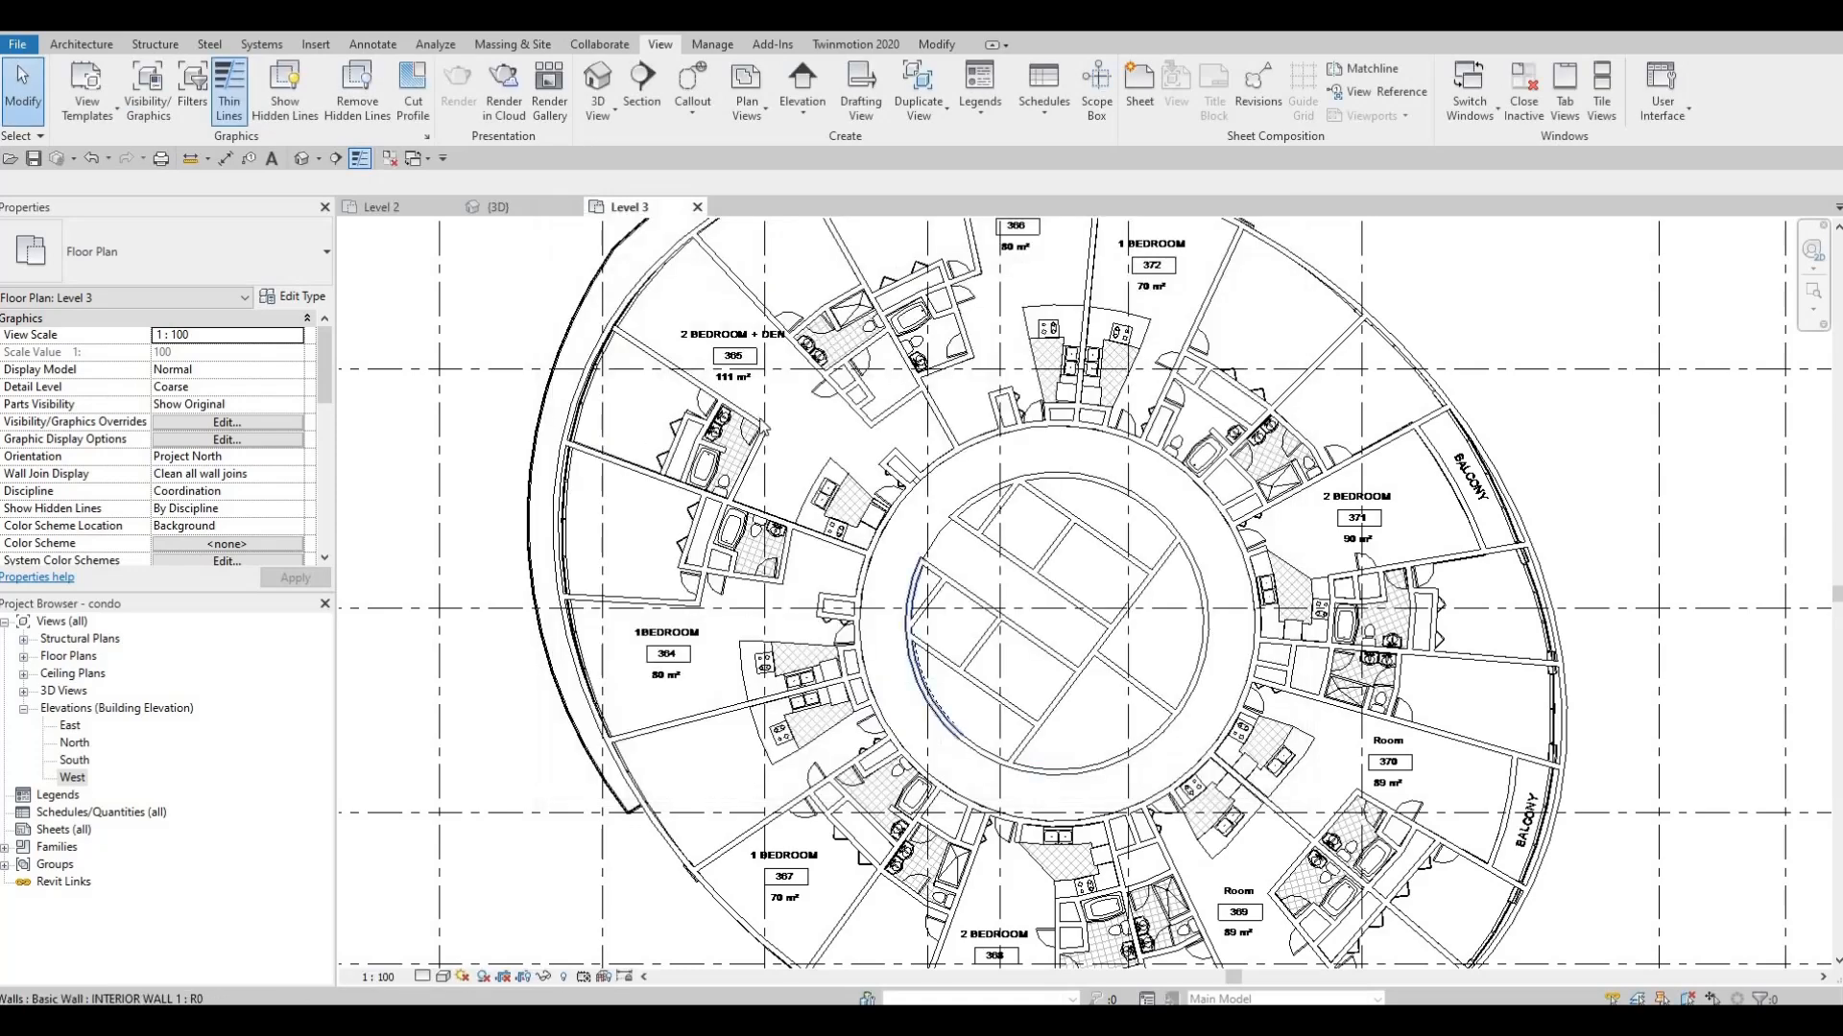
key("Escape")
key("Escape")
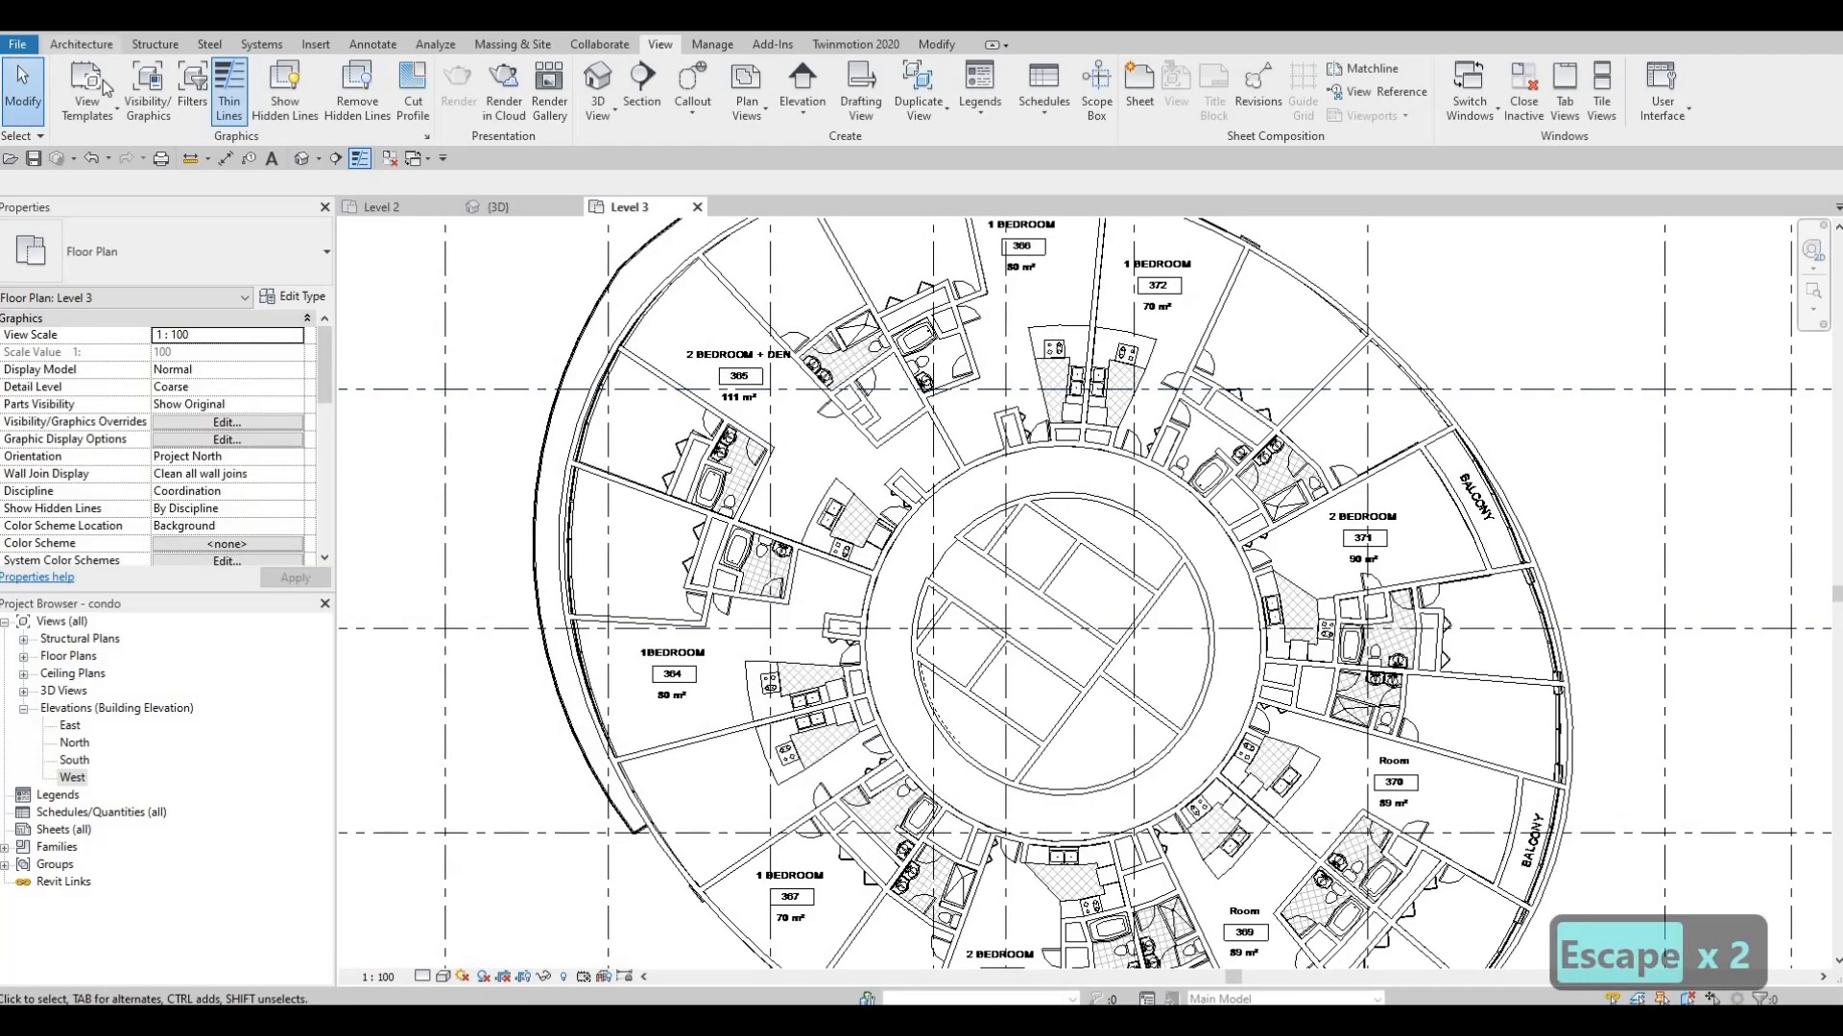
Start placing a door near unit 365's bathroom and review the available door types and sizes
left_click(83, 46)
left_click(120, 81)
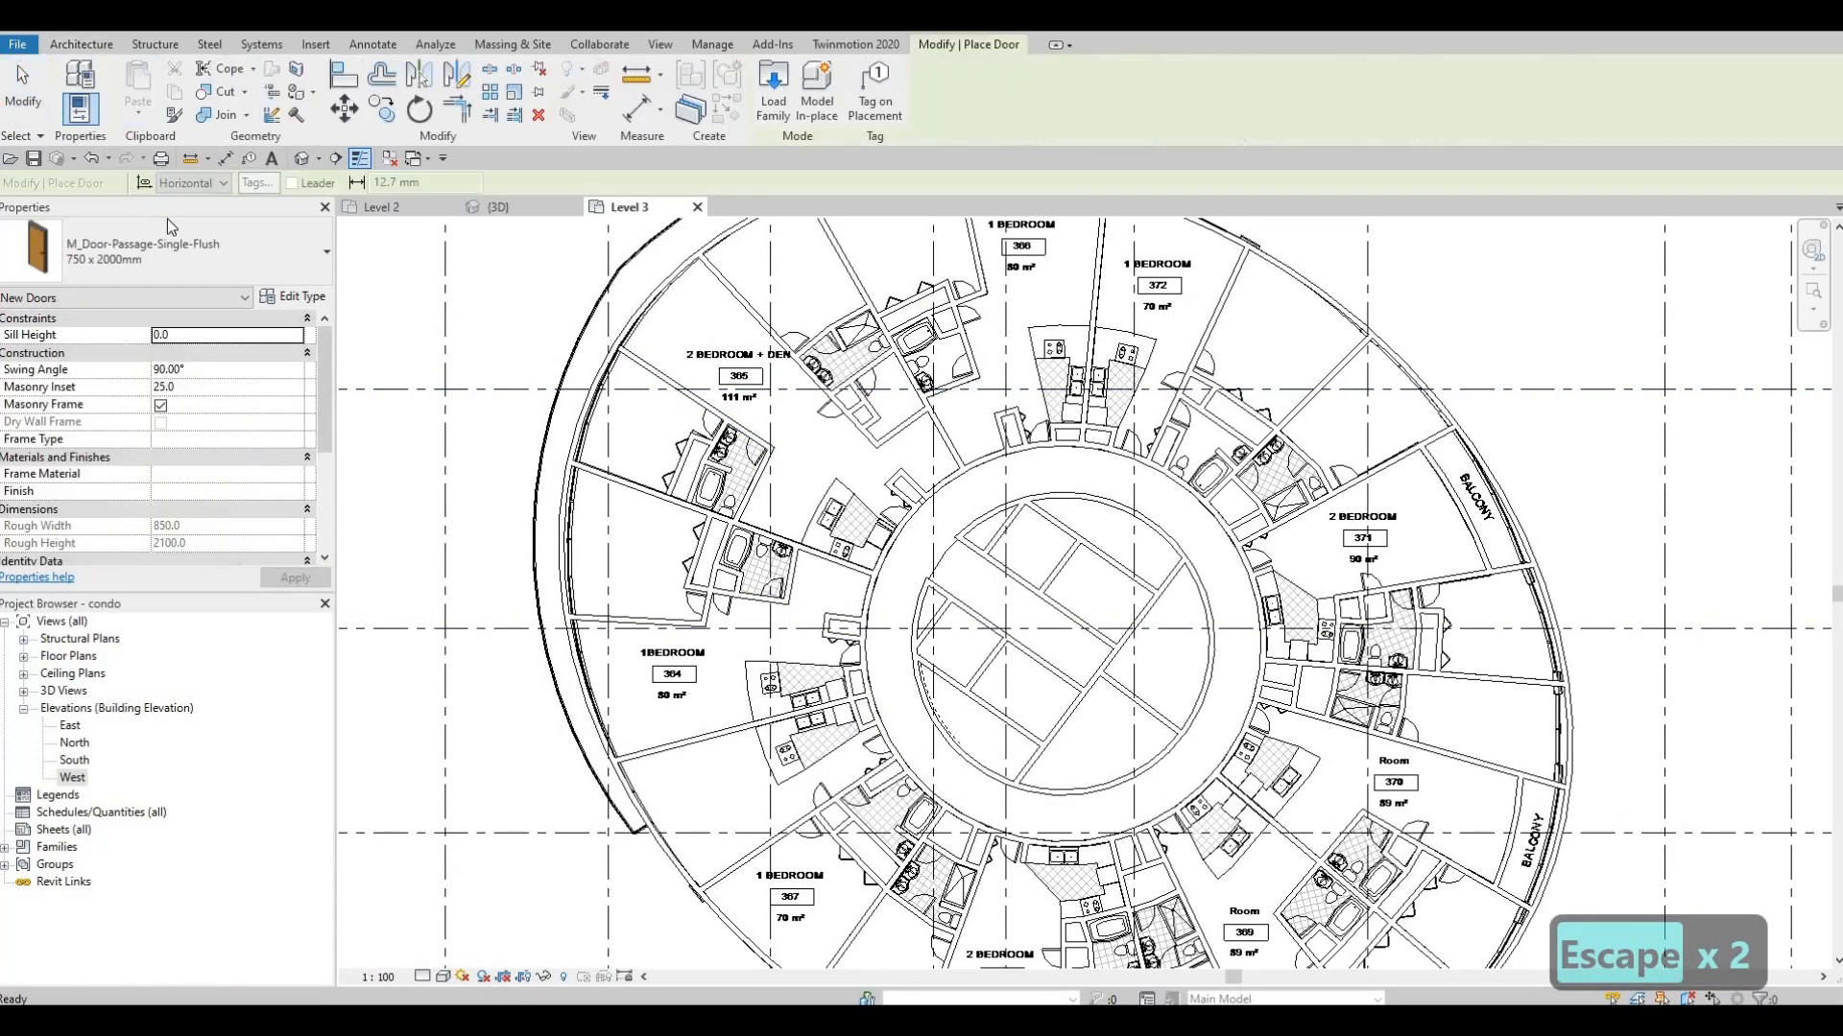
scroll(736, 402, "up", 4)
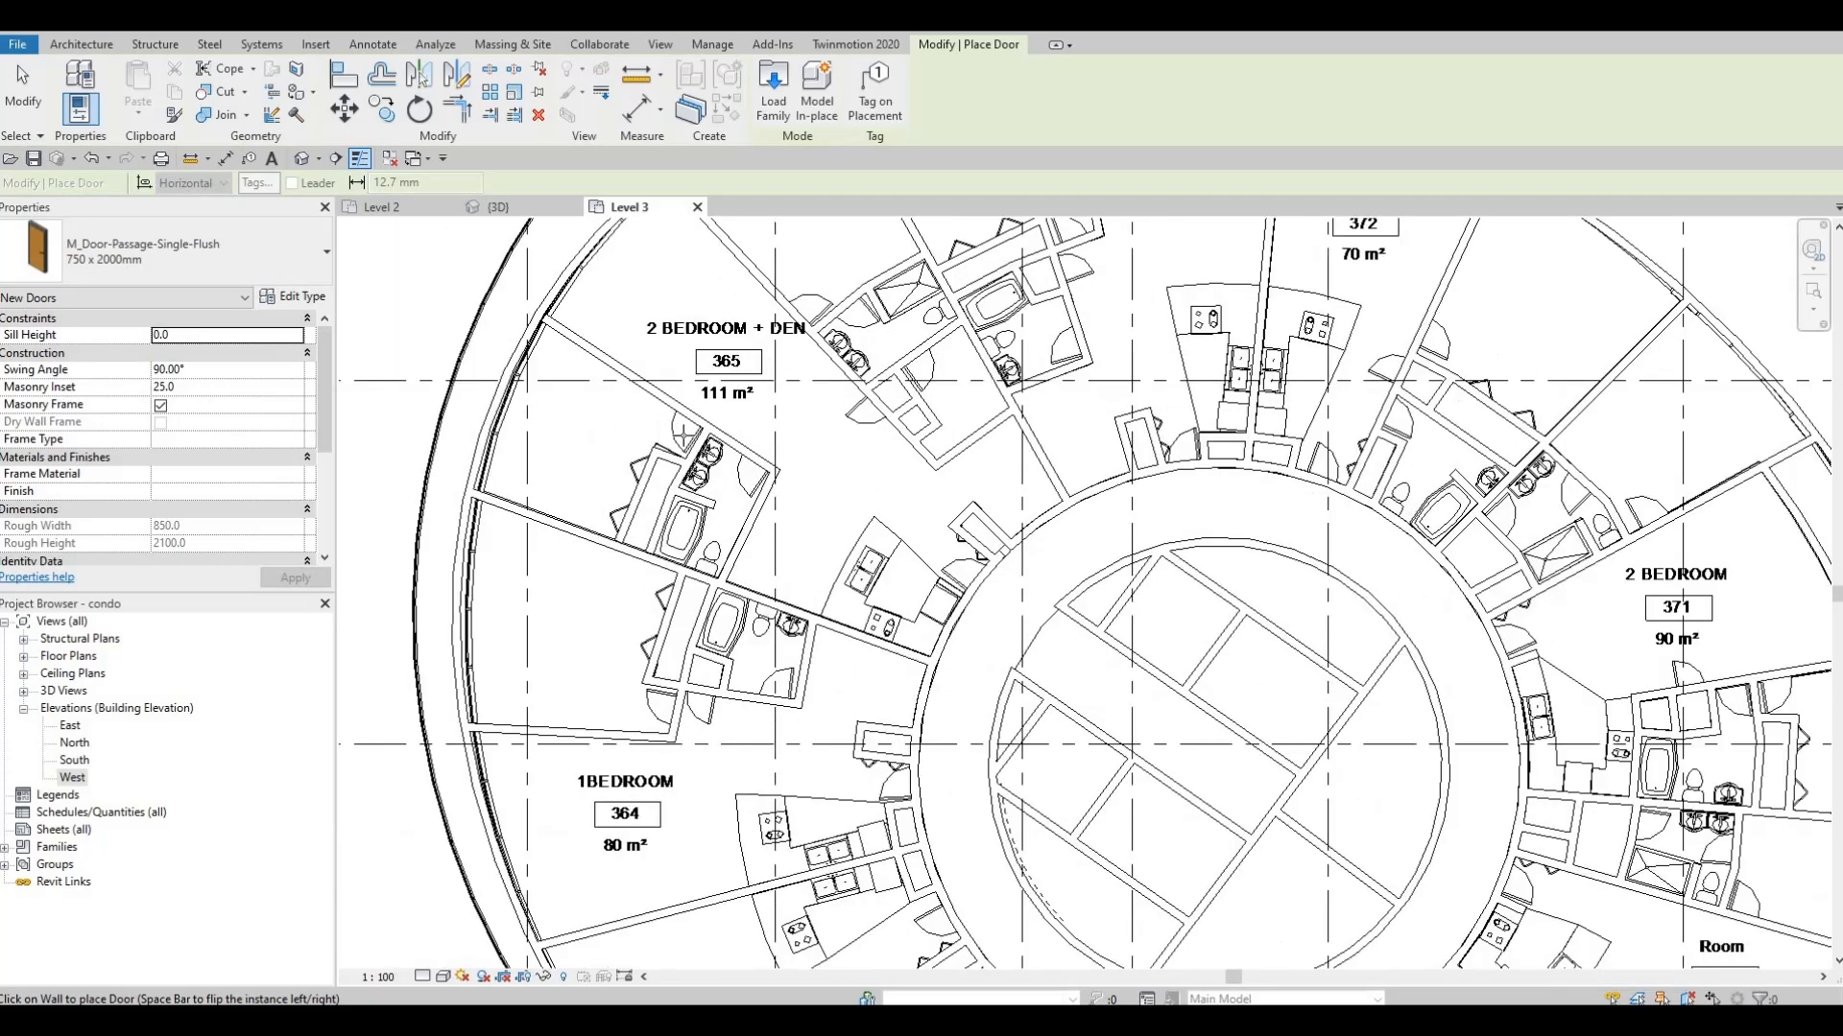
scroll(681, 437, "up", 1)
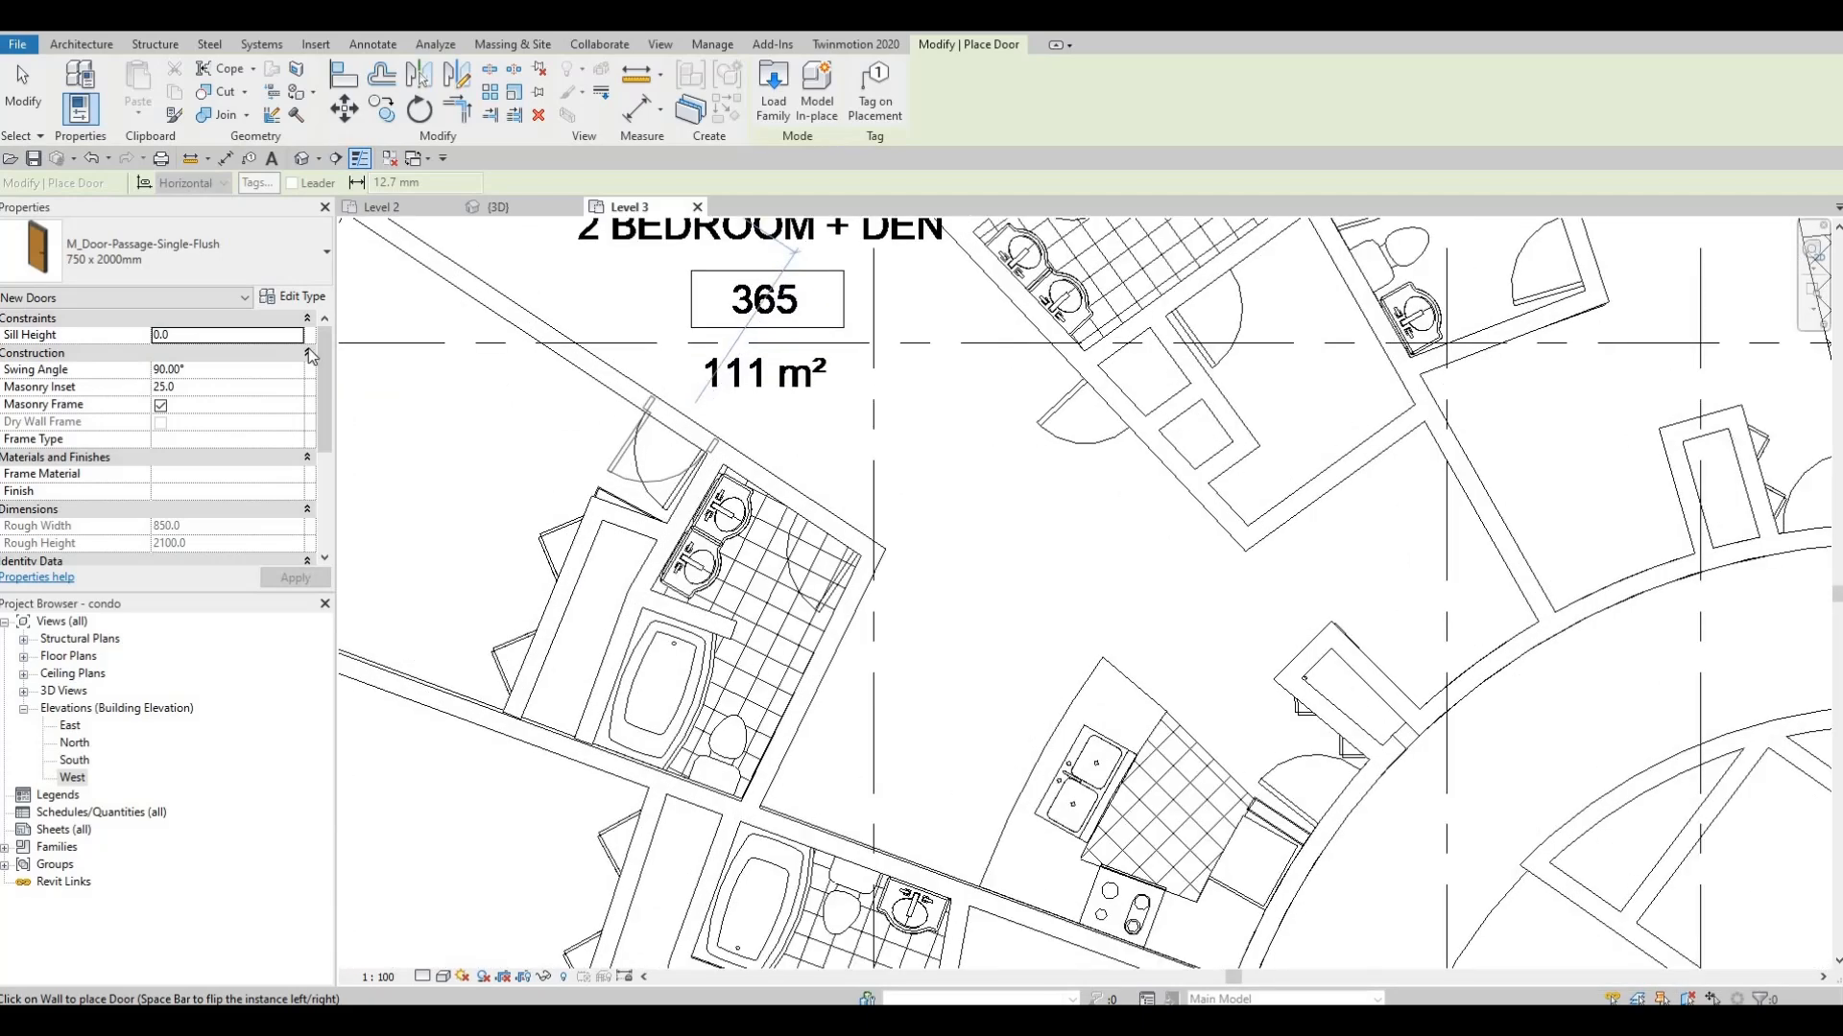
left_click(262, 262)
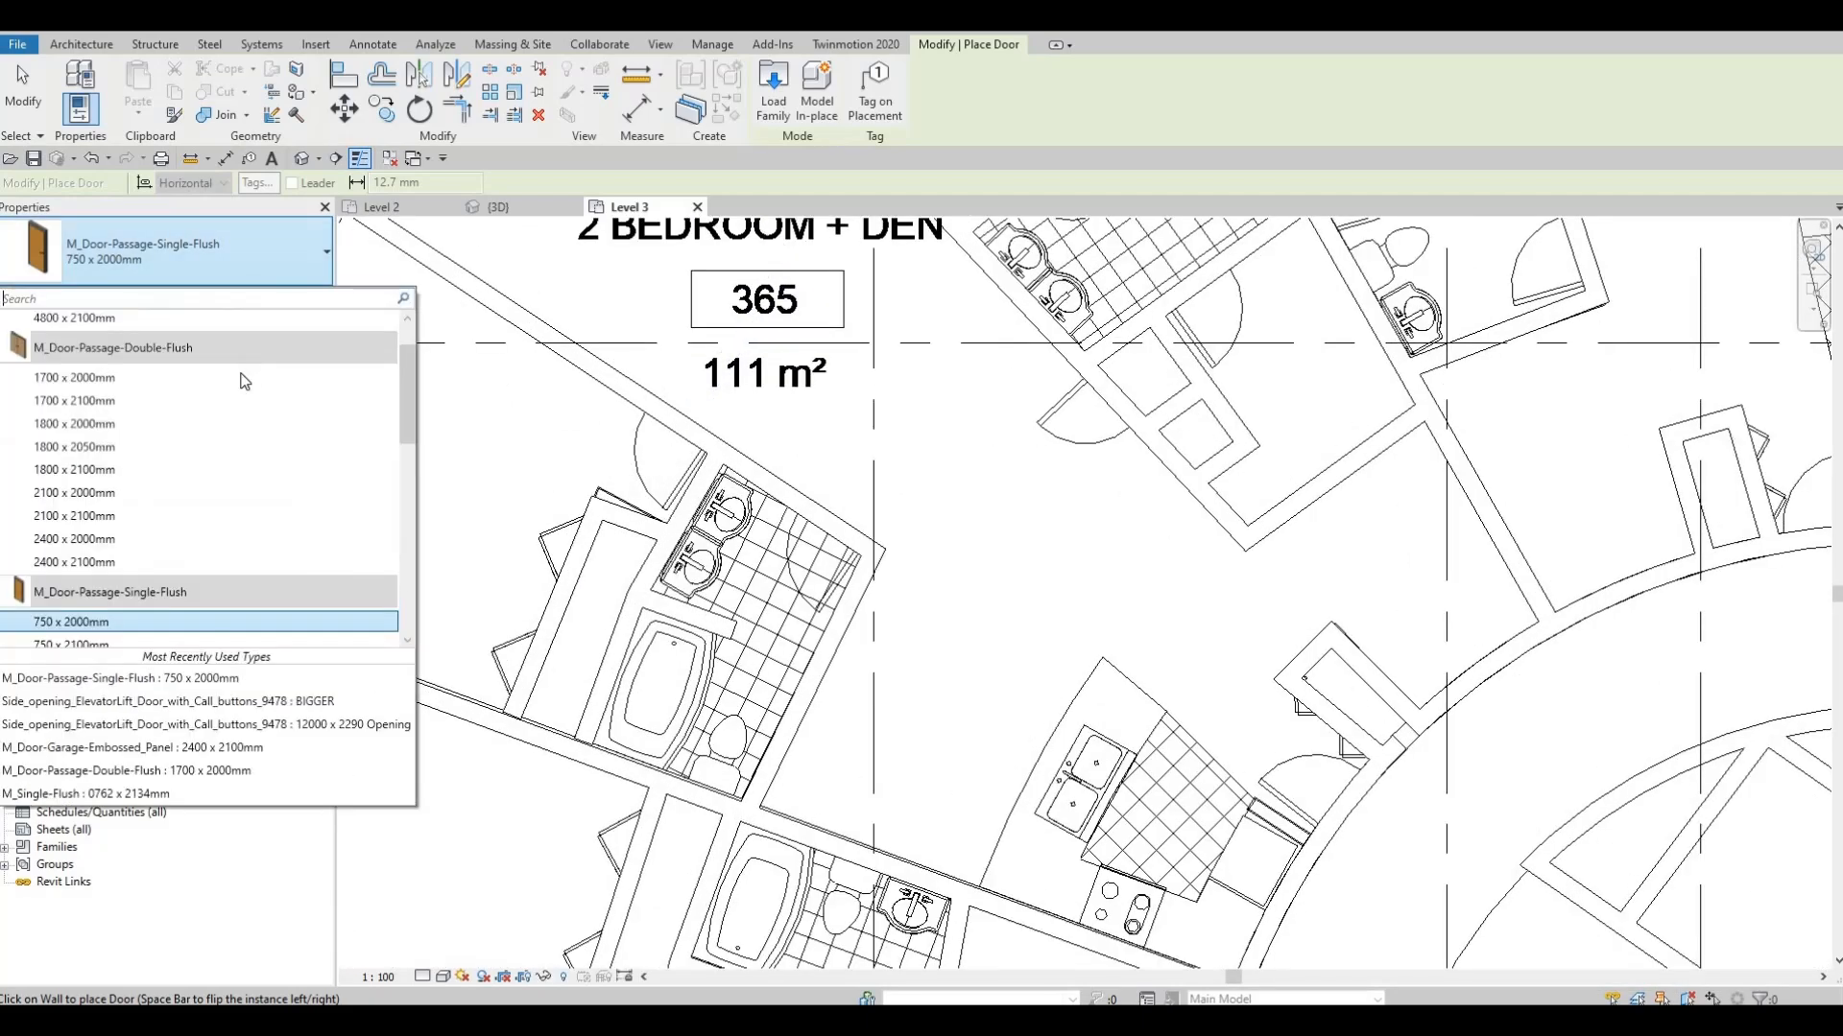
scroll(267, 393, "down", 1)
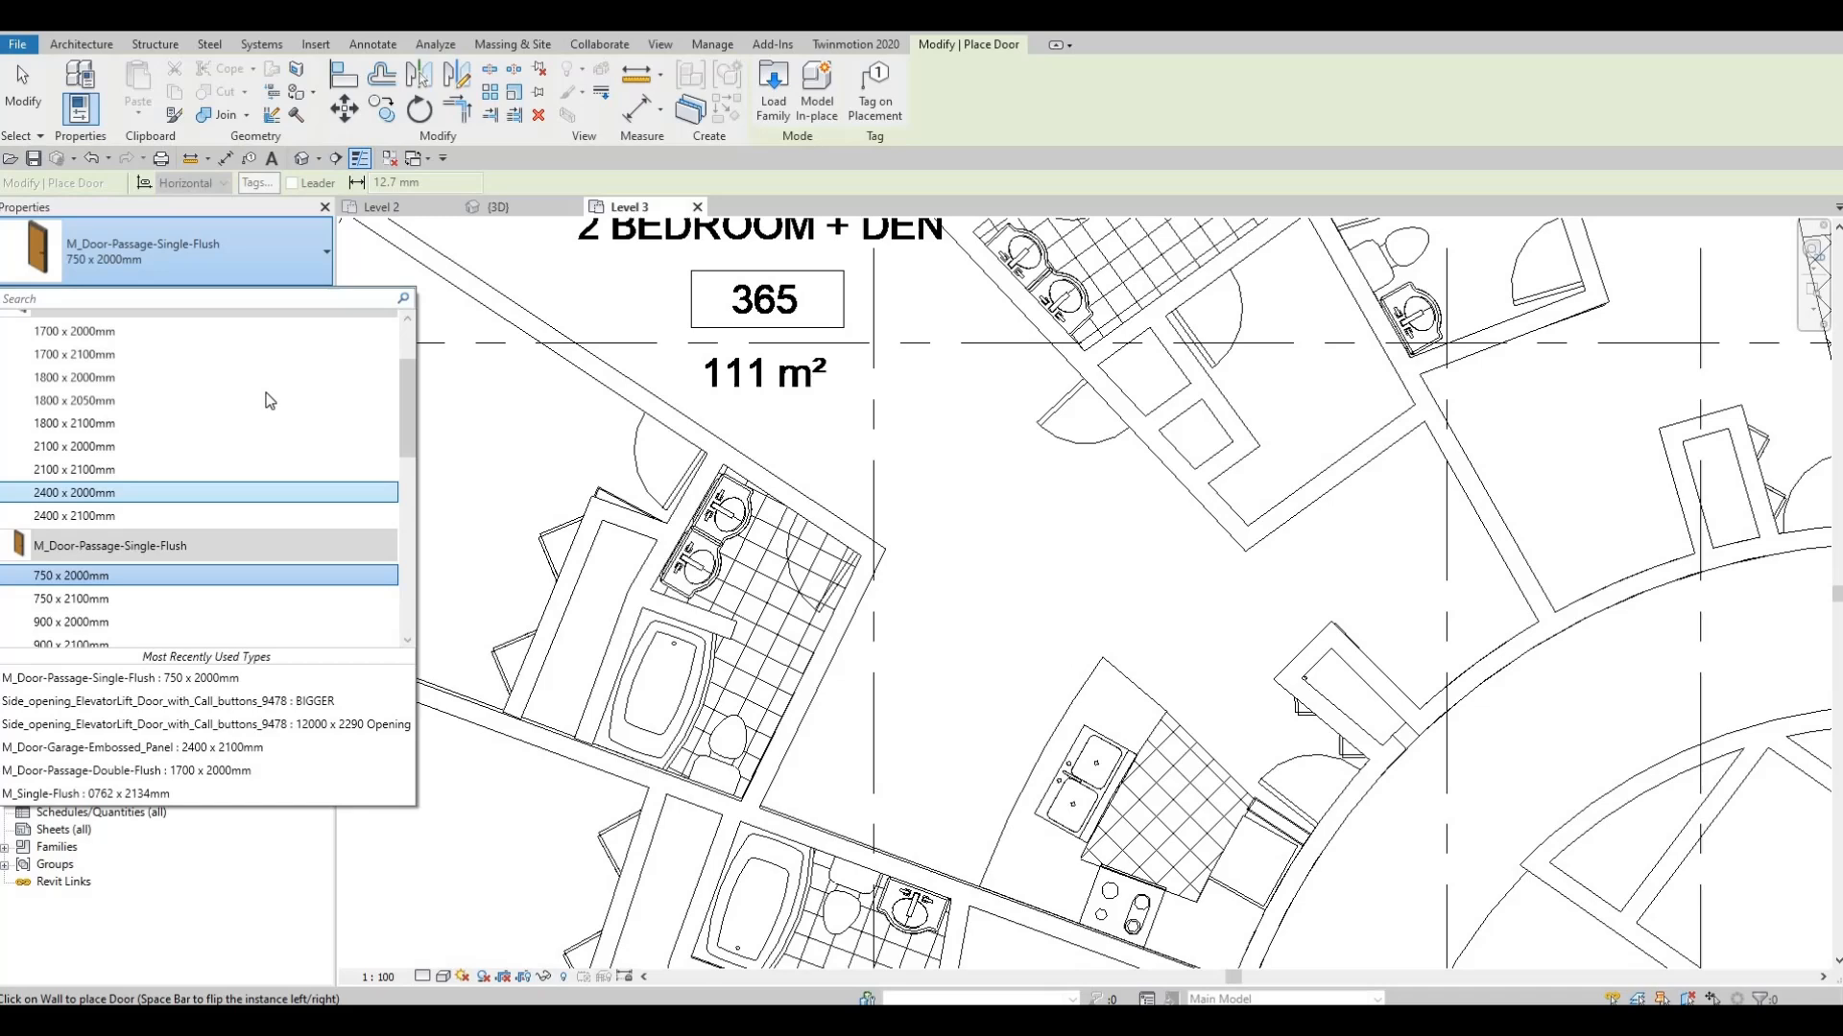
key("Escape")
Duplicate the M_Door-Passage-Single-Flush 750 x 2000mm type under the name 700 x 2000mm
left_click(294, 297)
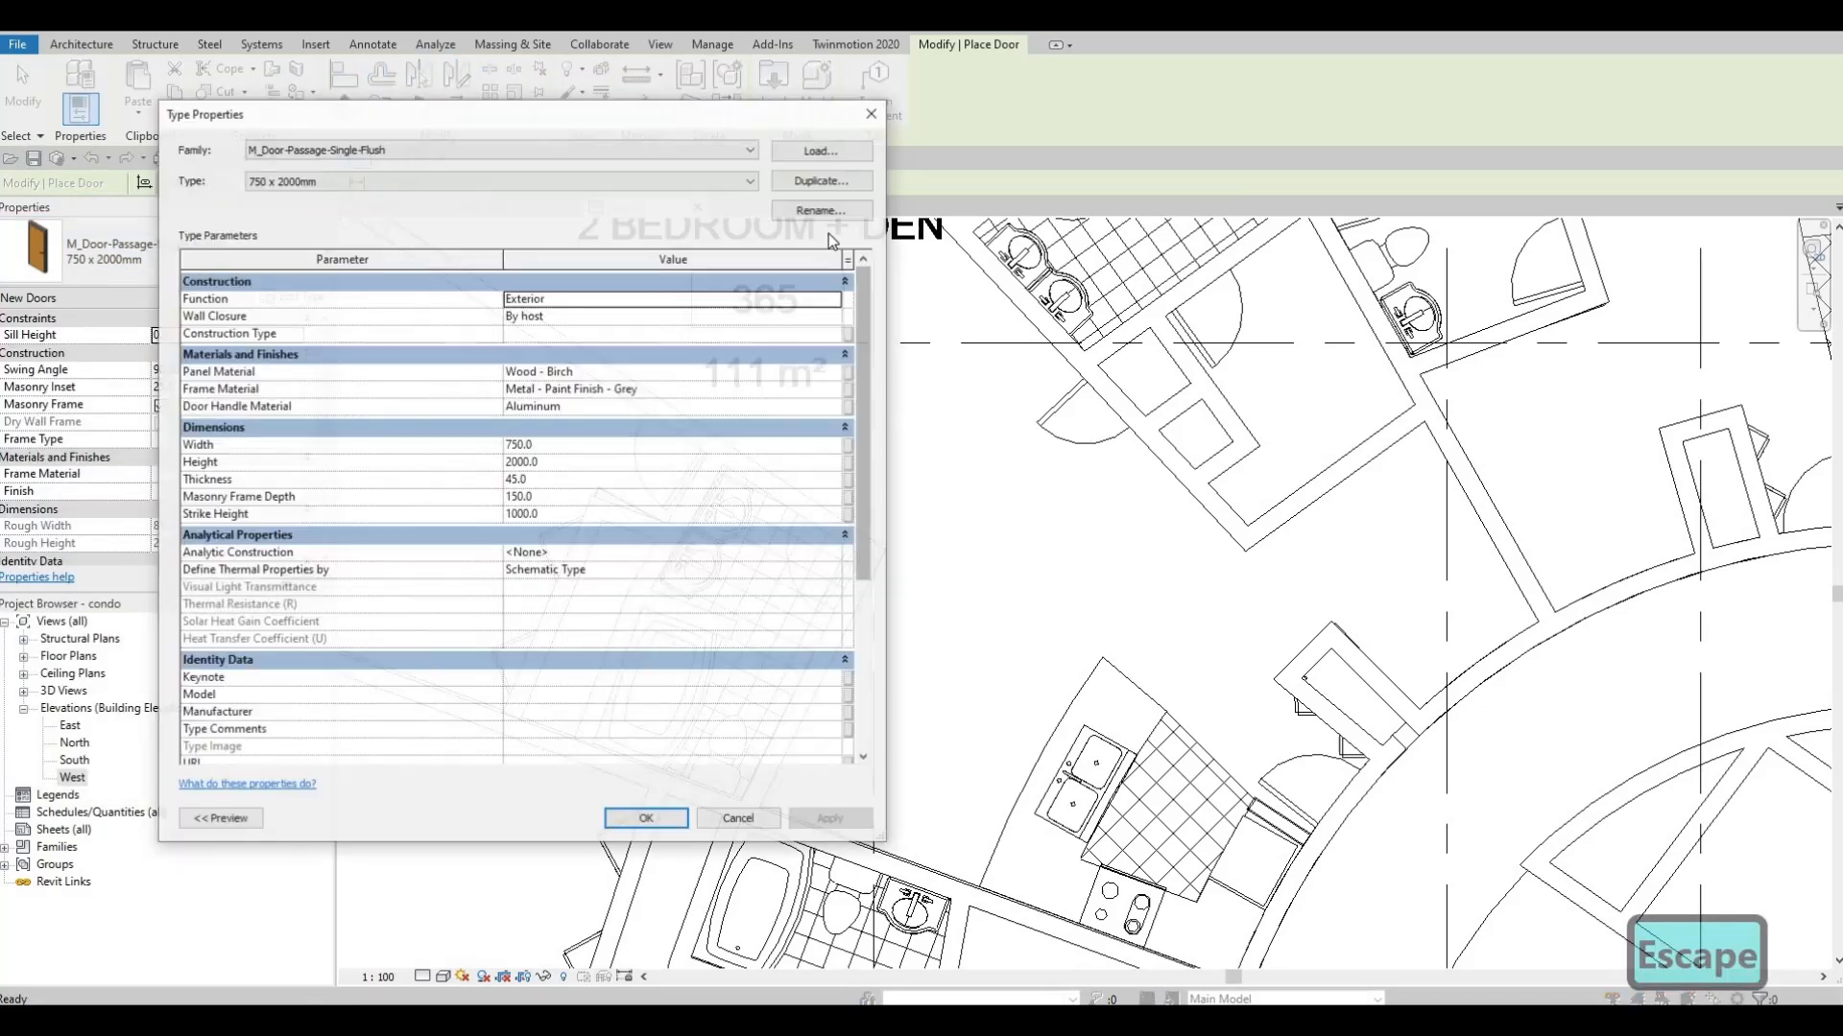
left_click(823, 179)
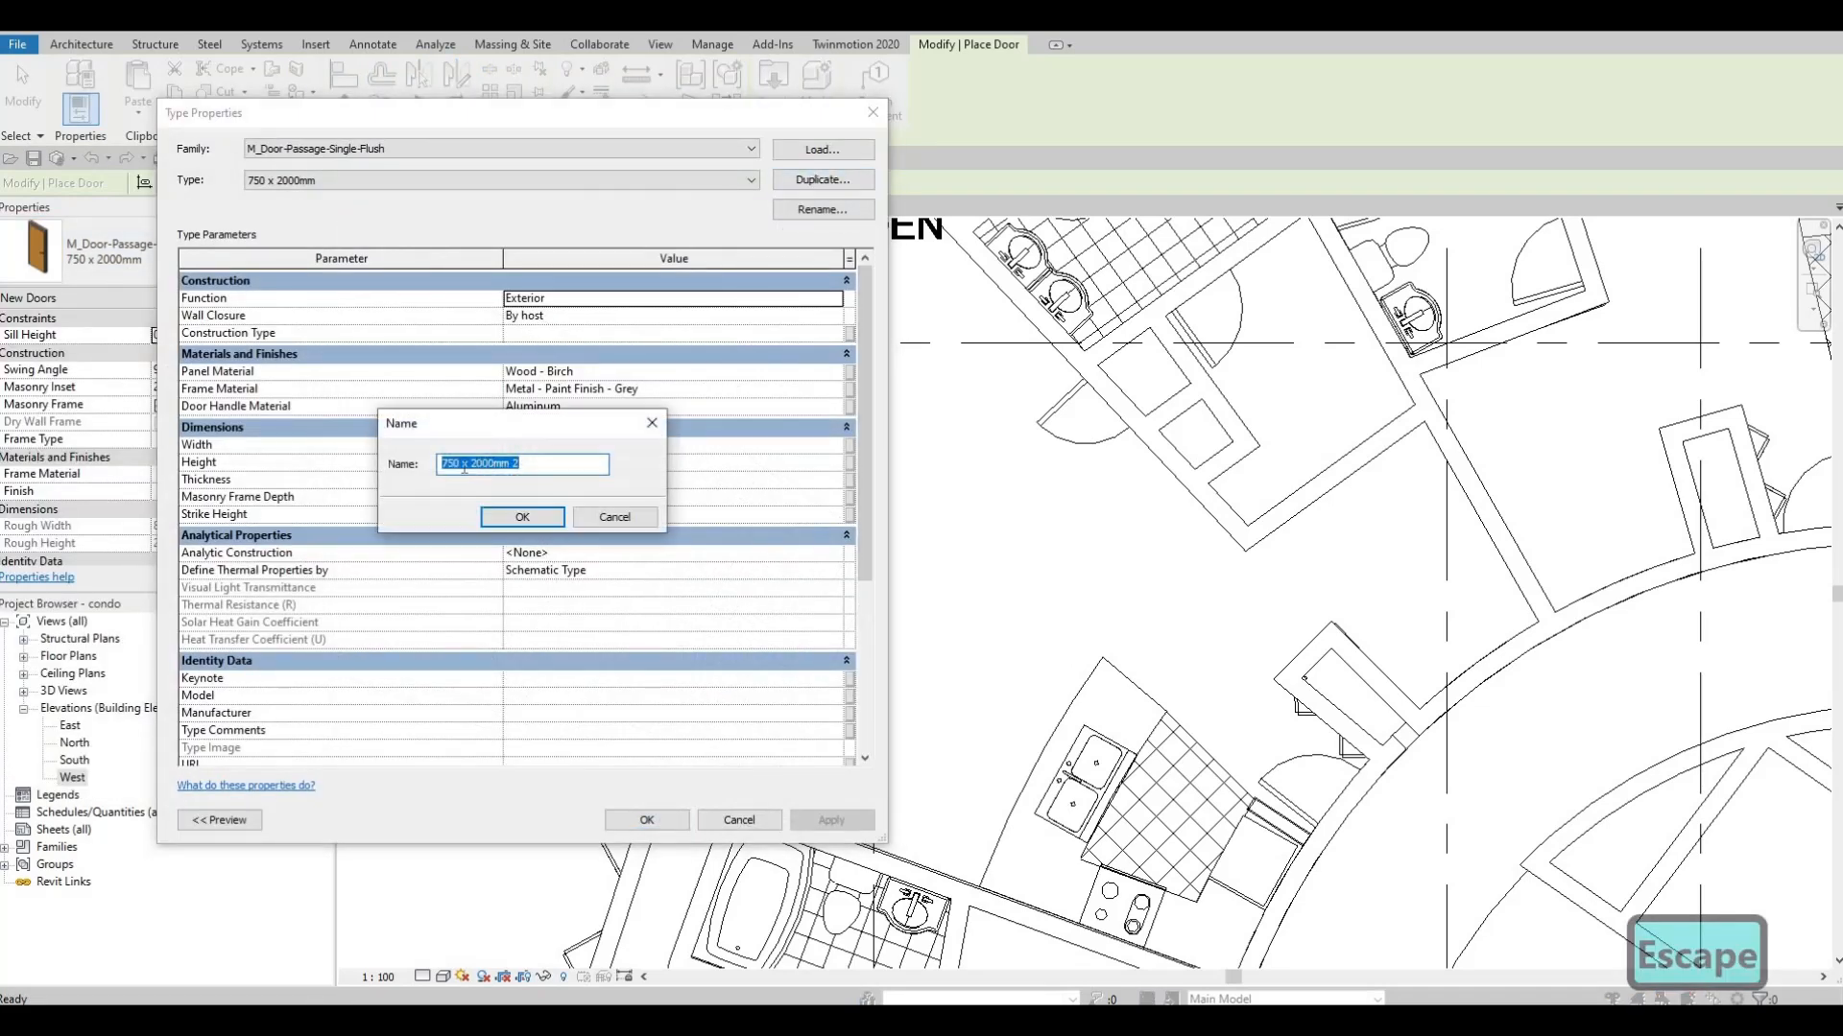
key("Left")
key("Right")
key("Right")
key("Right")
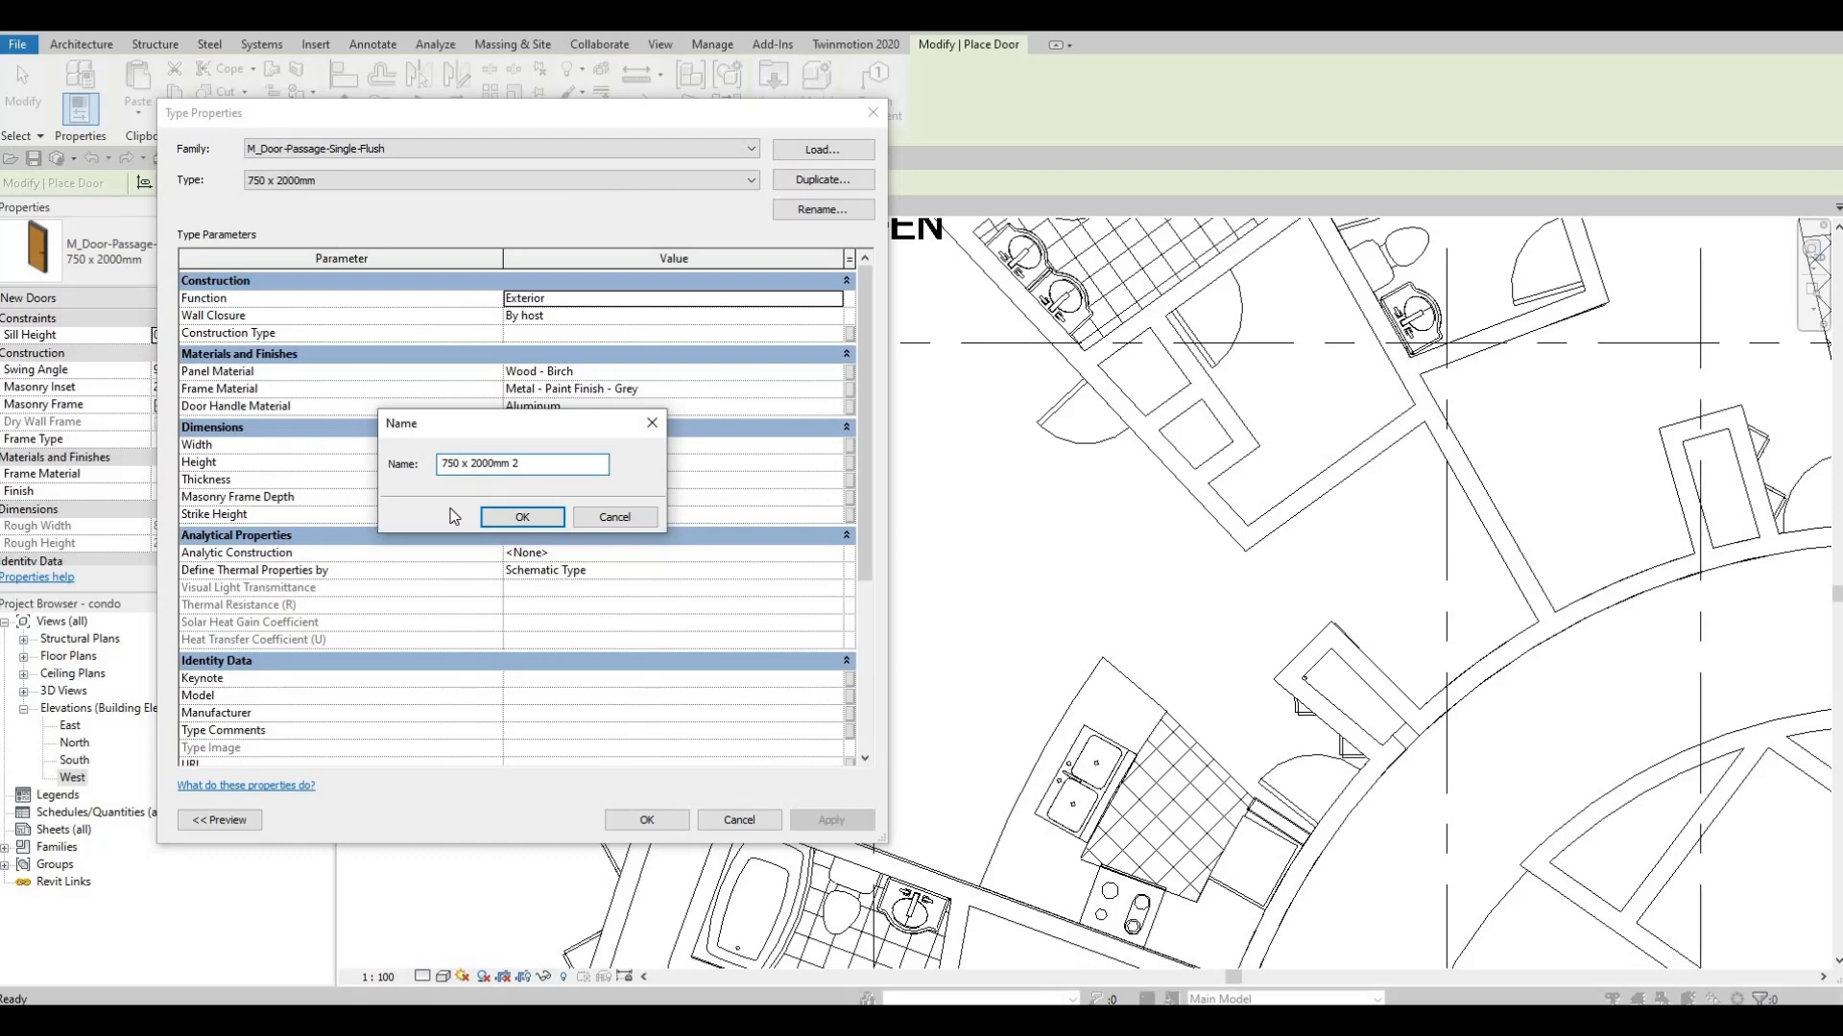
key("BackSpace")
key("BackSpace")
type("0")
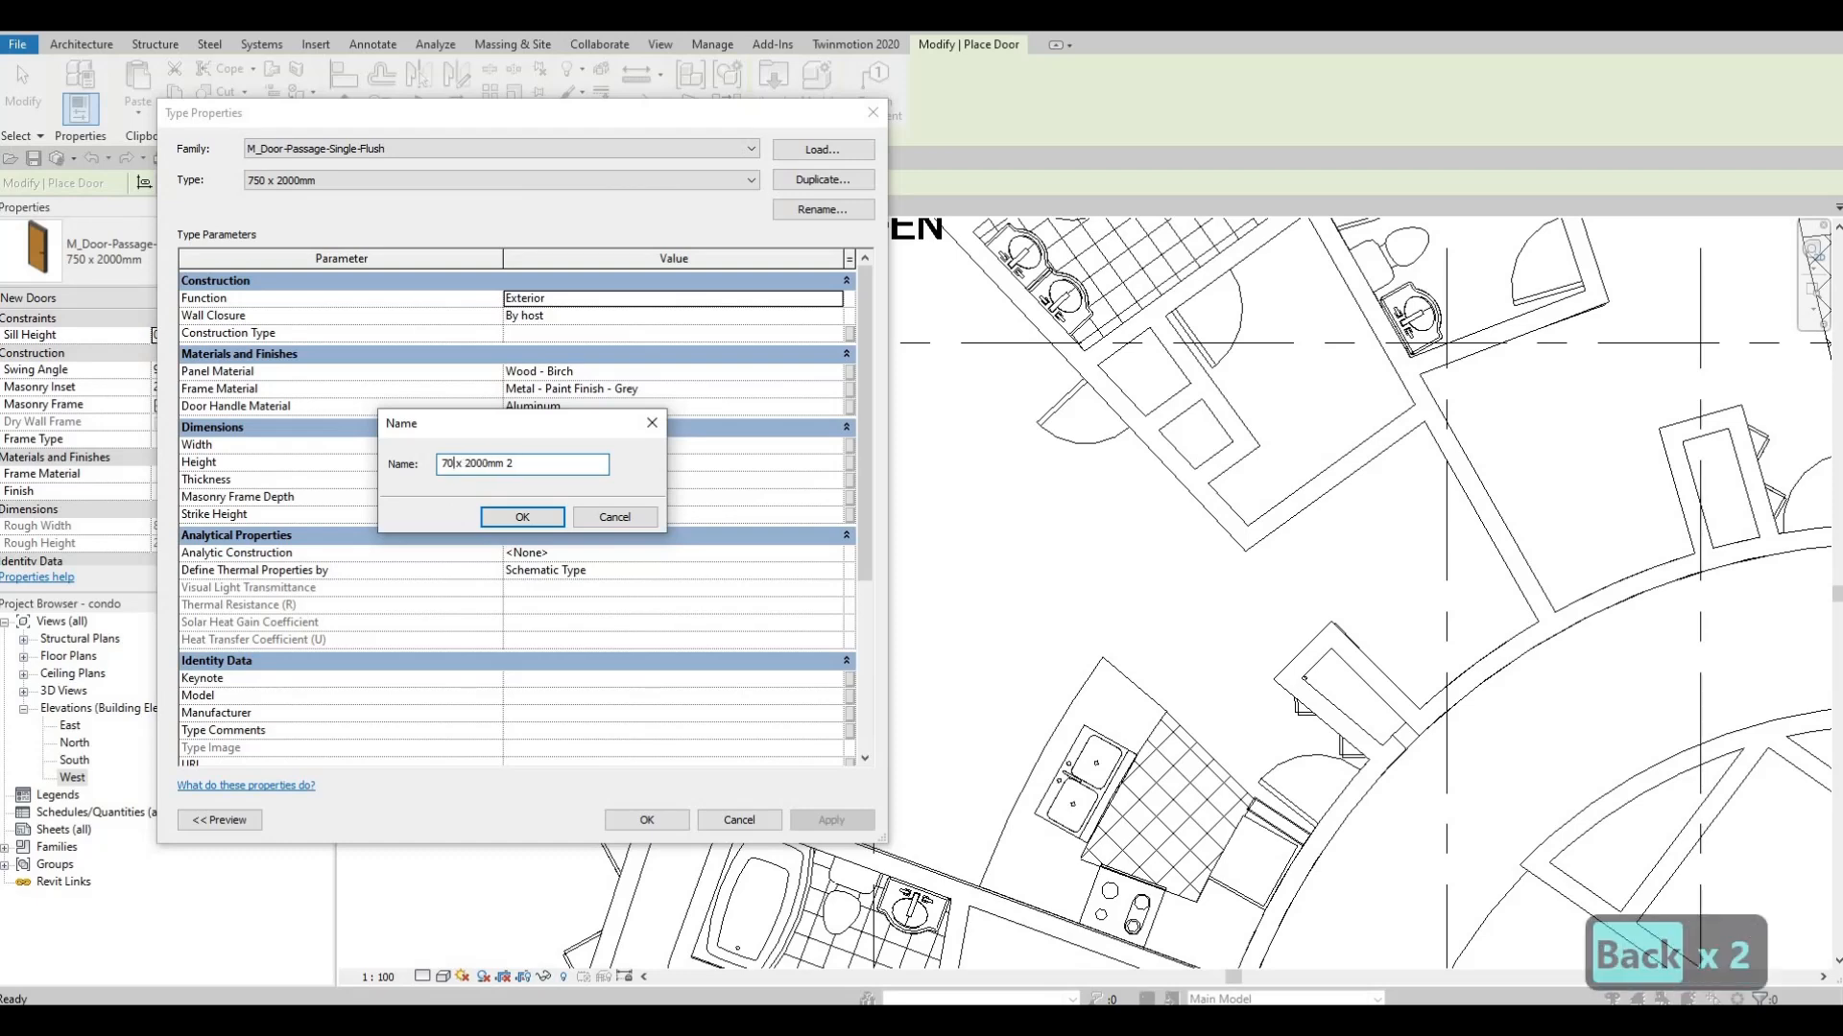
type("0")
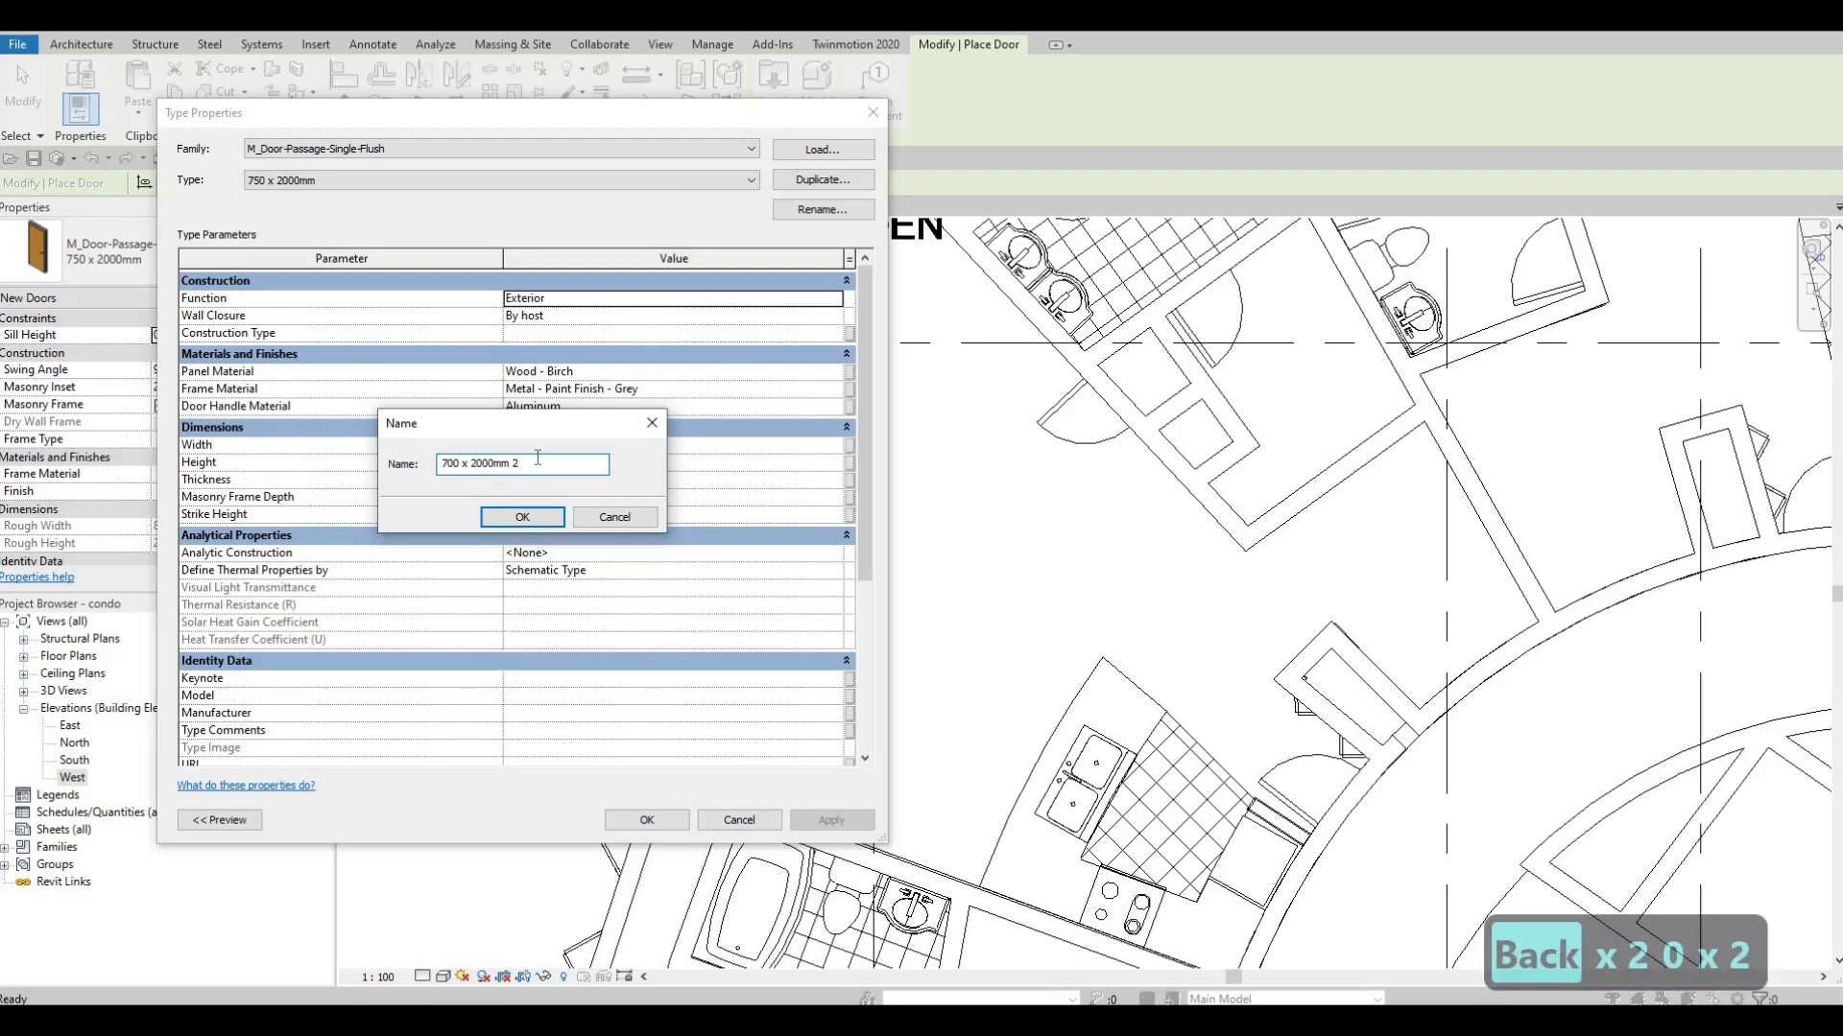
key("BackSpace")
left_click(526, 517)
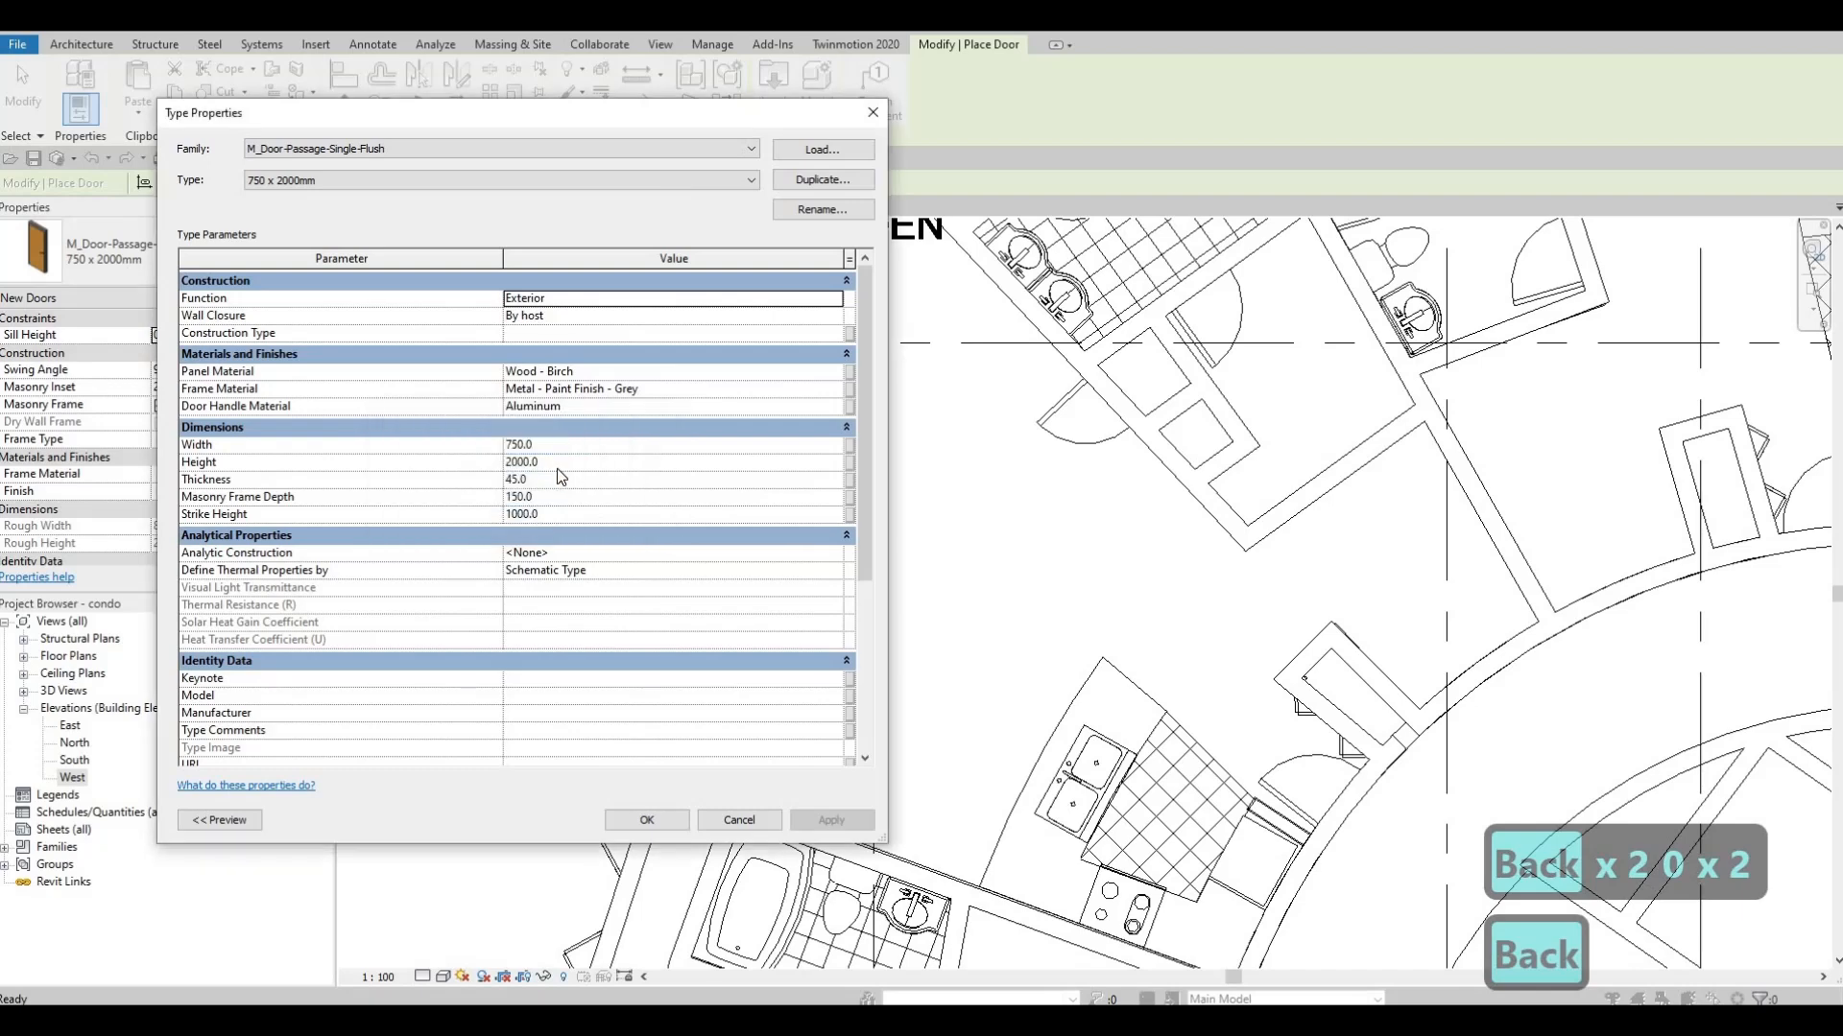
Set the width of the new 700 x 2000mm door type to 700 and apply it
left_click(559, 444)
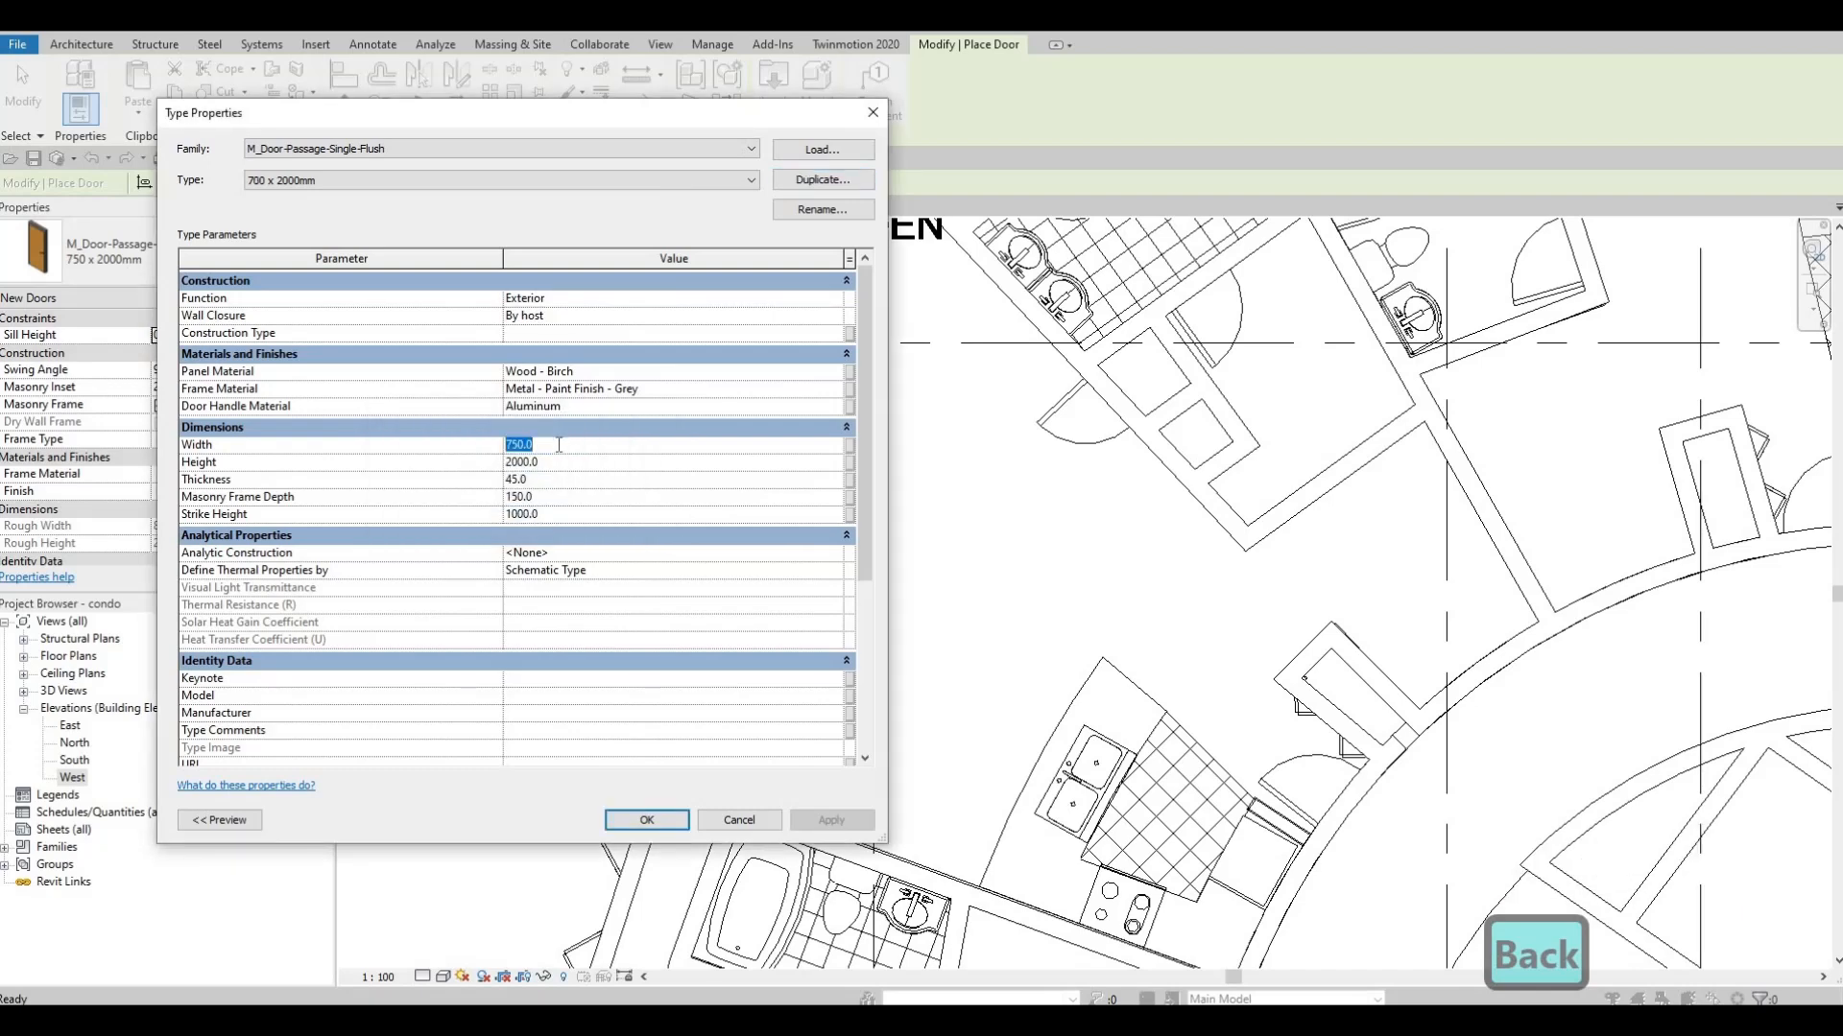
type("700")
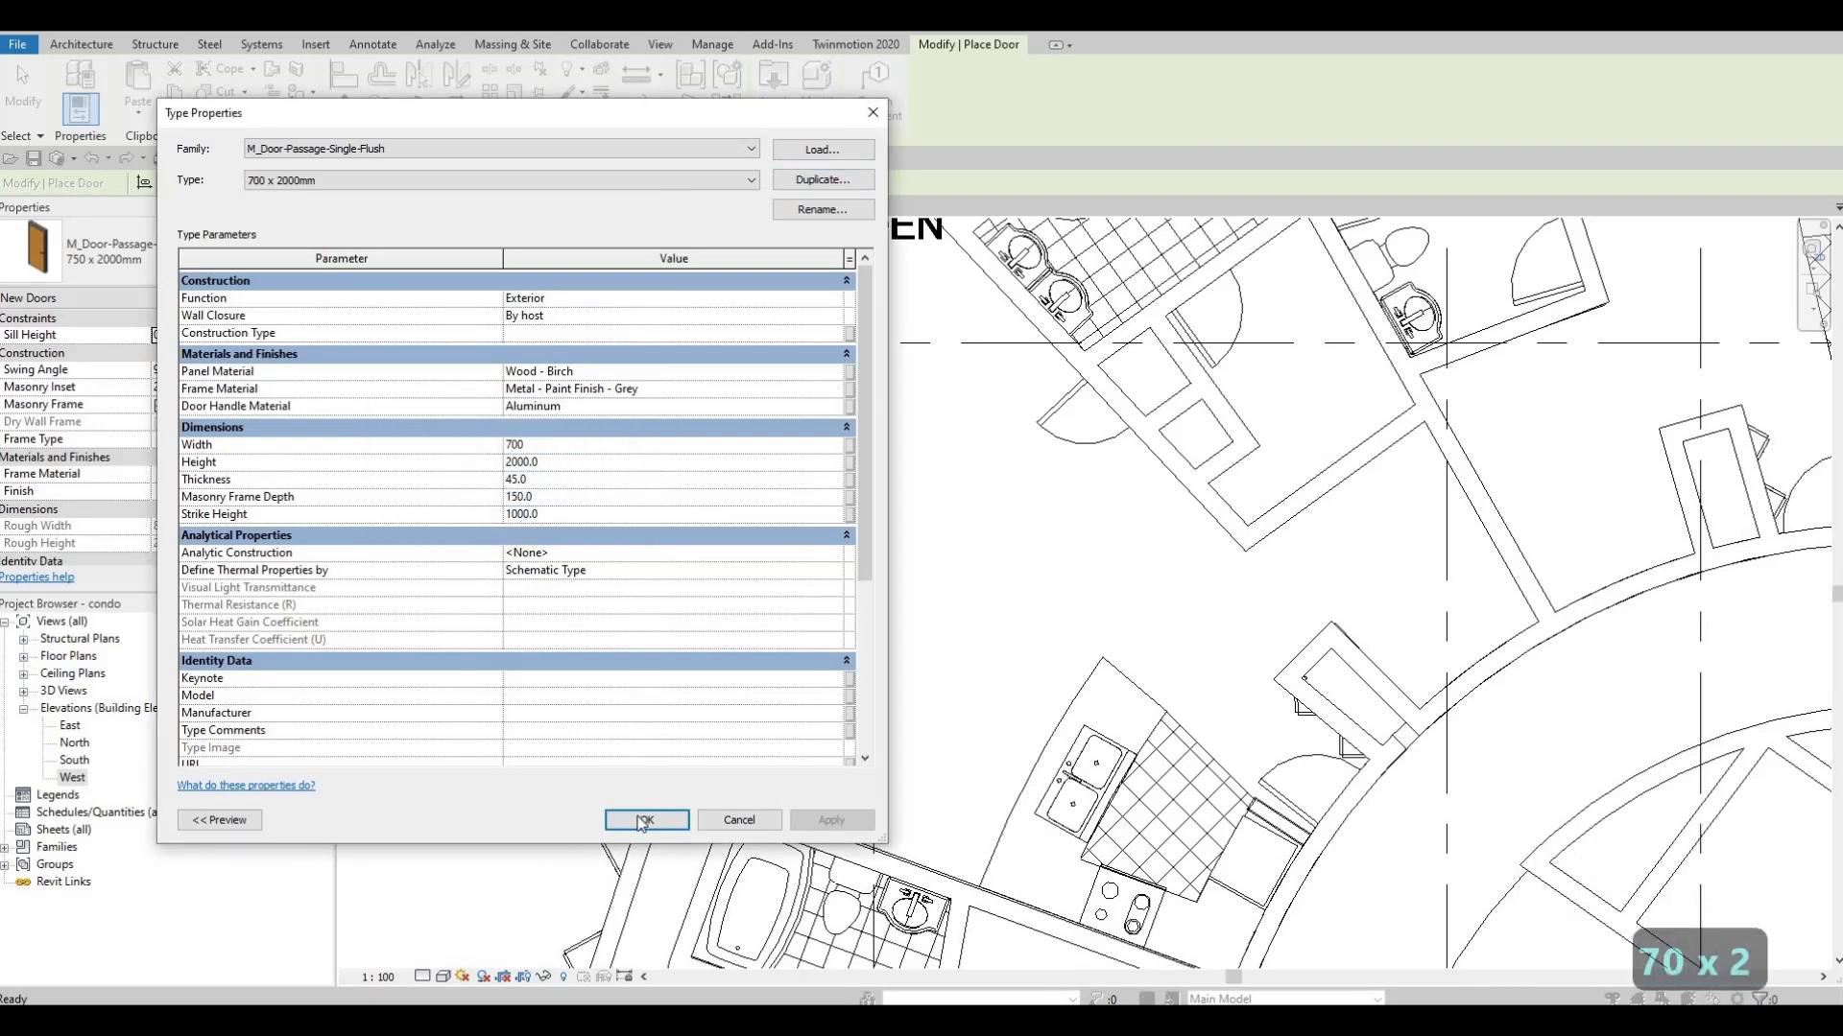
key("Return")
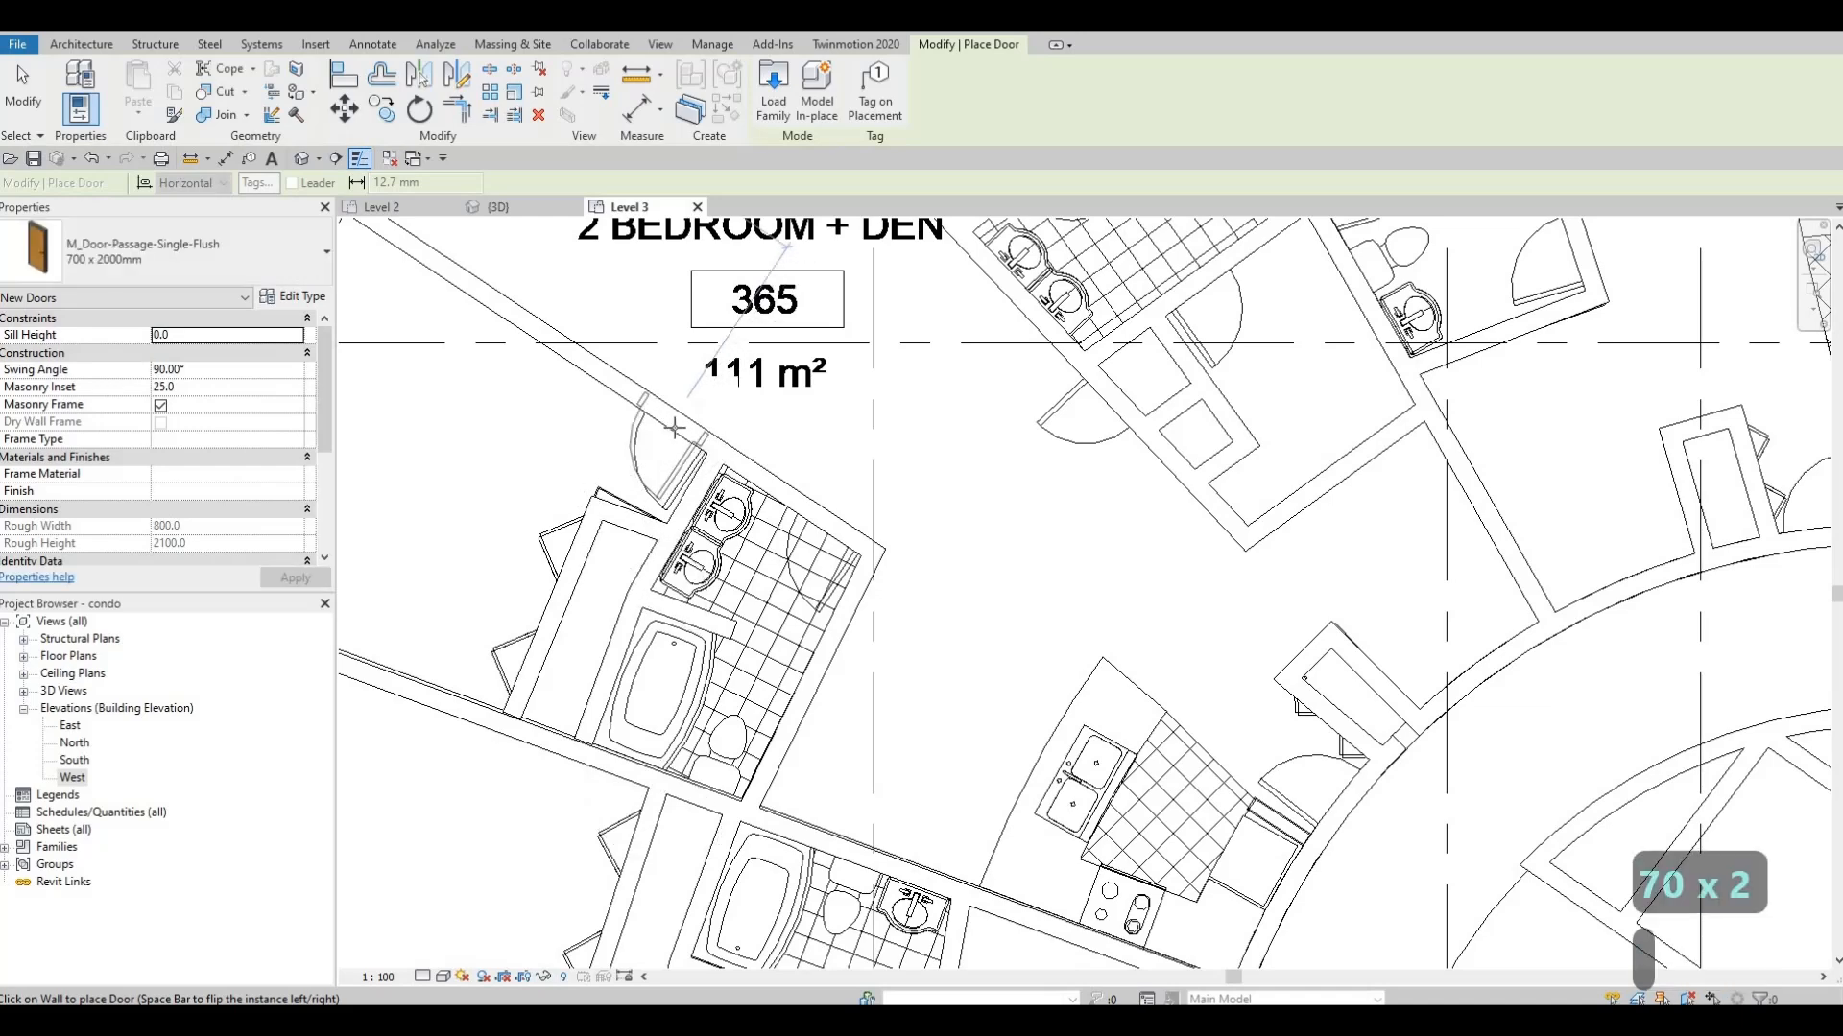
Place a 700 x 2000mm door in unit 365's wall beside the double-sink bathroom, flipped to match the drawn swing
key("space")
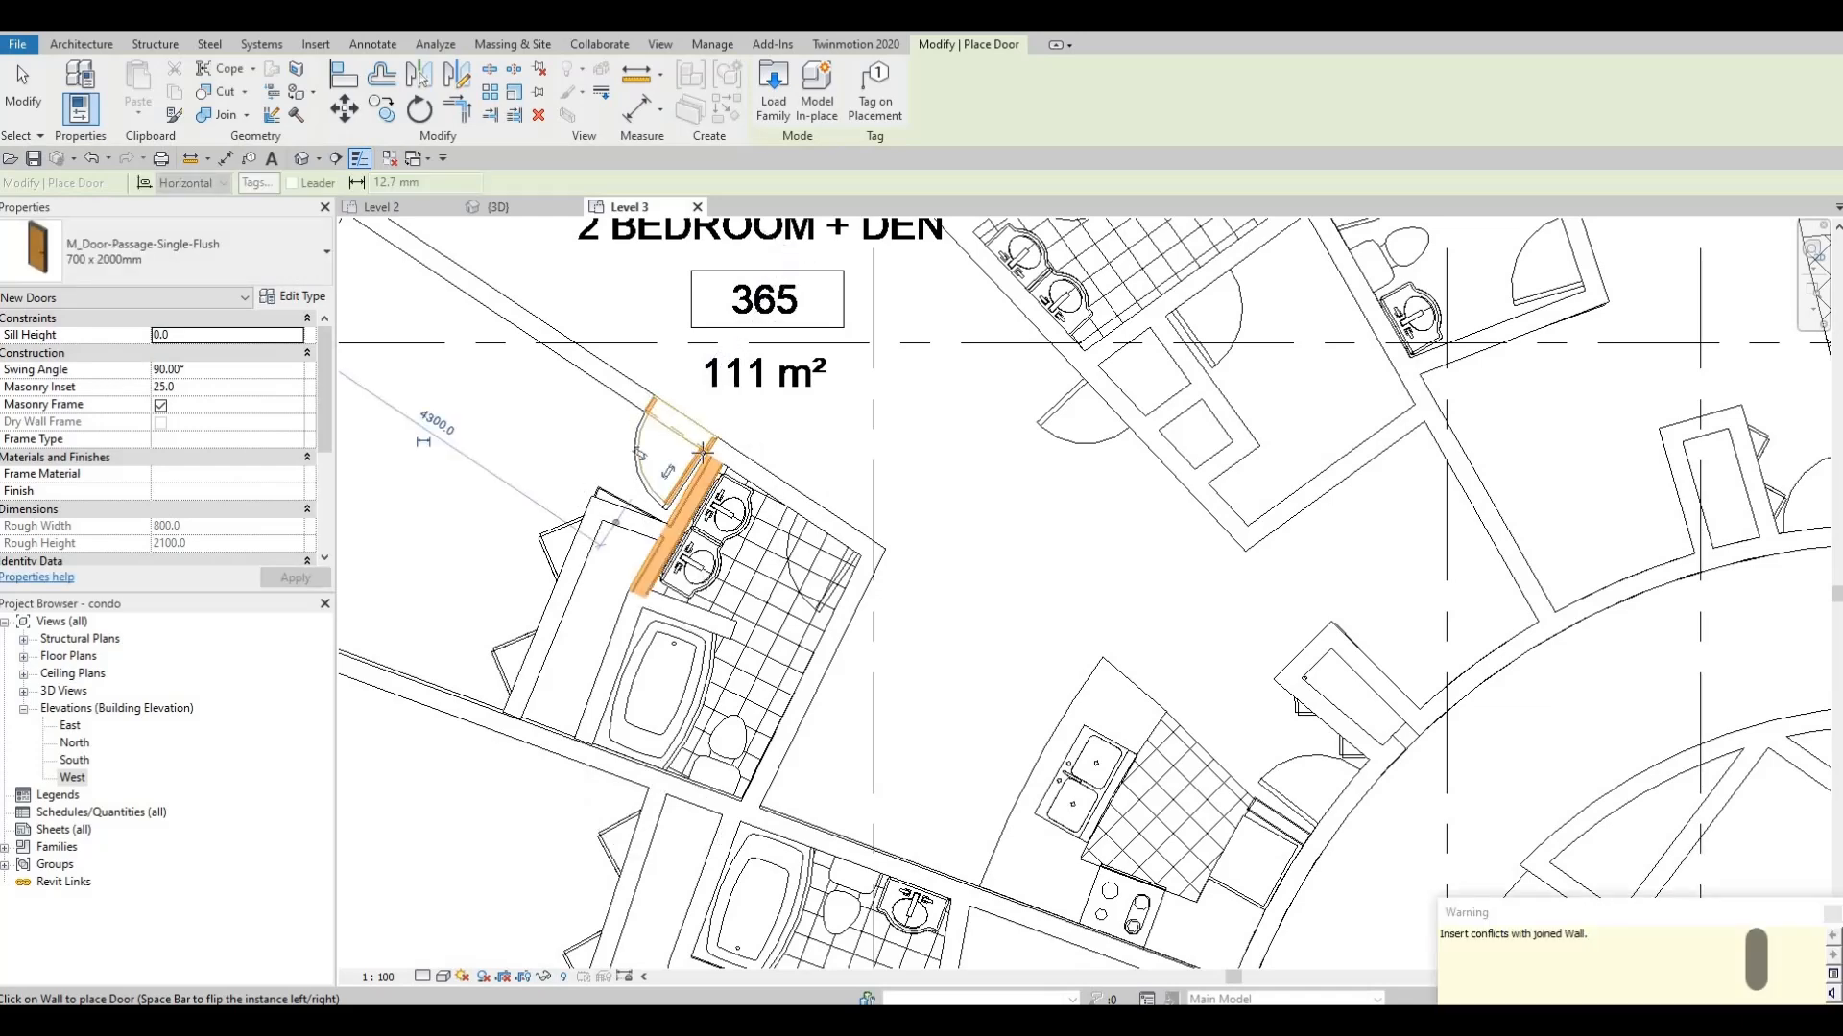
key("Escape")
scroll(833, 505, "up", 3)
scroll(596, 454, "up", 2)
key("Escape")
key("Escape")
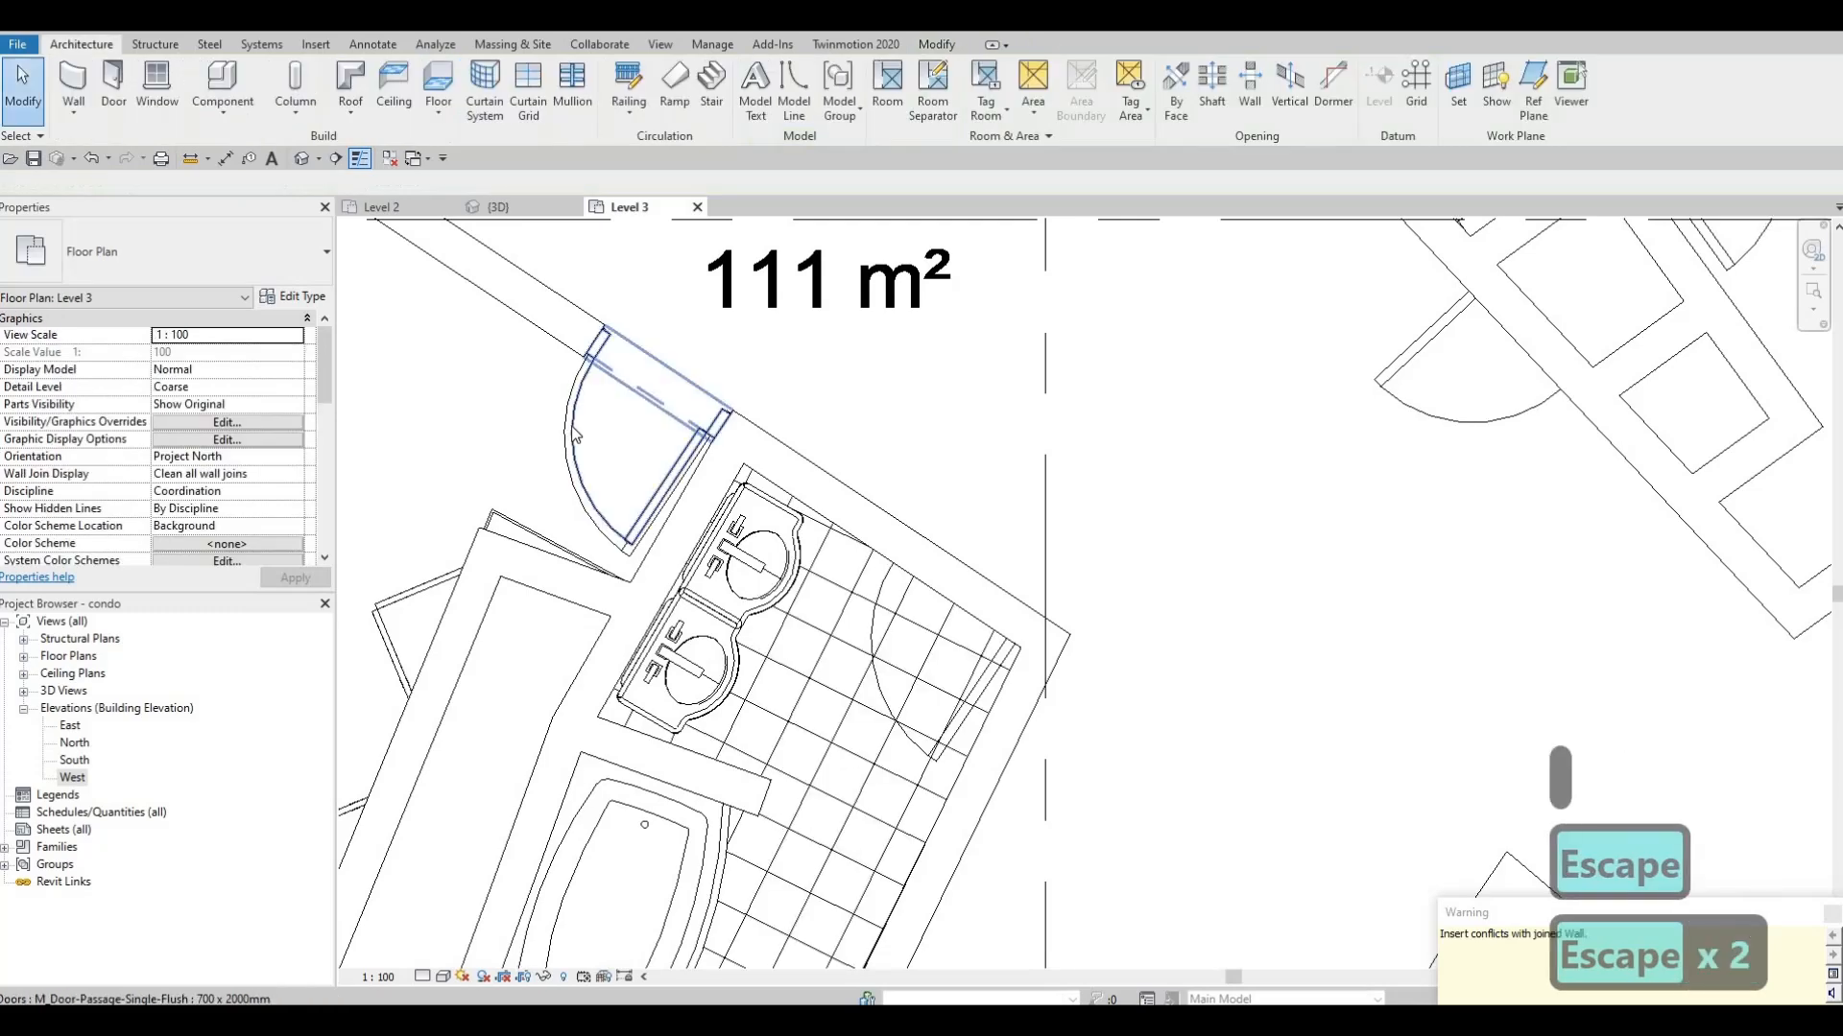
Nudge the new door beside the double-sink bathroom slightly away from the joined bathroom wall
left_click(573, 434)
key("Left")
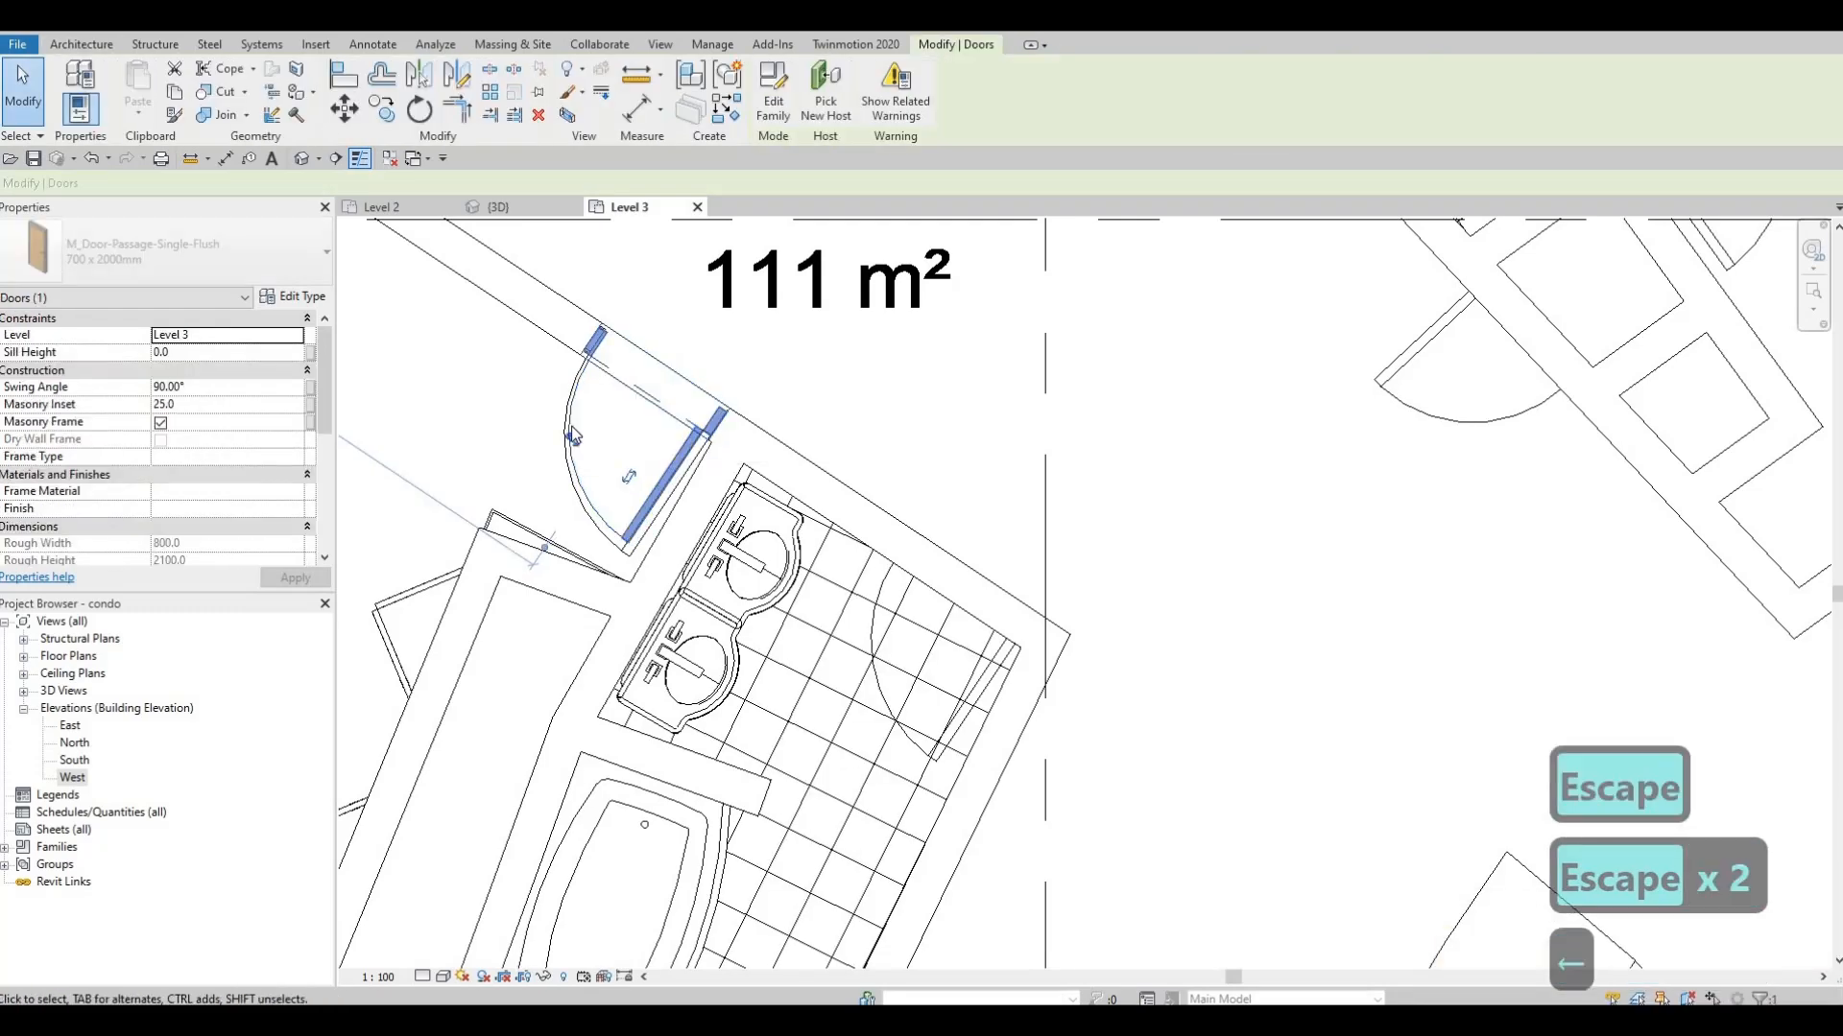
key("Escape")
key("Escape")
Create a similar 700 x 2000mm door in the bathroom's outer wall, flipped to match the drawn inward swing
left_click(573, 438)
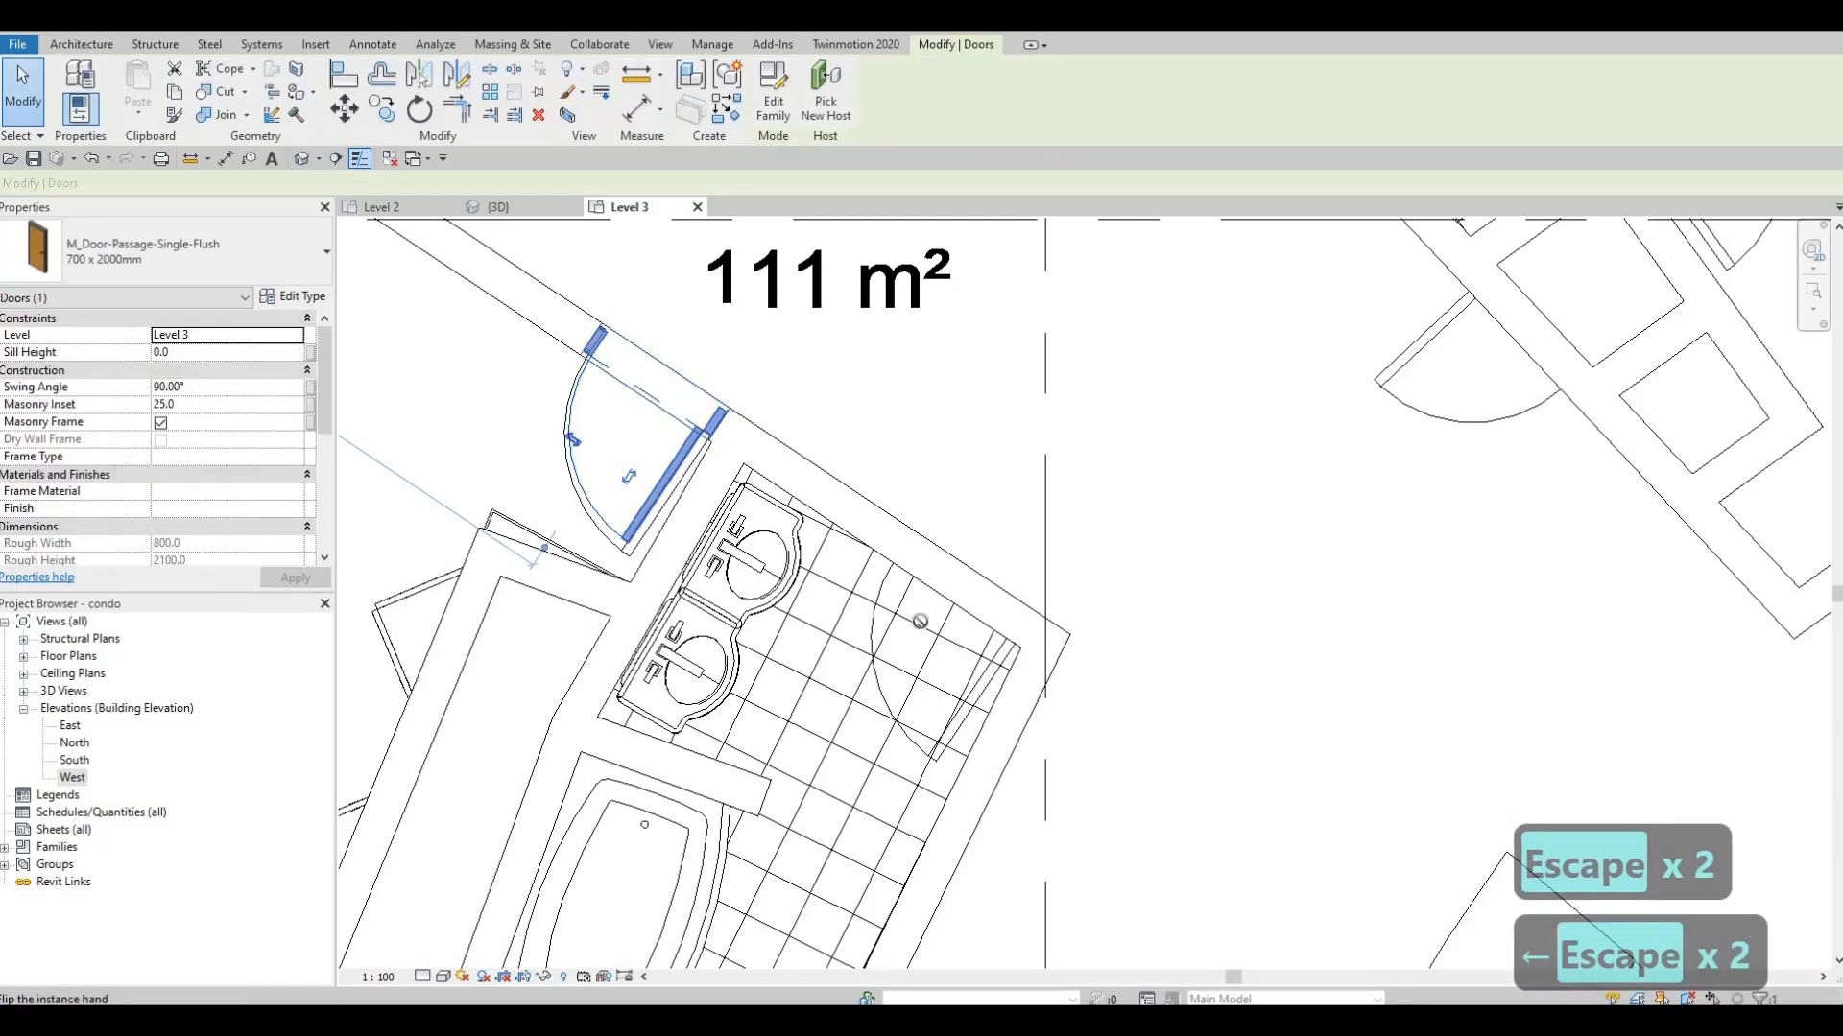
key("c")
key("s")
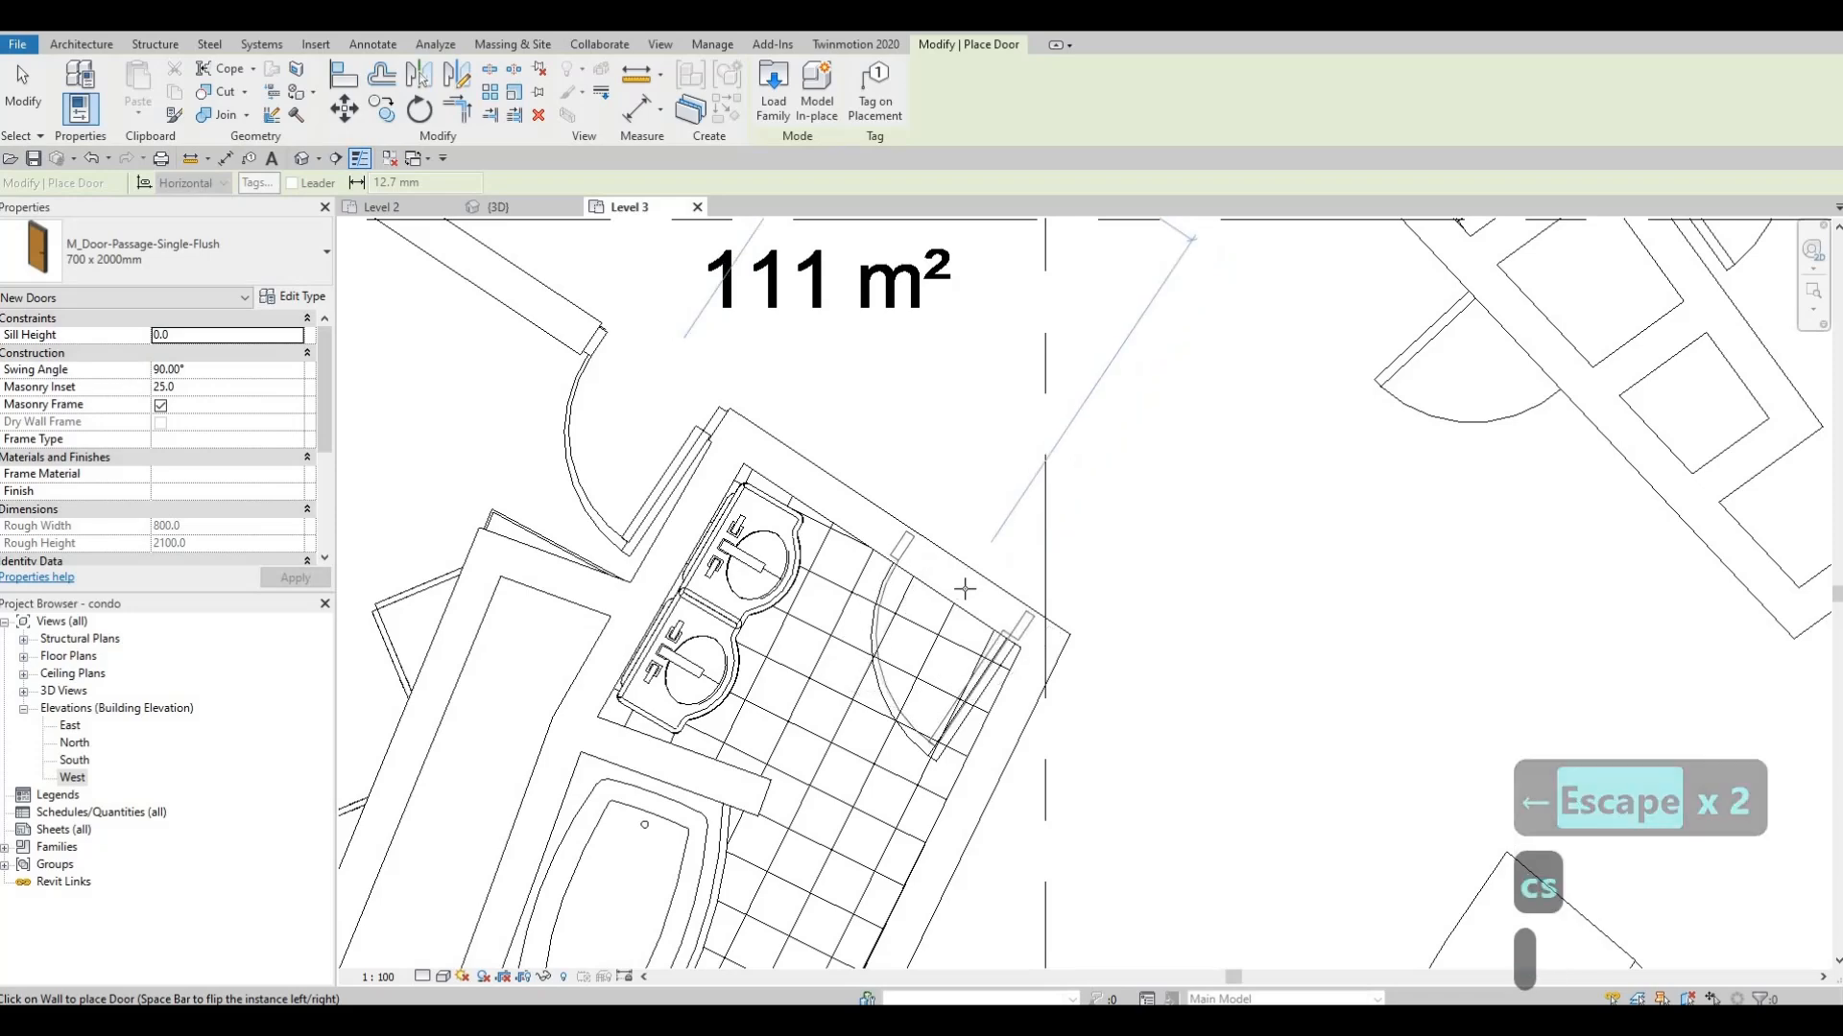
key("space")
left_click(947, 644)
Place another 700 x 2000mm door at the drawn opening beside unit 365's other double-sink bathroom, matching its swing
middle_click_drag(789, 818, 914, 409)
scroll(844, 505, "down", 1)
scroll(843, 505, "down", 1)
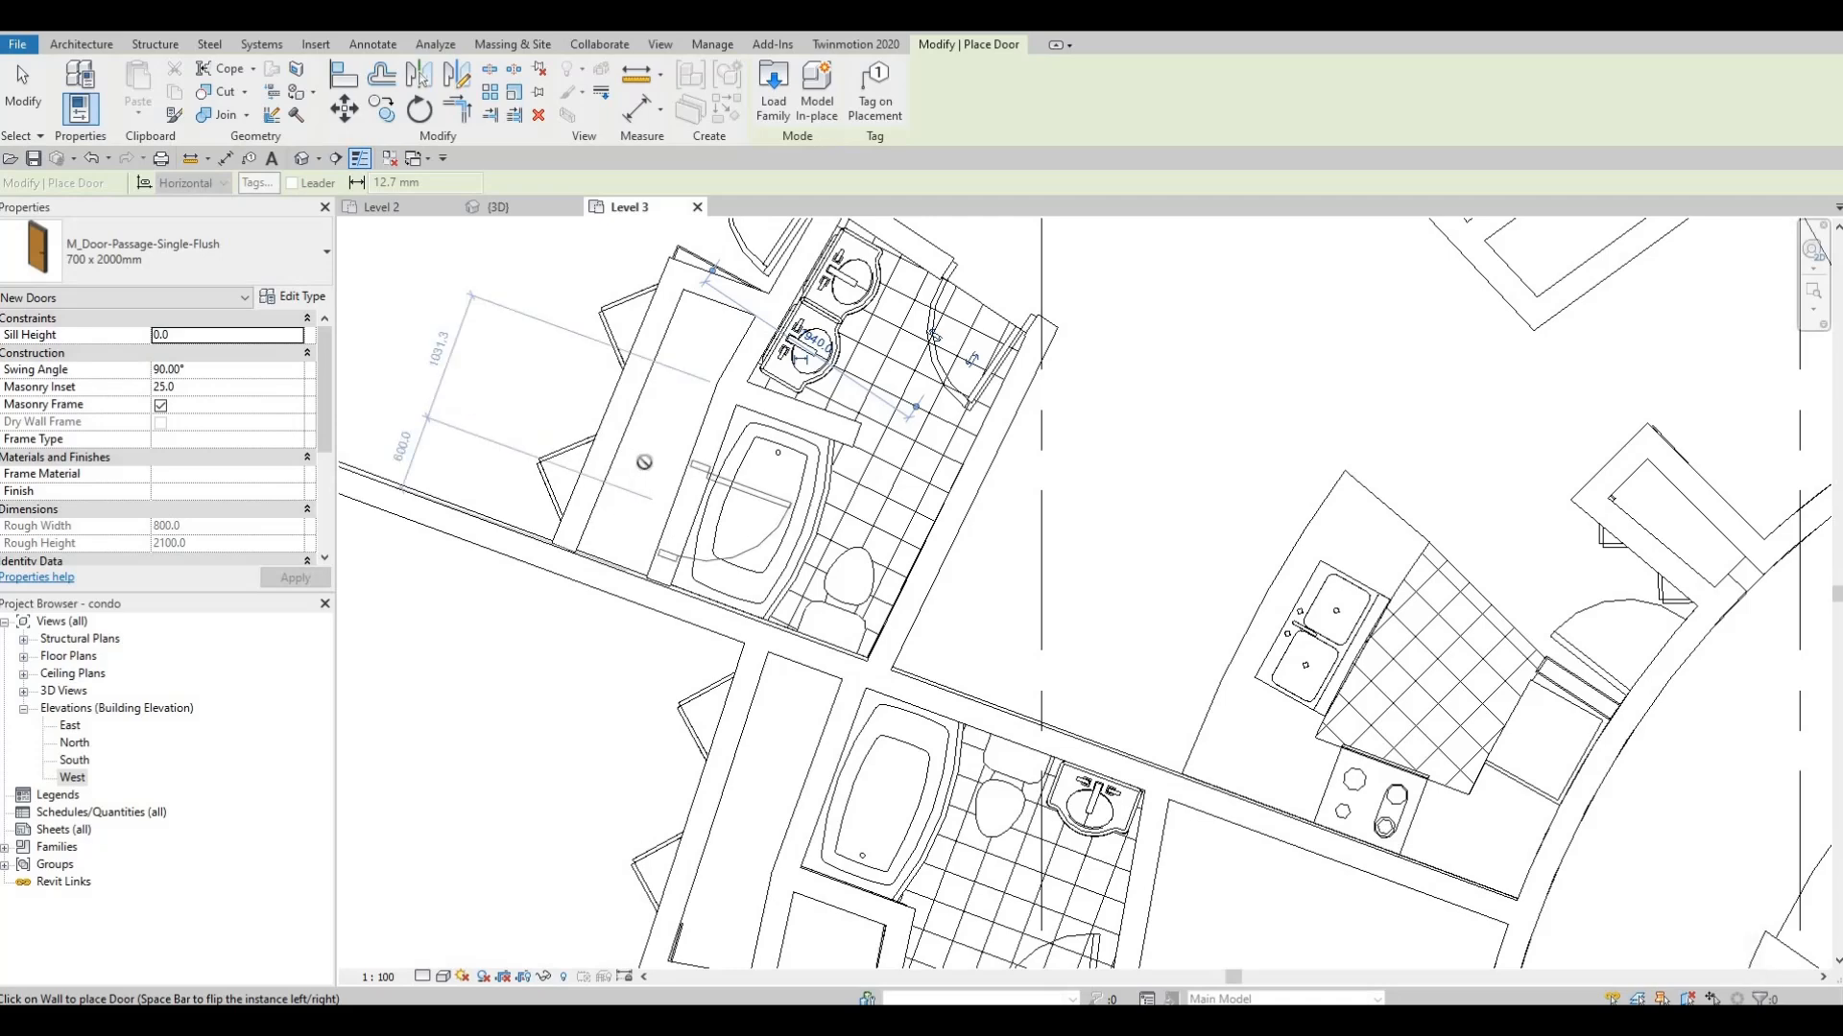
scroll(714, 476, "down", 4)
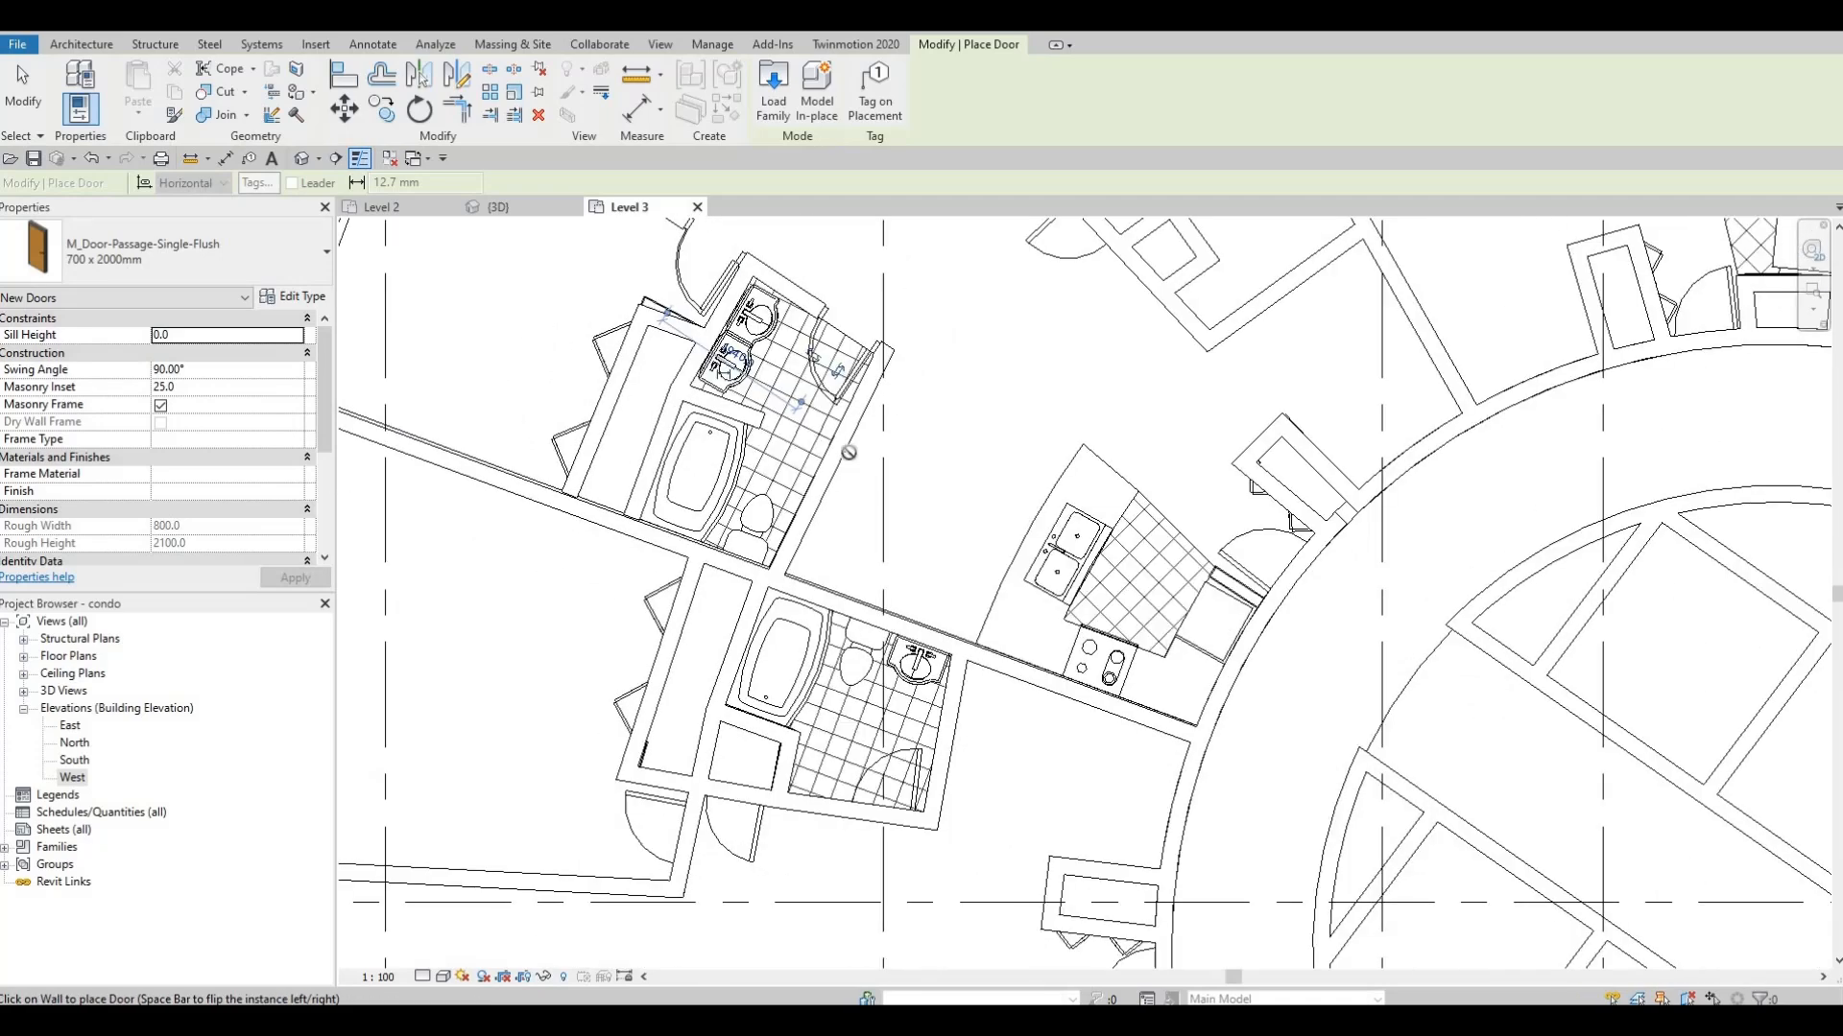
scroll(847, 437, "down", 1)
middle_click_drag(847, 437, 804, 527)
scroll(833, 446, "up", 7)
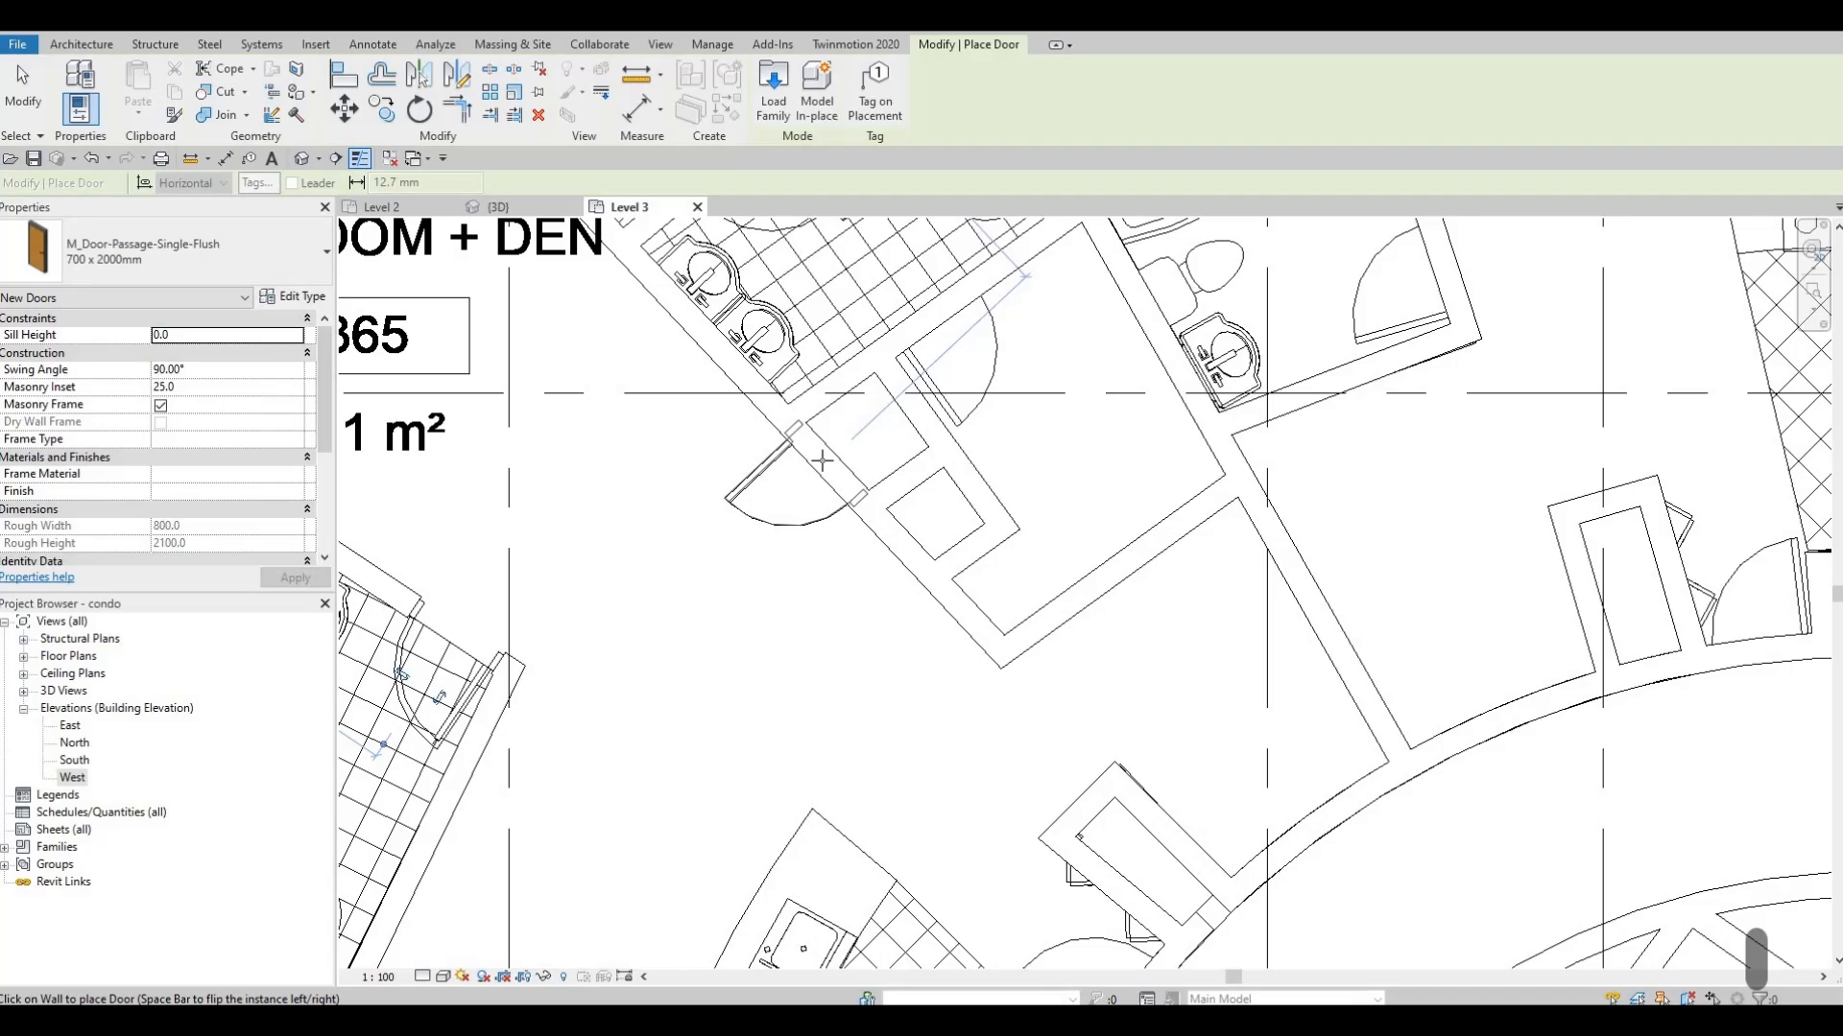
middle_click_drag(992, 370, 990, 395)
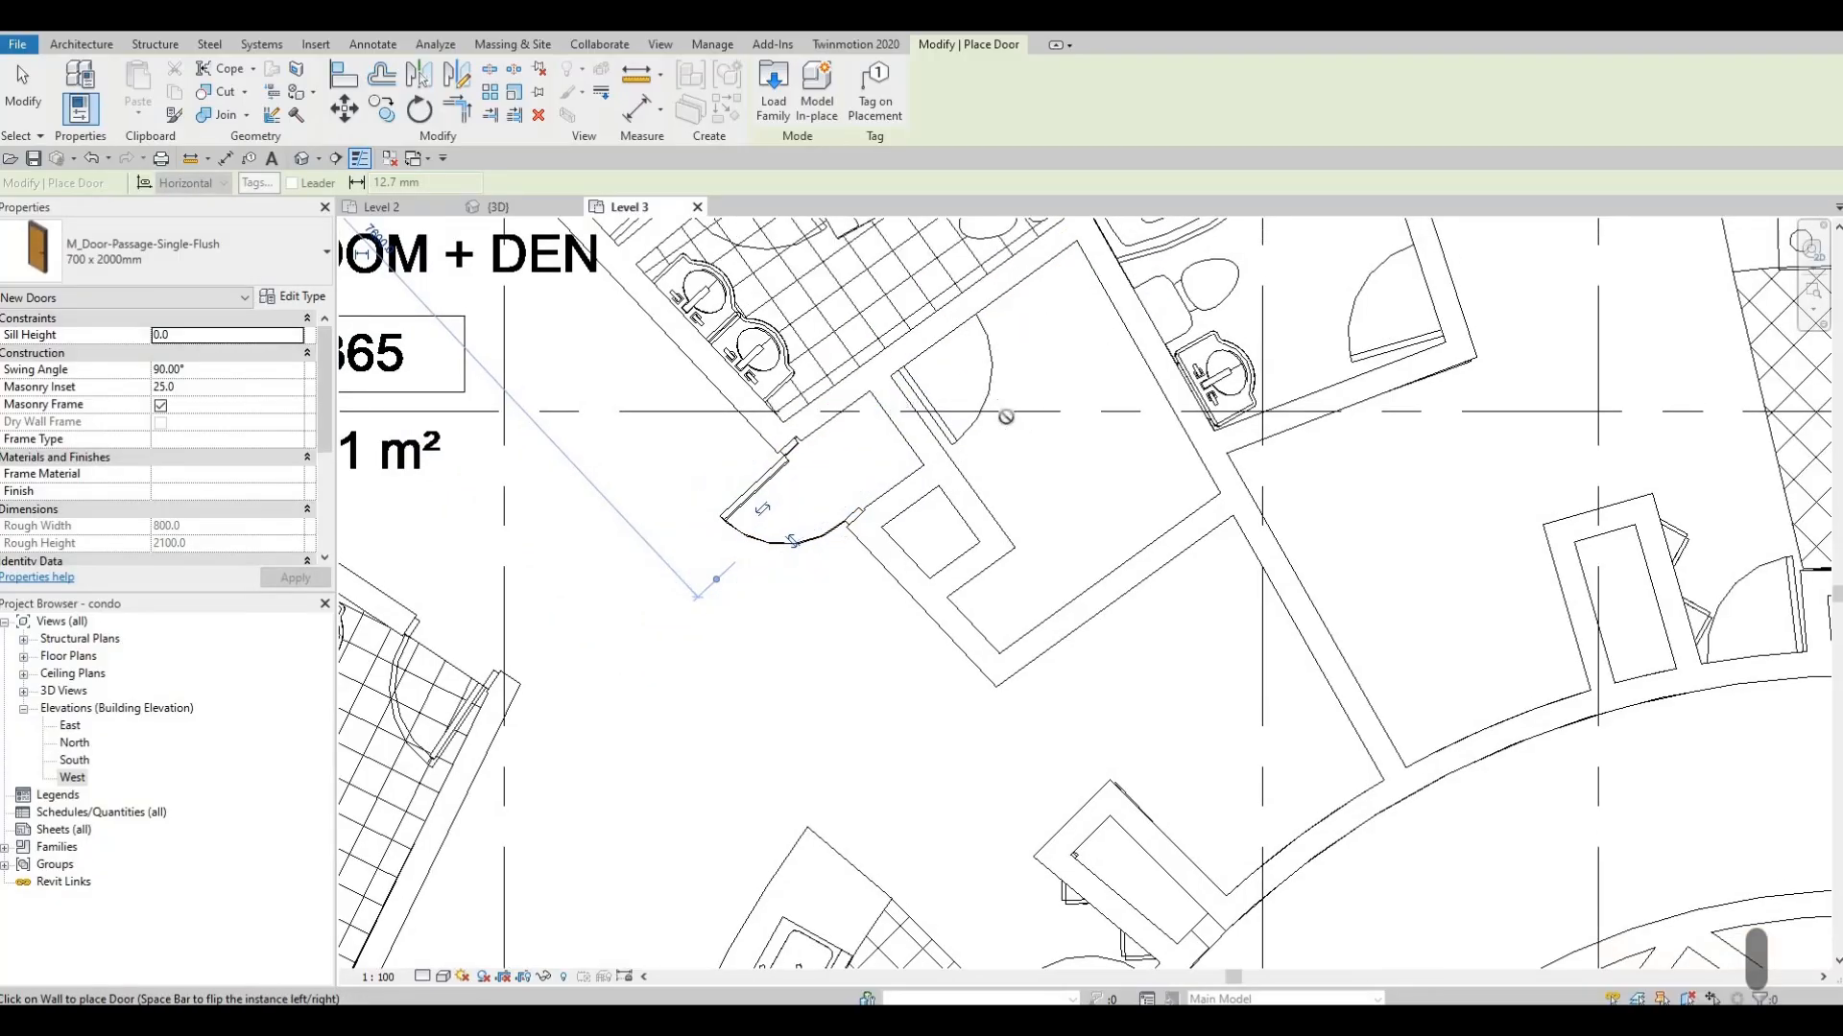
scroll(1005, 418, "up", 1)
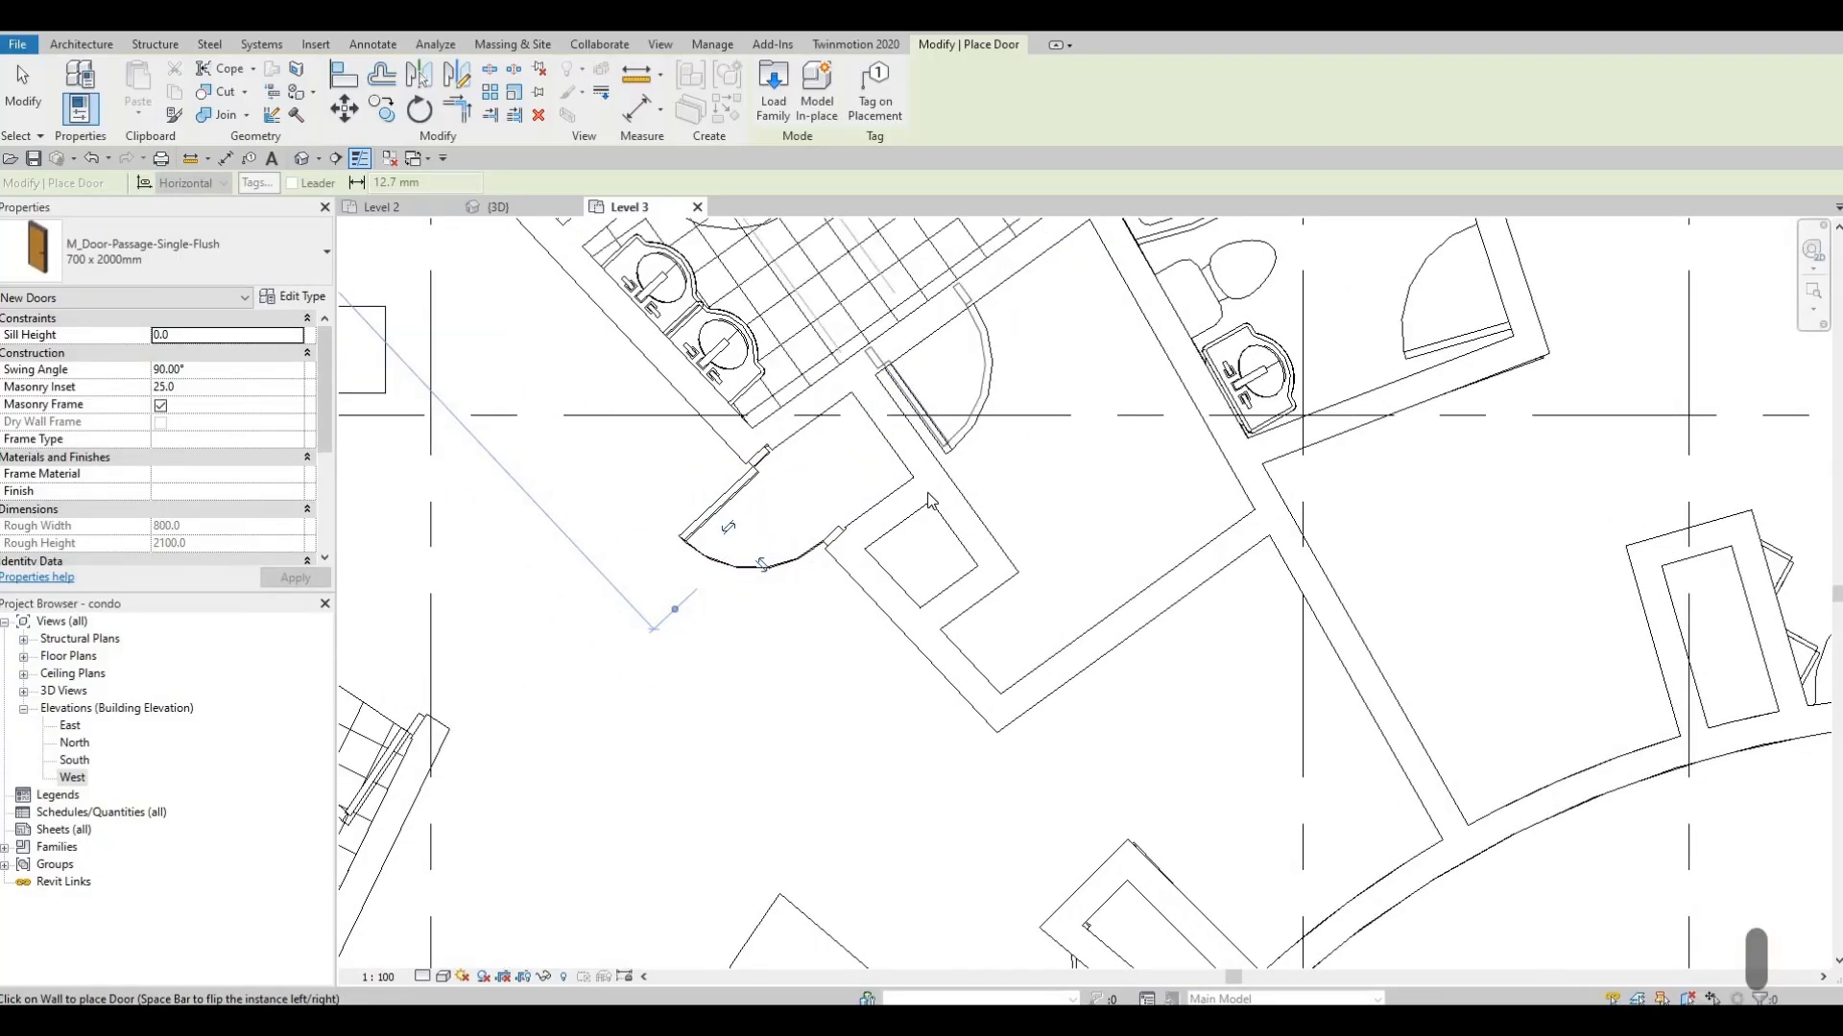
Place 700 x 2000mm doors at the drawn opening beside unit 365's shower and in the diagonal wall just outside that bathroom
scroll(845, 407, "down", 2)
middle_click_drag(796, 331, 864, 523)
scroll(830, 415, "down", 1)
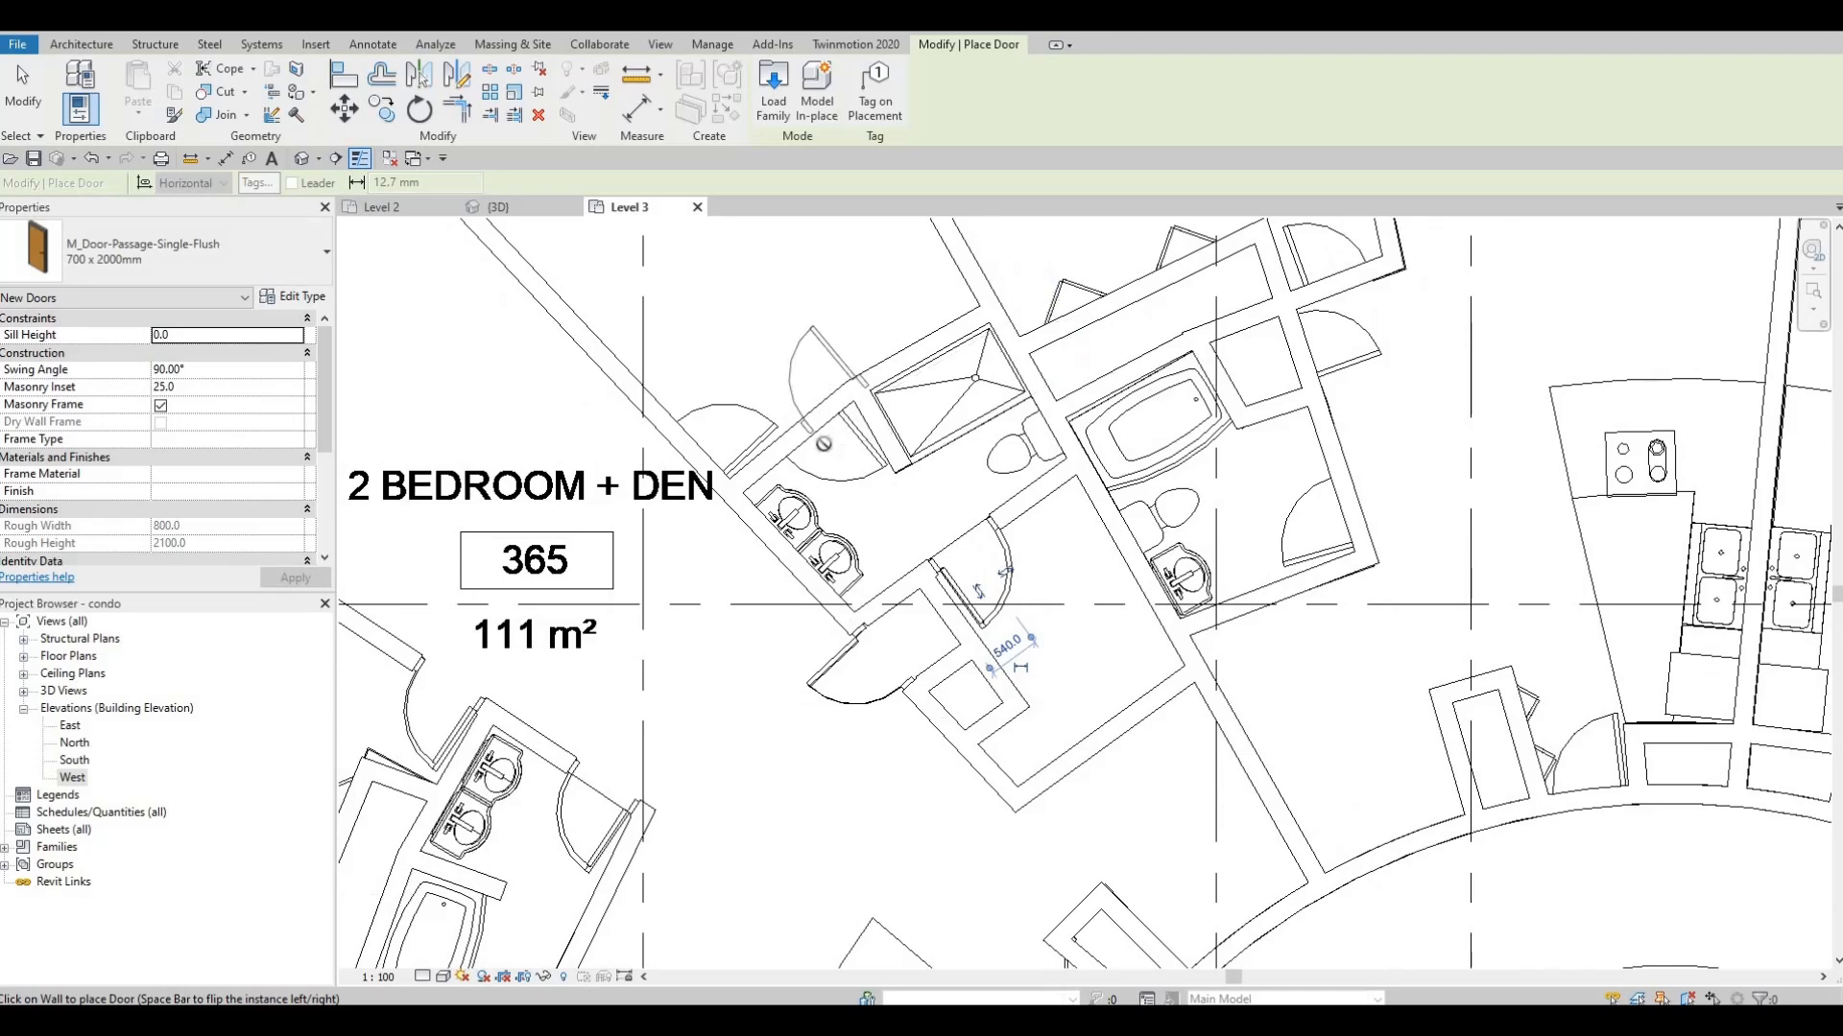
scroll(824, 444, "up", 2)
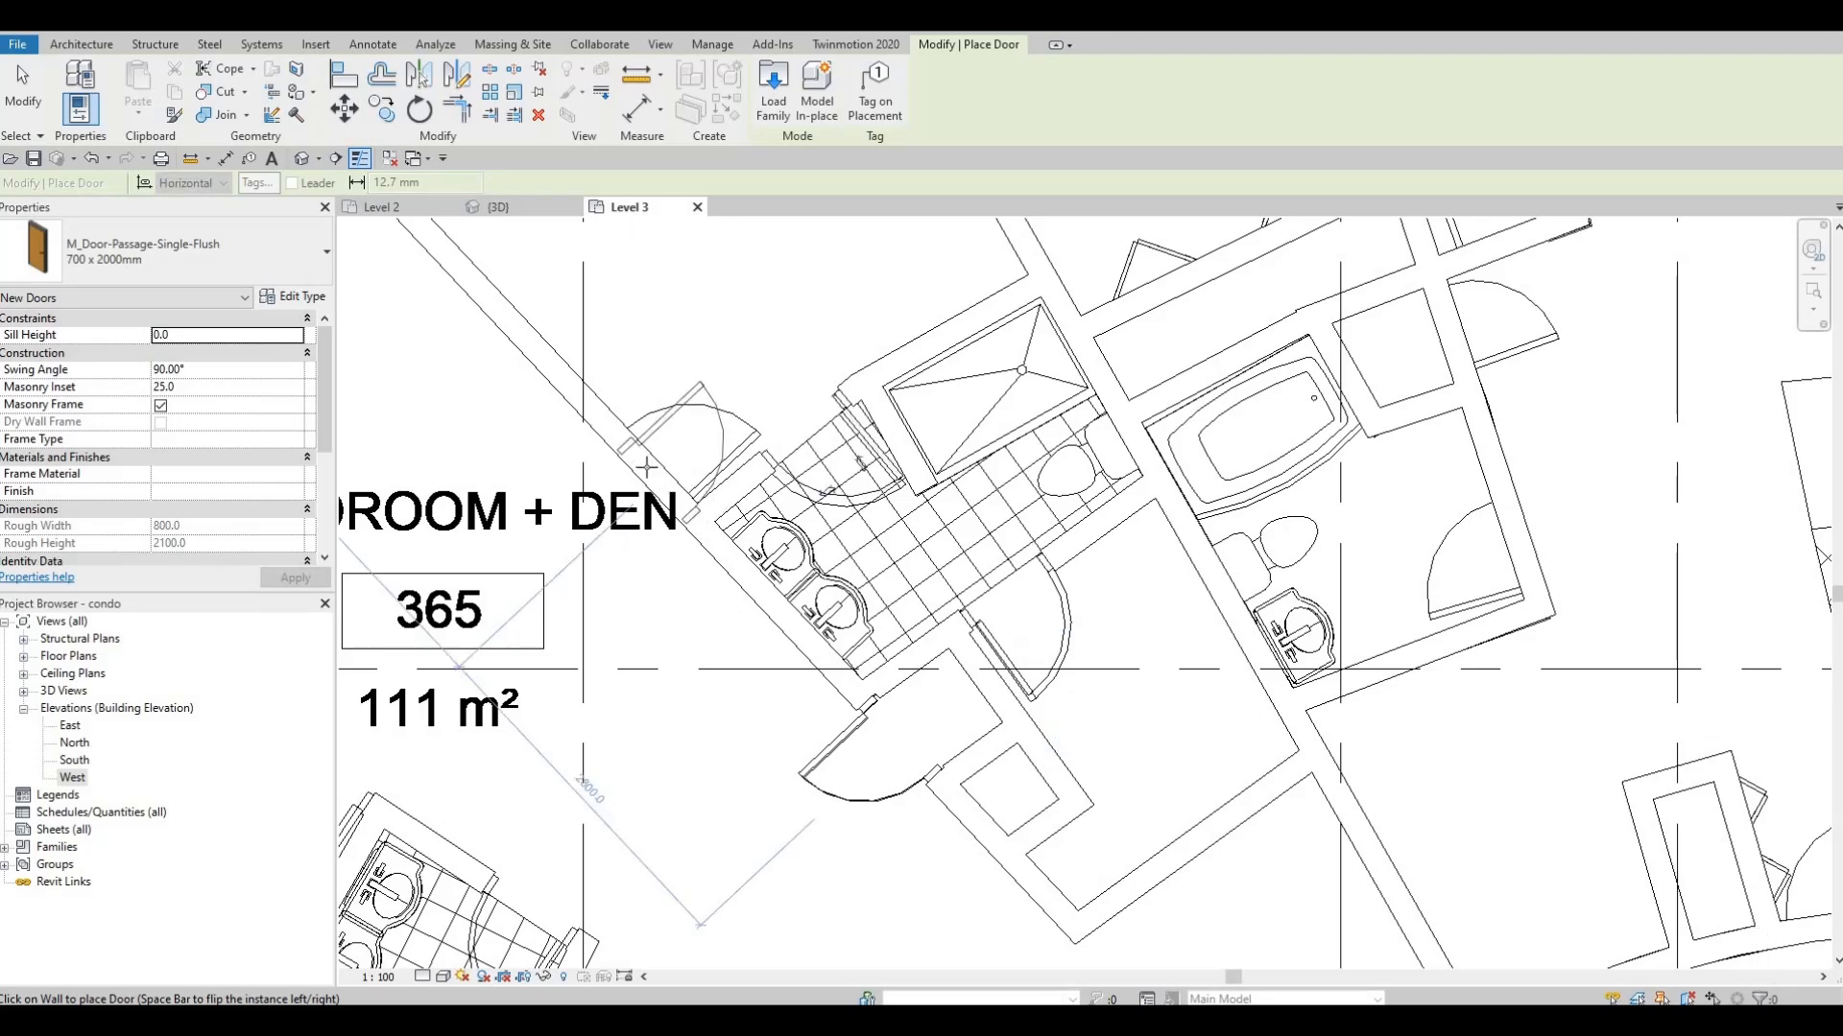
left_click(645, 467)
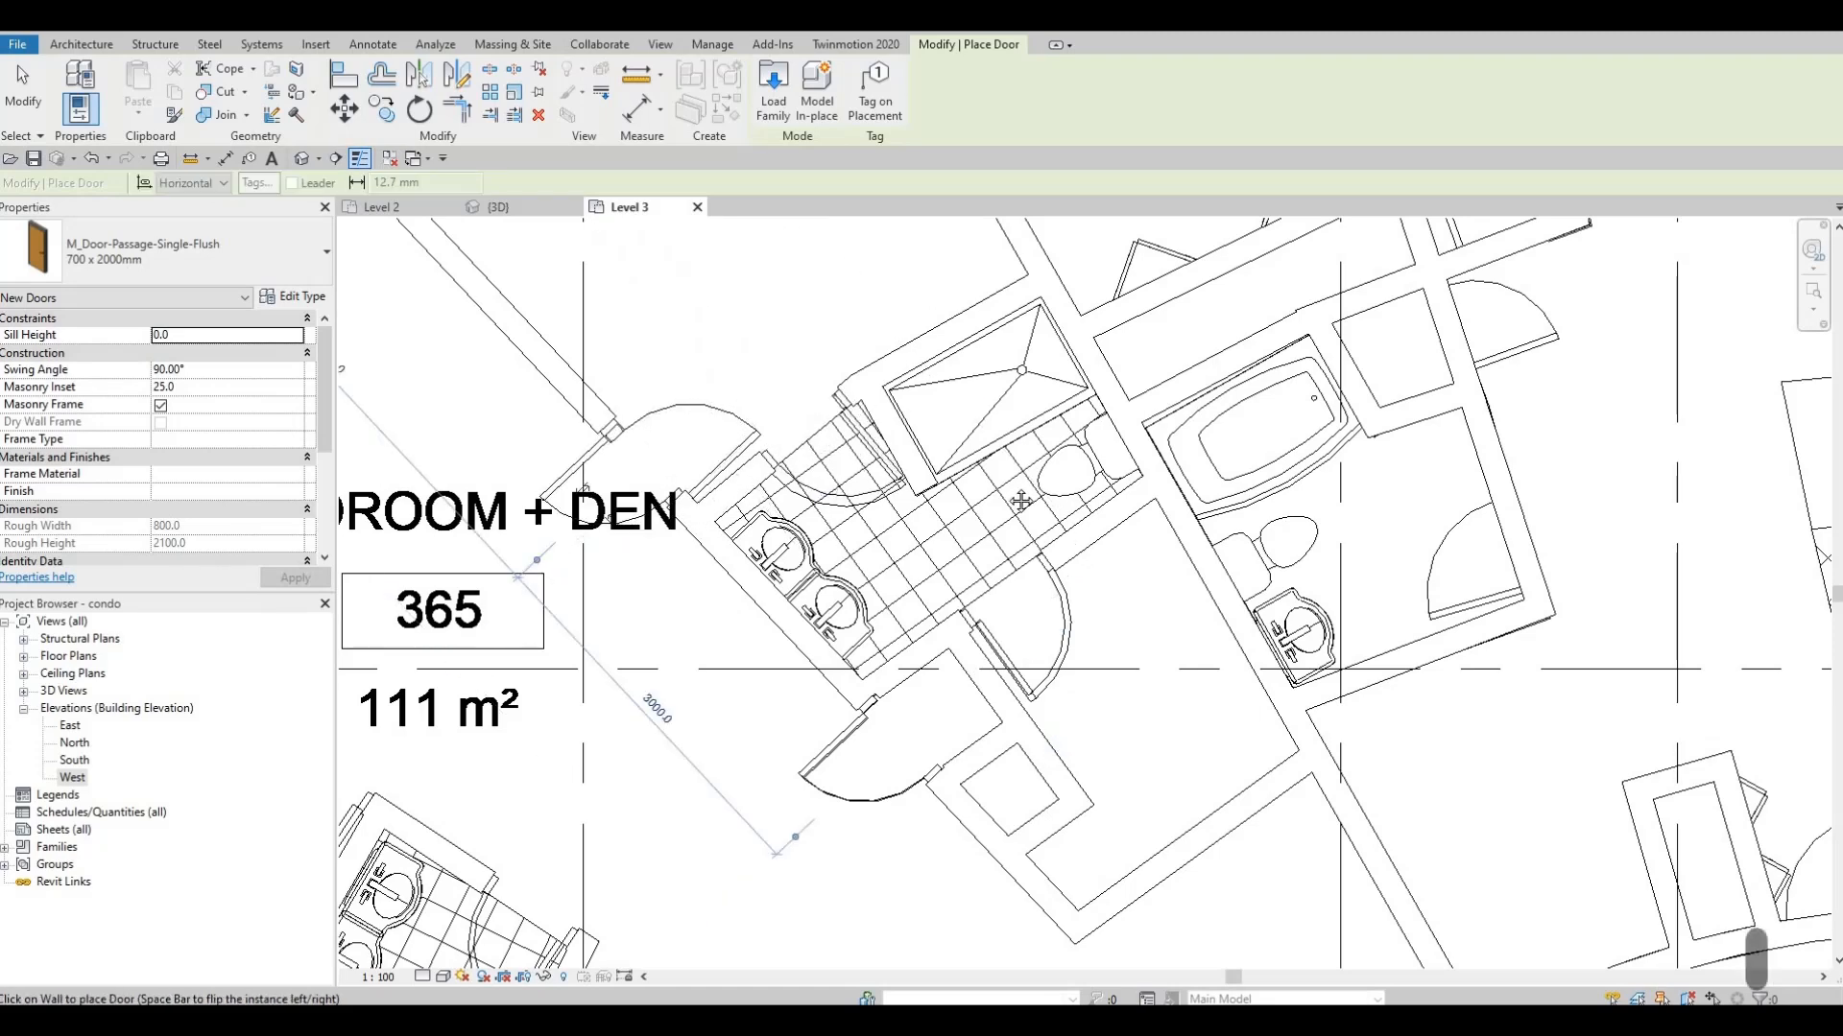
Place 700 x 2000mm doors at unit 366's closet, bedroom and bathroom openings, matching the drawn swings
scroll(1106, 806, "down", 3)
middle_click_drag(1107, 807, 1107, 522)
scroll(1111, 653, "down", 2)
middle_click_drag(1112, 653, 1077, 654)
middle_click_drag(1102, 593, 1102, 532)
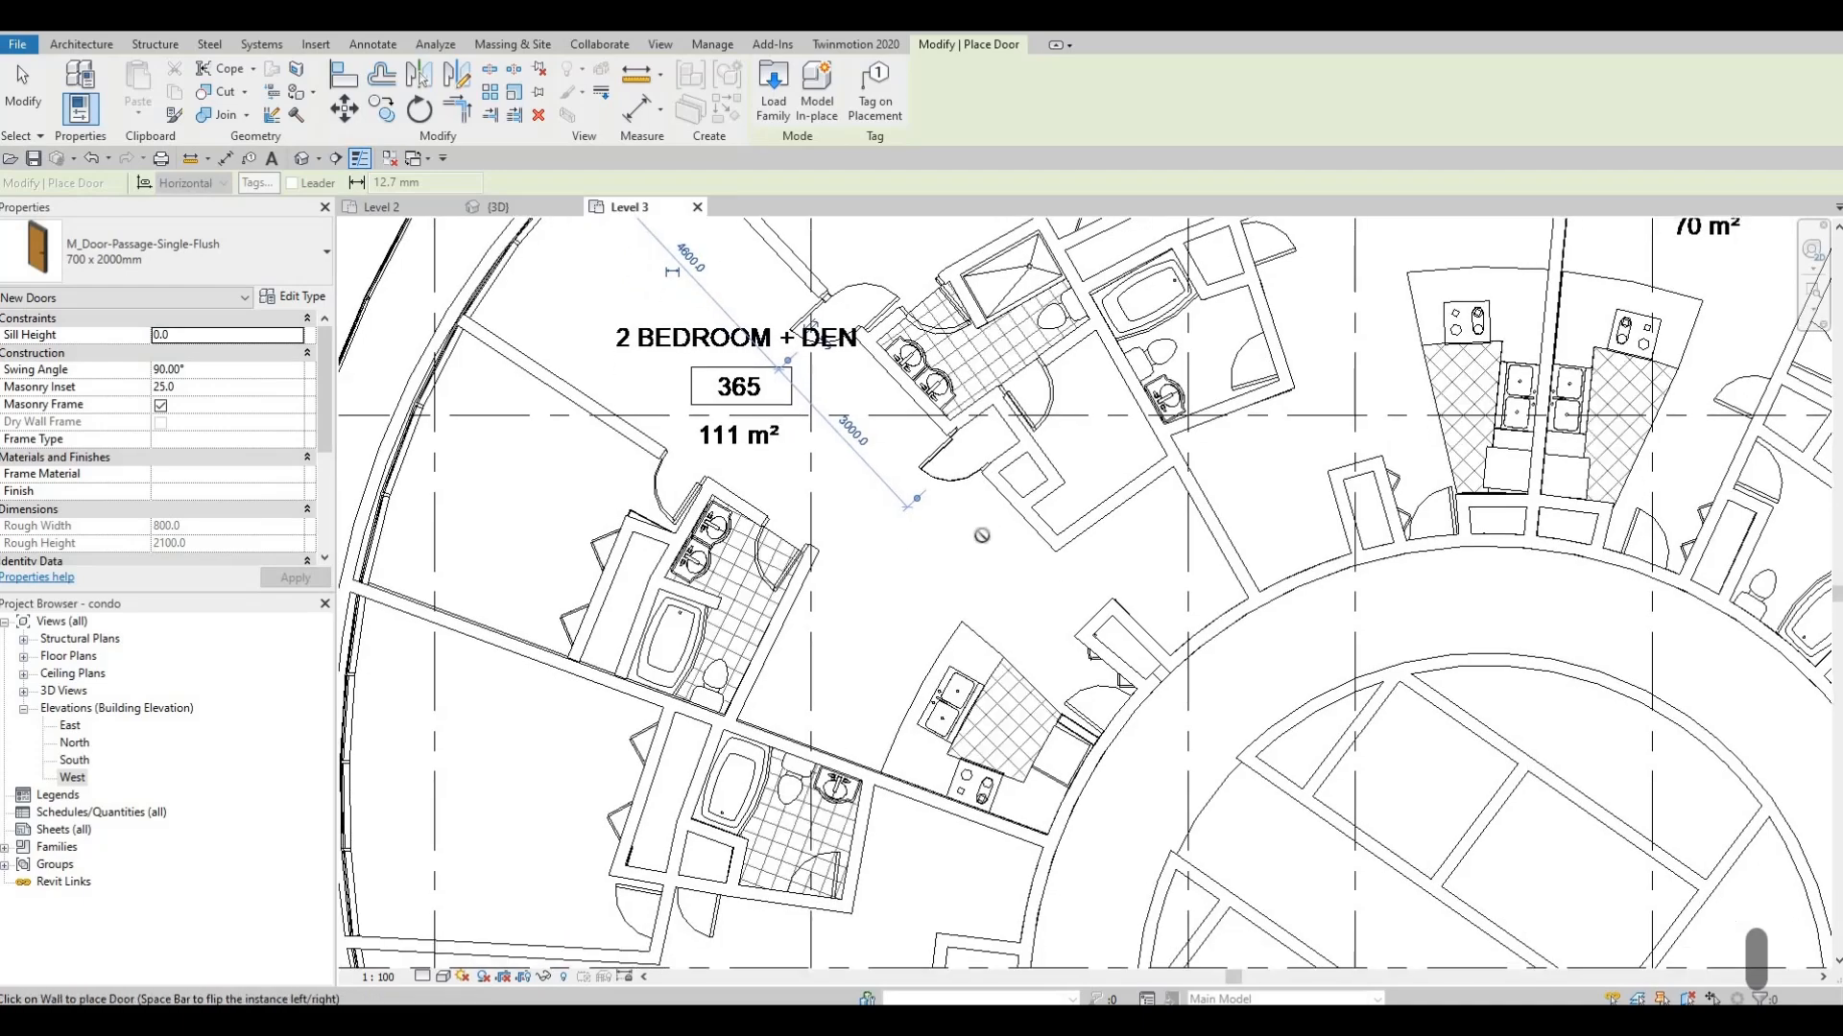
mouse_move(945, 540)
middle_mouse_down()
mouse_move(912, 531)
mouse_move(883, 482)
middle_mouse_up()
scroll(909, 518, "down", 2)
scroll(883, 482, "down", 1)
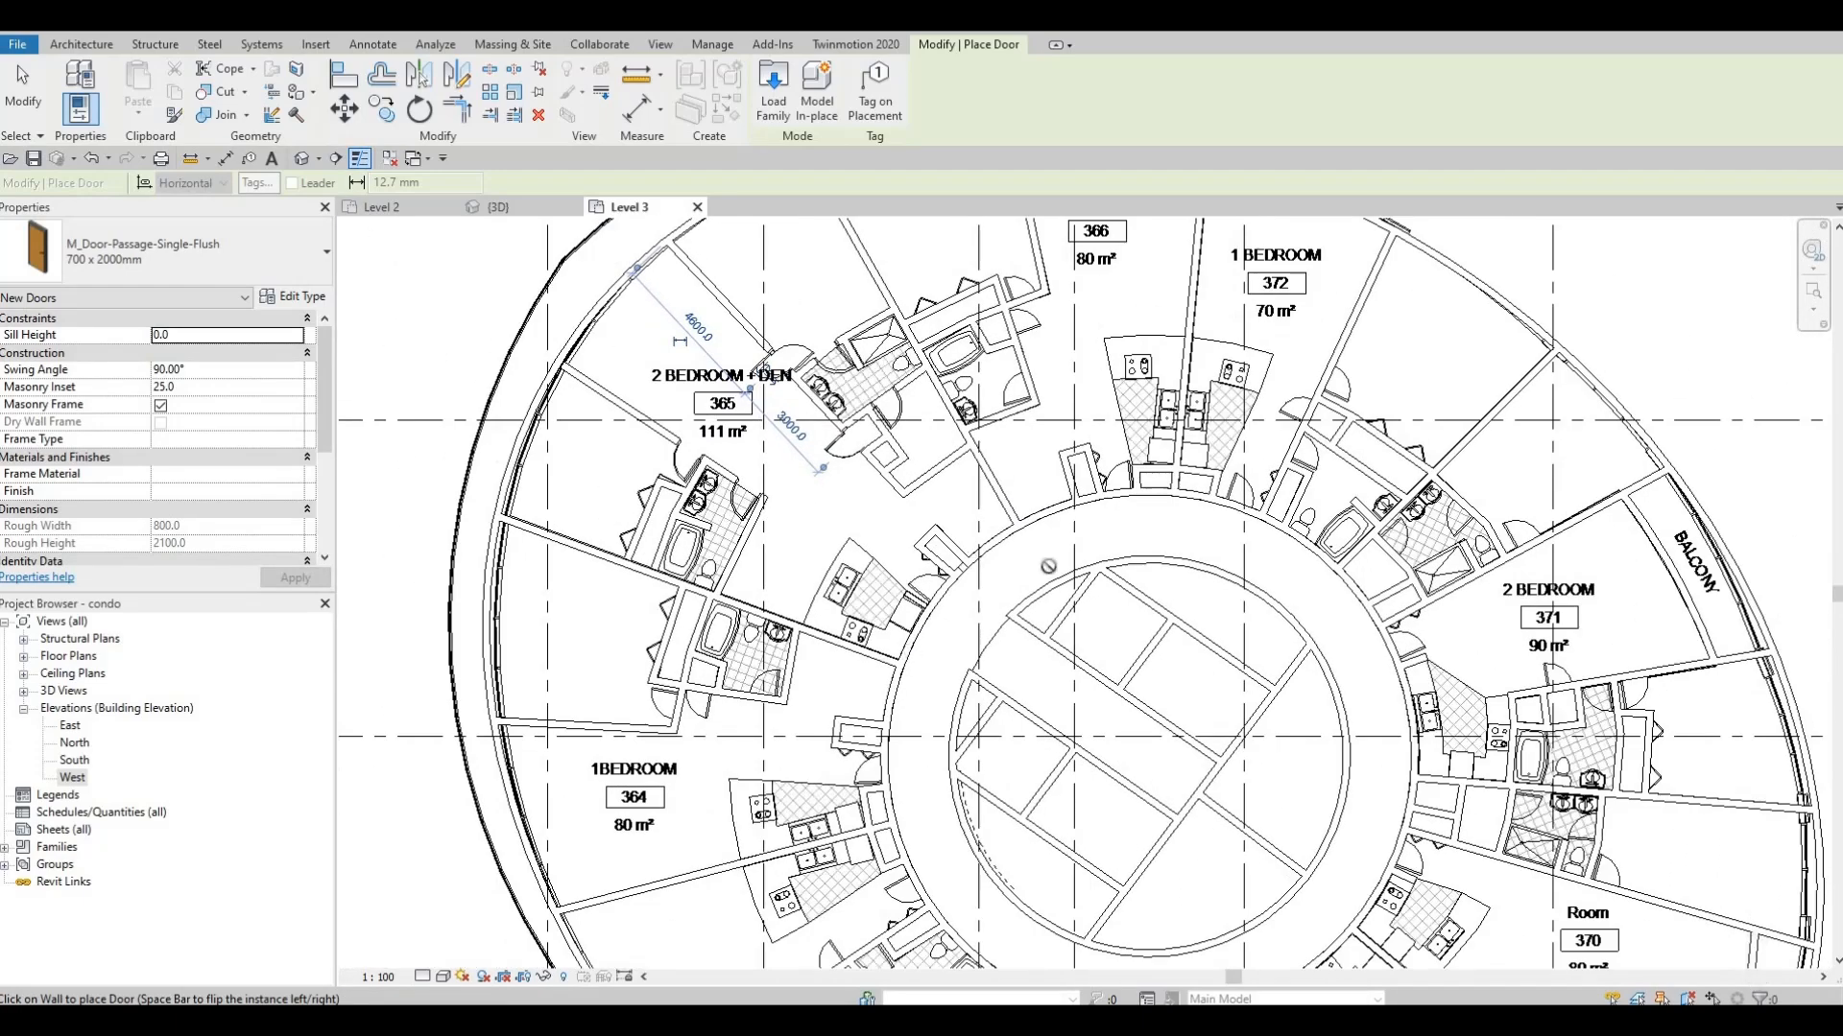
middle_click_drag(1020, 461, 929, 615)
middle_click_drag(887, 407, 772, 317)
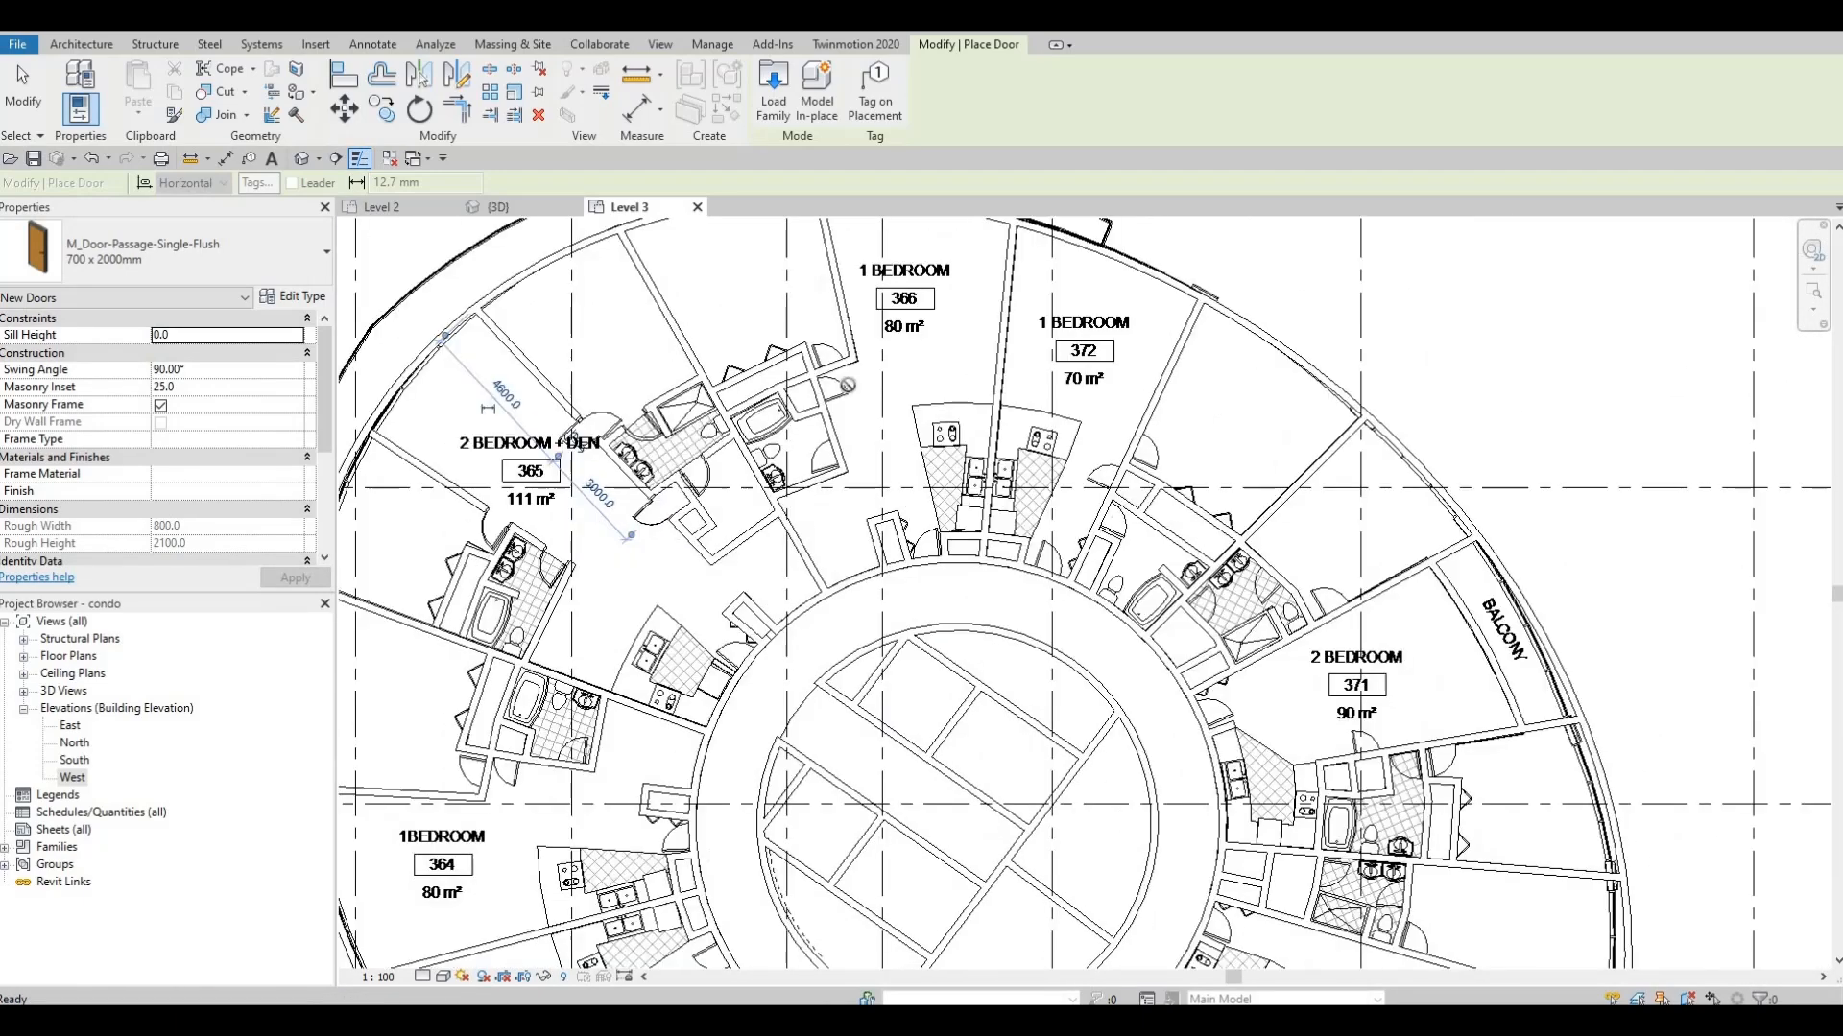
scroll(757, 429, "up", 5)
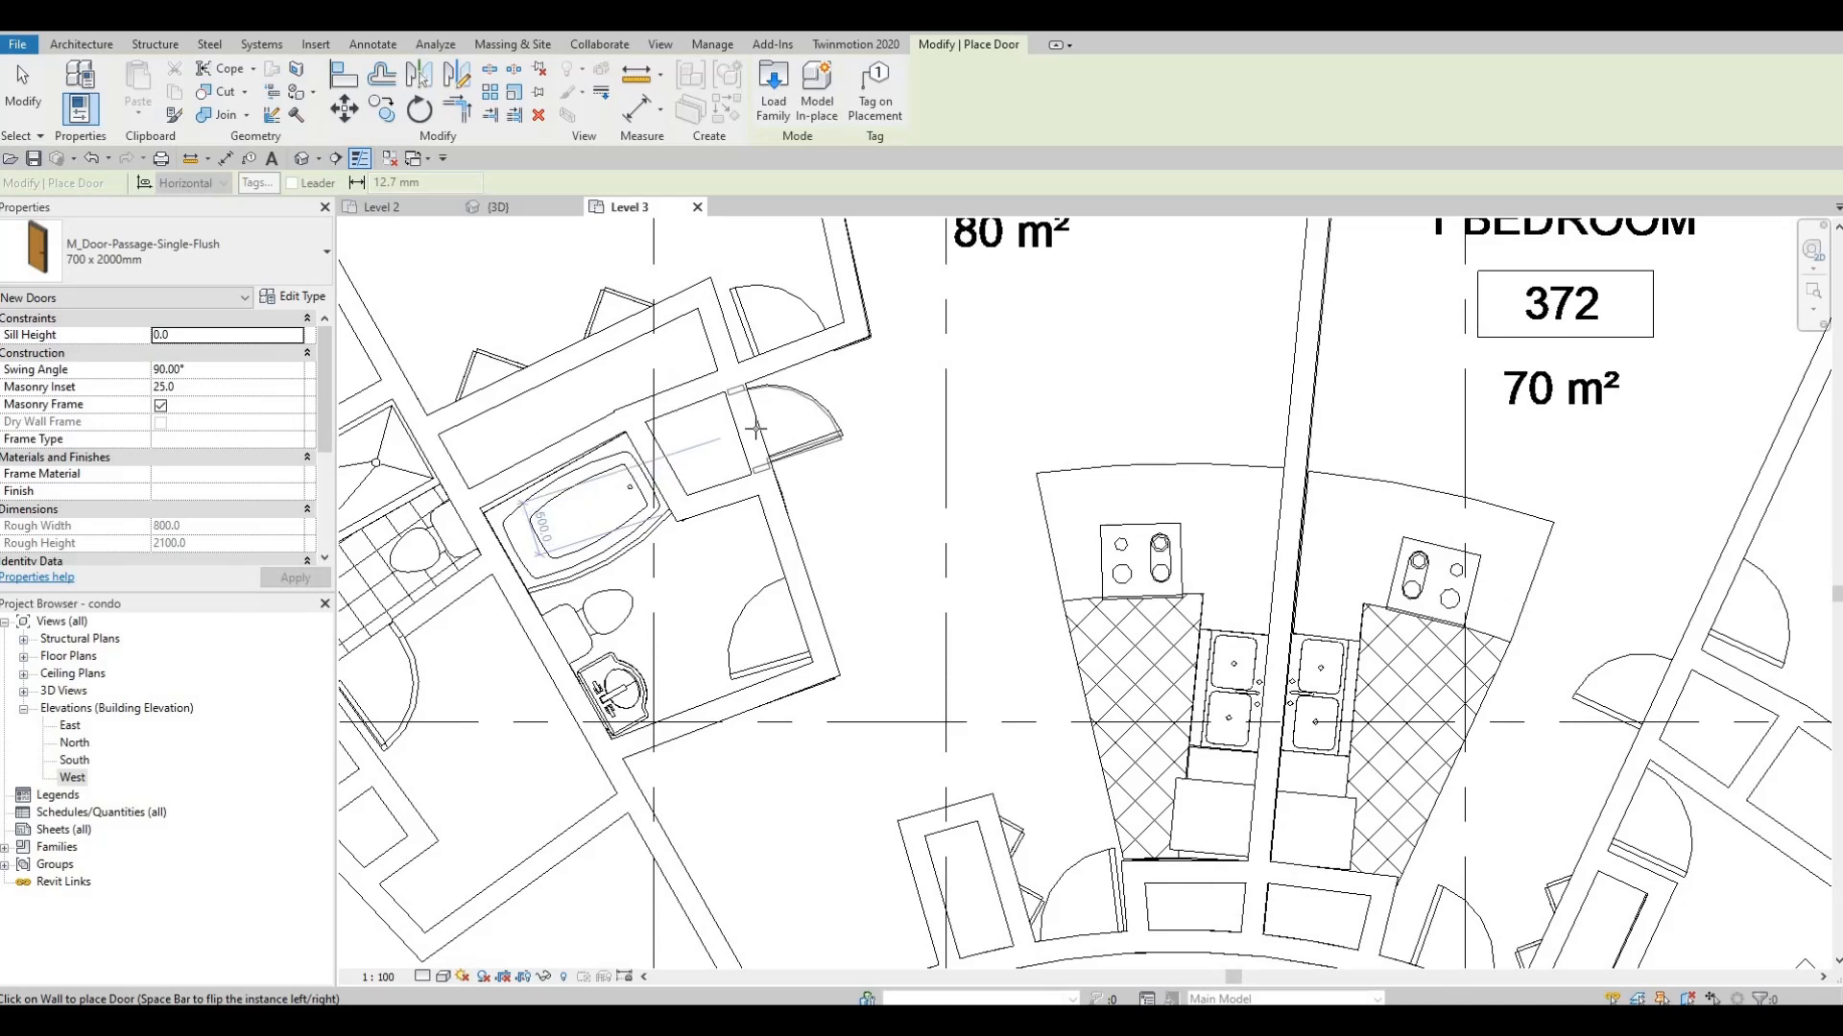
left_click(766, 371)
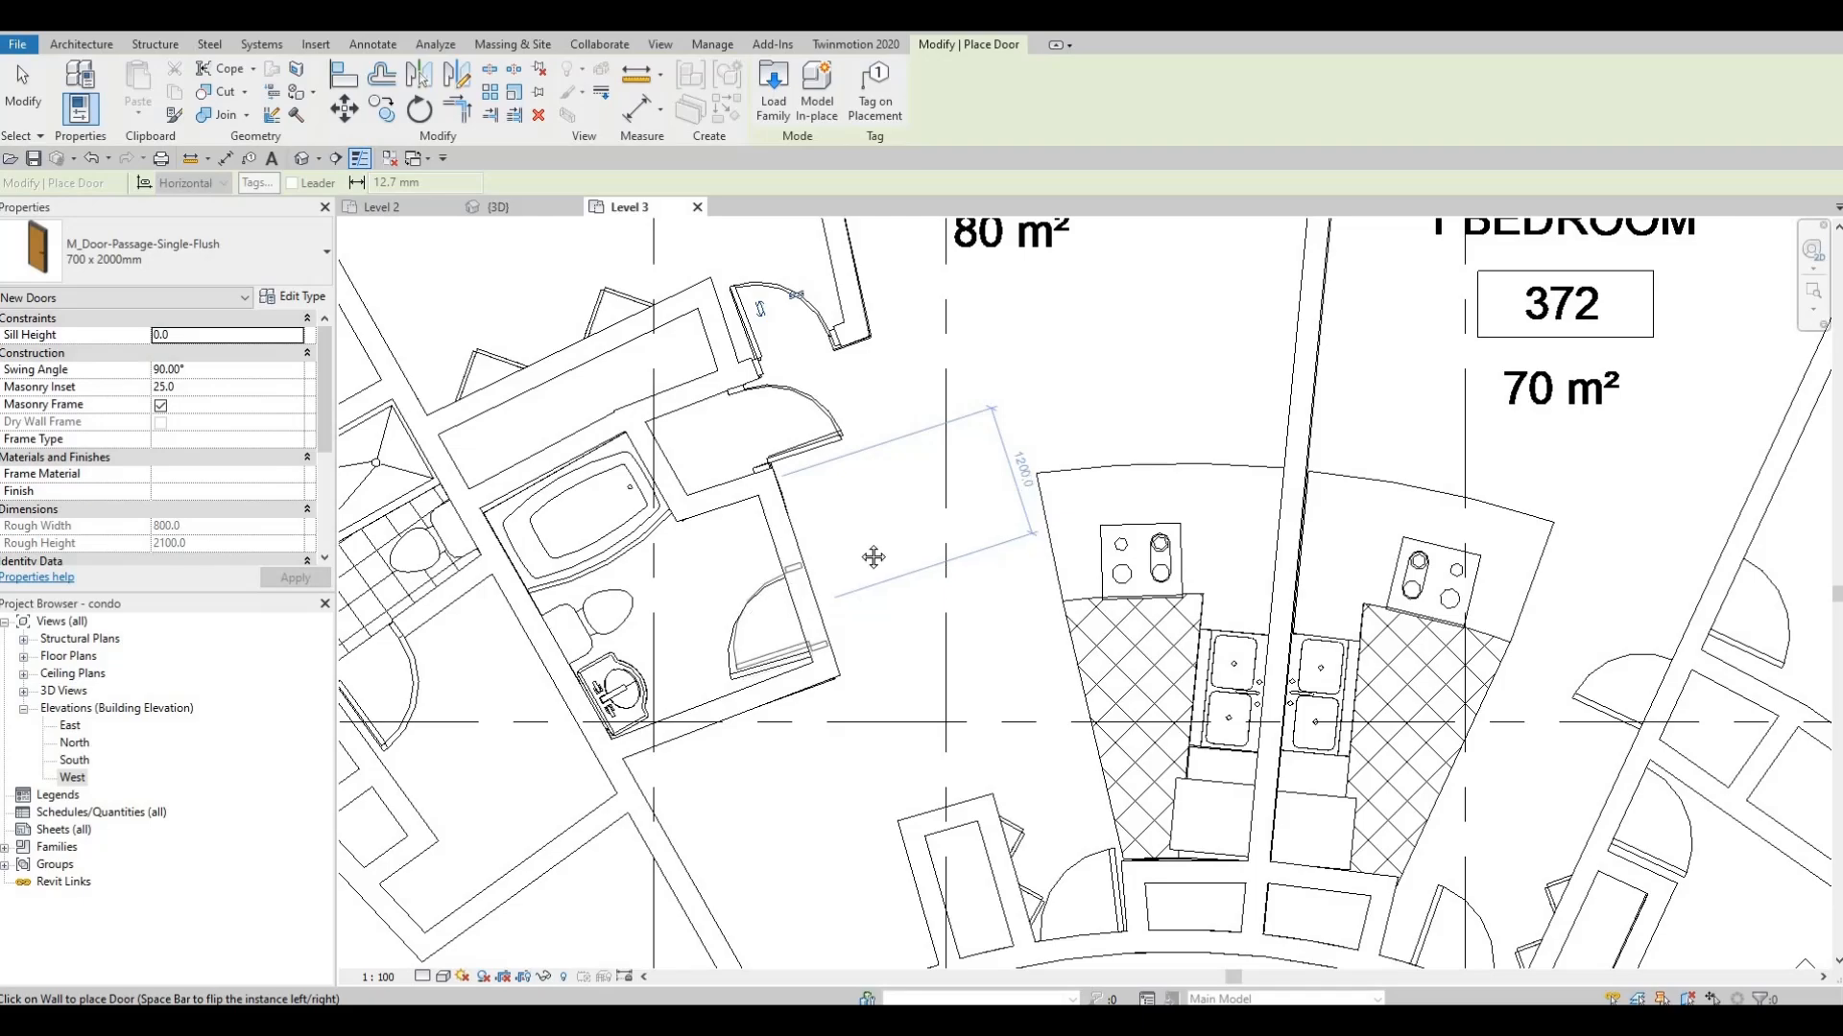
Place a 700 x 2000mm entrance door for unit 366 in the curved corridor wall at the drawn opening
scroll(873, 557, "down", 5)
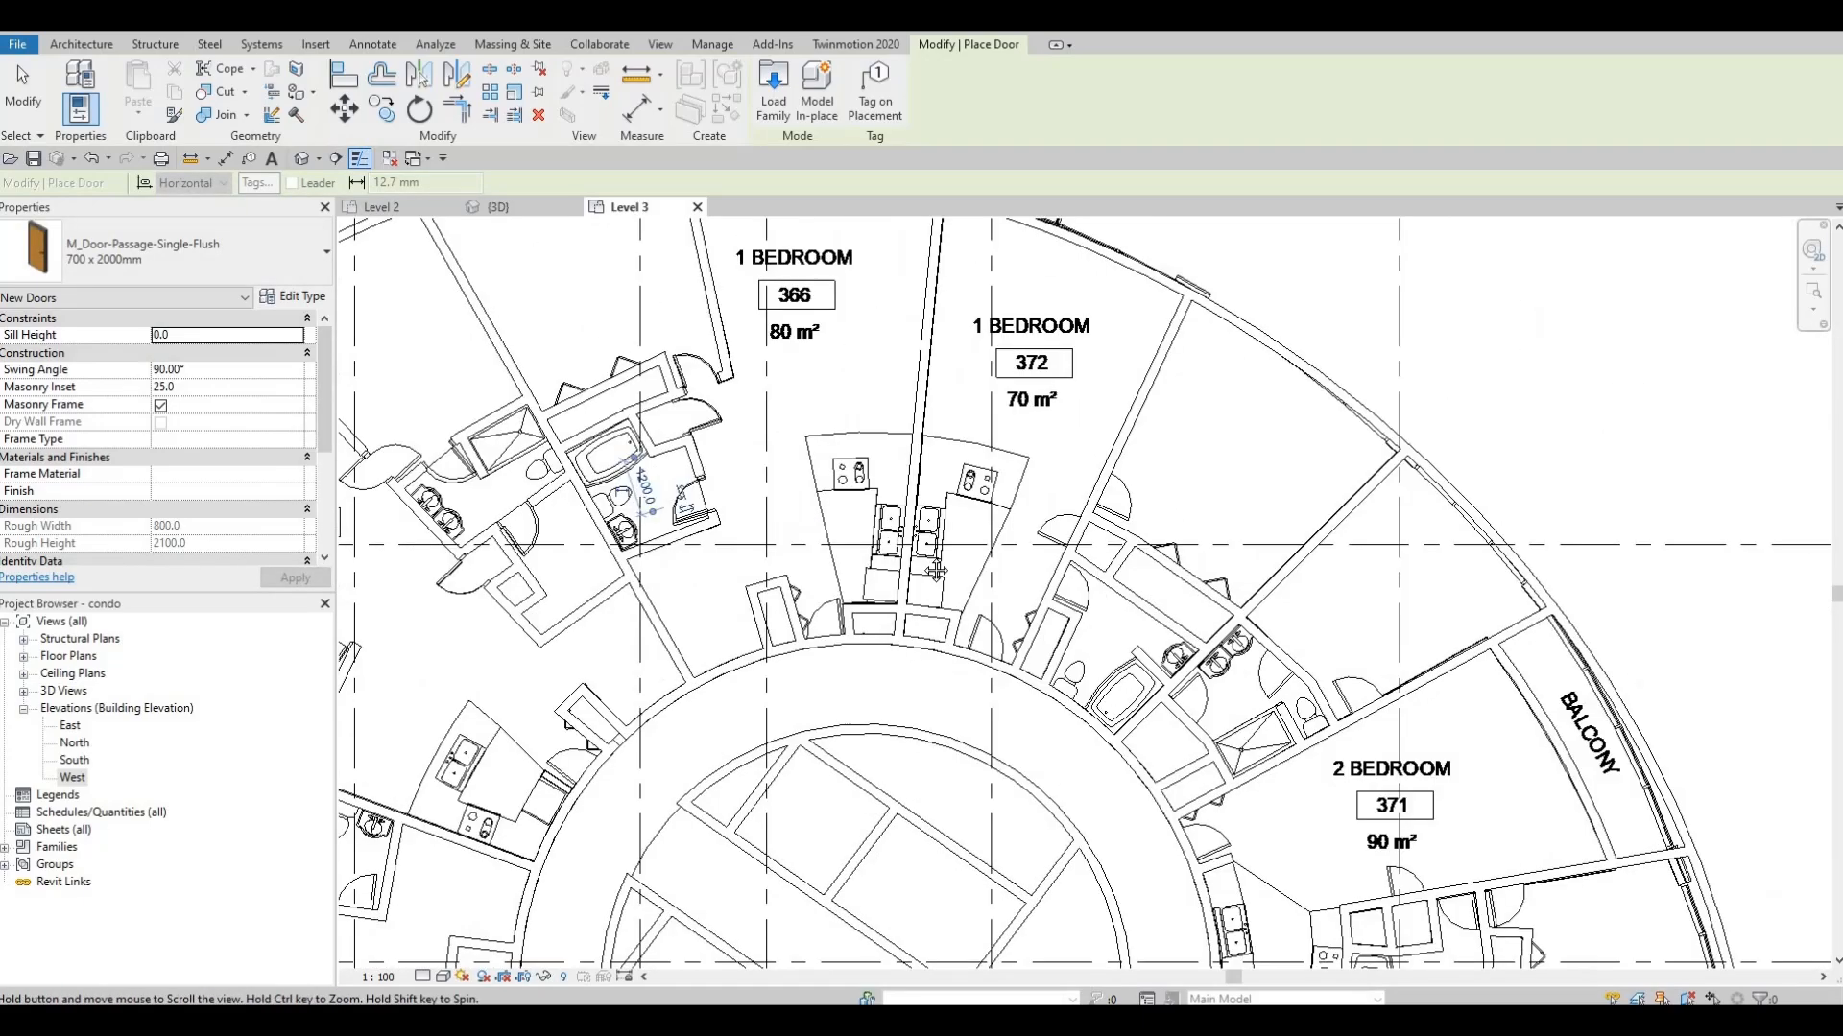
scroll(936, 571, "down", 3)
scroll(1238, 423, "up", 6)
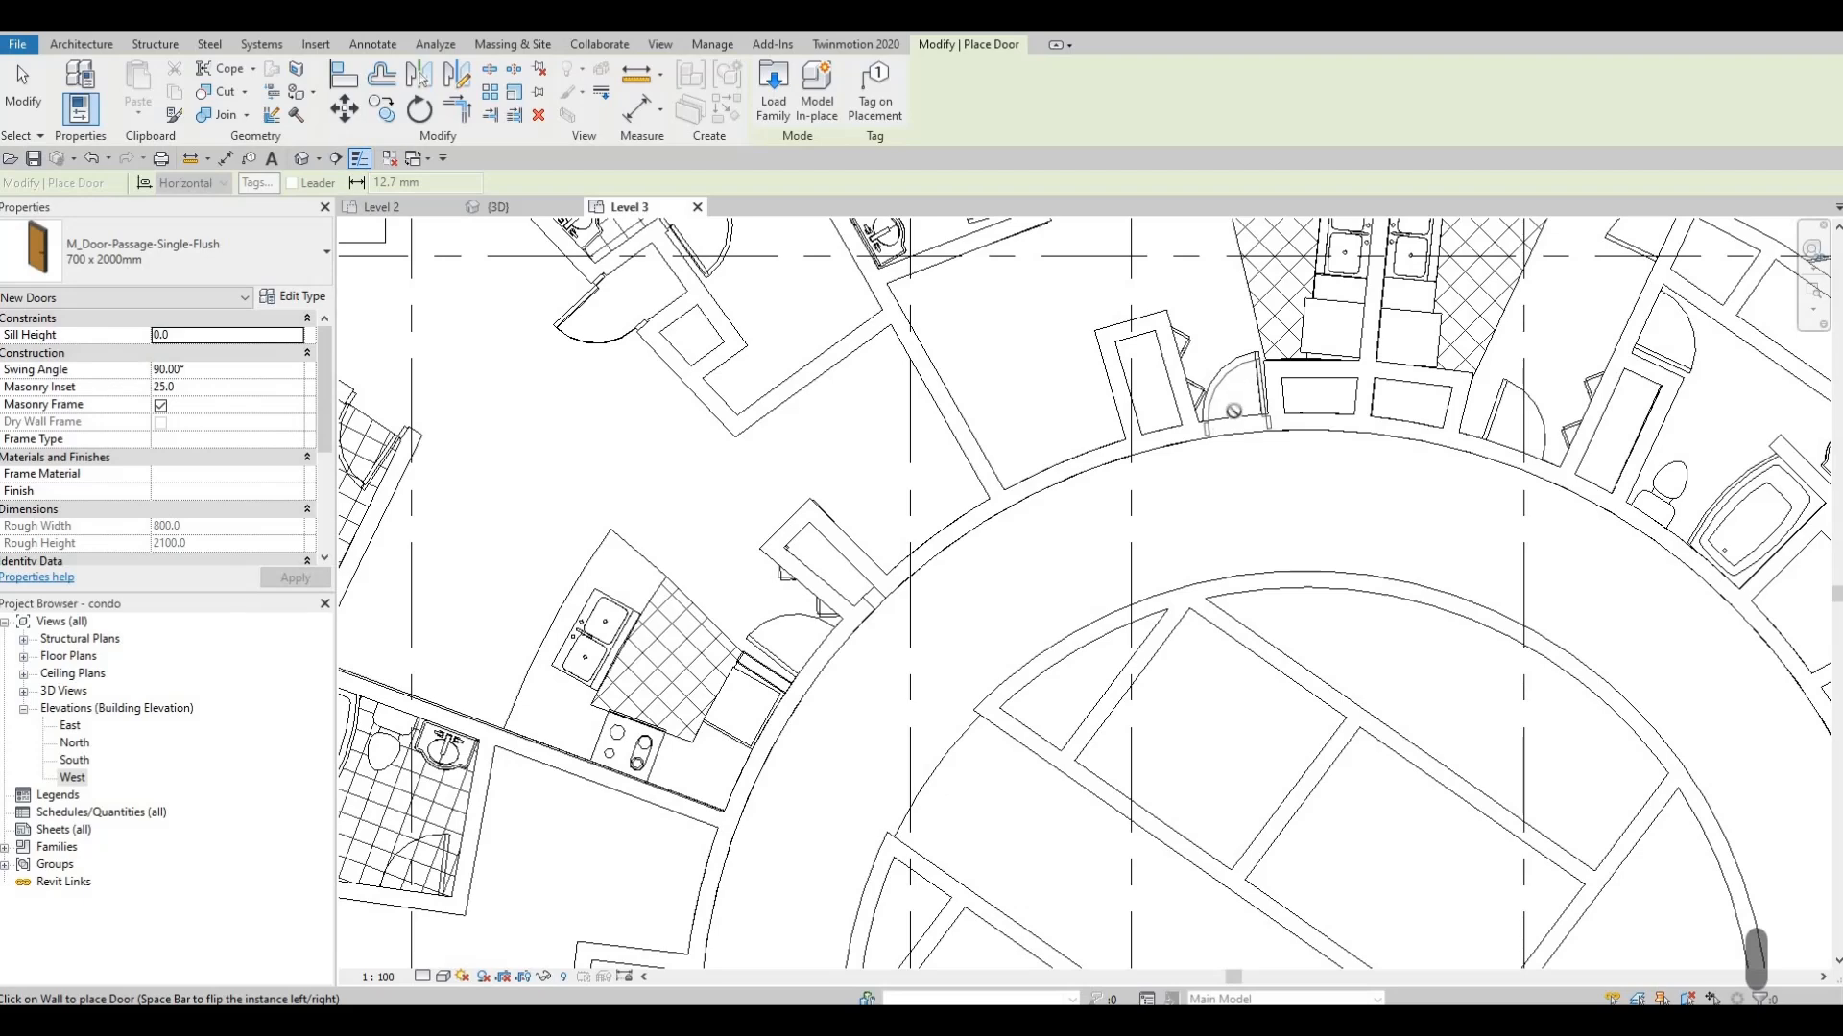
Place a 700 x 2000mm entrance door for unit 365 in the curved corridor wall, between its closet and kitchen
middle_click_drag(1054, 509, 1321, 419)
scroll(1322, 428, "down", 1)
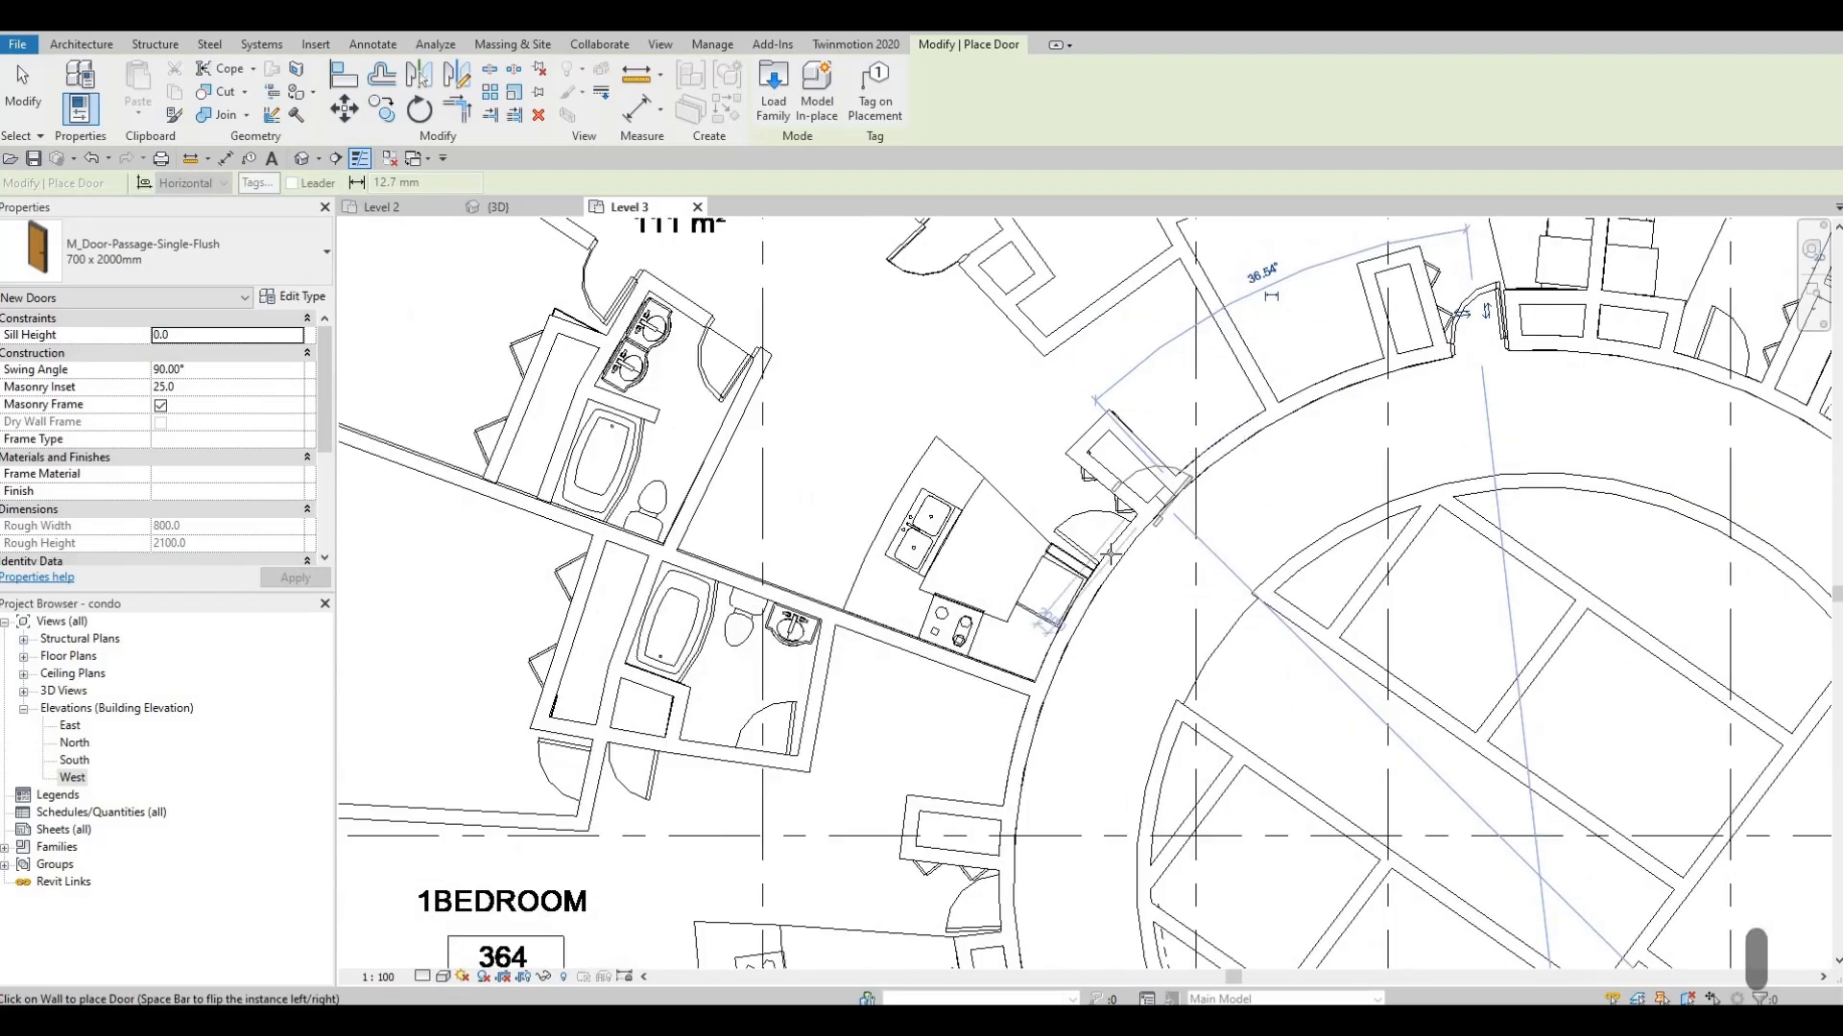
scroll(1126, 527, "up", 2)
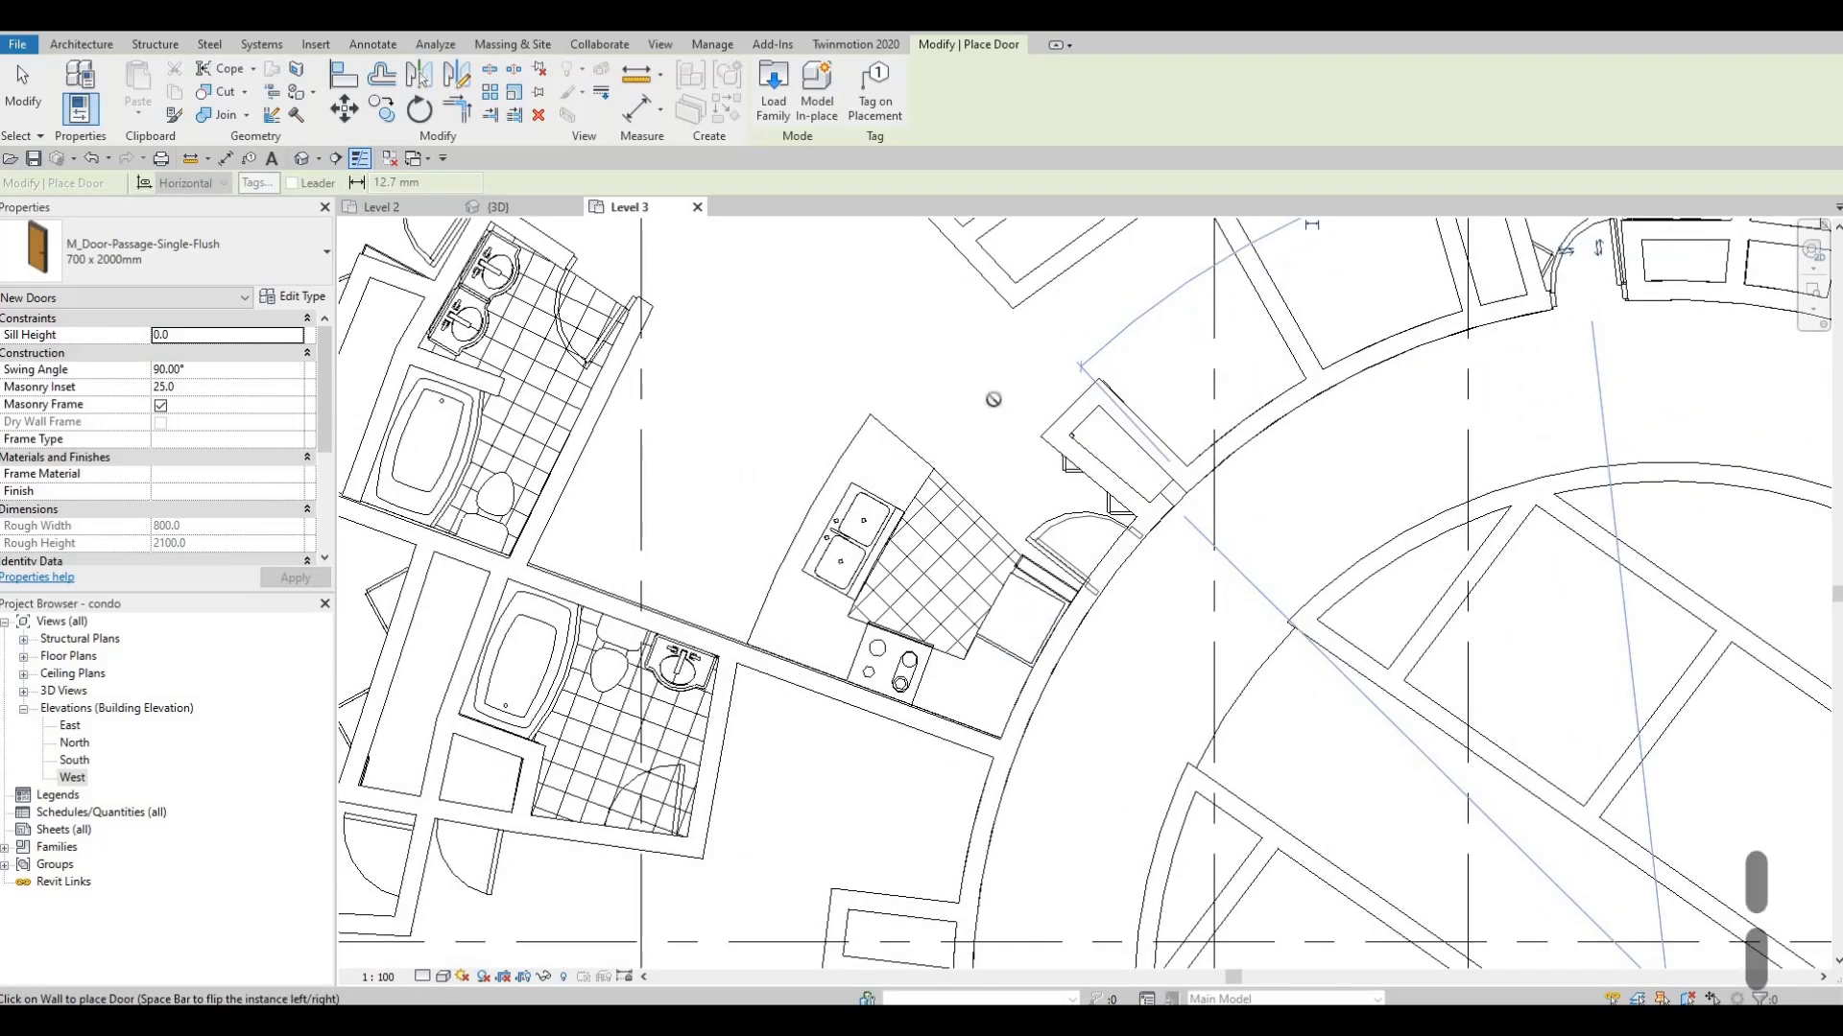
middle_click_drag(678, 499, 761, 432)
scroll(768, 249, "down", 2)
middle_click_drag(770, 251, 969, 487)
scroll(1056, 500, "up", 4)
middle_click_drag(950, 589, 874, 856)
scroll(1008, 586, "down", 3)
scroll(868, 422, "down", 1)
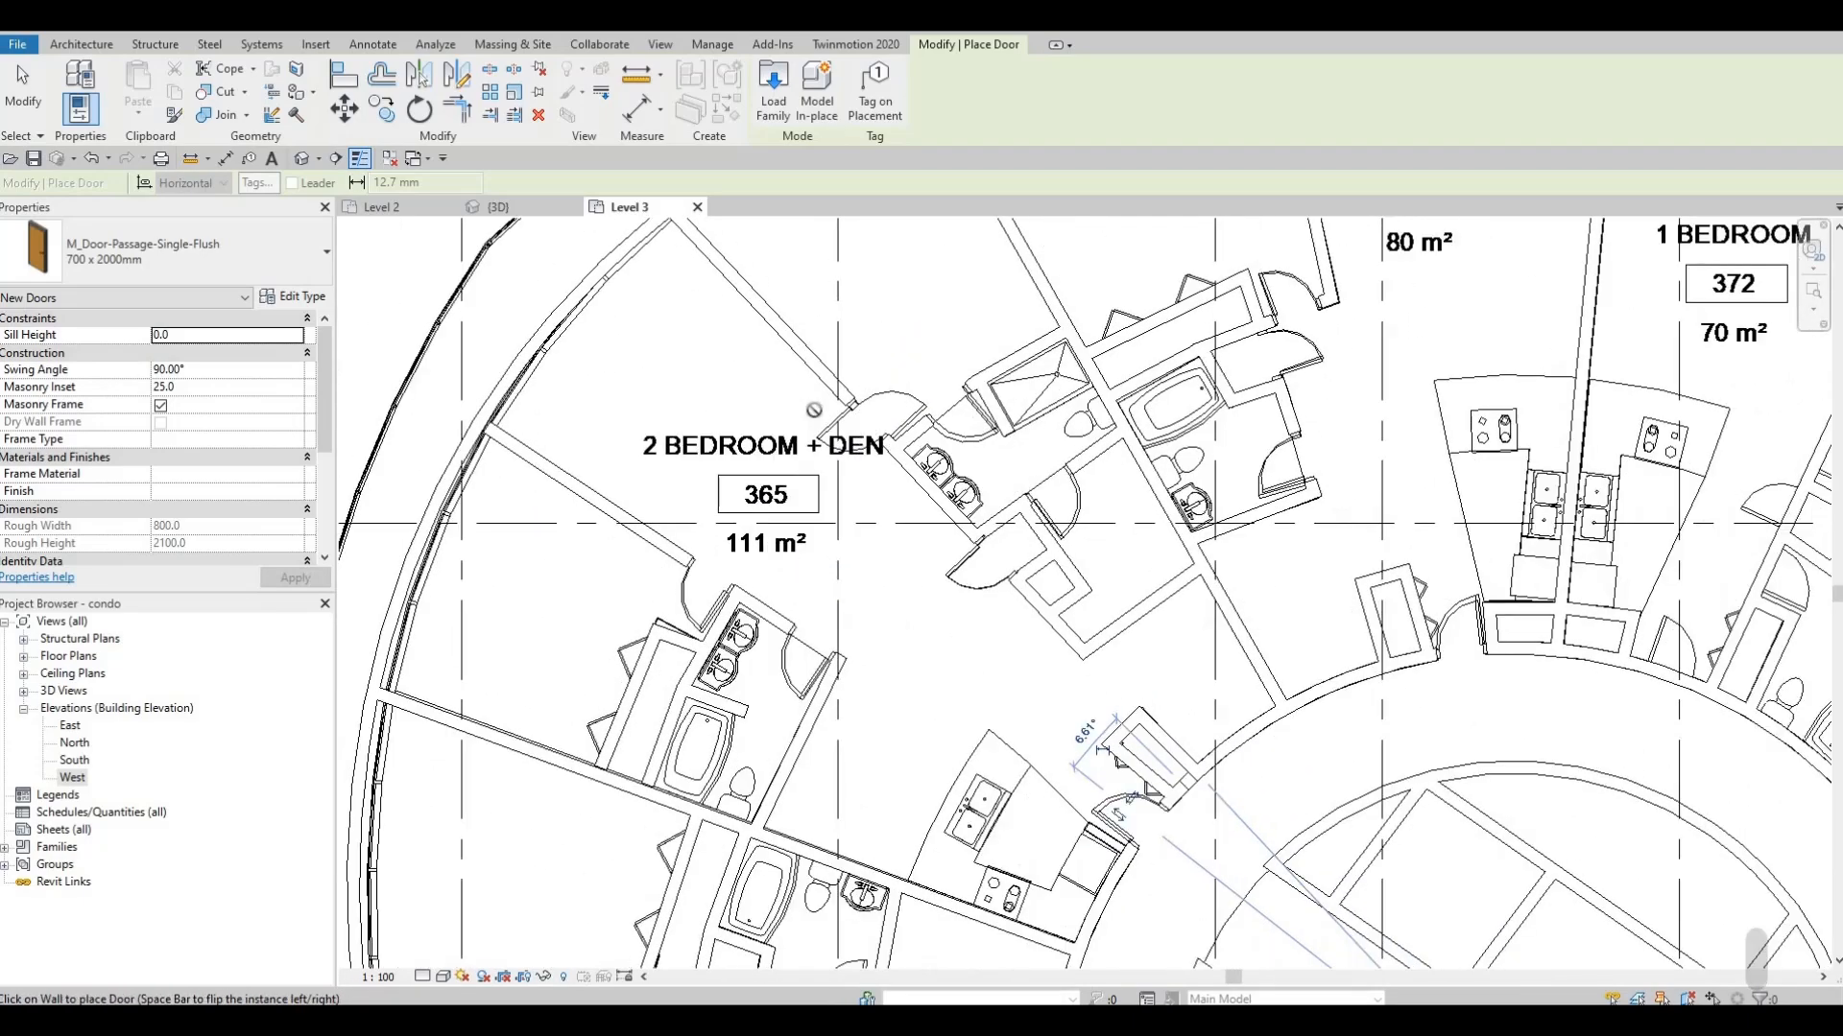
Flip the door in unit 365's diagonal wall to match the drawn swing and nudge it slightly toward the bathroom
scroll(864, 408, "up", 4)
key("Escape")
key("Escape")
left_click(782, 491)
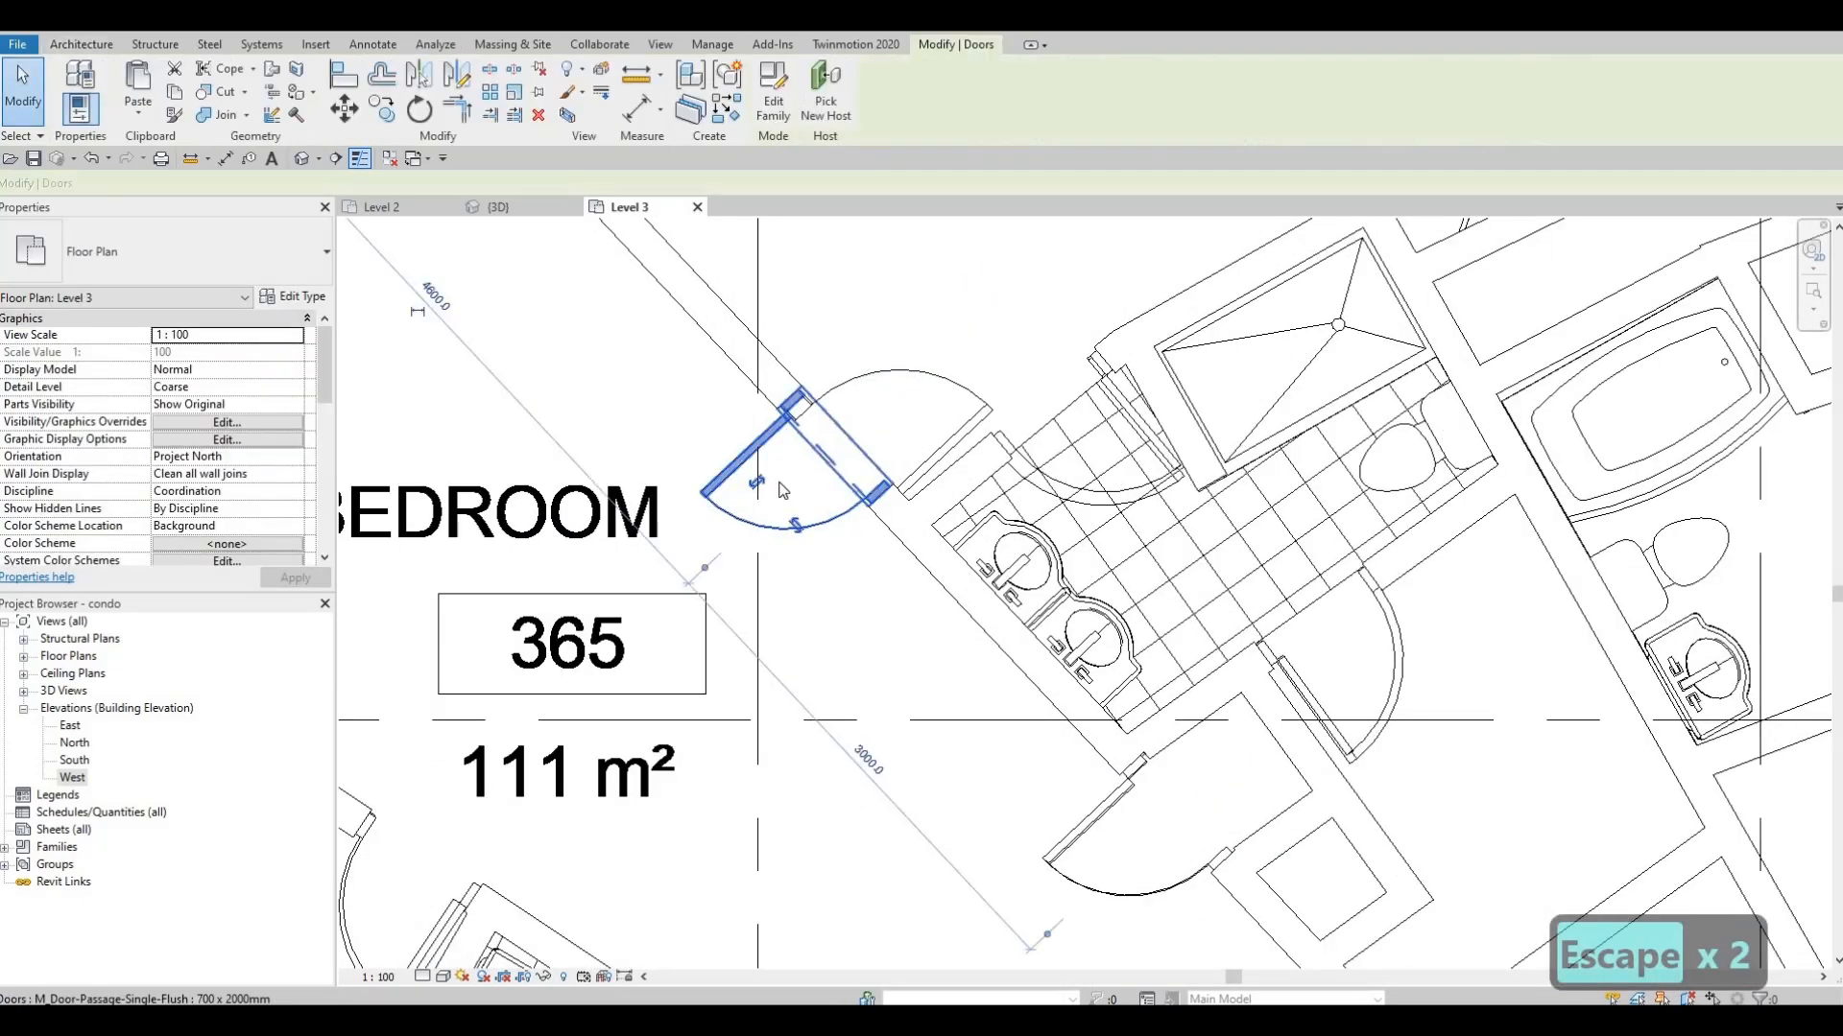
left_click_drag(782, 491, 912, 403)
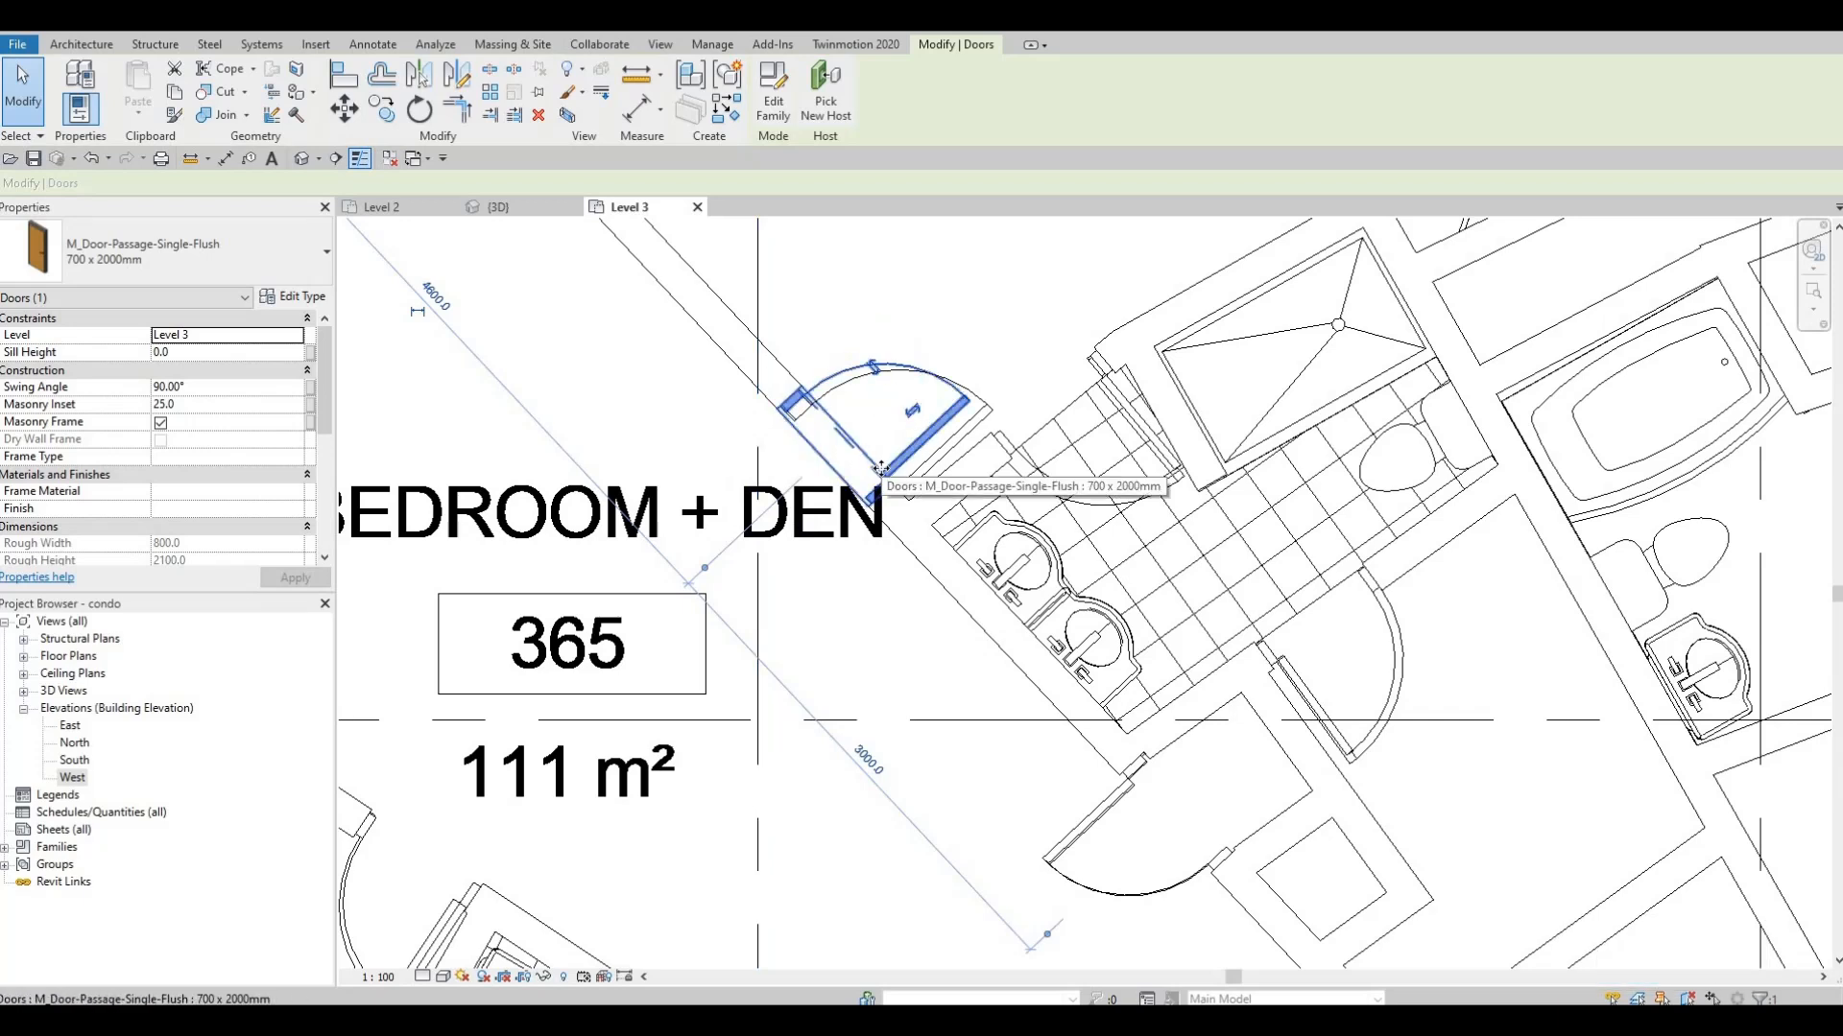
key("Right")
key("Right")
key("Right")
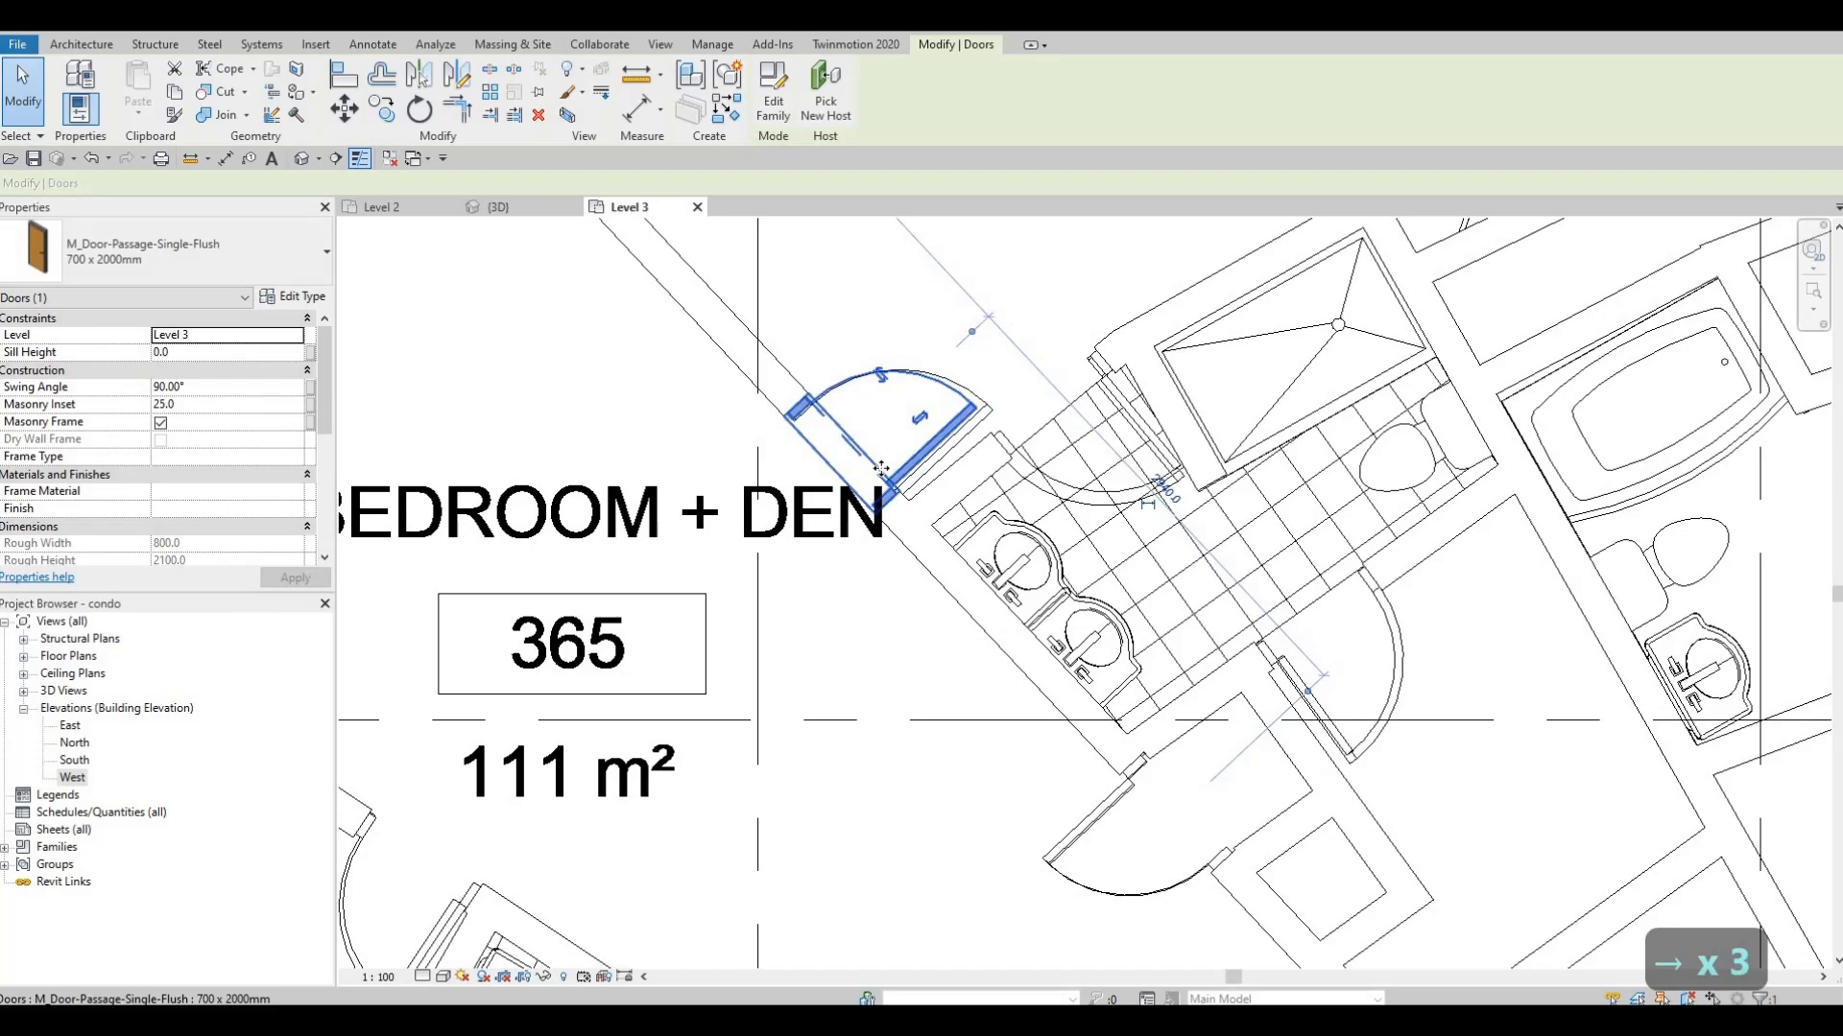
key("Escape")
key("Escape")
Check the doors placed in units 365 and 366 against the drawn openings and swings
scroll(1236, 573, "down", 5)
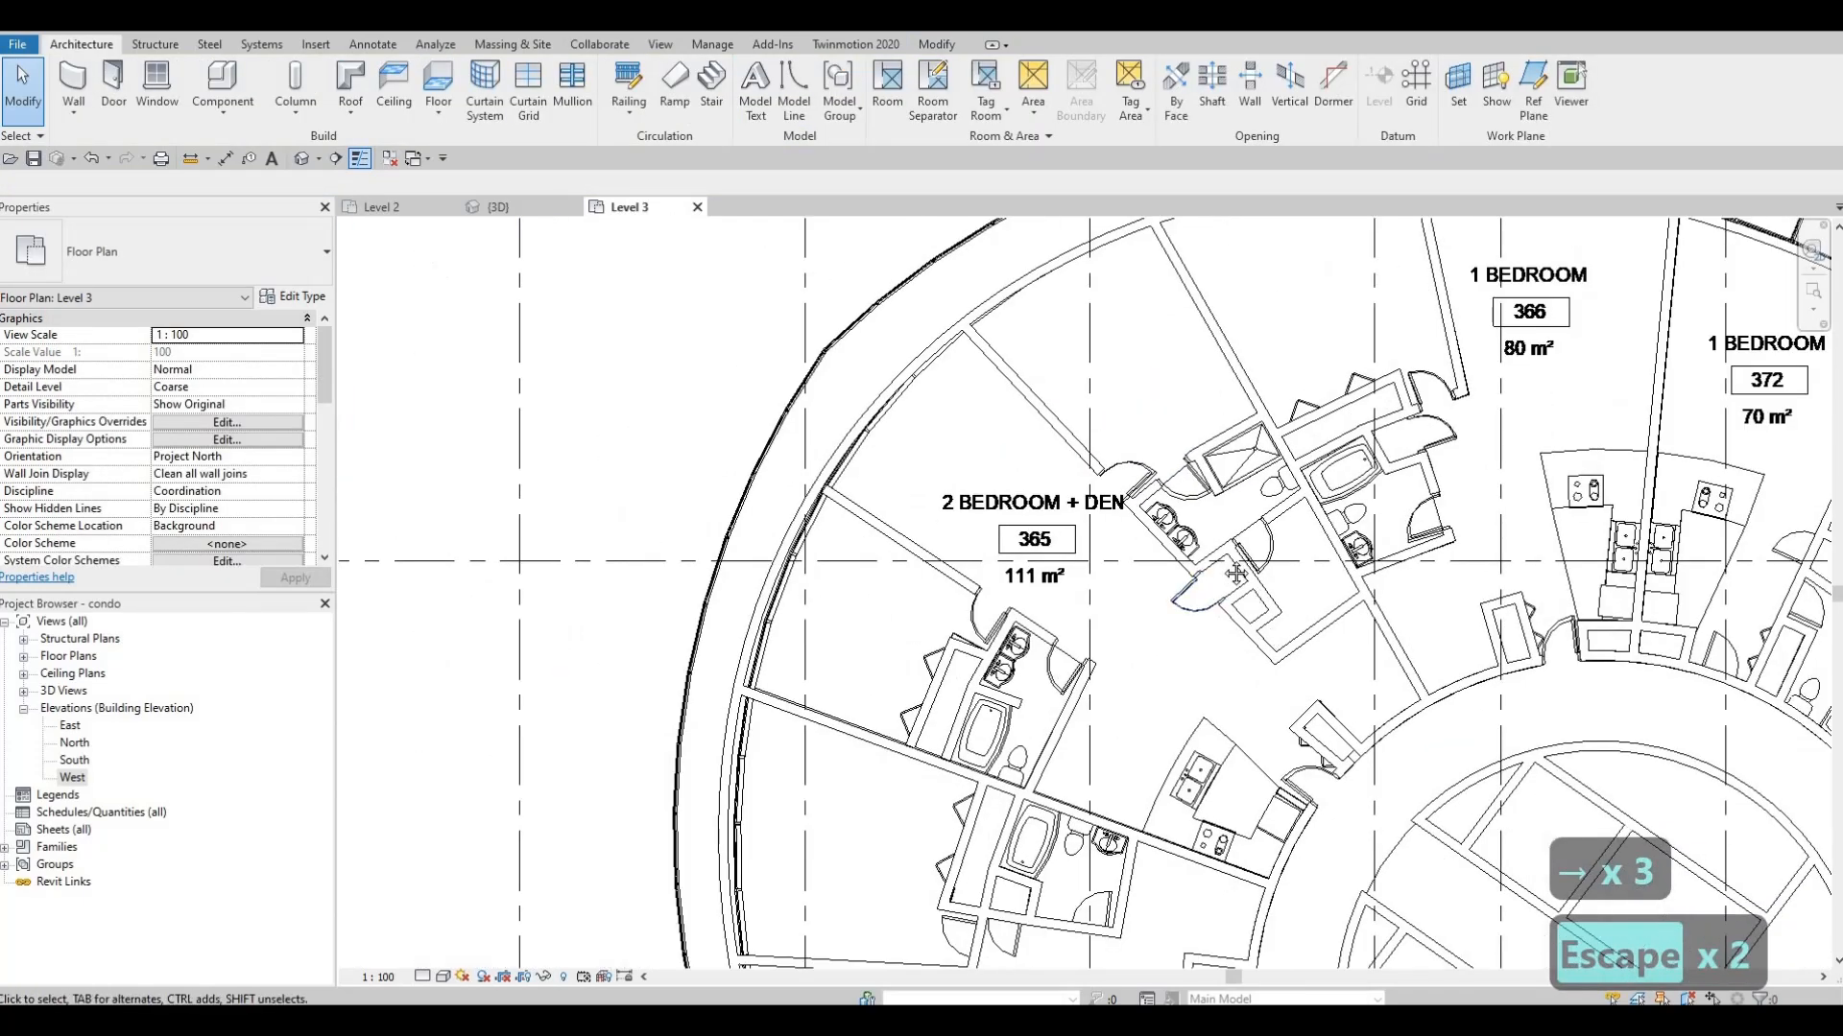
middle_click_drag(1236, 573, 1154, 438)
scroll(1153, 438, "down", 1)
middle_click_drag(1316, 308, 1249, 453)
scroll(1268, 416, "up", 3)
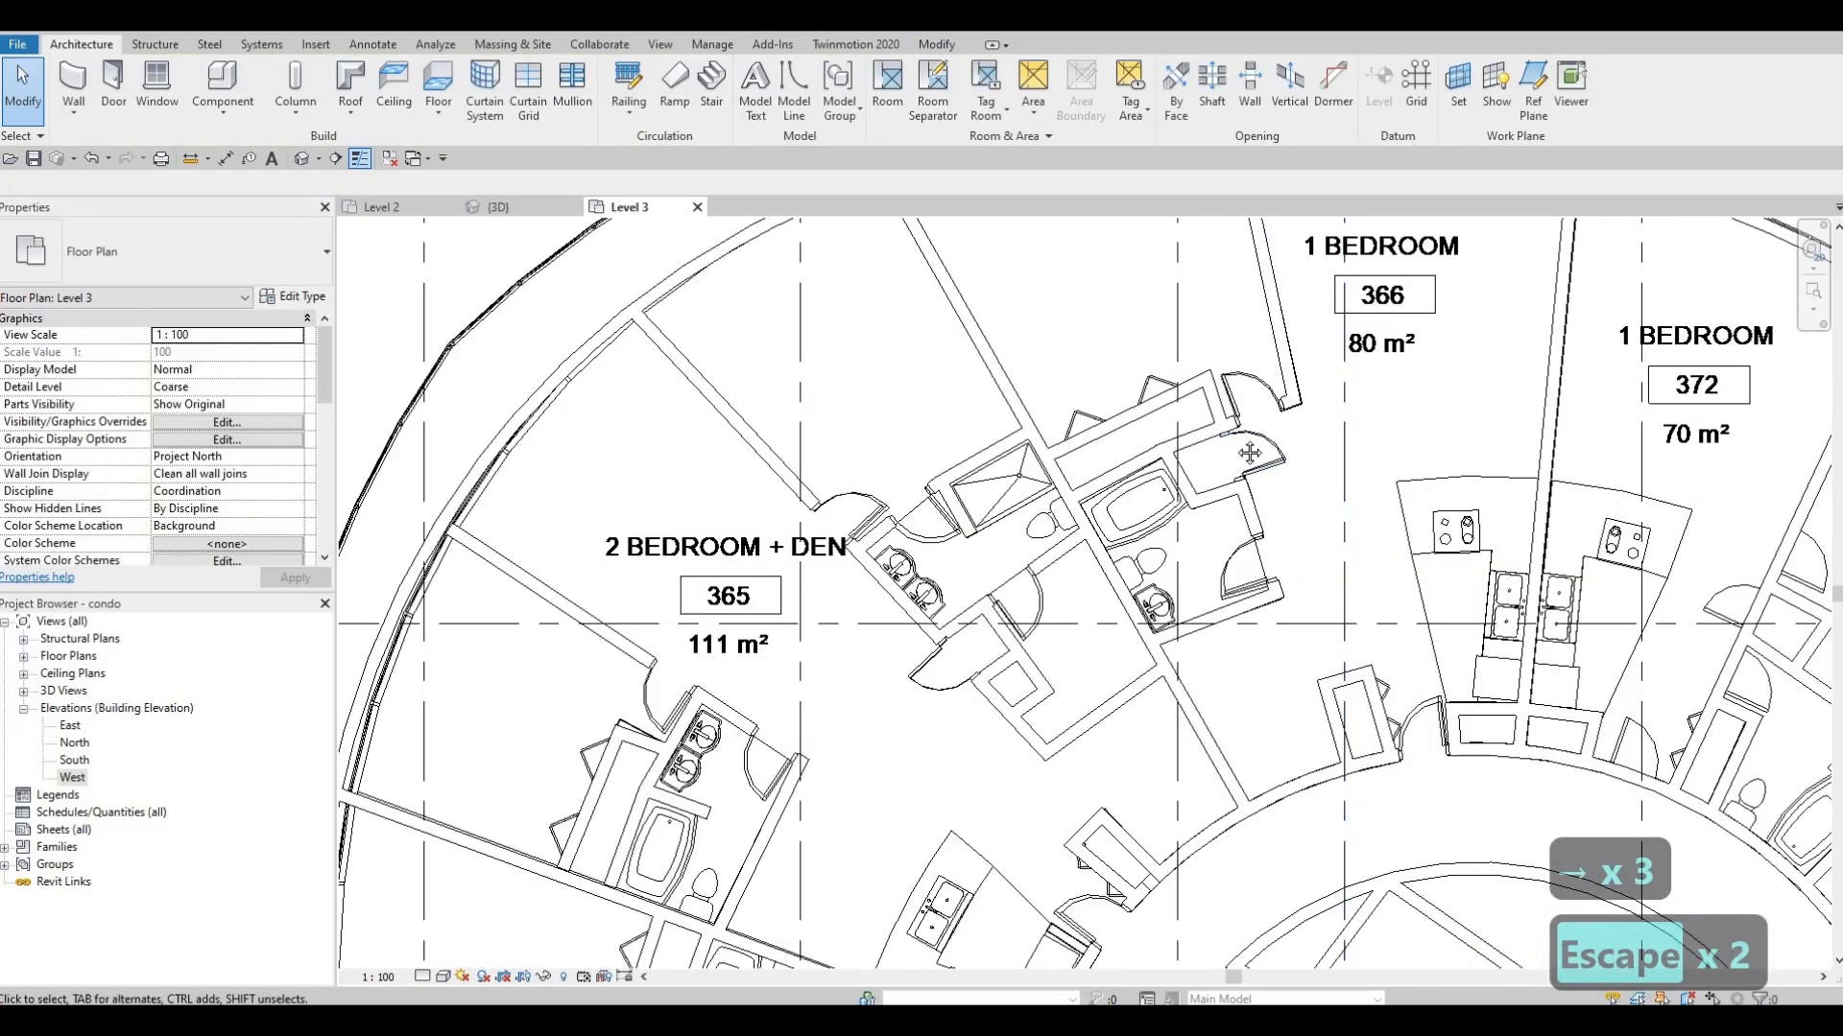
scroll(1250, 453, "up", 1)
middle_click_drag(1386, 633, 1256, 497)
scroll(1296, 581, "down", 2)
scroll(1256, 504, "down", 1)
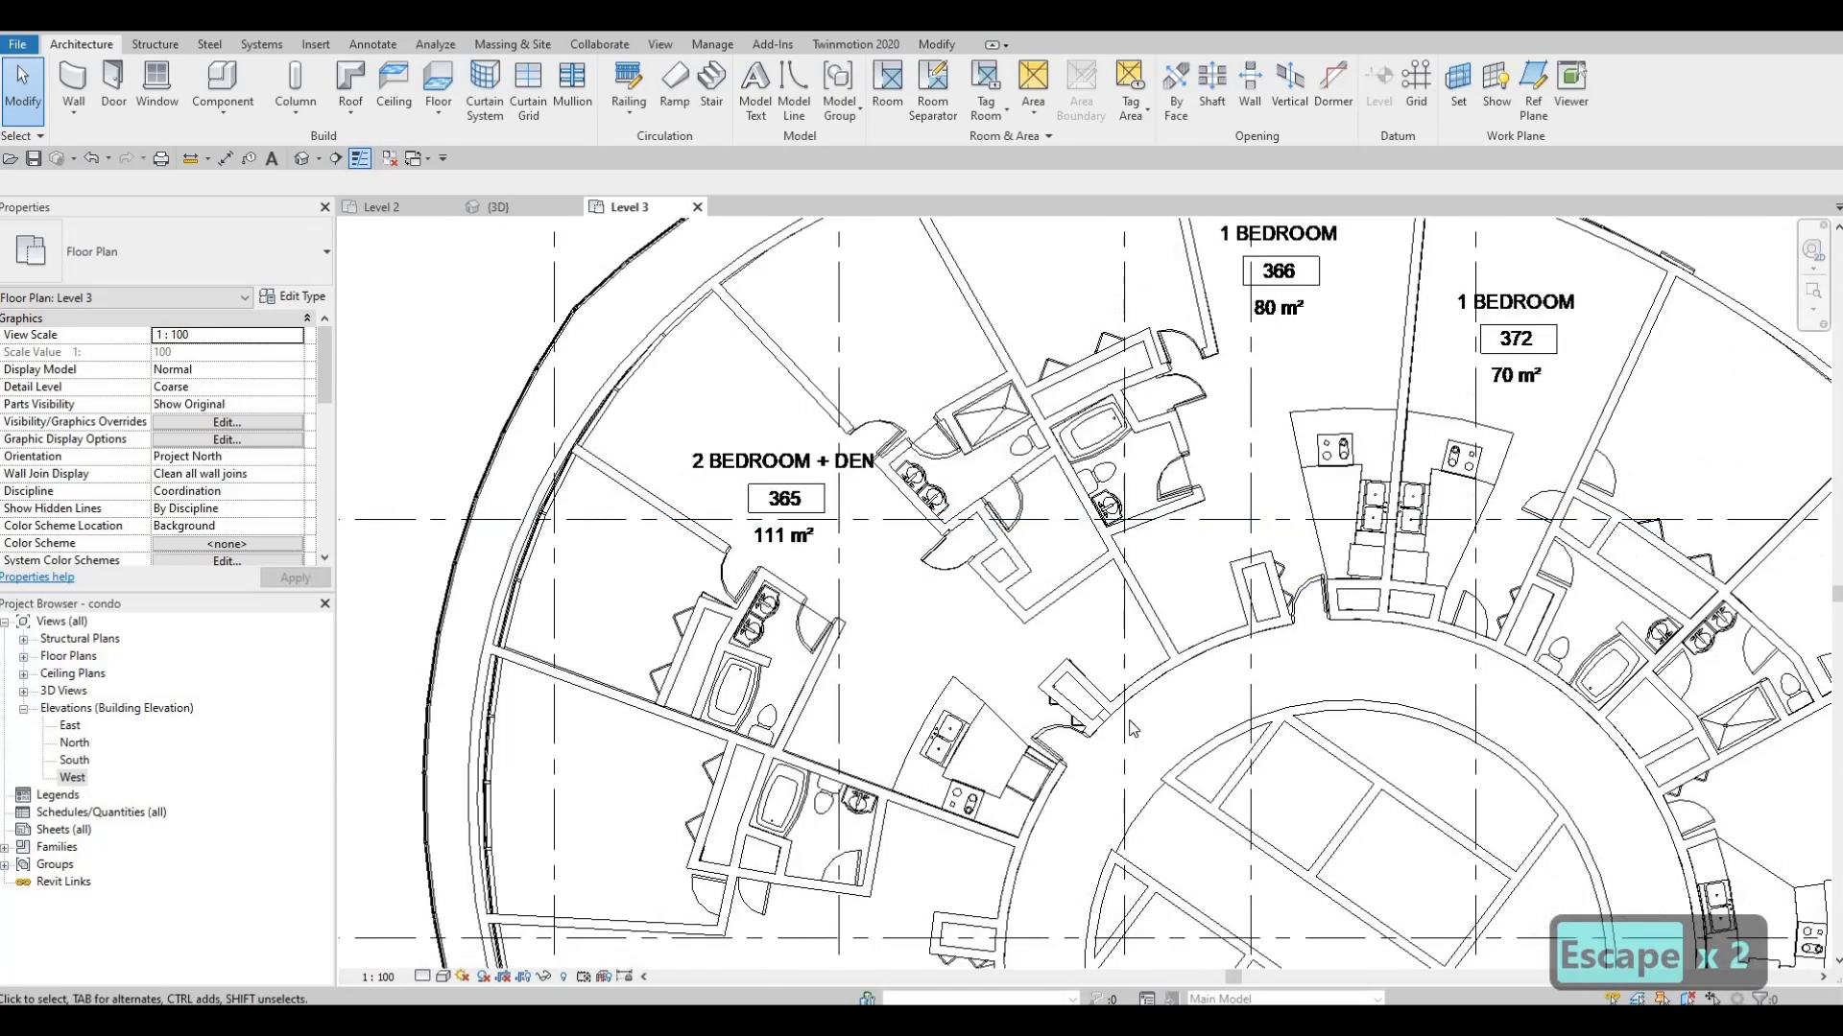
middle_click_drag(1213, 601, 1234, 584)
scroll(1107, 536, "up", 1)
middle_click_drag(1106, 536, 1266, 383)
Create a door similar to unit 365's entrance door and place it at unit 364's closet opening below the bathtub
scroll(1266, 383, "down", 2)
middle_click_drag(1202, 571, 1215, 221)
scroll(1215, 221, "up", 2)
key("Escape")
middle_click_drag(1258, 285, 1265, 384)
scroll(1265, 384, "up", 1)
scroll(1264, 384, "down", 1)
left_click(1259, 291)
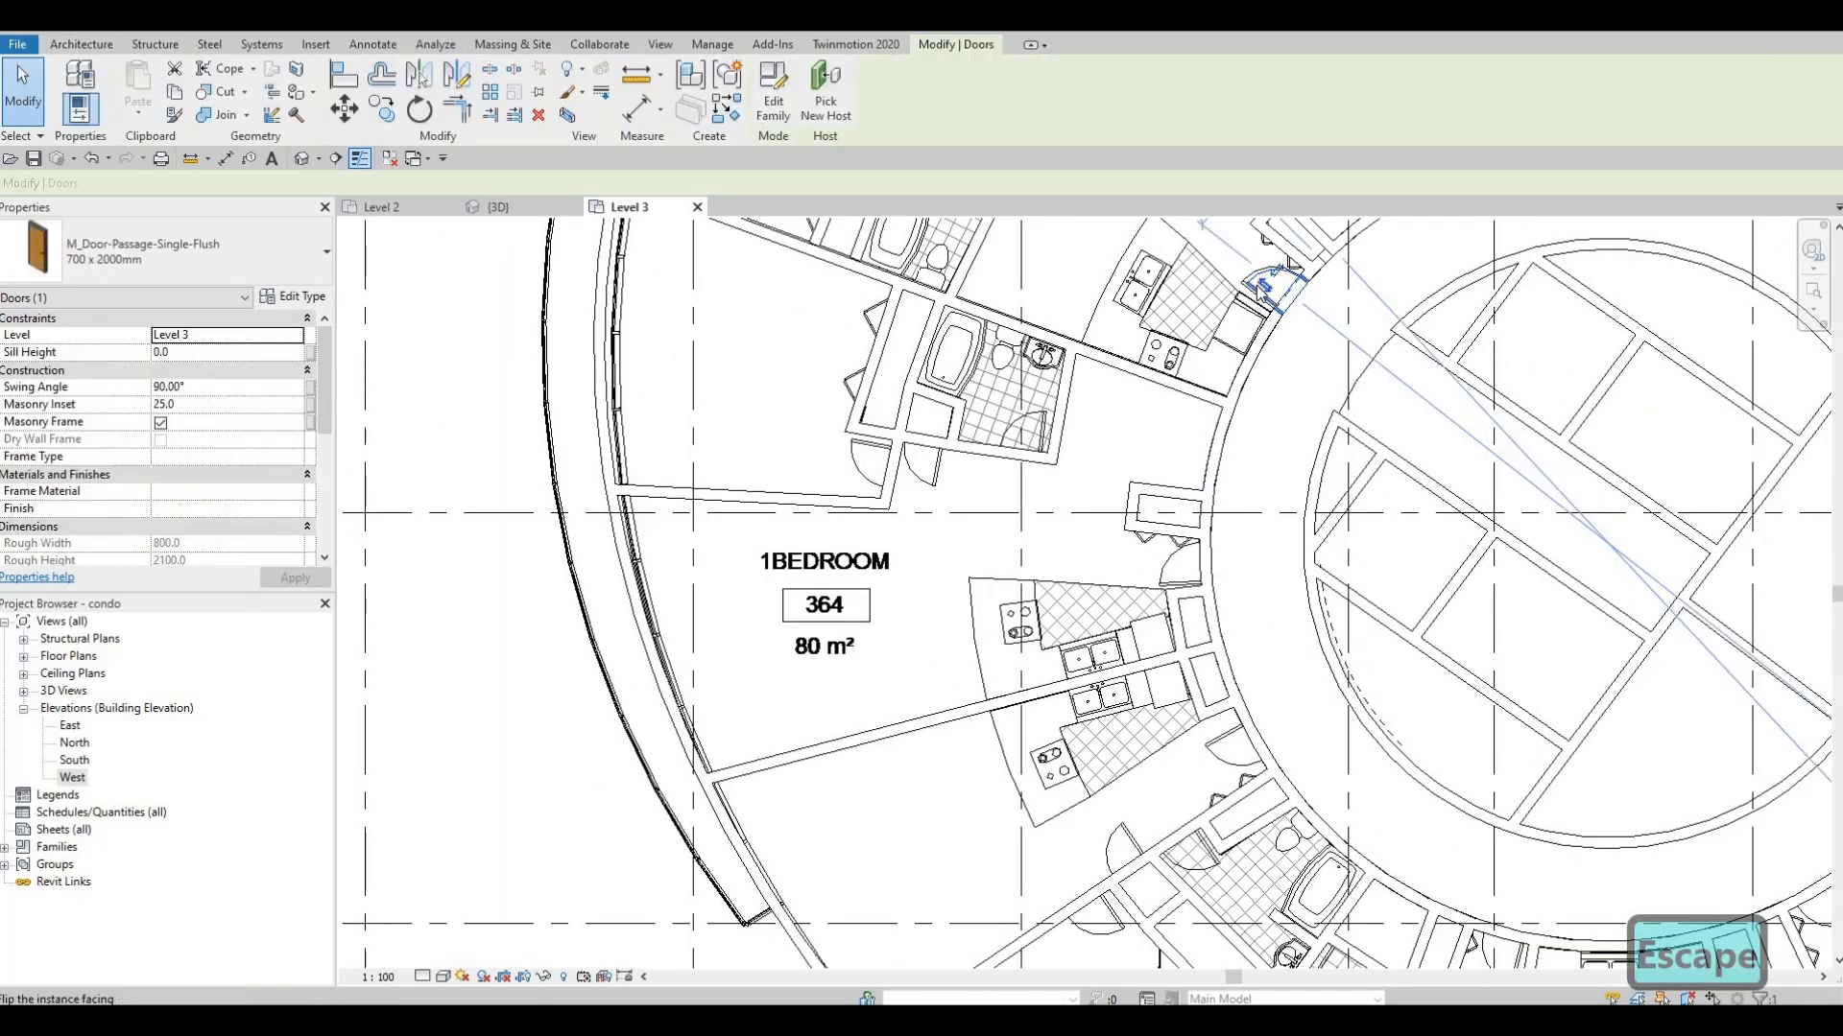
key("c")
key("s")
scroll(1074, 327, "up", 4)
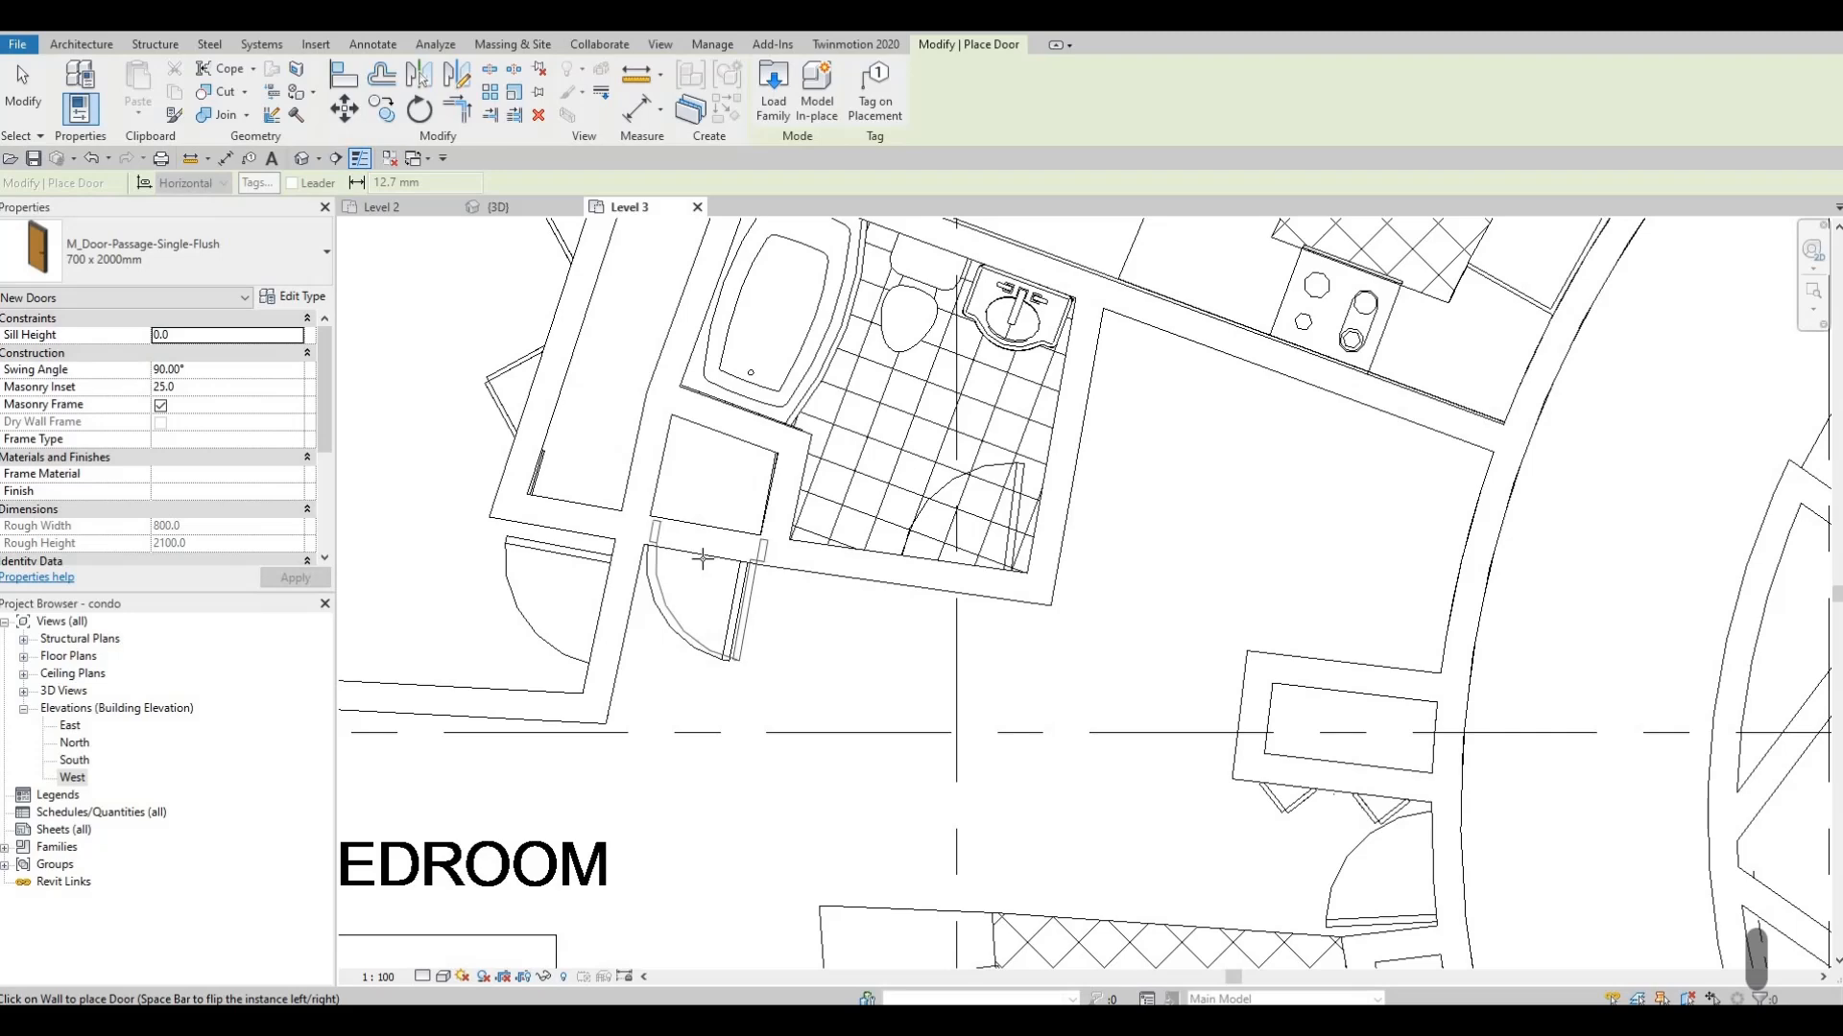
left_click(706, 551)
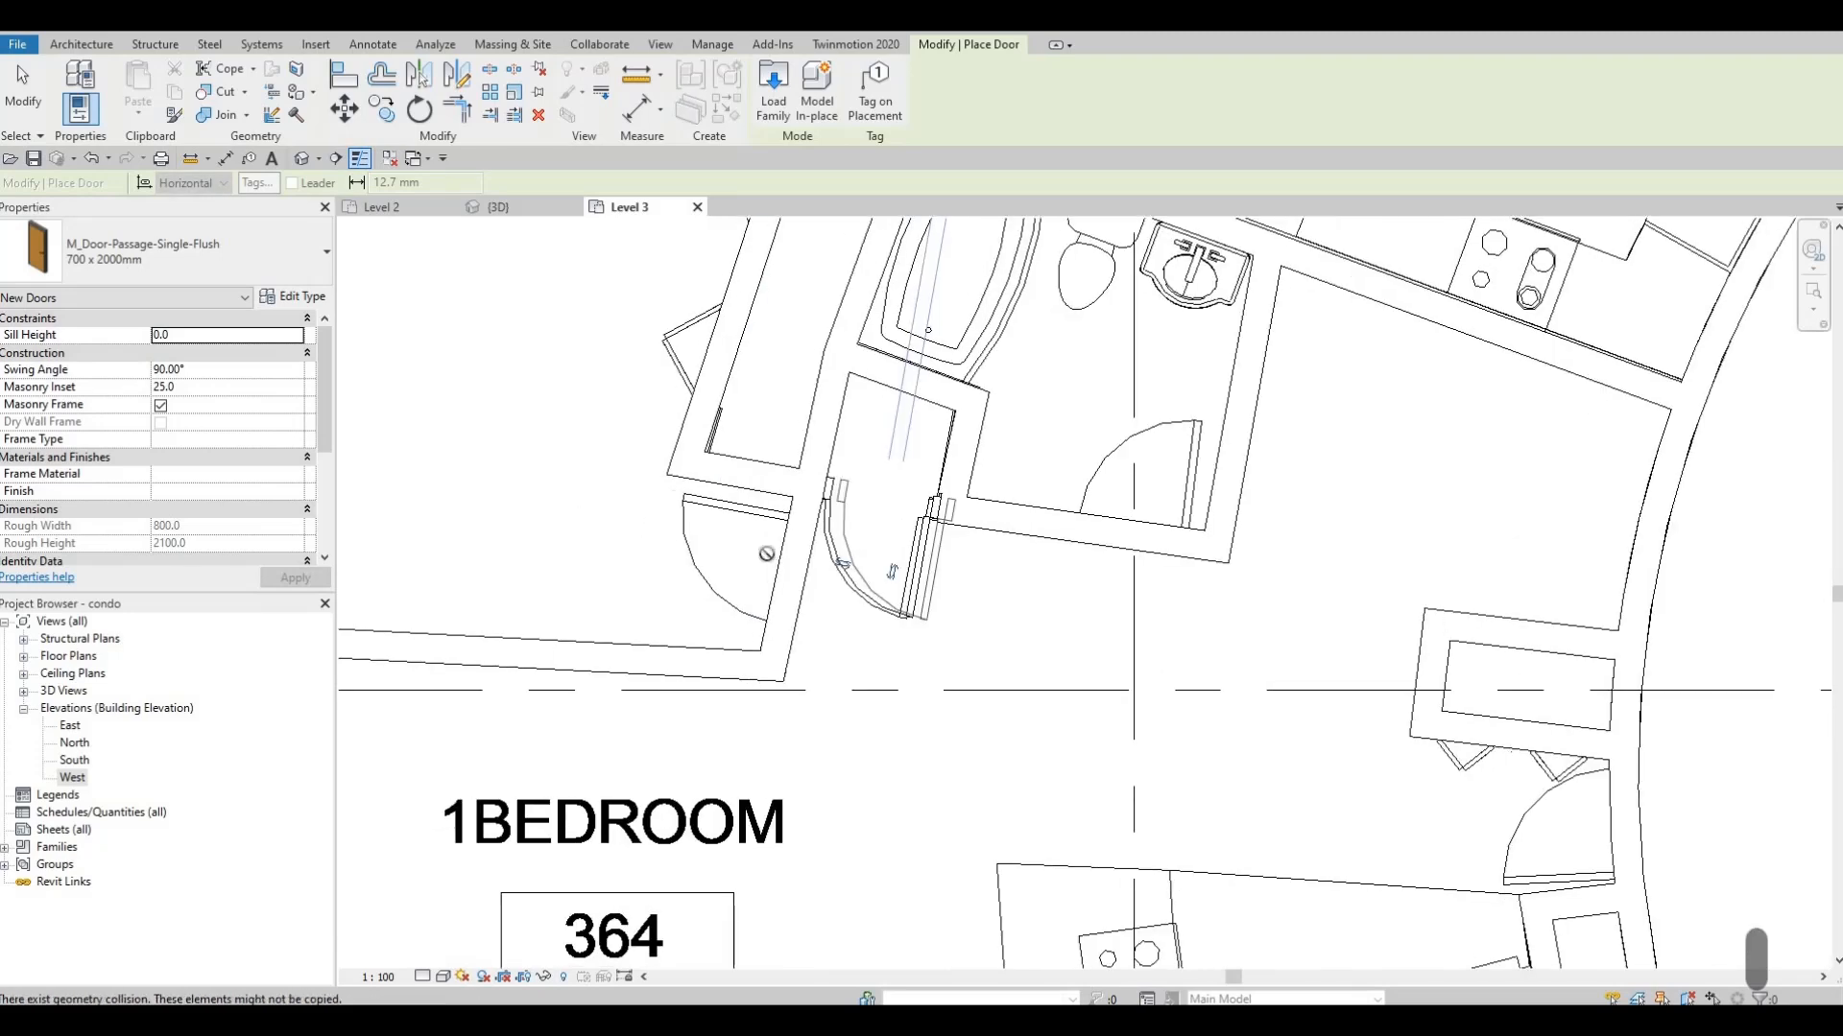
Place 700 x 2000mm doors at unit 364's bedroom and bathroom openings, flipped to match the drawn swings
middle_click_drag(606, 590, 784, 549)
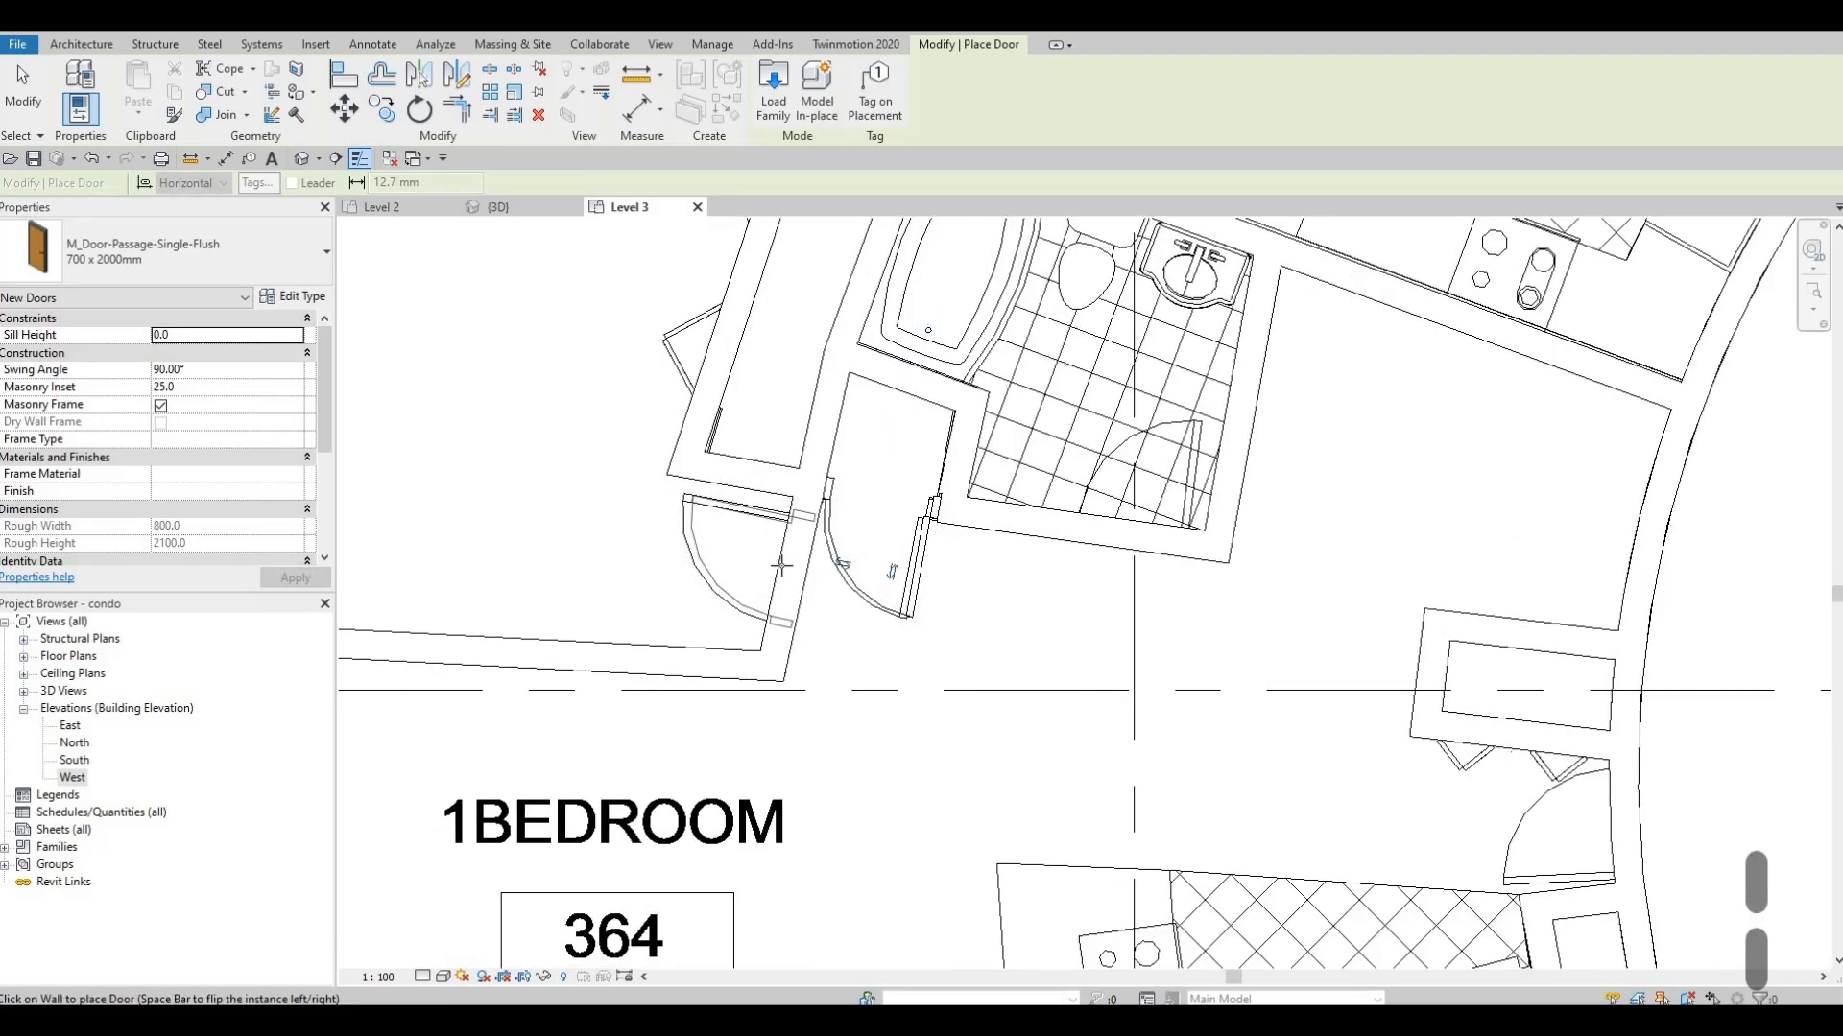
left_click(816, 564)
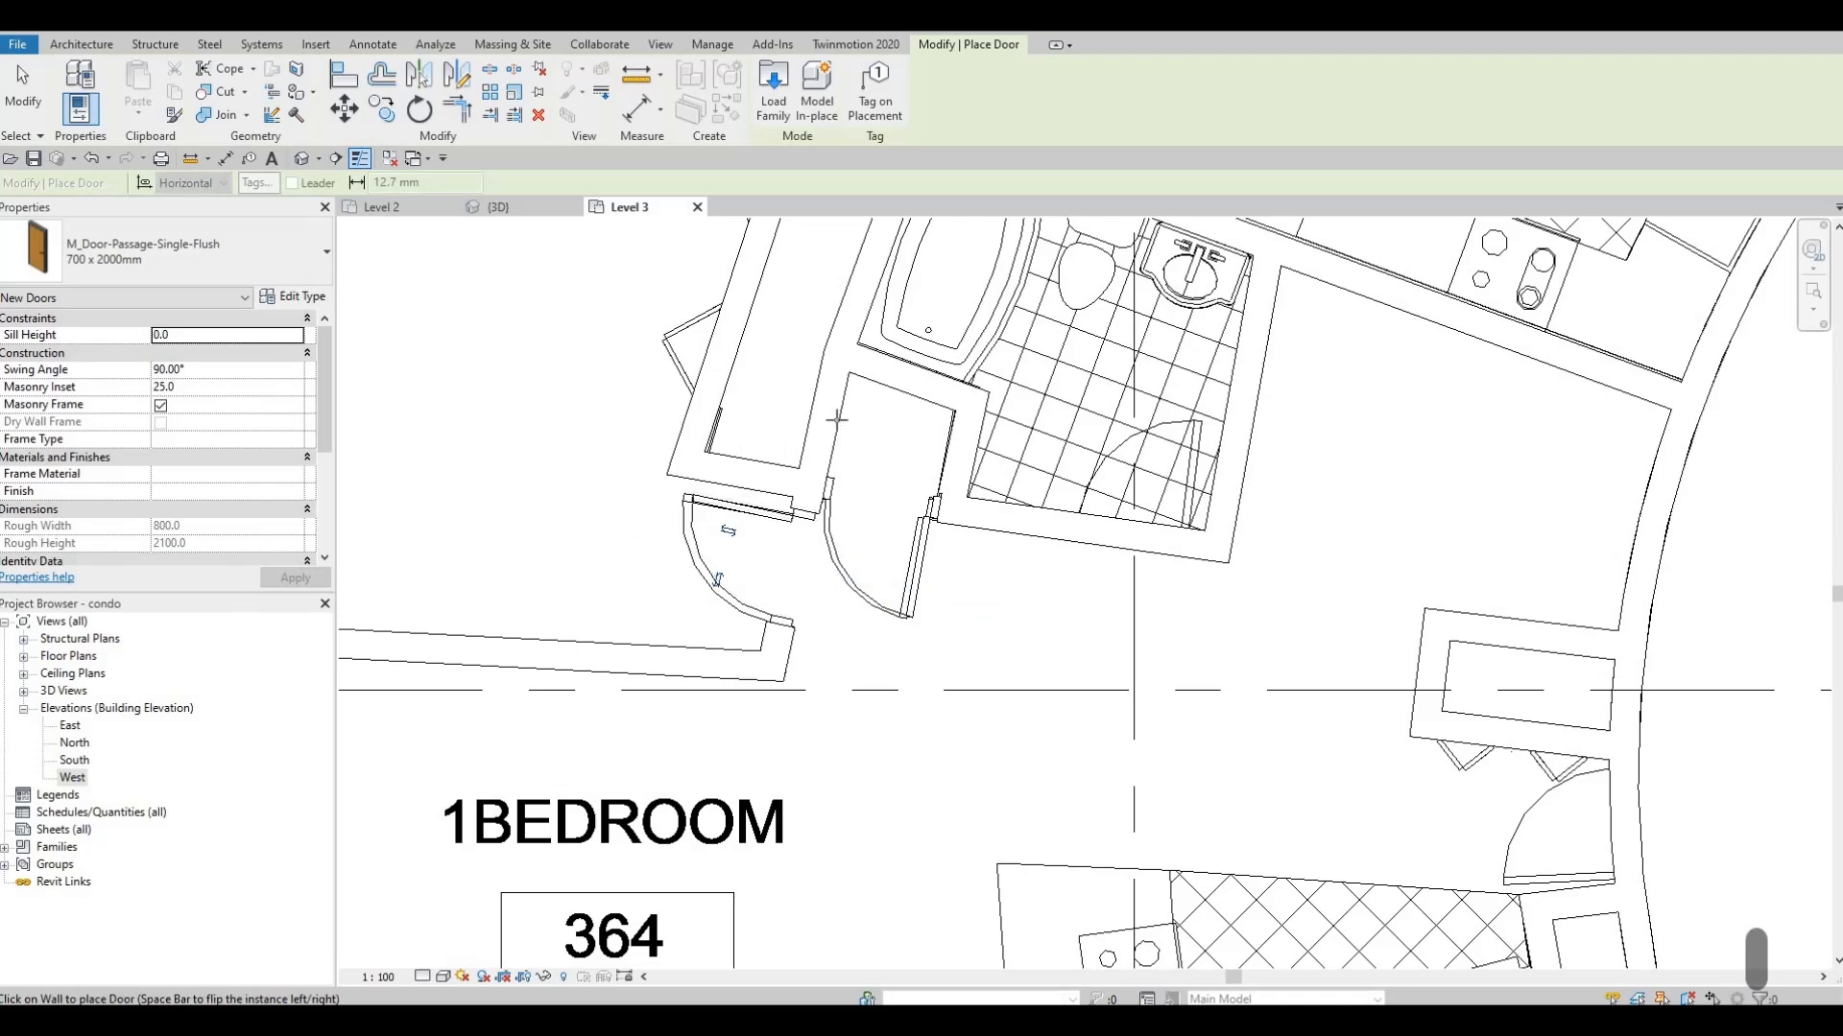
scroll(929, 453, "down", 3)
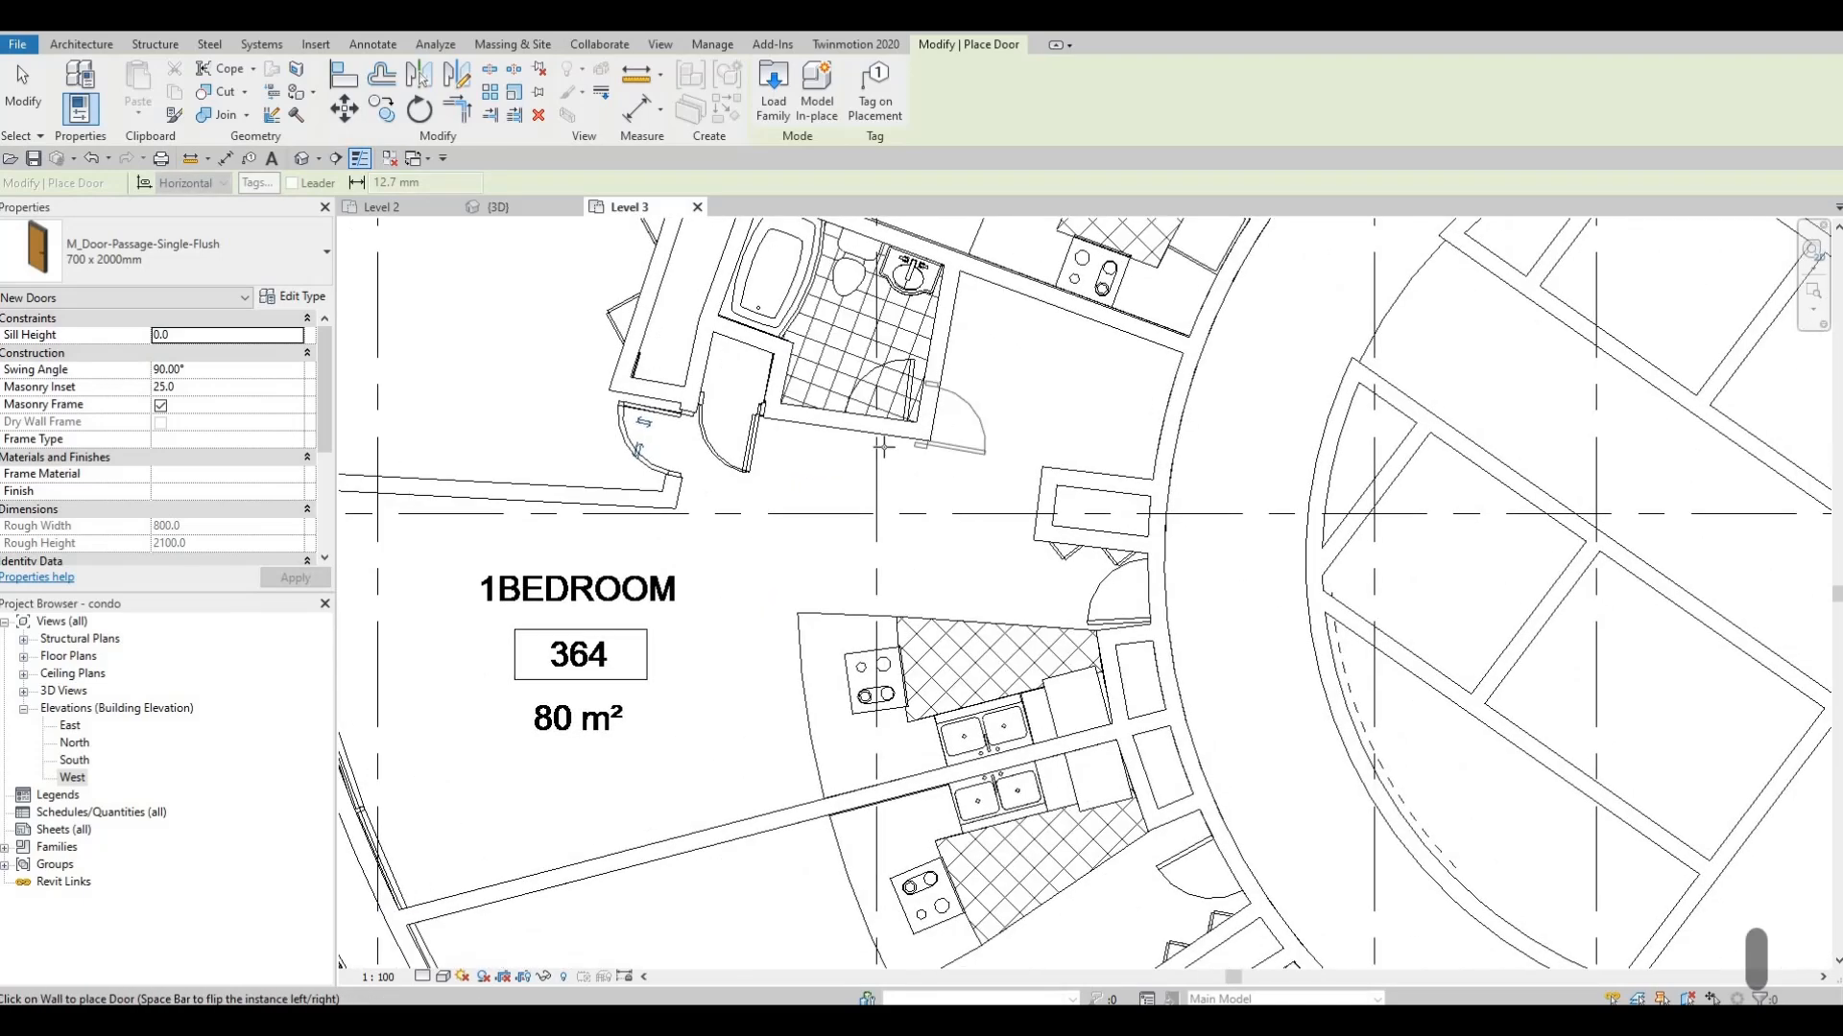
scroll(883, 446, "up", 2)
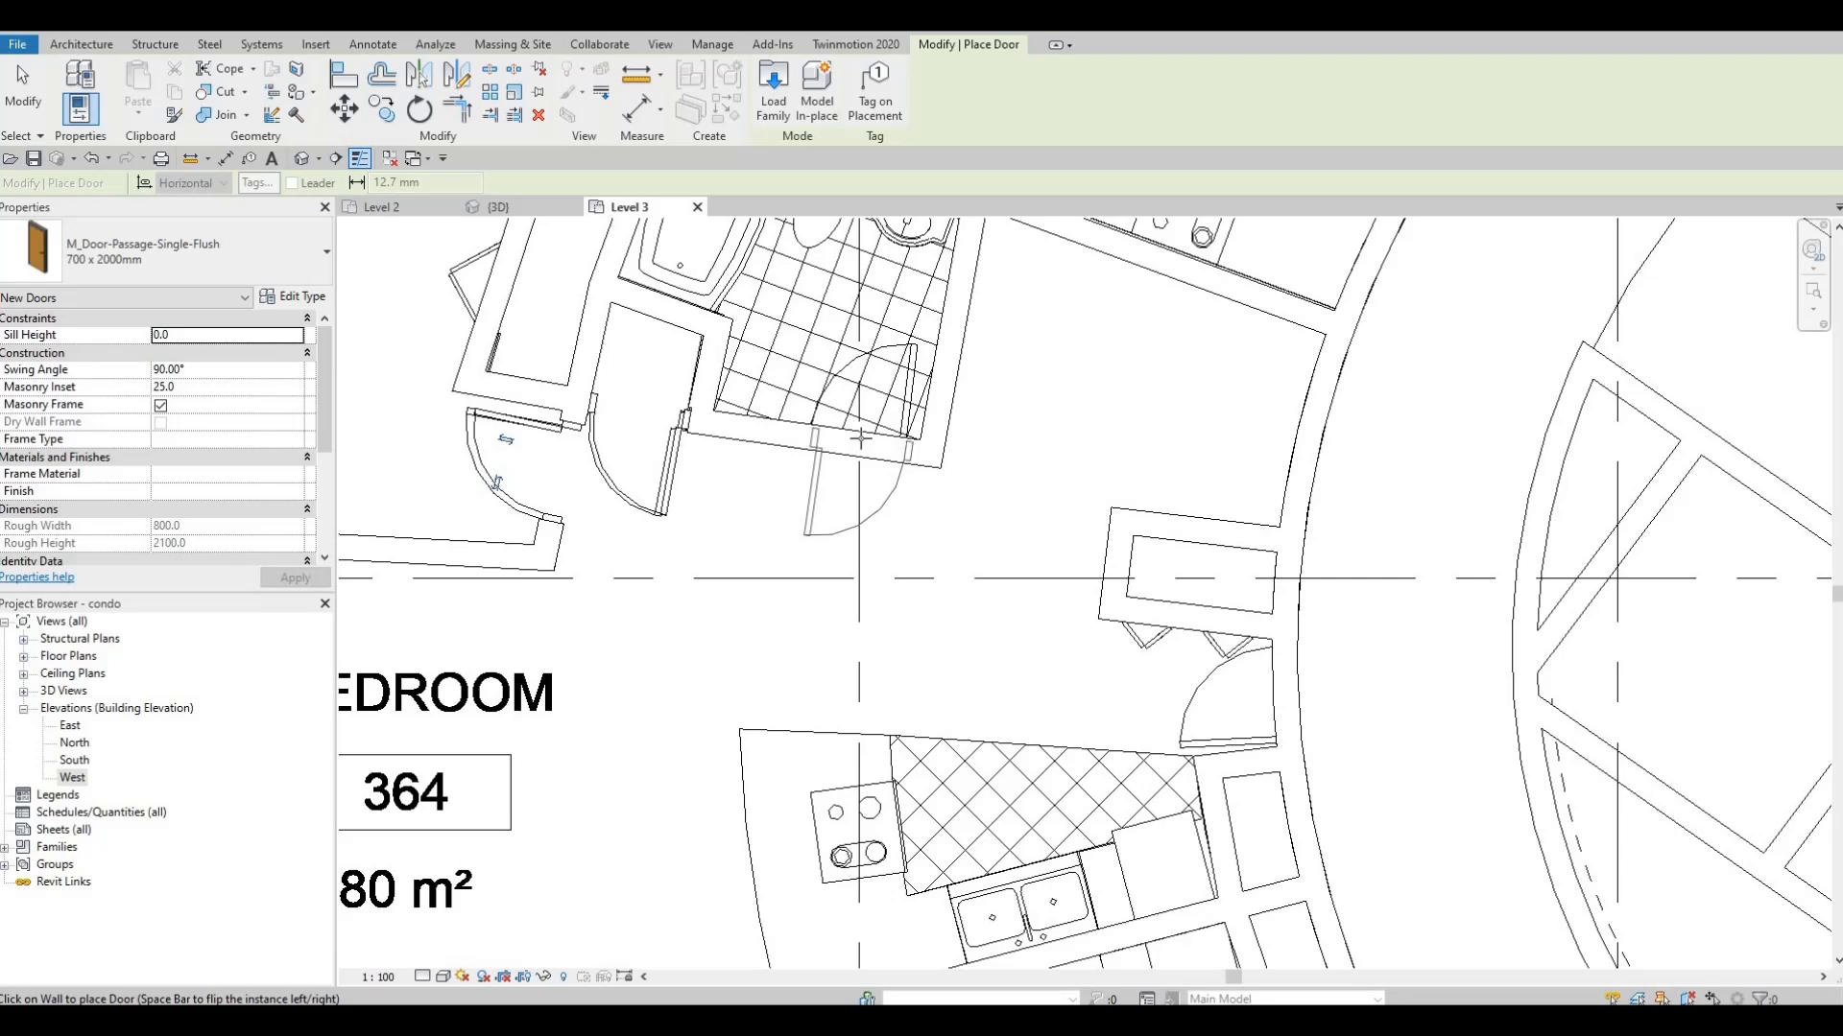
Place a 700 x 2000mm entrance door for unit 364 in the curved corridor wall, between the closet and kitchen
scroll(1152, 457, "down", 2)
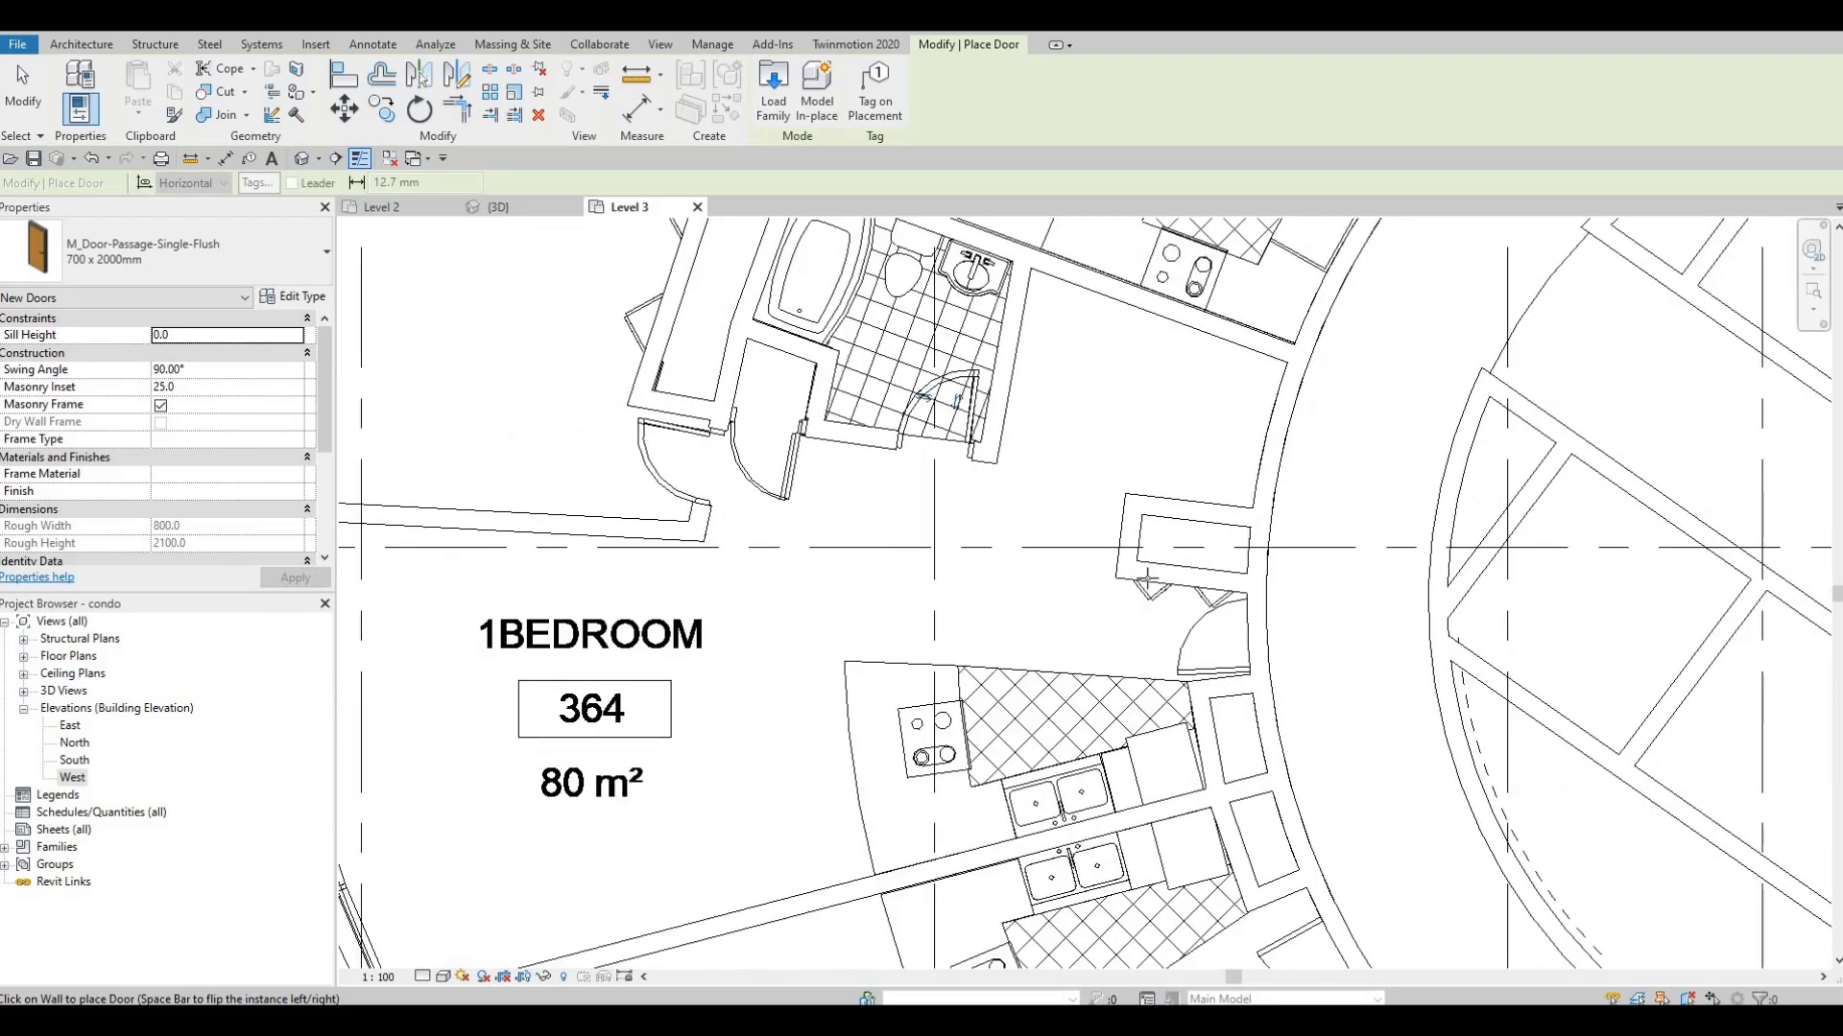
middle_click_drag(1246, 566, 1138, 545)
scroll(1144, 565, "up", 3)
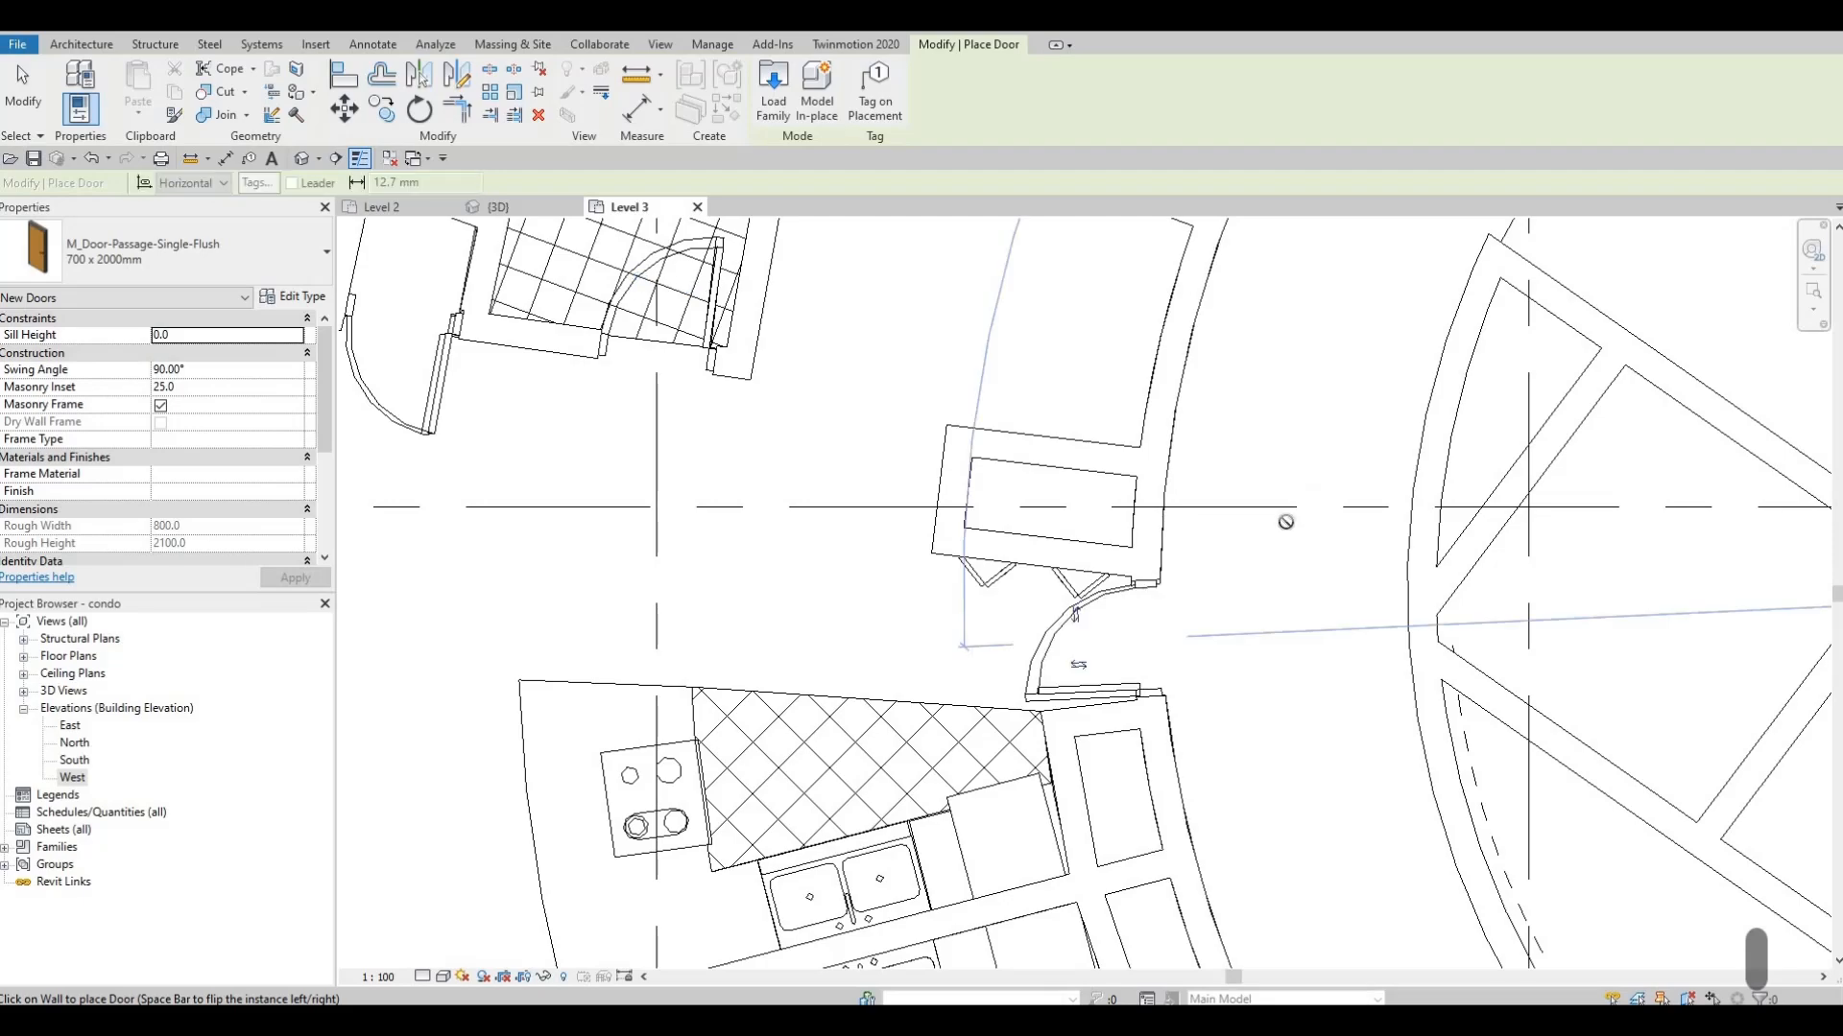
Place a 700 x 2000mm entrance door in the curved corridor wall for the unit whose kitchen backs onto unit 364's
scroll(1284, 522, "down", 1)
middle_click_drag(1136, 511, 1107, 441)
scroll(1104, 456, "down", 1)
middle_click_drag(1267, 646, 1061, 409)
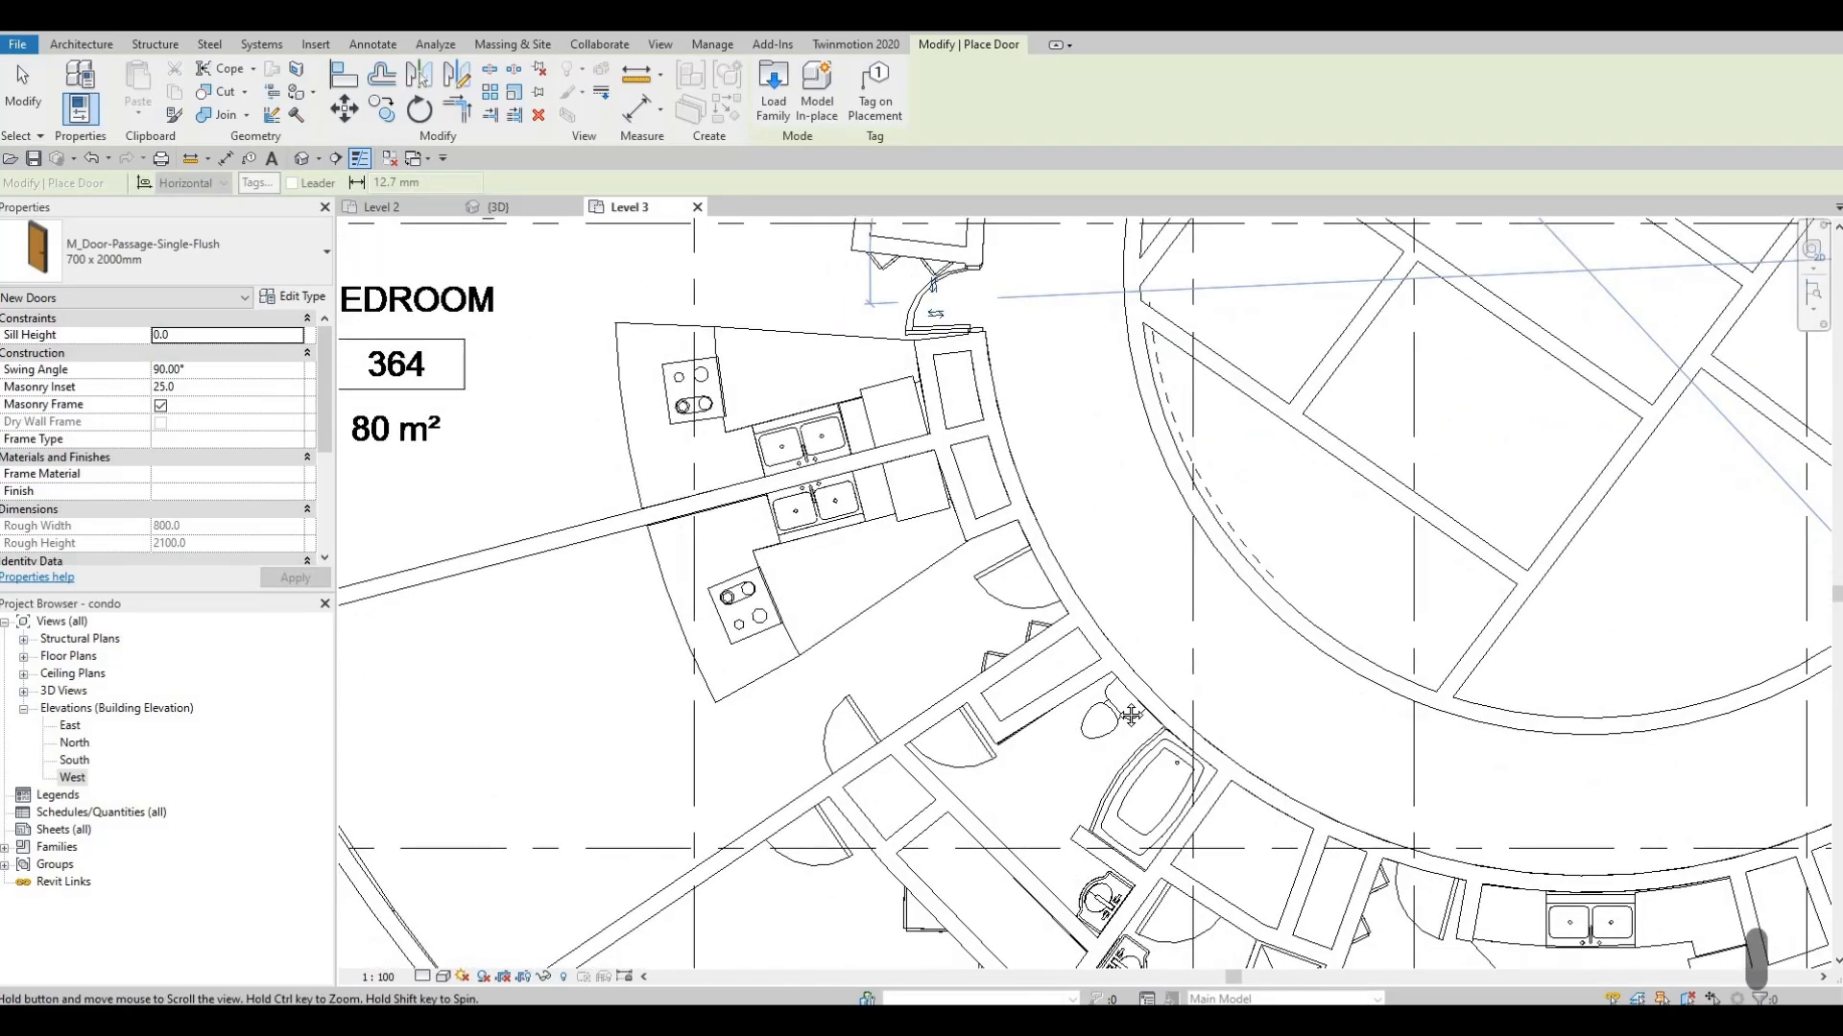
scroll(1081, 566, "down", 3)
middle_click_drag(1080, 566, 1201, 811)
middle_click_drag(965, 409, 840, 230)
scroll(941, 437, "up", 4)
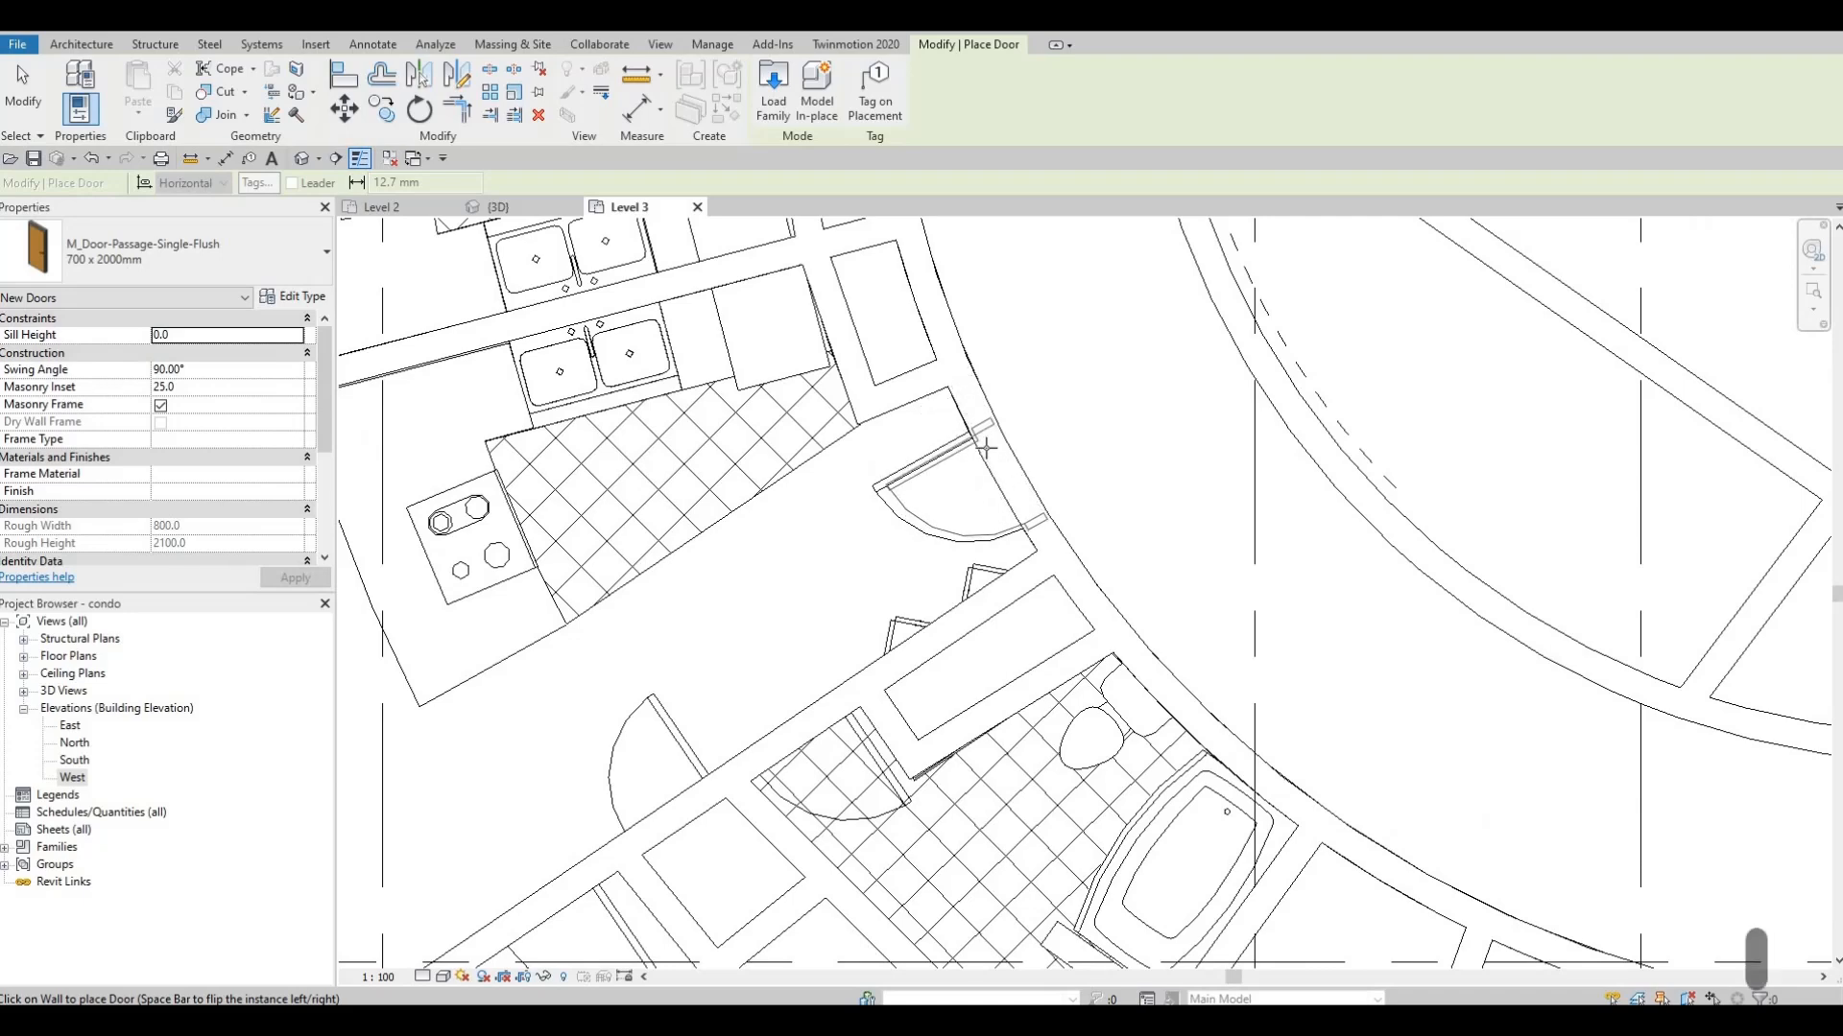
left_click(1014, 510)
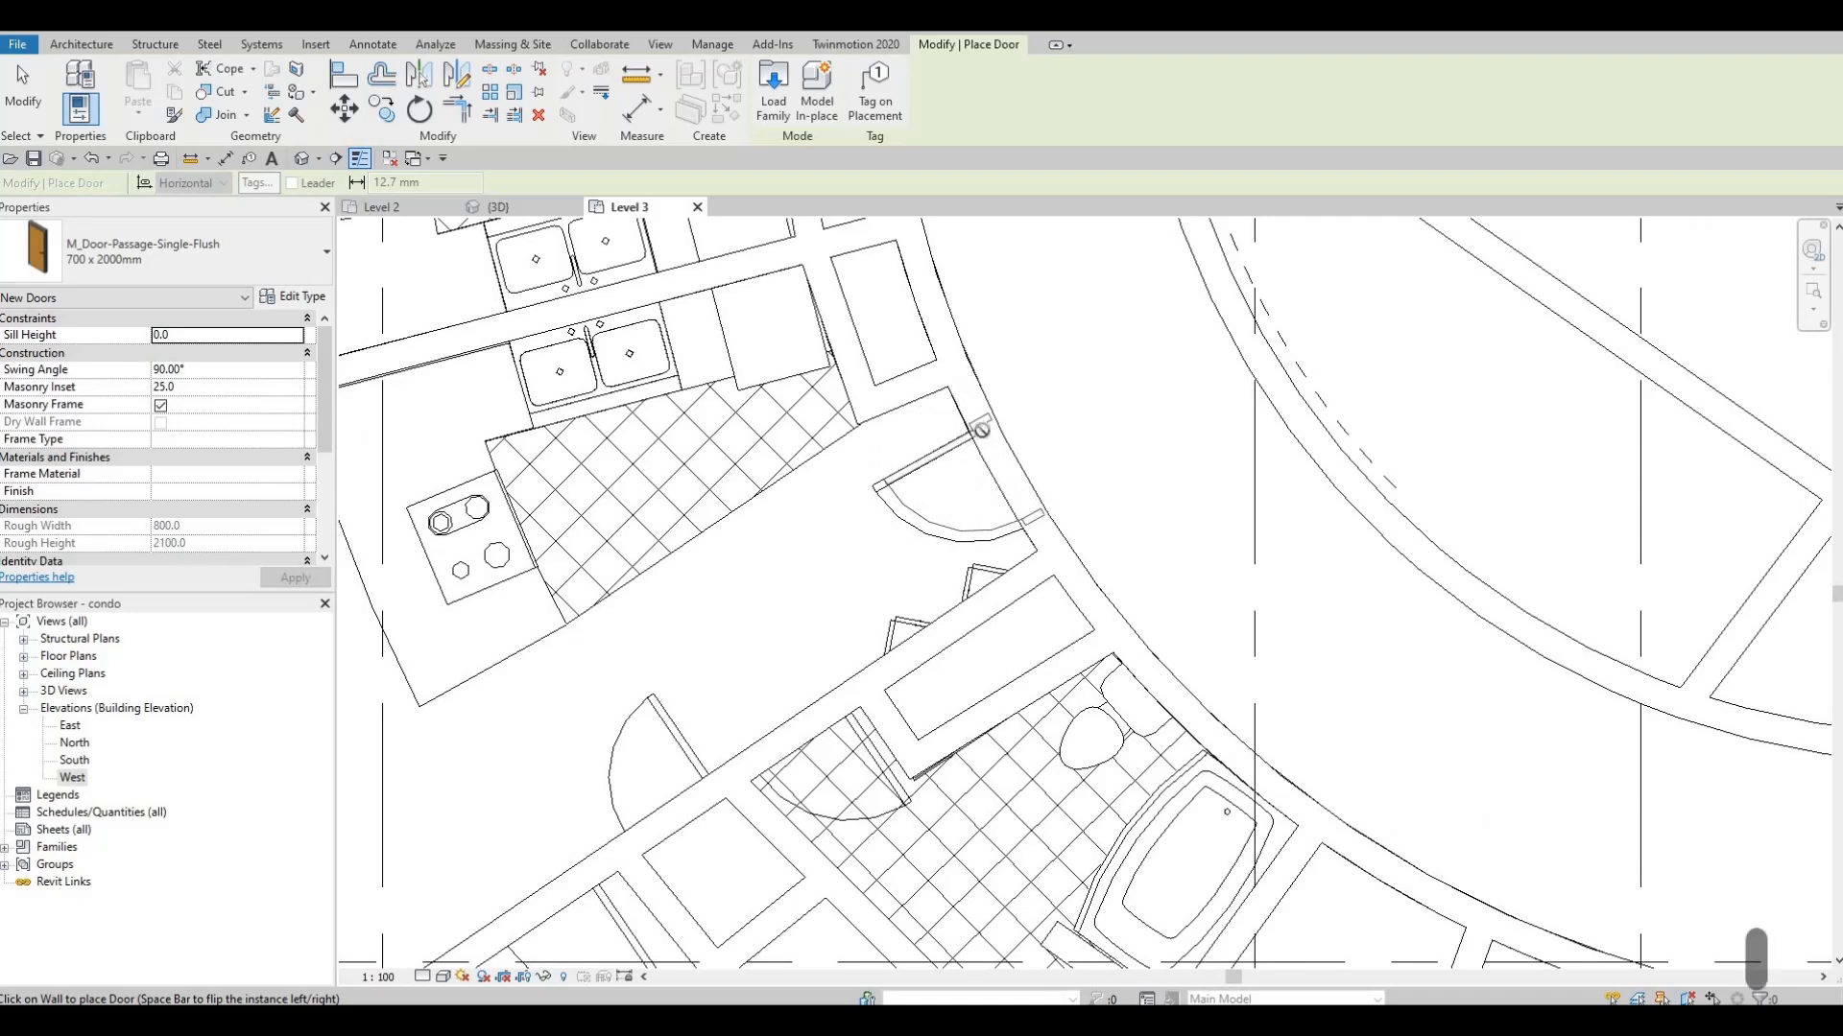
Place a 700 x 2000mm door at the closet opening beside that unit's bathroom, matching the drawn swing
middle_click_drag(836, 656, 877, 478)
middle_click_drag(741, 558, 776, 506)
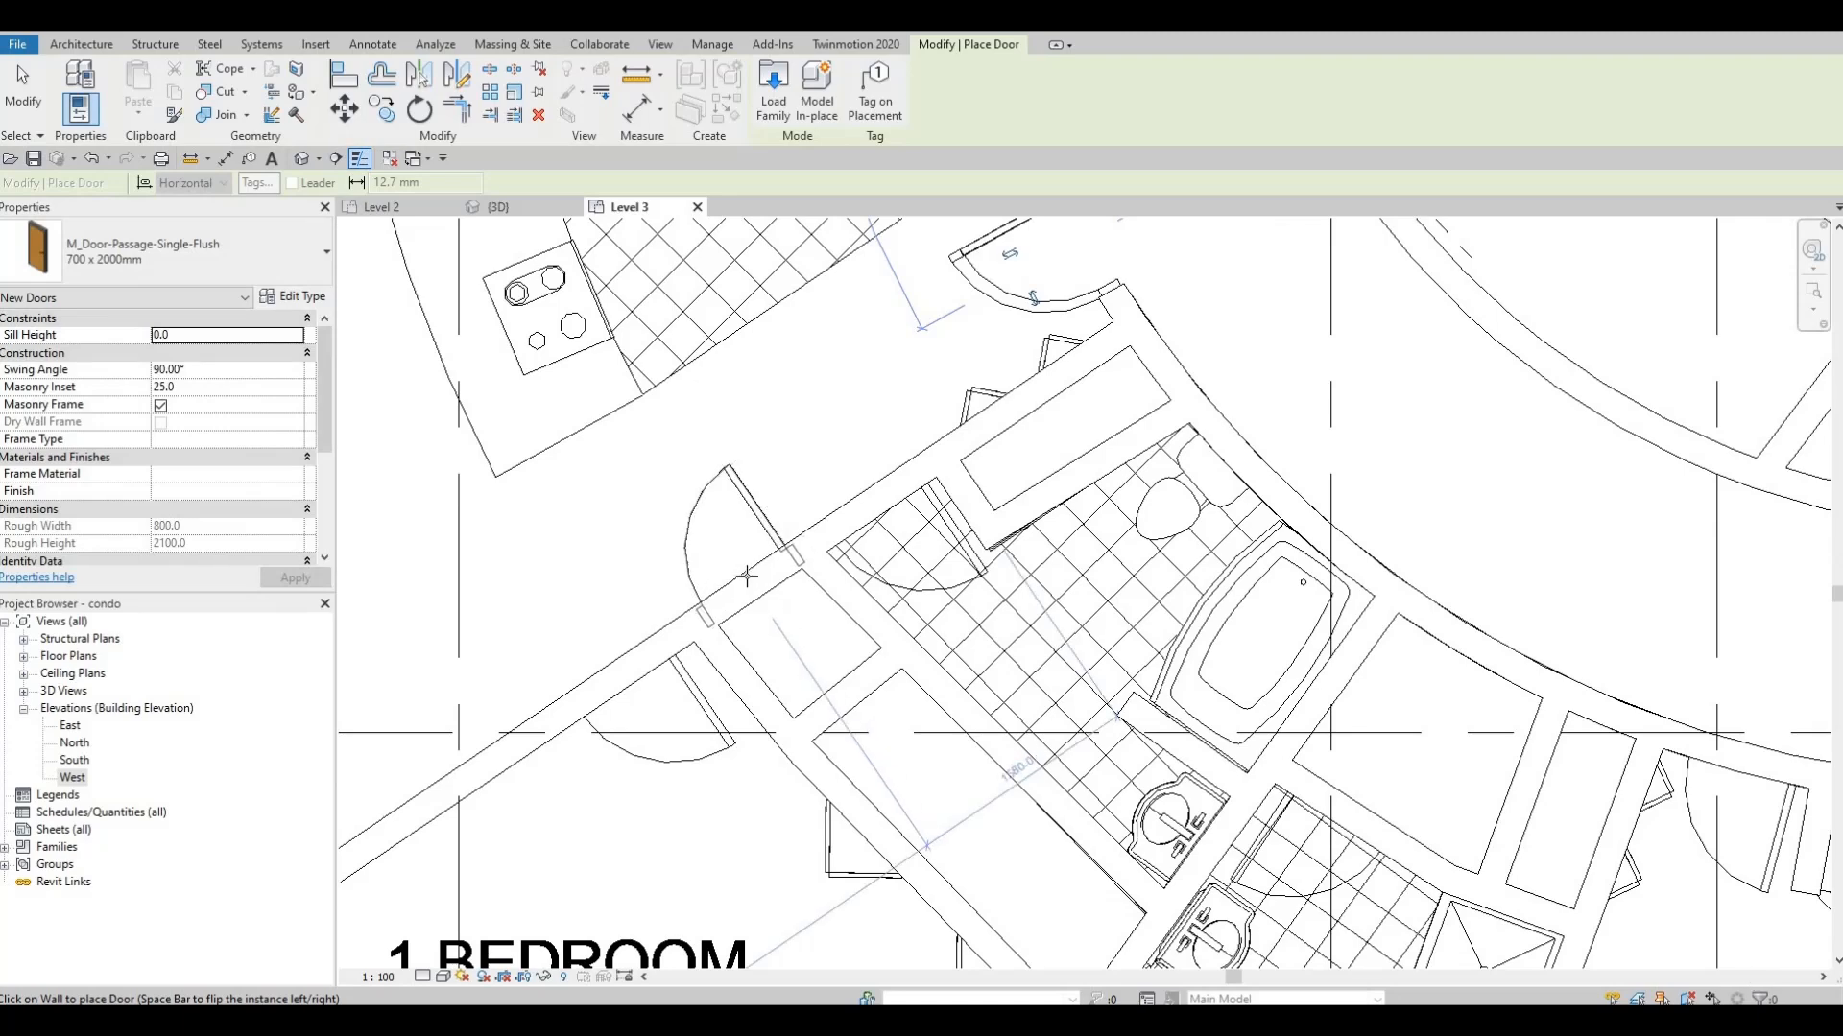
left_click(754, 533)
key("Escape")
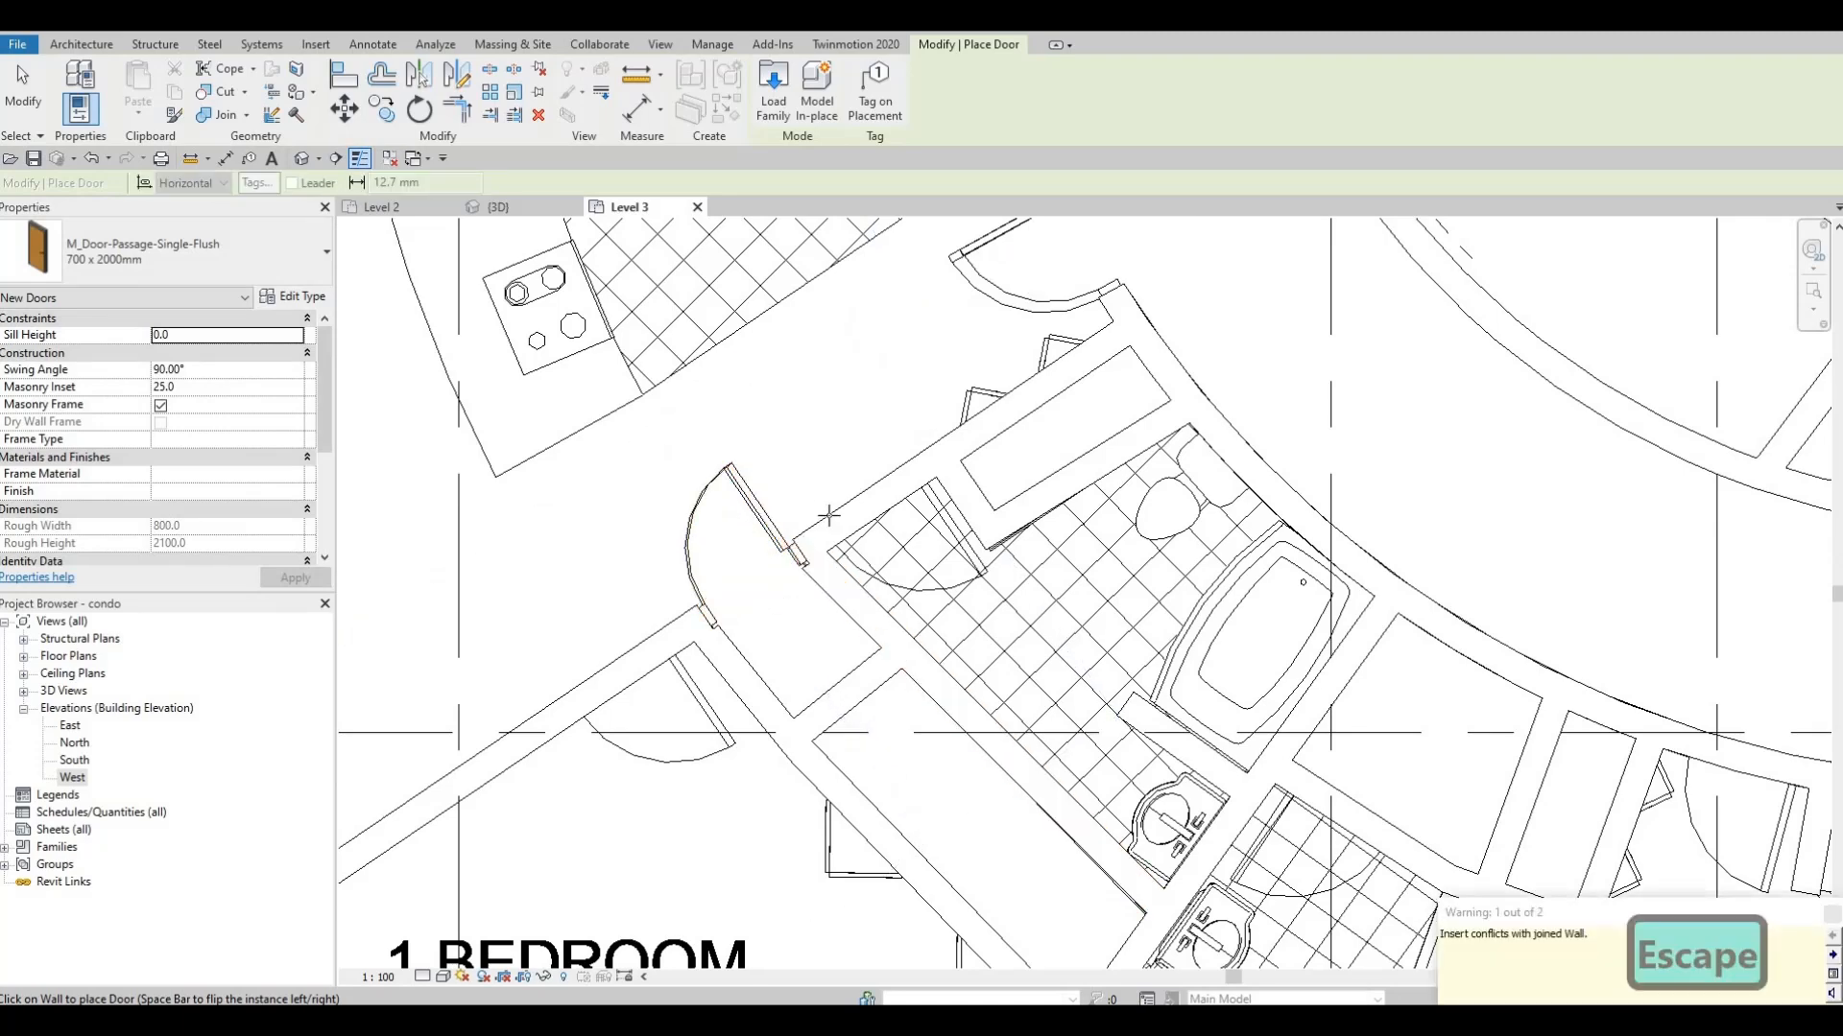
Place a 700 x 2000mm door in the diagonal wall above the 367 label, flipped to match the drawn inward swing
middle_click_drag(829, 515, 807, 449)
scroll(805, 449, "down", 1)
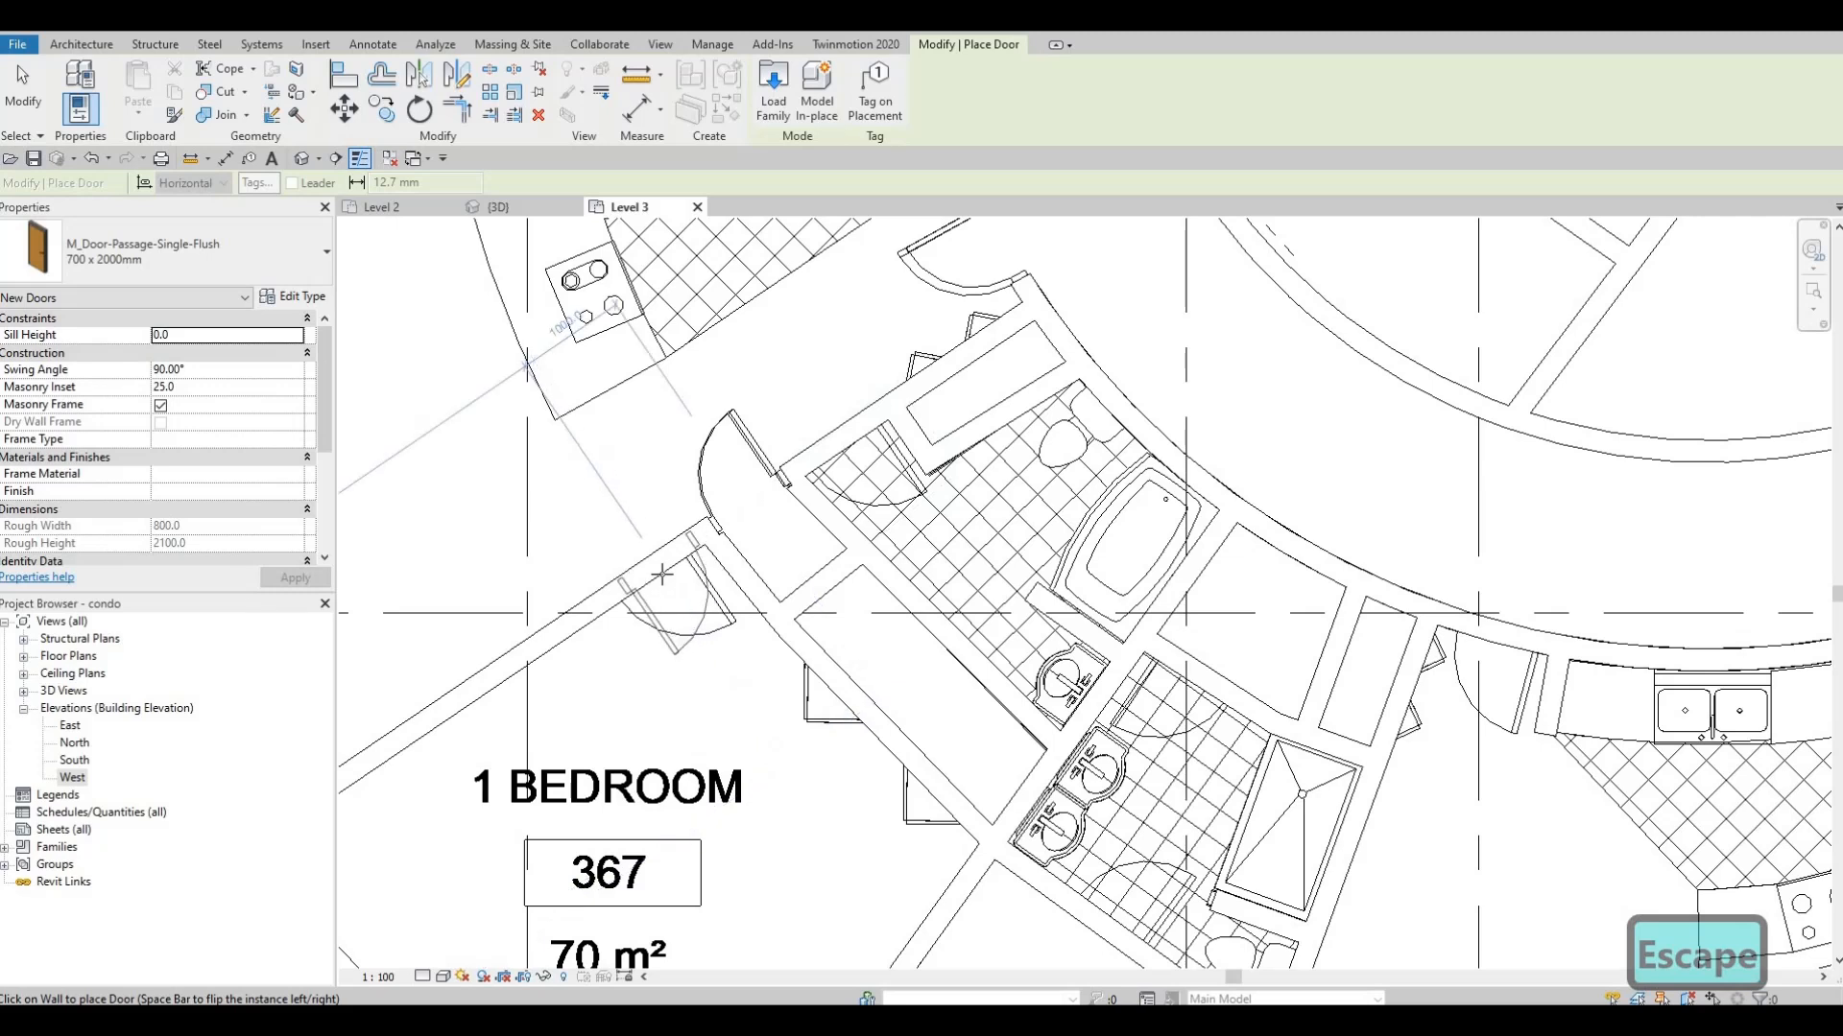
key("space")
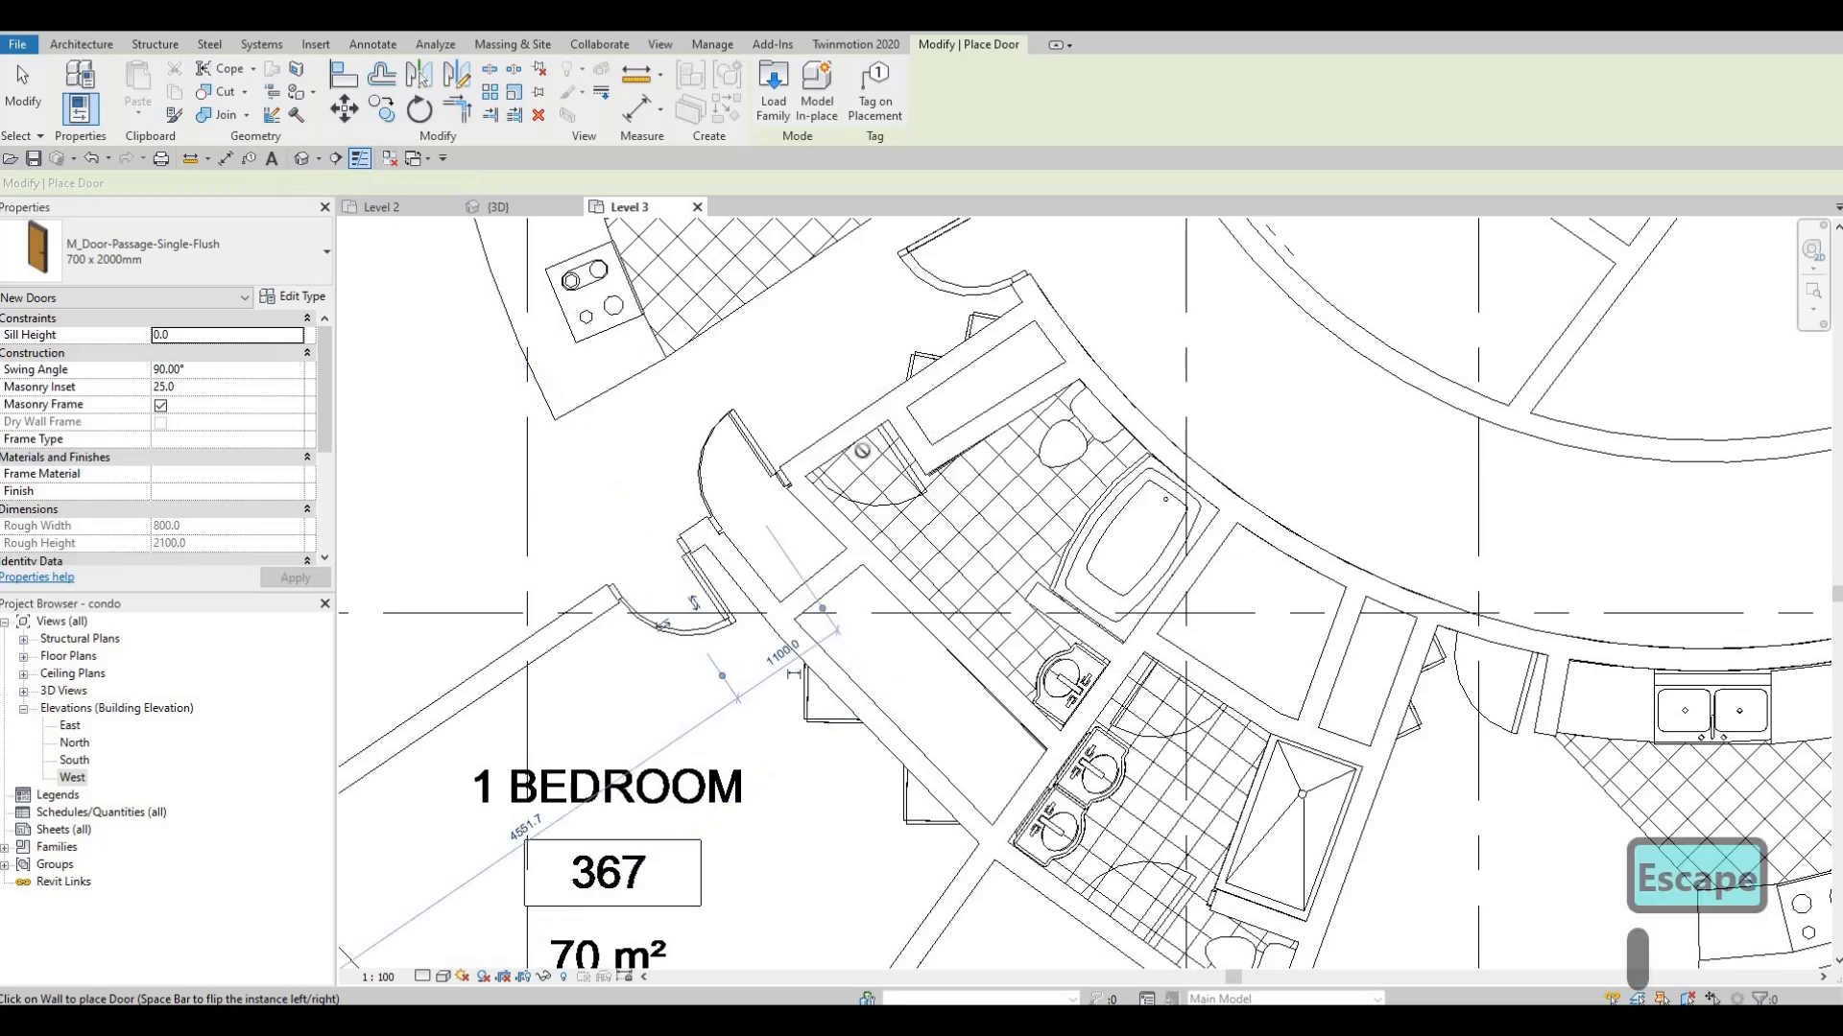
Place a 700 x 2000mm door in the bathroom wall of the unit above the 367 label, flipped to match the drawn swing
key("space")
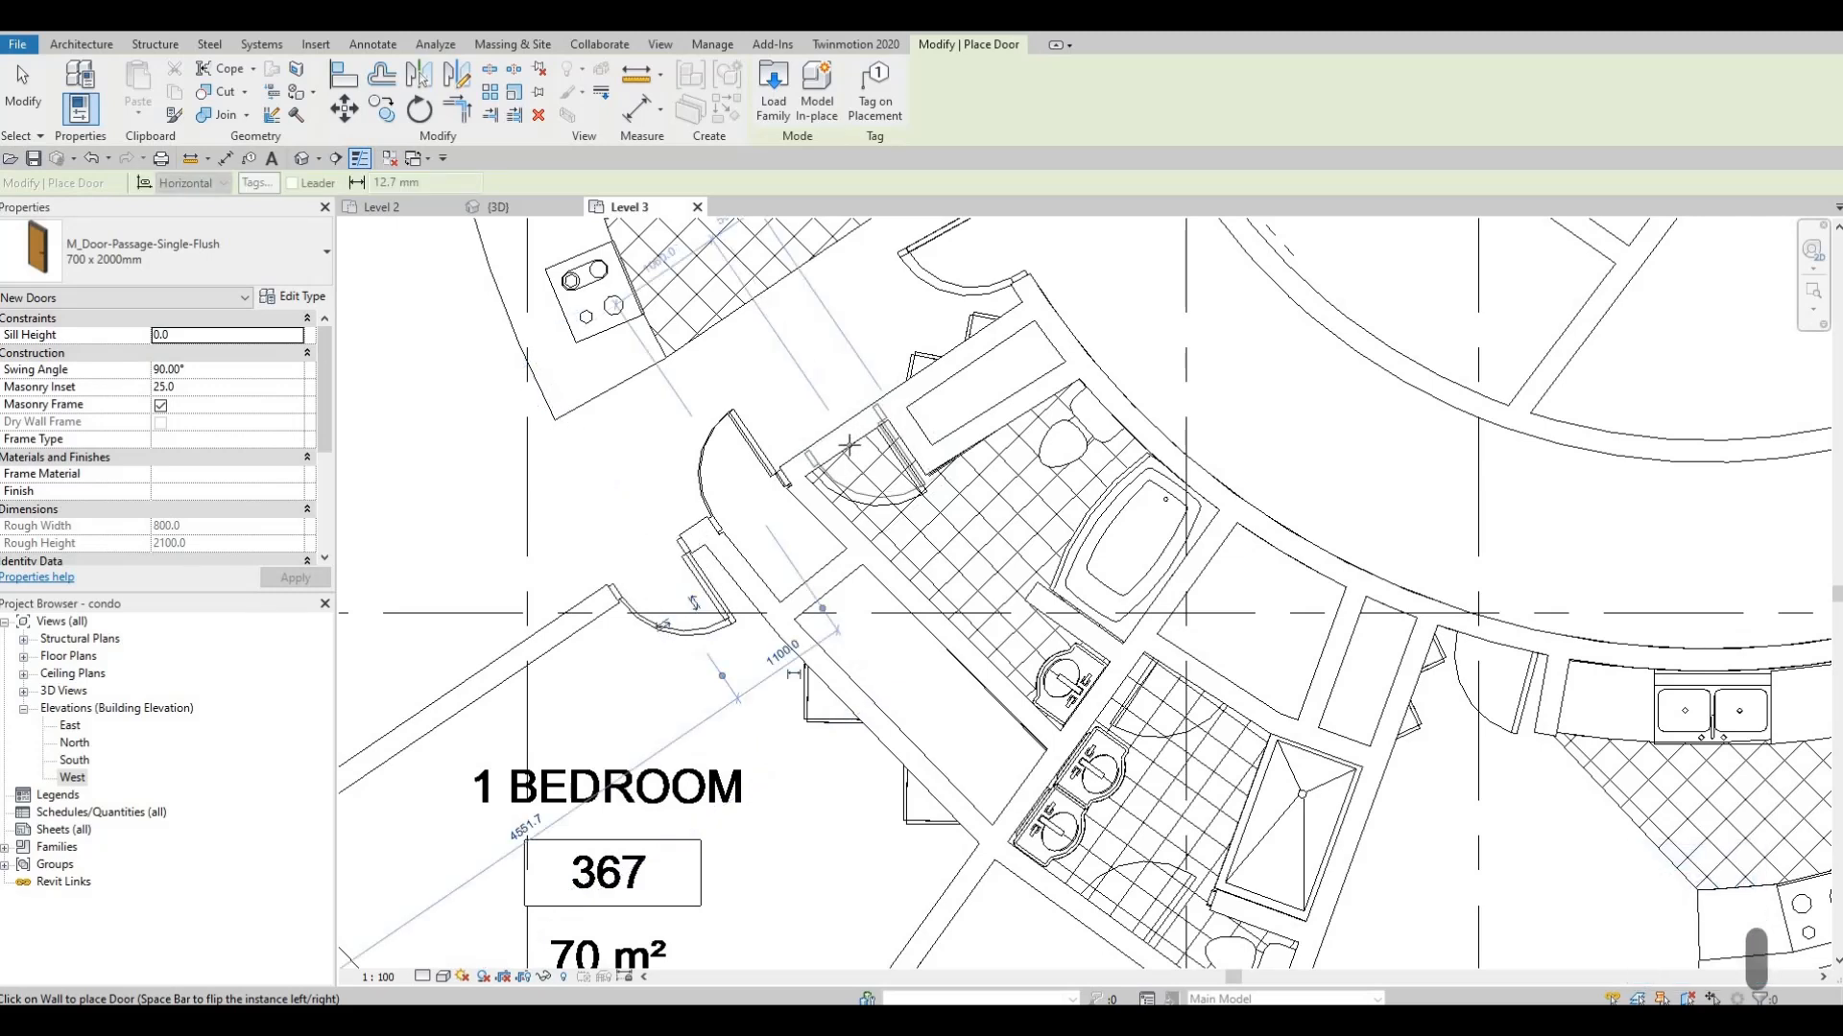
scroll(981, 450, "down", 4)
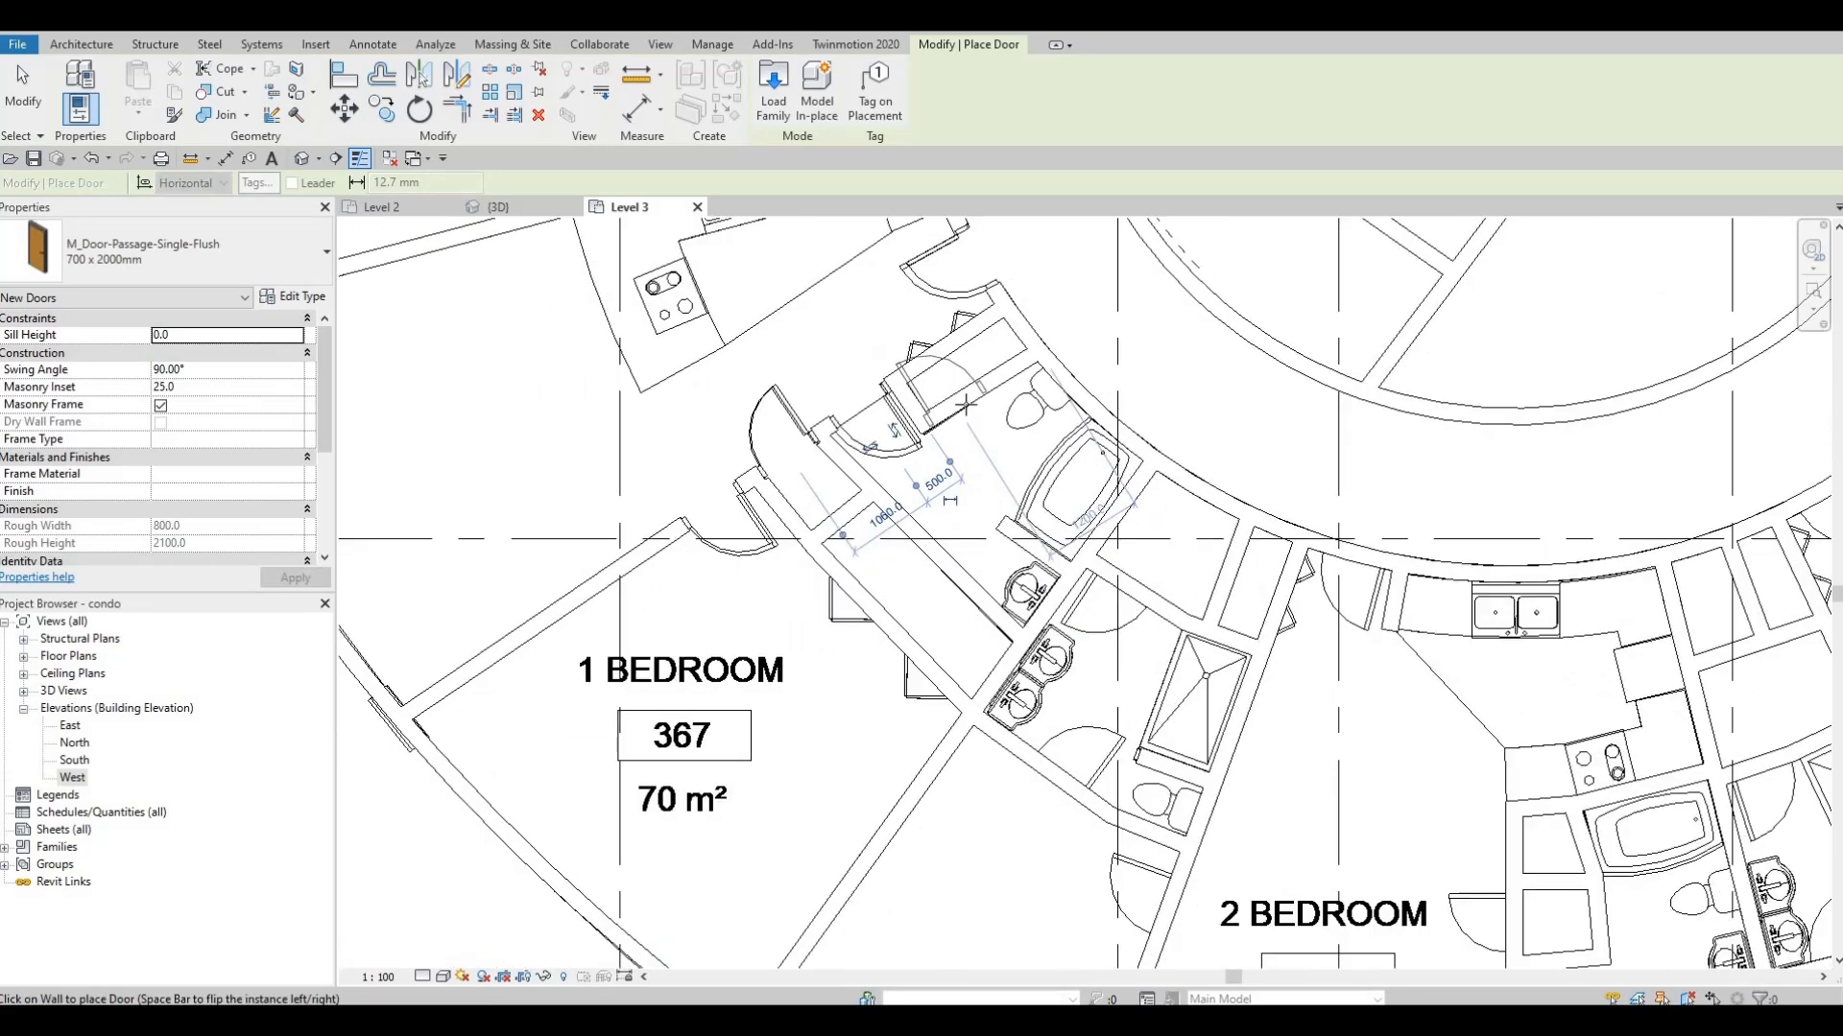
middle_click_drag(911, 528, 885, 682)
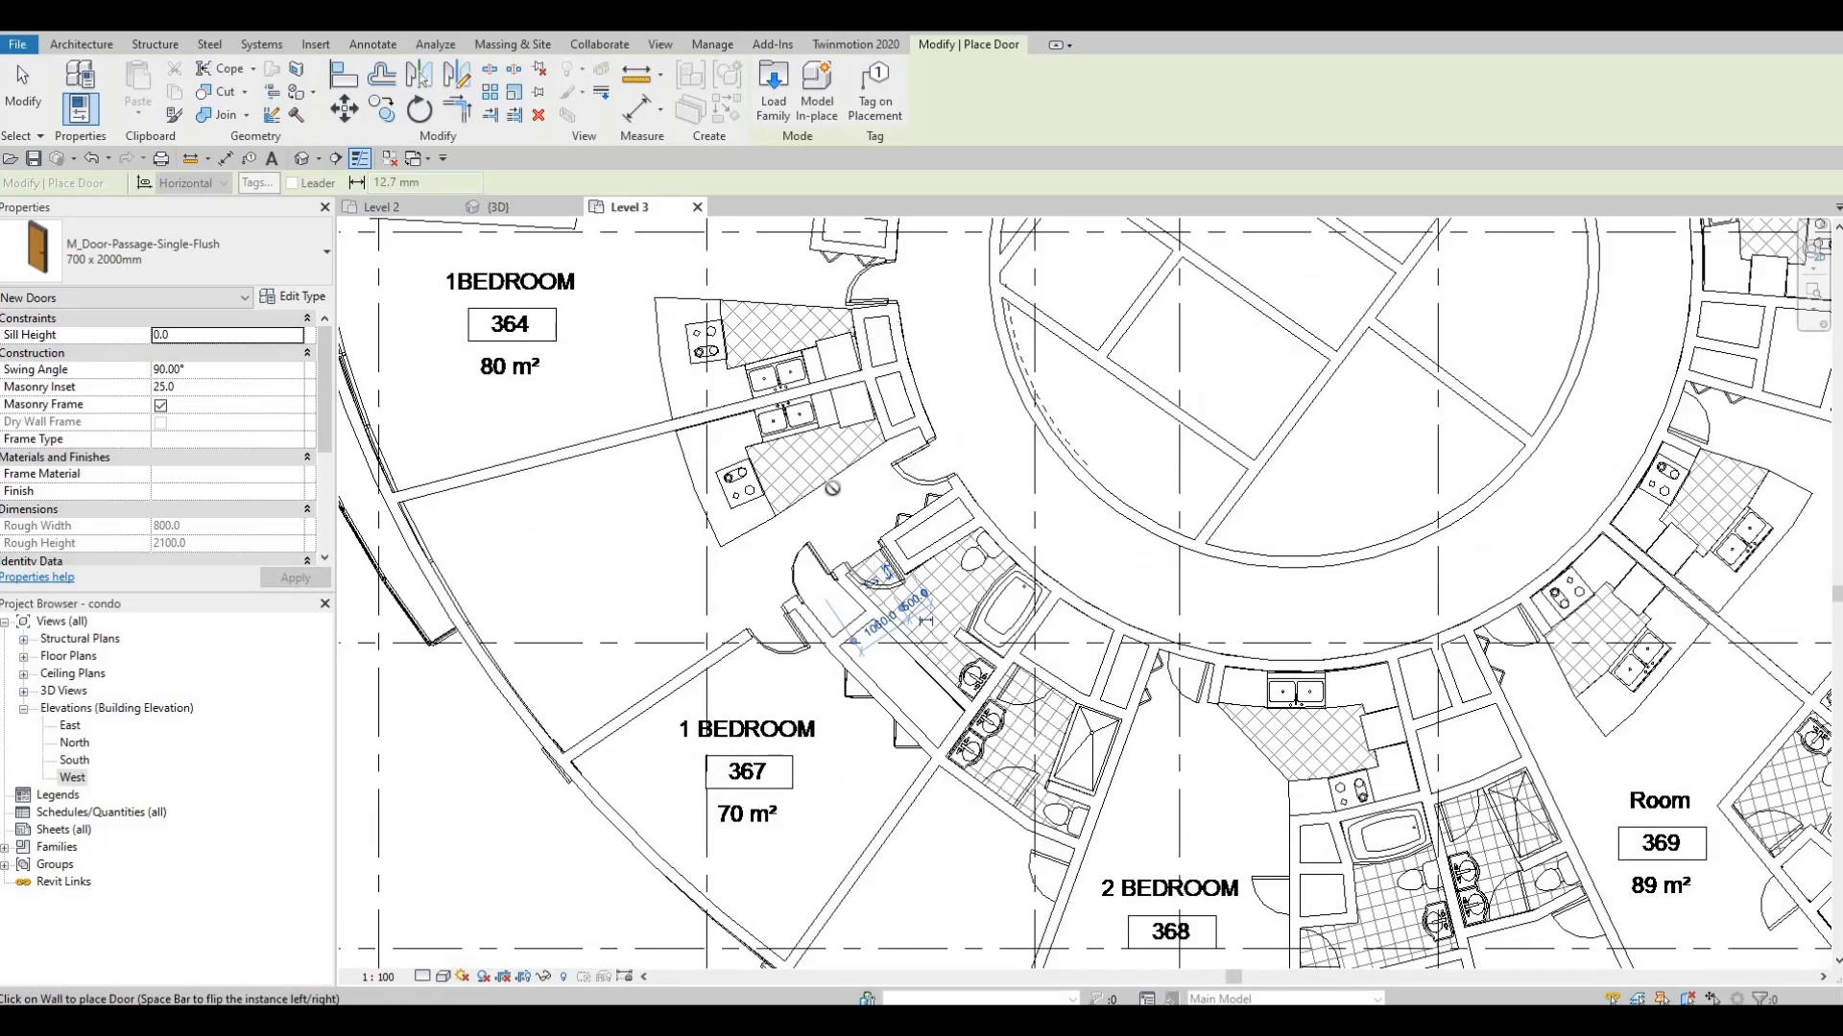
Place 700 x 2000mm doors at both ends of the tiled double-sink bathroom between units 367 and 368, matching the drawn swings
middle_click_drag(832, 488, 832, 701)
middle_click_drag(843, 835, 833, 631)
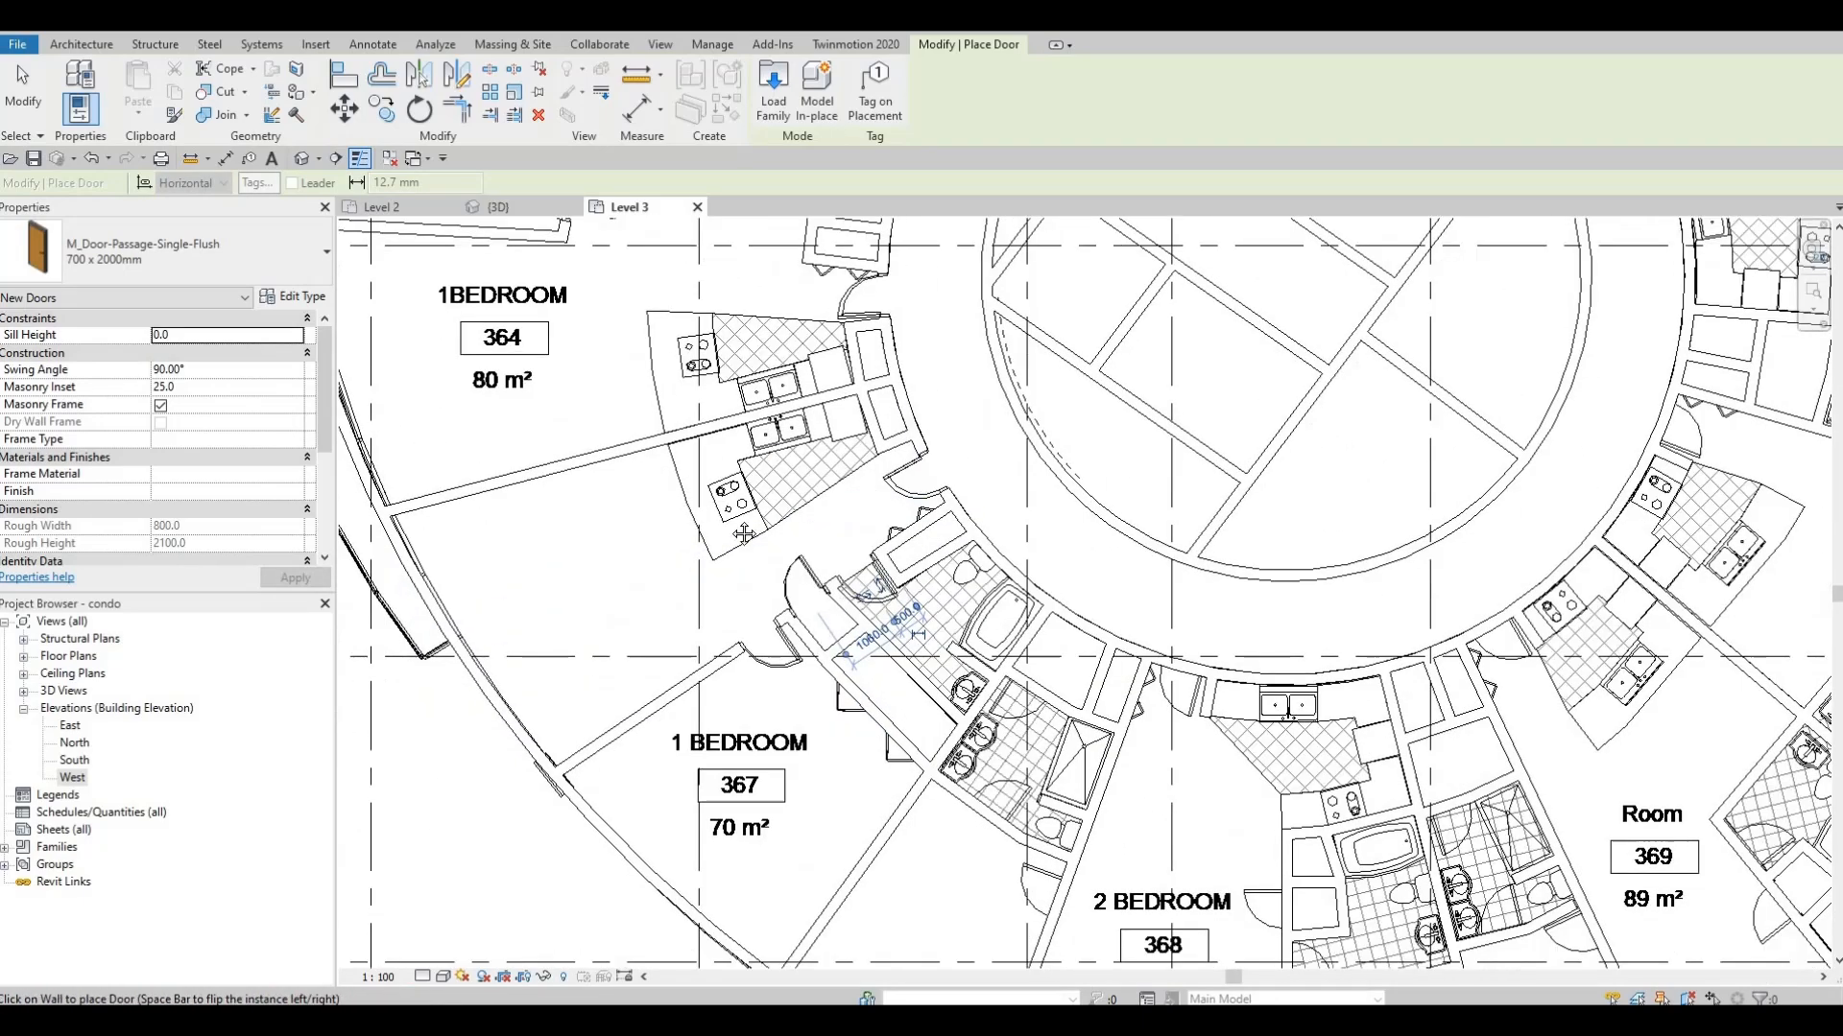
scroll(907, 440, "up", 2)
middle_click_drag(1019, 602, 898, 376)
scroll(898, 376, "down", 2)
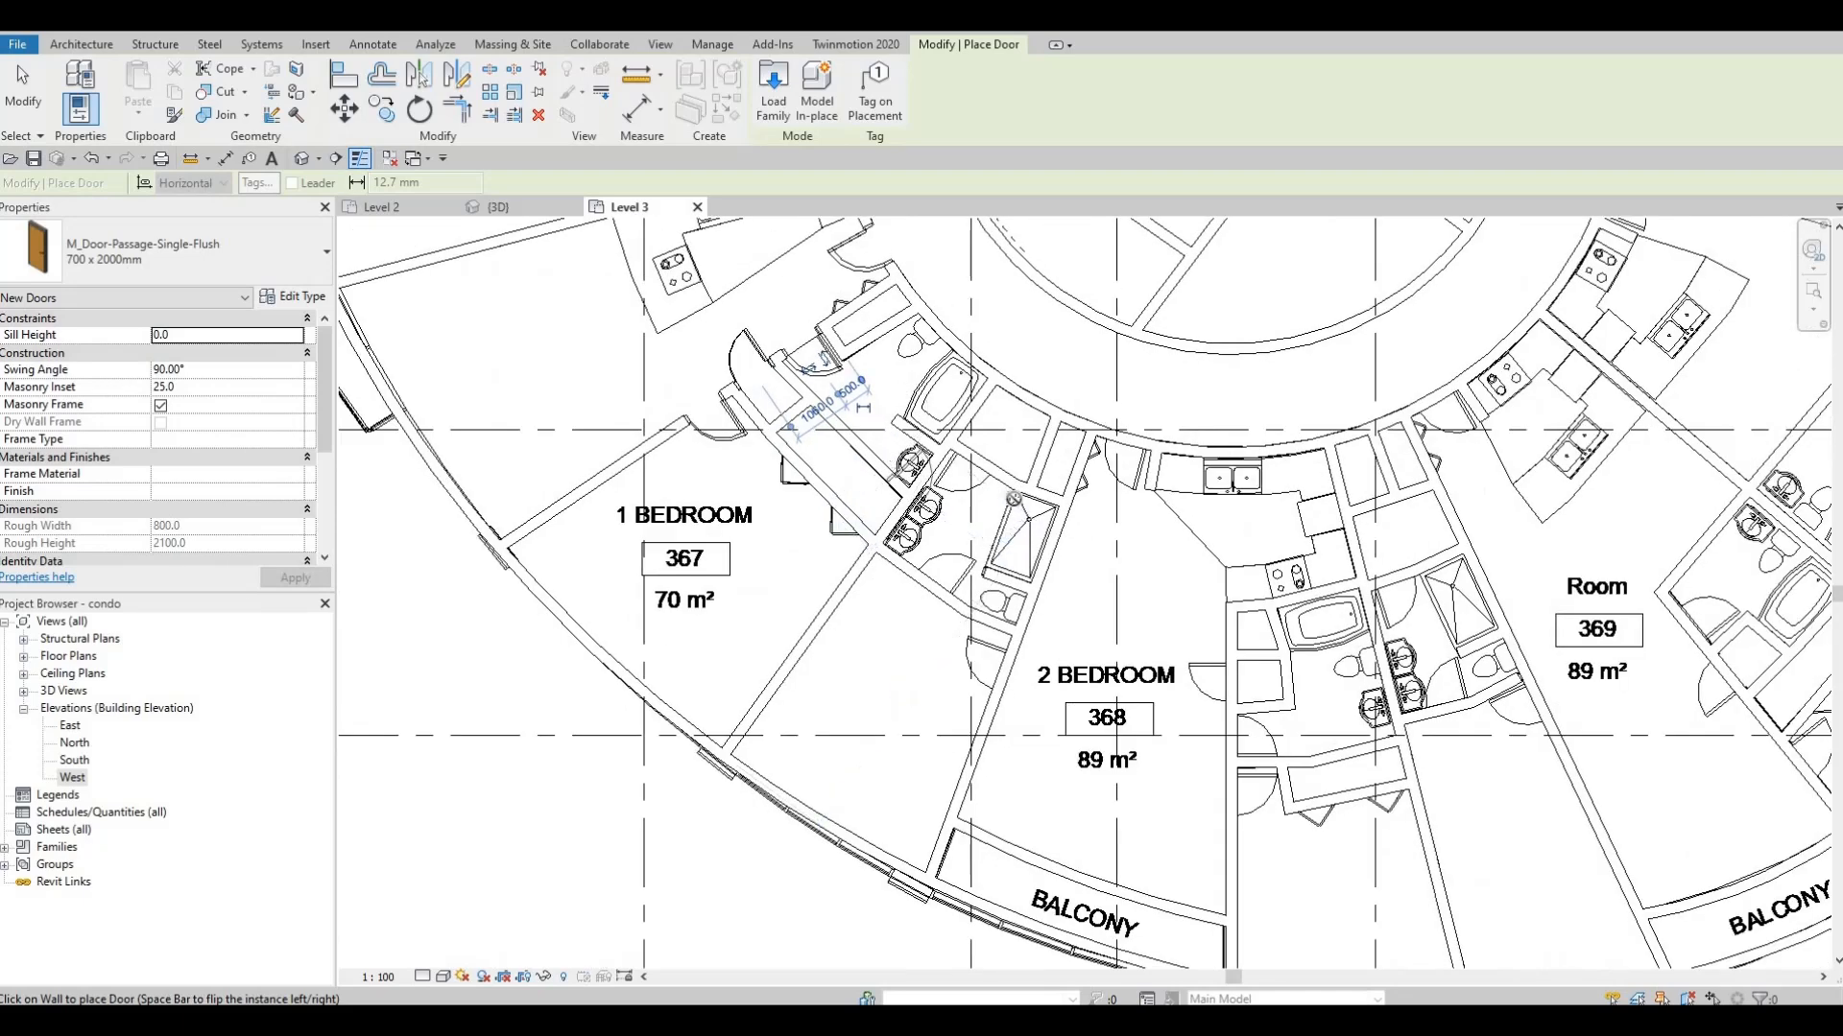
scroll(950, 455, "up", 2)
scroll(955, 442, "up", 2)
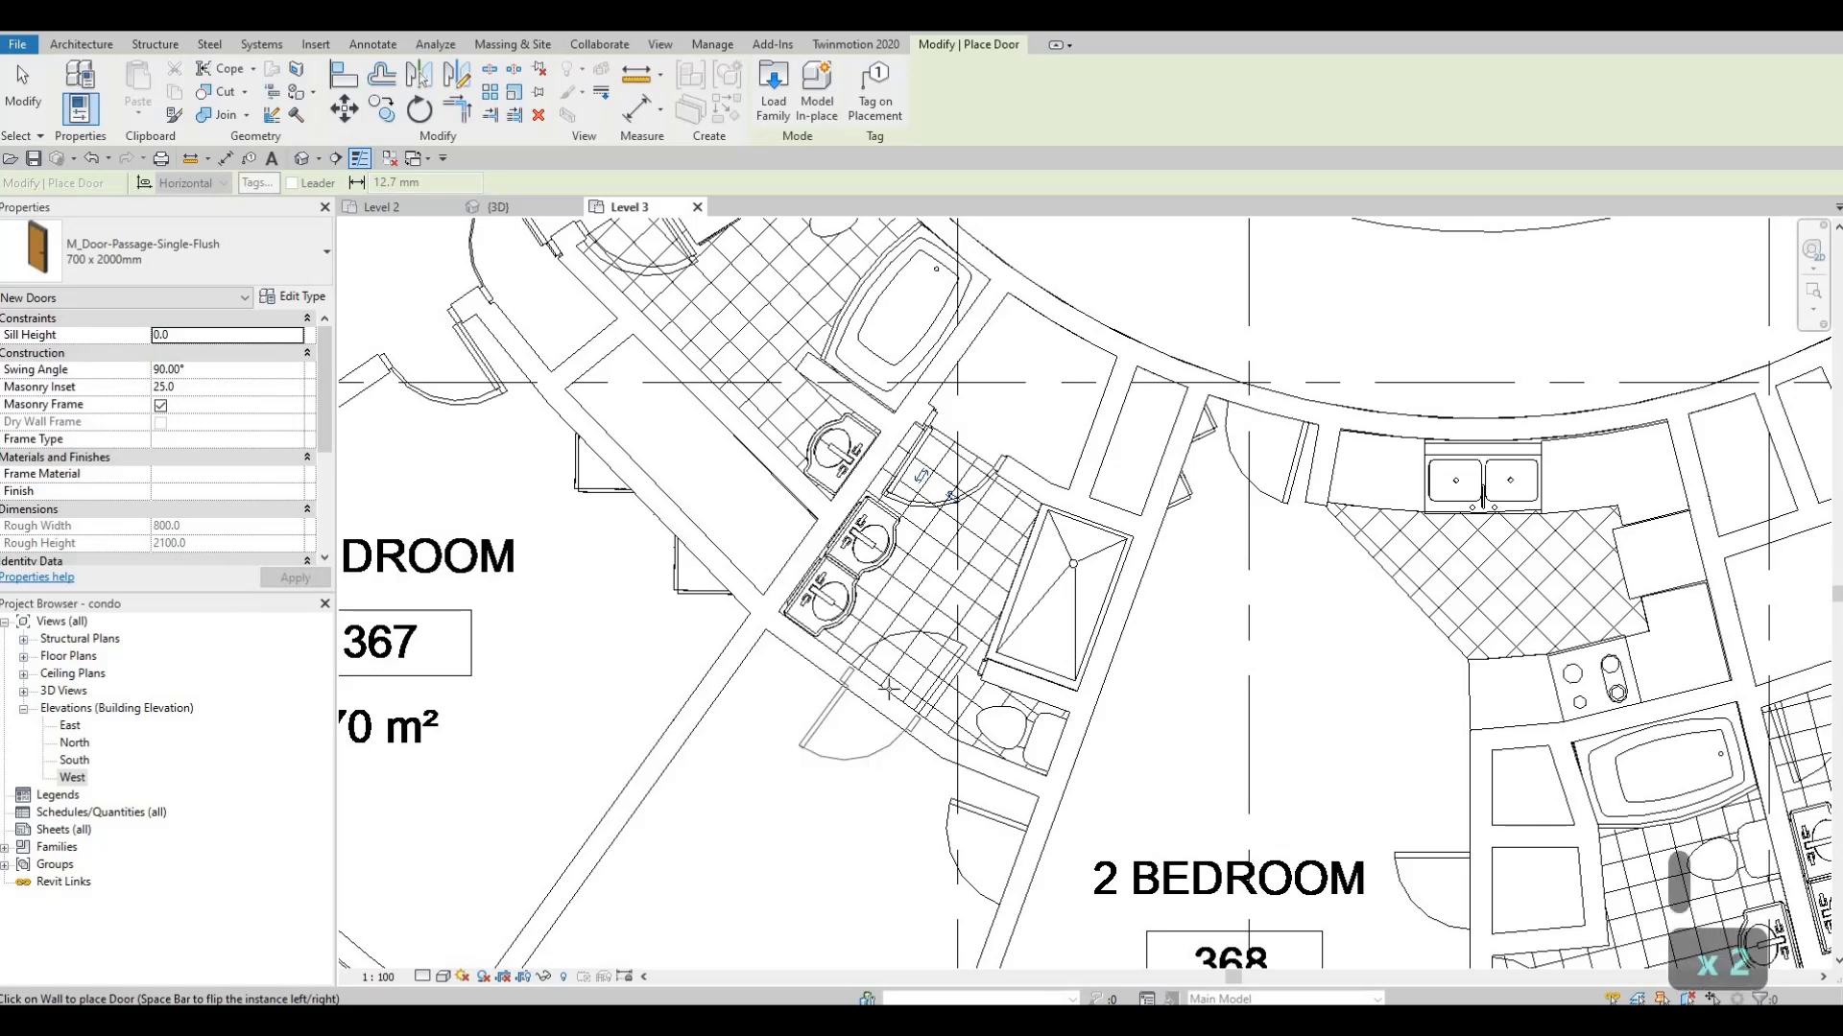
Place 700 x 2000mm doors at the bedroom opening below that bathroom and at unit 368's entrance in the curved corridor wall
middle_click_drag(1034, 850, 1014, 689)
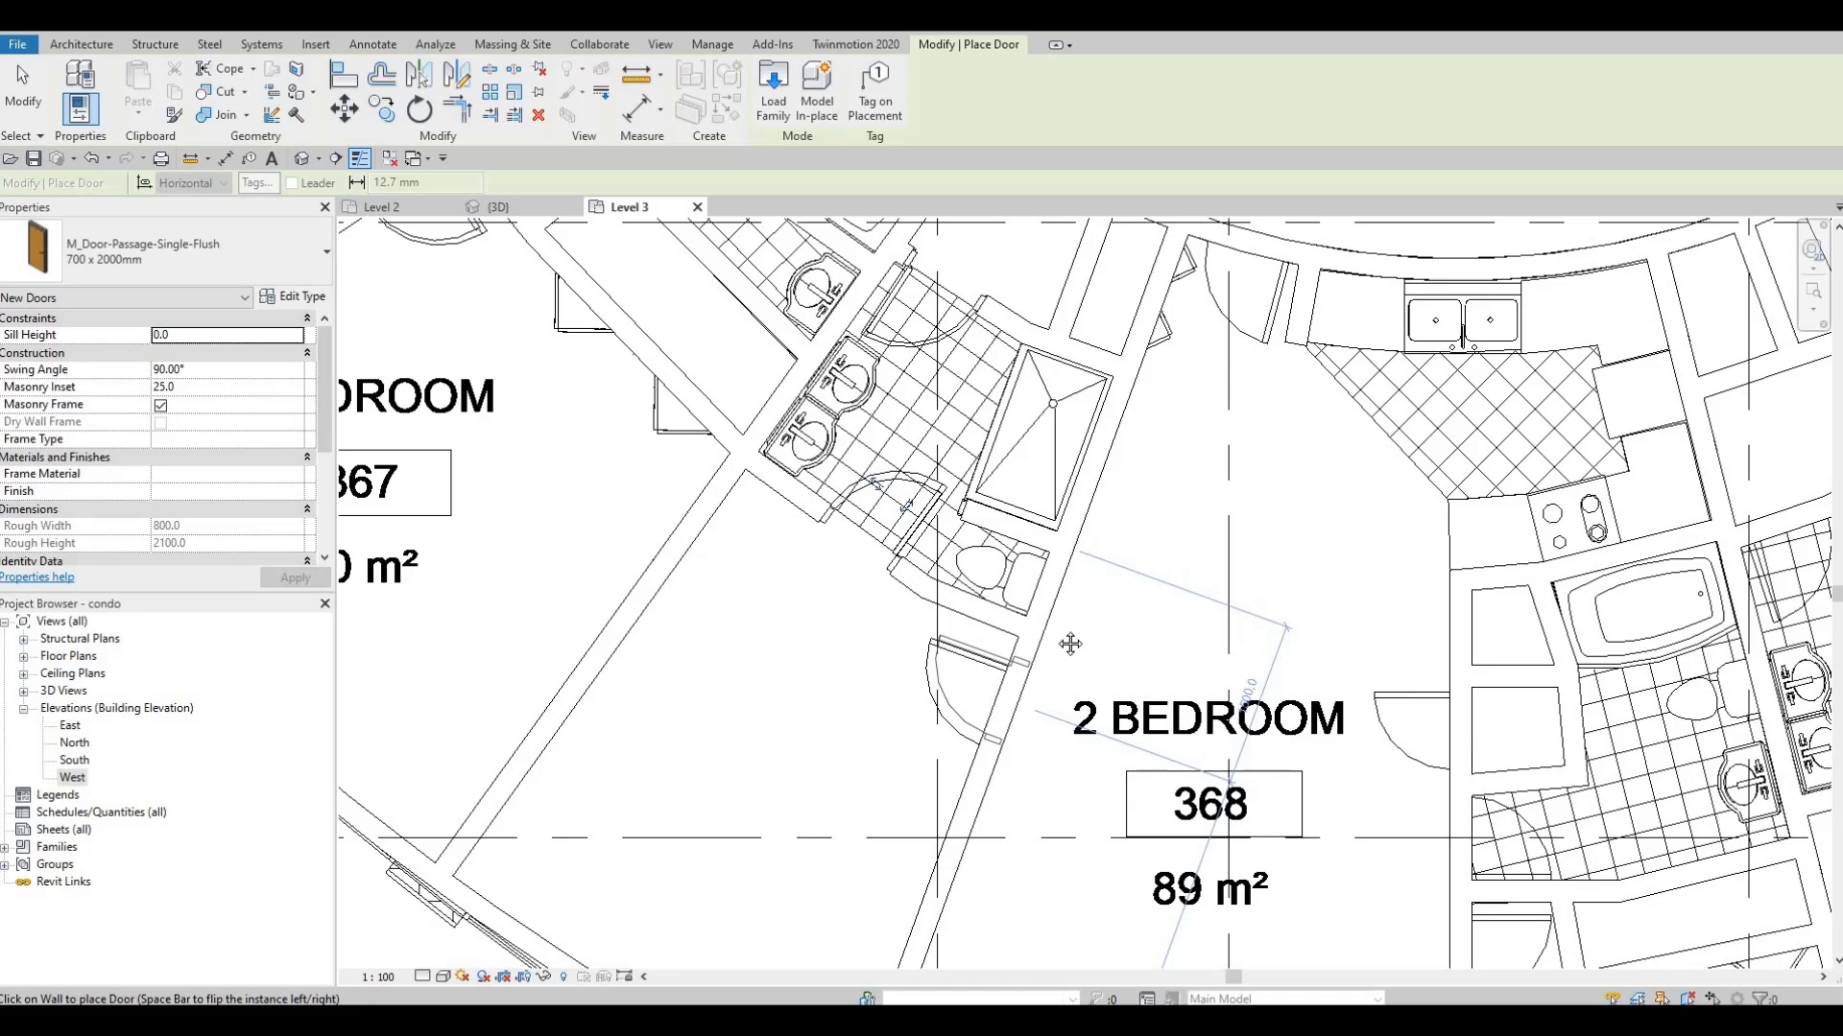
middle_click_drag(1070, 643, 756, 750)
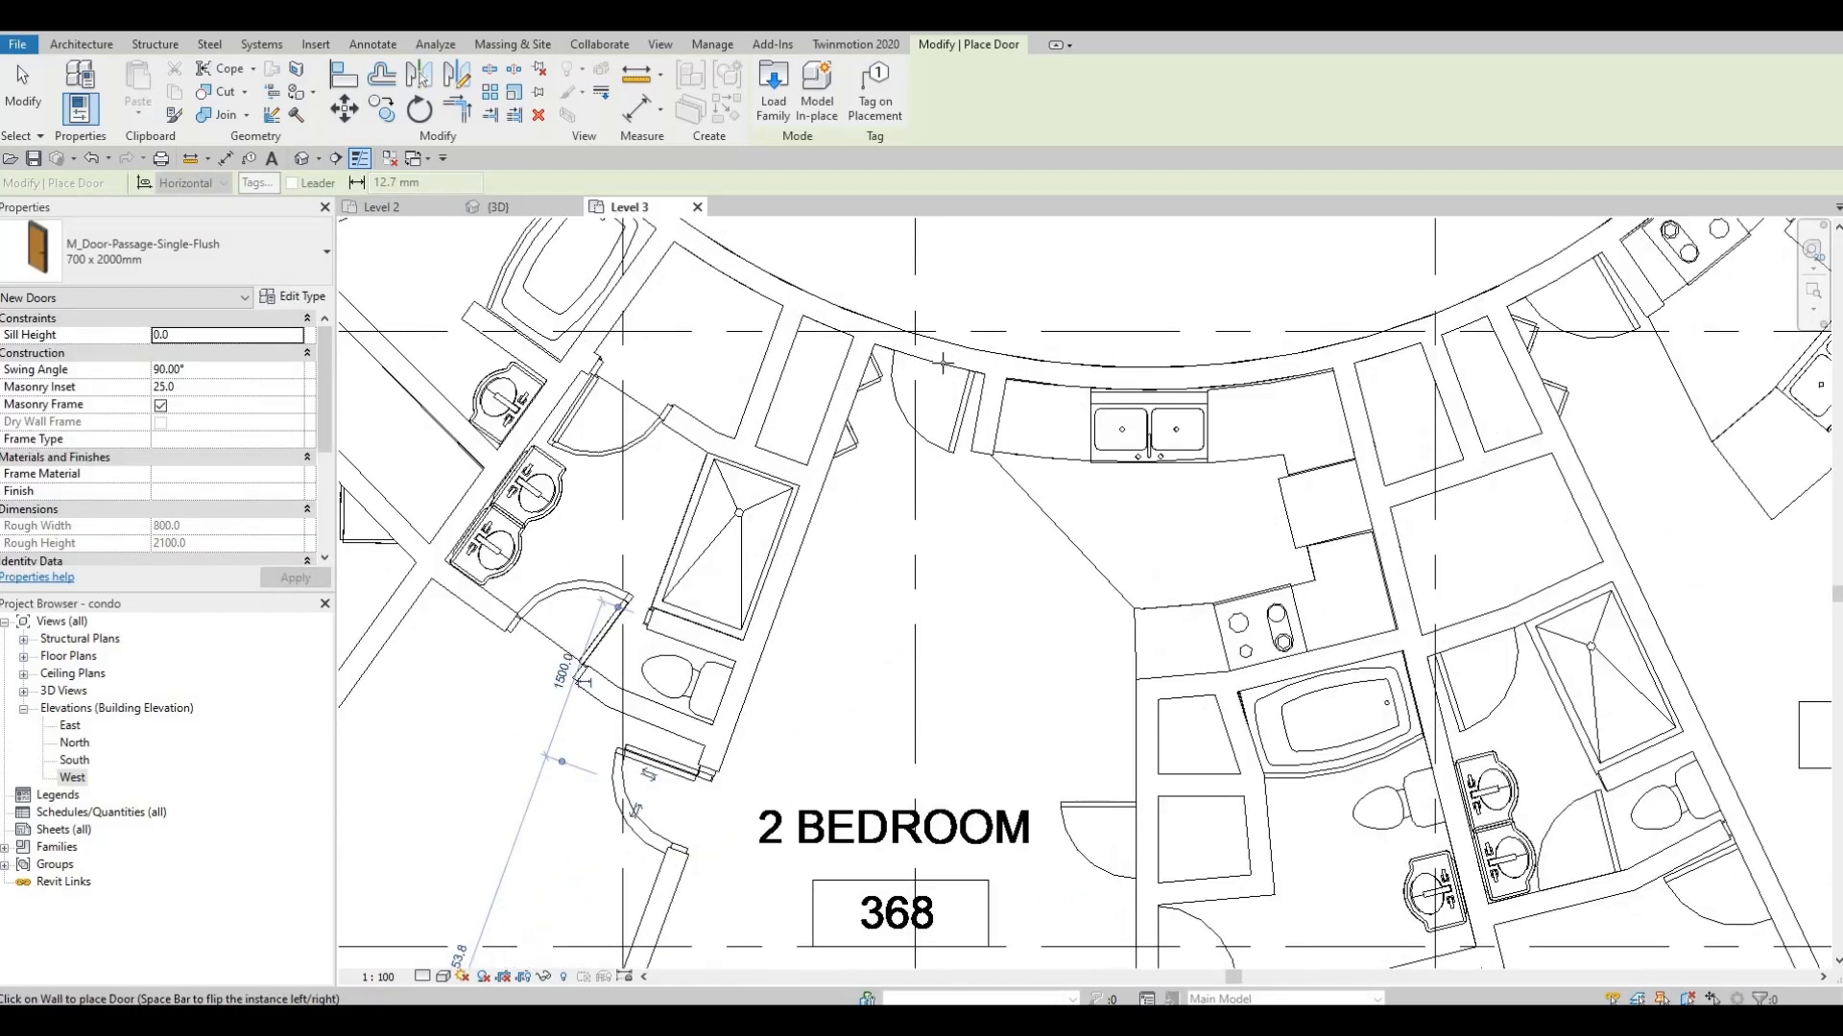
scroll(944, 363, "up", 1)
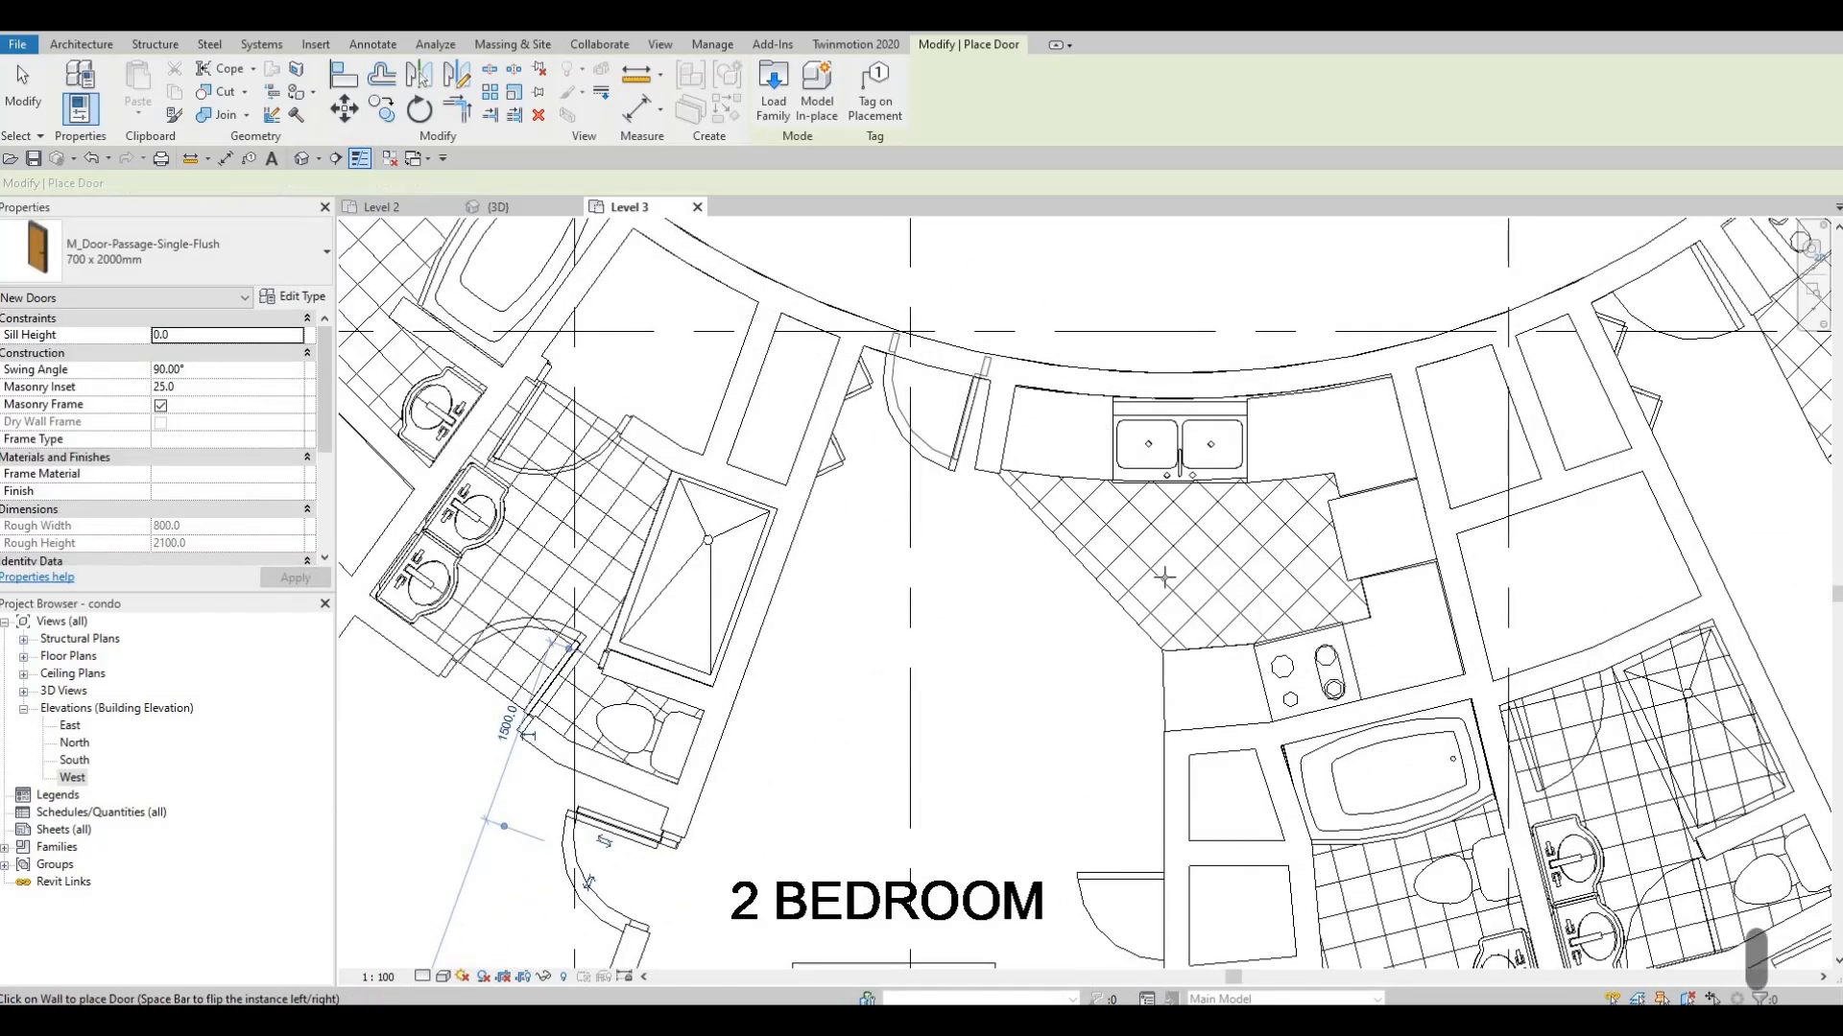
Place a 700 x 2000mm door at the closet opening beside the 368 label and nudge it upward onto the drawn door
scroll(1164, 575, "down", 3)
middle_click_drag(1175, 811, 1114, 551)
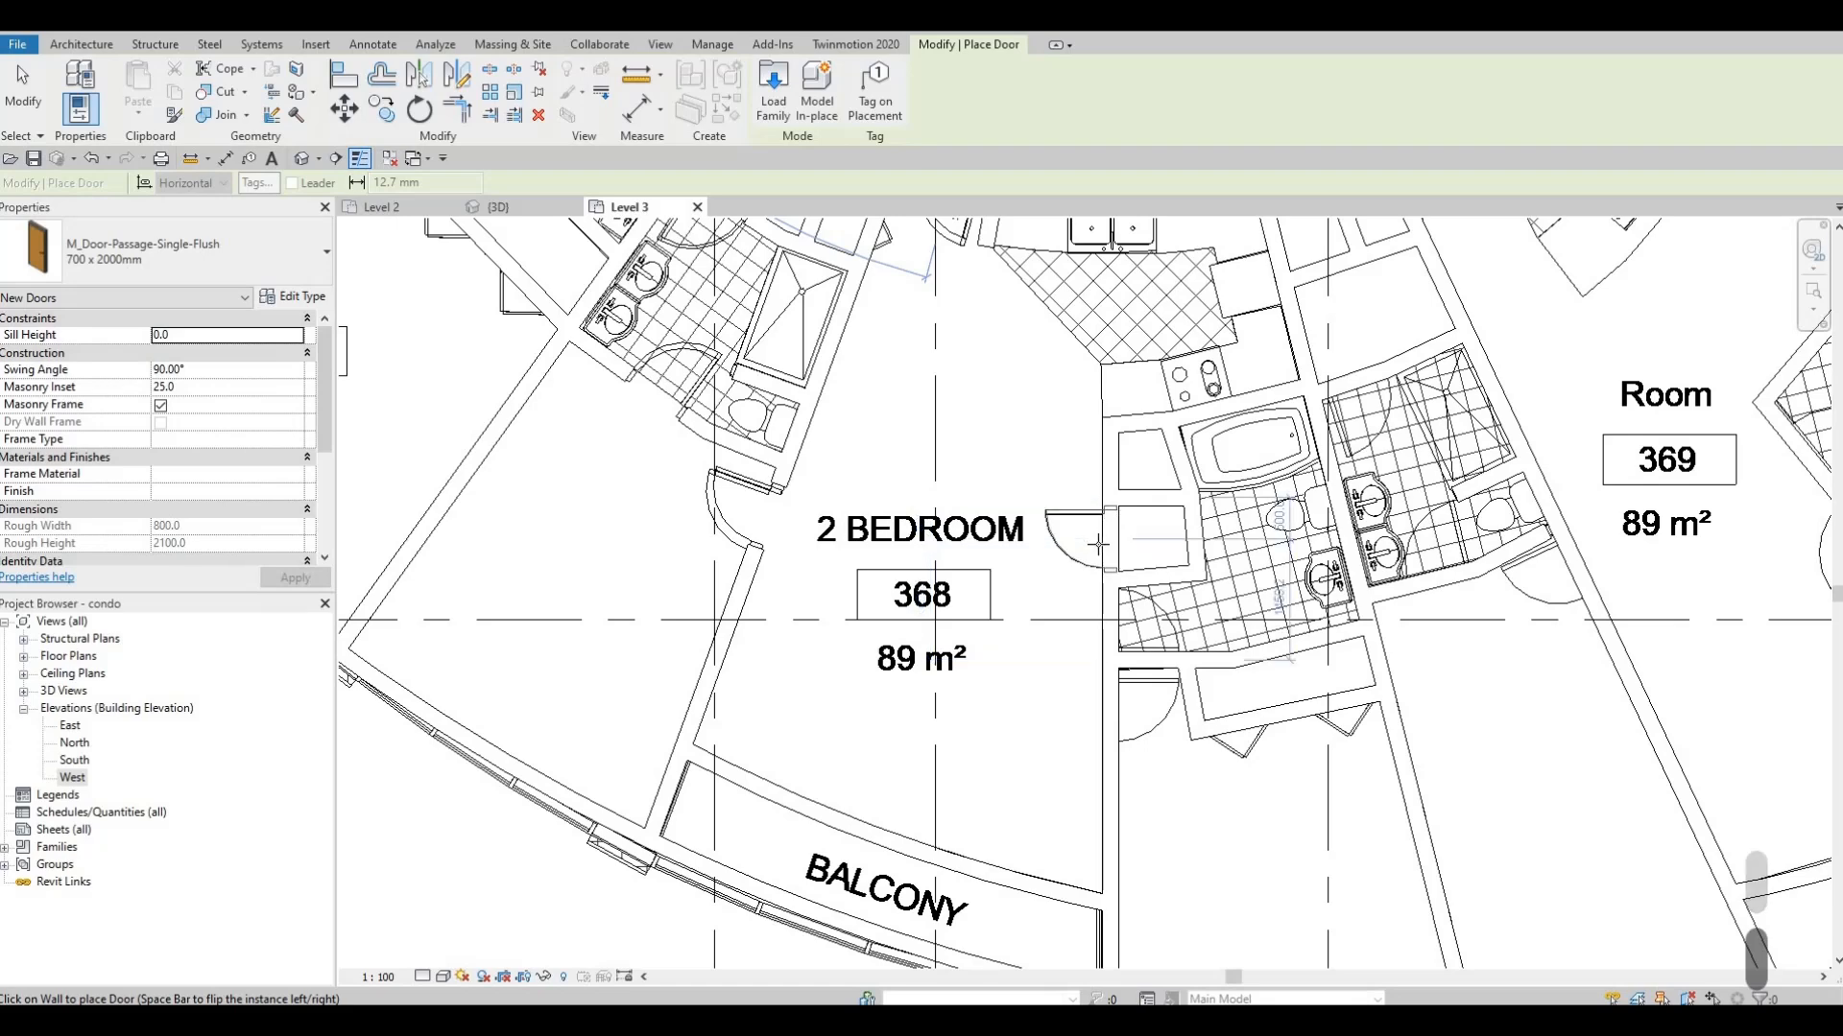
left_click(1099, 543)
scroll(1073, 595, "up", 1)
key("Escape")
key("Escape")
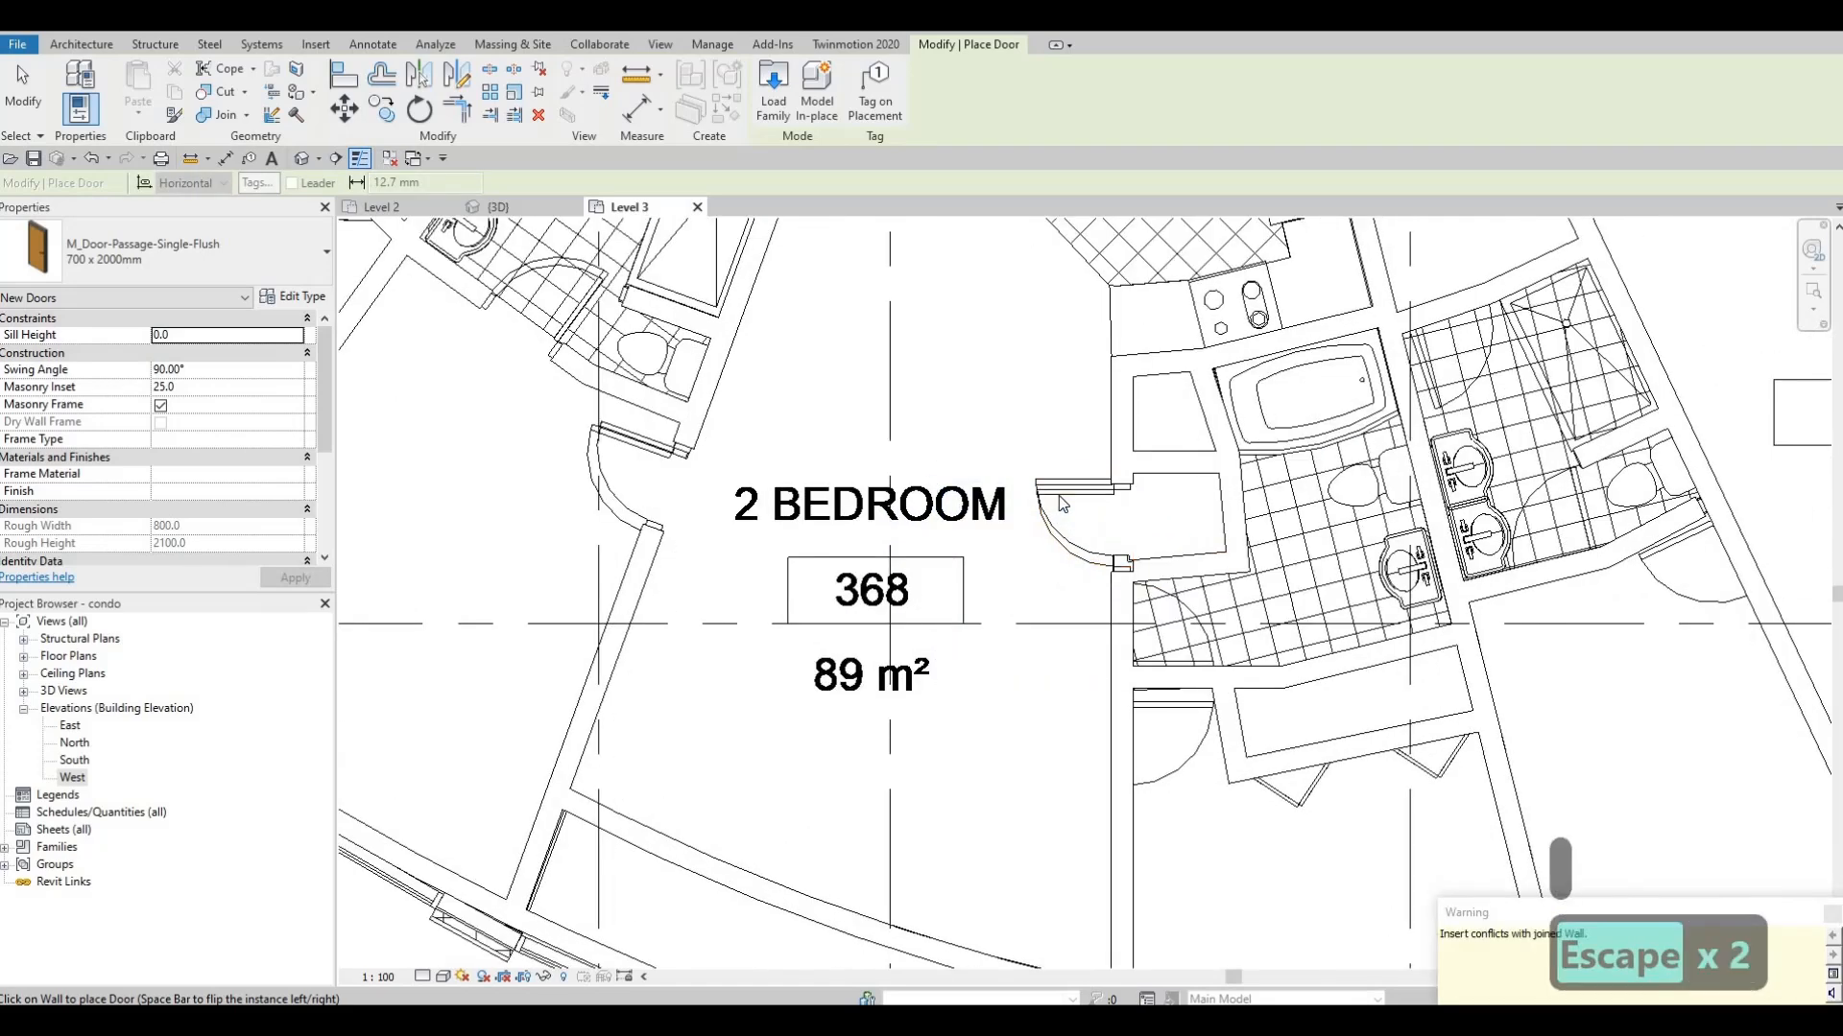
left_click(1068, 509)
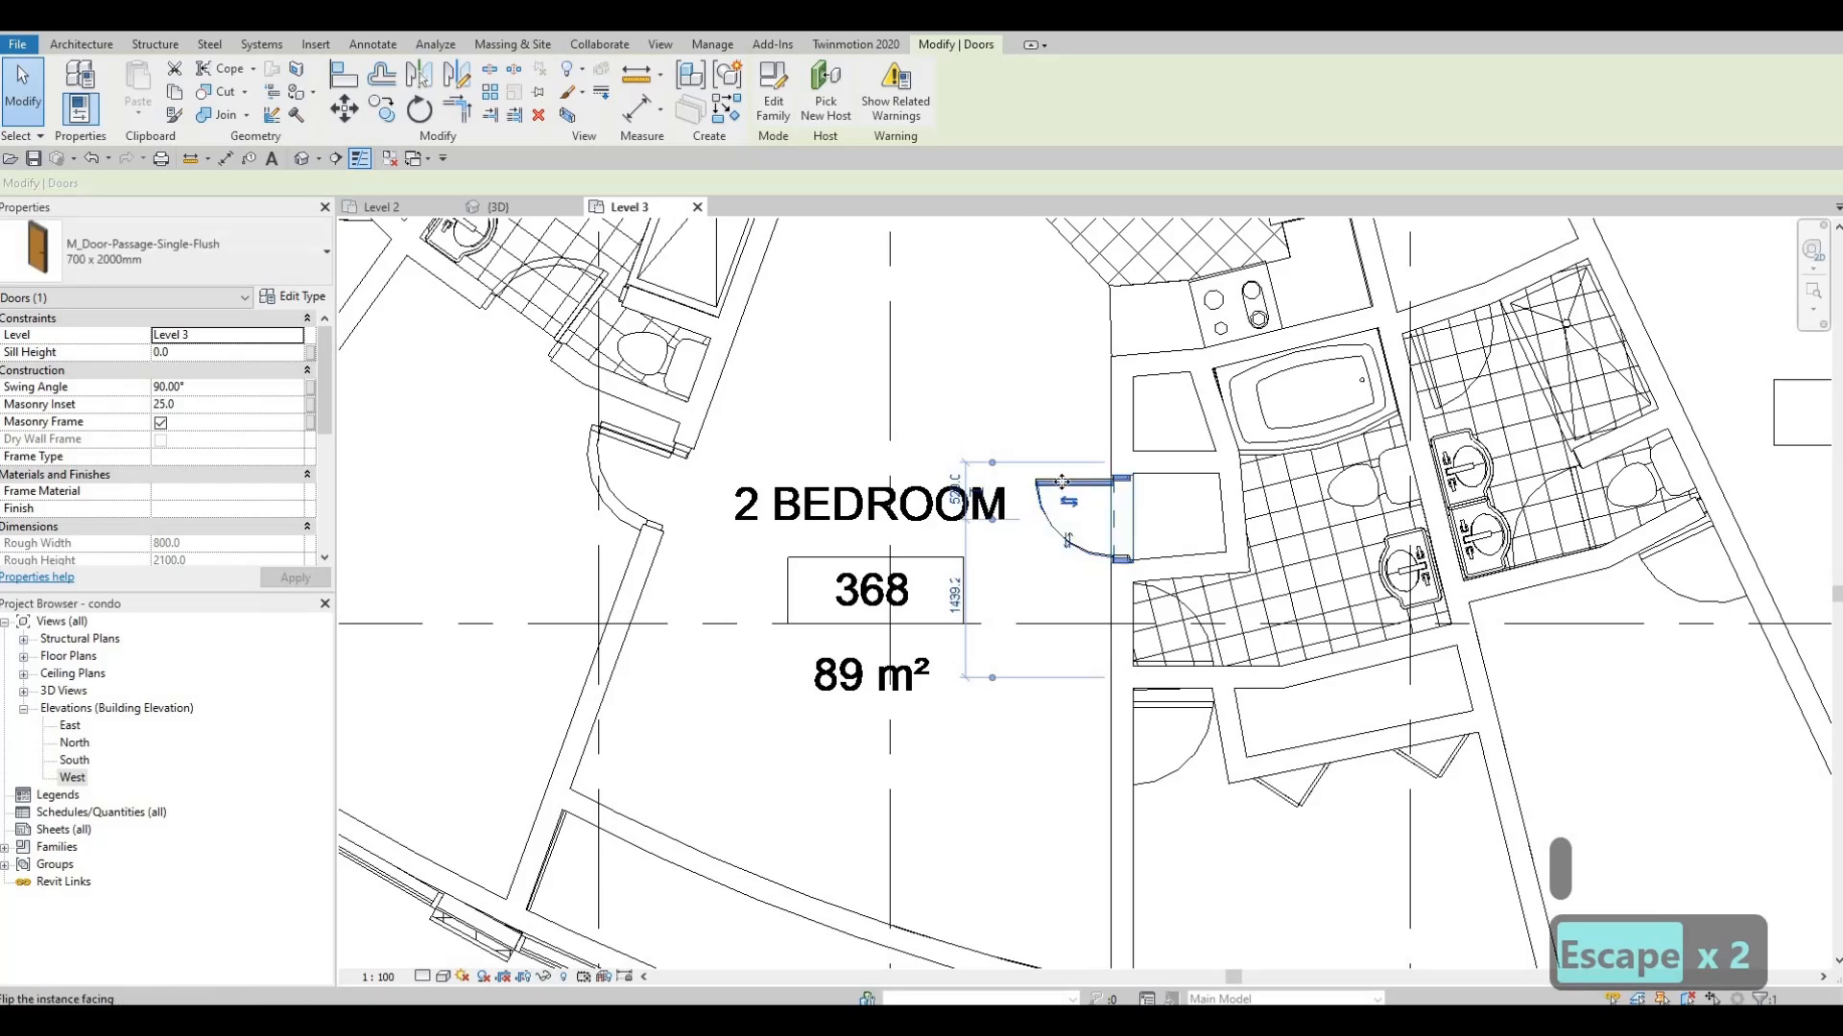
key("Up")
key("Up")
Create similar 700 x 2000mm doors at the bedroom opening below unit 368's bathroom and at the bathroom itself, matching the drawn swings
key("c")
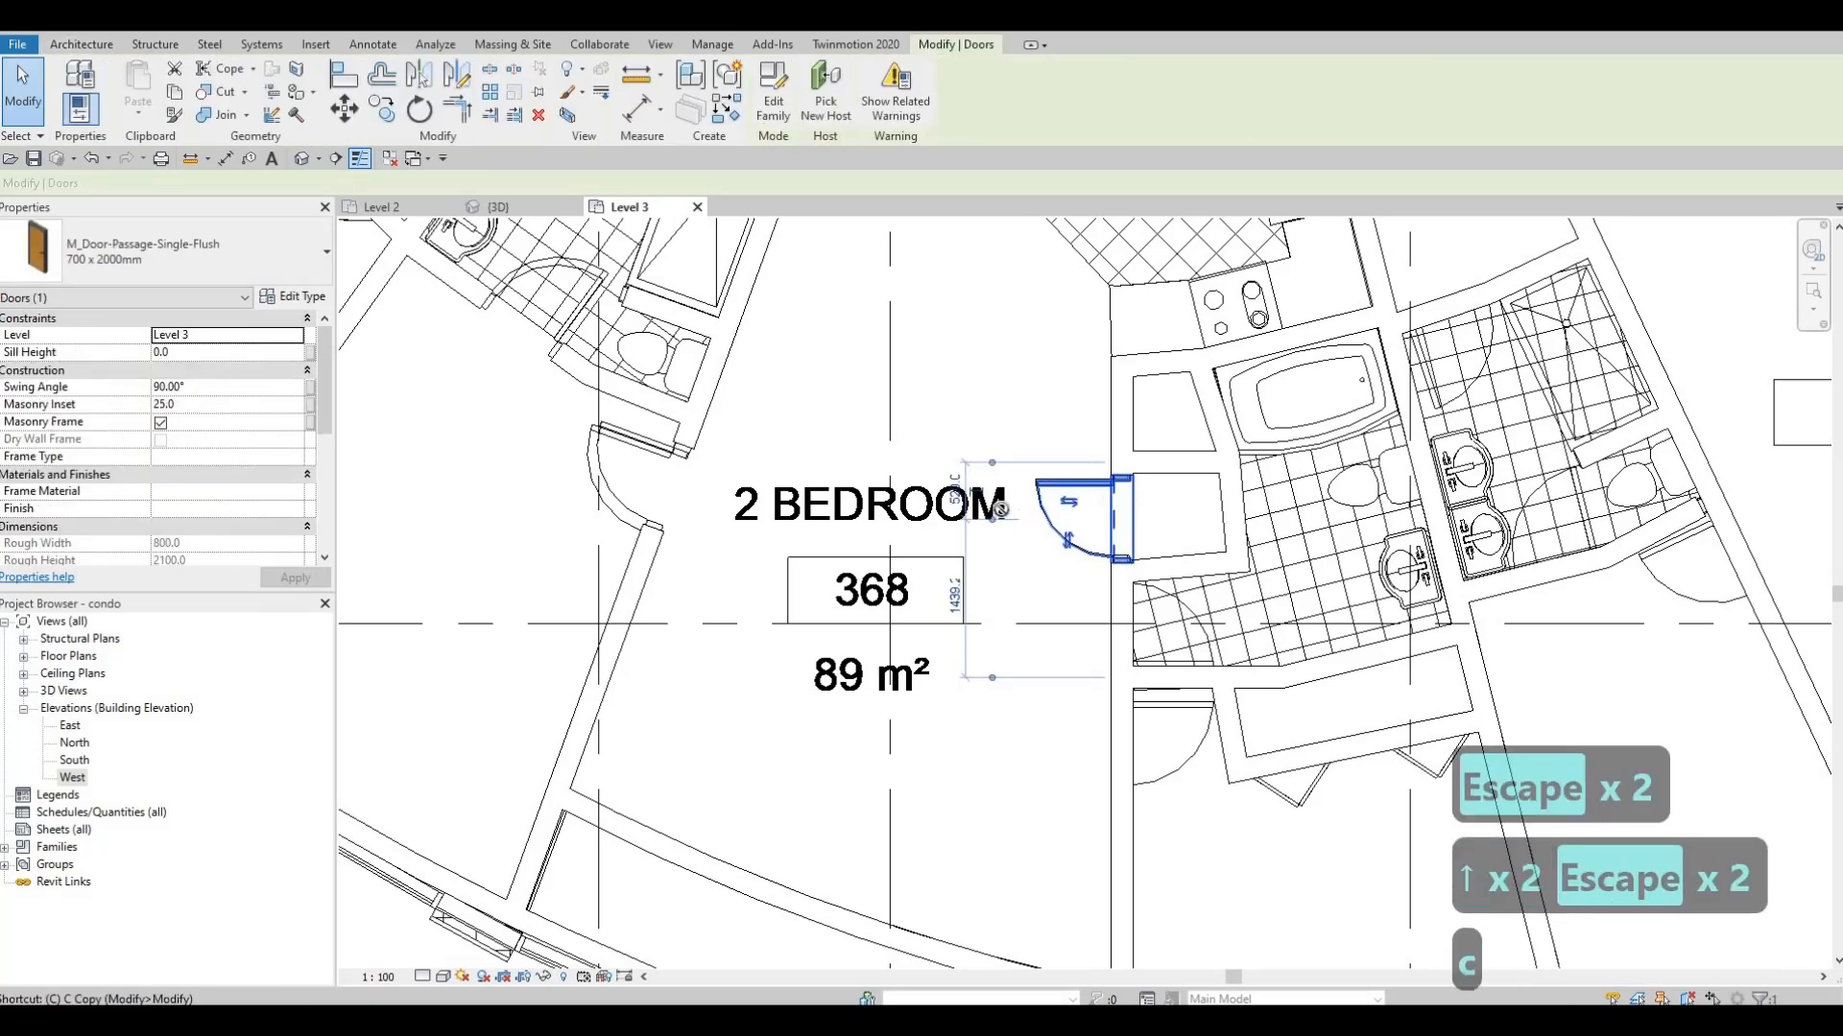
key("s")
middle_click_drag(1041, 629, 958, 495)
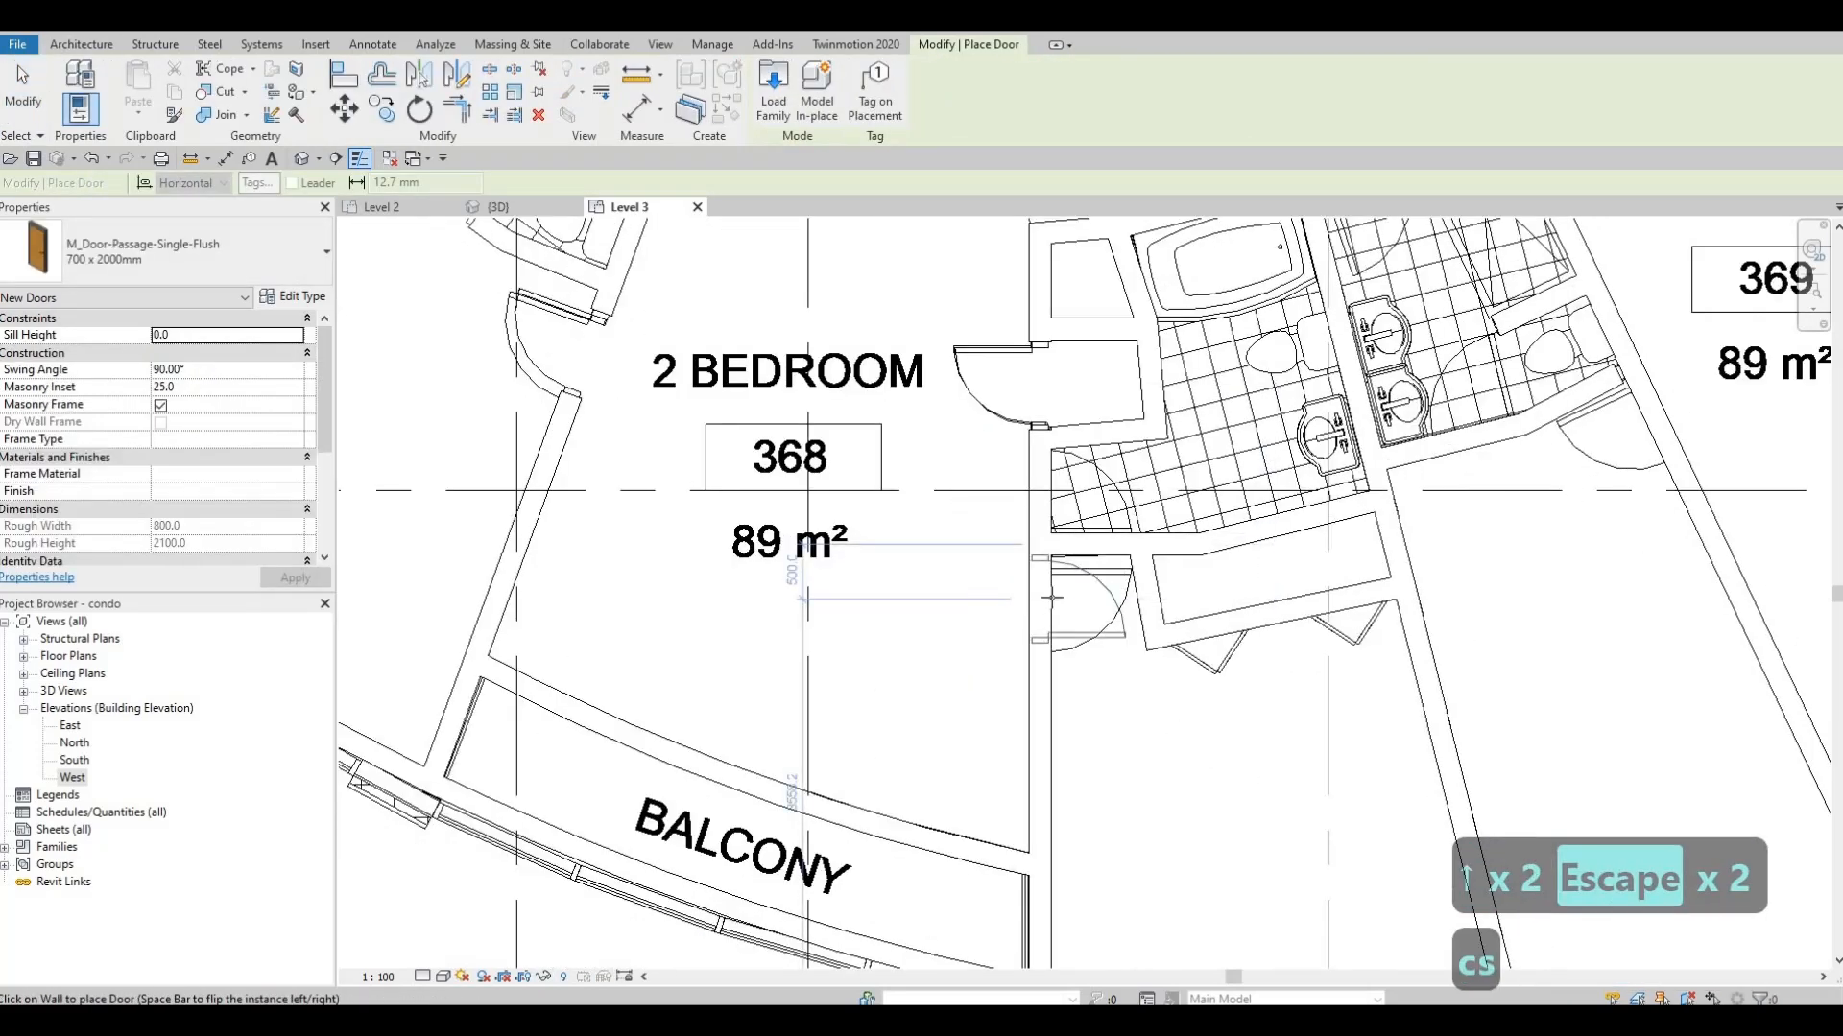
key("space")
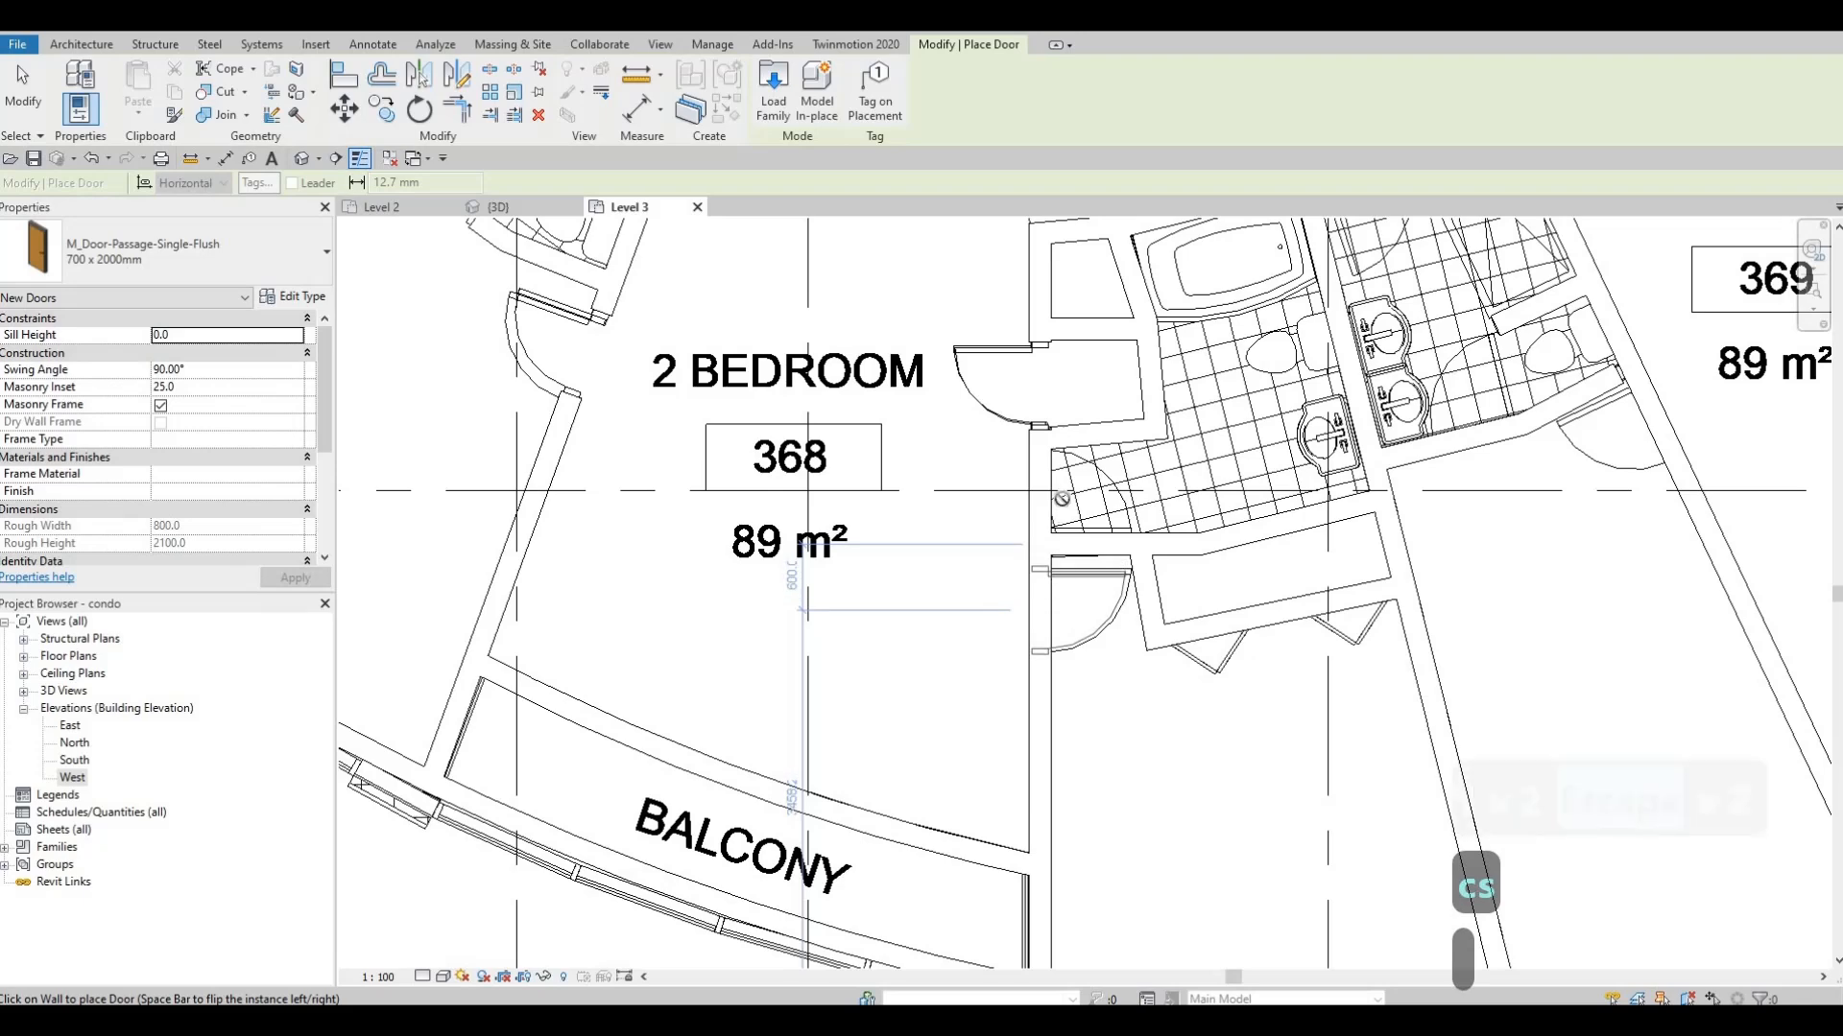
left_click(1054, 610)
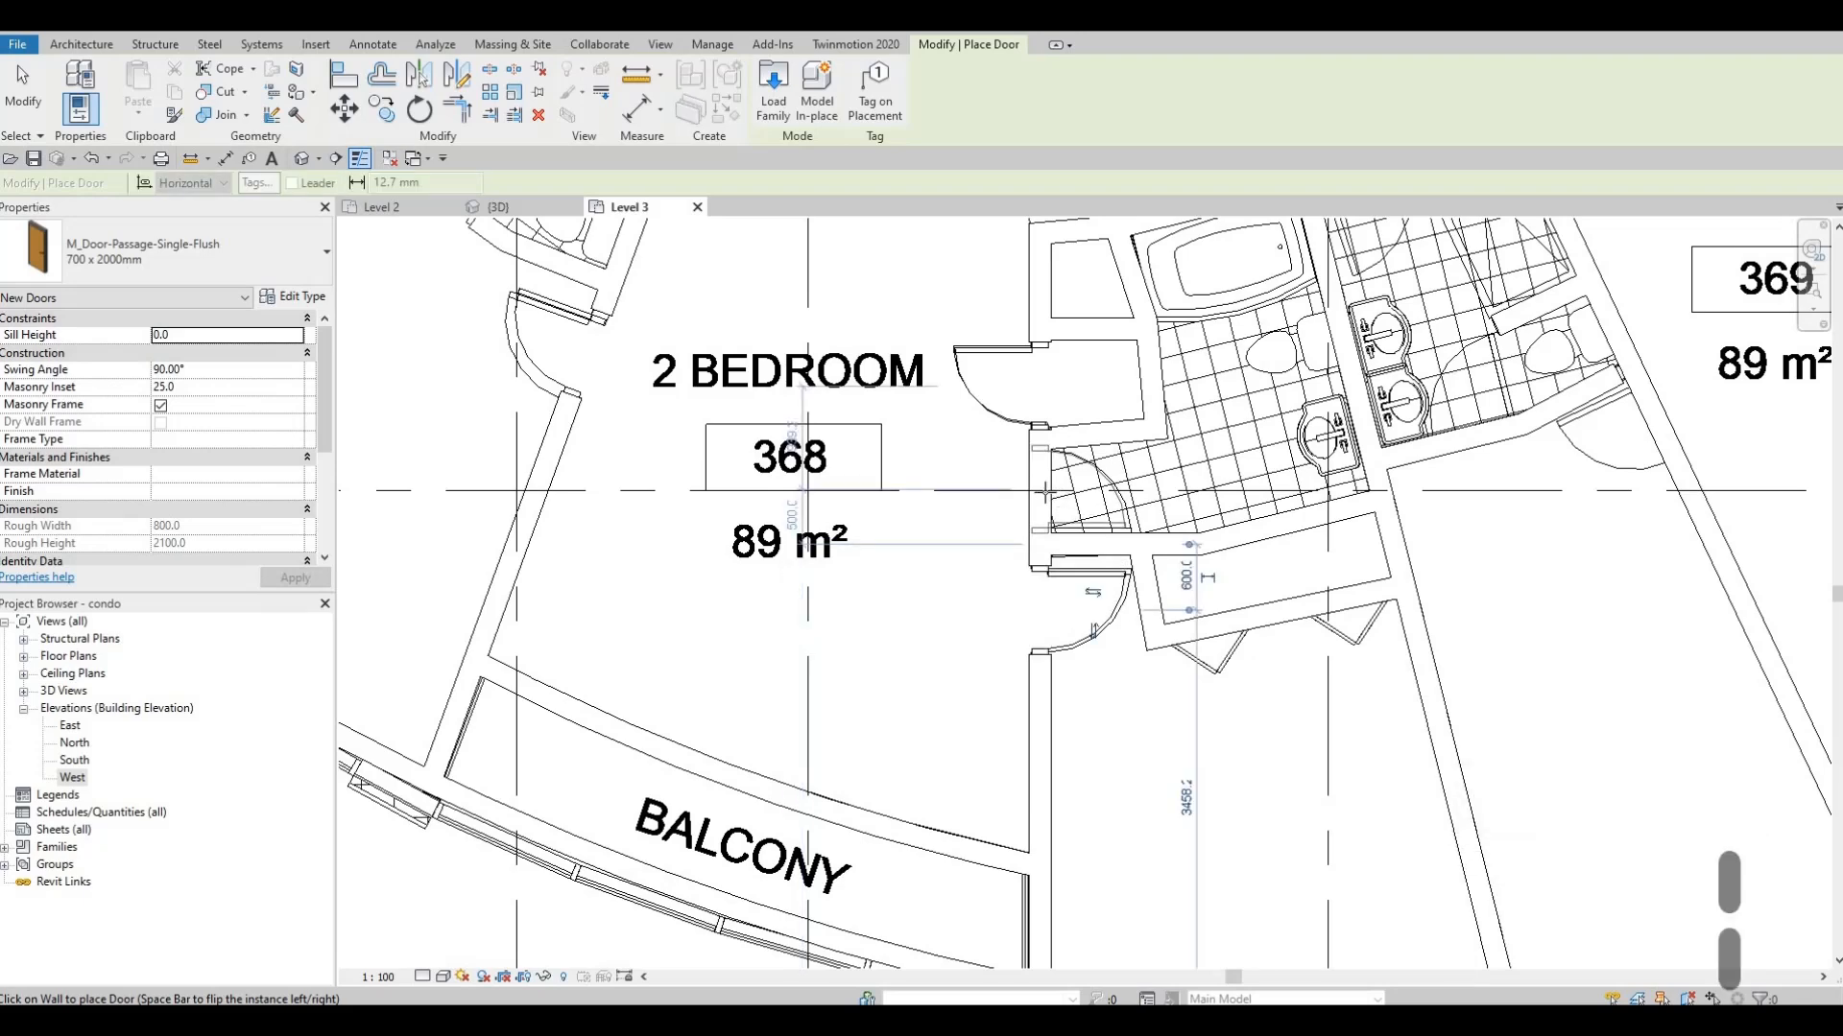
left_click(1045, 492)
mouse_move(1072, 576)
middle_mouse_down()
mouse_move(1017, 530)
mouse_move(1057, 562)
middle_mouse_up()
key("Escape")
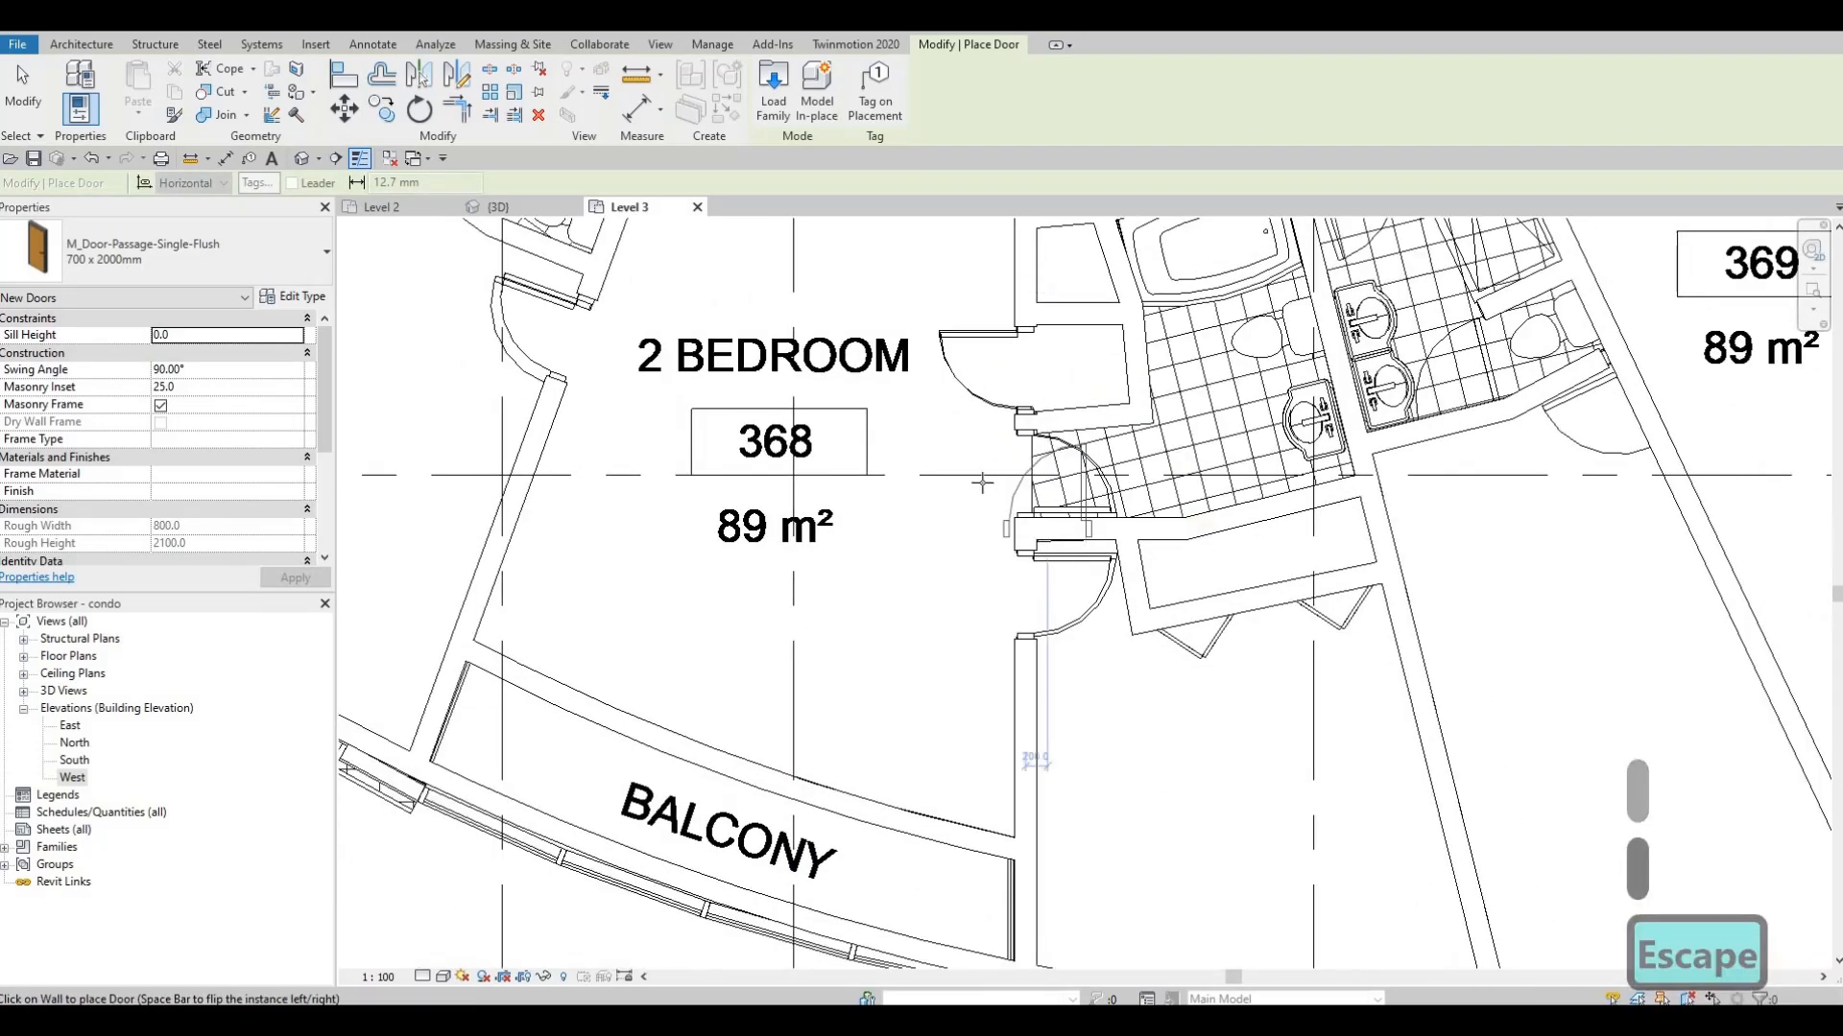
Place 700 x 2000mm doors at the upper and lower openings of the double-sink bathroom between units 368 and 369
scroll(982, 483, "down", 1)
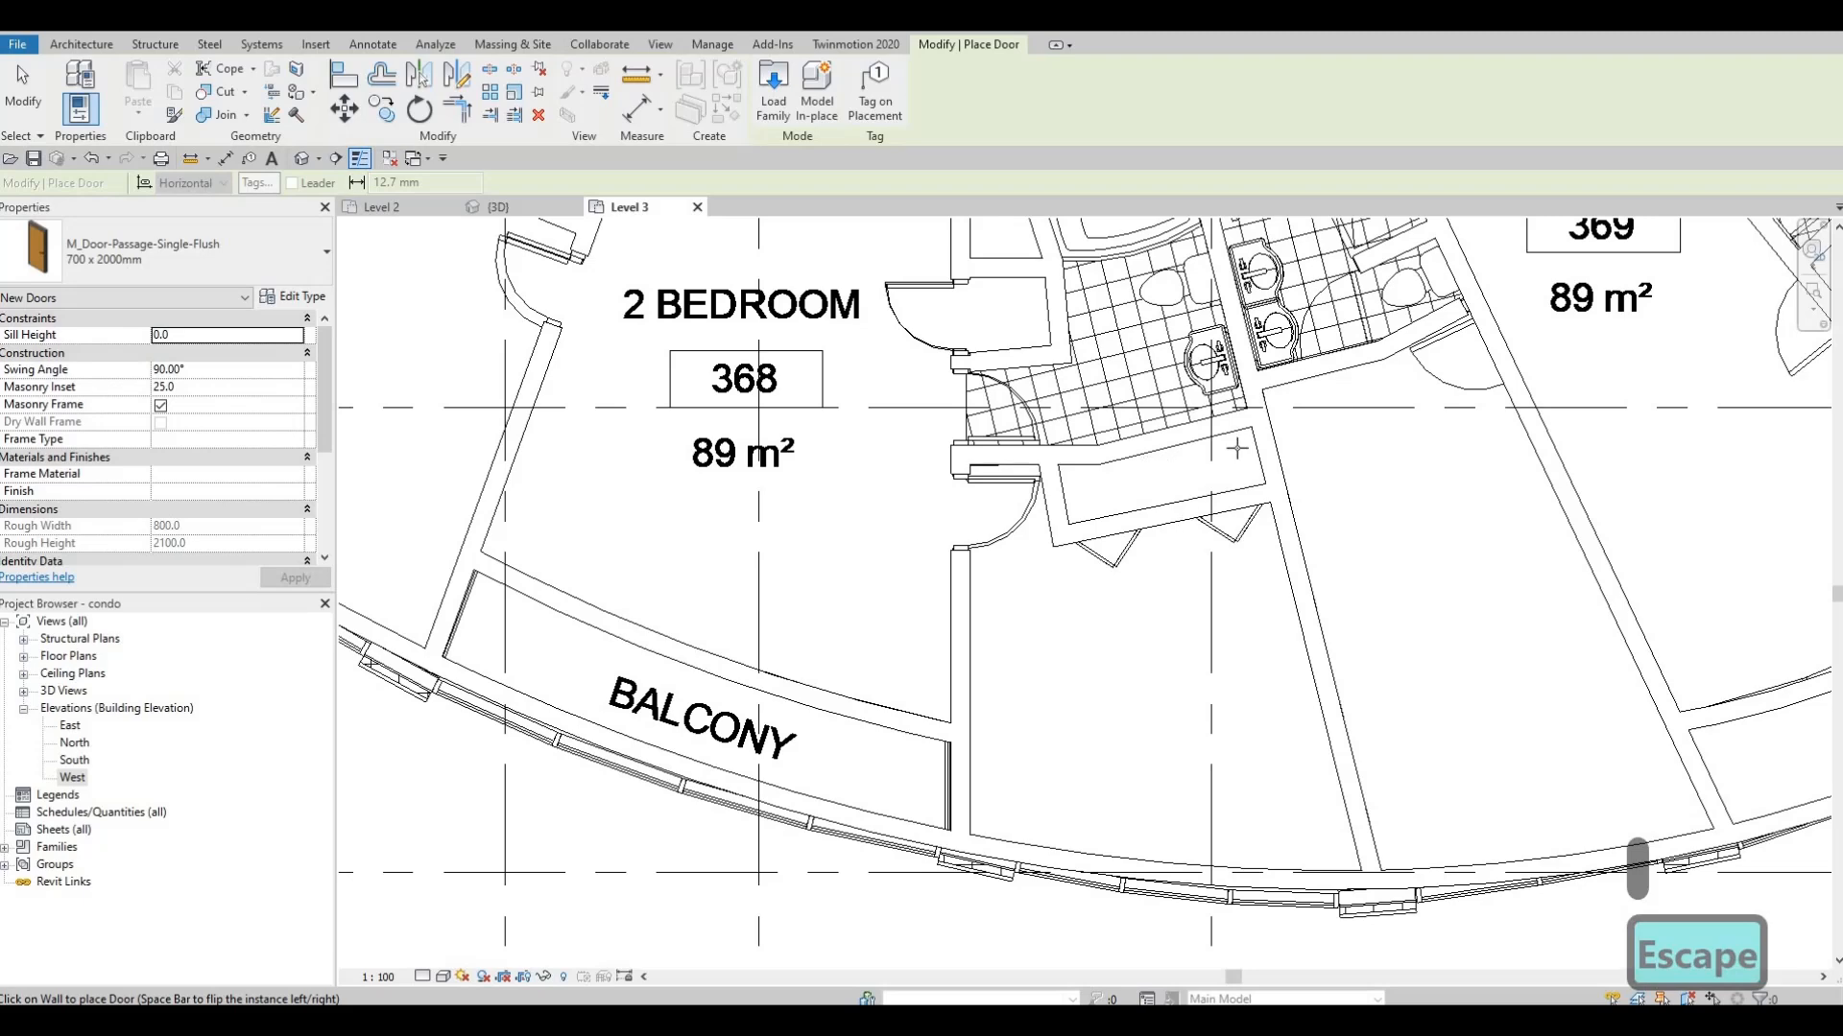
scroll(1237, 448, "down", 2)
scroll(1090, 433, "up", 4)
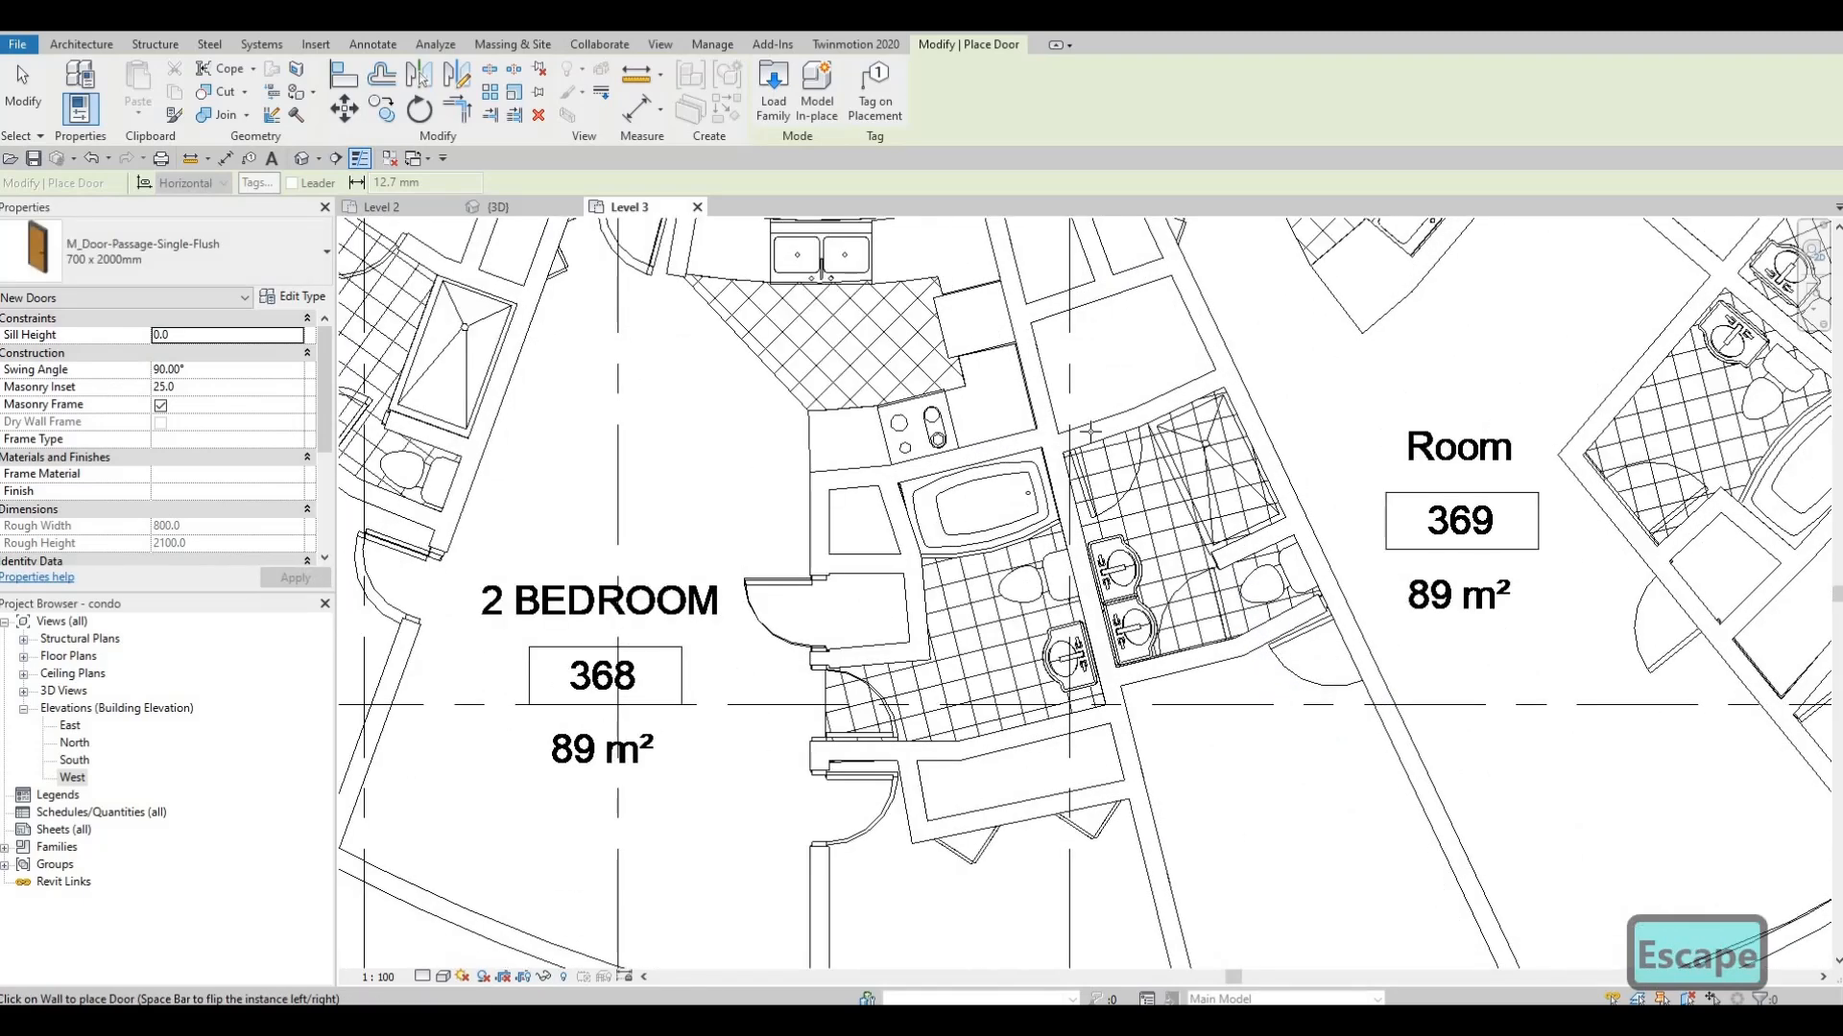
scroll(1090, 433, "up", 1)
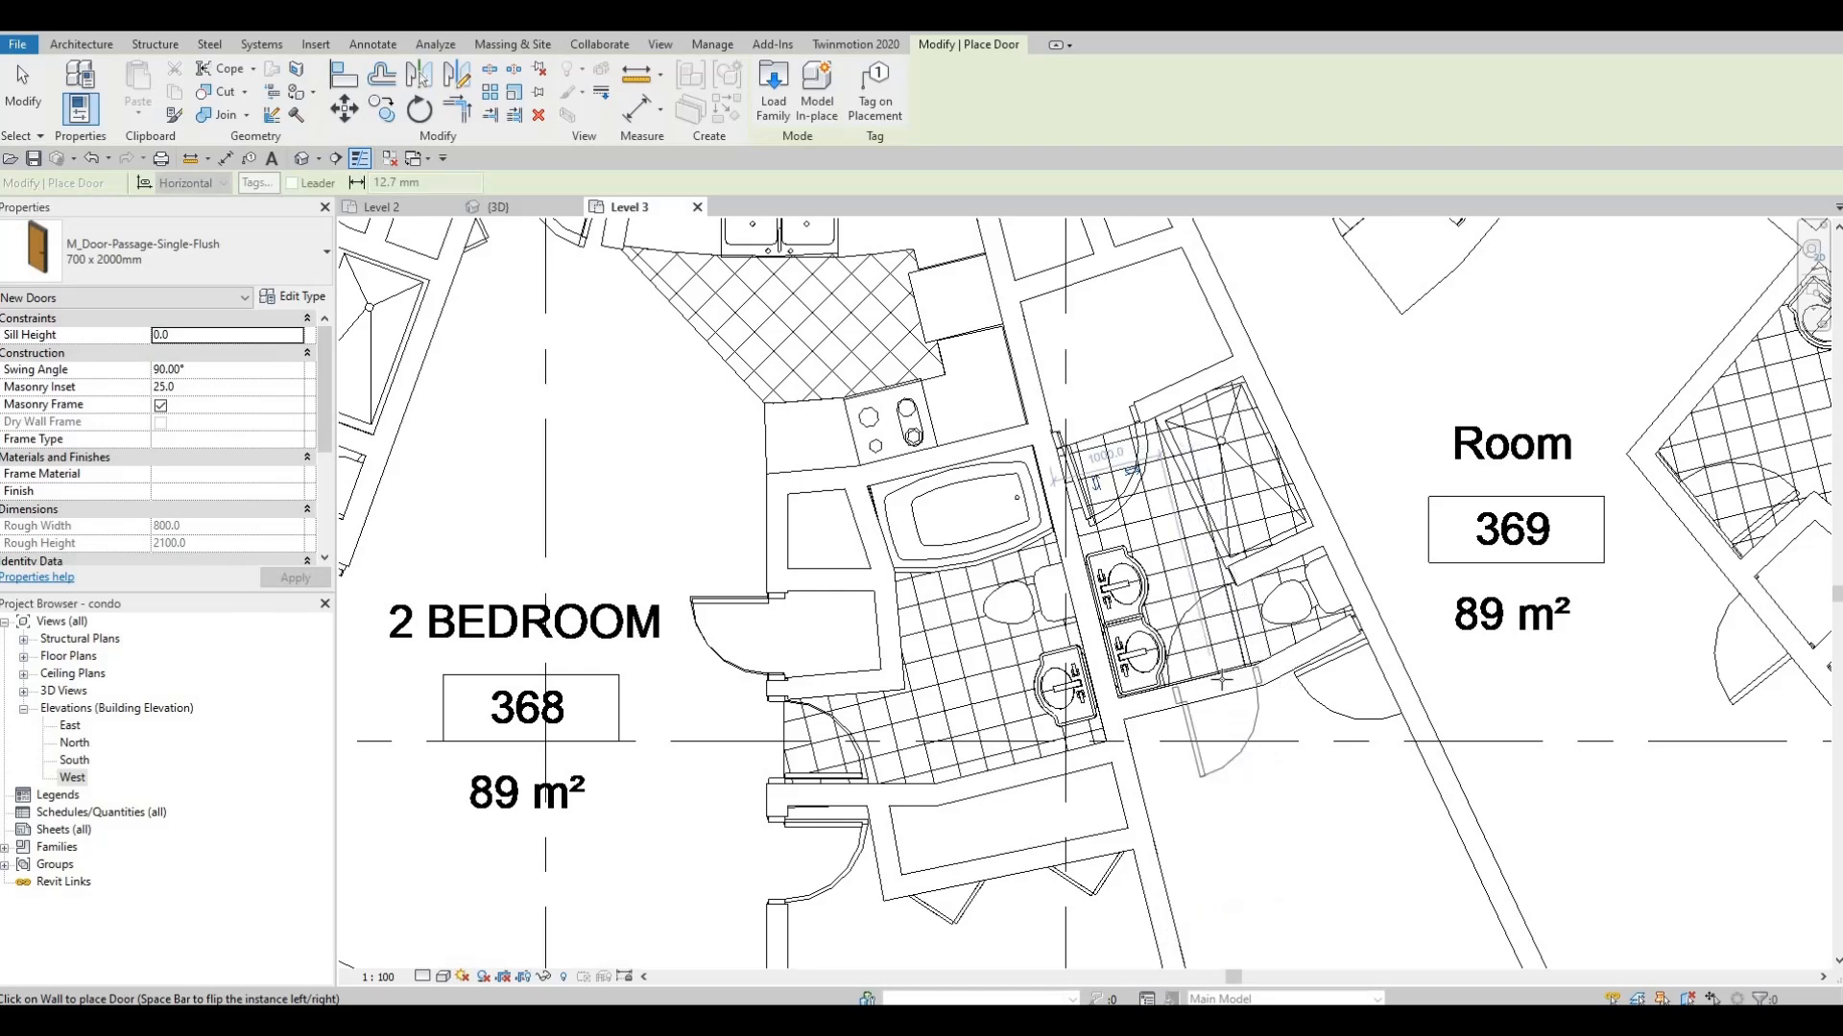
left_click(1217, 681)
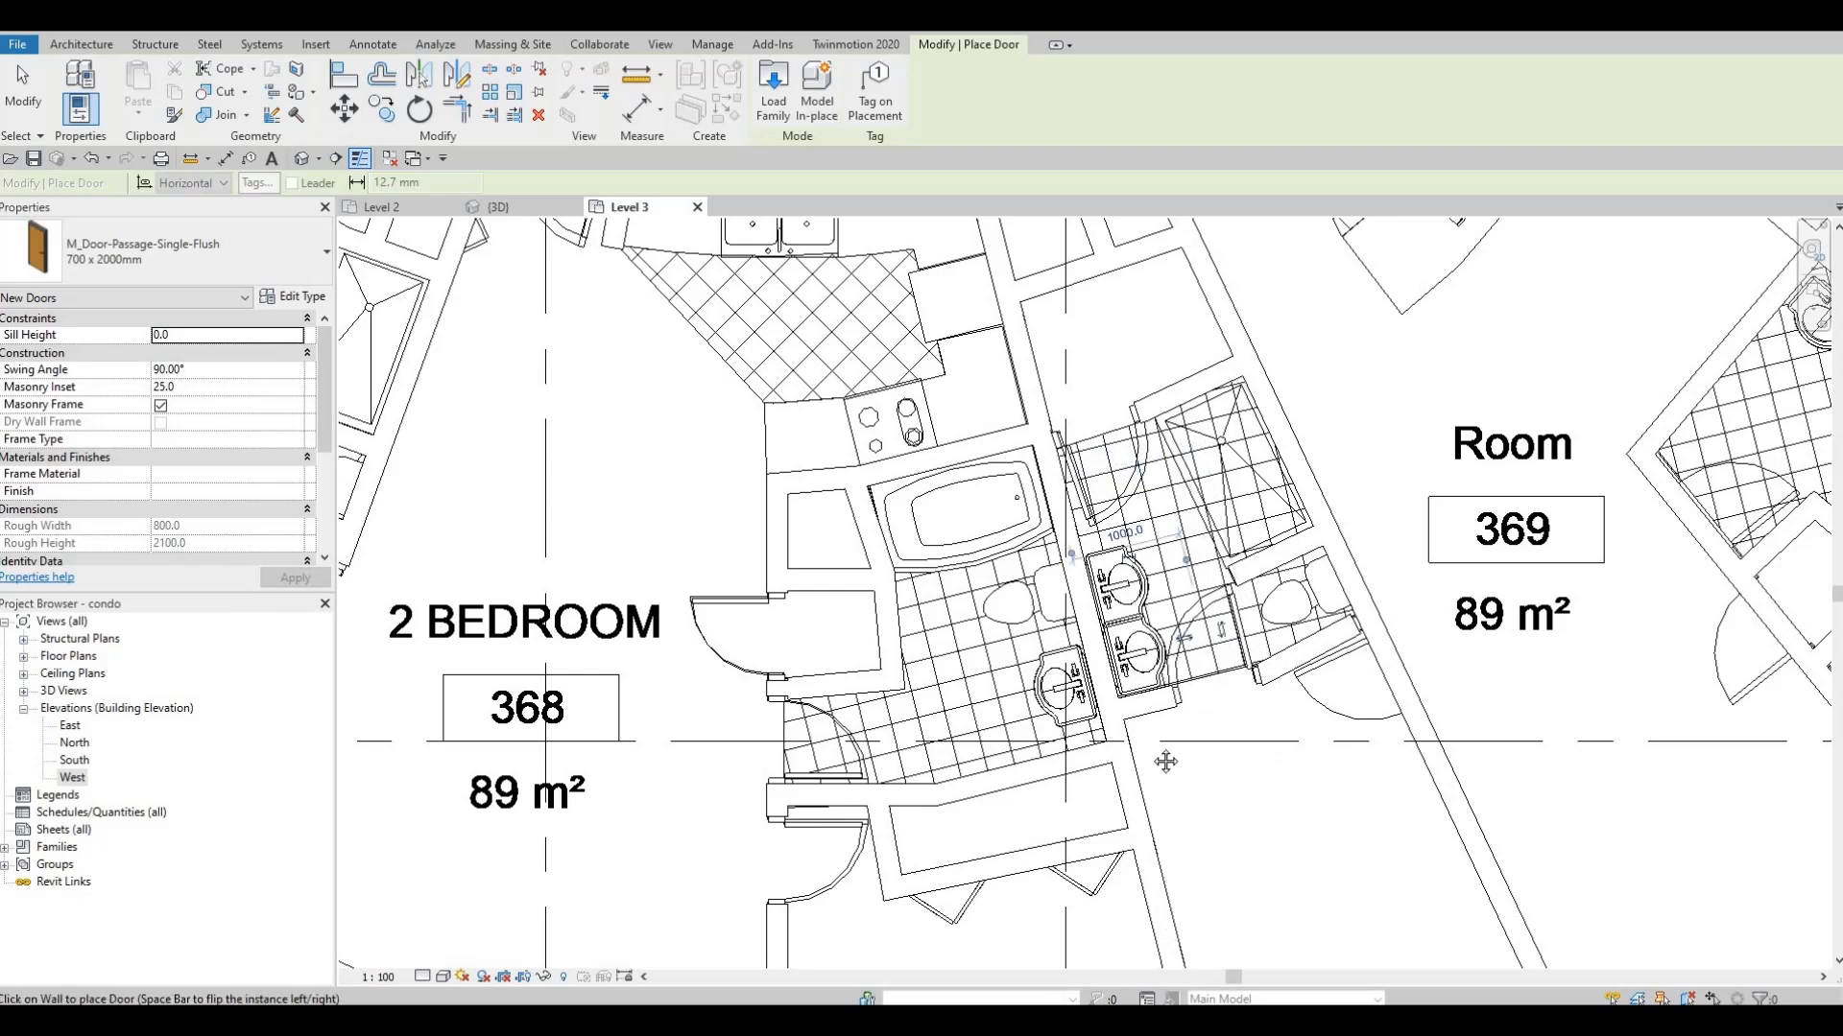
Place a 700 x 2000mm entrance door for unit 369 in the curved corridor wall, between the closet and kitchen
scroll(1165, 761, "down", 5)
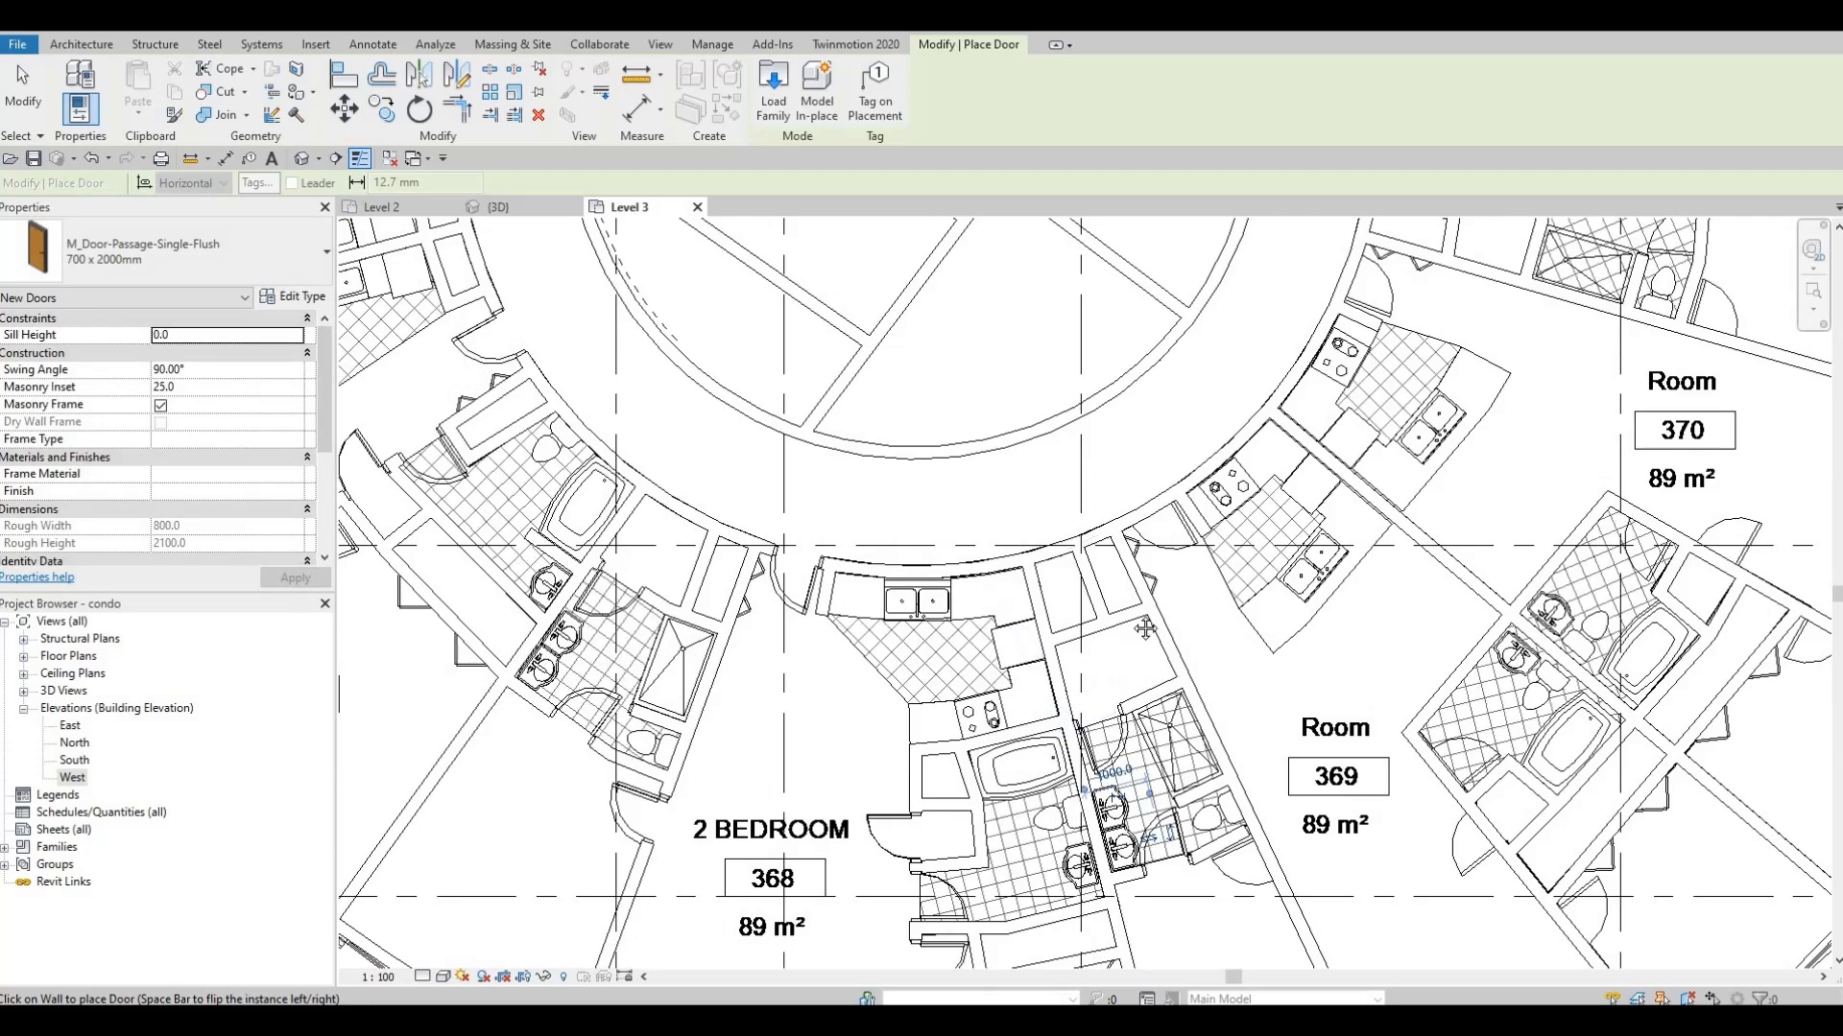
middle_click_drag(1194, 964, 1152, 720)
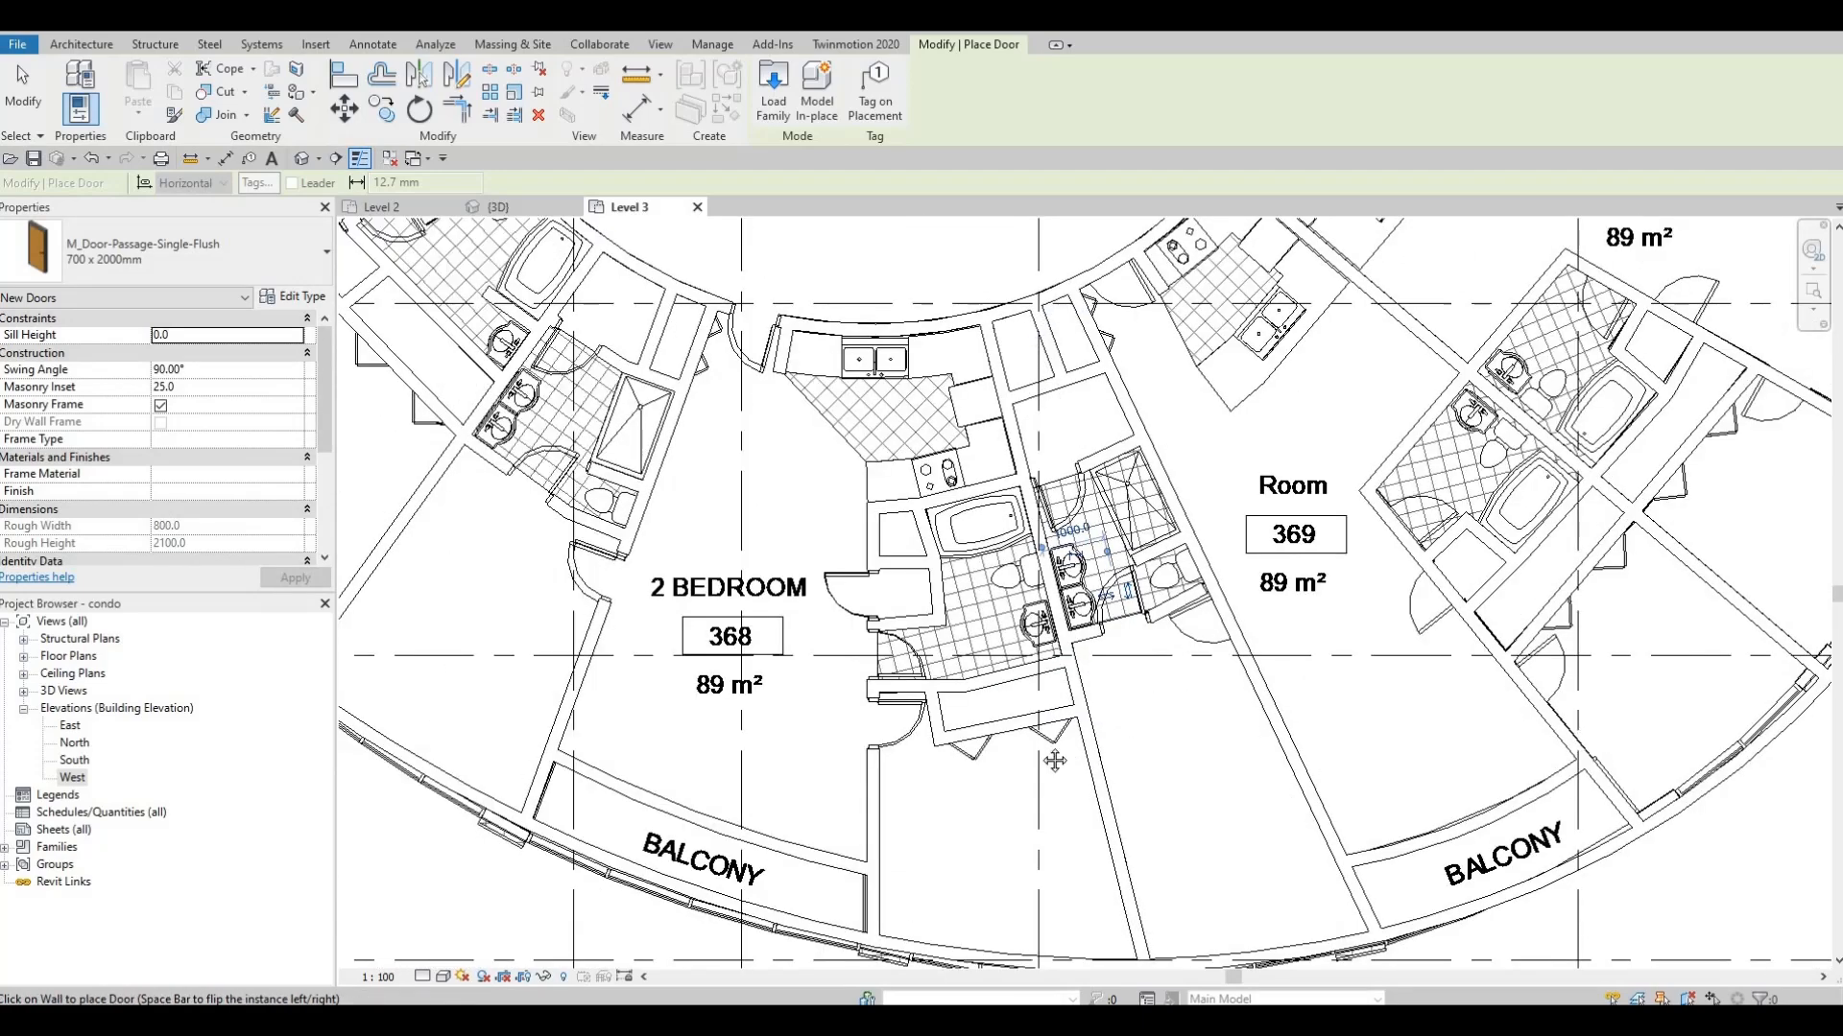
middle_click_drag(1004, 588, 1013, 631)
scroll(1156, 574, "up", 5)
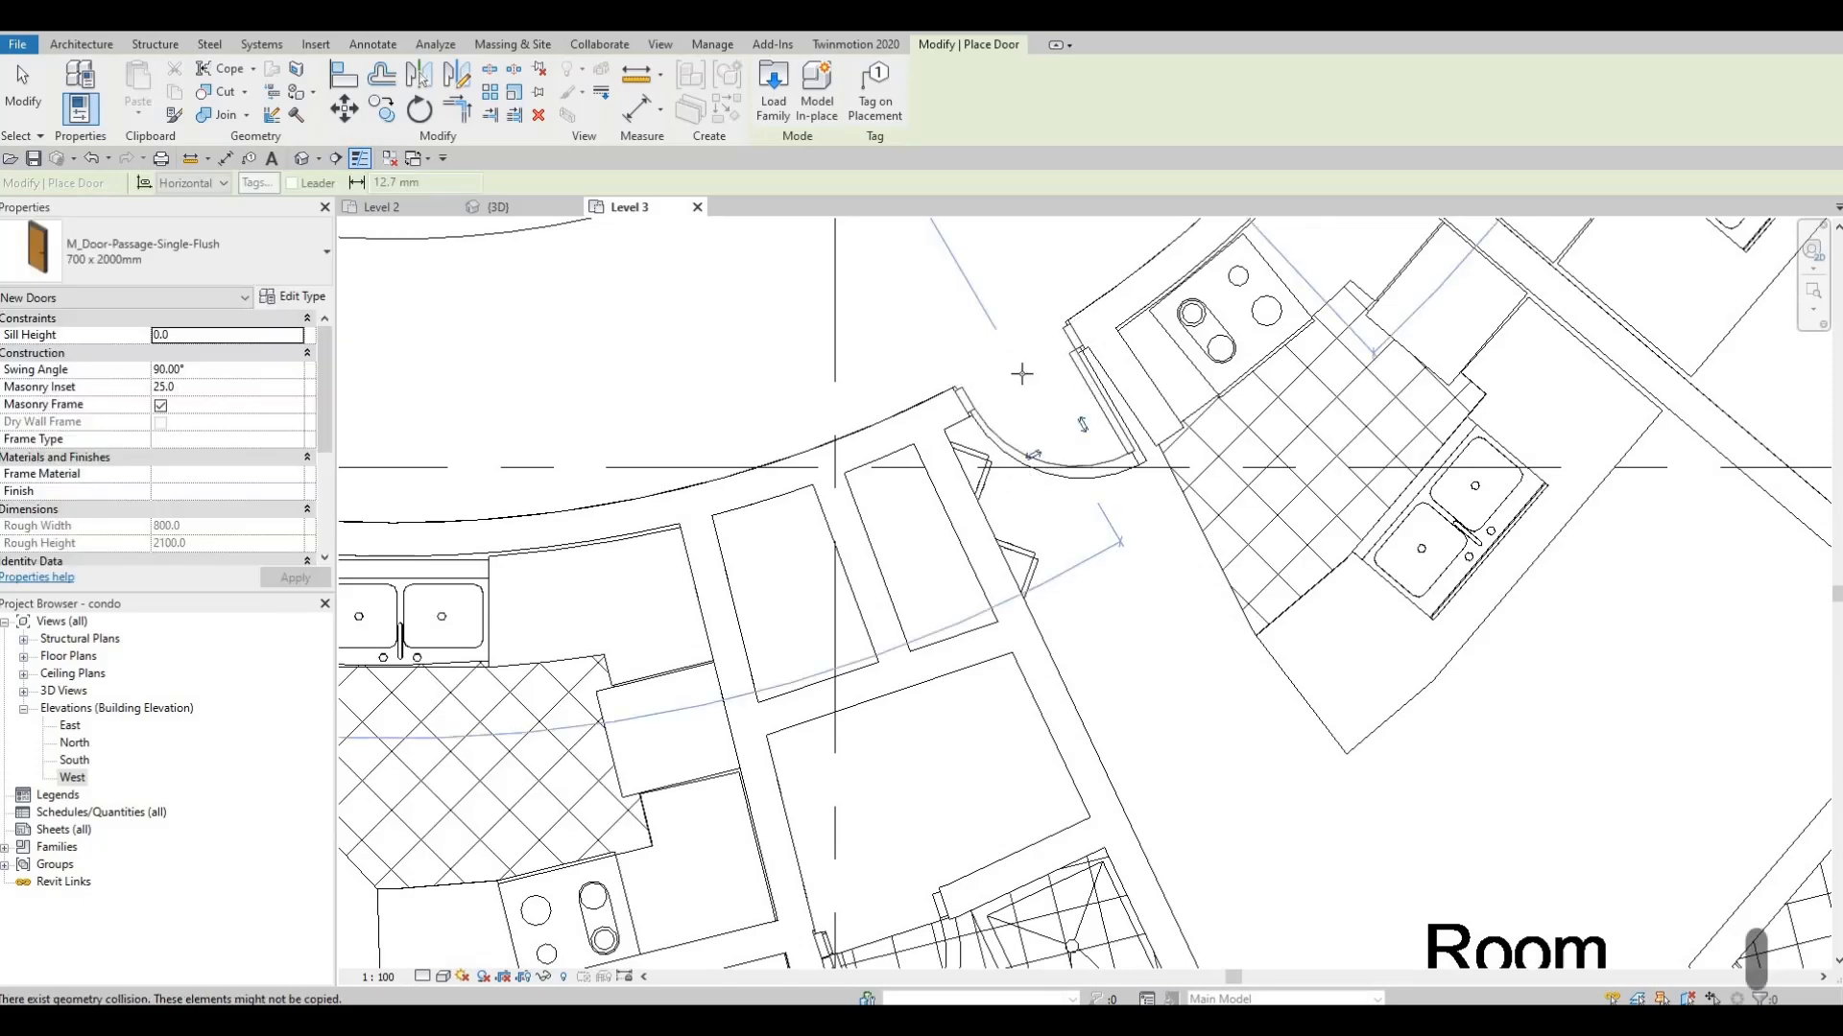
Place 700 x 2000mm doors at unit 369's bathroom, the adjoining closet and the bedroom near the balcony, matching the drawn swings
scroll(1022, 373, "down", 2)
scroll(1235, 517, "down", 2)
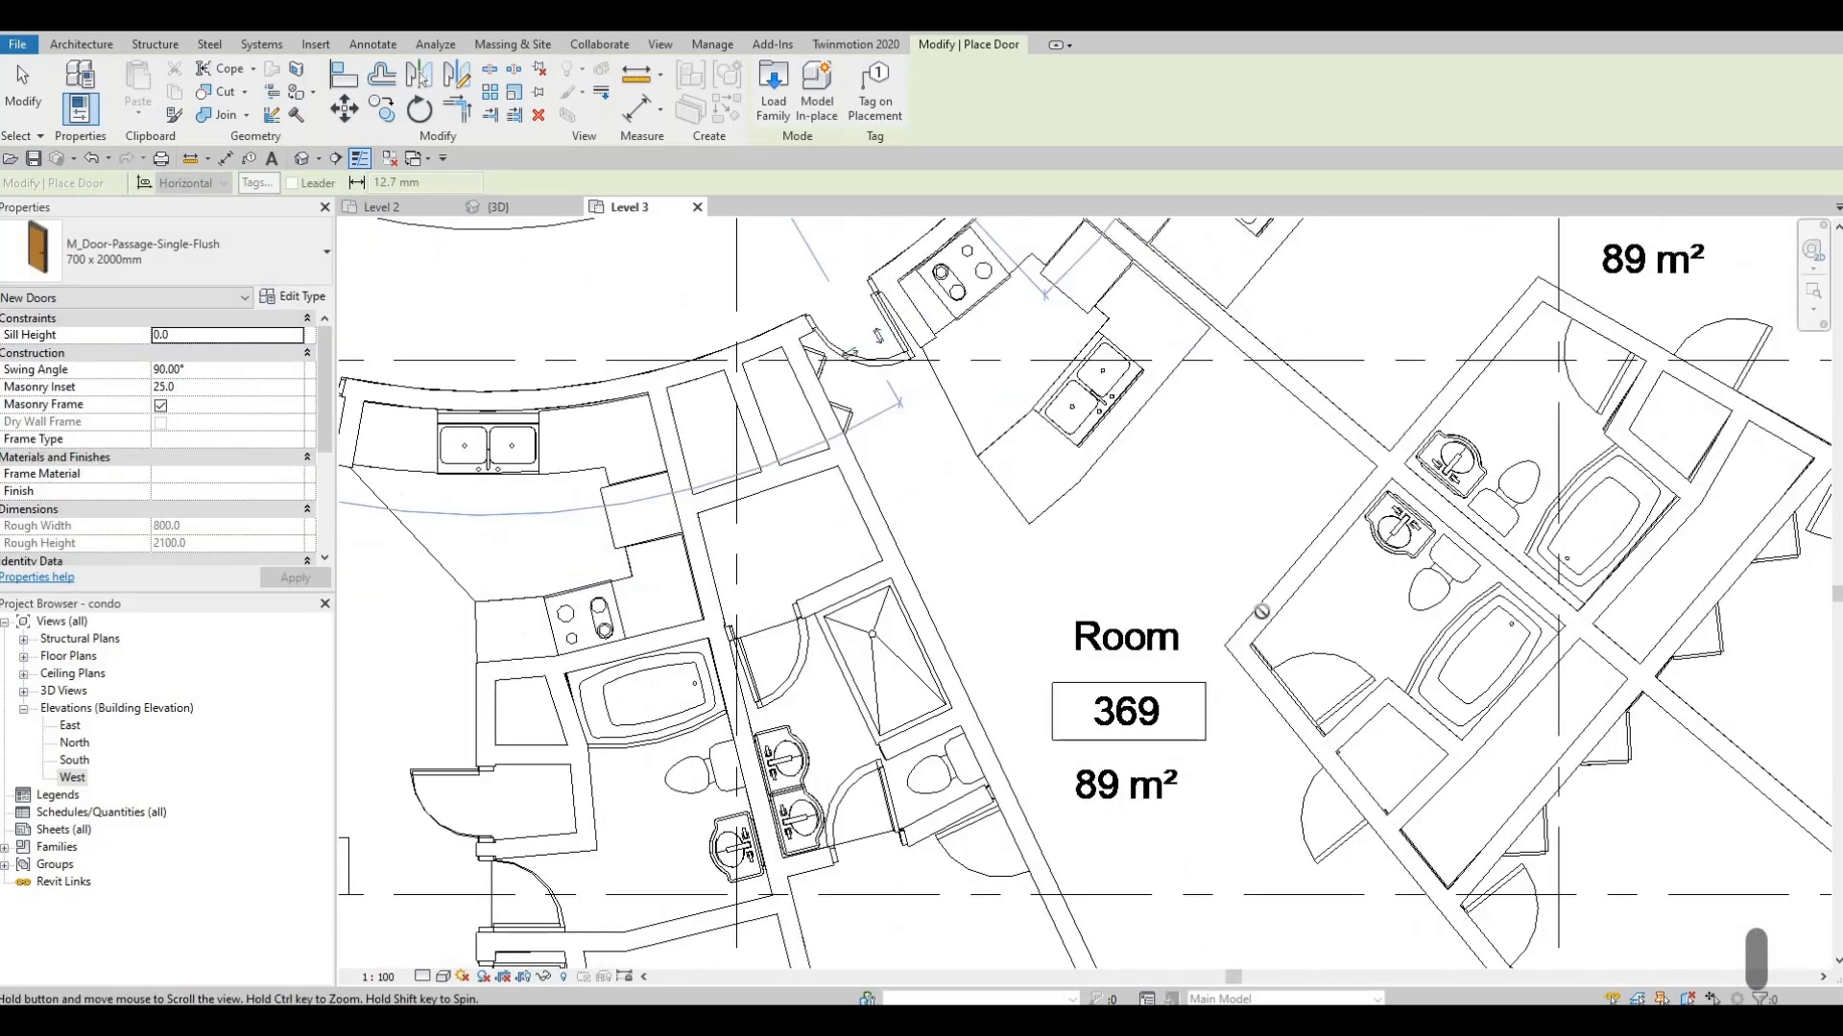
scroll(1214, 648, "up", 3)
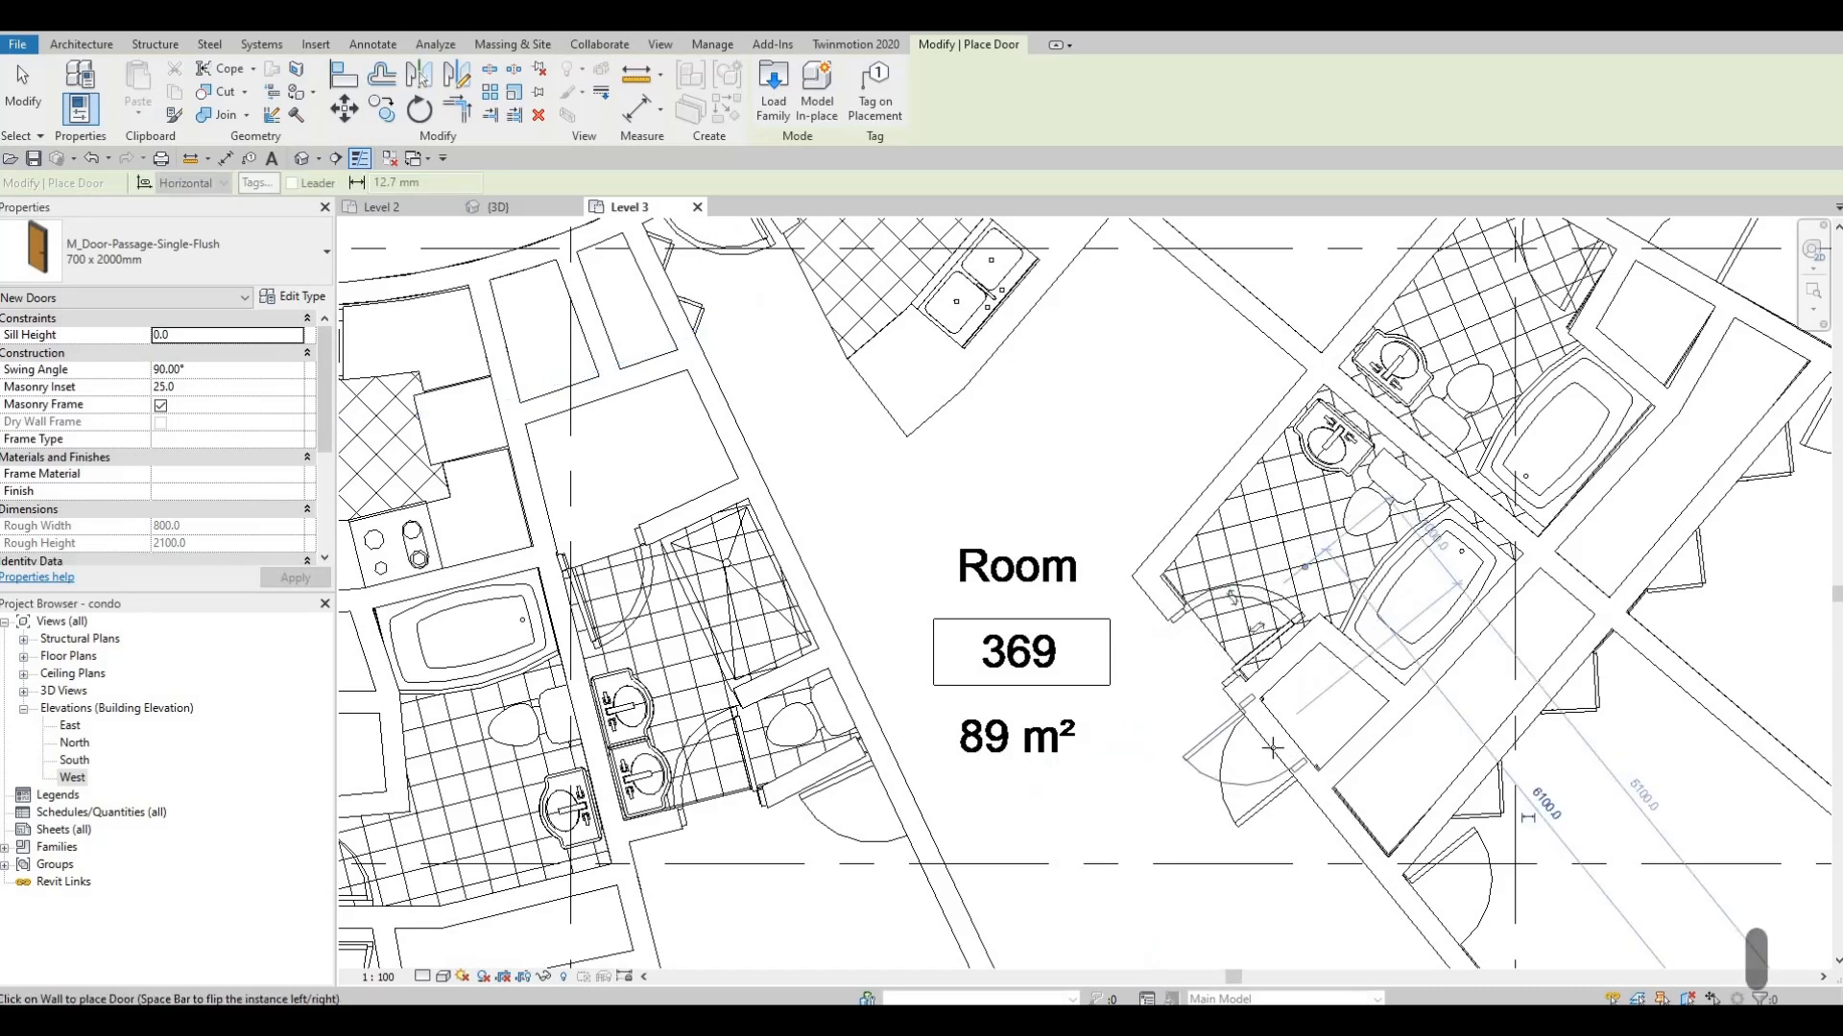
key("space")
left_click(1272, 747)
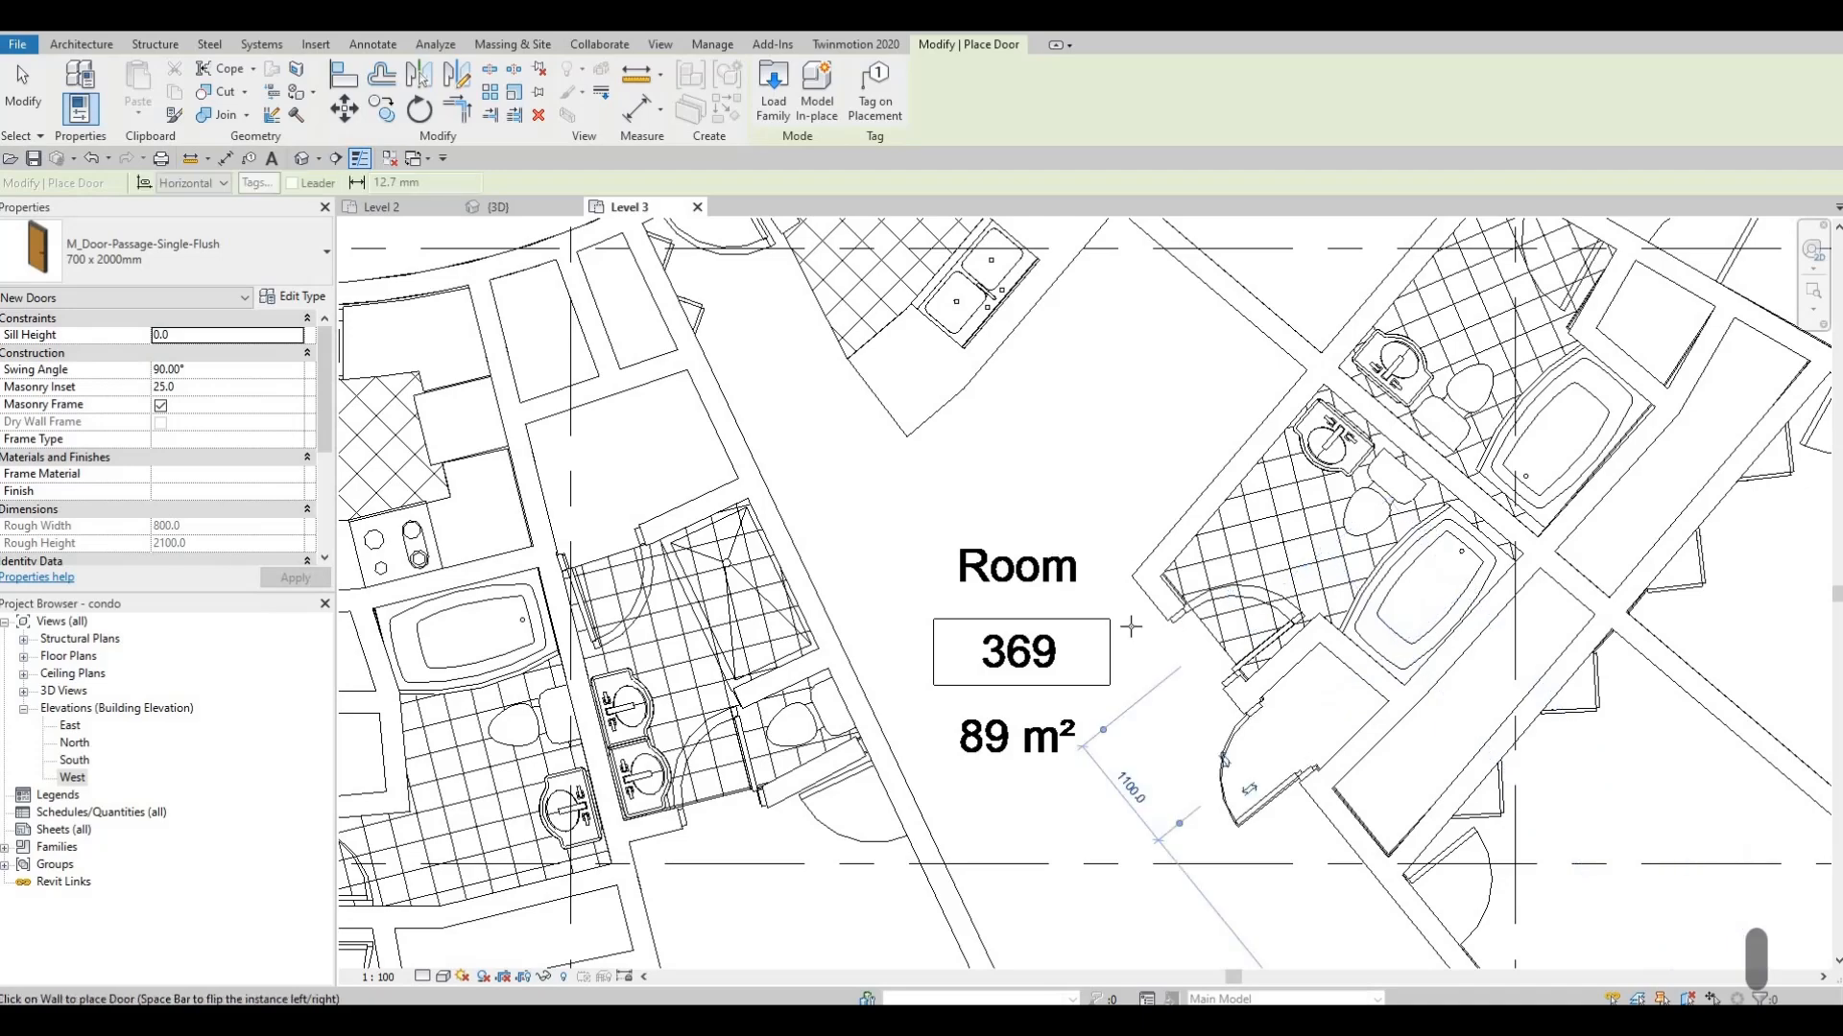
scroll(1391, 854, "down", 1)
middle_click_drag(1434, 881, 1110, 672)
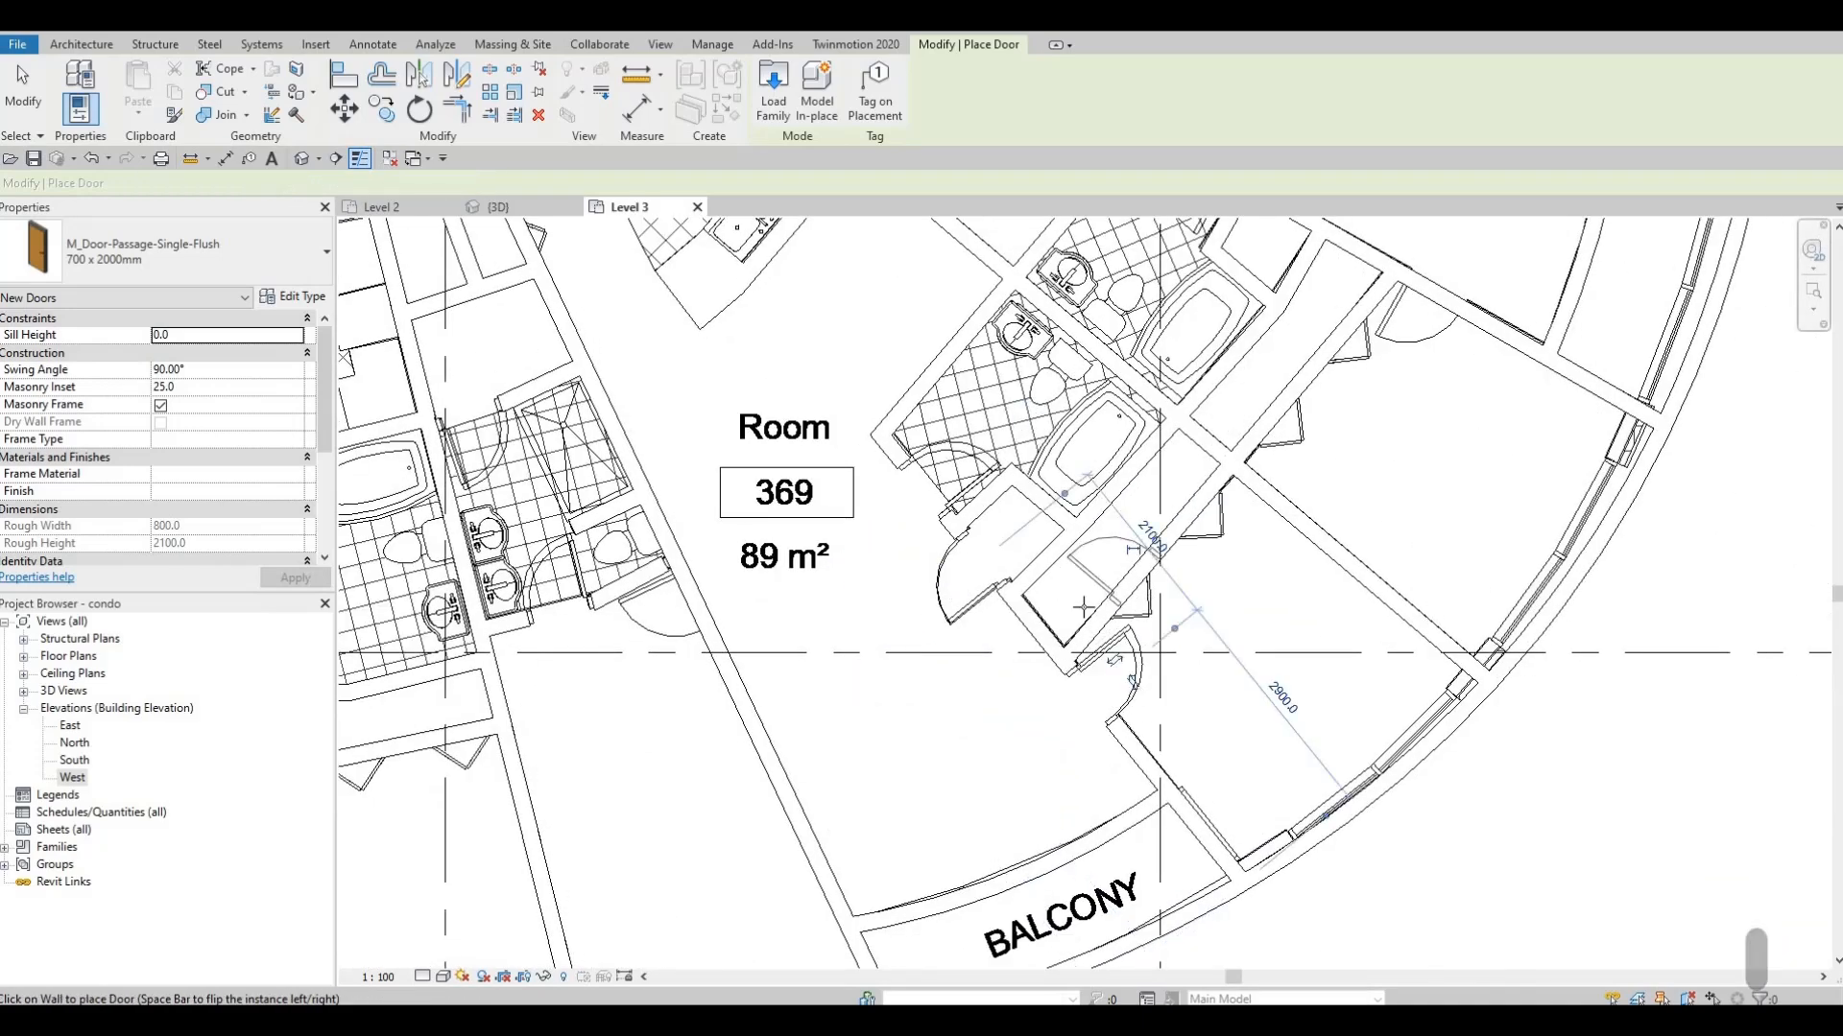
Place a 700 x 2000mm door at the closet opening beside unit 370's bathroom, swinging toward the 370 label
middle_click_drag(872, 525, 861, 688)
middle_click_drag(833, 513, 864, 690)
scroll(864, 690, "down", 1)
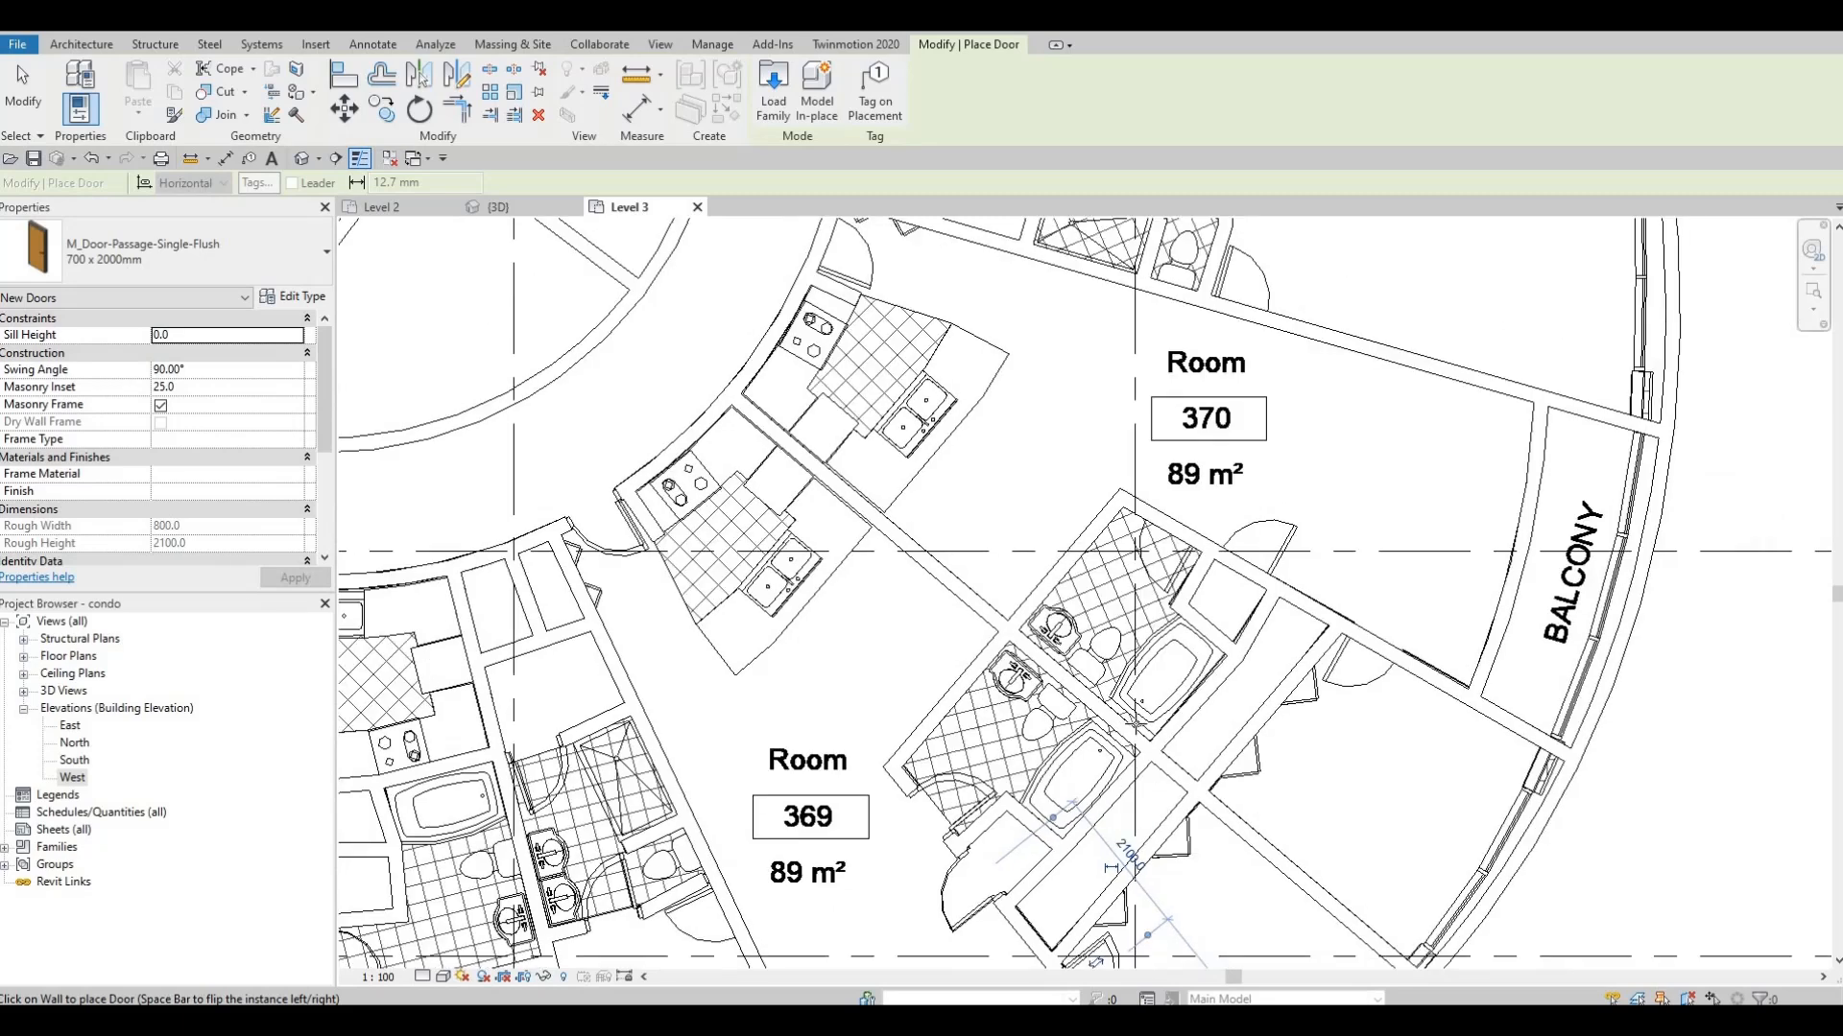
middle_click_drag(1237, 572, 1047, 556)
scroll(1046, 557, "up", 2)
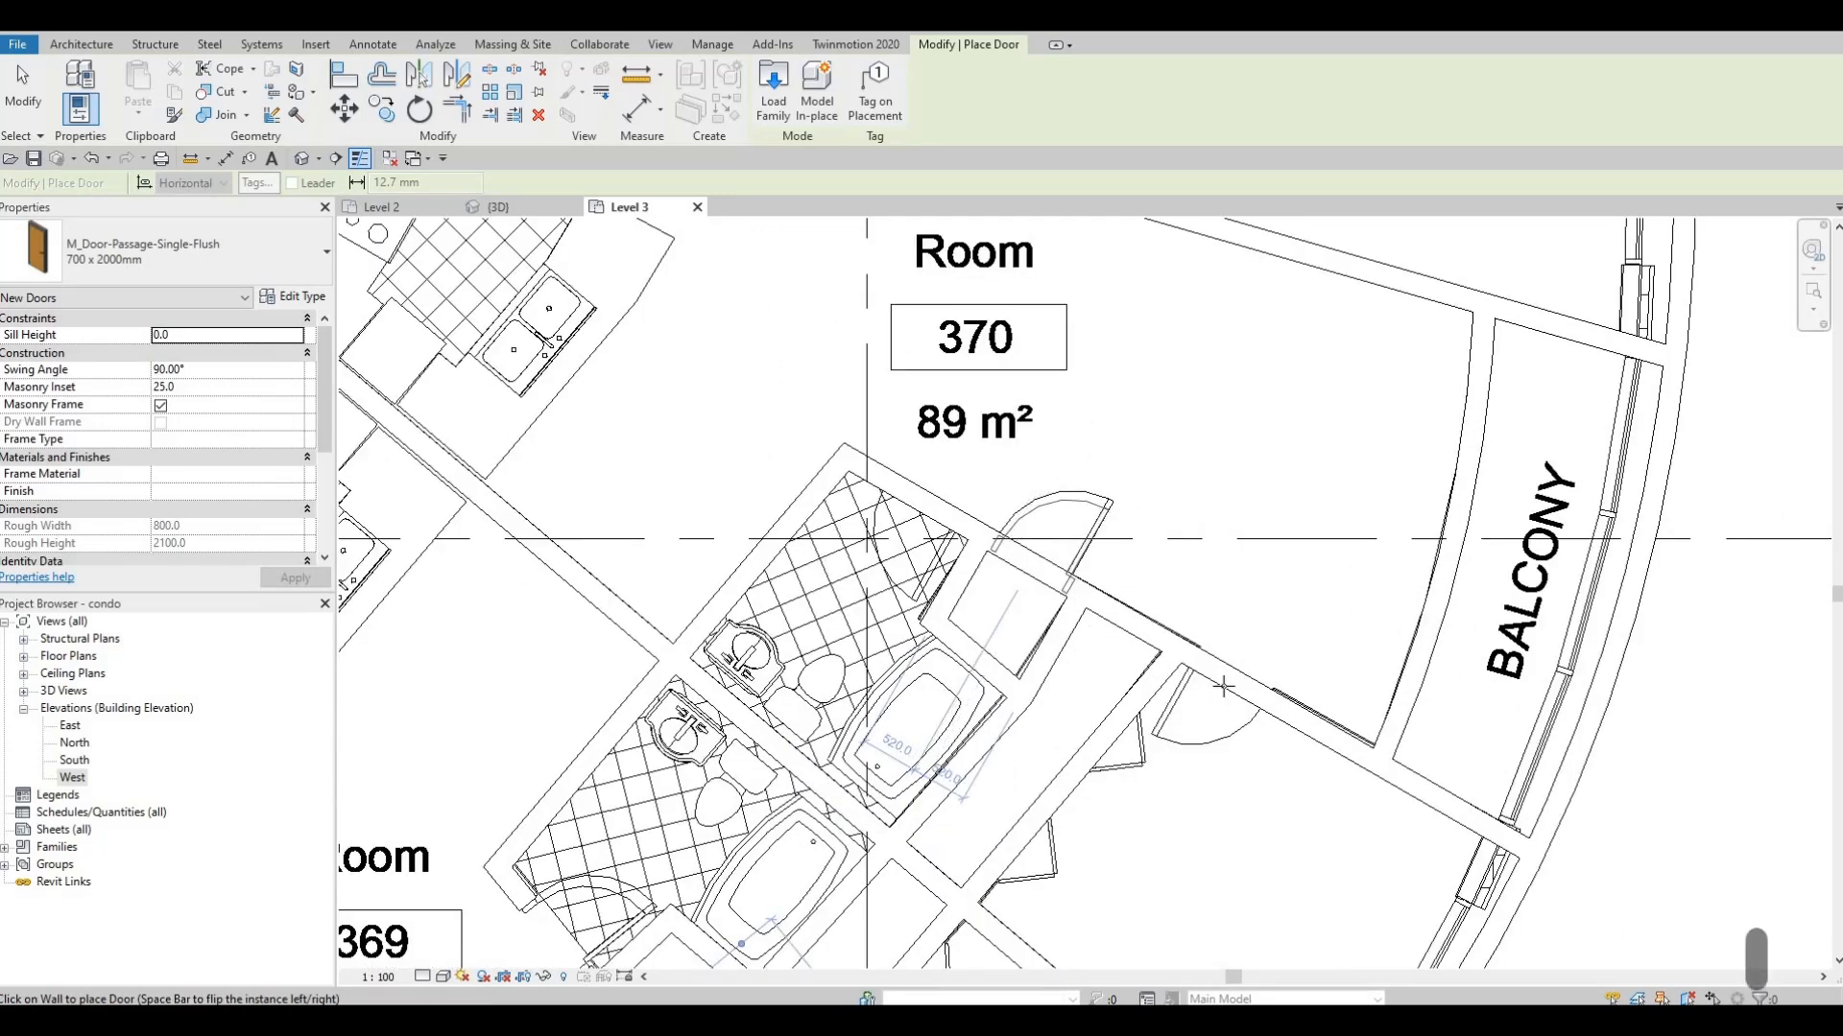
left_click(1042, 562)
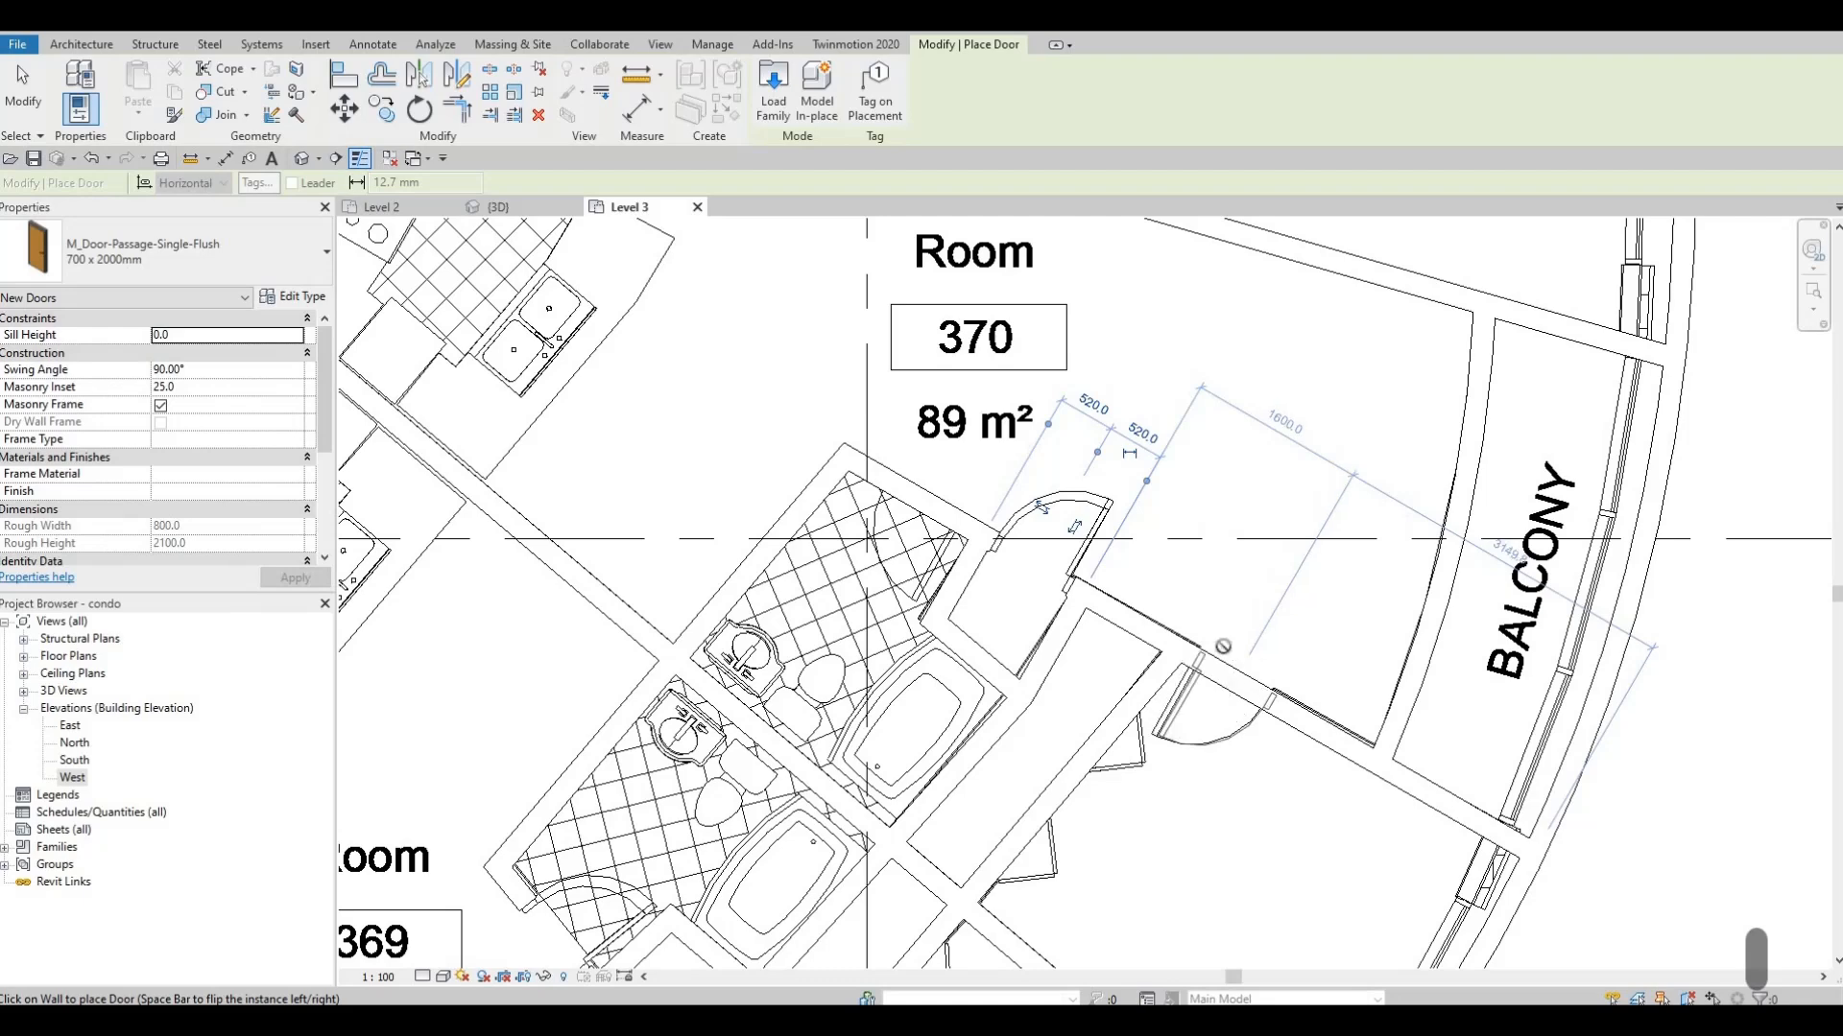
Place 700 x 2000mm doors at unit 370's bedroom, bathroom and curved-corridor entrance, matching the drawn swings
scroll(1227, 646, "down", 2)
scroll(1008, 605, "up", 1)
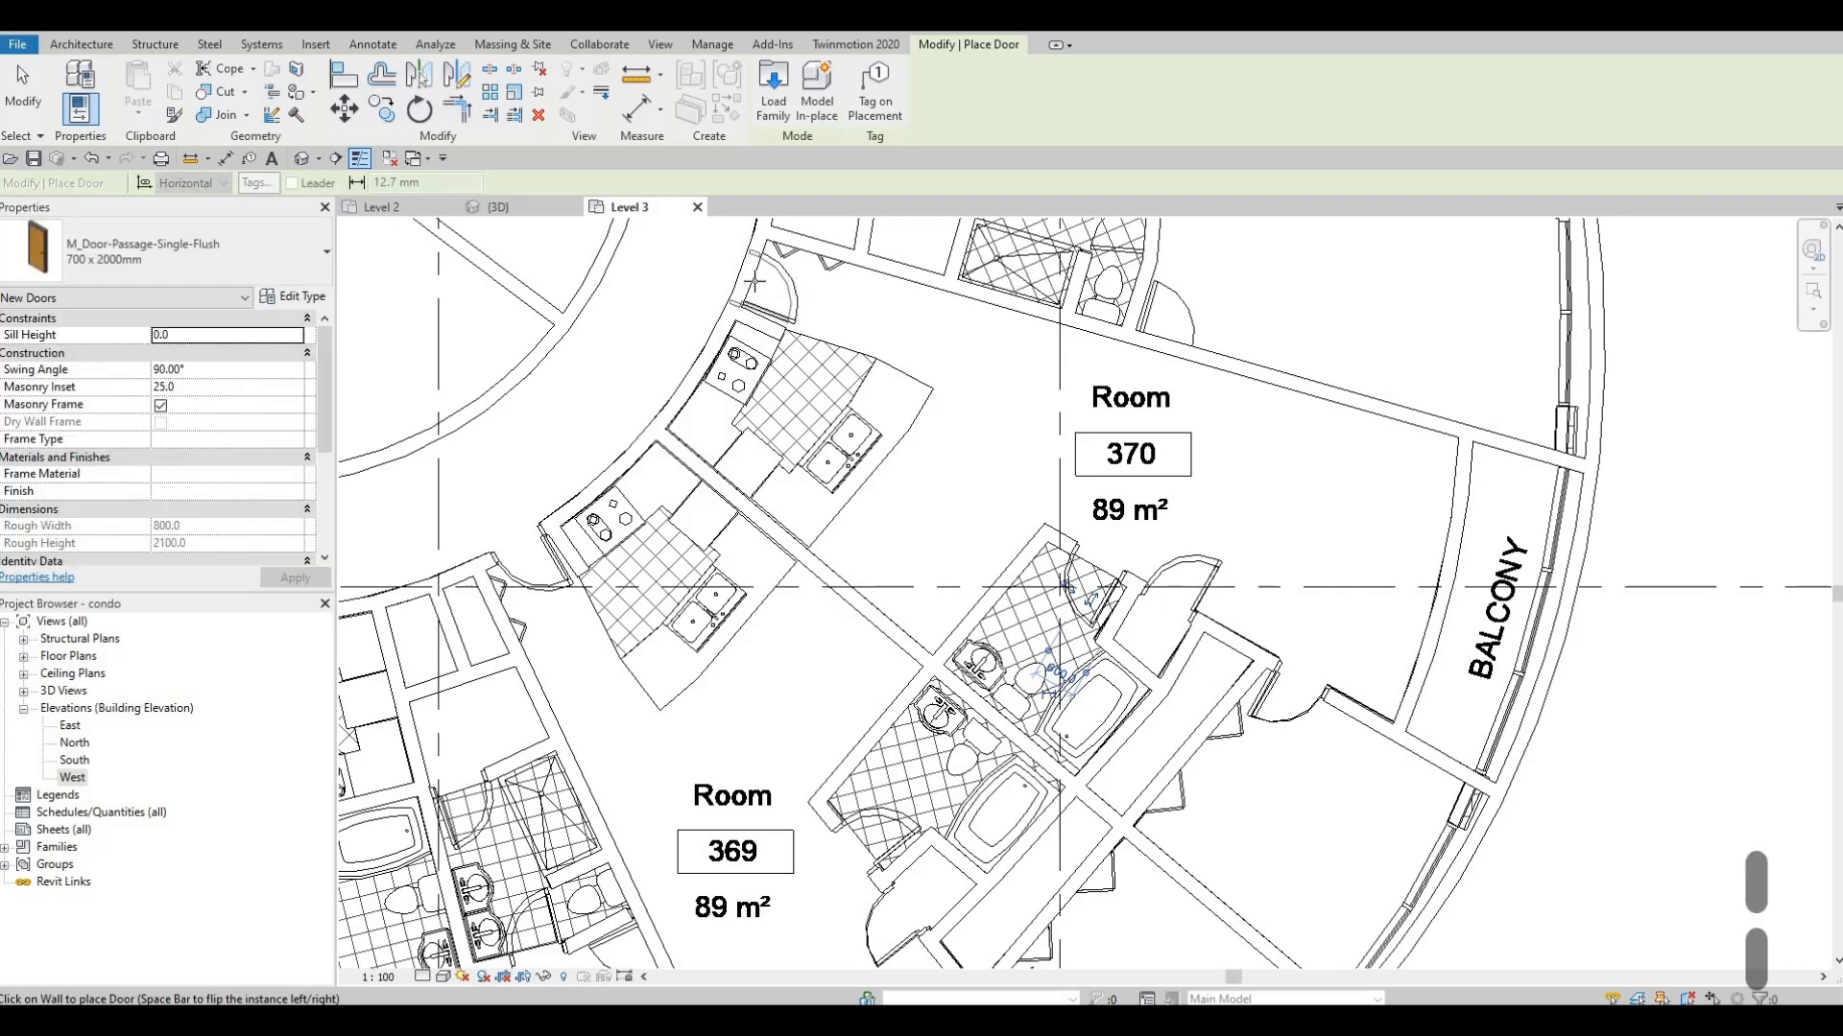
scroll(1027, 576, "down", 3)
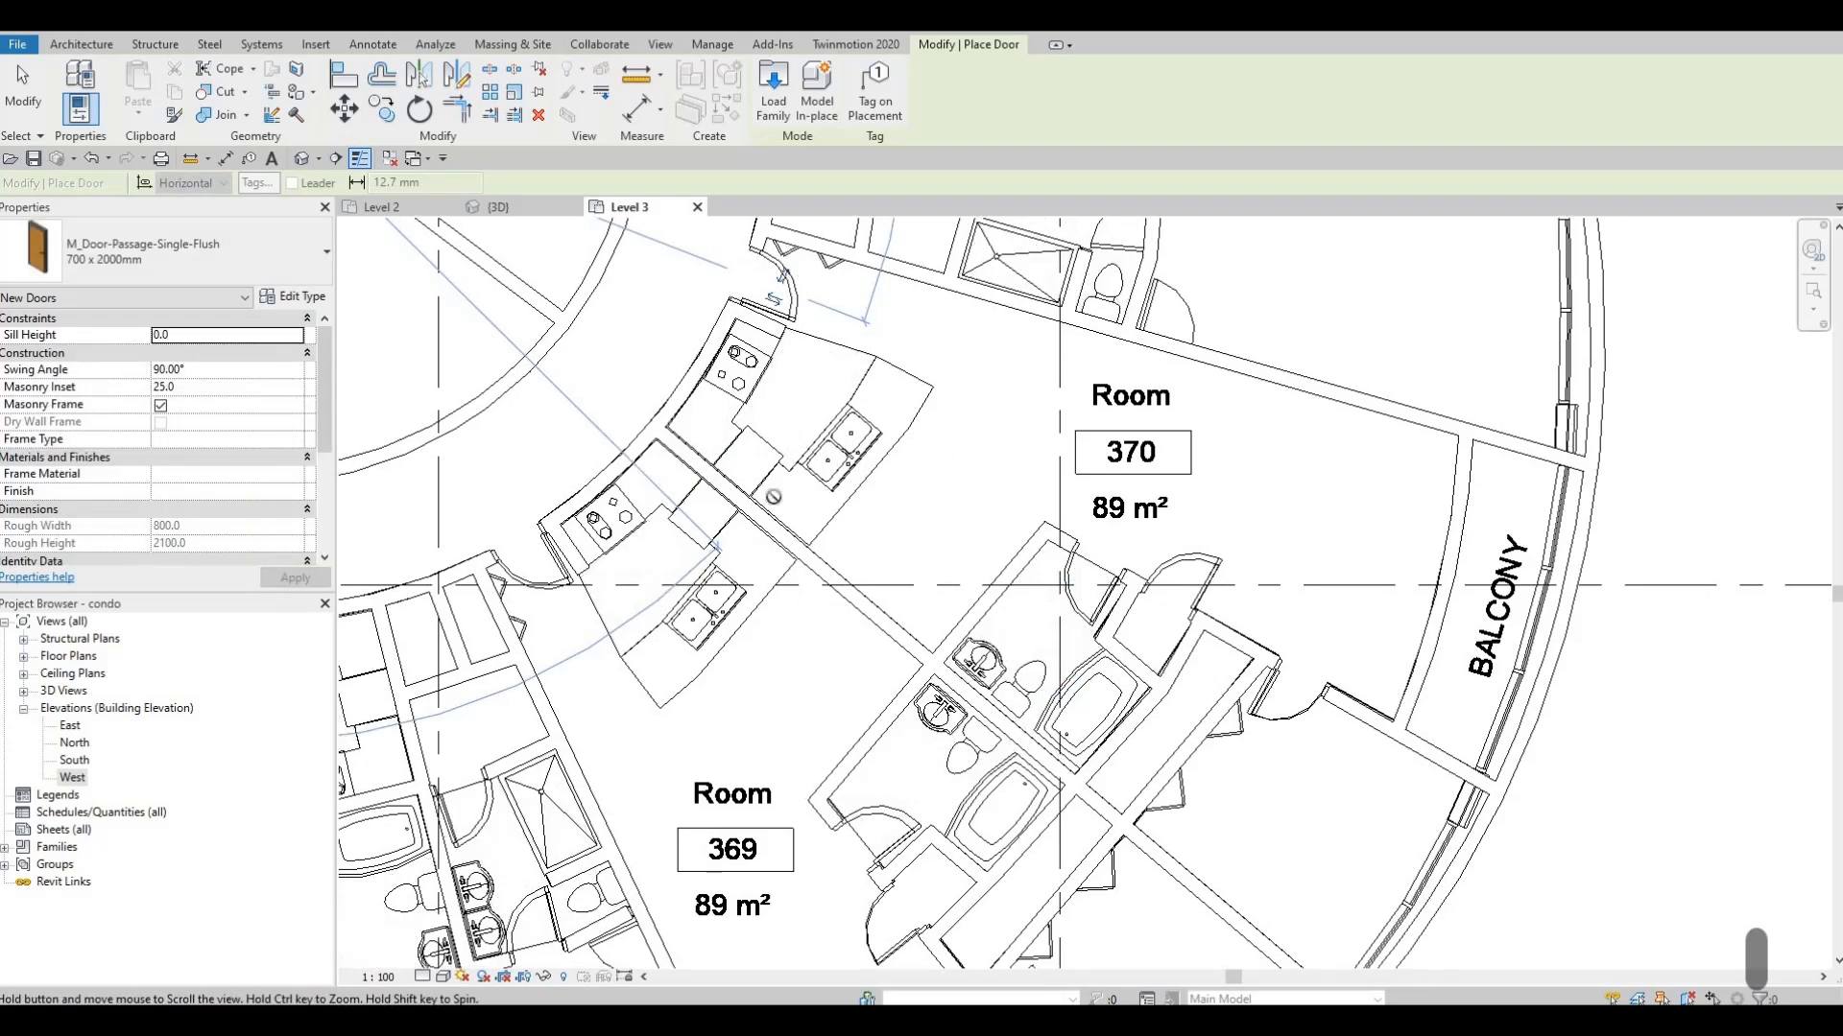
Place a 700 x 2000mm door in the diagonal wall above the 370 label, beside the double-sink bathroom
middle_click_drag(1082, 726, 915, 755)
middle_click_drag(891, 440, 979, 700)
scroll(960, 696, "up", 4)
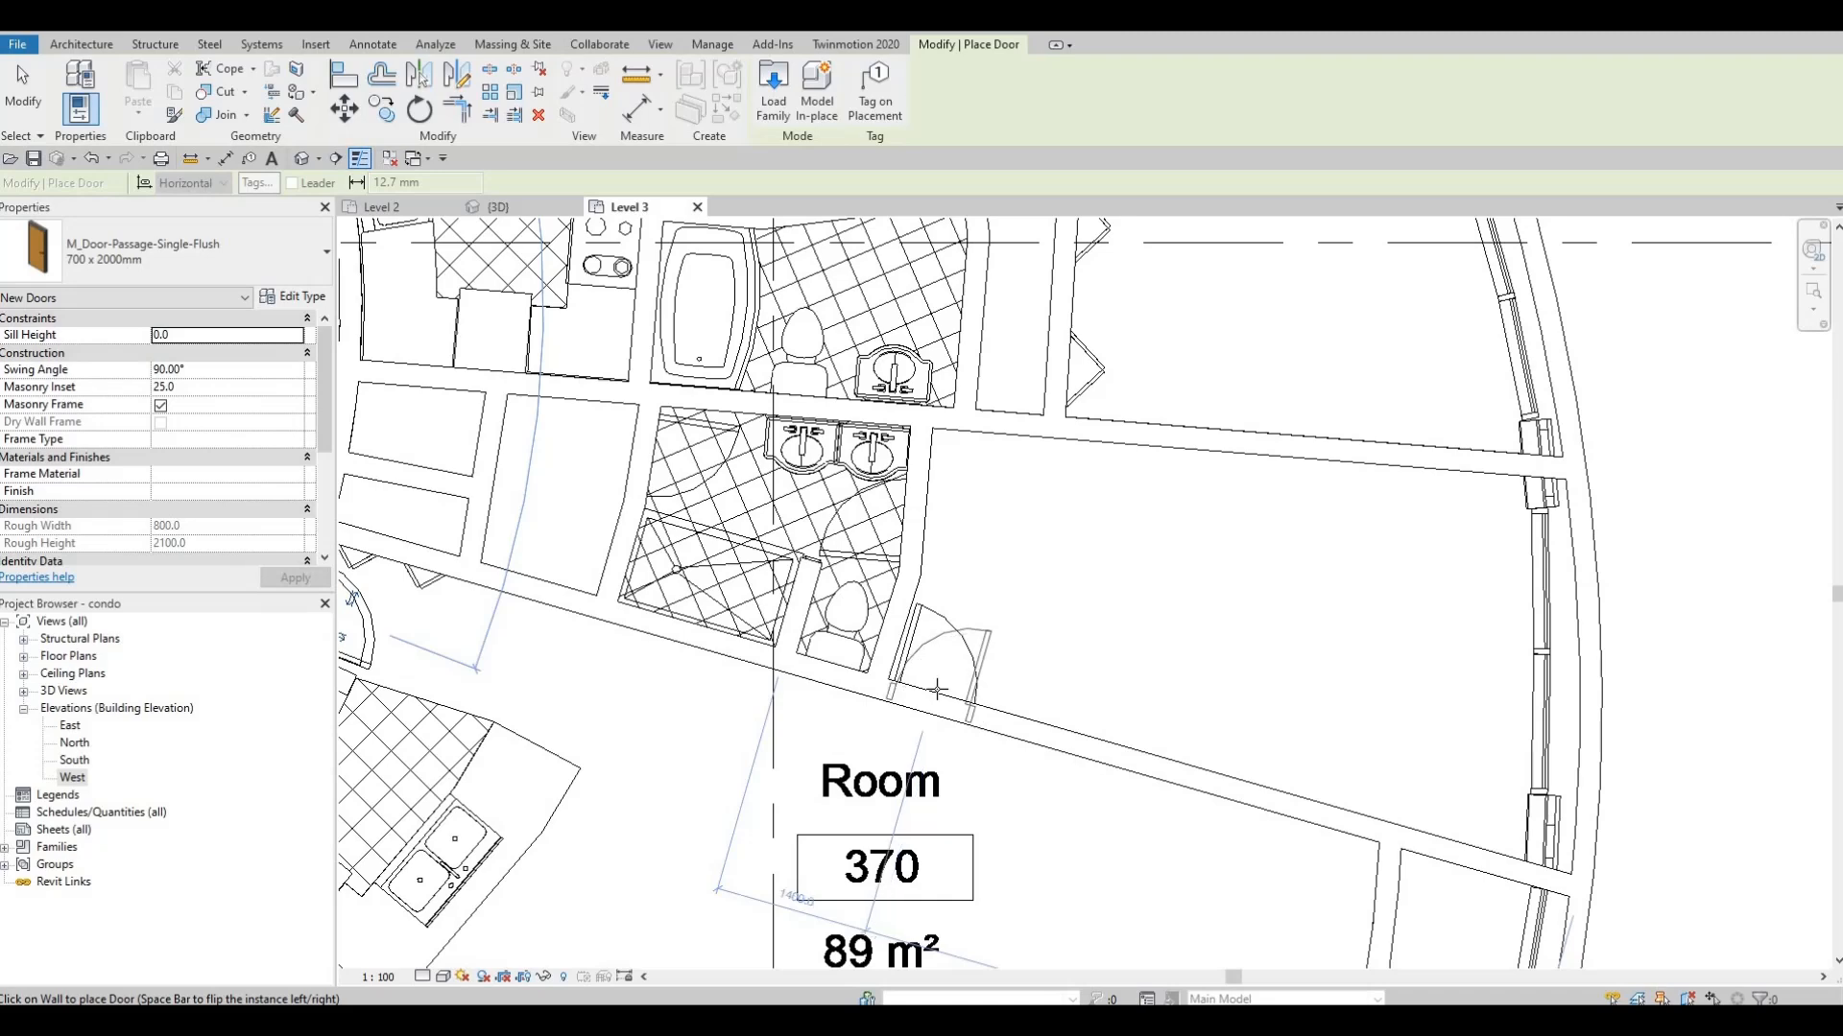
left_click(936, 689)
Place 700 x 2000mm doors in both side walls of unit 370's double-sink bathroom, matching the drawn swings
middle_click_drag(924, 544, 1037, 659)
scroll(1037, 659, "up", 2)
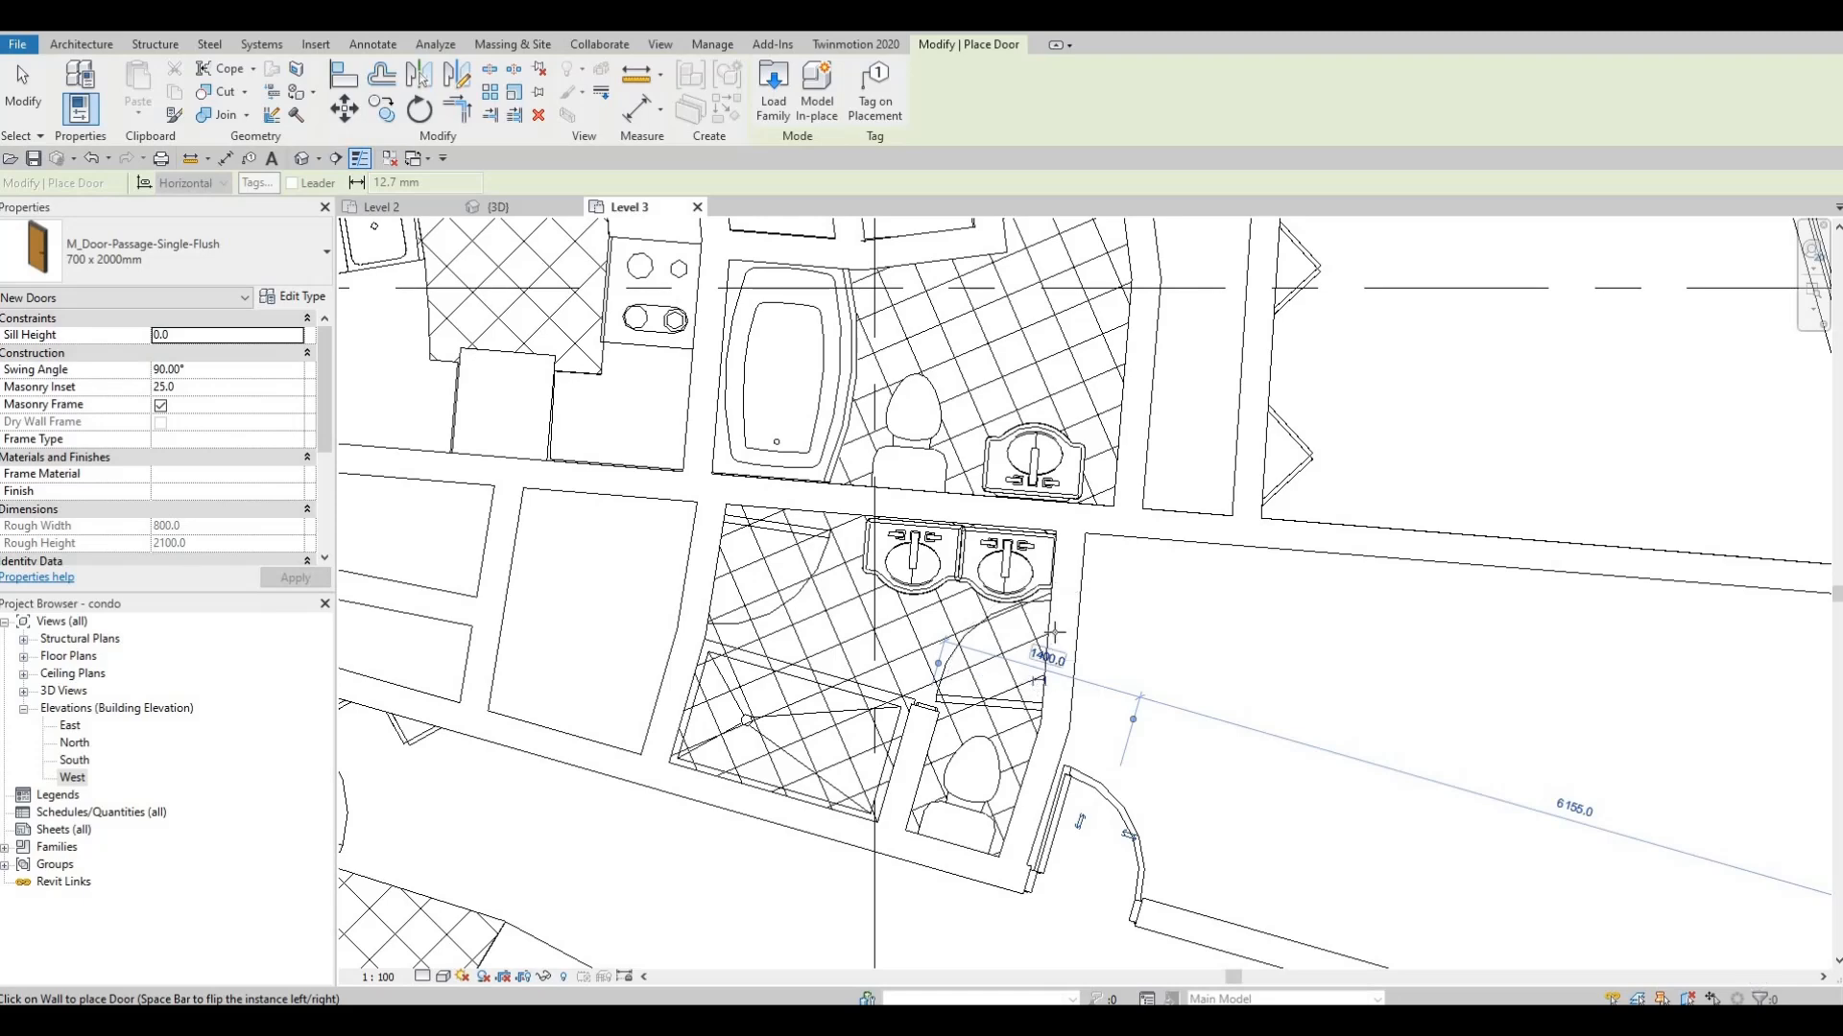
scroll(1060, 680, "up", 3)
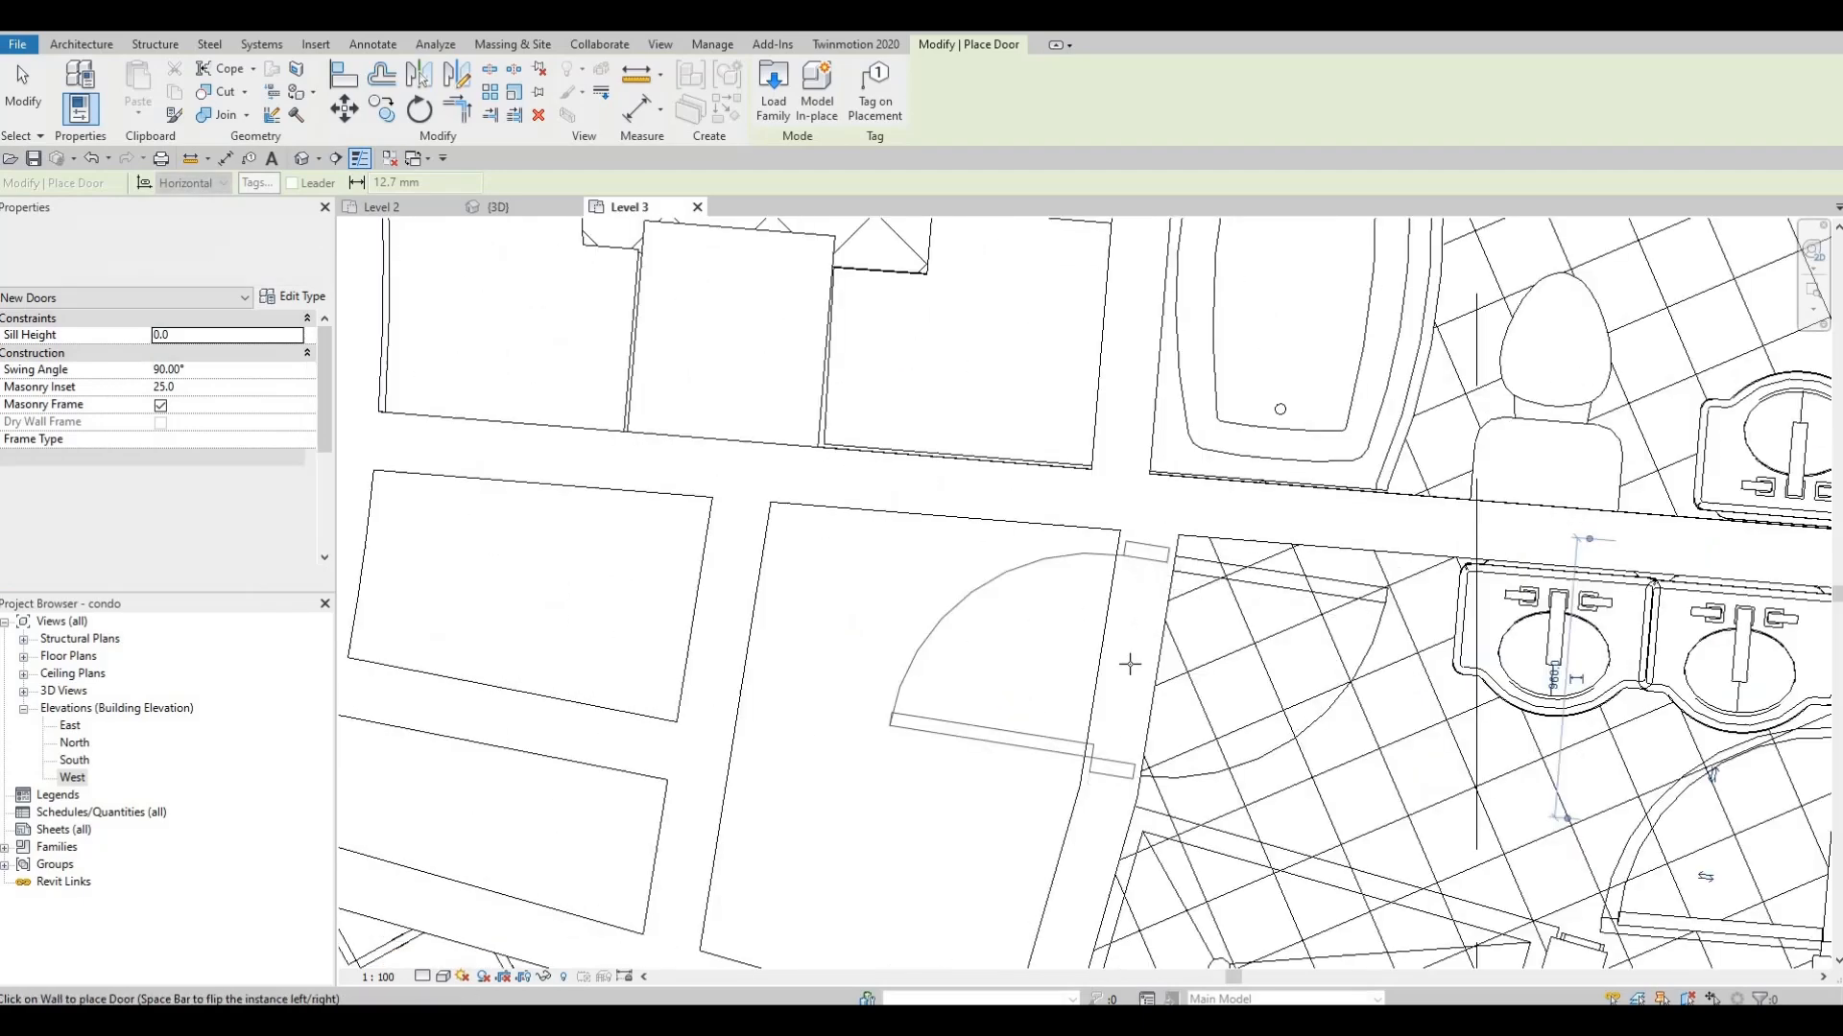
left_click(1125, 612)
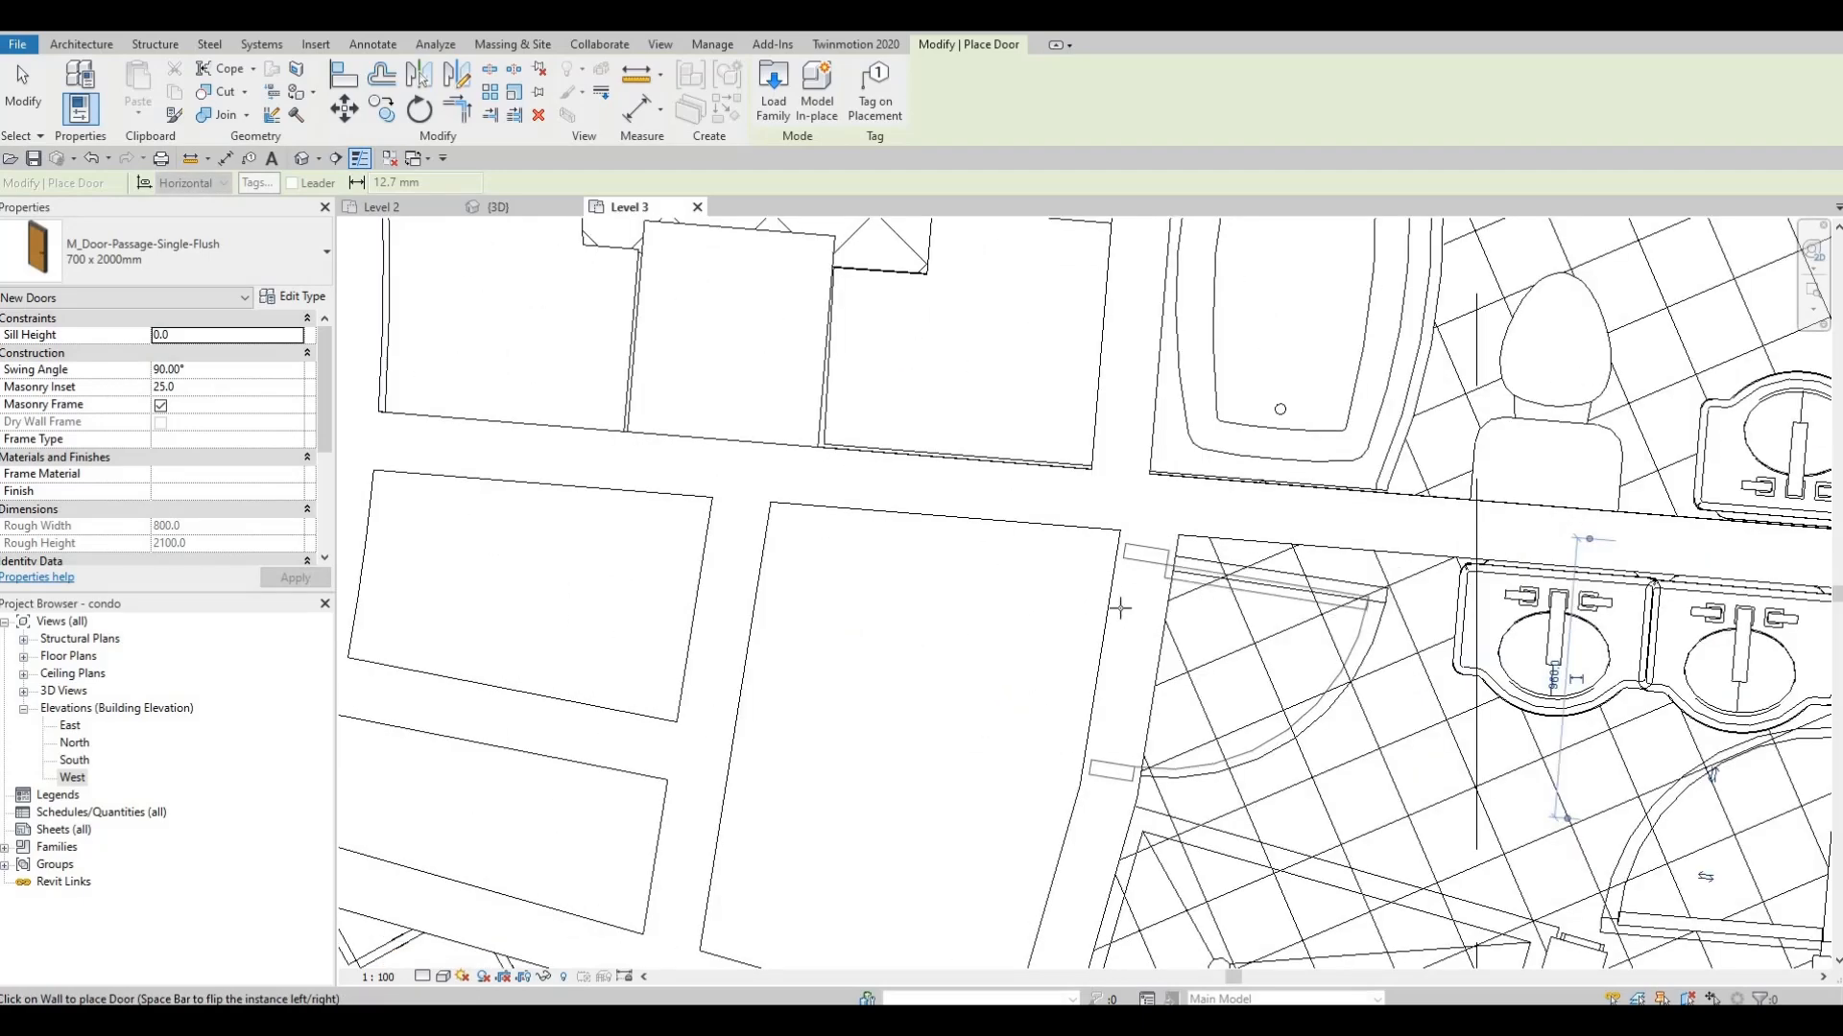
scroll(1031, 688, "down", 5)
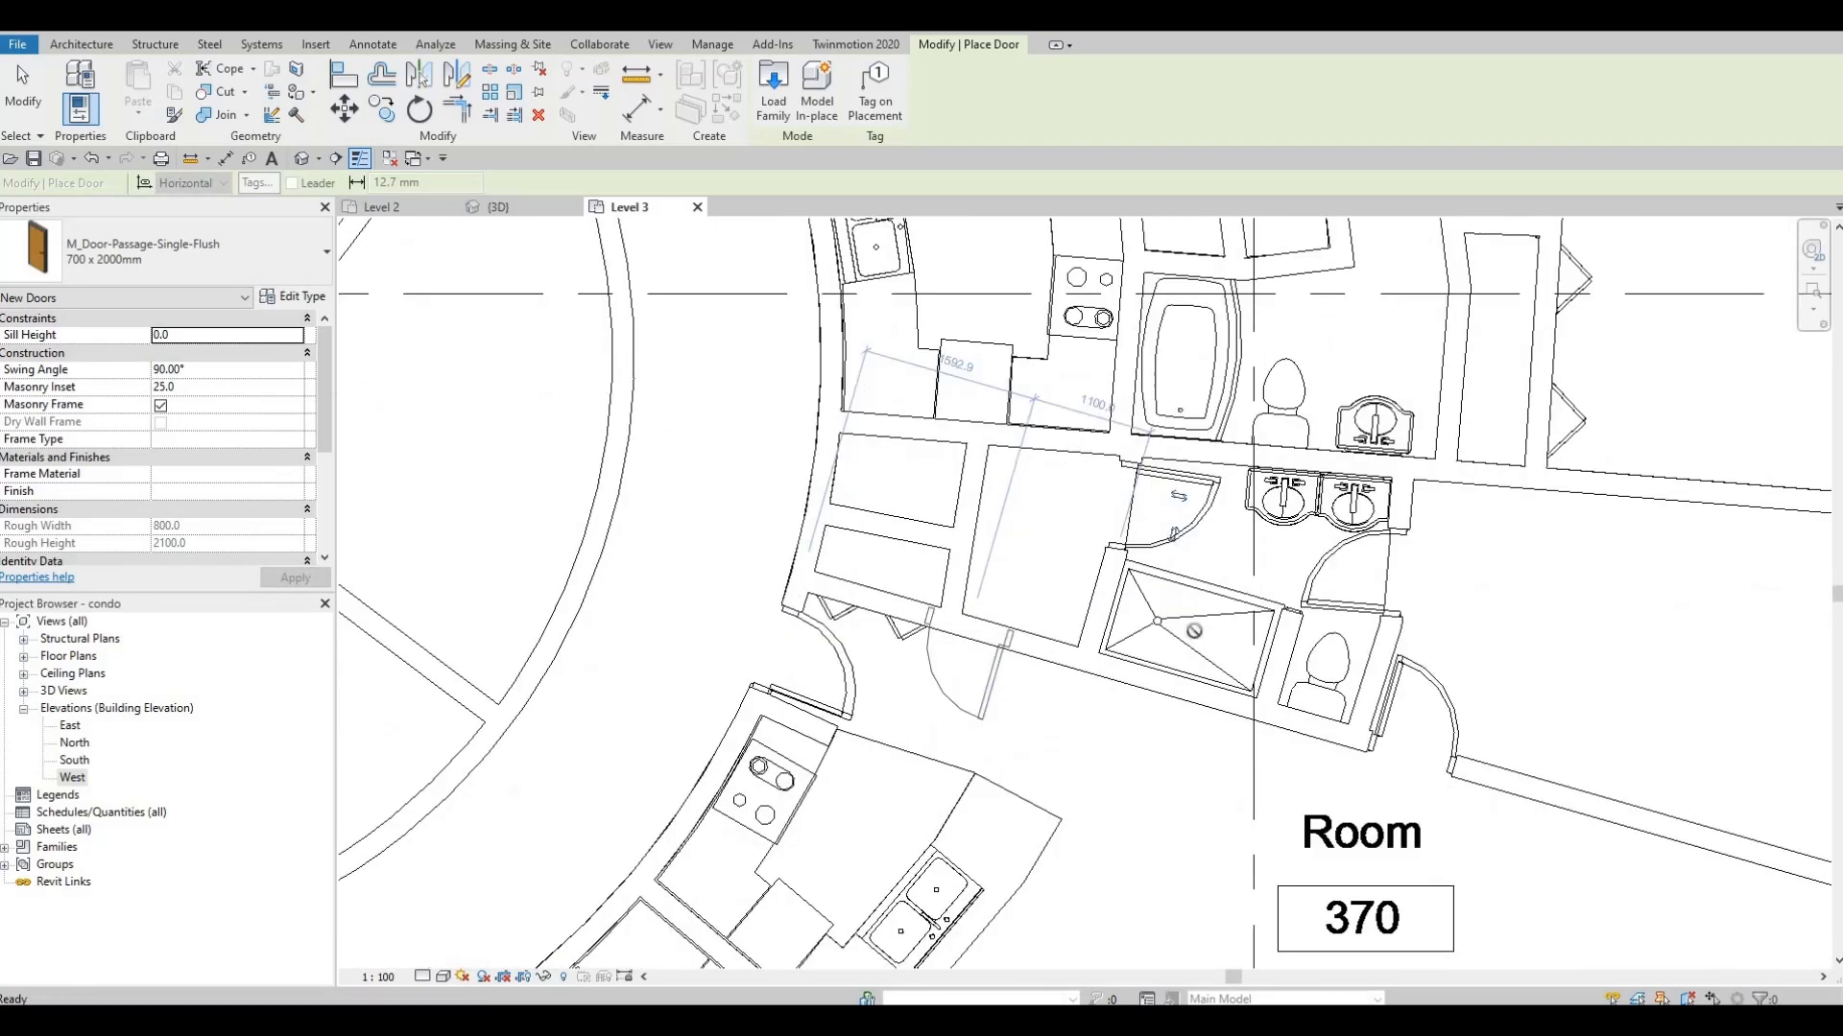
scroll(1188, 723, "down", 2)
Place 700 x 2000mm doors at the bedroom and the closet below unit 371's label, matching the drawn swings
scroll(1182, 472, "up", 5)
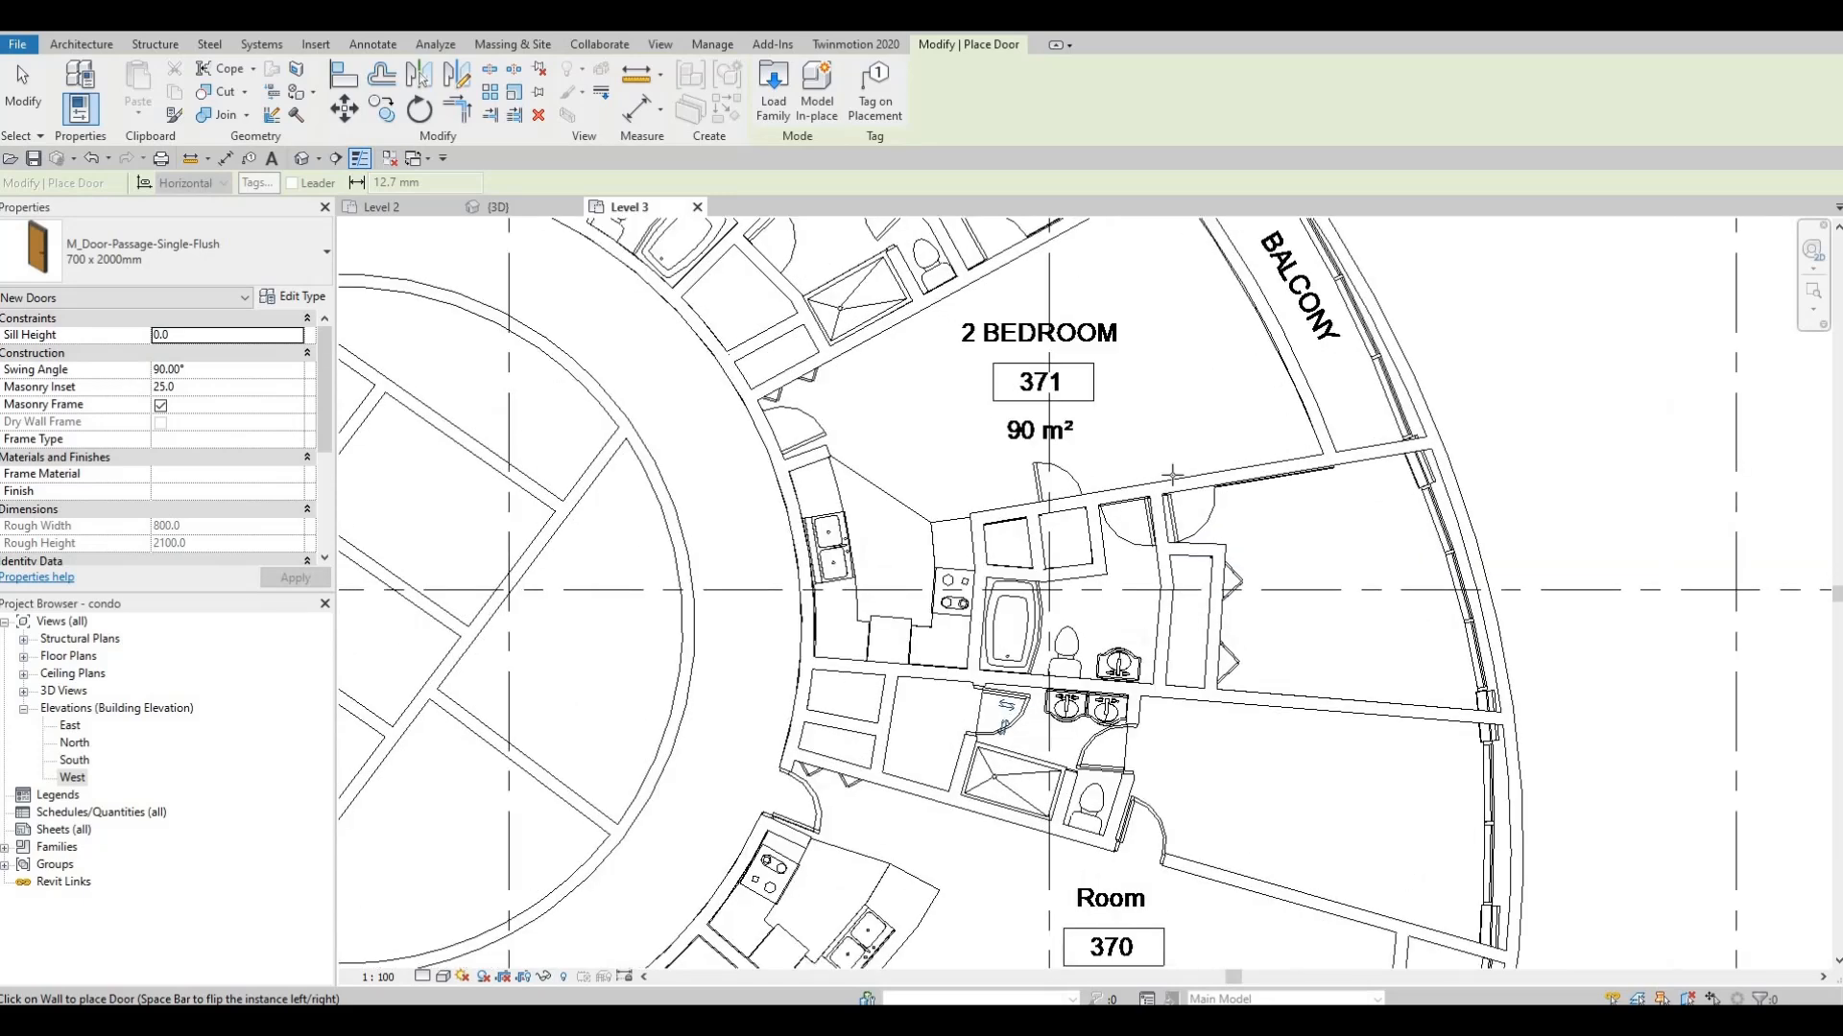
key("space")
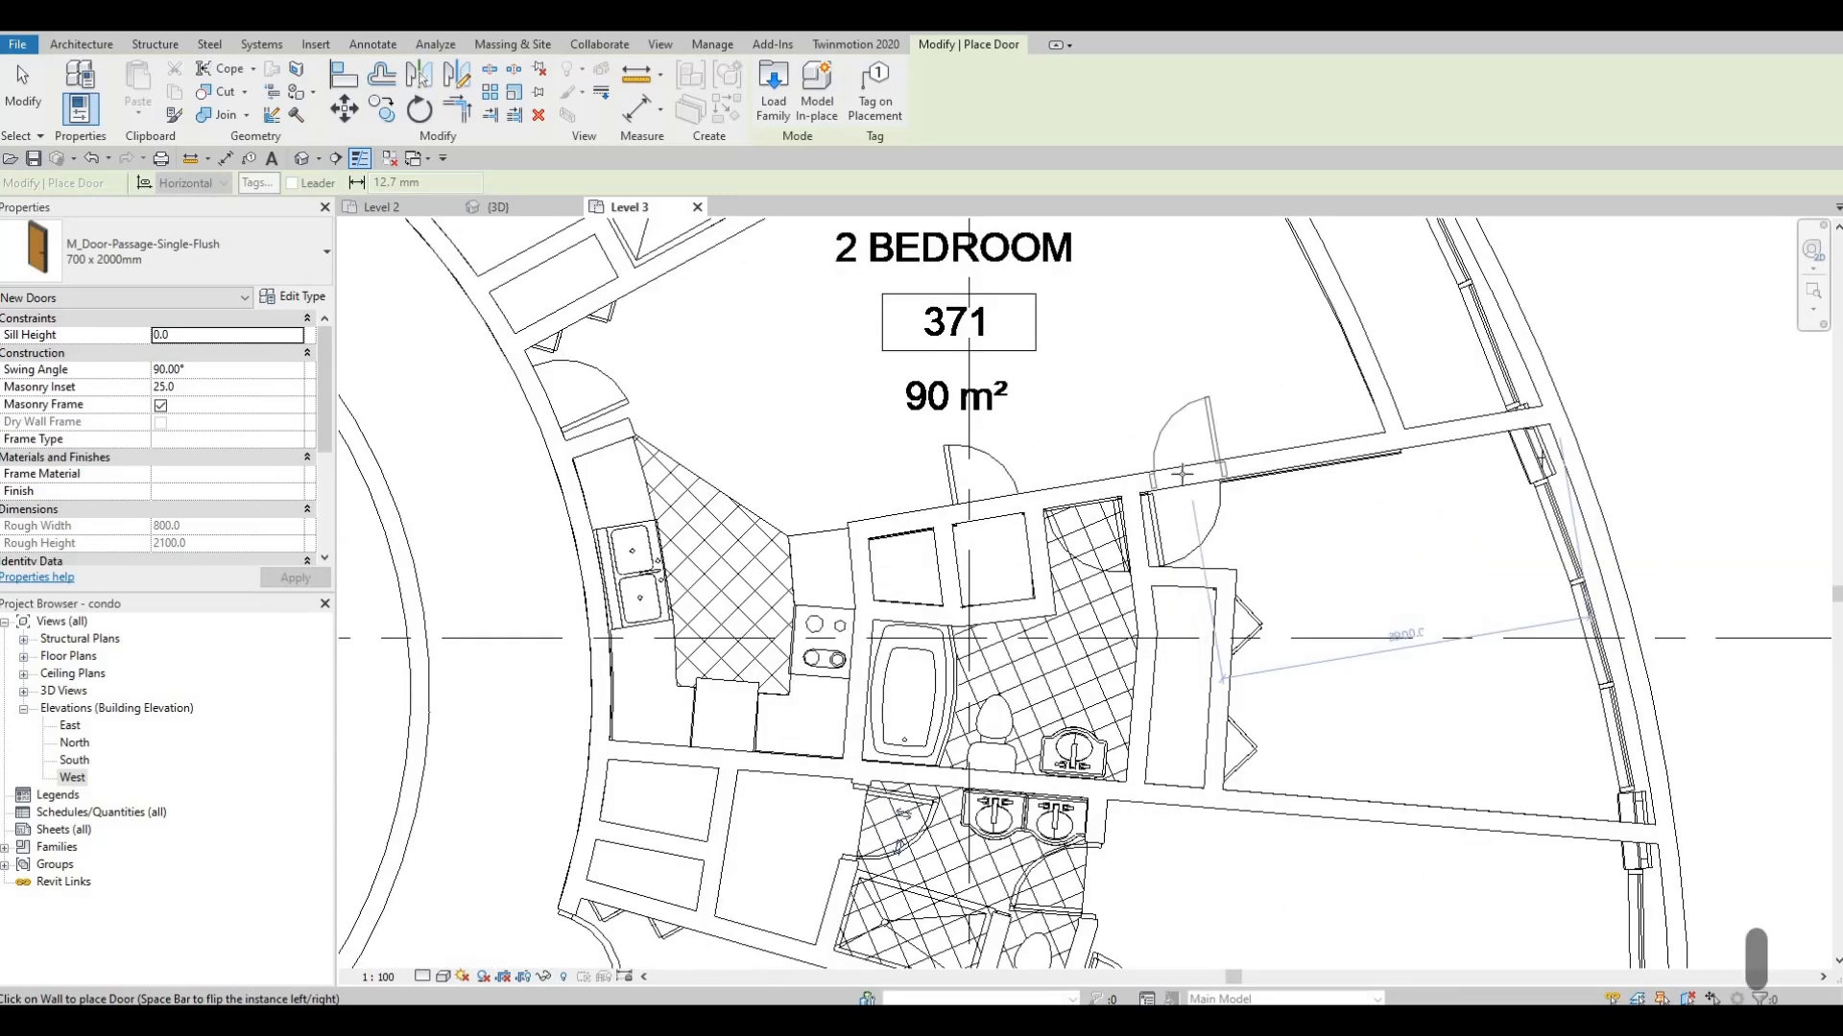
key("space")
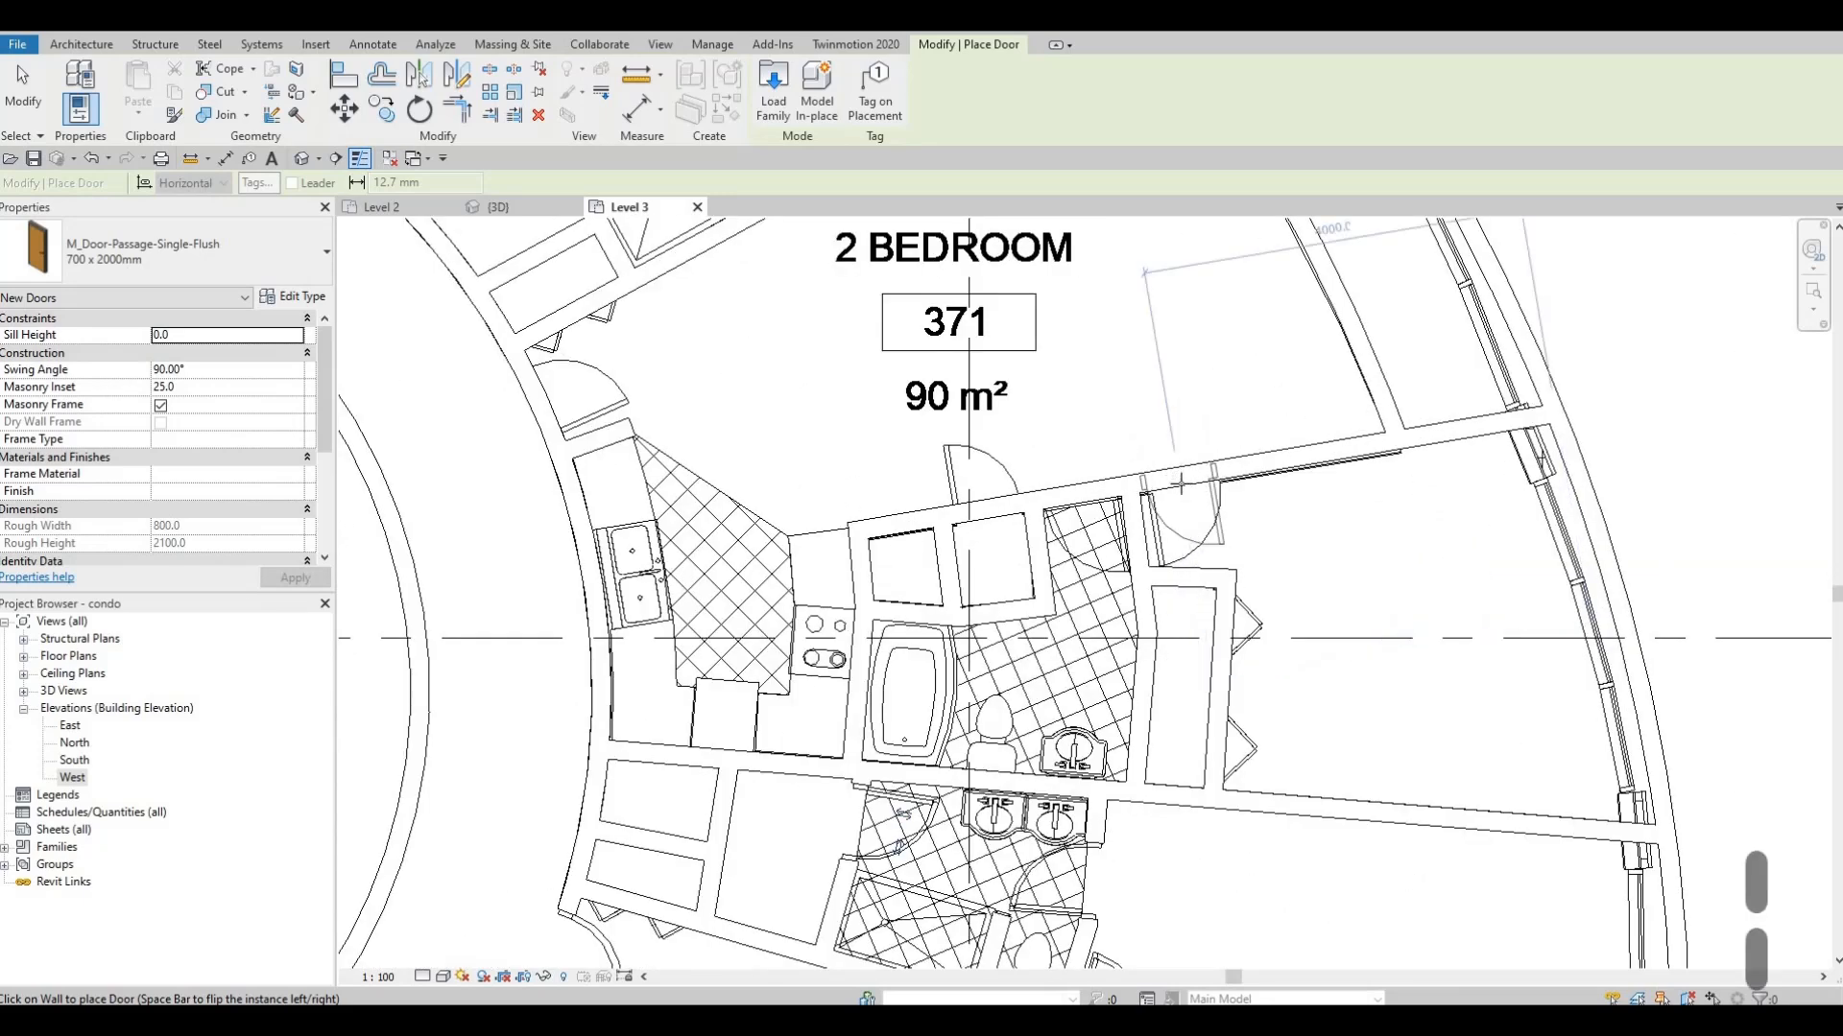
left_click(1181, 485)
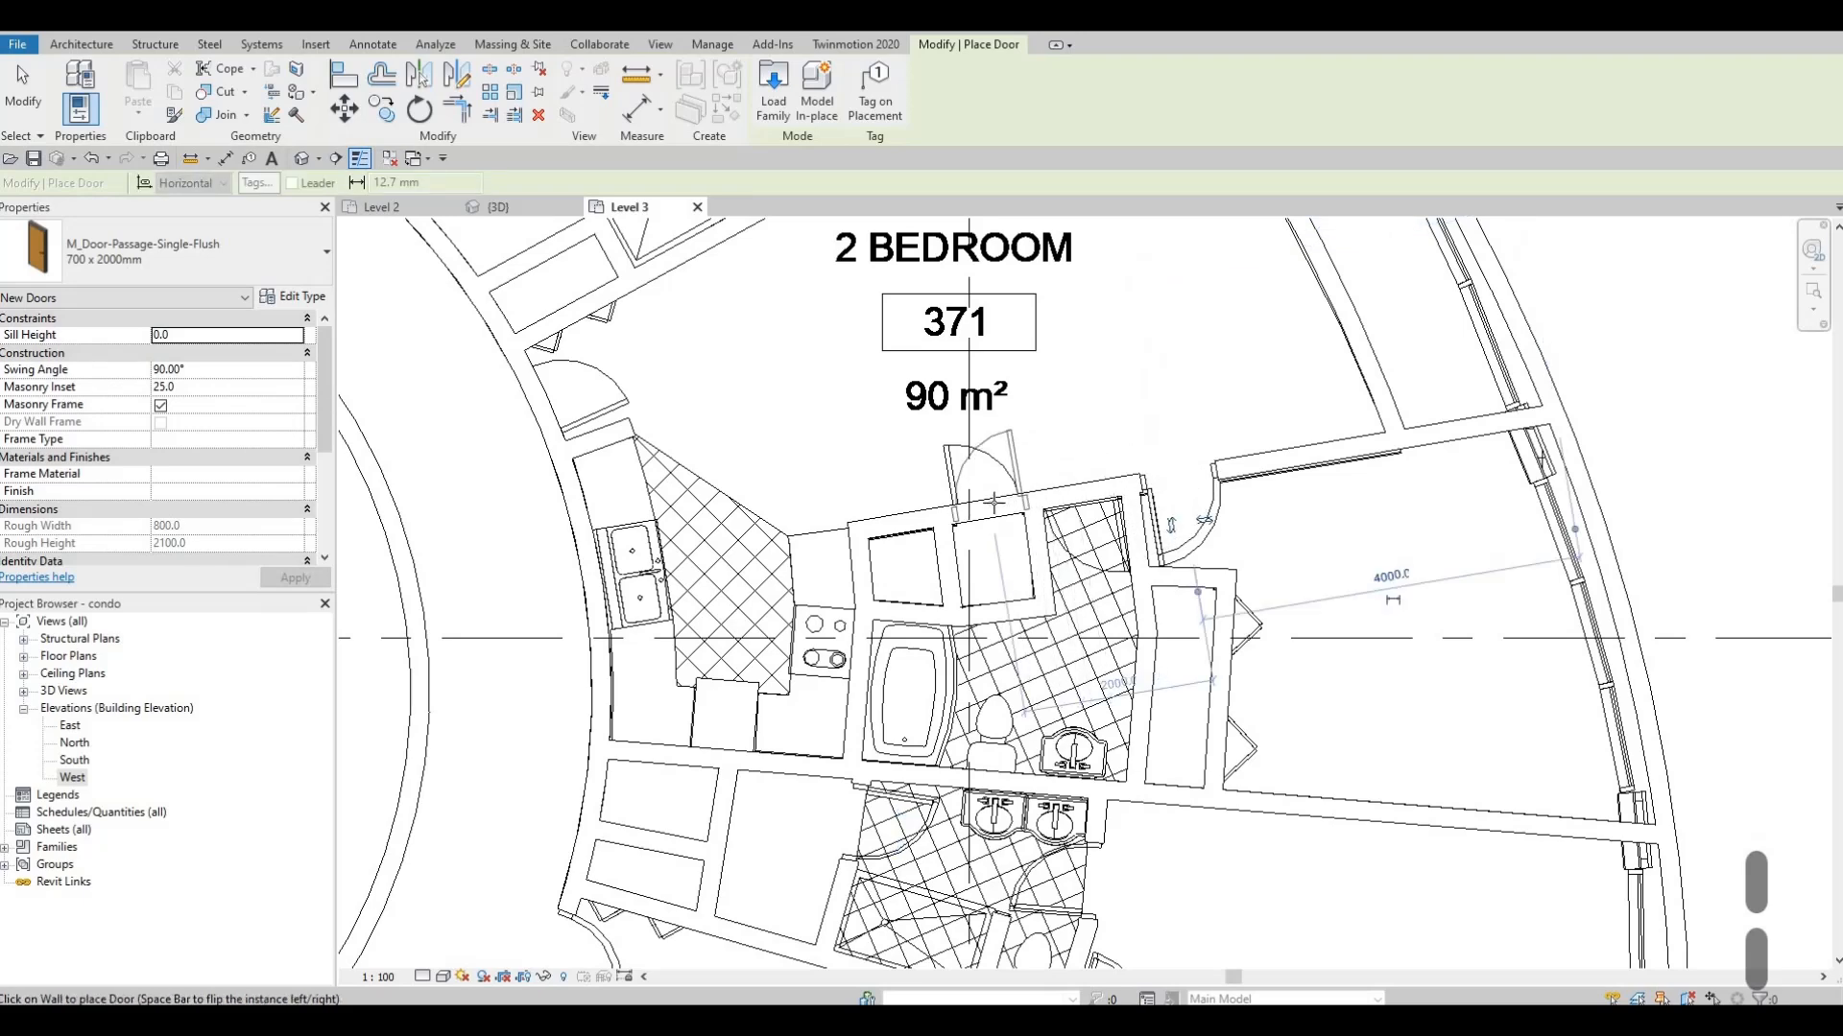
left_click(994, 503)
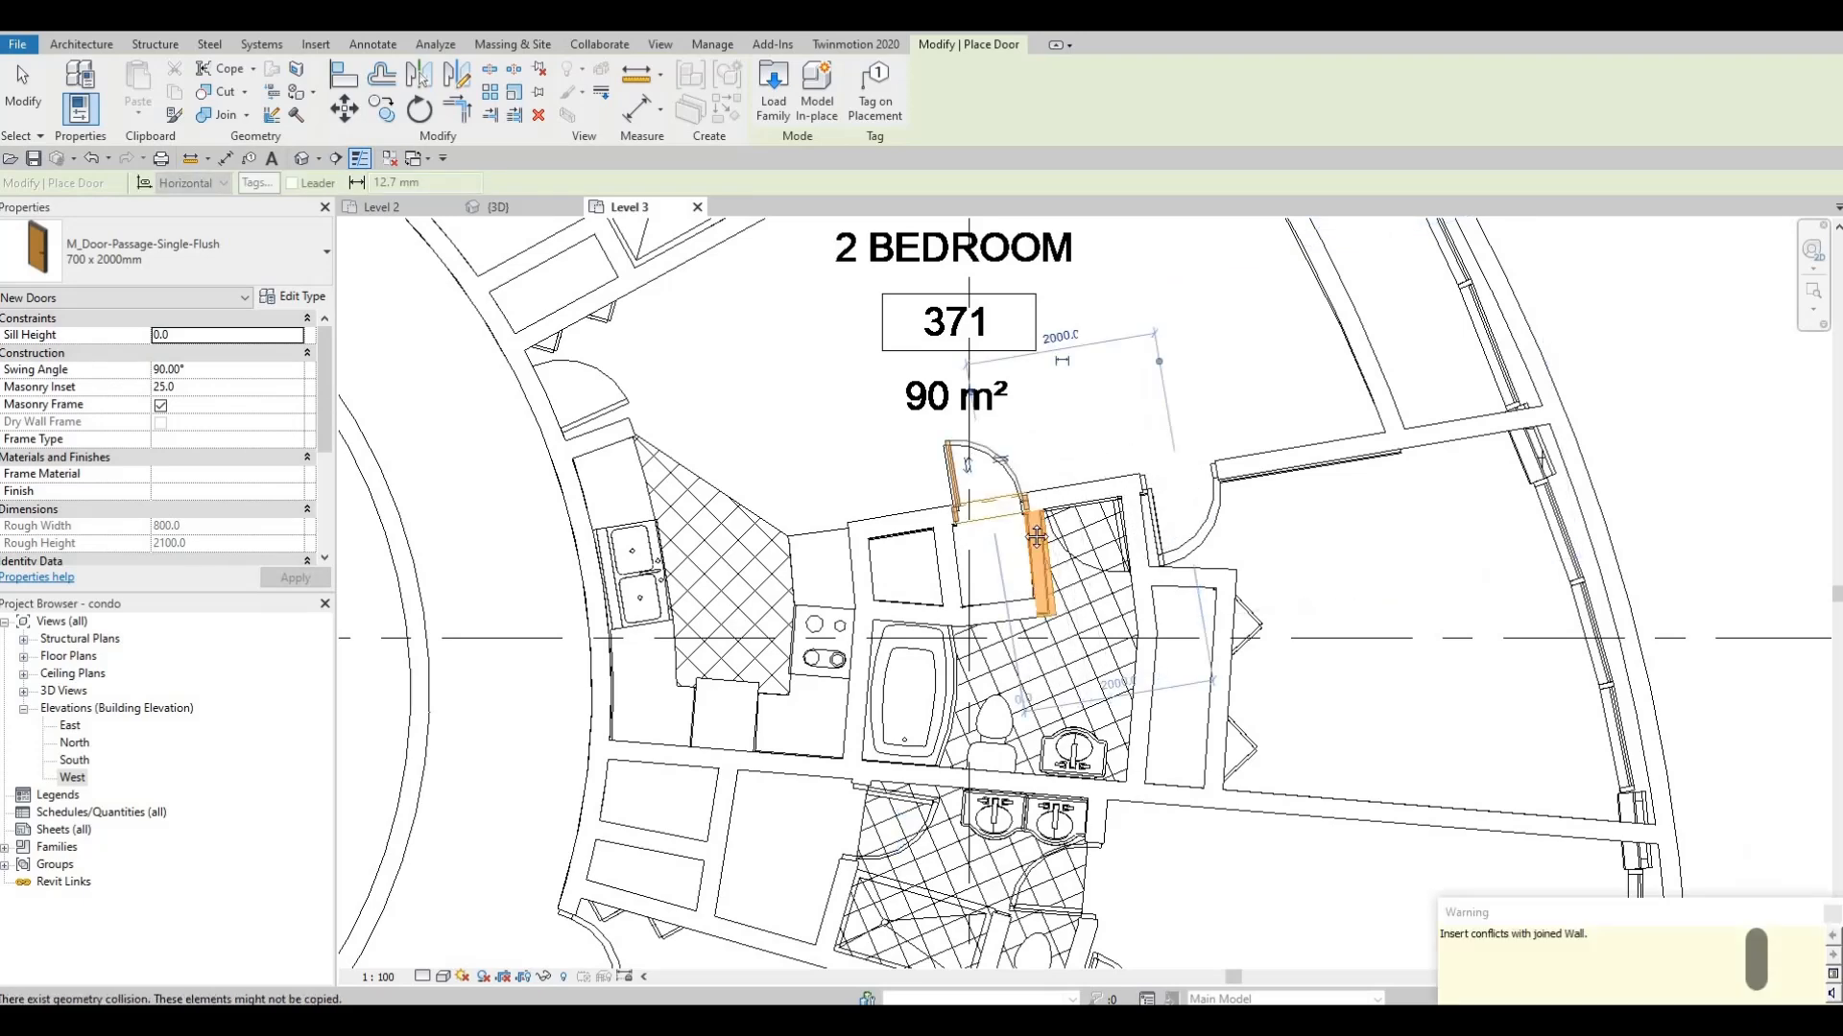
scroll(918, 628, "down", 1)
middle_click_drag(918, 628, 1005, 576)
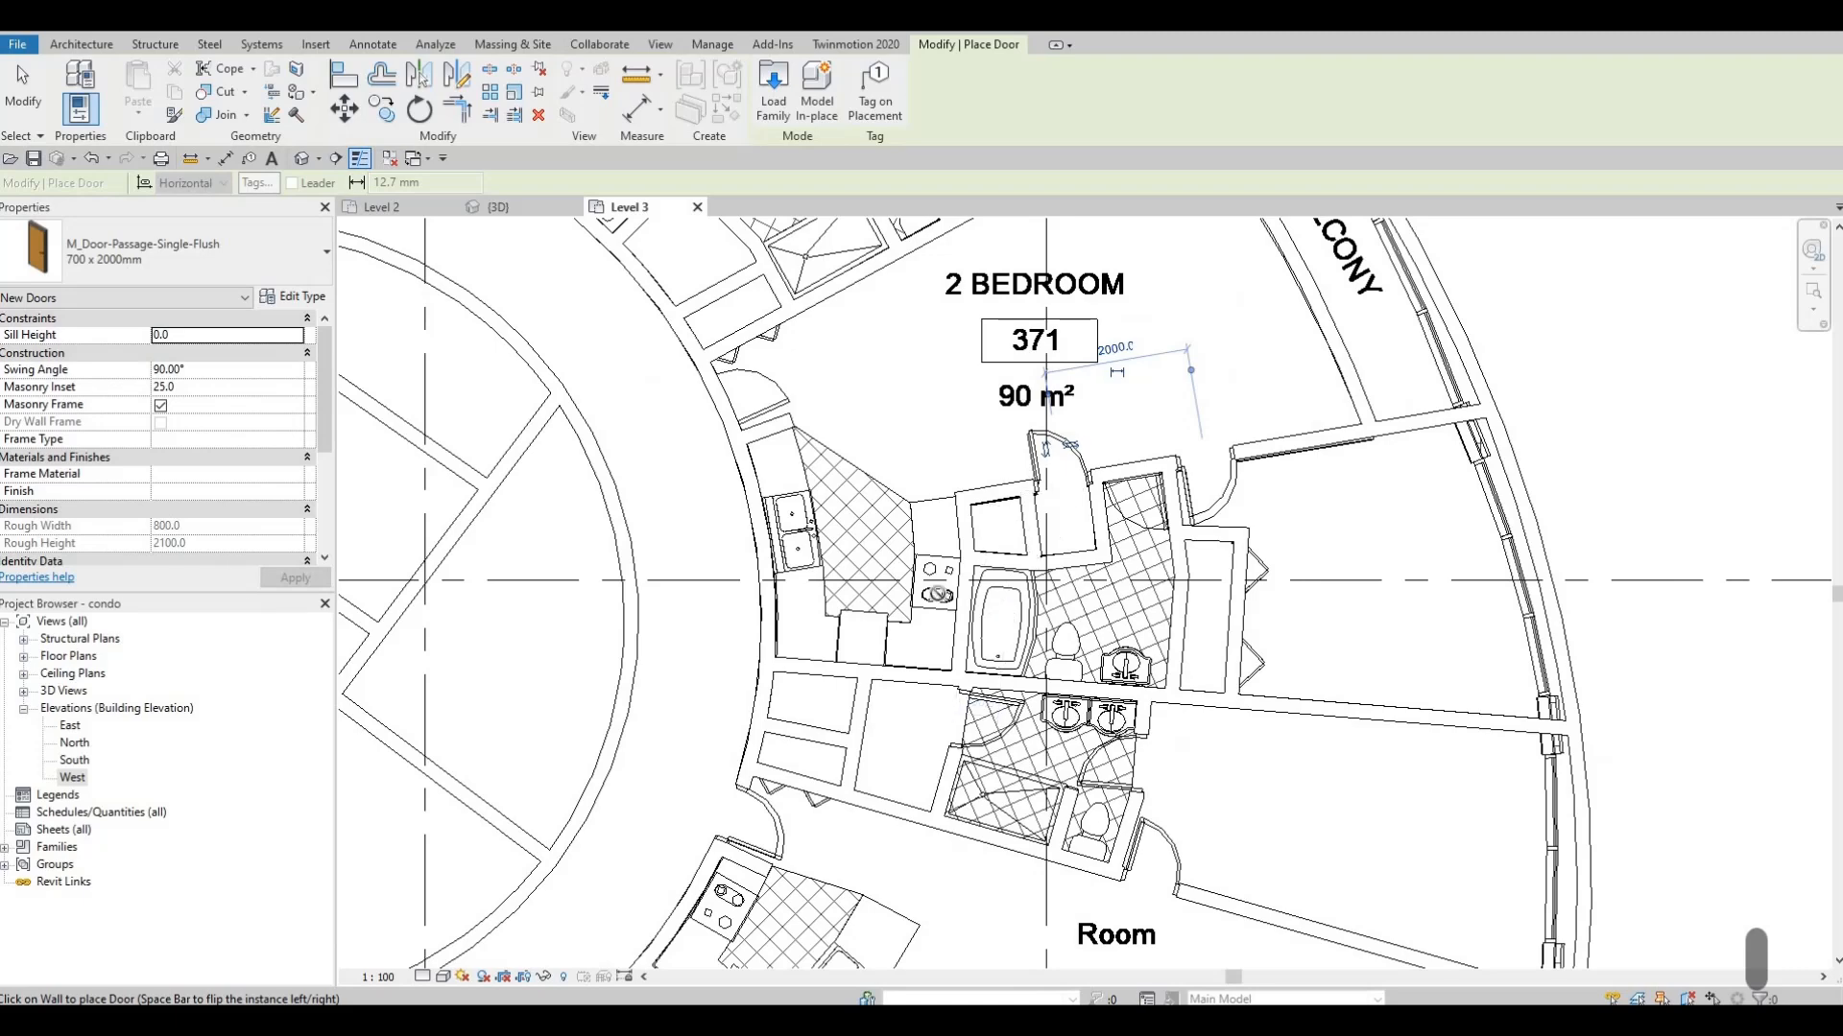
Place a 700 x 2000mm entrance door for unit 371 in the curved corridor wall beside the kitchen
scroll(853, 458, "up", 1)
middle_click_drag(680, 379, 709, 504)
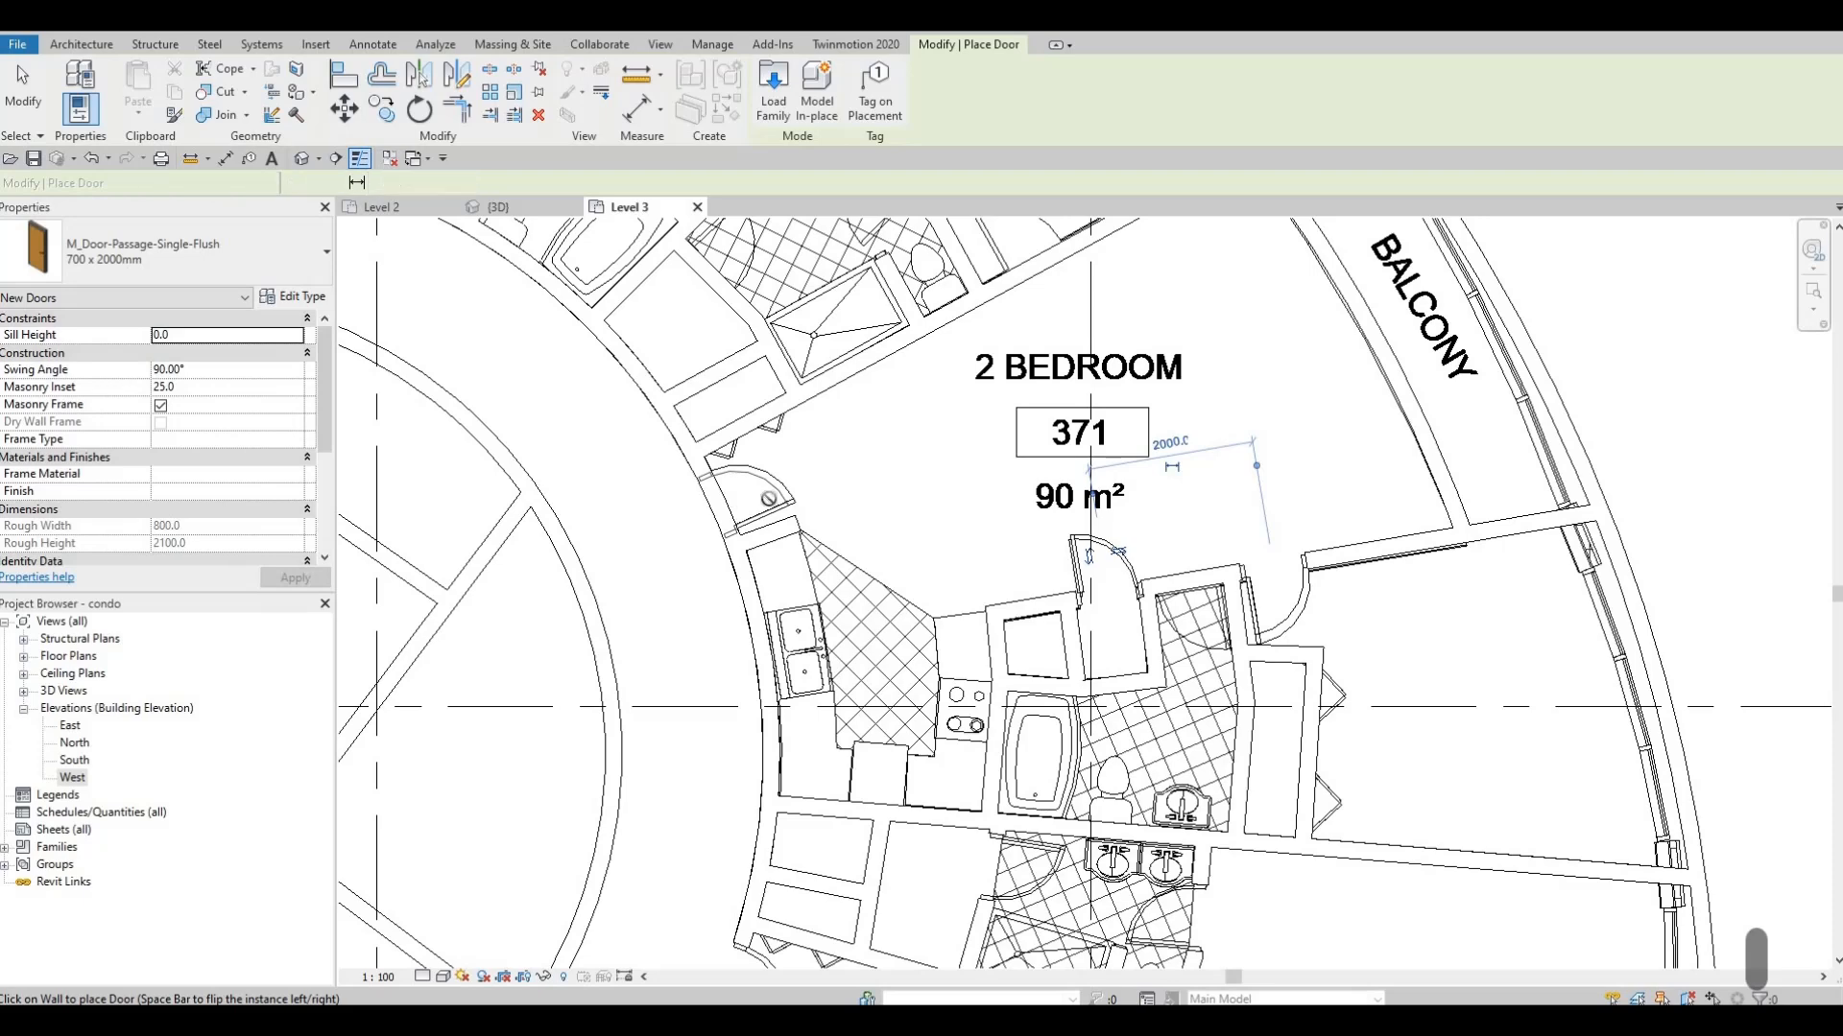
scroll(921, 475, "down", 2)
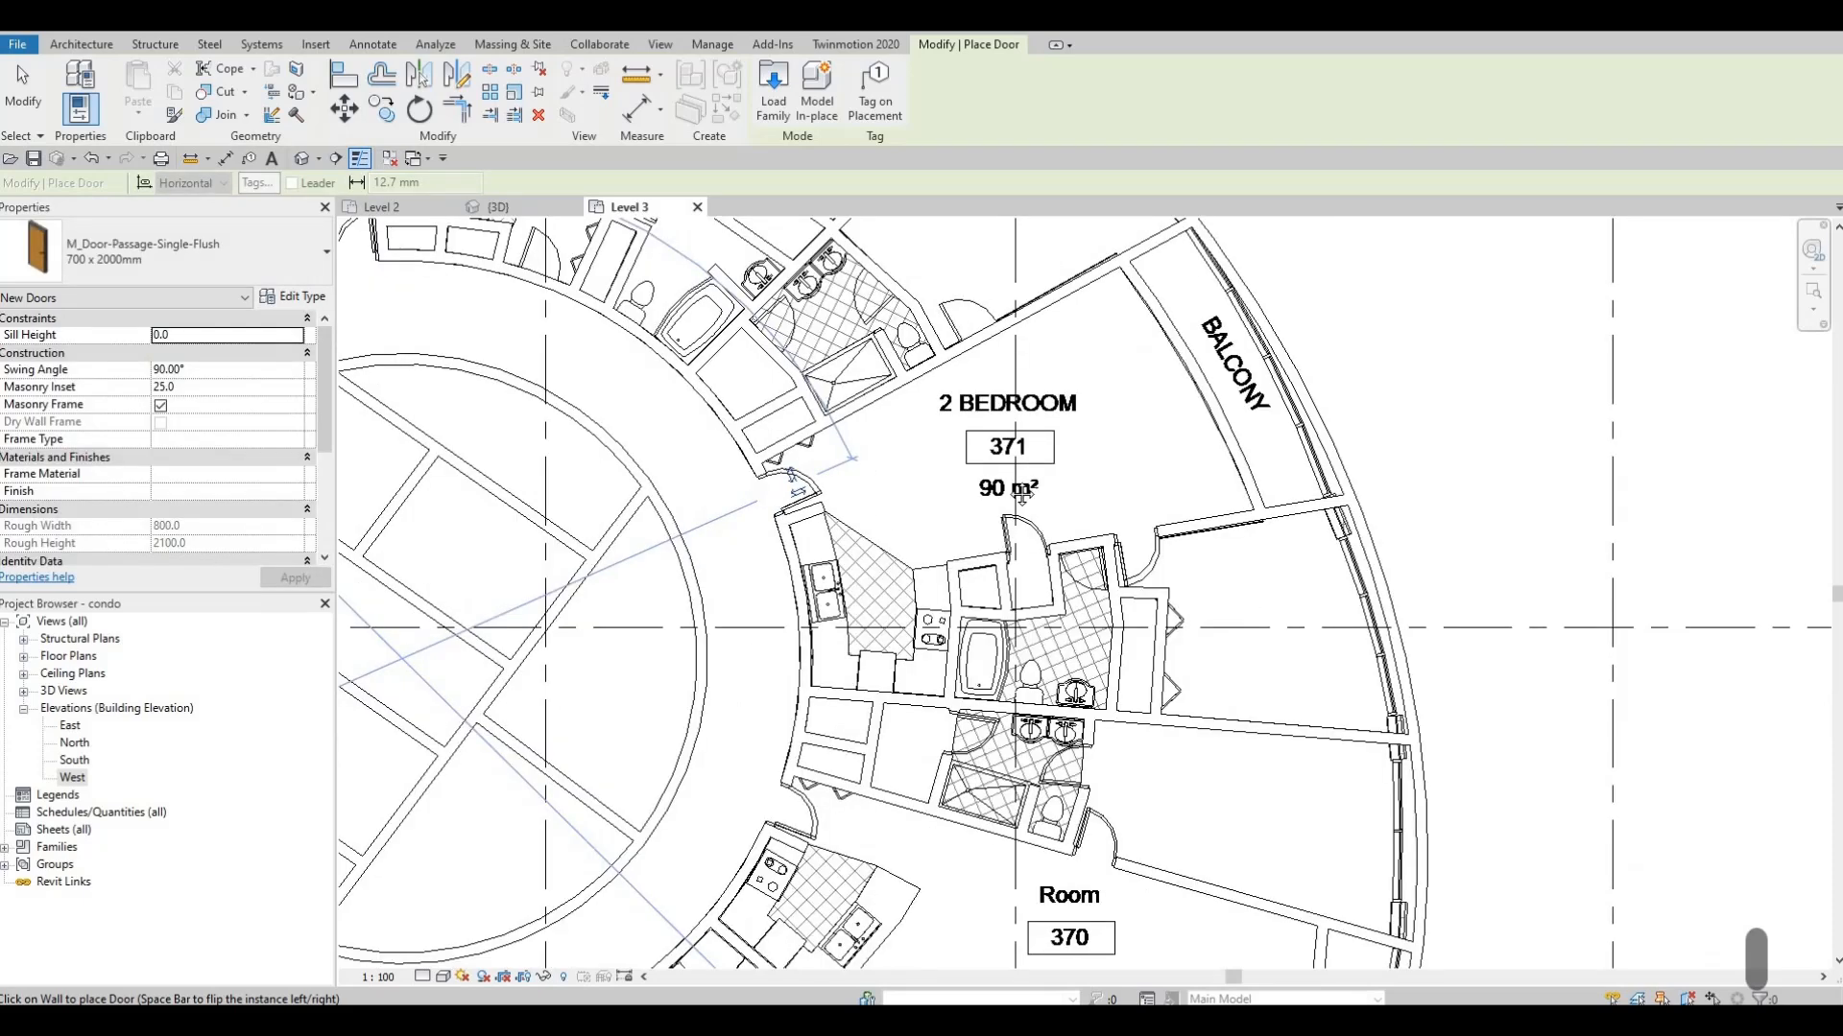
scroll(1142, 590, "down", 1)
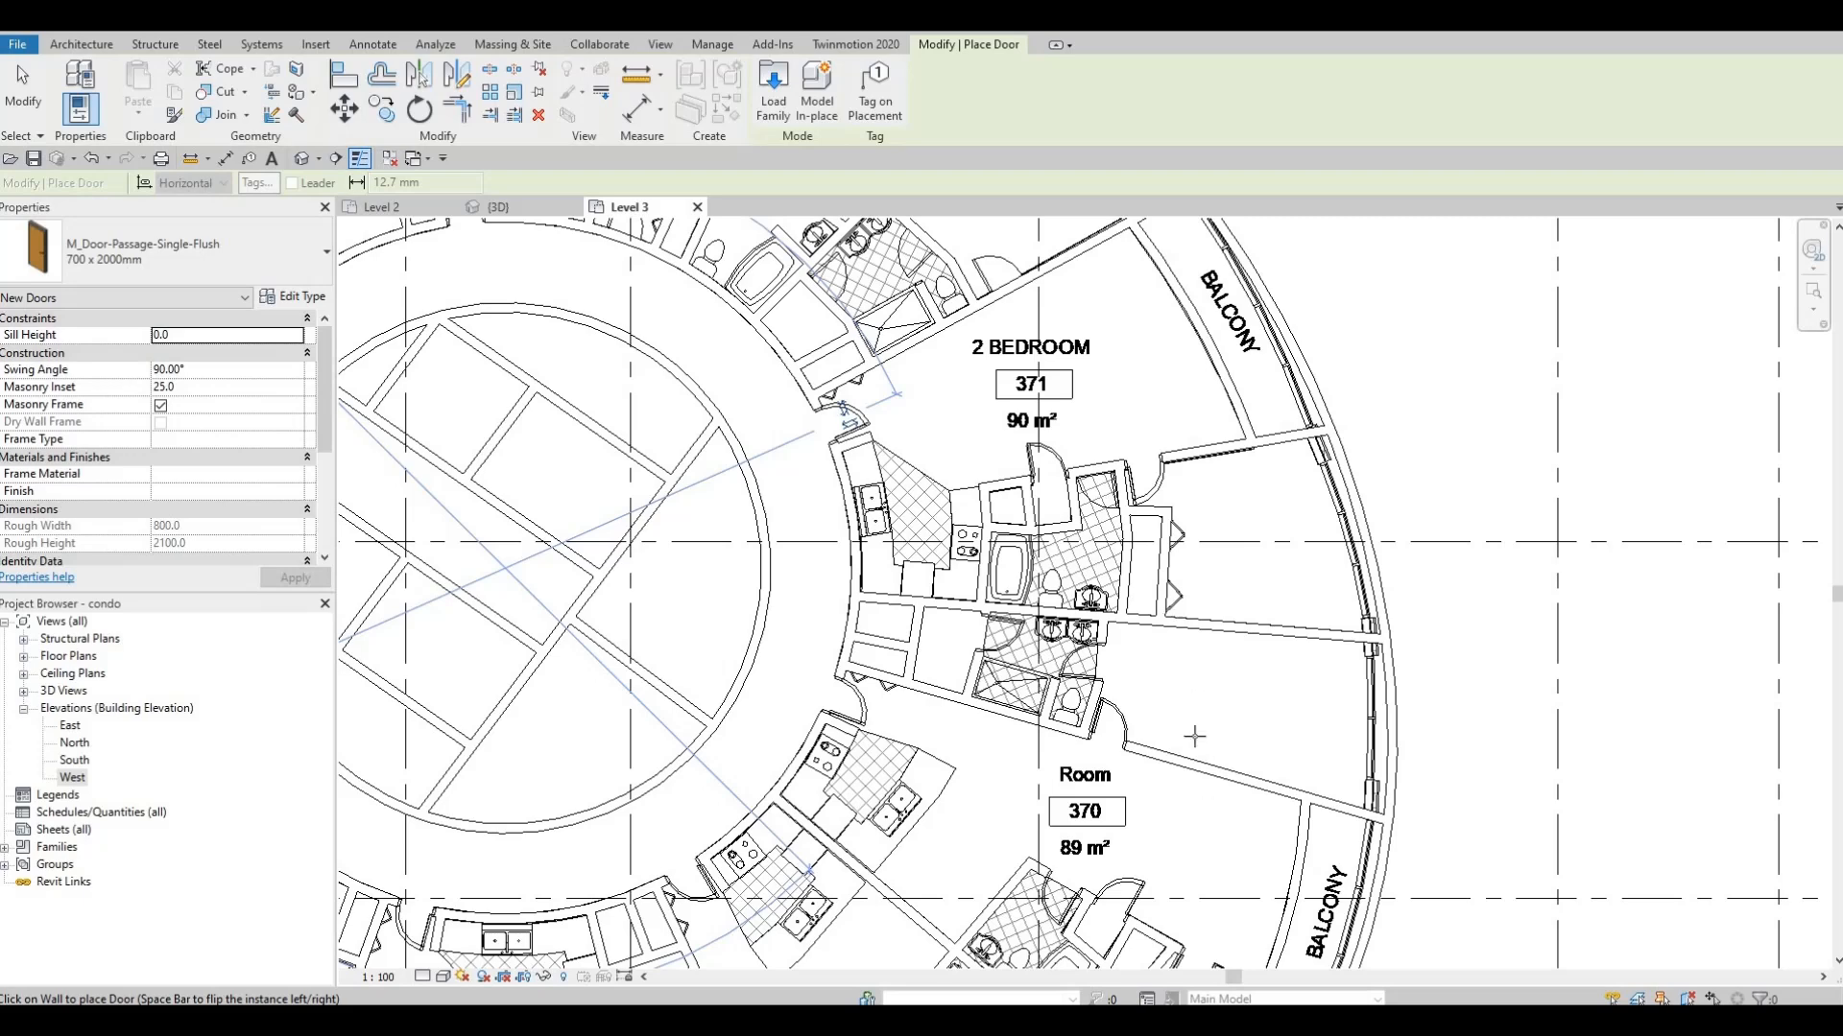
Place 700 x 2000mm doors at the bedroom above the 371 label and on both sides of its double-sink bathroom
middle_click_drag(1205, 531, 1225, 671)
middle_click_drag(1074, 485, 1099, 601)
scroll(1045, 556, "up", 1)
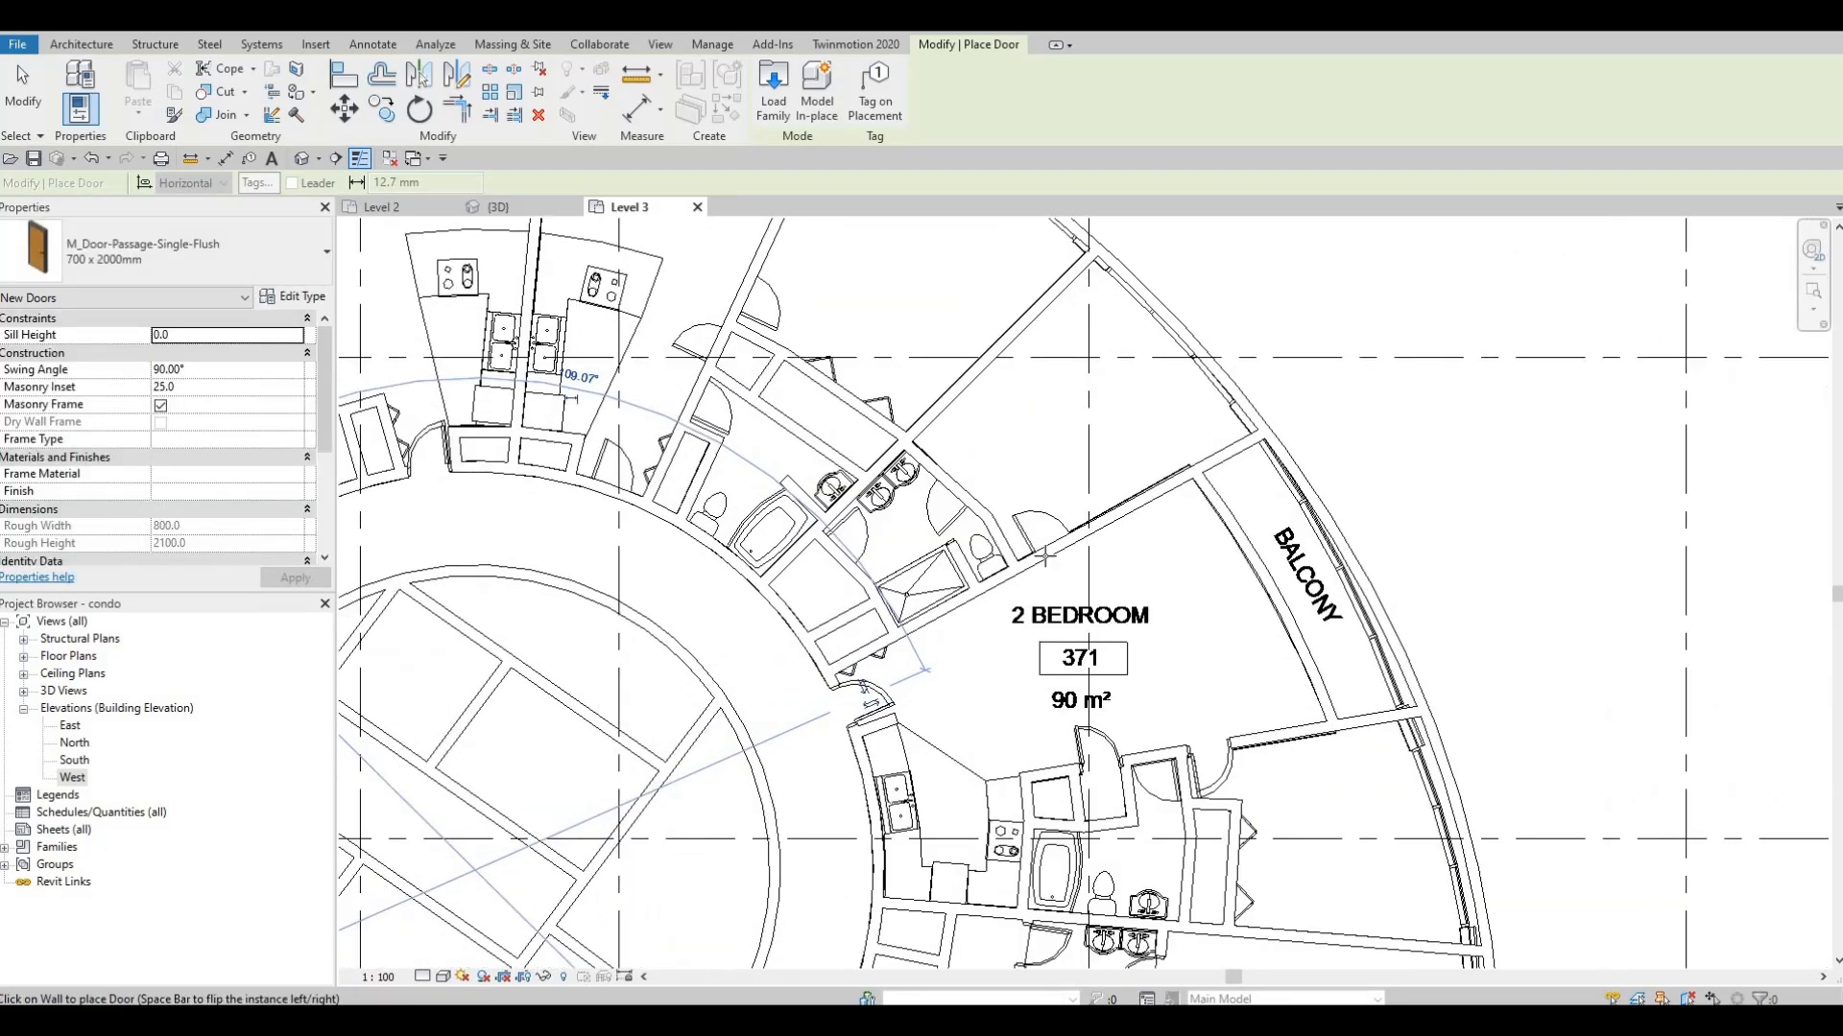
scroll(1045, 556, "up", 2)
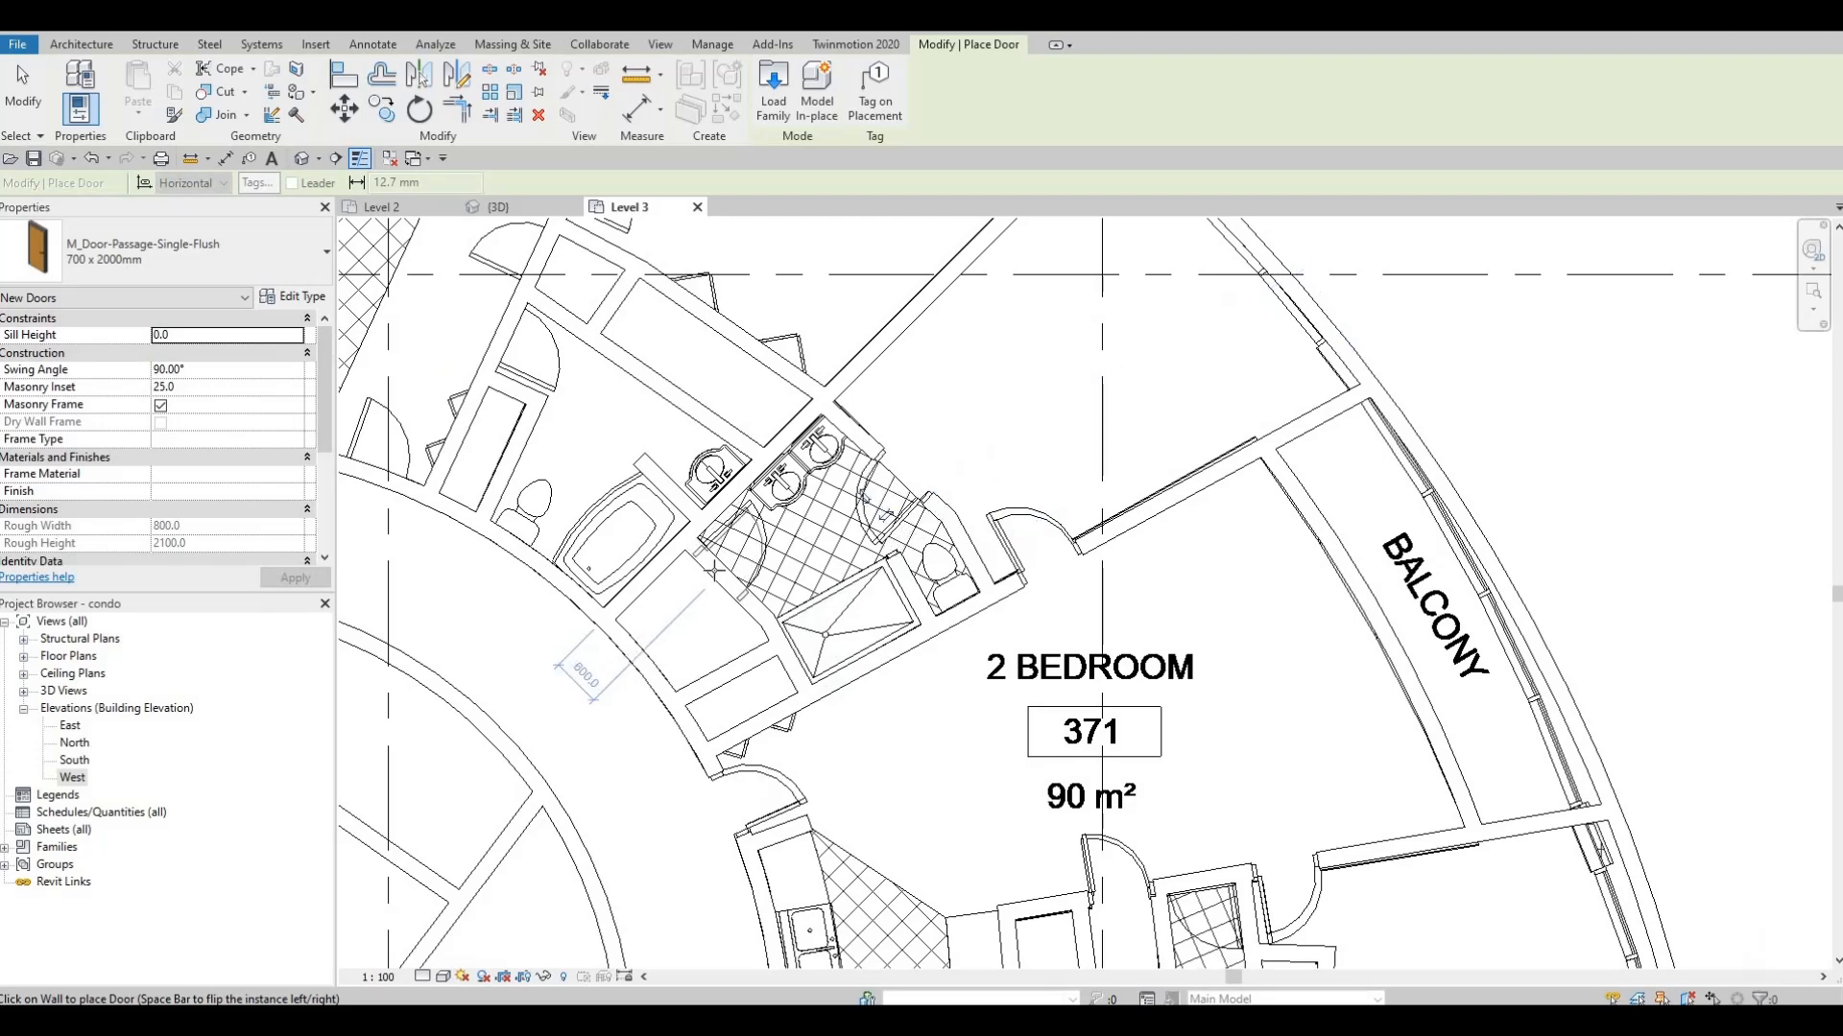
middle_click_drag(840, 595, 971, 610)
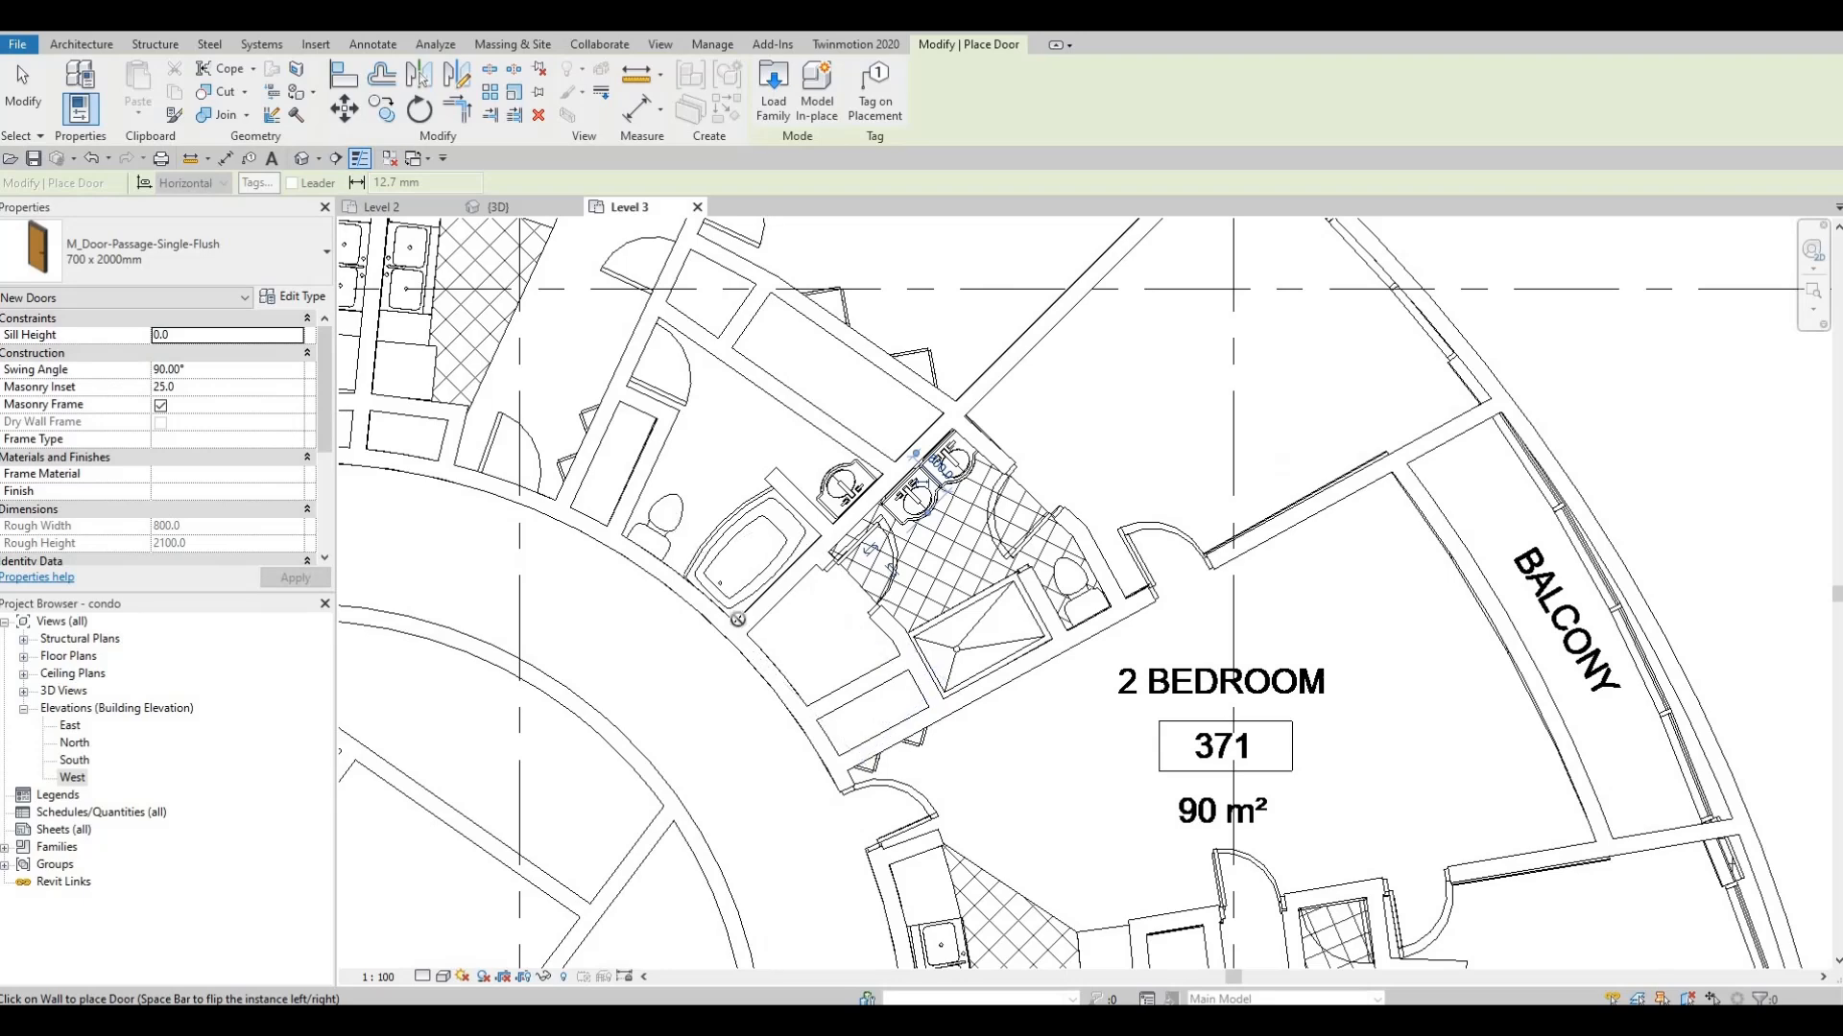
Place 700 x 2000mm doors at unit 372's bedroom, the adjoining closet and the bathroom, following the drawn swings
middle_click_drag(710, 505, 772, 590)
middle_click_drag(777, 289, 777, 346)
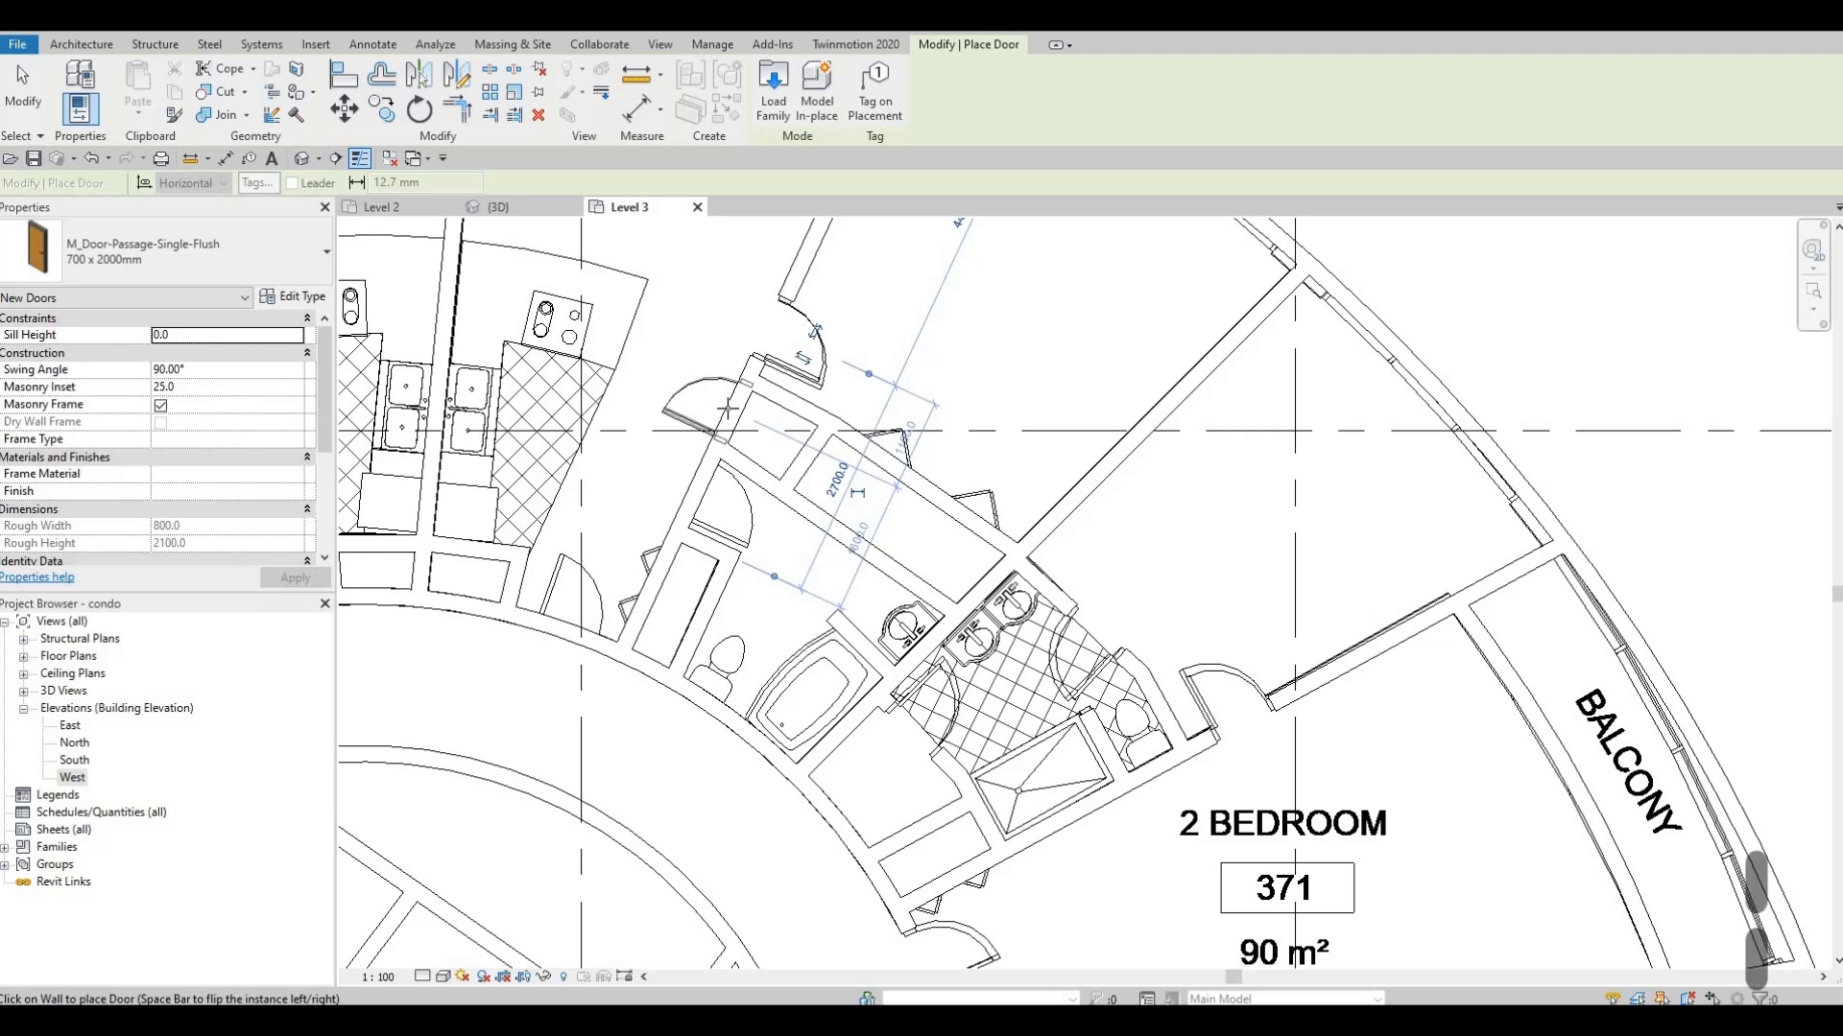
left_click(724, 471)
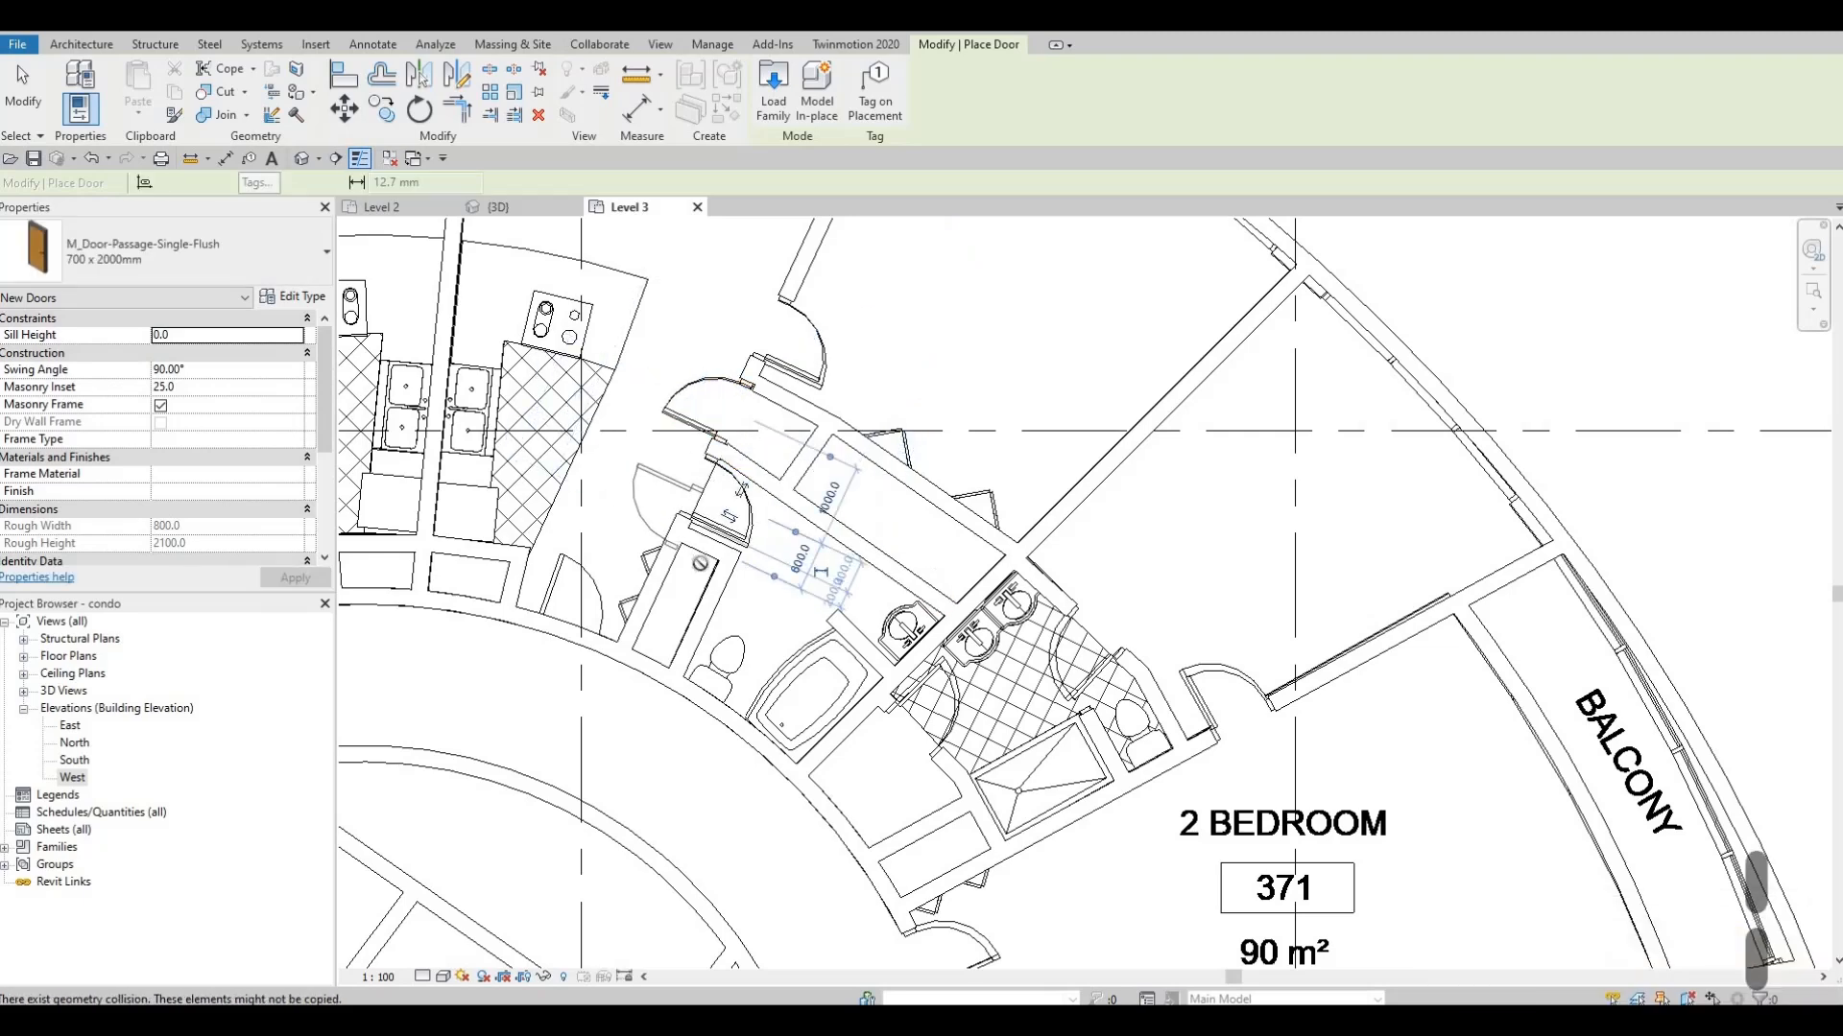
Place a 700 x 2000mm entrance door for unit 372 in the curved corridor wall beside its kitchen
middle_click_drag(744, 497, 888, 455)
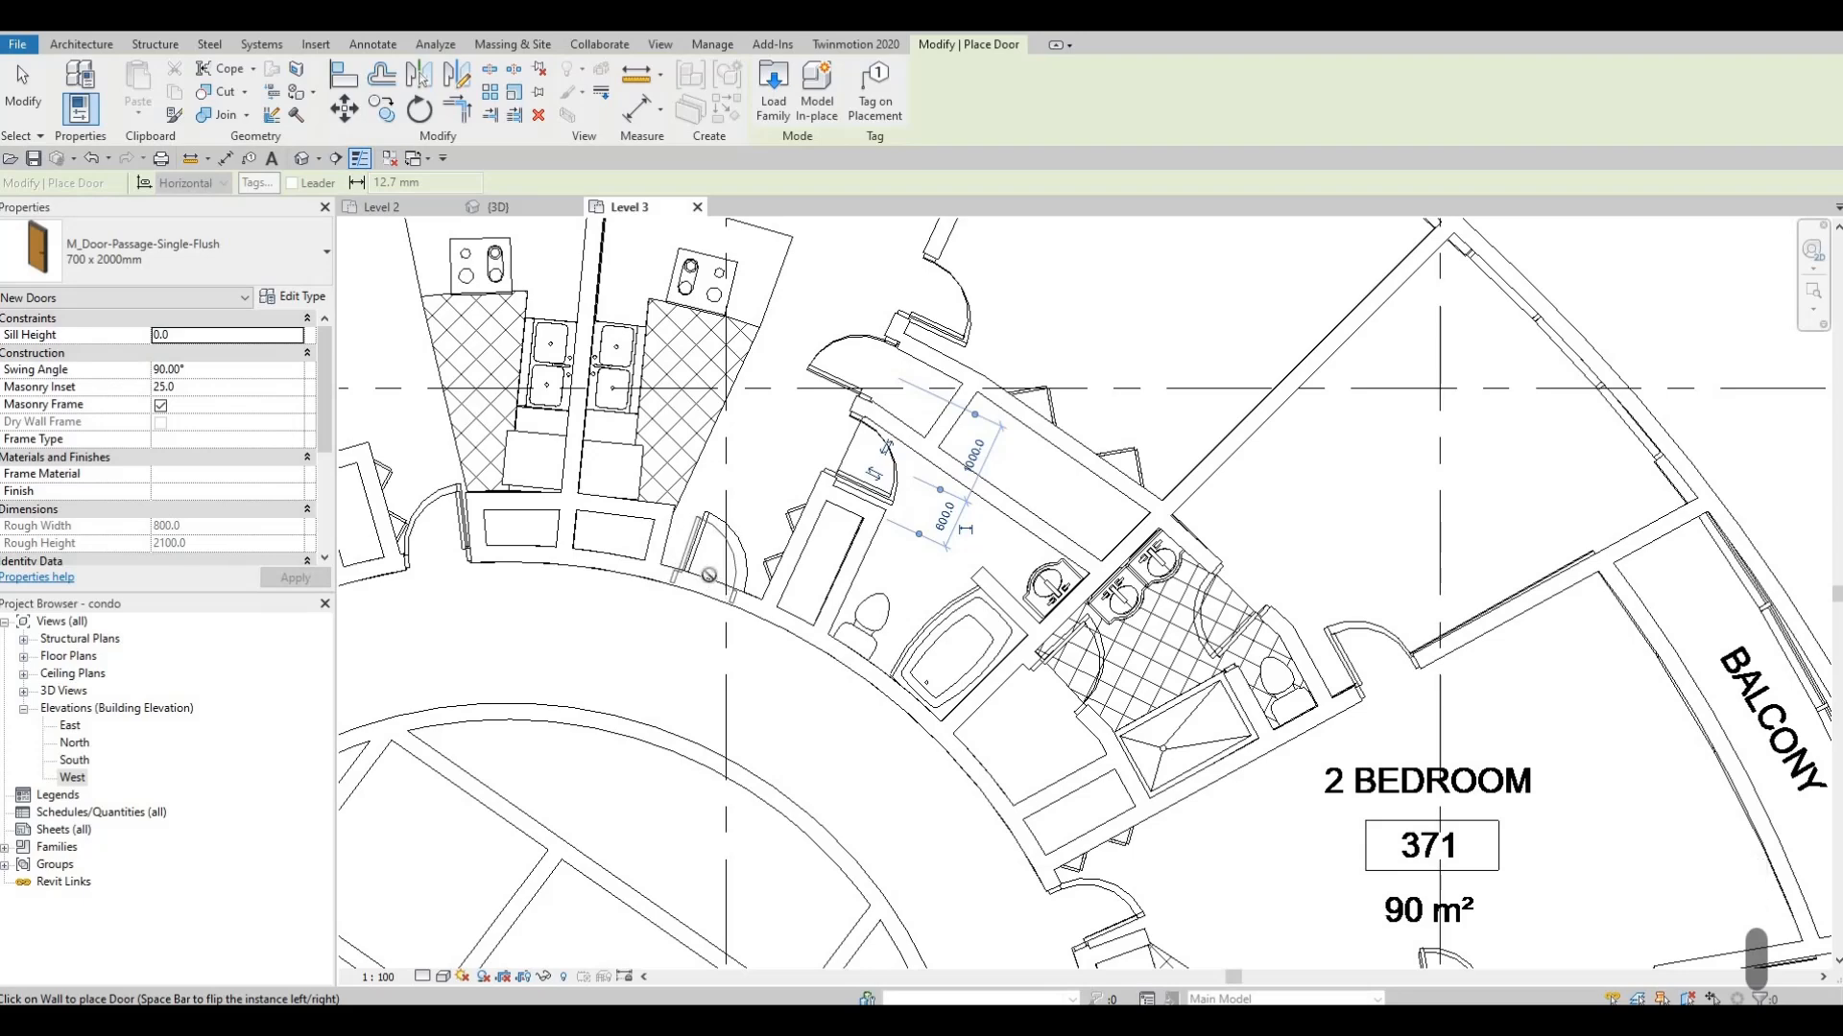
scroll(754, 476, "down", 2)
middle_click_drag(782, 473, 790, 655)
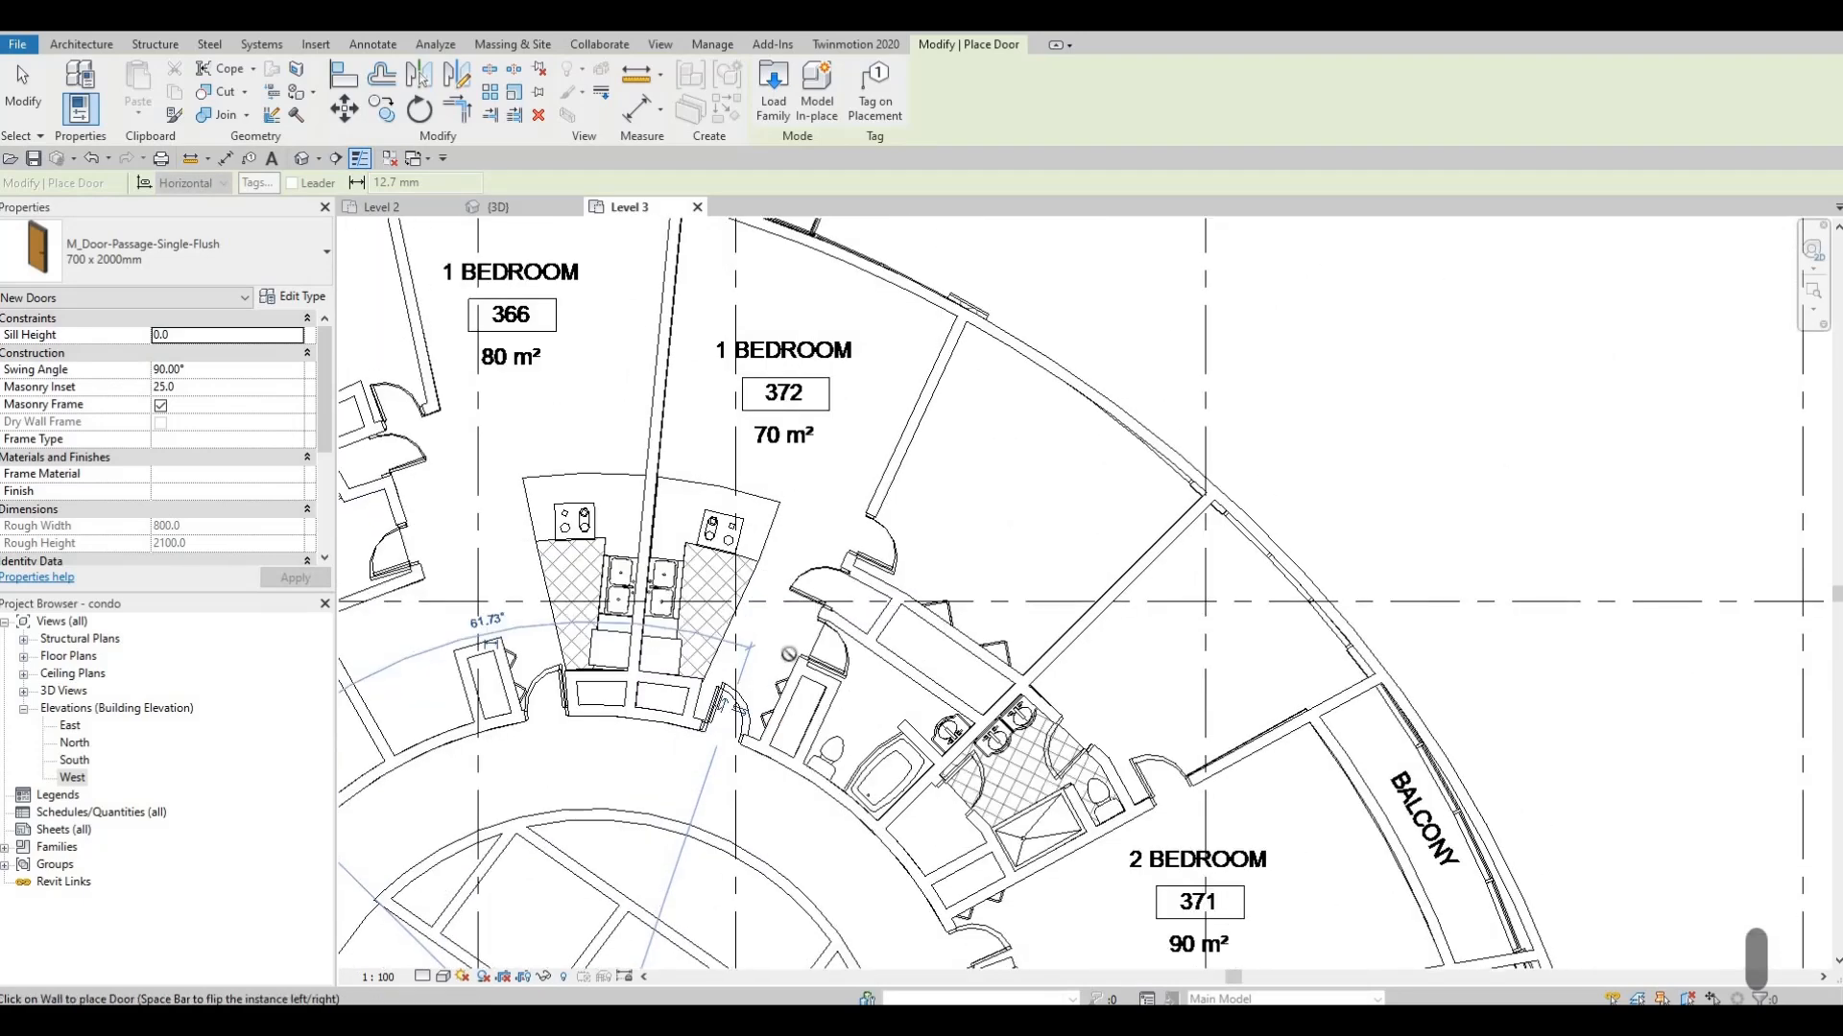
End door placement and check the doors around units 366, 372 and 371 against the imported plan
middle_click_drag(921, 338, 1064, 268)
scroll(1063, 268, "down", 2)
middle_click_drag(874, 682, 950, 566)
scroll(950, 566, "up", 1)
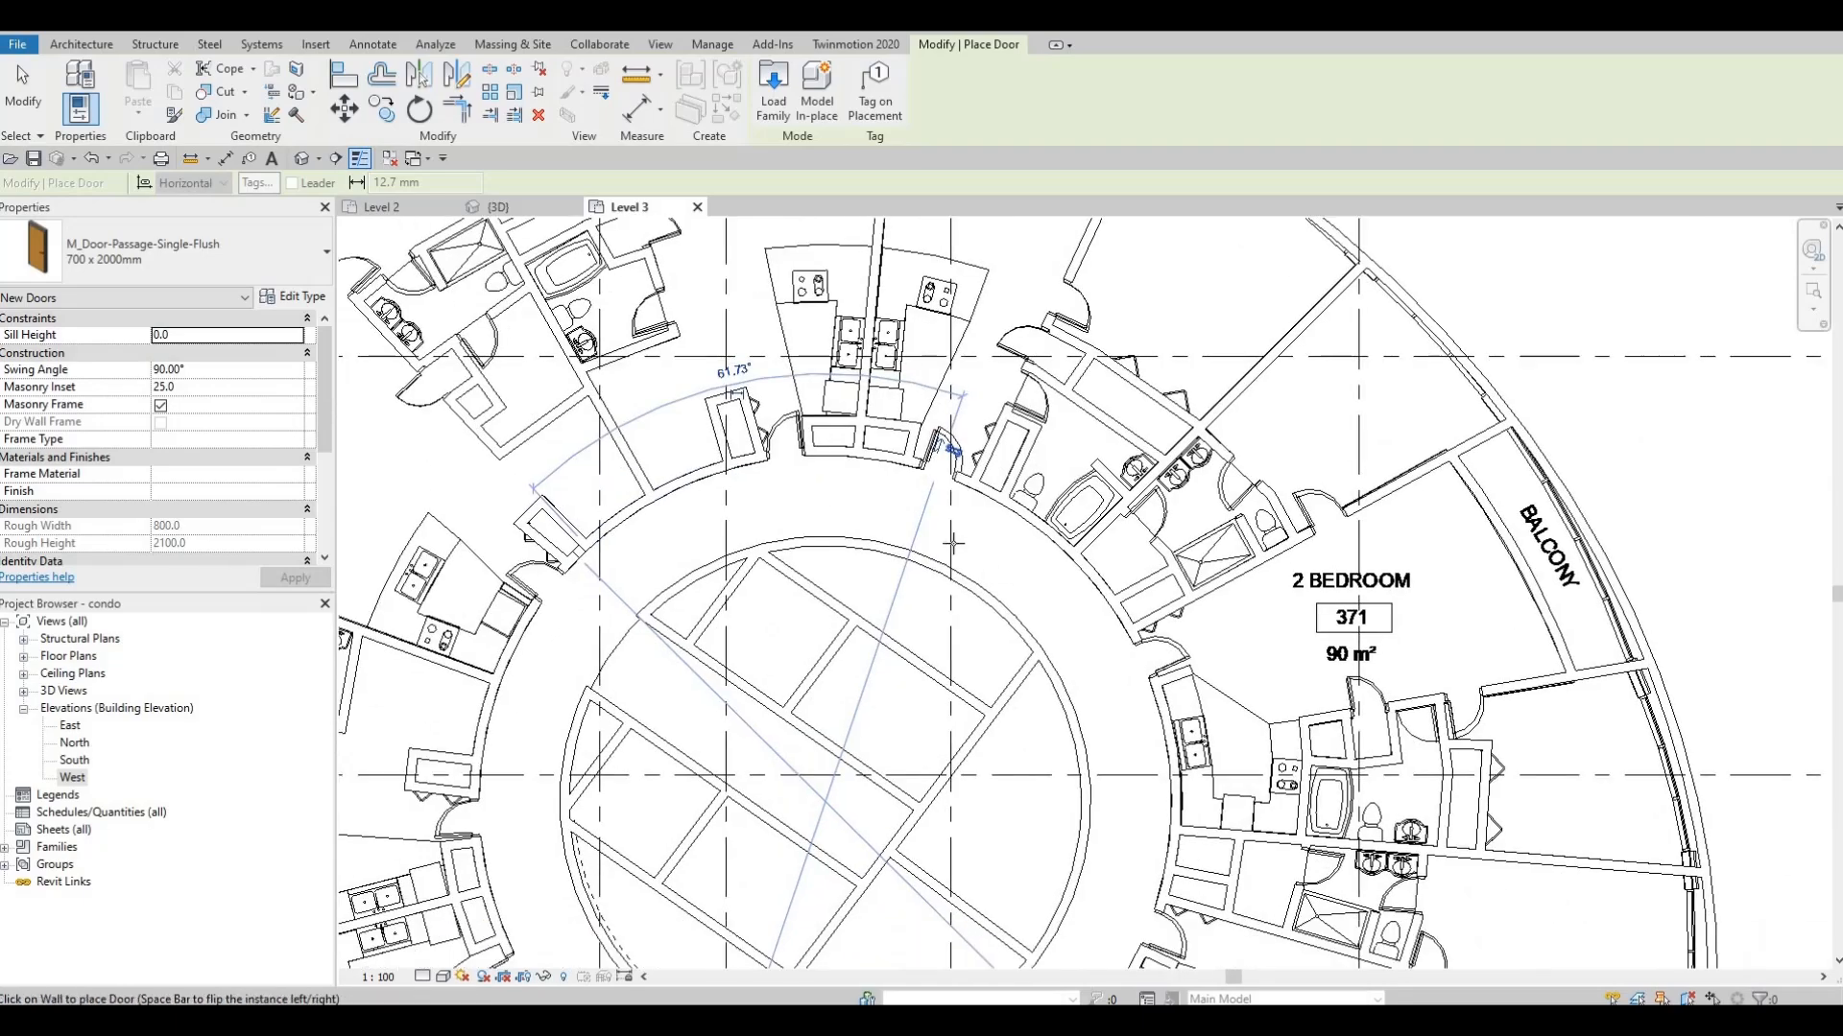
scroll(954, 545, "down", 1)
scroll(825, 439, "up", 3)
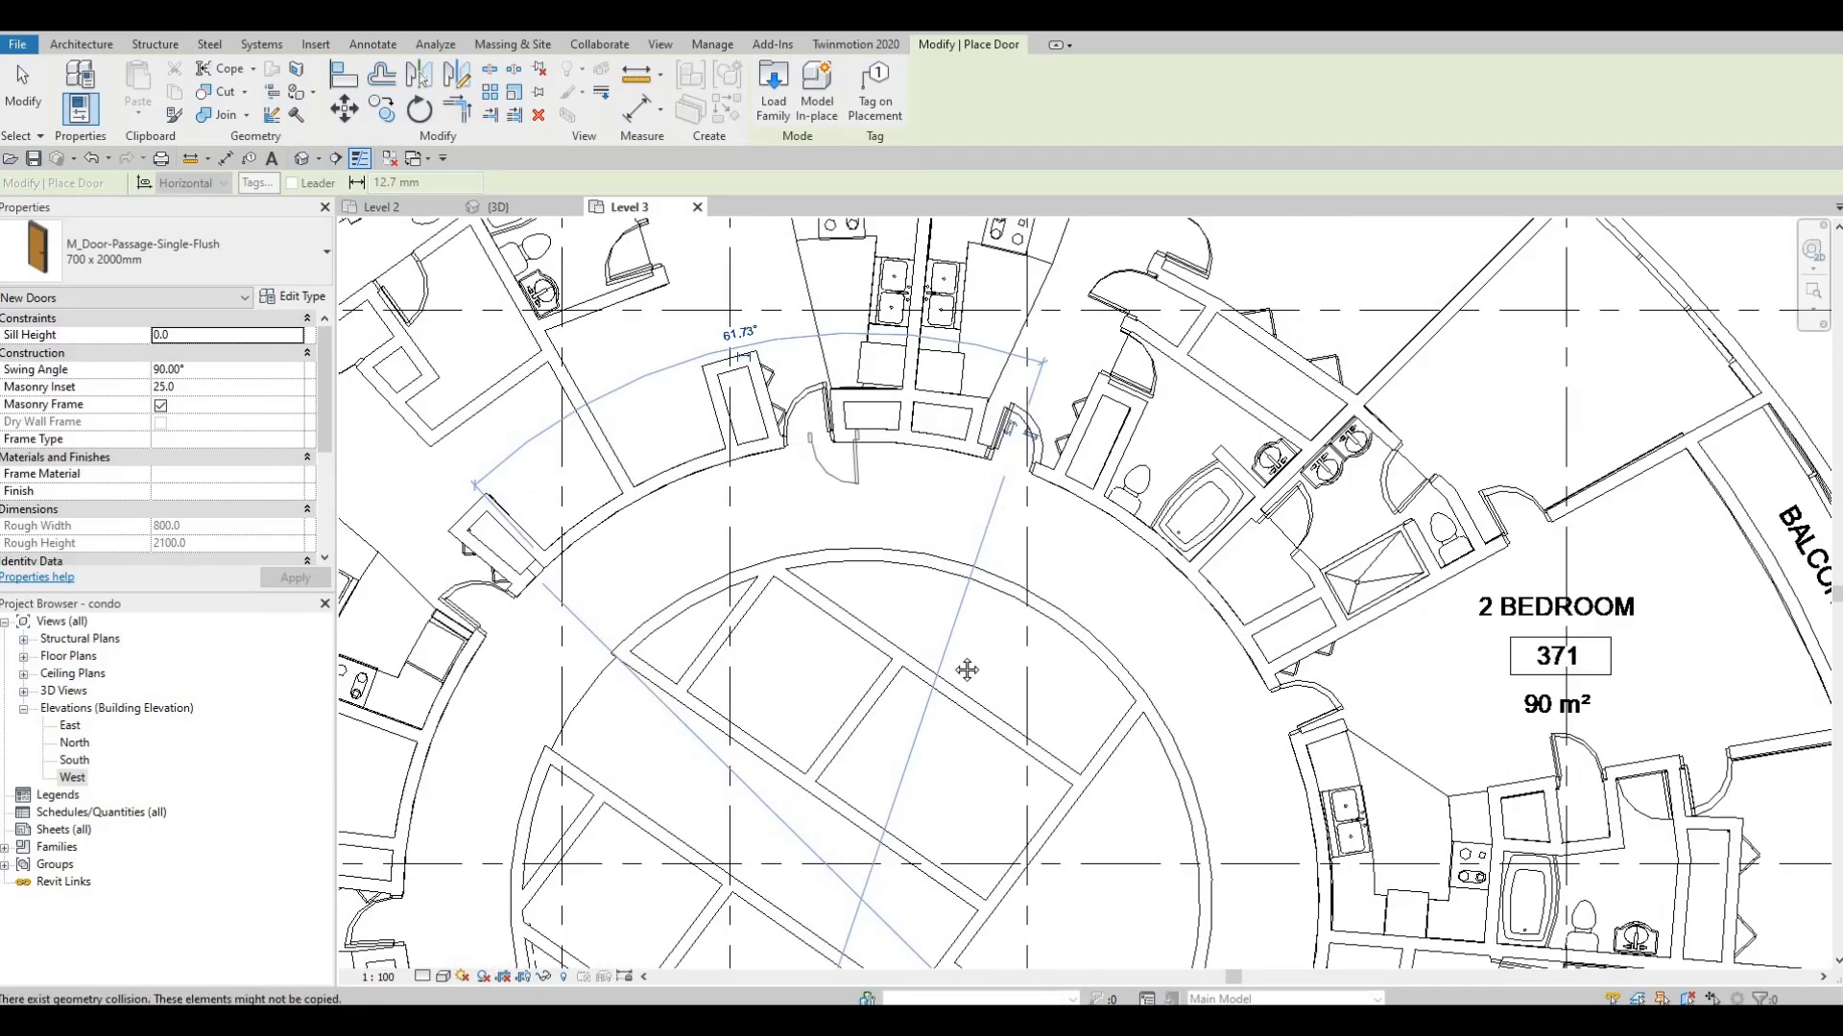
middle_click_drag(966, 670, 954, 590)
scroll(954, 589, "down", 4)
key("Escape")
middle_click_drag(976, 274, 900, 424)
scroll(918, 417, "up", 4)
key("Escape")
scroll(900, 451, "up", 2)
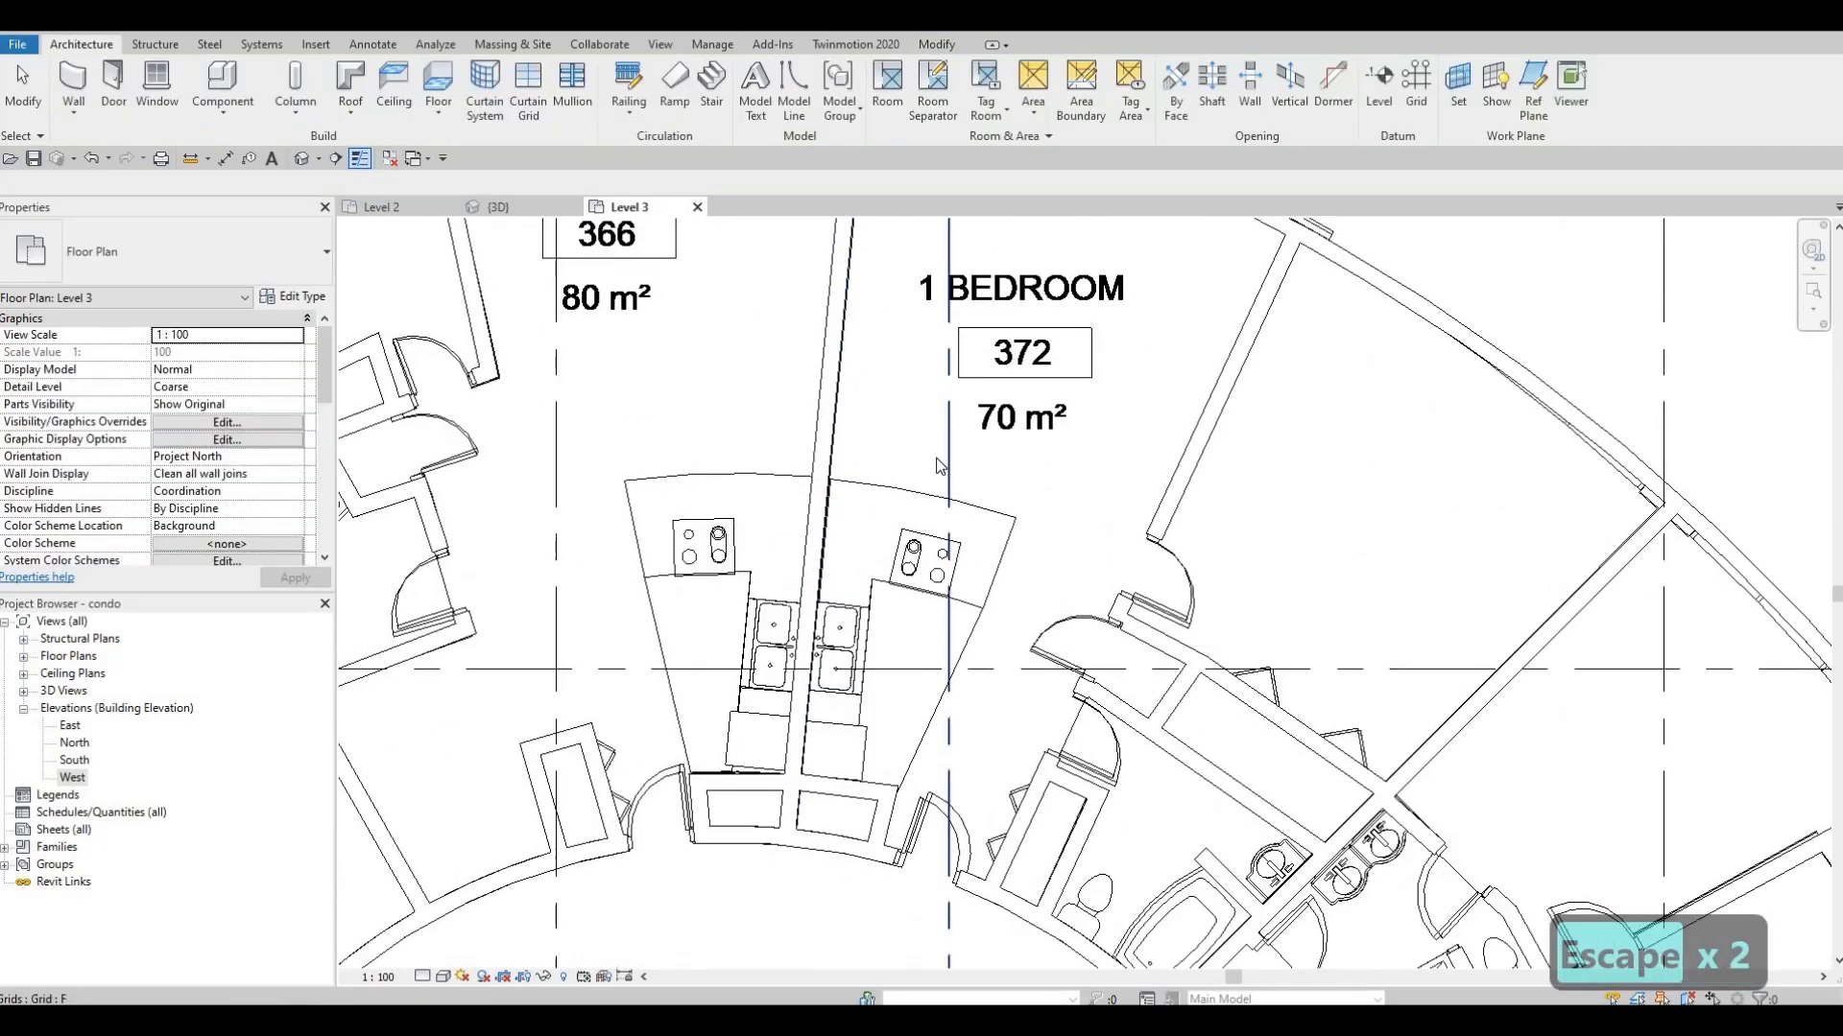
scroll(941, 465, "down", 3)
middle_click_drag(1056, 517, 988, 429)
scroll(960, 480, "down", 1)
middle_click_drag(811, 484, 847, 407)
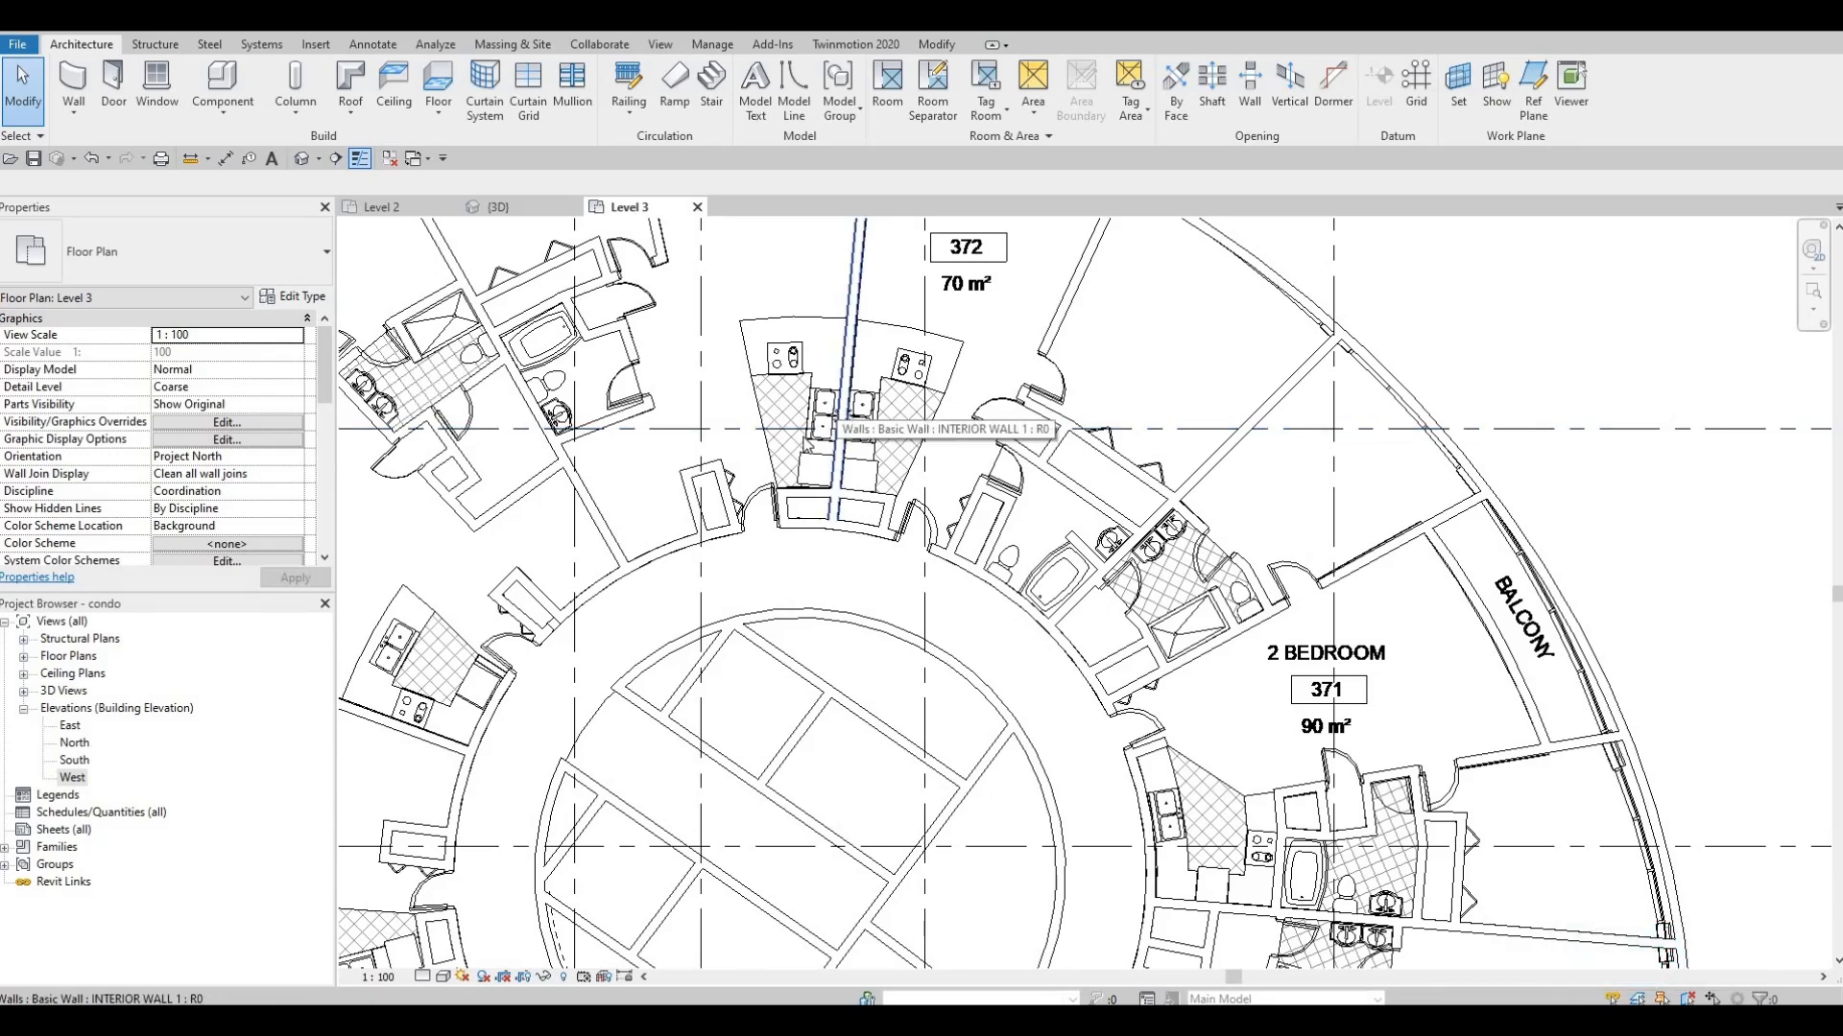
Examine the doors around unit 365's bathroom and closets, as well as the overall Level 3 layout and central core
scroll(808, 439, "down", 4)
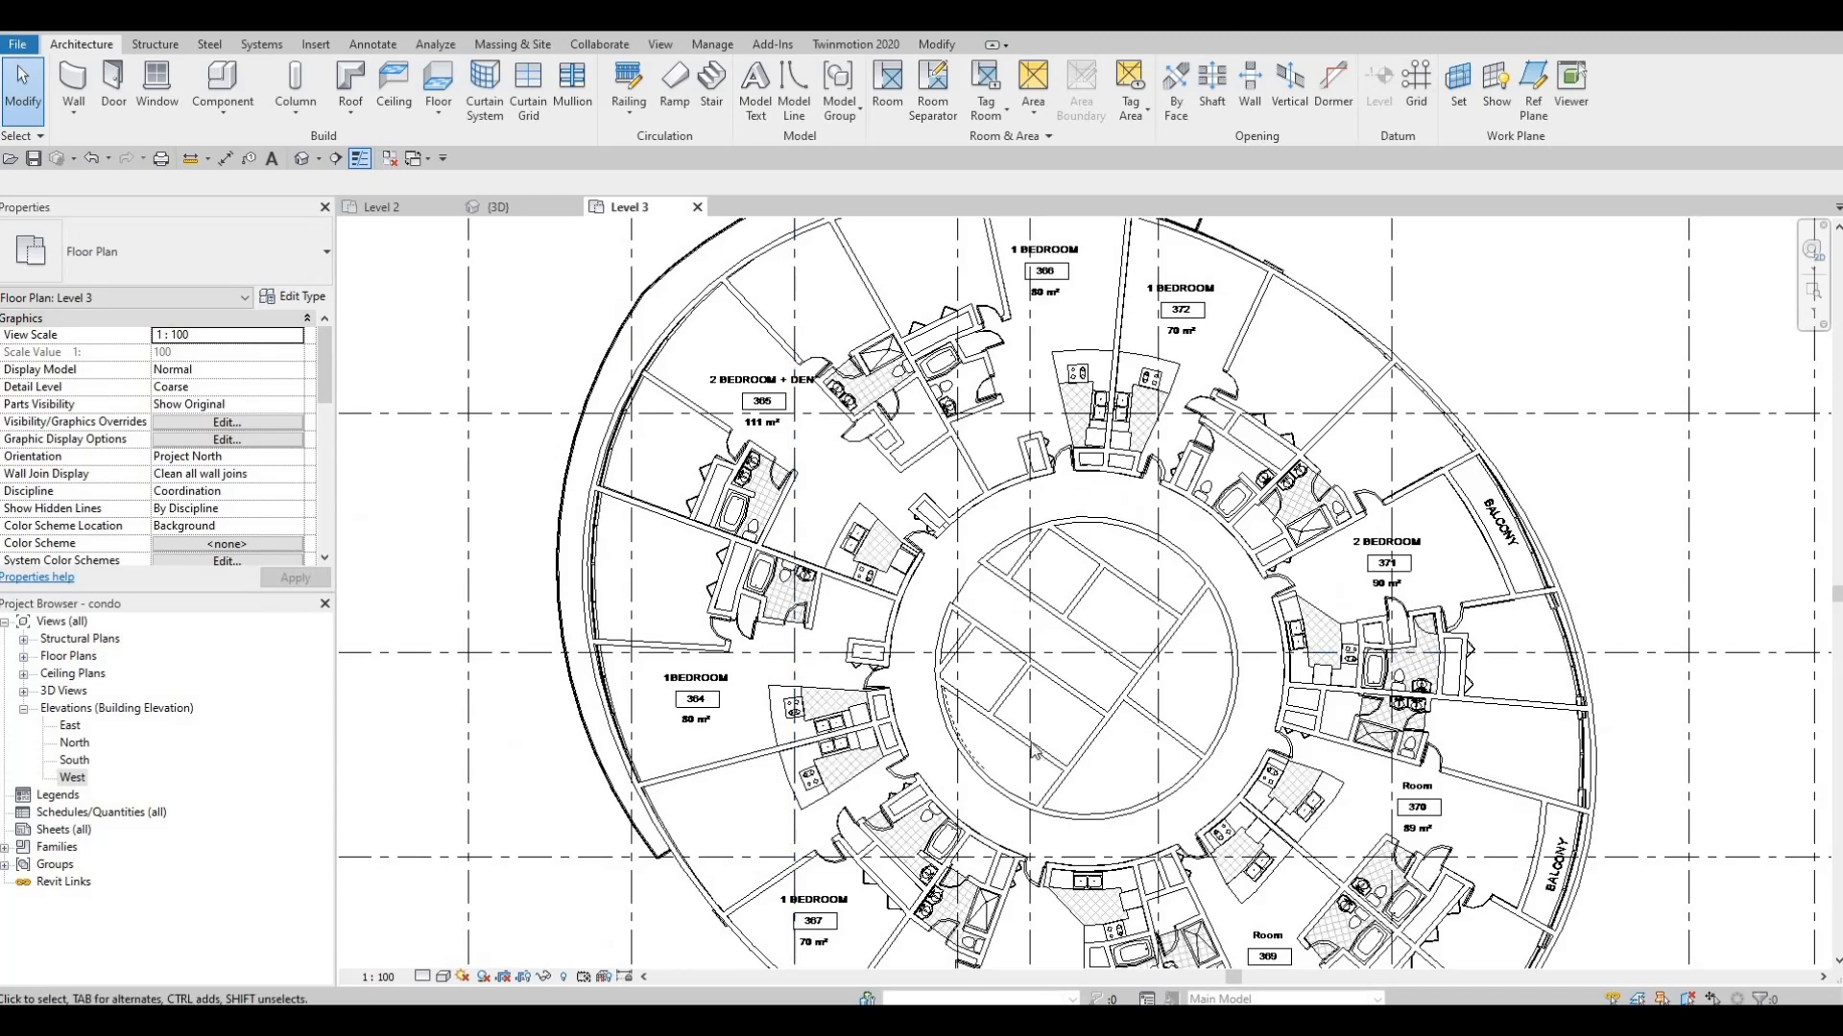
scroll(844, 451, "up", 4)
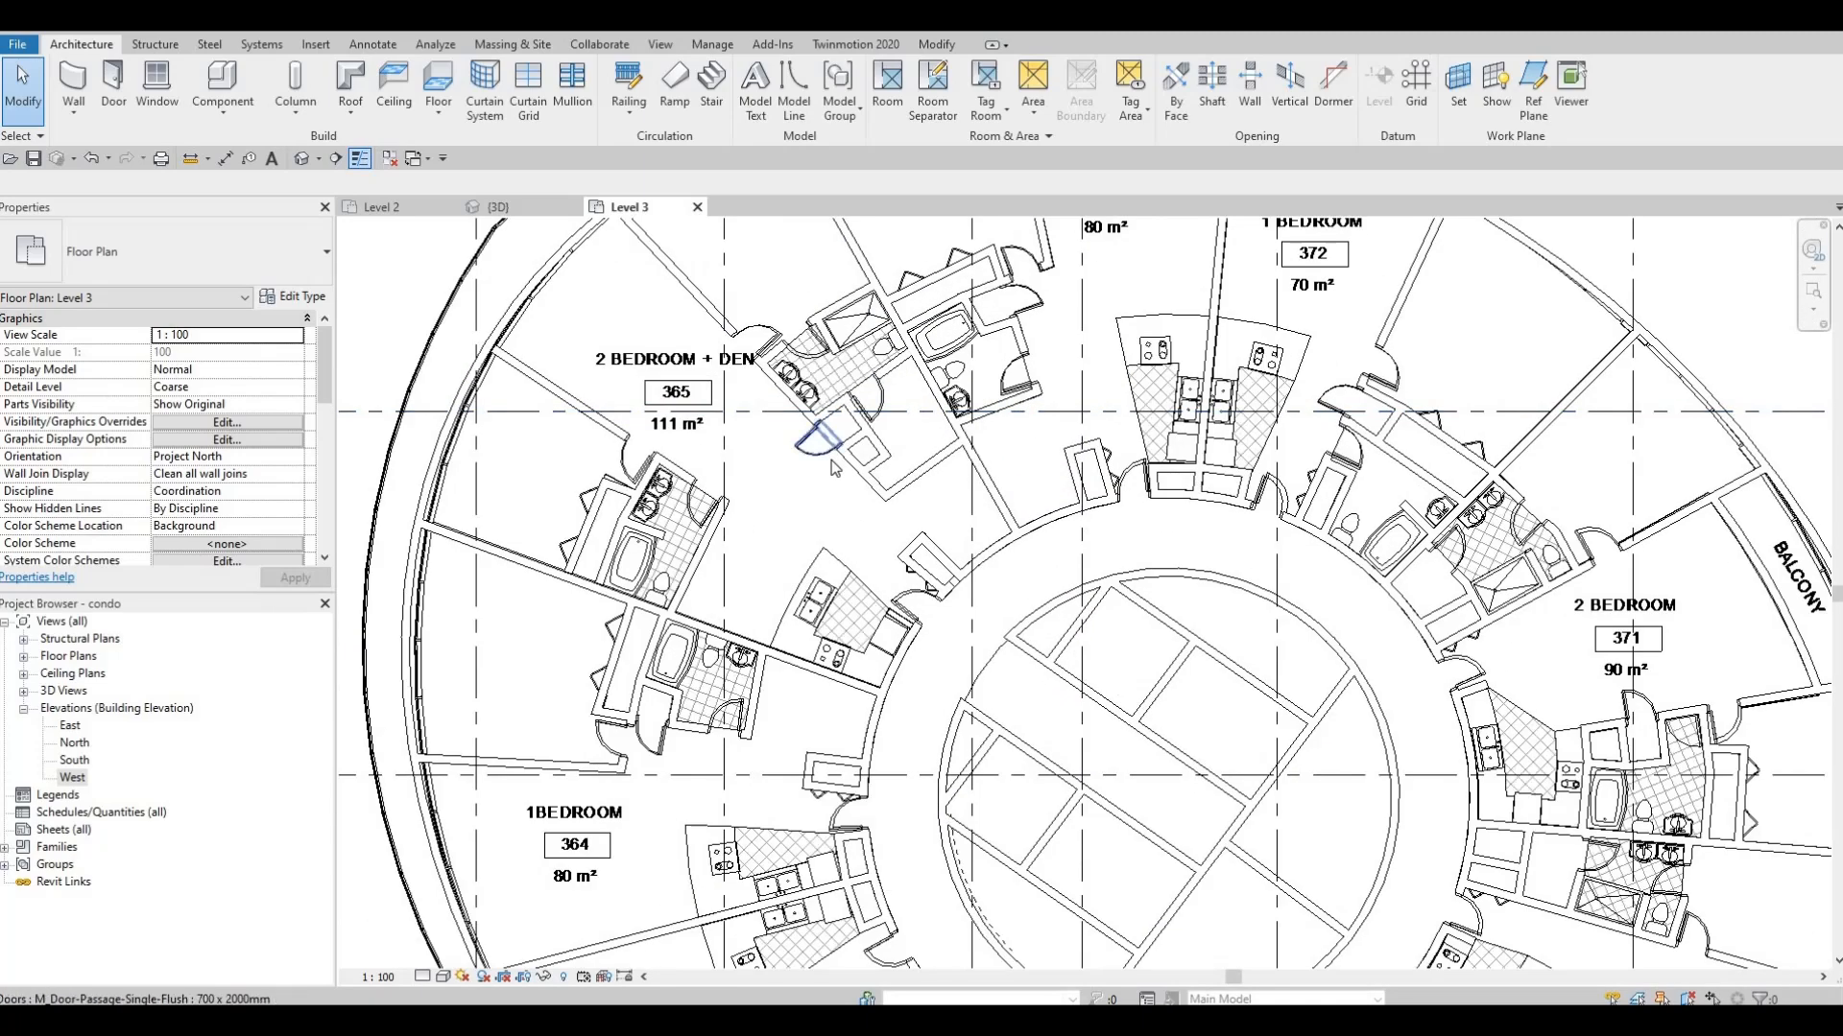
middle_click_drag(894, 366, 862, 487)
scroll(862, 487, "down", 1)
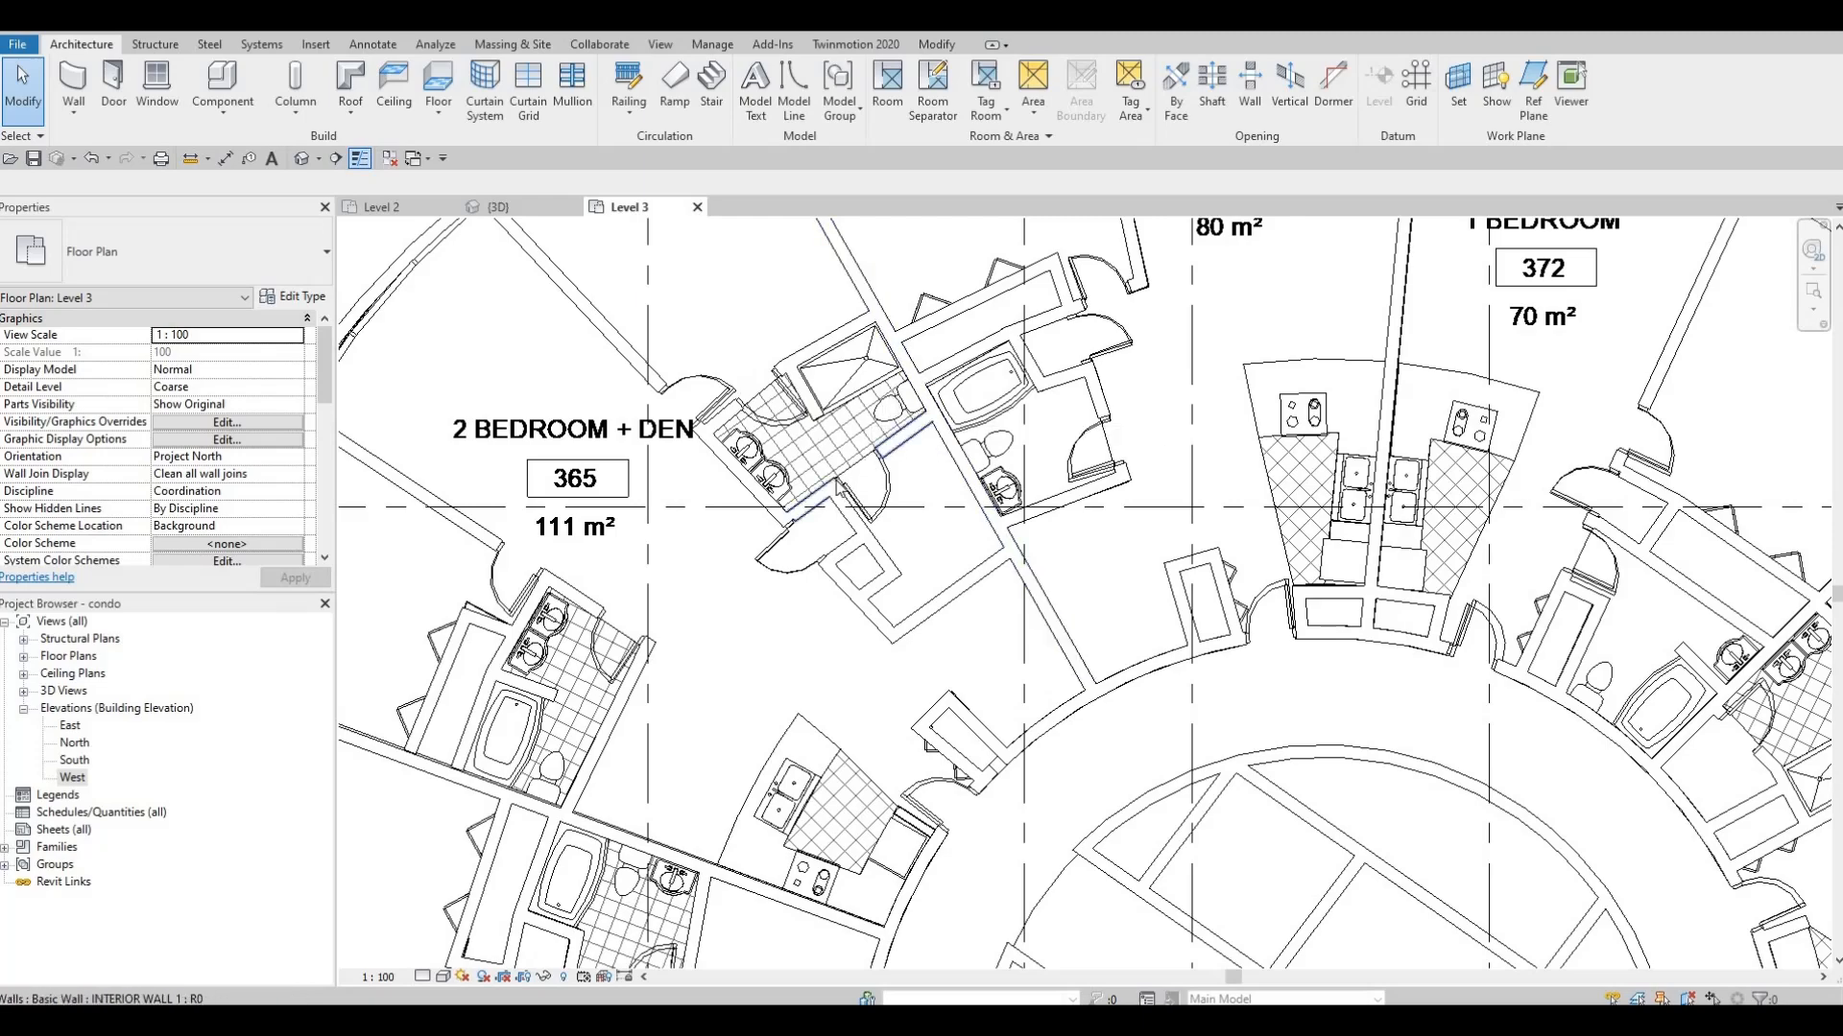
scroll(917, 489, "down", 3)
scroll(895, 509, "up", 6)
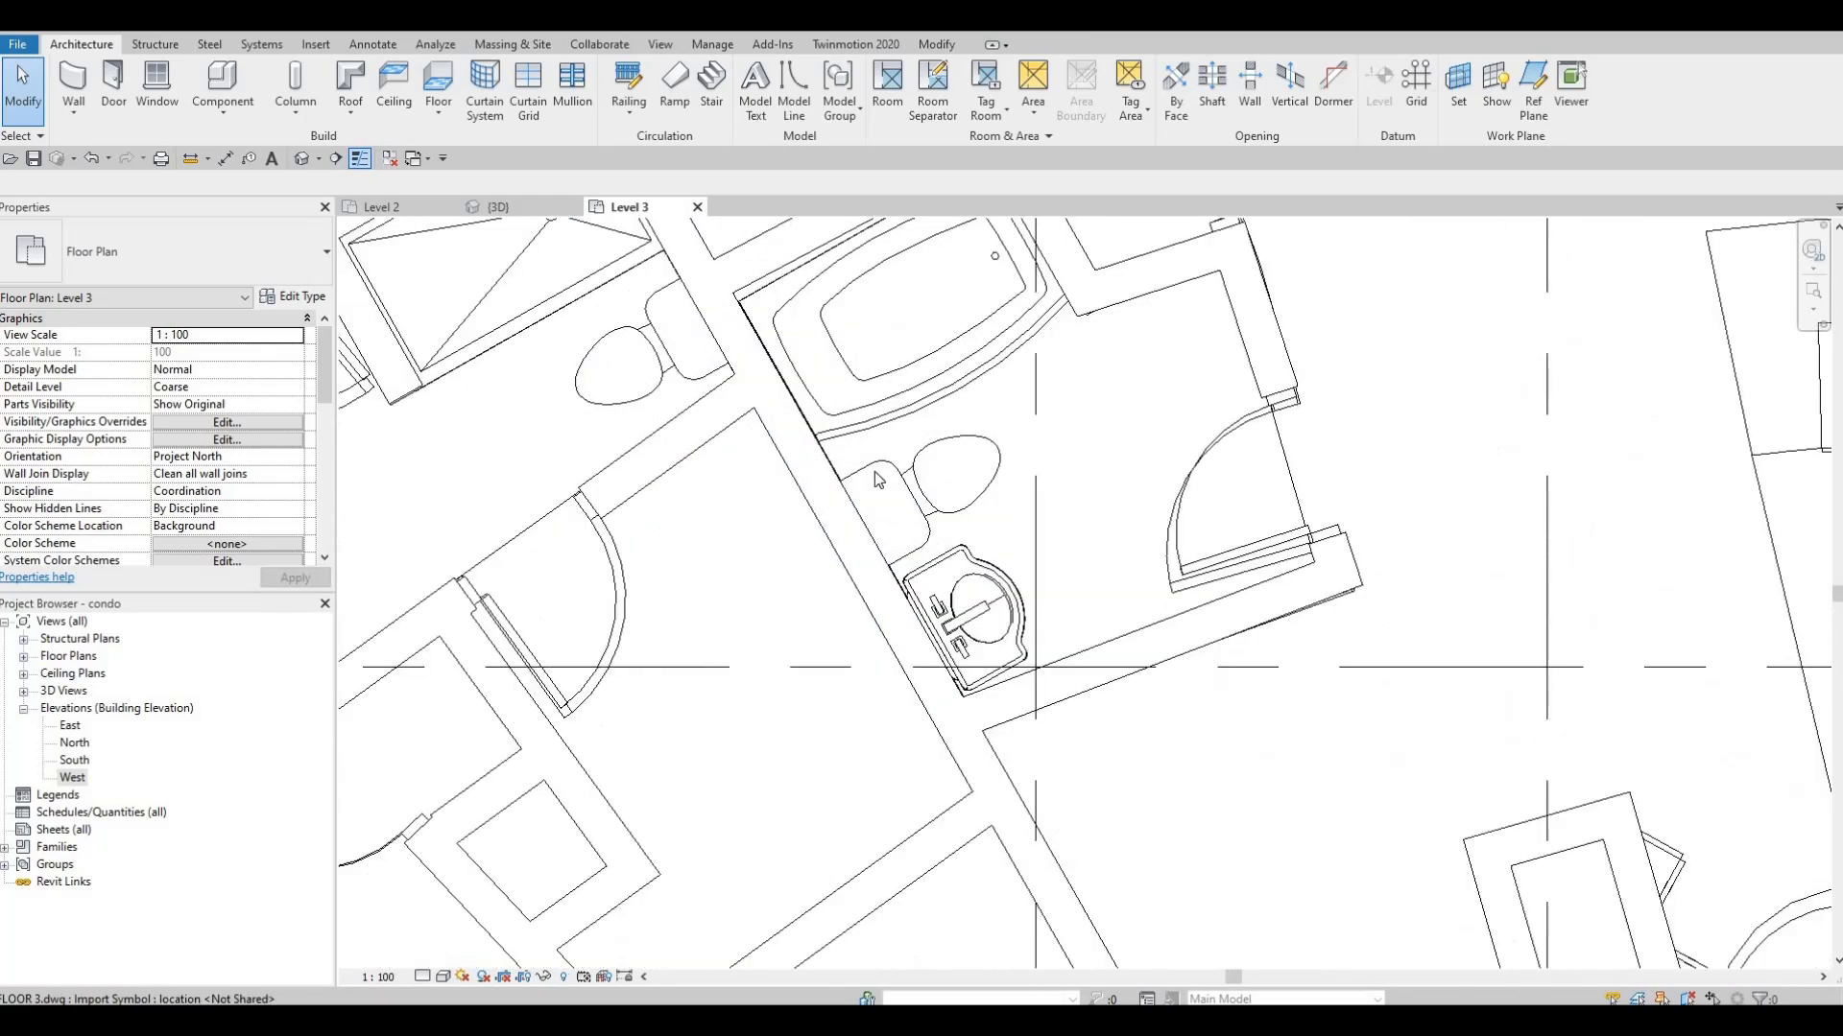
scroll(894, 520, "down", 4)
scroll(785, 547, "up", 2)
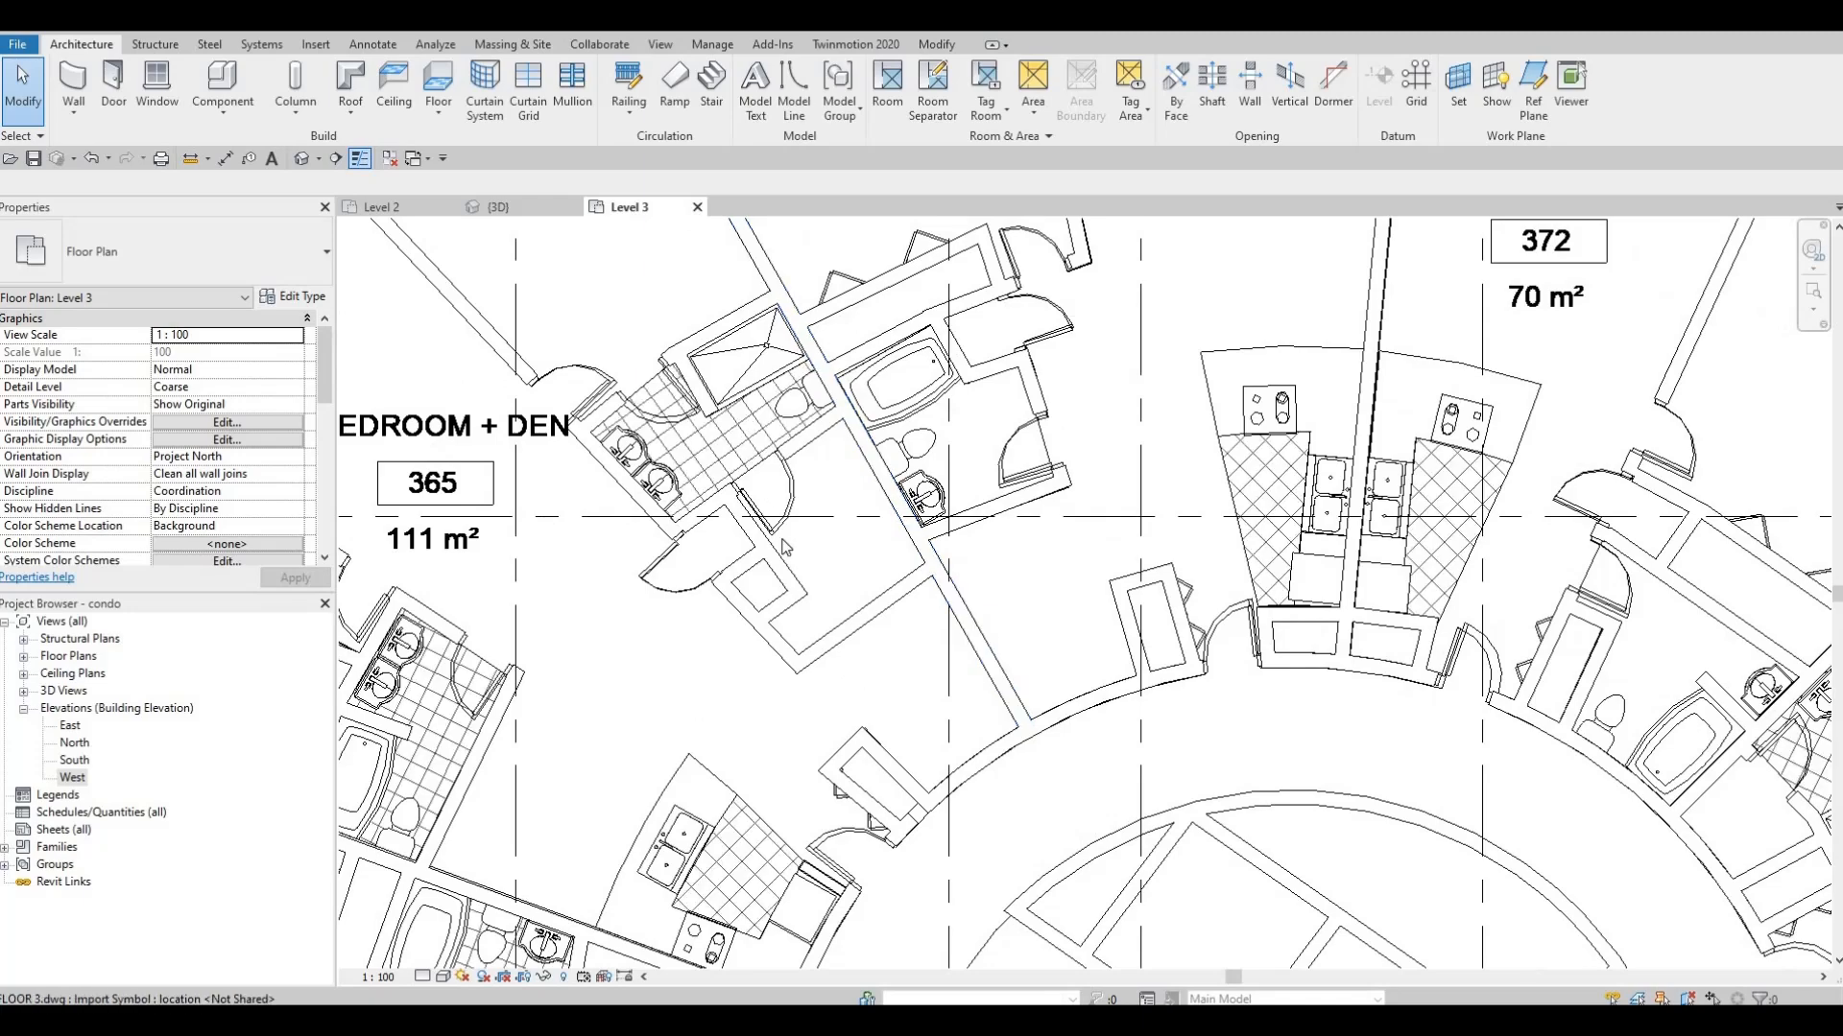
scroll(804, 543, "down", 2)
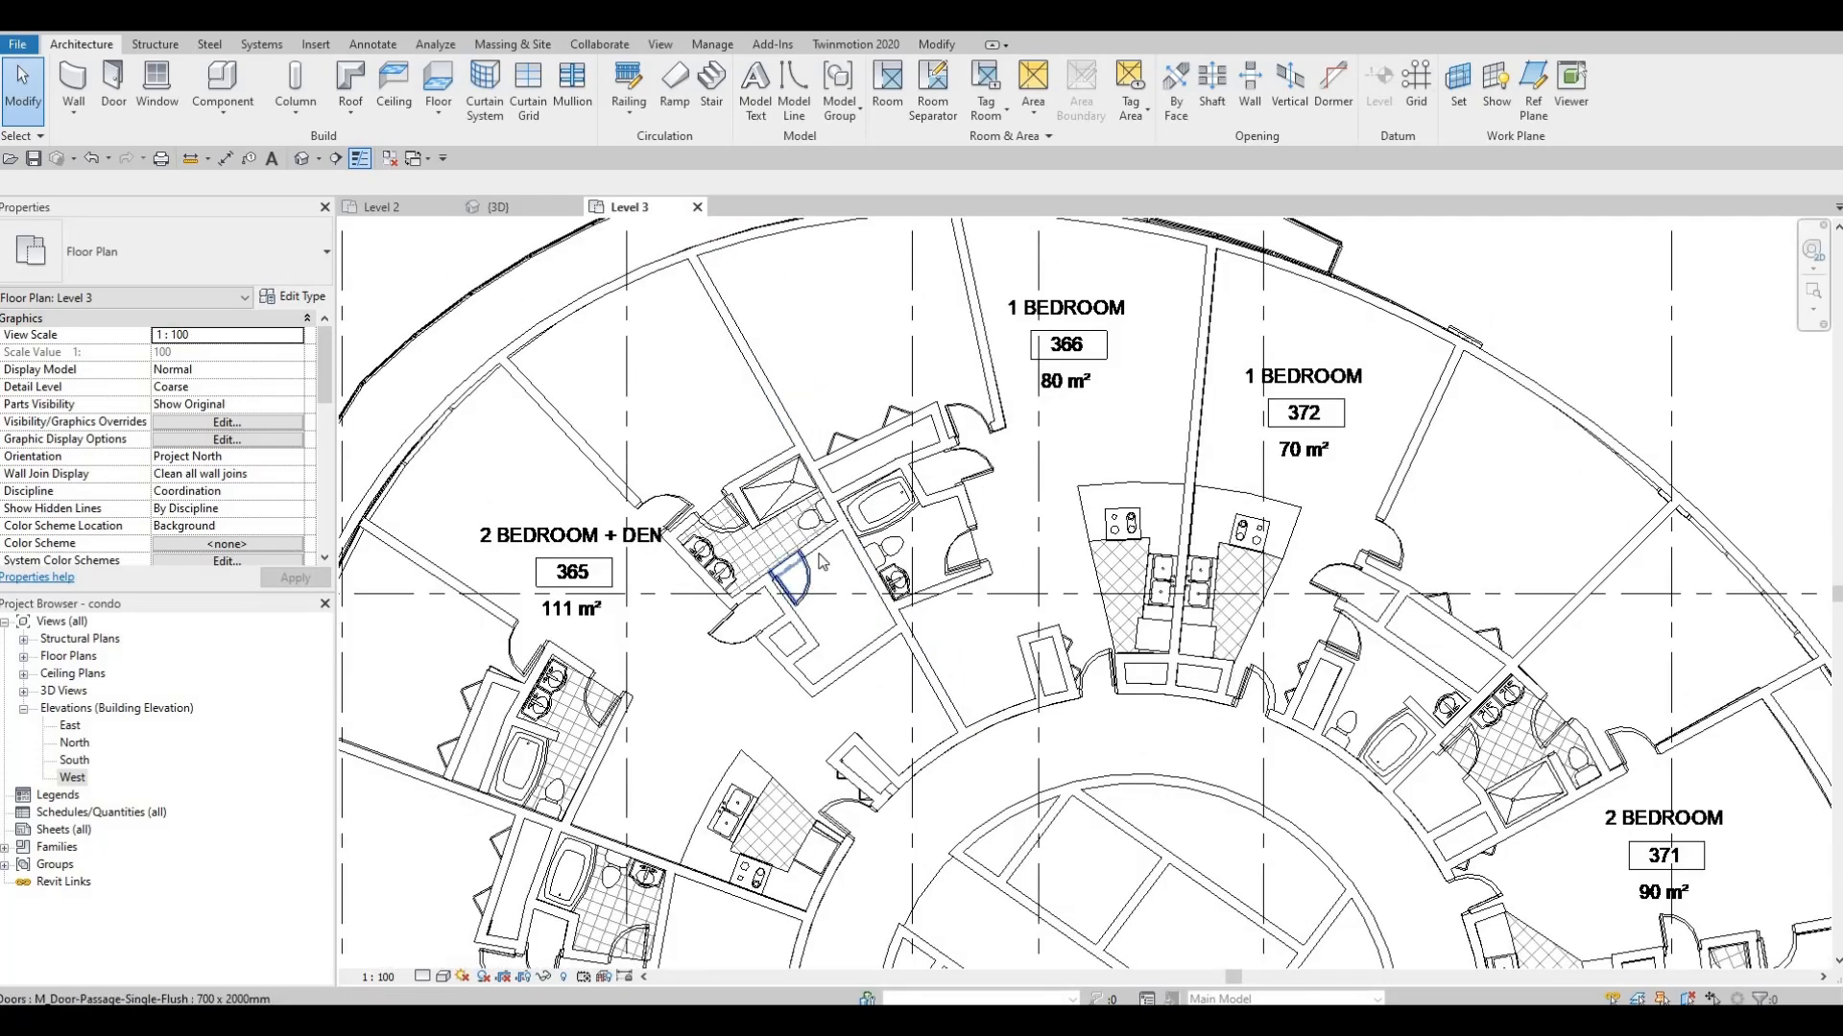
scroll(823, 561, "down", 2)
scroll(960, 653, "down", 1)
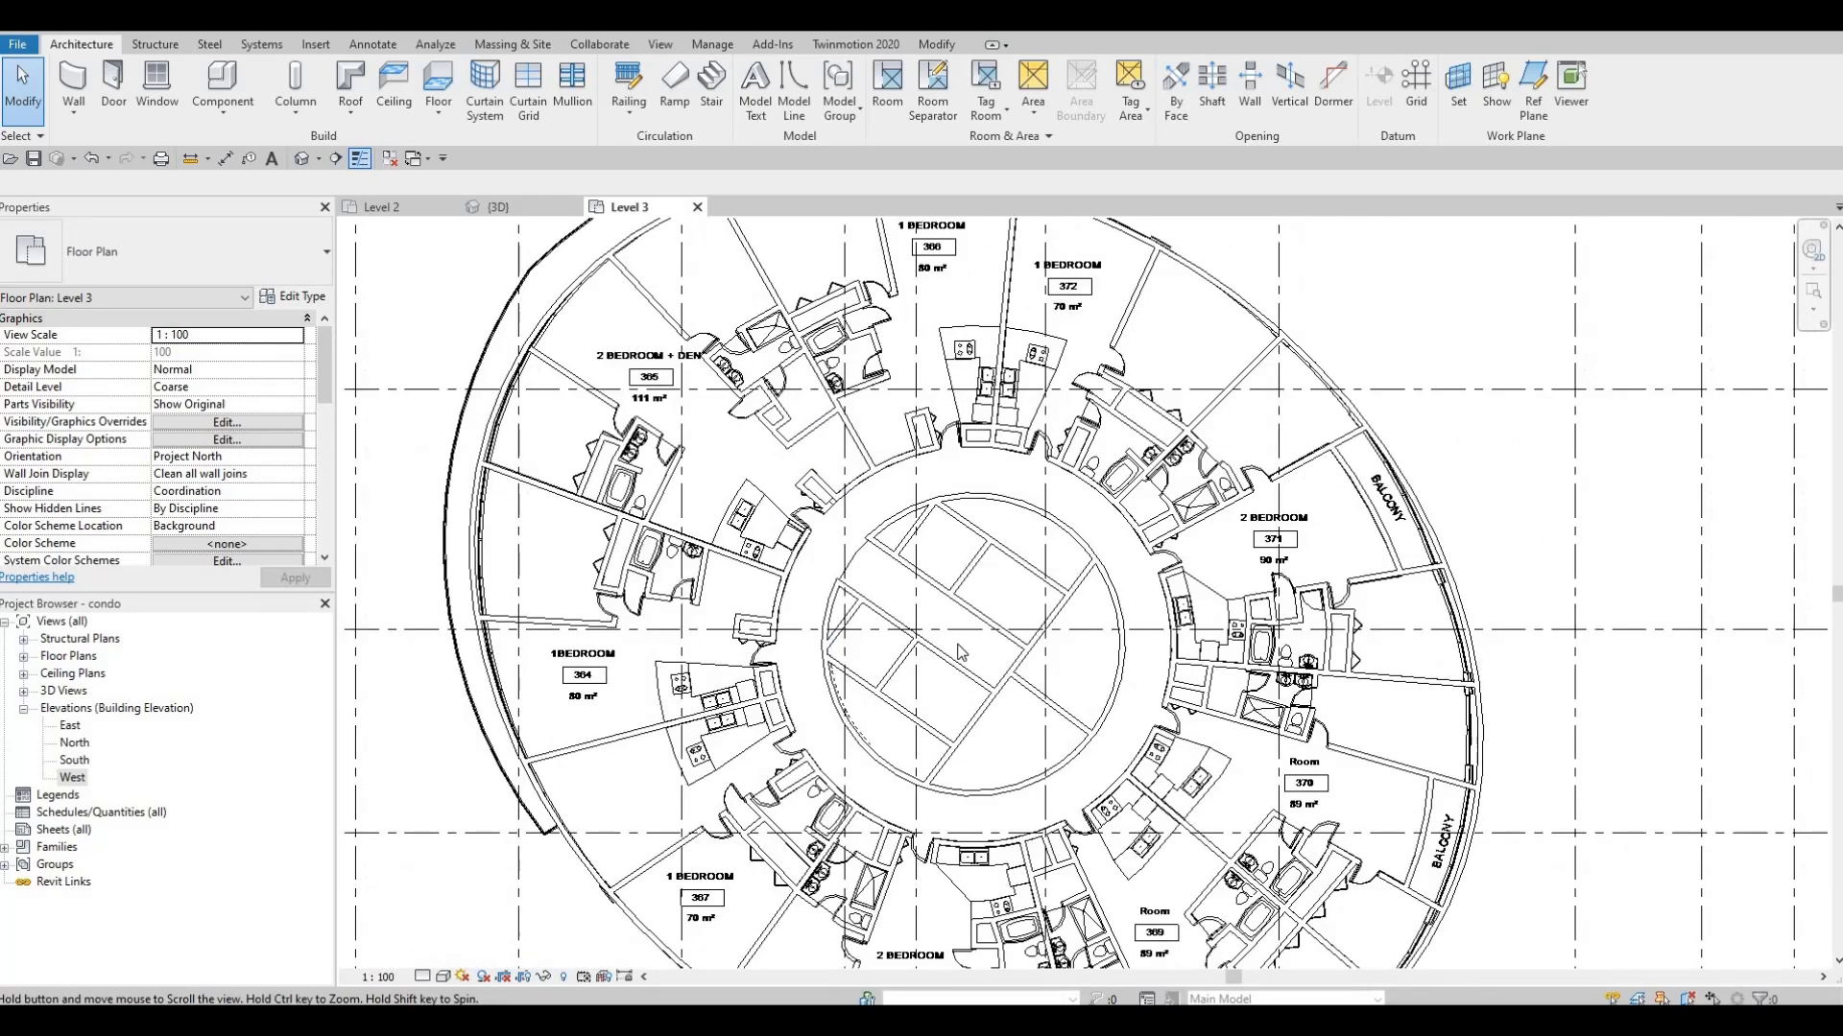
scroll(931, 559, "down", 1)
middle_click_drag(960, 652, 900, 587)
scroll(900, 587, "down", 1)
scroll(851, 548, "up", 3)
Place Side_opening_ElevatorLift_Door 12000 x 2290 Opening doors in the lobby walls of the central core's two smaller, facing elevator shafts
key("Escape")
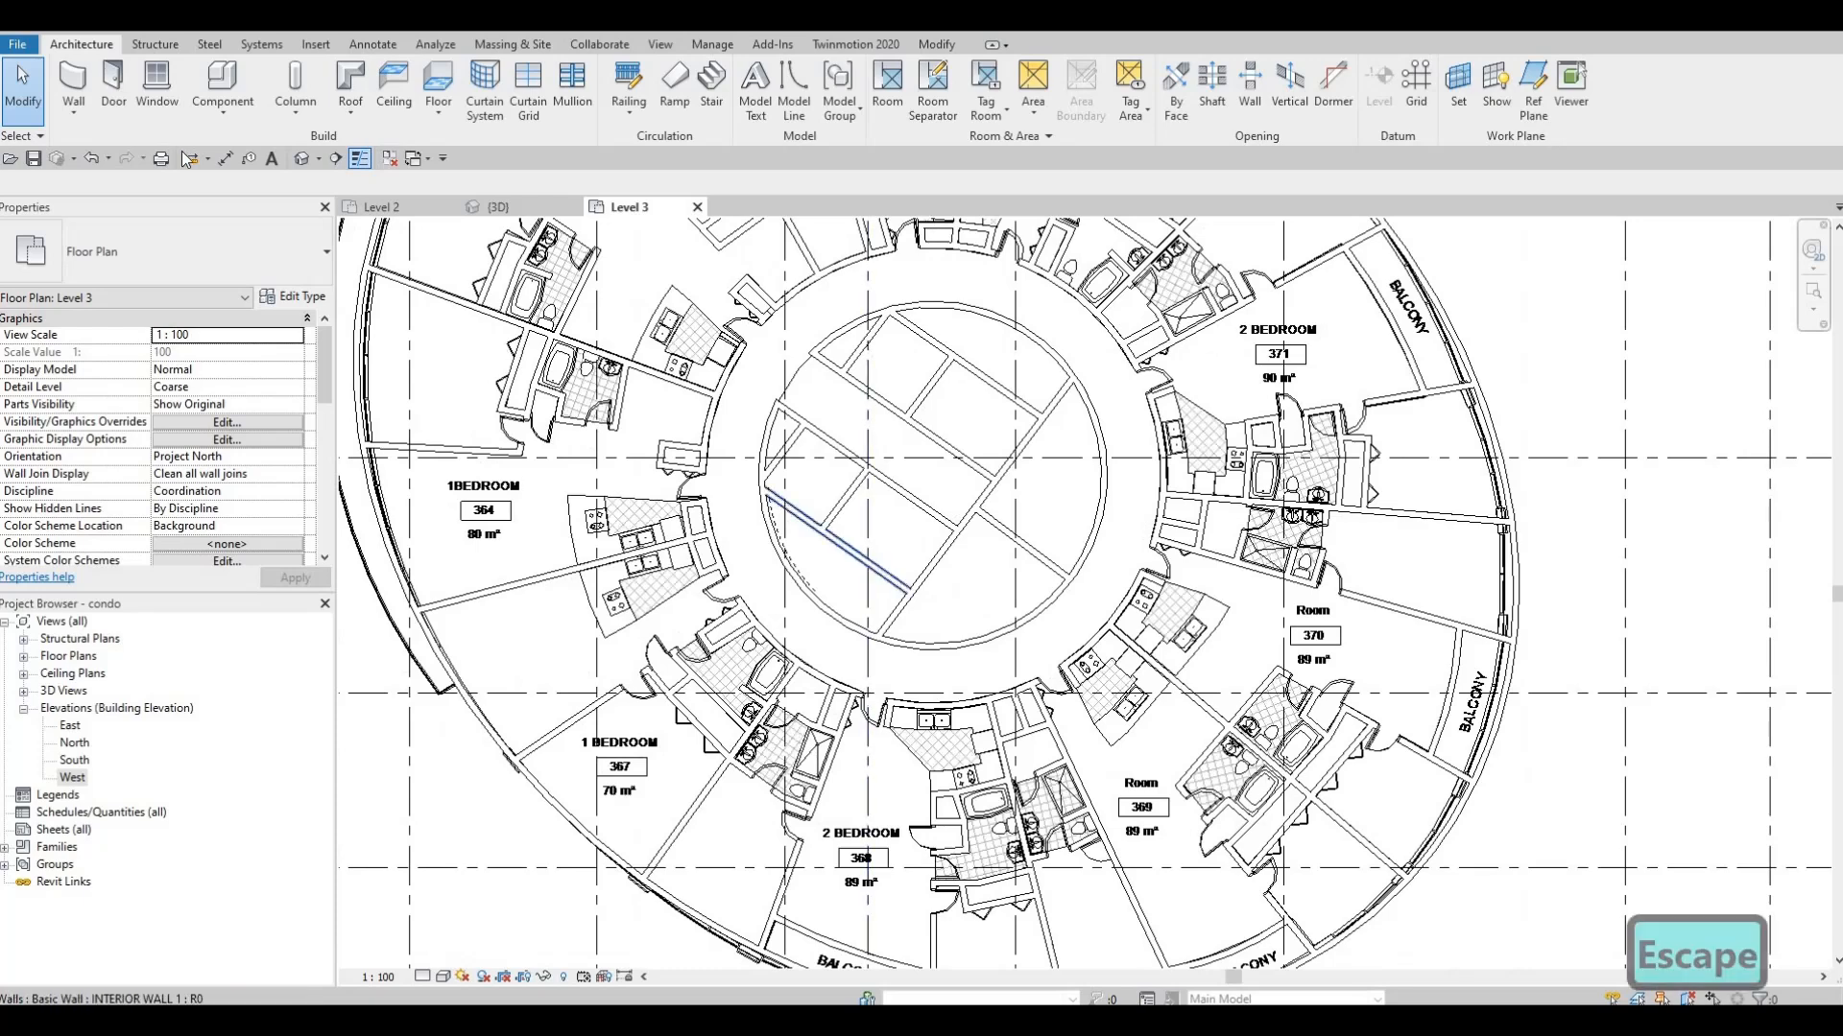
key("Escape")
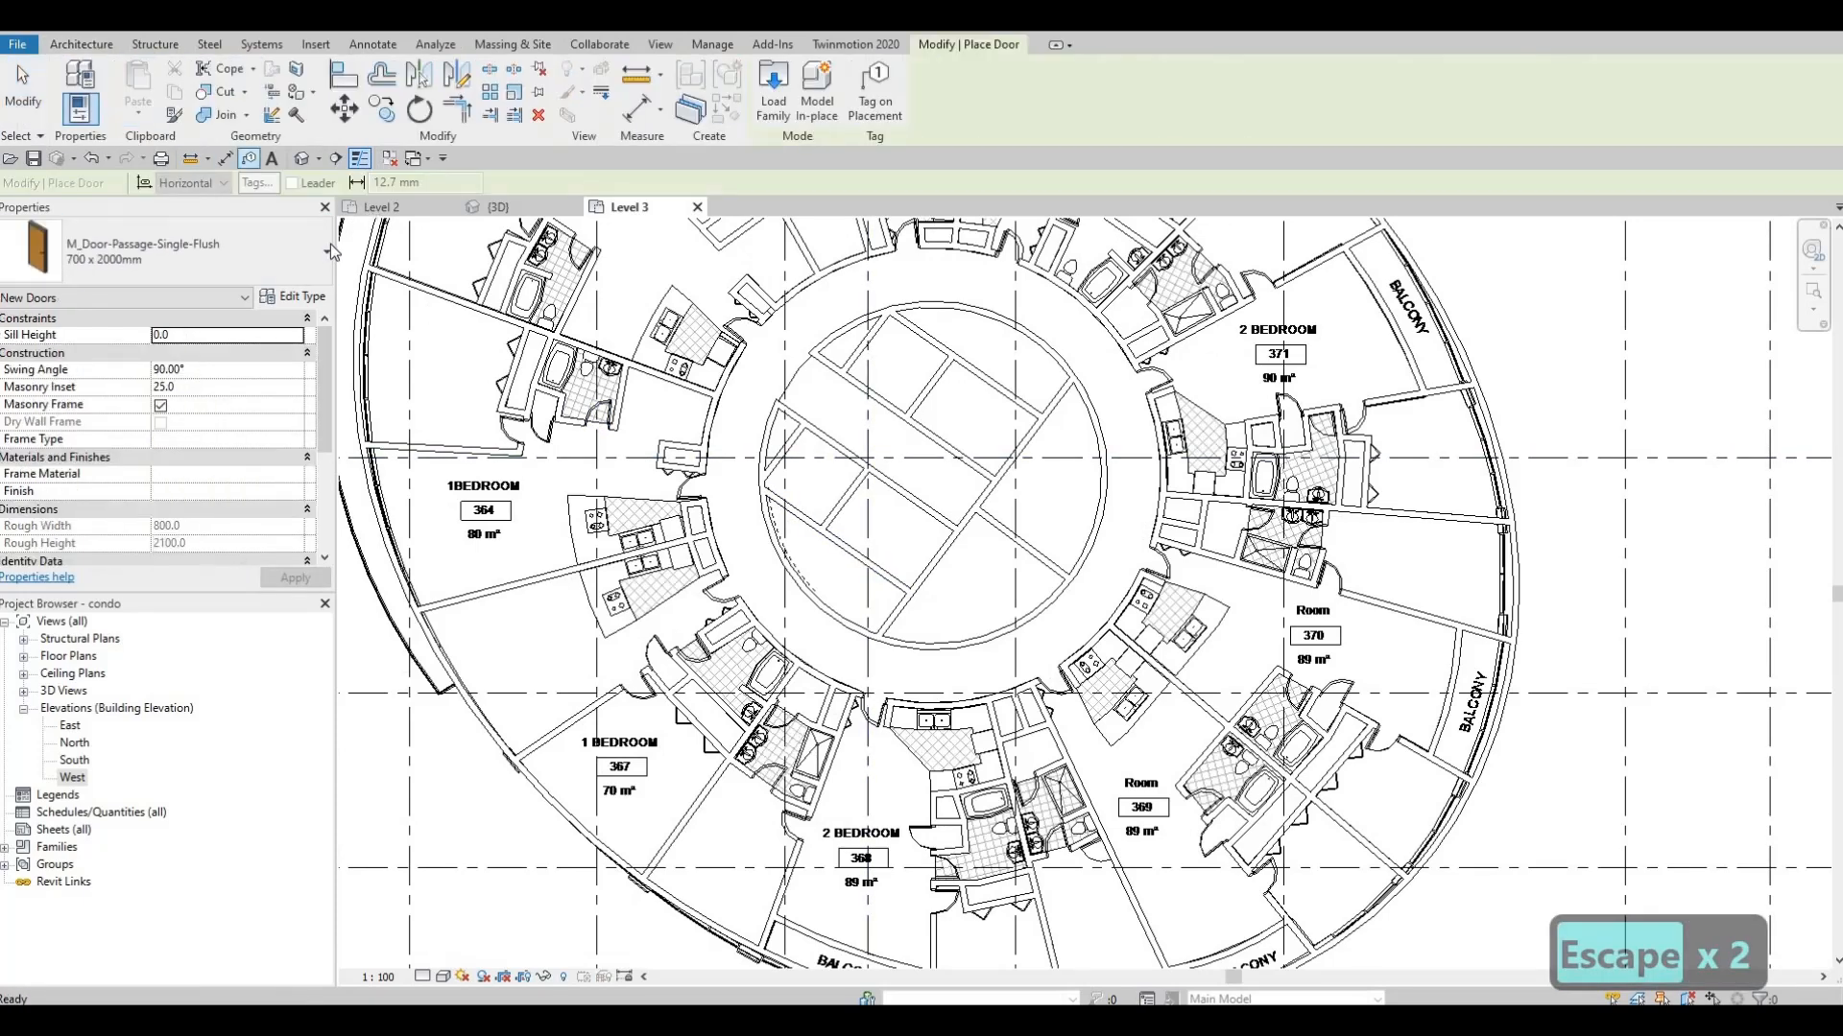
left_click(259, 268)
scroll(161, 576, "down", 5)
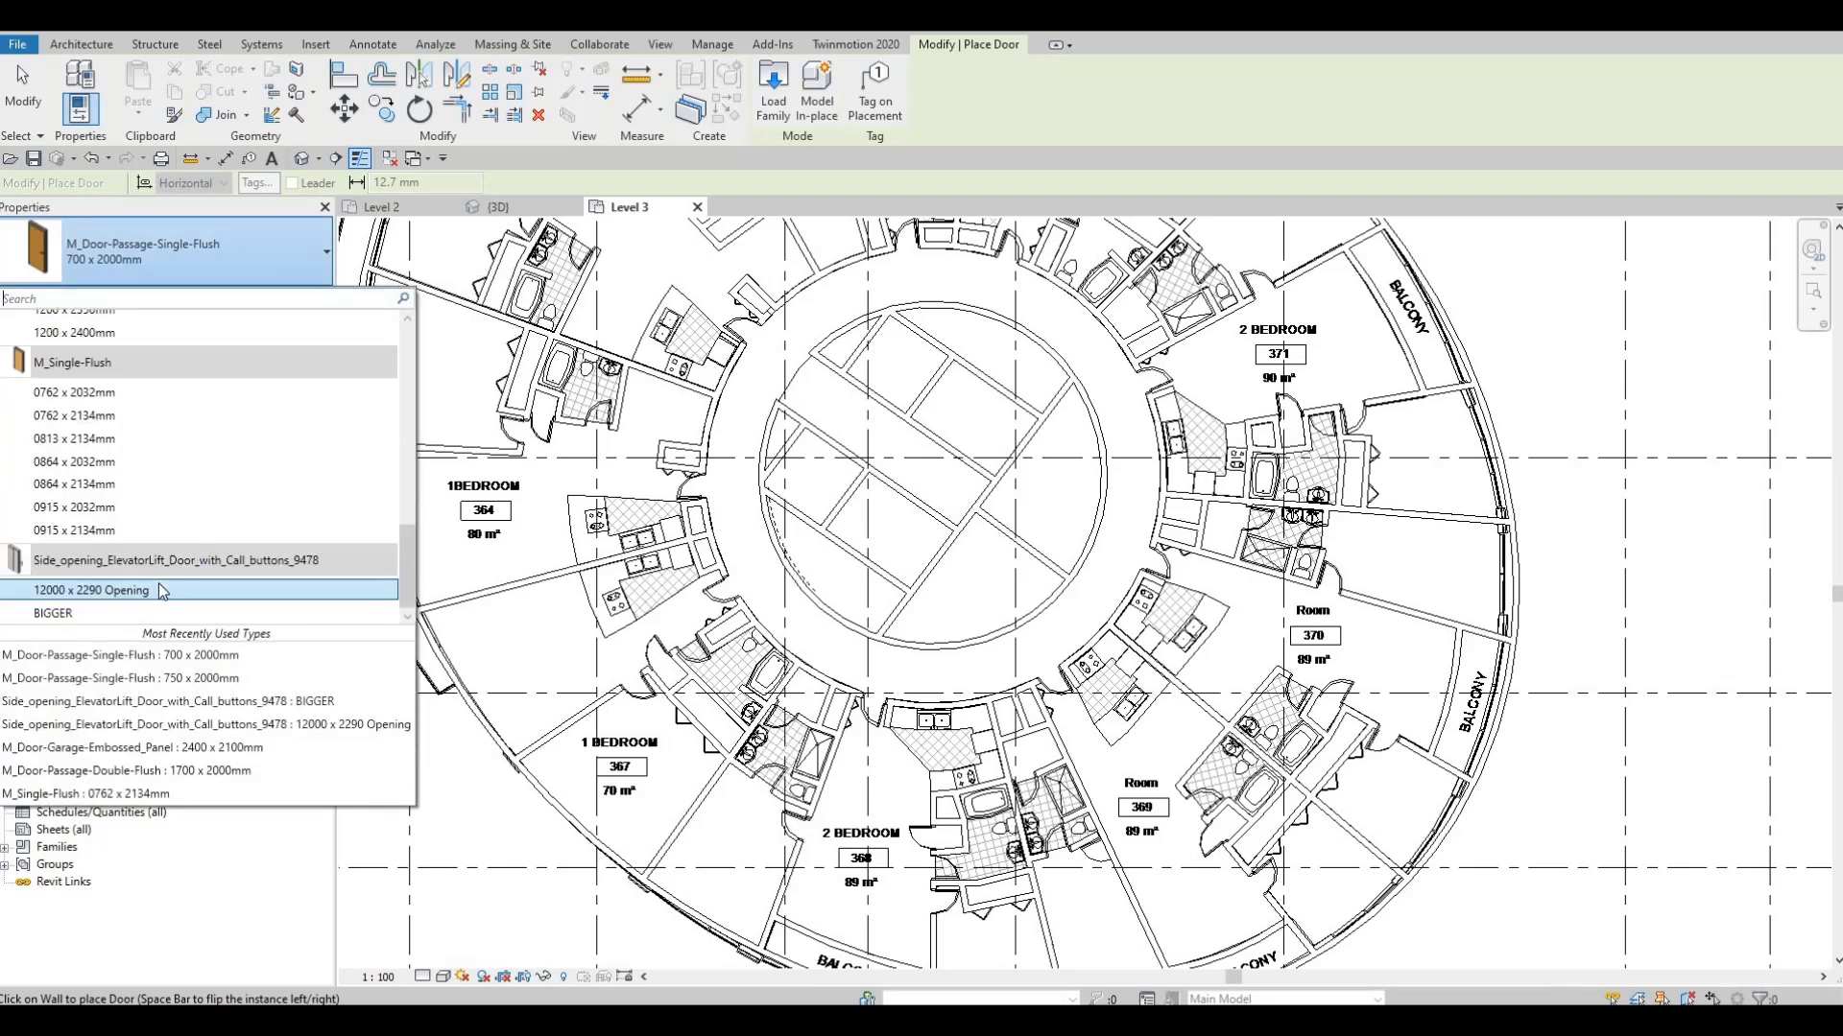
left_click(142, 593)
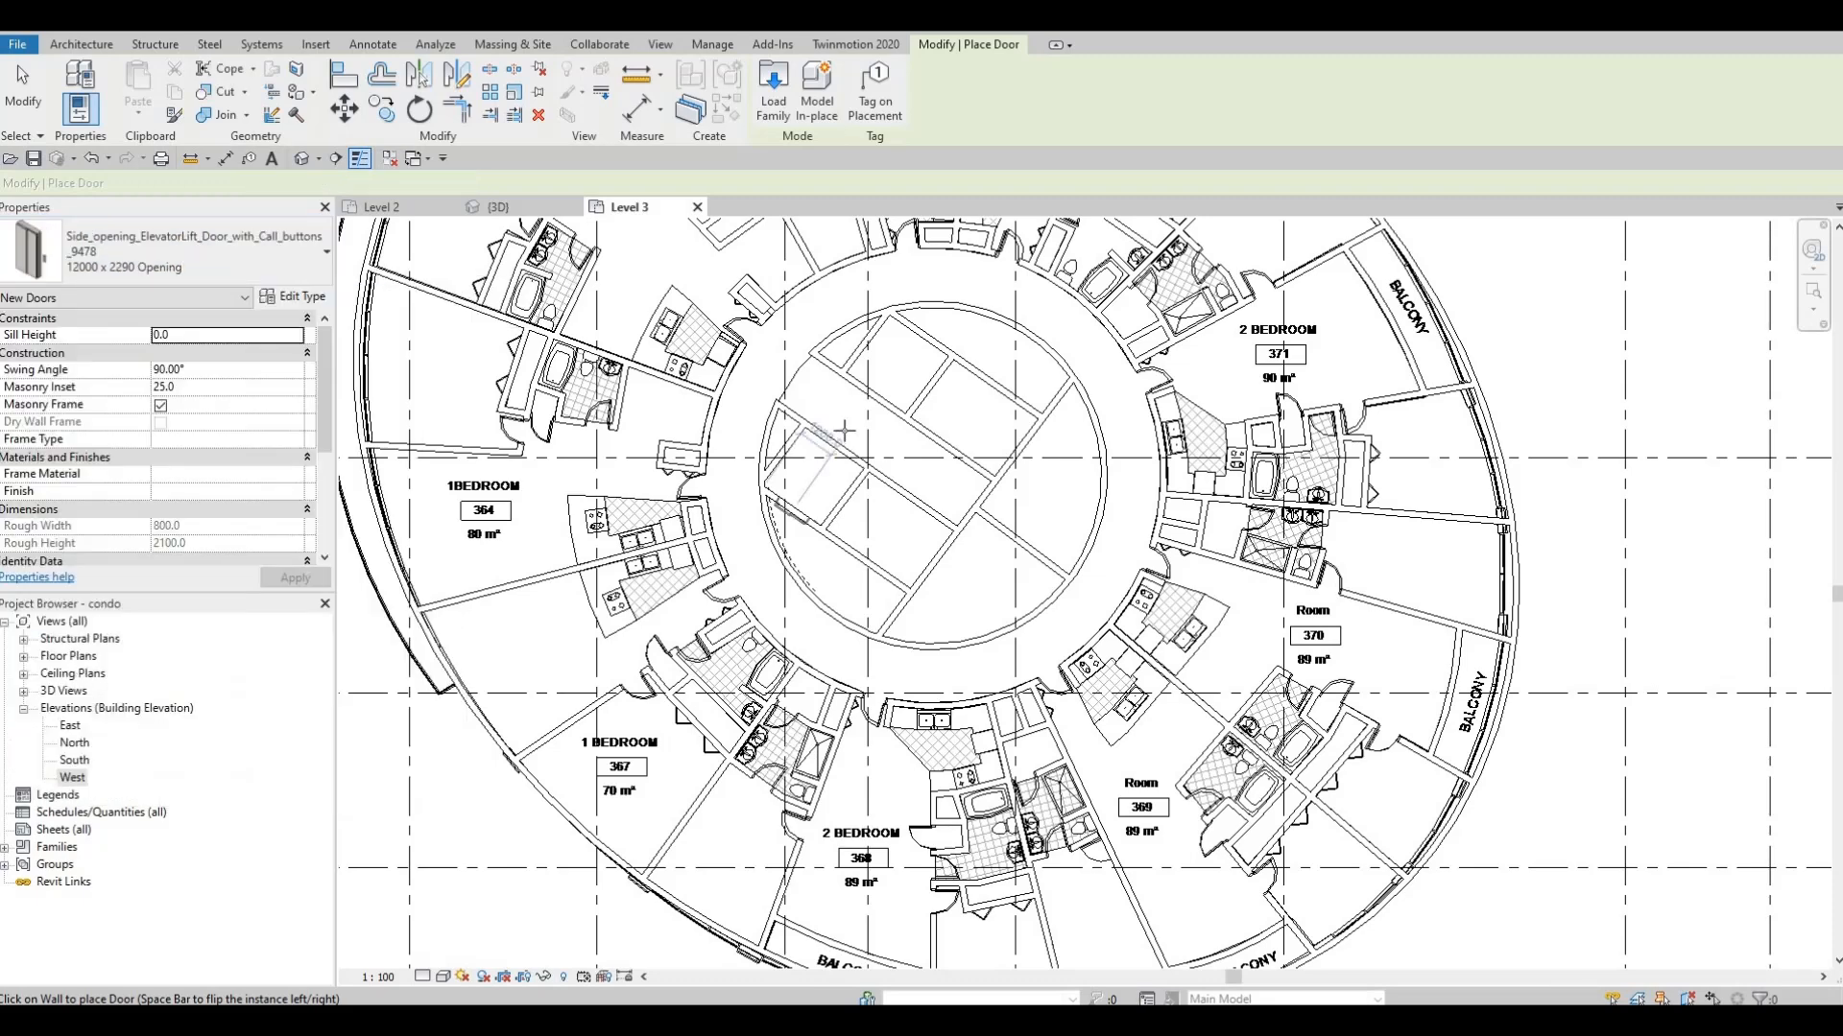
scroll(844, 430, "up", 2)
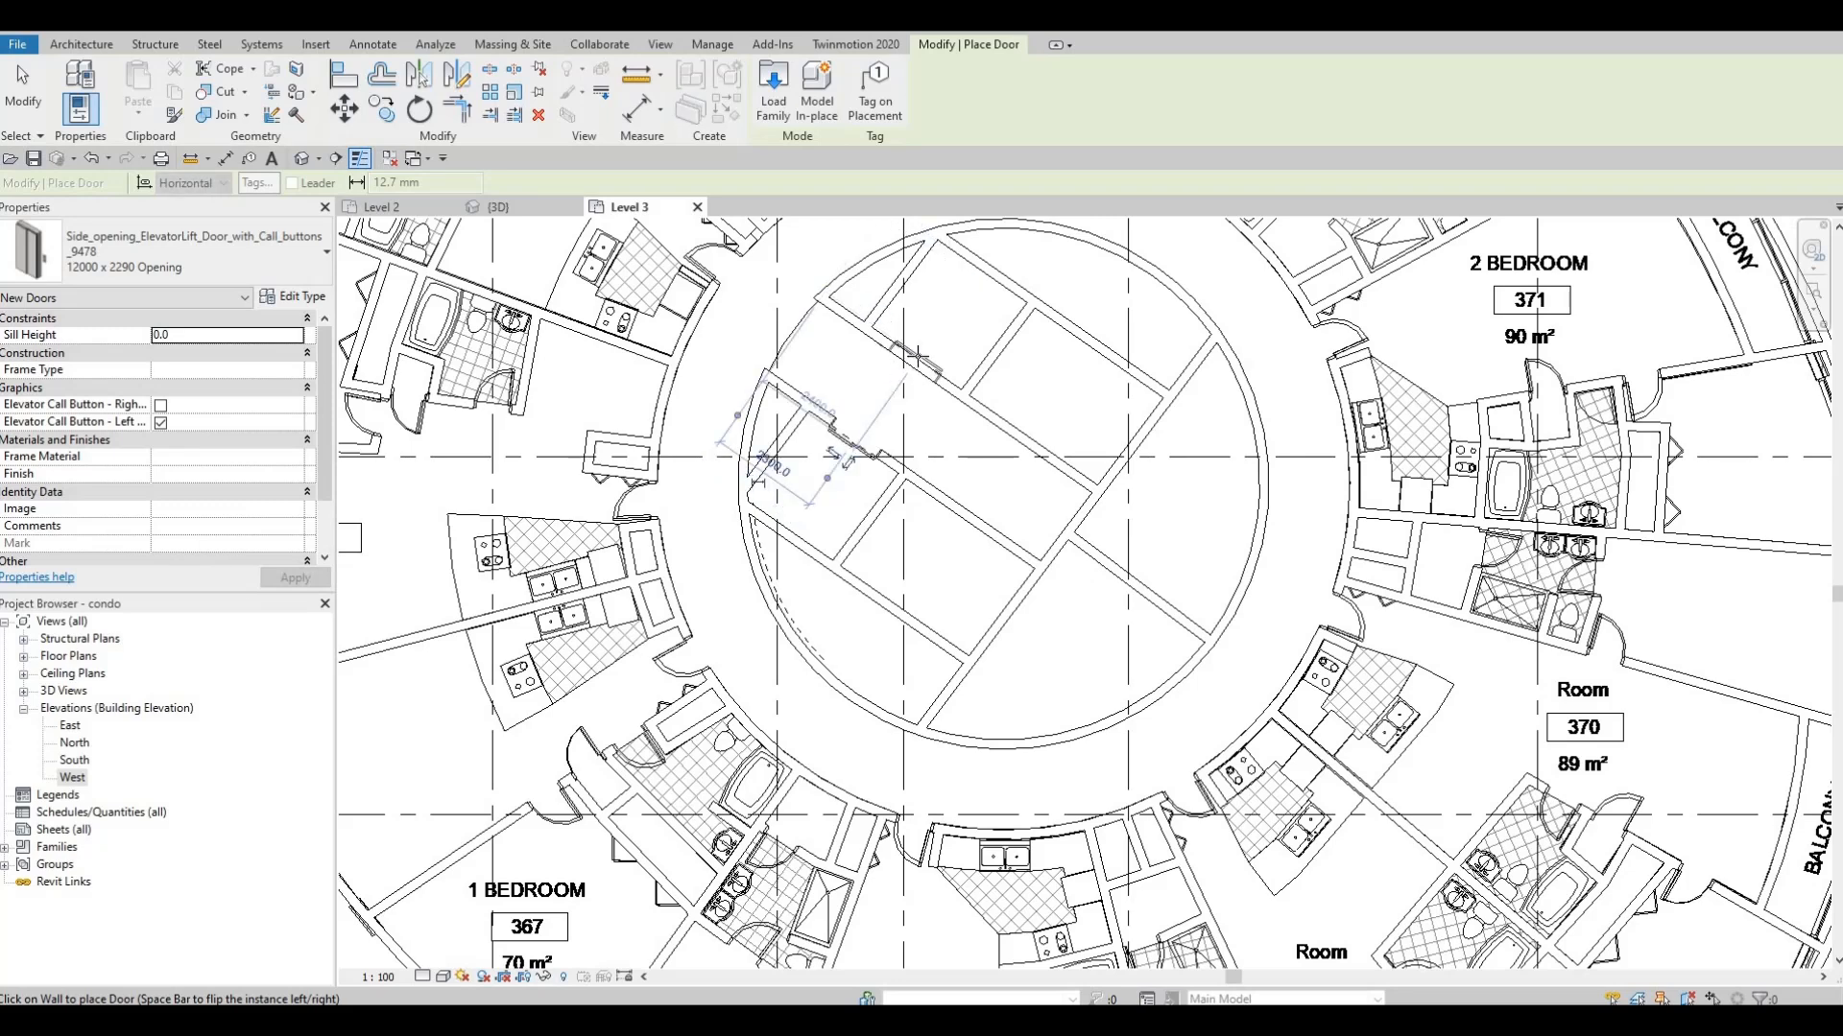
Place BIGGER type elevator doors in the lobby walls of the core's two larger, facing shafts and end door placement
left_click(177, 251)
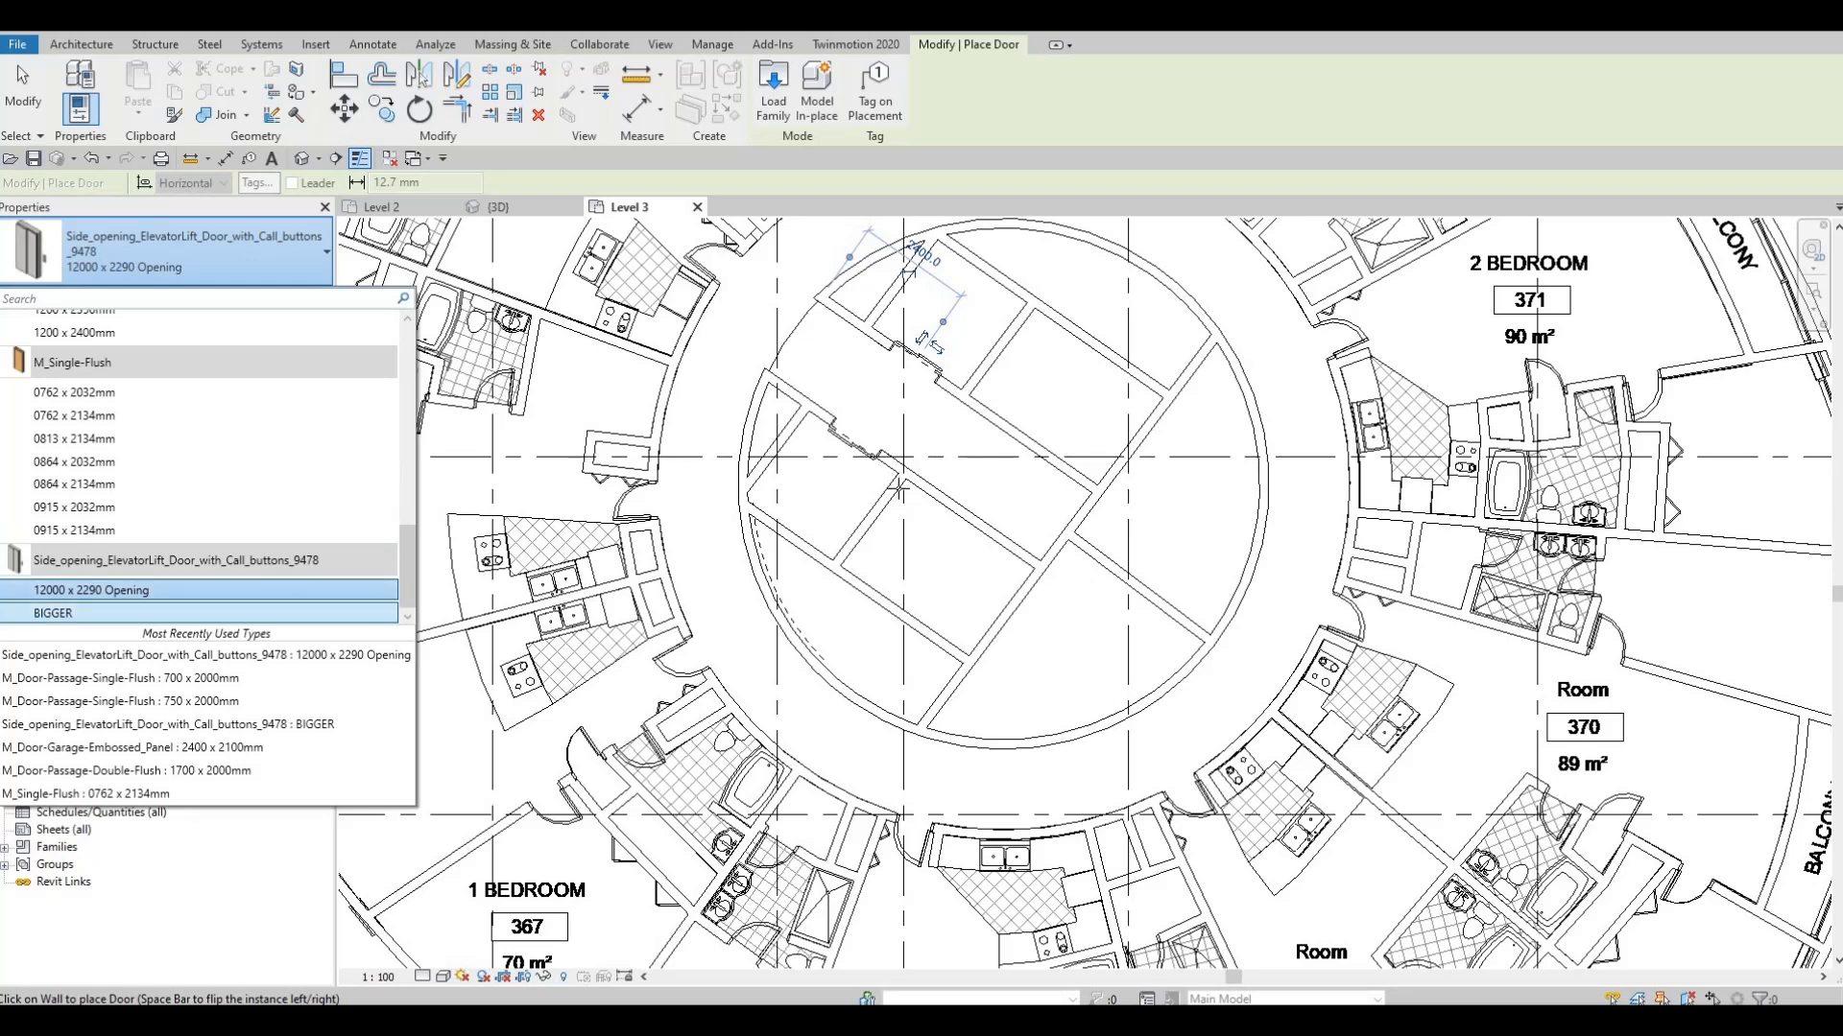
left_click(62, 613)
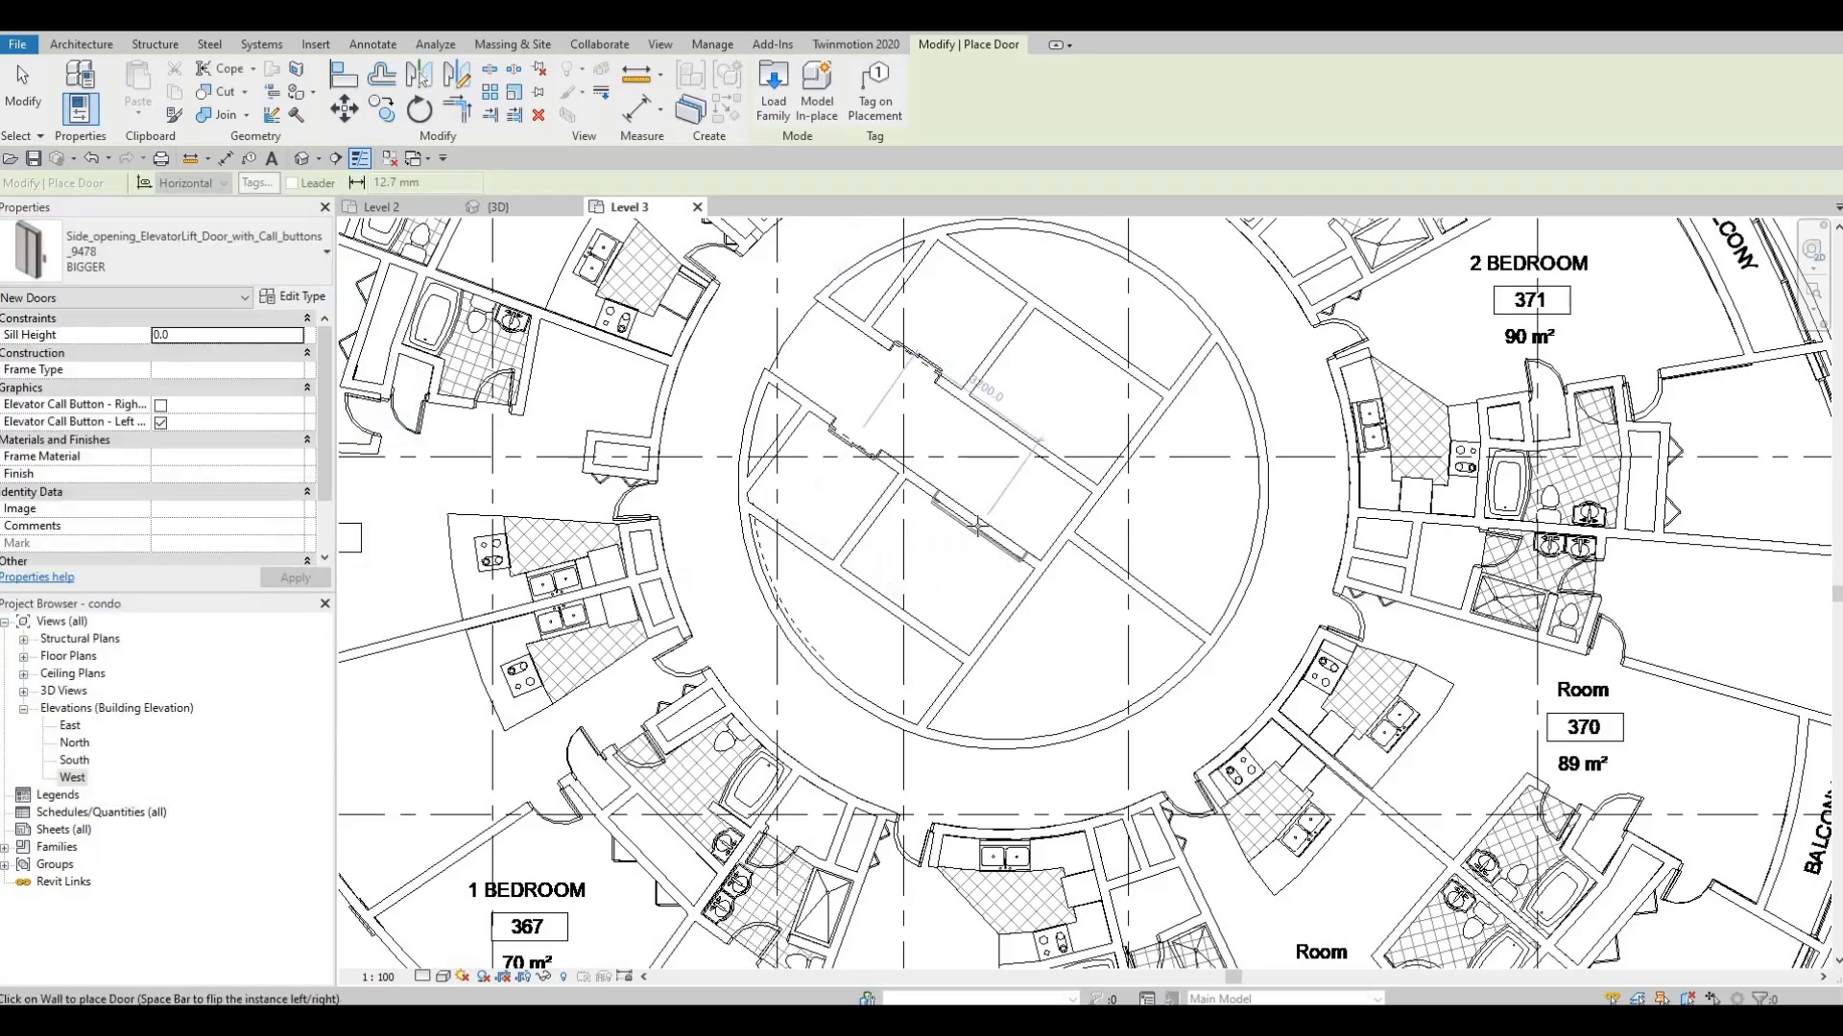
left_click(921, 504)
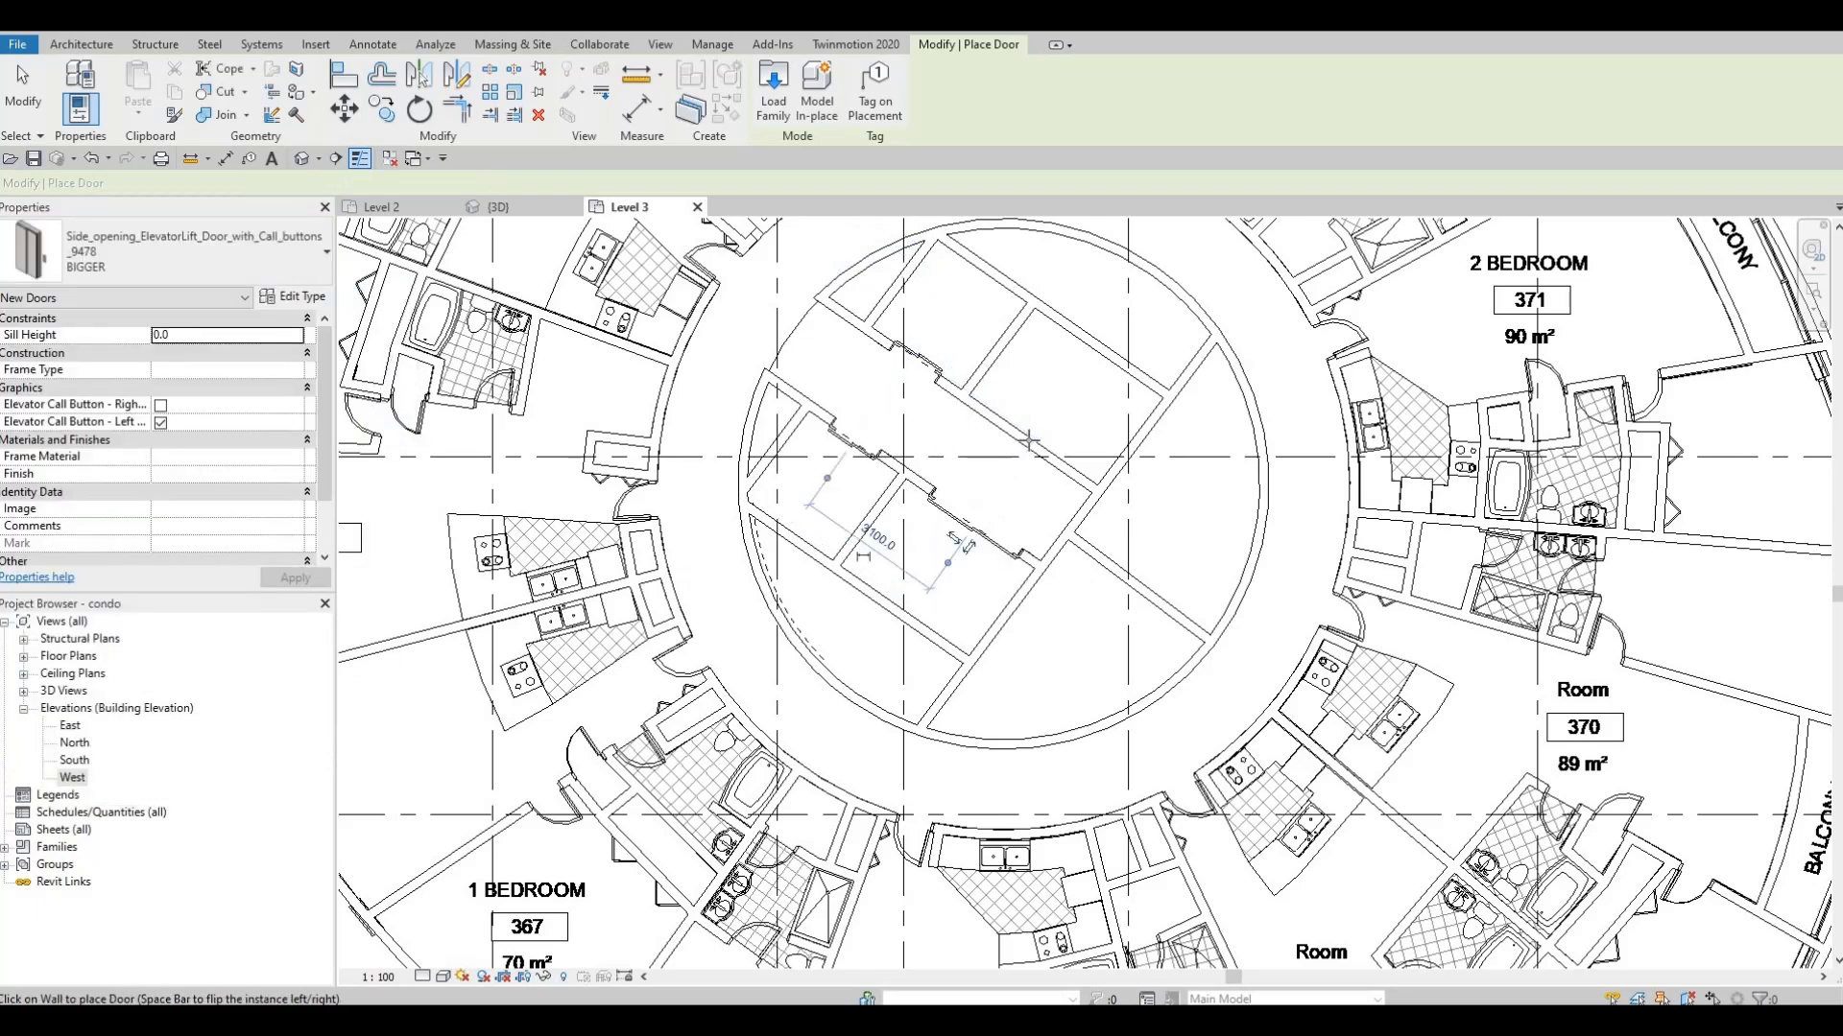
key("Escape")
key("Escape")
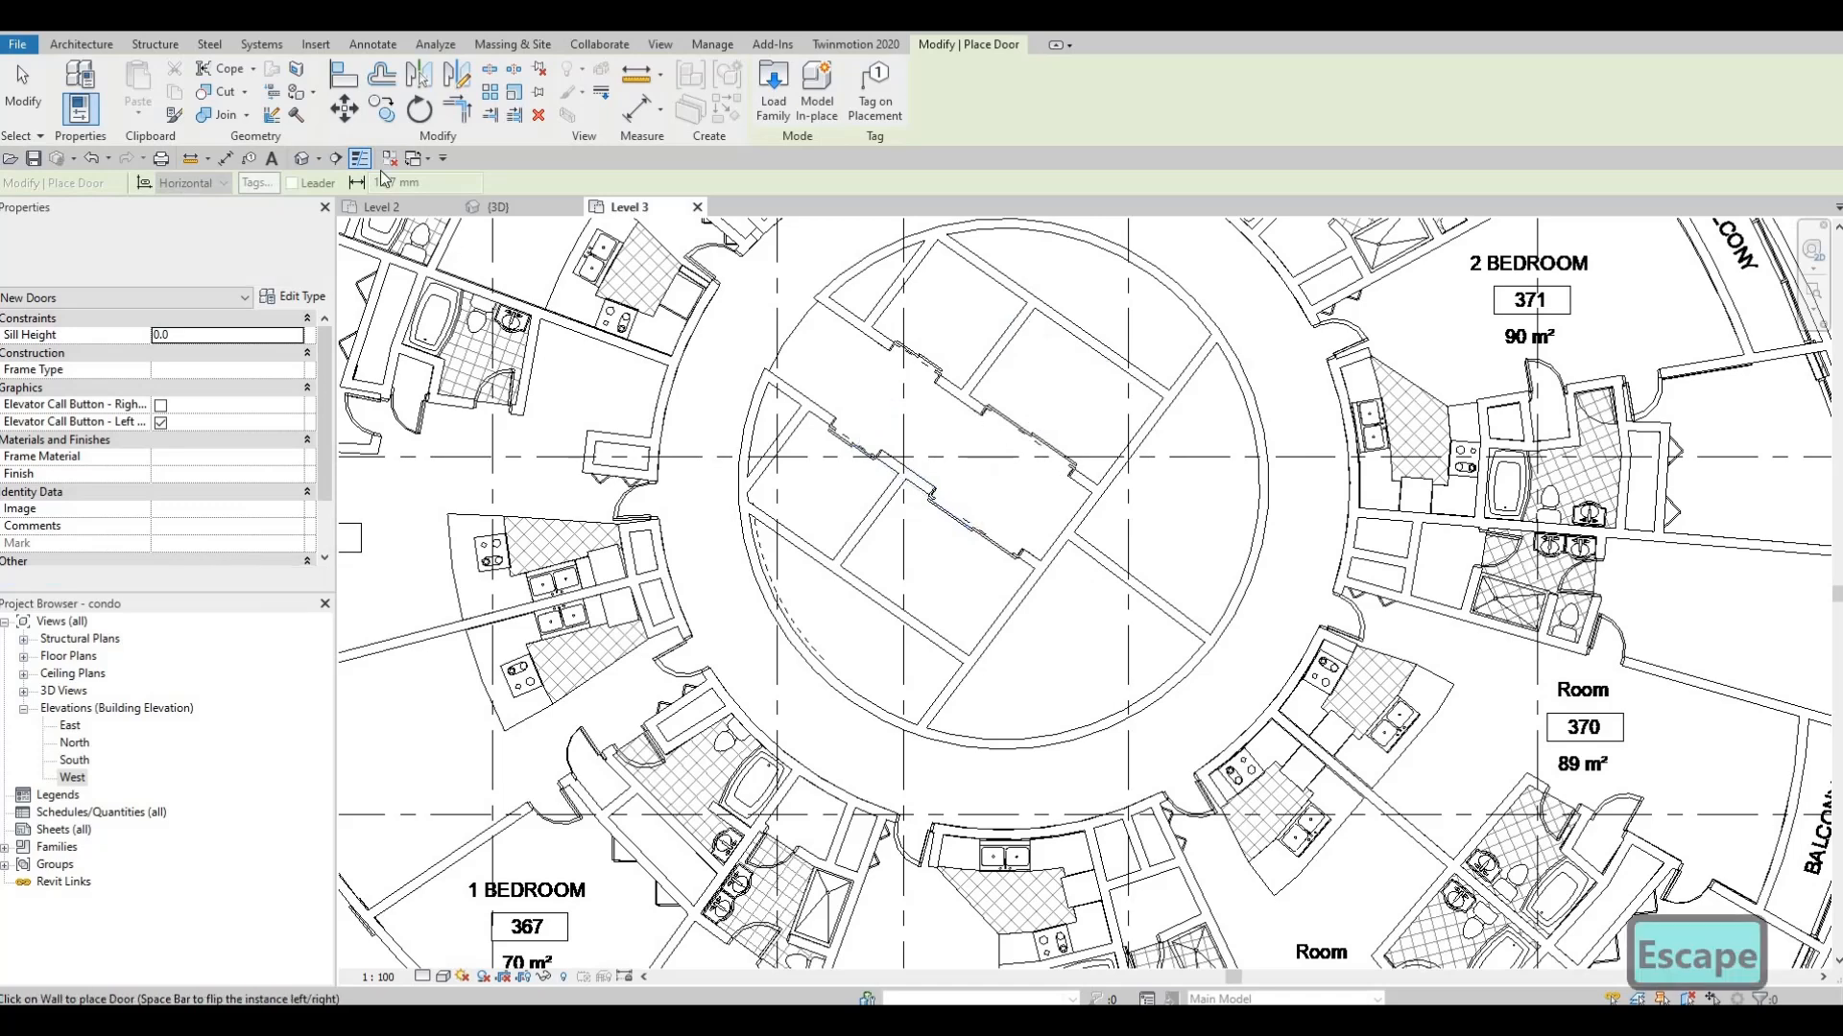
Draw two crossing Thin Lines detail lines between opposite corners of the smaller elevator shaft southwest of the lobby
scroll(509, 111, "down", 5)
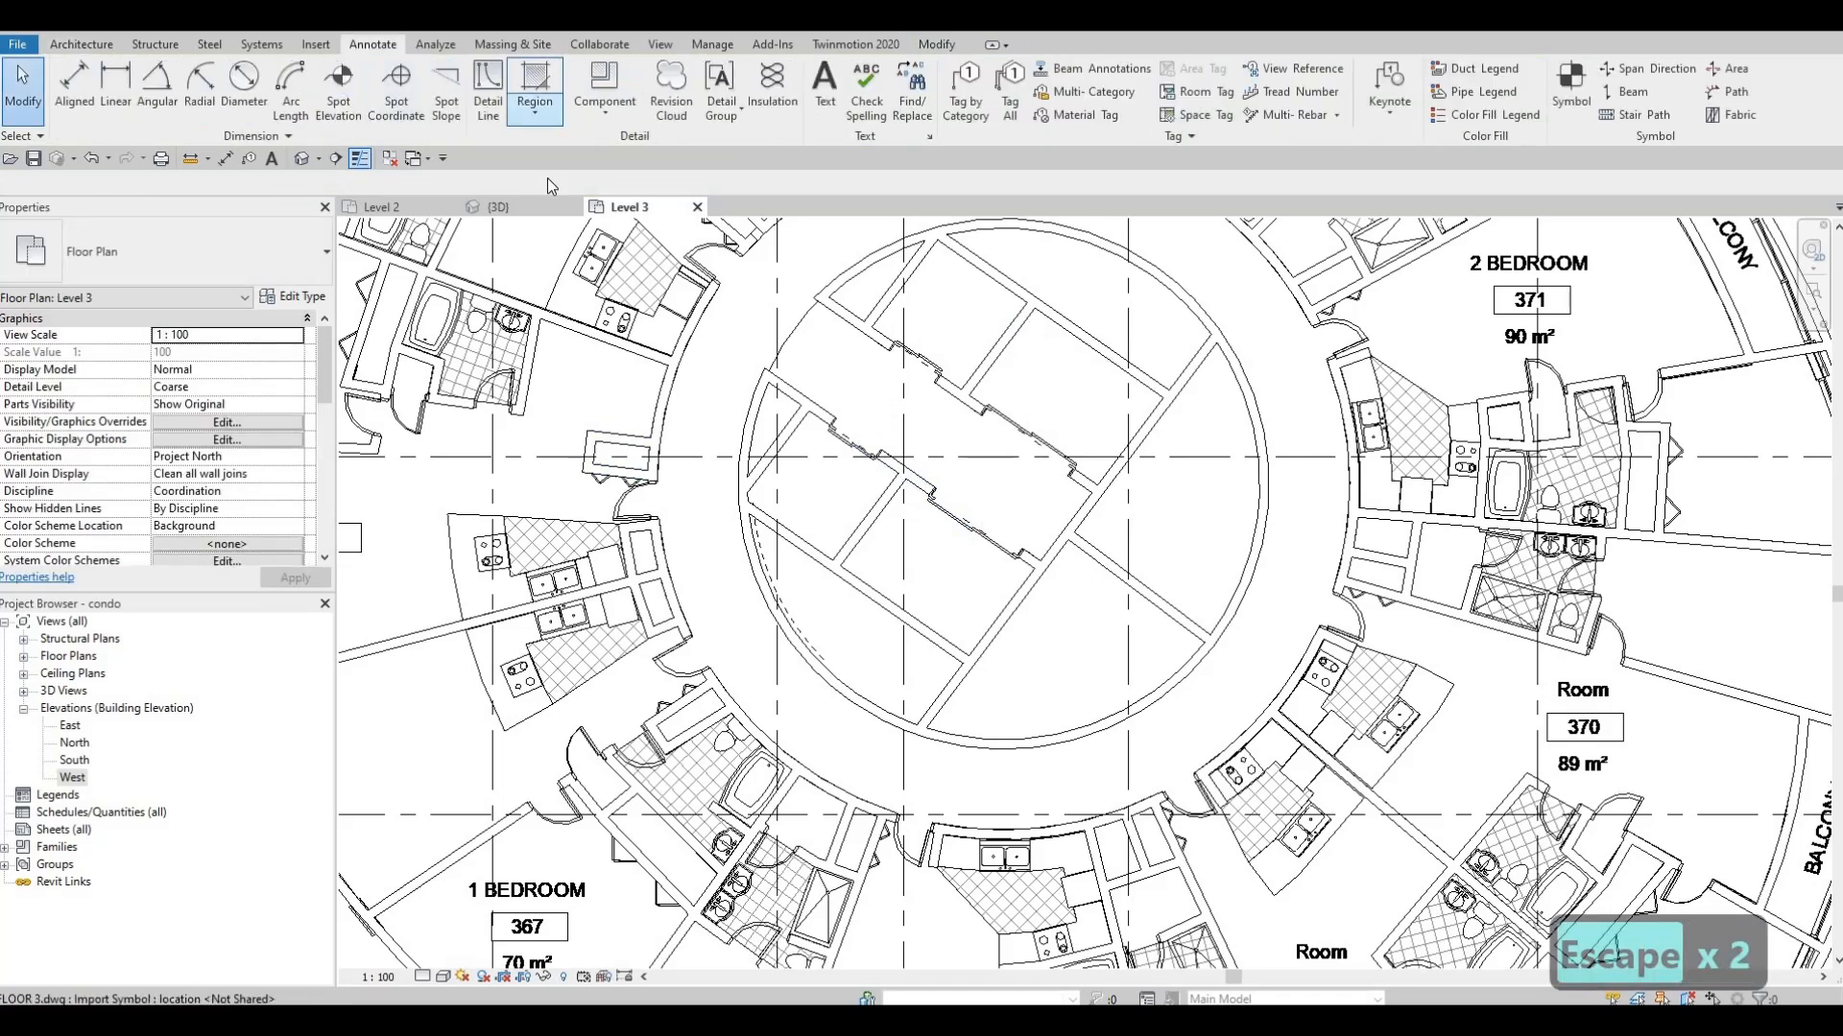
left_click(487, 91)
scroll(637, 547, "up", 5)
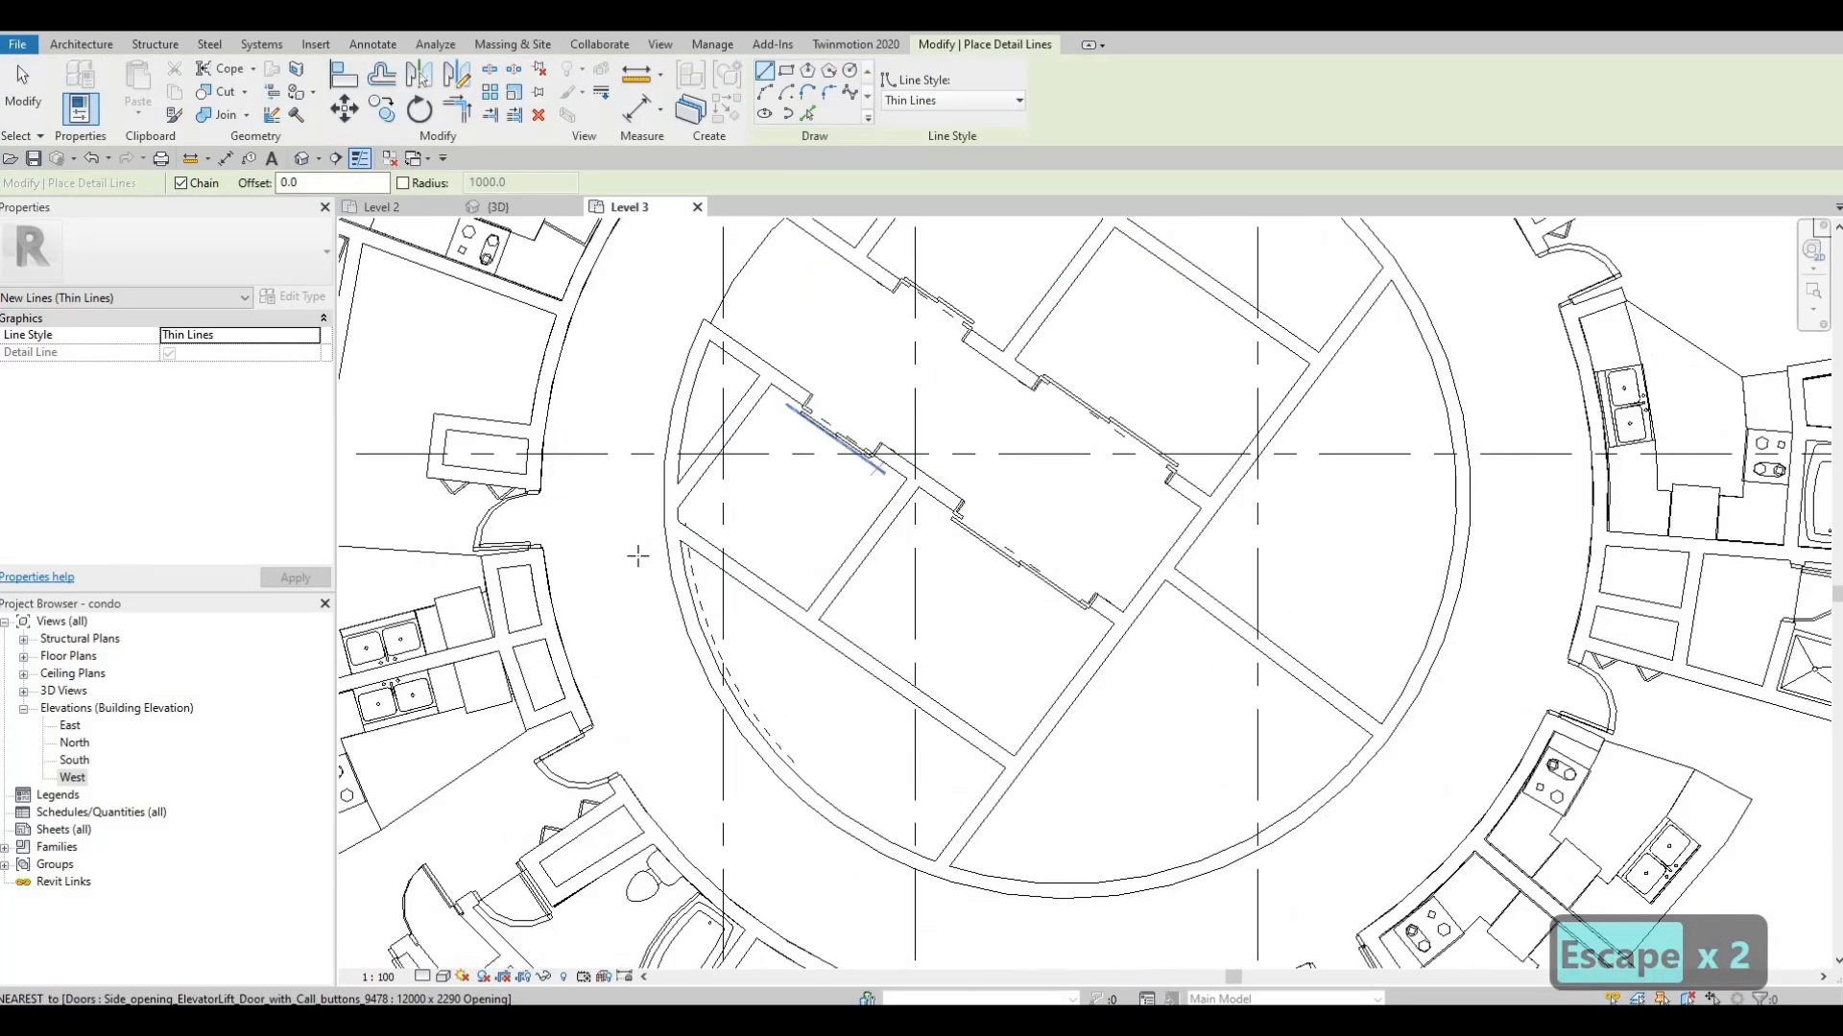
left_click(607, 530)
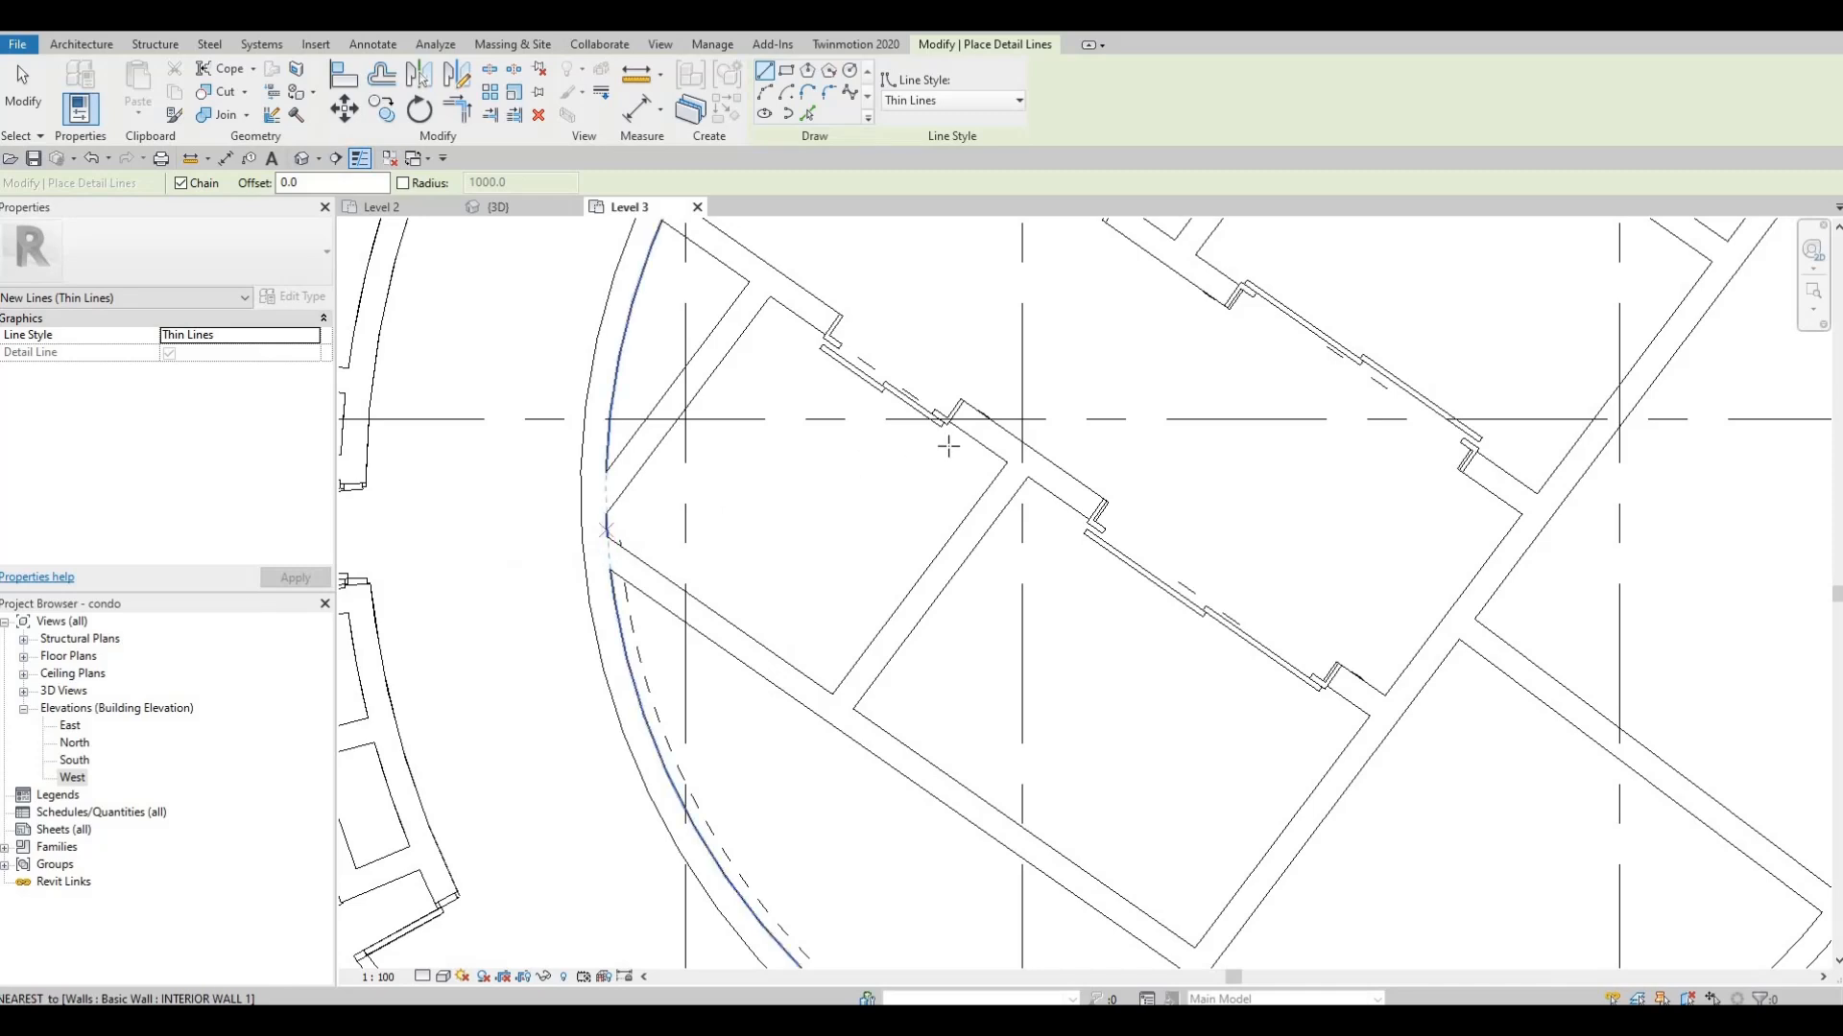
left_click(1003, 462)
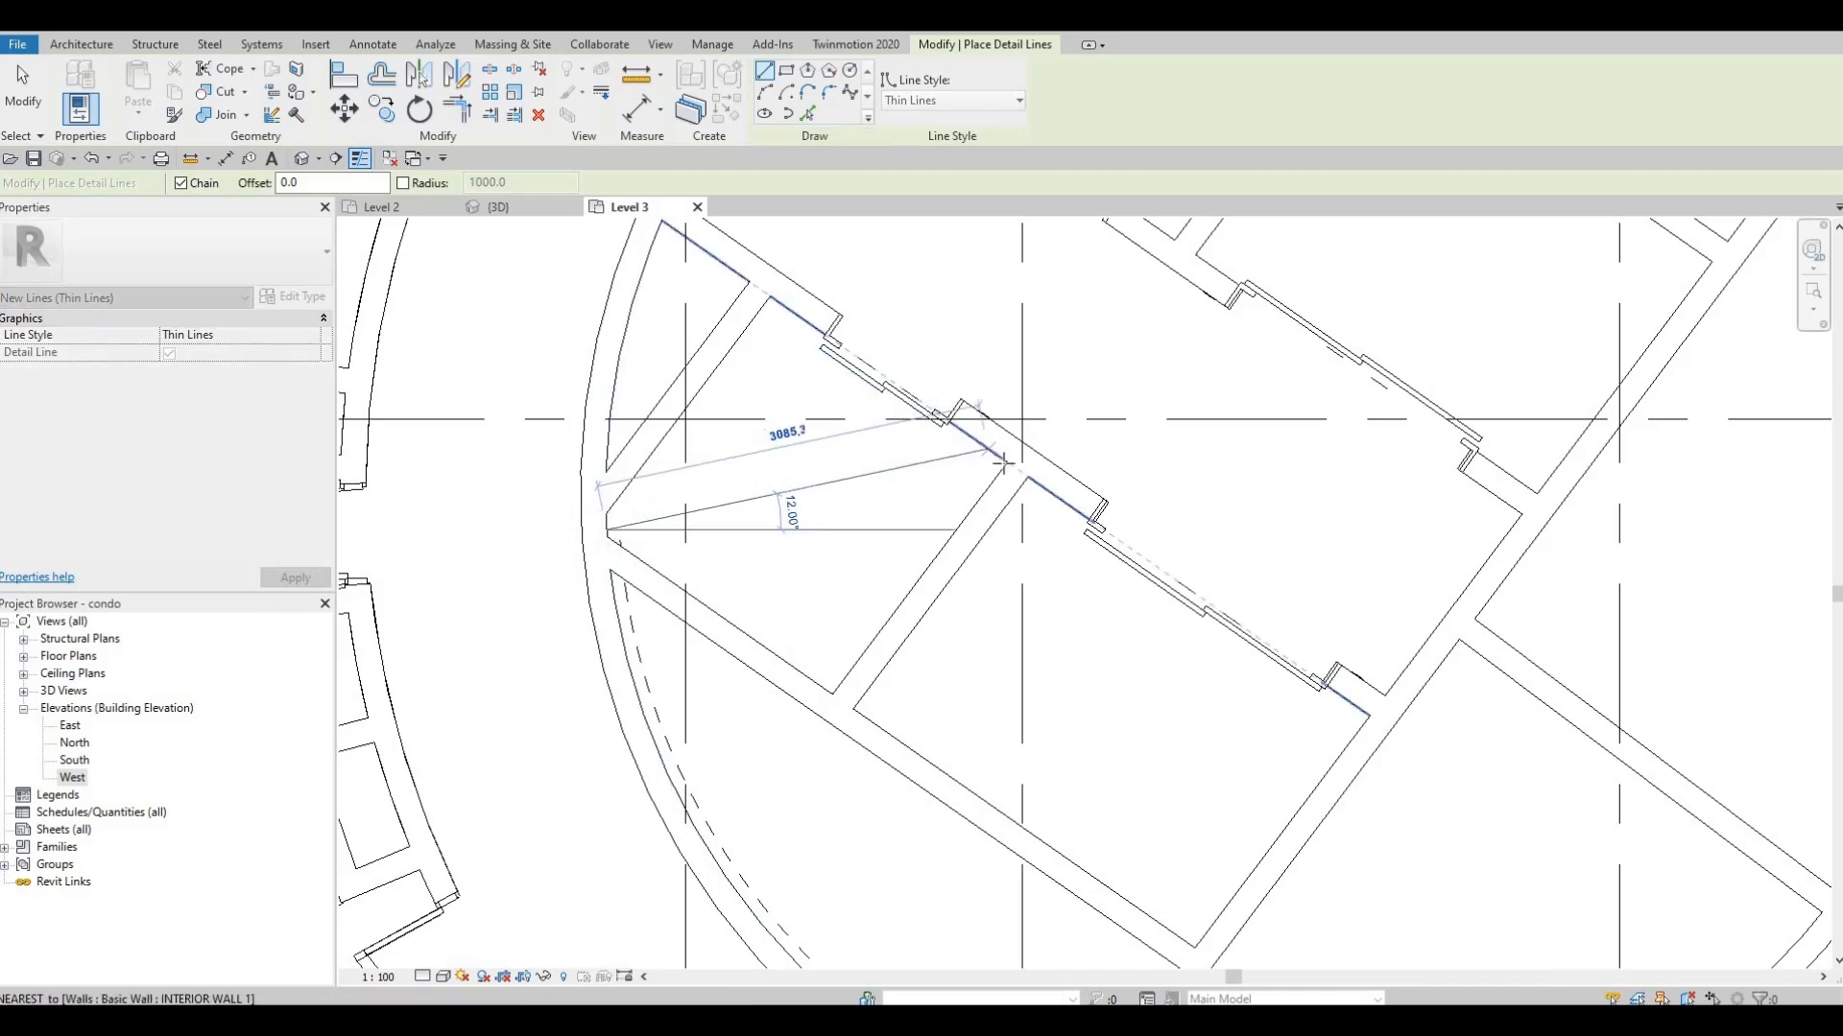
key("Escape")
left_click(768, 299)
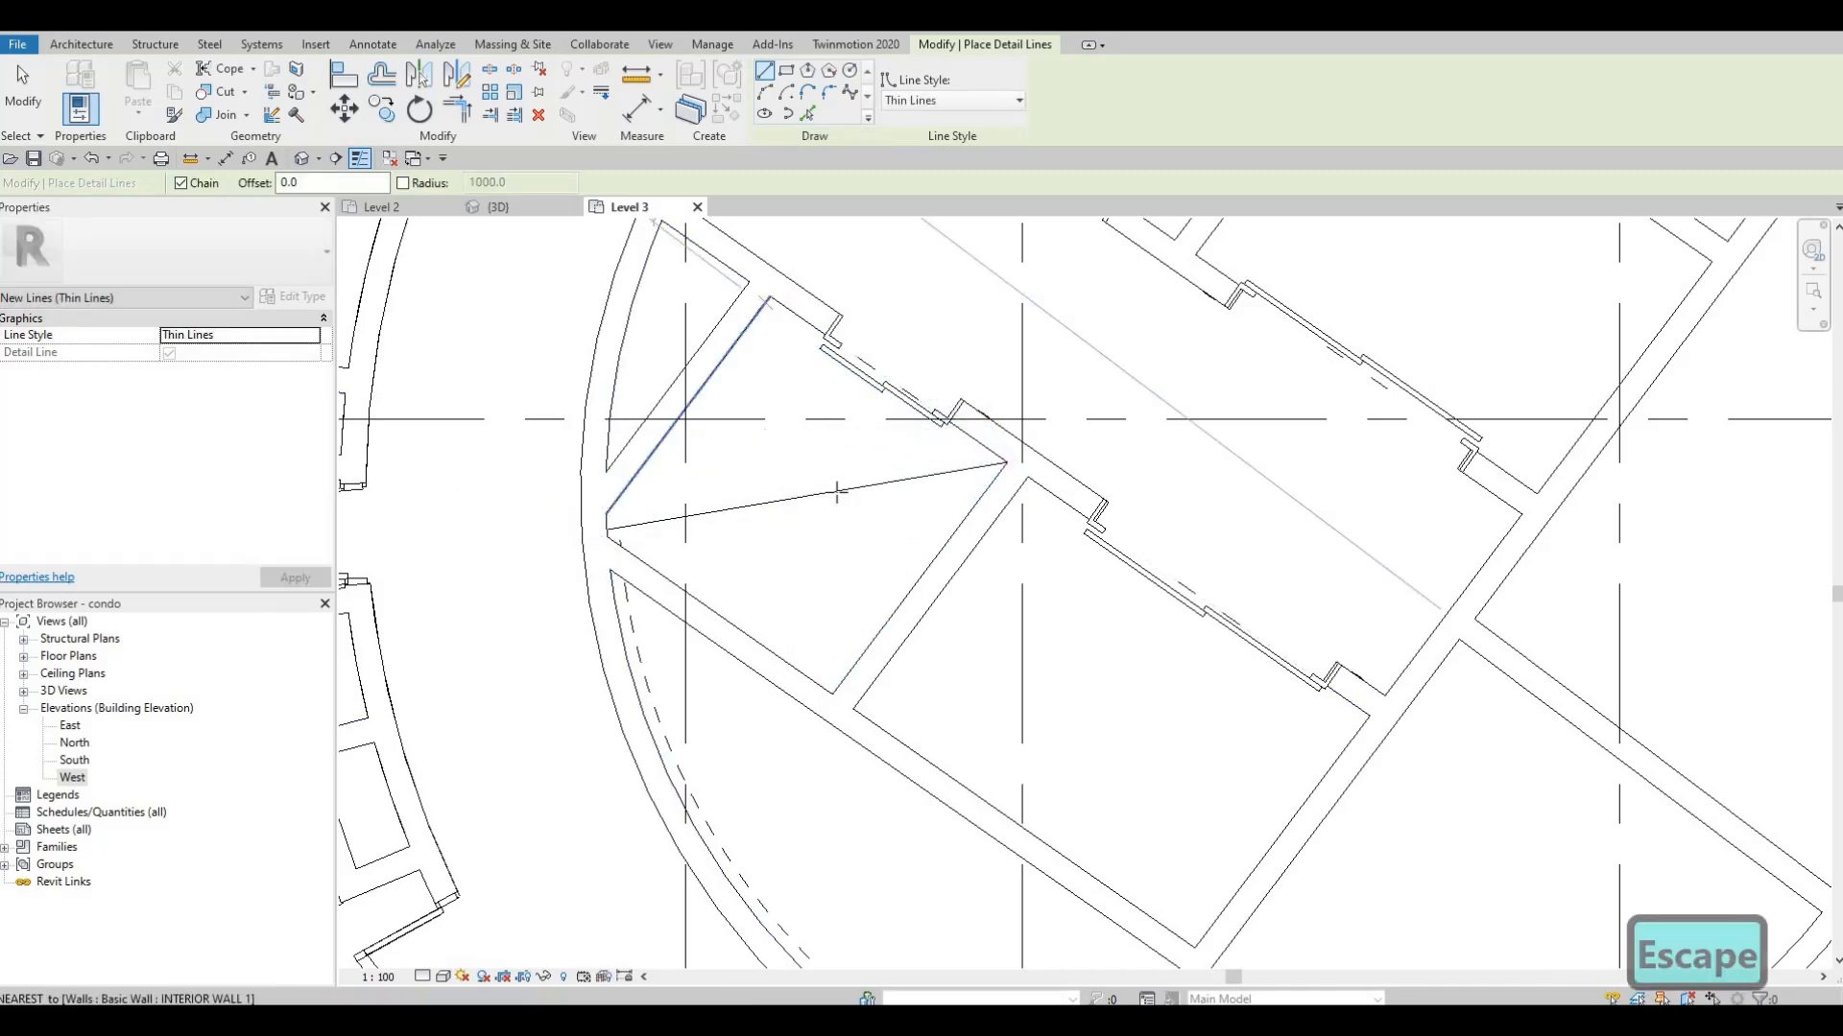
left_click(838, 683)
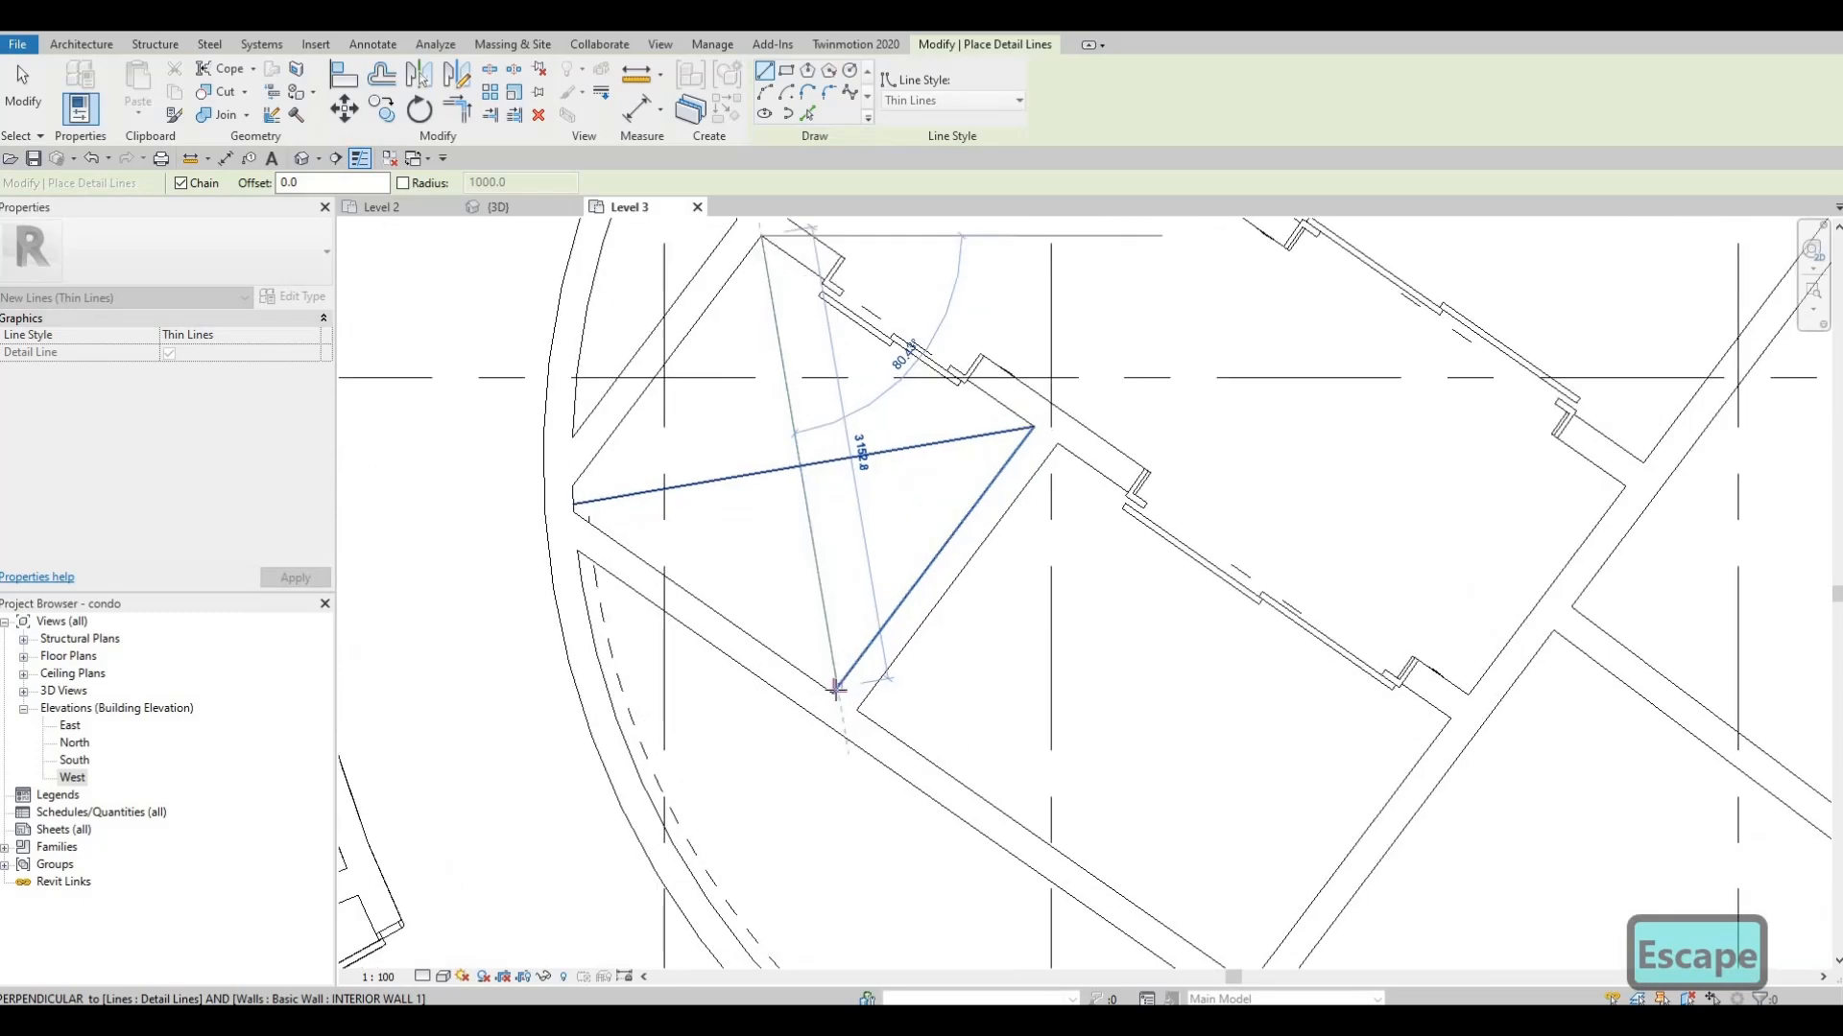
scroll(837, 684, "up", 3)
key("Escape")
key("Escape")
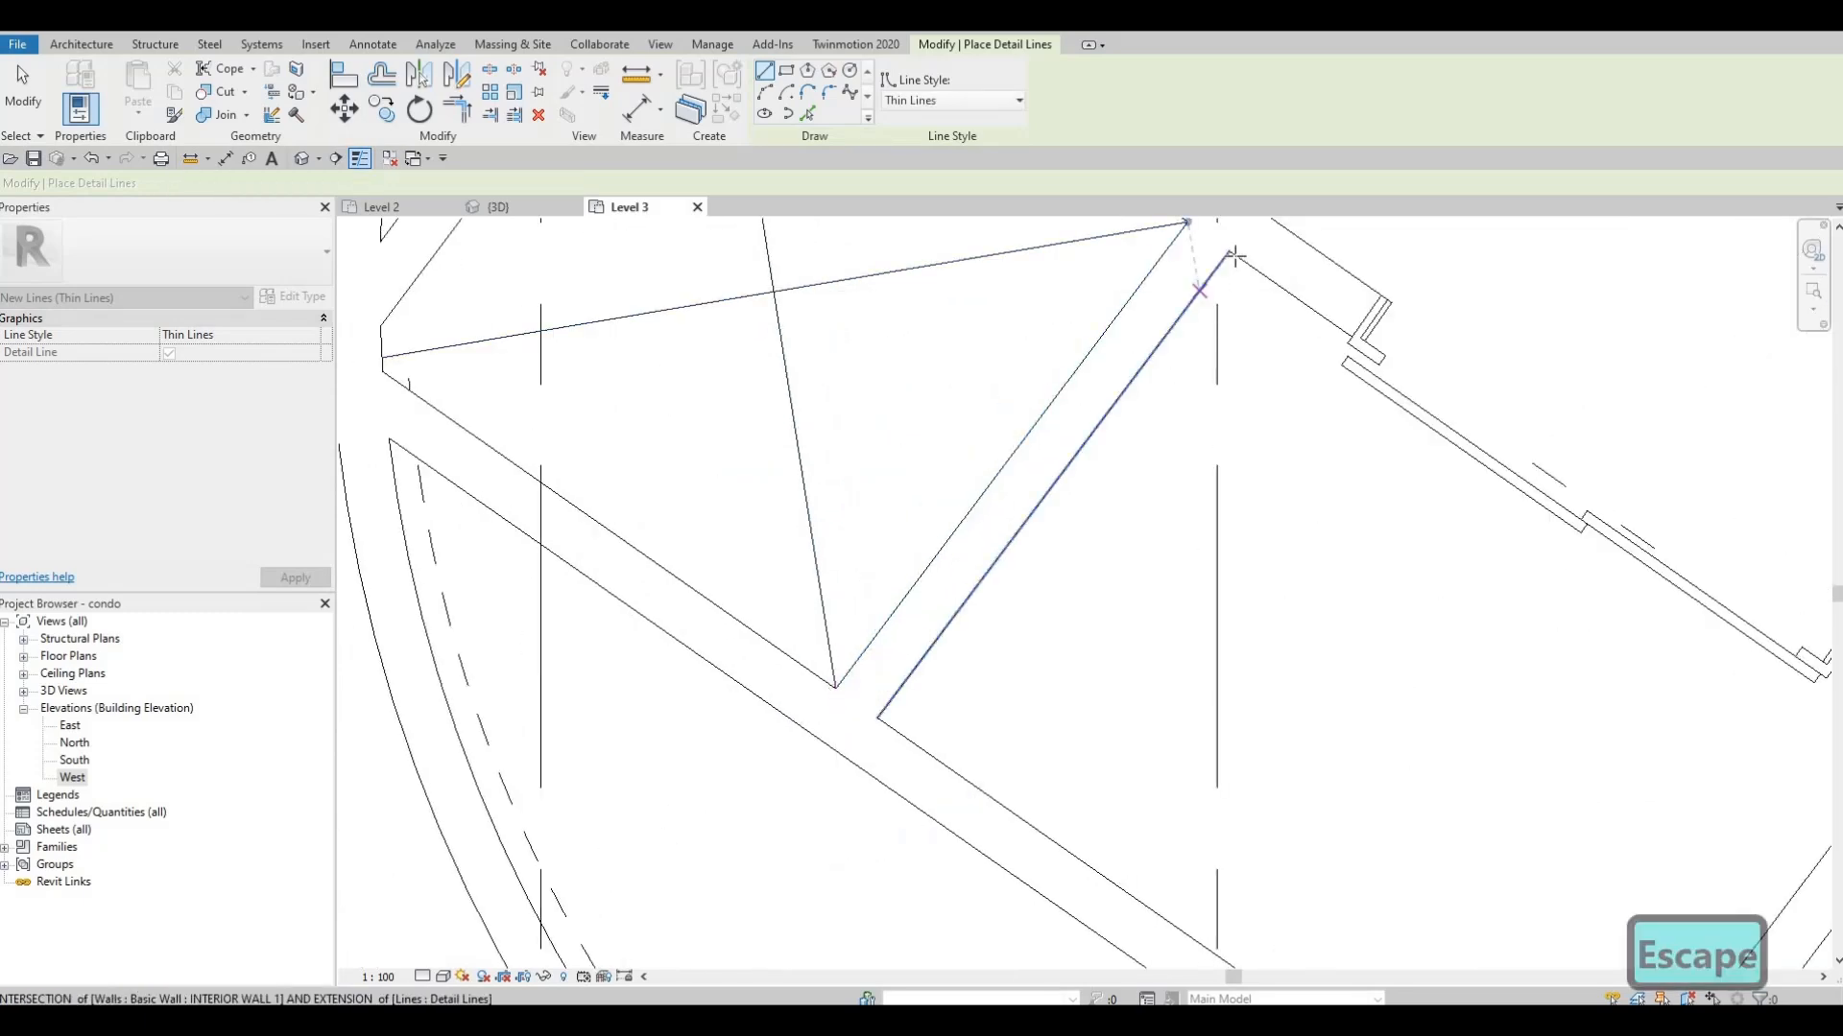
Draw one diagonal detail line across the larger shaft southwest of the lobby, from its northwest corner to its southeast corner
left_click(1233, 256)
middle_click_drag(1291, 669, 737, 167)
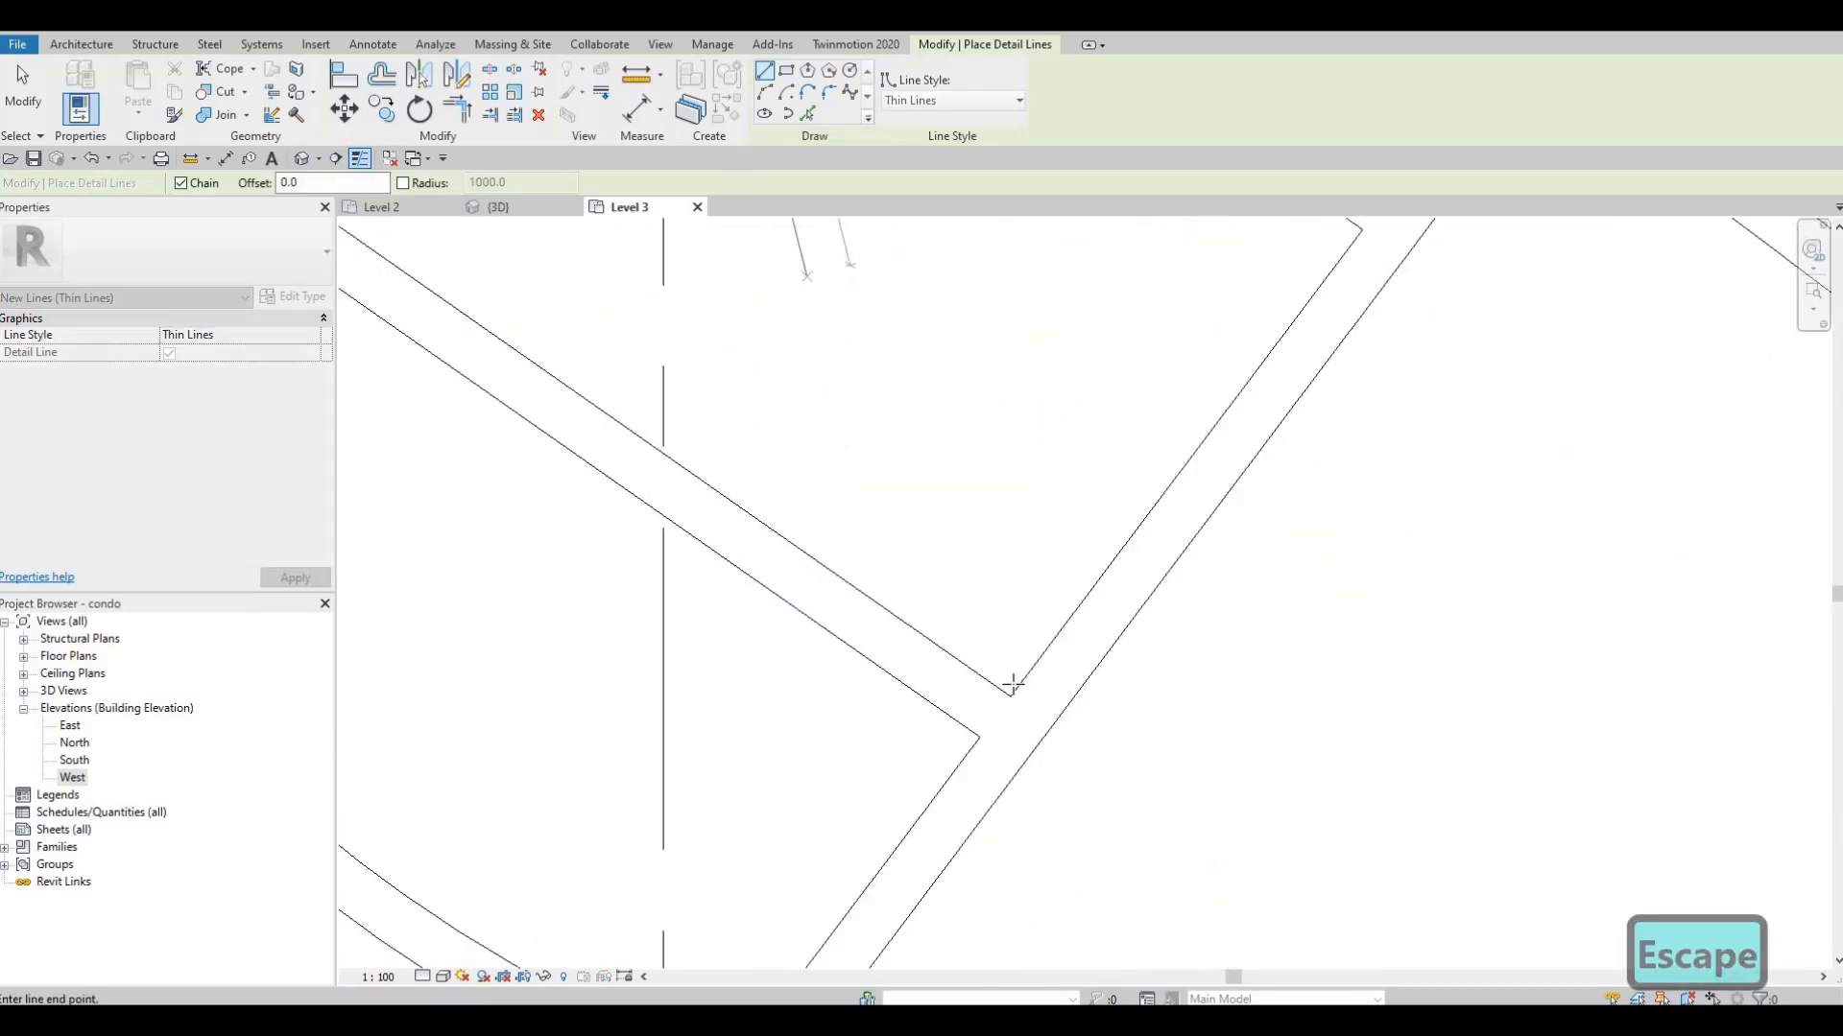
left_click(1015, 699)
key("Escape")
Draw the second diagonal across the larger southwest shaft, from its west corner to the corner beside the elevator door
middle_click_drag(473, 498, 615, 749)
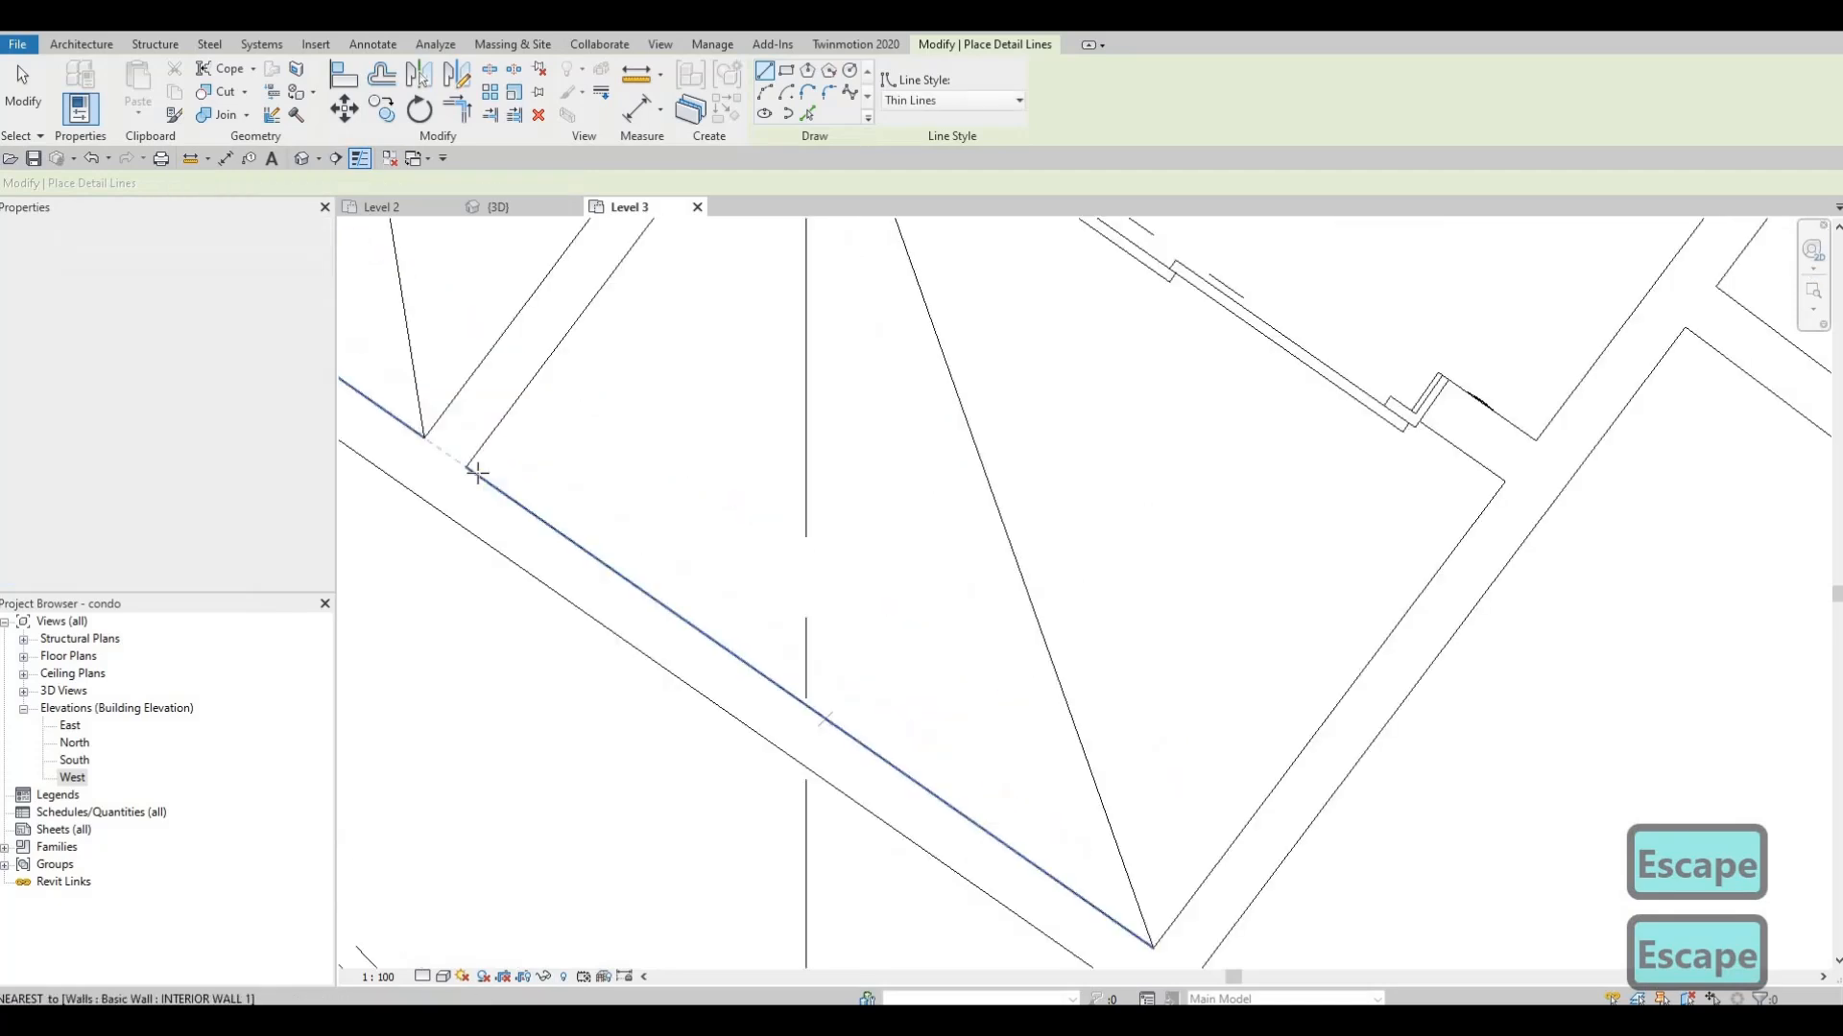
left_click(468, 470)
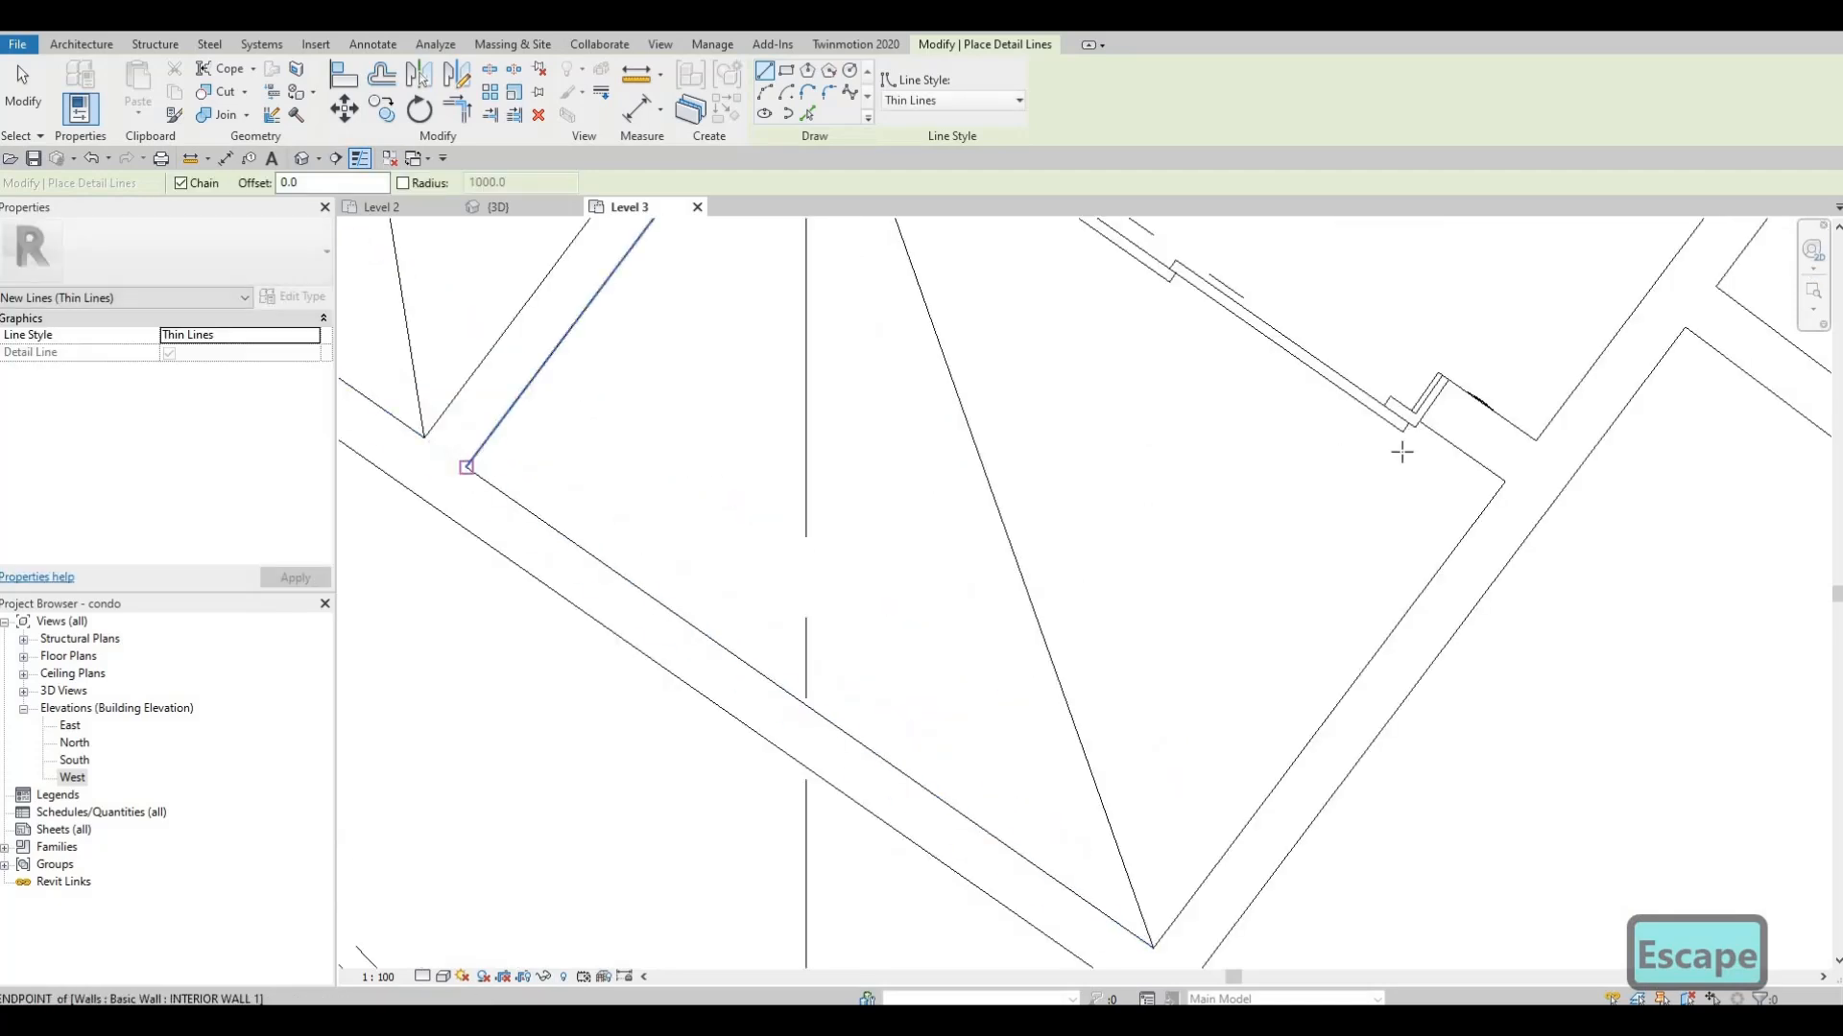
left_click(1499, 476)
scroll(1499, 470, "up", 2)
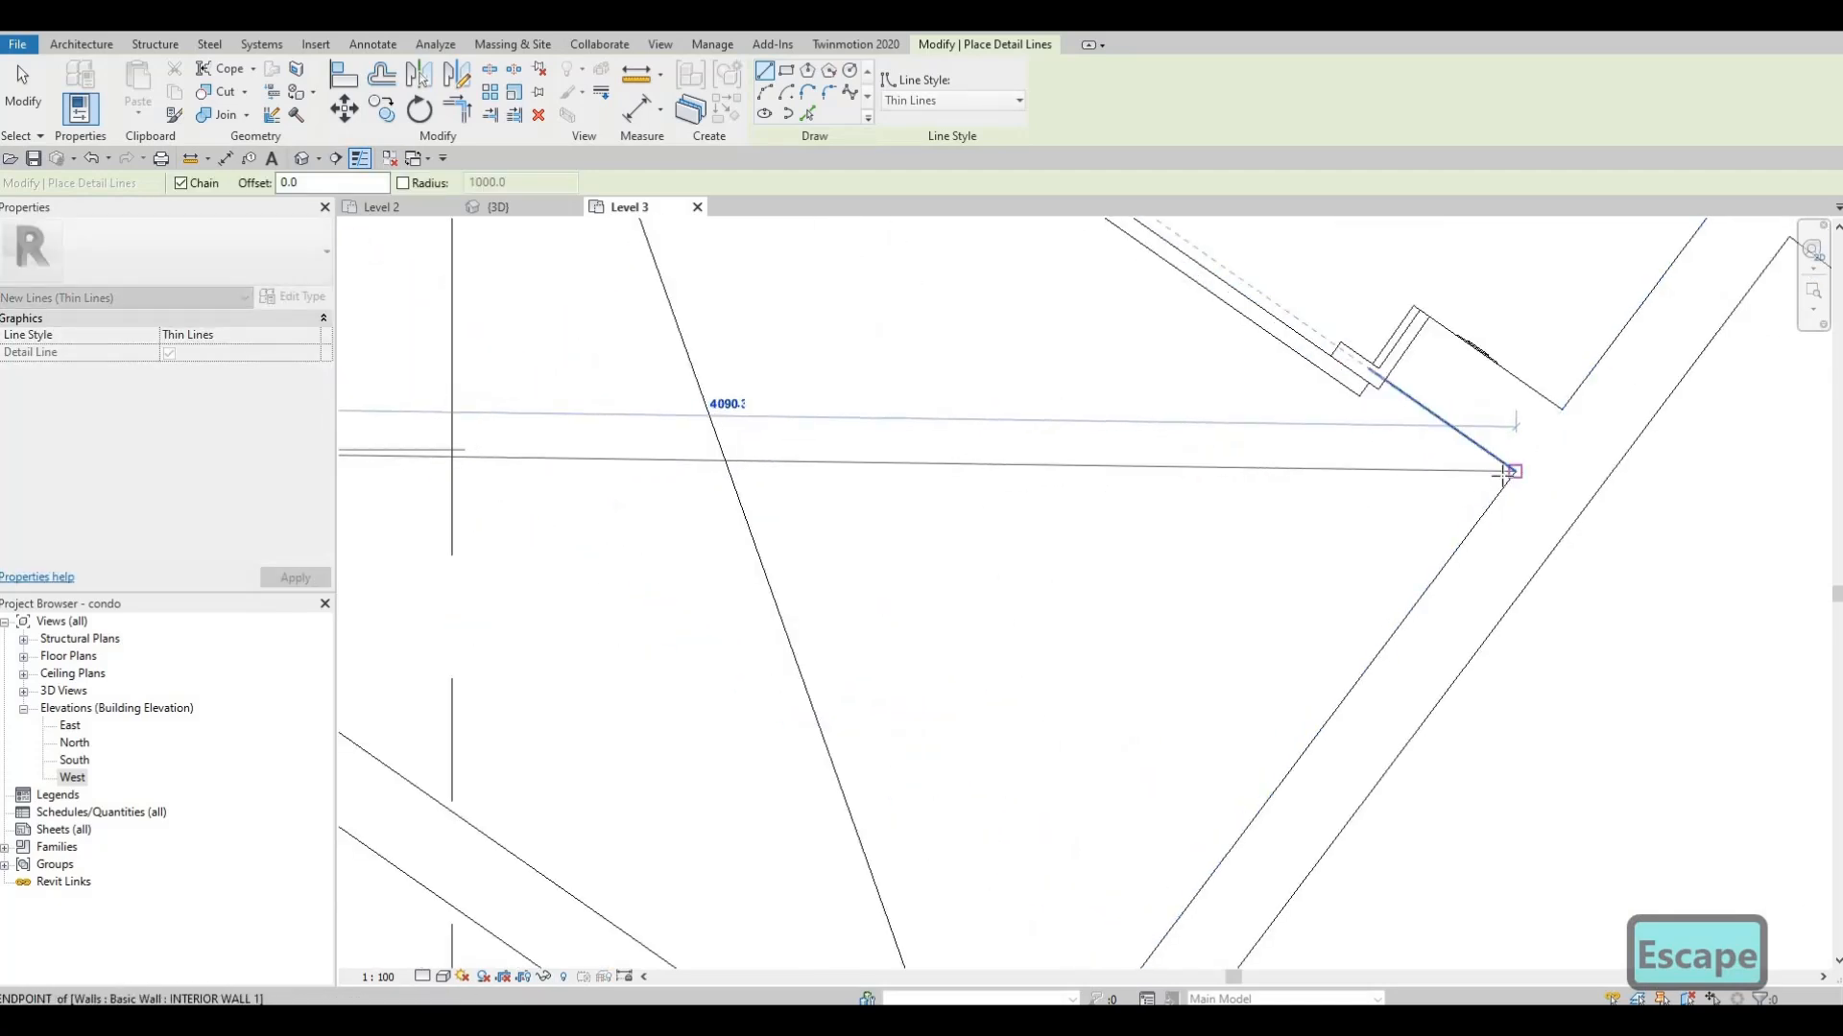
key("Escape")
Draw two crossing diagonal detail lines between opposite corners of the larger elevator shaft northeast of the lobby
scroll(1401, 643, "down", 2)
middle_click_drag(1493, 559, 1481, 633)
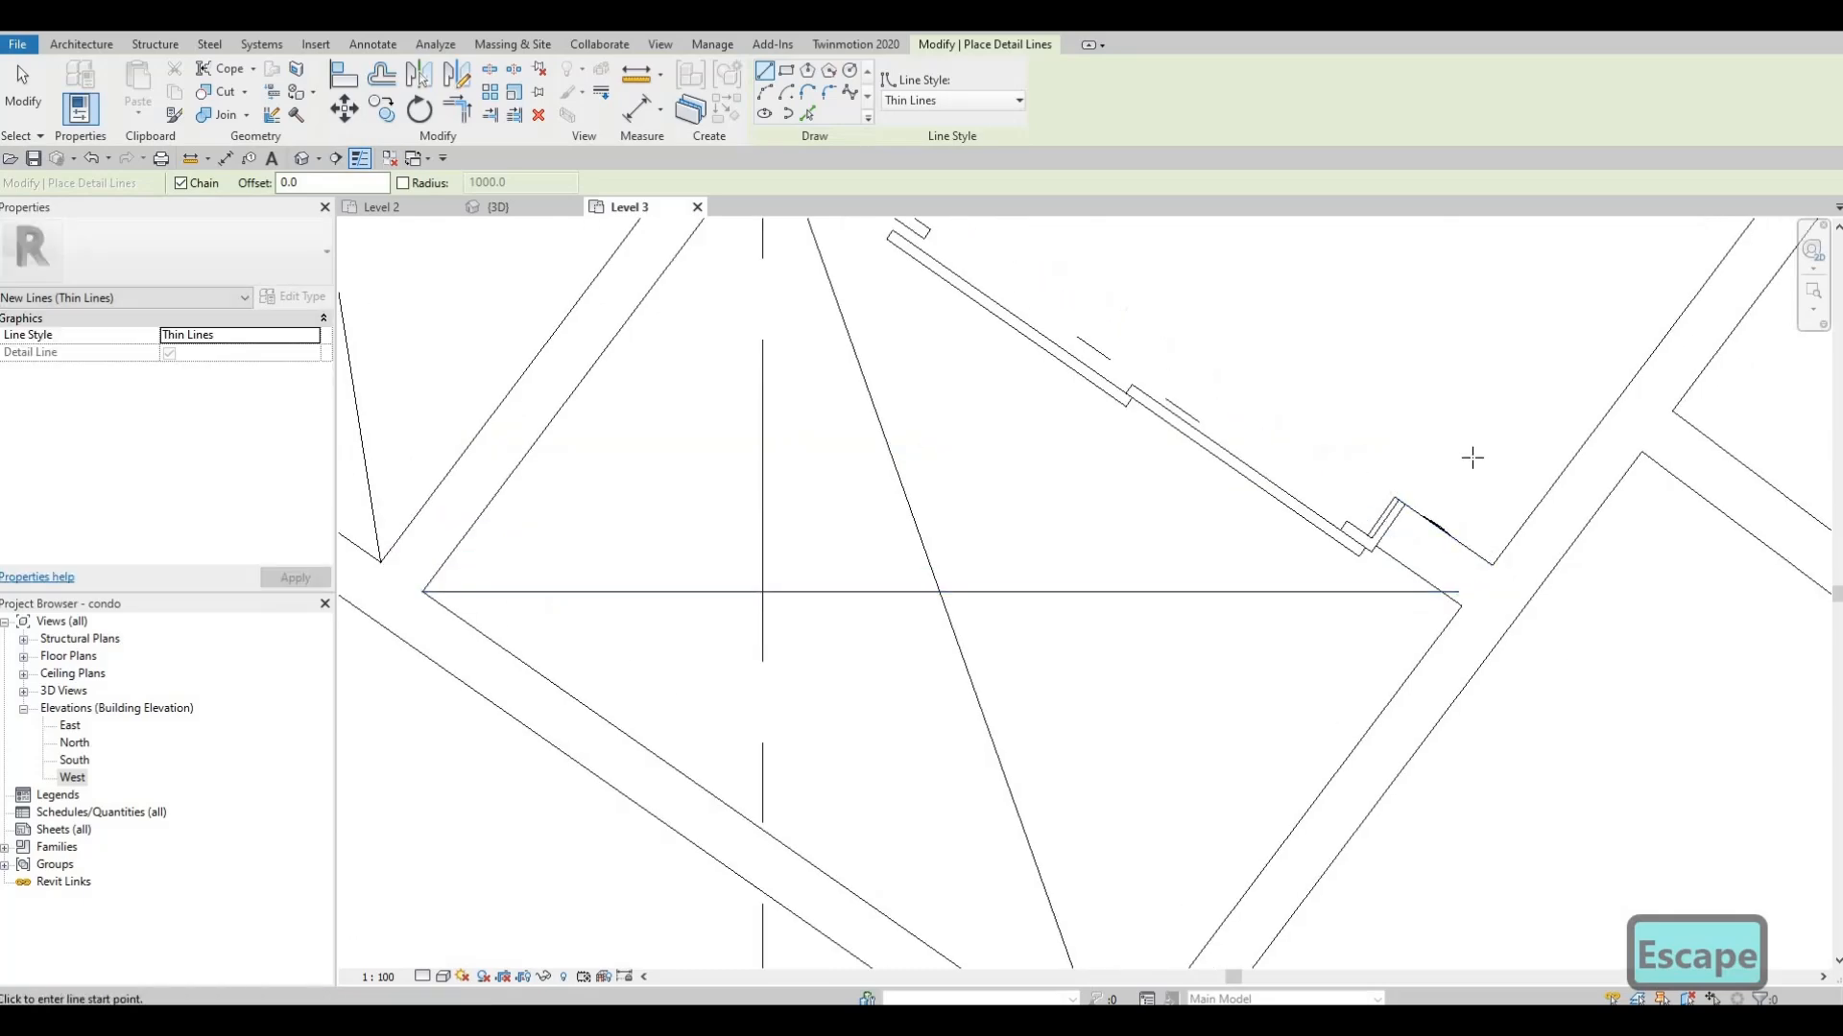
scroll(1408, 640, "down", 2)
scroll(1555, 629, "up", 3)
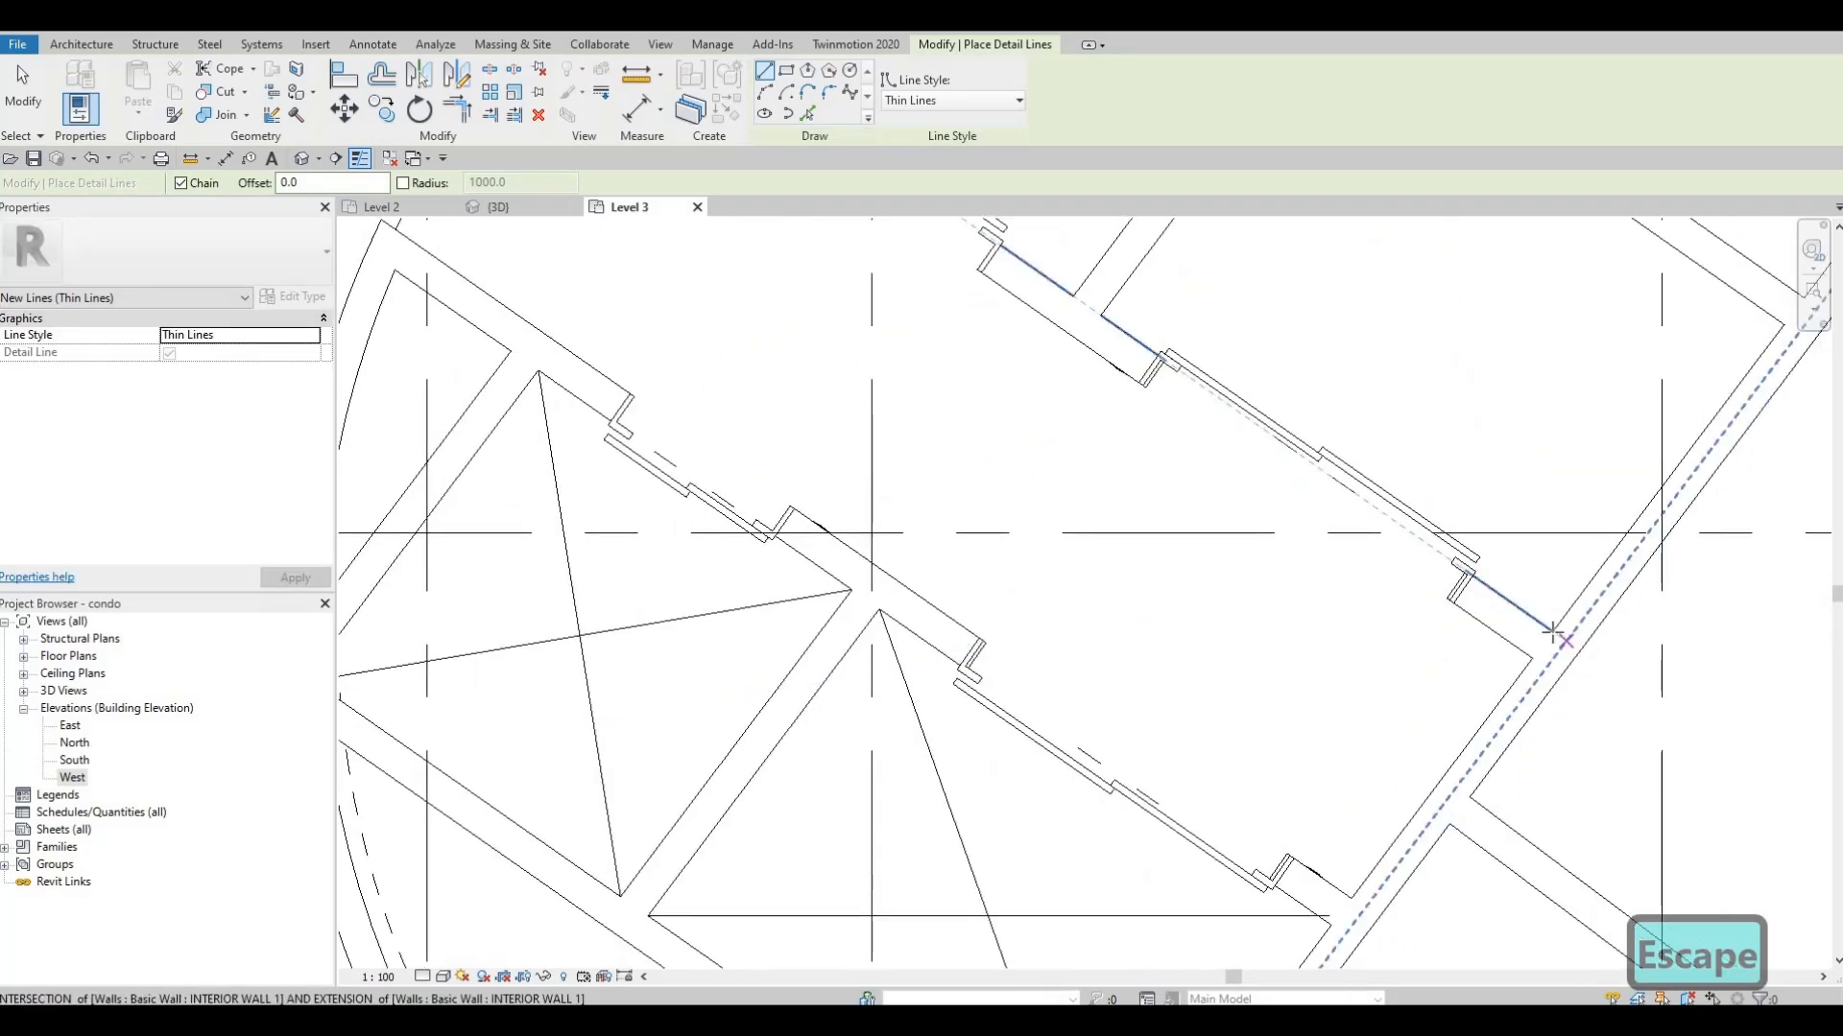
left_click(1553, 631)
middle_click_drag(1254, 502, 1168, 895)
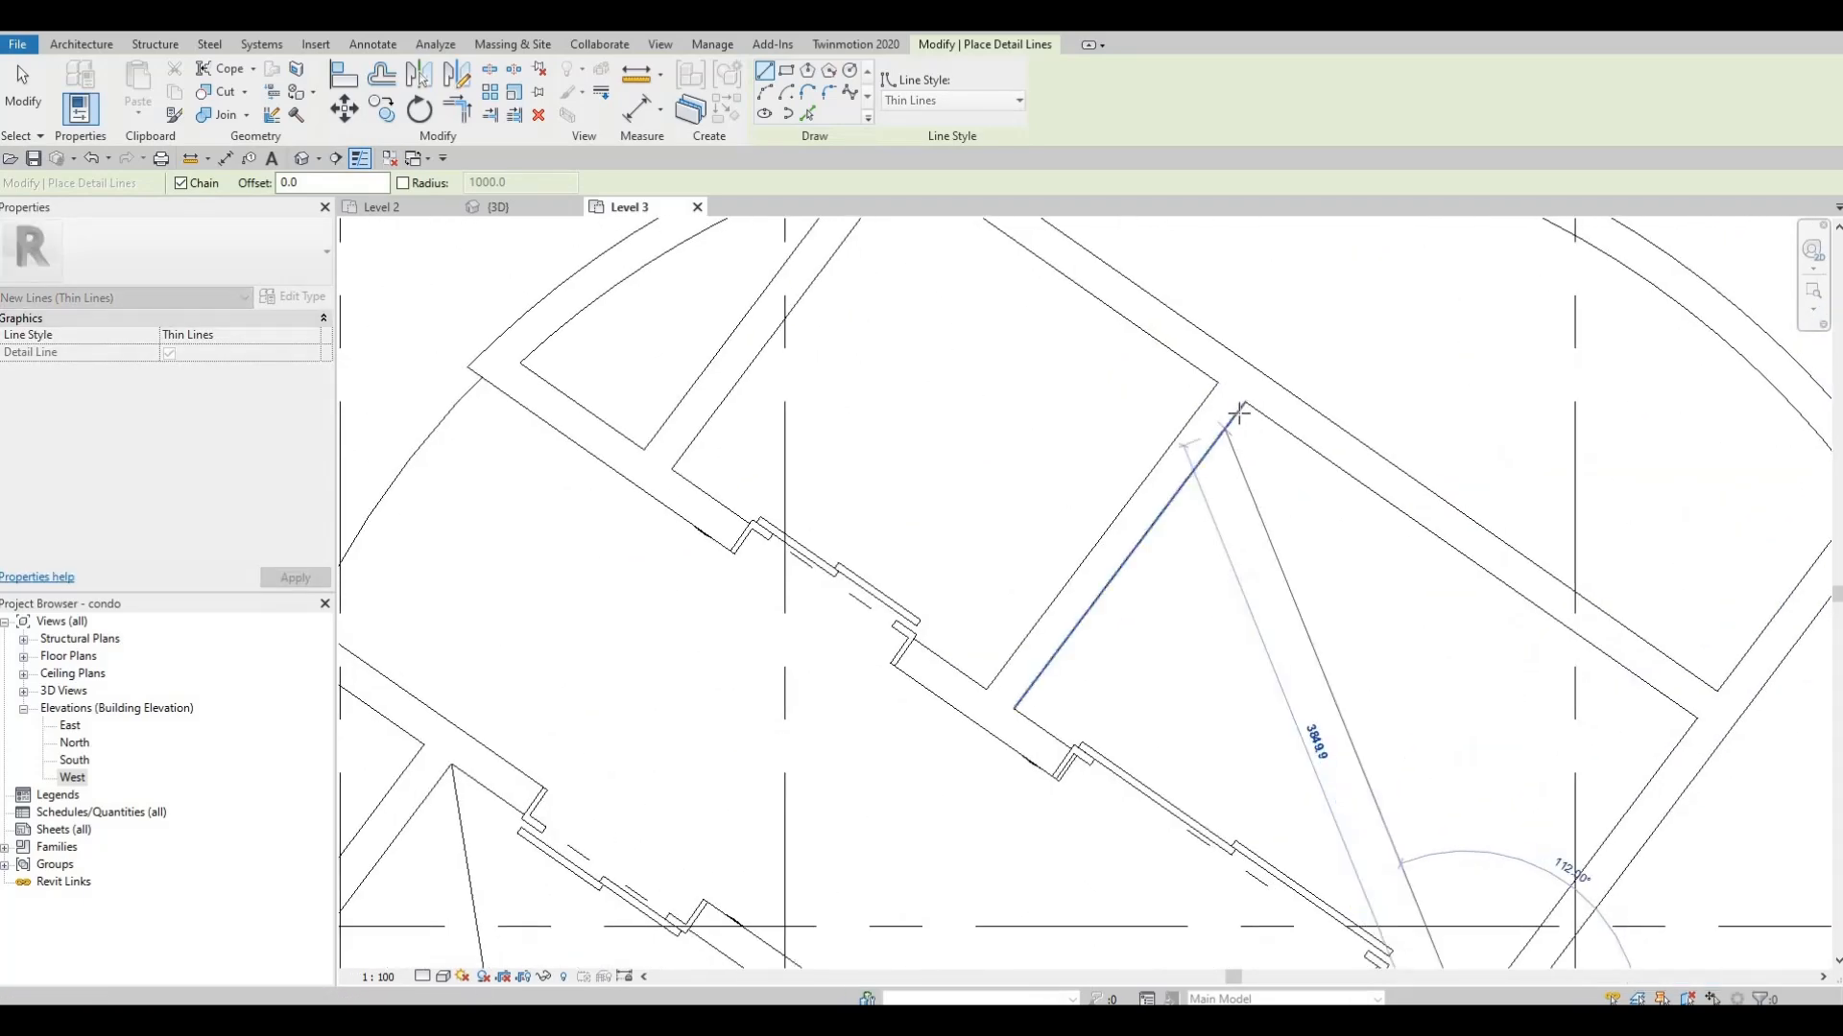
left_click(1244, 403)
key("Escape")
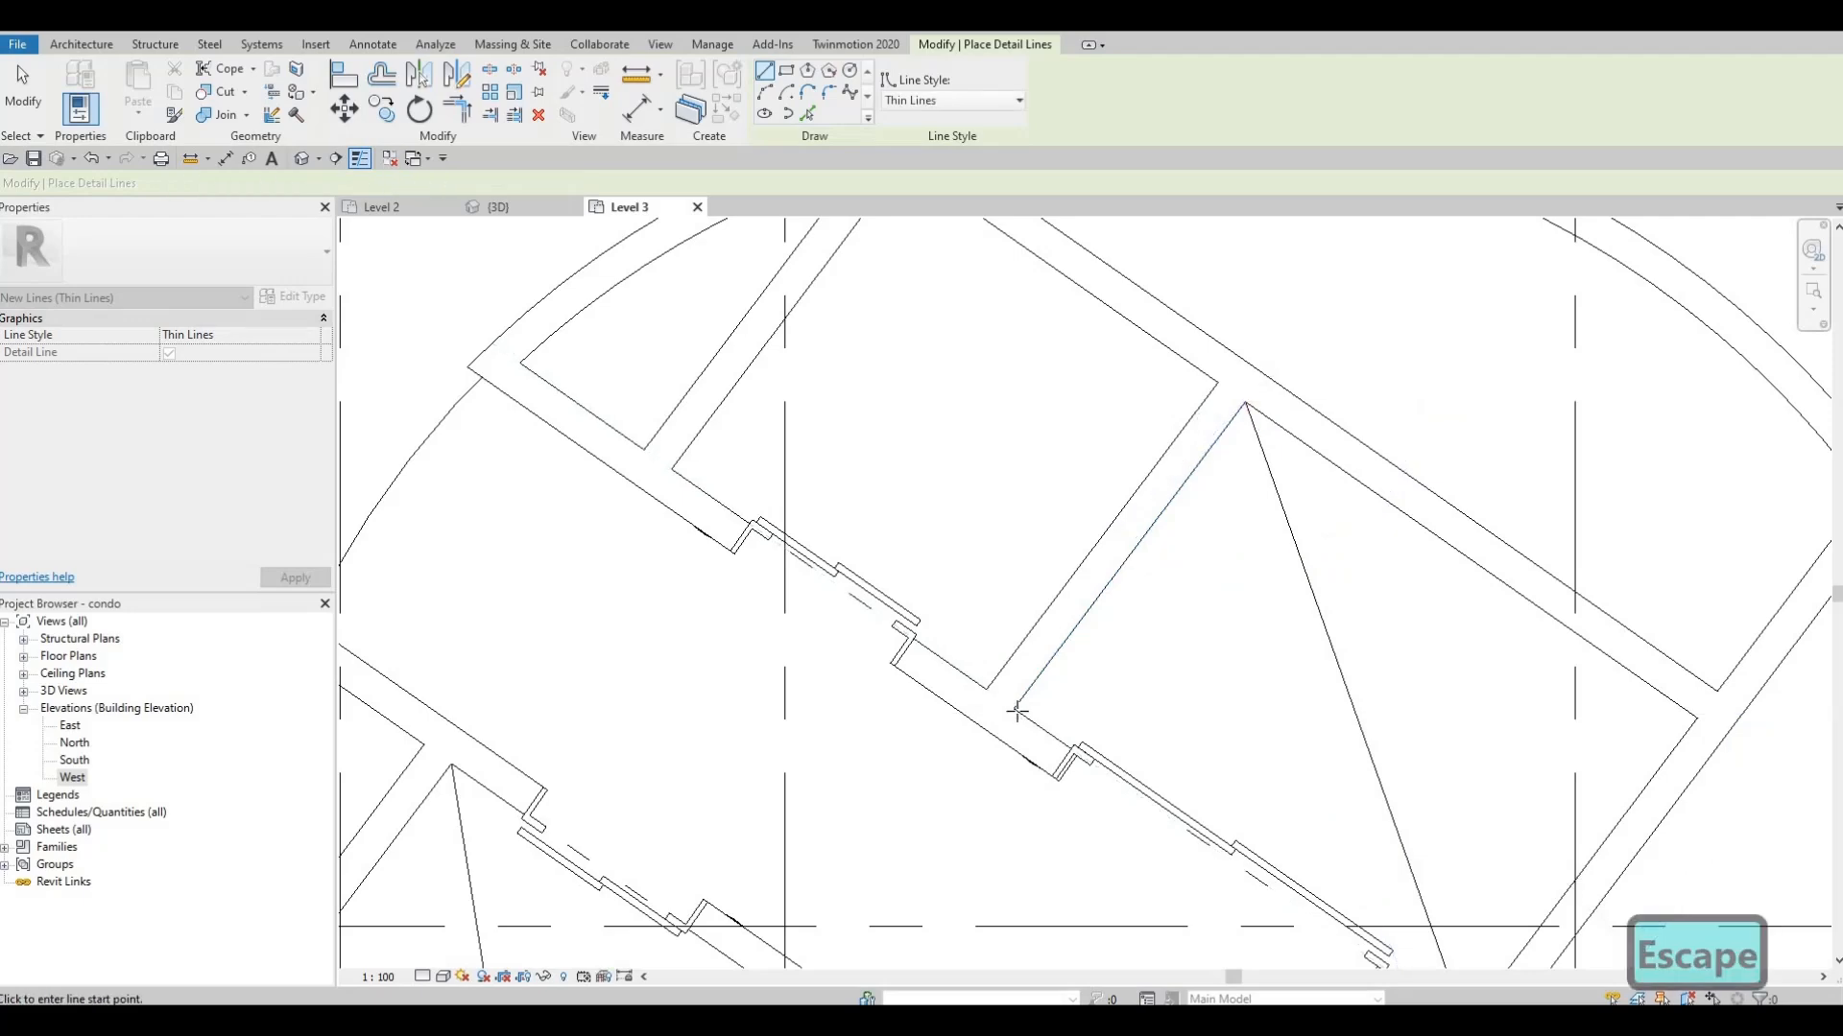
left_click(1015, 708)
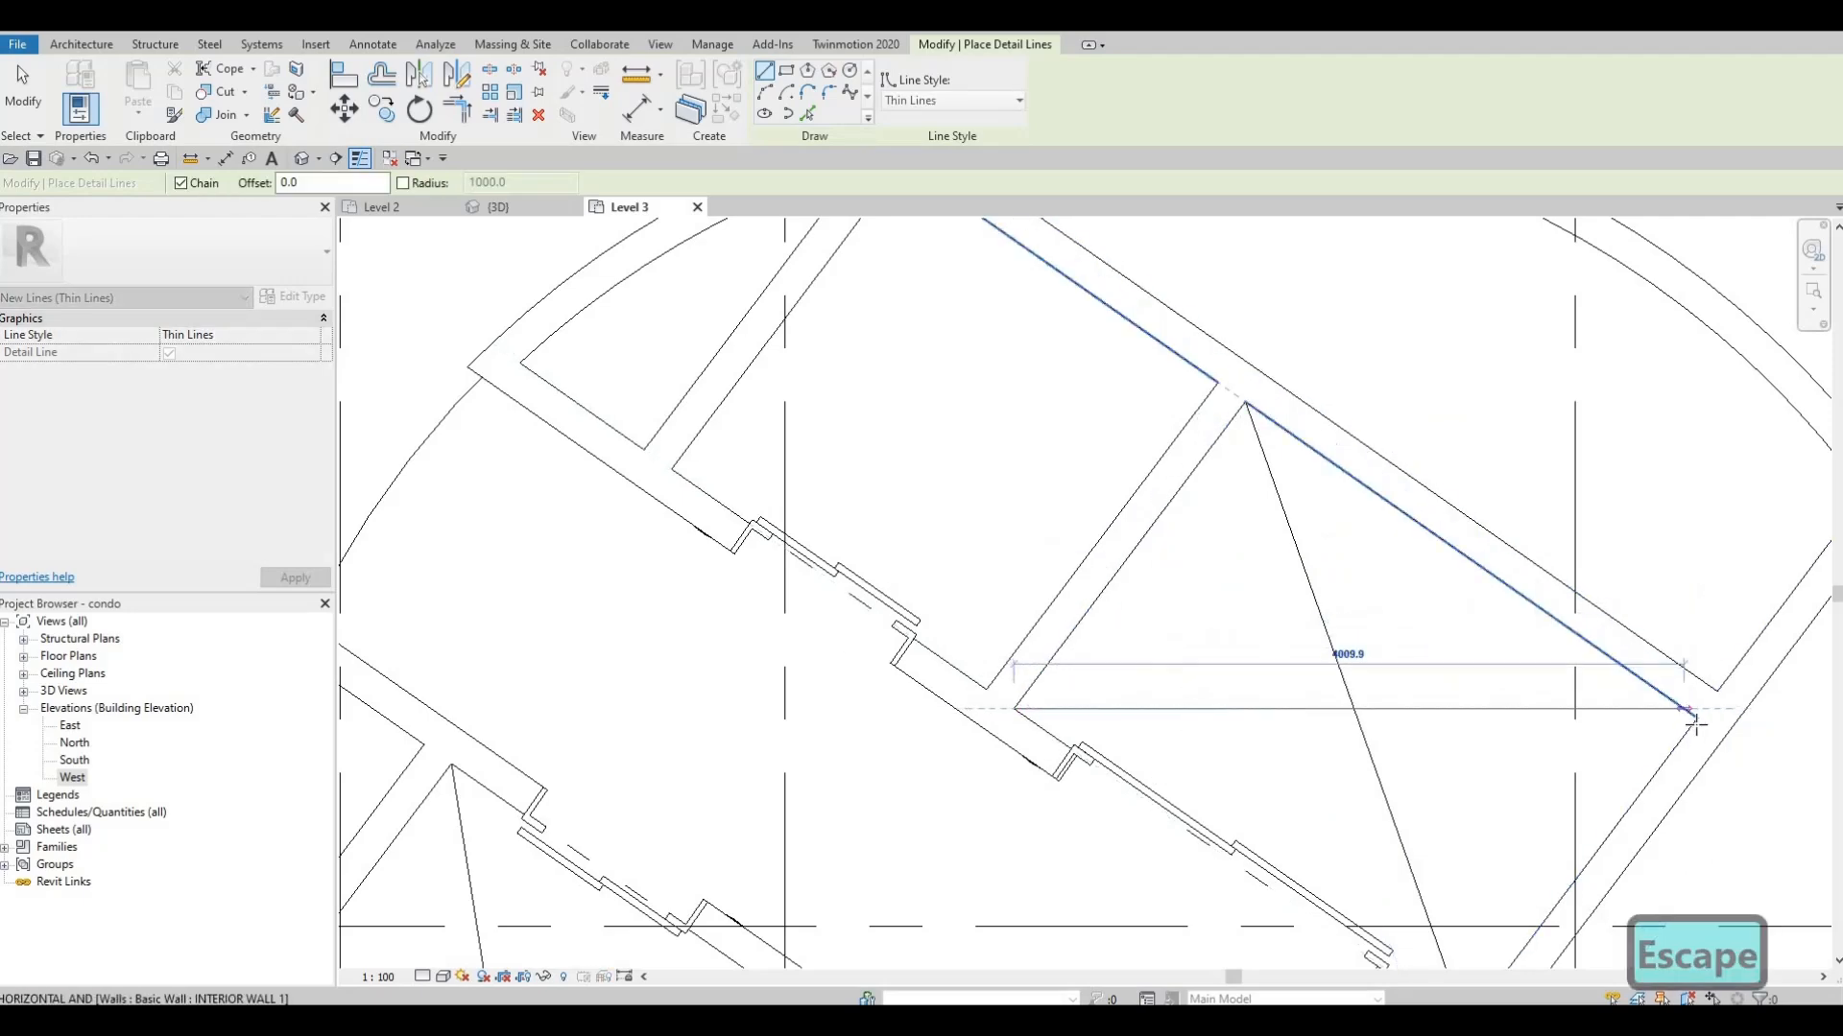
left_click(1692, 715)
scroll(1692, 715, "up", 3)
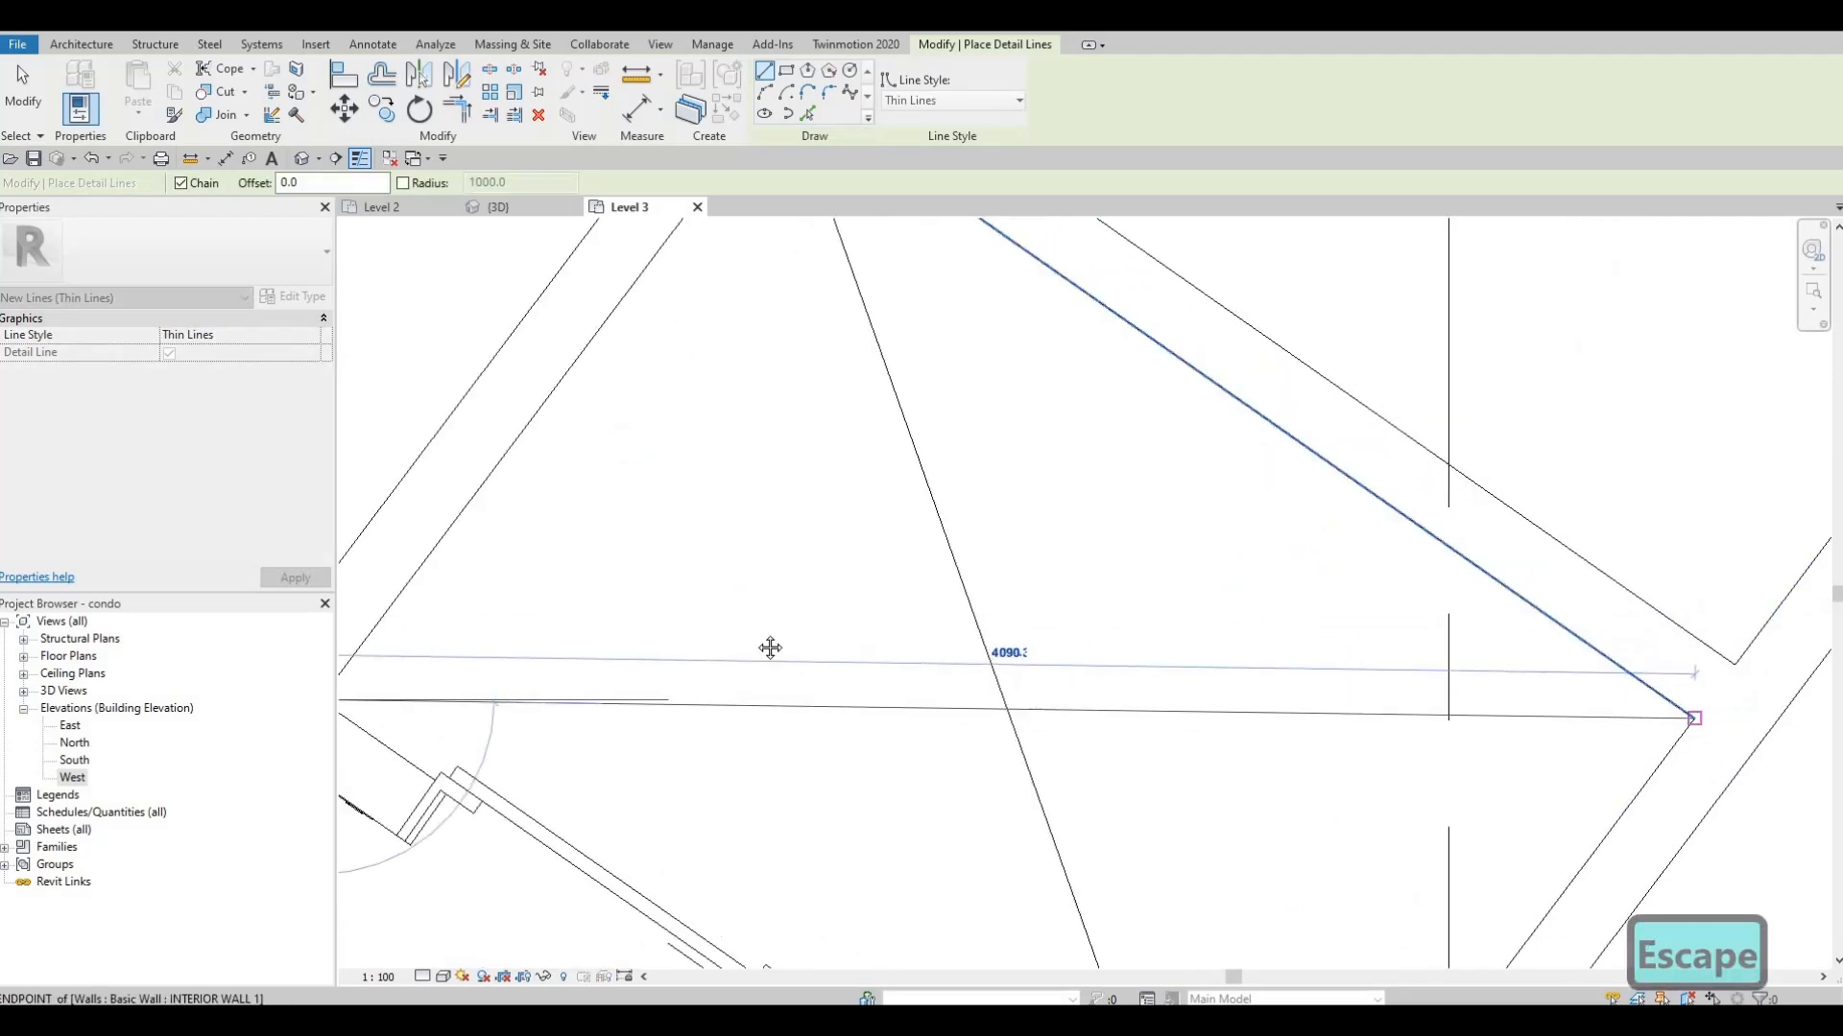
key("Escape")
Draw two crossing diagonal detail lines in the smaller shaft northeast of the lobby and end the detail line command
middle_click_drag(482, 643, 1233, 715)
scroll(1234, 715, "down", 2)
left_click(1089, 732)
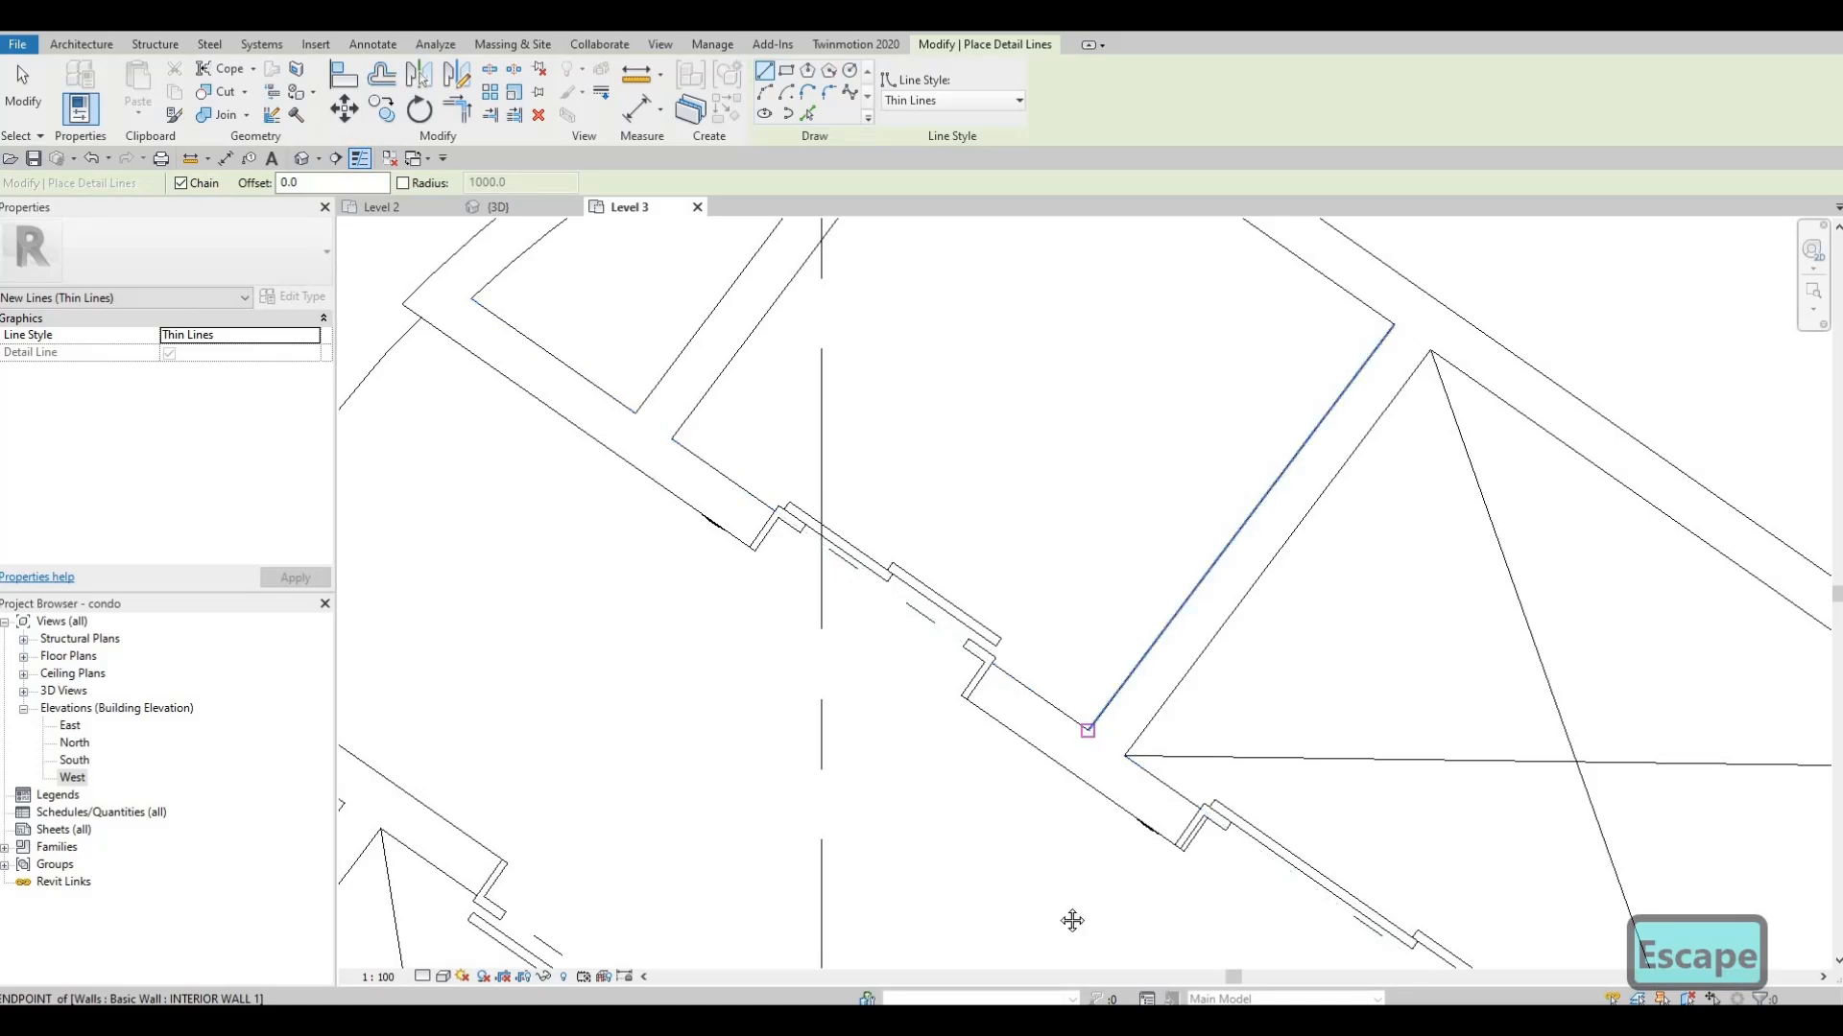
middle_click_drag(951, 535, 950, 930)
left_click(979, 432)
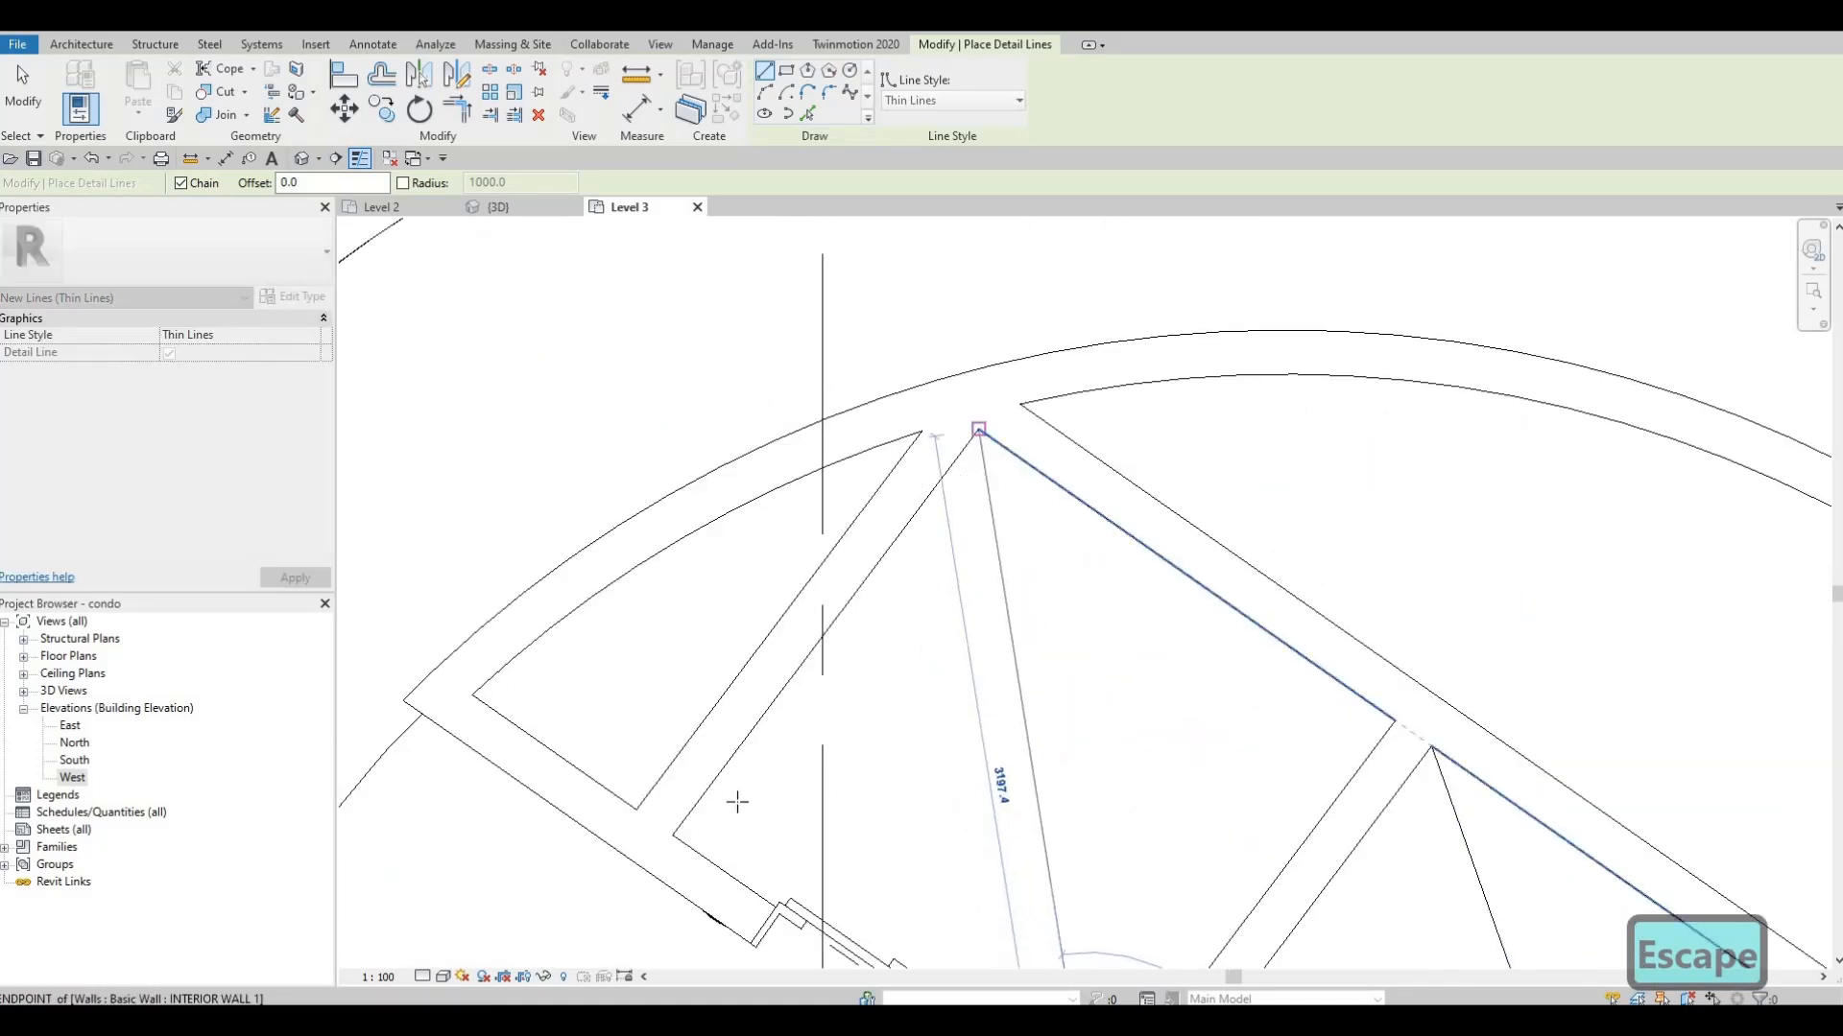
key("Escape")
left_click(675, 835)
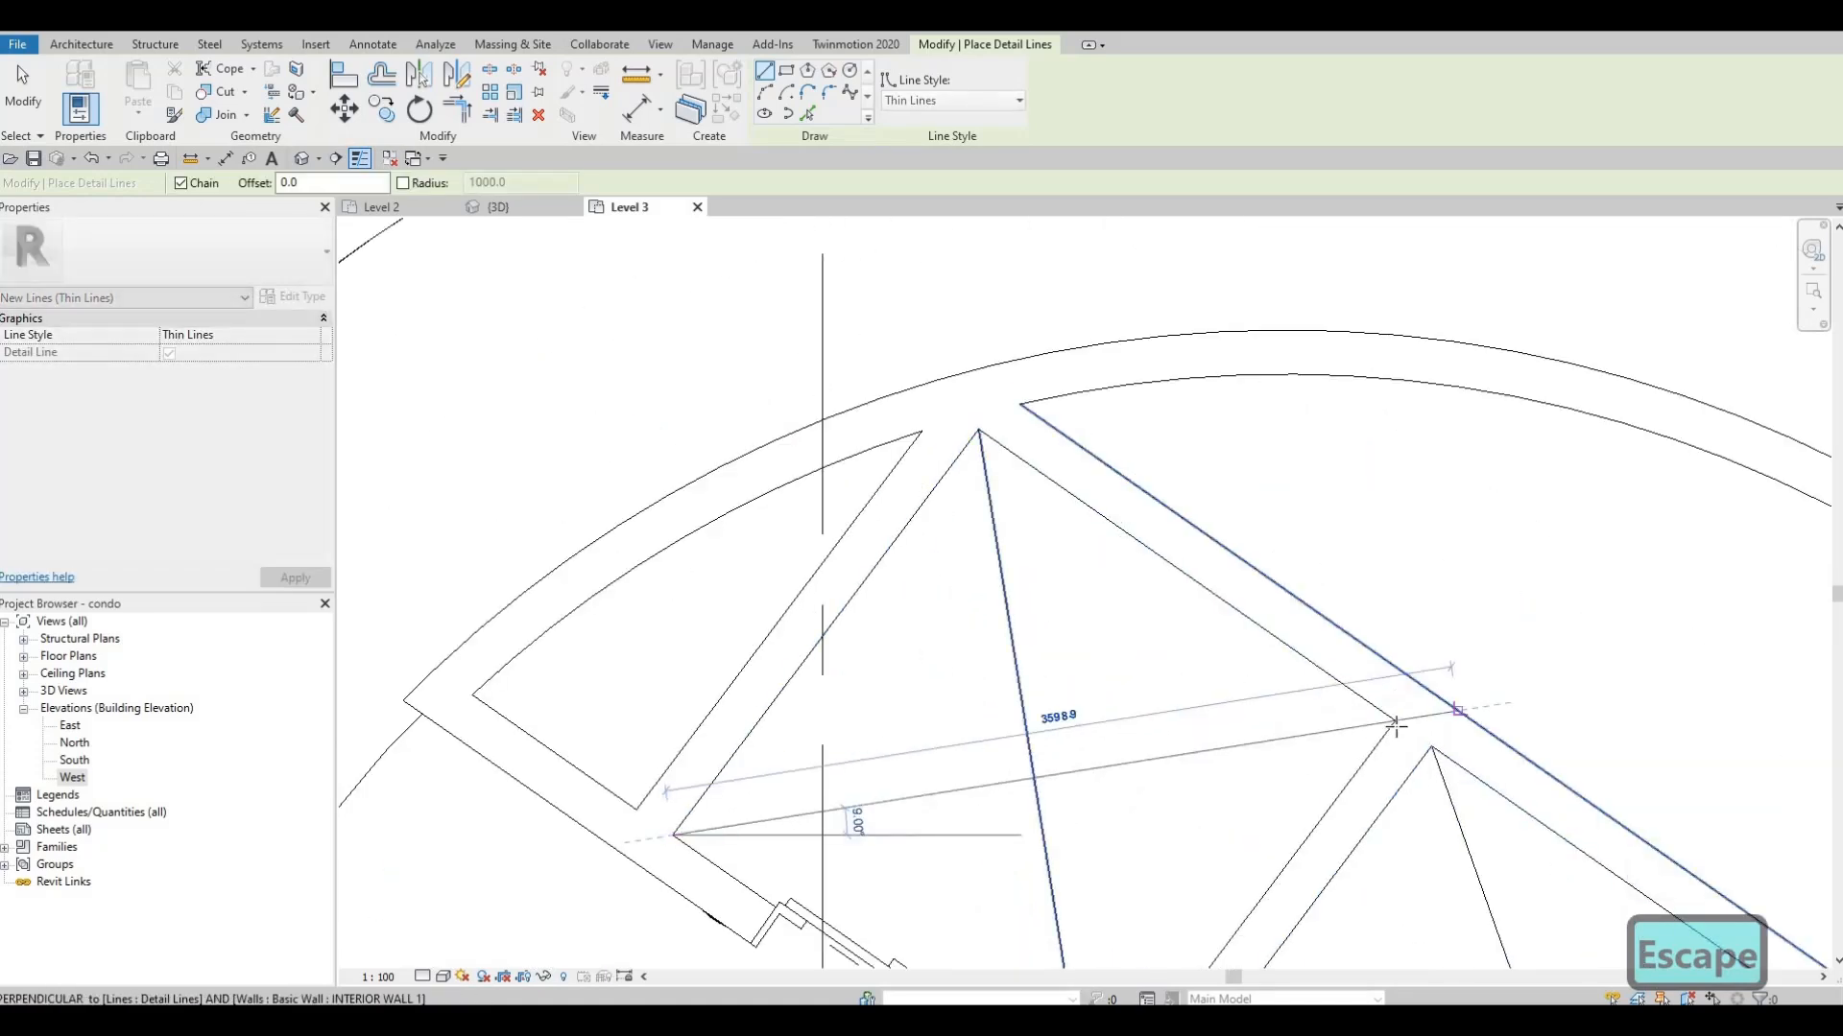
left_click(1364, 785)
key("Escape")
scroll(1184, 440, "down", 3)
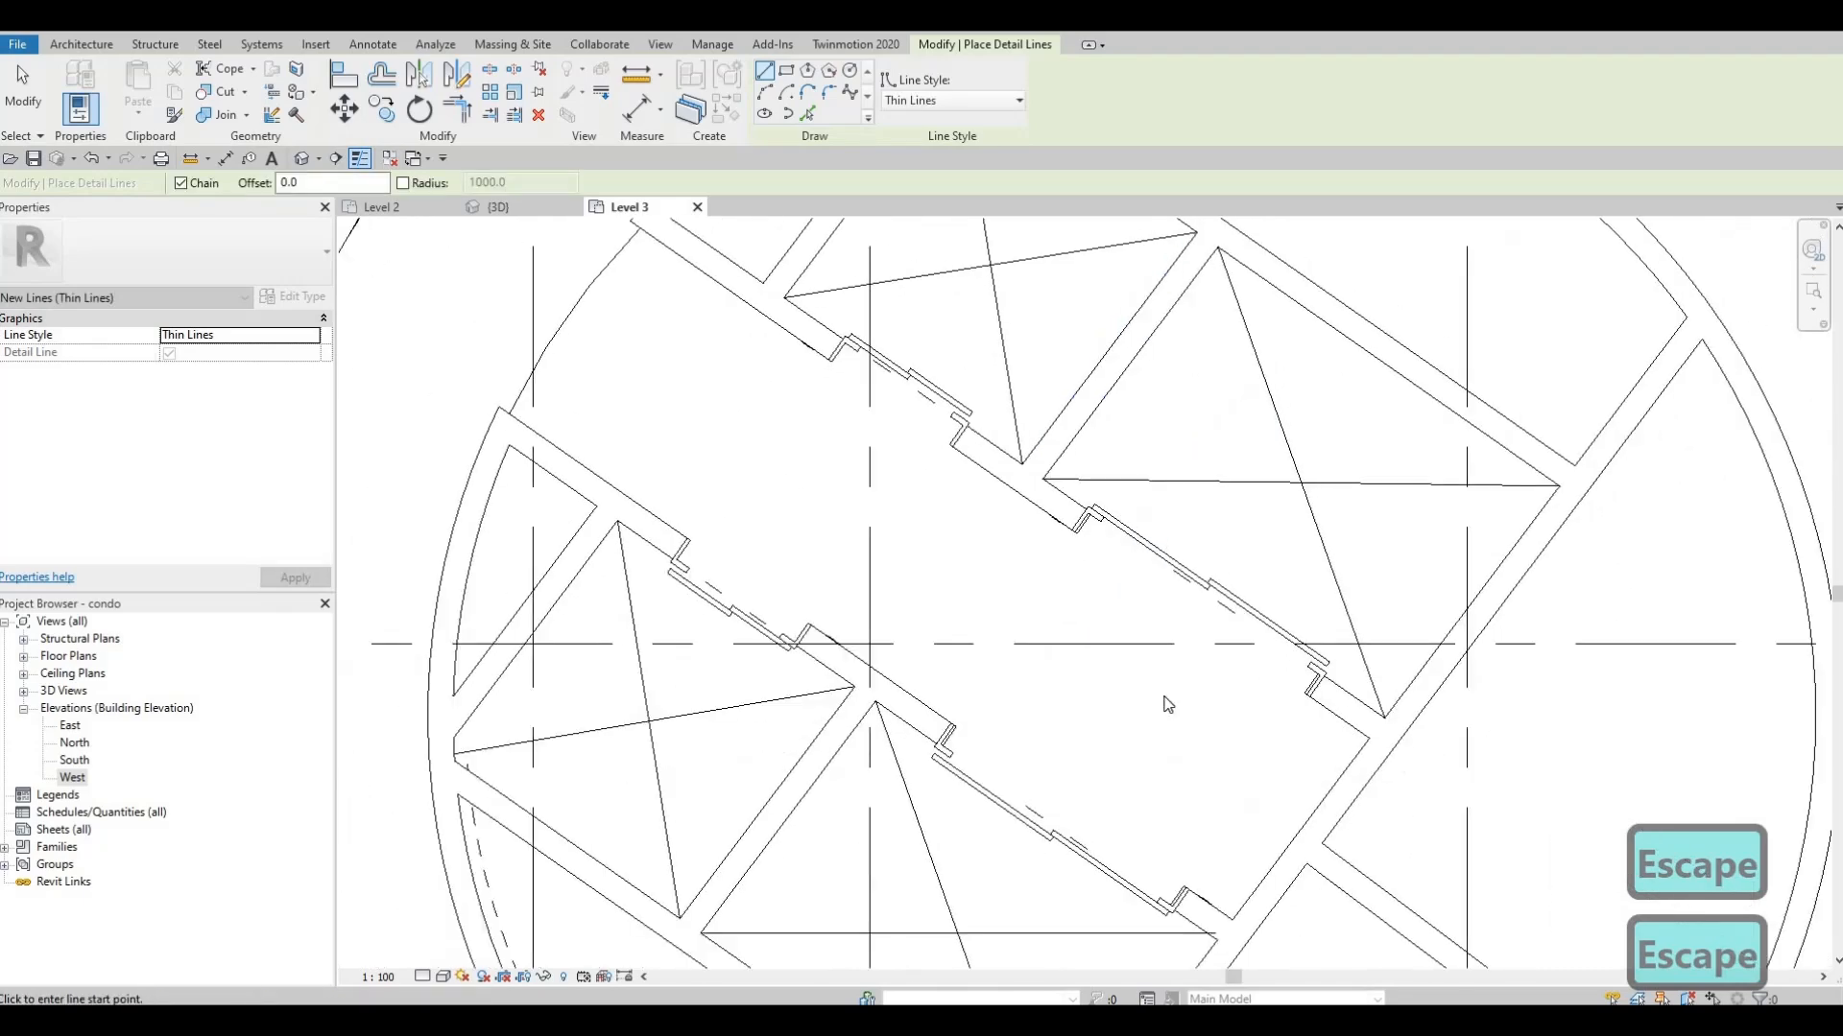
key("Escape")
key("Escape")
Try to move the east end of the larger southwest shaft's near-horizontal diagonal onto the wall corner
scroll(1142, 715, "up", 2)
left_click(1180, 716)
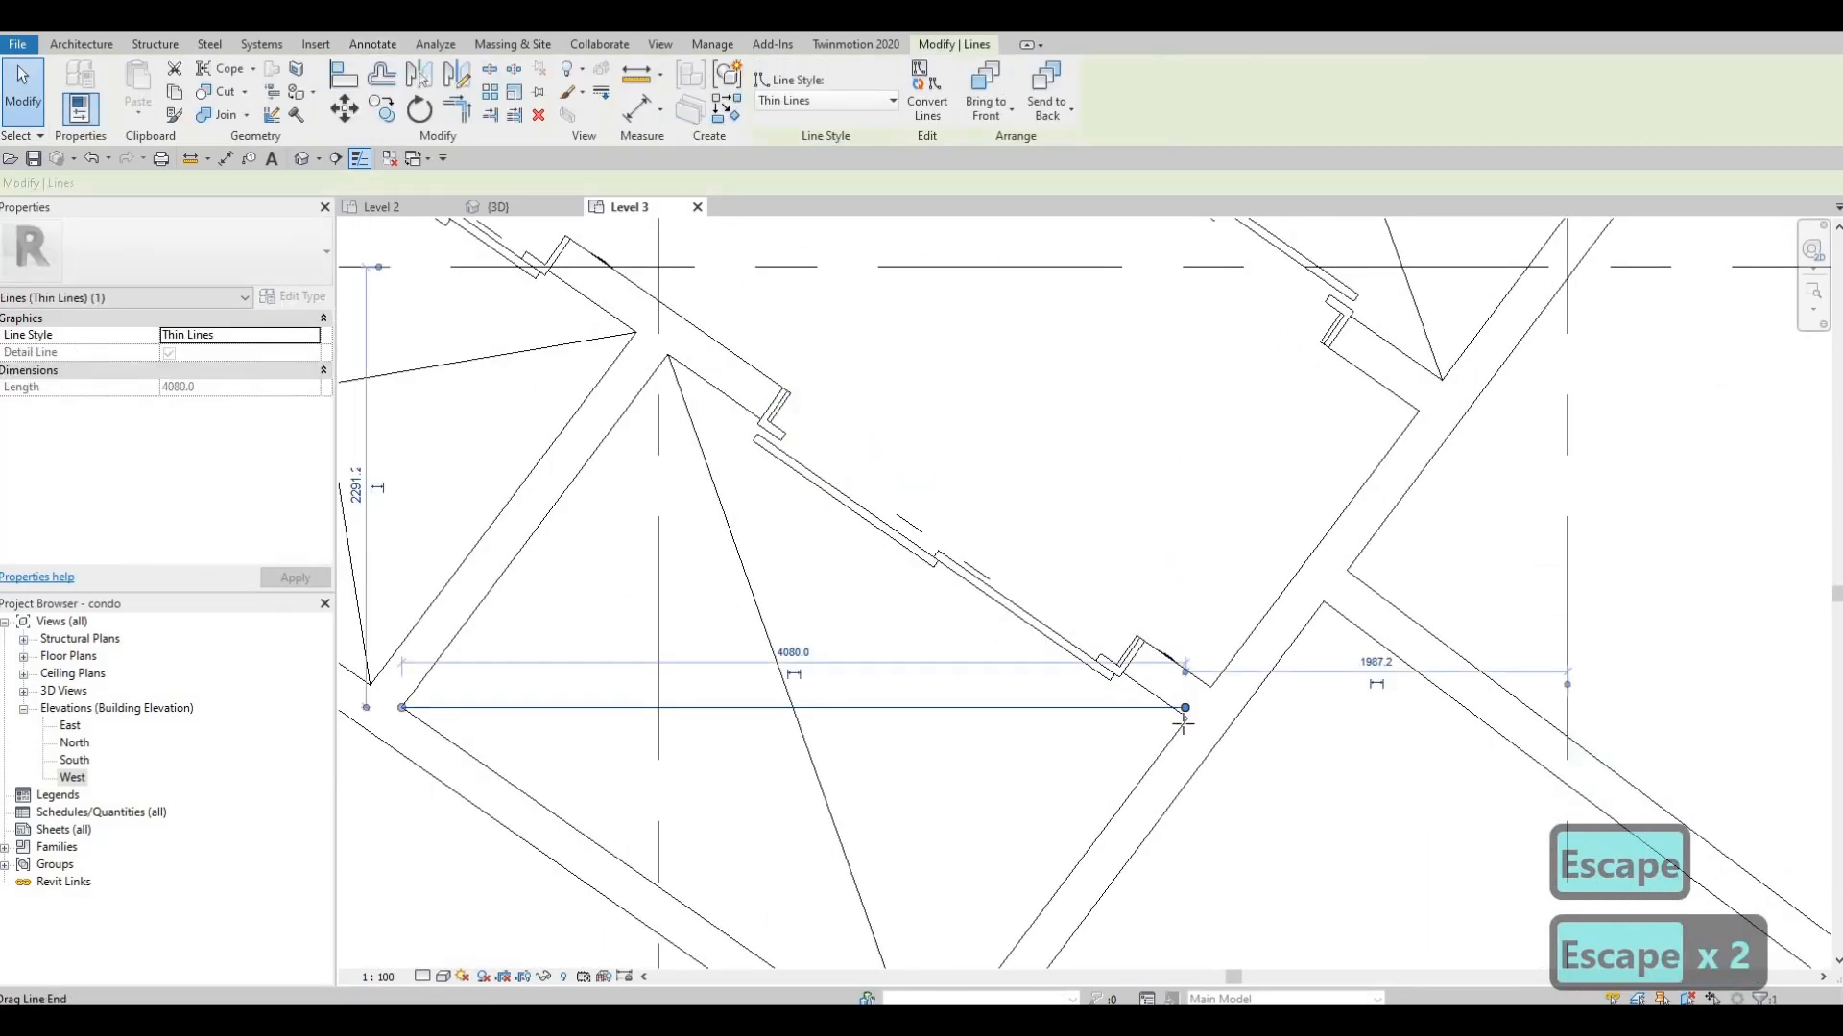
left_click_drag(1181, 716, 1201, 682)
scroll(1183, 722, "up", 4)
scroll(1195, 717, "up", 4)
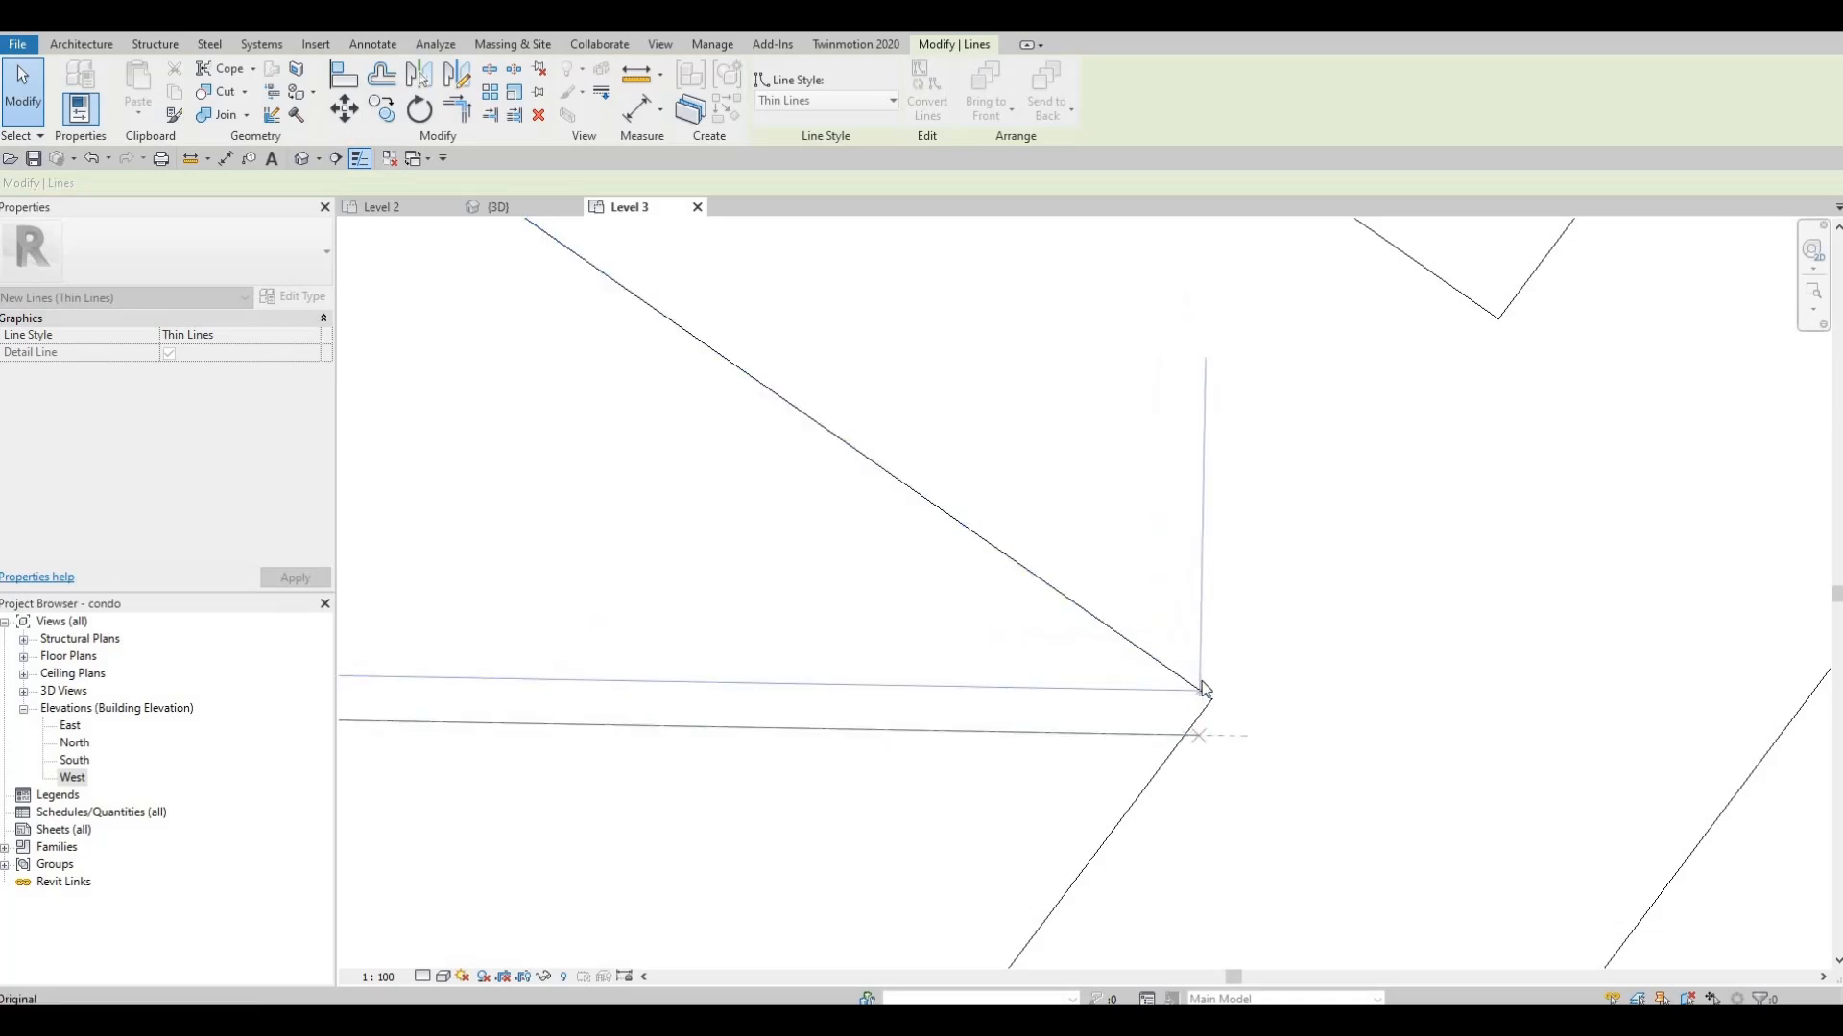
key("Escape")
key("Escape")
left_click(1200, 733)
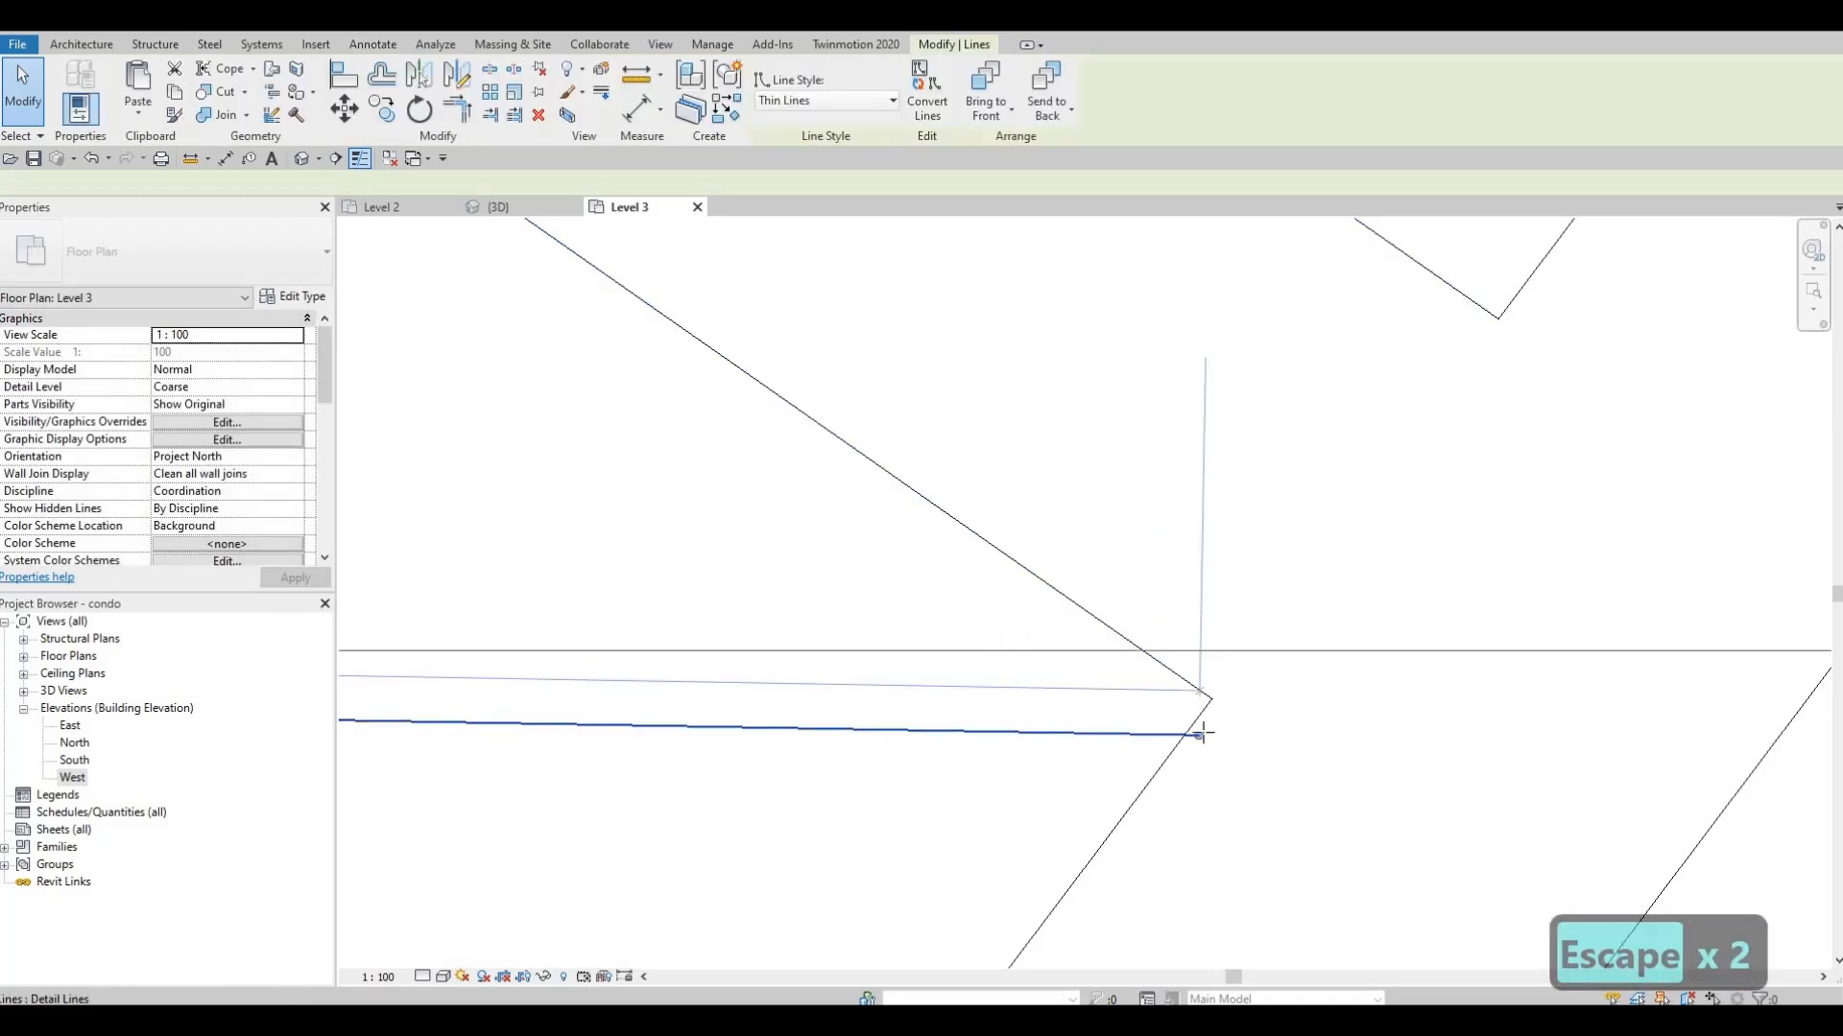
left_click_drag(1215, 701, 1272, 676)
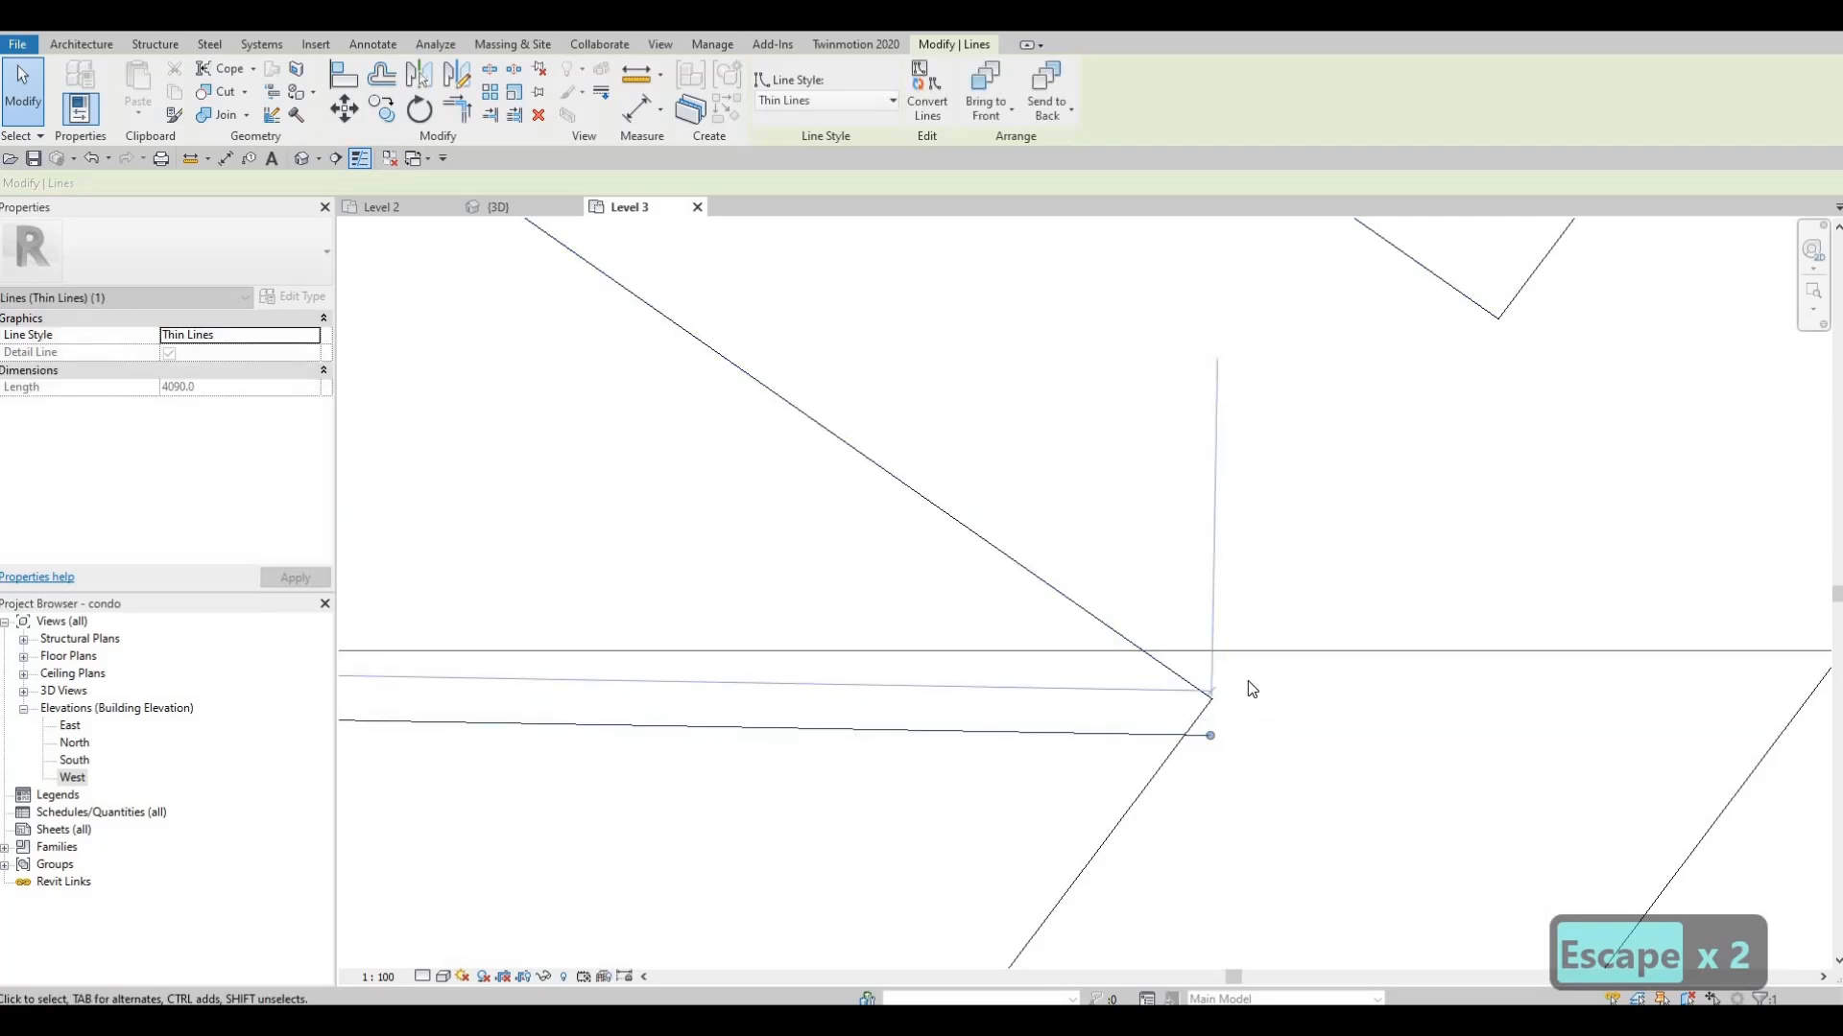
scroll(1247, 688, "down", 2)
middle_click_drag(1121, 717, 1247, 680)
Delete the near-horizontal diagonal detail line that misses the corner in the larger southwest shaft
key("Escape")
key("Escape")
left_click(1246, 679)
key("Delete")
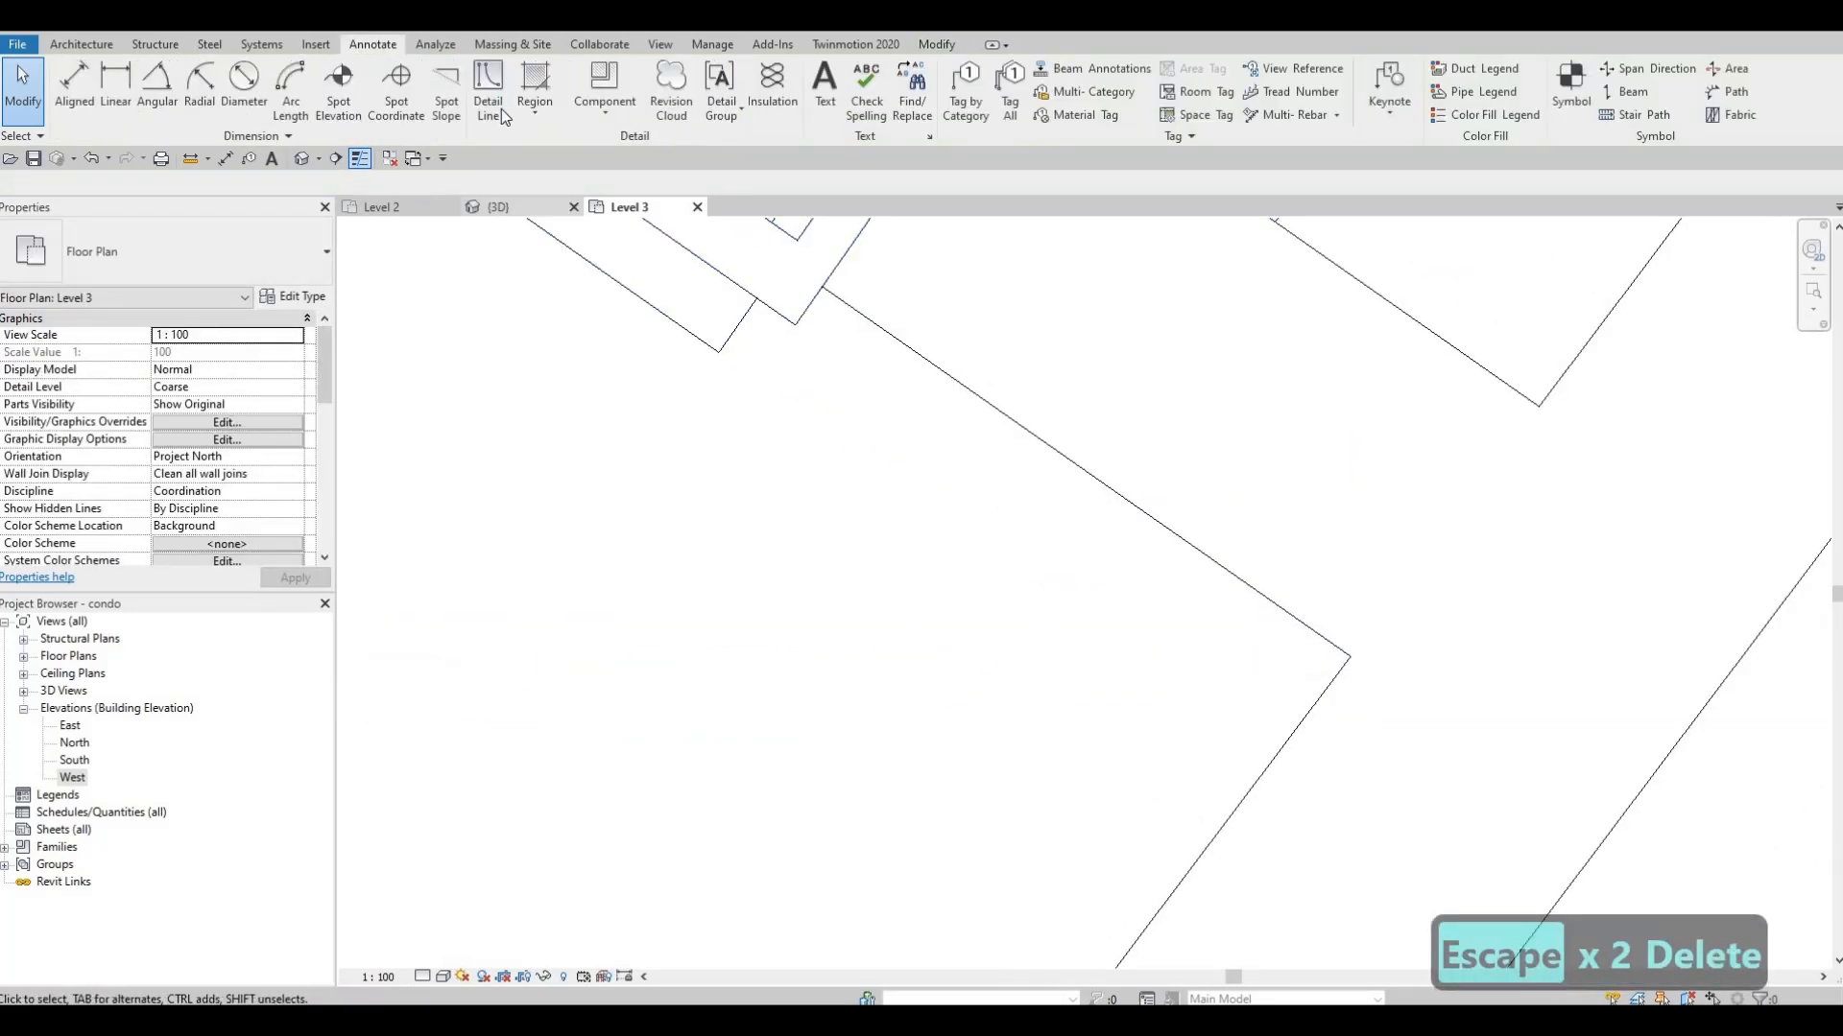
Redraw the larger southwest shaft's near-horizontal diagonal detail line between the east and west wall corners
key("d")
key("l")
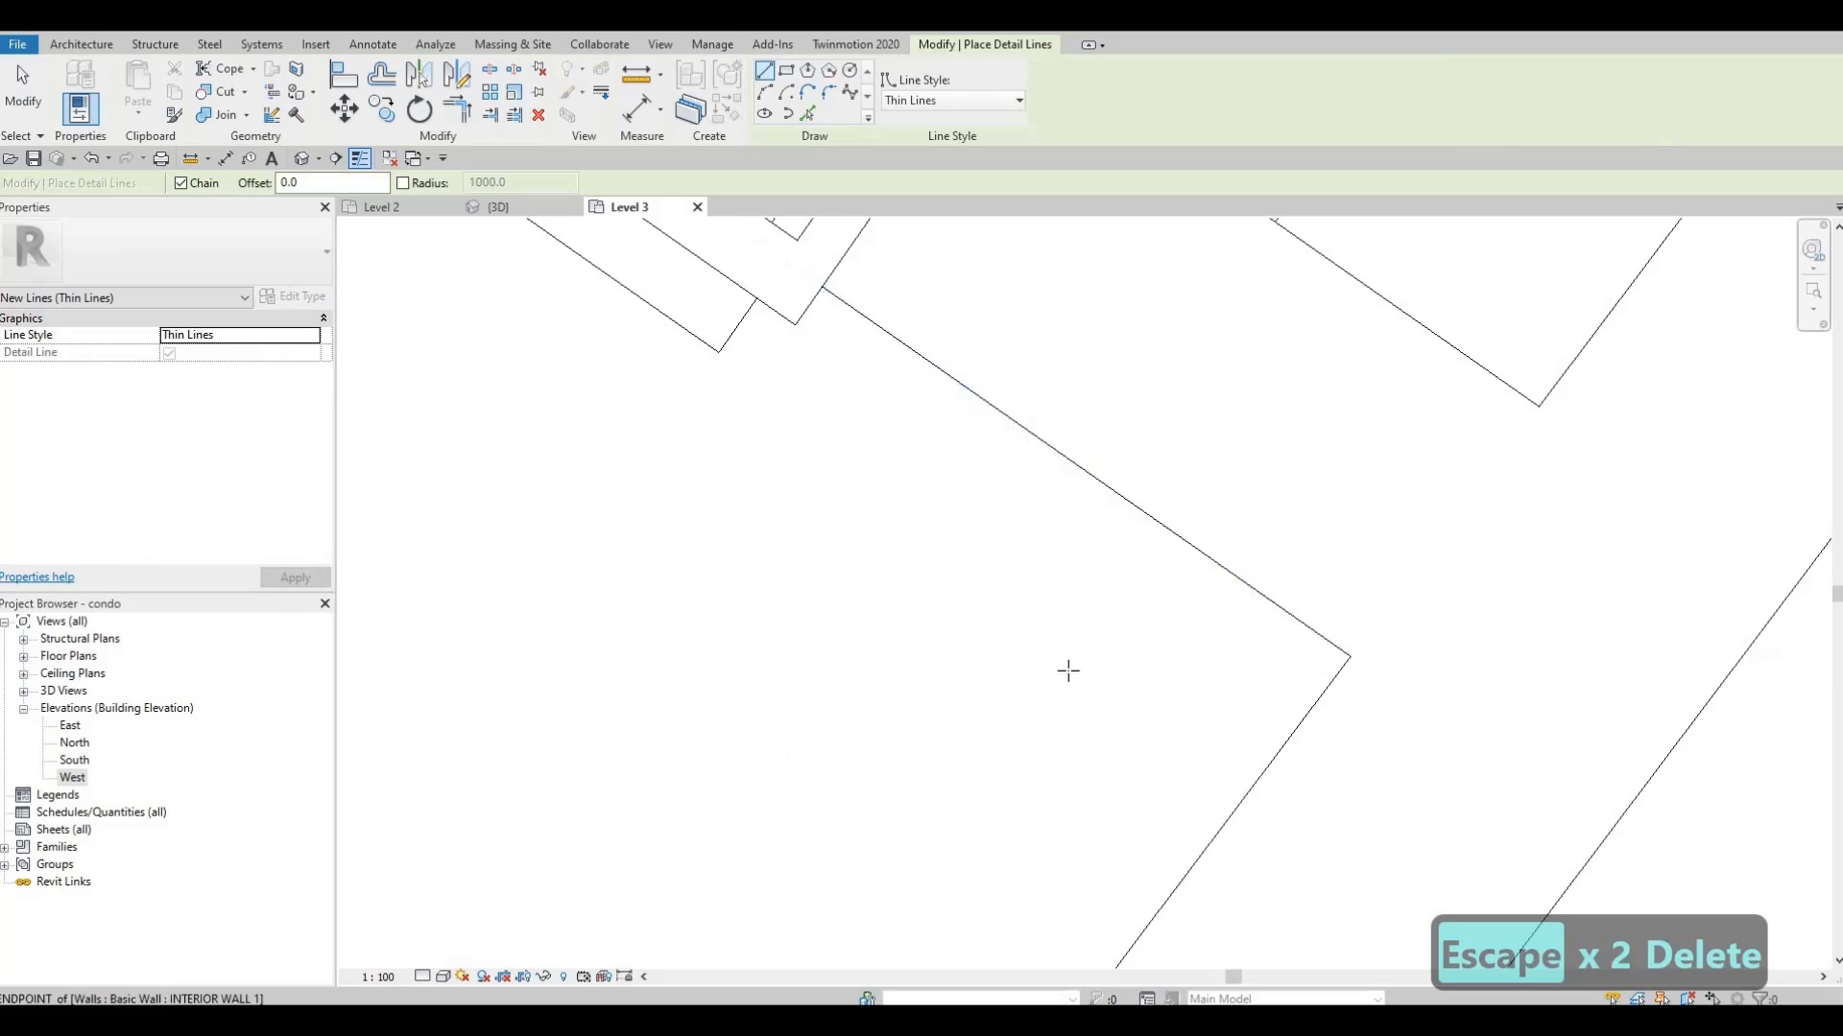
scroll(1069, 671, "up", 3)
middle_click_drag(891, 554, 1267, 557)
scroll(1103, 547, "down", 5)
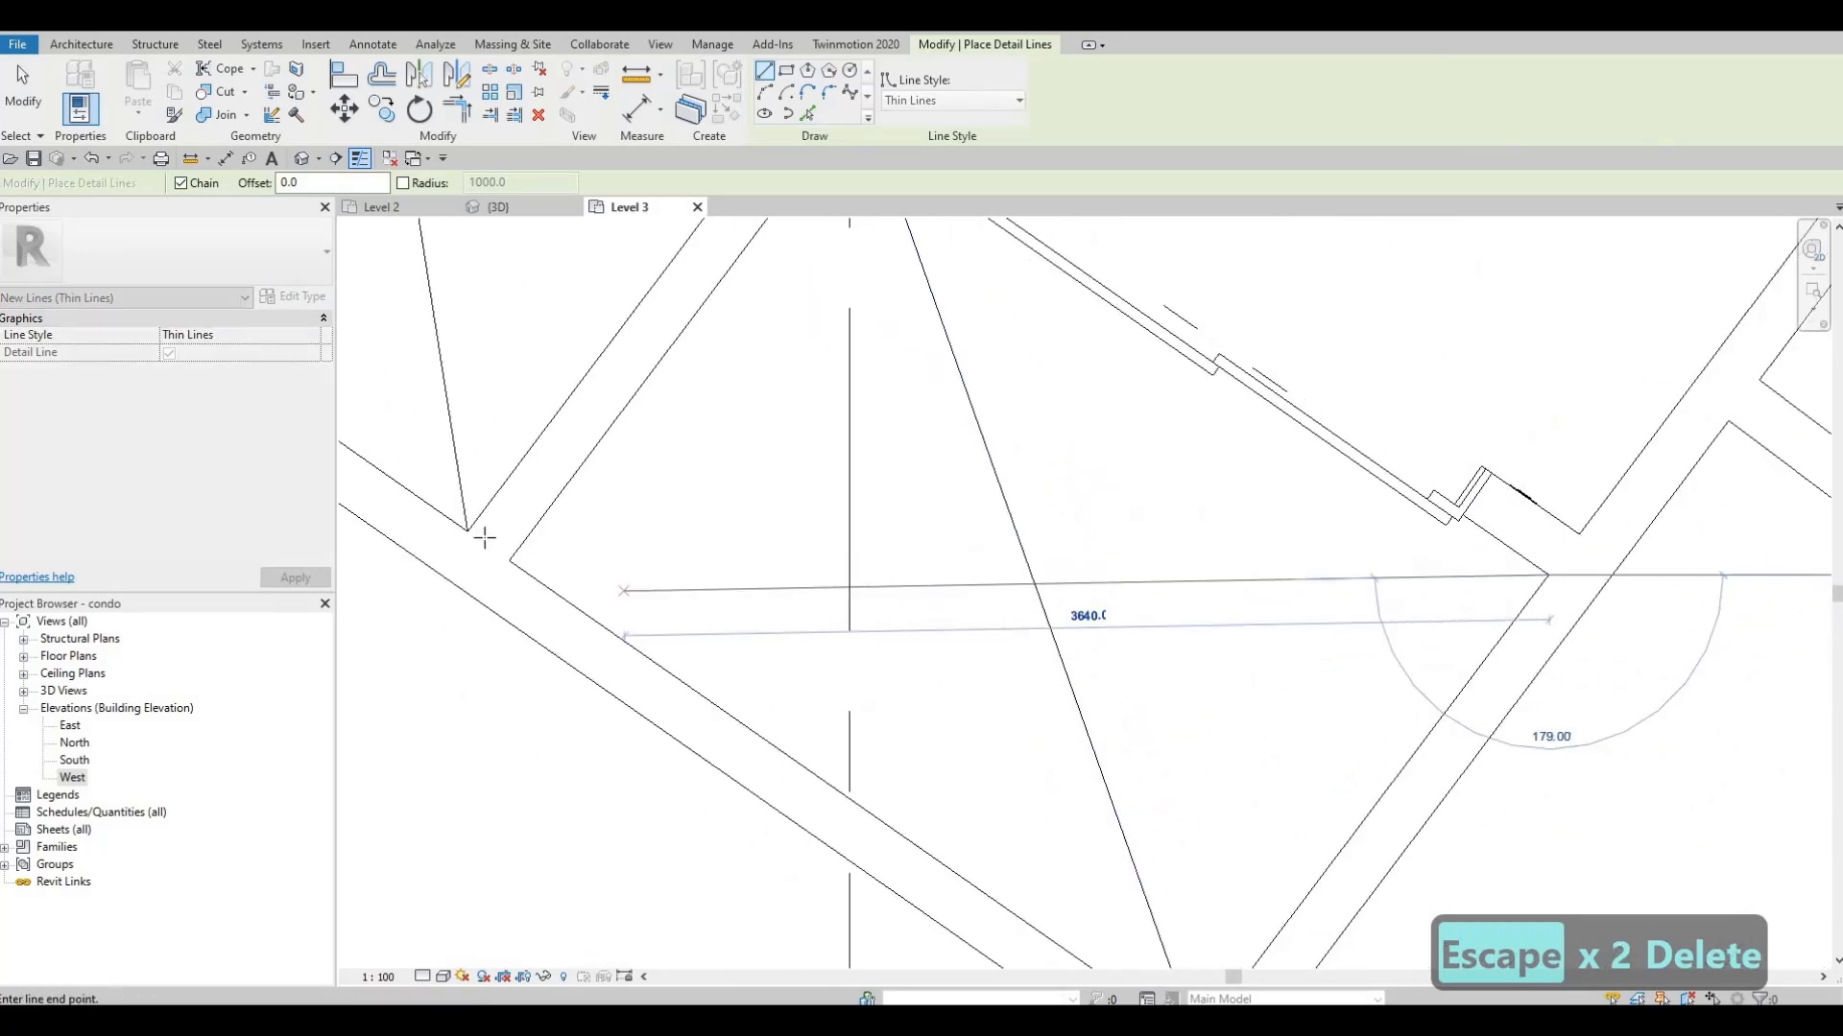
scroll(543, 581, "up", 3)
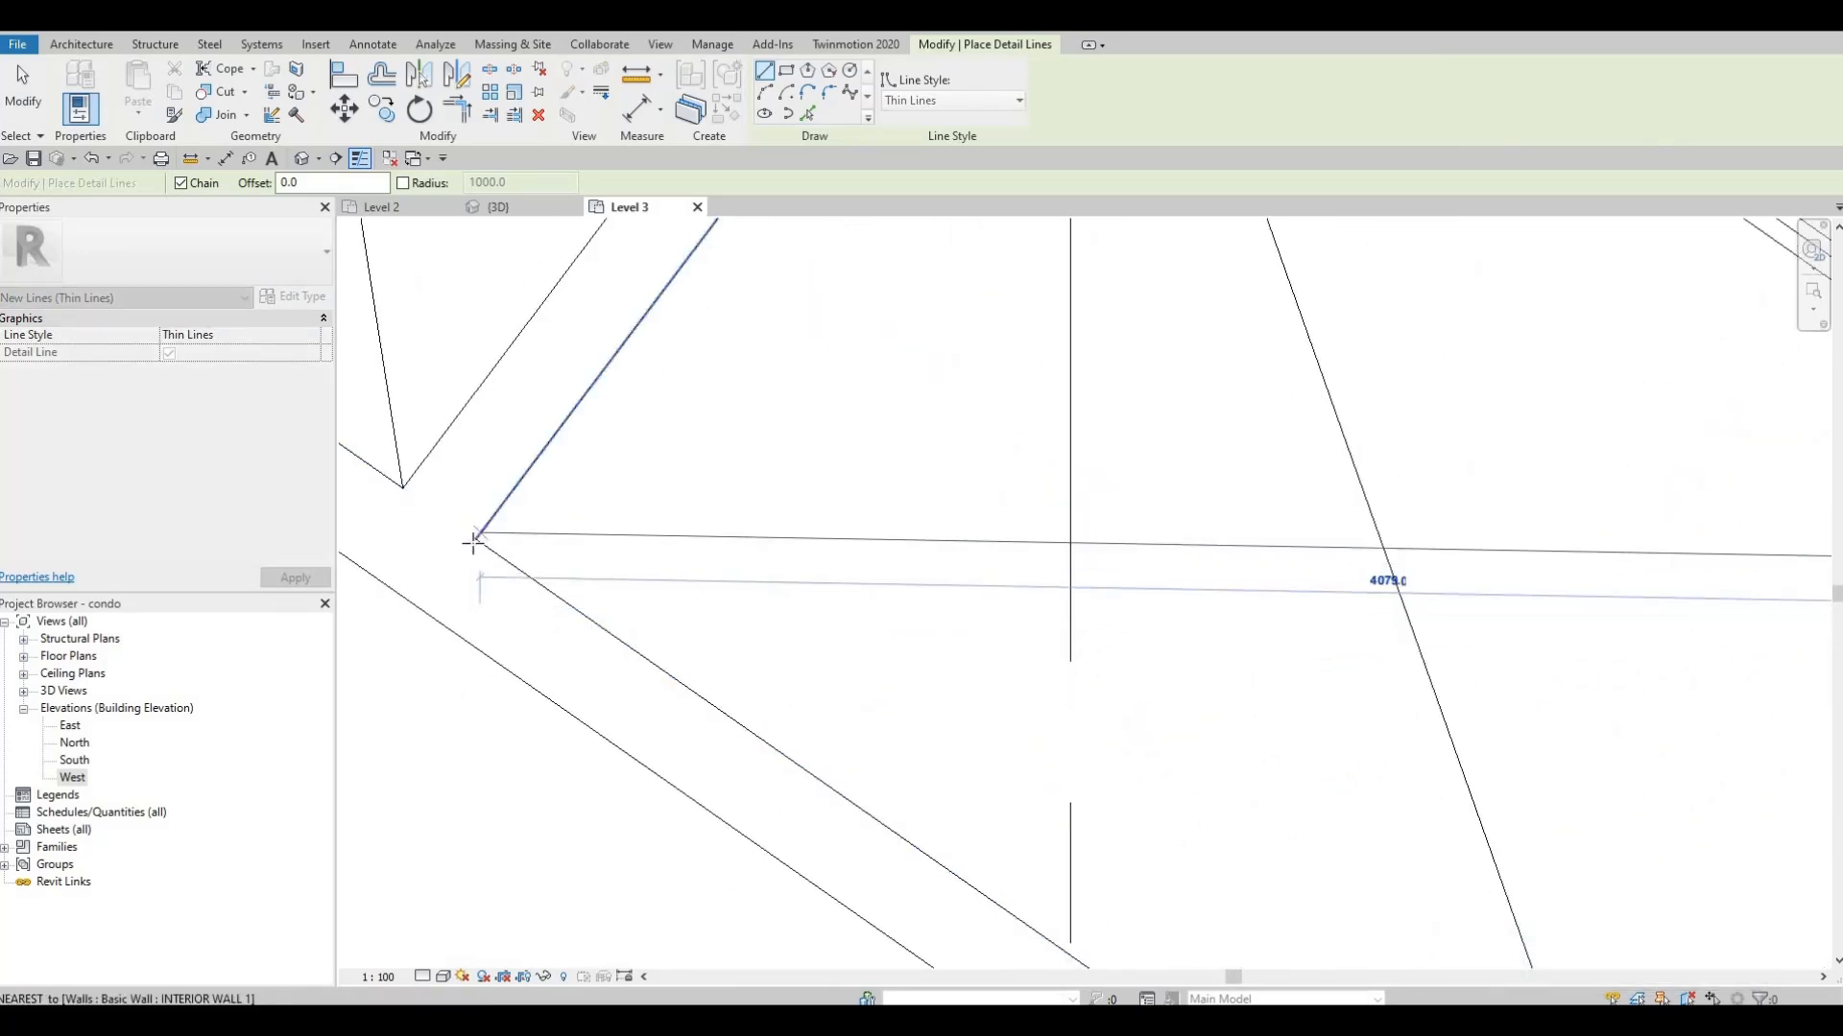
left_click(473, 542)
scroll(704, 428, "down", 4)
key("Escape")
key("Escape")
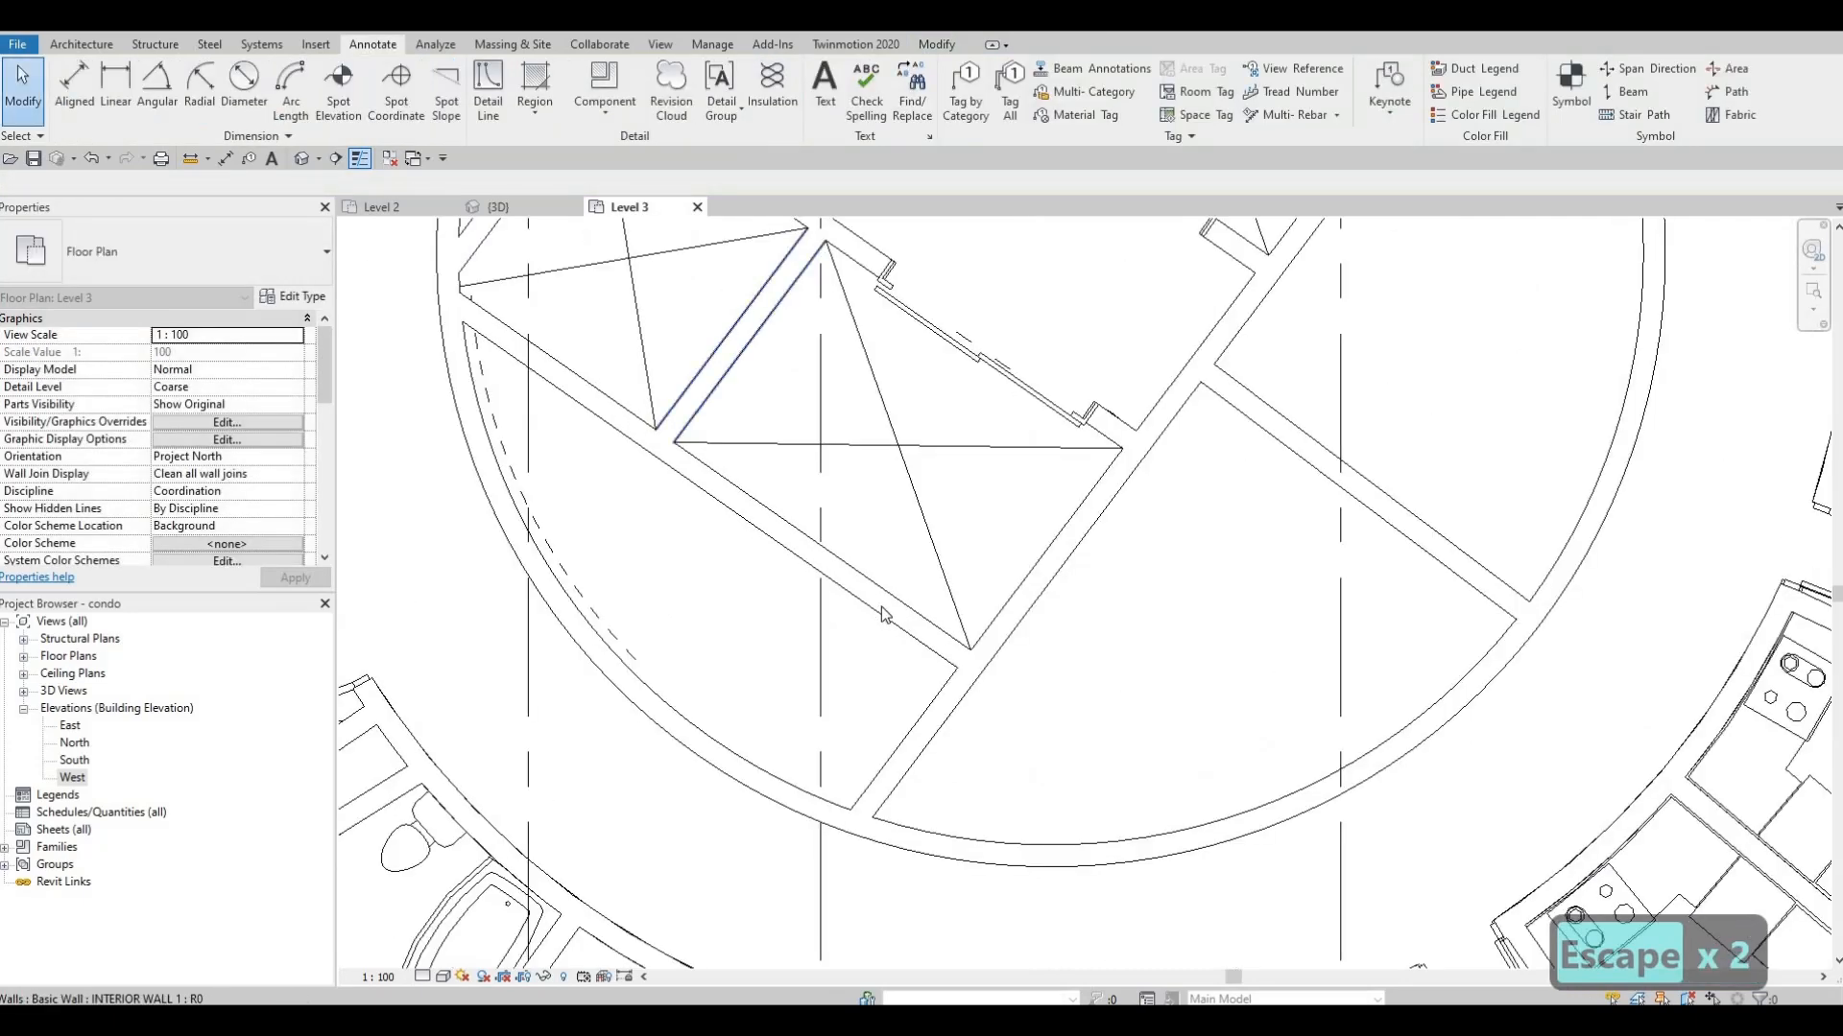
Draw two detail lines in the small curved shaft northeast of the lobby: an arc chord, and a line from the inner corner to it
scroll(884, 614, "down", 3)
scroll(658, 296, "up", 4)
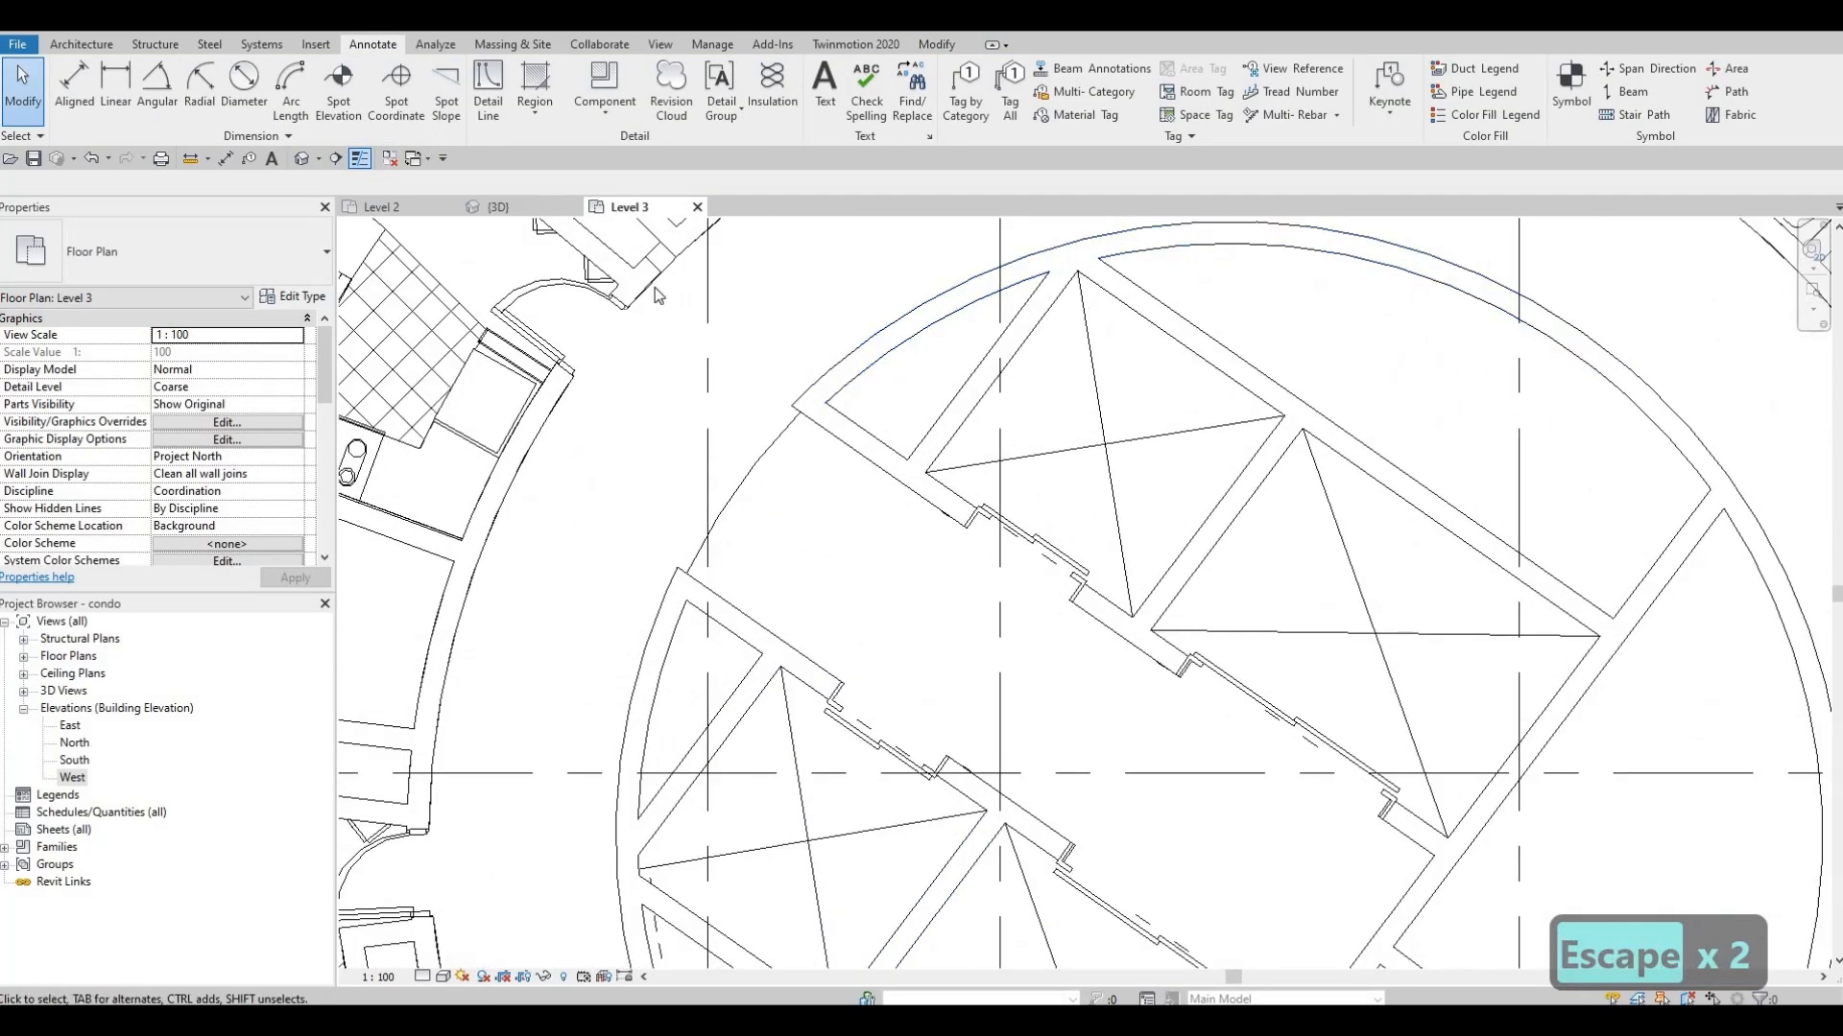
key("Escape")
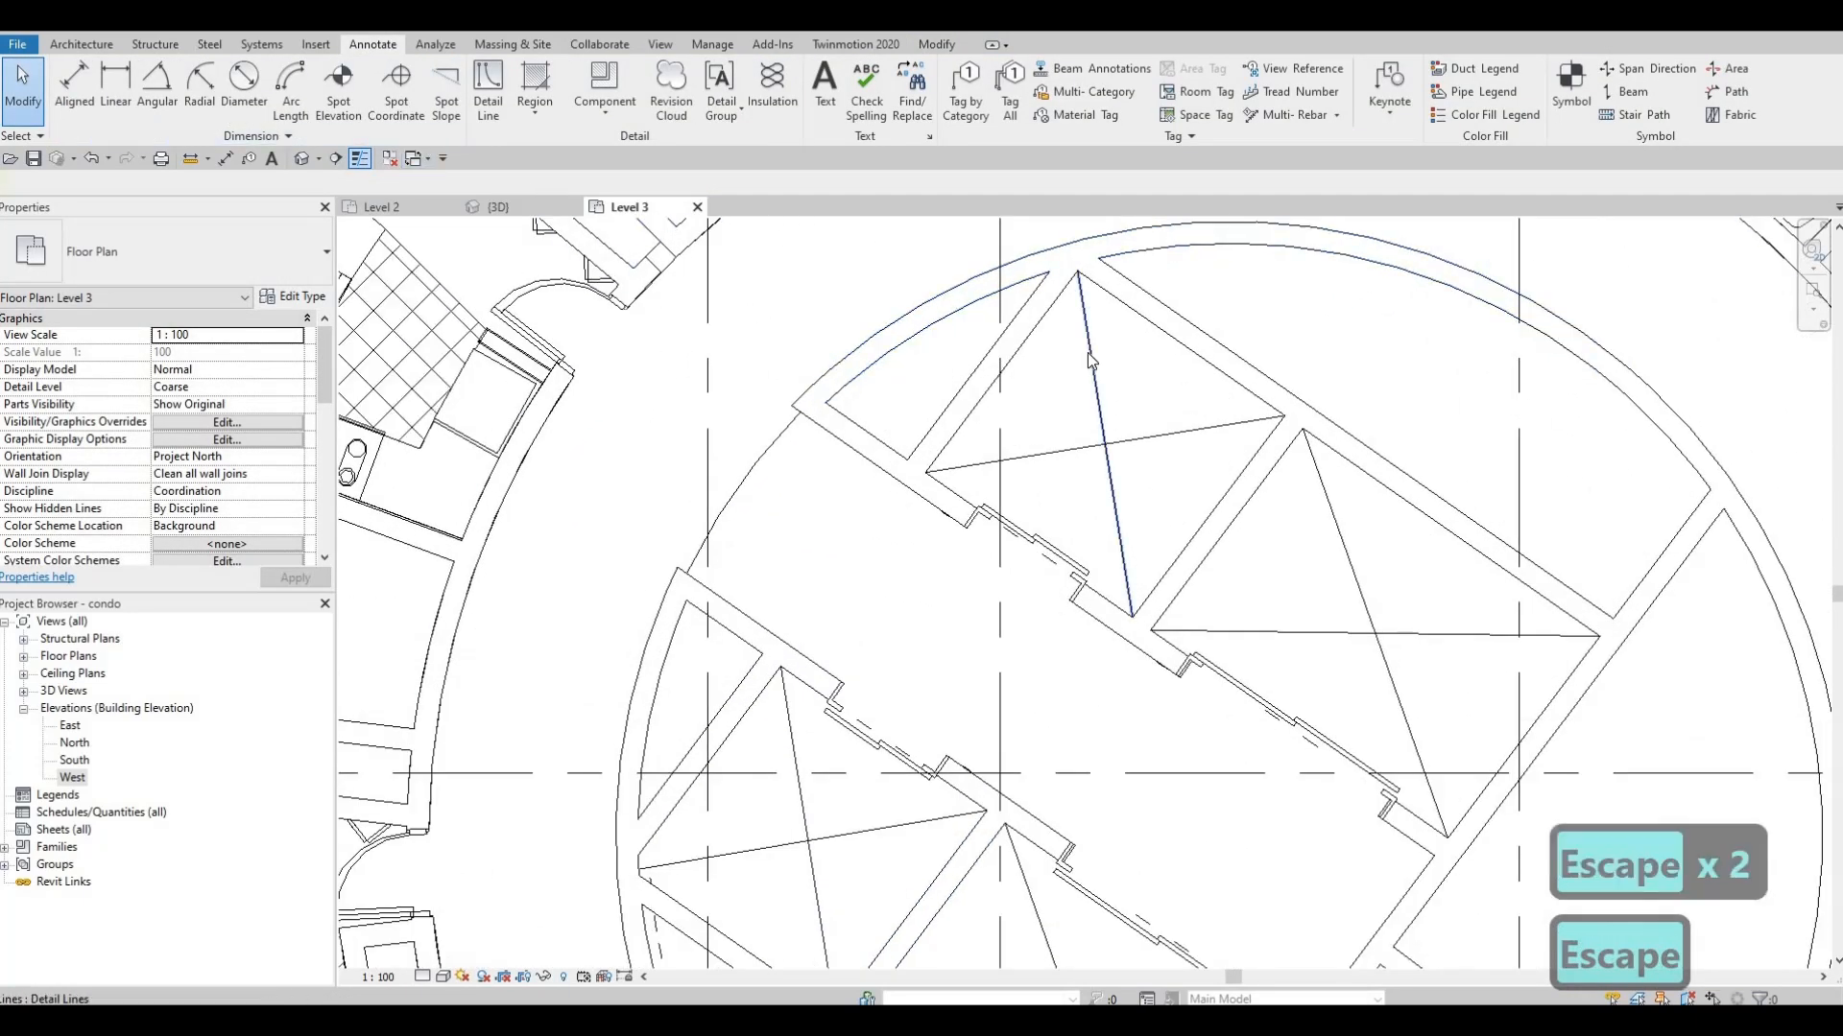
left_click(1090, 360)
key("c")
key("s")
scroll(962, 323, "up", 2)
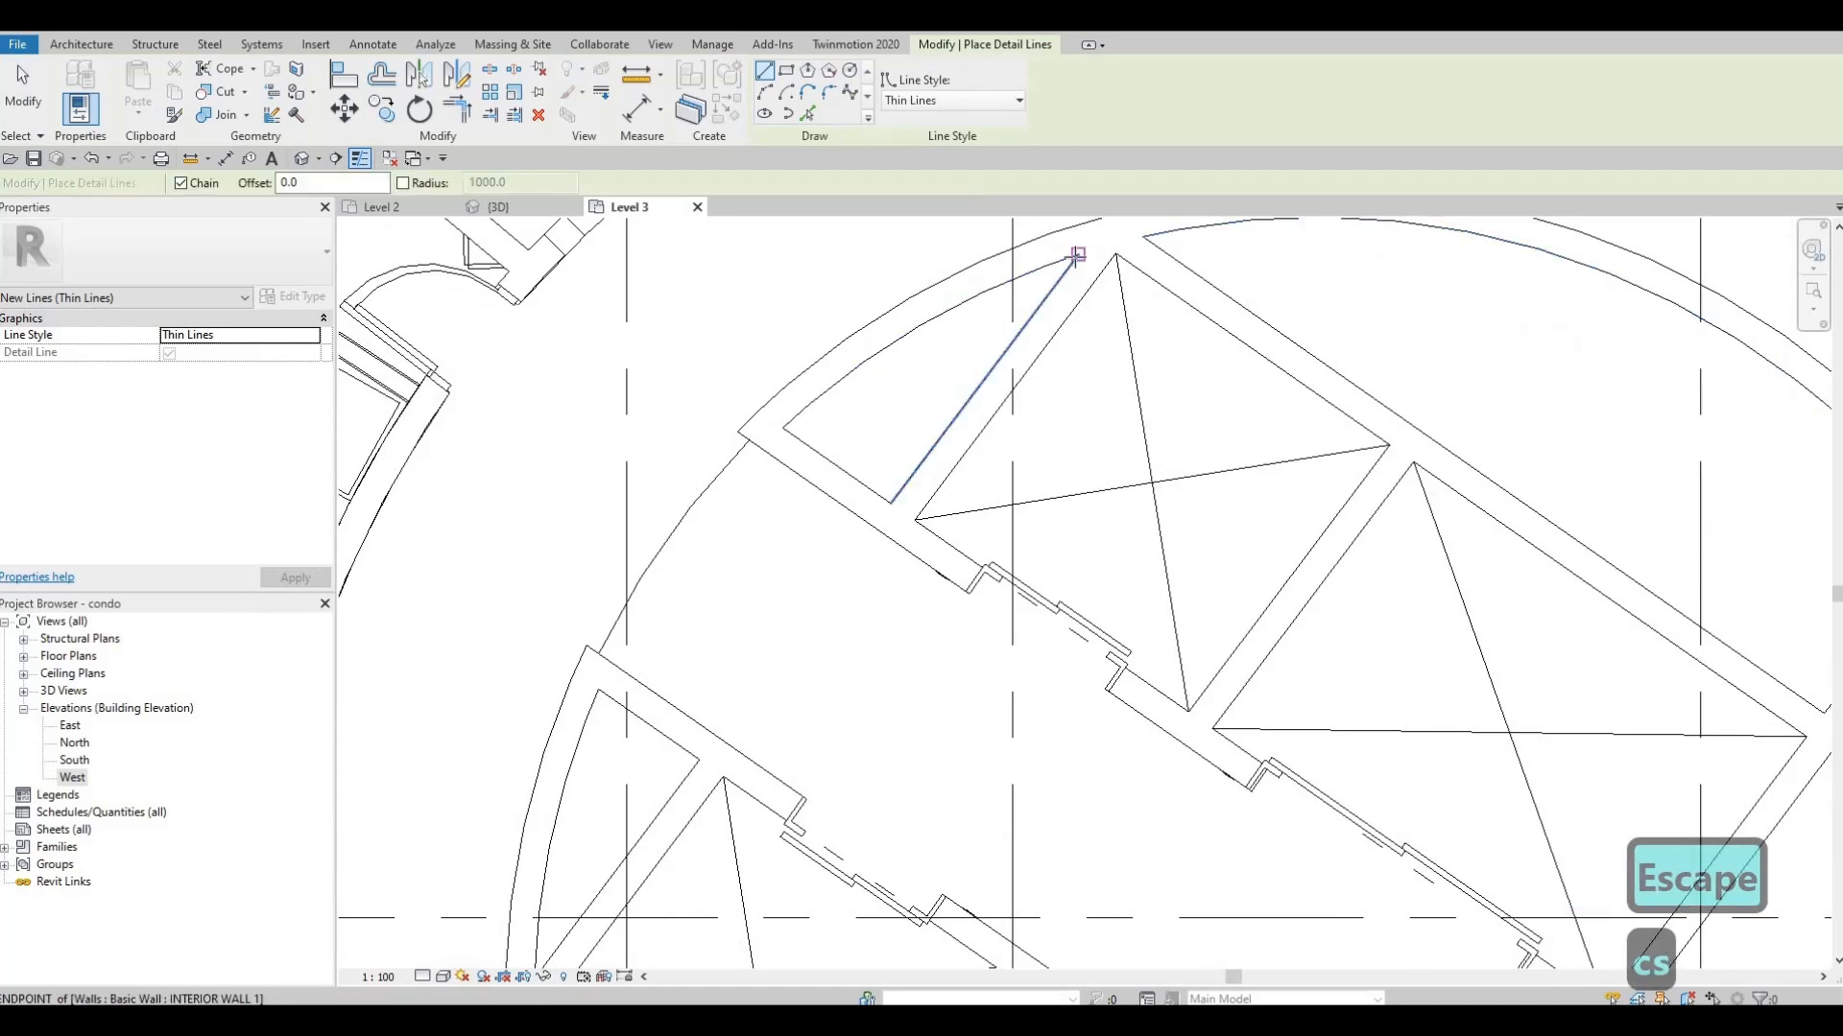
left_click(1078, 255)
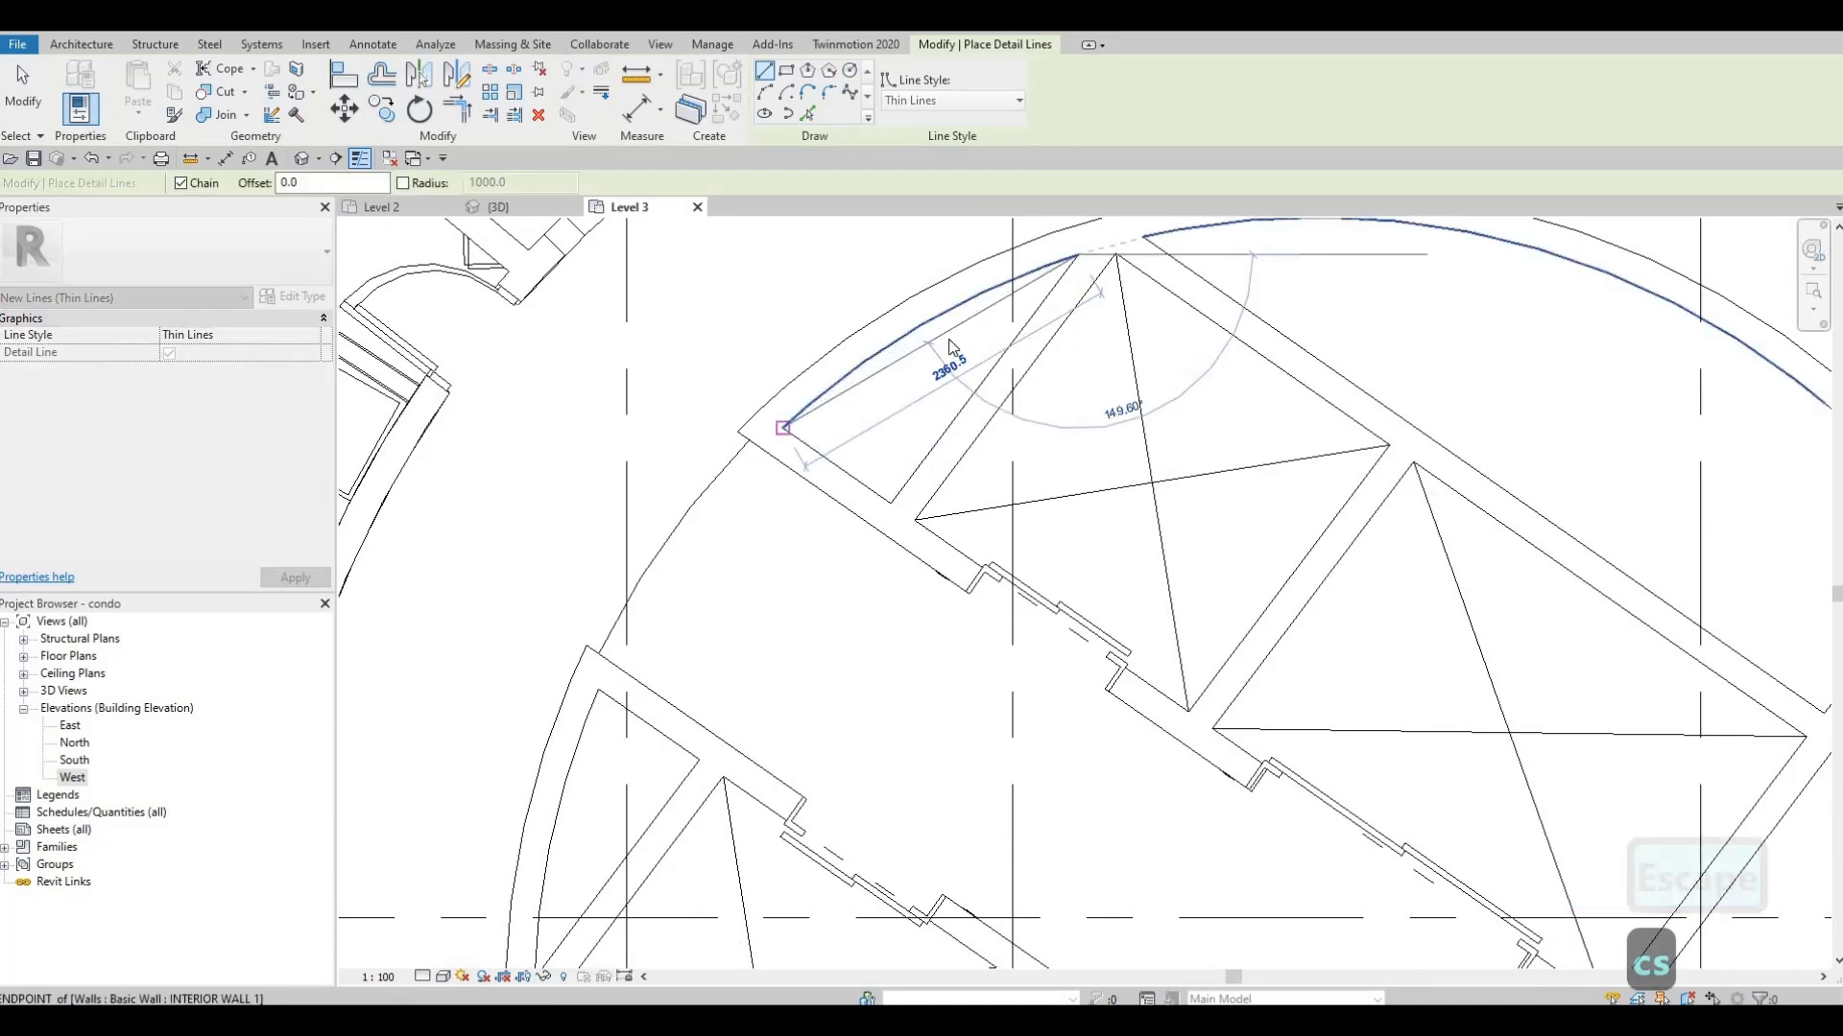
left_click(784, 428)
key("Escape")
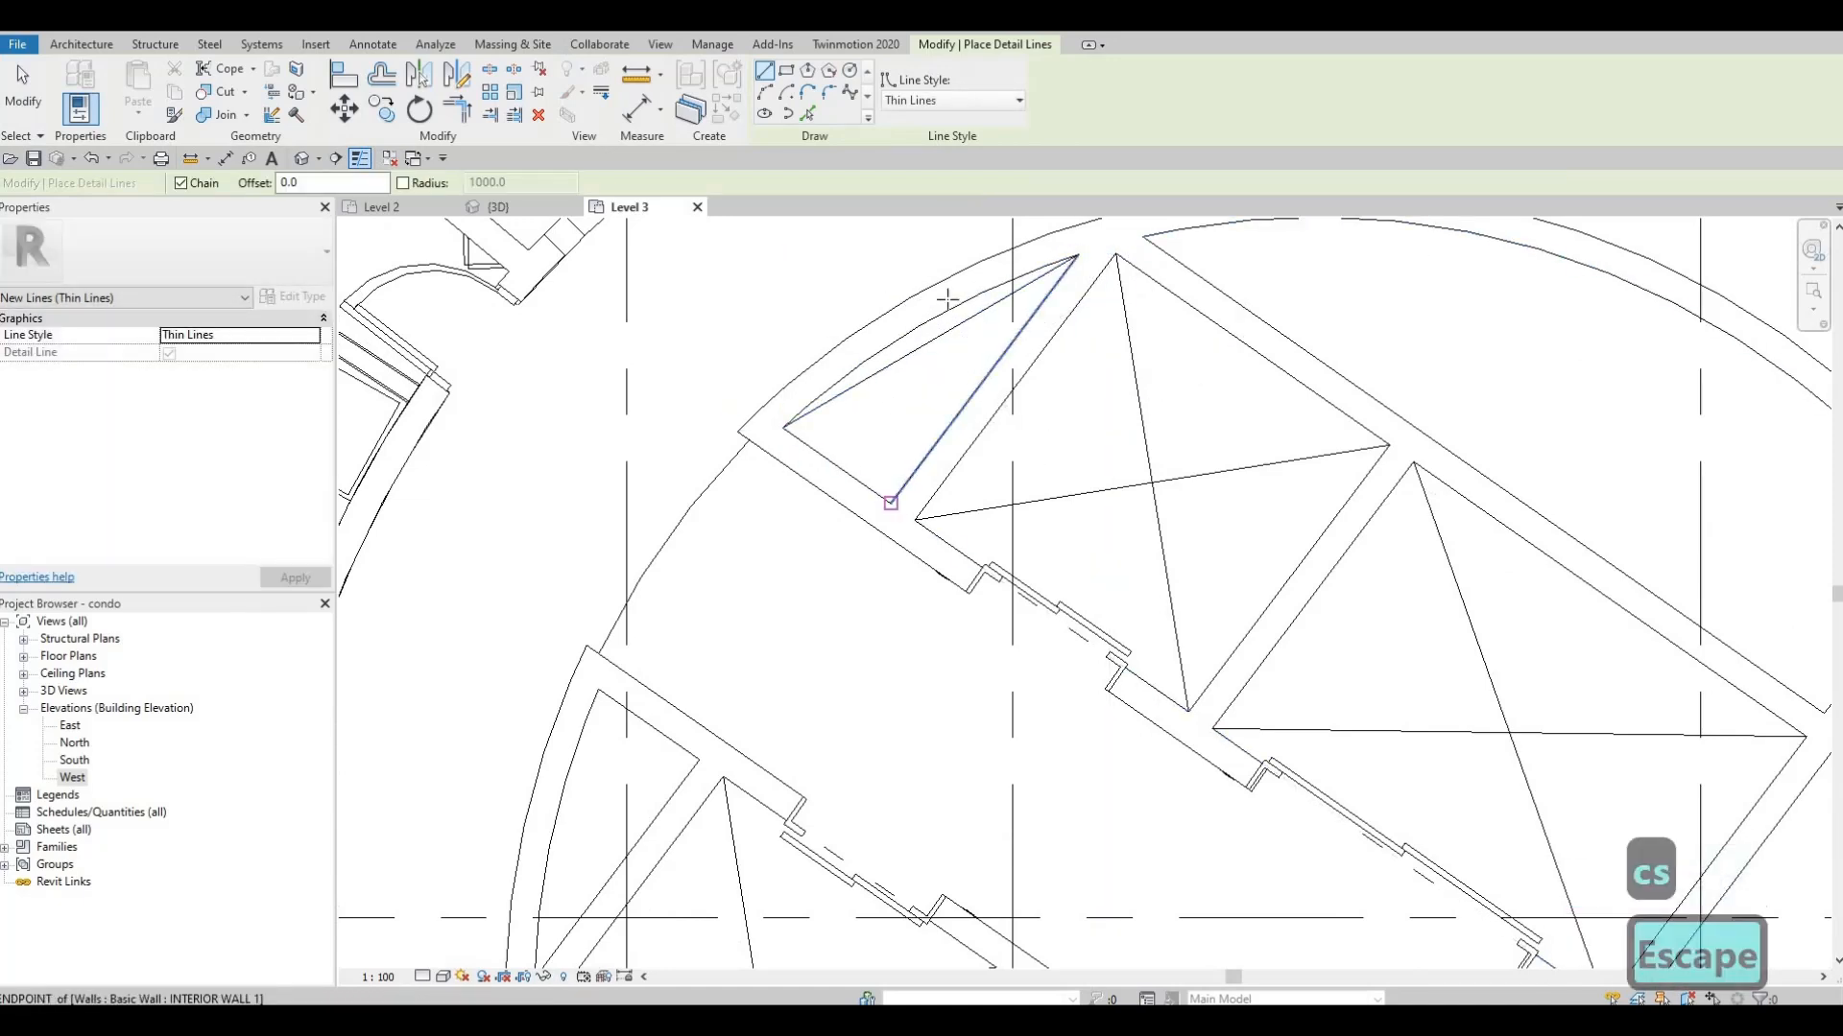
left_click(948, 310)
key("Escape")
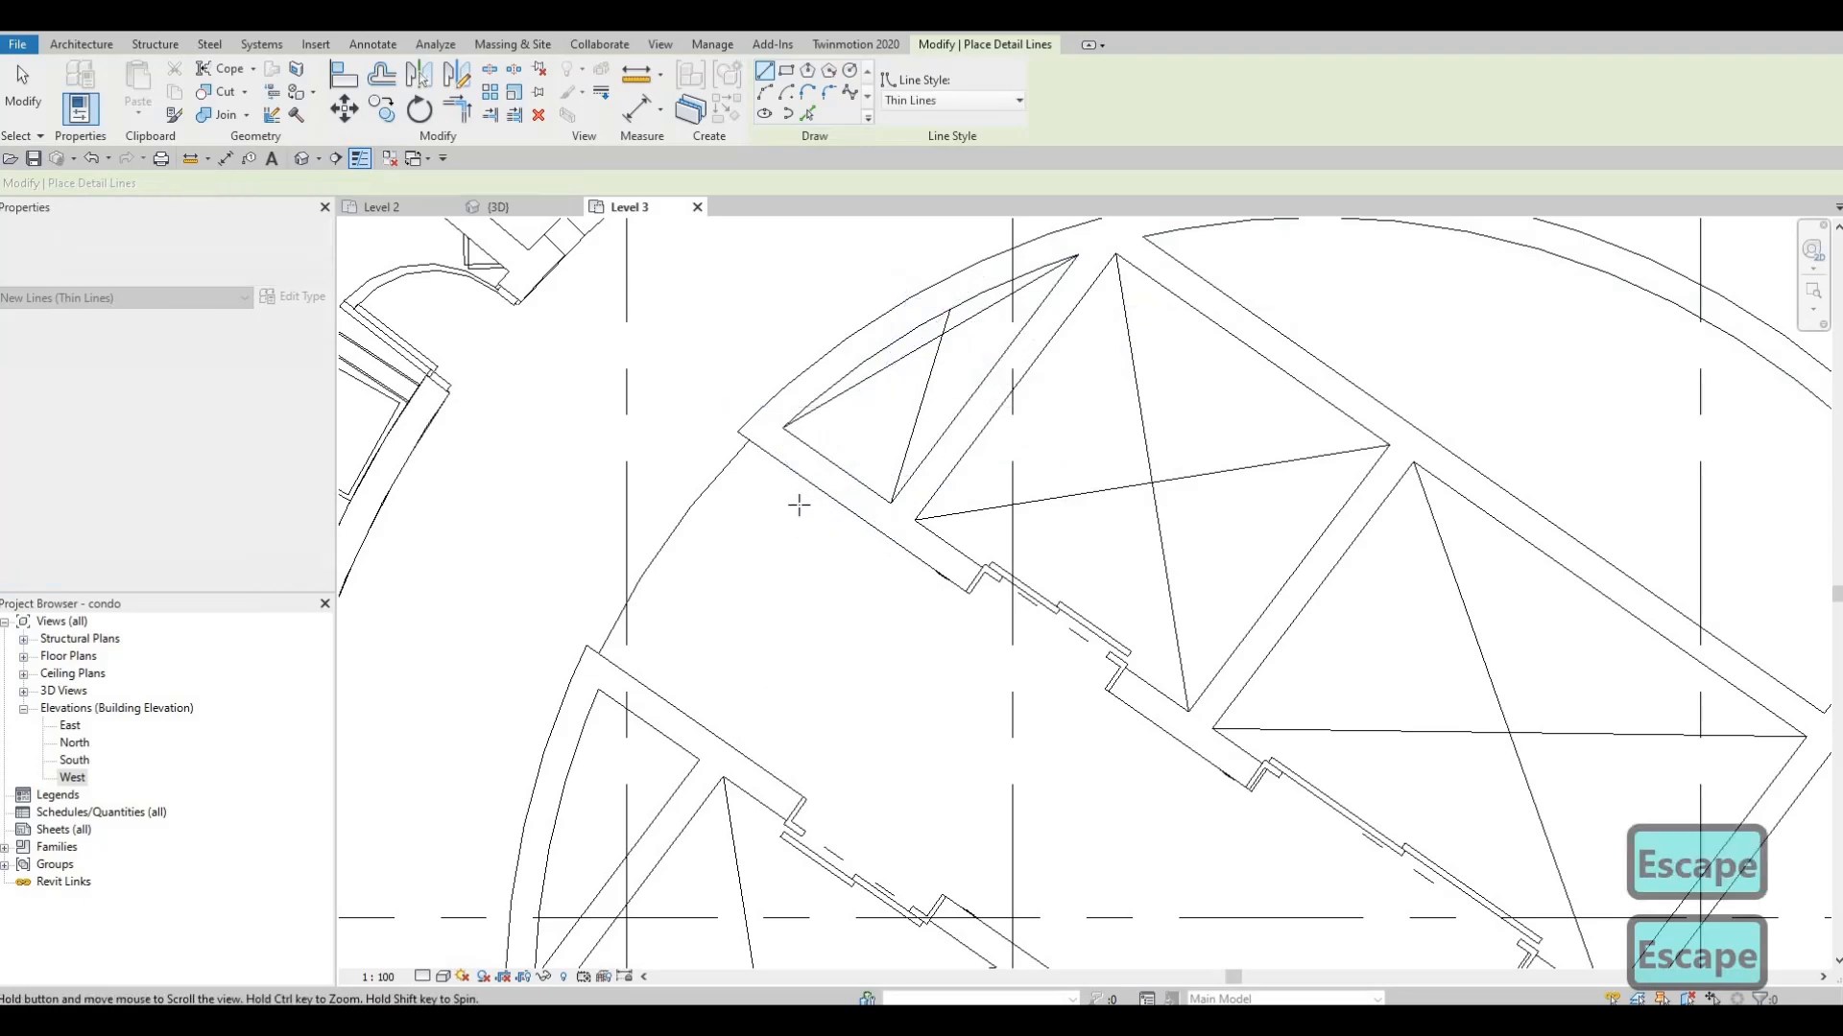
Mark the small curved shaft southwest of the lobby with a chord and a line from its inner corner, using detail lines
middle_click_drag(798, 505, 991, 304)
left_click(791, 489)
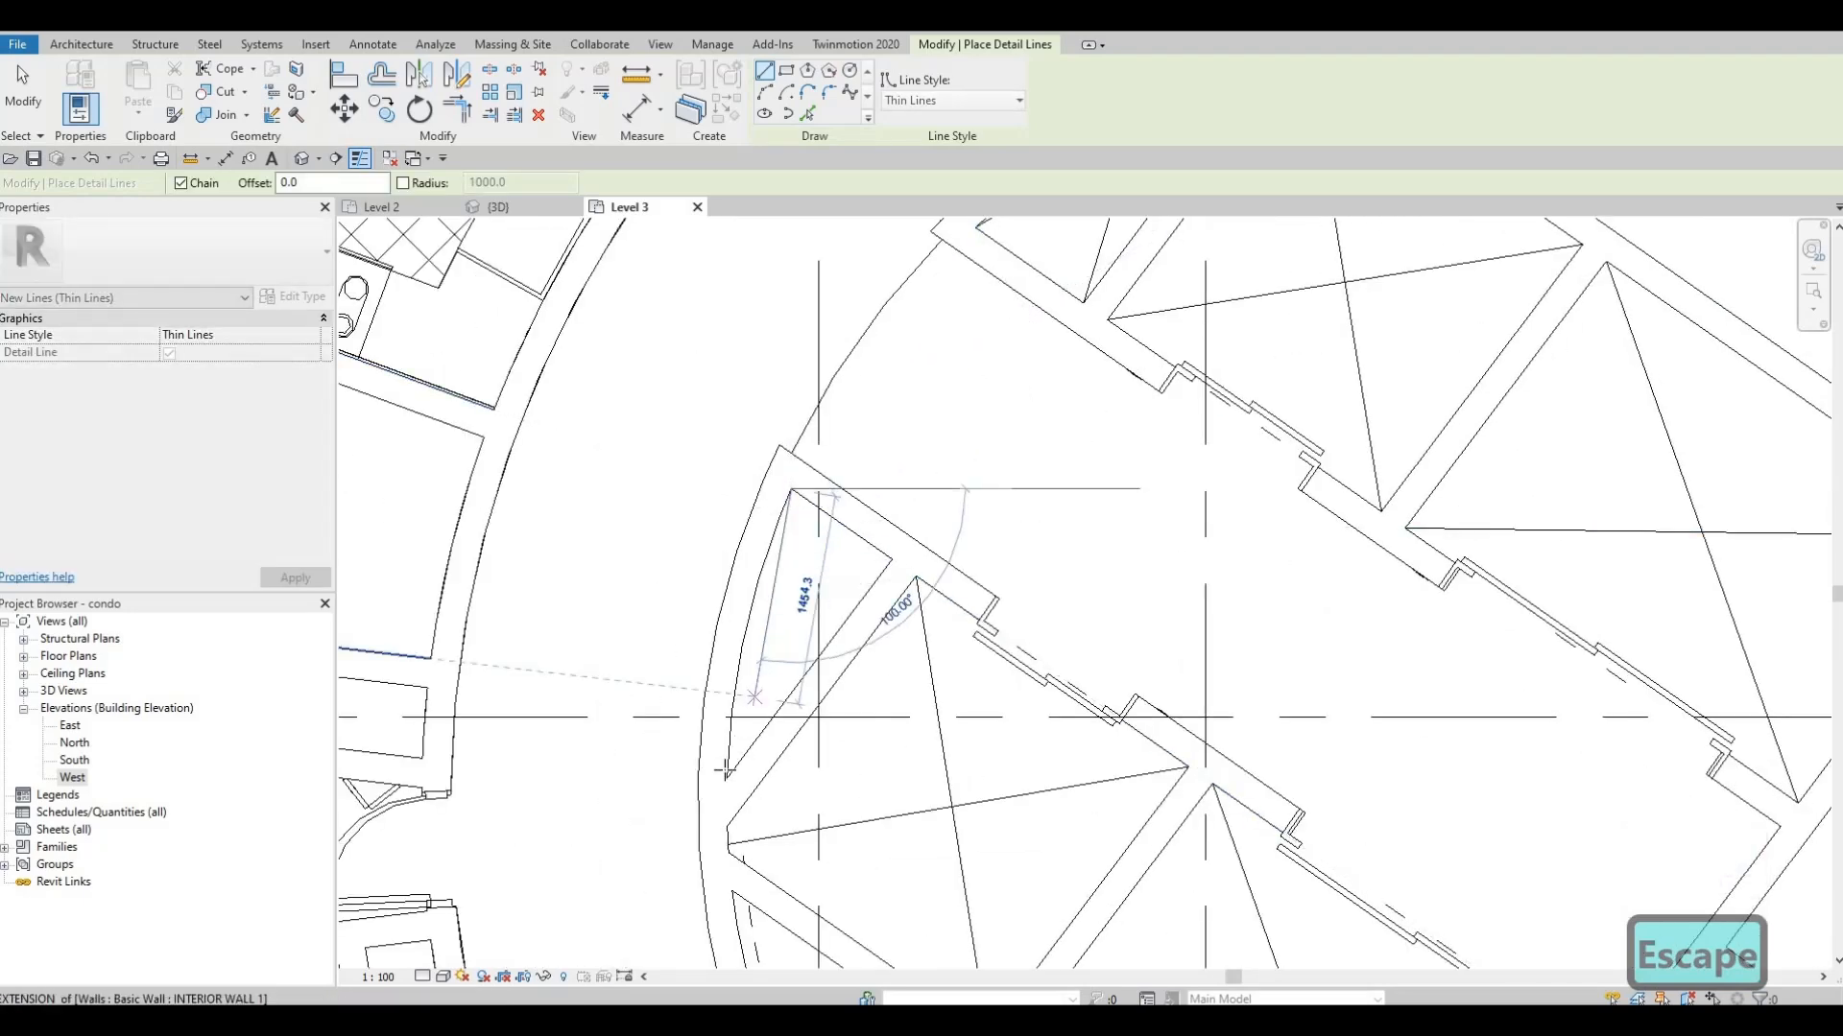
left_click(728, 775)
key("Escape")
key("Escape")
left_click(890, 561)
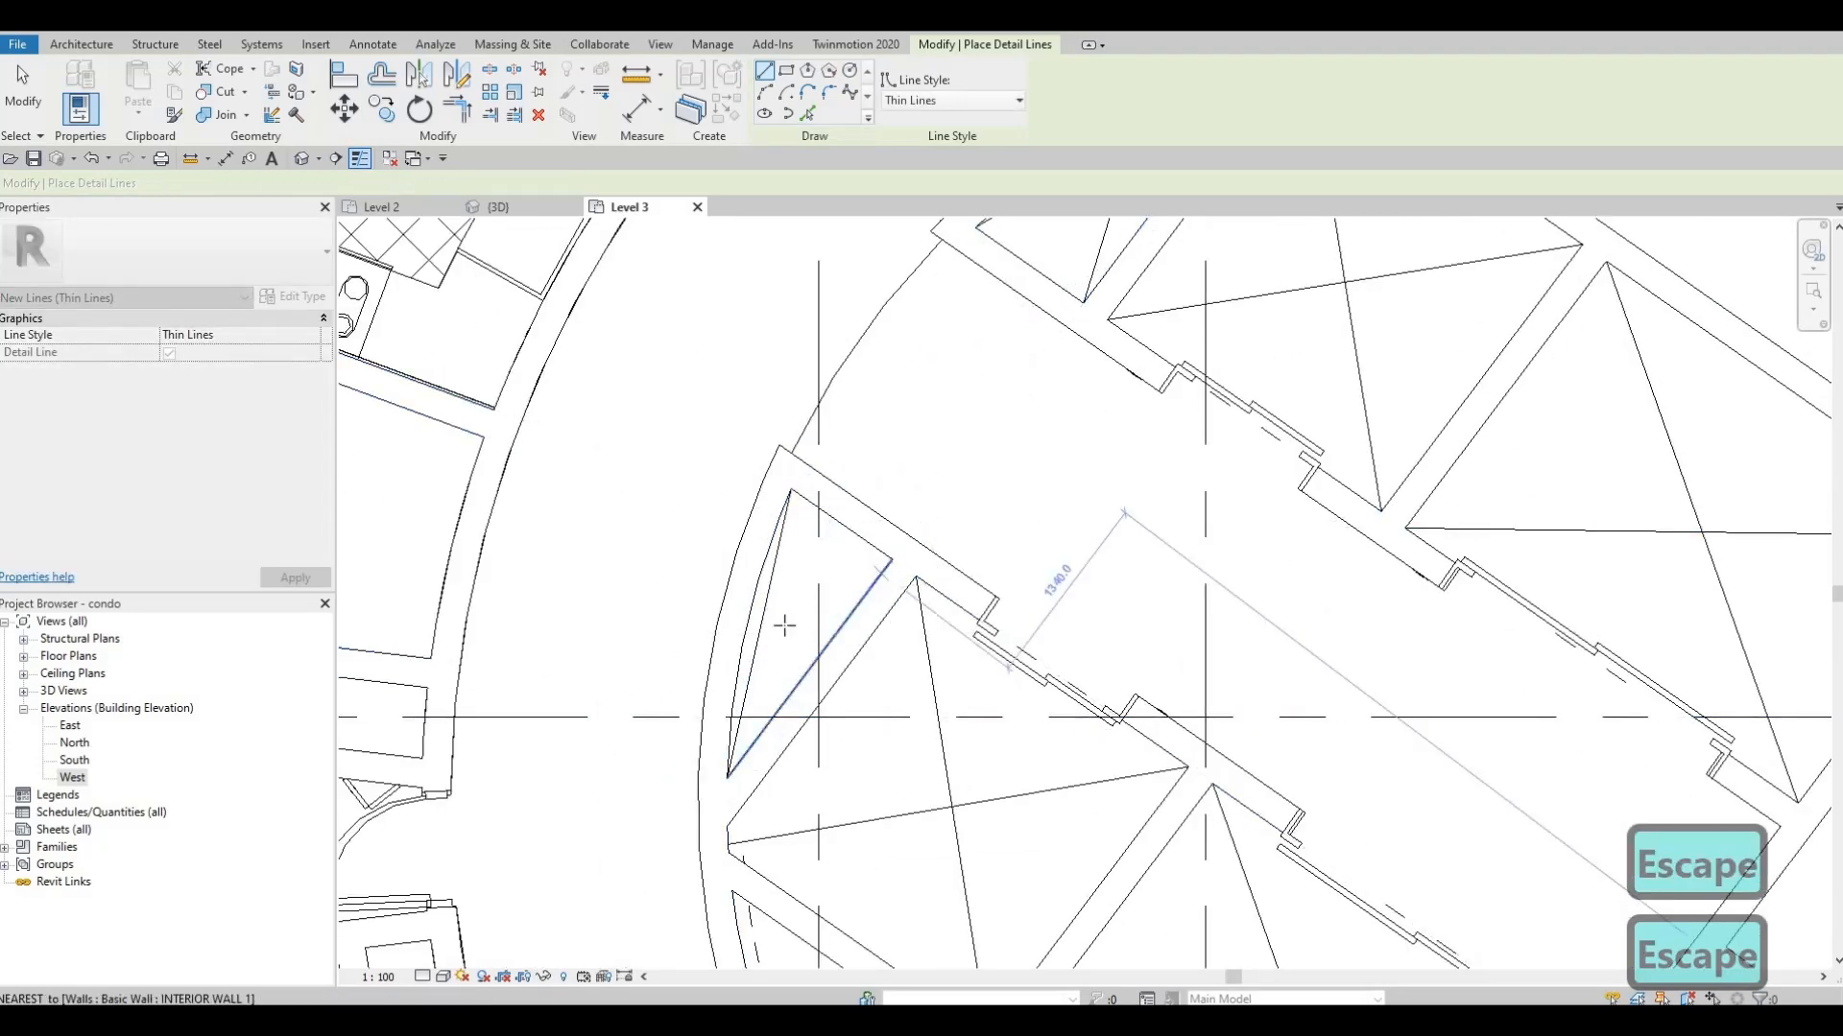
key("Escape")
scroll(949, 567, "down", 6)
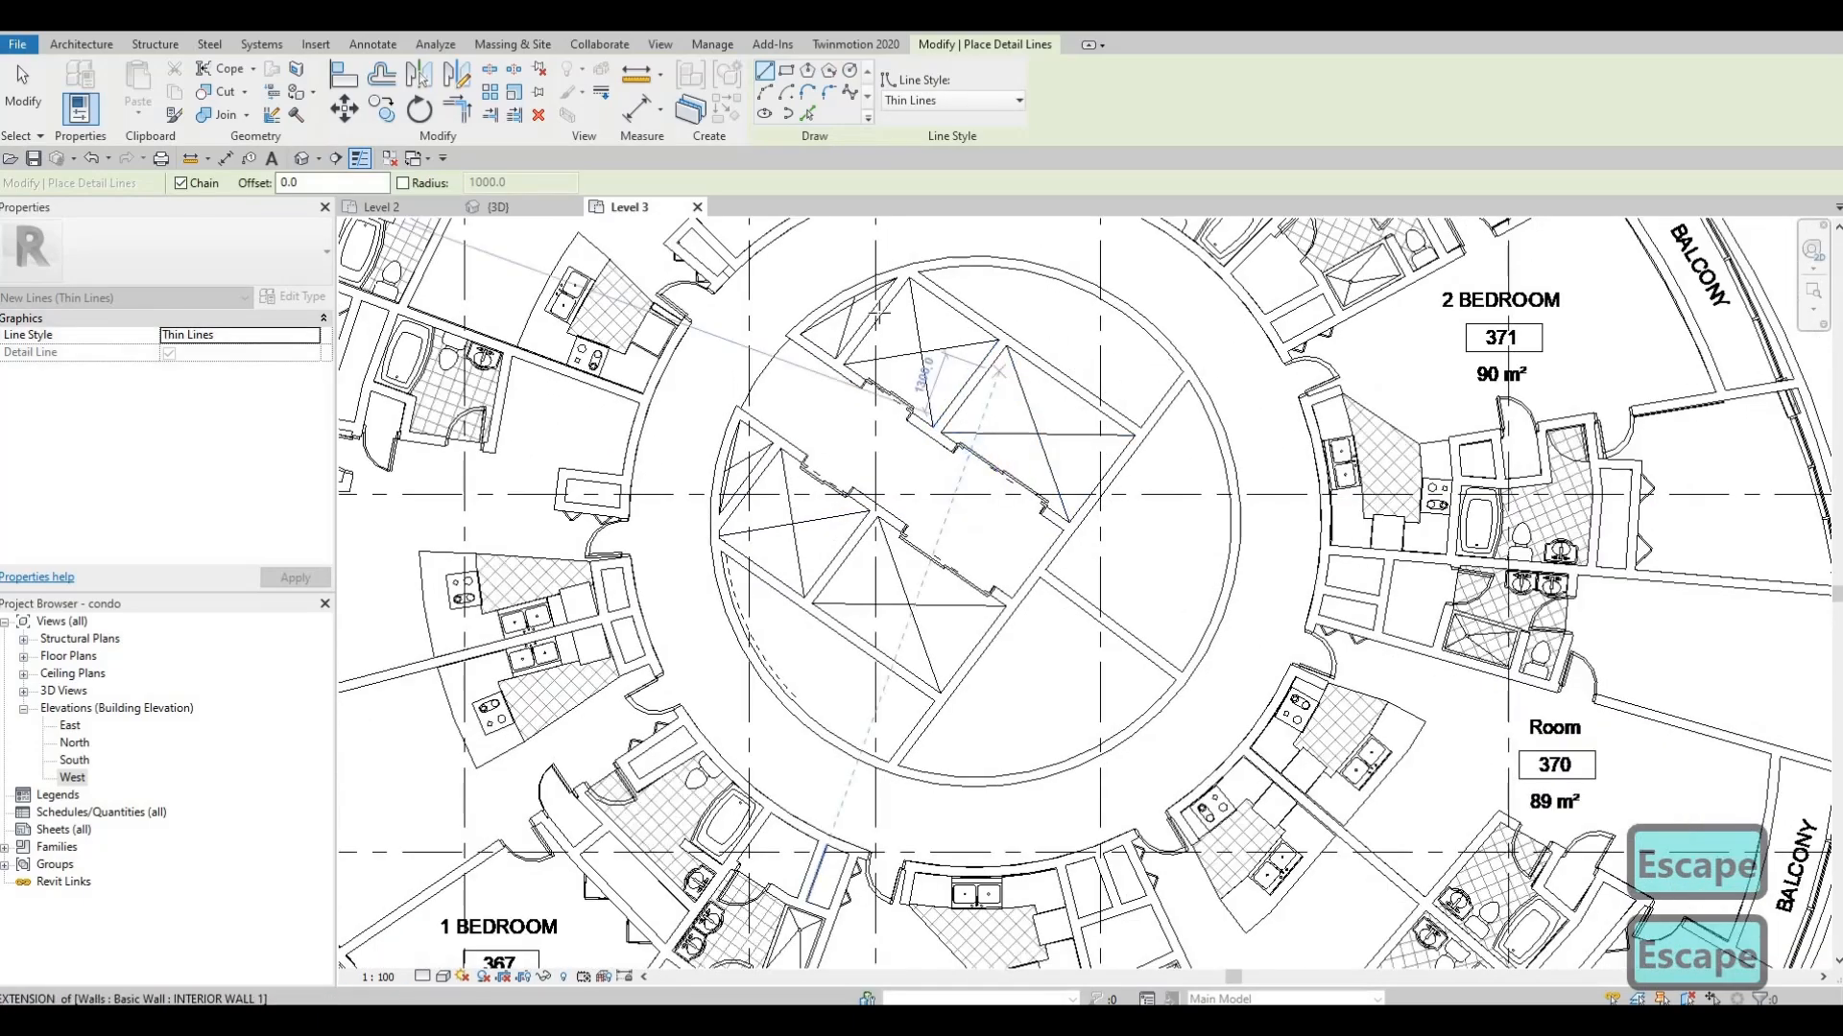
key("Escape")
middle_click_drag(1006, 400, 1014, 484)
key("Escape")
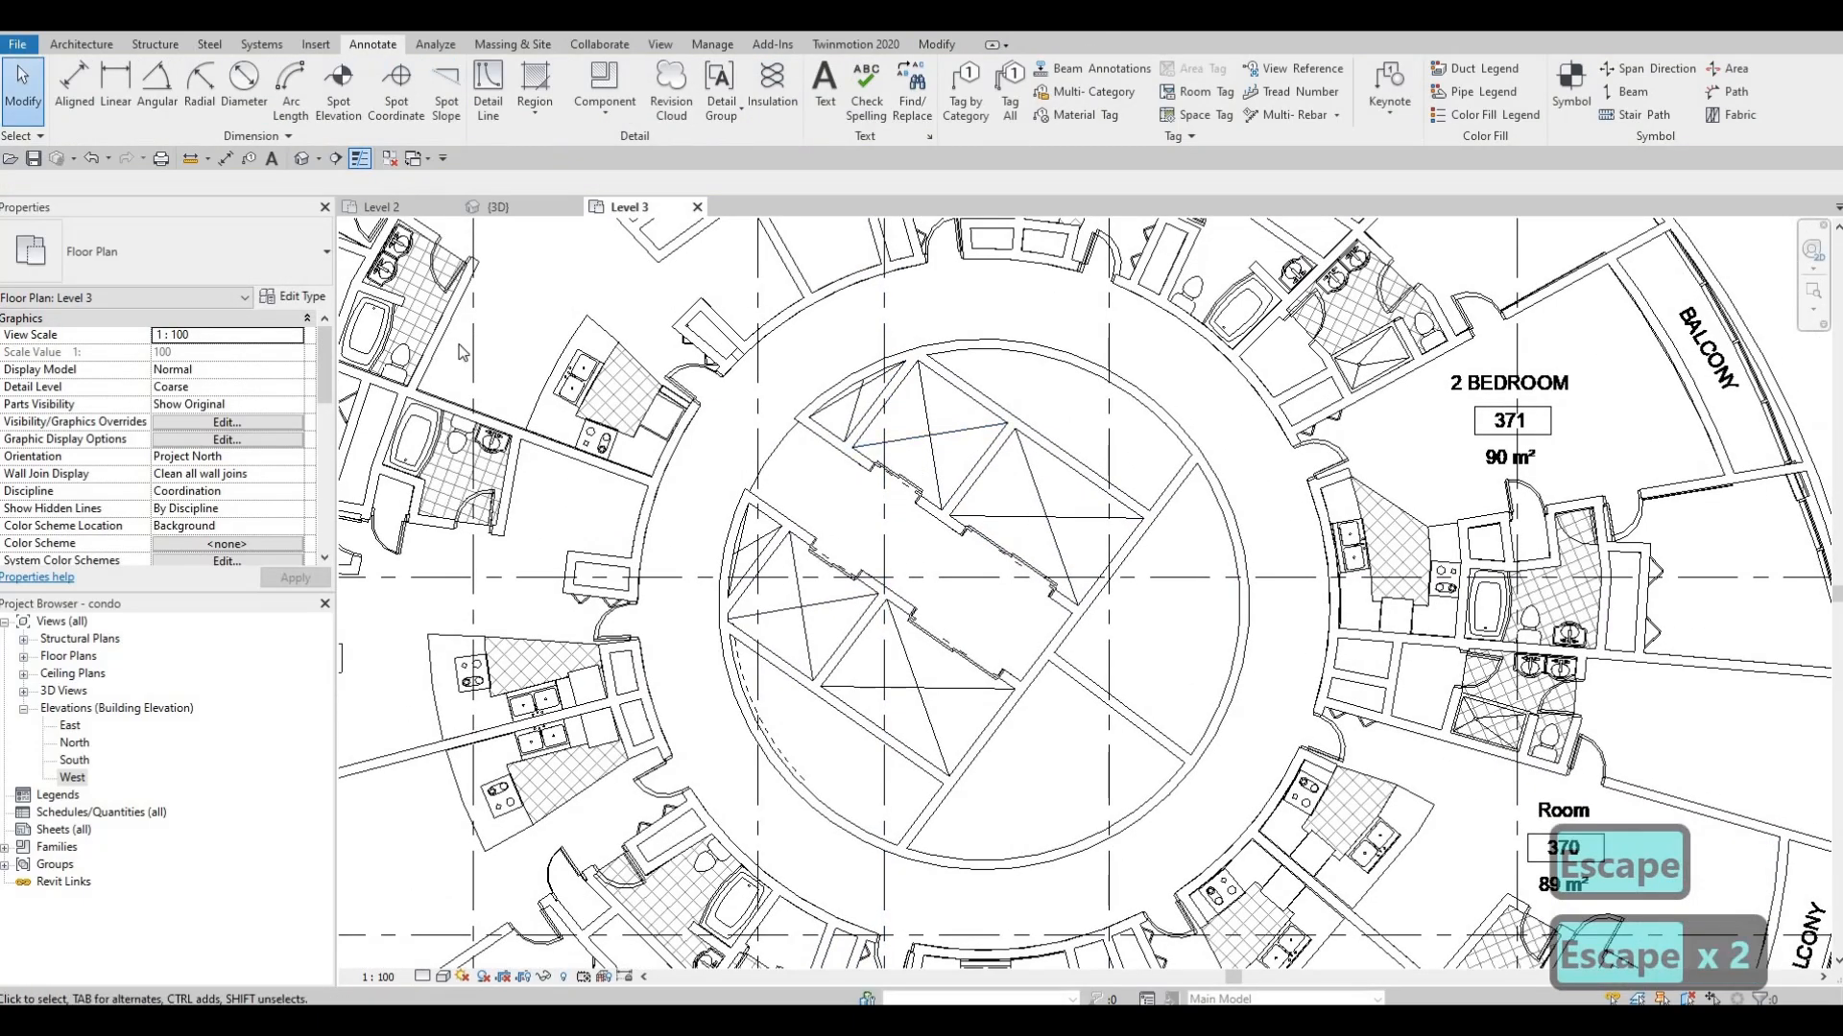
scroll(950, 518, "down", 1)
left_click(82, 44)
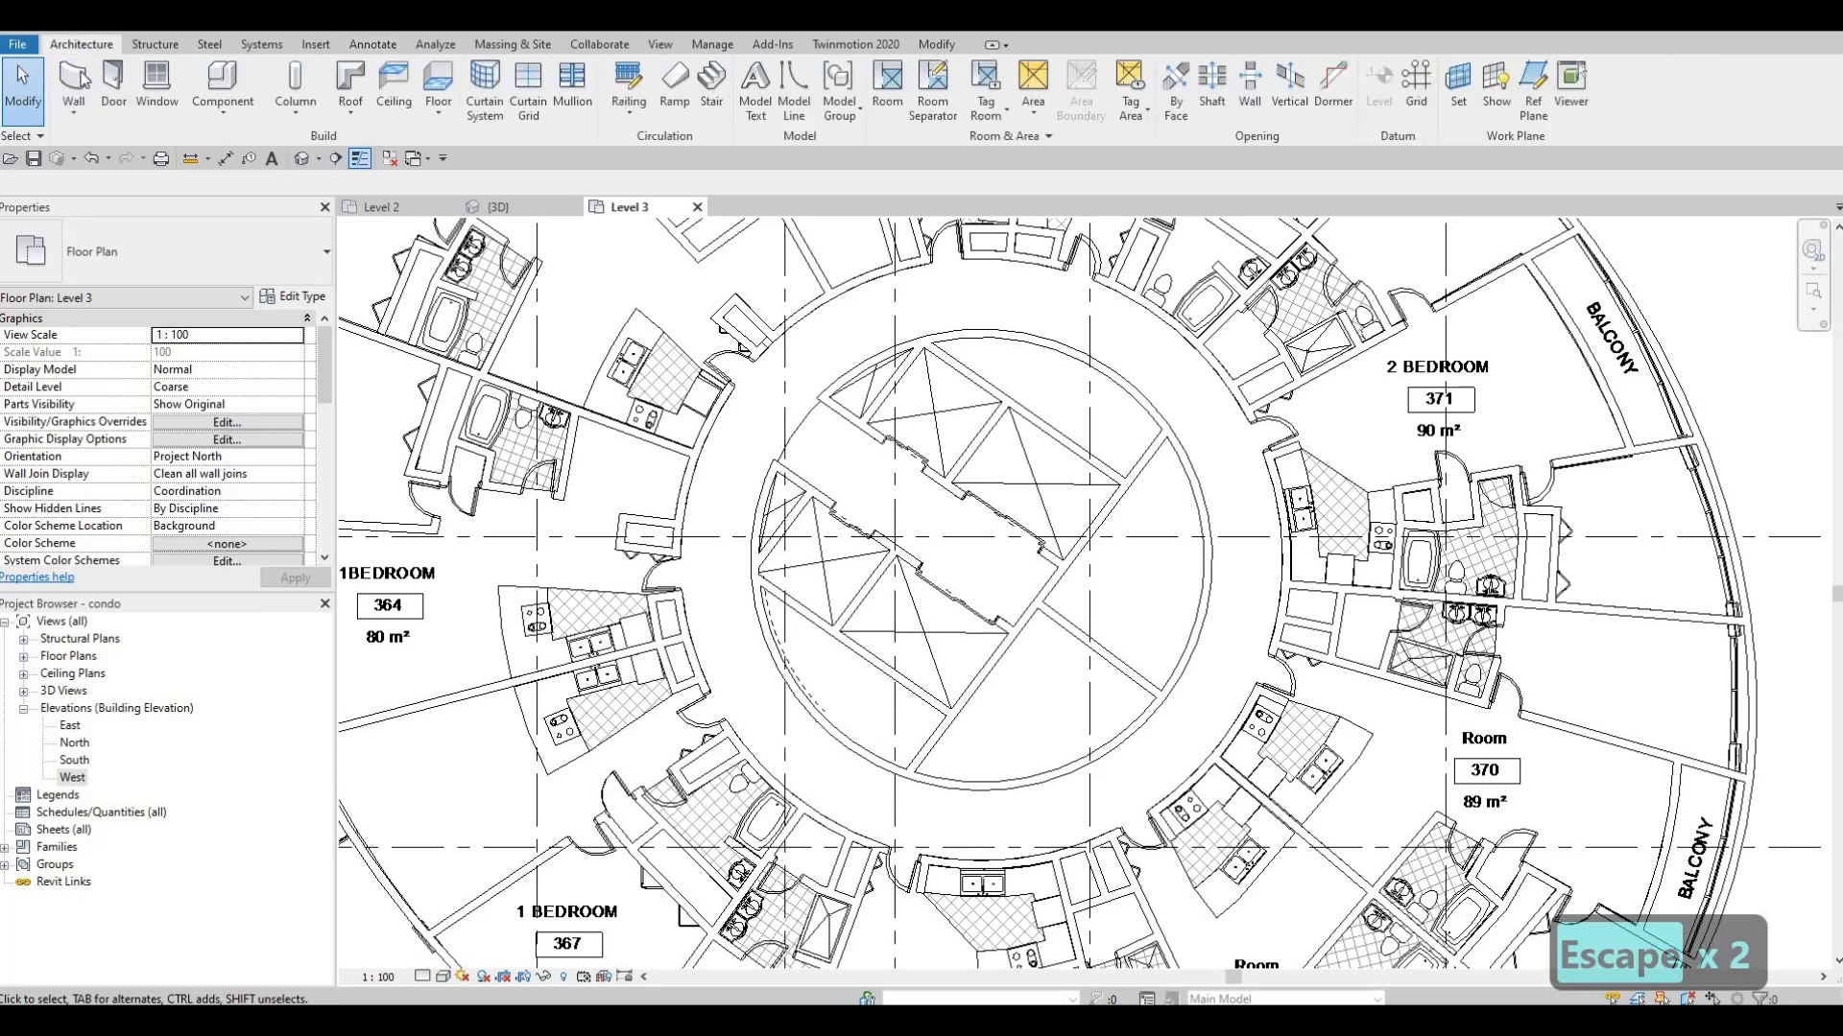
key("w")
key("a")
scroll(1101, 401, "up", 3)
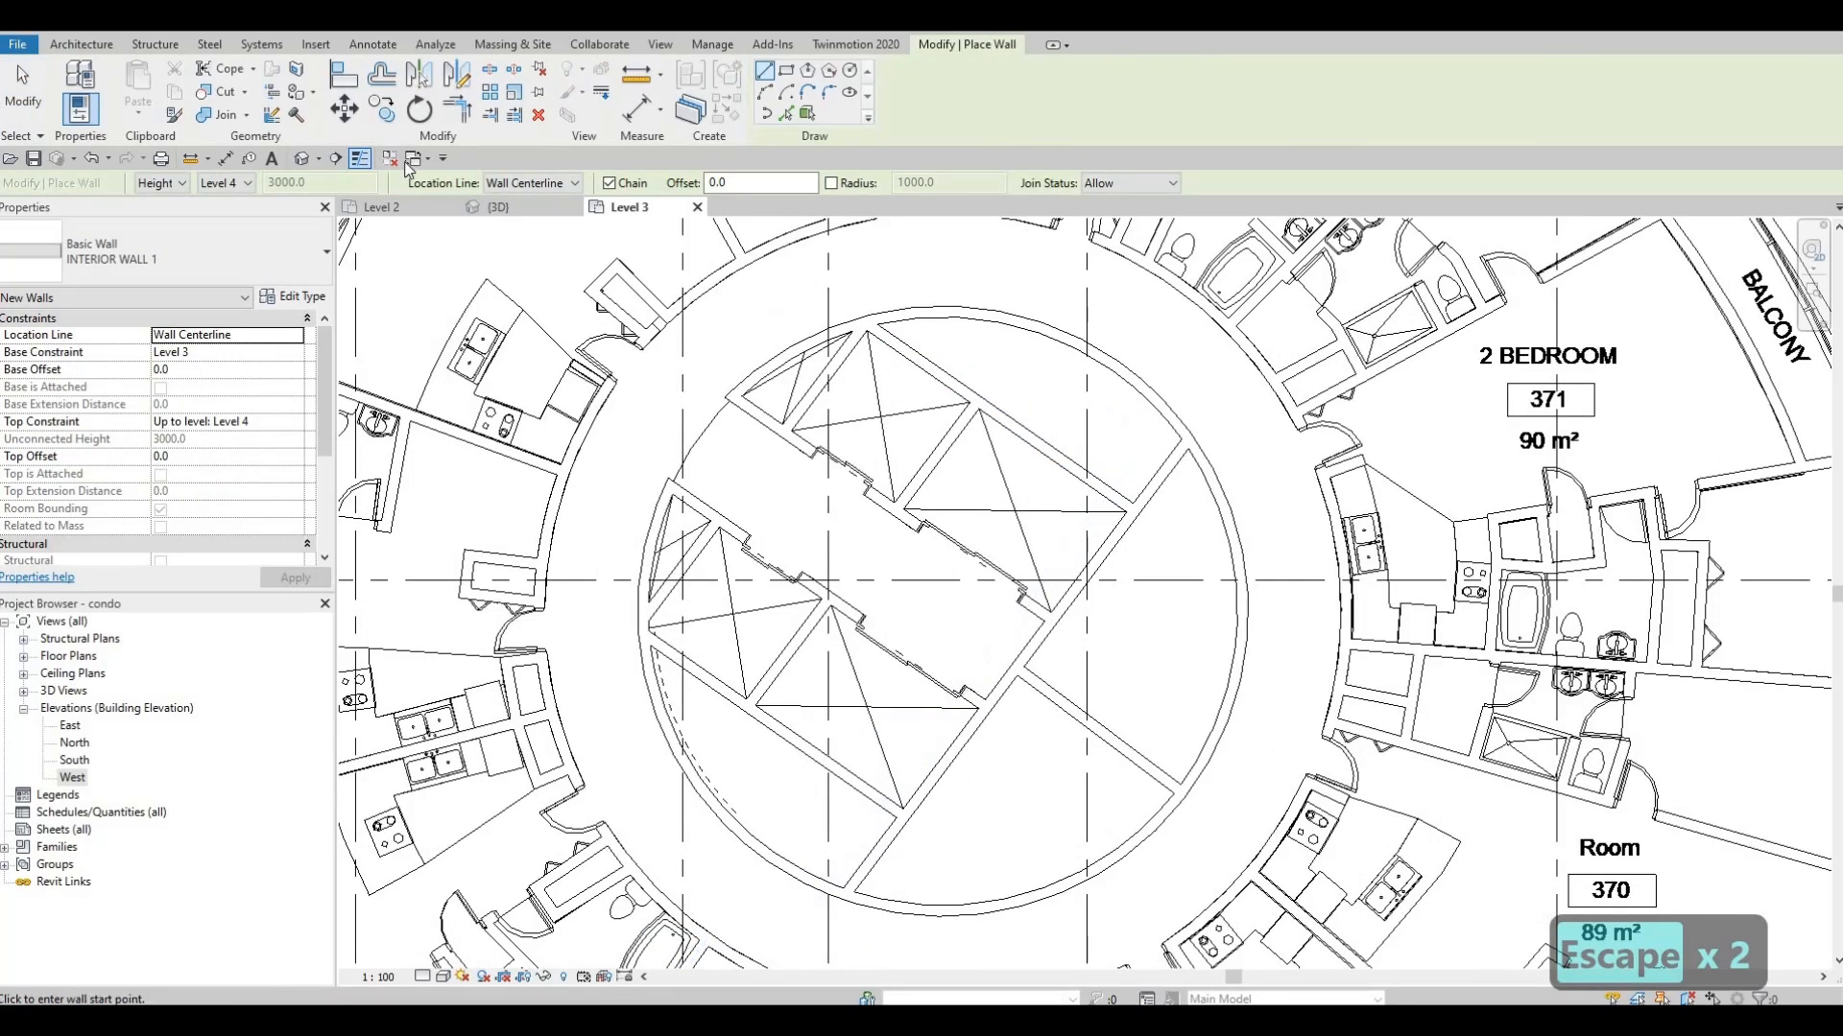
key("Escape")
key("Escape")
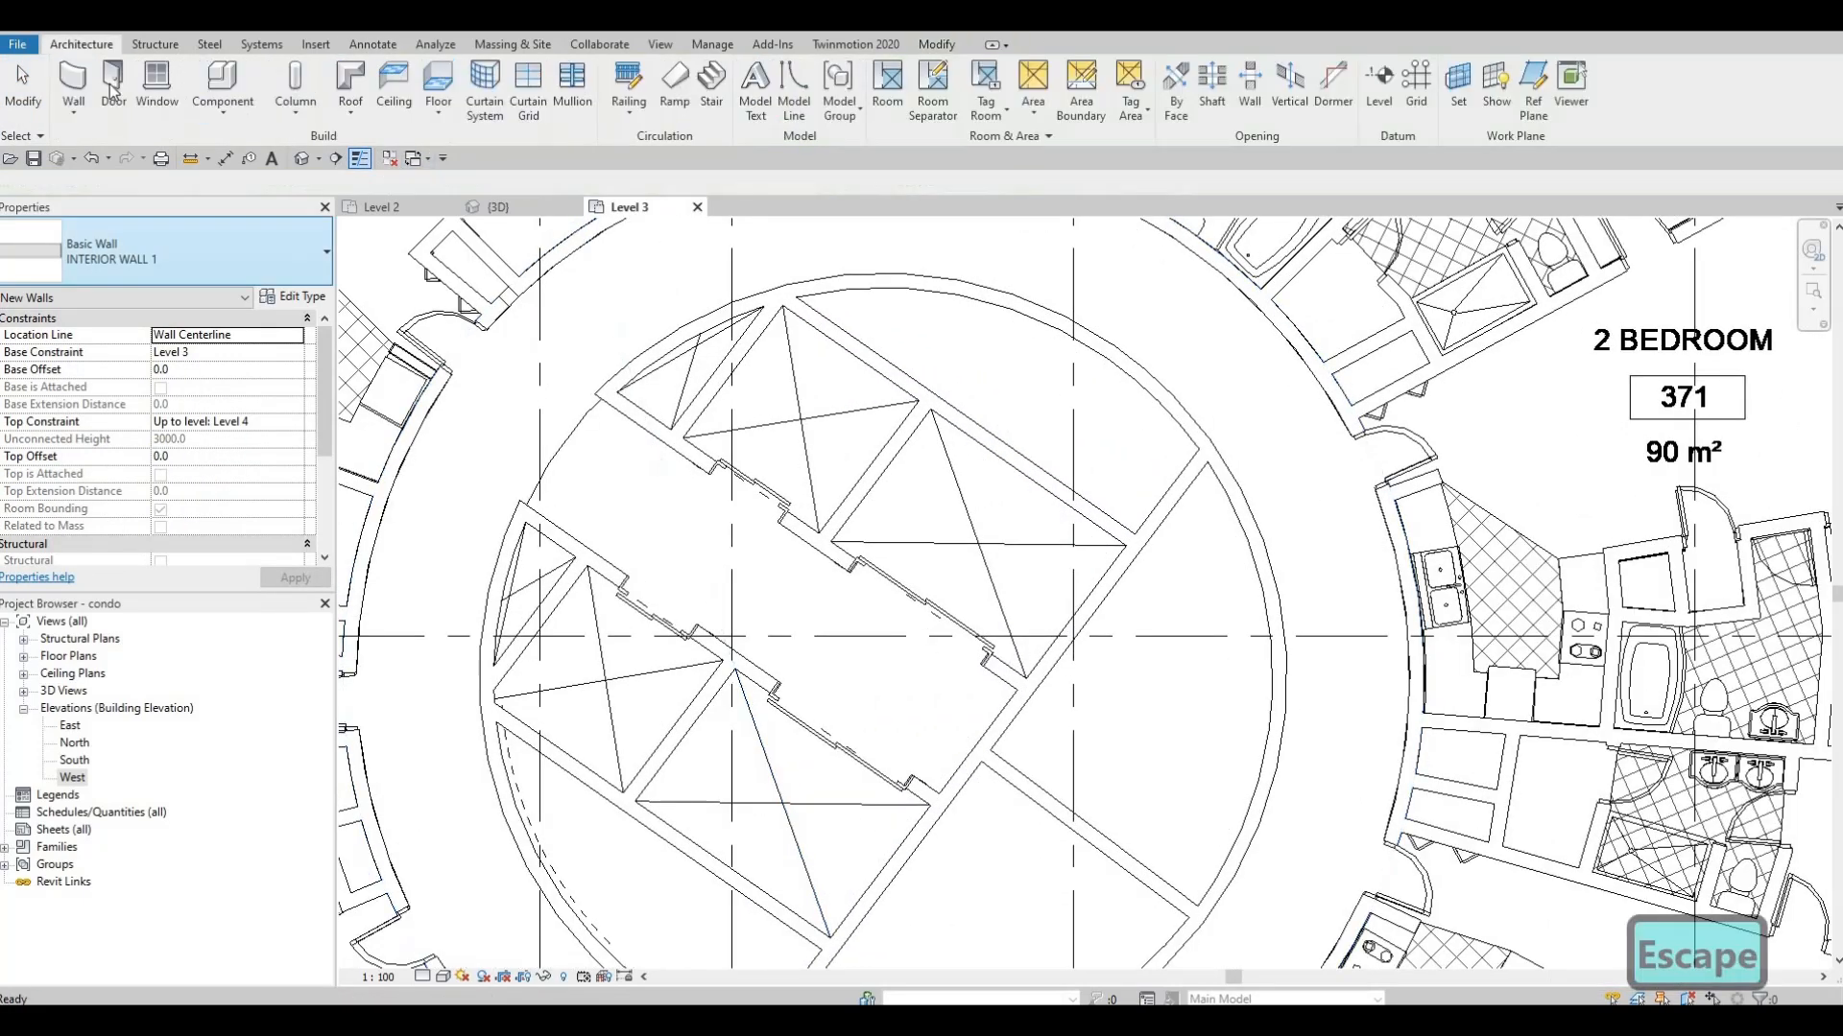
left_click(114, 91)
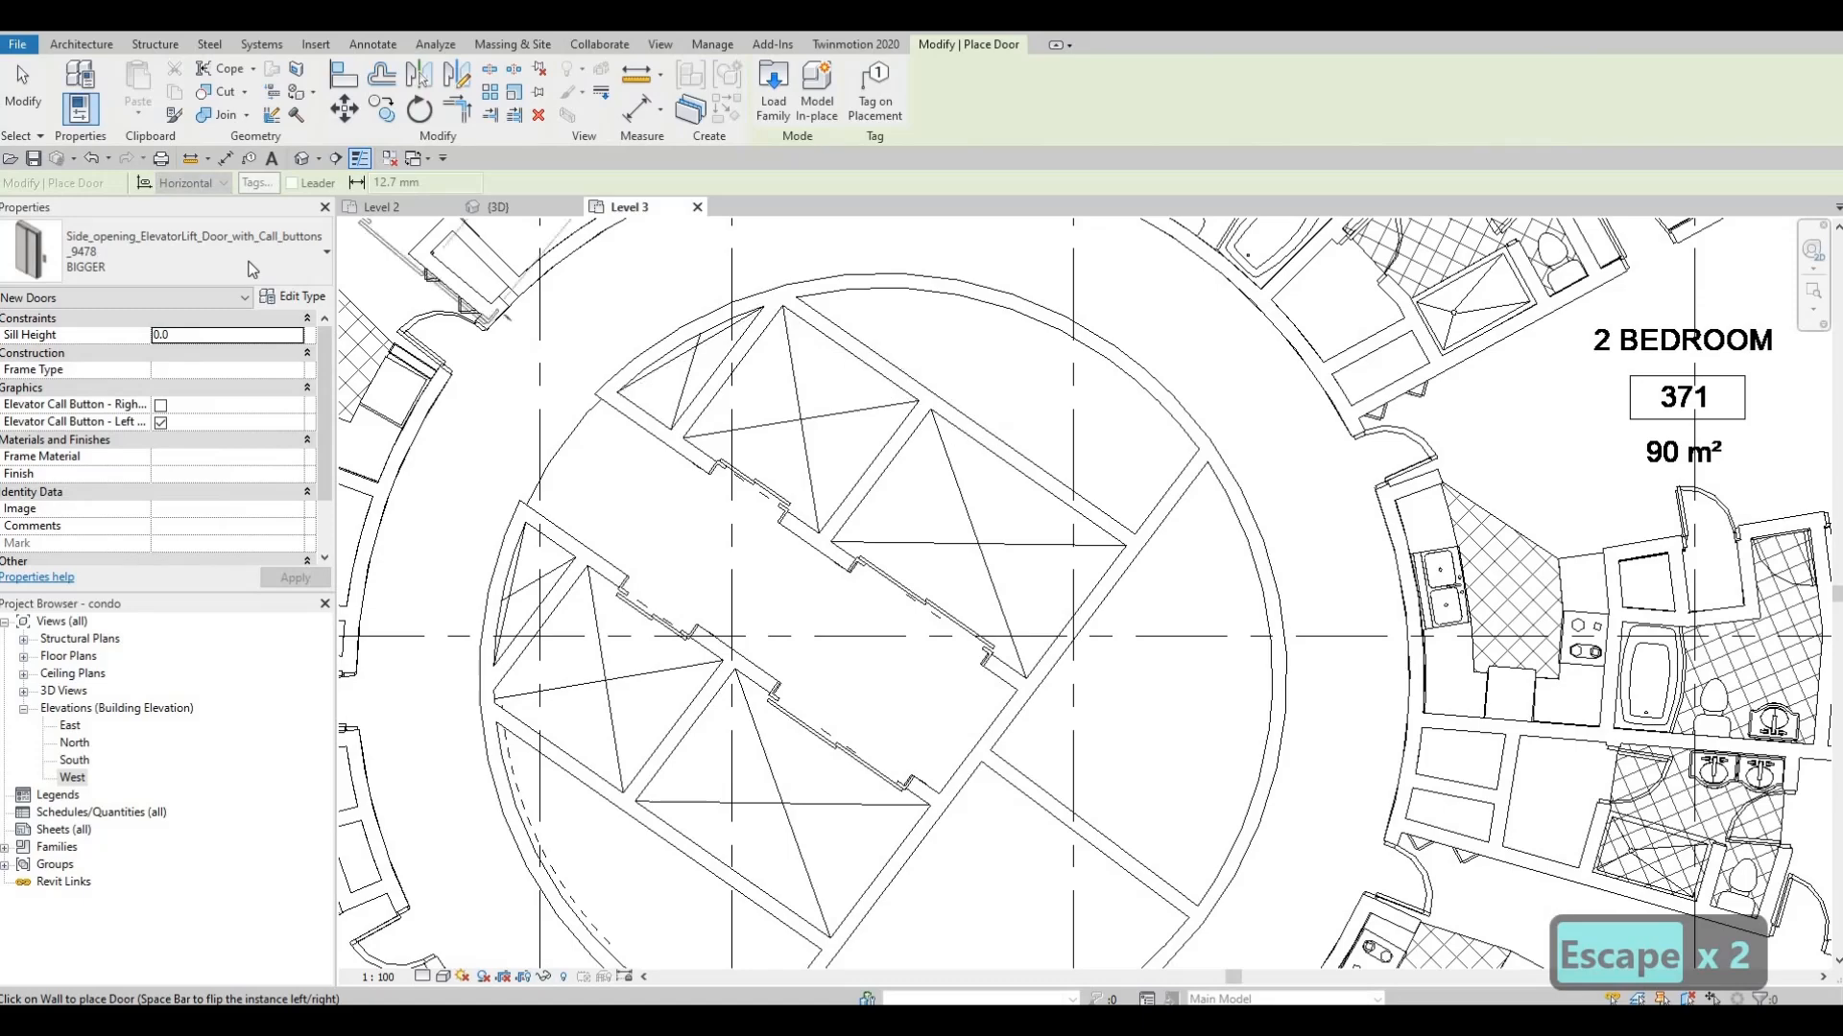
left_click(251, 267)
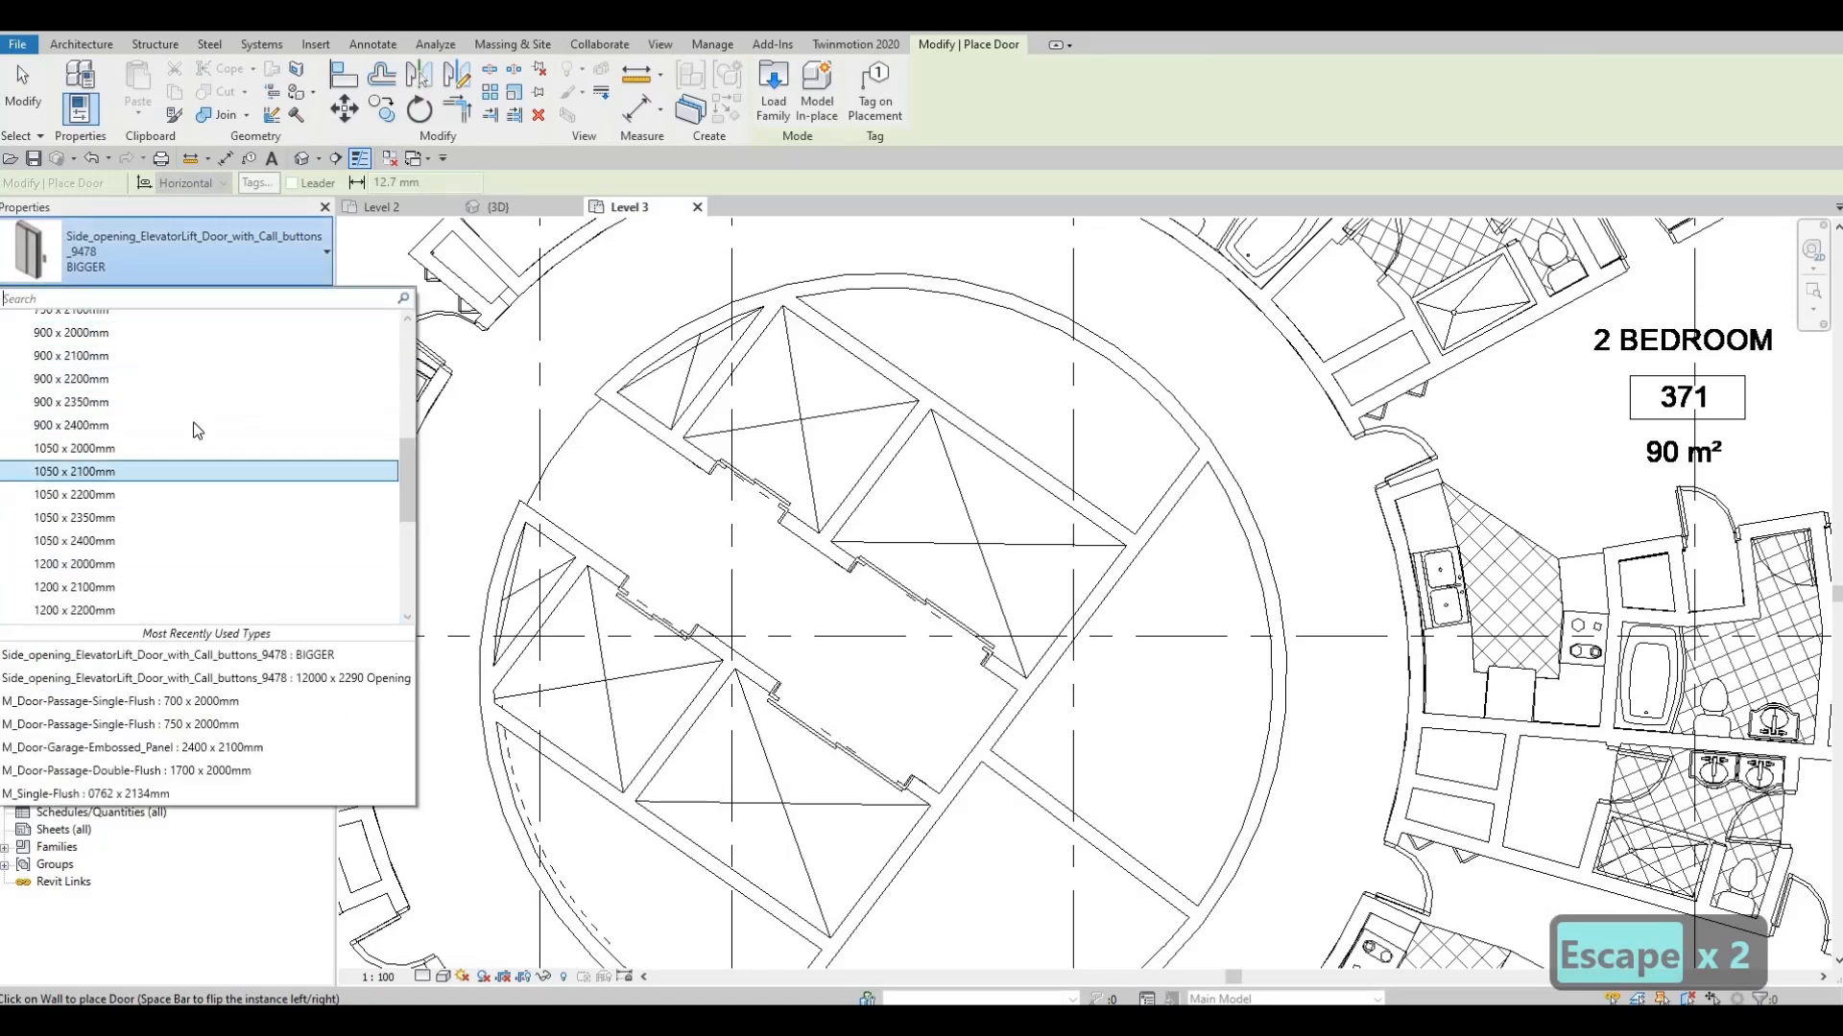
scroll(198, 430, "up", 3)
key("Escape")
scroll(1278, 564, "down", 4)
key("Escape")
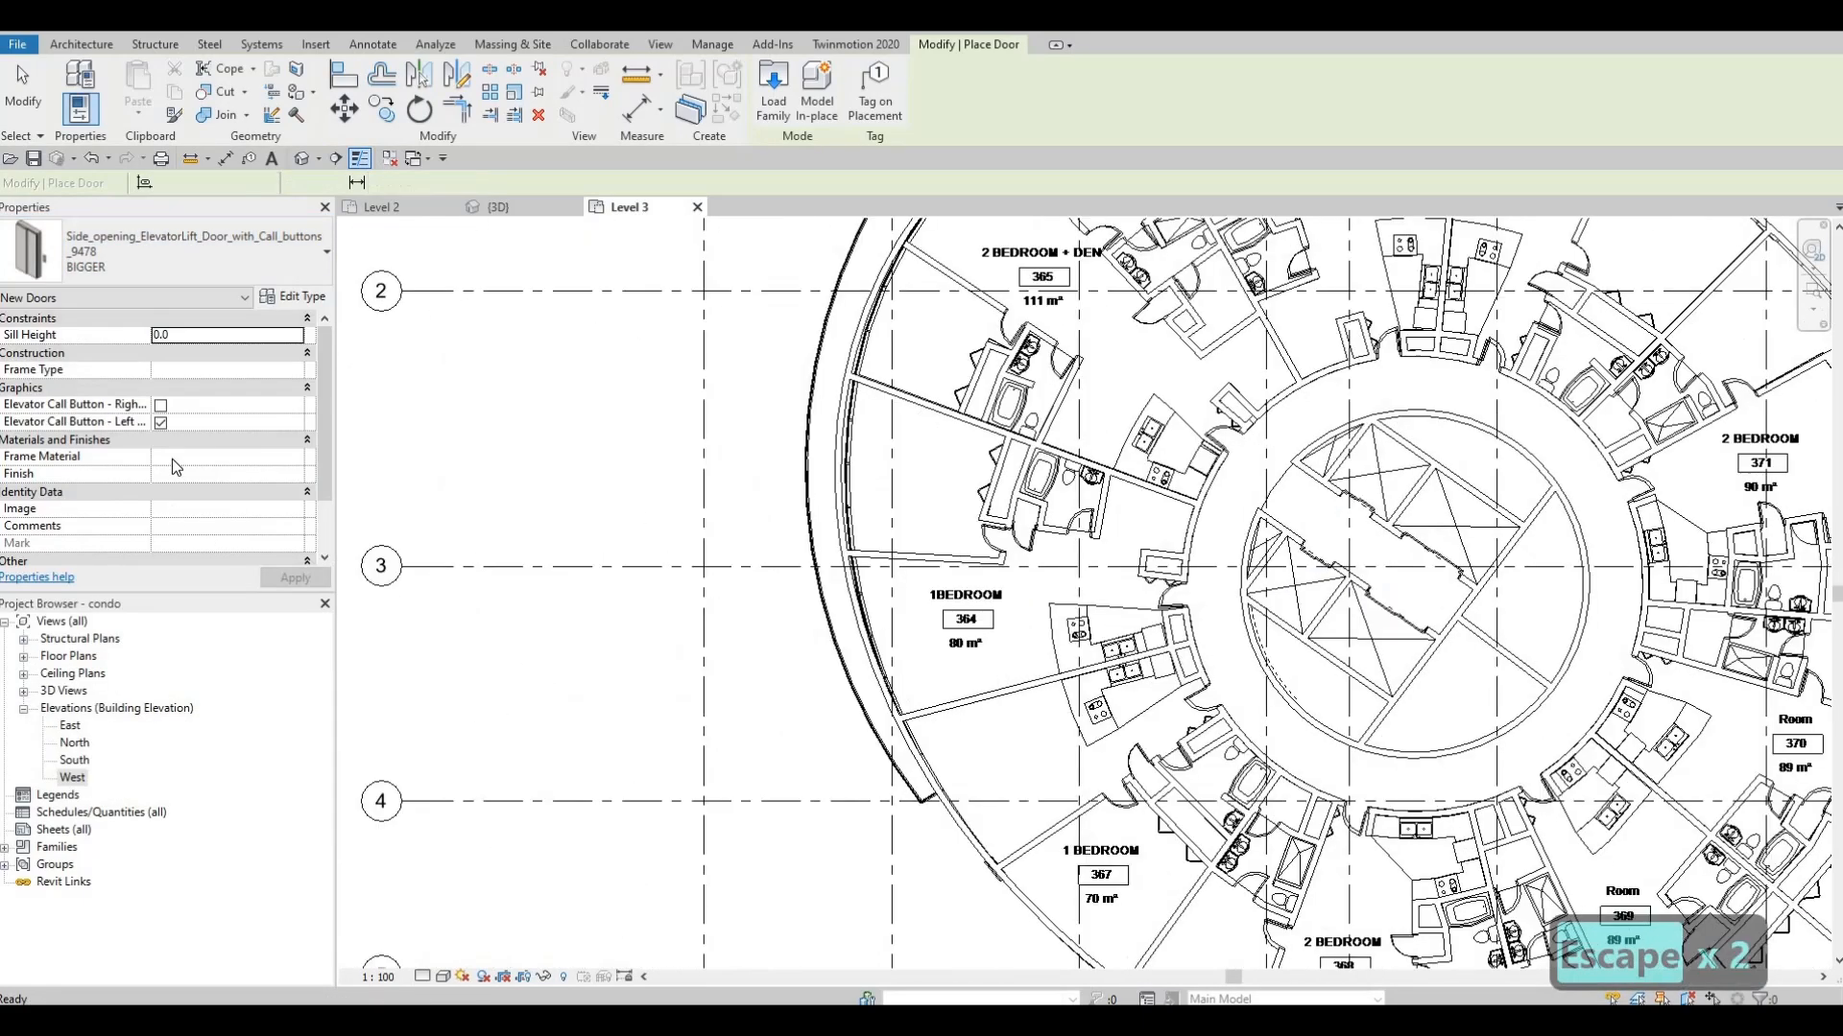
Set the Level 3 plan's underlay base level to Level 2 and apply it
scroll(198, 462, "up", 3)
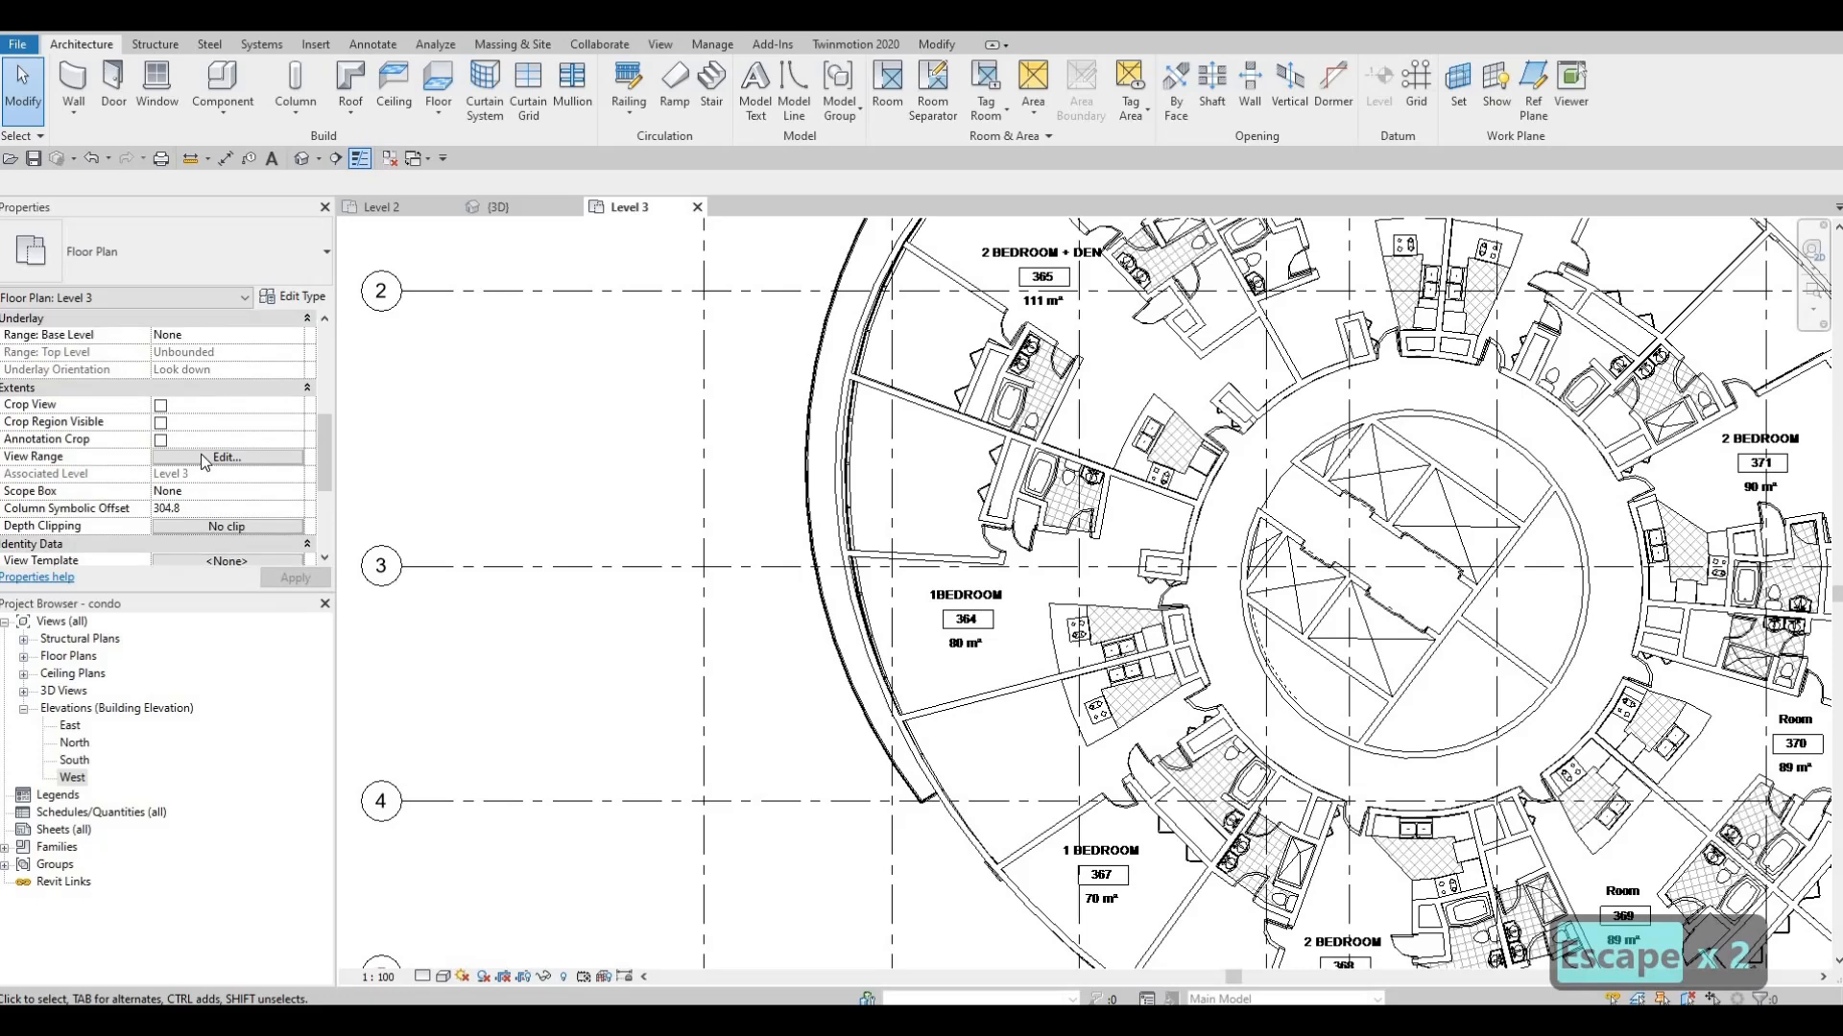
left_click(303, 440)
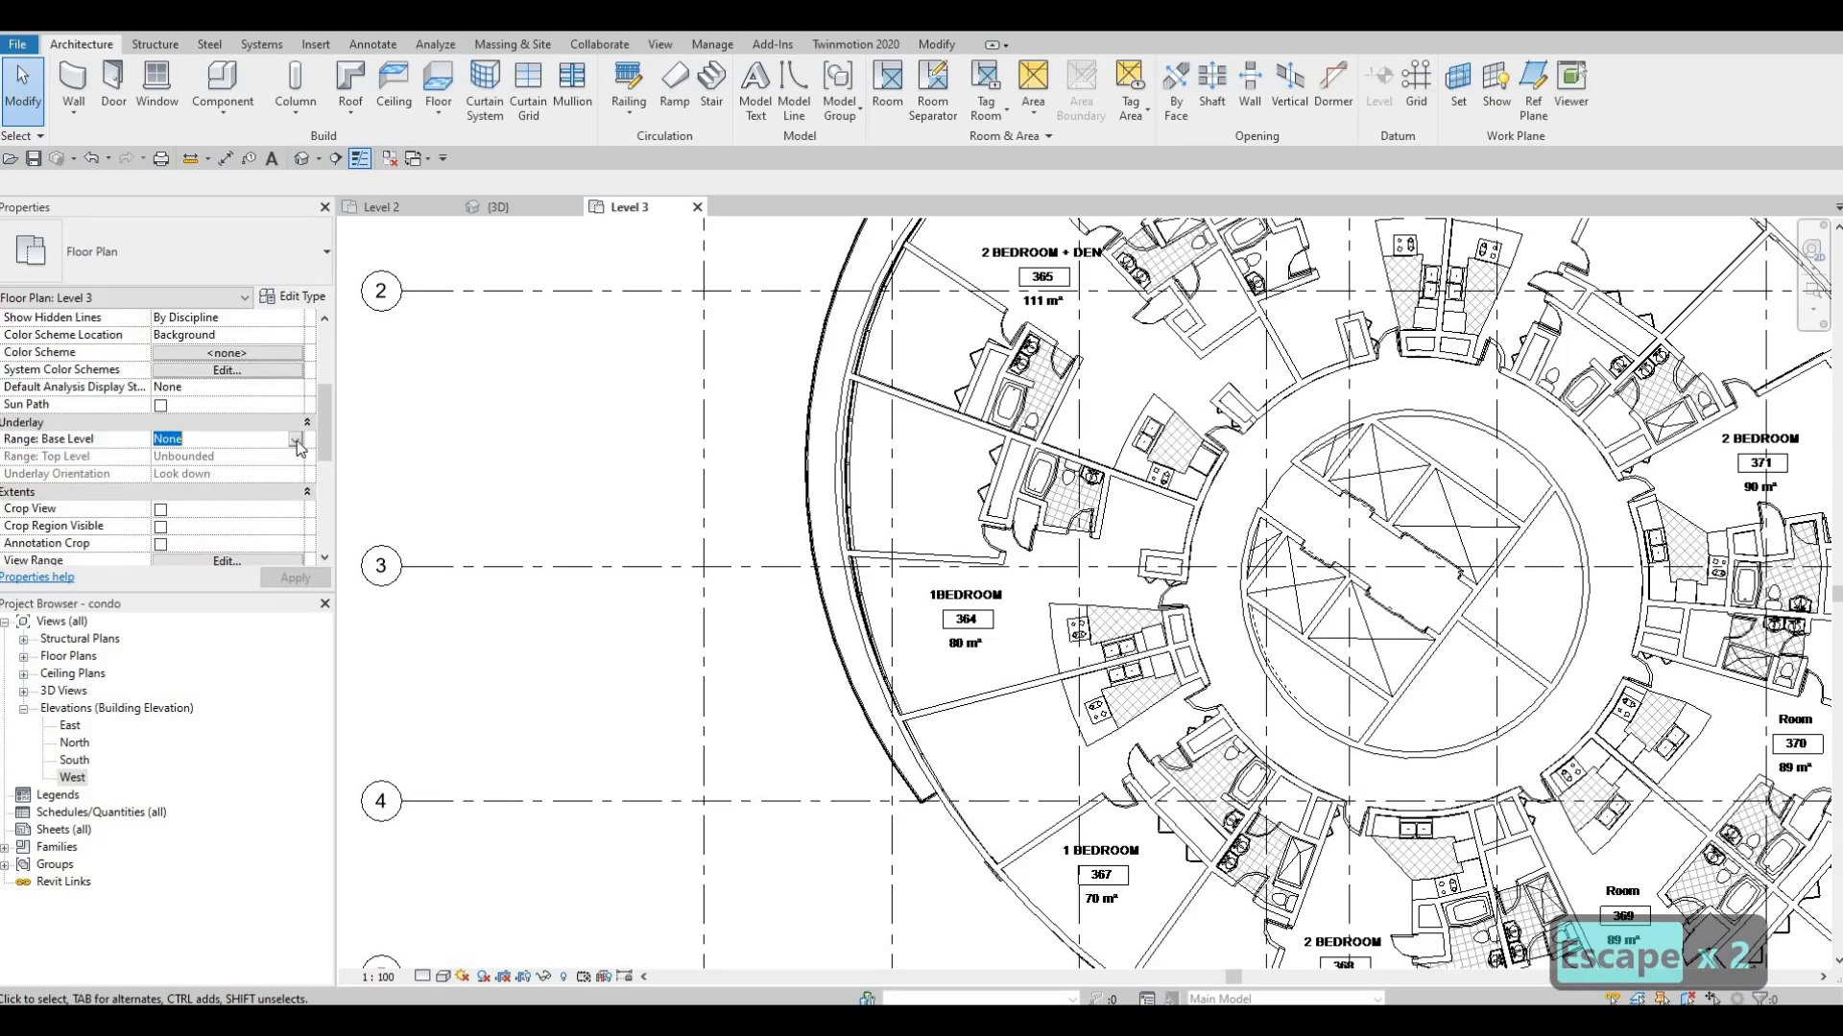
left_click(270, 441)
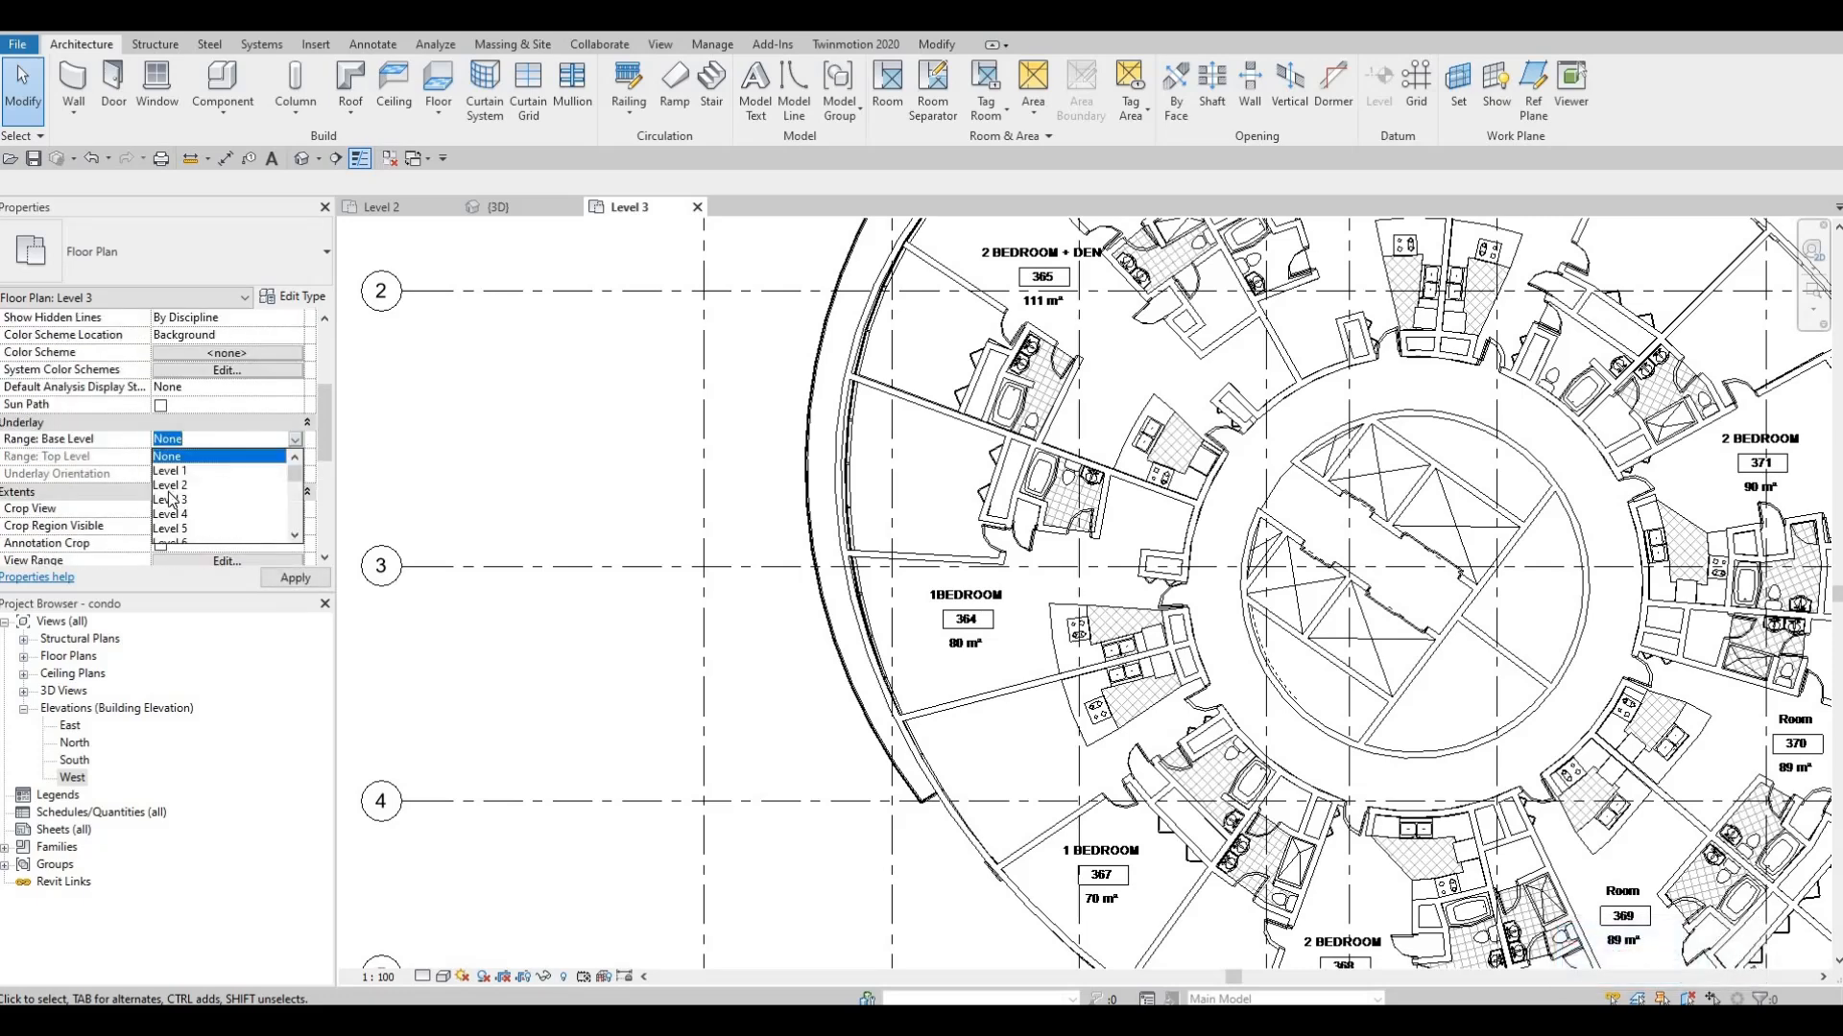
left_click(171, 485)
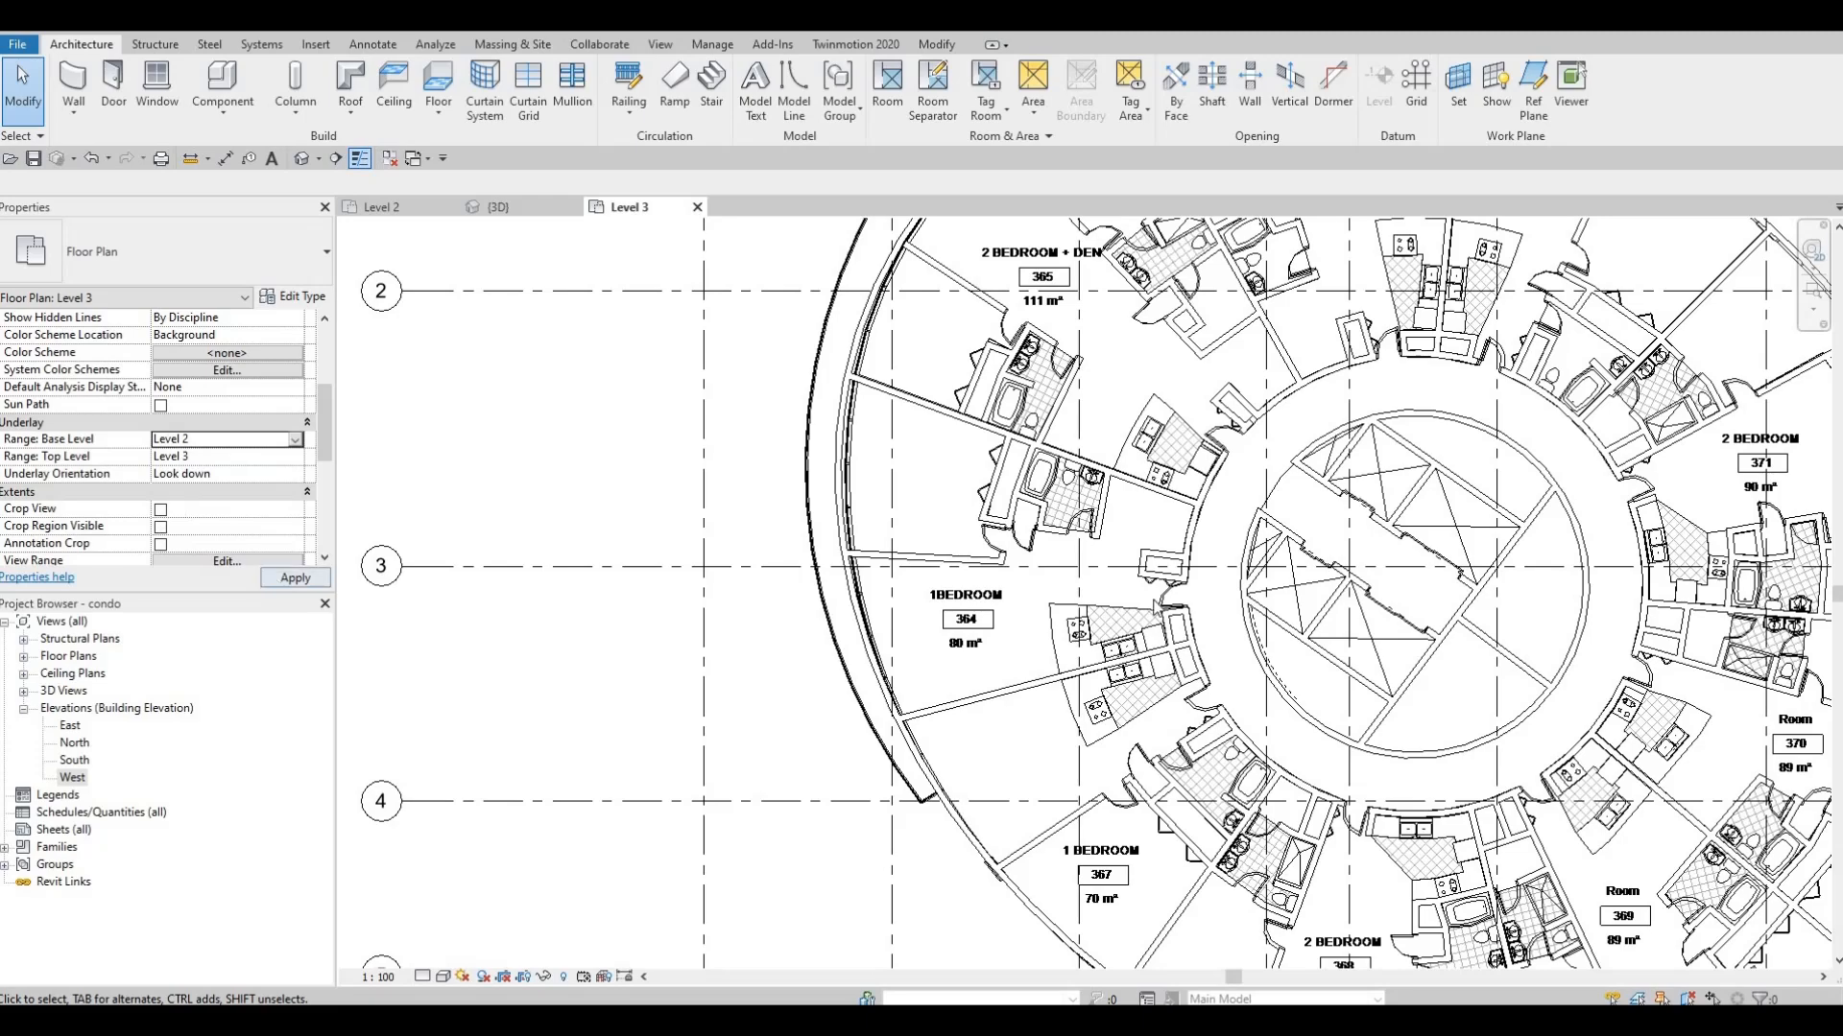
left_click(276, 579)
key("Escape")
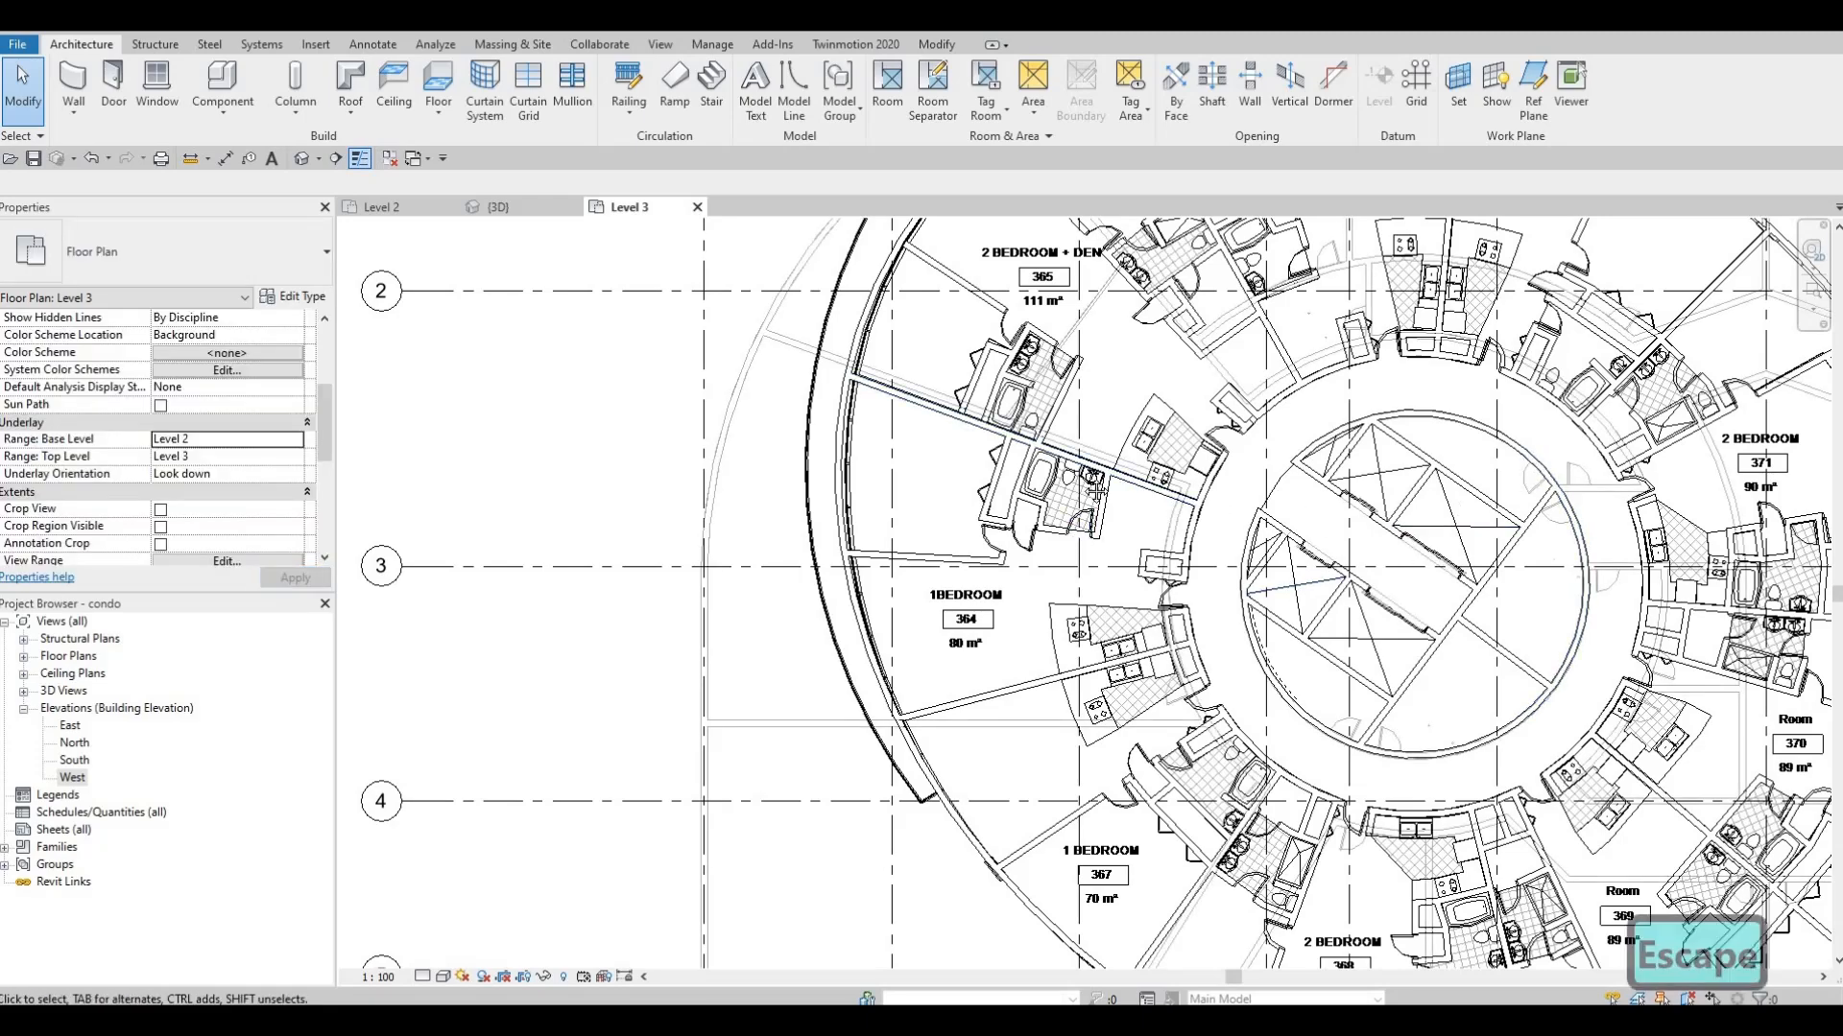
Place two M_Door-Passage-Single-Flush 750 x 2000mm doors in the core's northeast curved wall, matching the underlay doors on both sides of the partition
scroll(1206, 520, "up", 4)
key("Escape")
left_click(1201, 516)
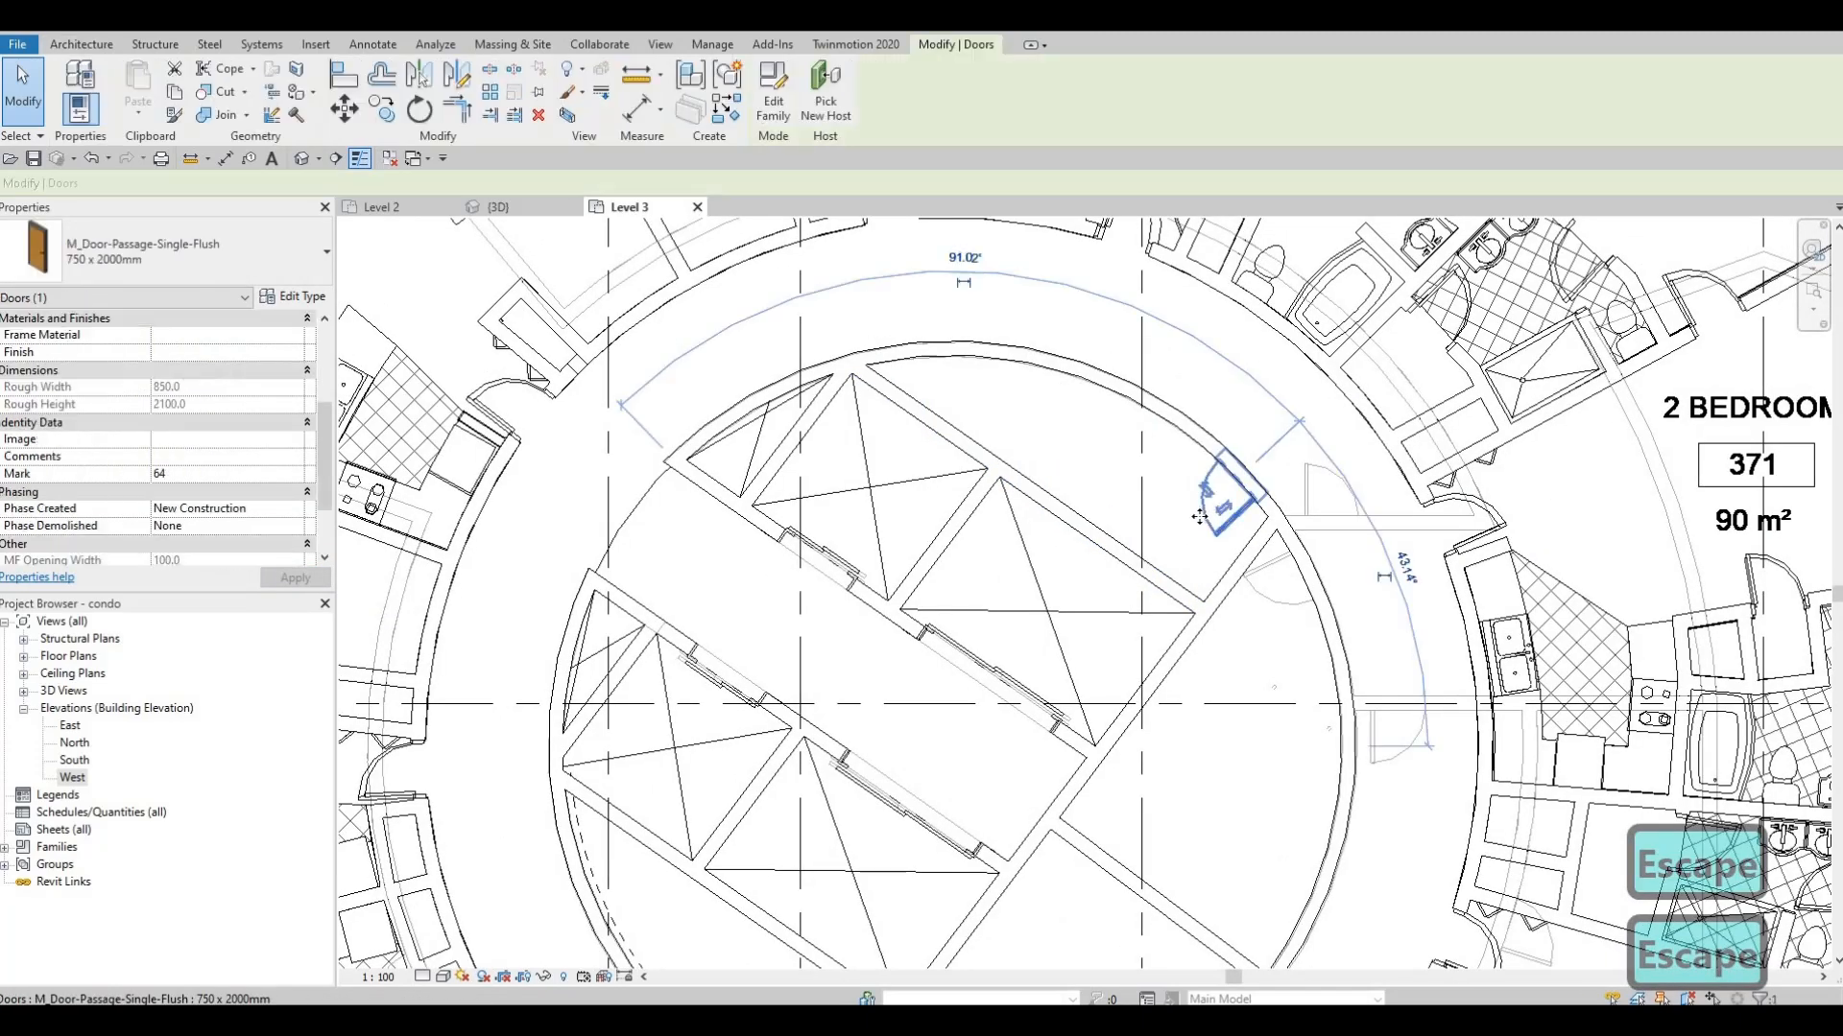
key("c")
key("s")
scroll(1247, 472, "up", 2)
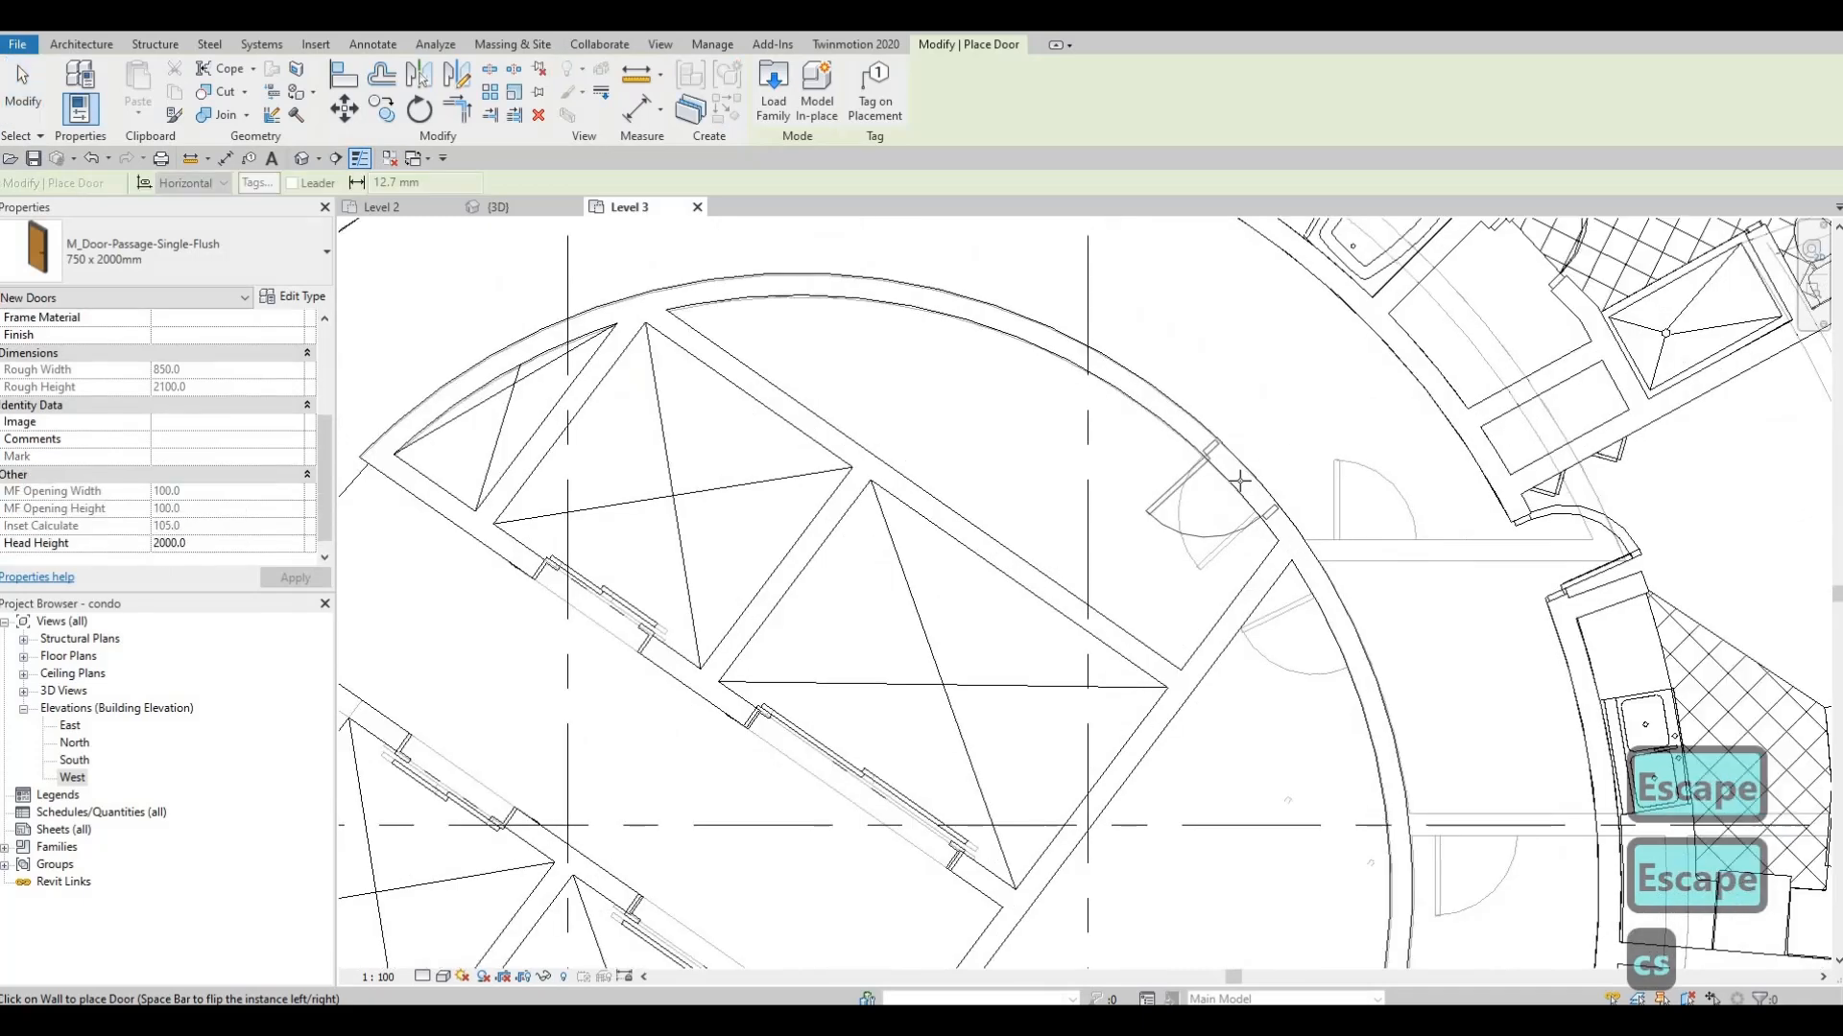
scroll(1313, 586, "up", 1)
middle_click_drag(1313, 586, 1308, 501)
scroll(1308, 502, "down", 1)
key("space")
left_click(1325, 546)
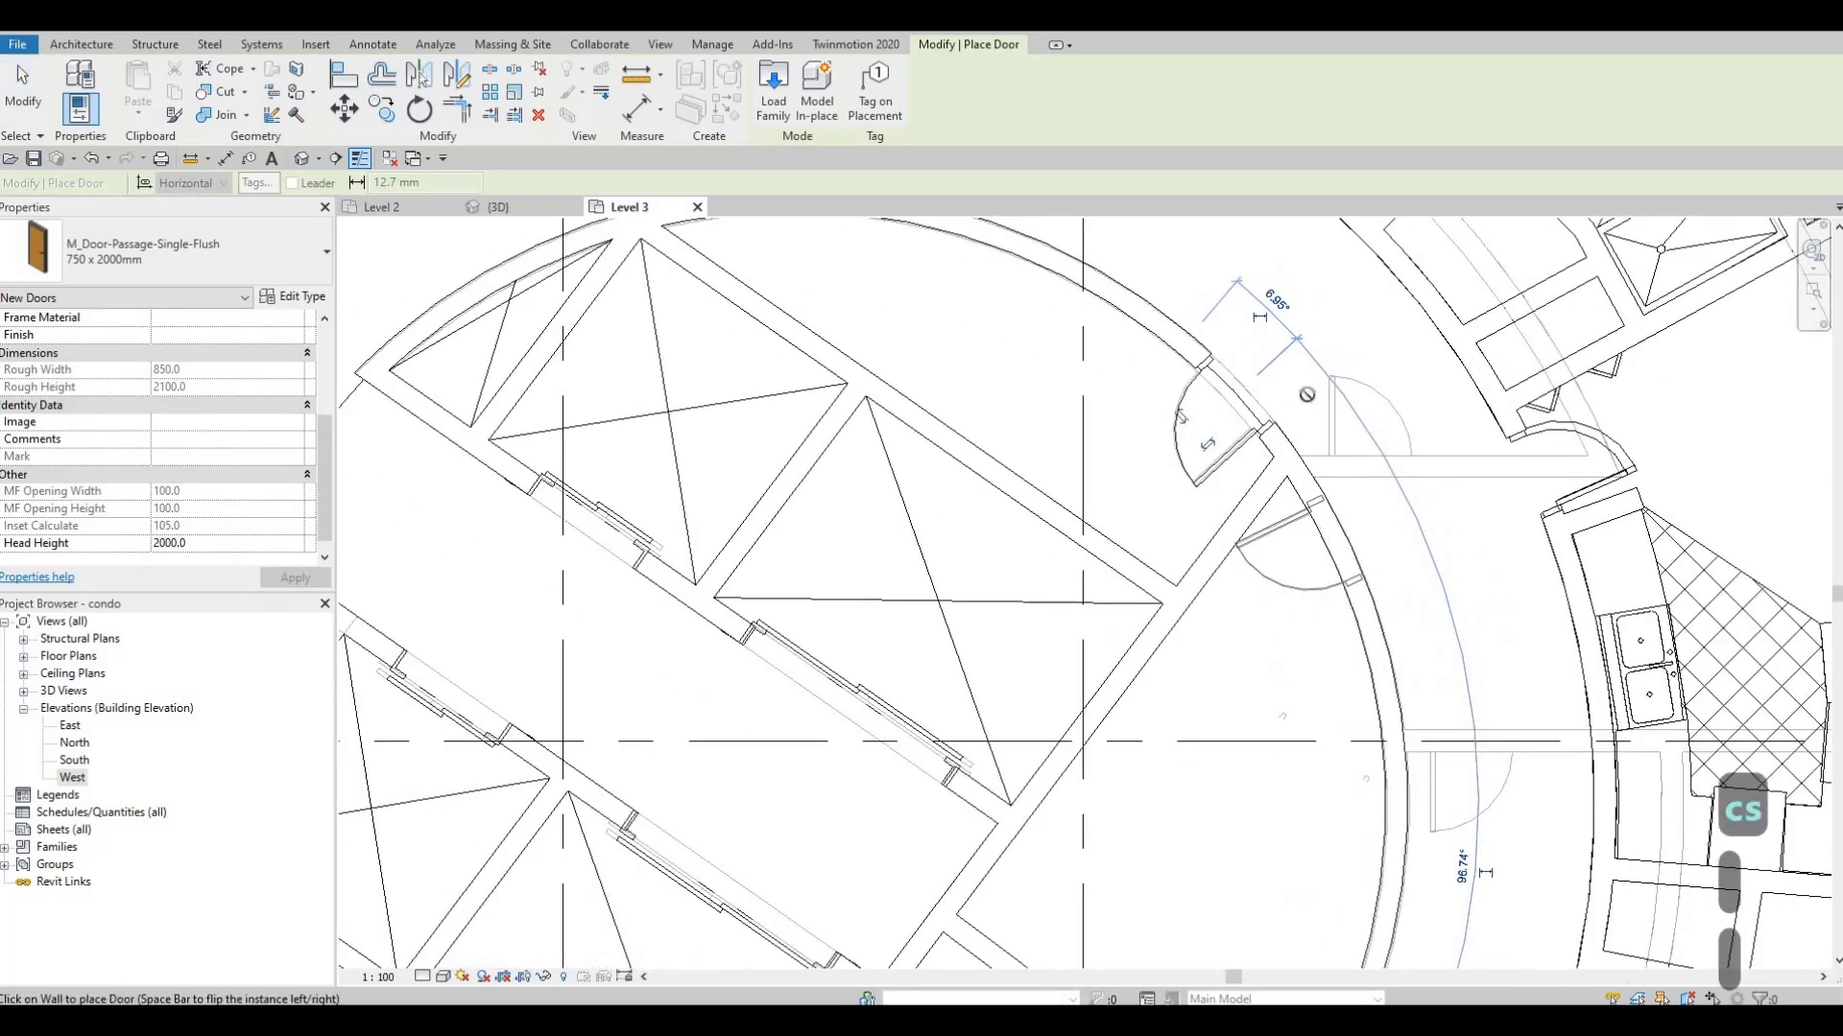
Place two 750 x 2000mm single-flush doors in the core's south curved wall, one on each side of the partition
middle_click_drag(1193, 671, 1269, 311)
scroll(1269, 311, "down", 2)
middle_click_drag(996, 662, 1024, 533)
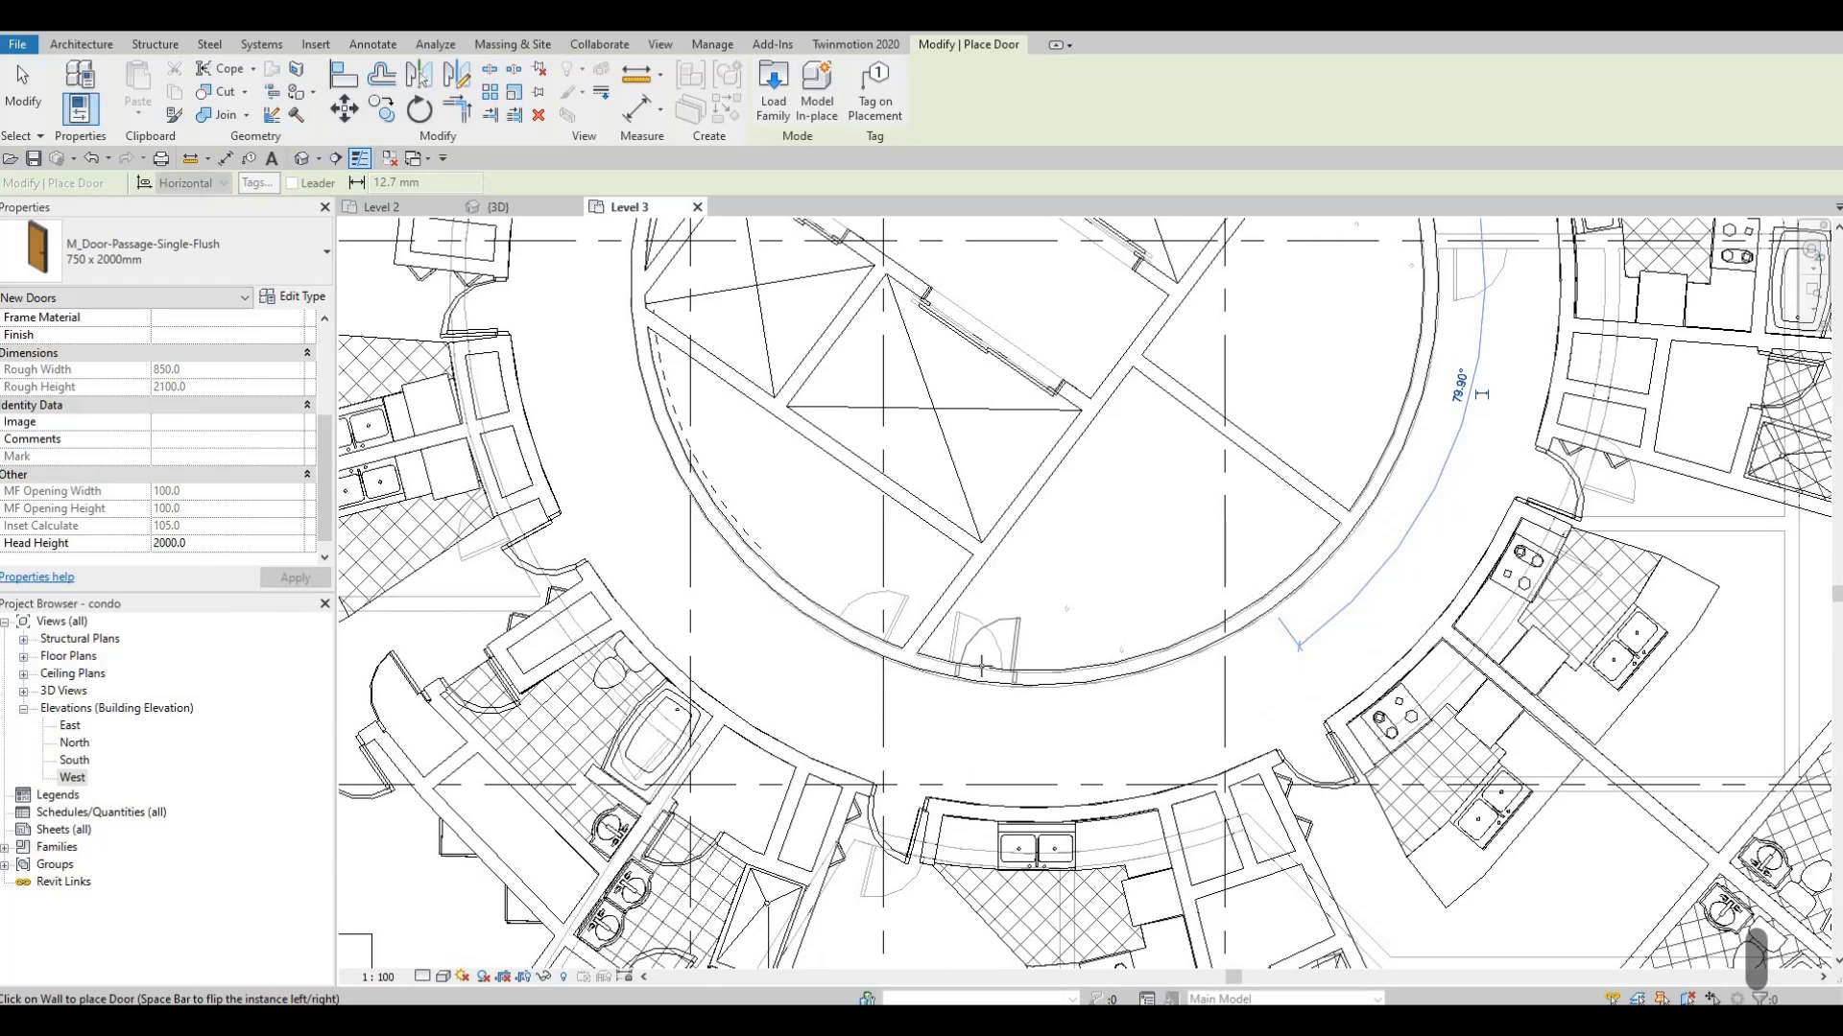
left_click(978, 662)
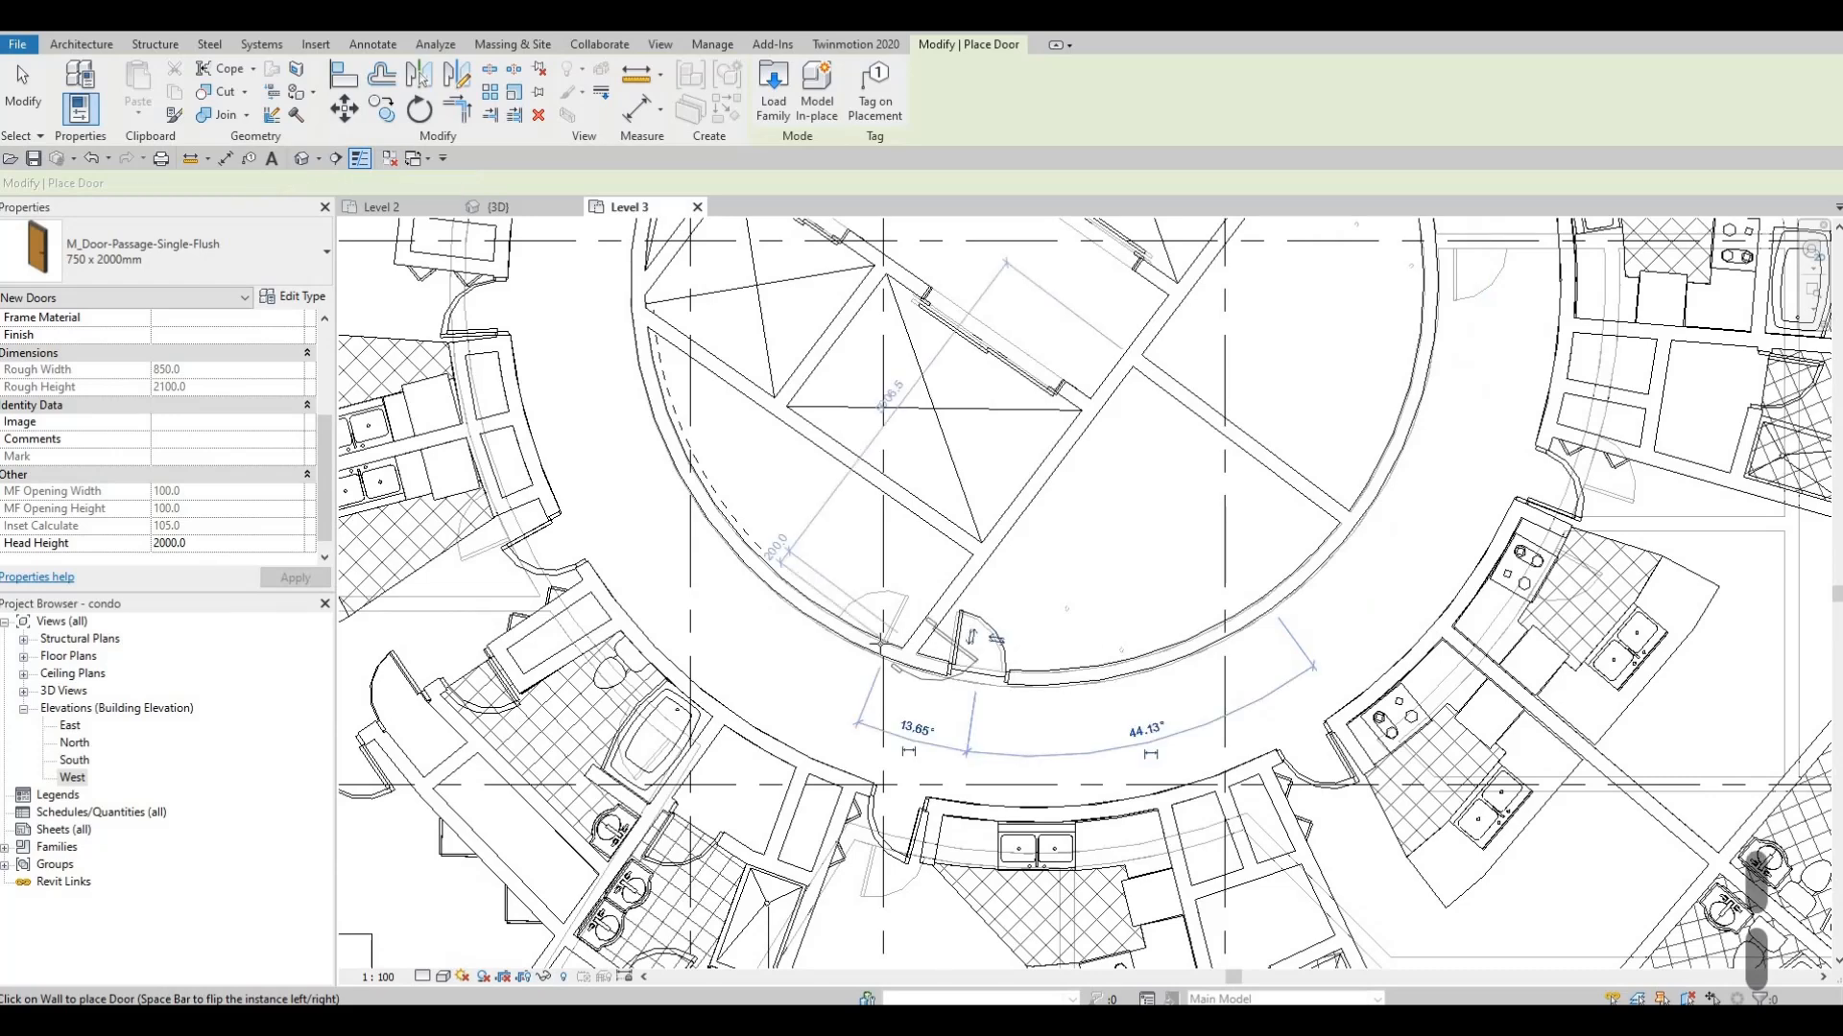
left_click(859, 637)
middle_click_drag(838, 489, 841, 757)
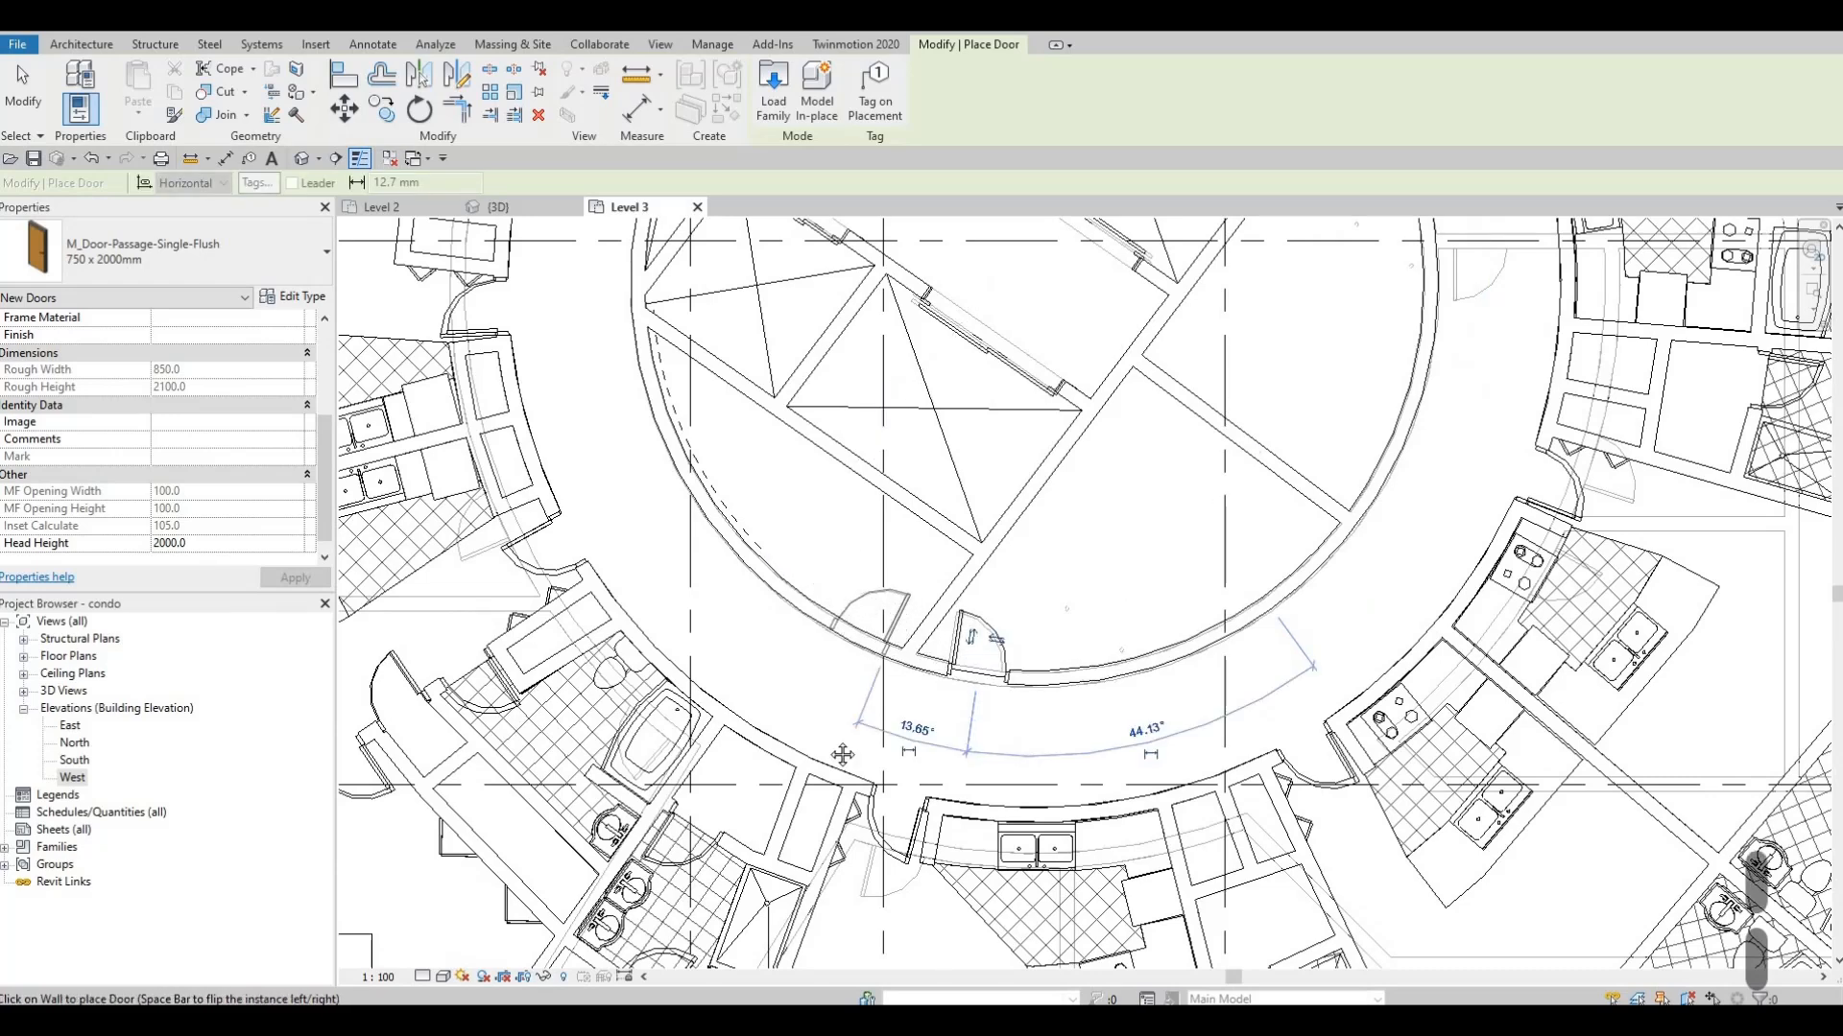
scroll(1087, 544, "down", 1)
key("Escape")
key("Escape")
key("Escape")
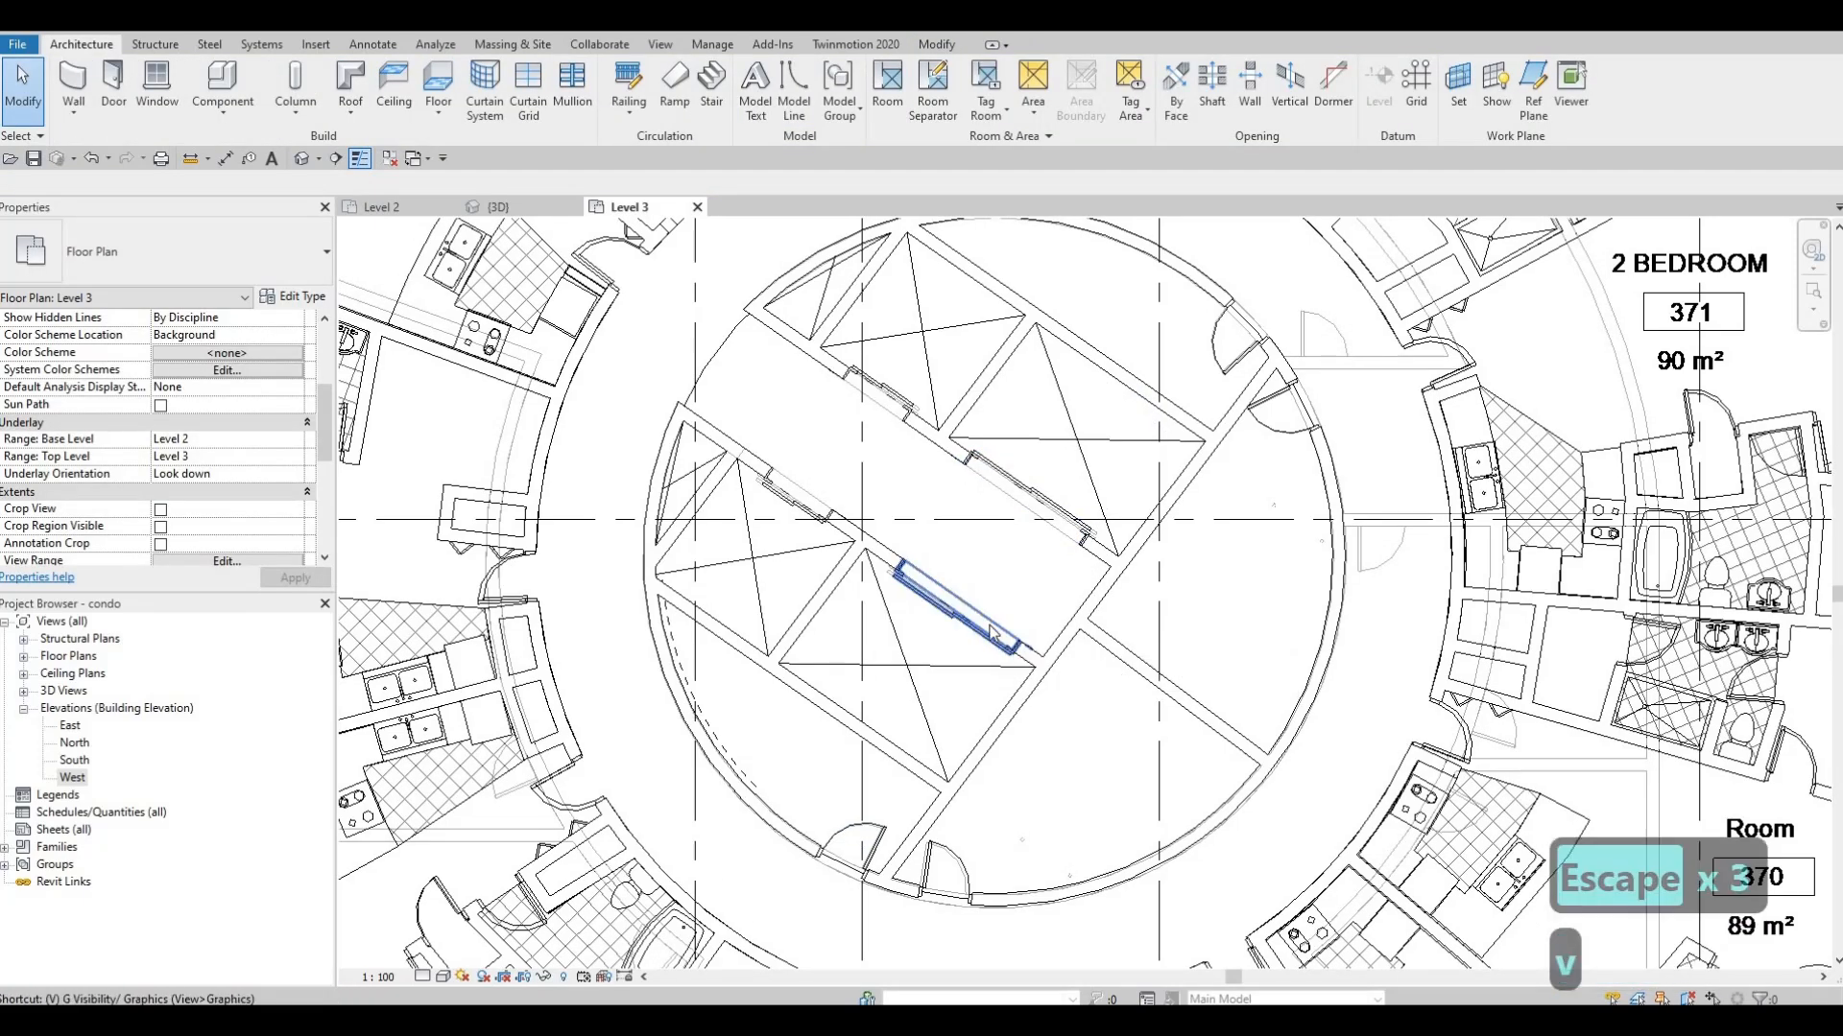
key("v")
key("g")
key("Escape")
key("Escape")
key("Escape")
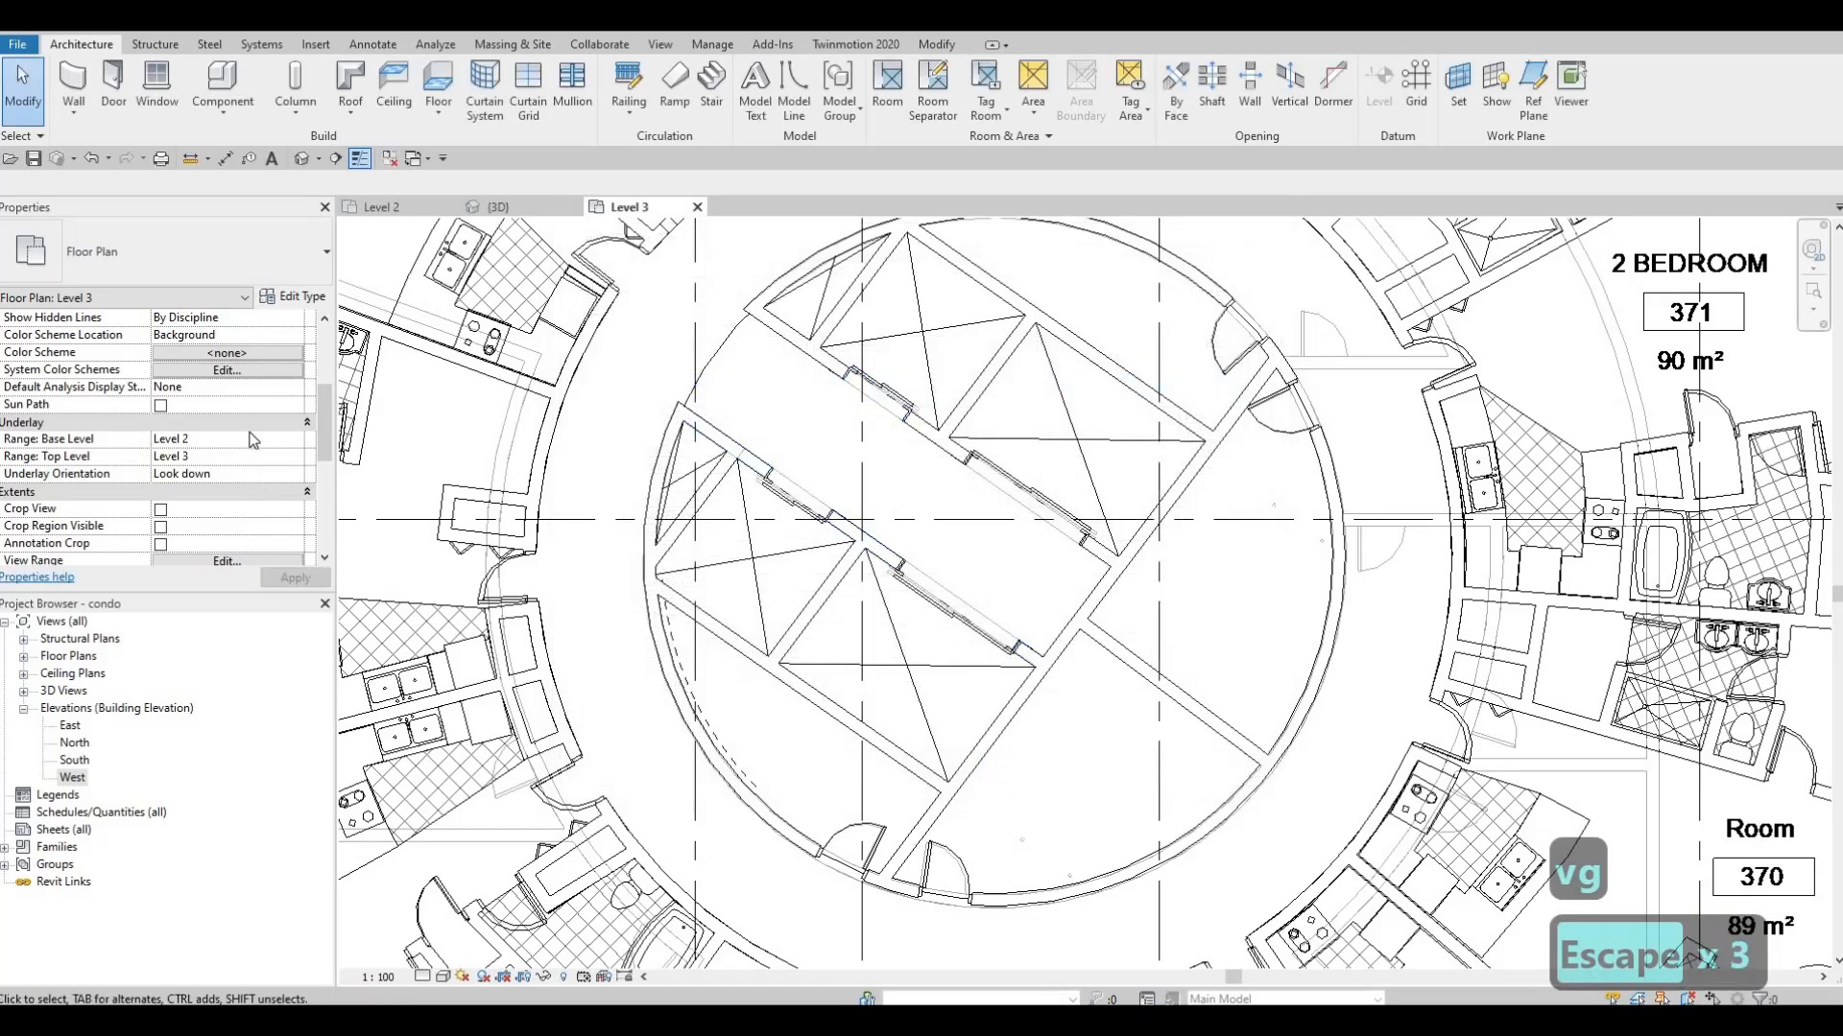
Set the Level 3 plan's underlay base level to None and apply it
scroll(255, 443, "down", 2)
left_click(270, 393)
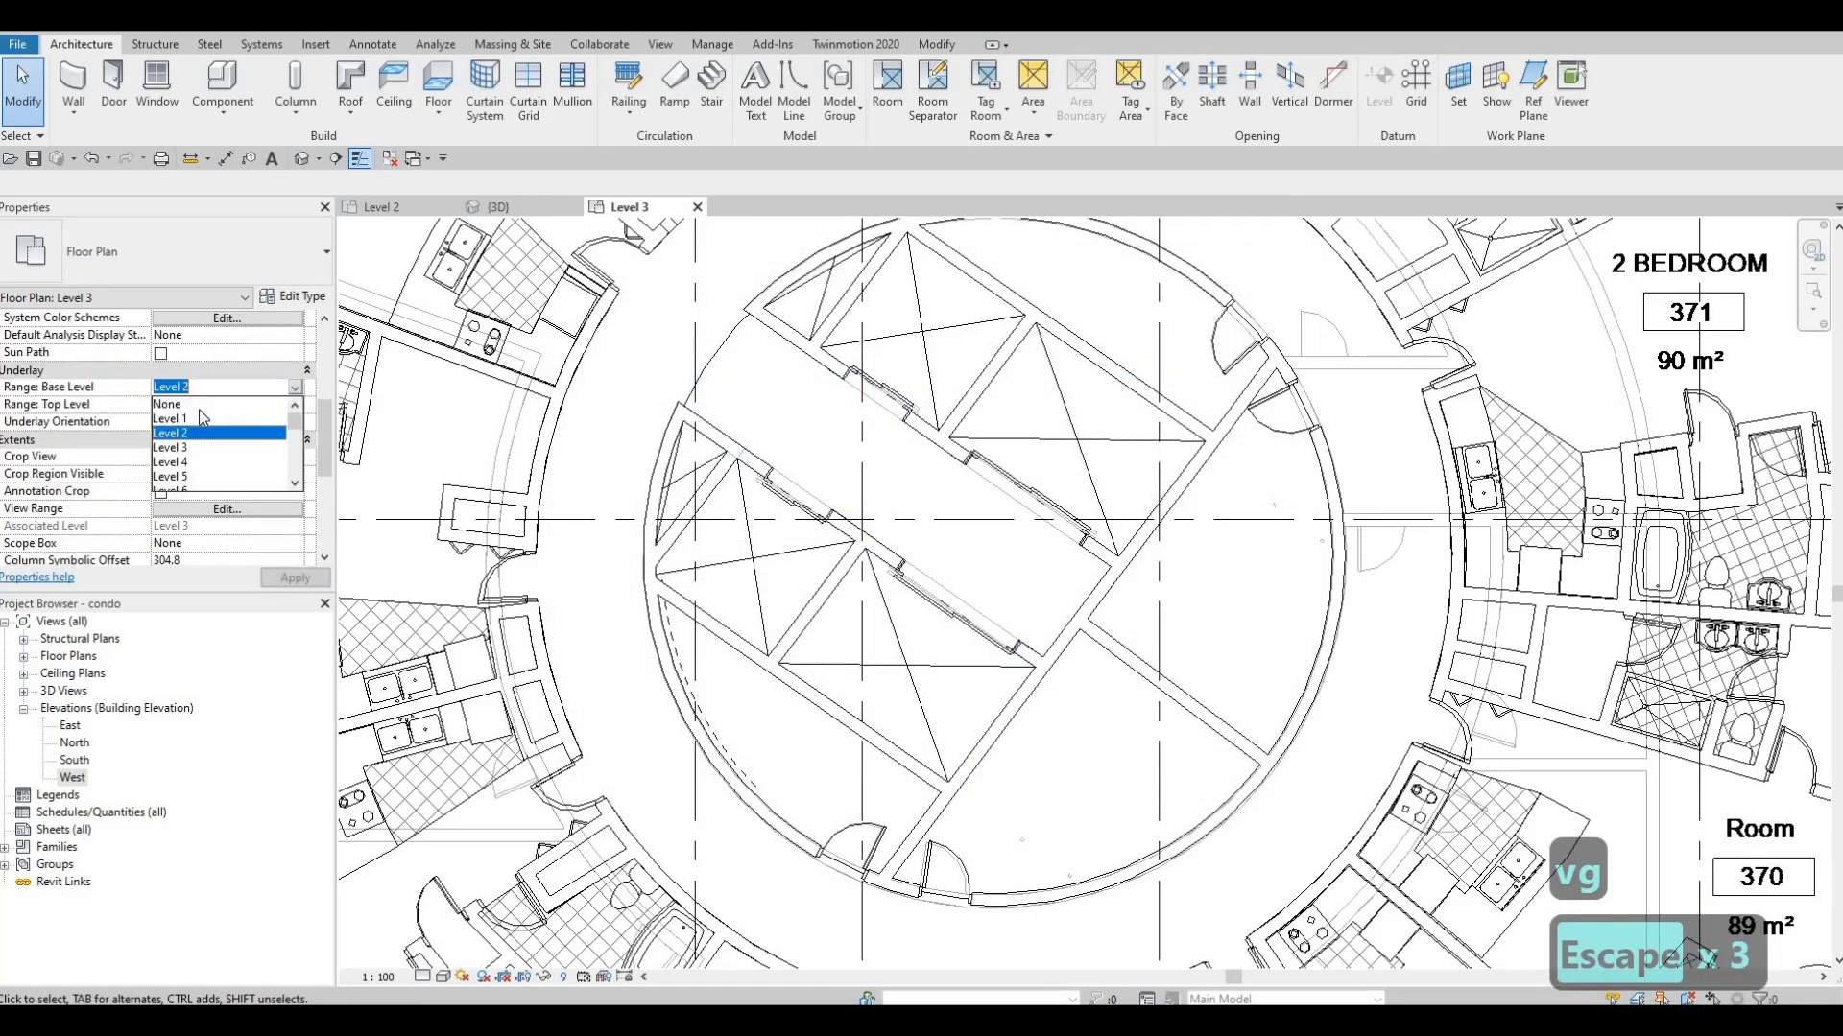
left_click(201, 408)
left_click(294, 577)
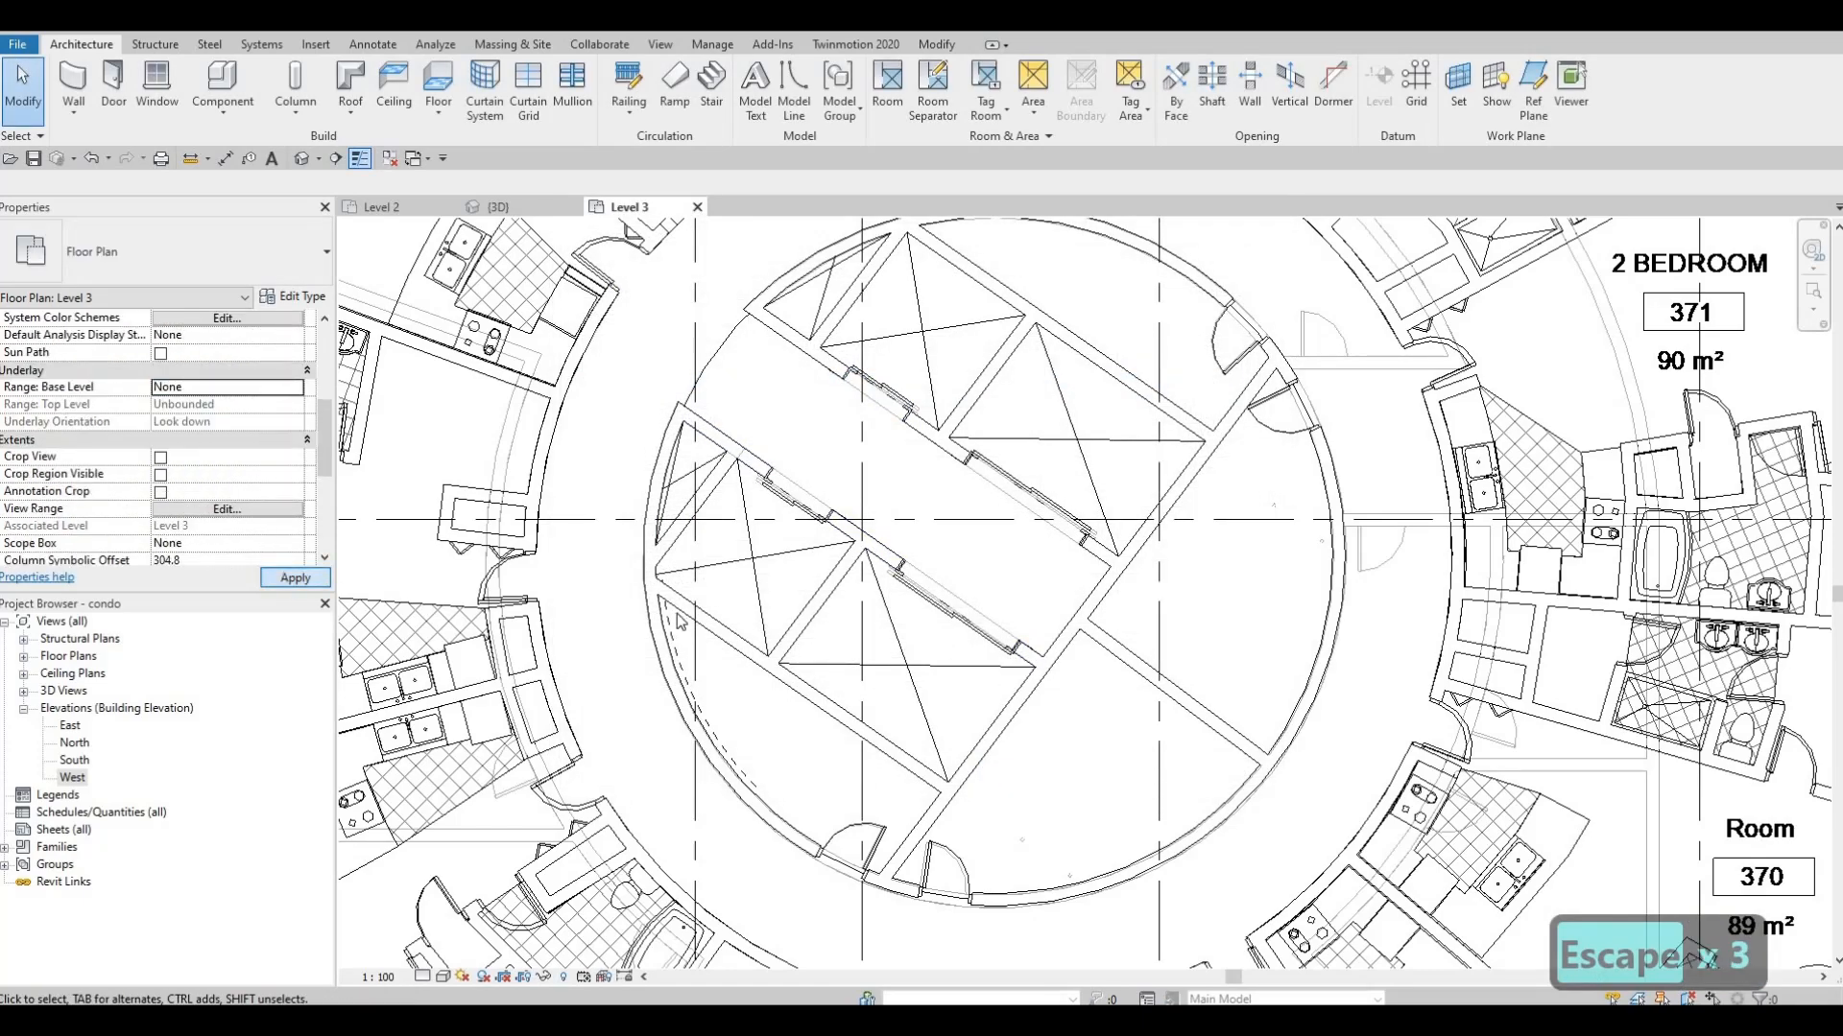
Review the whole Level 3 floor plan, including the central core and the surrounding units
scroll(1674, 298, "down", 2)
scroll(937, 643, "down", 1)
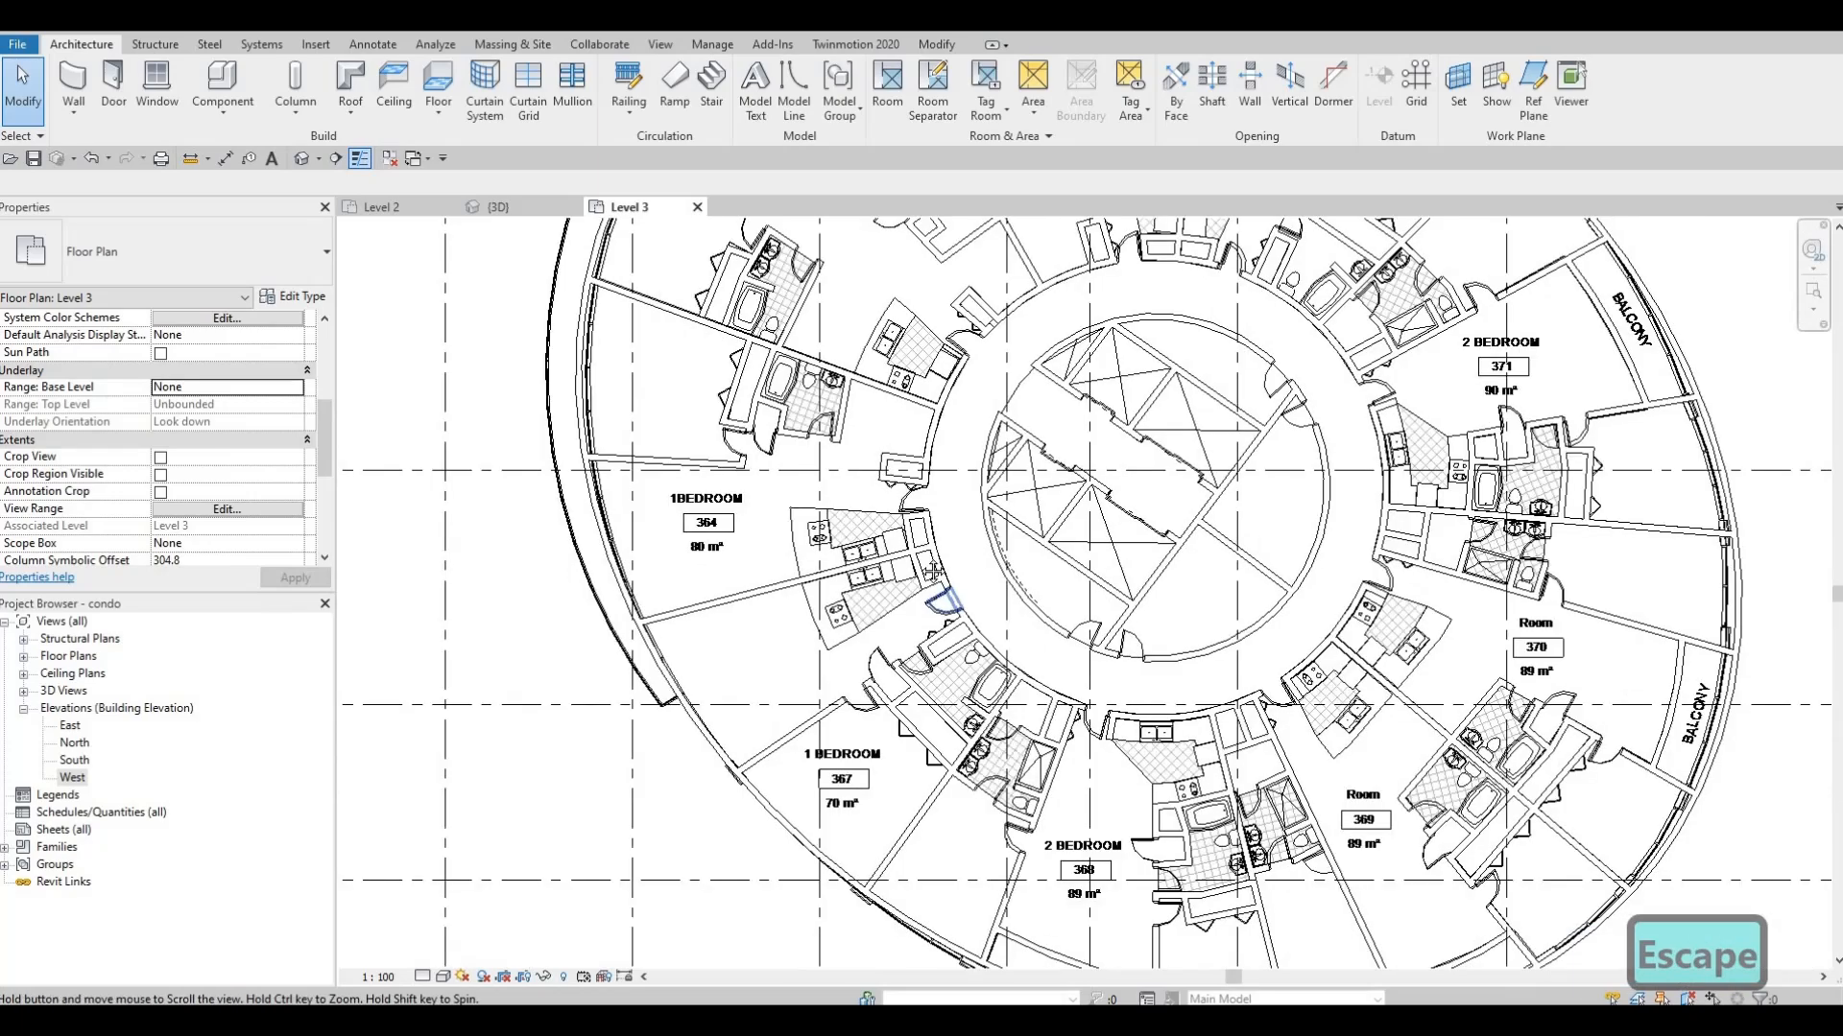
mouse_move(946, 608)
middle_mouse_down()
mouse_move(906, 691)
mouse_move(945, 614)
mouse_move(945, 646)
mouse_move(994, 606)
mouse_move(981, 615)
middle_mouse_up()
scroll(906, 691, "down", 1)
scroll(947, 645, "down", 1)
scroll(992, 599, "up", 2)
scroll(960, 608, "down", 3)
scroll(976, 617, "up", 1)
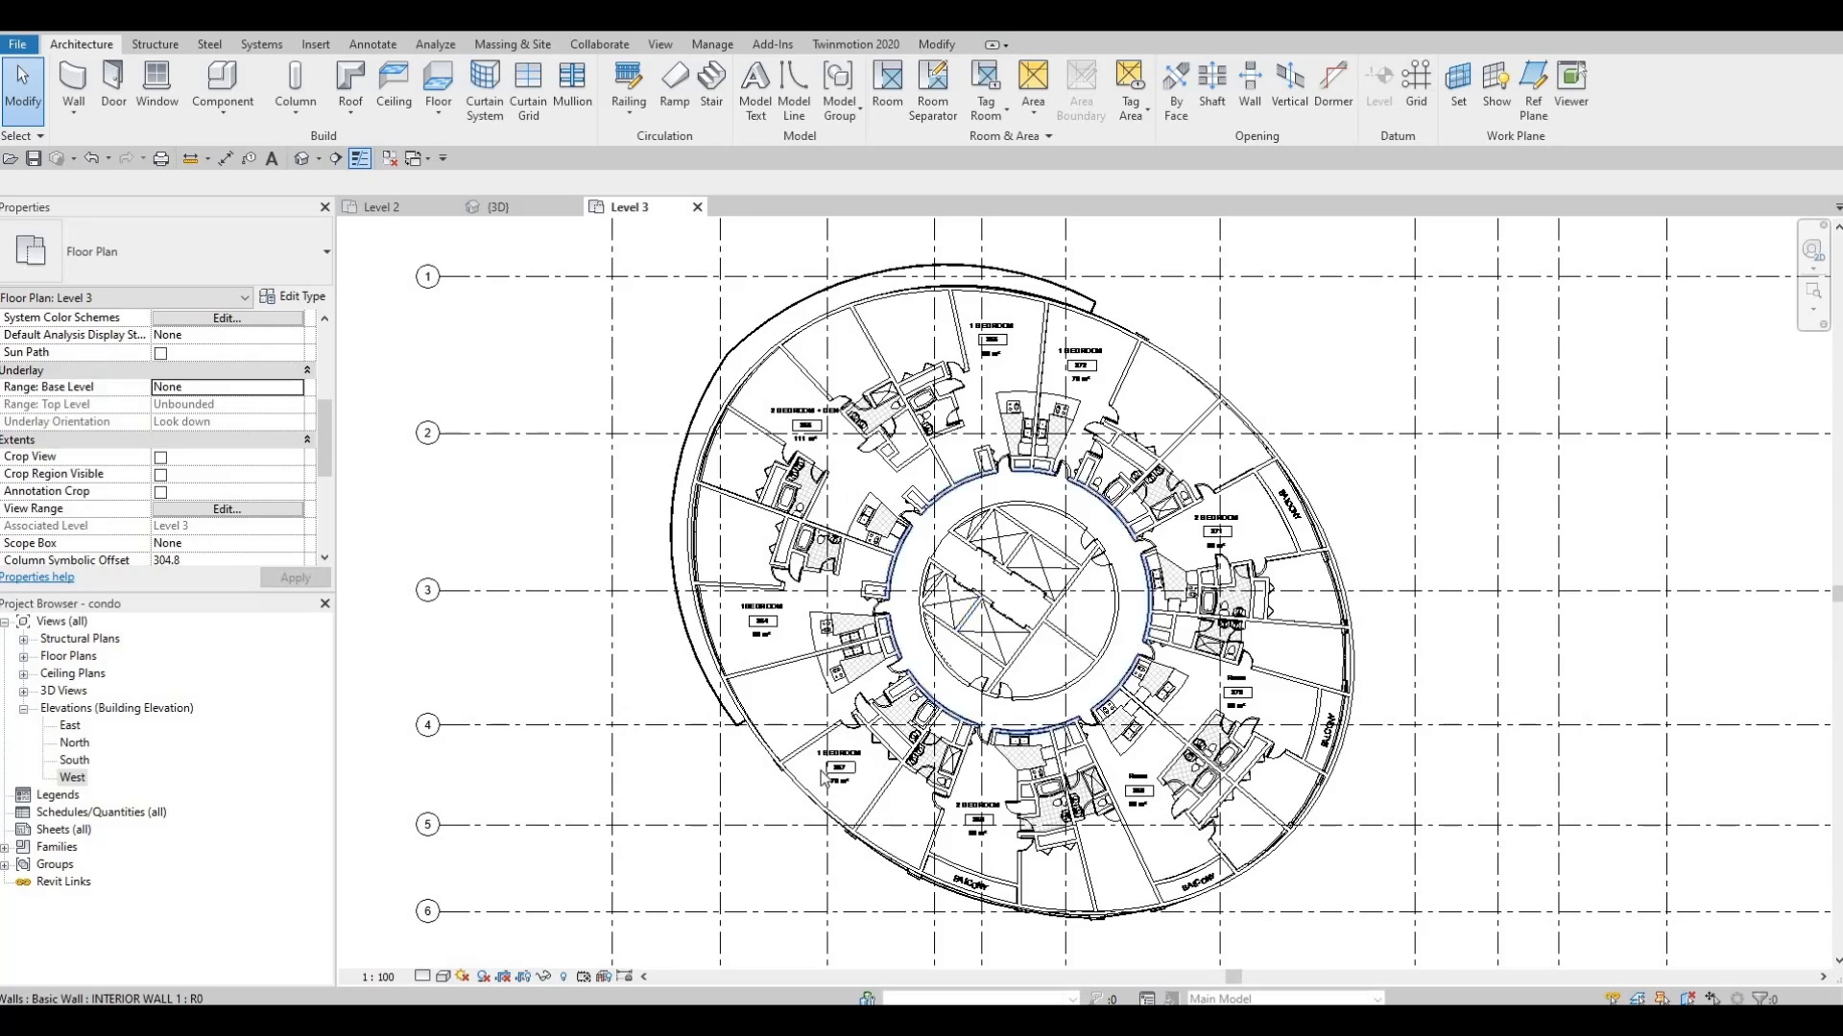